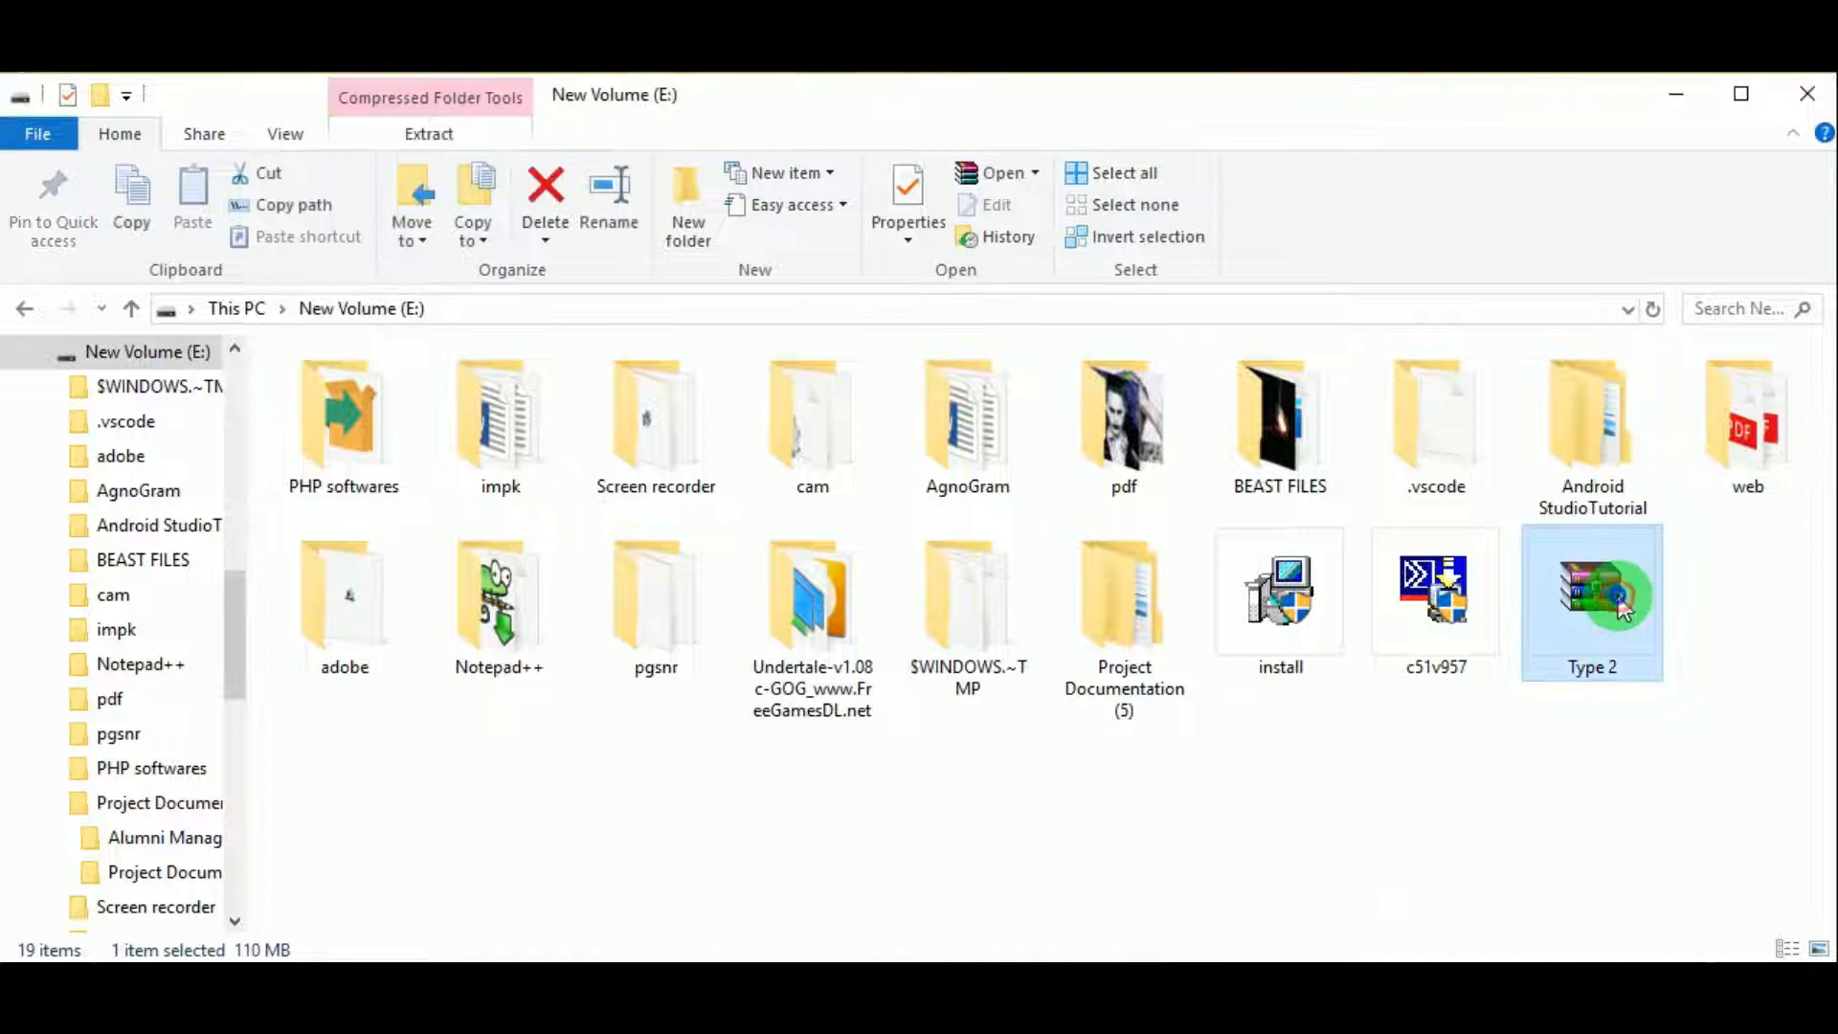
# Step: Extract Type 2.zip on New Volume (E:) into a Type 2 folder and open it
pyautogui.rightClick(1616, 595)
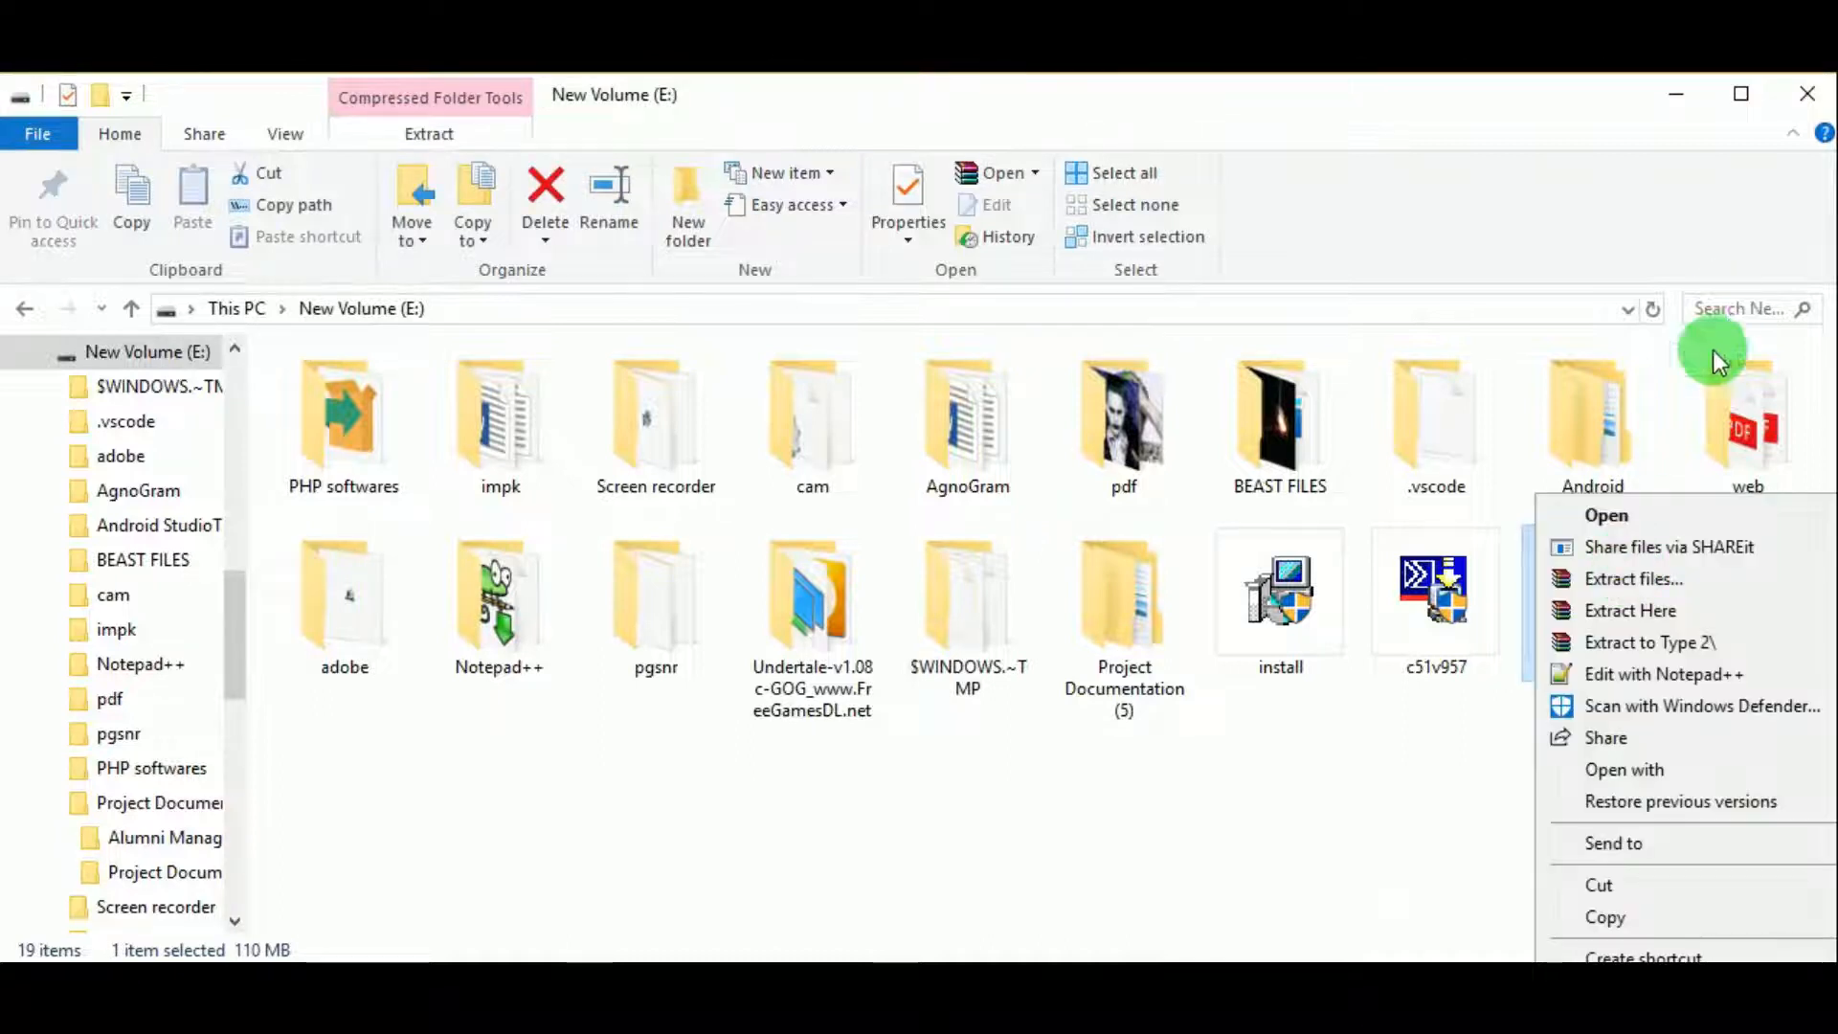
pyautogui.click(1641, 575)
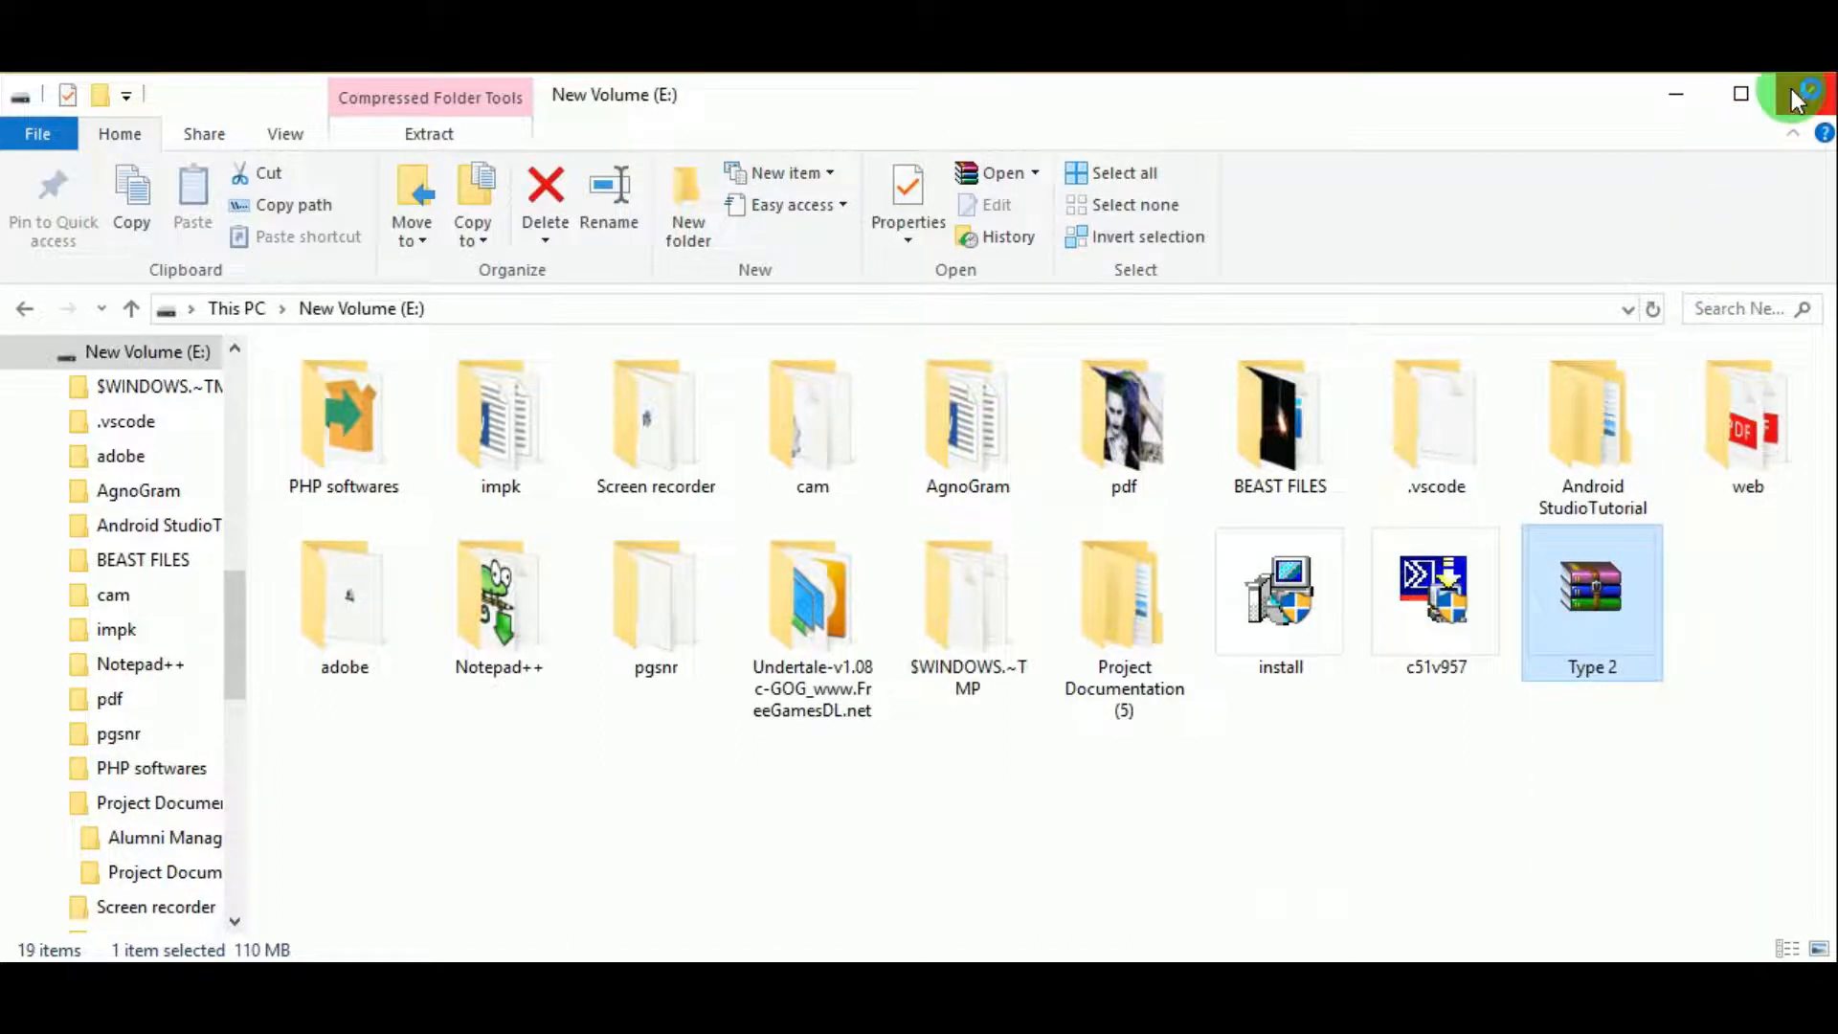
pyautogui.click(1026, 869)
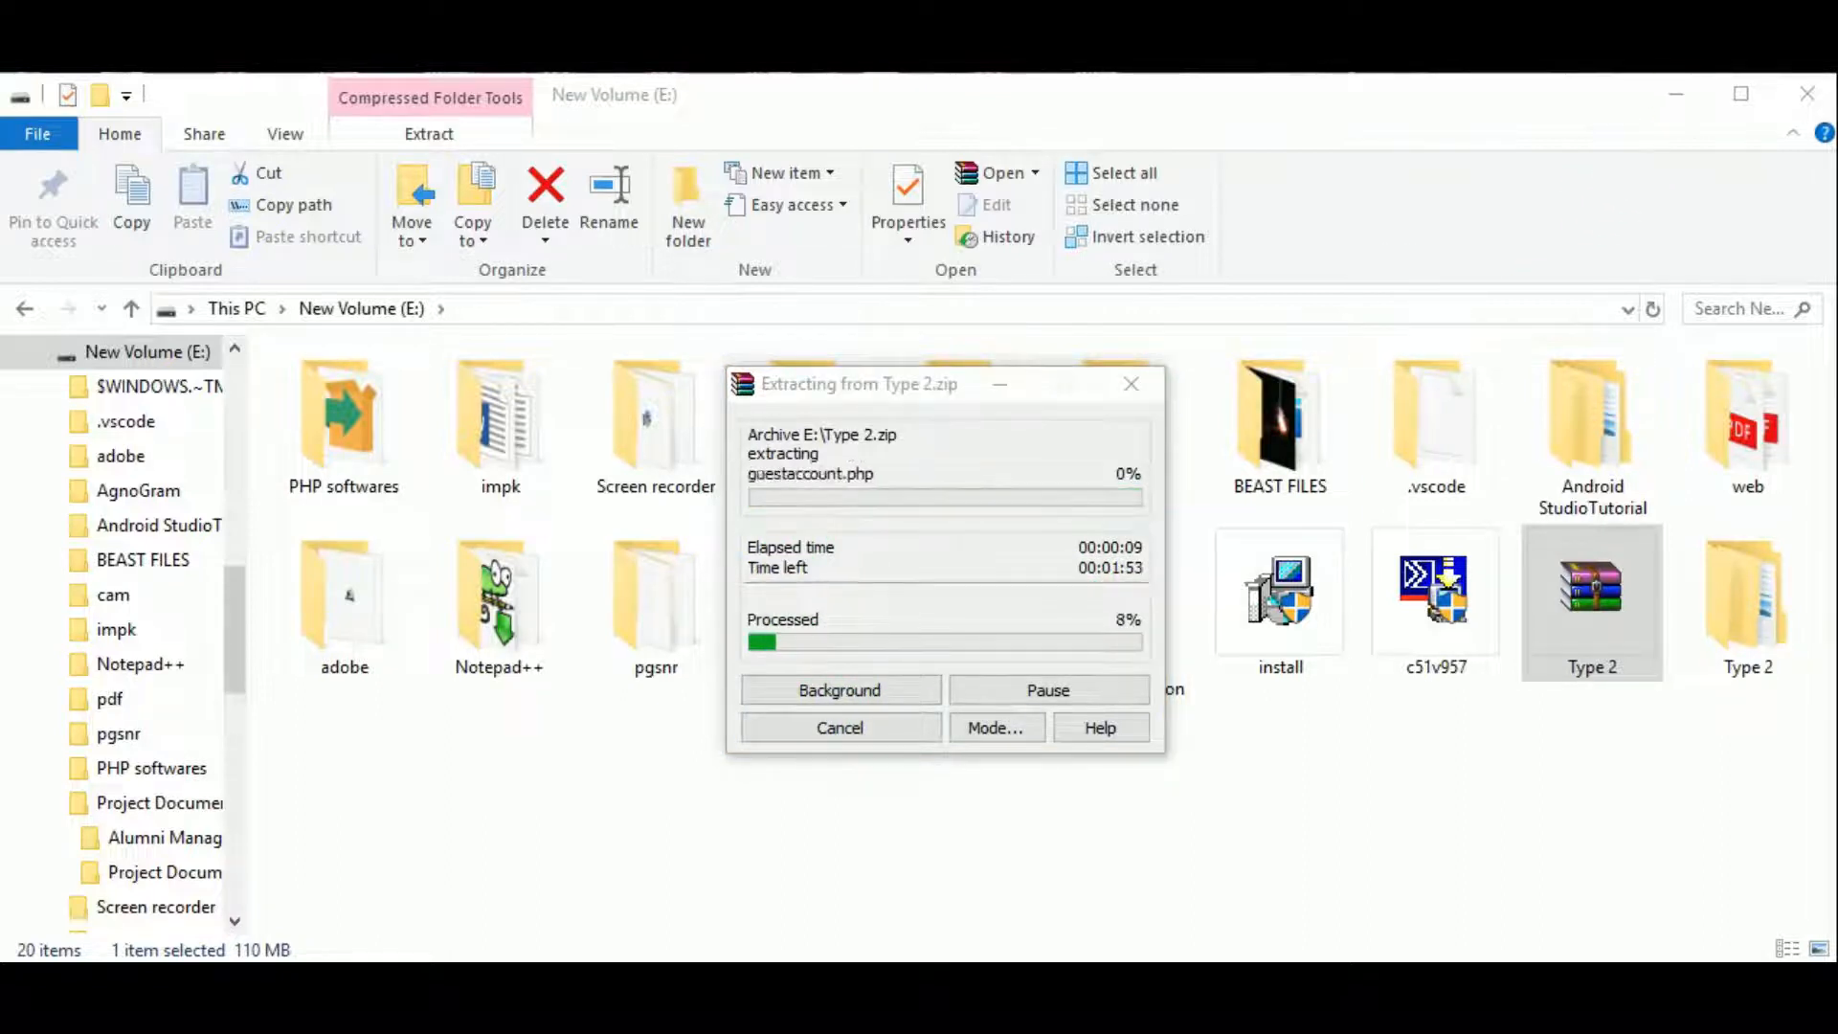
pyautogui.doubleClick(1757, 632)
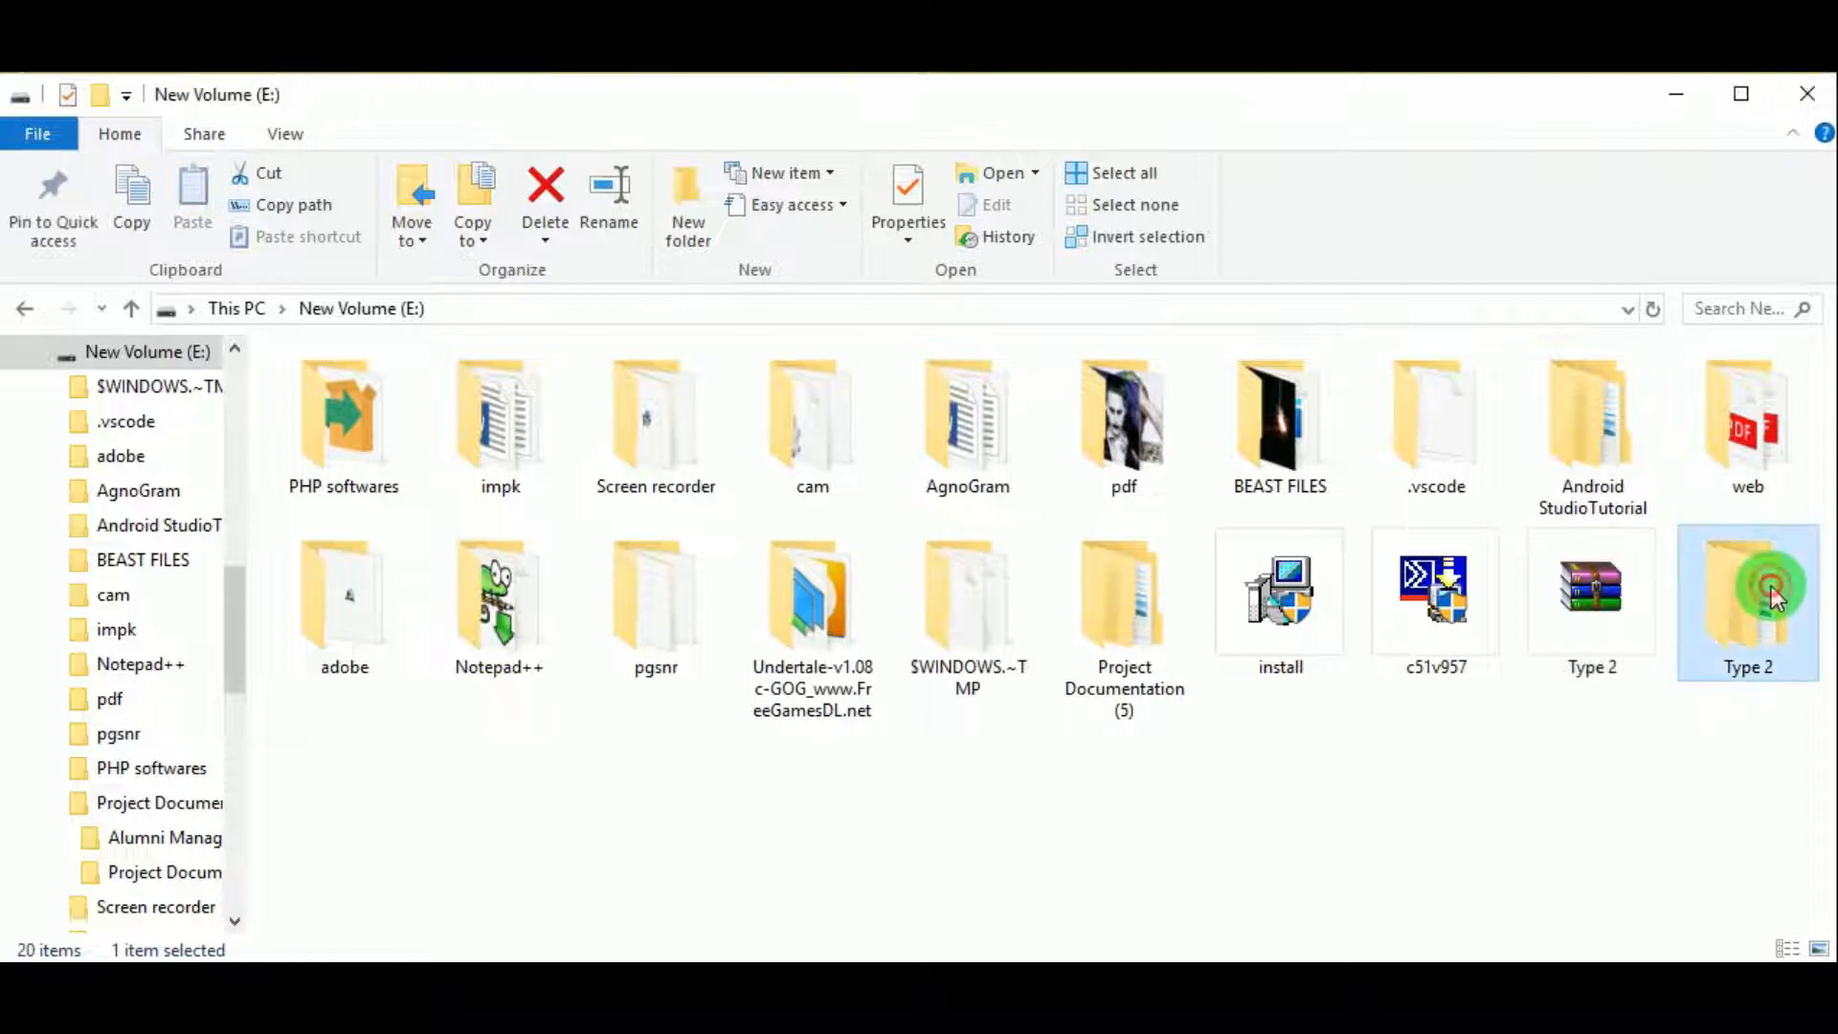
# Step: Check the inner Type 2 folder's Database Backup and ehostel contents, then copy the ehostel folder
pyautogui.doubleClick(461, 397)
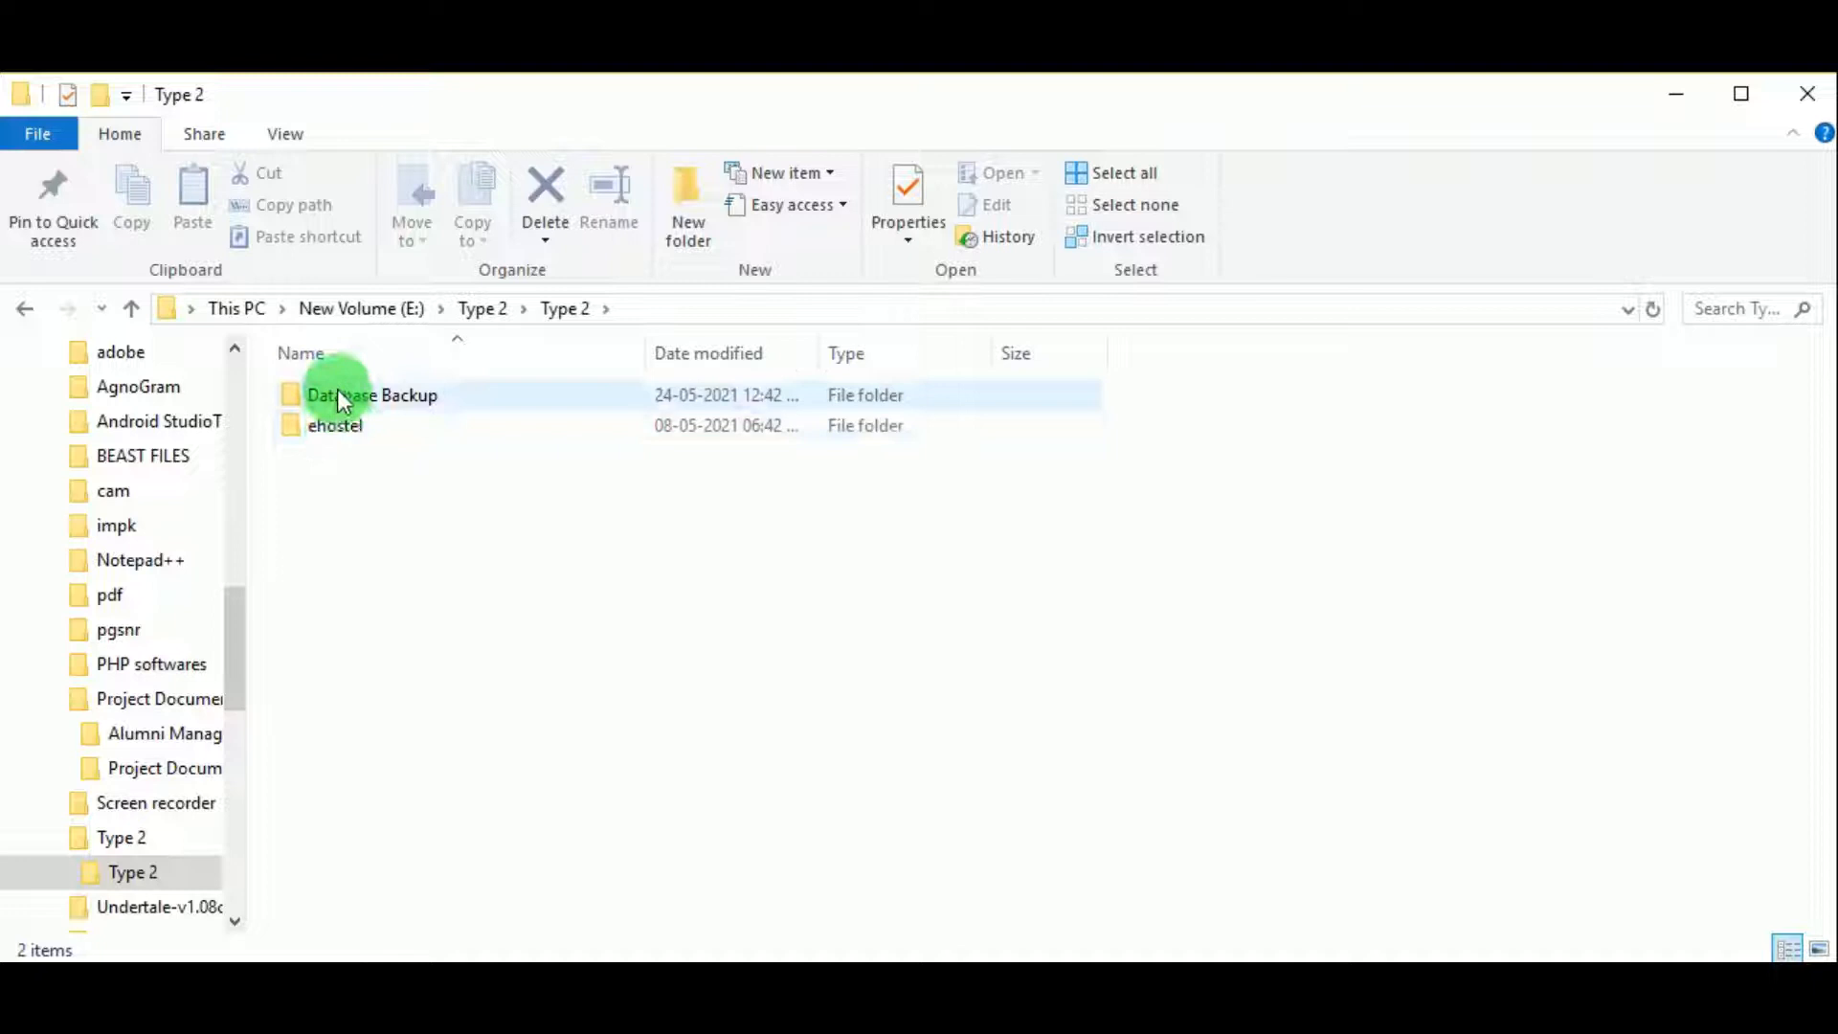
pyautogui.doubleClick(357, 393)
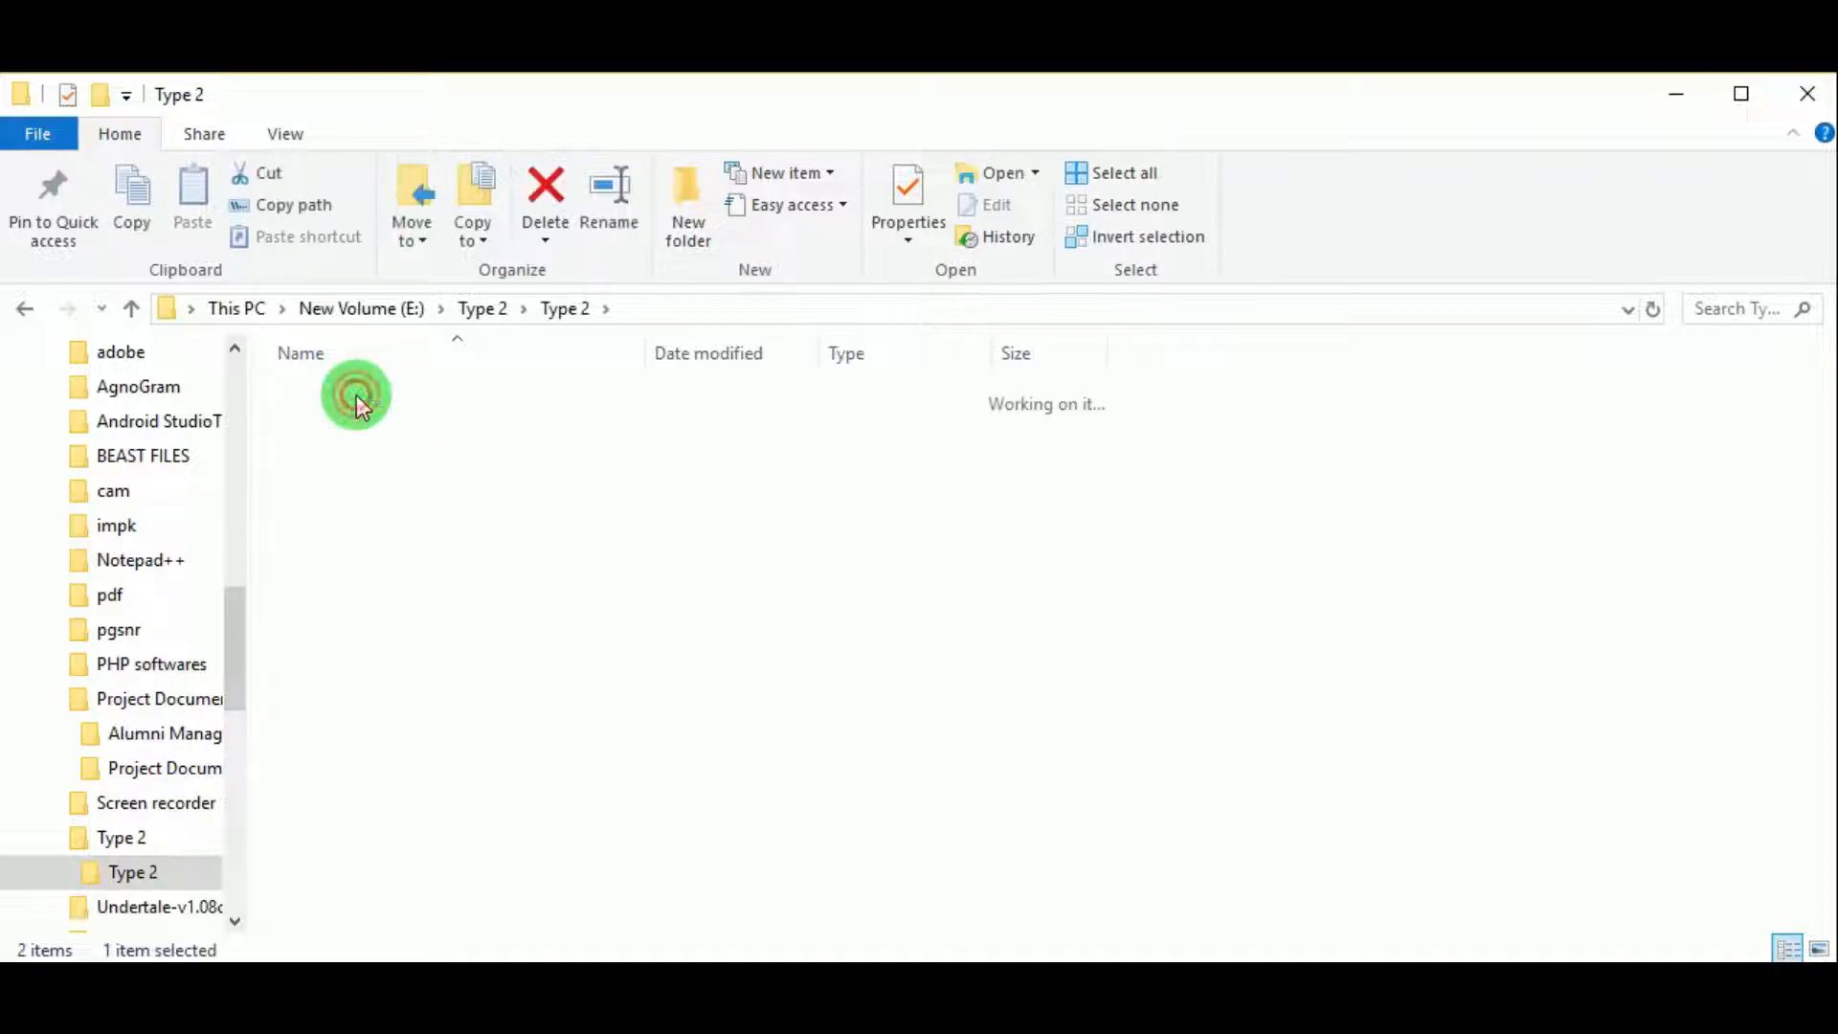
pyautogui.click(579, 318)
pyautogui.click(313, 427)
pyautogui.doubleClick(313, 426)
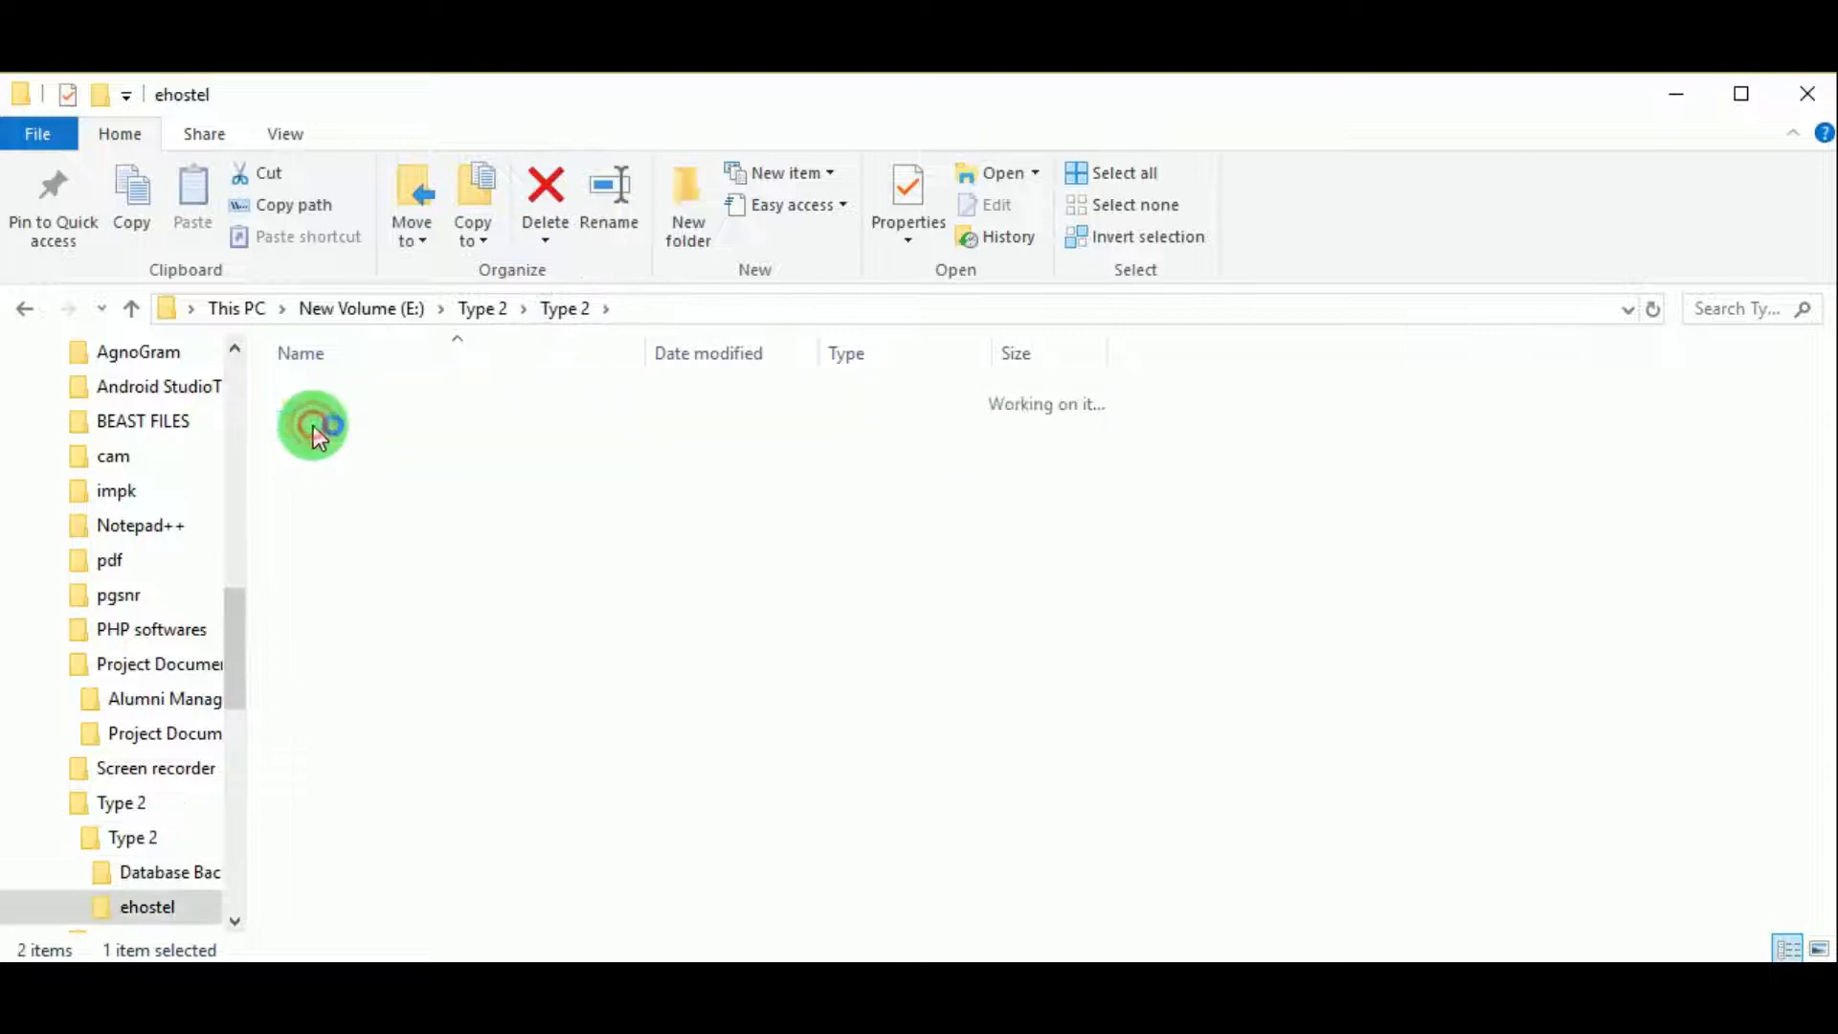
pyautogui.scroll(-1, 507, 566)
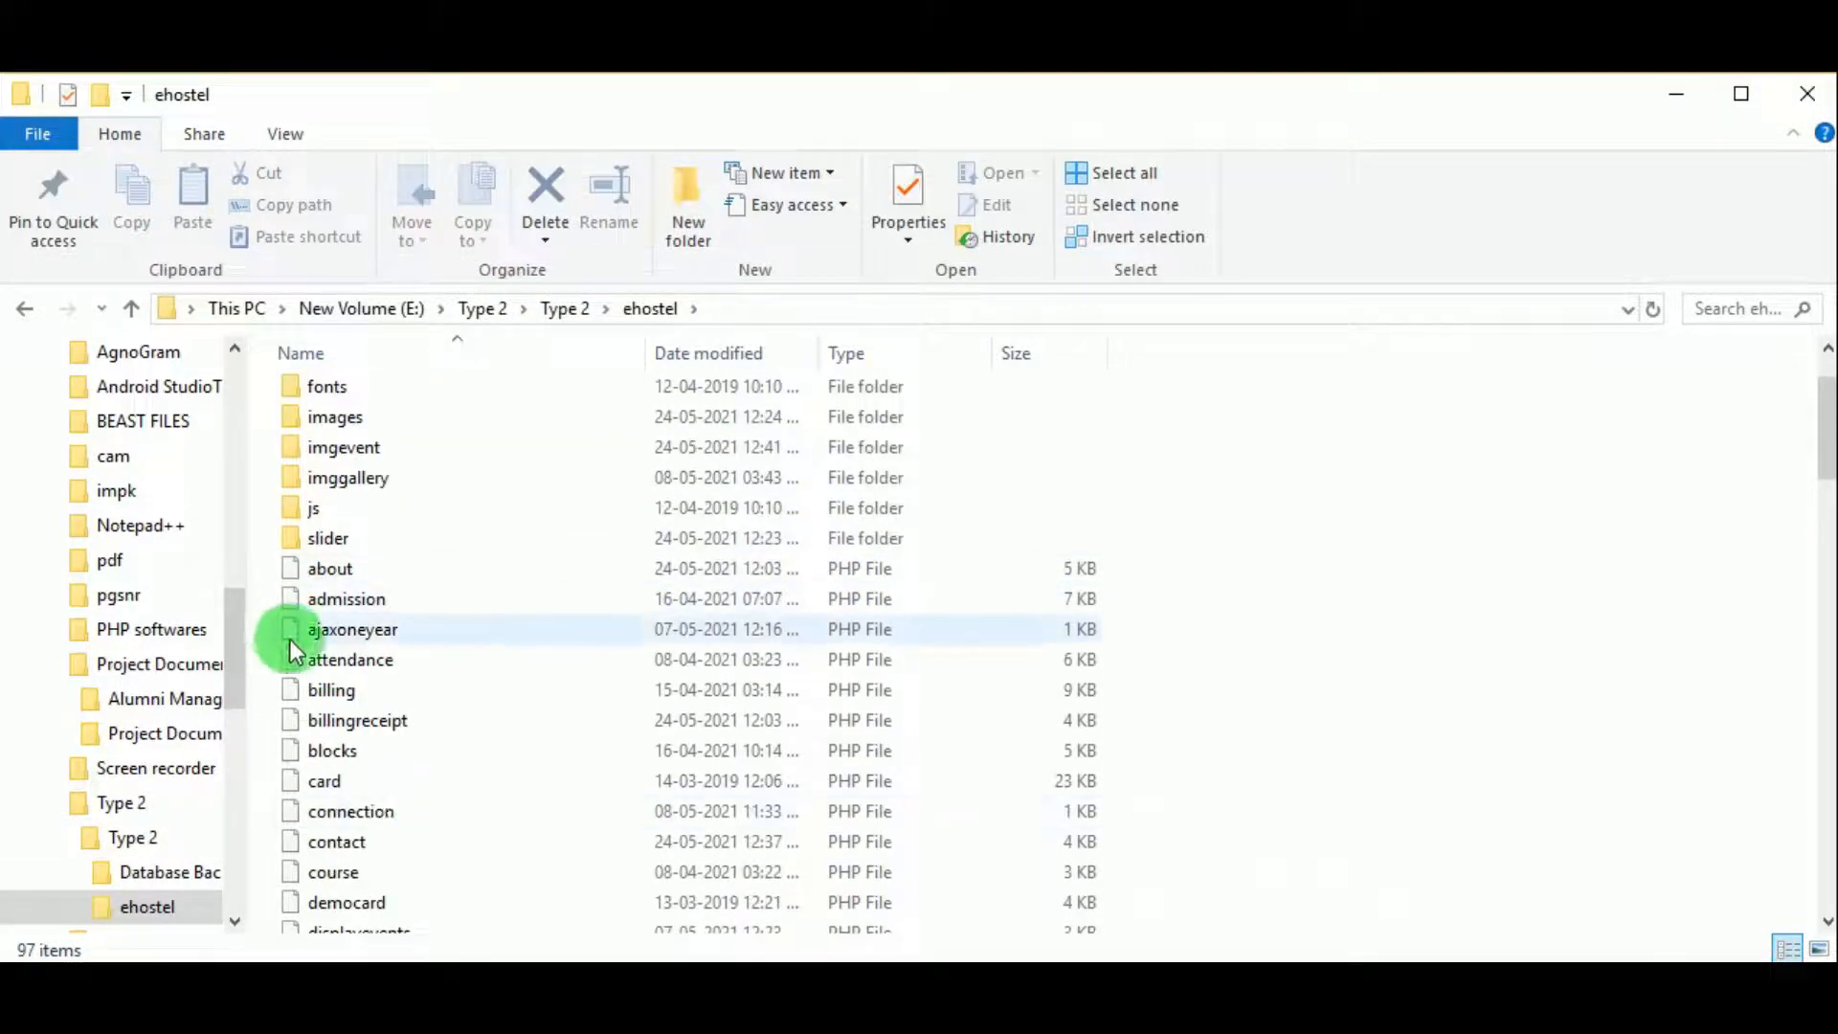
pyautogui.scroll(-4, 325, 680)
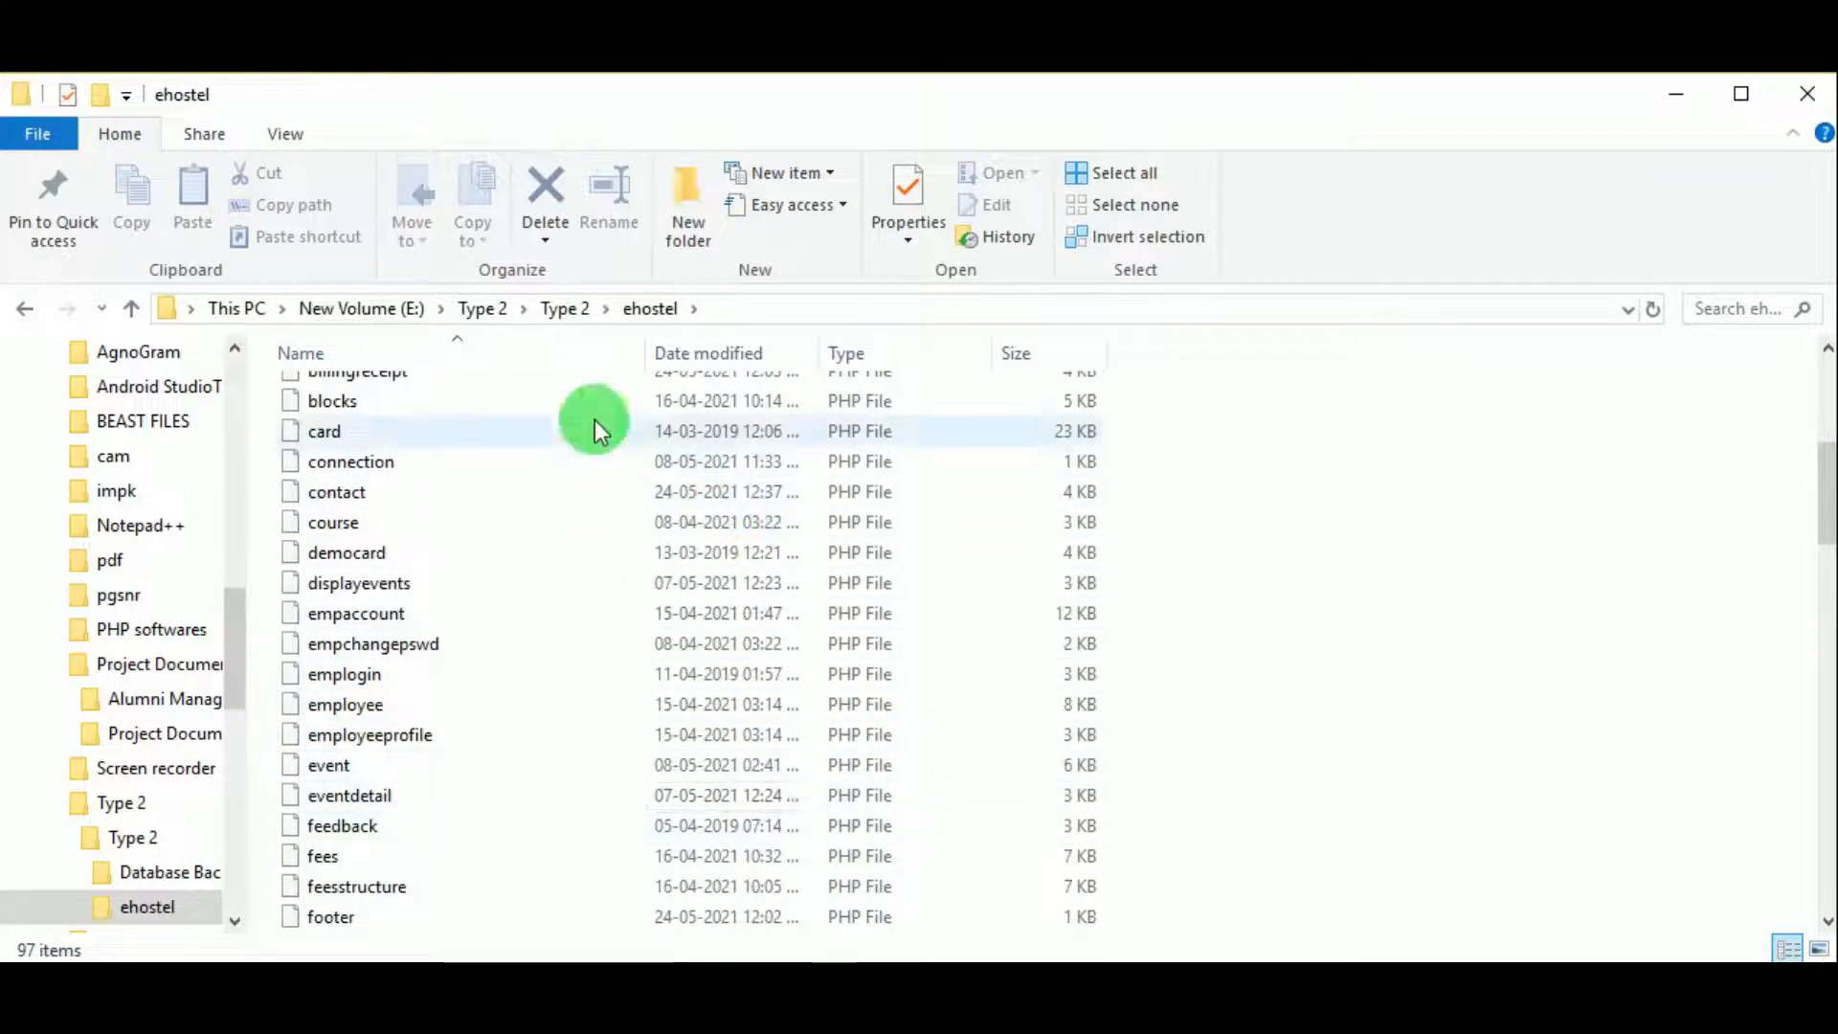
pyautogui.click(564, 309)
pyautogui.rightClick(352, 429)
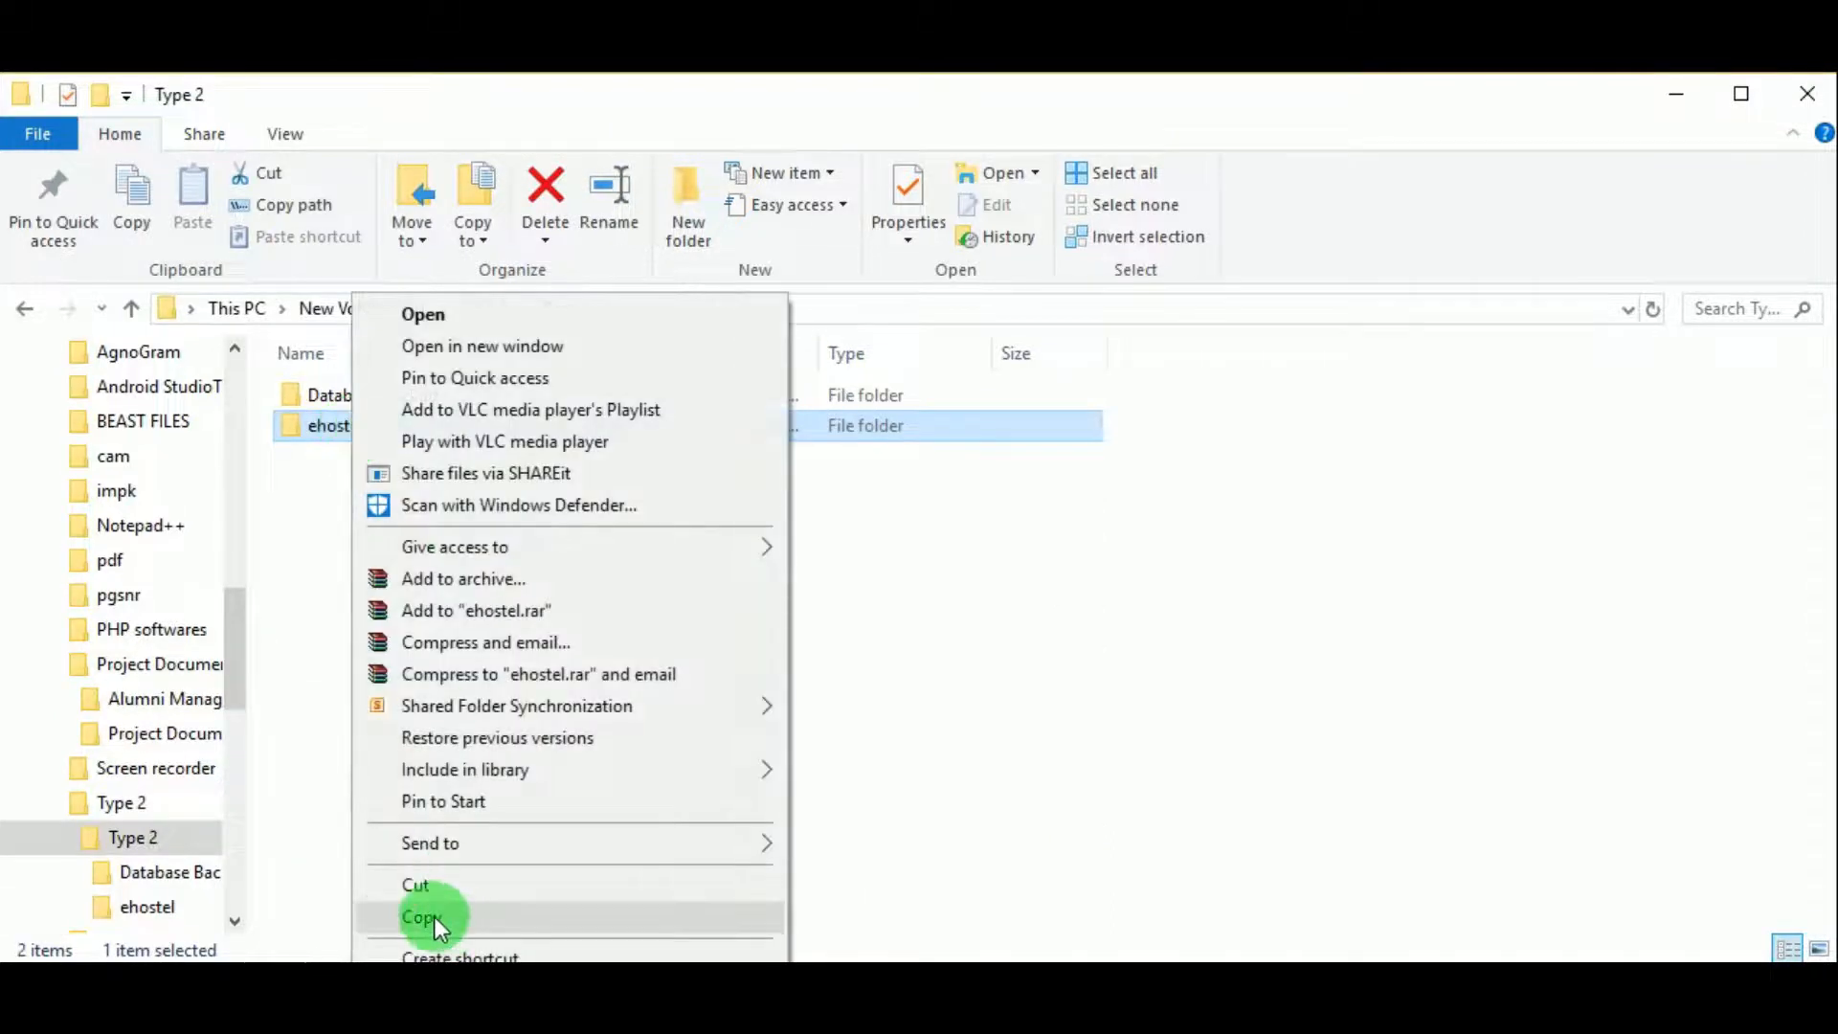
pyautogui.click(433, 916)
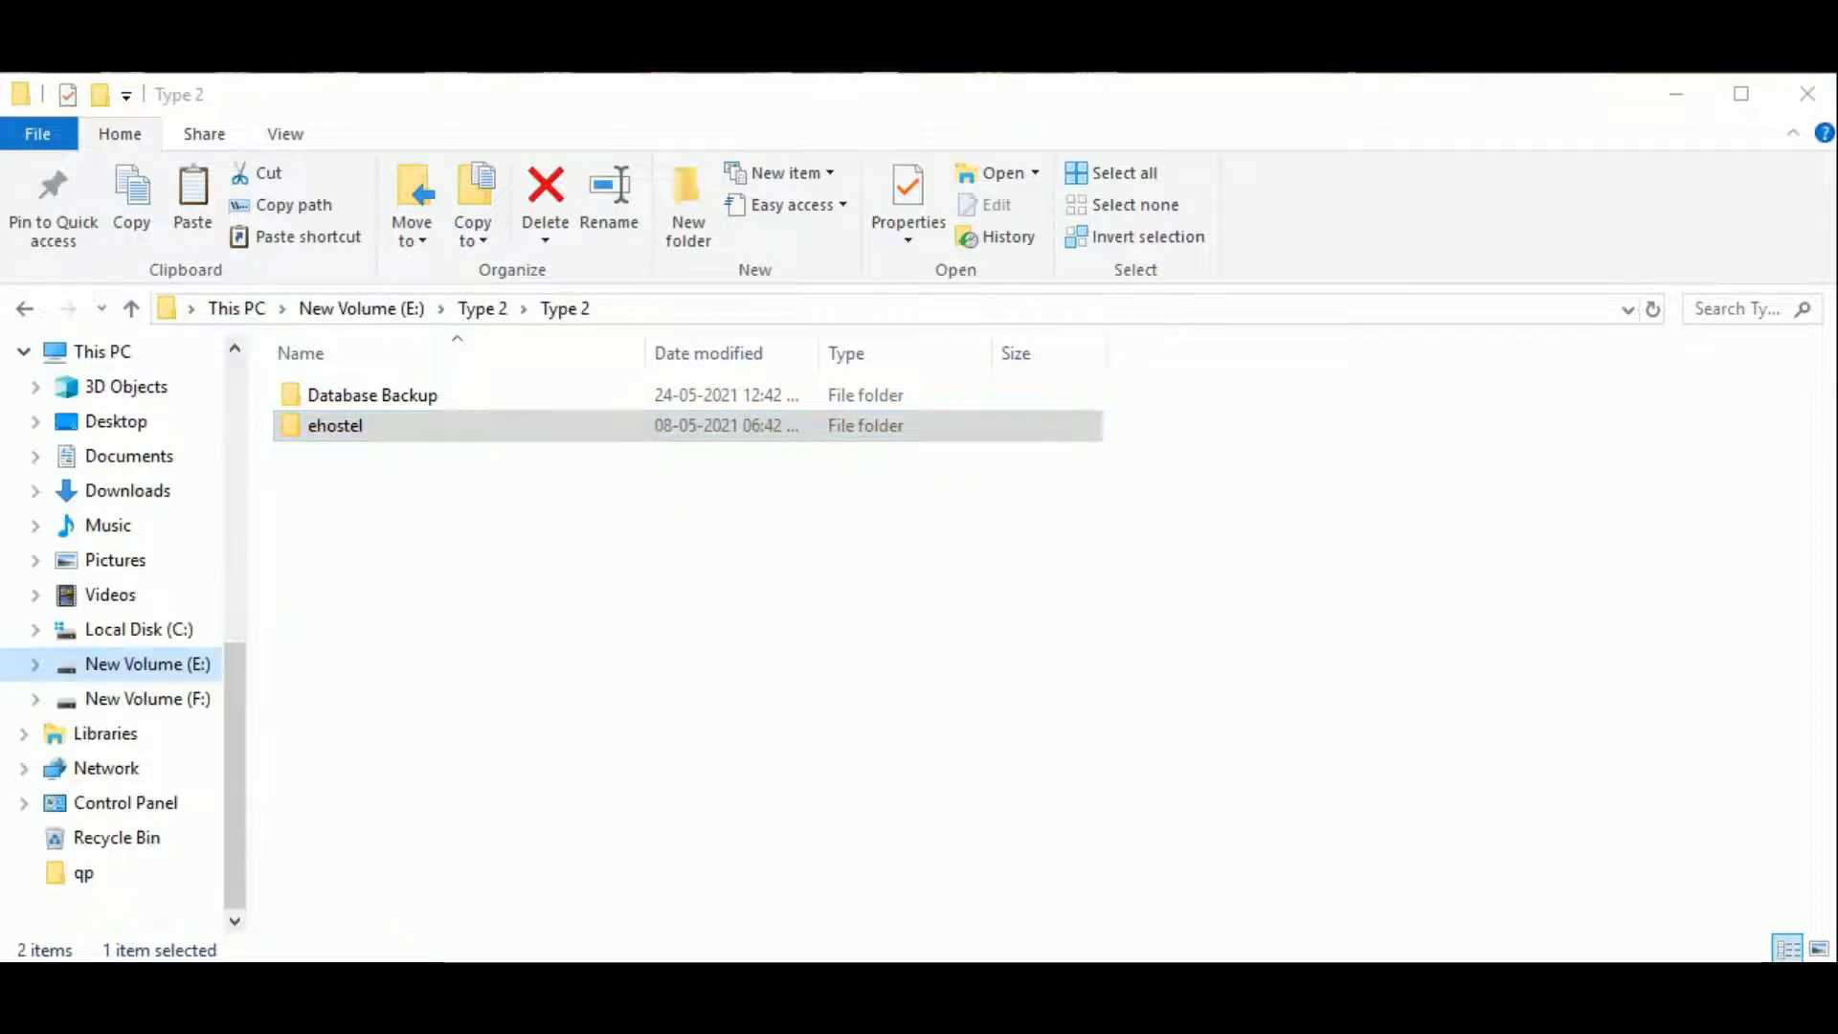
# Step: Paste the ehostel folder into C:\xampp\htdocs
pyautogui.click(131, 631)
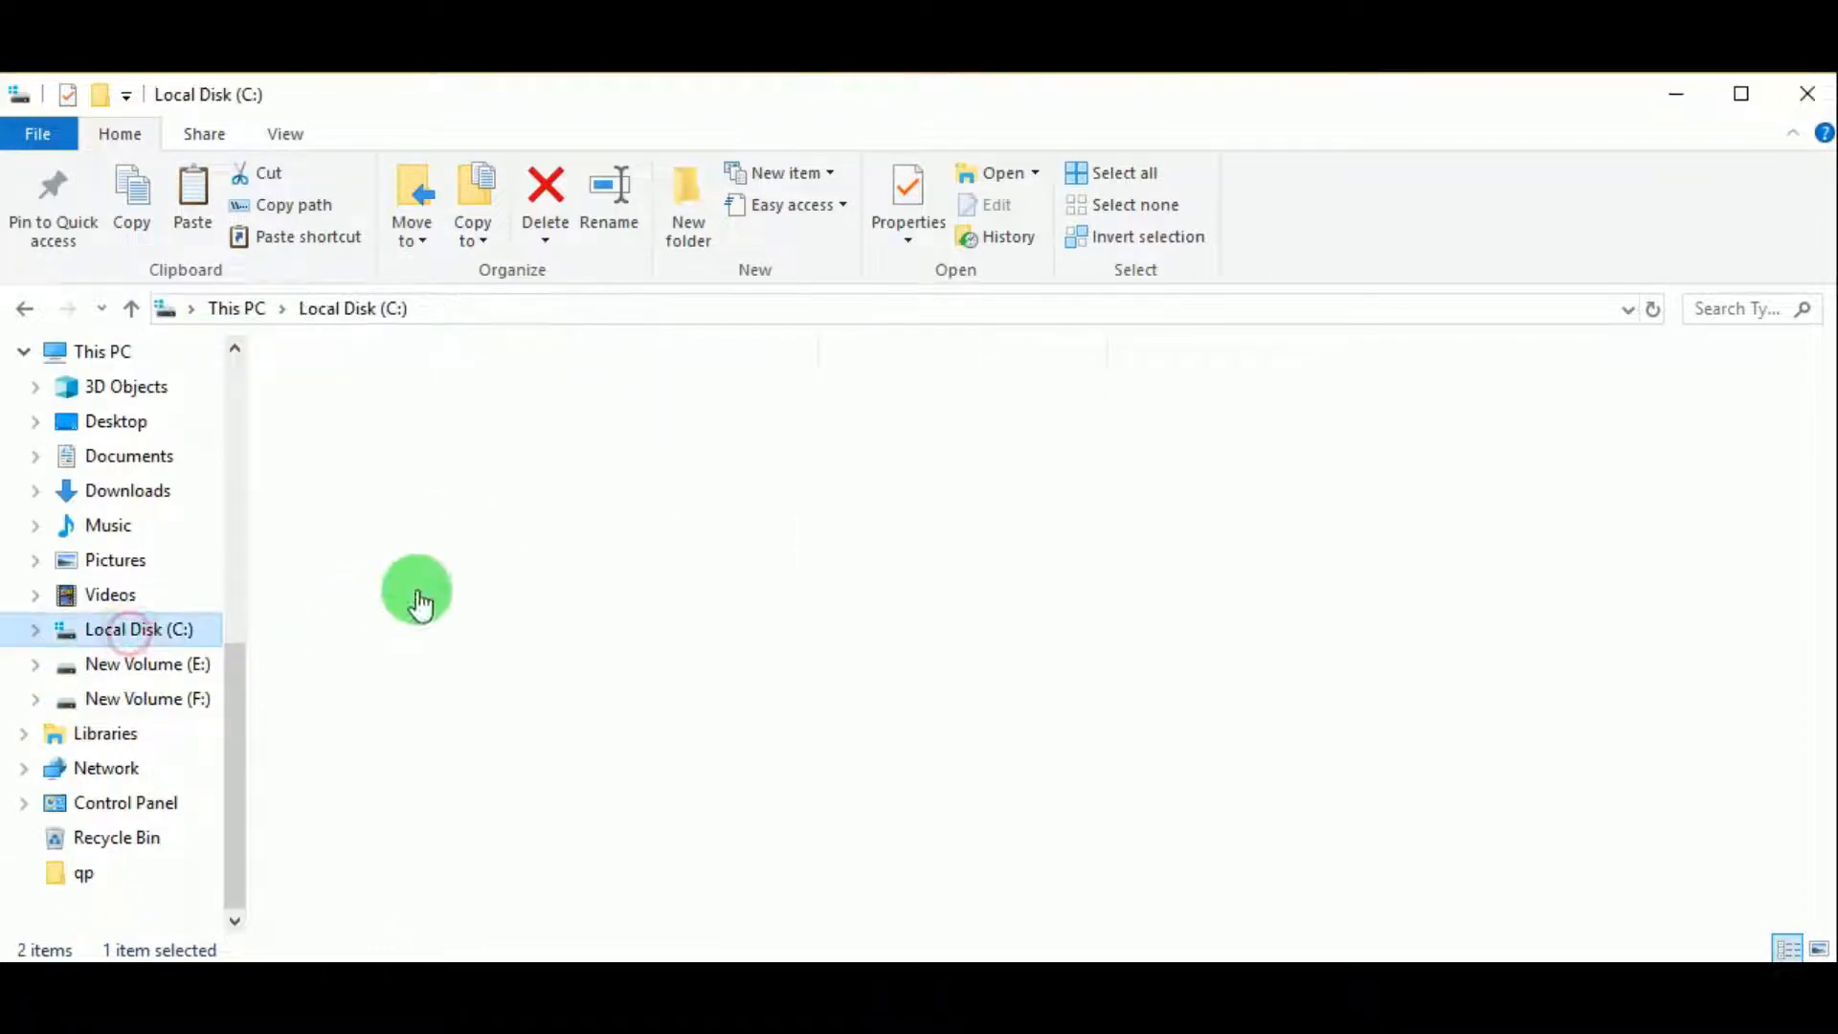
pyautogui.doubleClick(342, 609)
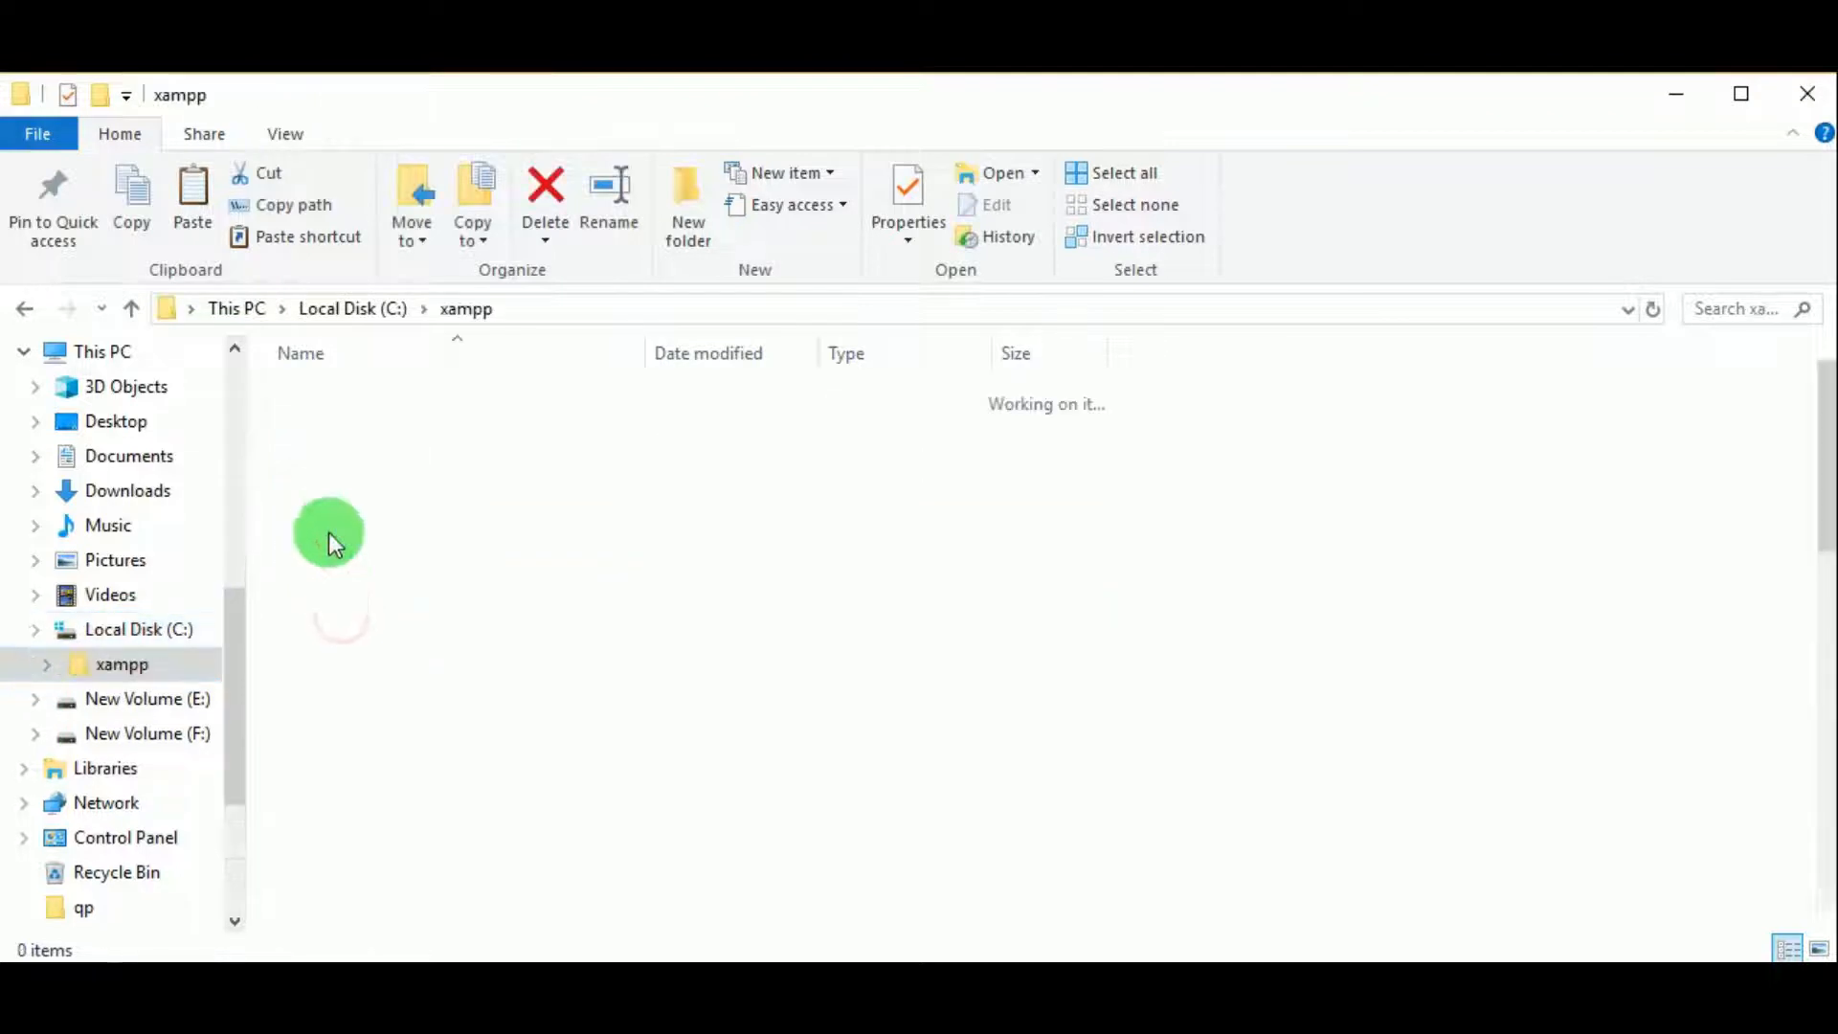
pyautogui.doubleClick(331, 549)
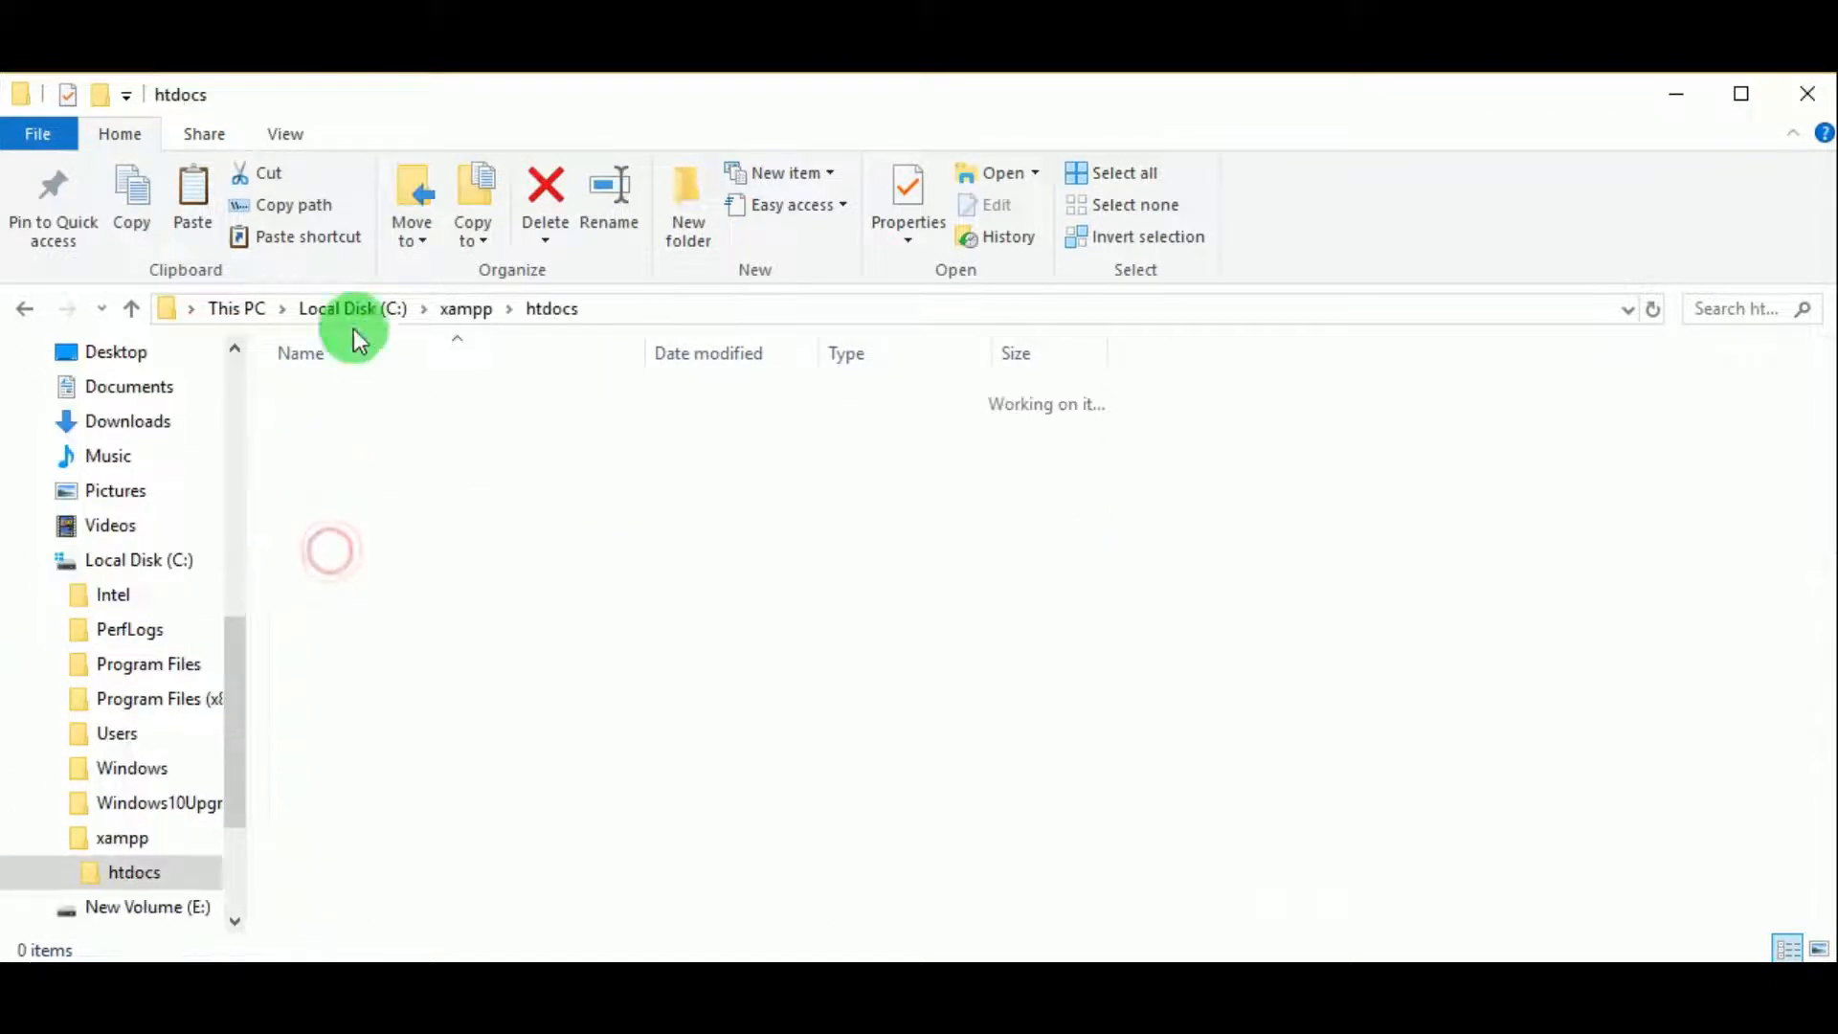
pyautogui.rightClick(406, 726)
pyautogui.click(483, 479)
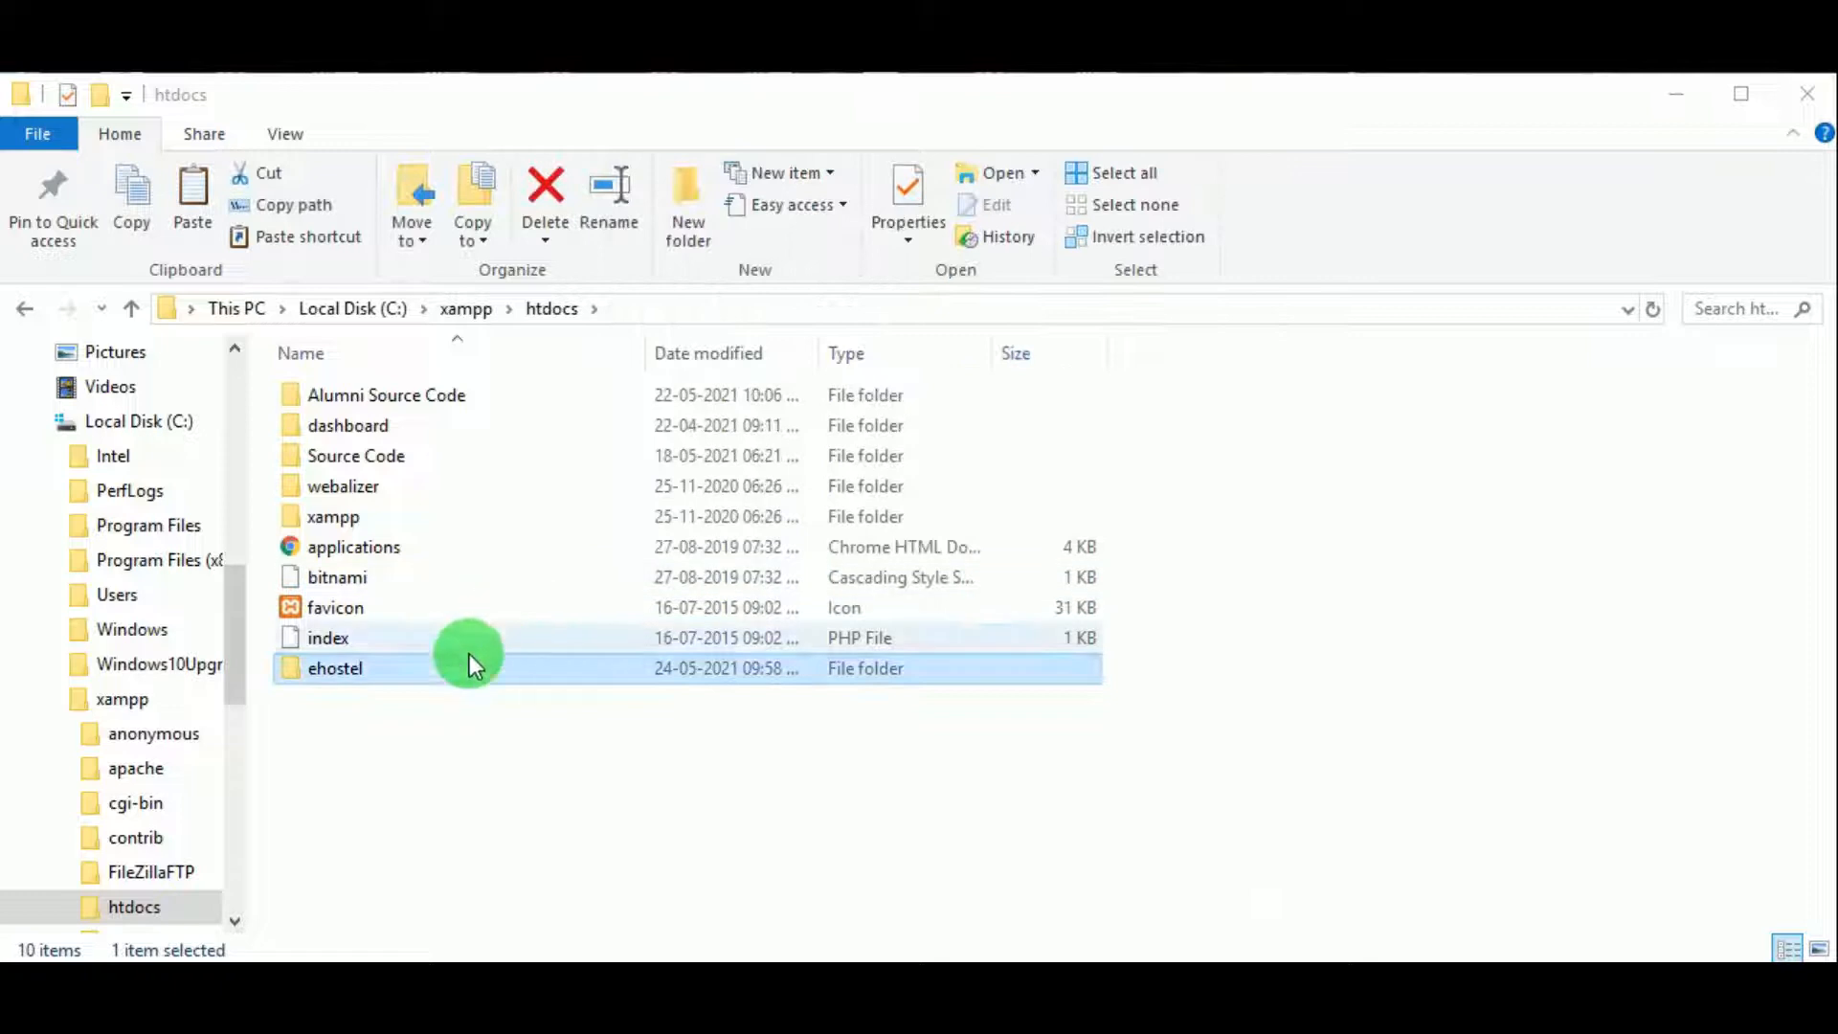
# Step: Open the pasted ehostel folder to review its files, then bring up the XAMPP Control Panel
pyautogui.click(442, 673)
pyautogui.doubleClick(443, 673)
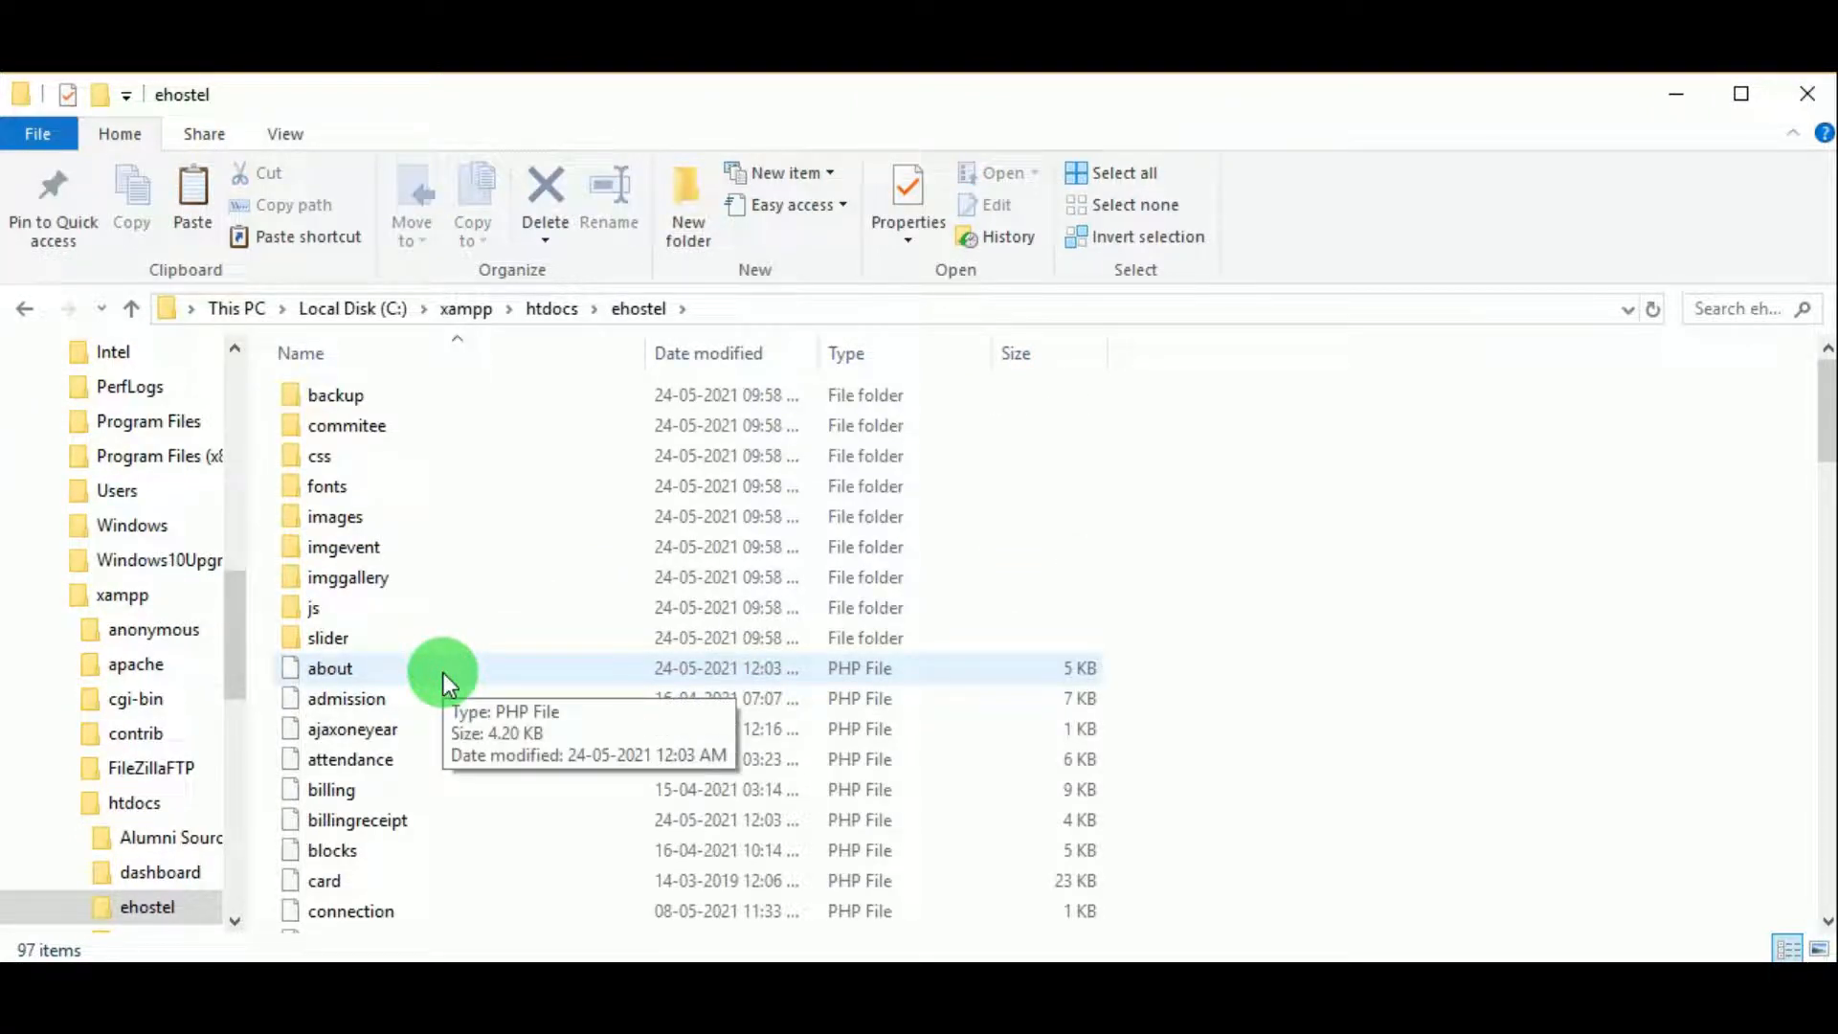
pyautogui.scroll(-4, 402, 743)
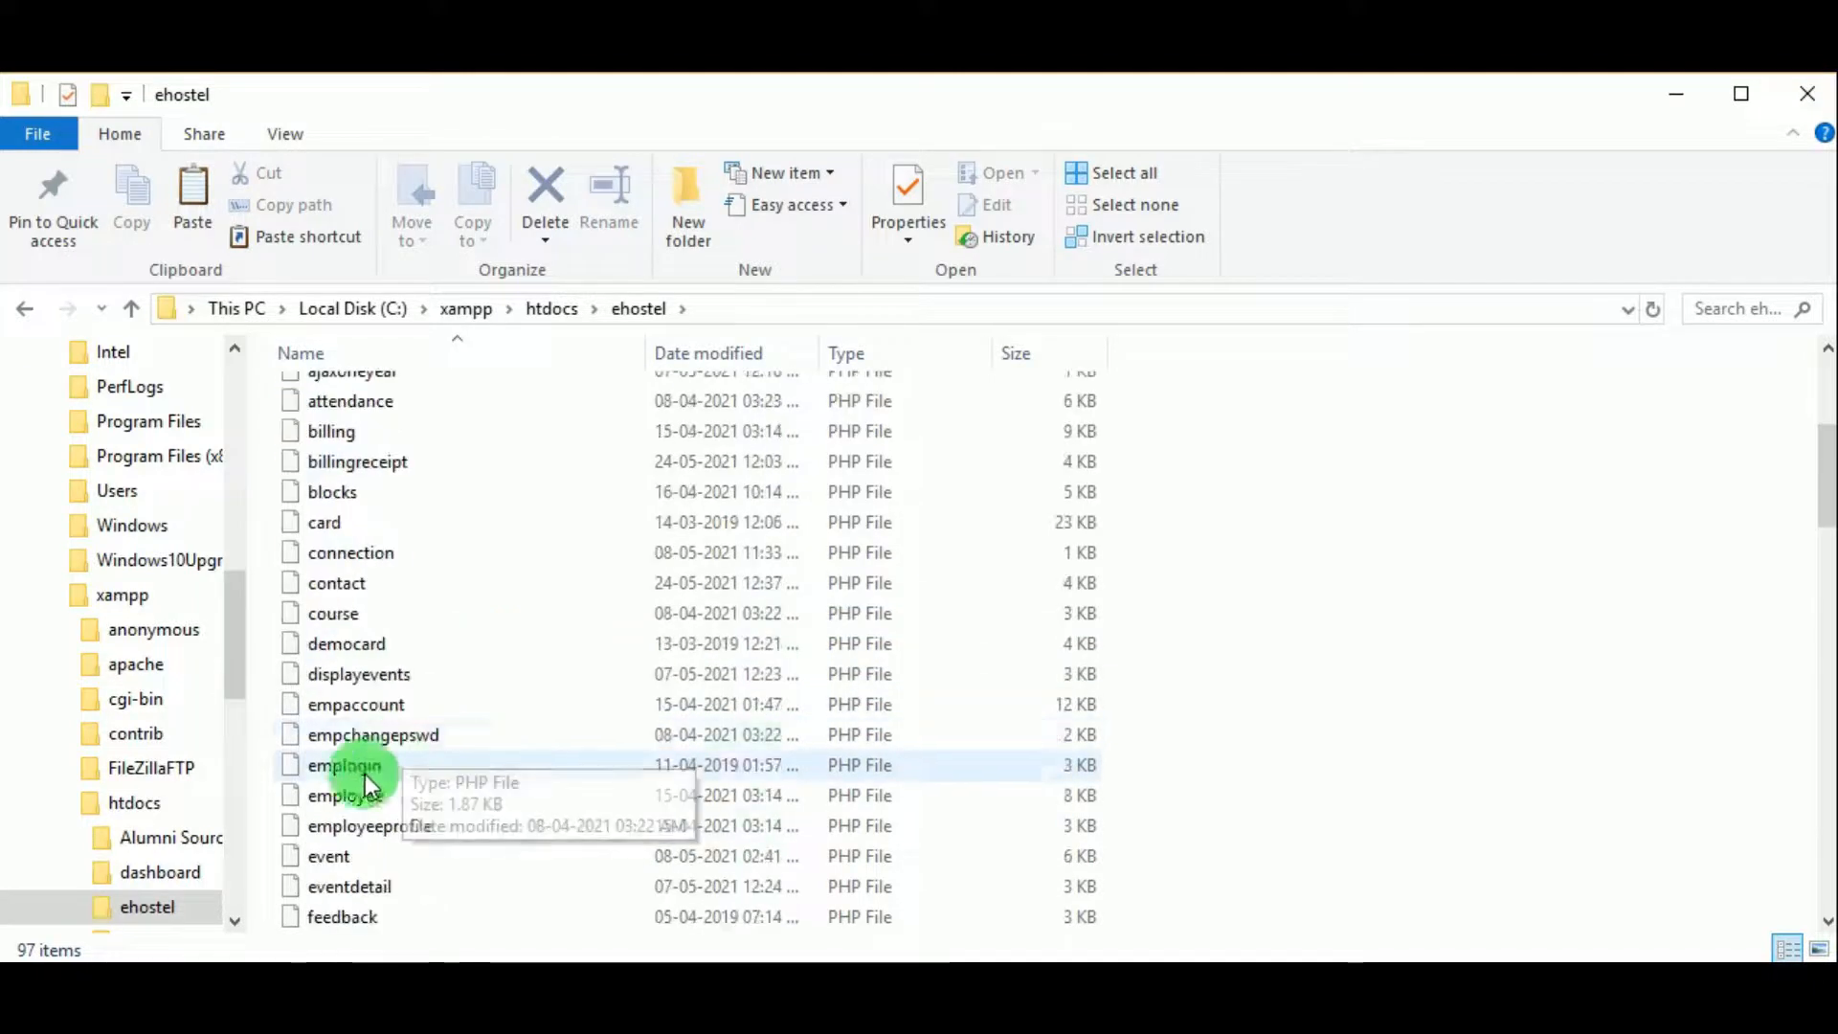
pyautogui.scroll(-2, 819, 706)
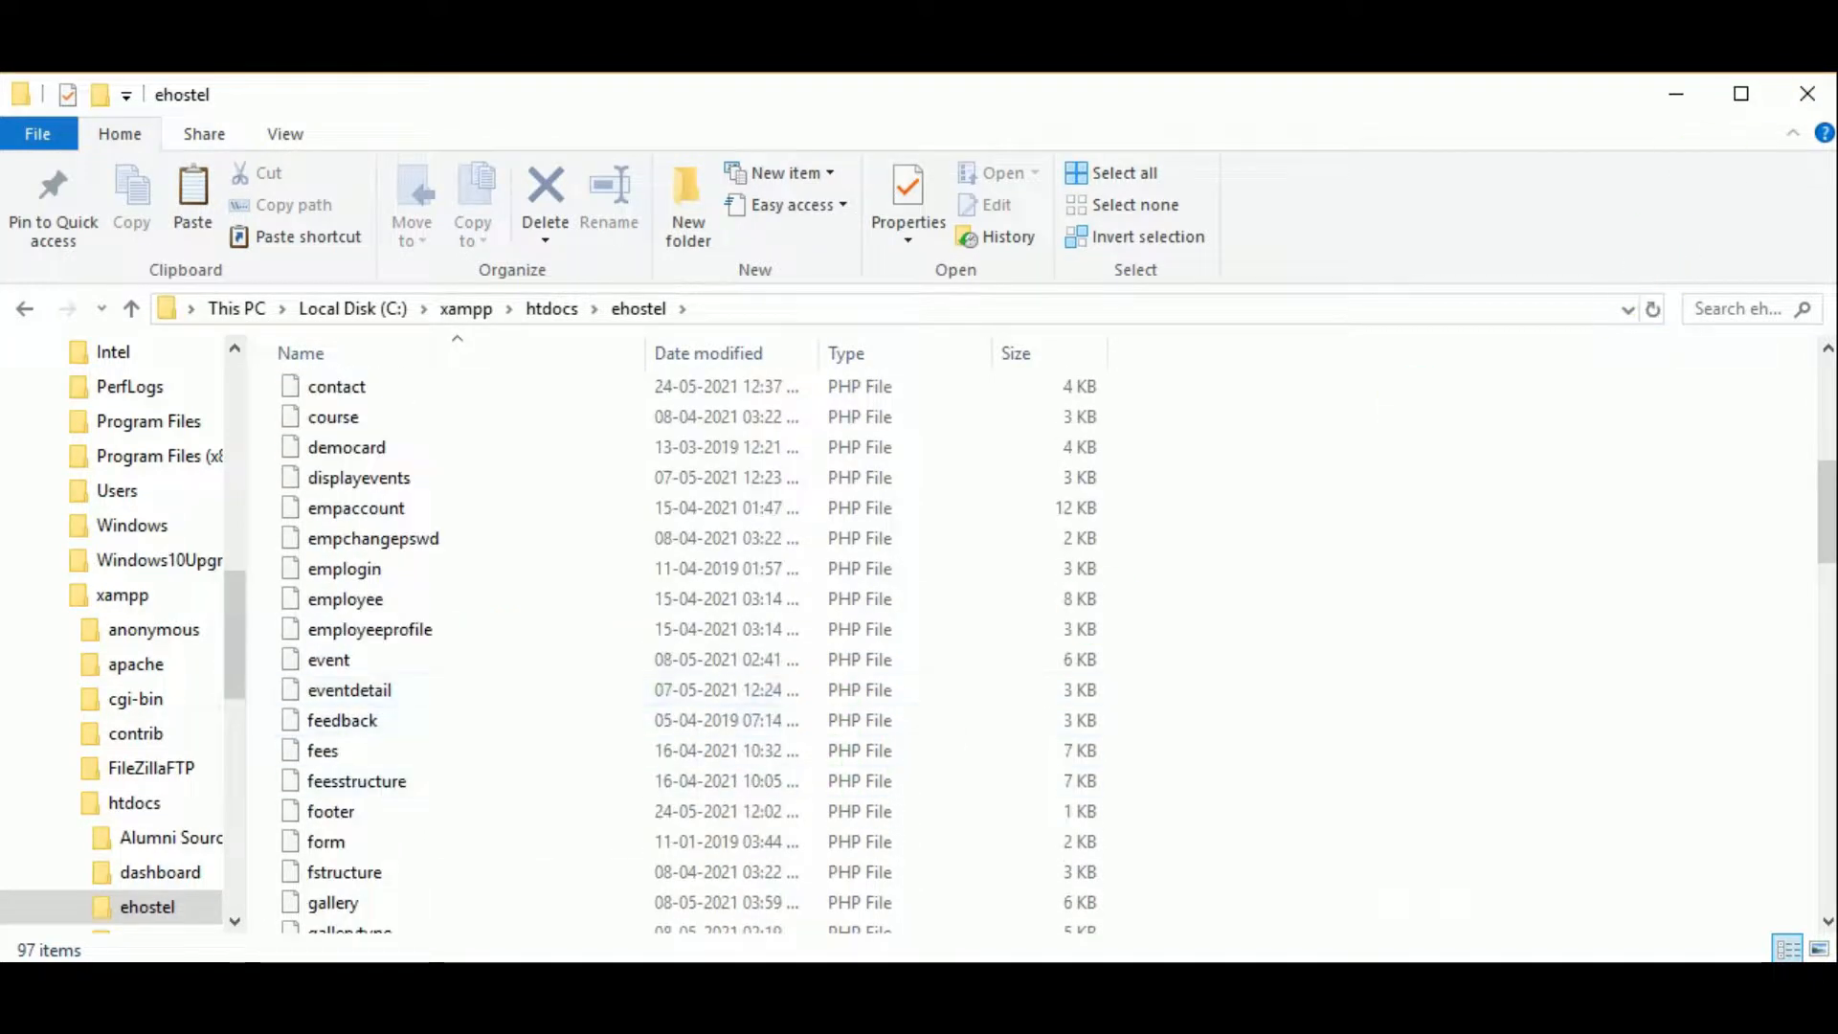
pyautogui.hotkey('alt', 'Tab')
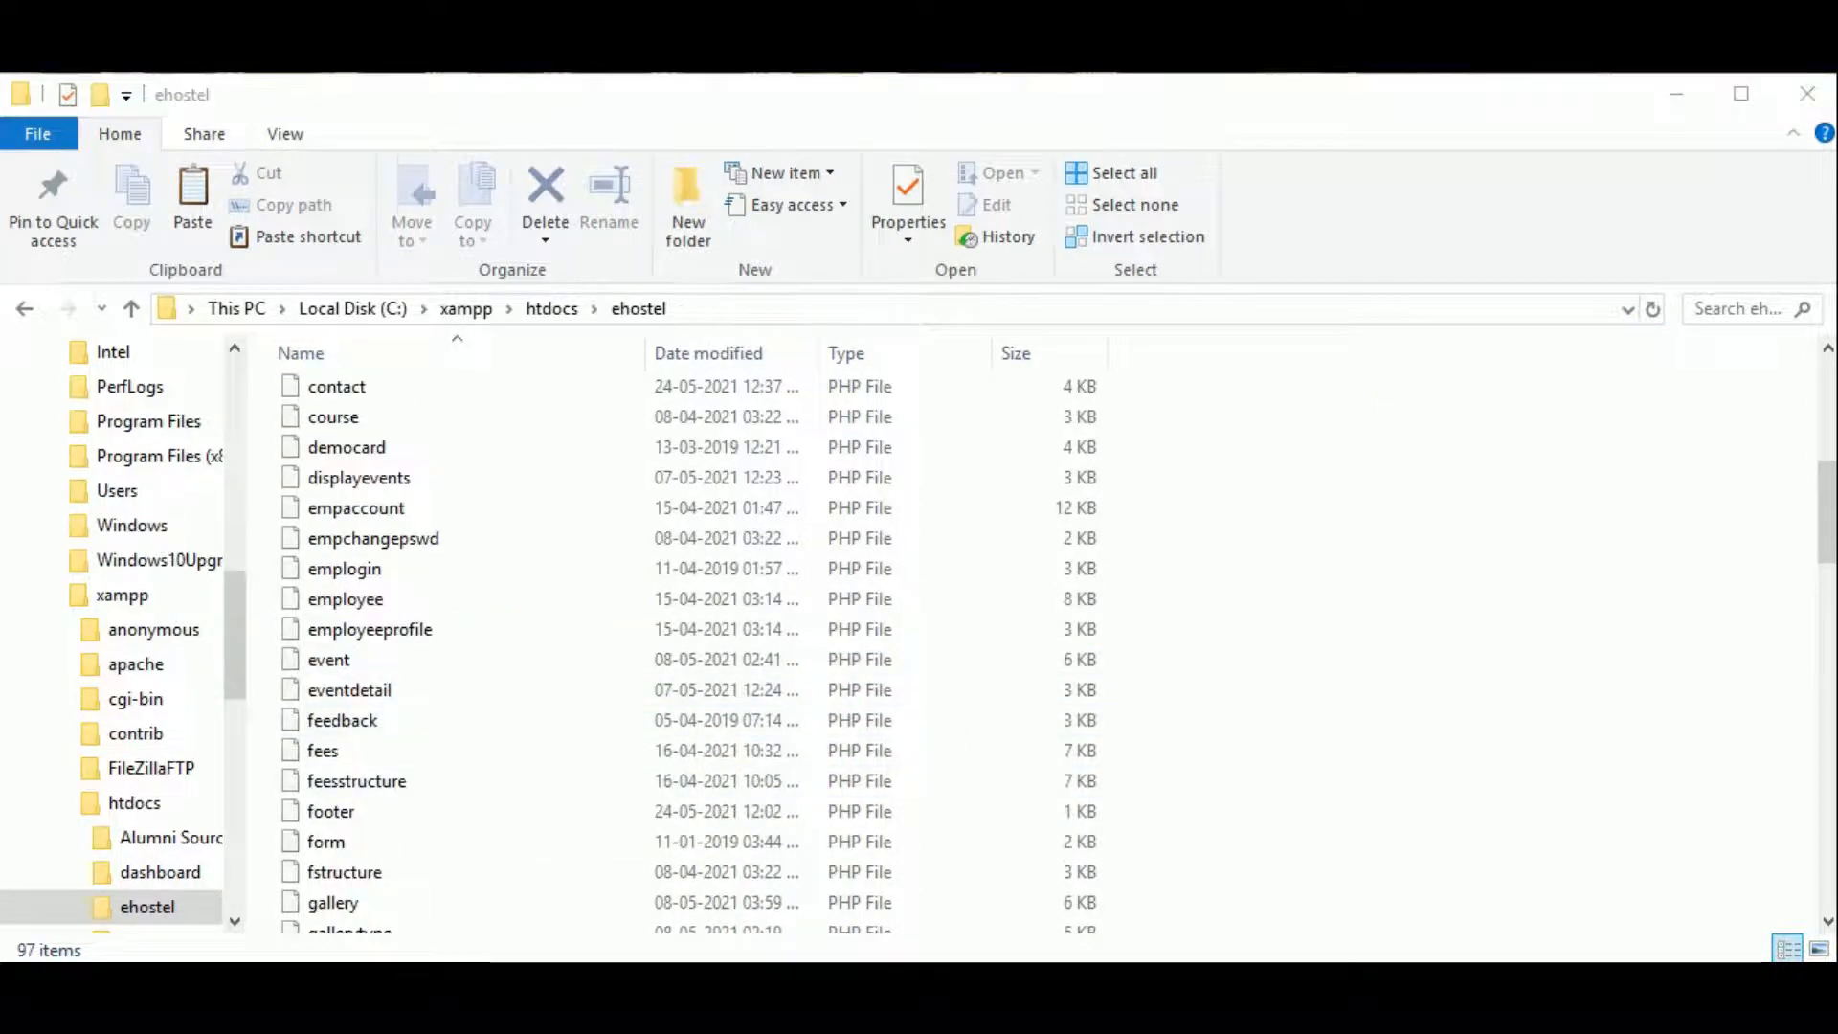
pyautogui.hotkey('alt', 'Tab')
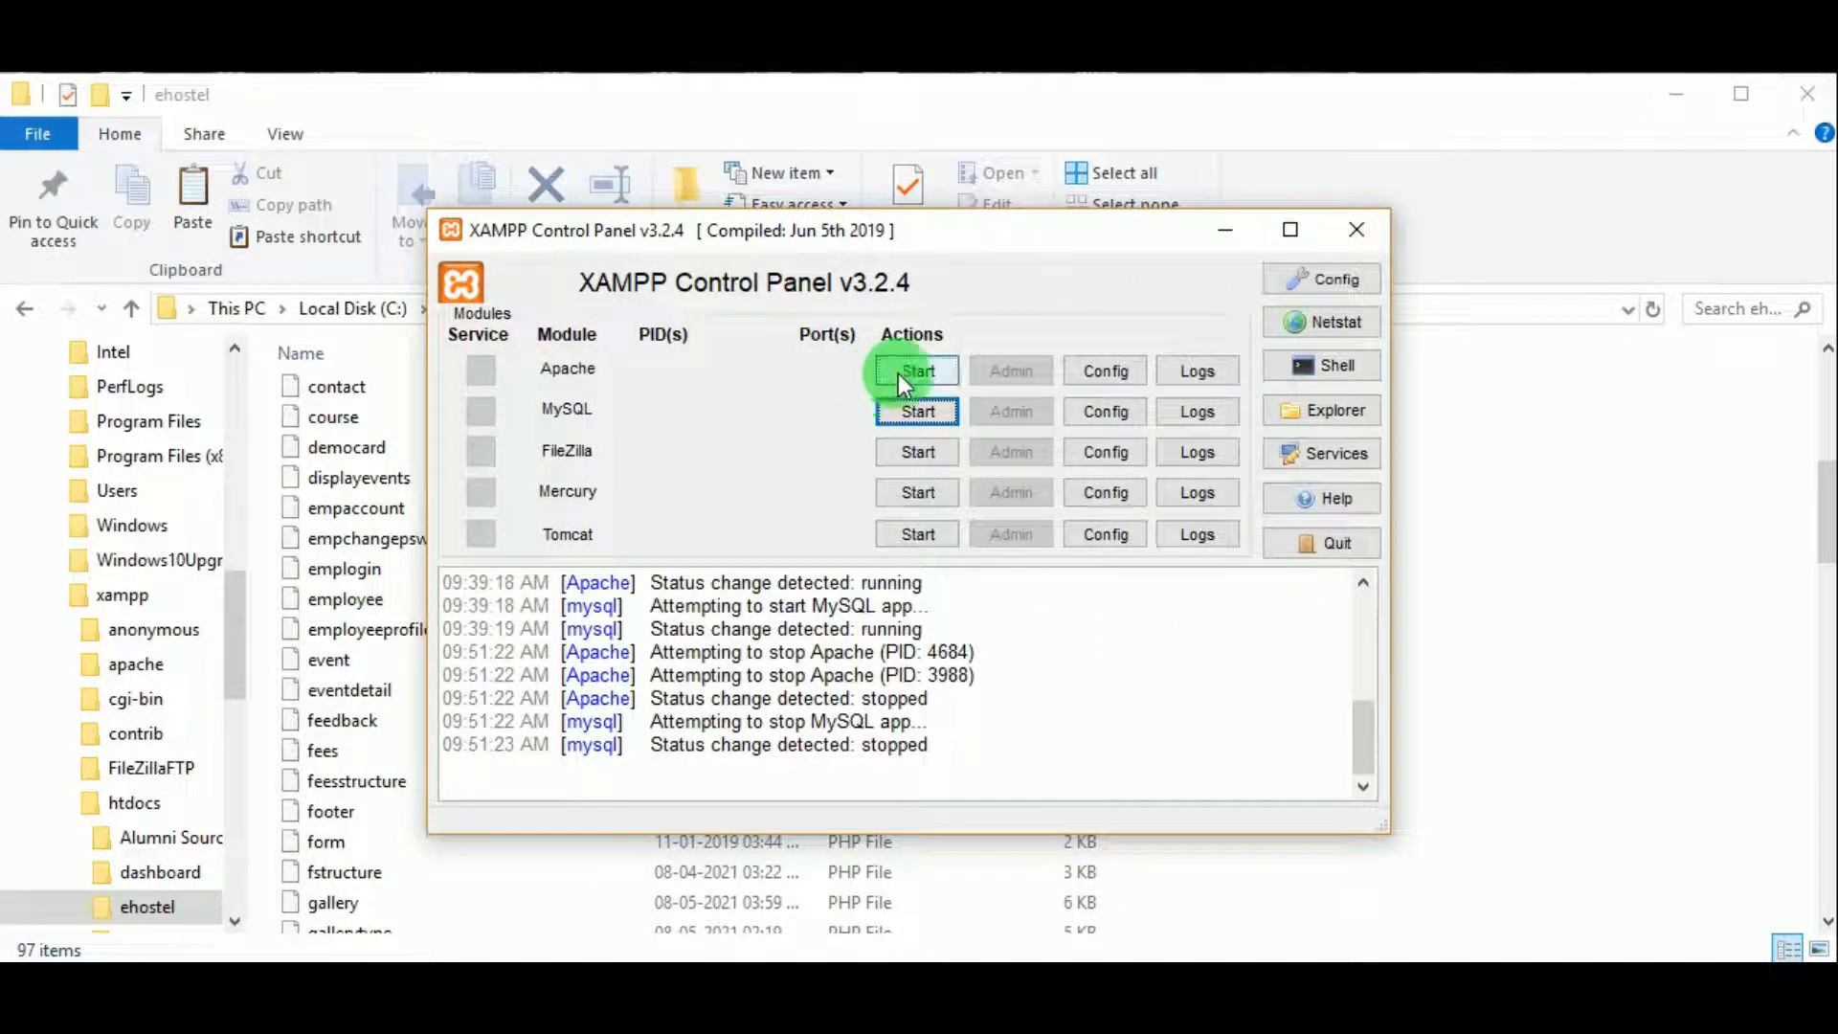
# Step: Start Apache and MySQL in XAMPP, then minimize the control panel
pyautogui.click(903, 376)
pyautogui.click(909, 411)
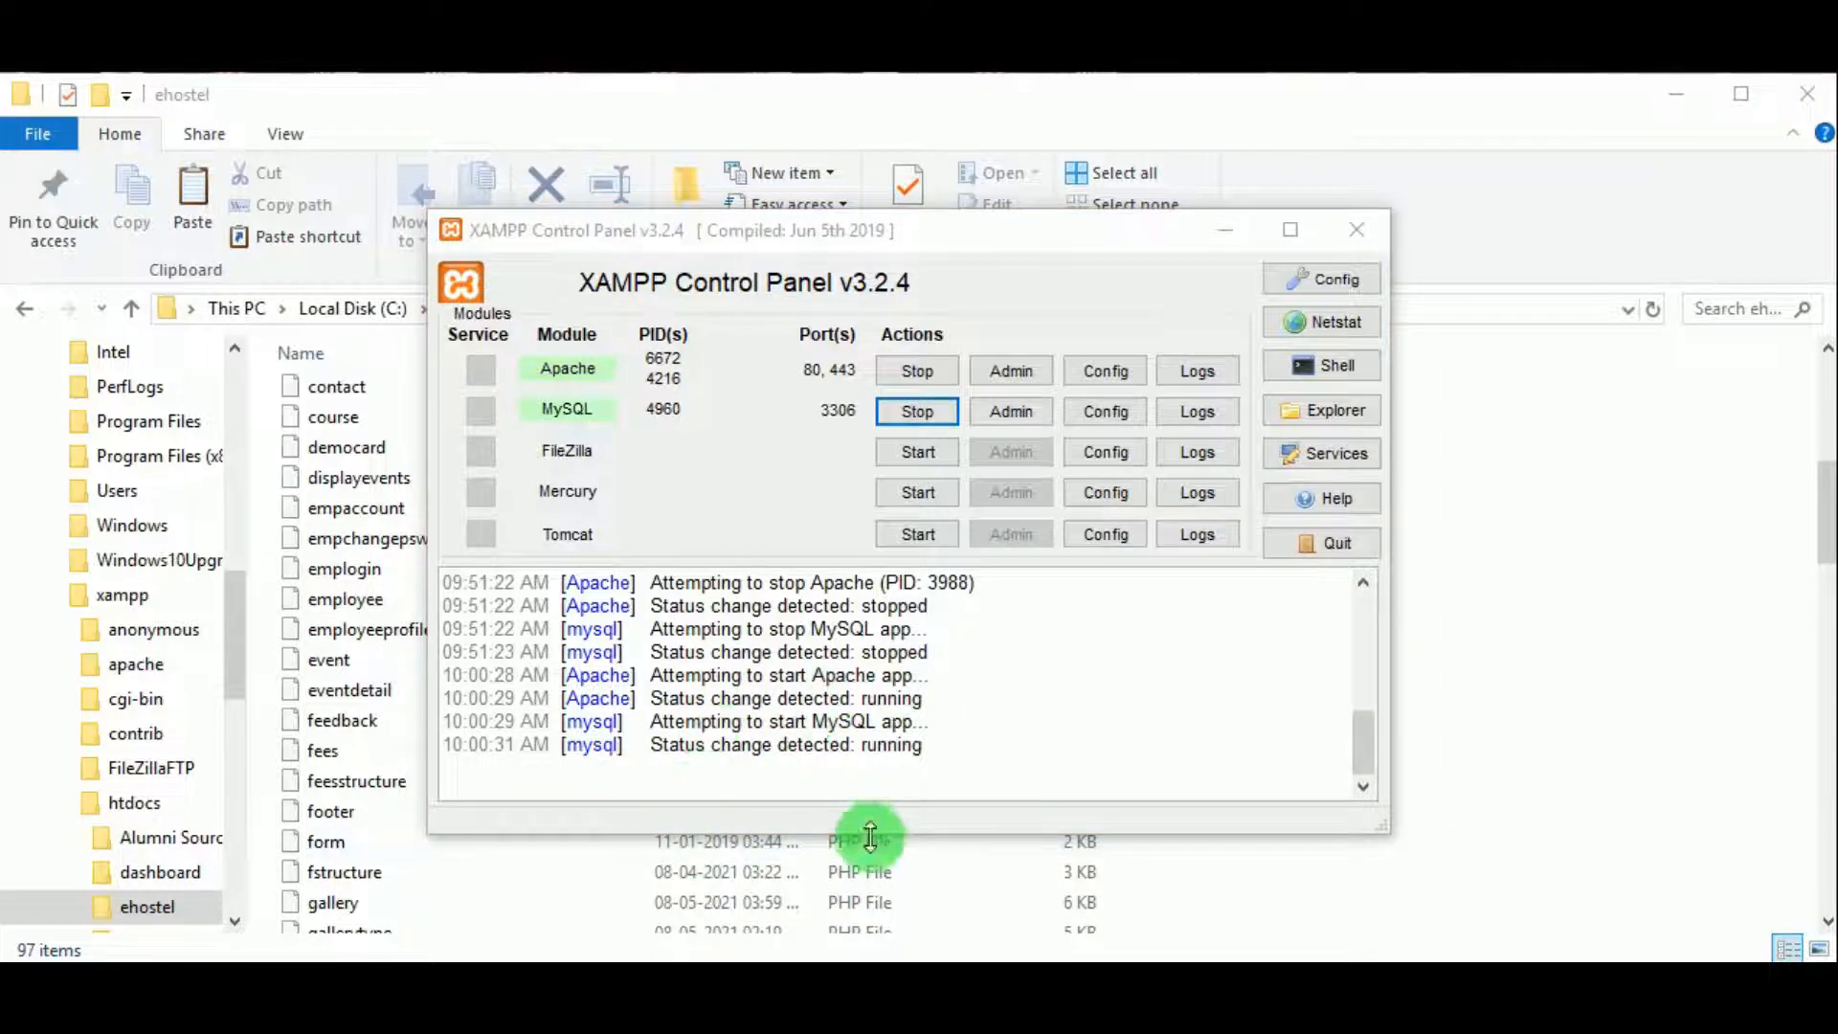
pyautogui.click(1226, 232)
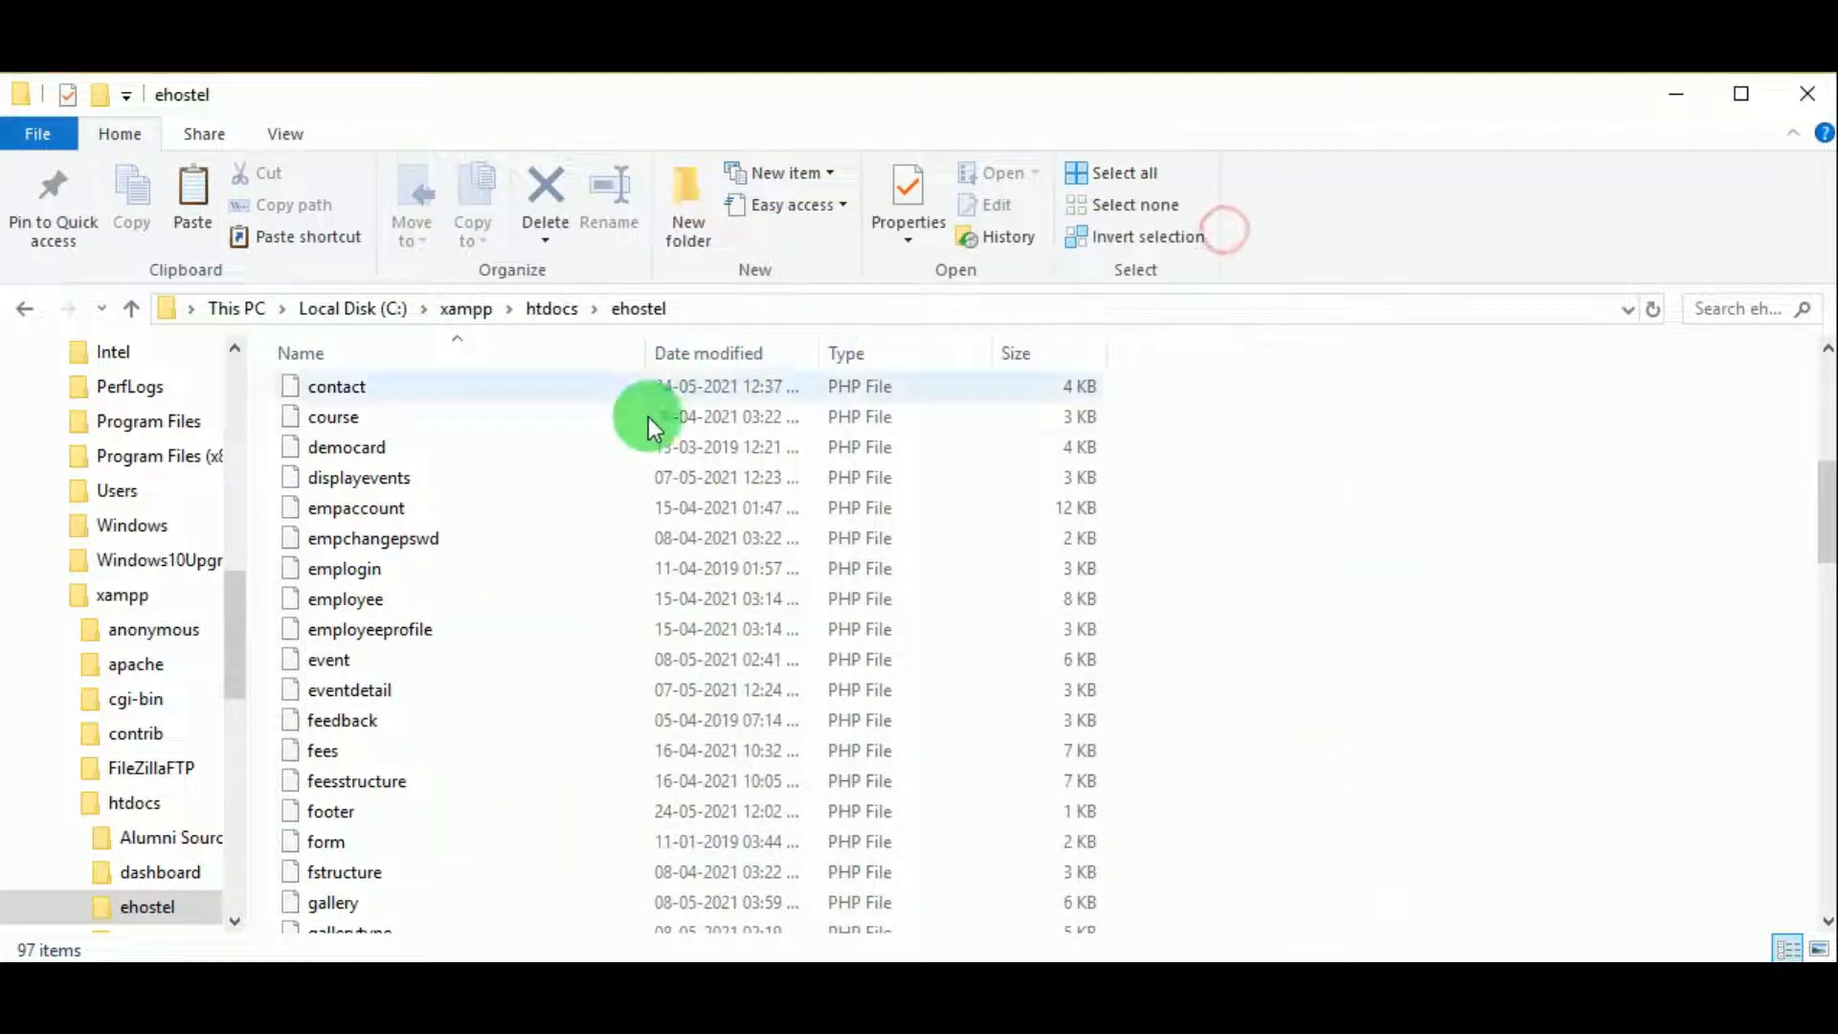
# Step: Copy the name 'ehostel' from the folder in htdocs without renaming it, then return to Chrome
pyautogui.click(554, 308)
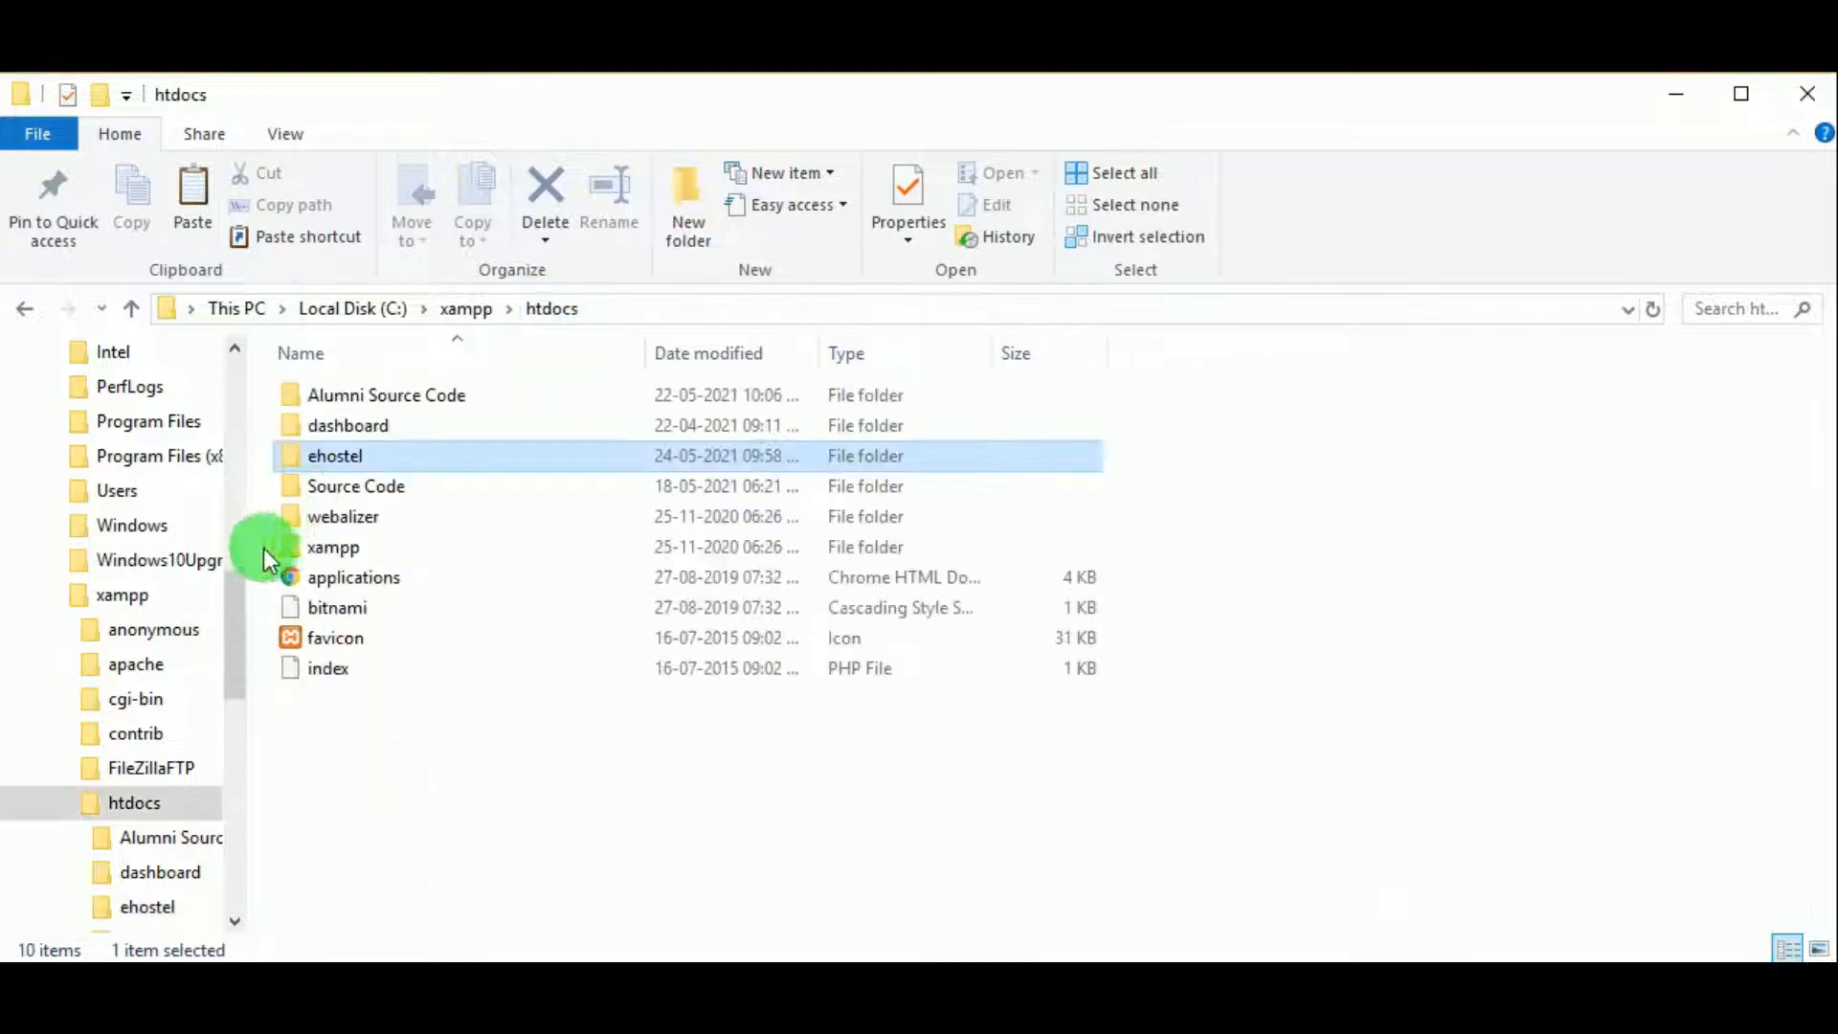
pyautogui.rightClick(365, 465)
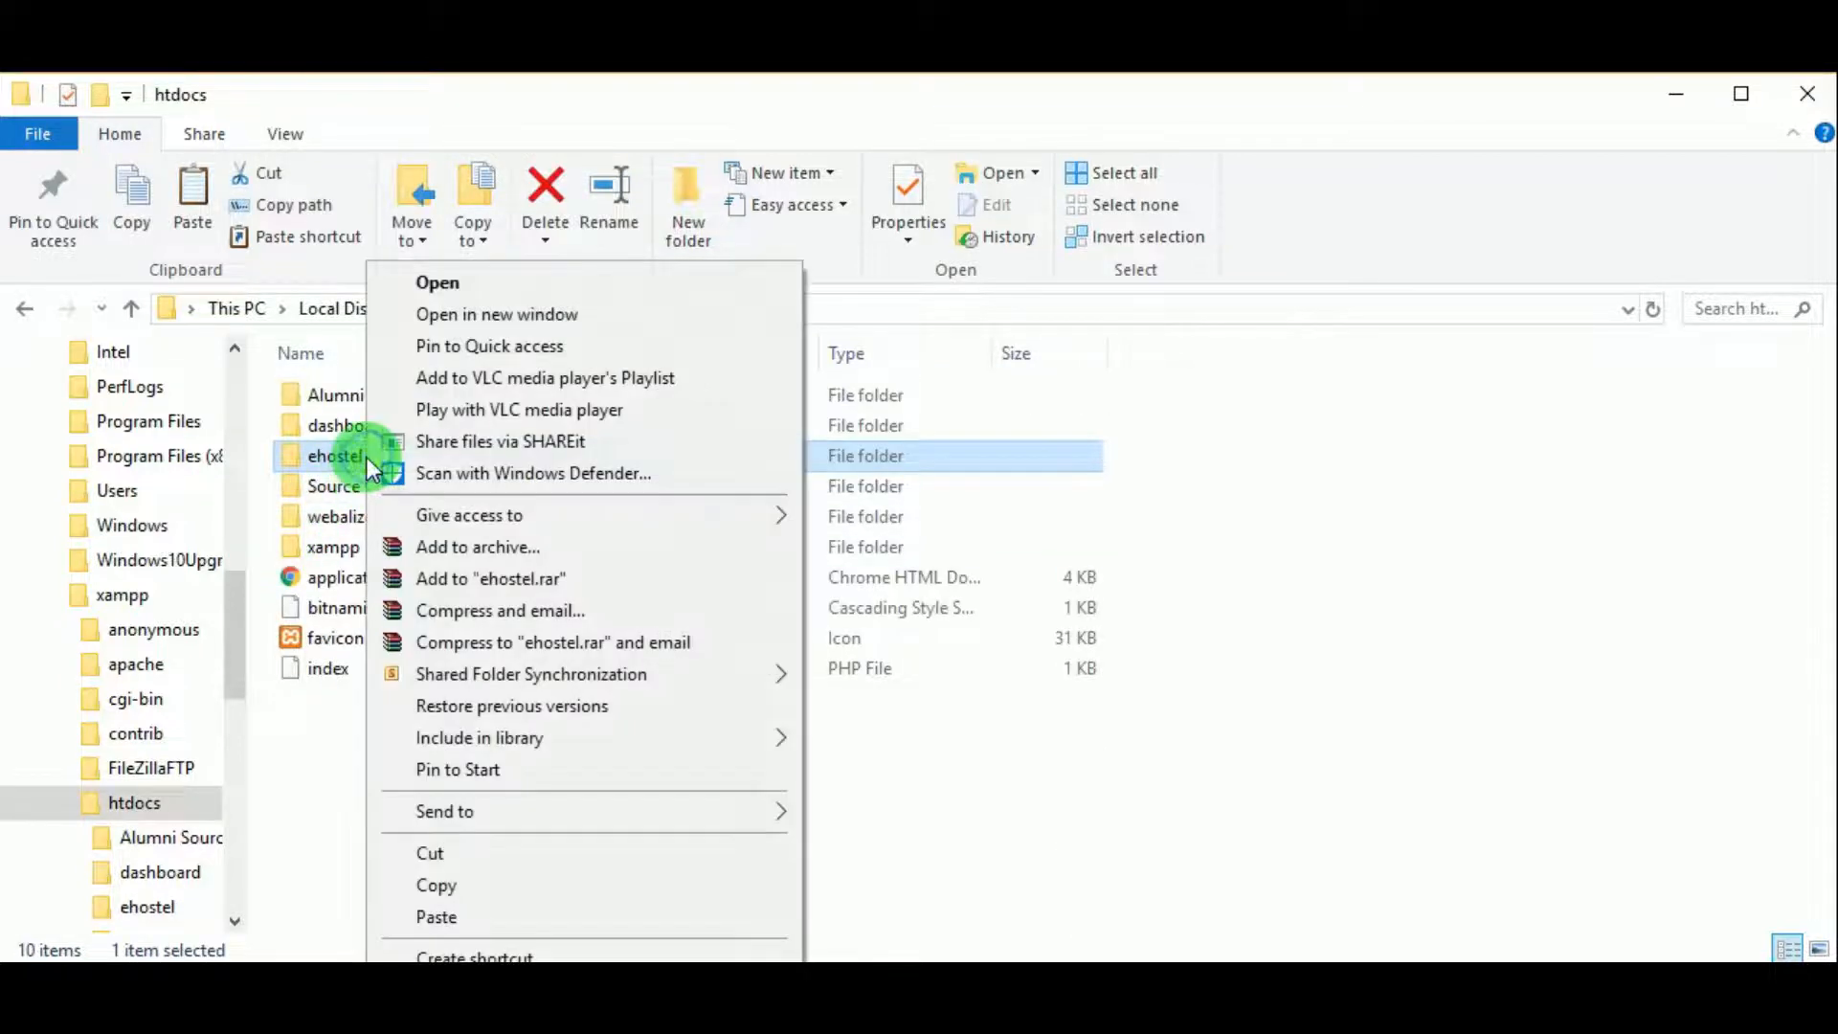
pyautogui.click(440, 996)
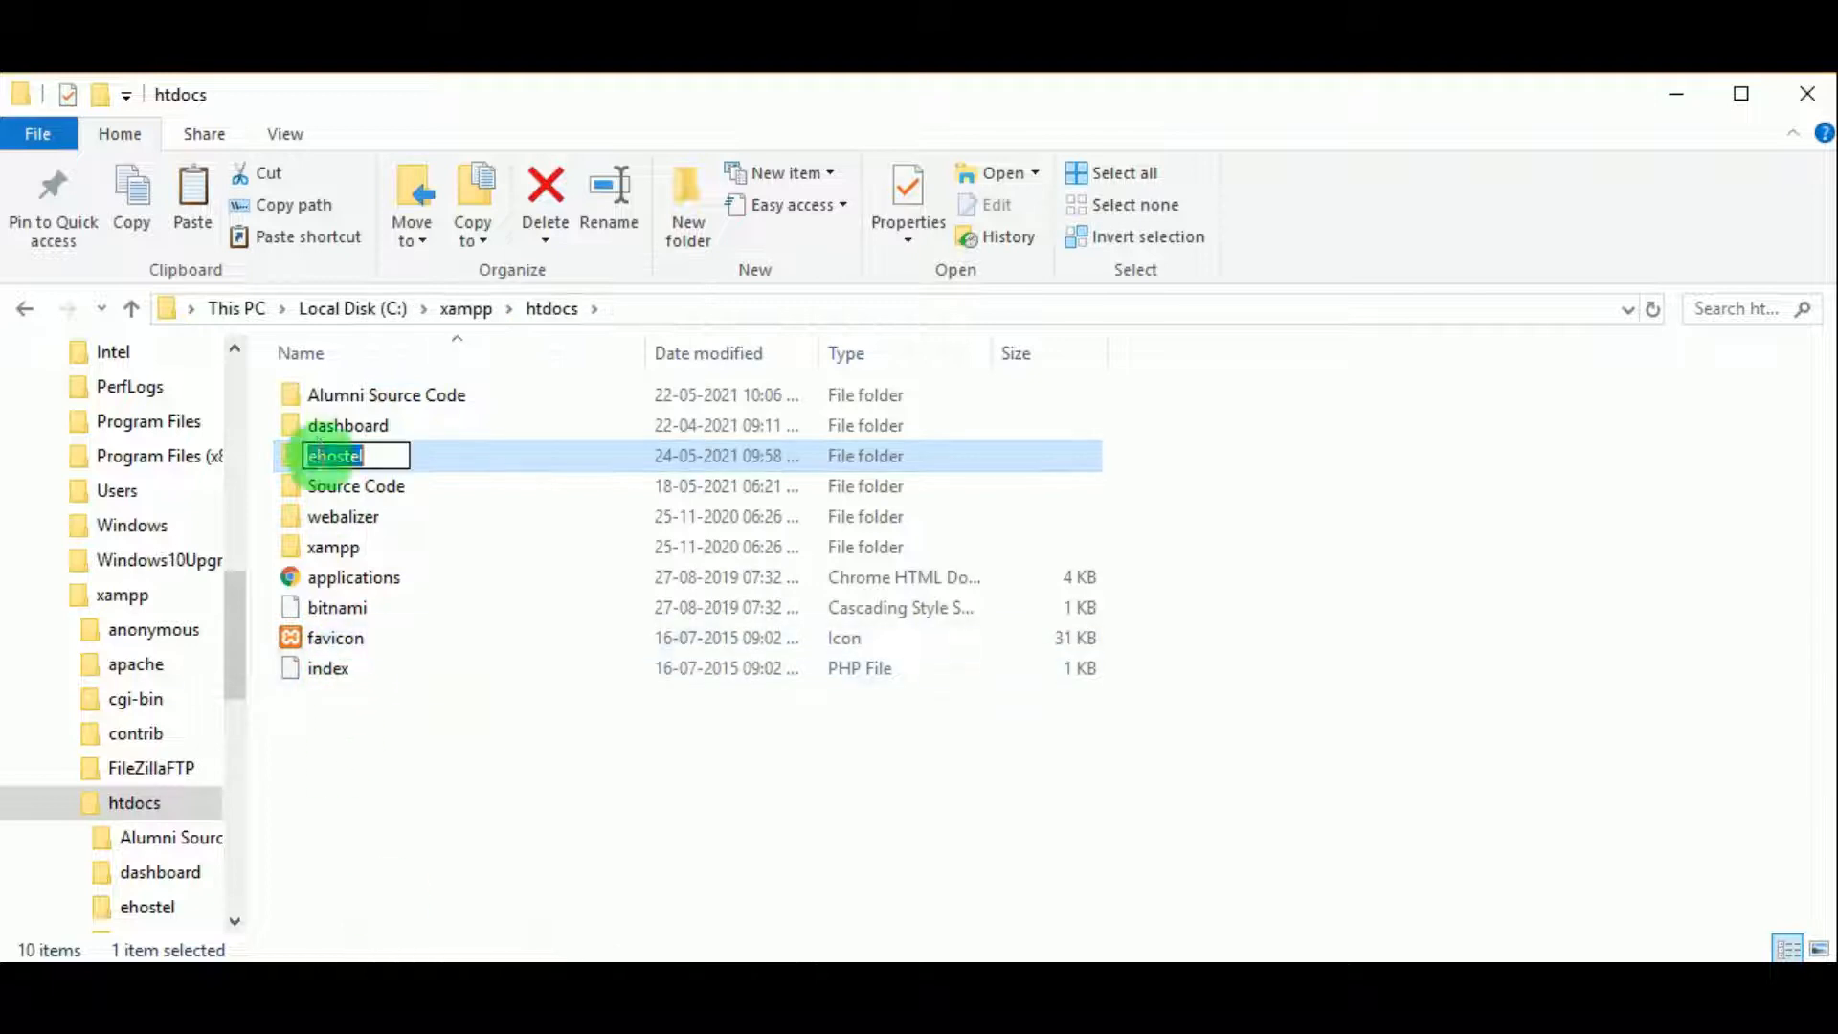
pyautogui.rightClick(345, 464)
pyautogui.click(409, 550)
pyautogui.click(505, 716)
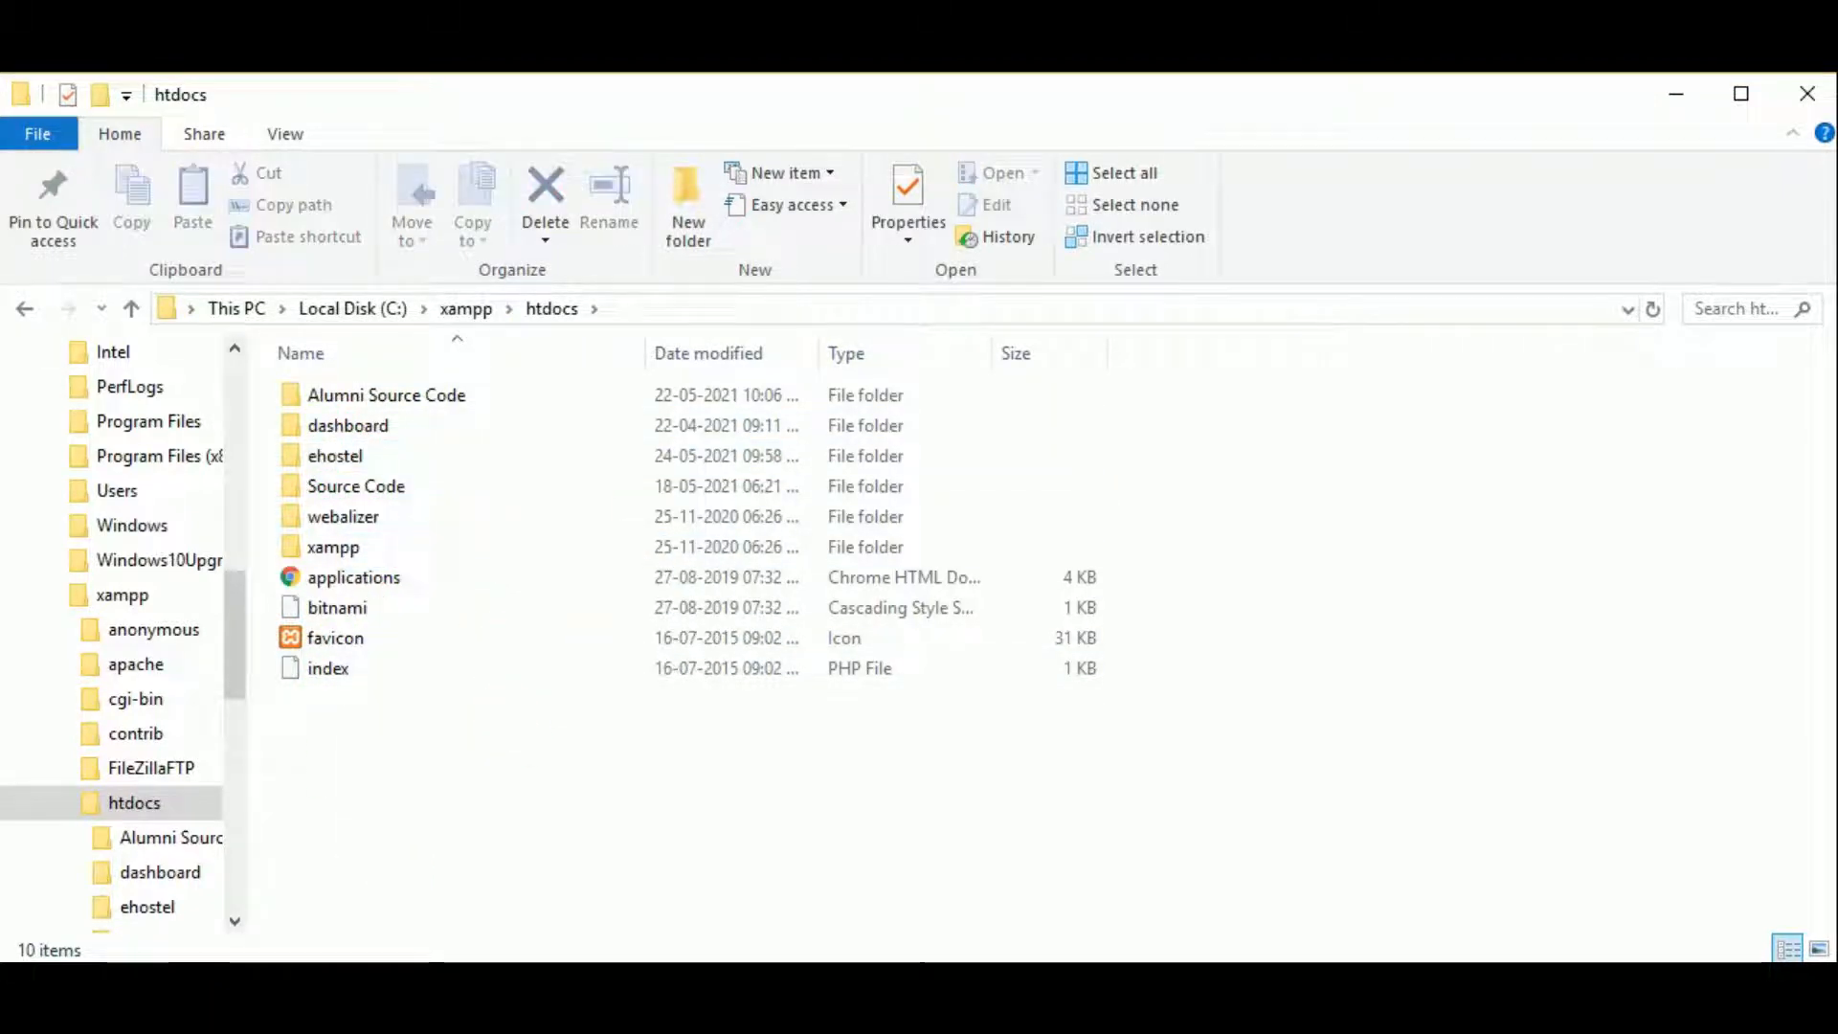
pyautogui.hotkey('alt', 'Tab')
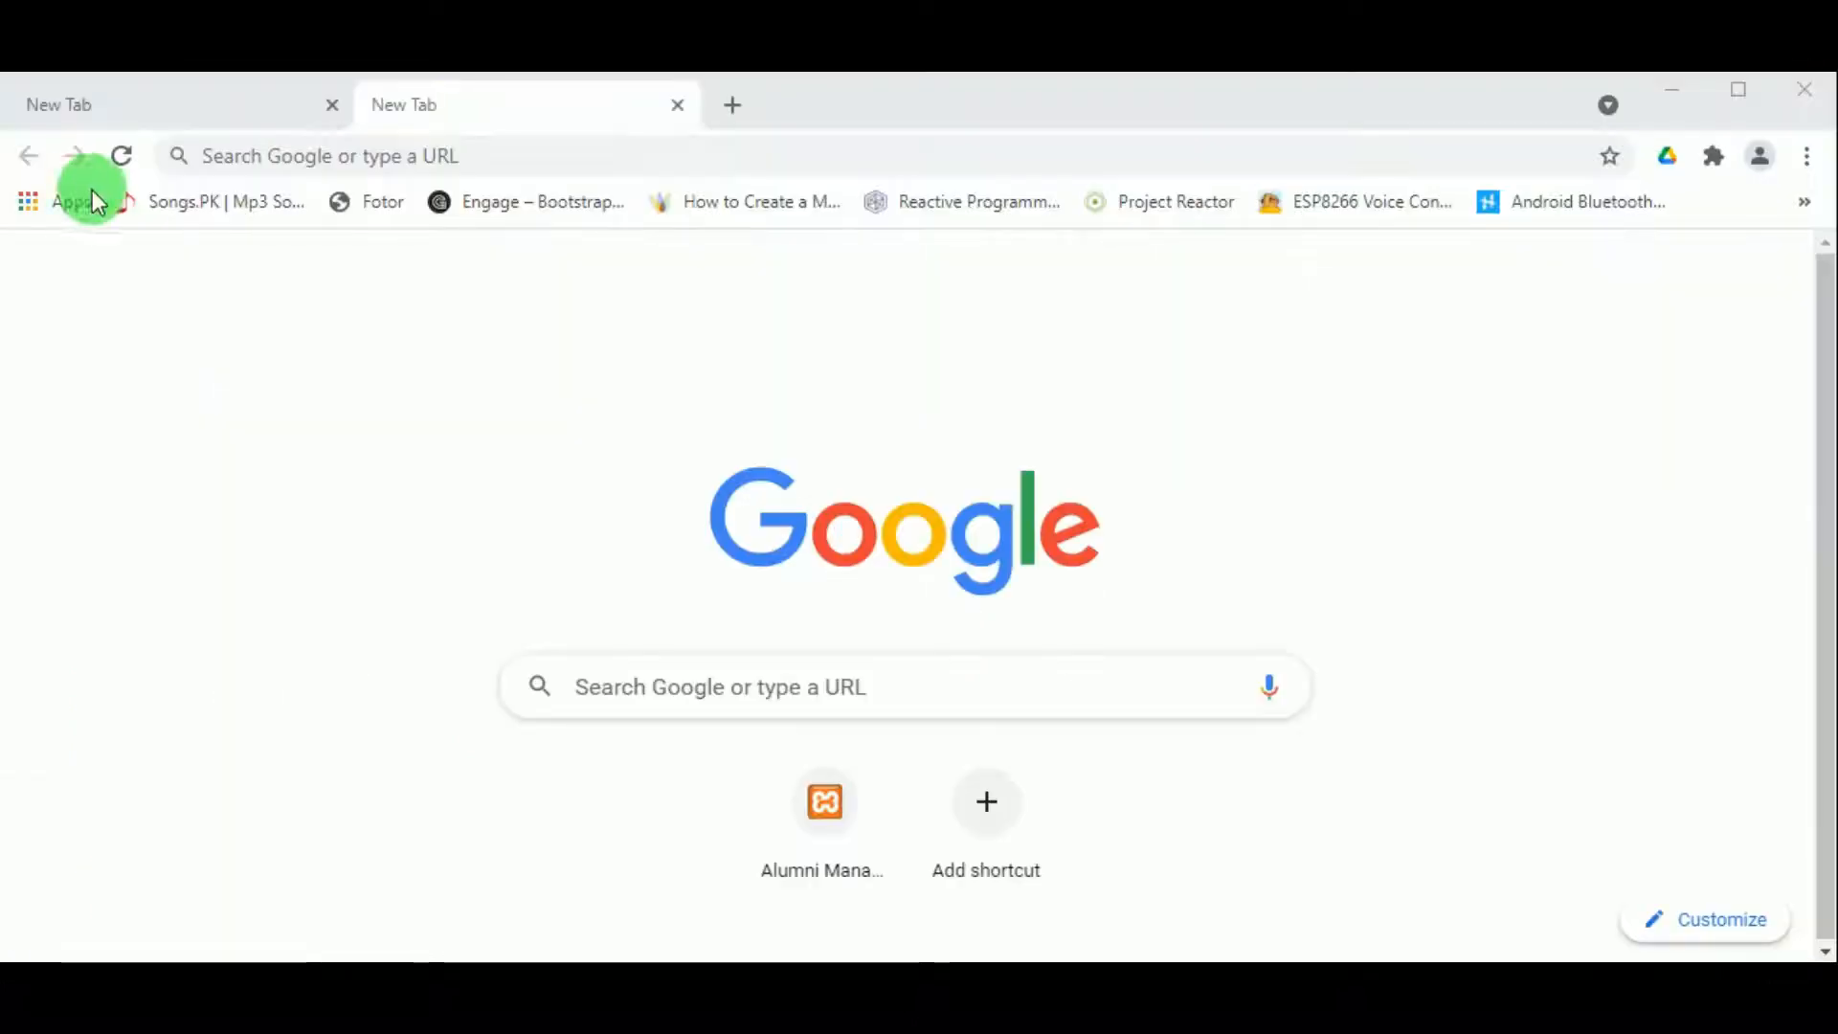
# Step: Load localhost/ehostel and note the 'Unknown database ehostel' warning
pyautogui.click(235, 157)
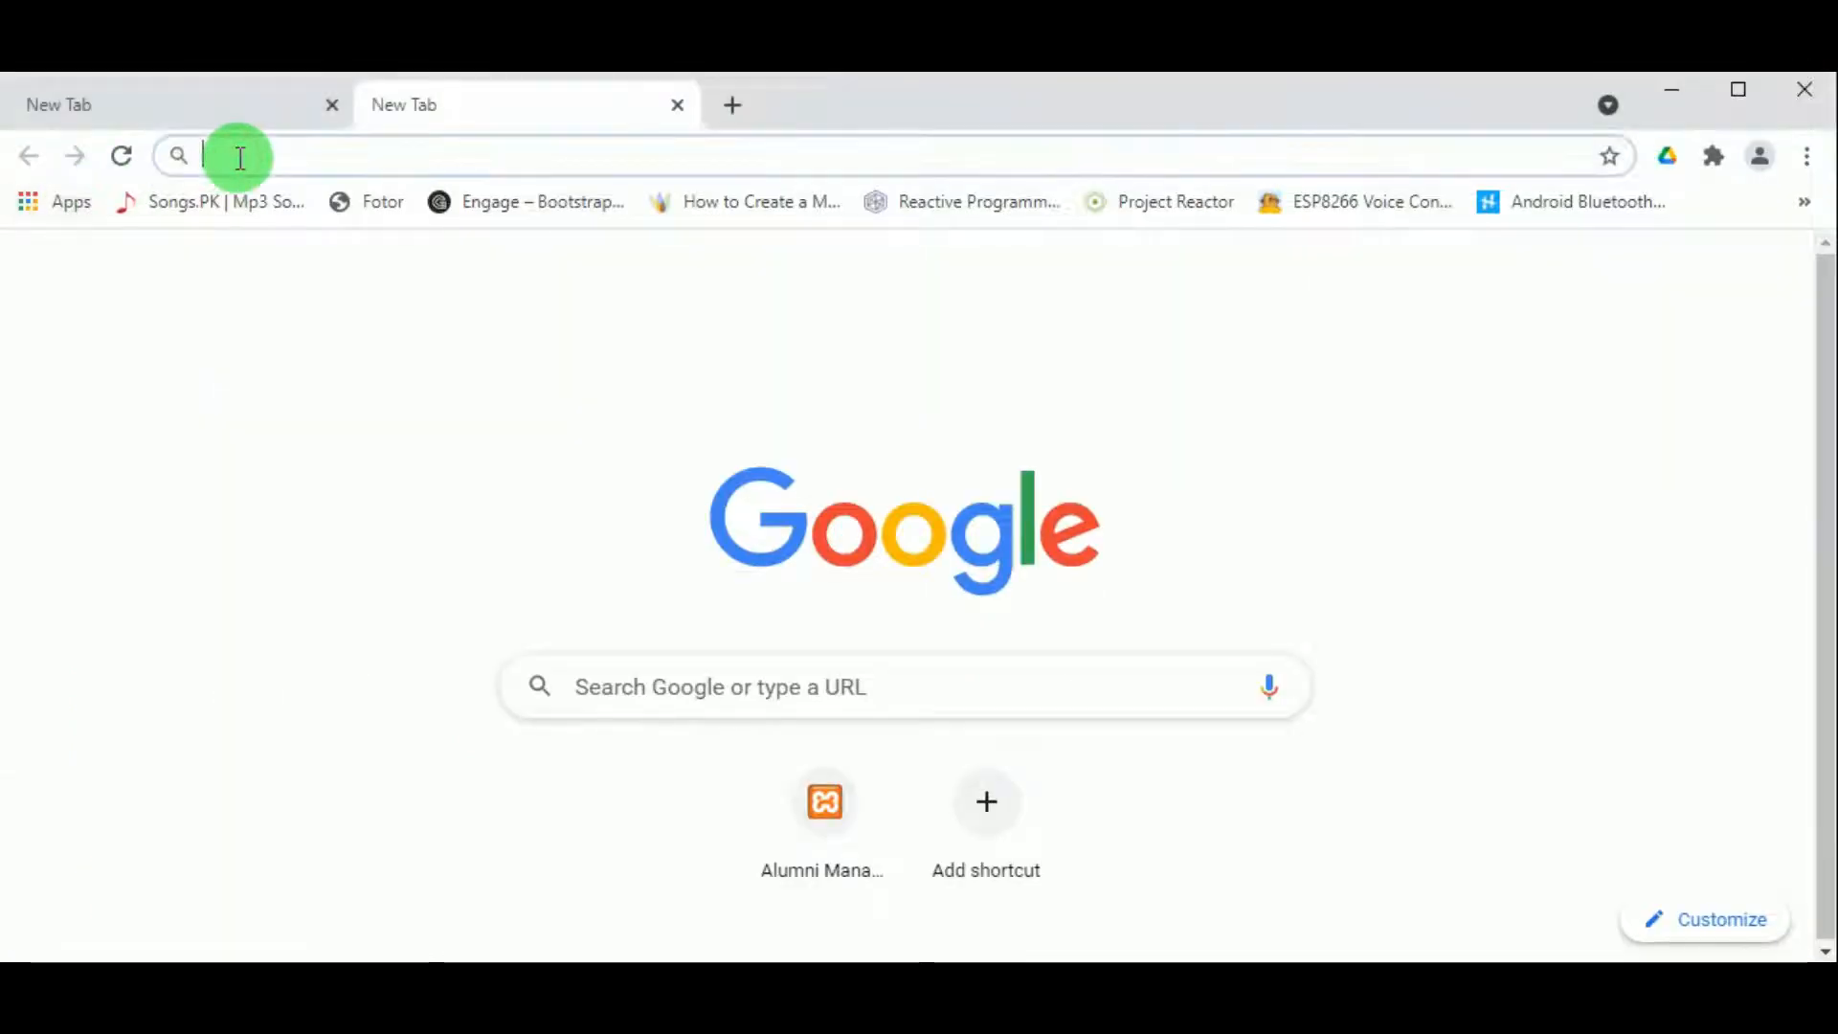
pyautogui.write('local')
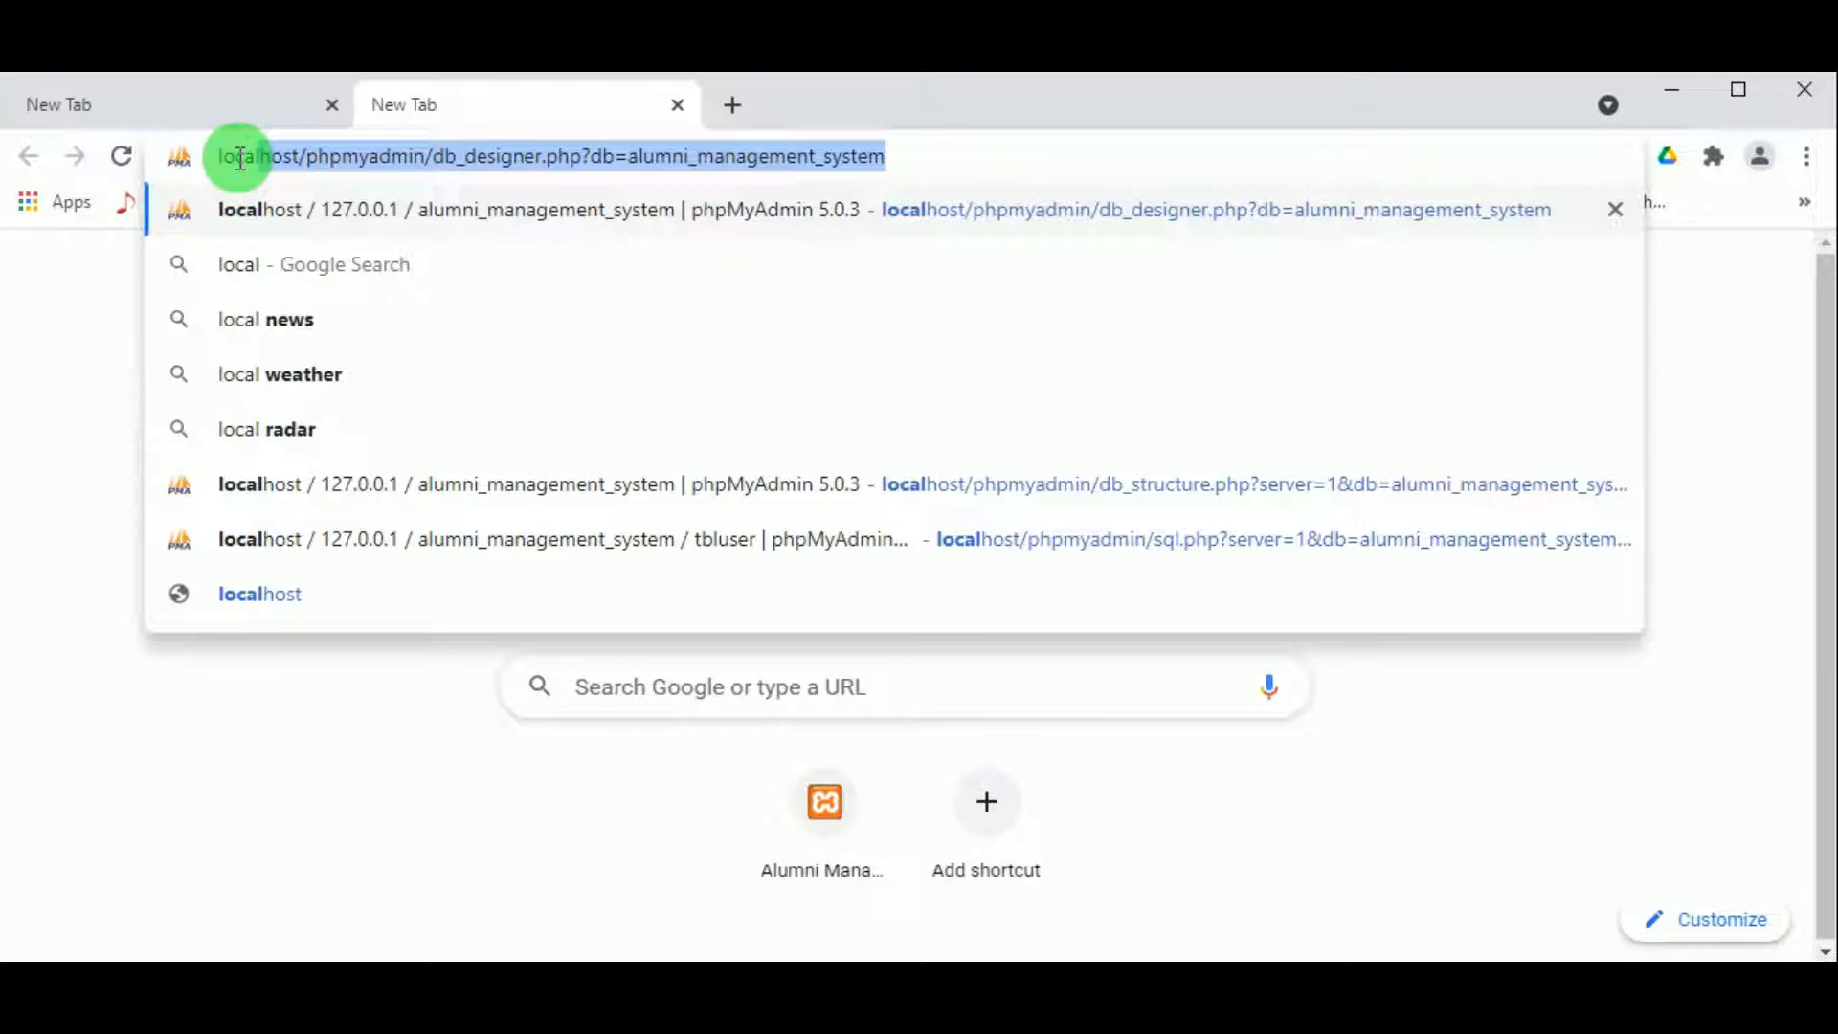
pyautogui.write('ho')
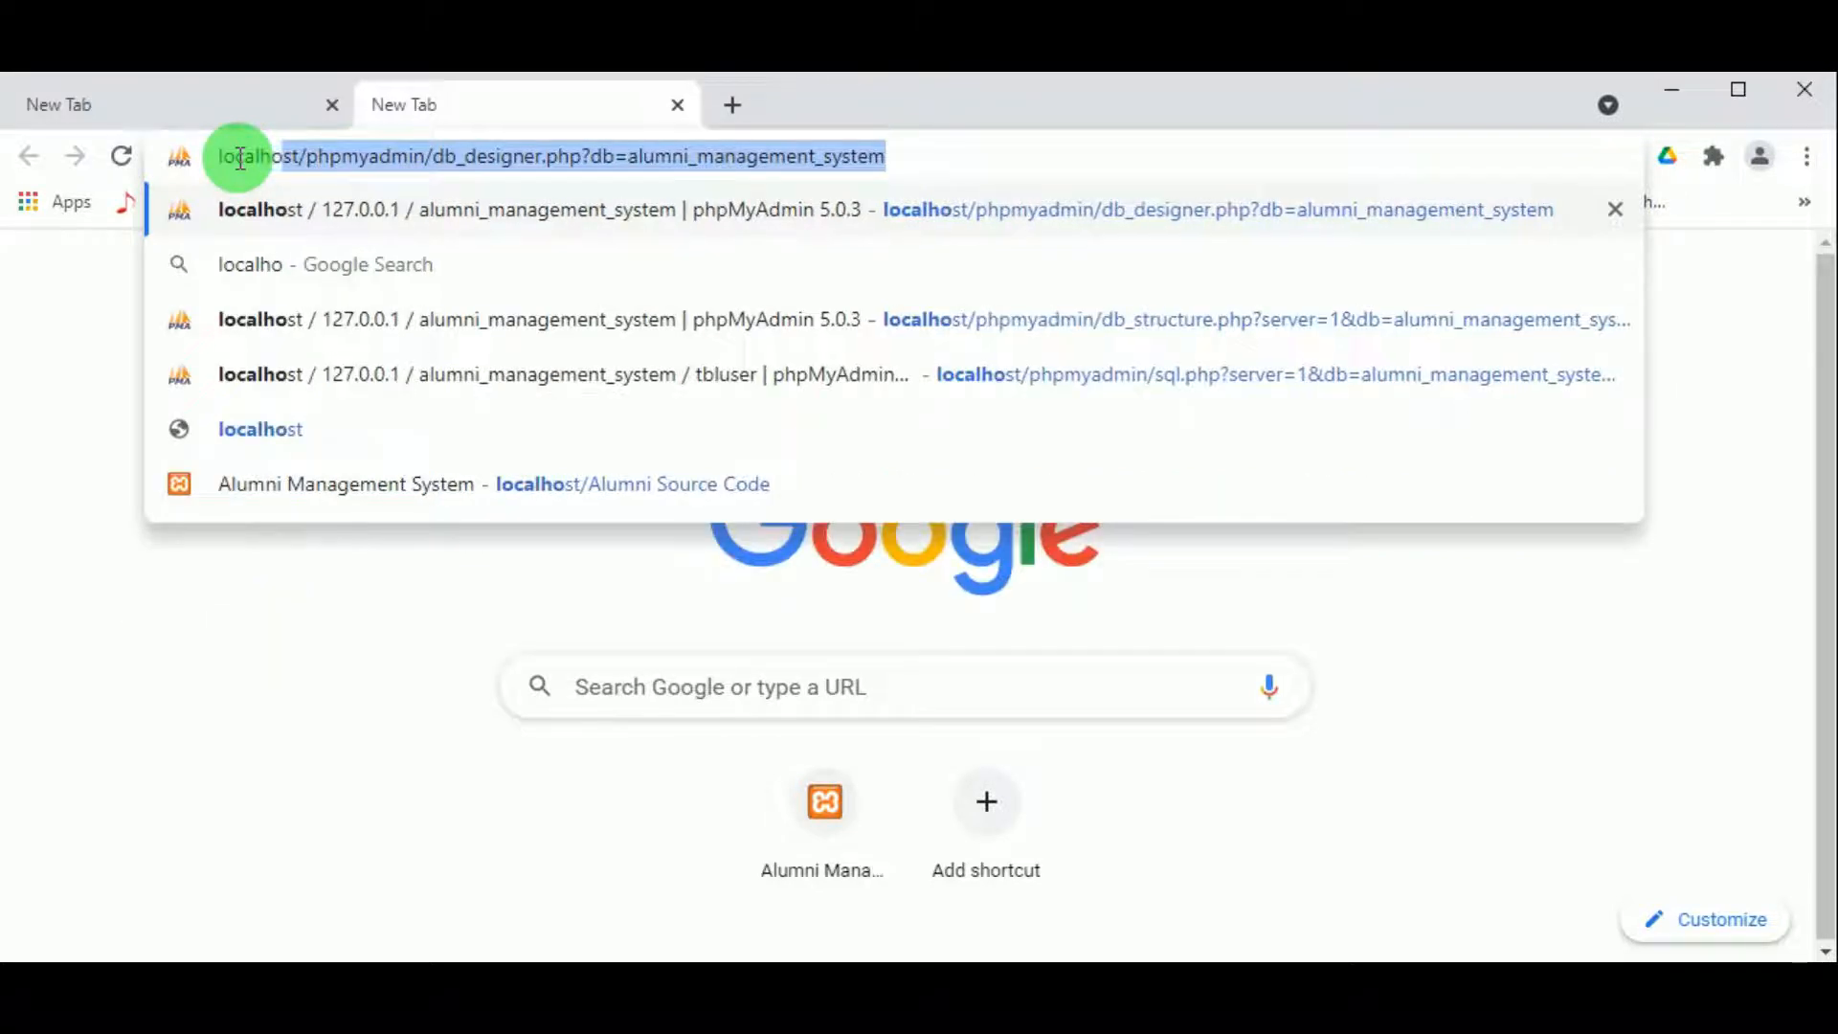
pyautogui.write('st/')
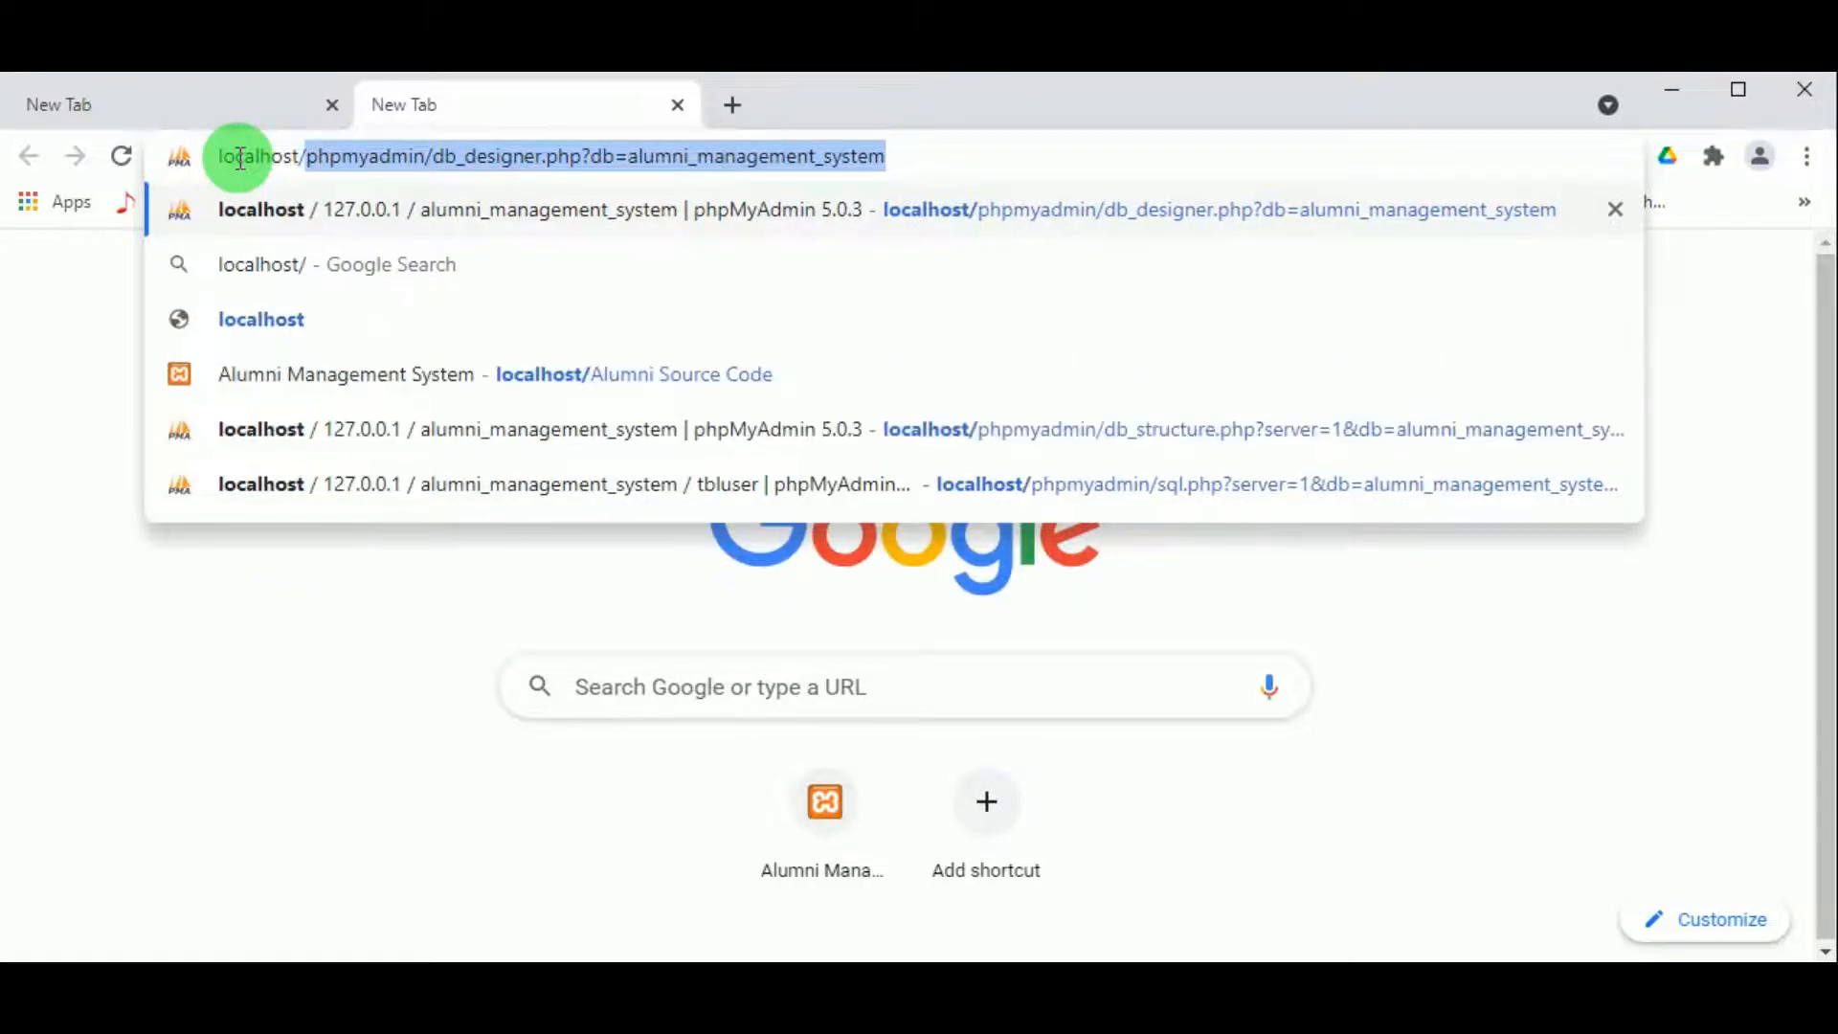
pyautogui.write('ehostel')
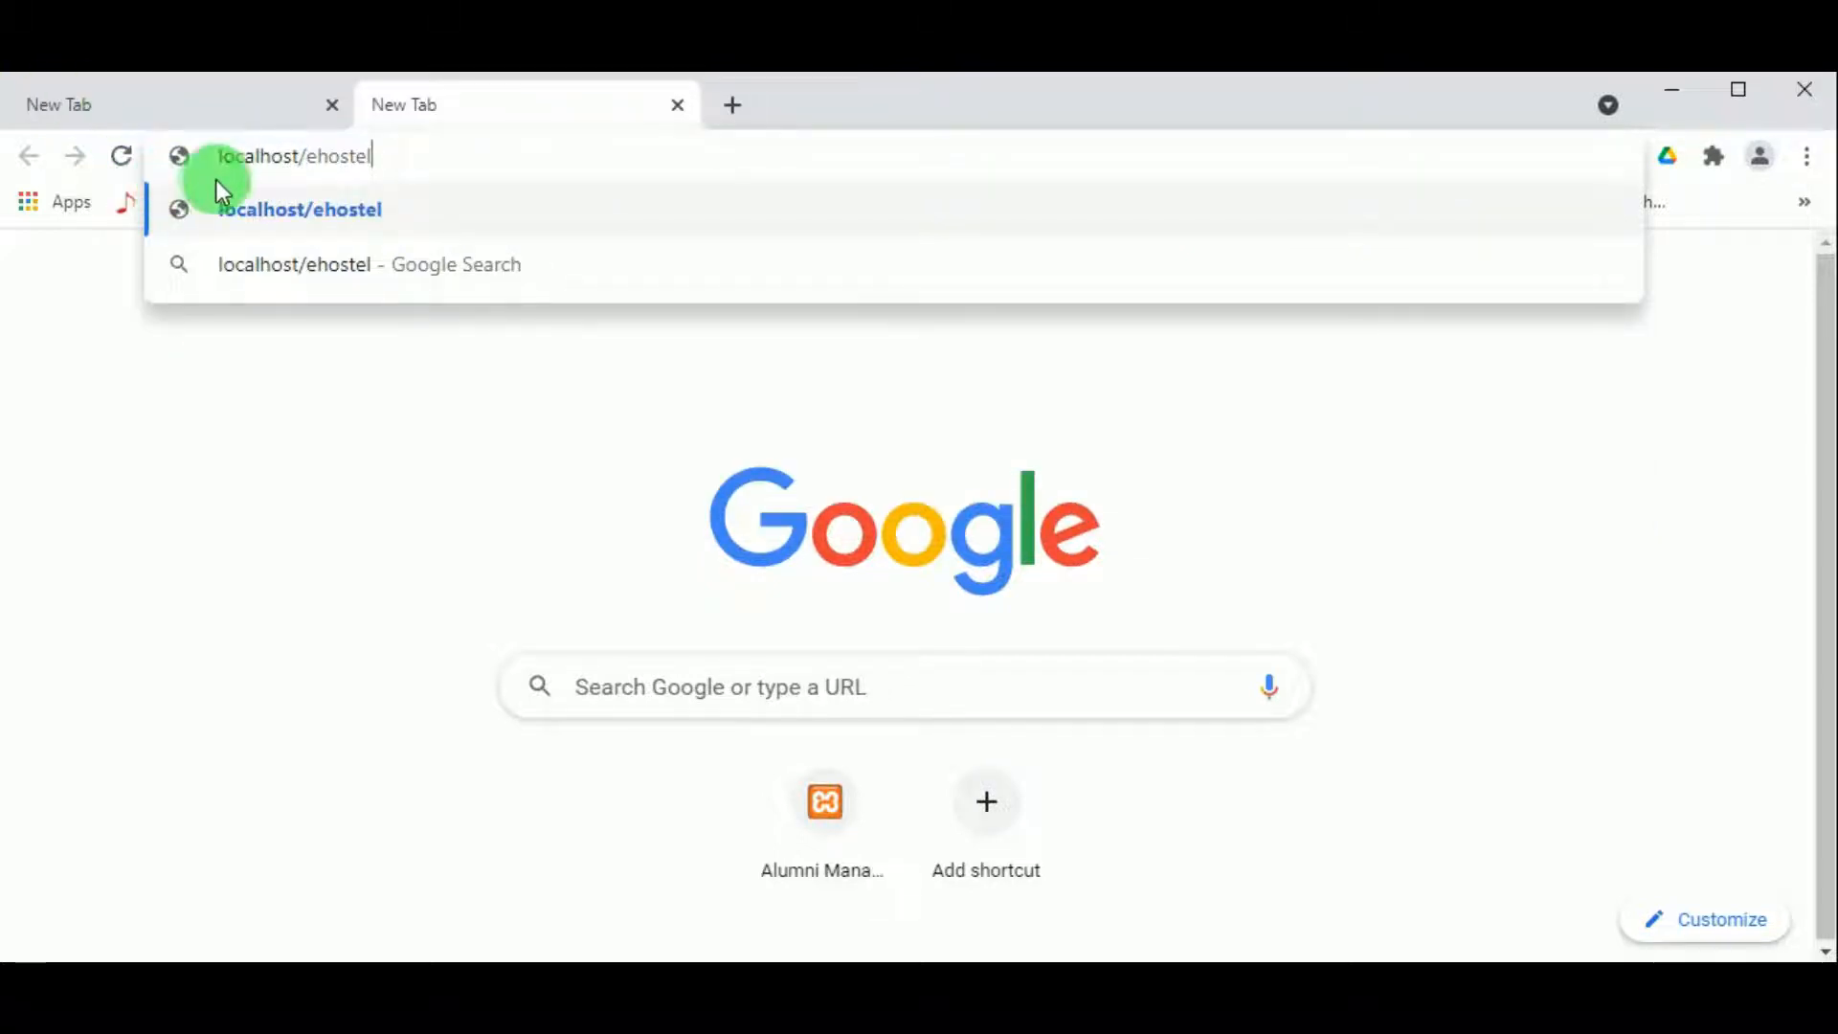
pyautogui.press('Return')
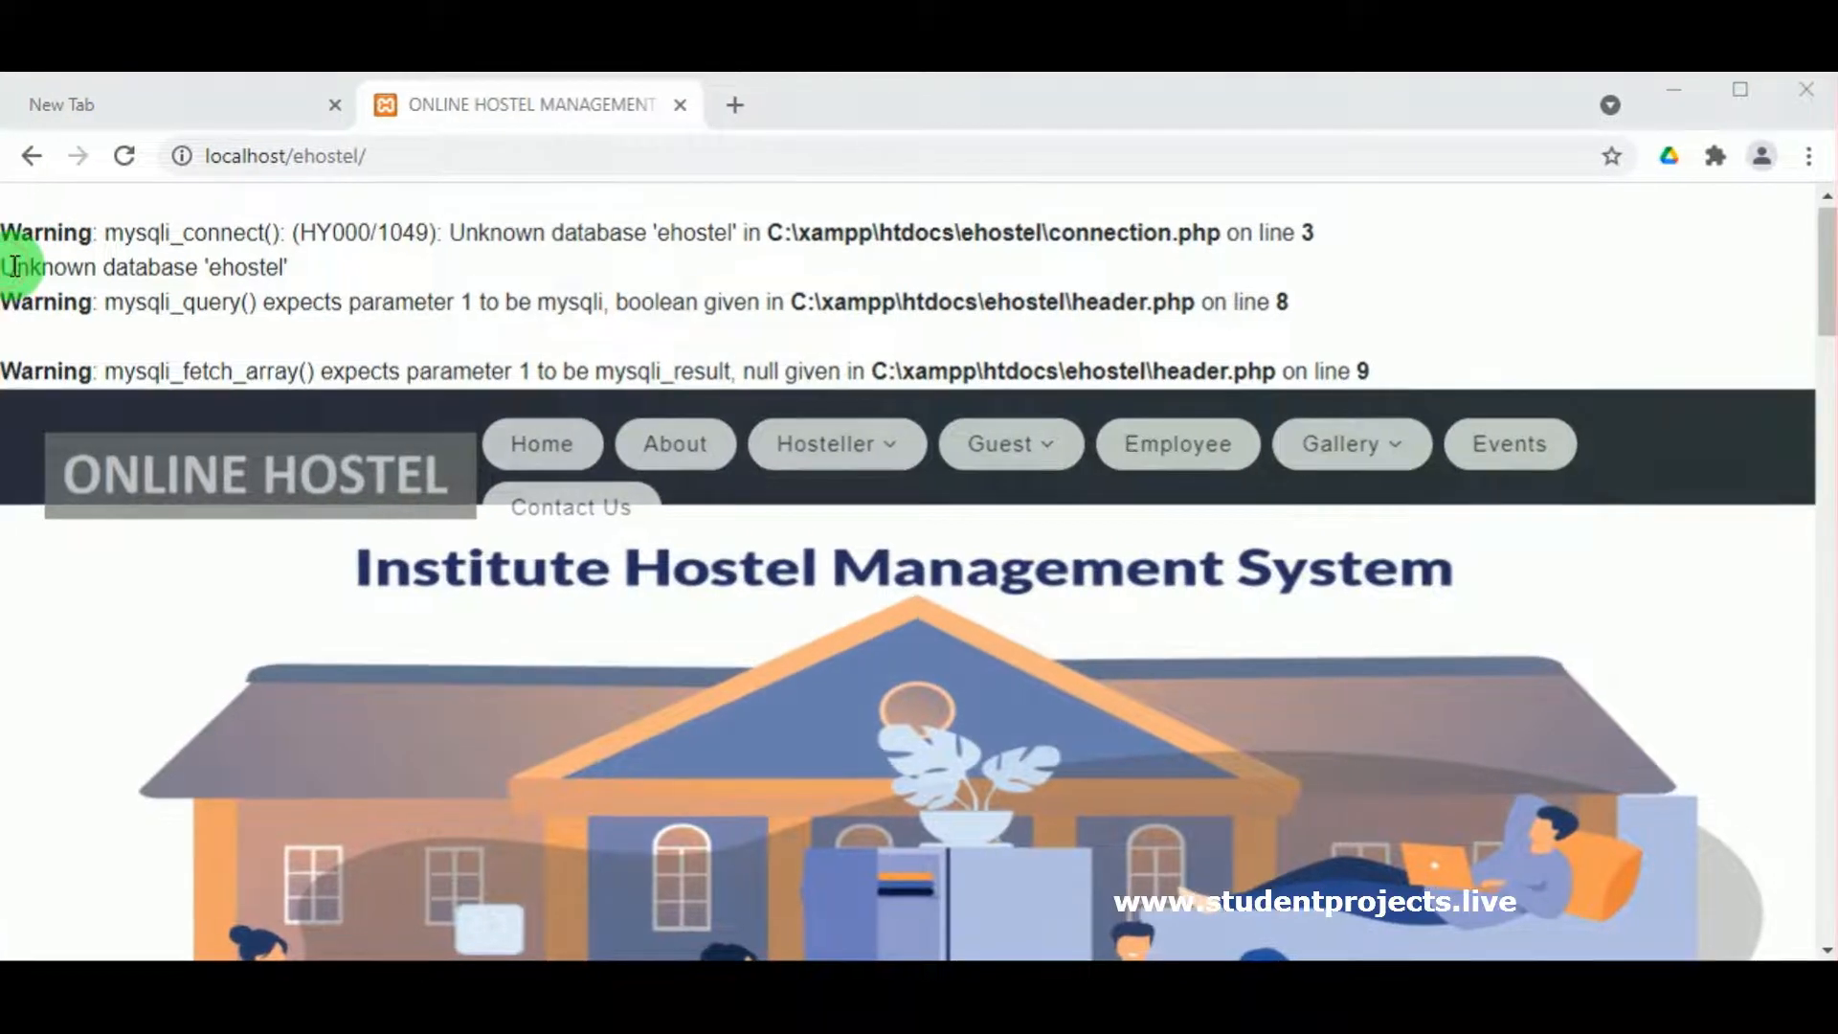
pyautogui.moveTo(13, 267); pyautogui.dragTo(320, 267)
pyautogui.click(320, 268)
# Step: Open the phpMyAdmin home page at localhost/phpmyadmin in the new tab
pyautogui.click(123, 96)
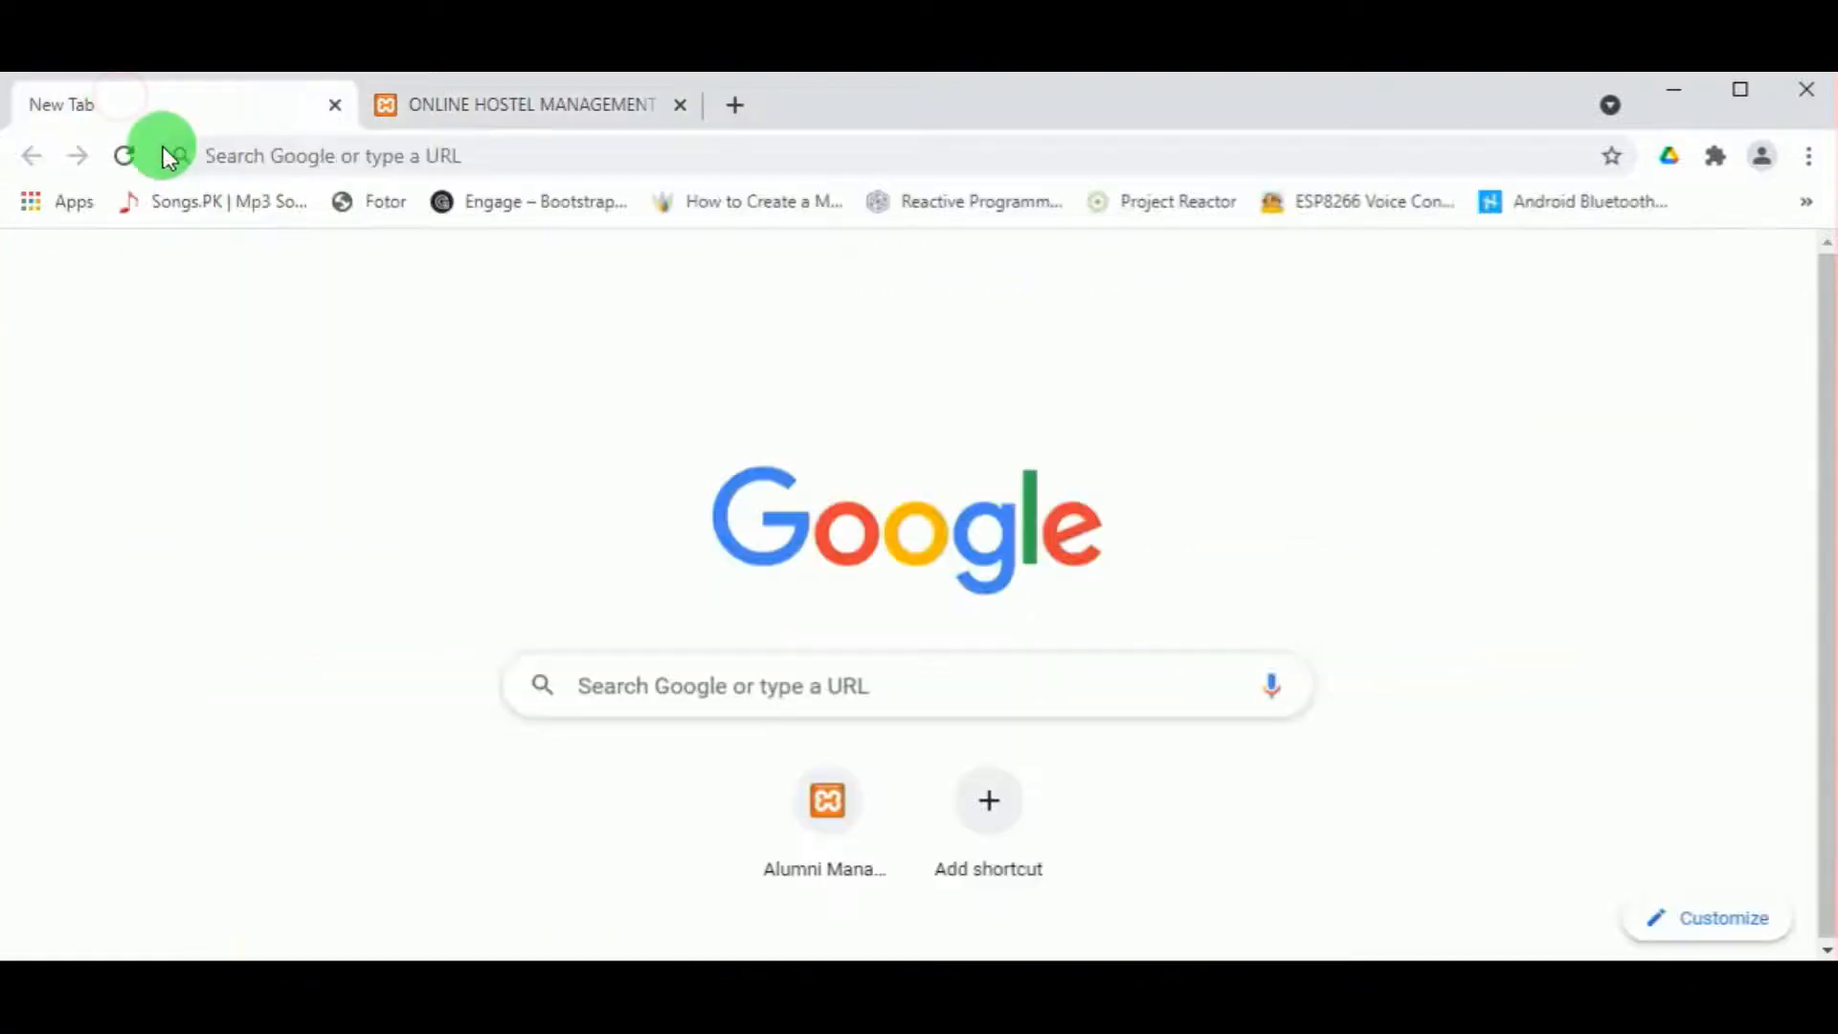
pyautogui.click(294, 163)
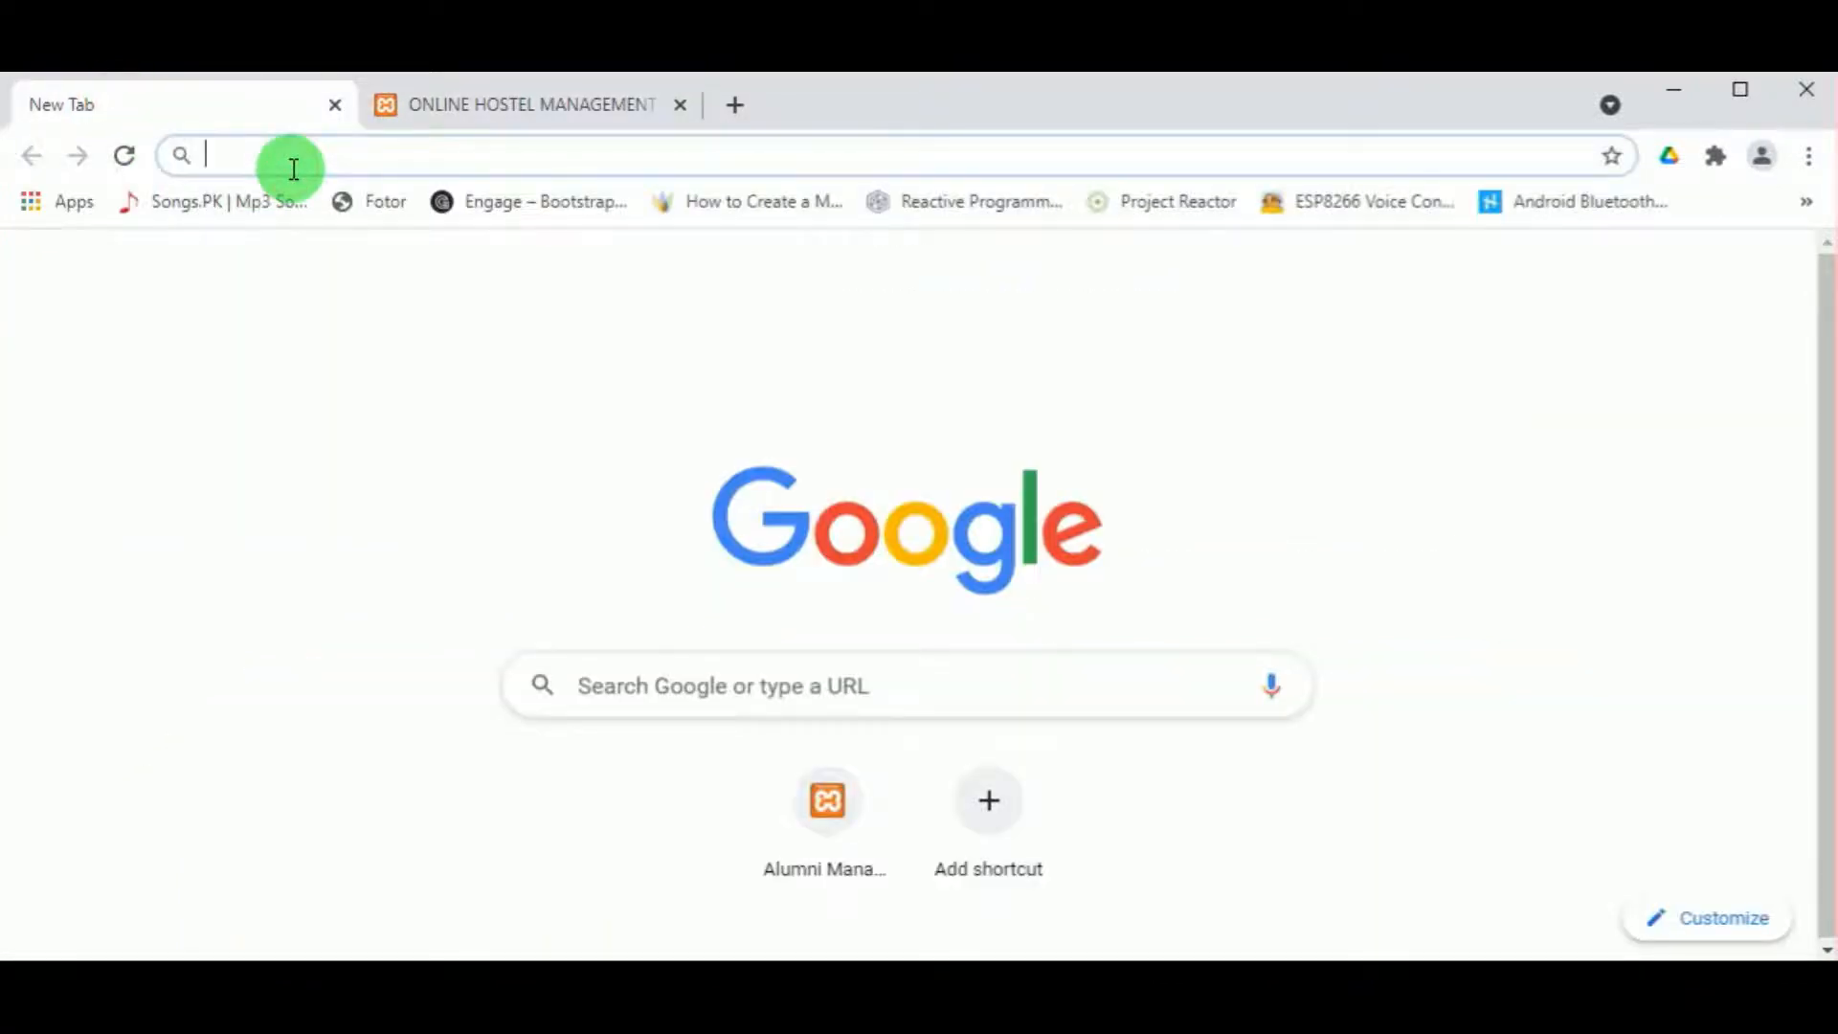
pyautogui.write('l')
pyautogui.click(903, 156)
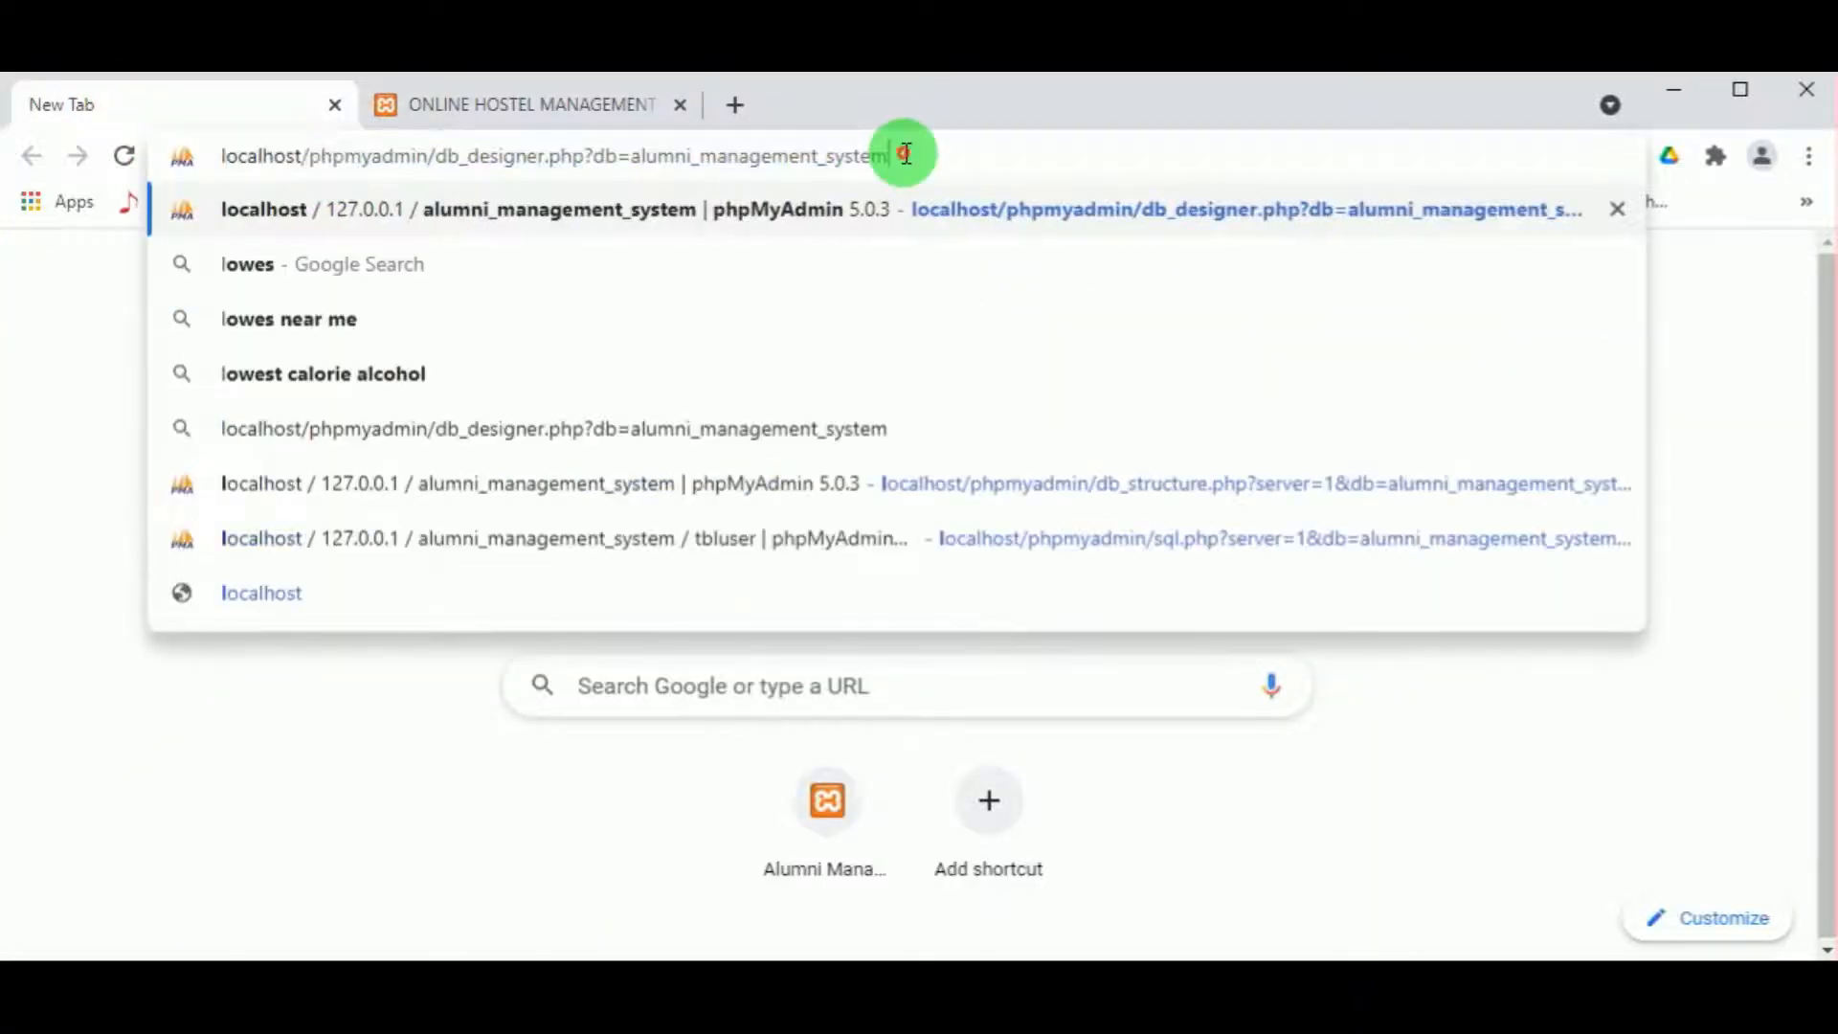
pyautogui.moveTo(902, 156); pyautogui.dragTo(455, 197)
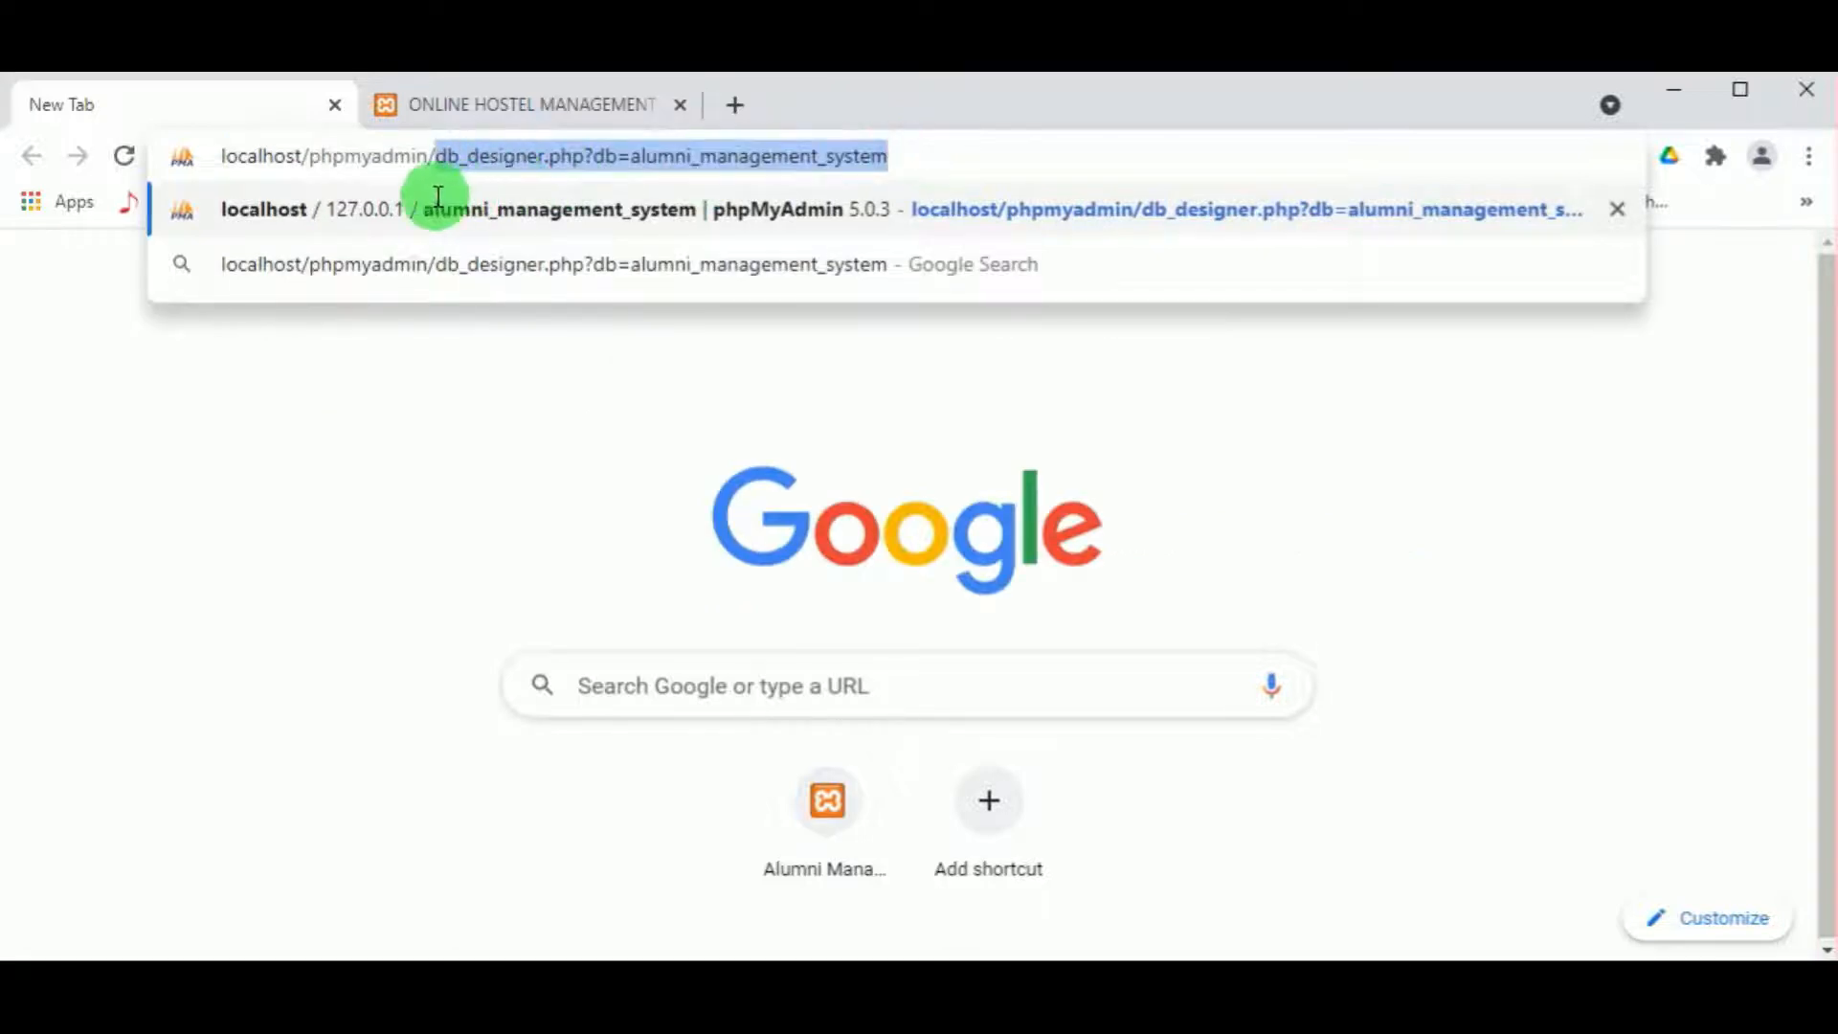
pyautogui.press('BackSpace')
pyautogui.press('Return')
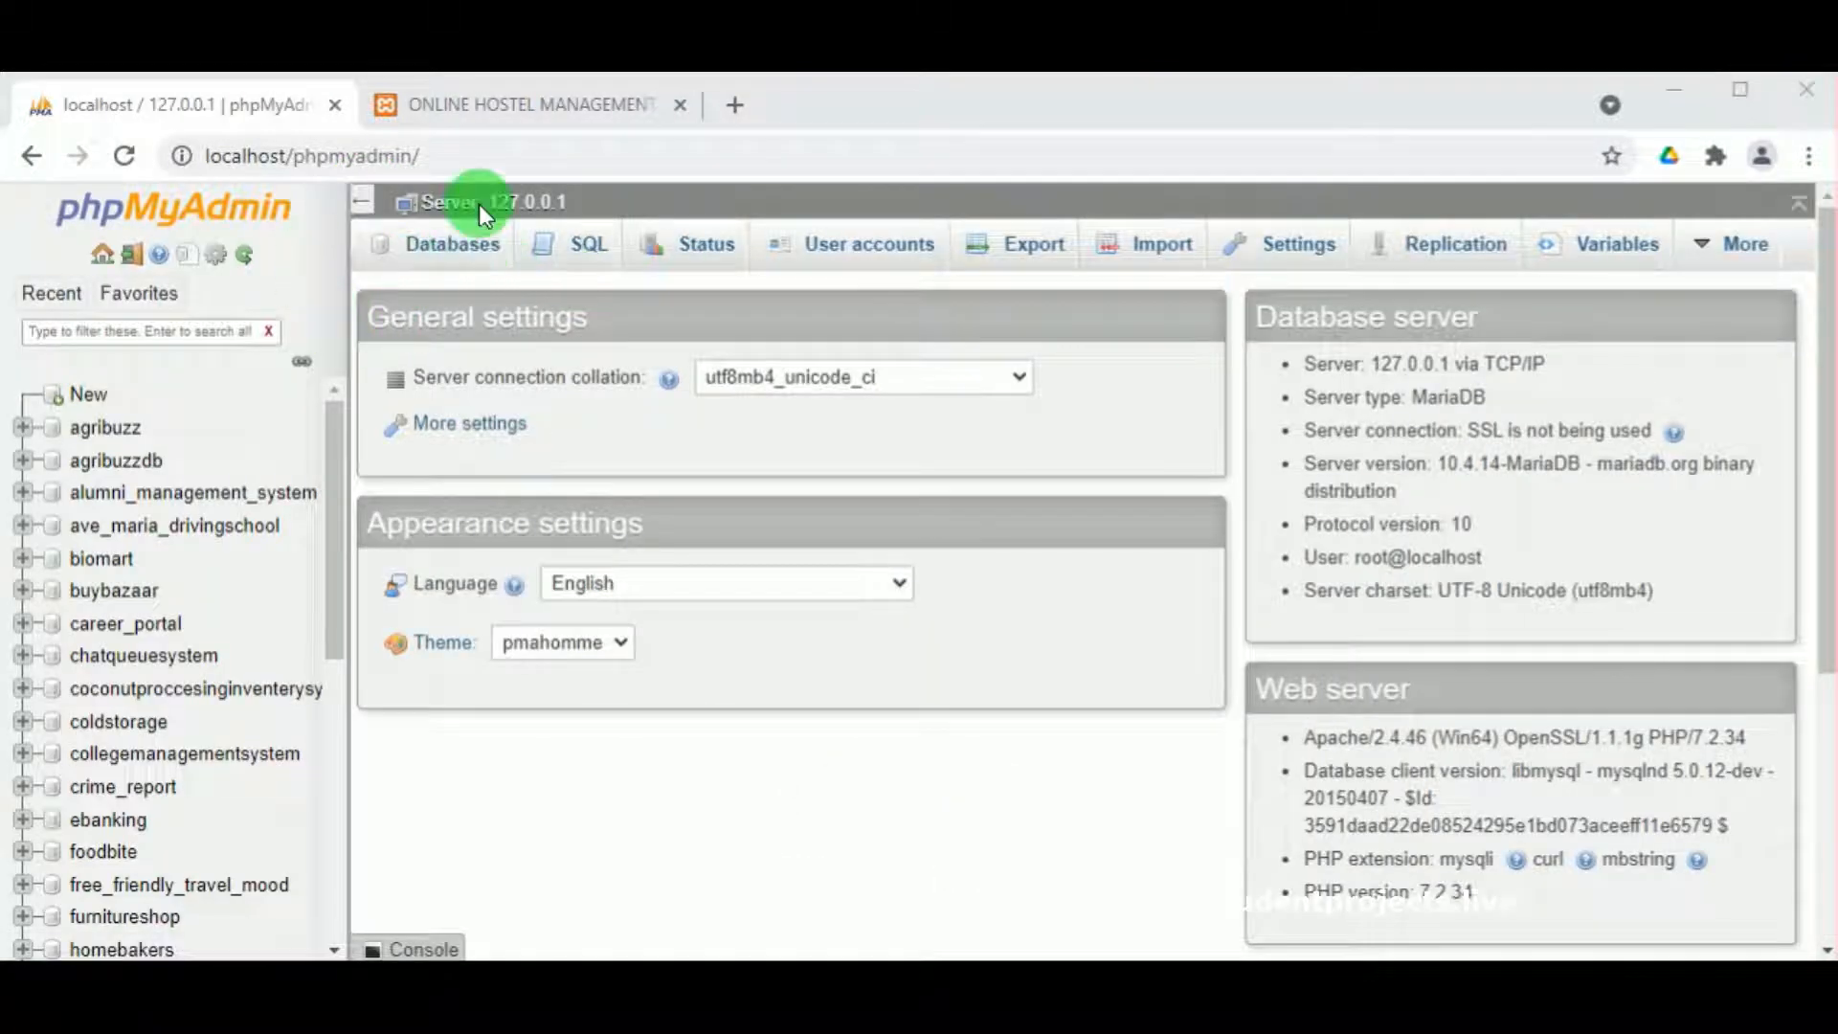
pyautogui.scroll(-3, 463, 244)
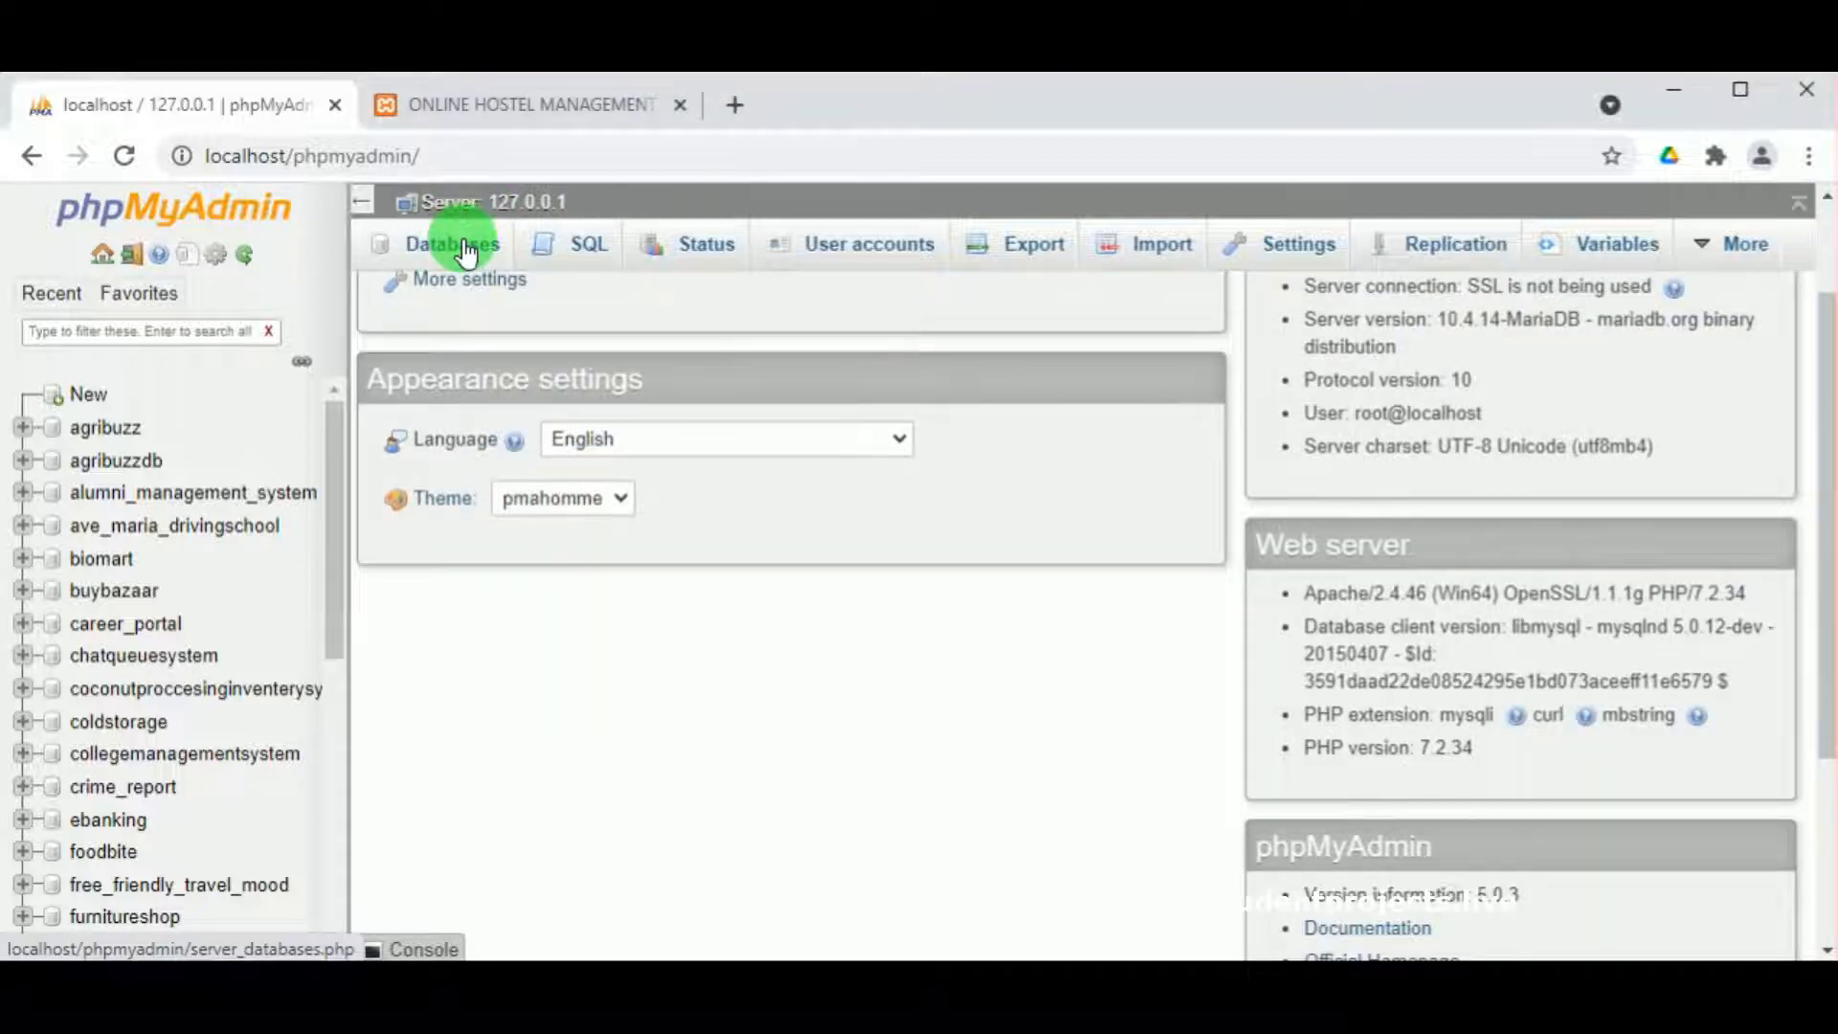
# Step: Create a database named ehostel from the Databases page
pyautogui.click(463, 237)
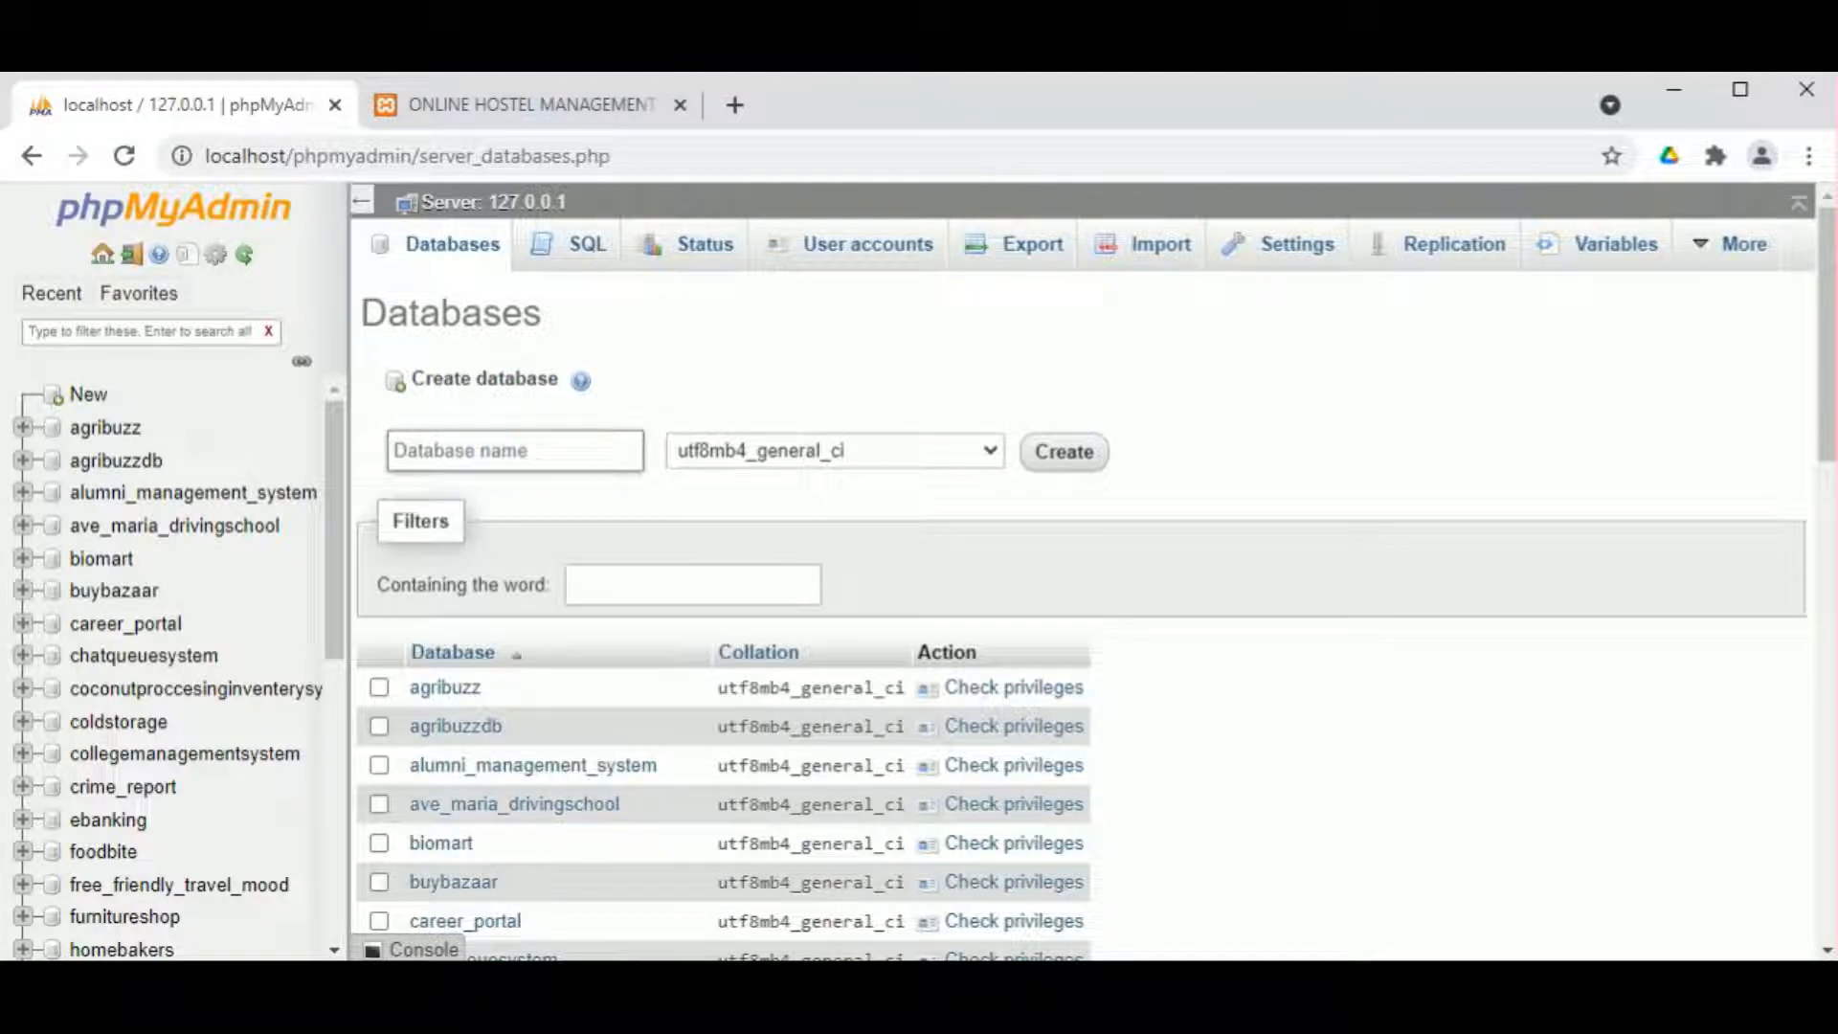
pyautogui.write('ehostel')
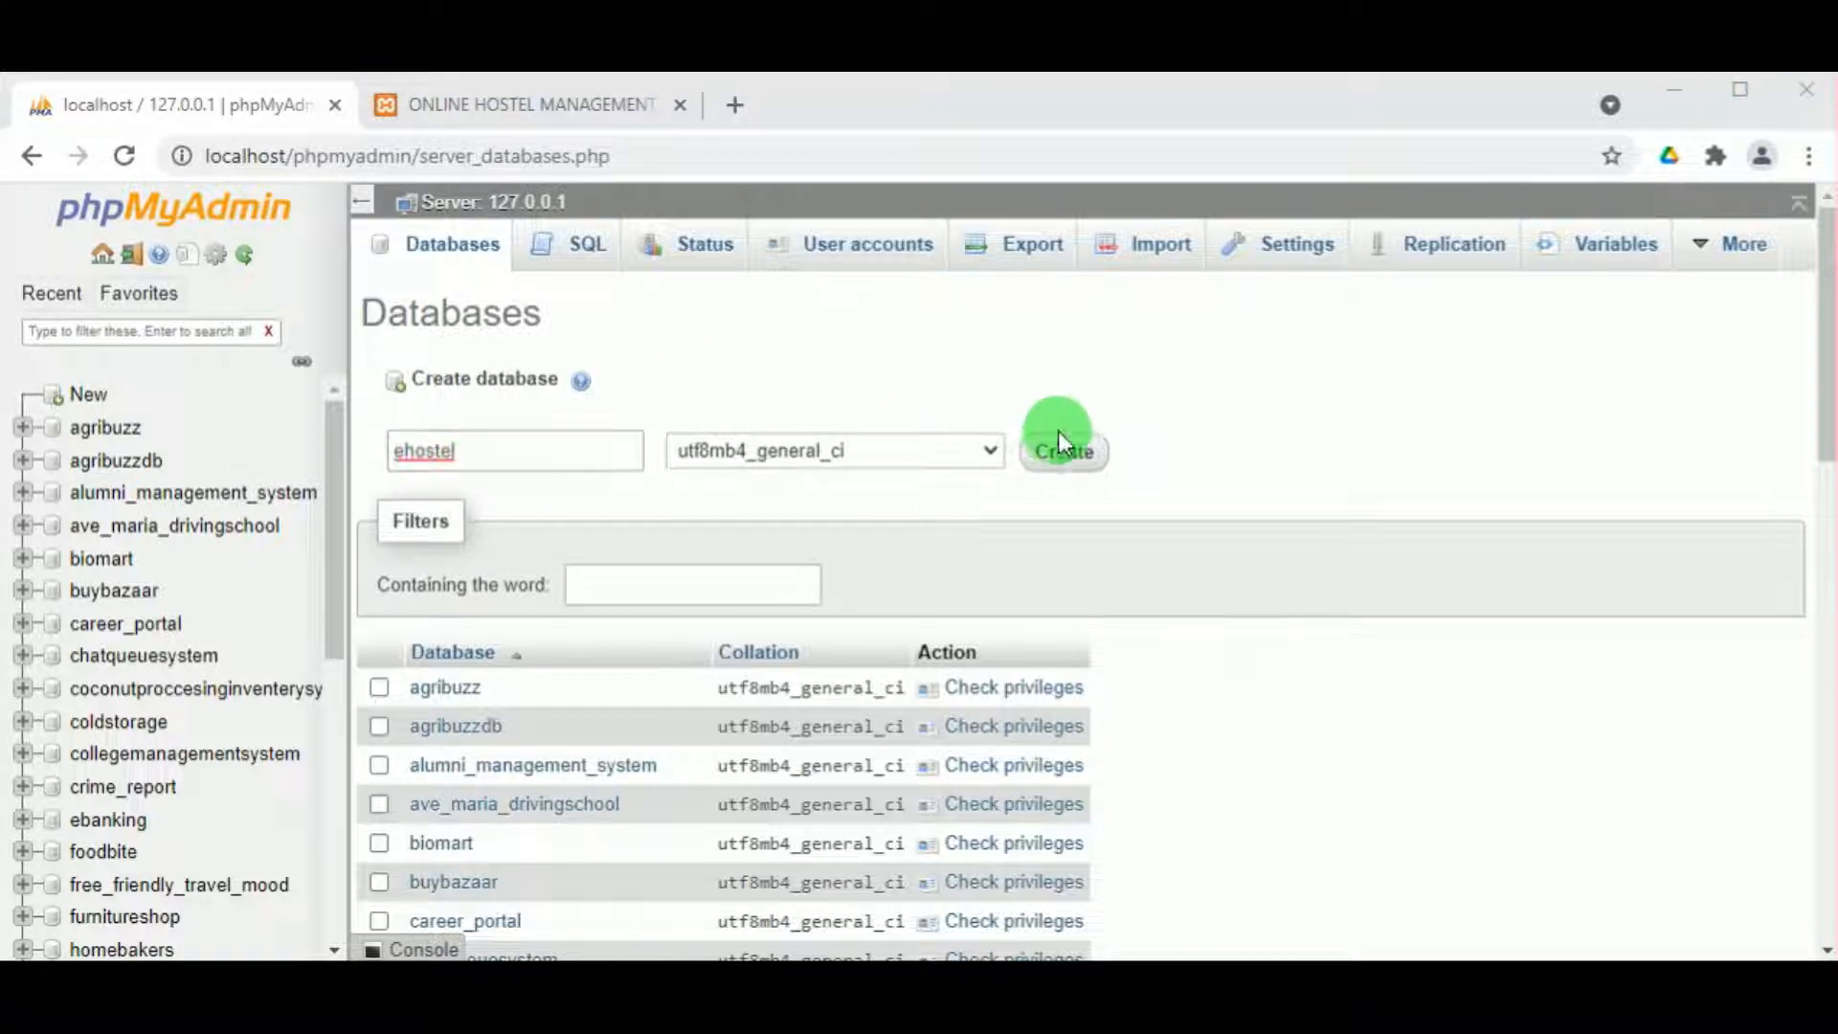
pyautogui.click(1067, 451)
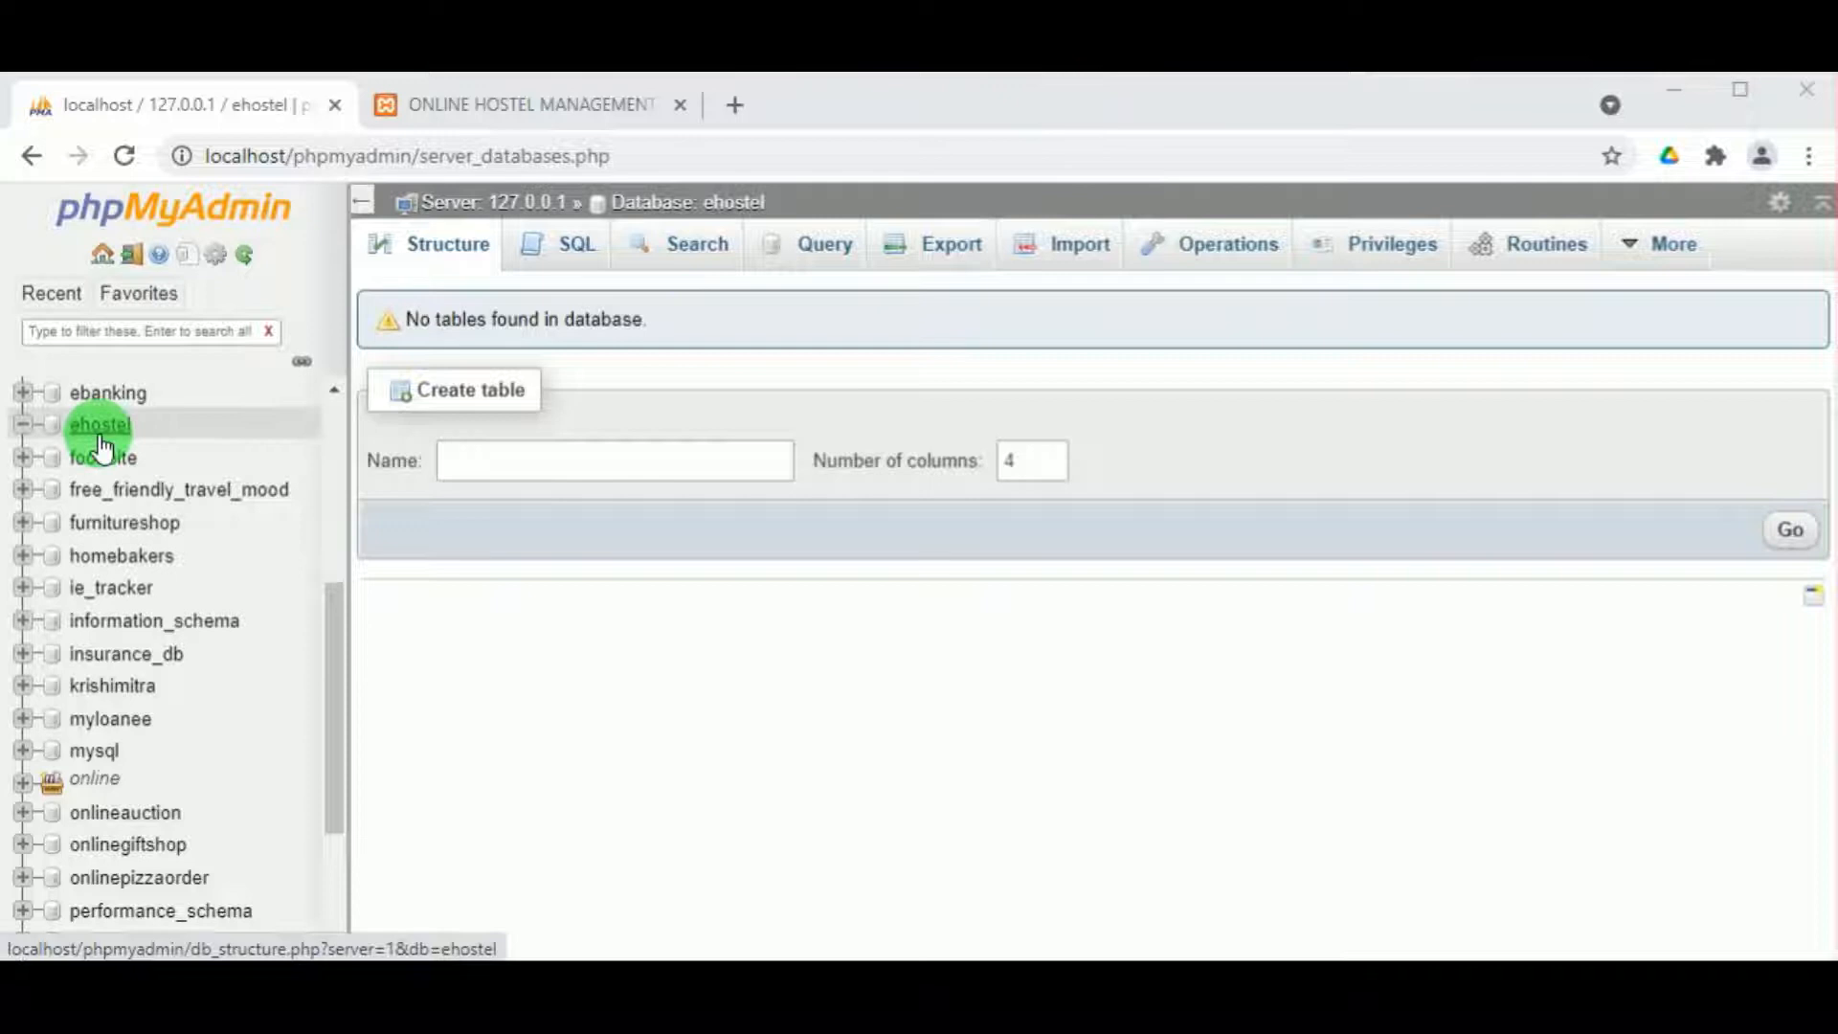
# Step: Import Database Backup\ehostel.sql into the ehostel database
pyautogui.click(1079, 251)
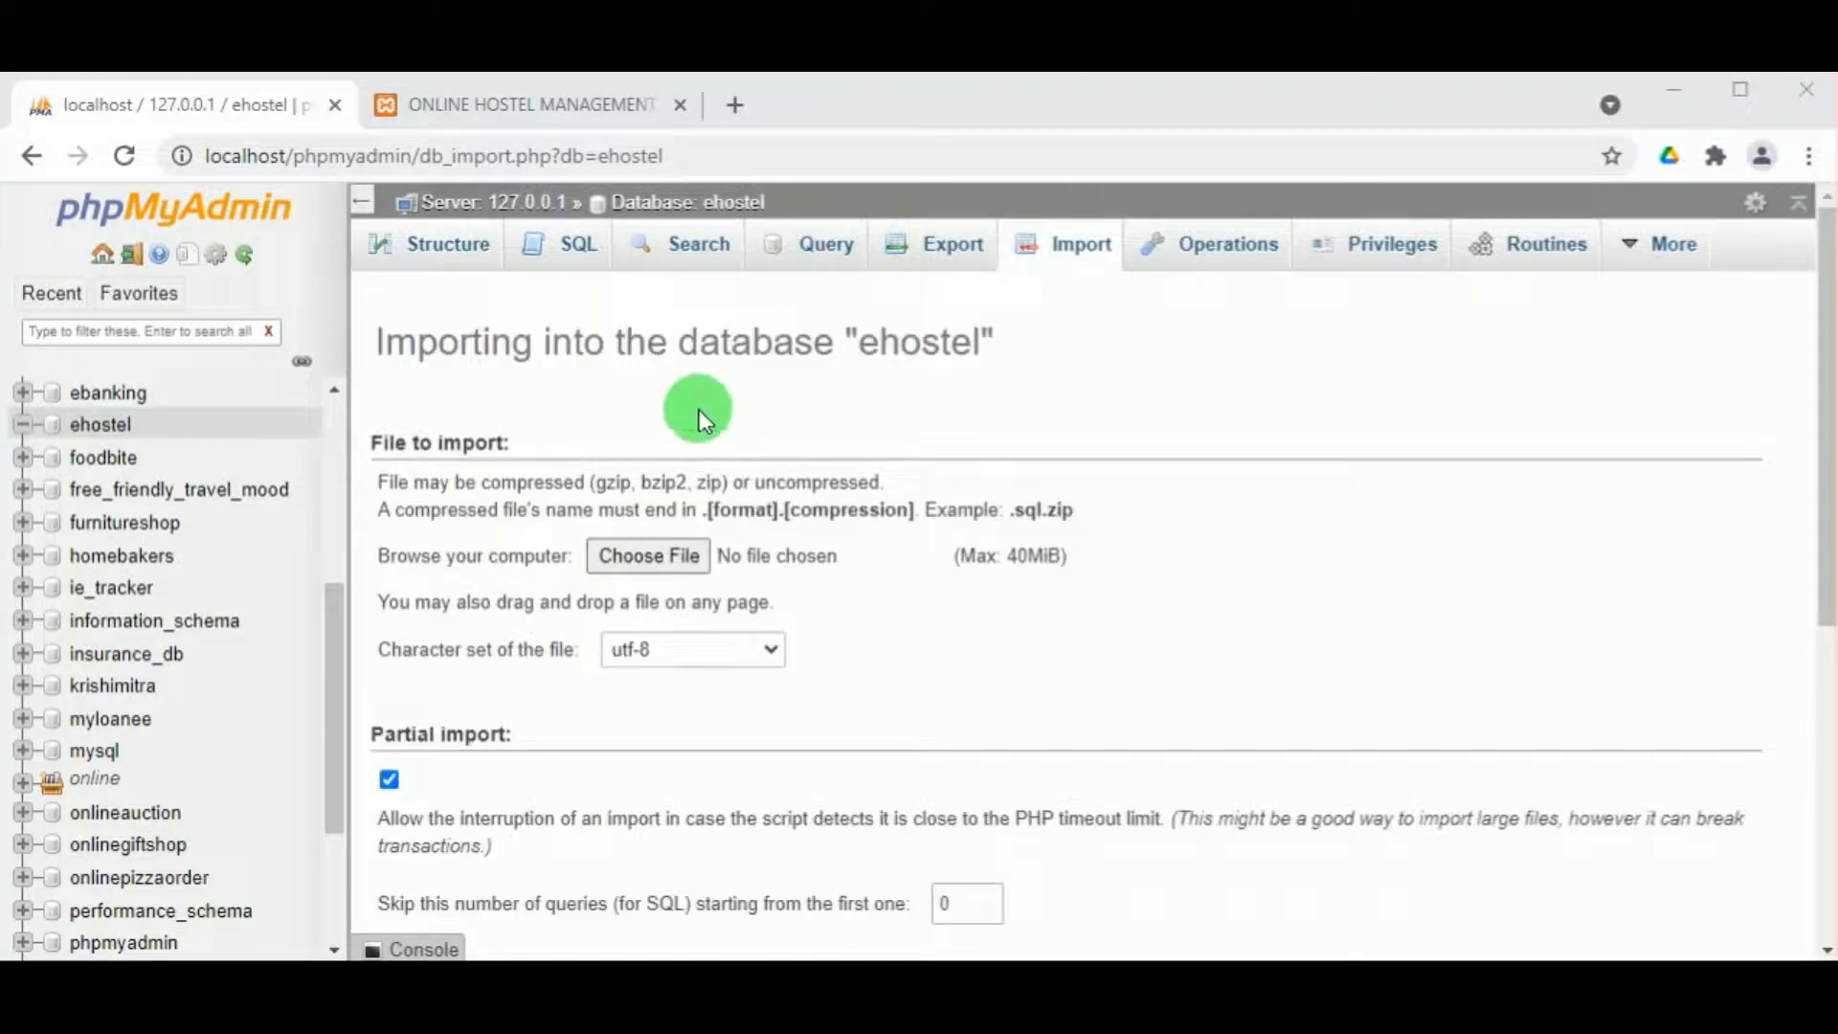
pyautogui.click(656, 532)
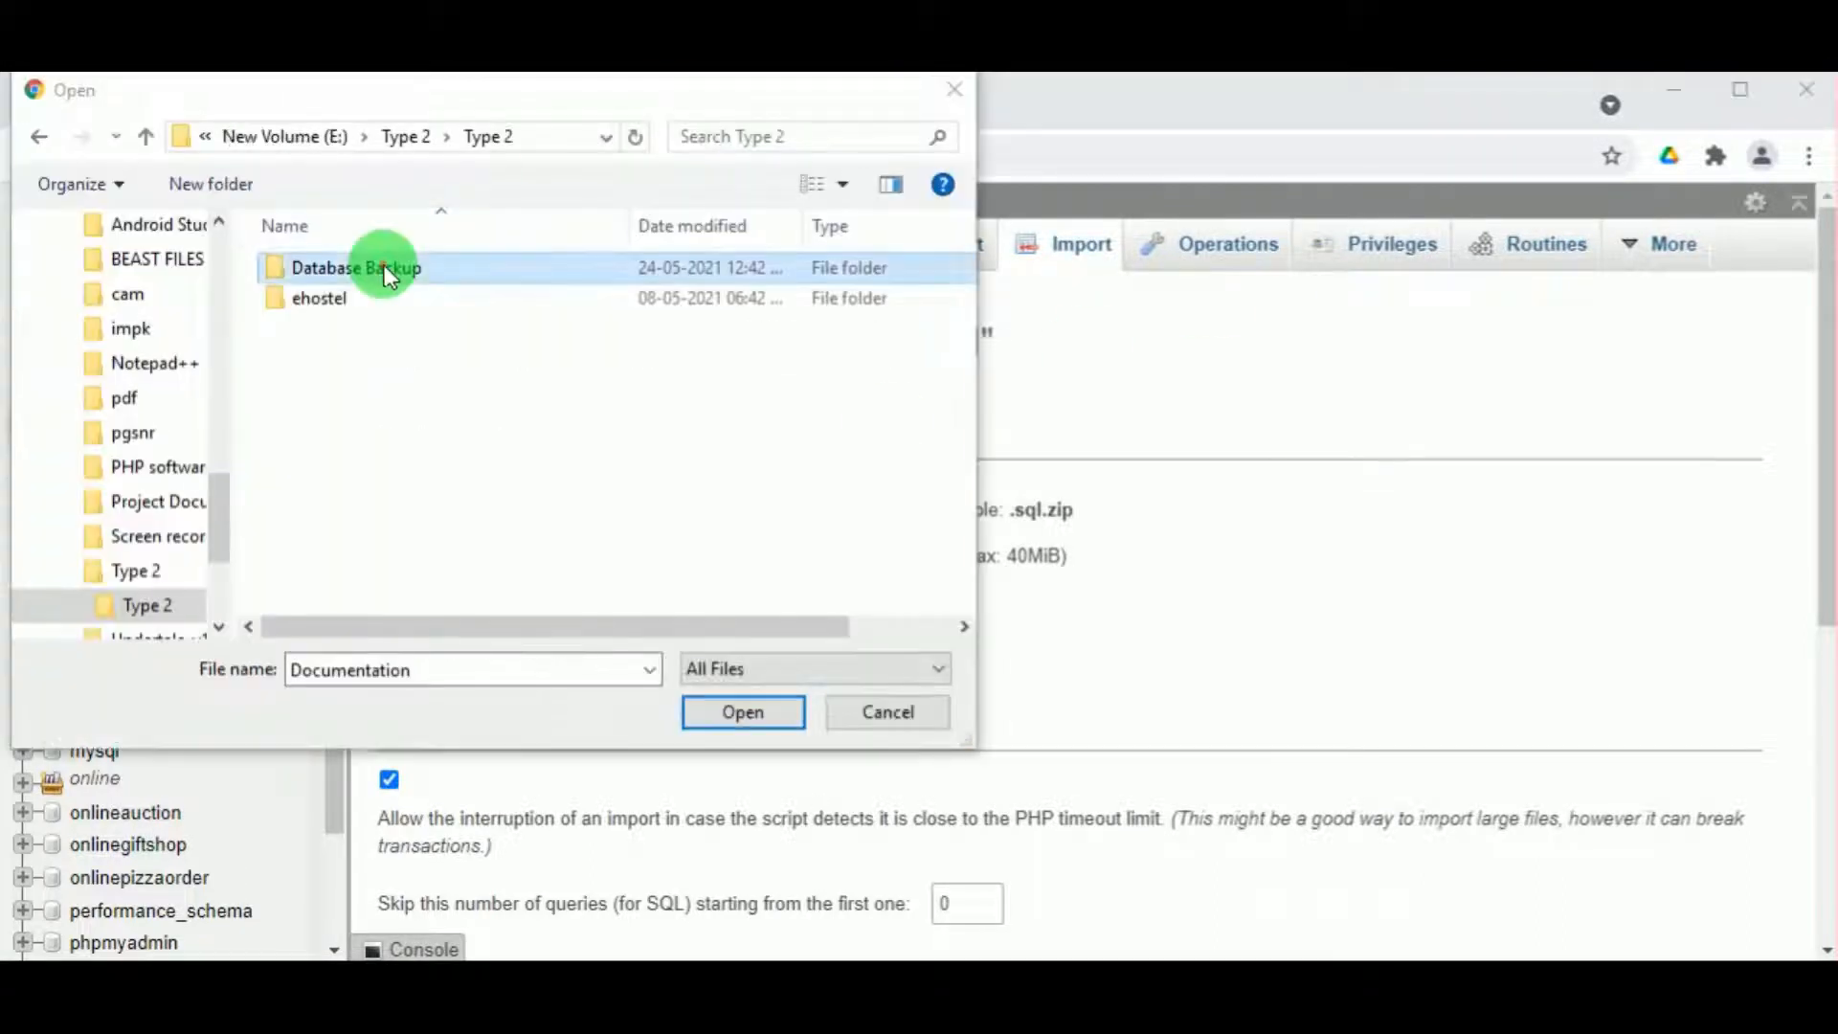
pyautogui.doubleClick(382, 267)
pyautogui.click(319, 269)
pyautogui.click(747, 730)
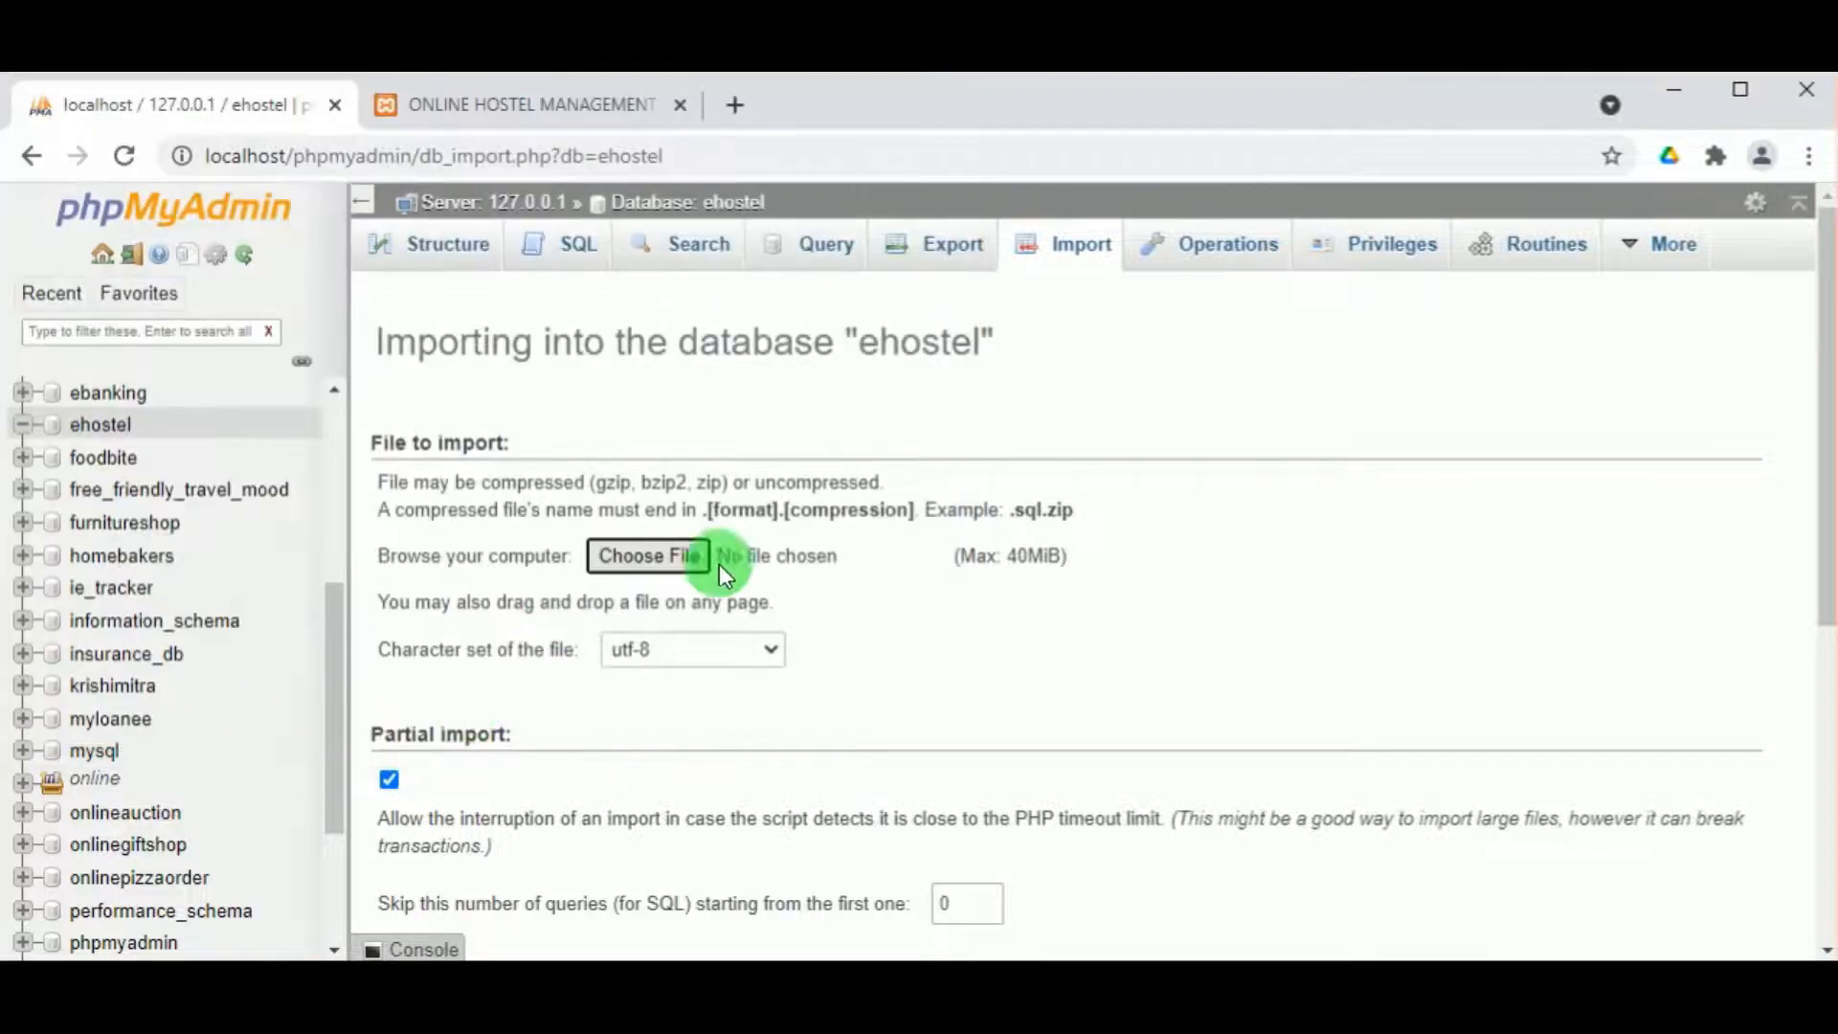
pyautogui.scroll(-2, 1008, 561)
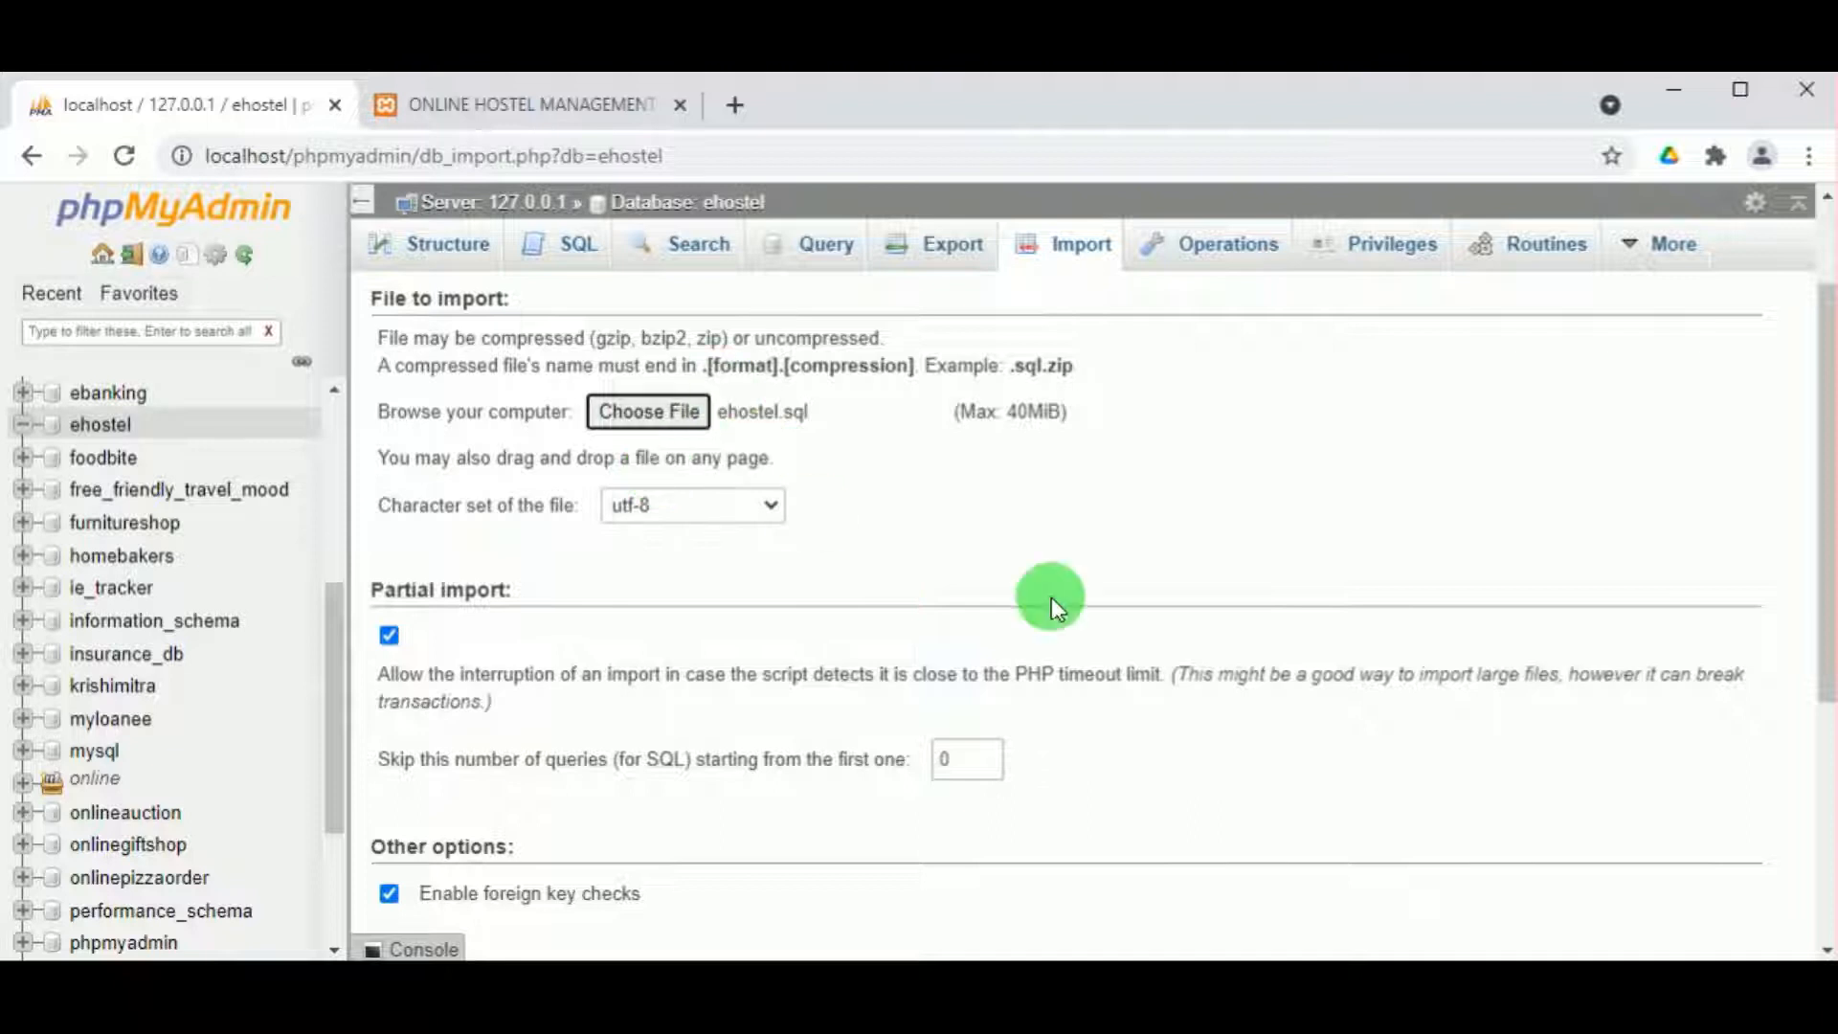
pyautogui.scroll(-4, 1449, 603)
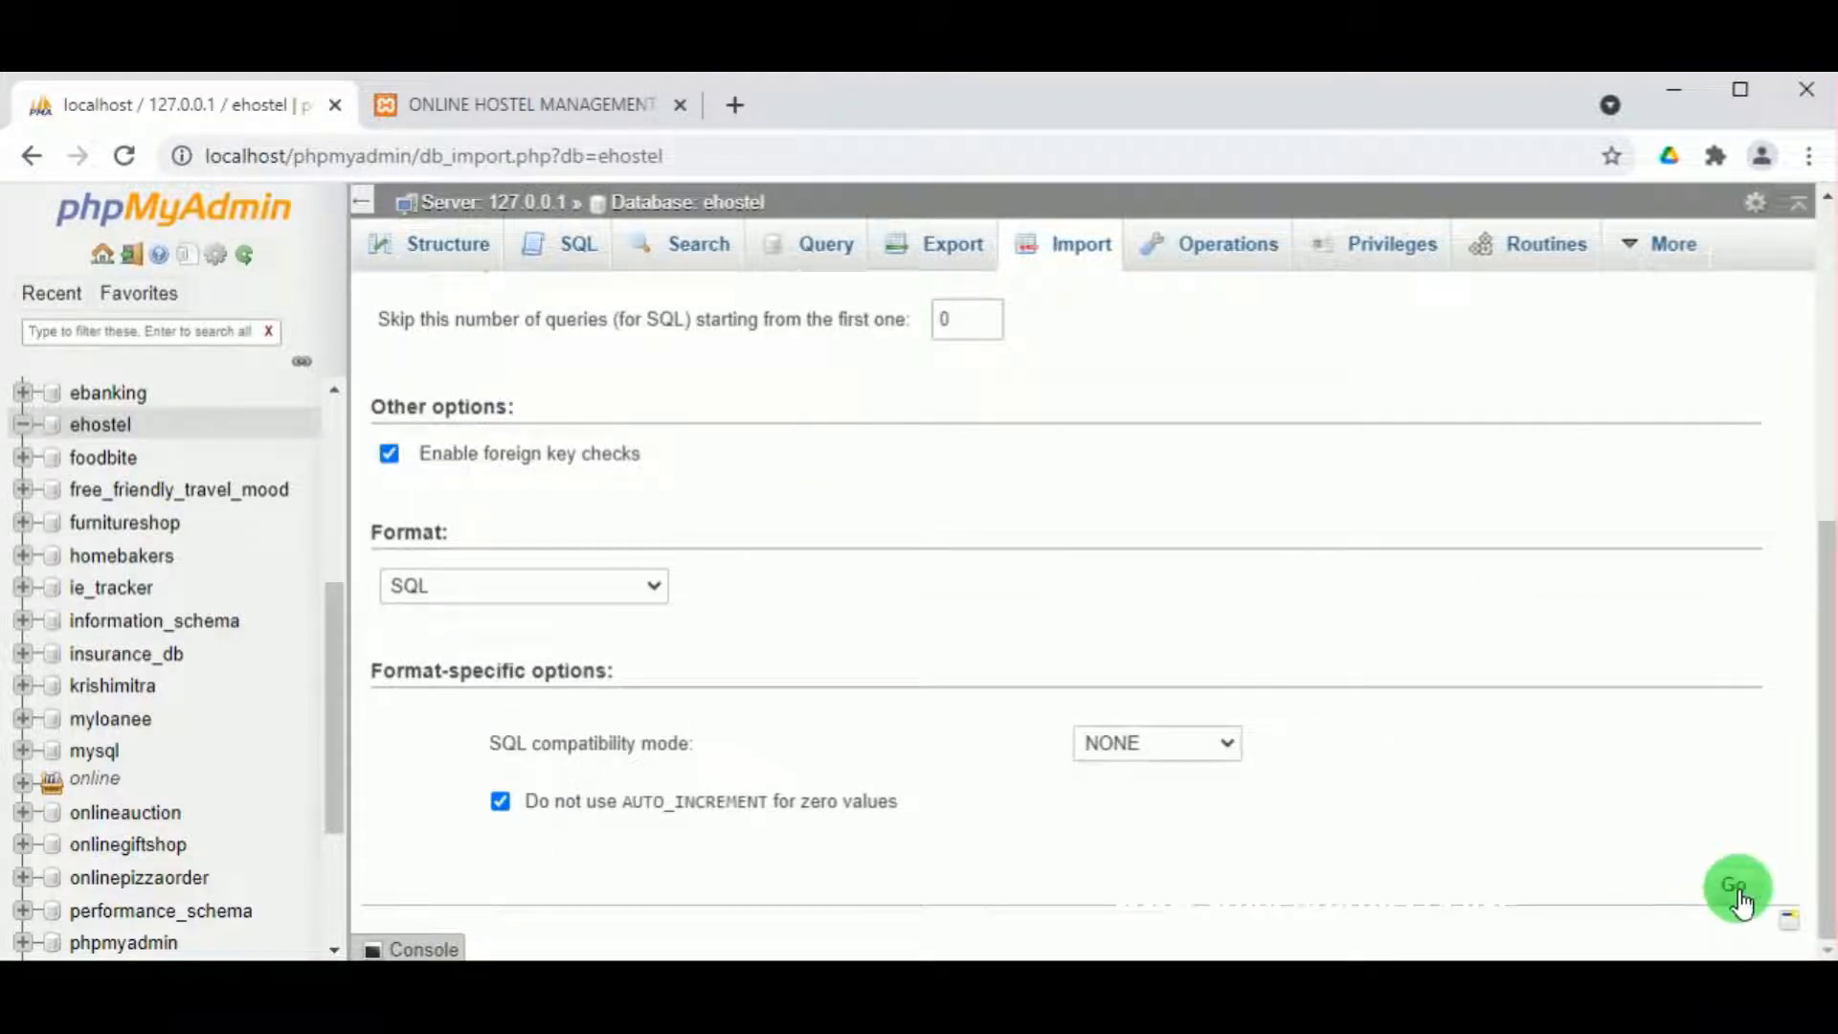
pyautogui.click(1737, 890)
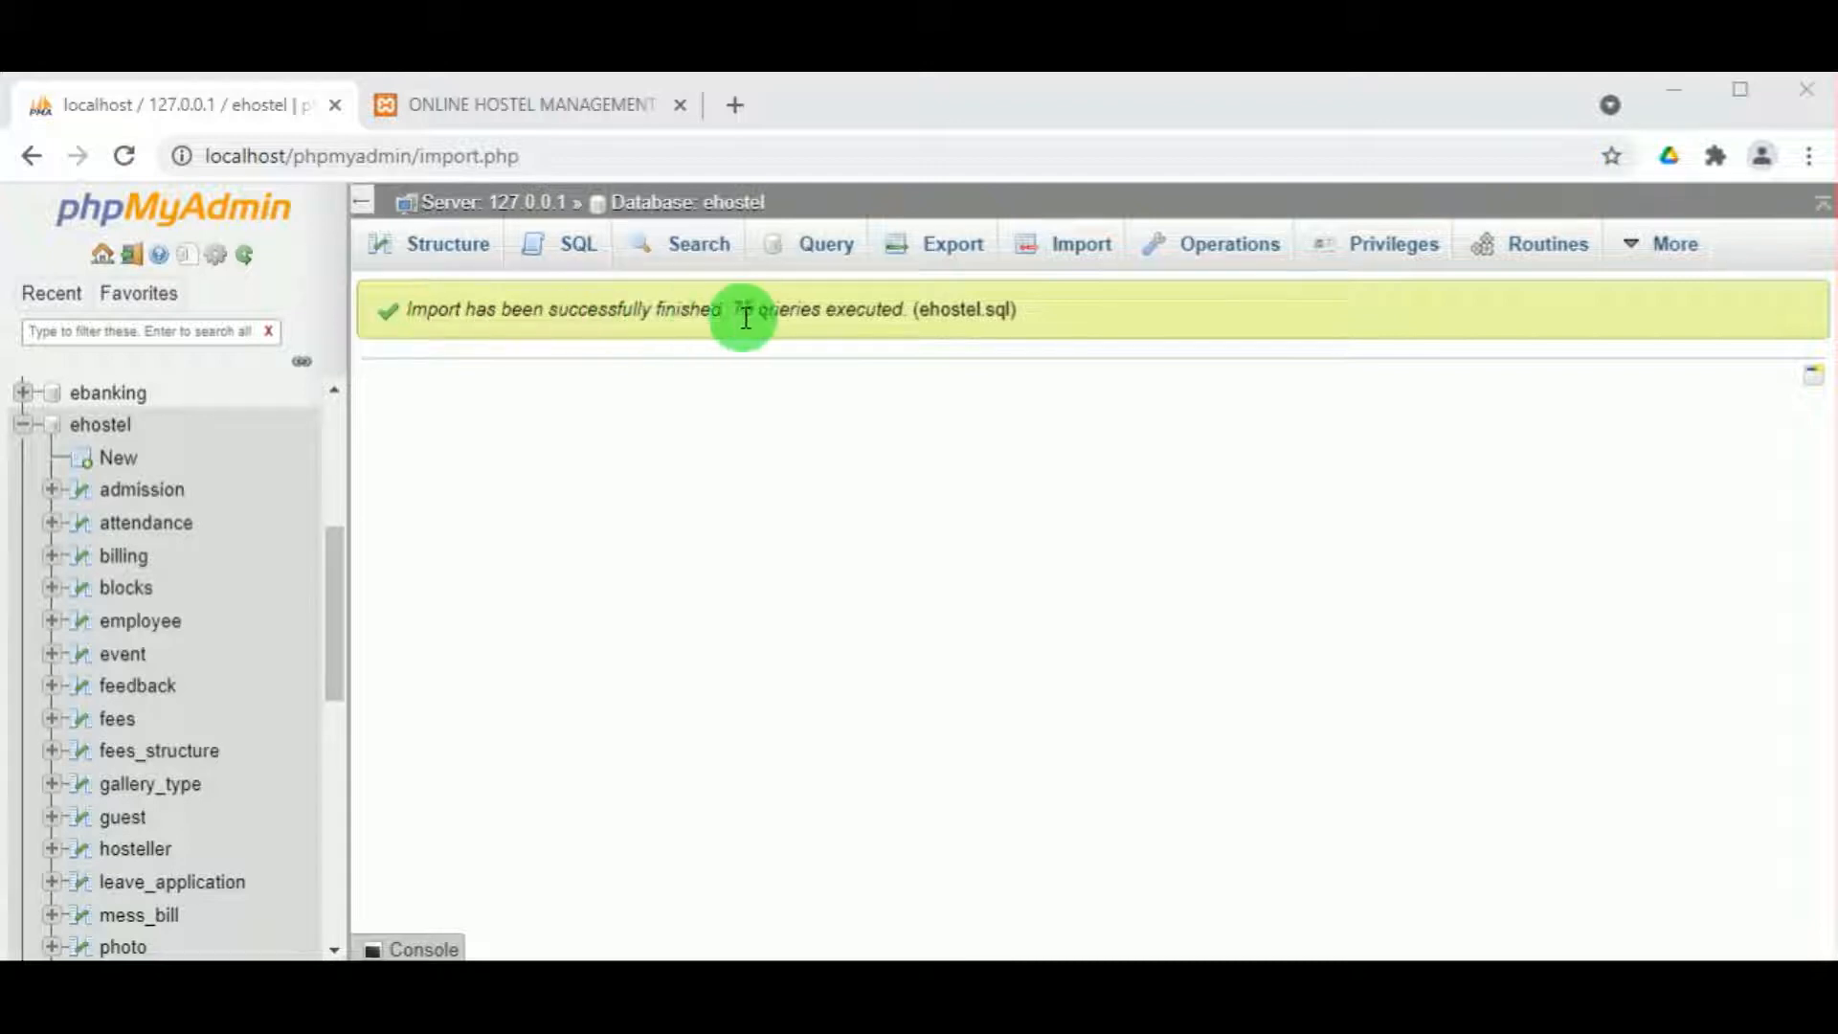
# Step: Scroll through the ehostel database's 16 tables, then return to the hostel website tab
pyautogui.click(101, 426)
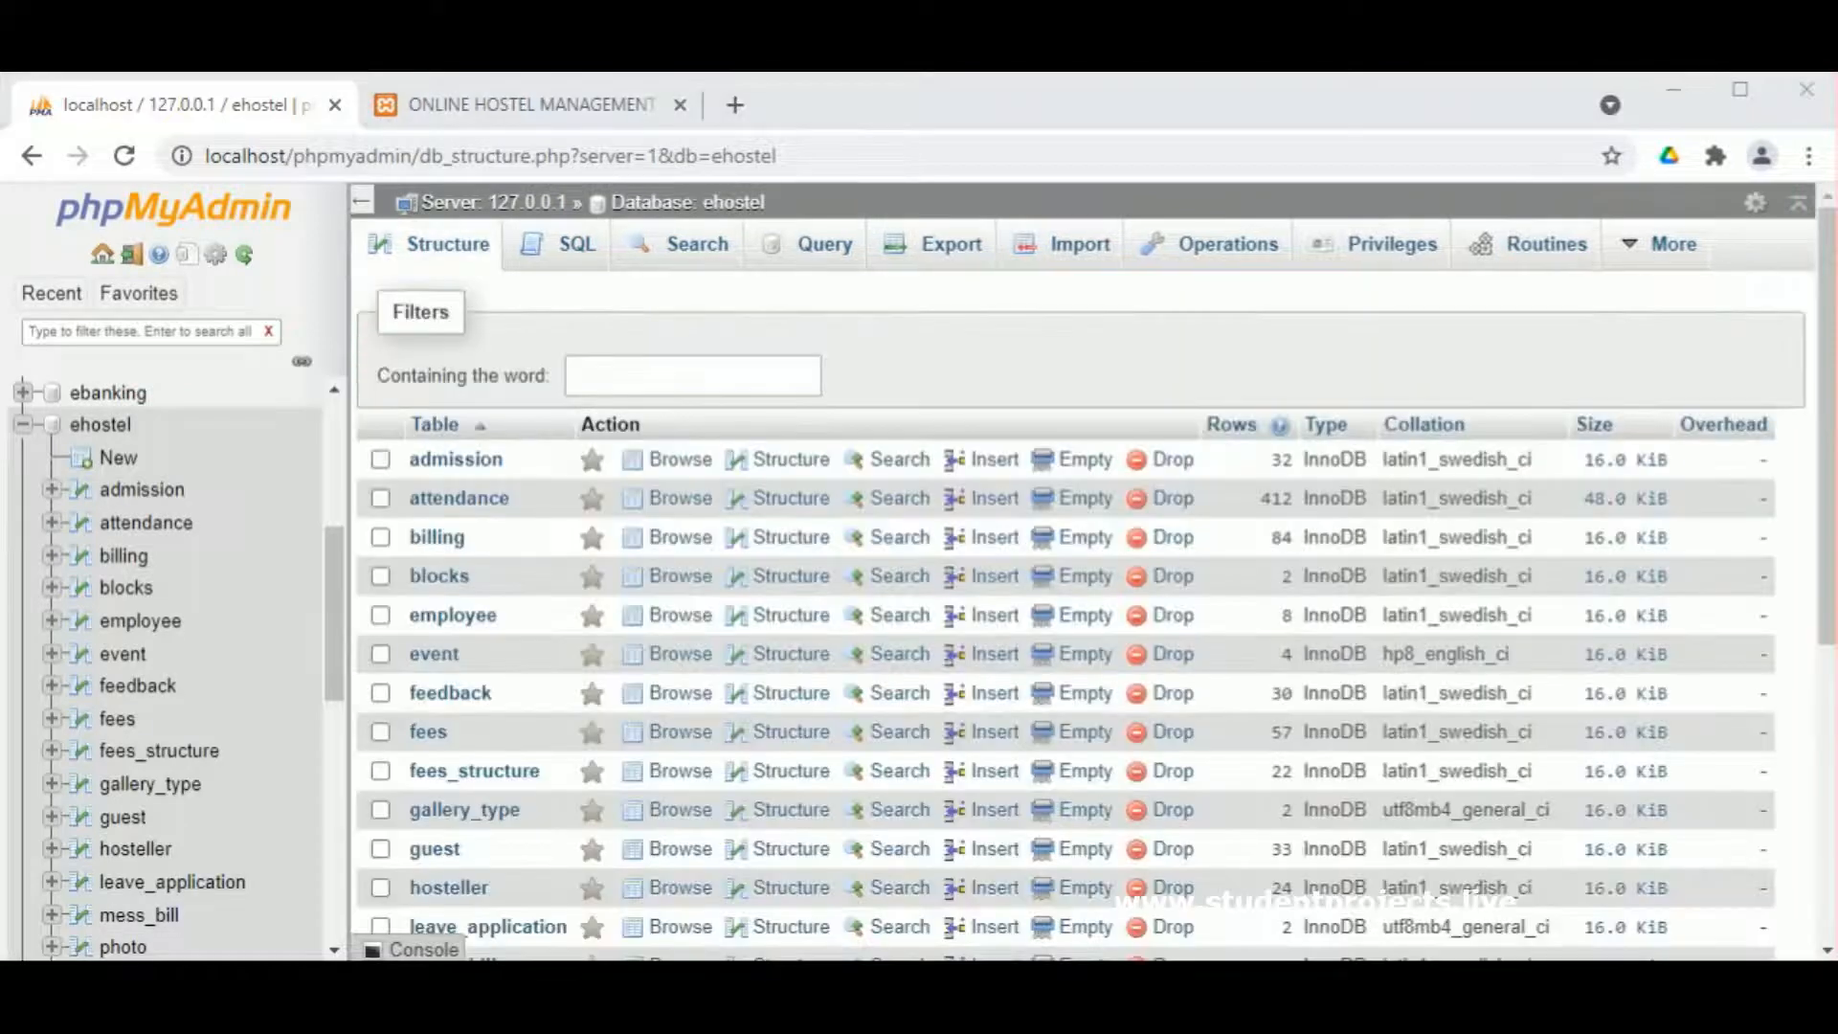
pyautogui.scroll(-2, 573, 577)
pyautogui.scroll(-4, 533, 642)
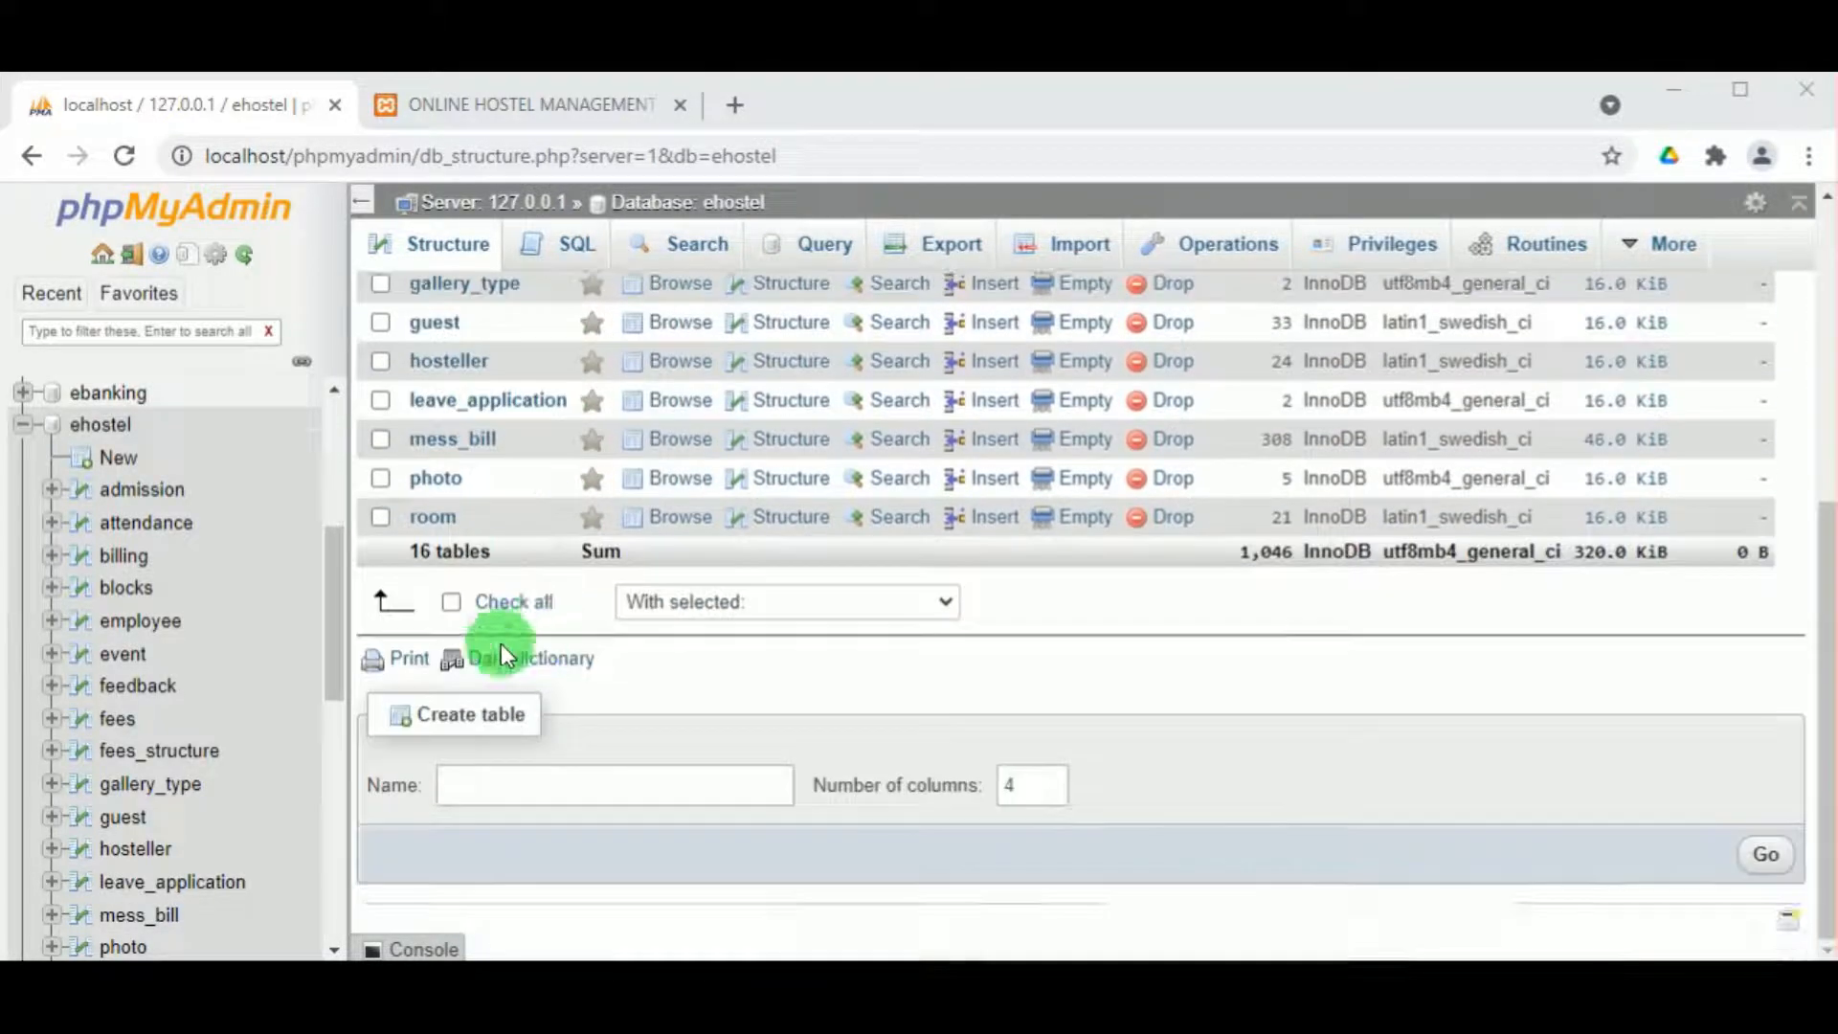
pyautogui.scroll(4, 697, 546)
pyautogui.scroll(-2, 616, 532)
pyautogui.scroll(3, 617, 532)
pyautogui.scroll(1, 617, 532)
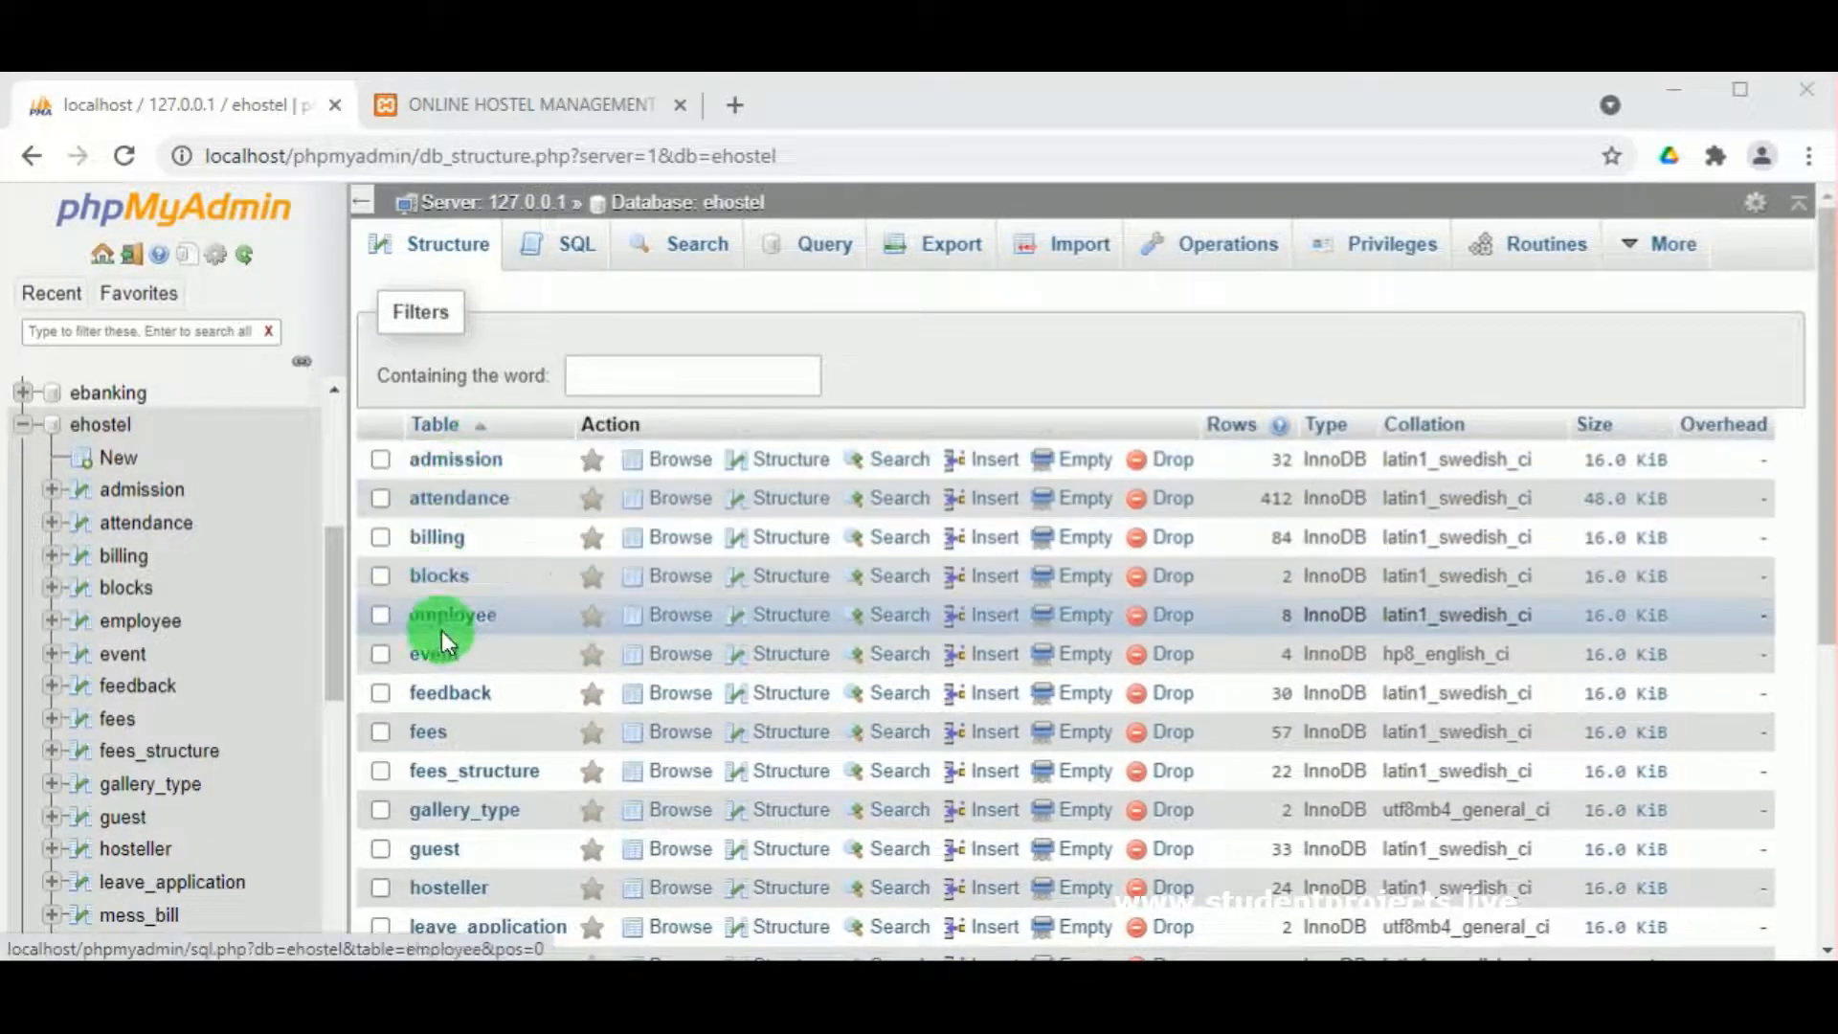
pyautogui.scroll(-2, 466, 703)
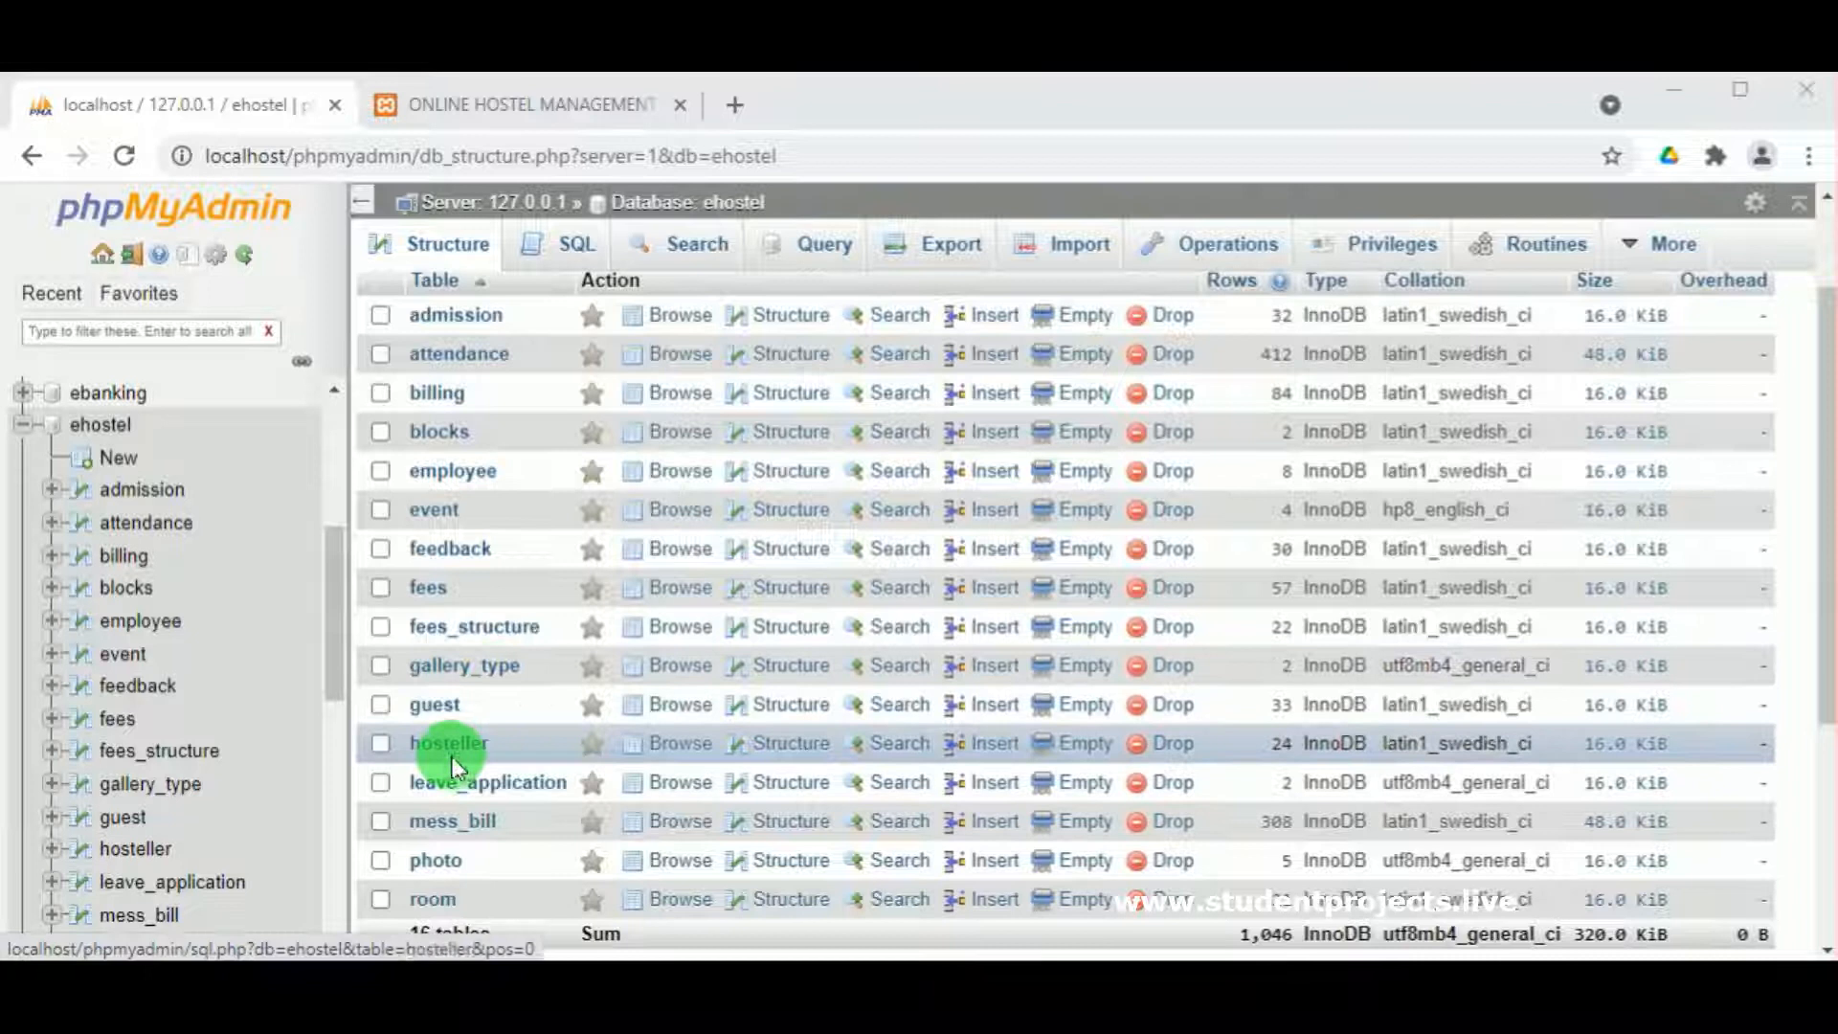
pyautogui.scroll(2, 460, 794)
pyautogui.scroll(-4, 454, 800)
pyautogui.scroll(4, 452, 756)
pyautogui.scroll(-7, 455, 718)
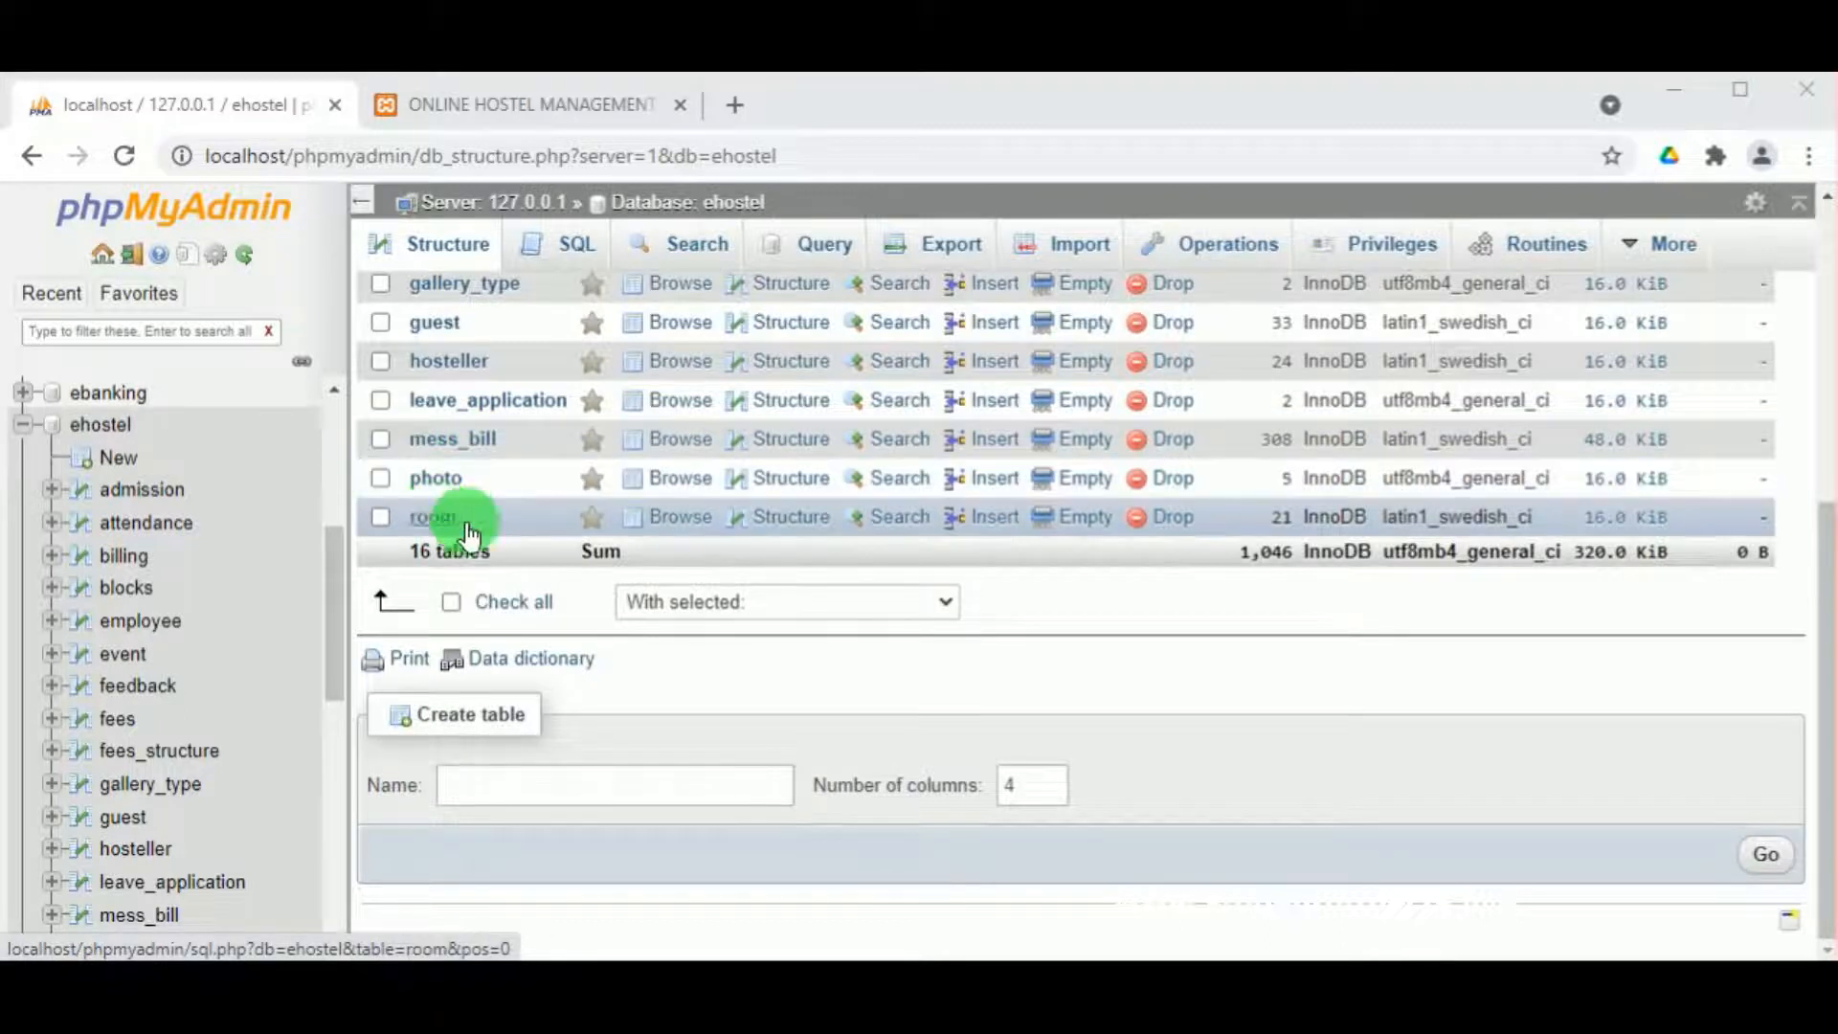
pyautogui.scroll(5, 697, 508)
pyautogui.scroll(-1, 697, 509)
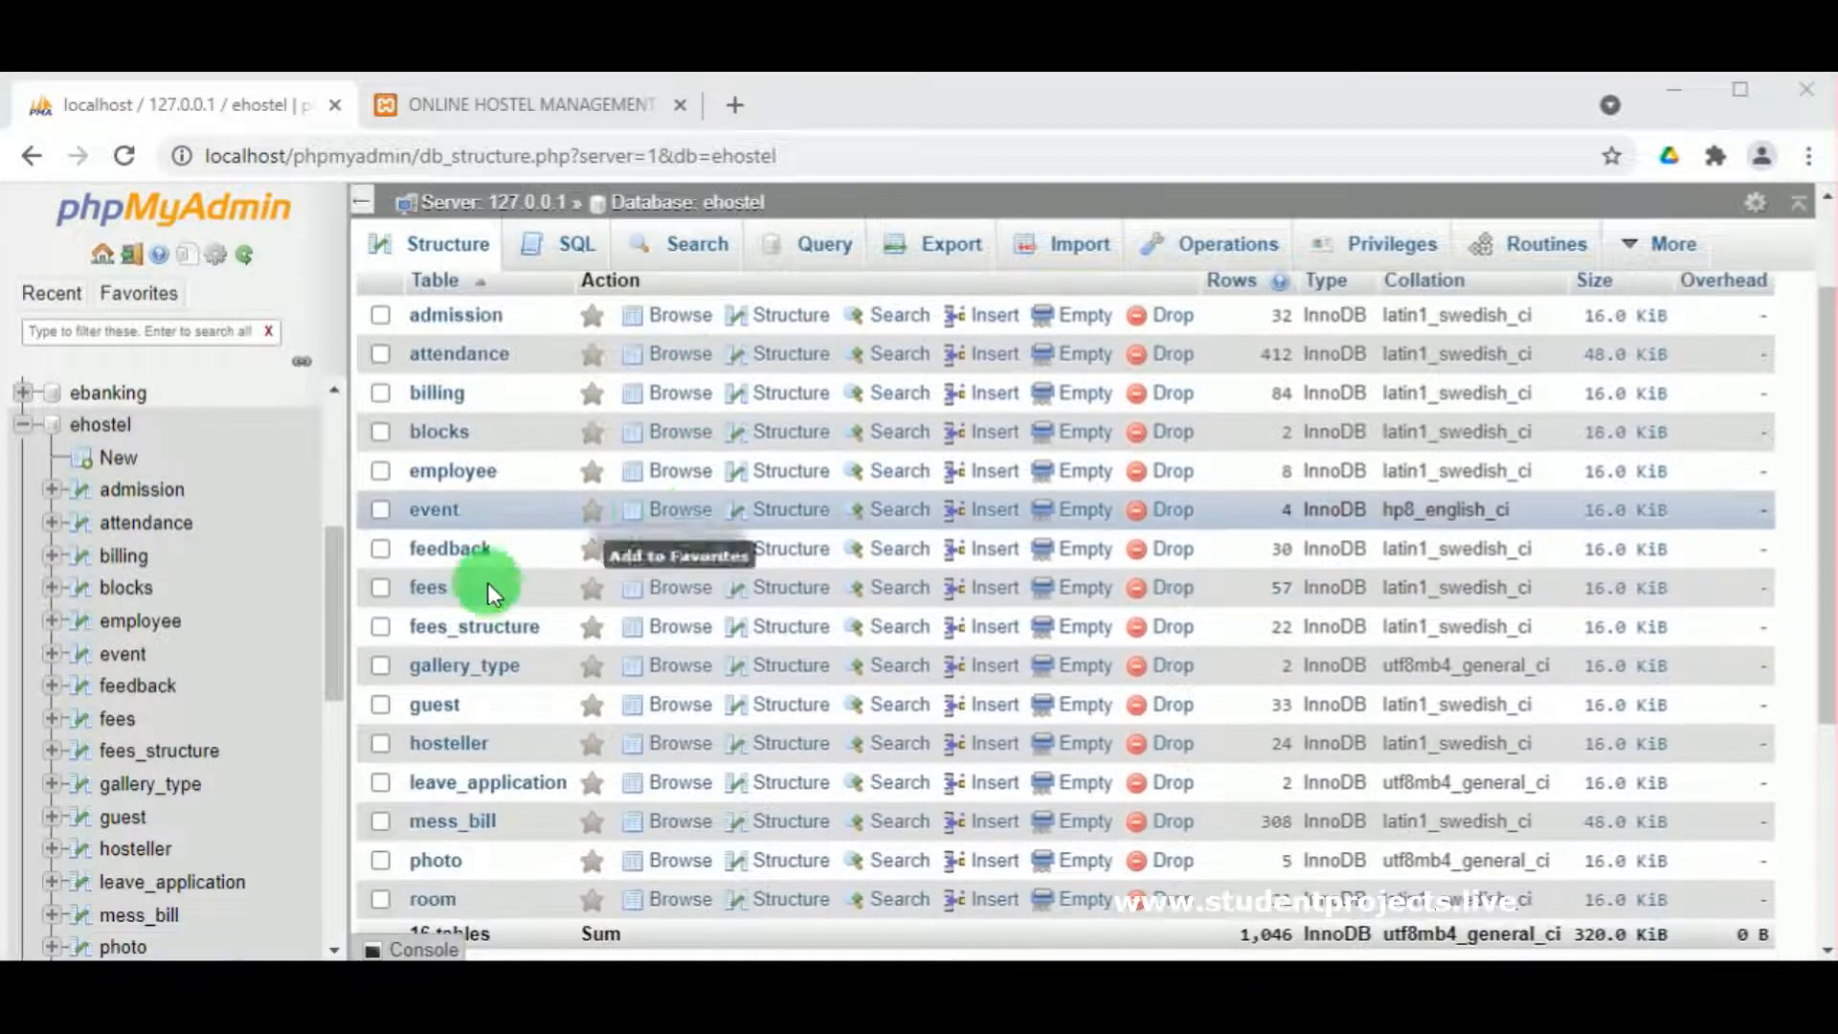
pyautogui.scroll(1, 517, 699)
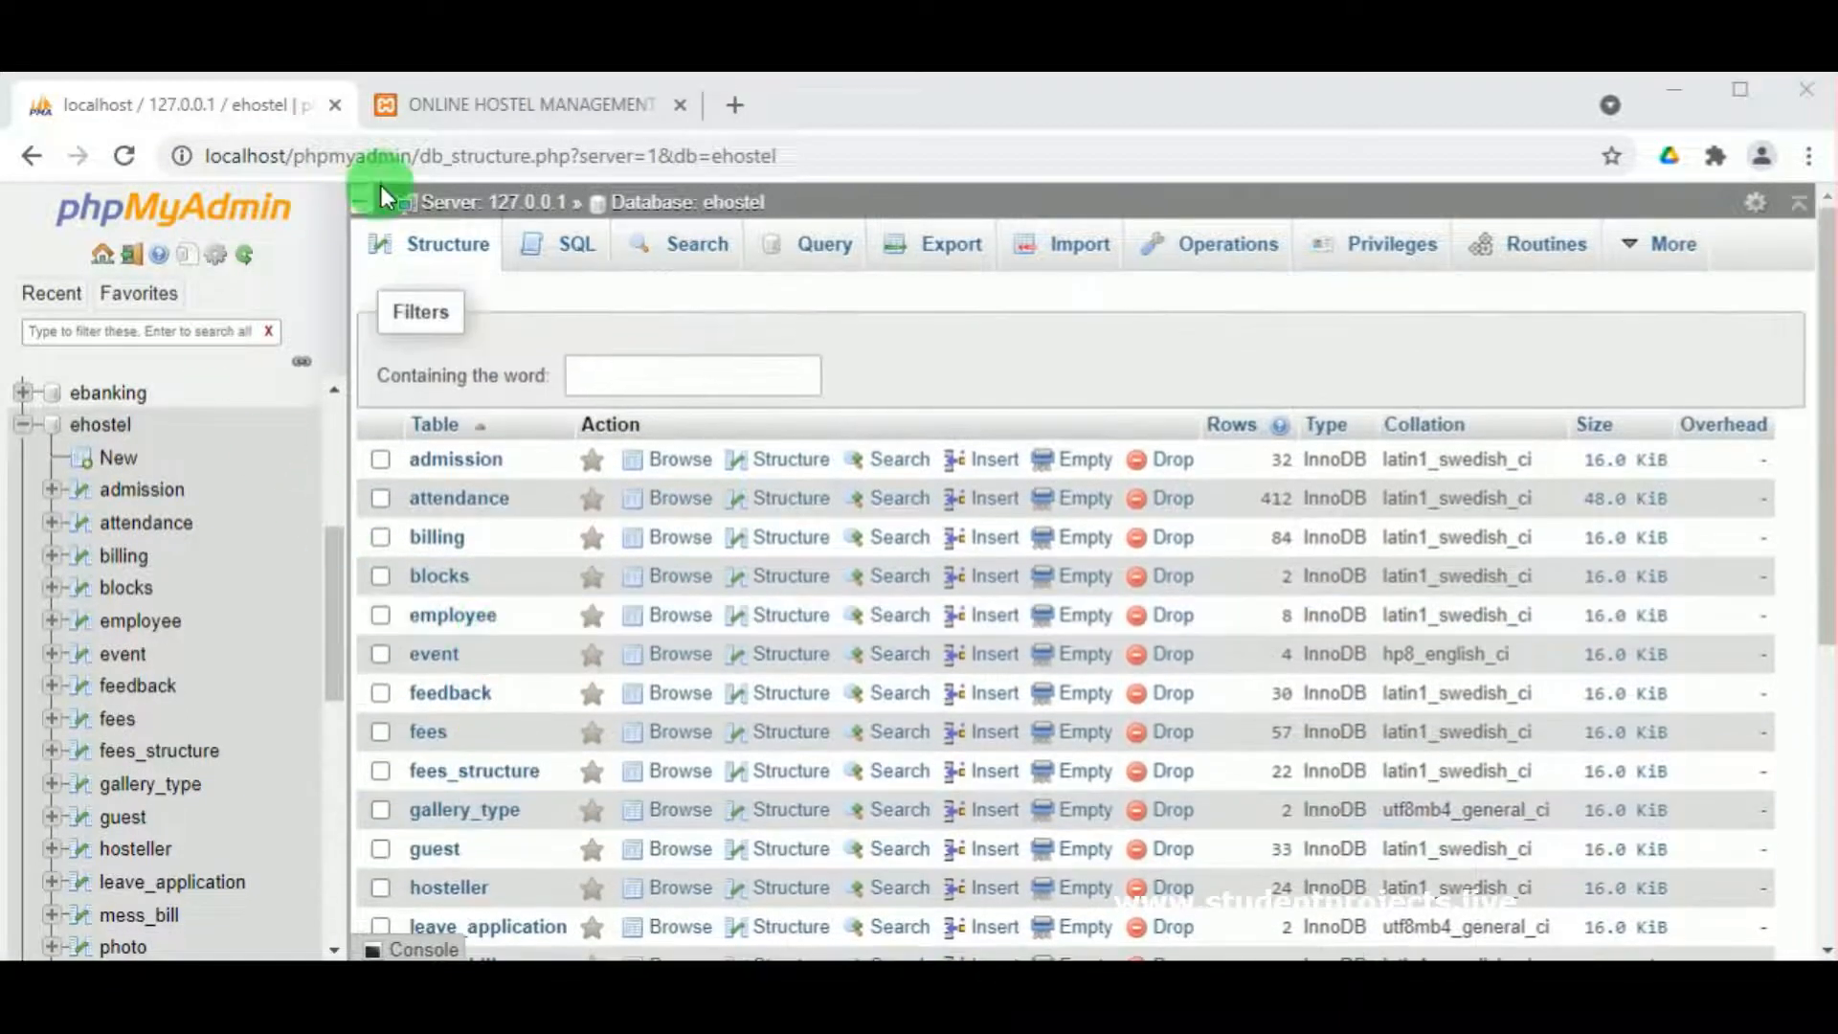
pyautogui.click(484, 100)
# Step: Reload the hostel site and scroll through the working Institute Hostel Management System home page
pyautogui.click(116, 165)
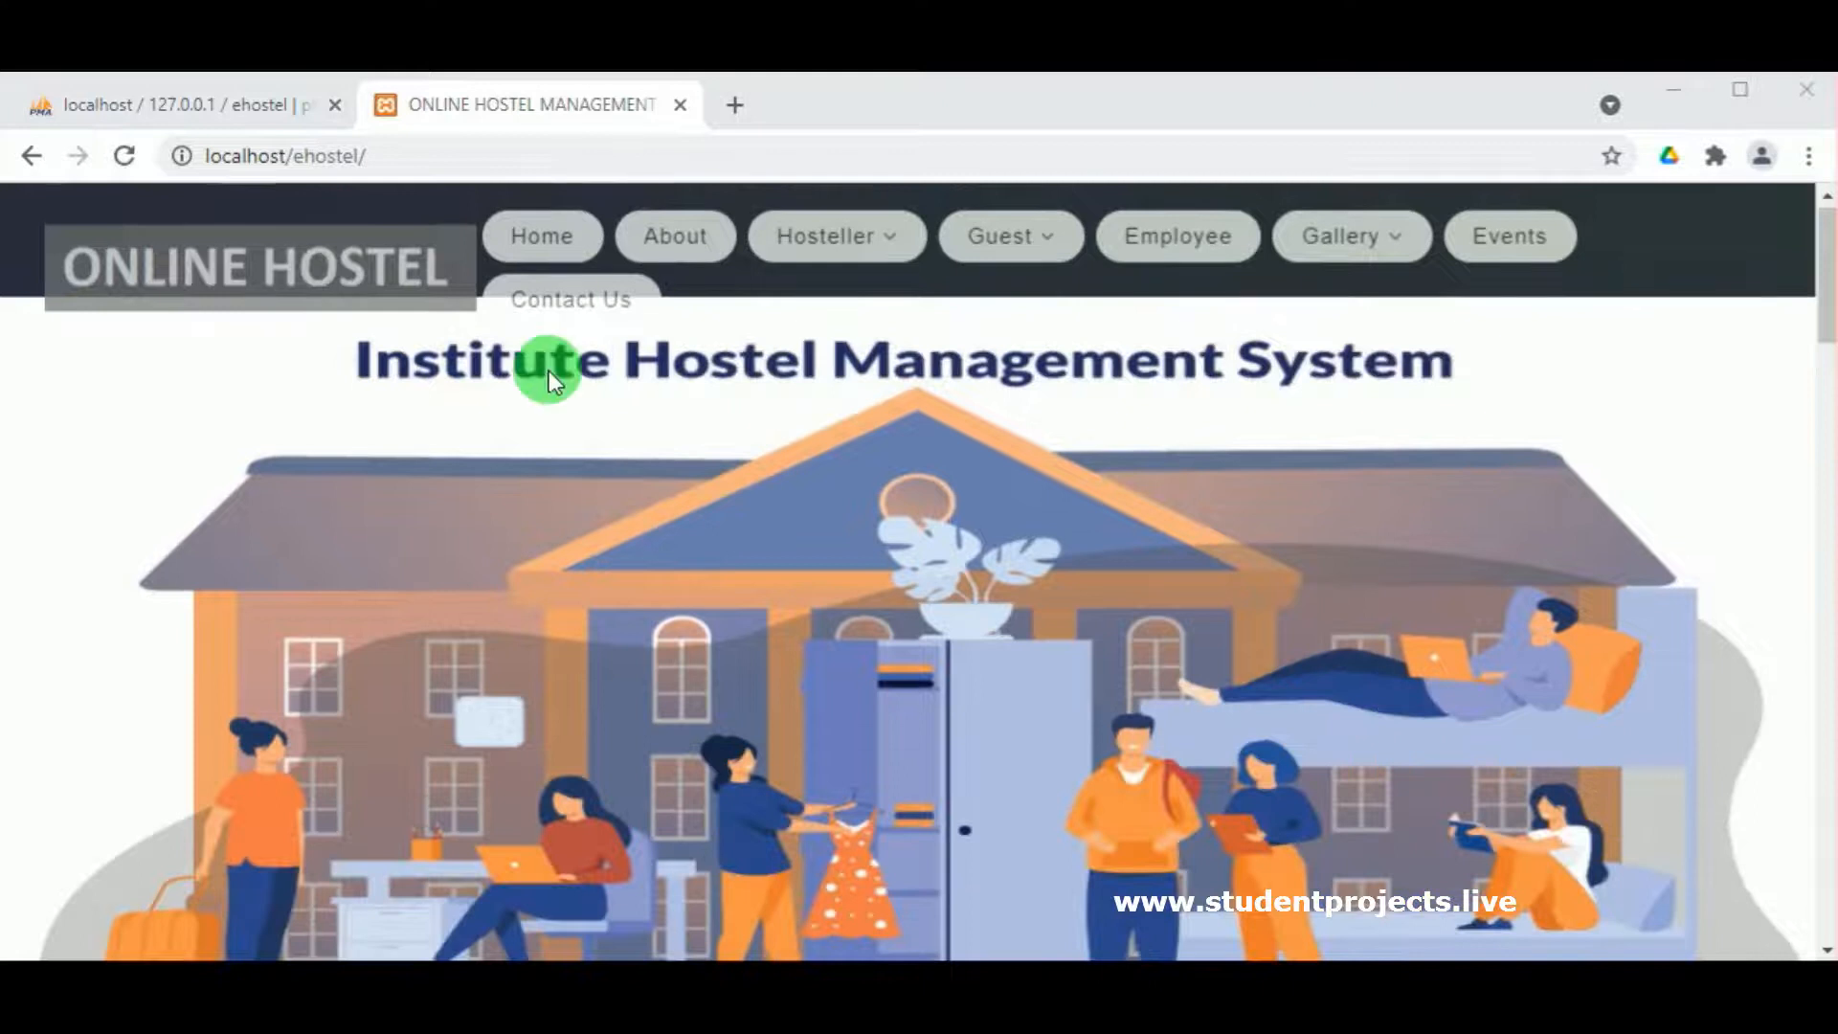
pyautogui.scroll(-6, 549, 370)
pyautogui.scroll(1, 587, 357)
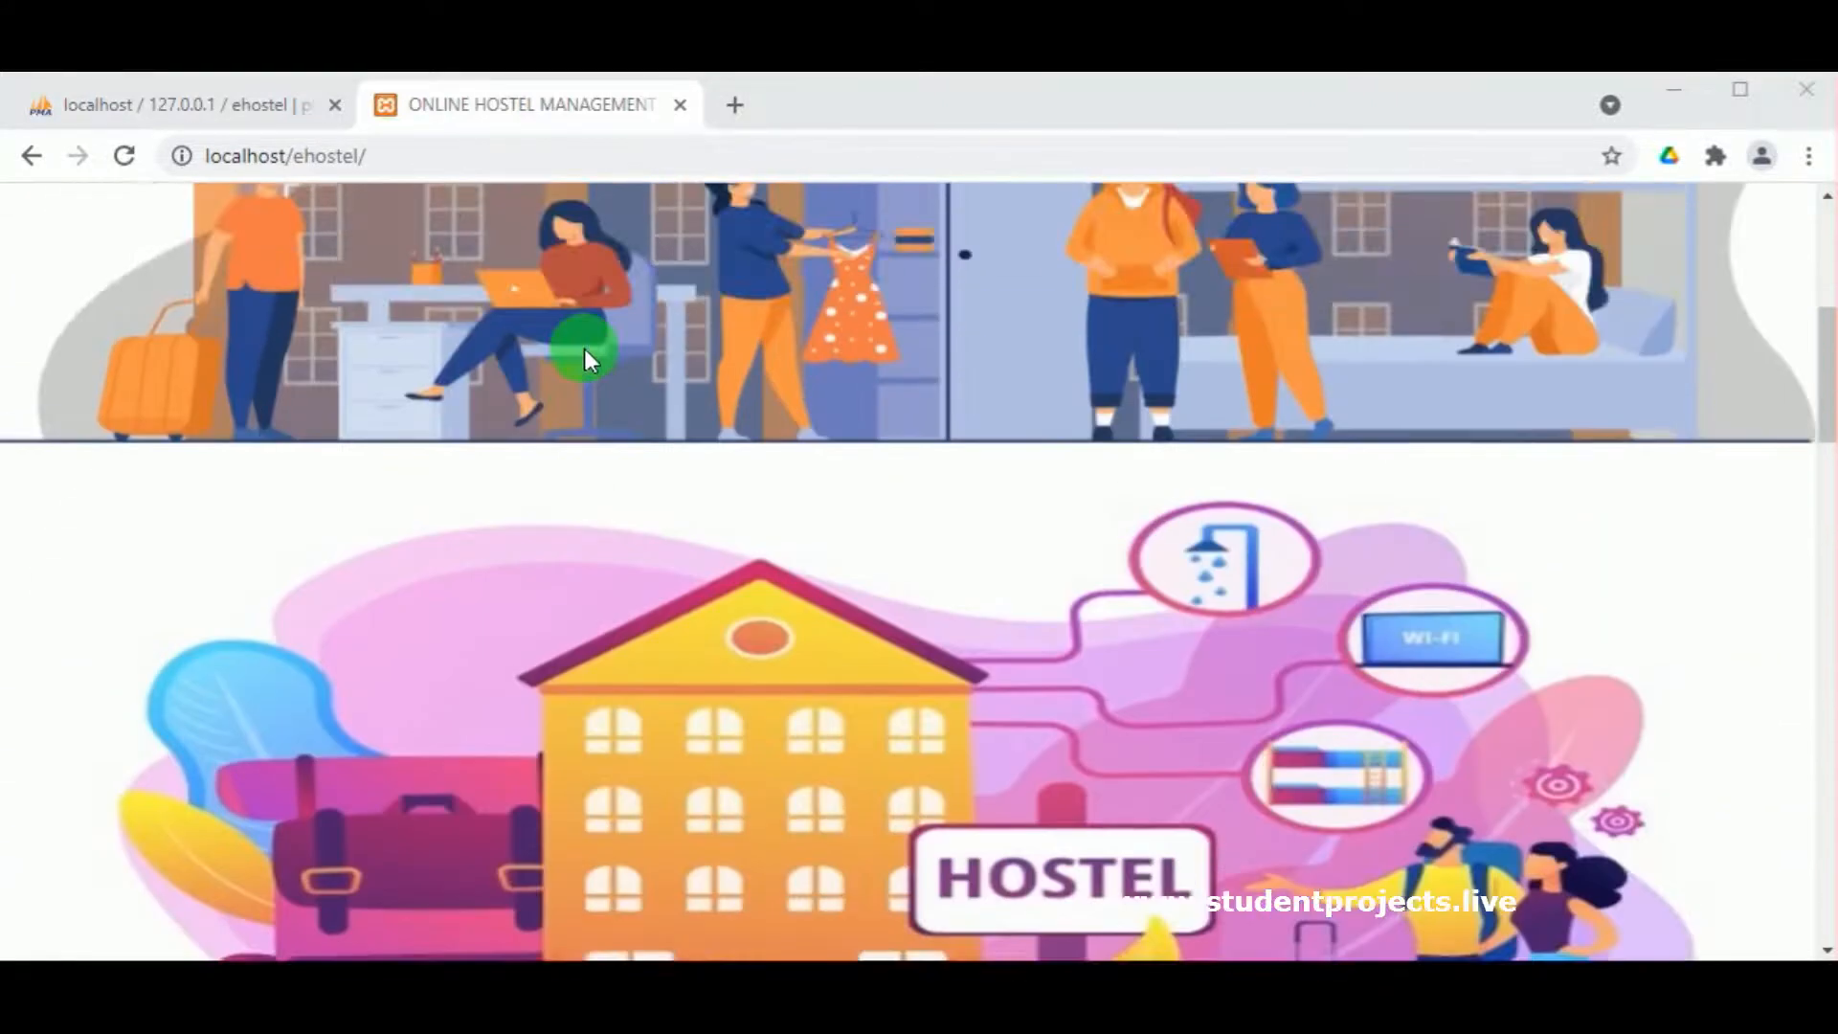
pyautogui.scroll(5, 584, 350)
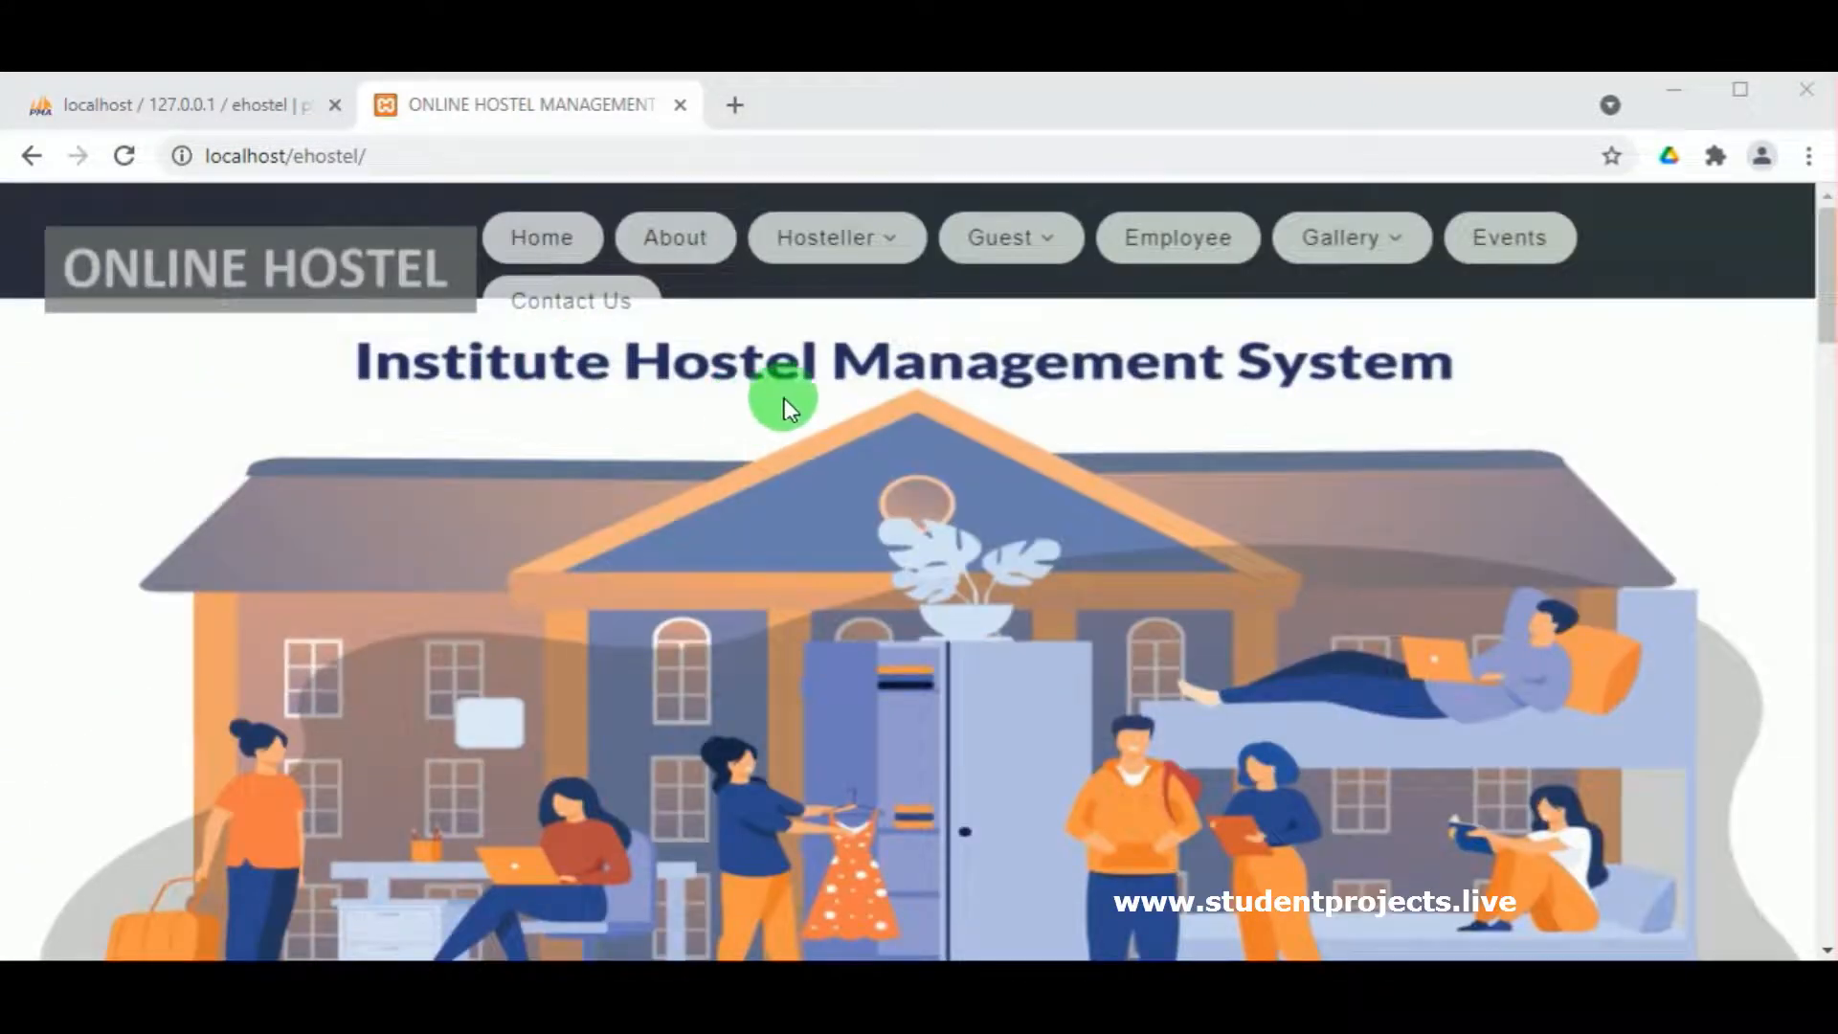
pyautogui.scroll(-3, 1151, 434)
pyautogui.scroll(2, 1151, 434)
pyautogui.scroll(-6, 1151, 434)
pyautogui.scroll(-8, 990, 559)
pyautogui.scroll(3, 896, 601)
pyautogui.scroll(-10, 900, 599)
pyautogui.scroll(2, 912, 595)
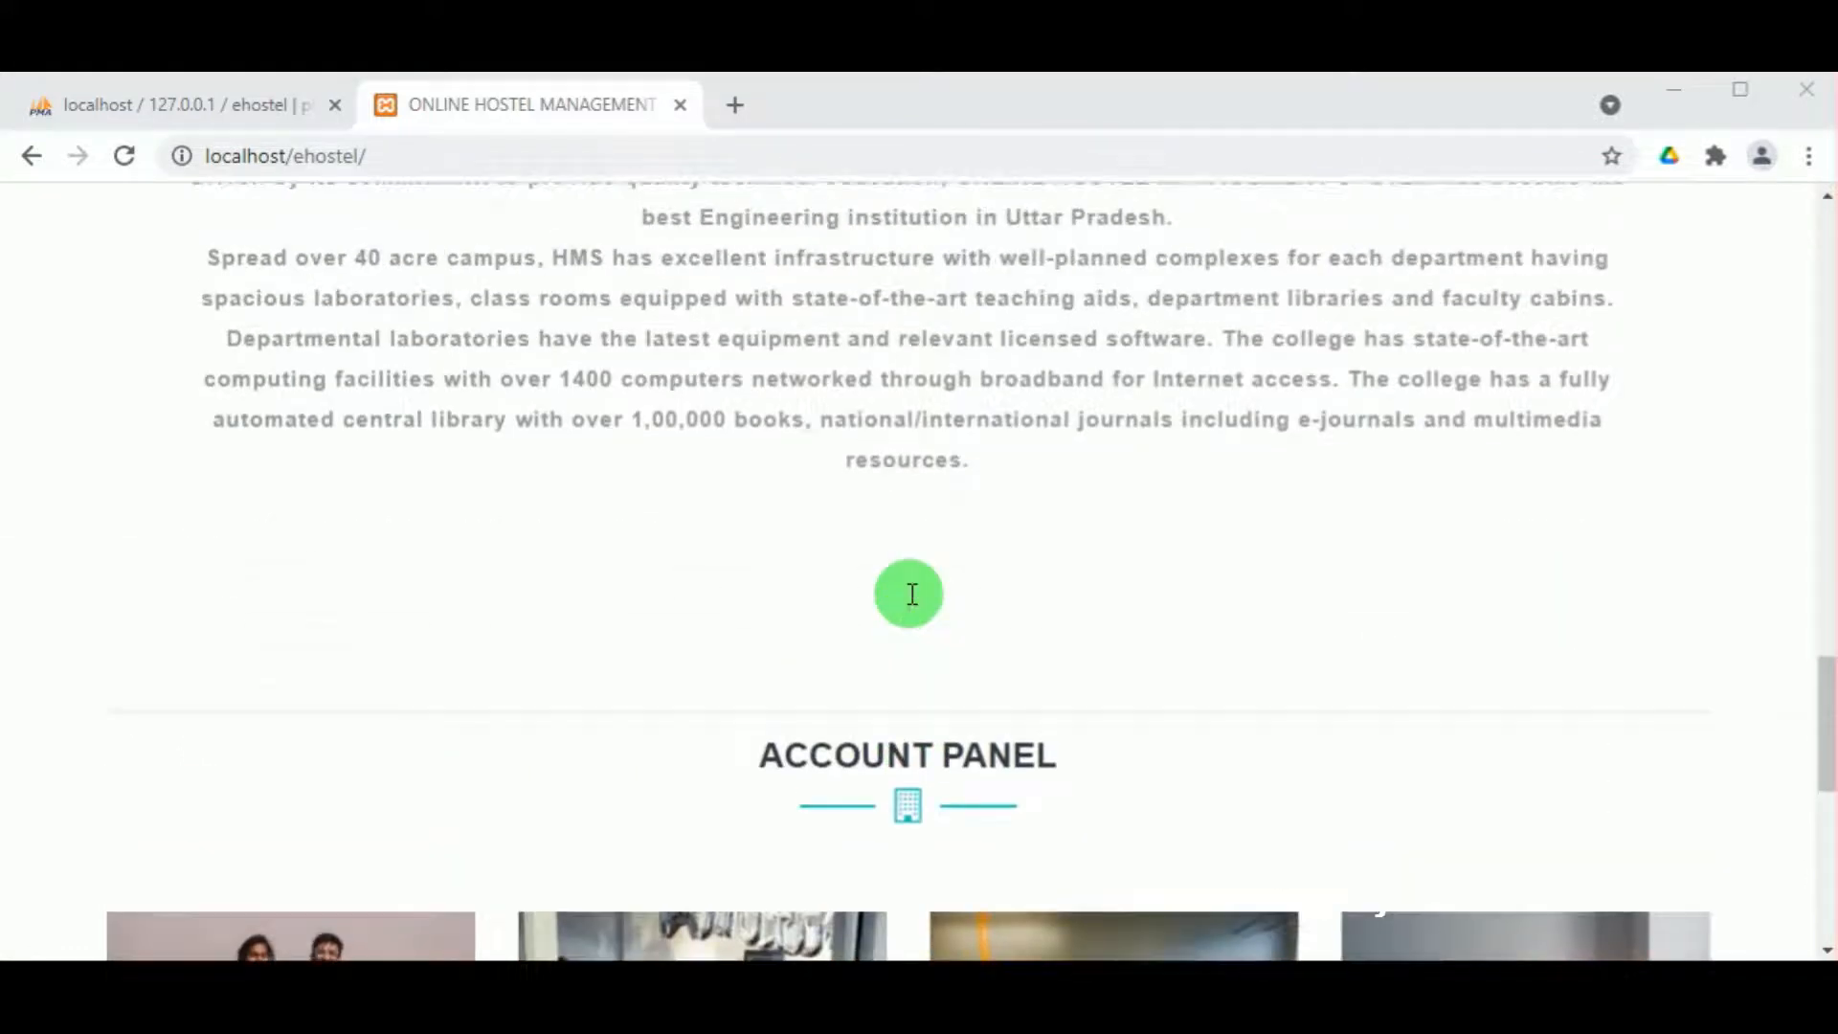
pyautogui.scroll(-3, 912, 594)
pyautogui.scroll(-2, 909, 594)
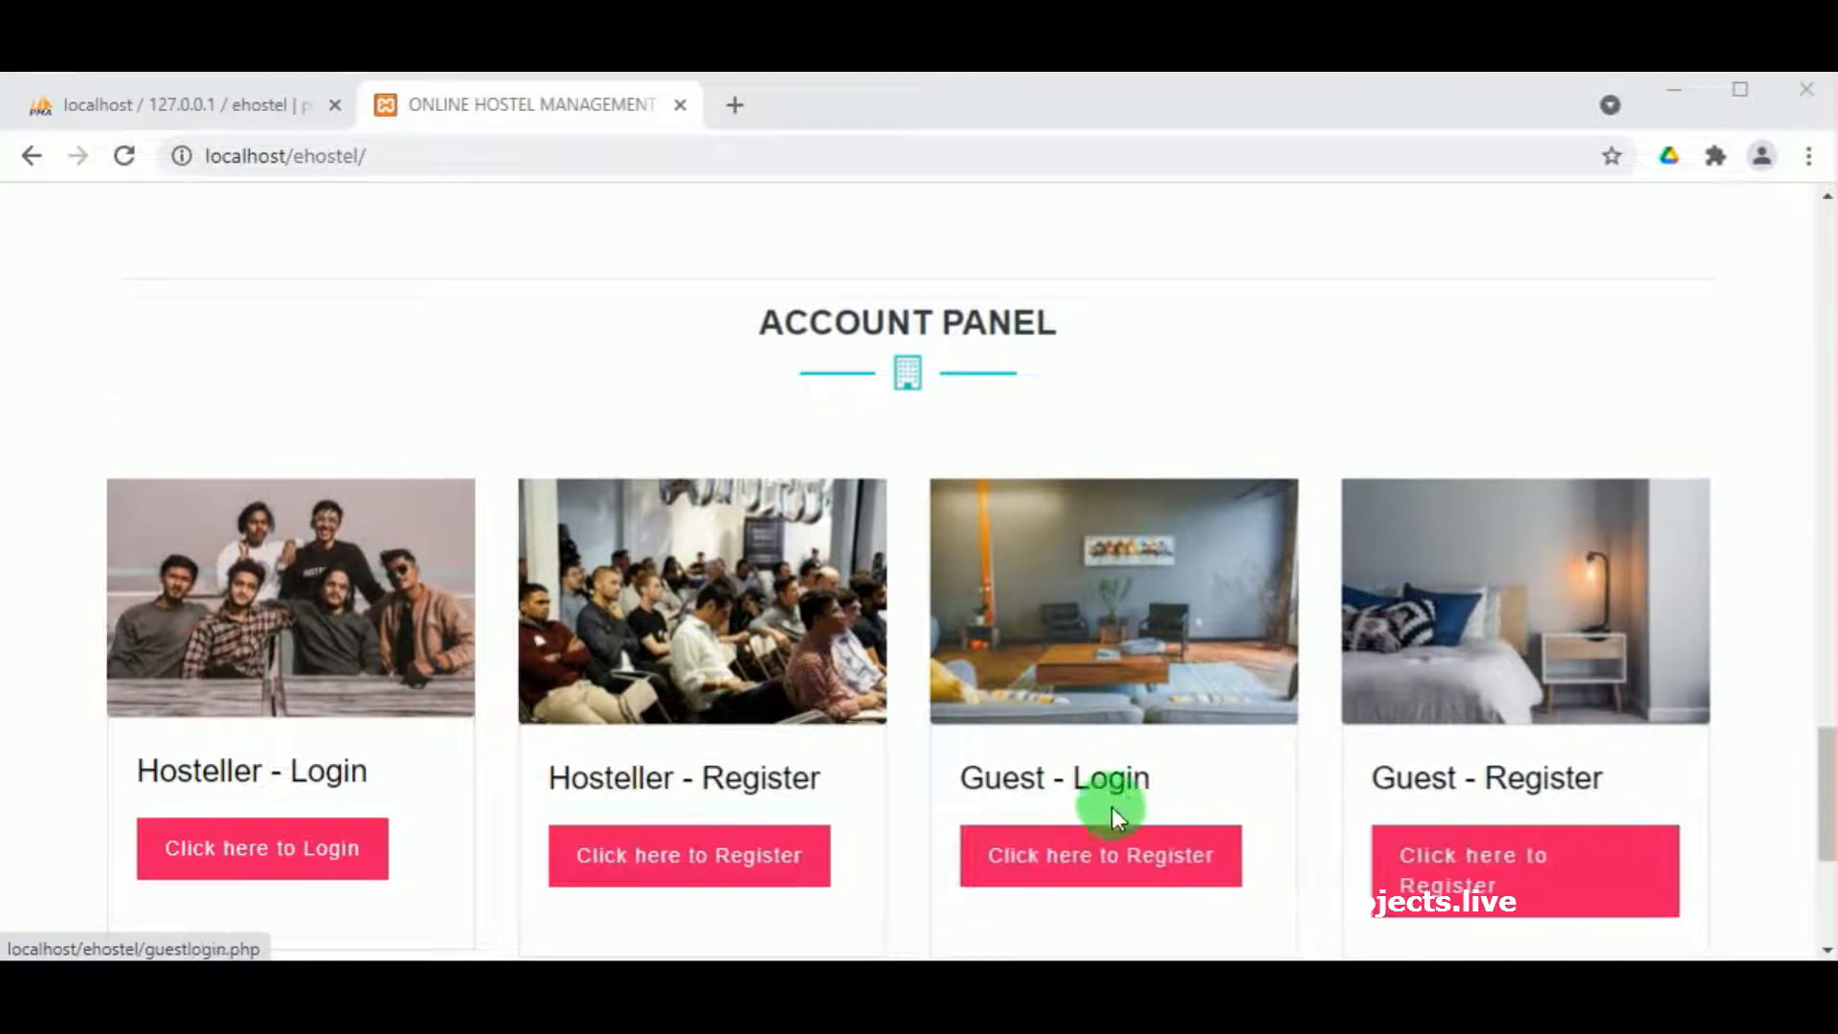
pyautogui.scroll(-2, 777, 728)
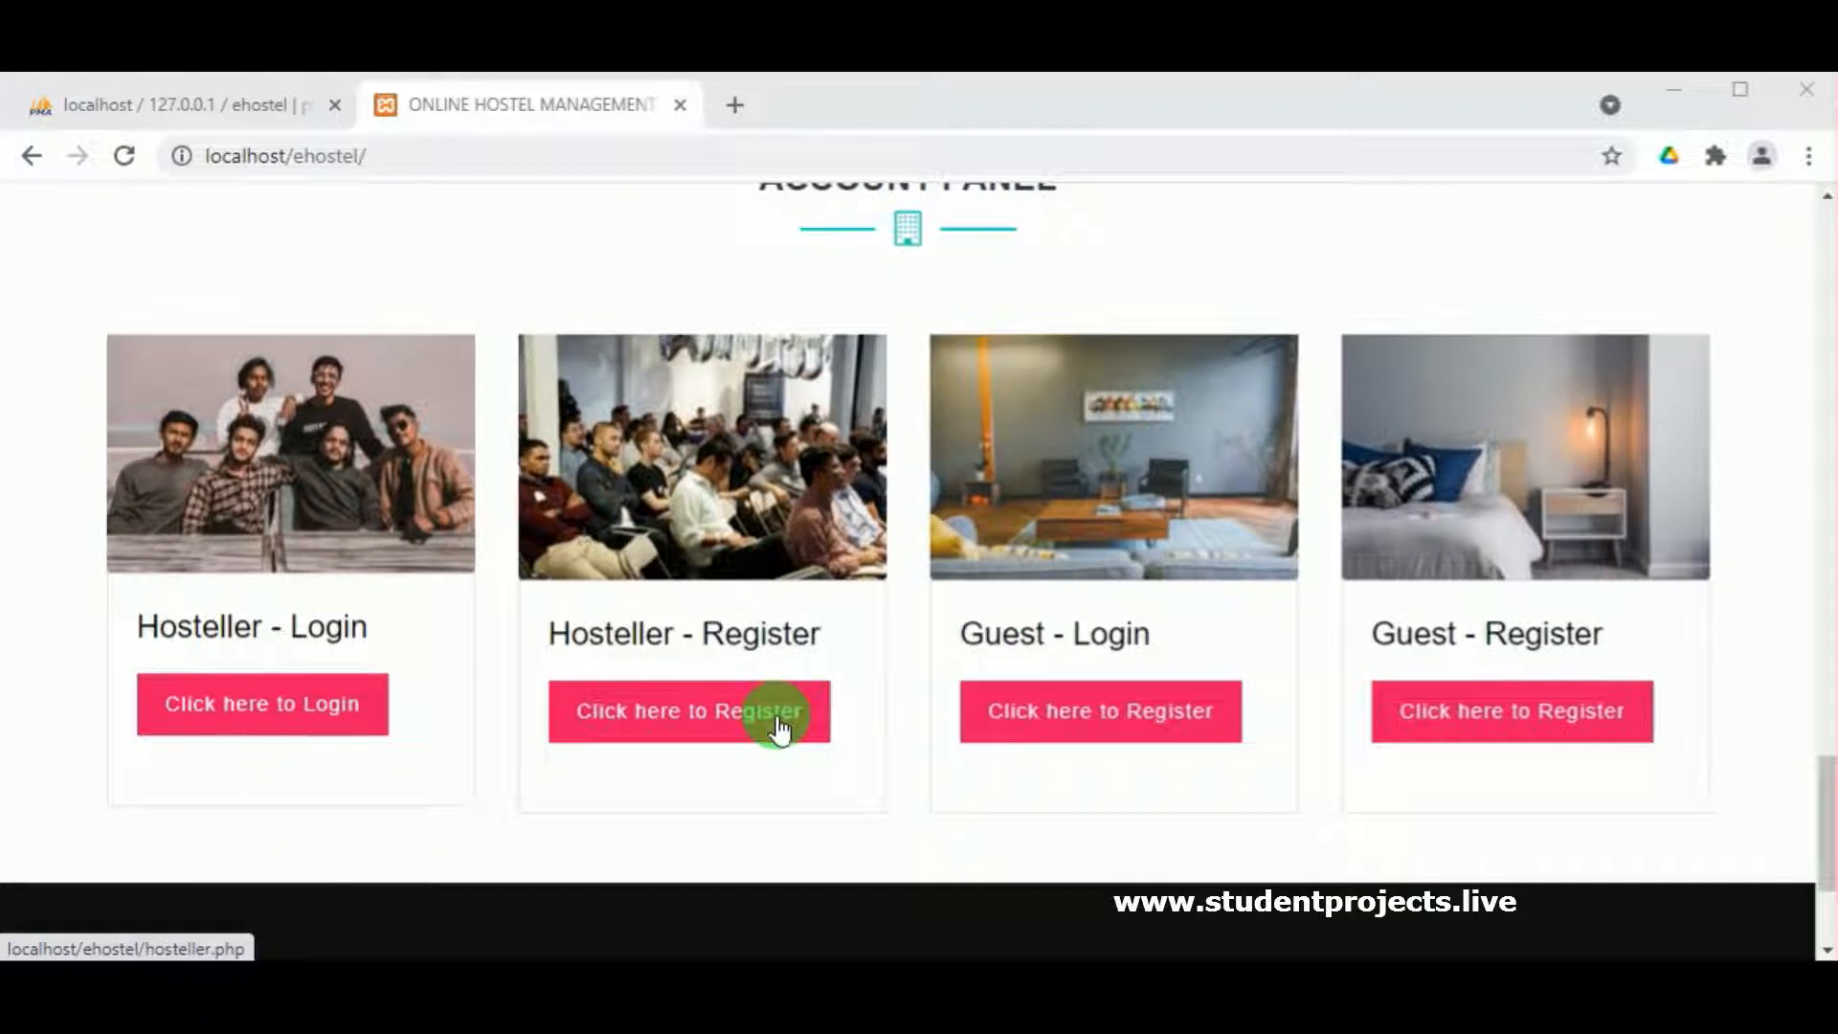
pyautogui.scroll(1, 915, 510)
pyautogui.scroll(-2, 915, 510)
pyautogui.scroll(2, 921, 544)
pyautogui.scroll(-3, 917, 554)
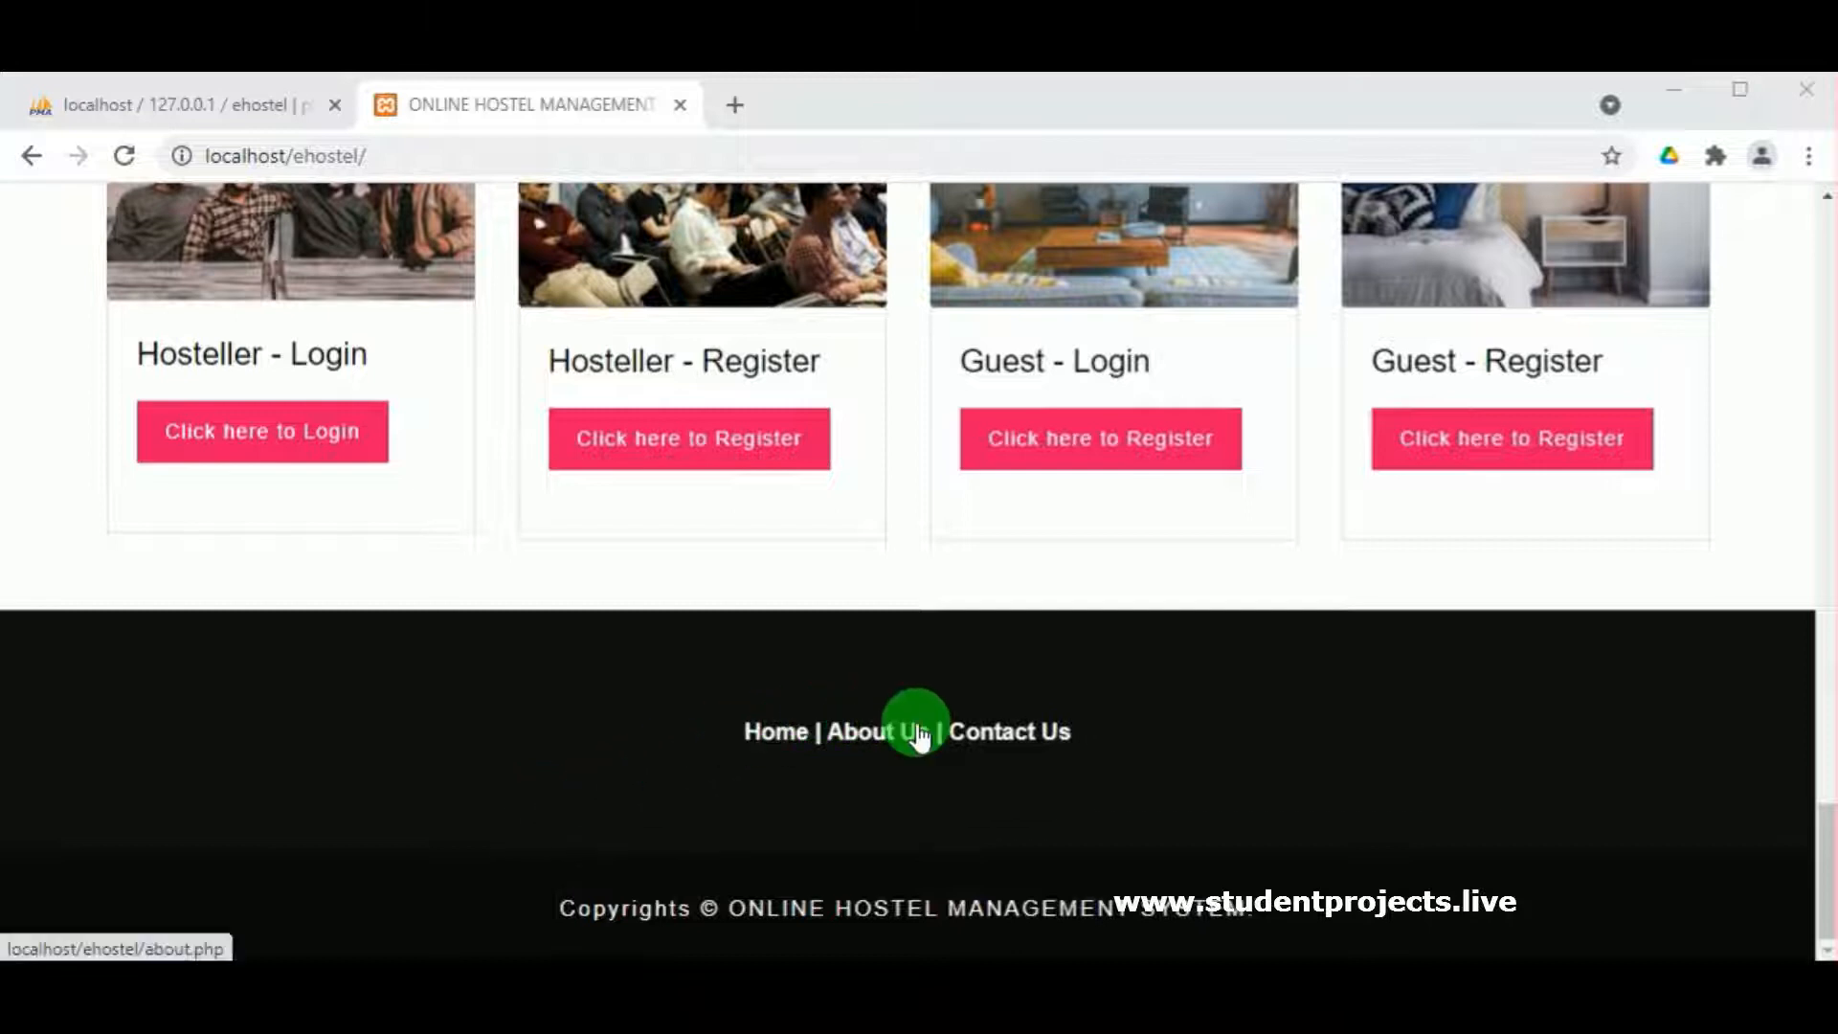
pyautogui.scroll(6, 1178, 708)
pyautogui.scroll(15, 1180, 706)
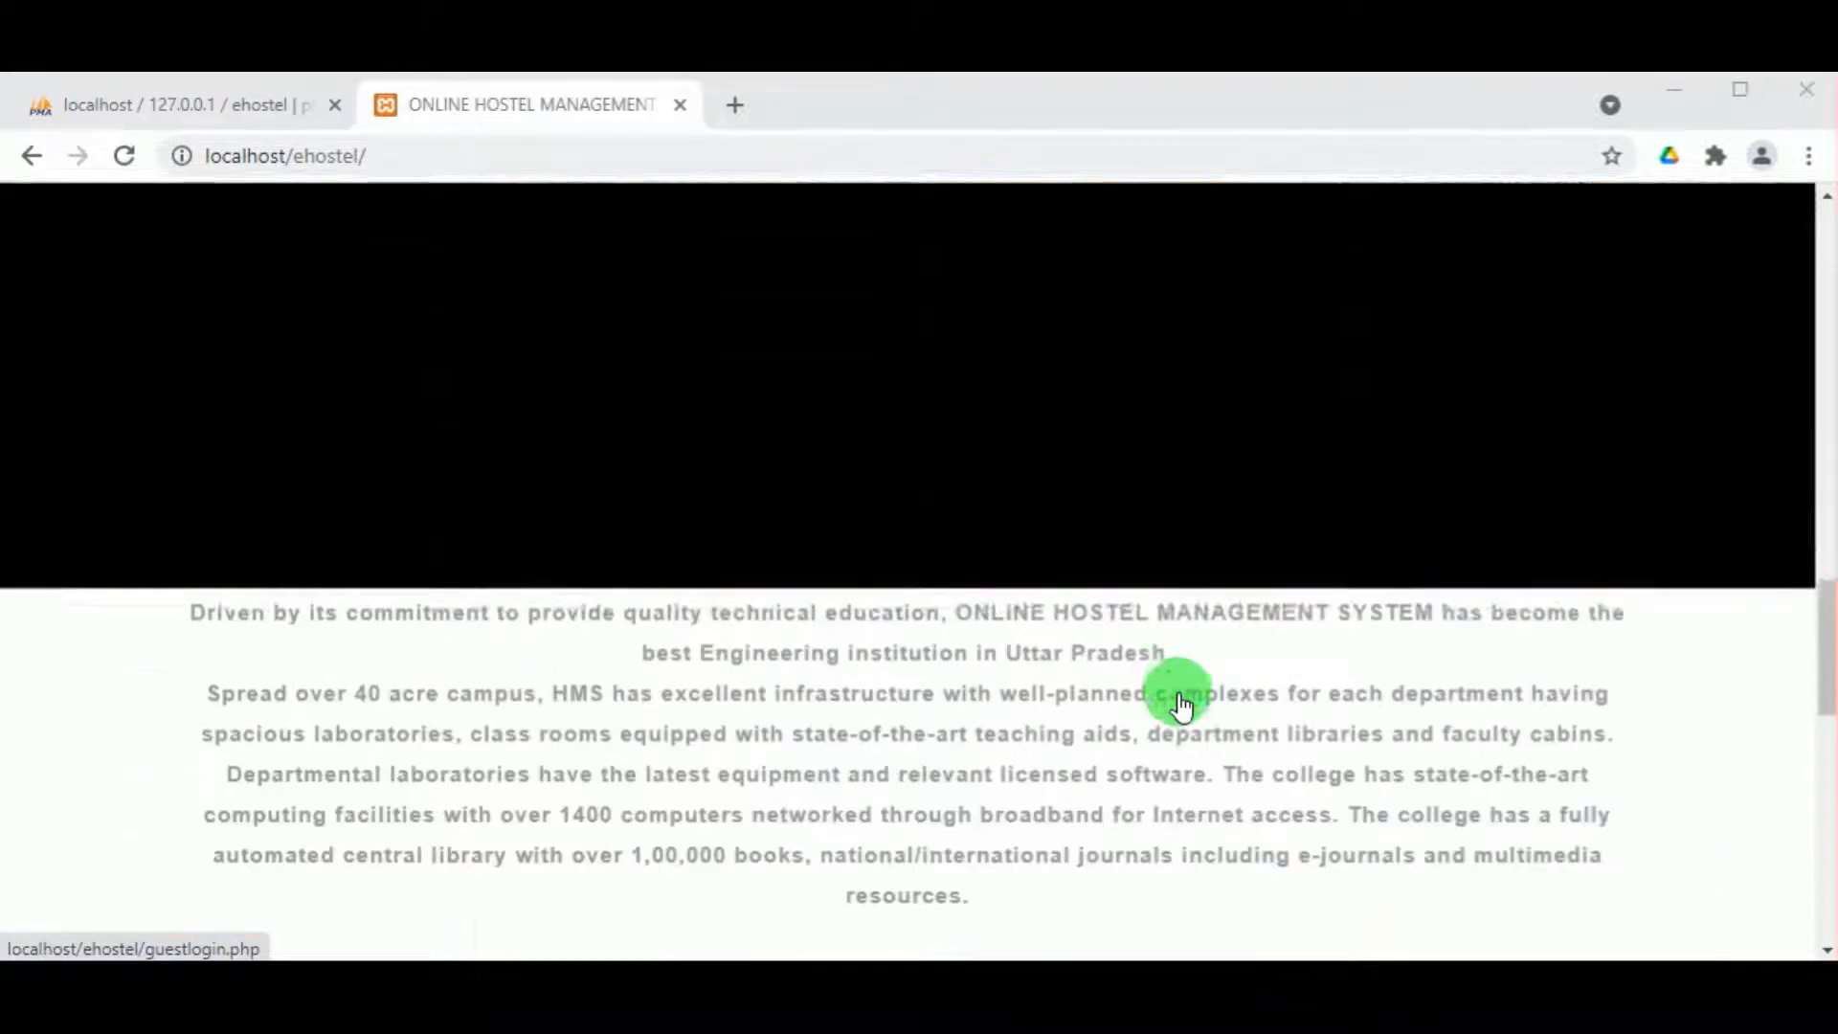
pyautogui.scroll(8, 1182, 705)
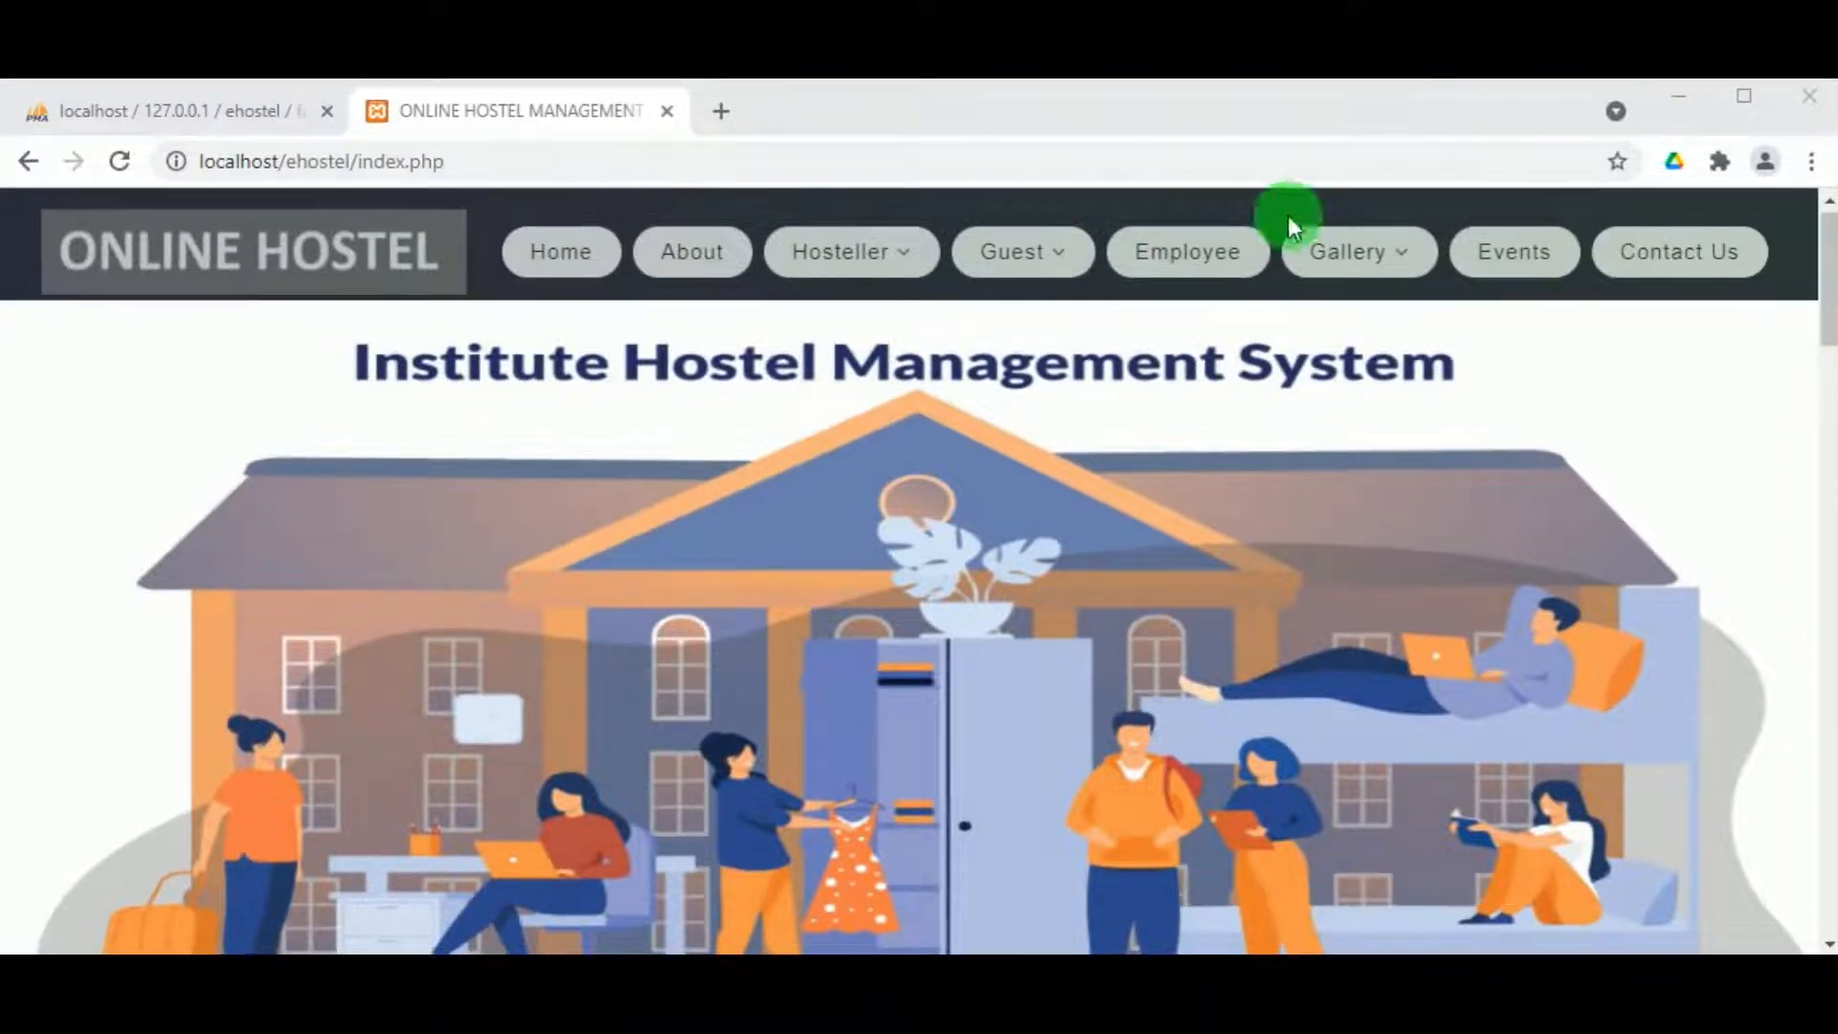
# Step: Log in to the employee portal with the saved administrator Login ID and its password
pyautogui.click(1188, 246)
pyautogui.scroll(-3, 701, 545)
pyautogui.click(623, 571)
pyautogui.click(526, 670)
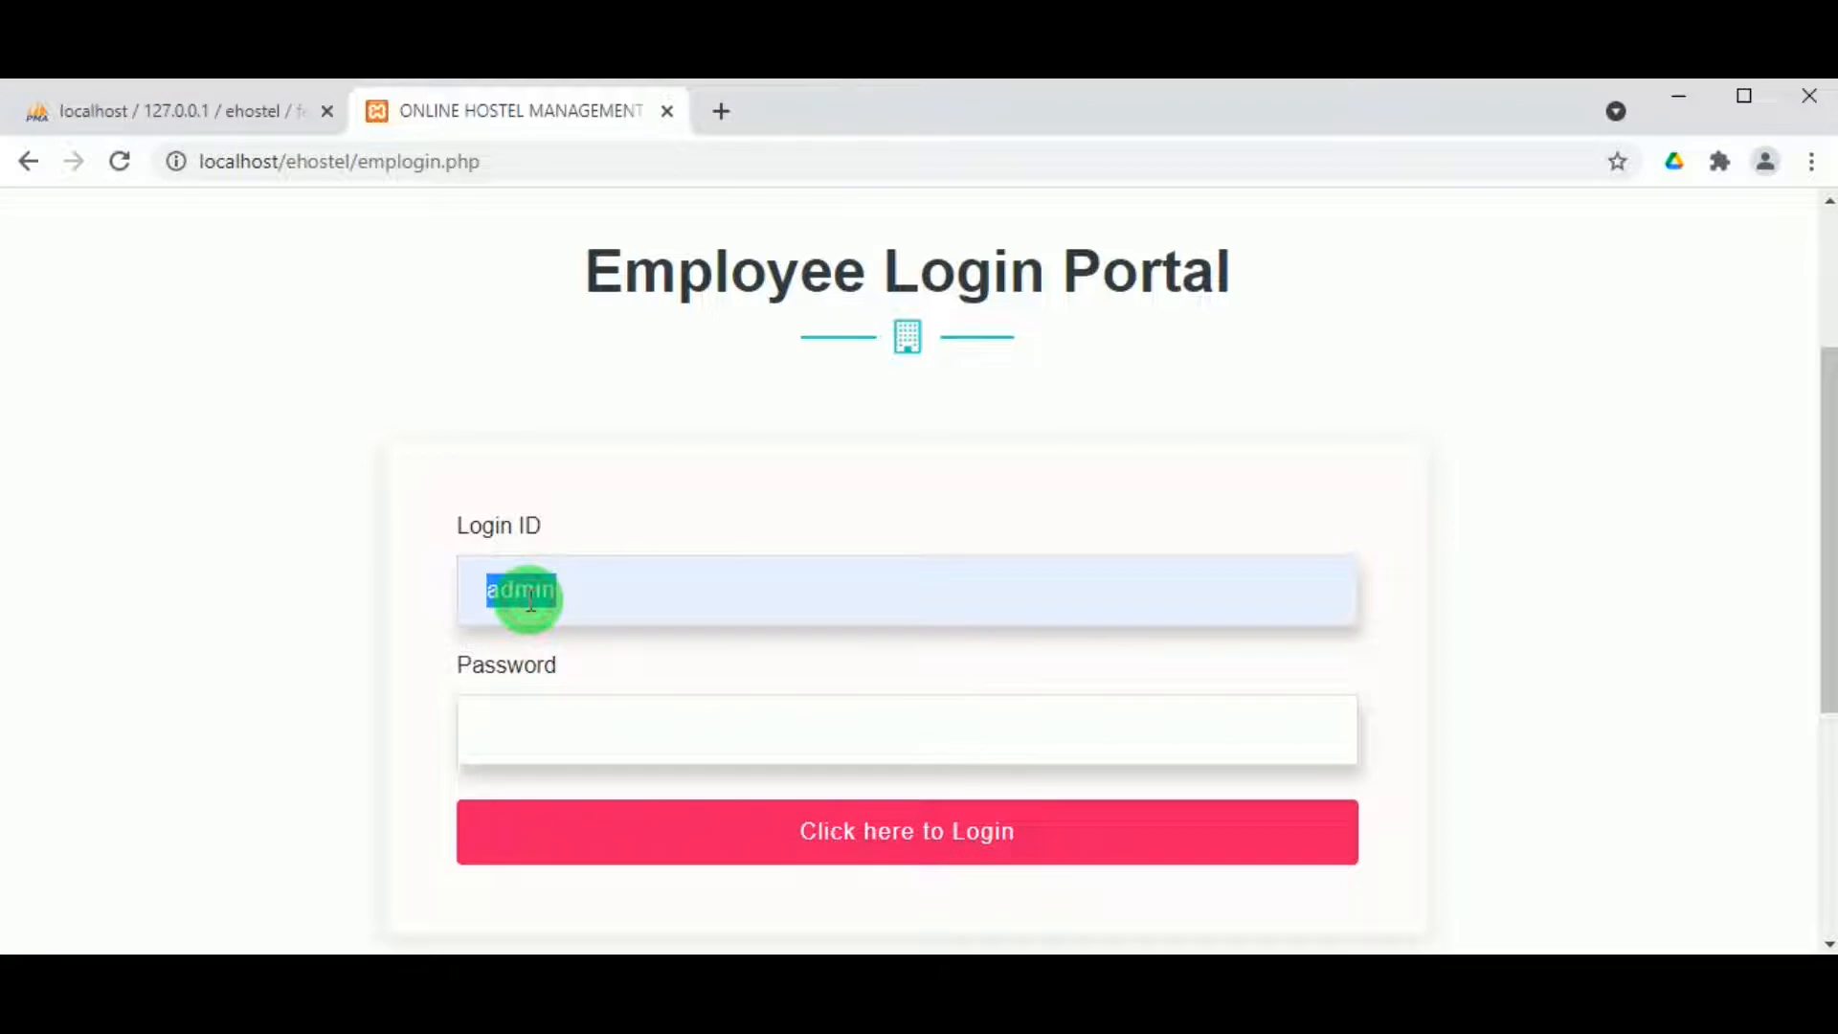
pyautogui.click(577, 726)
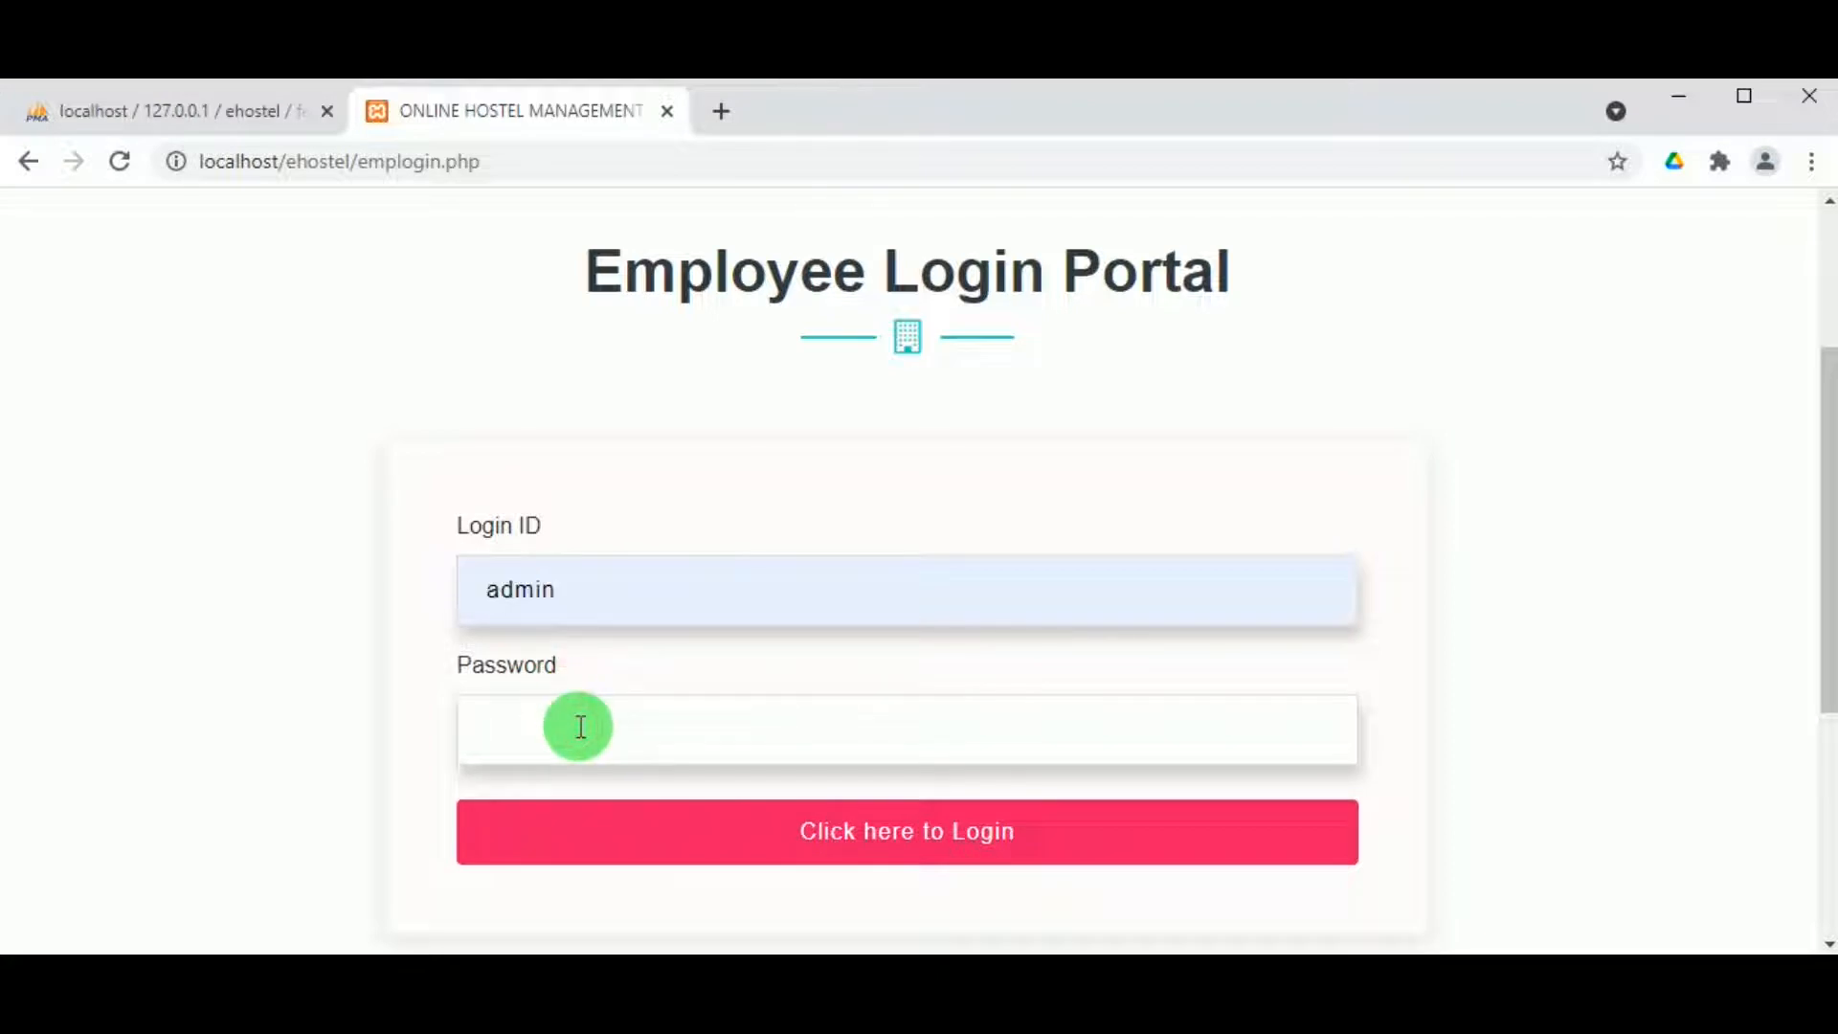
pyautogui.write('admin')
pyautogui.click(1015, 843)
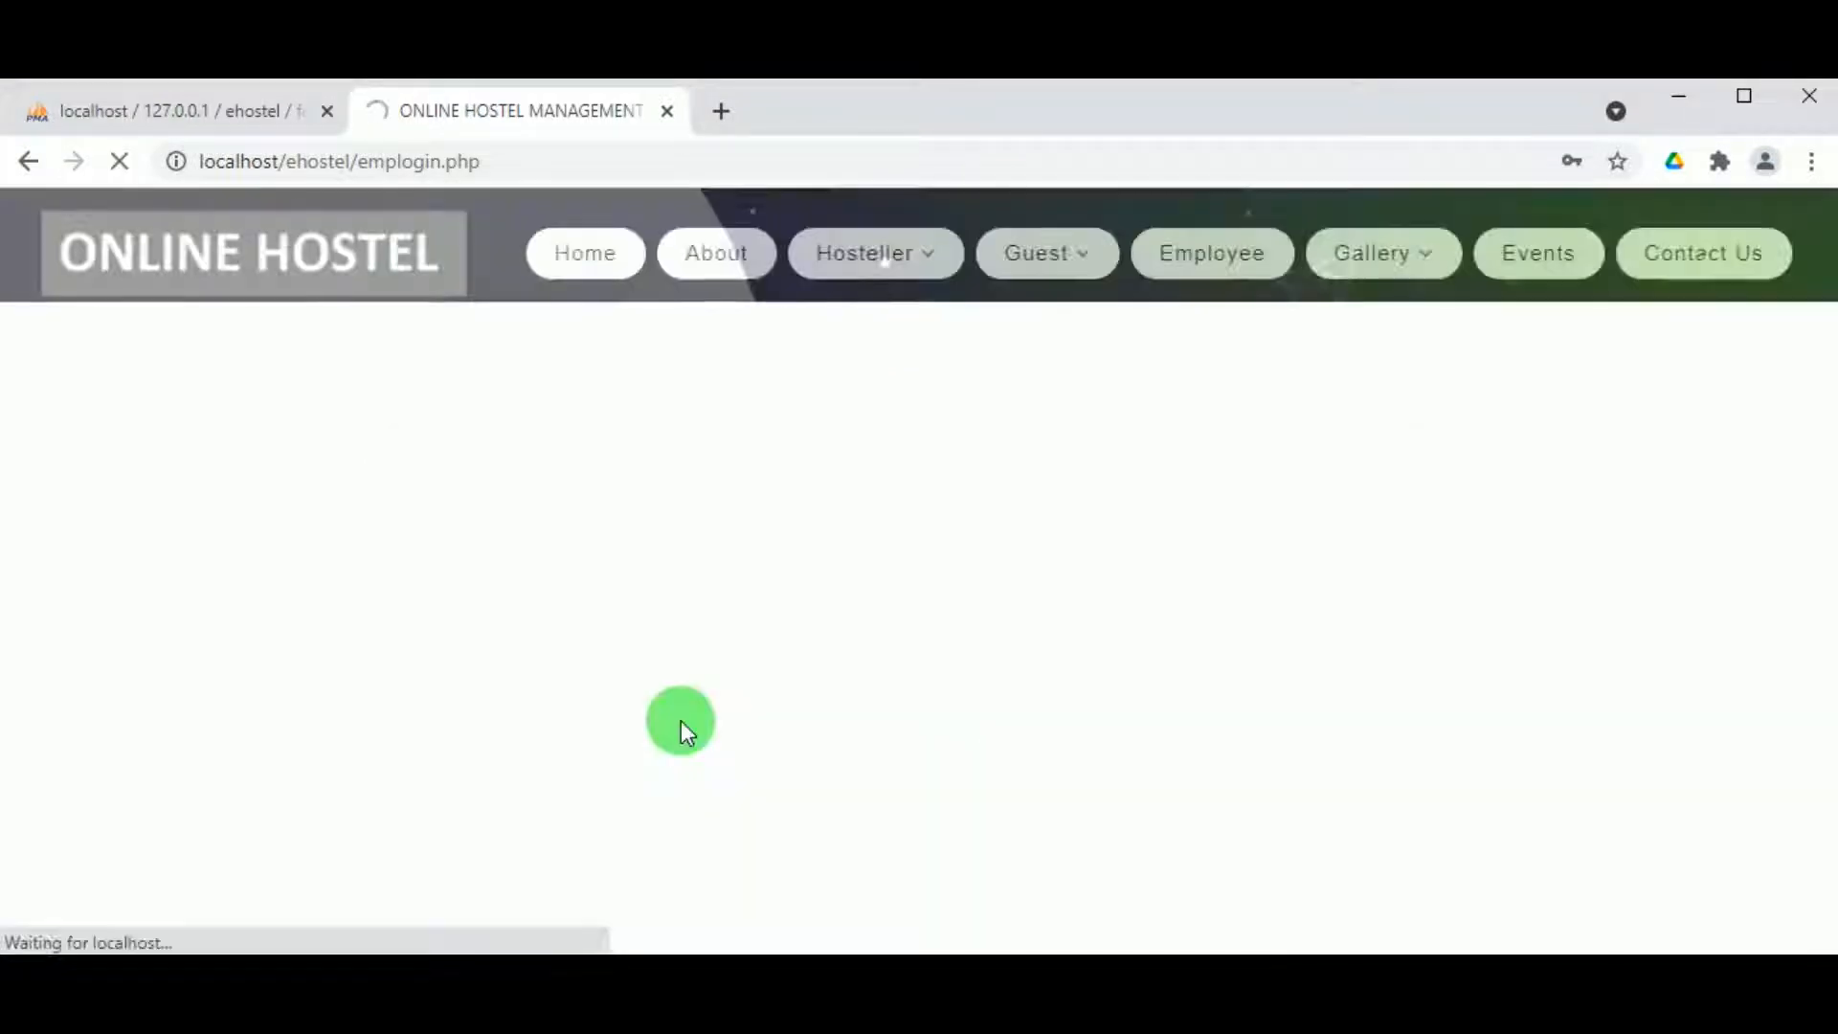
# Step: Scroll through the Employee Dashboard and go to the View Hosteller records list
pyautogui.scroll(-1, 654, 549)
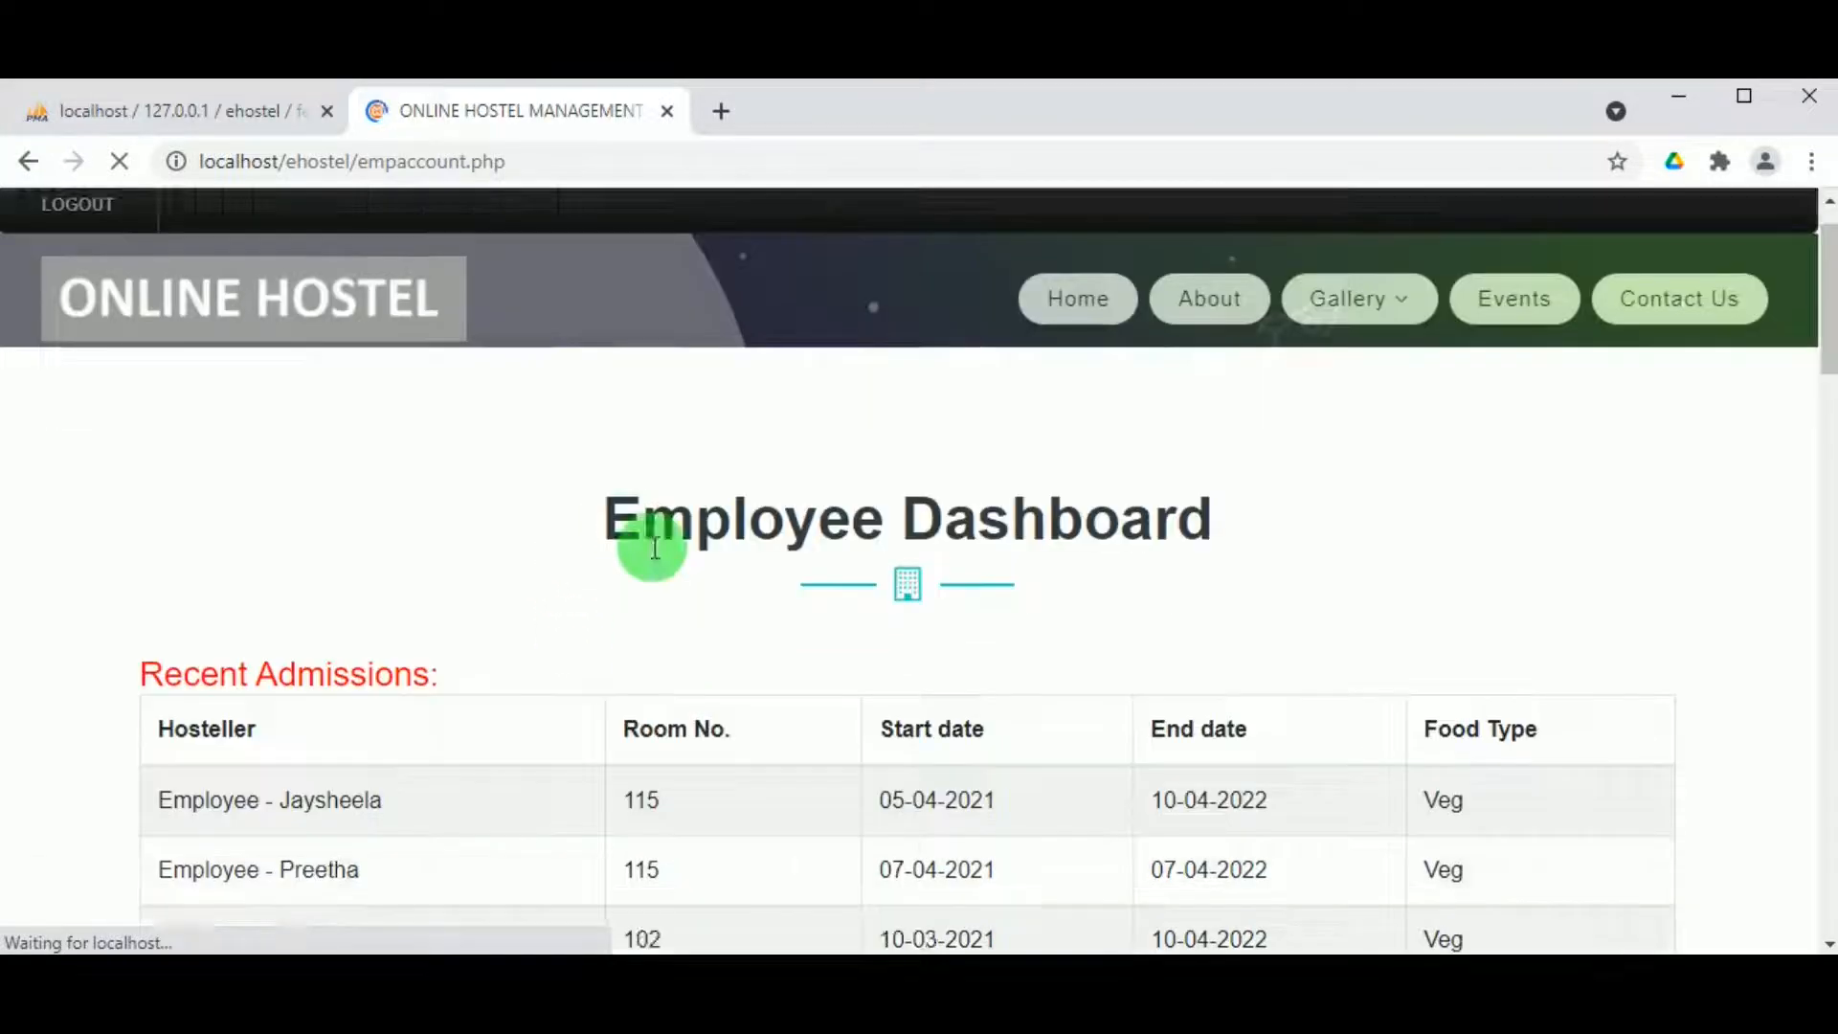
pyautogui.scroll(-4, 650, 550)
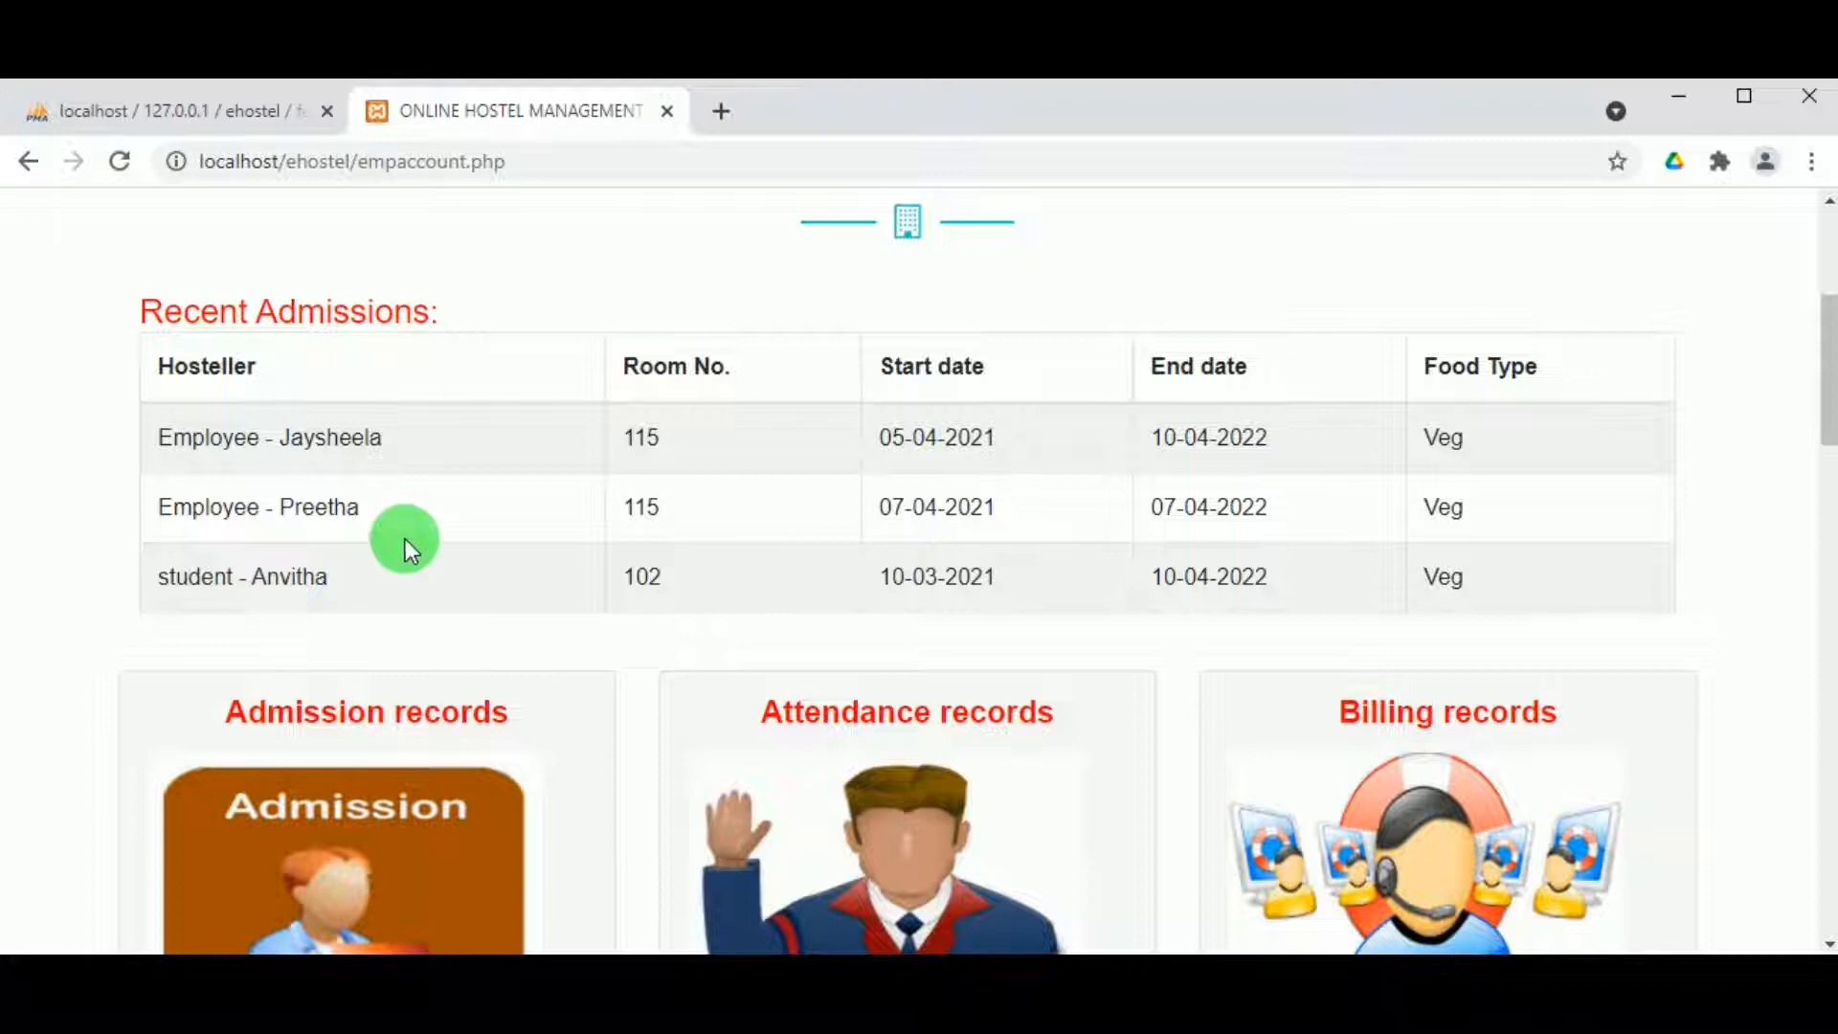
pyautogui.scroll(-3, 771, 584)
pyautogui.scroll(-2, 1189, 469)
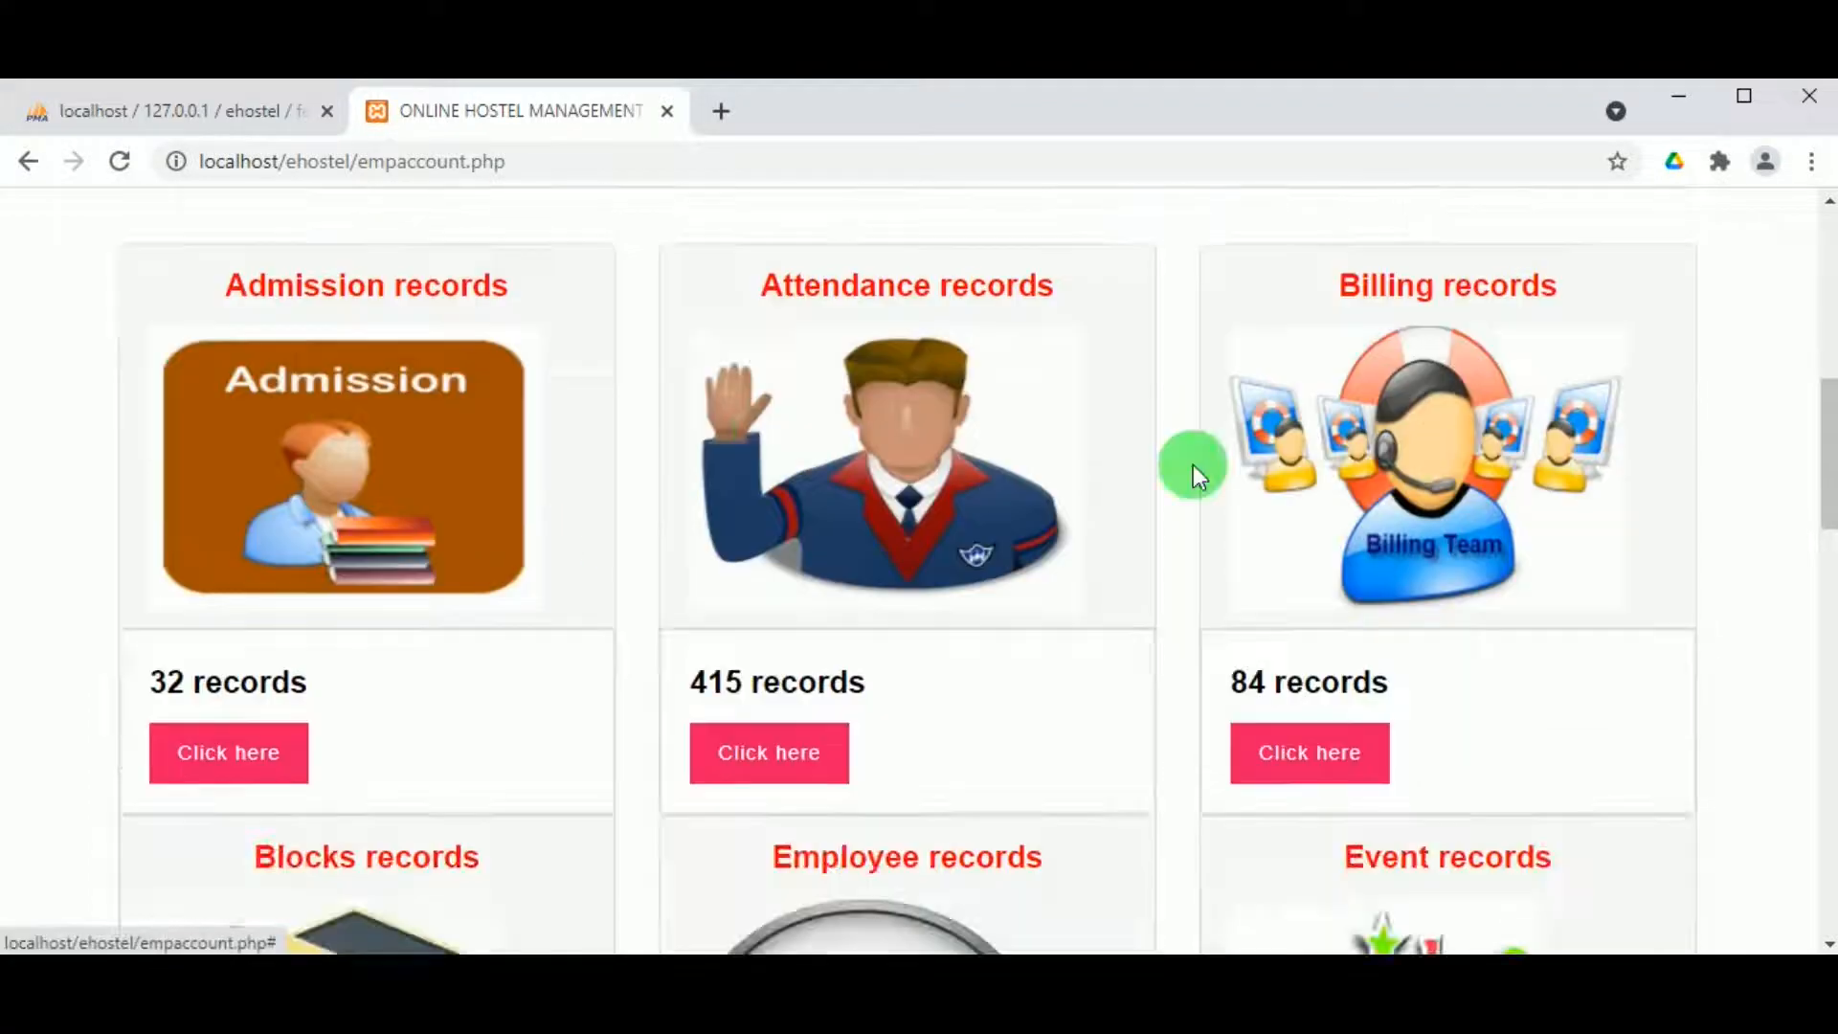
pyautogui.scroll(-5, 779, 504)
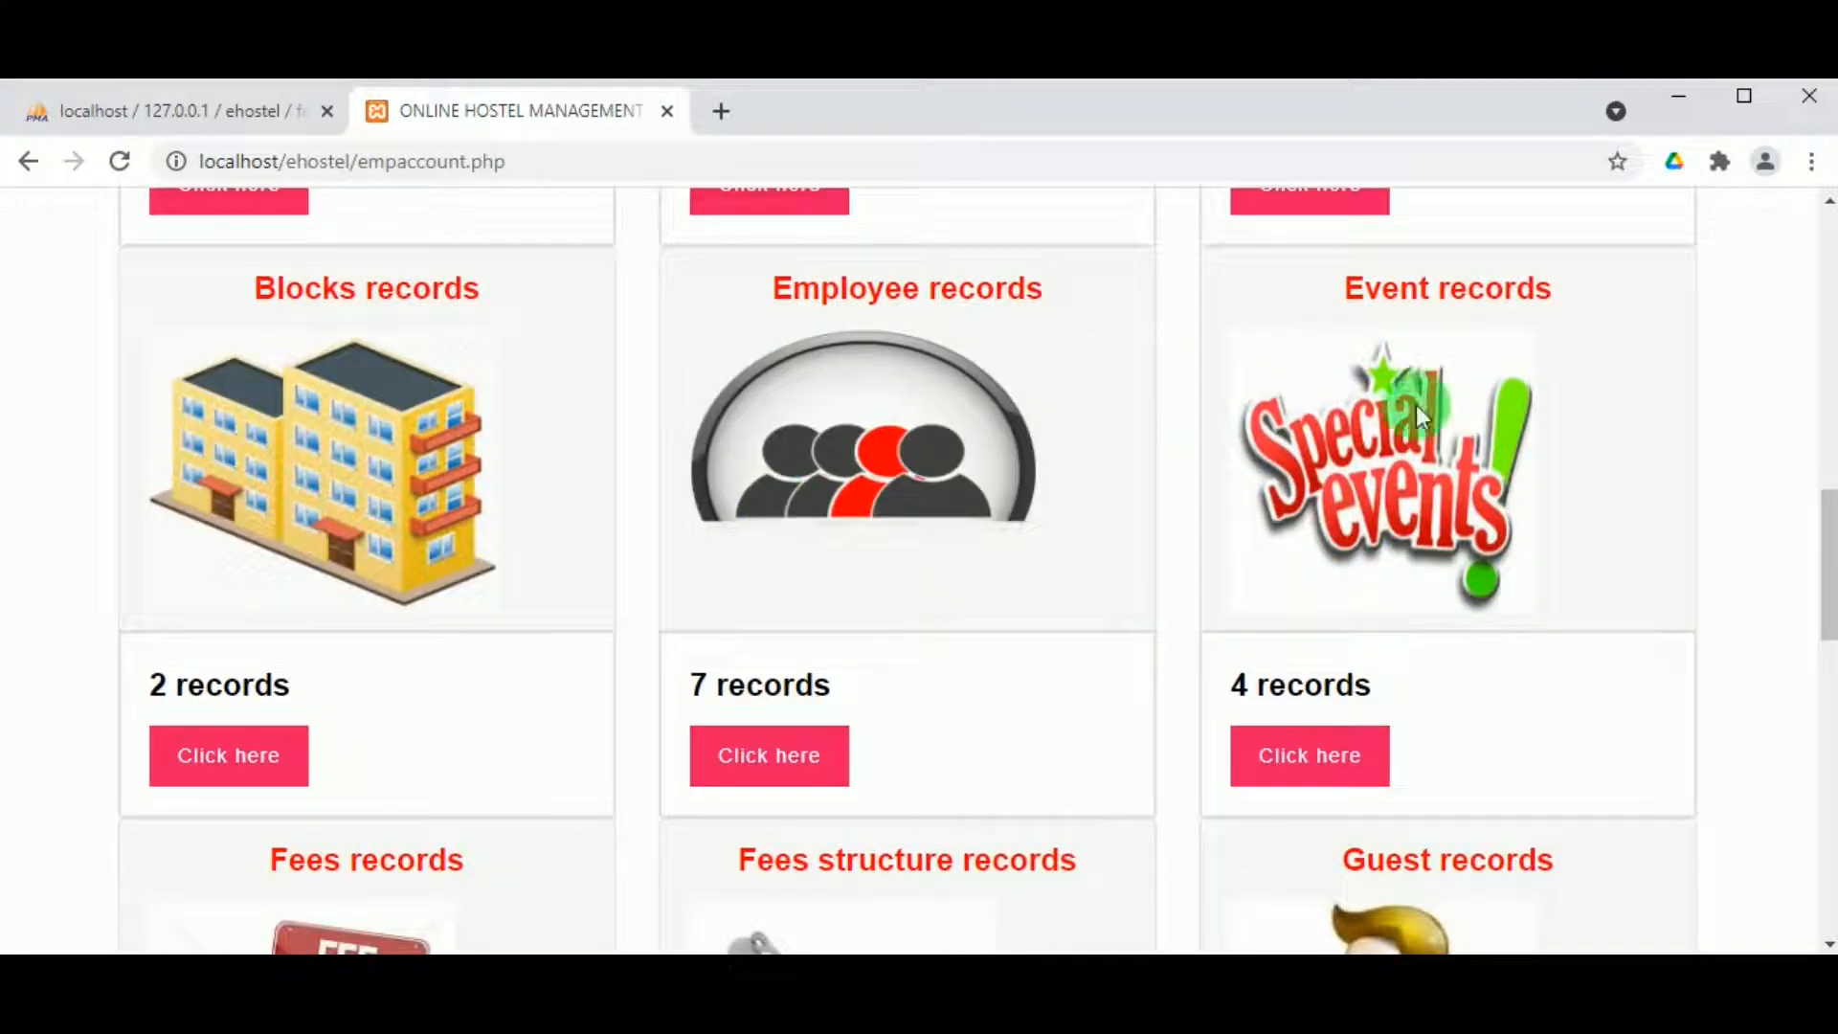
pyautogui.scroll(-3, 1120, 657)
pyautogui.scroll(2, 767, 689)
pyautogui.scroll(-4, 767, 698)
pyautogui.scroll(3, 1148, 732)
pyautogui.scroll(-7, 1149, 732)
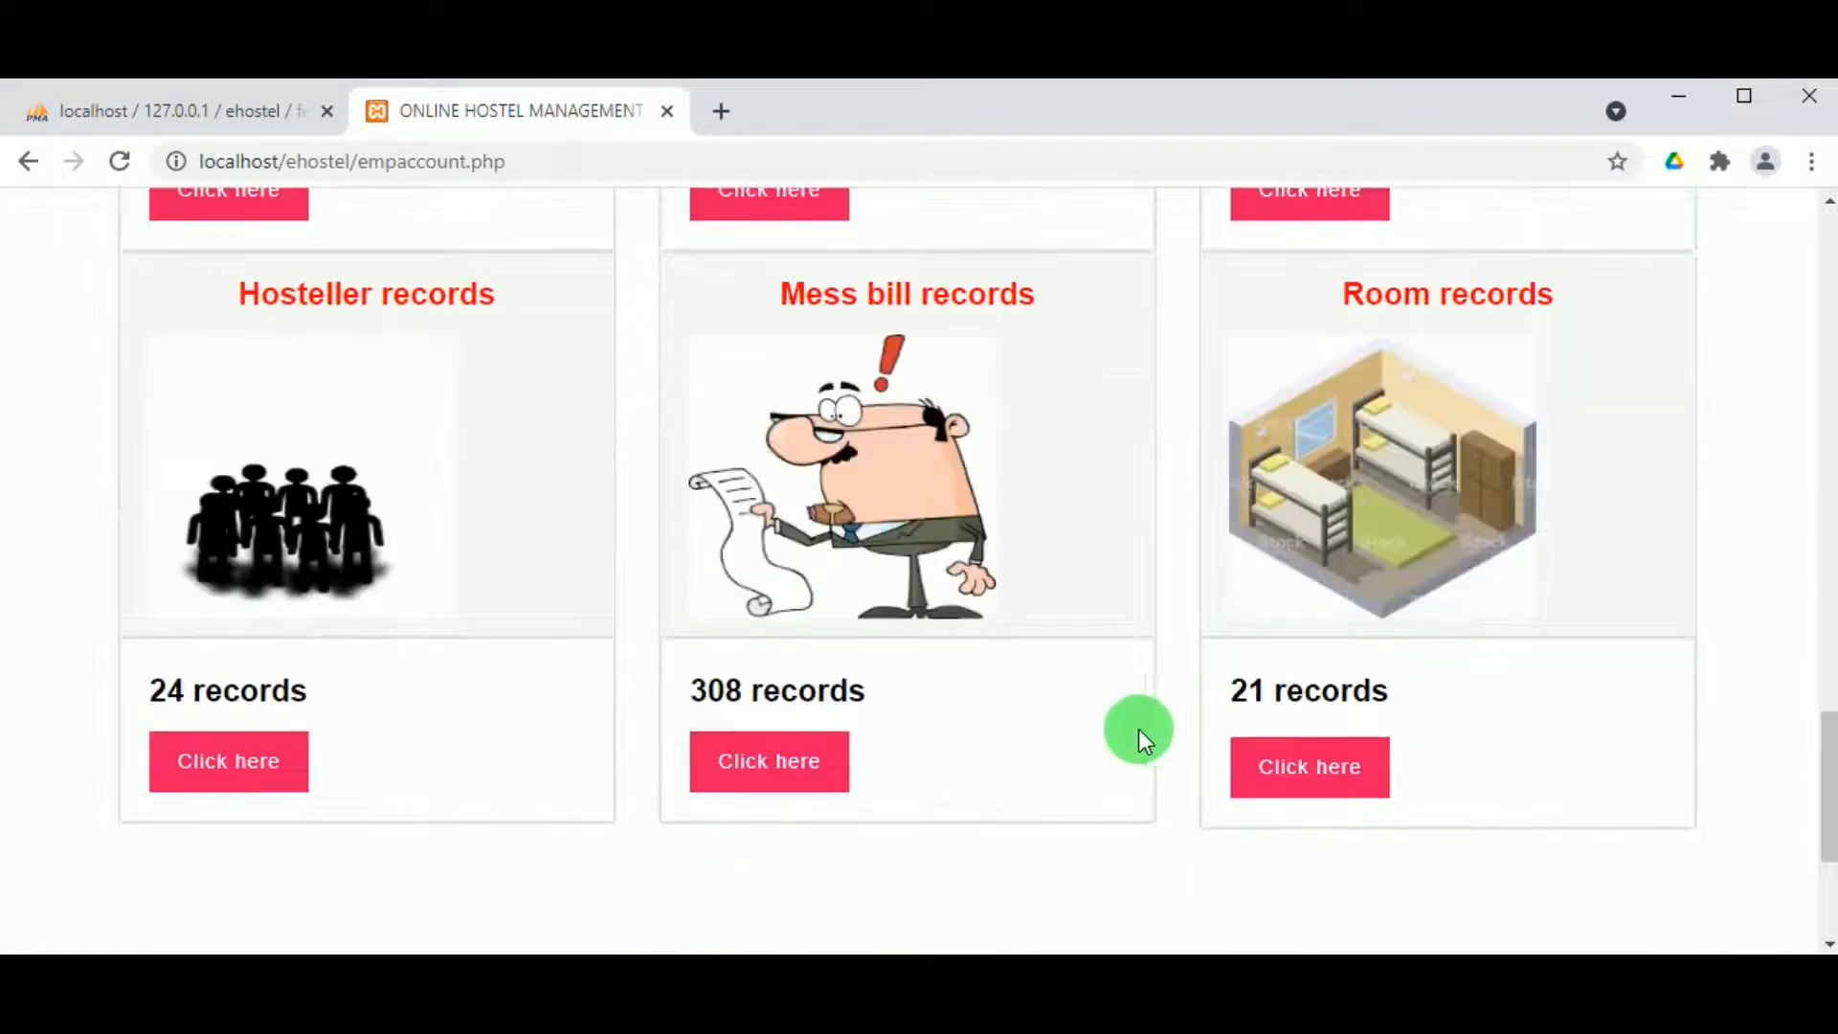
pyautogui.scroll(-1, 1375, 501)
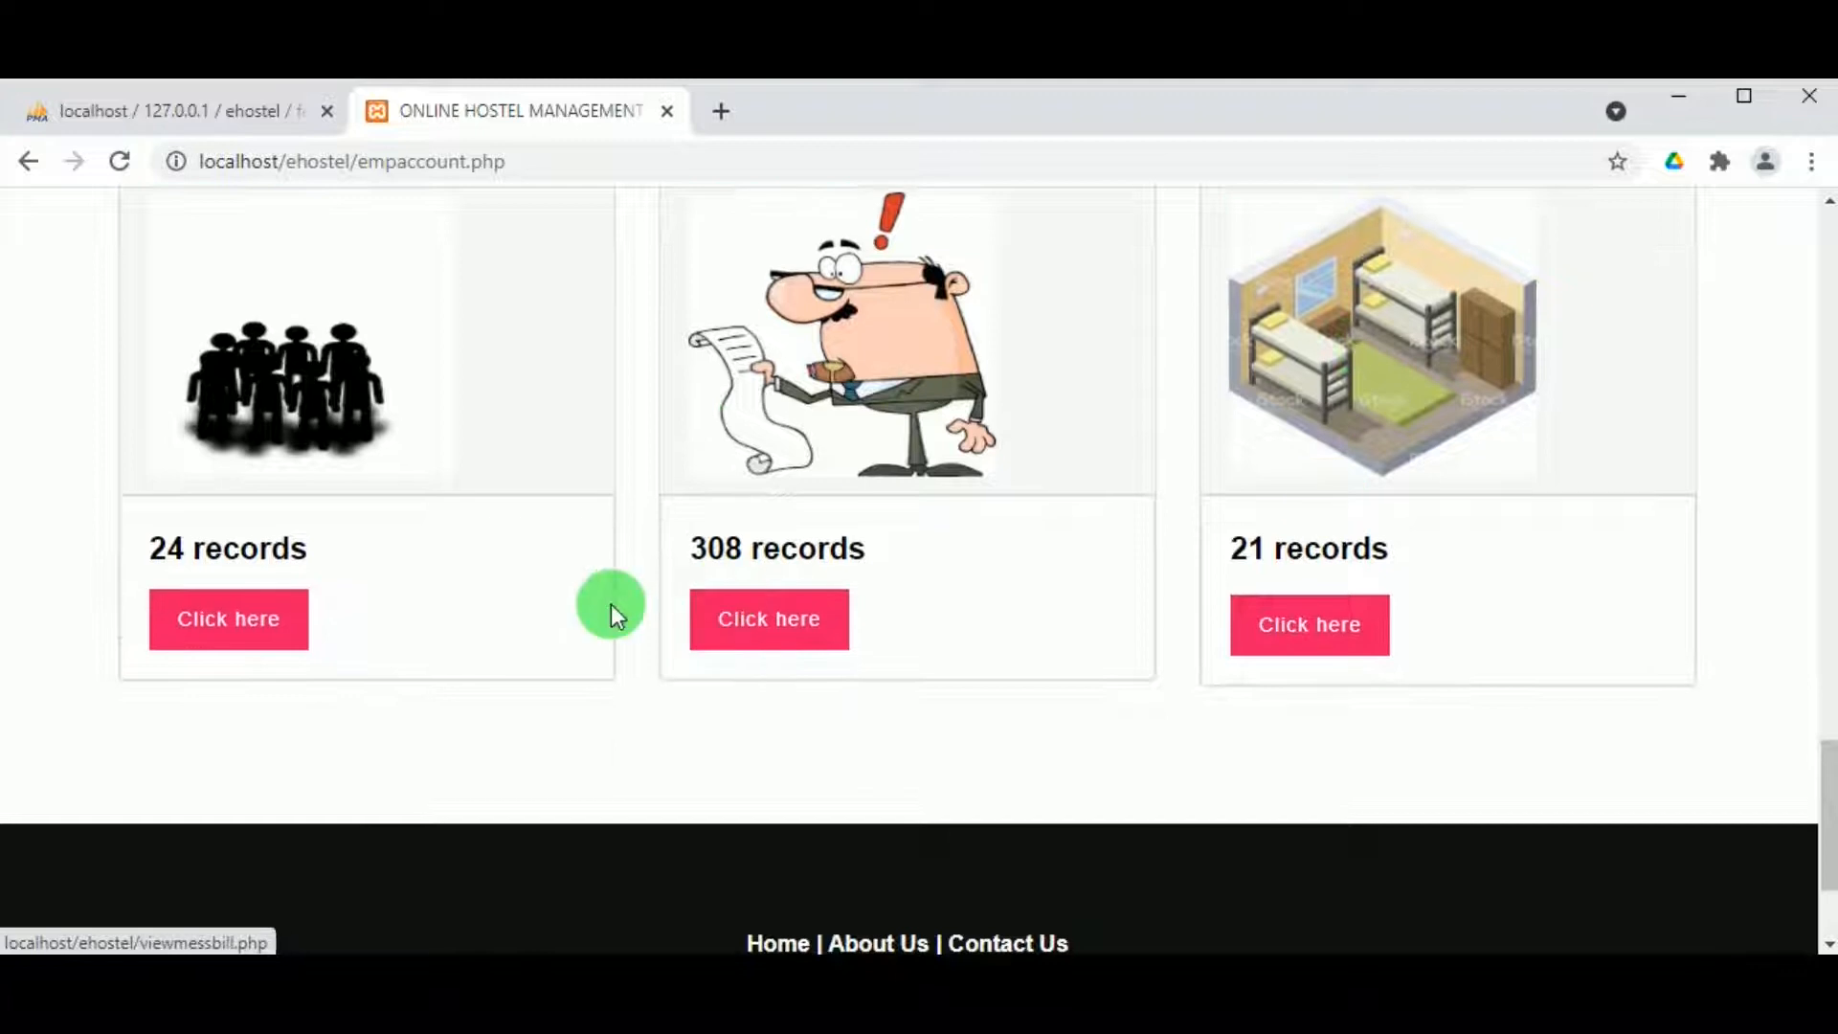
pyautogui.click(208, 622)
# Step: Review the hosteller records, then view the administrator's profile under ACCOUNT > Profile
pyautogui.click(1662, 111)
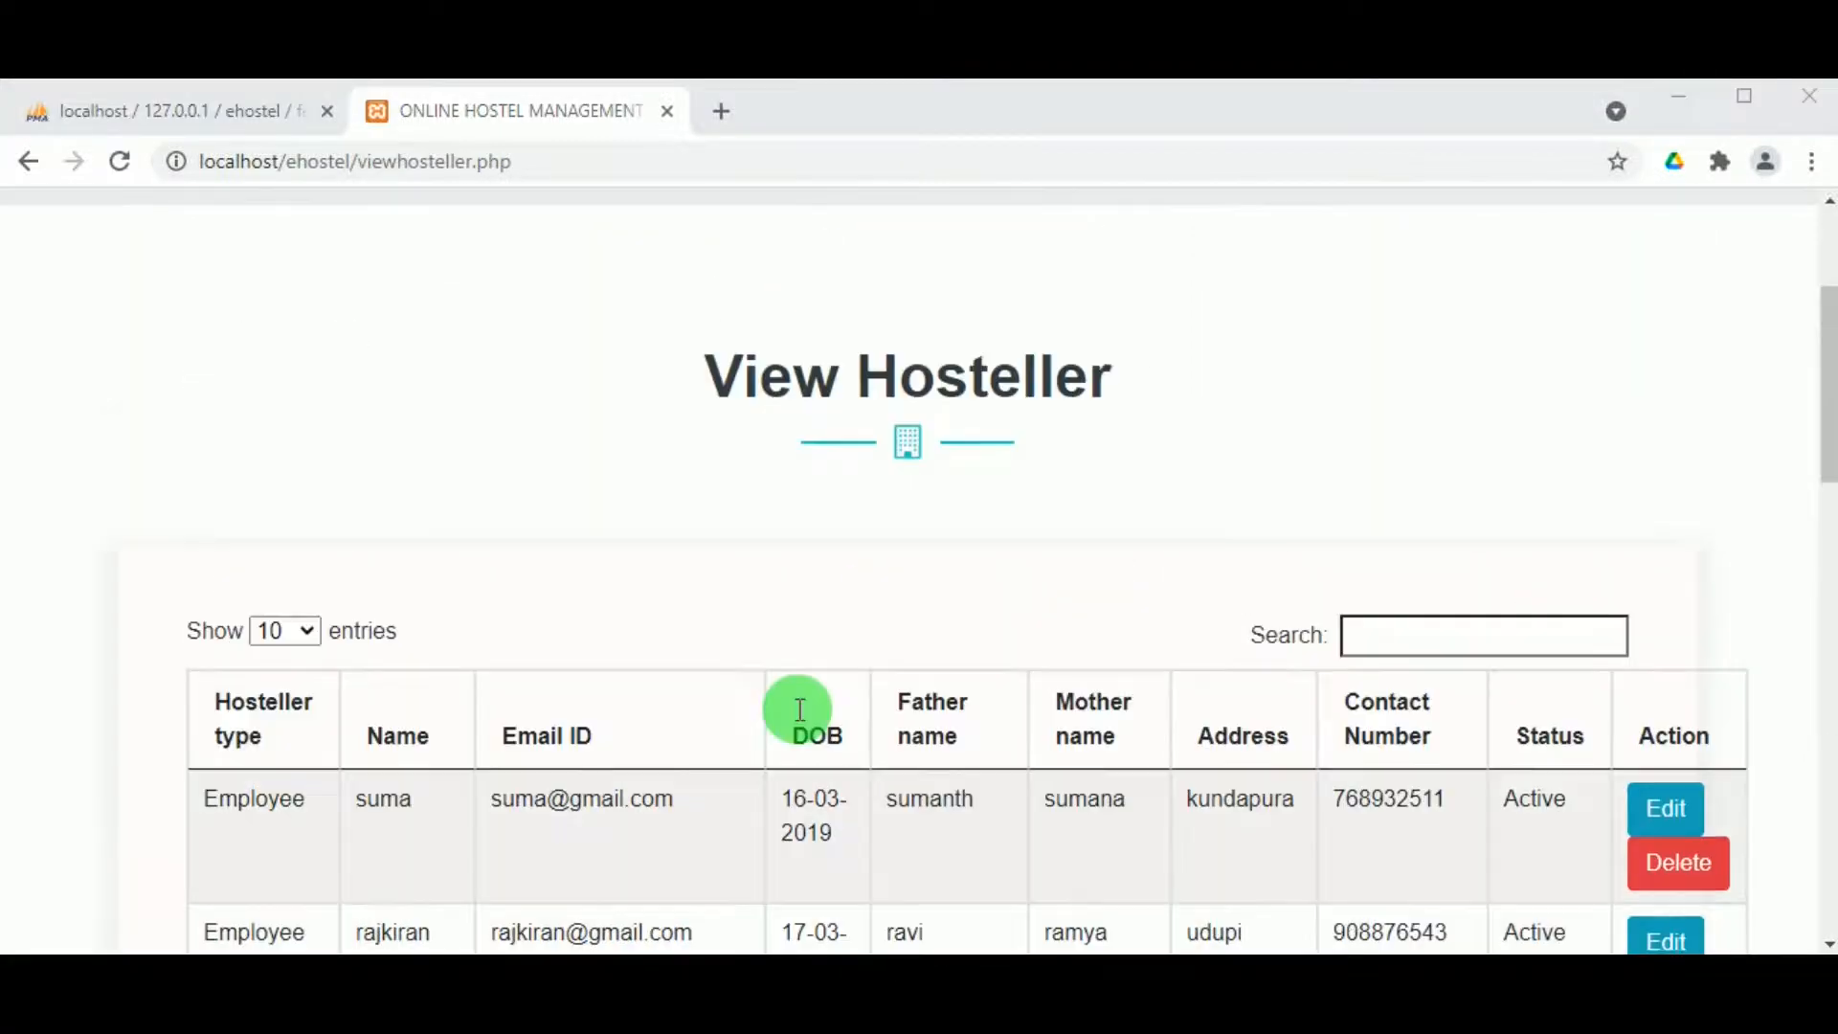
pyautogui.scroll(-10, 800, 708)
pyautogui.scroll(10, 801, 709)
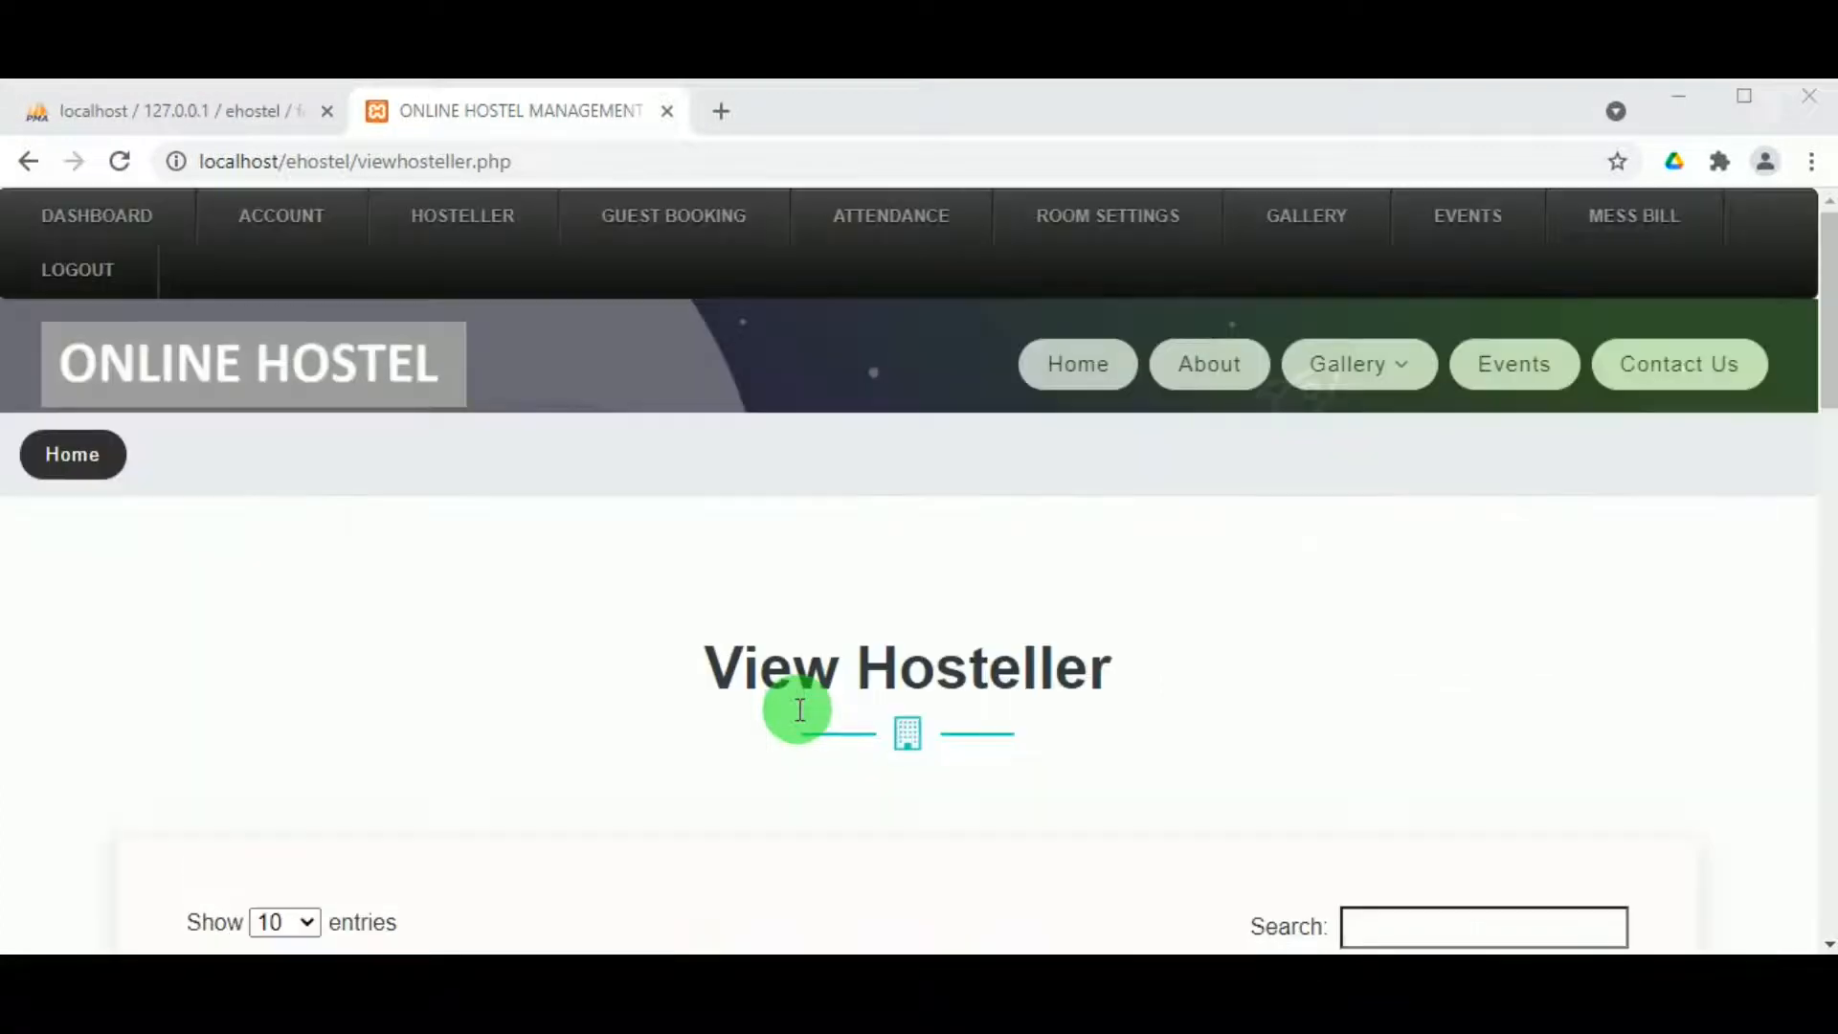
pyautogui.click(300, 234)
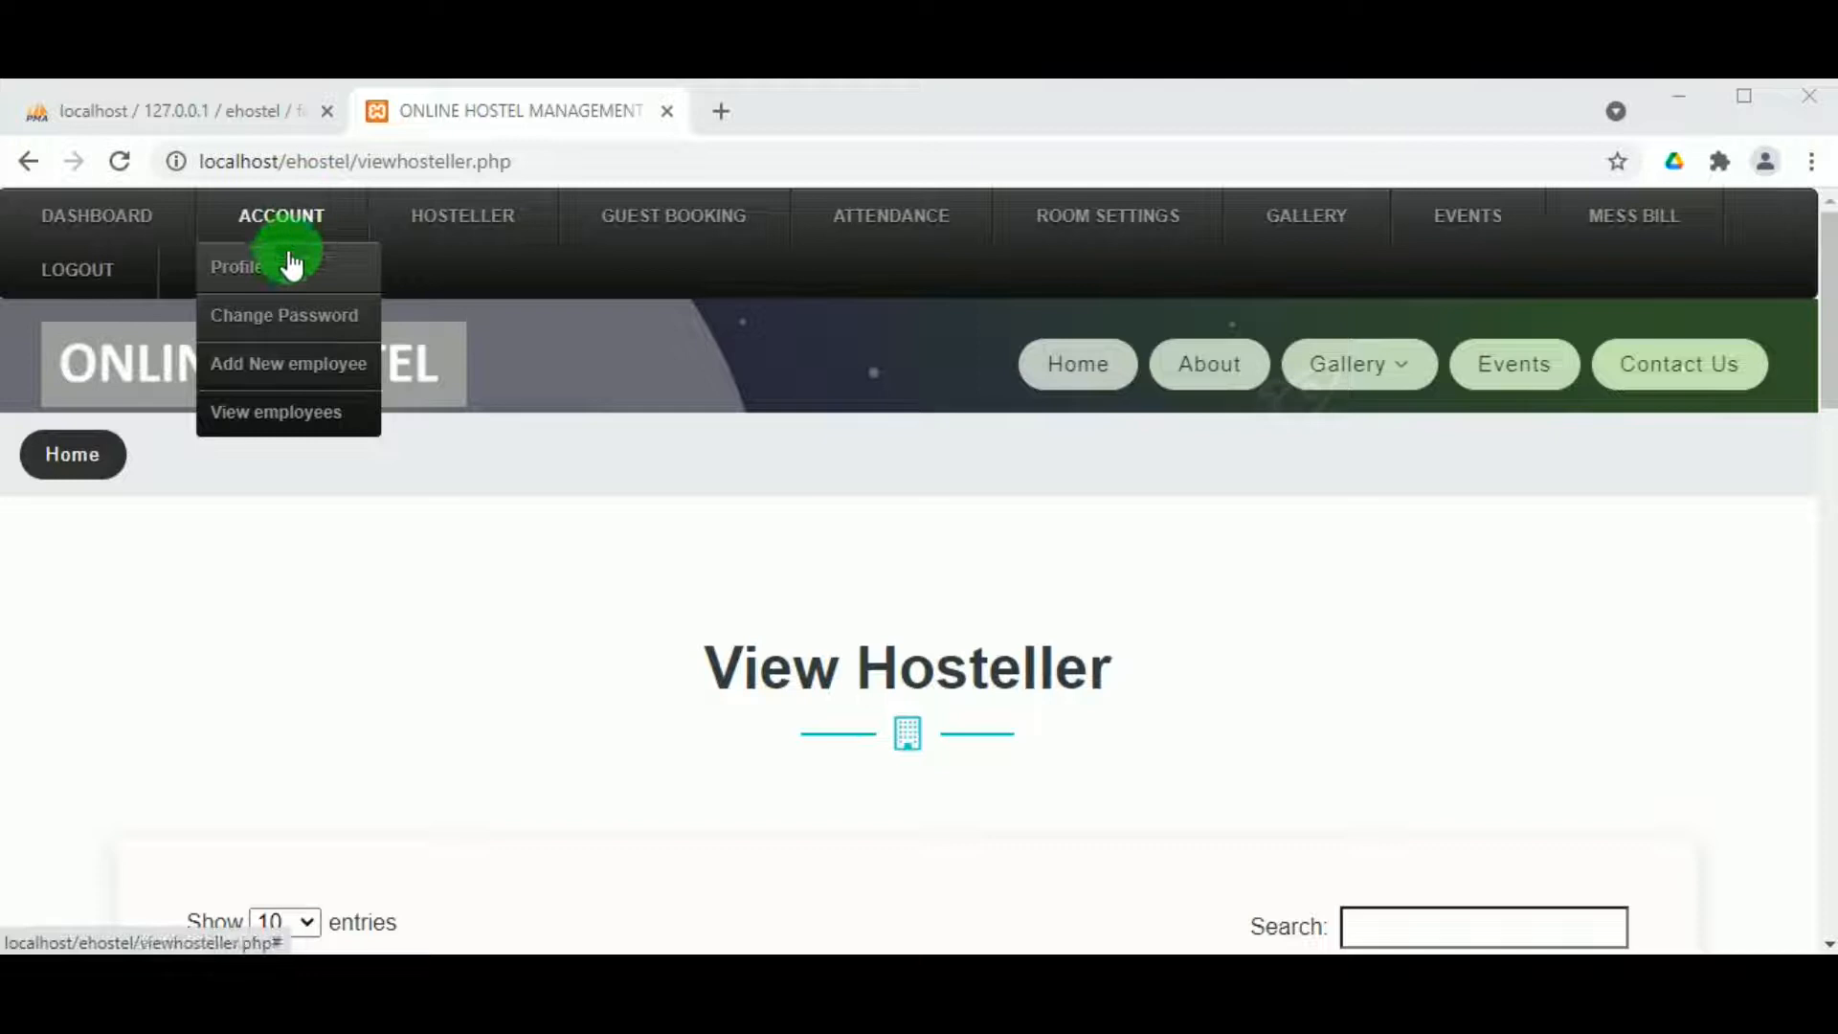
pyautogui.click(273, 271)
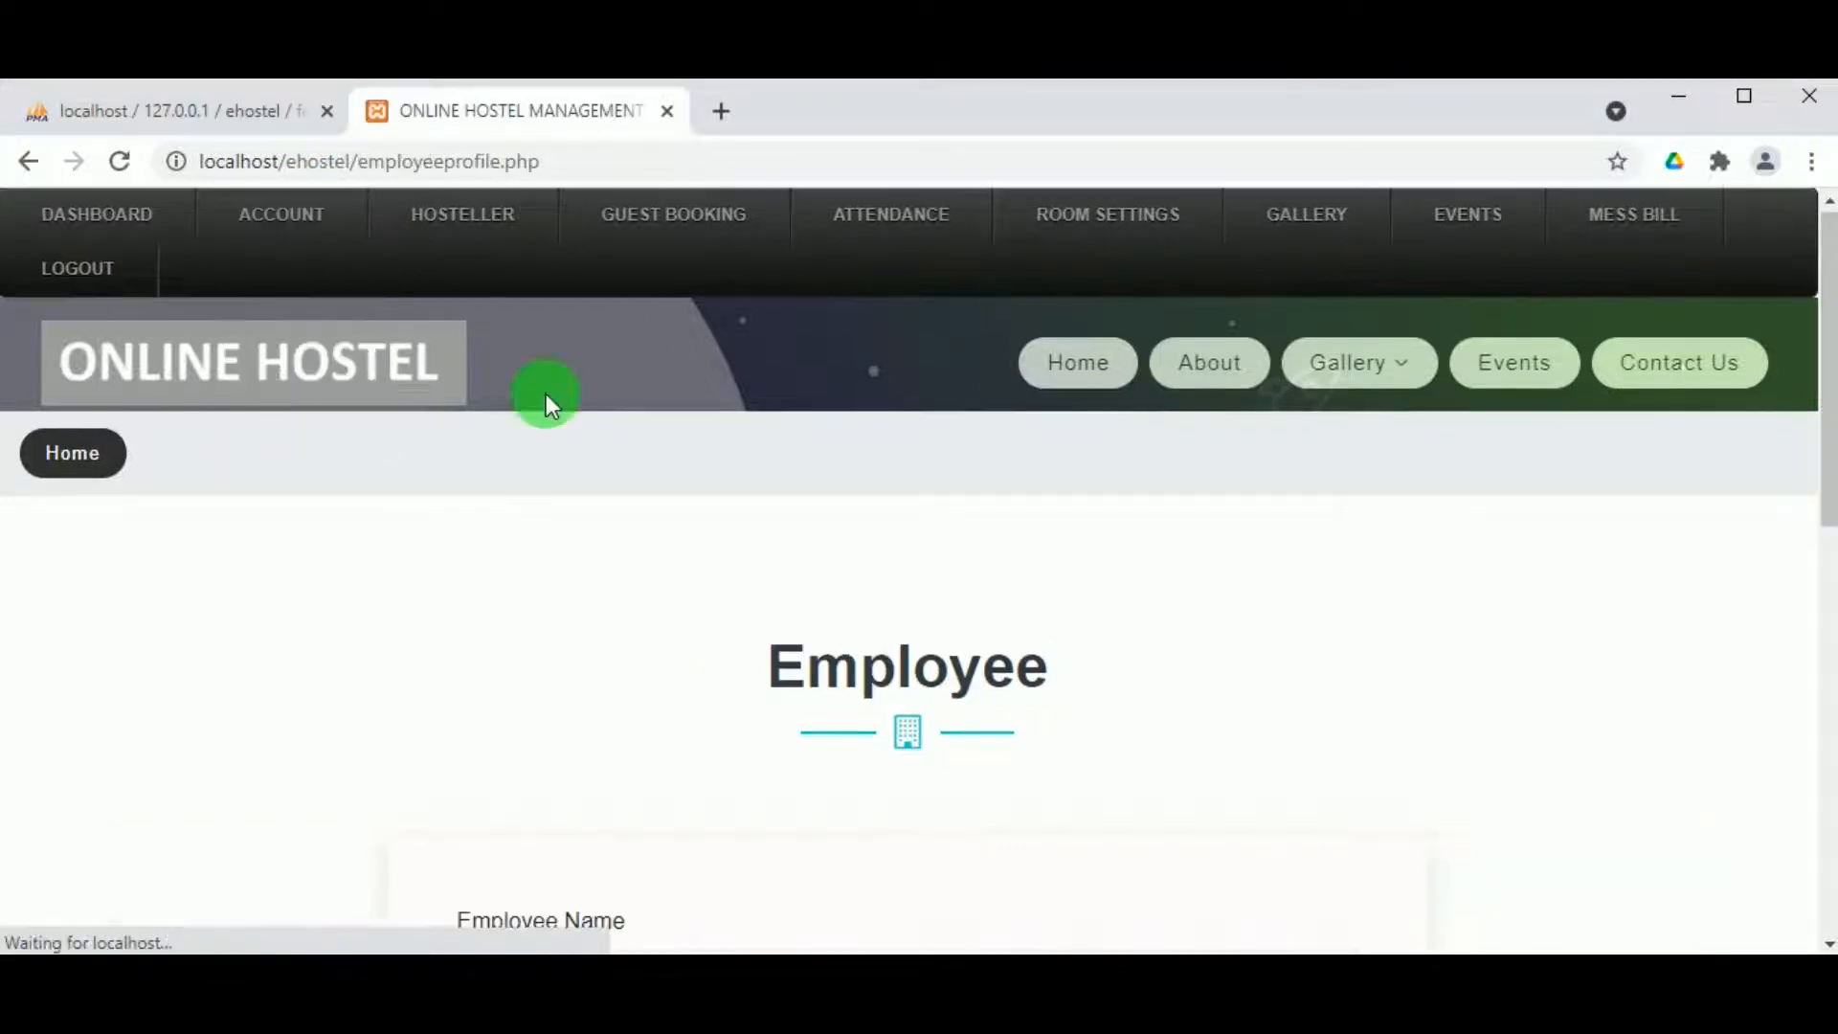
pyautogui.scroll(-4, 704, 651)
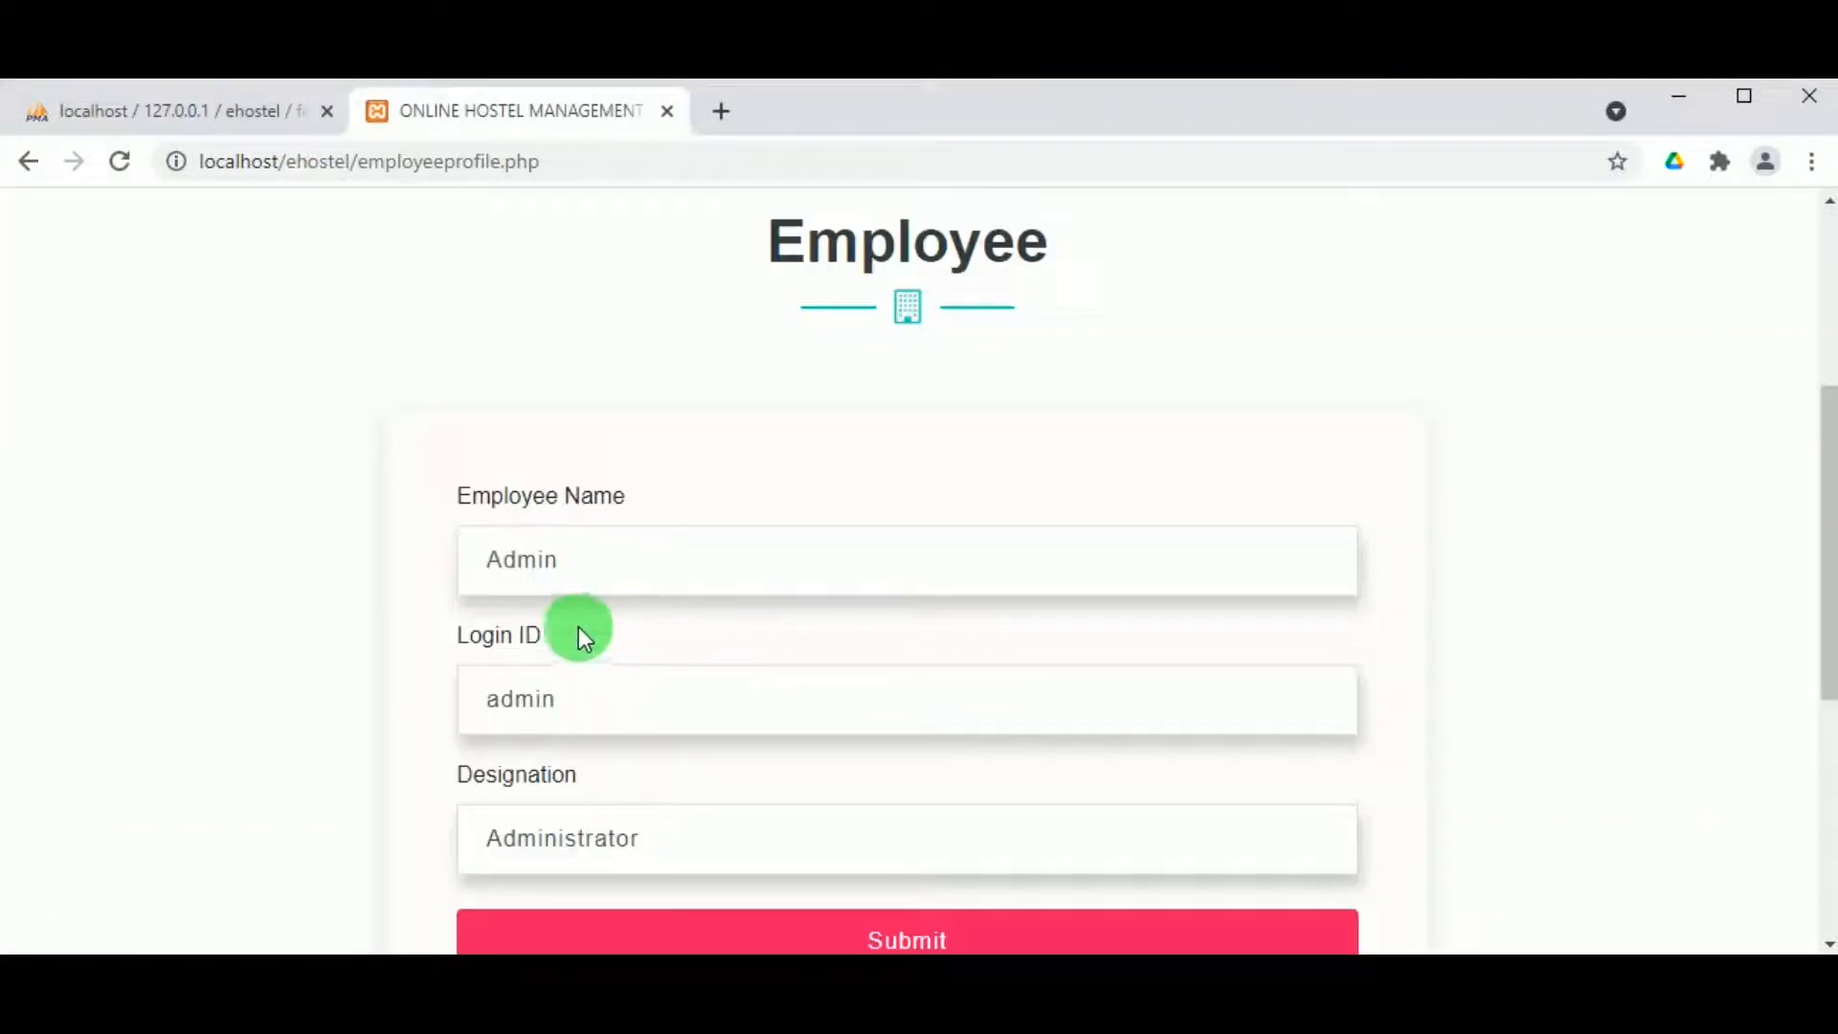
pyautogui.scroll(-1, 434, 586)
pyautogui.scroll(4, 435, 586)
pyautogui.scroll(-3, 249, 297)
pyautogui.scroll(5, 243, 297)
# Step: Bring up the blank ACCOUNT > Add New employee form, ready at Employee Name
pyautogui.moveTo(295, 217)
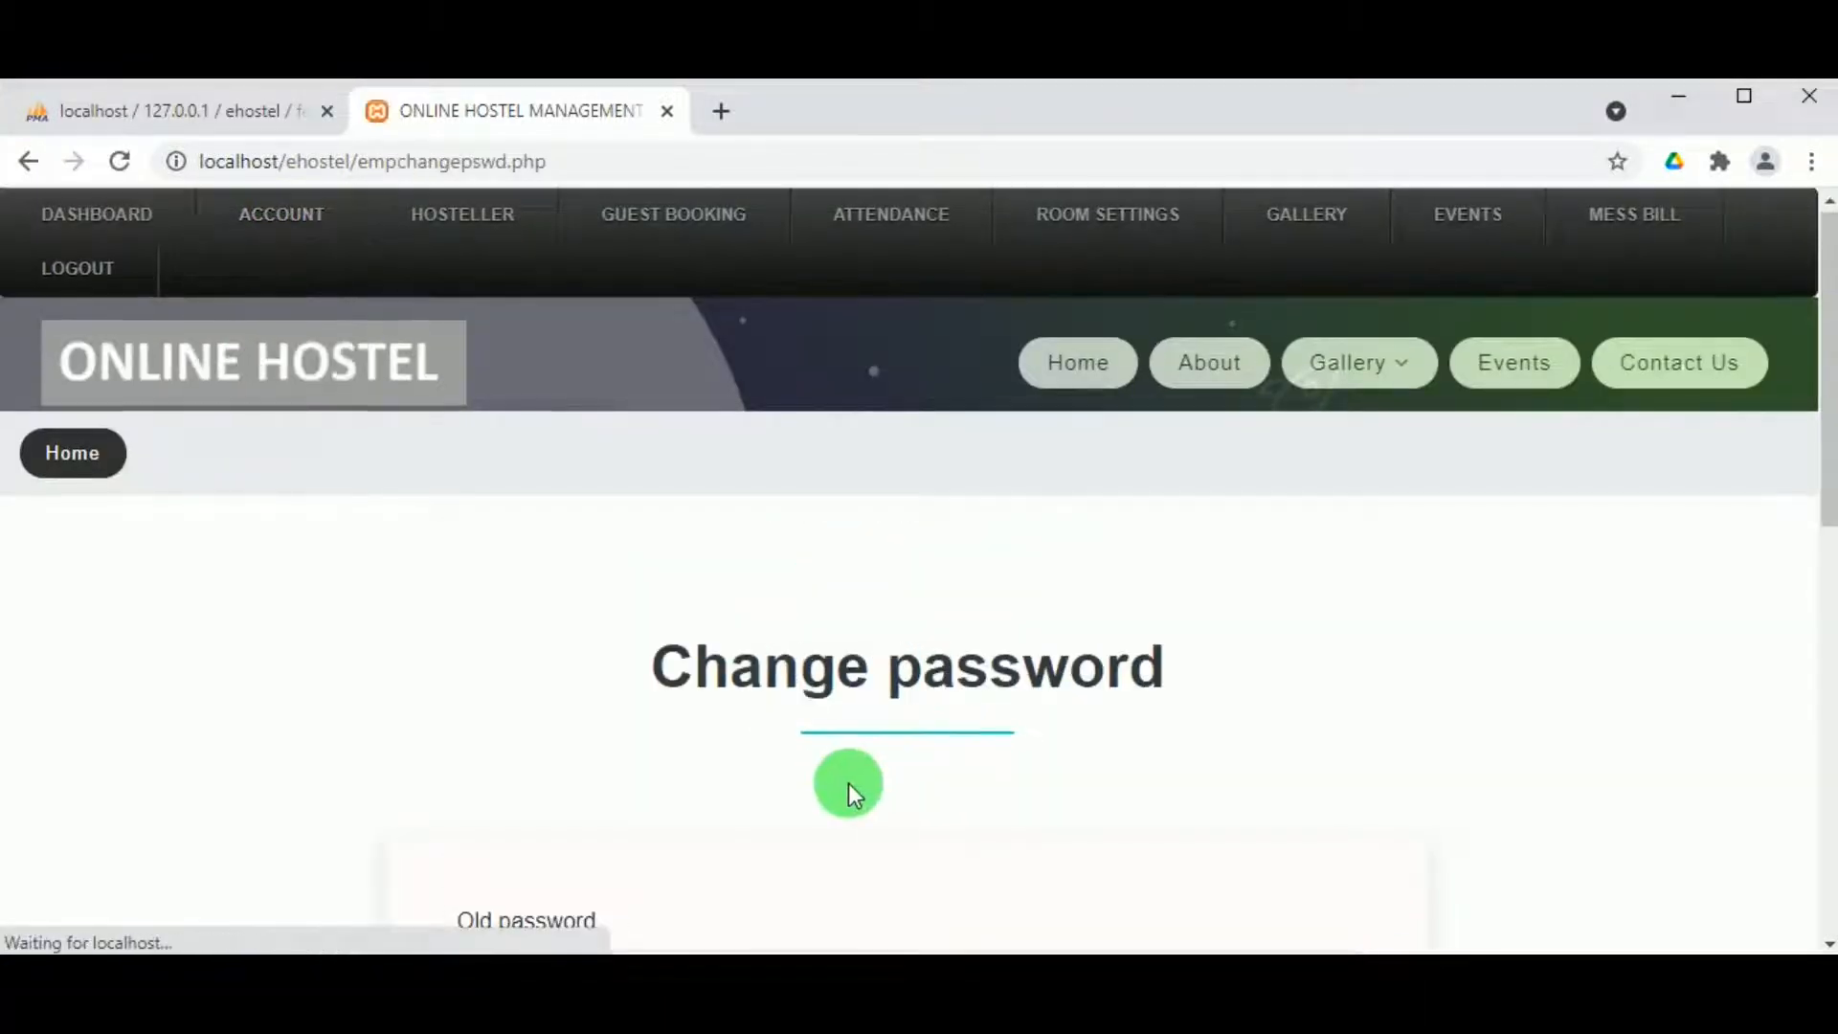
pyautogui.scroll(-3, 864, 756)
pyautogui.scroll(-2, 843, 741)
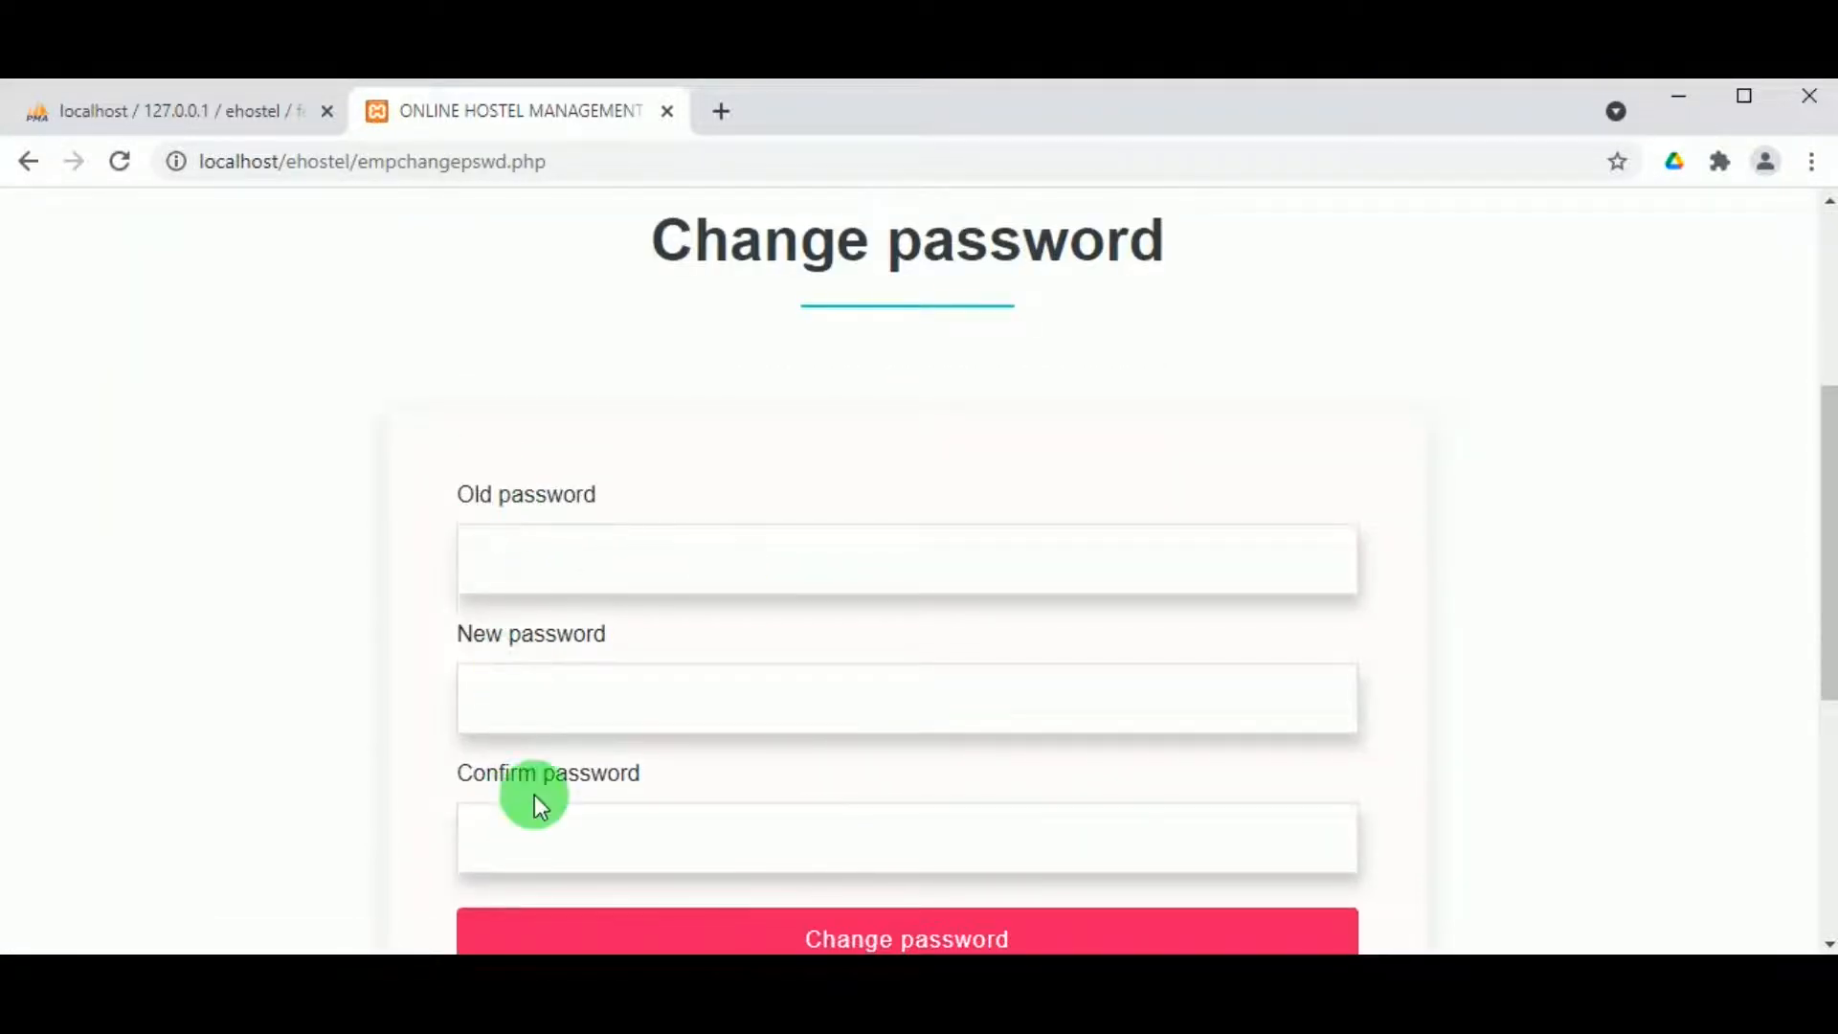
pyautogui.scroll(5, 339, 599)
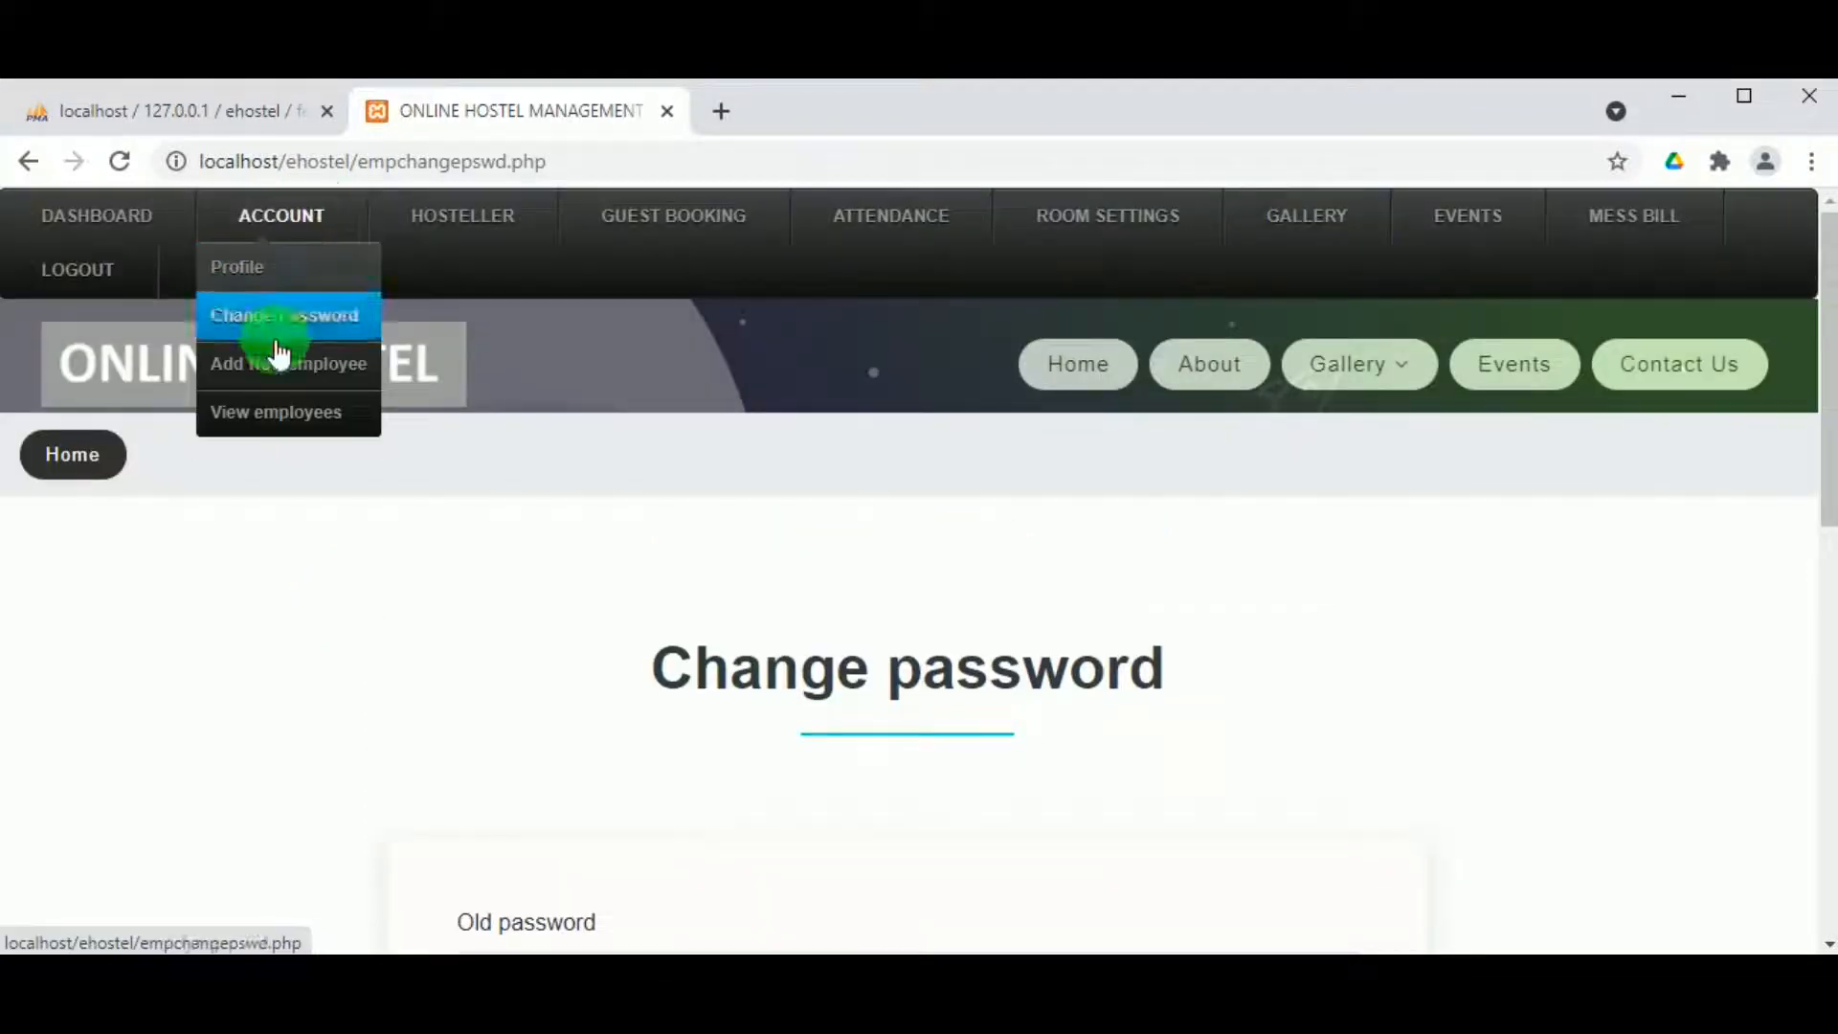
pyautogui.click(305, 373)
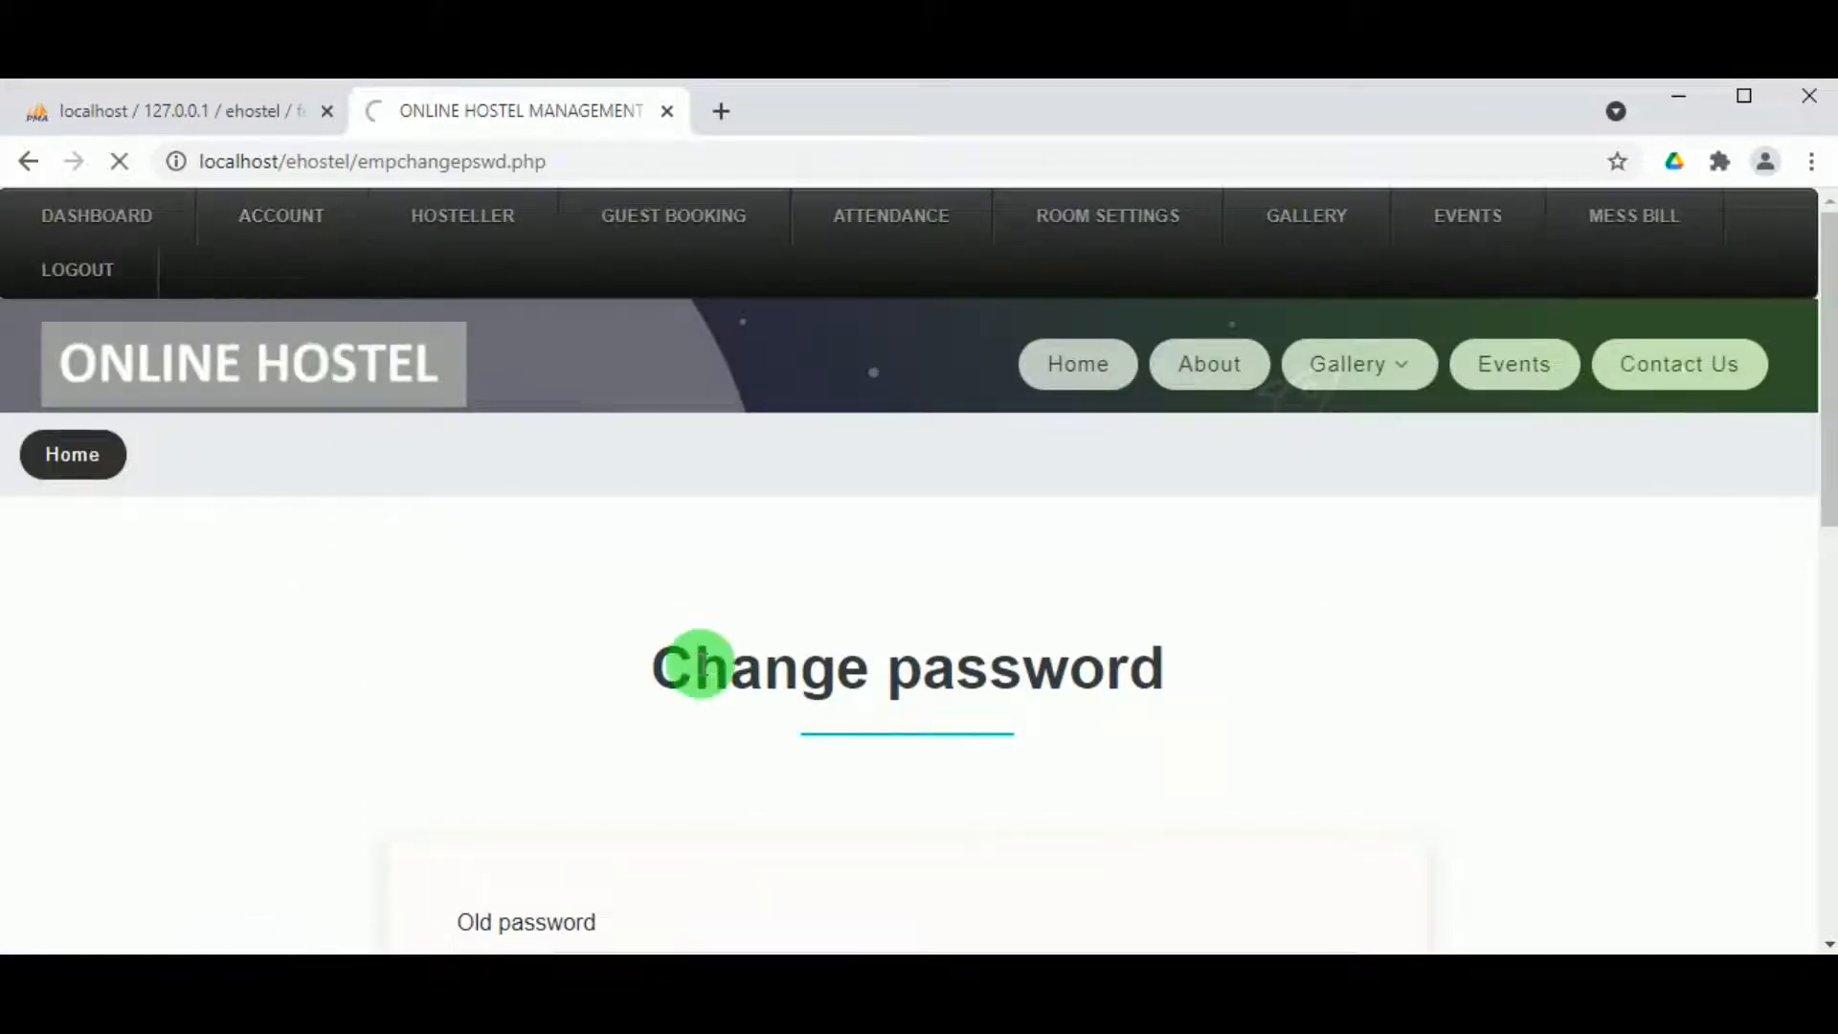
pyautogui.scroll(-5, 763, 589)
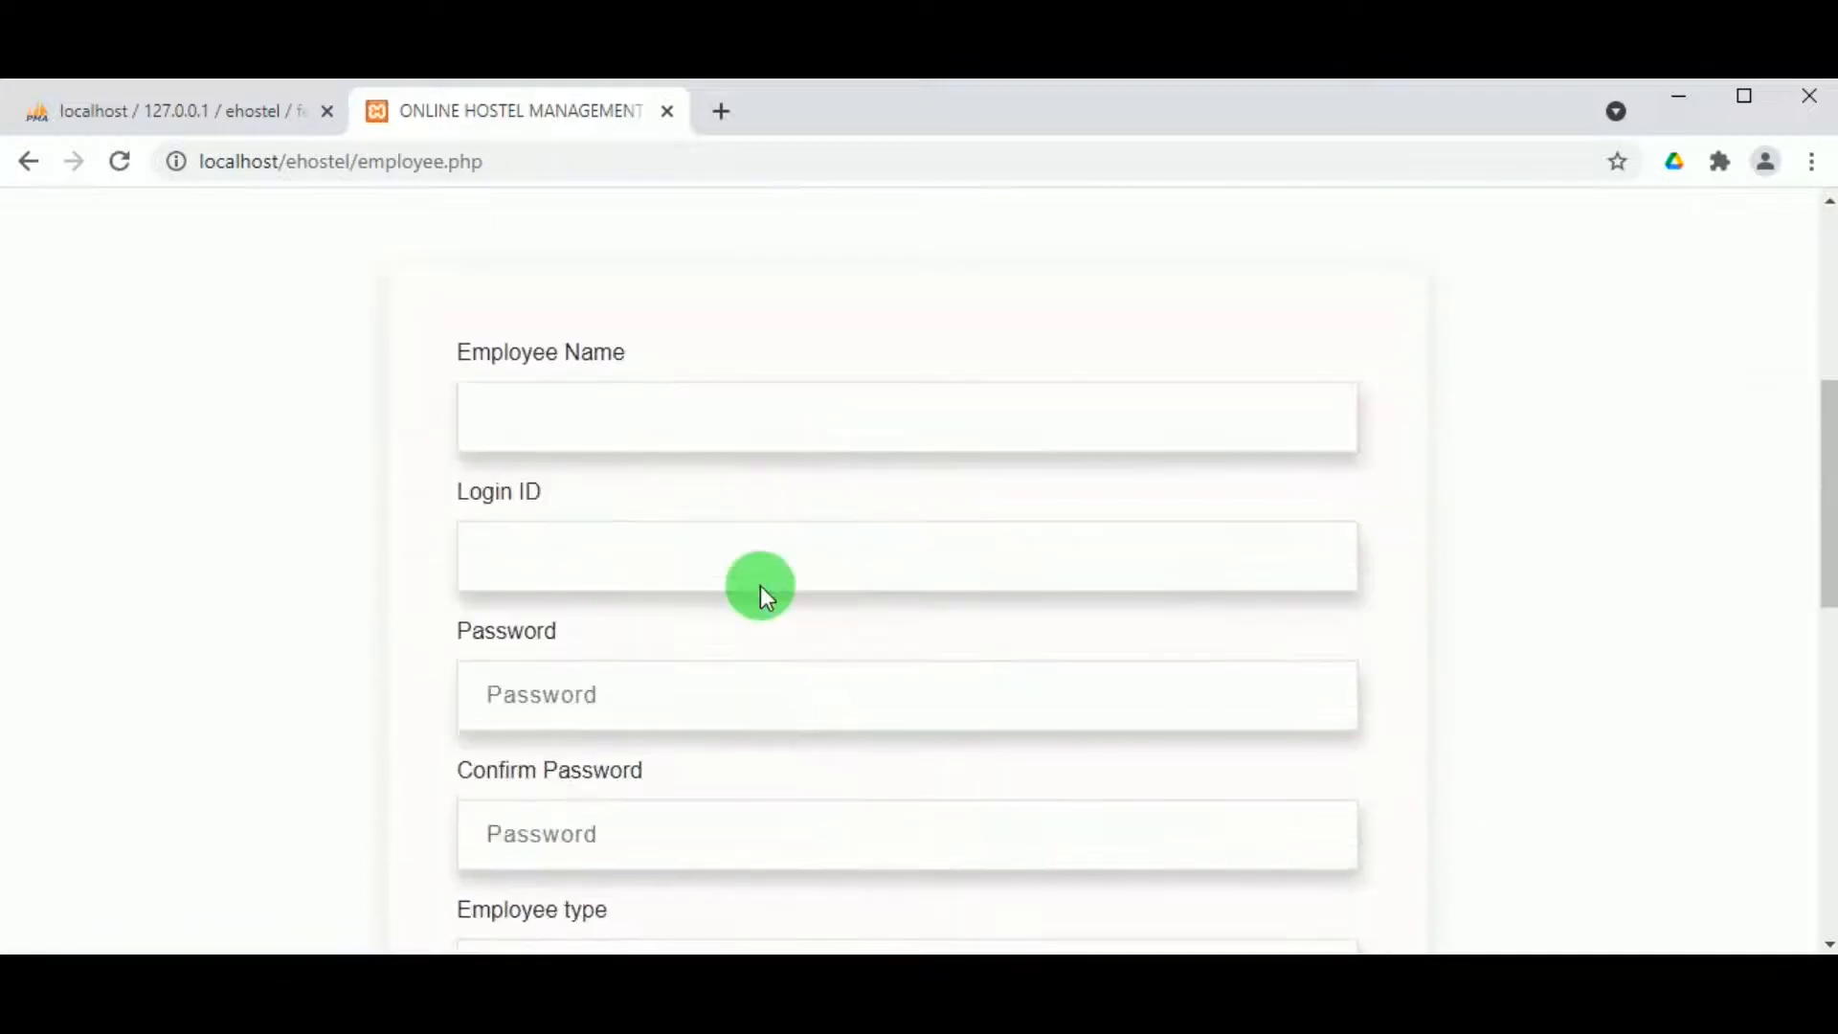
pyautogui.click(630, 432)
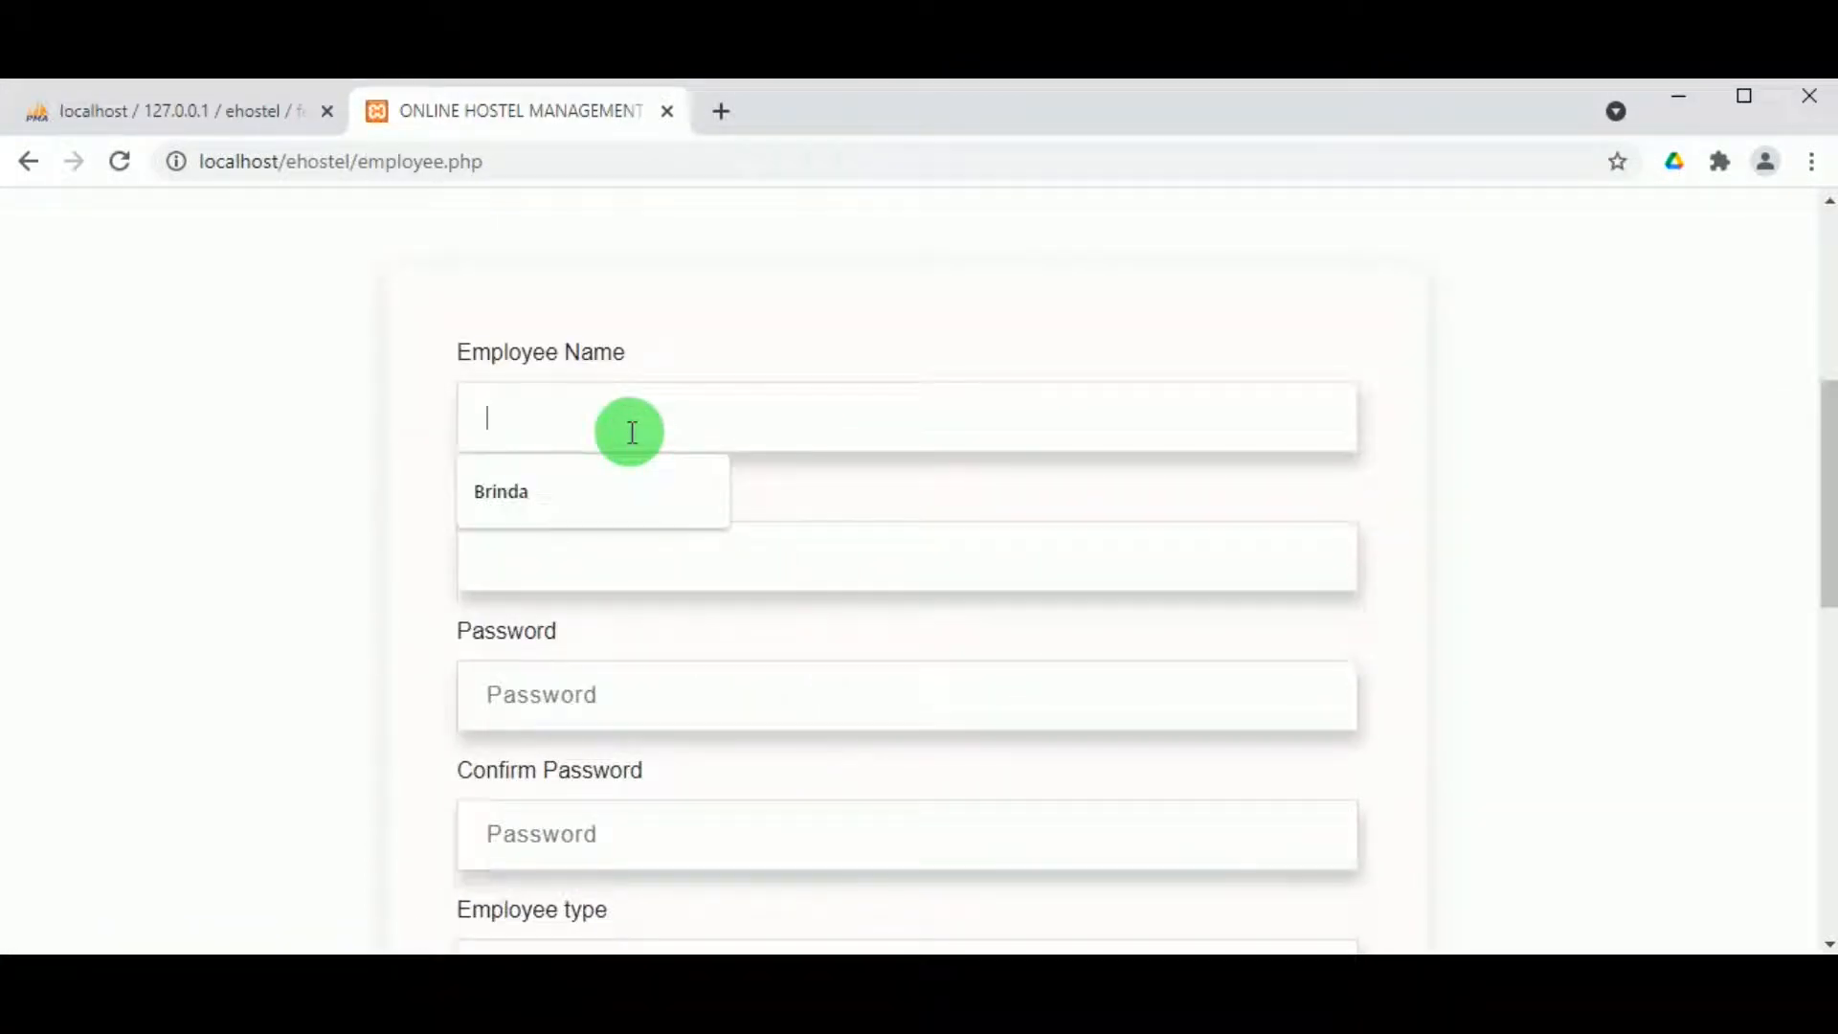
# Step: Enter the new employee's name, login ID, password and pasted password confirmation
pyautogui.write('Mithali')
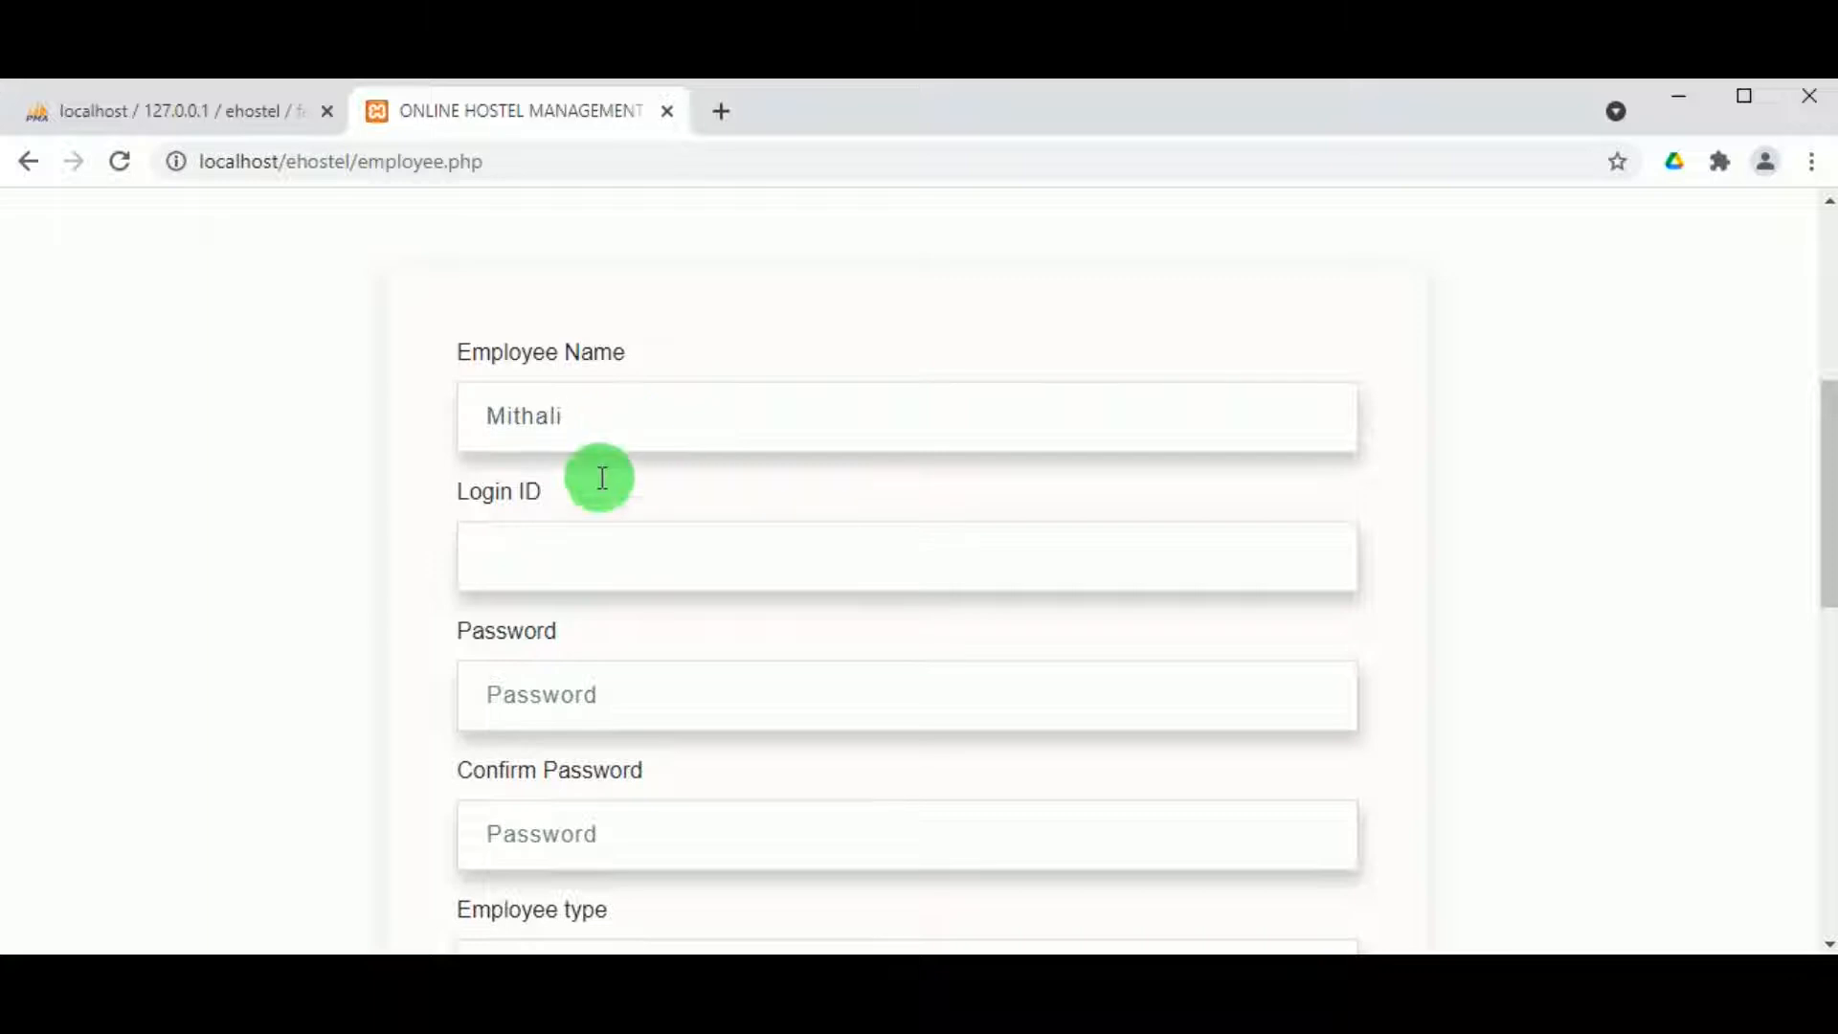
pyautogui.click(572, 567)
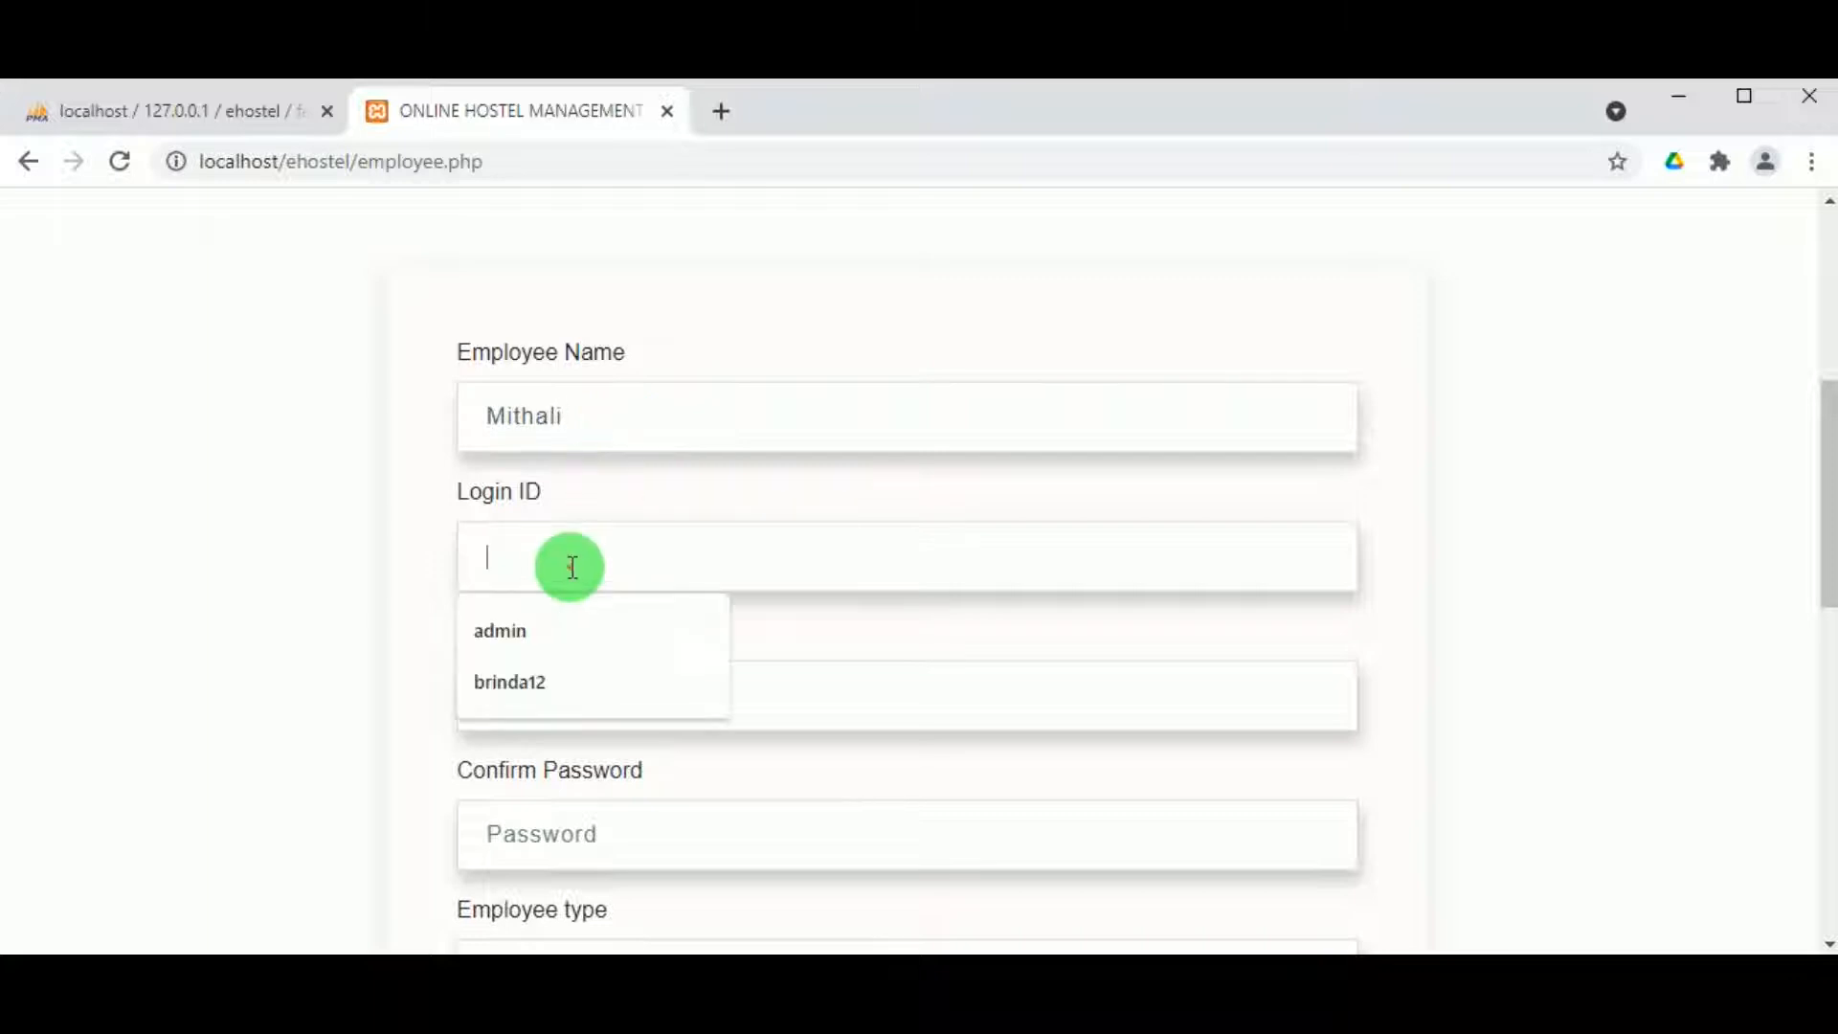
pyautogui.write('mithali24')
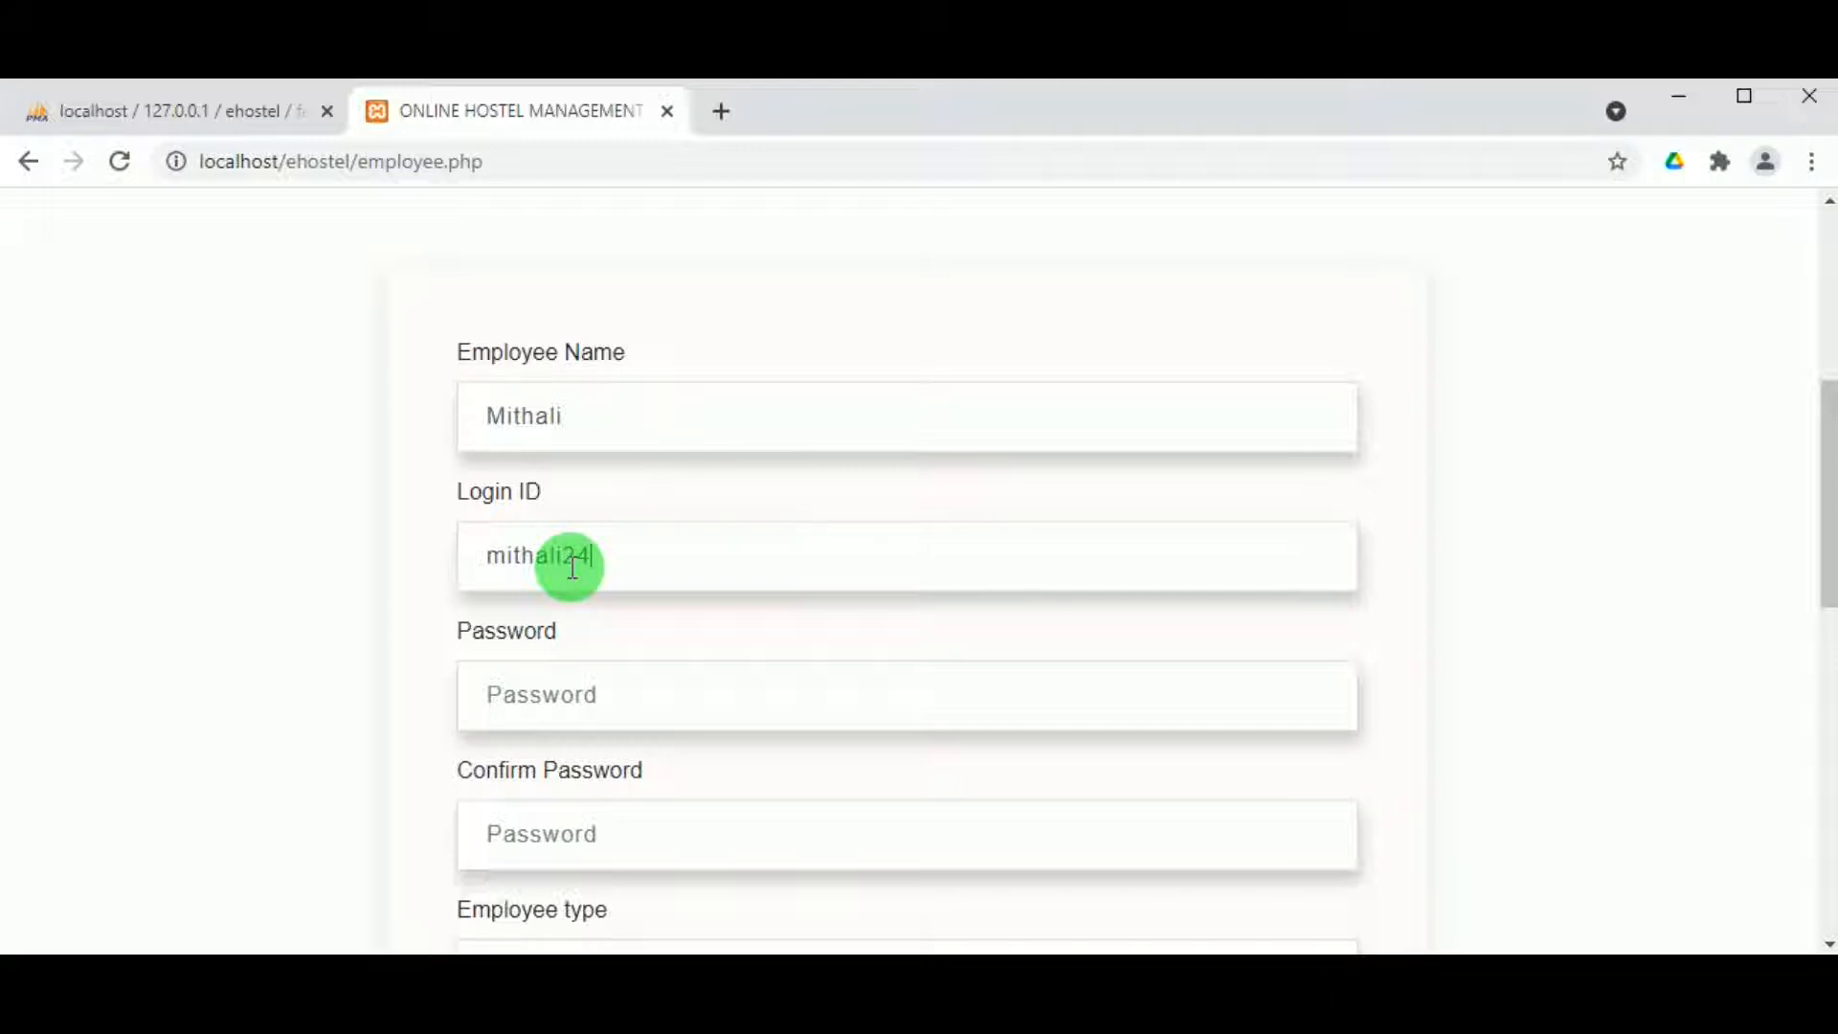
pyautogui.doubleClick(587, 559)
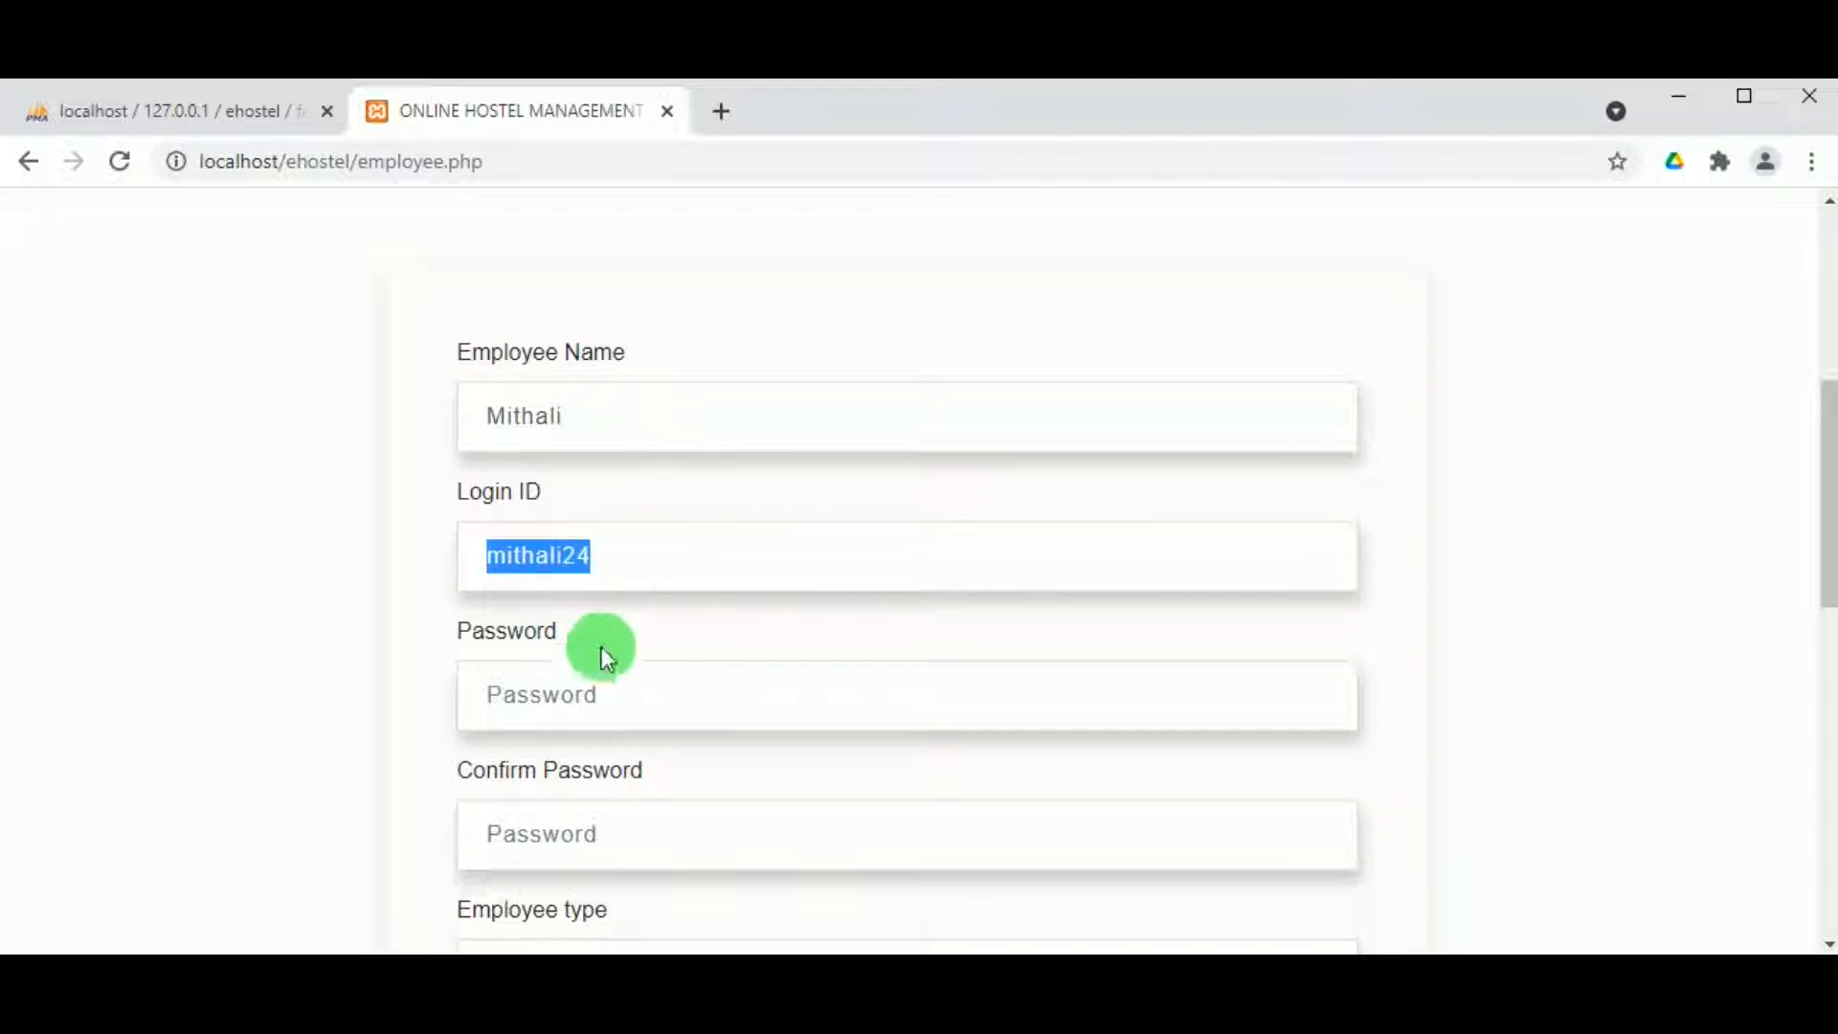
pyautogui.click(614, 696)
pyautogui.scroll(2, 555, 798)
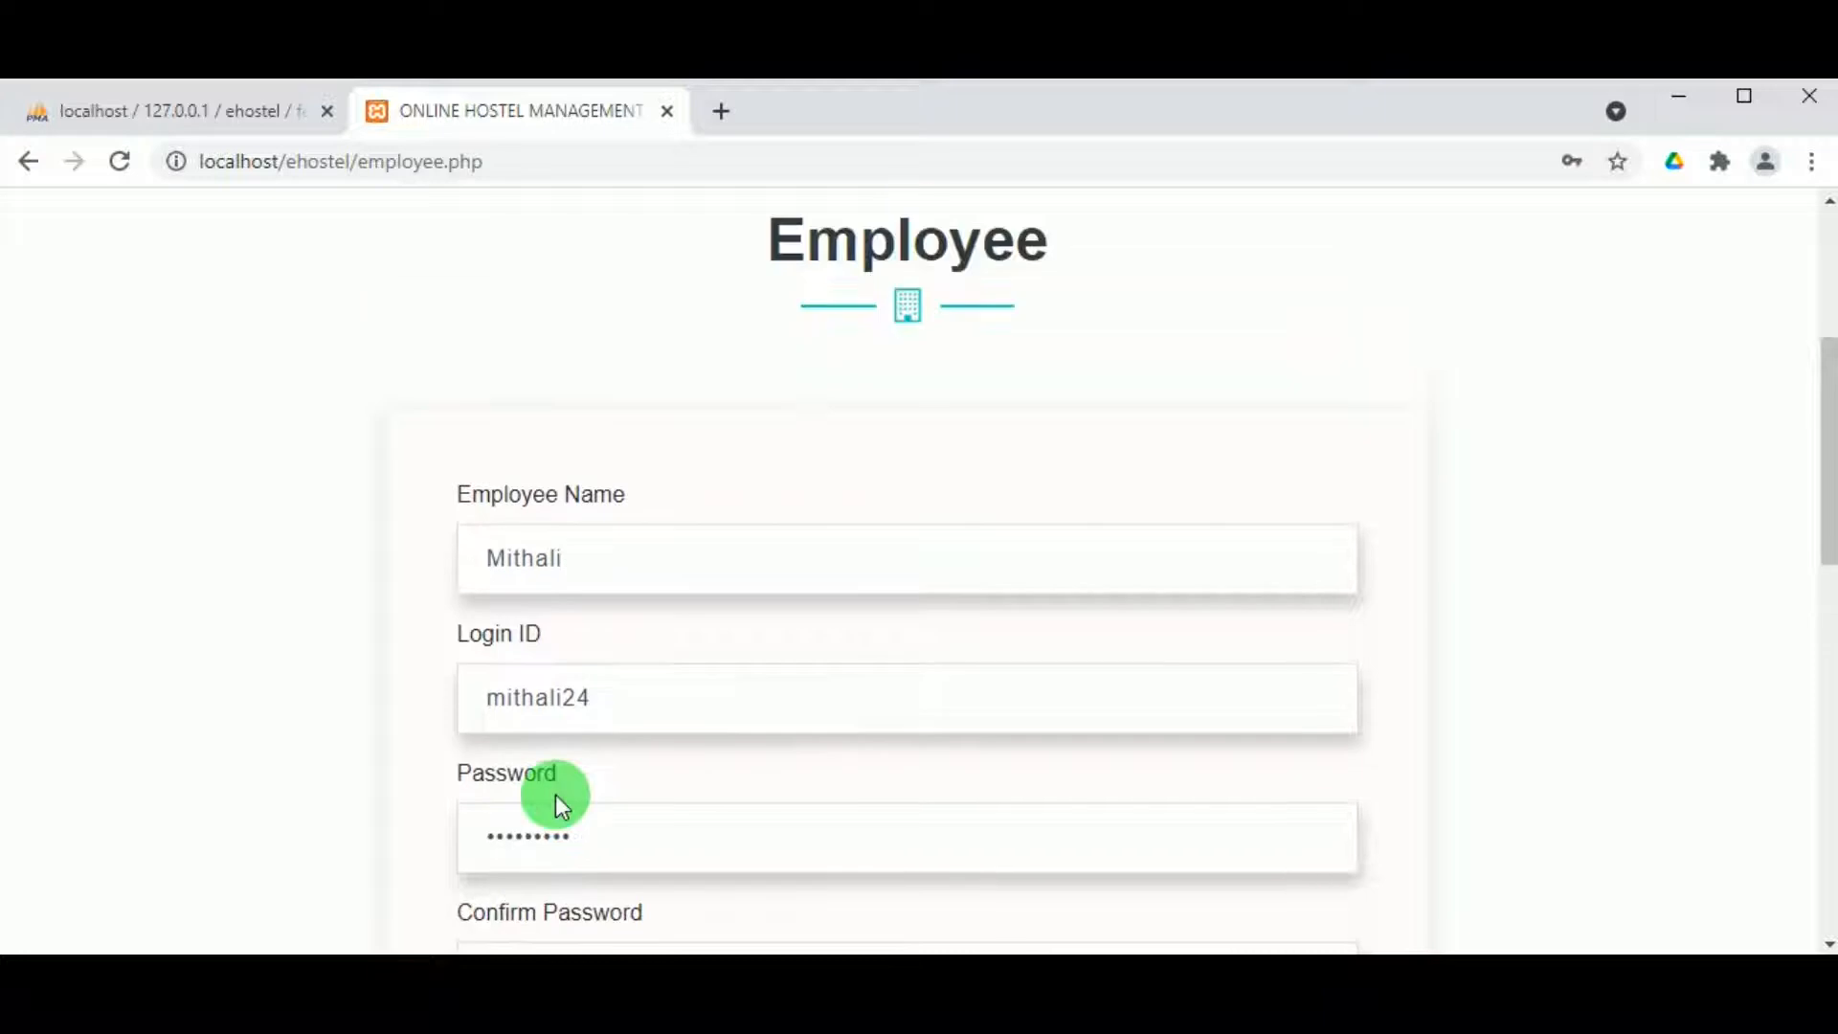
pyautogui.scroll(-3, 554, 806)
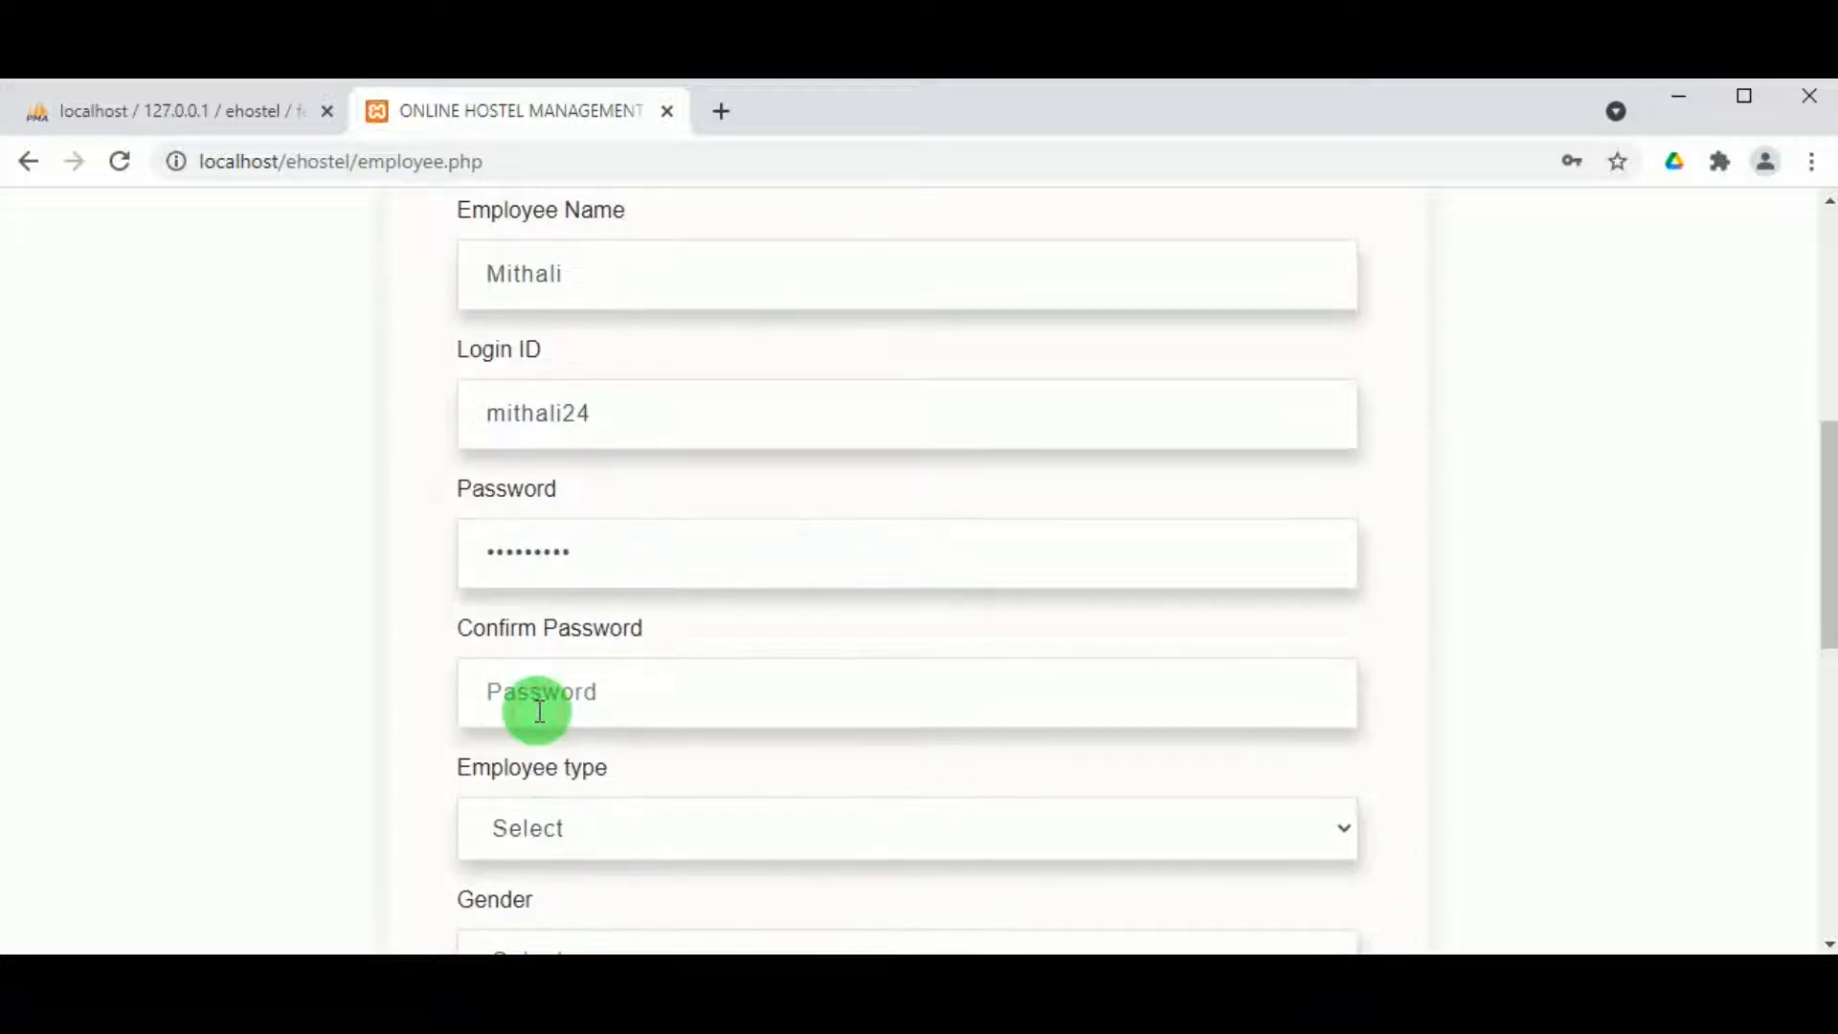
pyautogui.click(539, 710)
pyautogui.hotkey('ctrl', 'v')
pyautogui.scroll(-2, 533, 726)
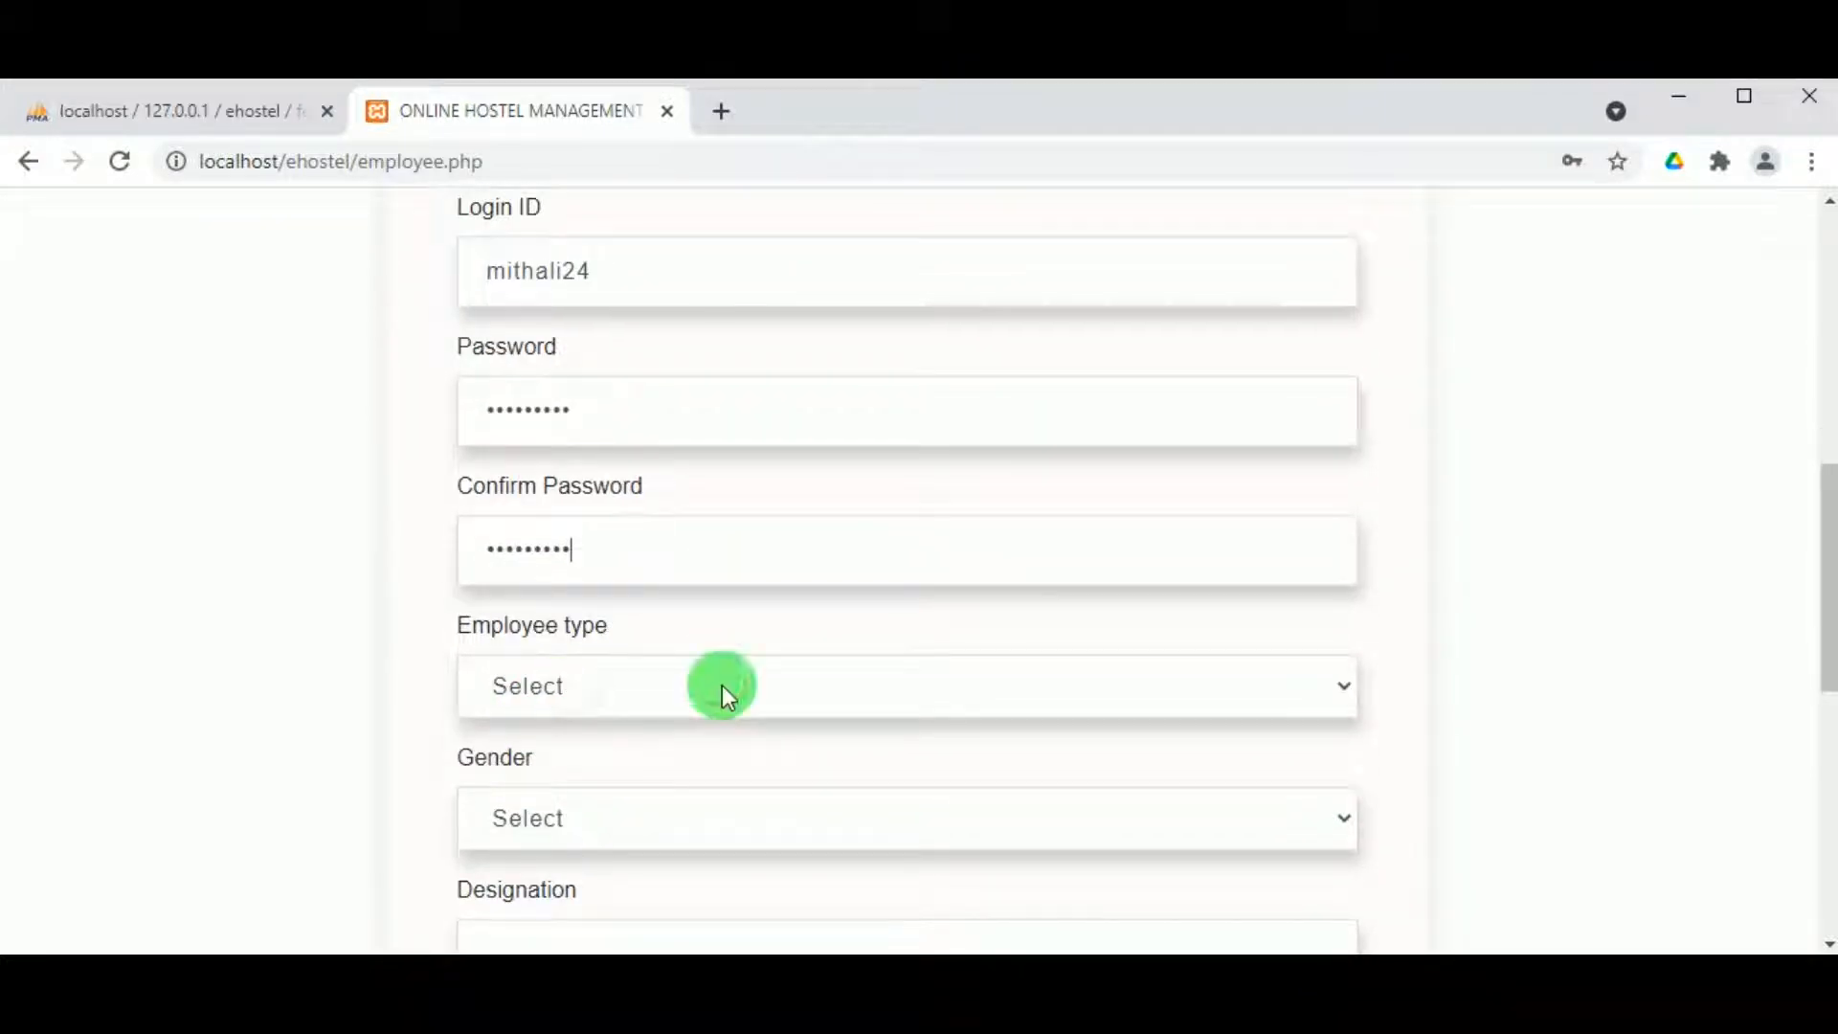
# Step: Set type Accountant, gender Female, designation Accountant, status Active, and submit the employee
pyautogui.click(1336, 691)
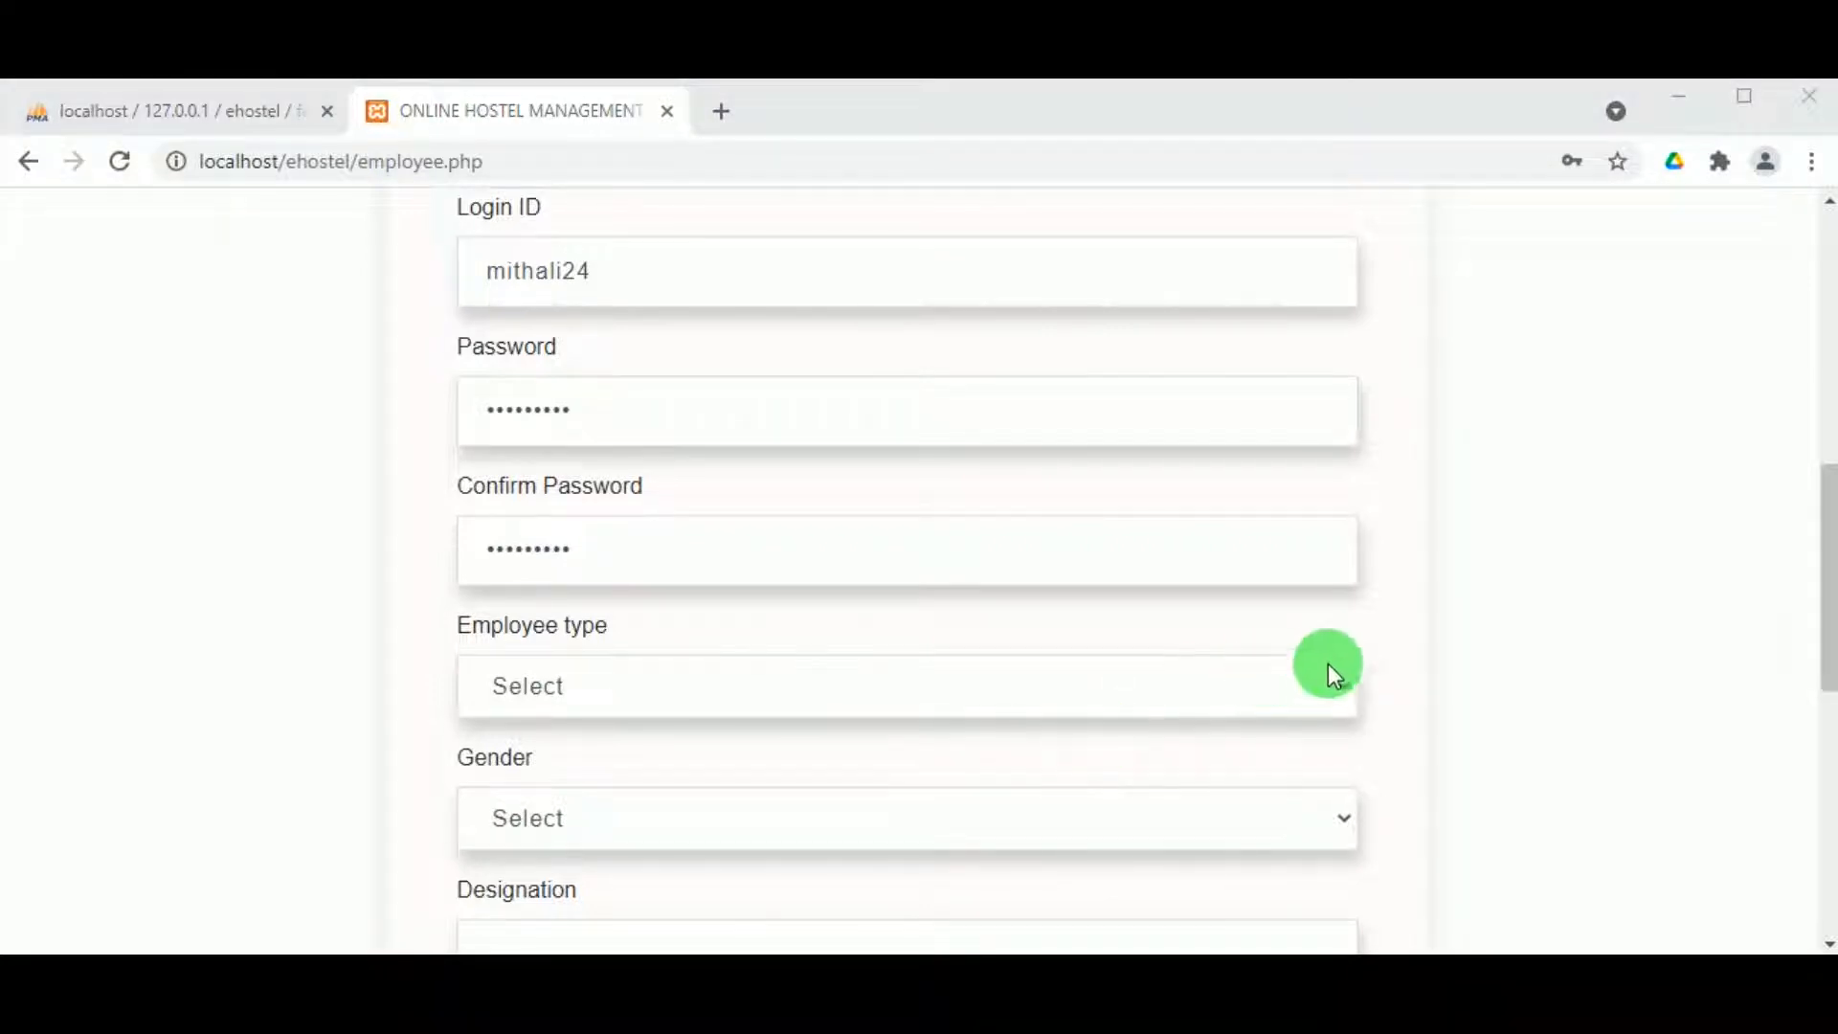
pyautogui.click(1350, 685)
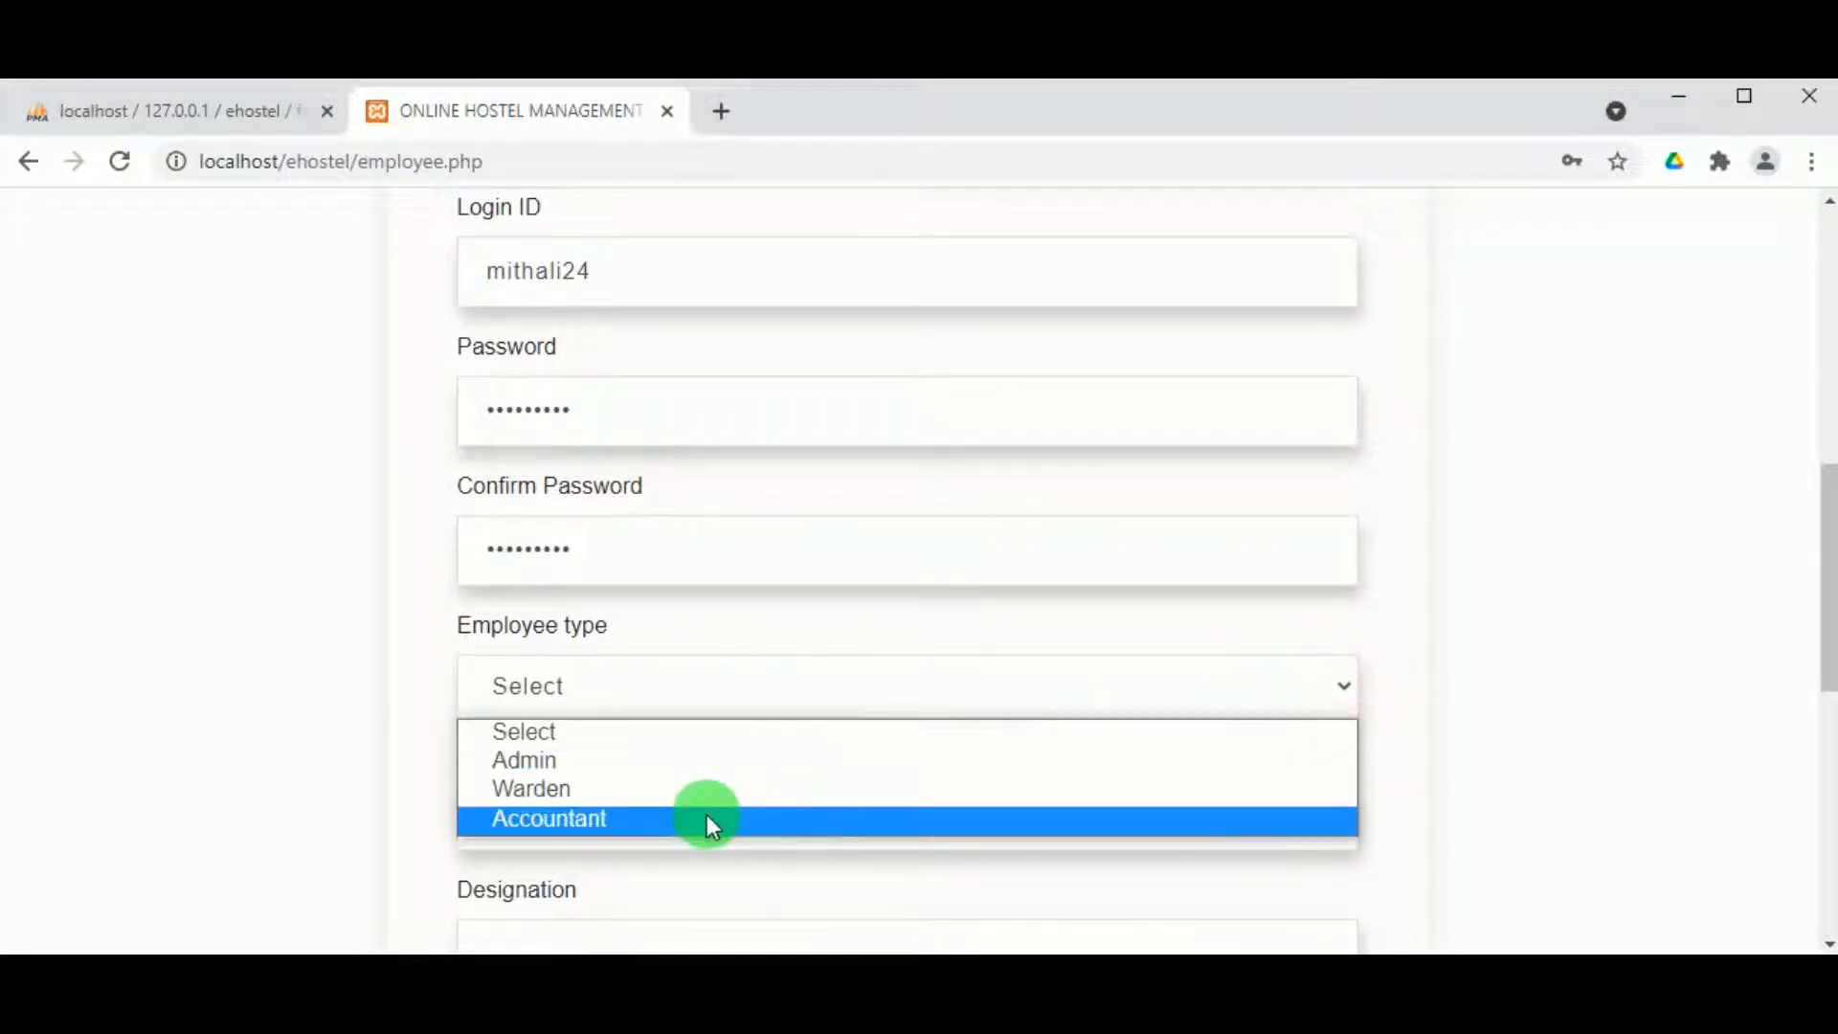
pyautogui.click(706, 814)
pyautogui.click(594, 812)
pyautogui.click(550, 927)
pyautogui.scroll(-3, 585, 861)
pyautogui.click(587, 639)
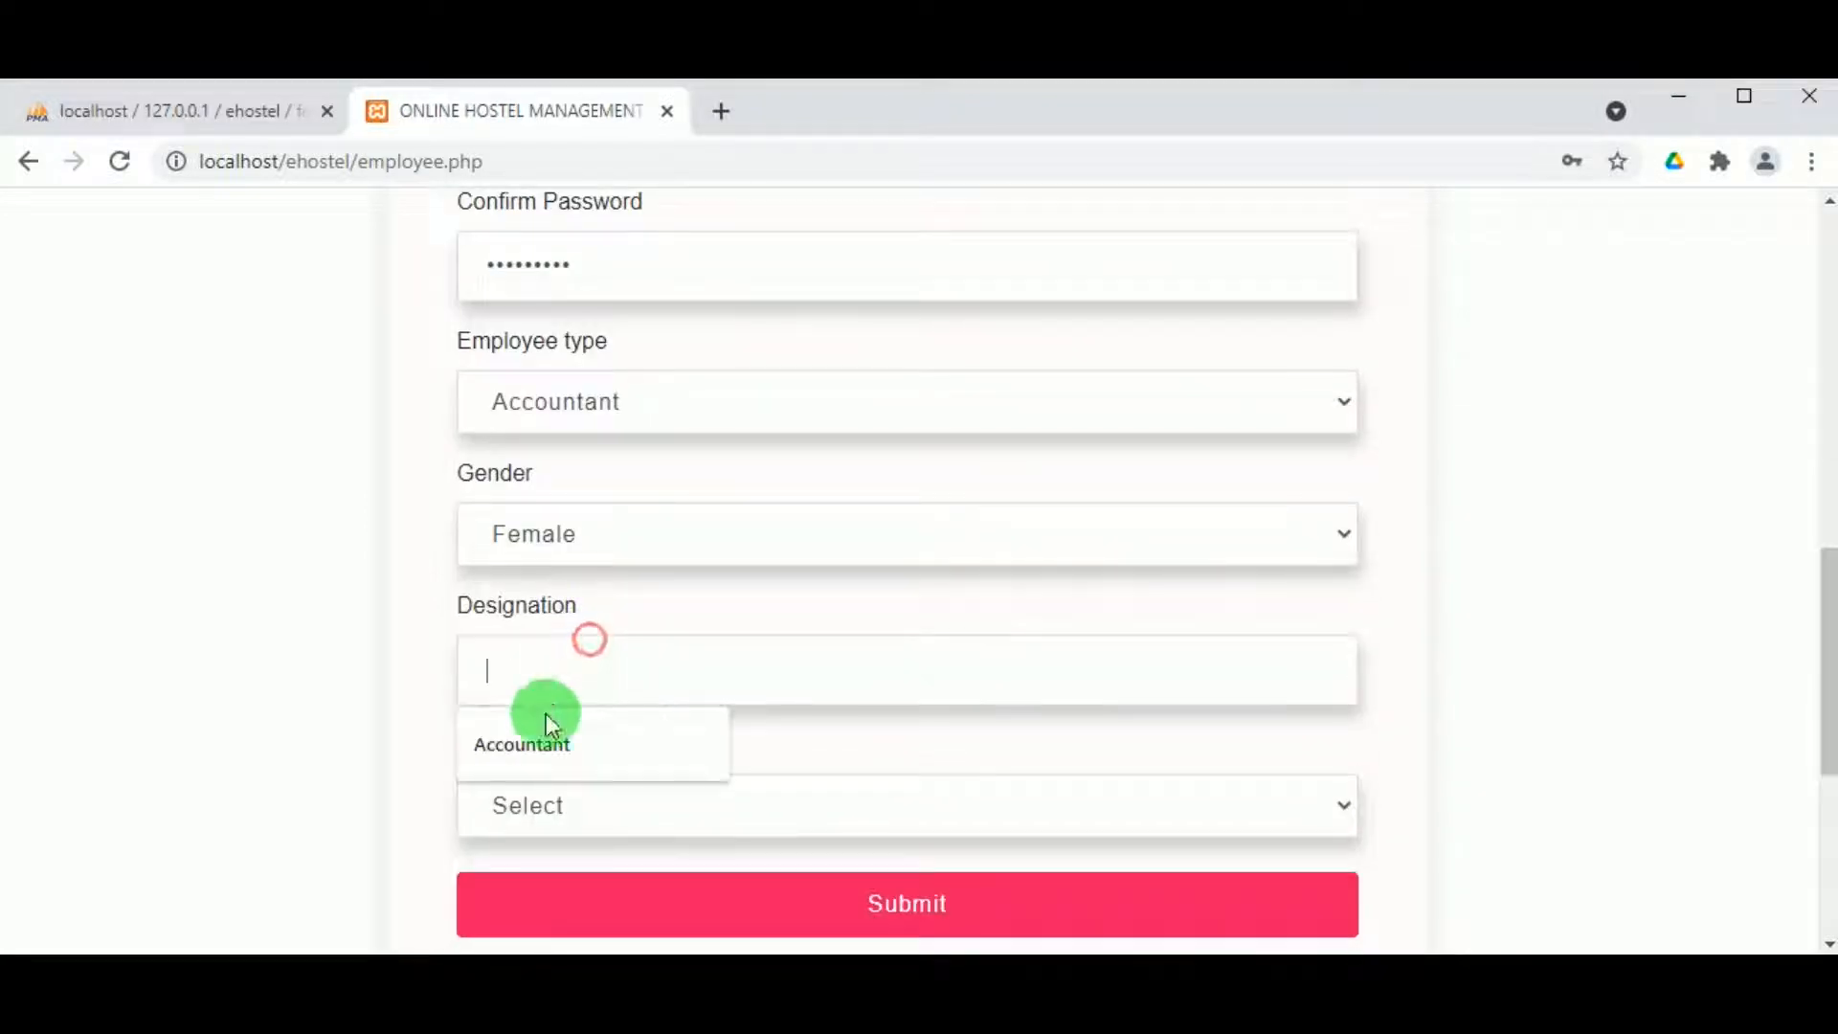
pyautogui.click(523, 751)
pyautogui.click(578, 794)
pyautogui.click(570, 881)
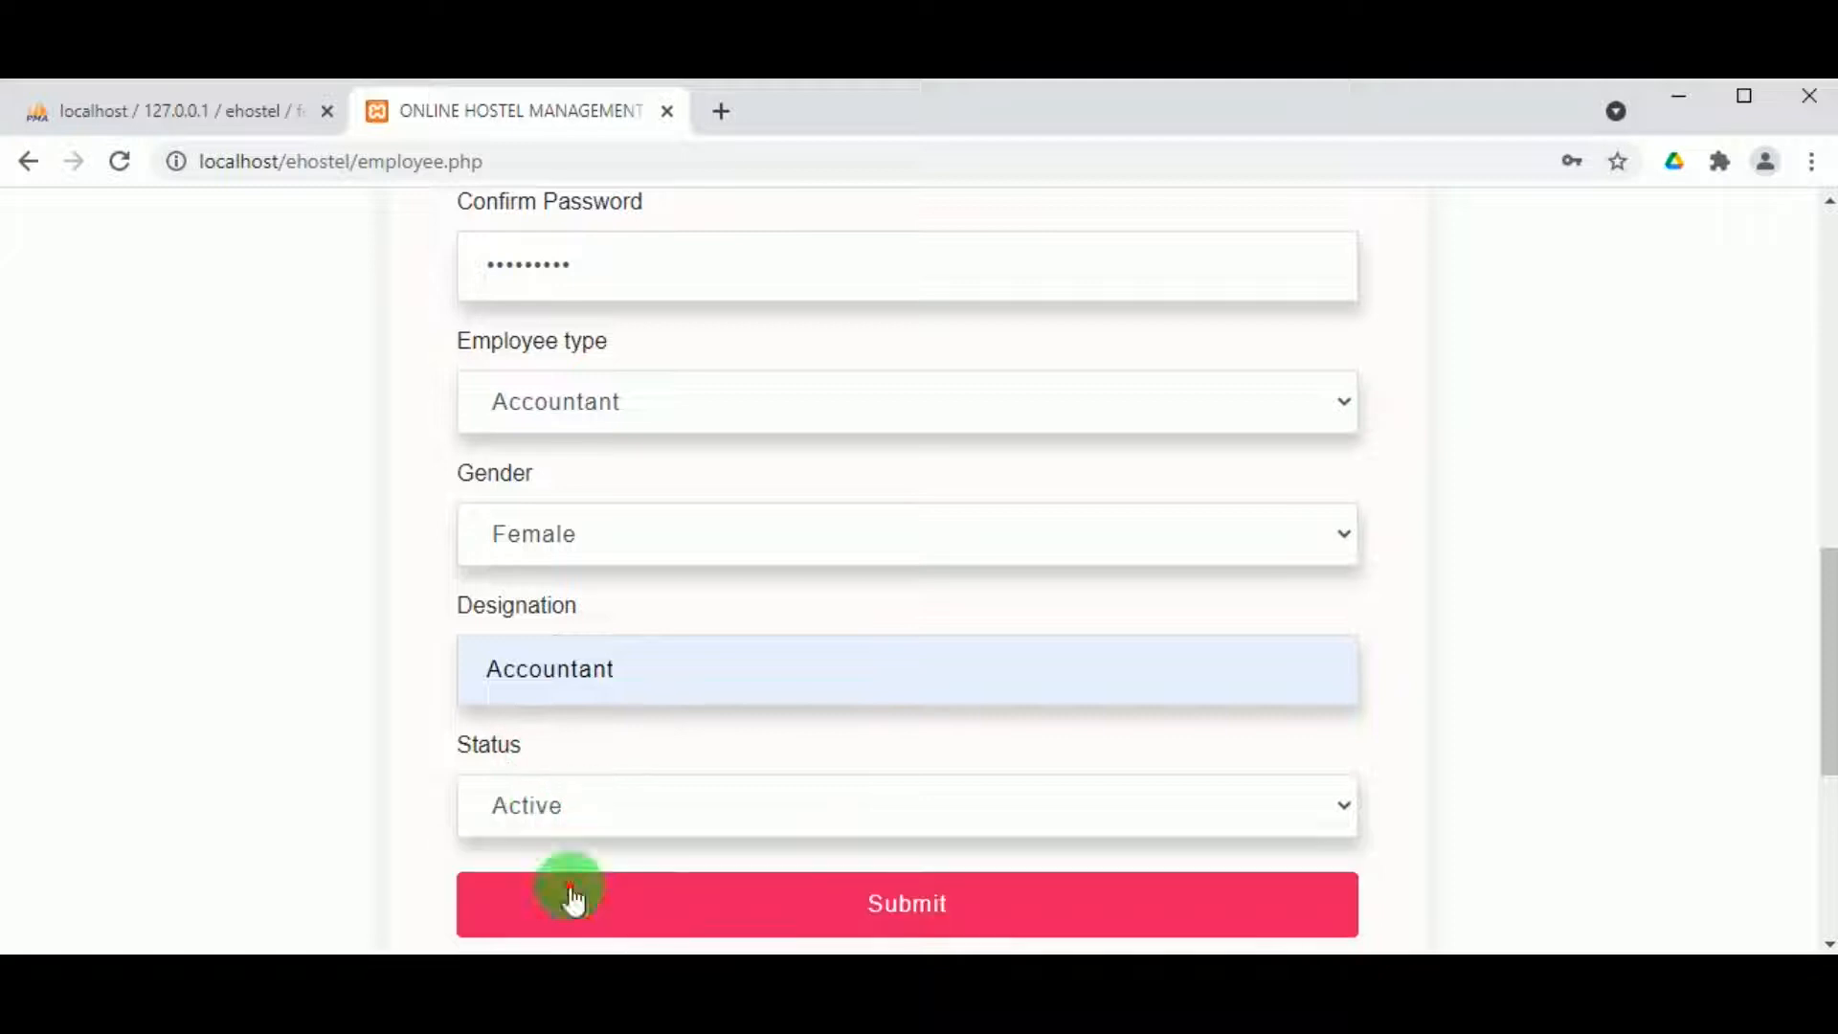
pyautogui.click(881, 885)
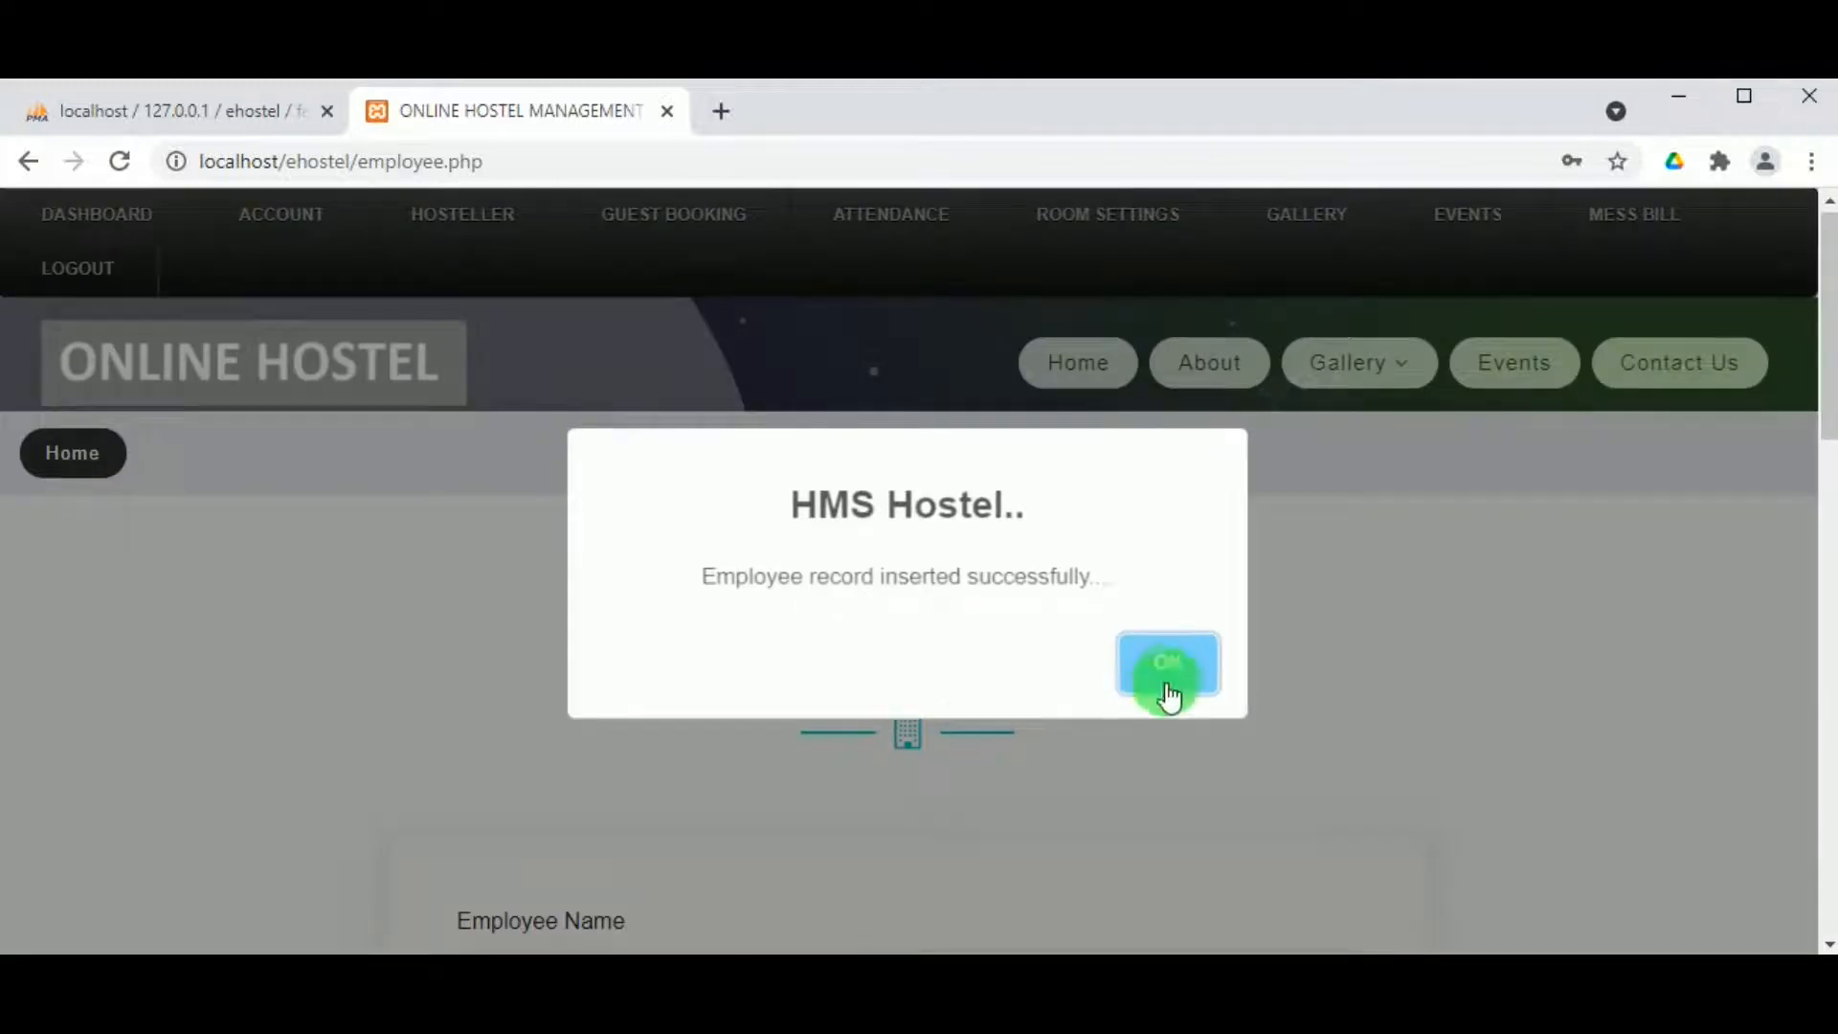
# Step: Dismiss the insertion alert and browse View employees, finding the new Female Accountant marked Active
pyautogui.click(1168, 696)
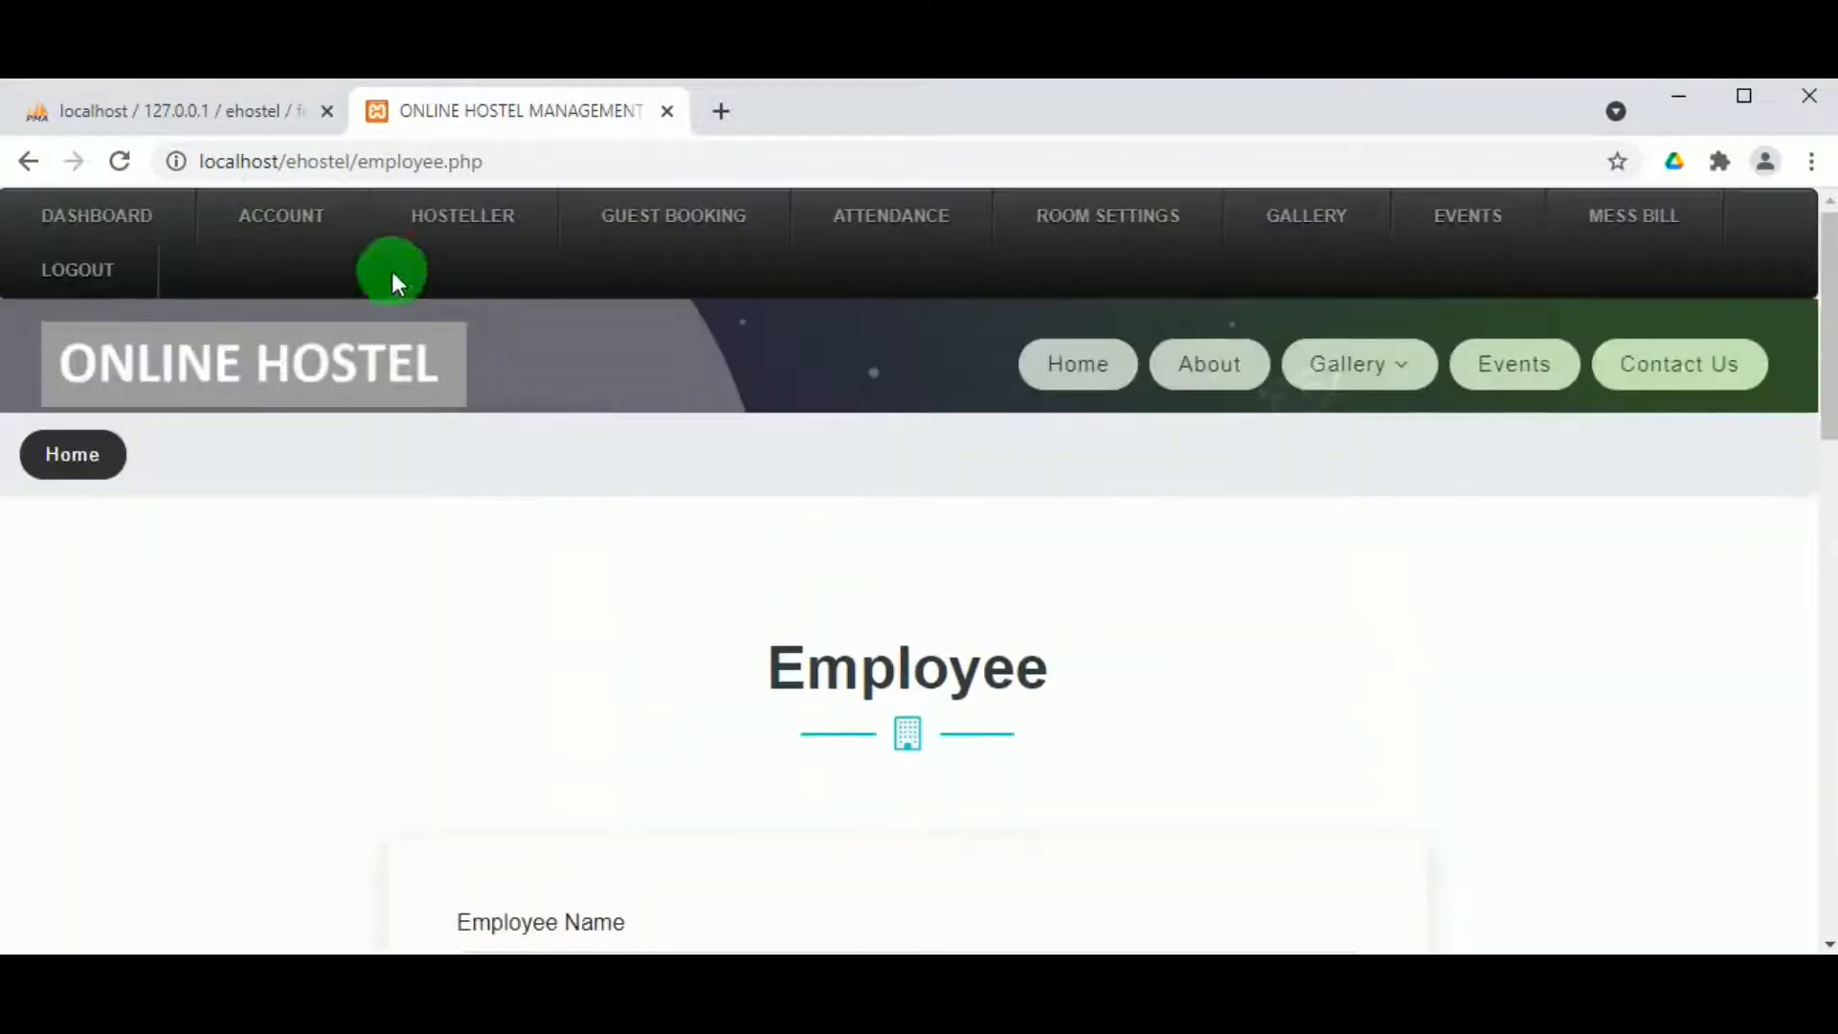
pyautogui.moveTo(287, 230)
pyautogui.click(312, 424)
pyautogui.scroll(-4, 654, 687)
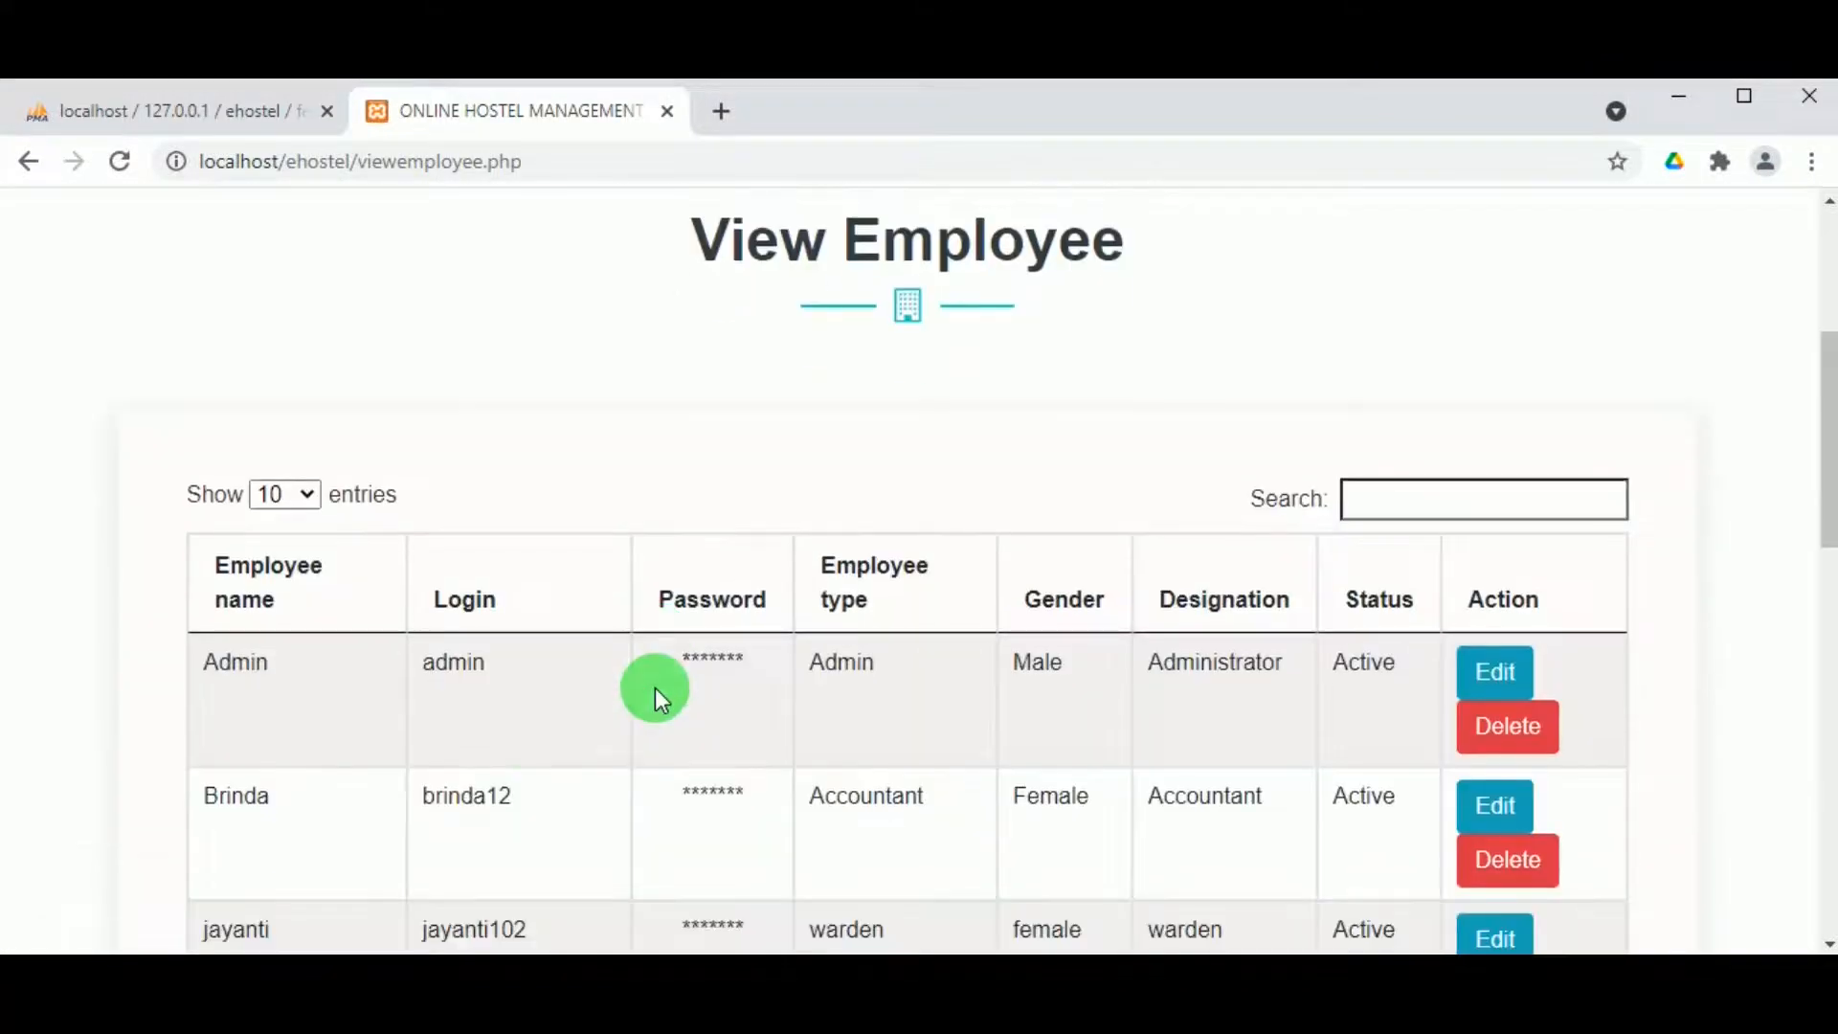
pyautogui.scroll(-1, 531, 737)
pyautogui.scroll(1, 197, 754)
pyautogui.scroll(-3, 228, 739)
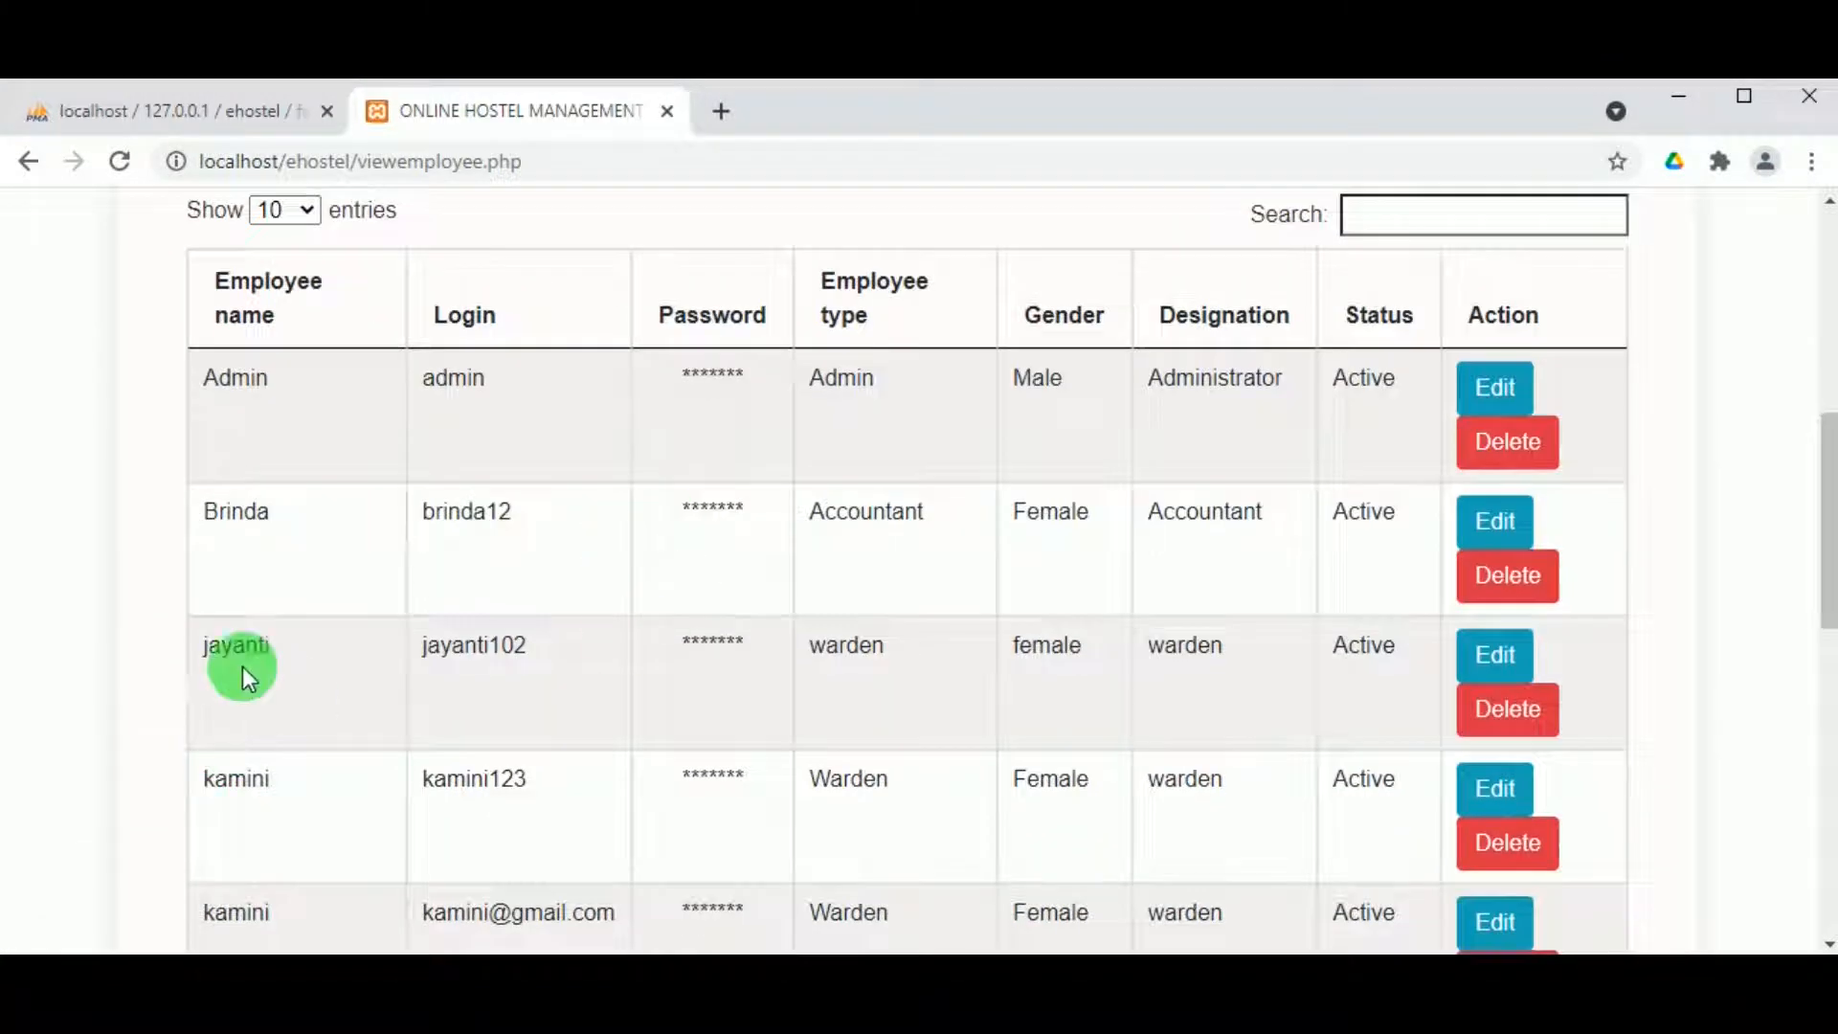
pyautogui.scroll(-1, 751, 780)
pyautogui.scroll(-1, 724, 767)
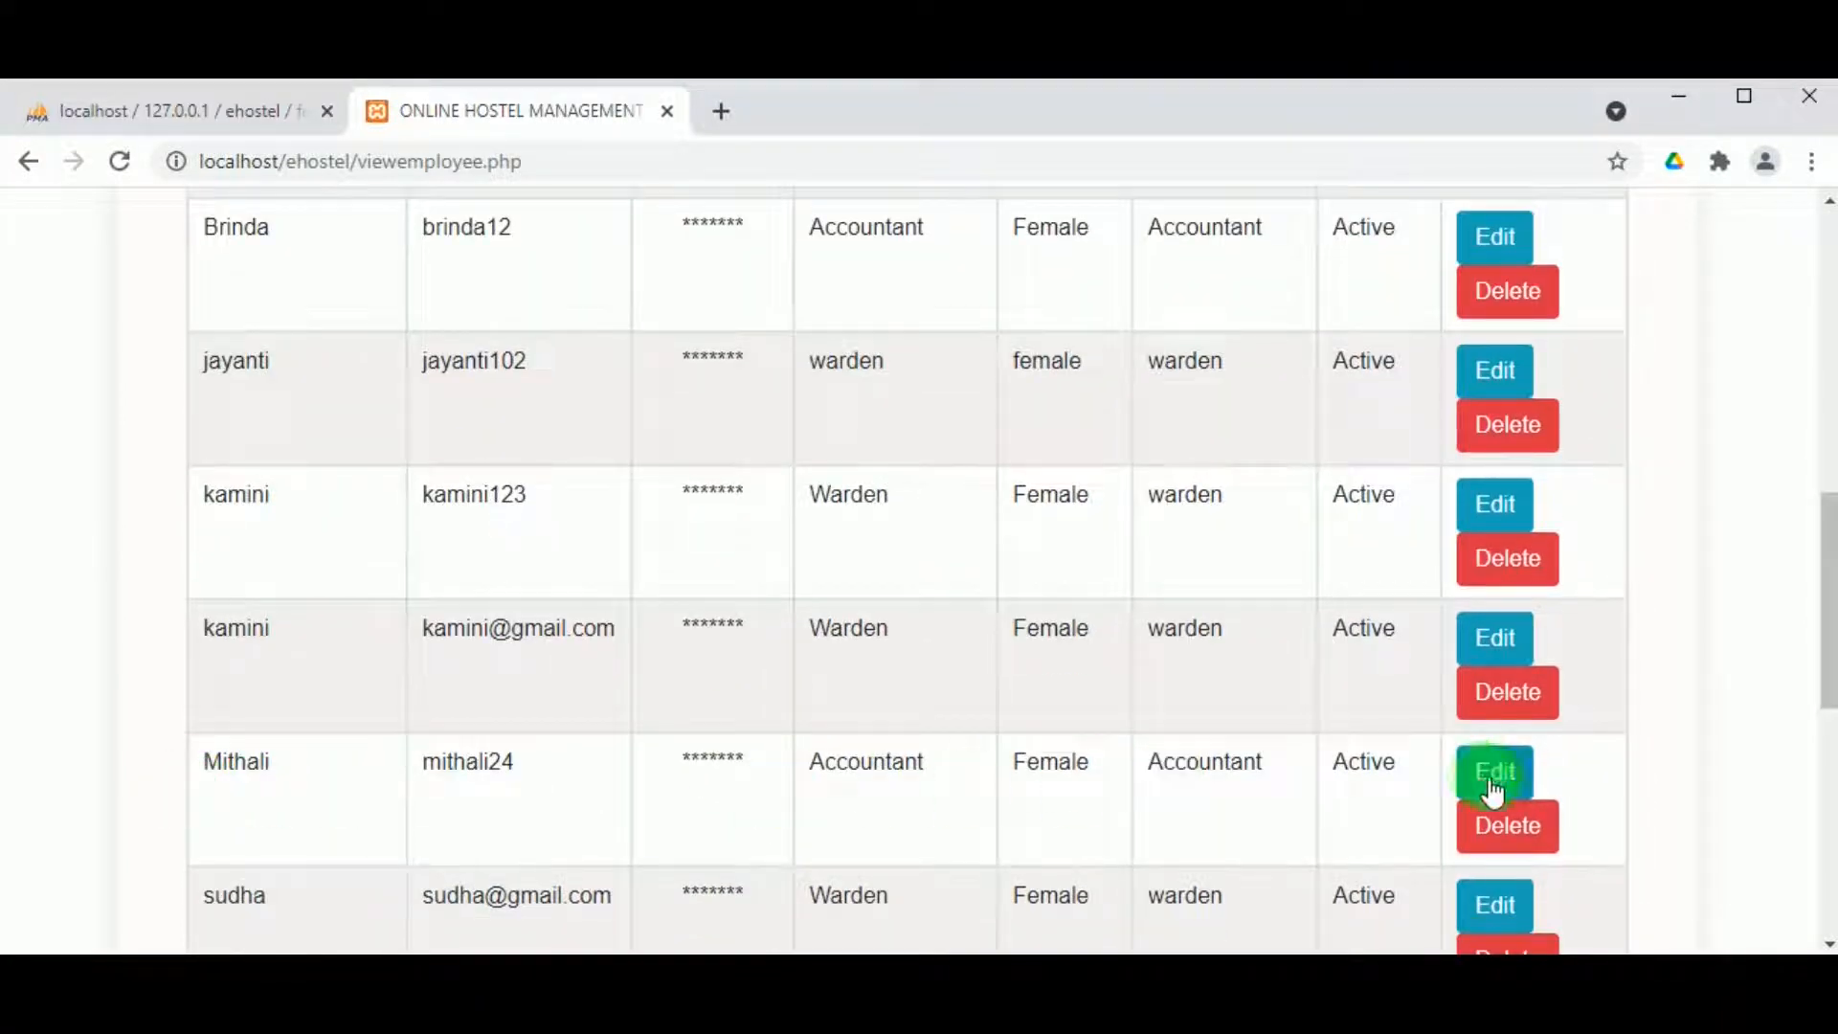
pyautogui.click(1510, 838)
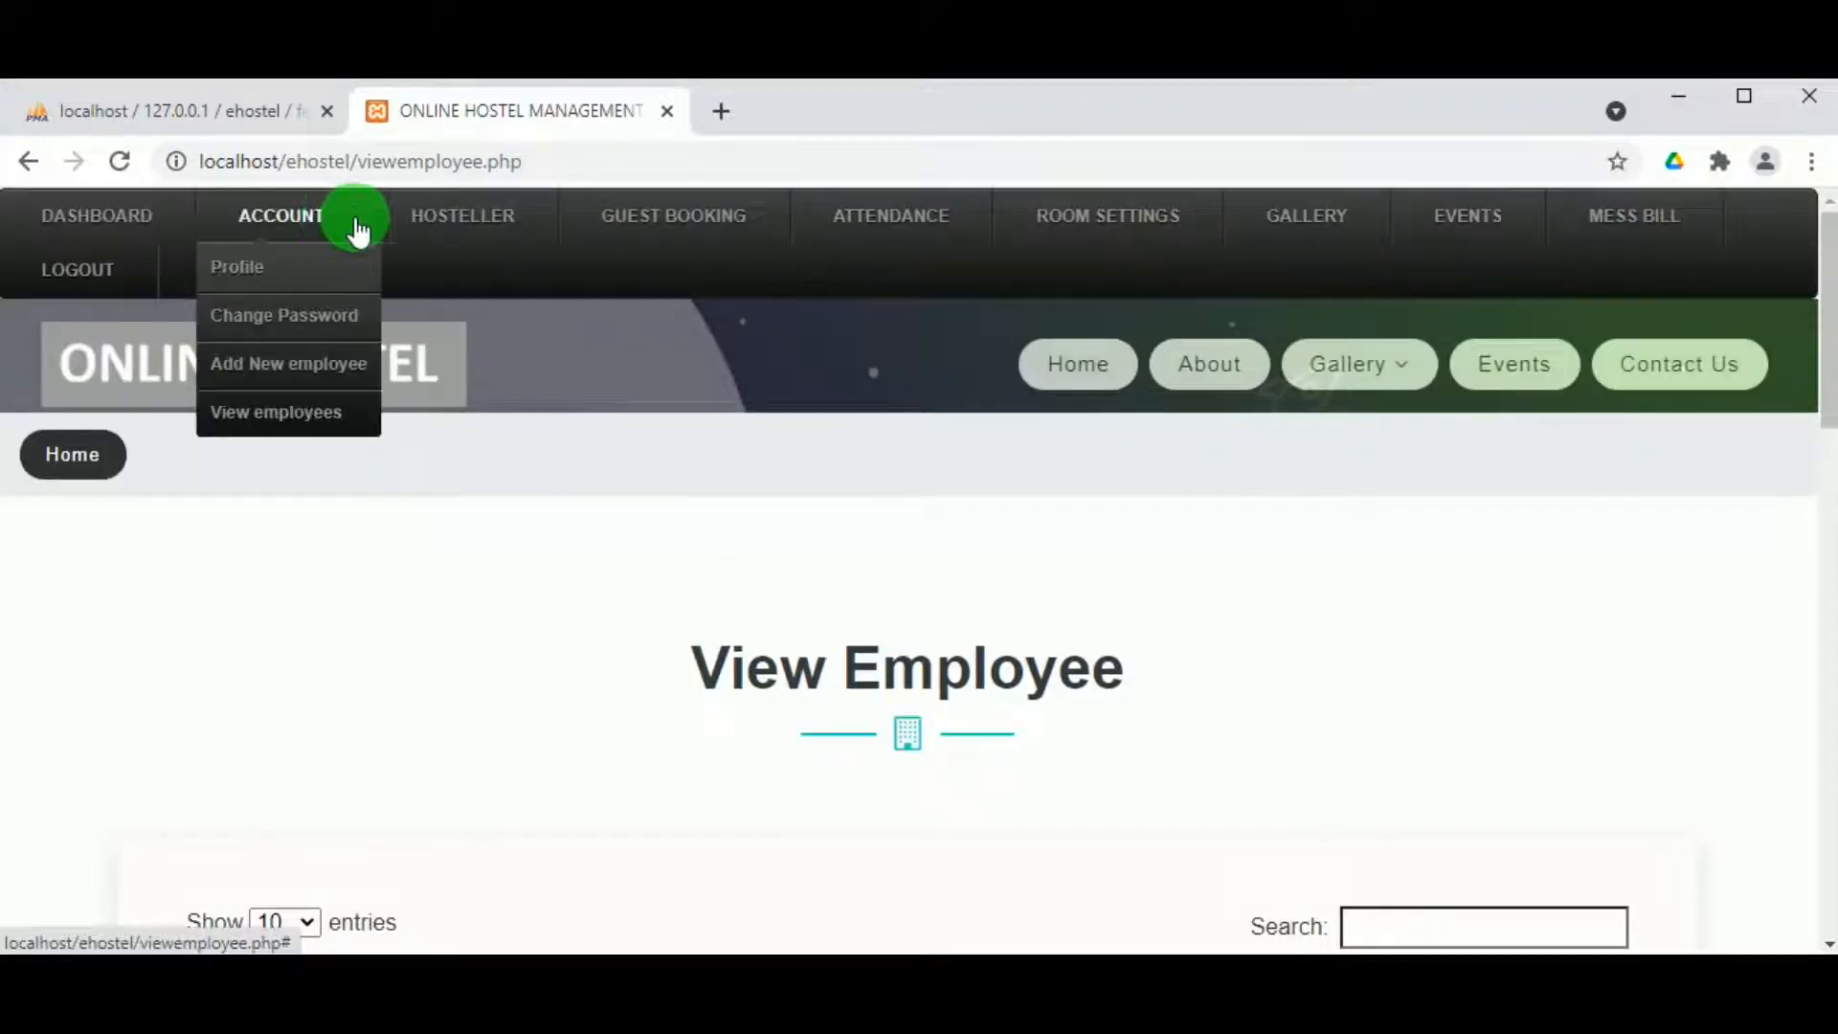
pyautogui.moveTo(437, 232)
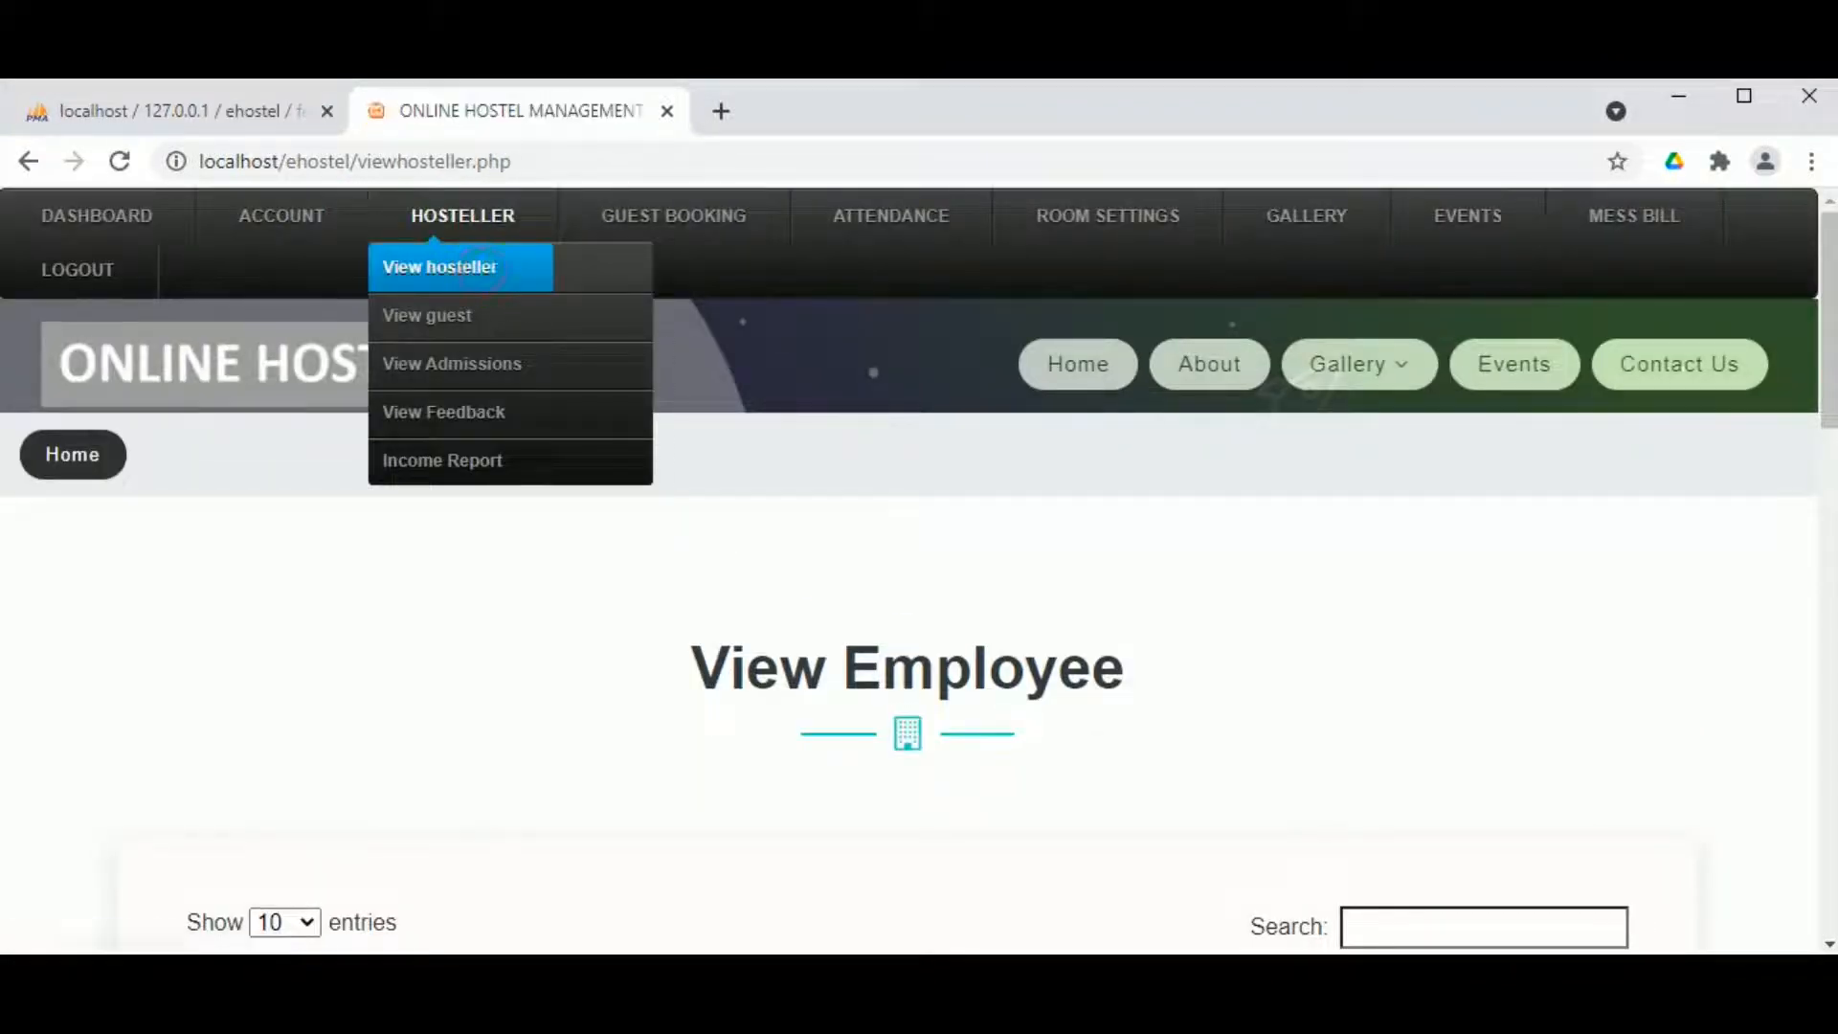
# Step: Look over the View Hosteller list, then switch to the guest list
pyautogui.scroll(-10, 1108, 532)
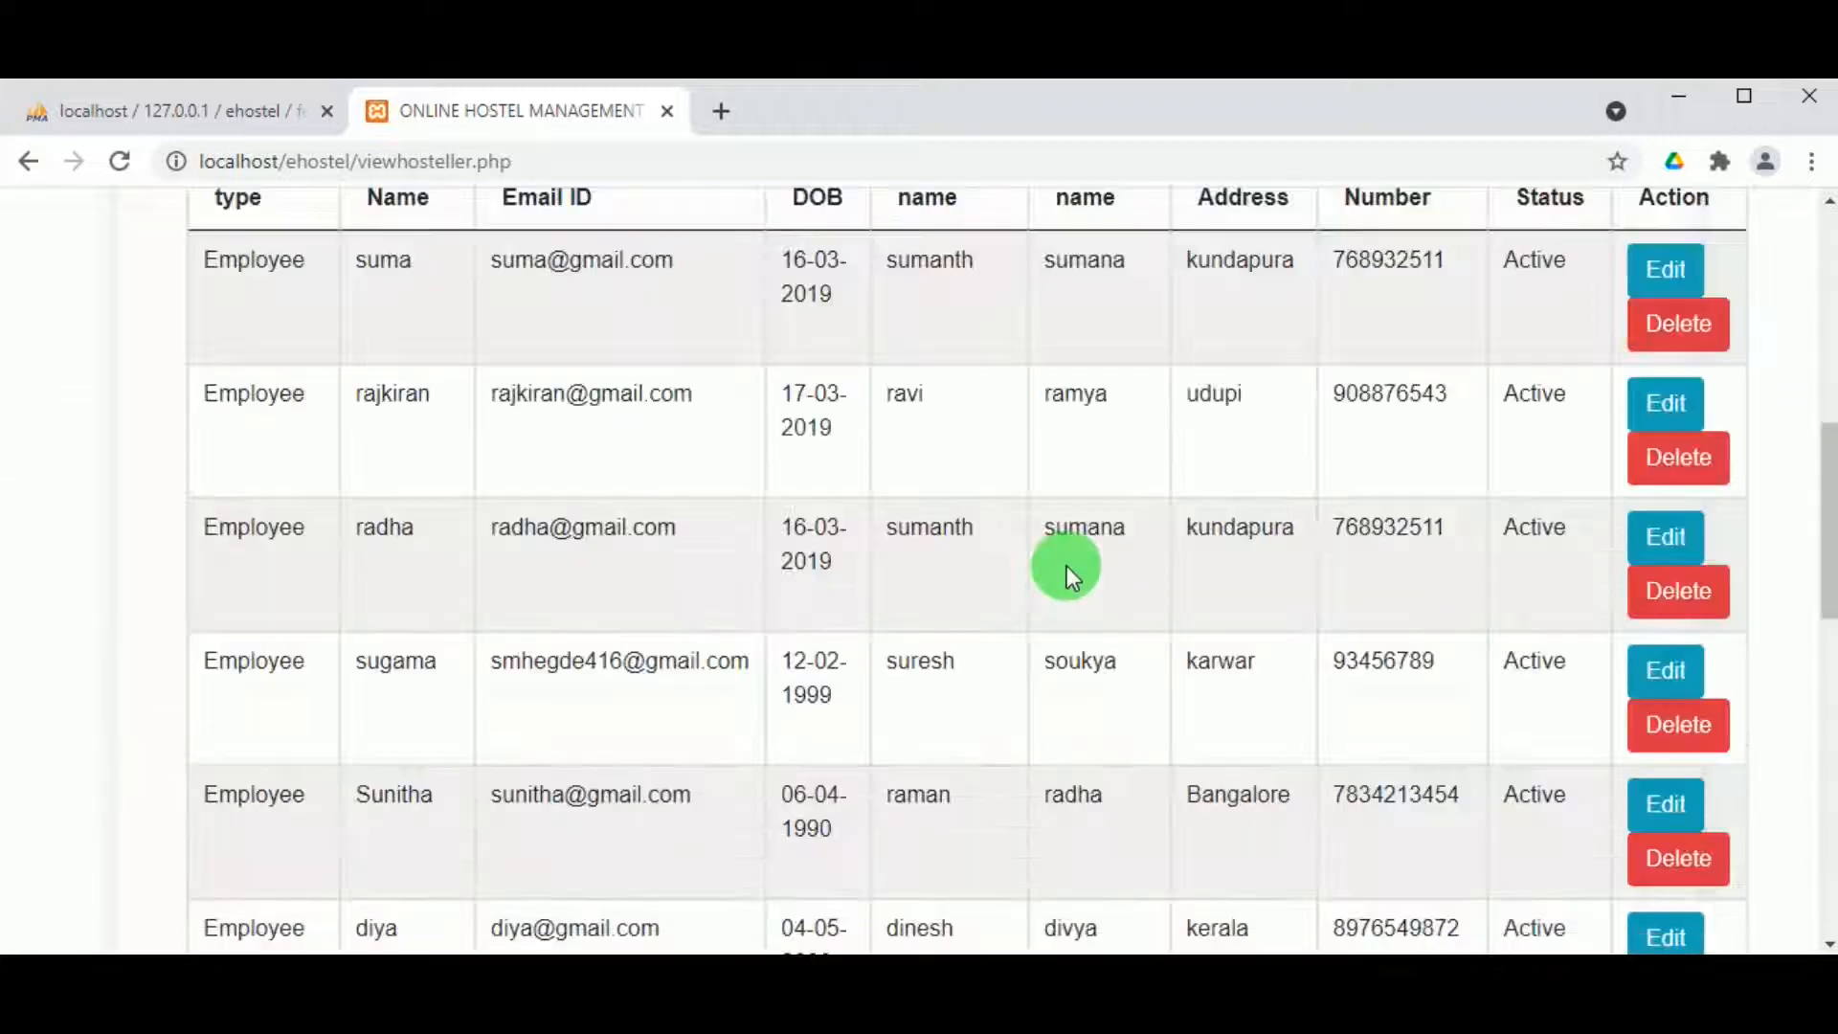
pyautogui.scroll(10, 1053, 566)
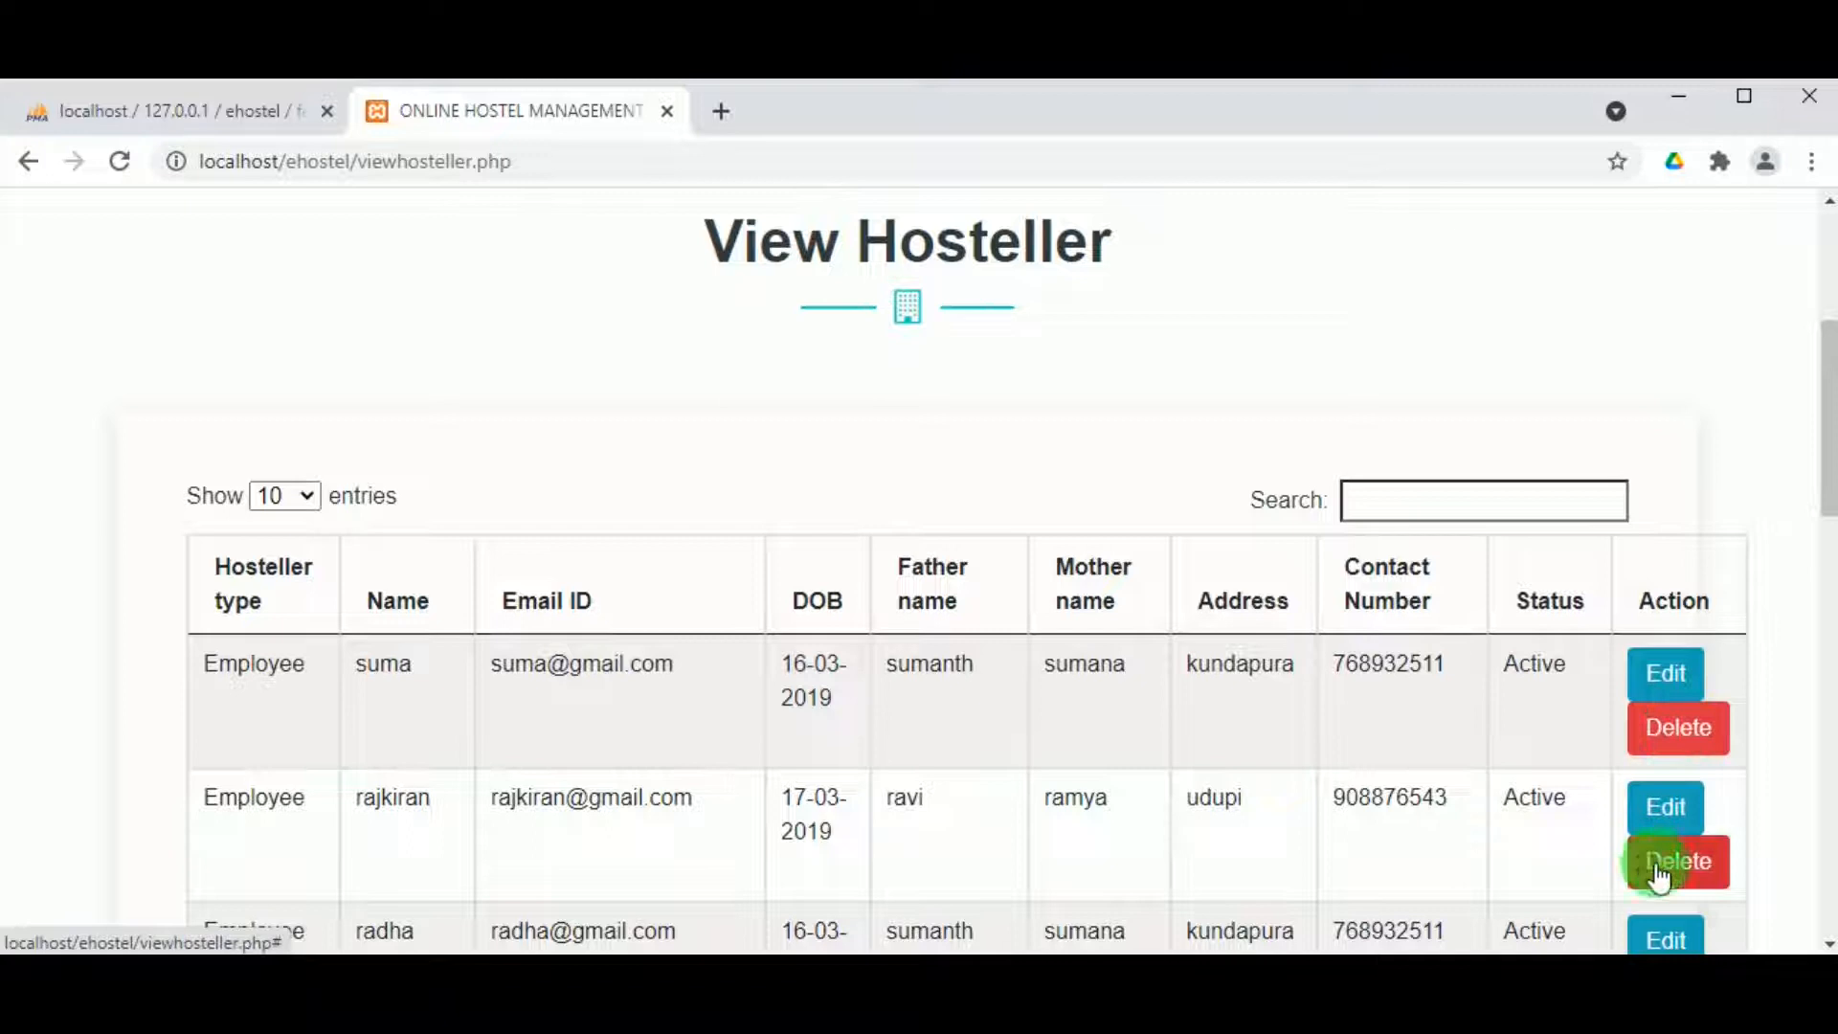
pyautogui.scroll(2, 648, 607)
pyautogui.scroll(3, 463, 376)
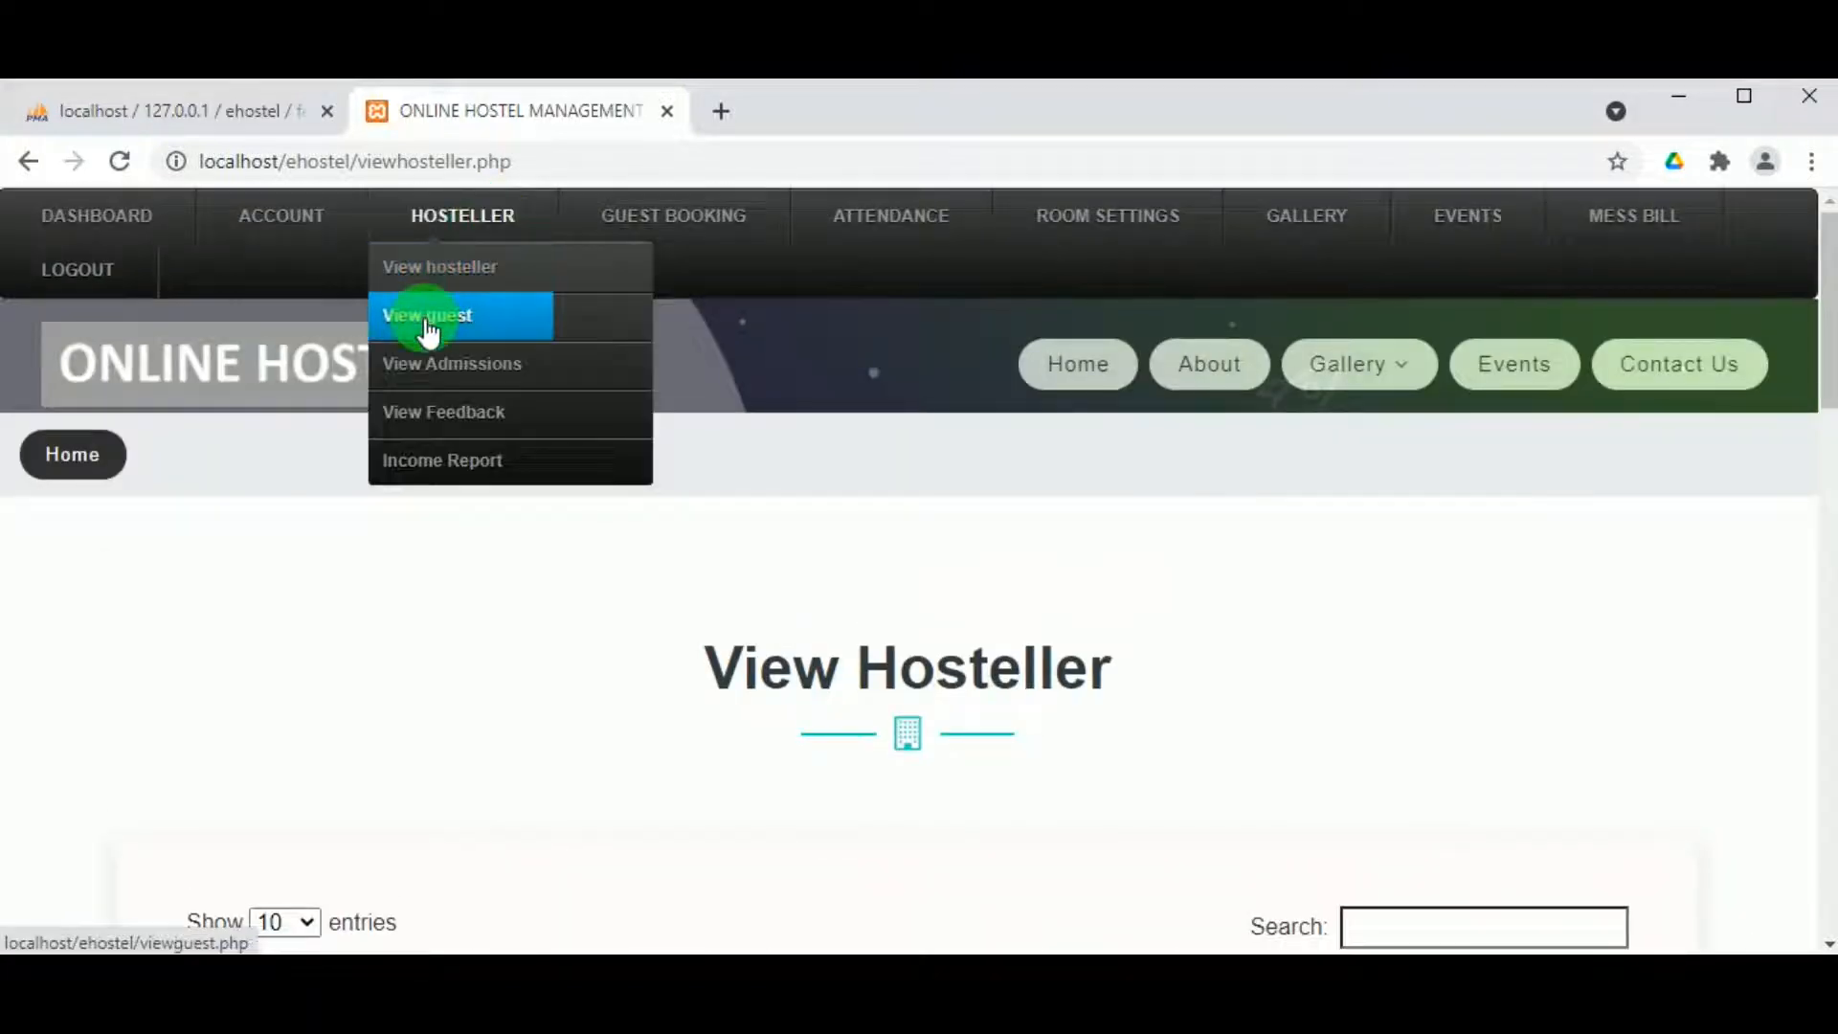
pyautogui.click(427, 326)
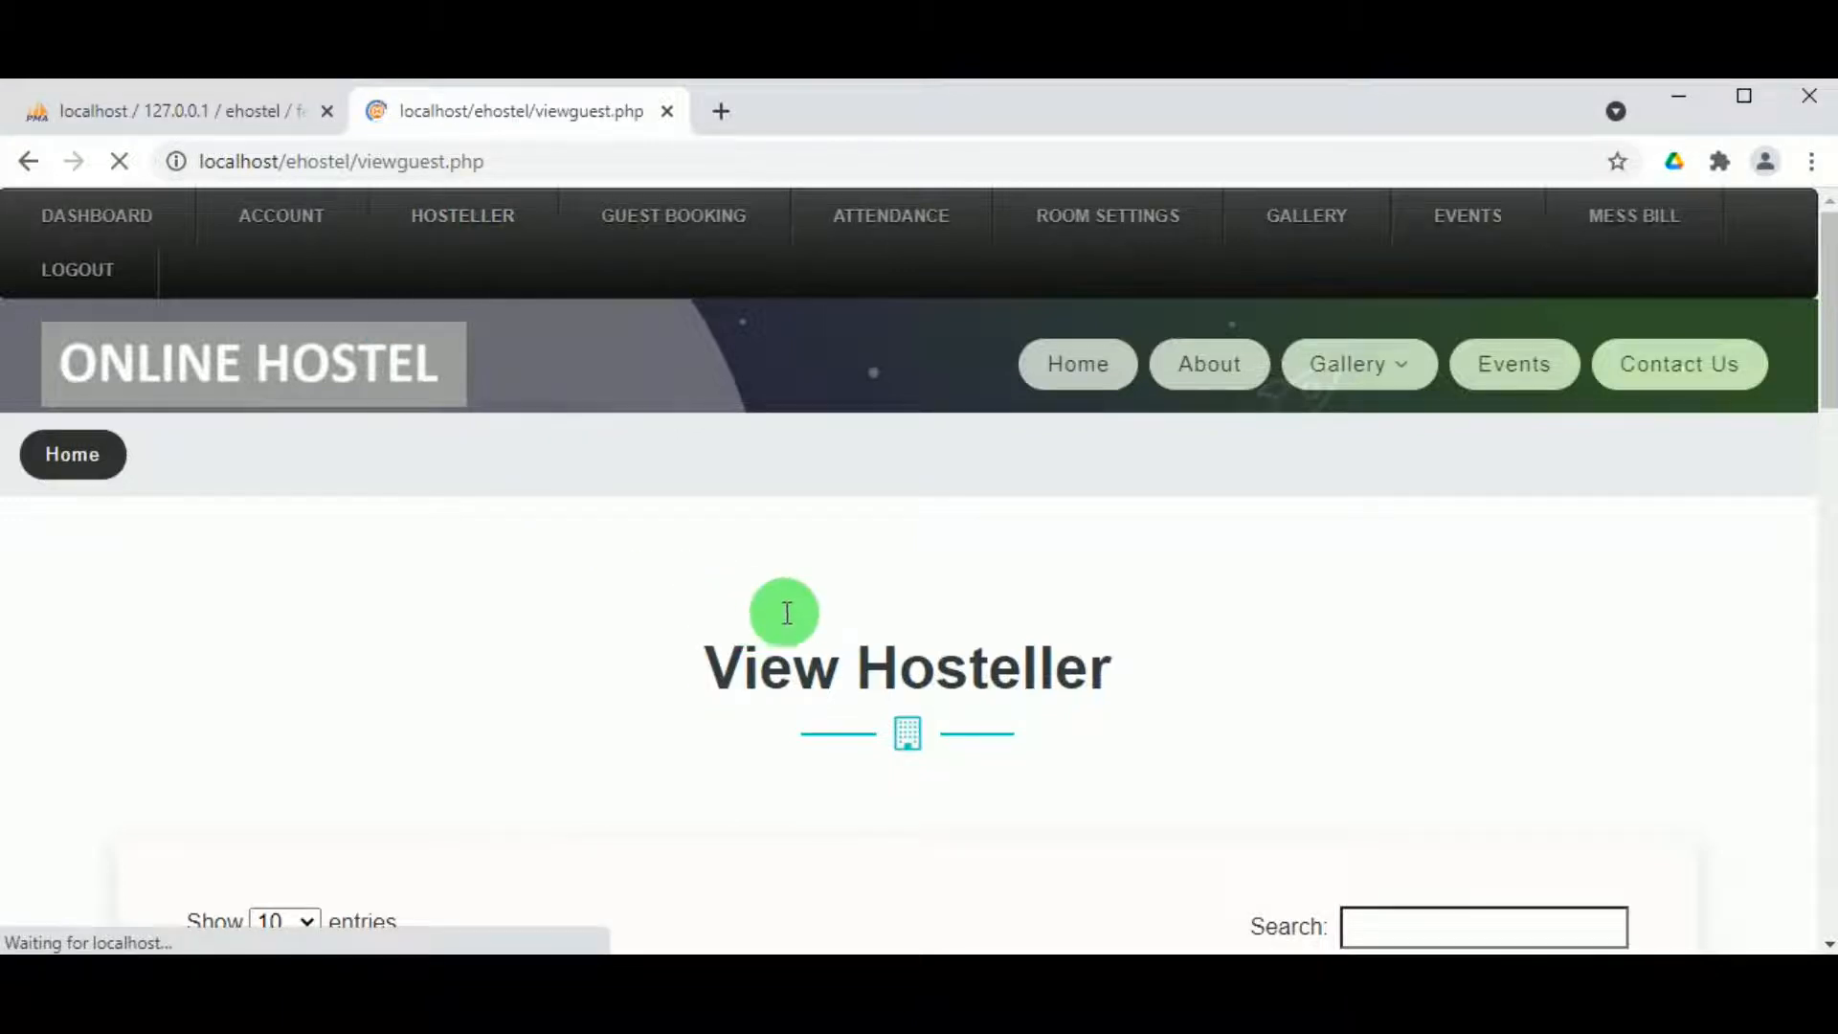
# Step: Browse the 28 guest records with name, email and contact number columns
pyautogui.scroll(-3, 798, 578)
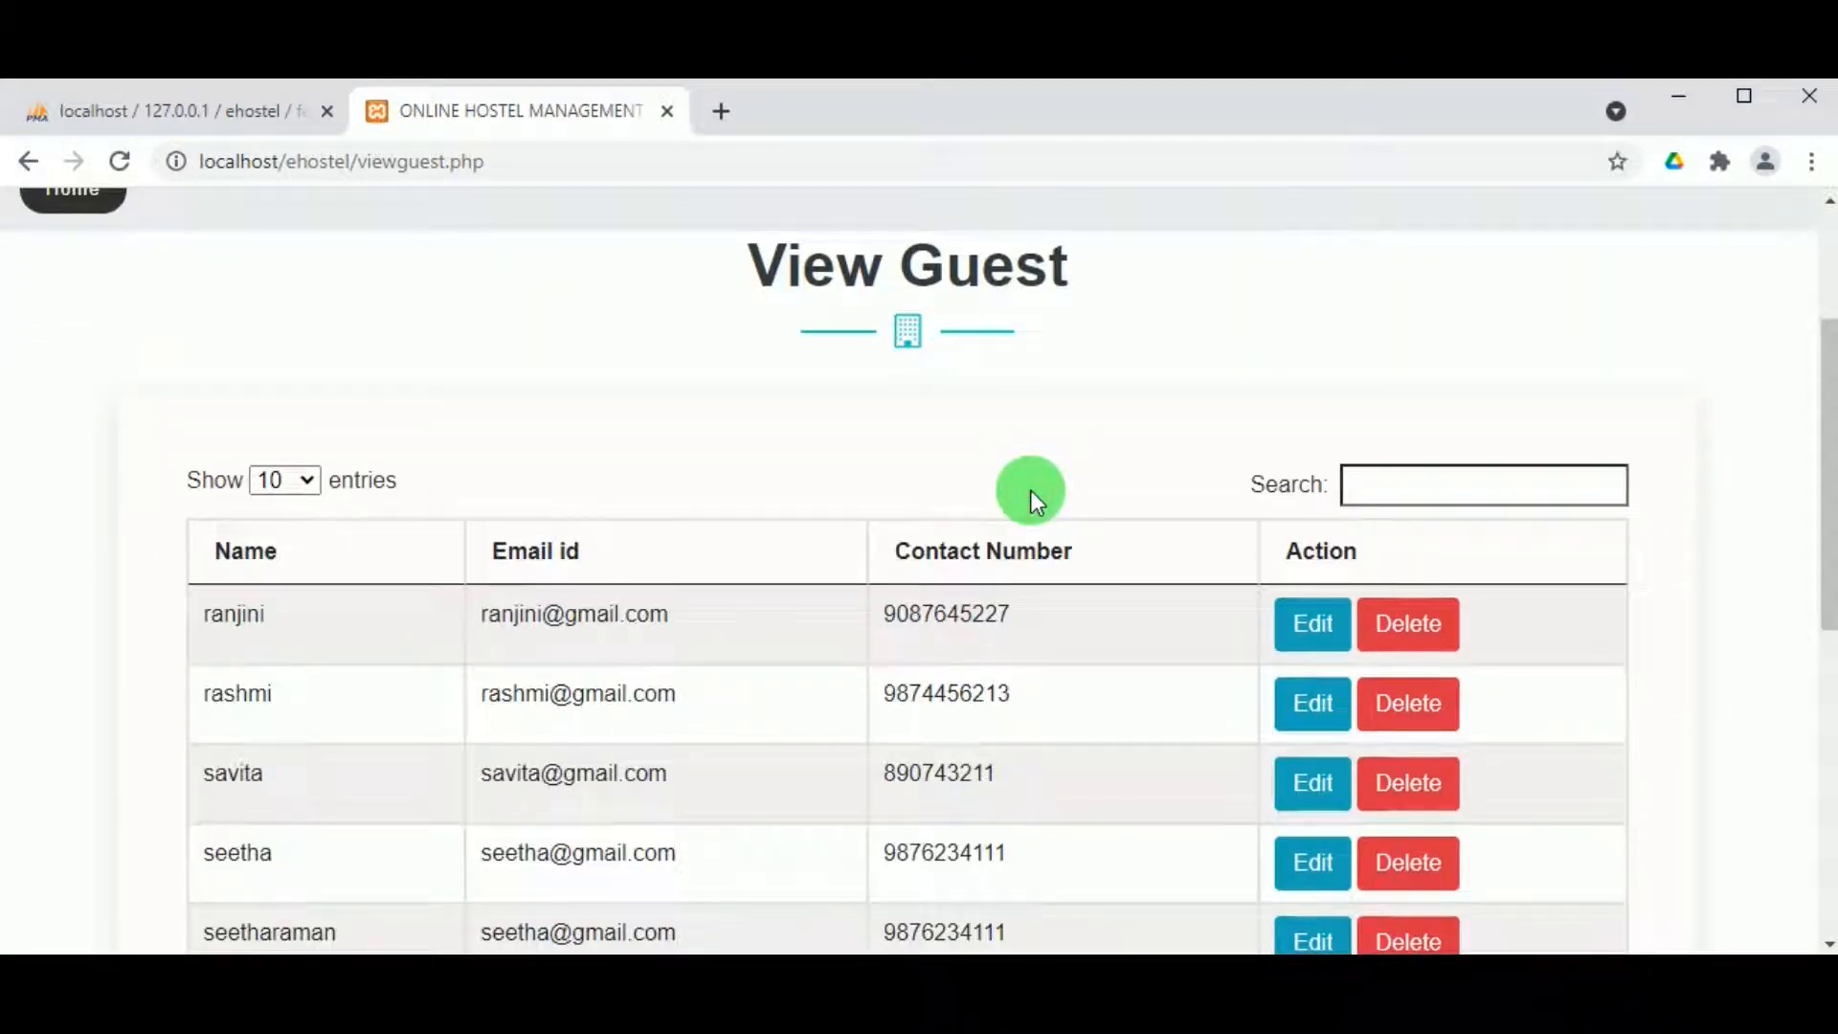
pyautogui.scroll(3, 926, 582)
pyautogui.scroll(-6, 894, 613)
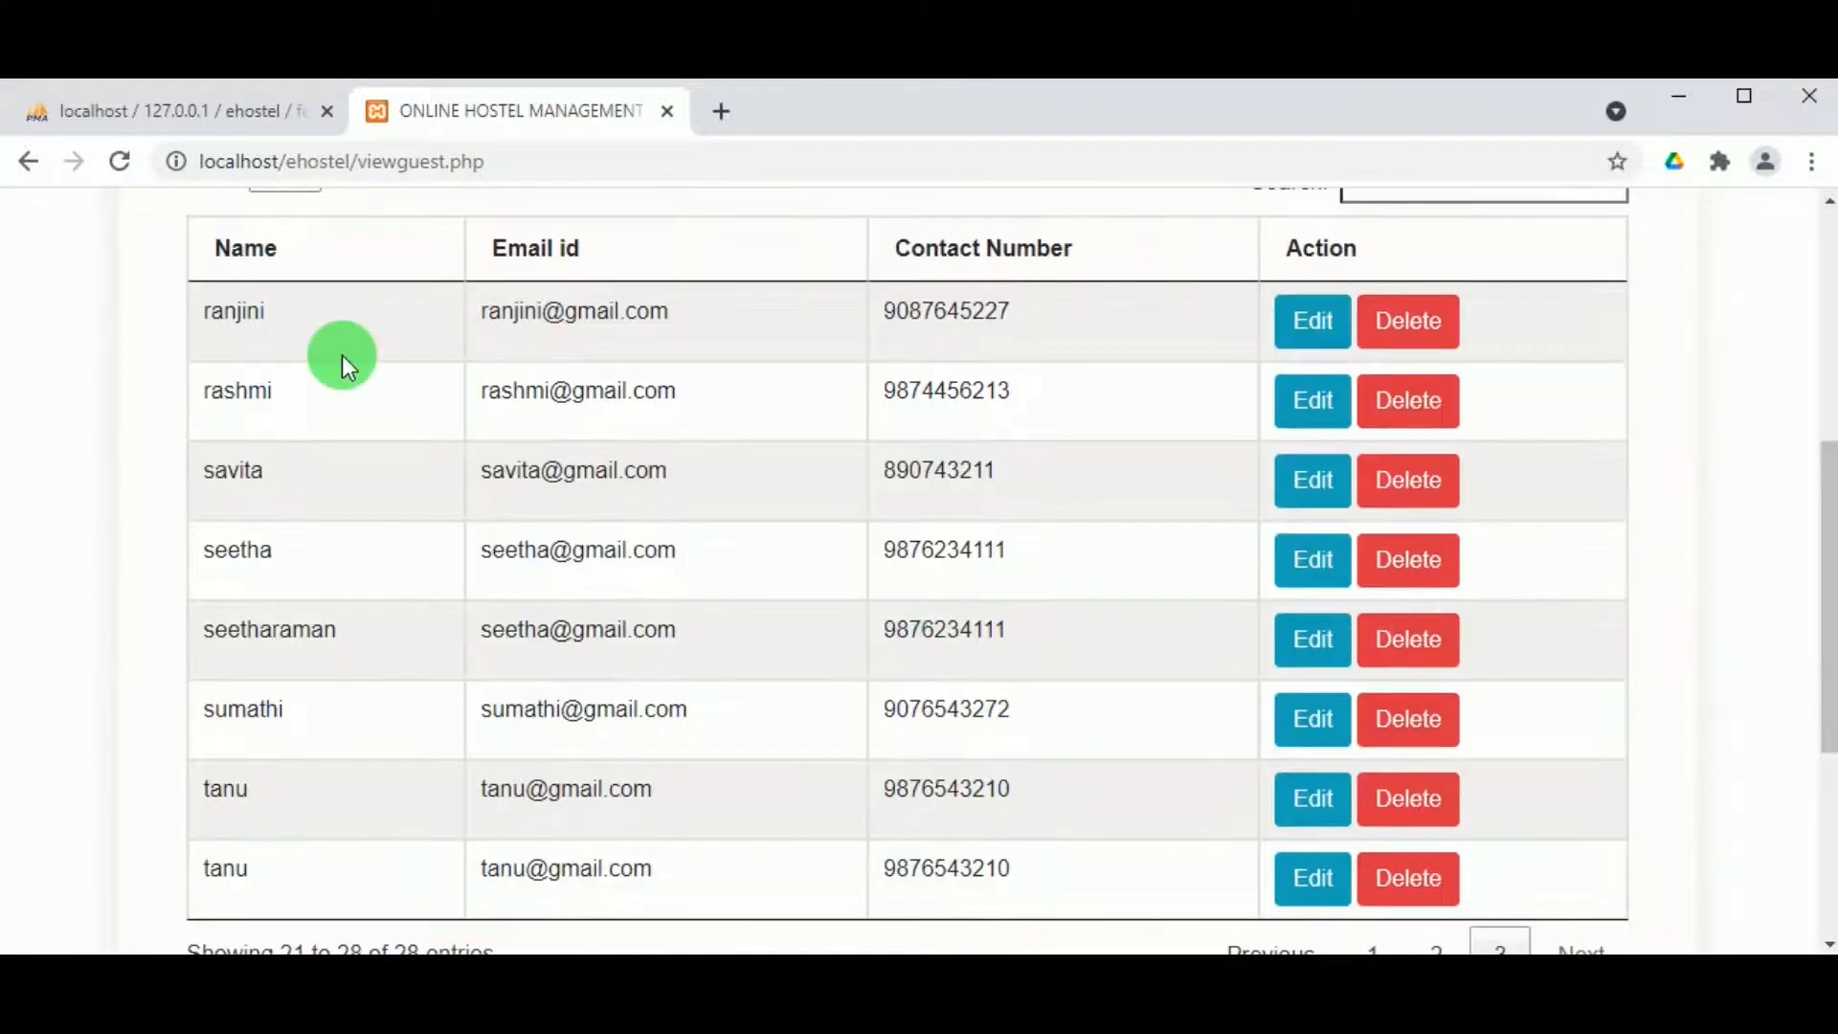
pyautogui.click(1391, 331)
pyautogui.scroll(2, 883, 354)
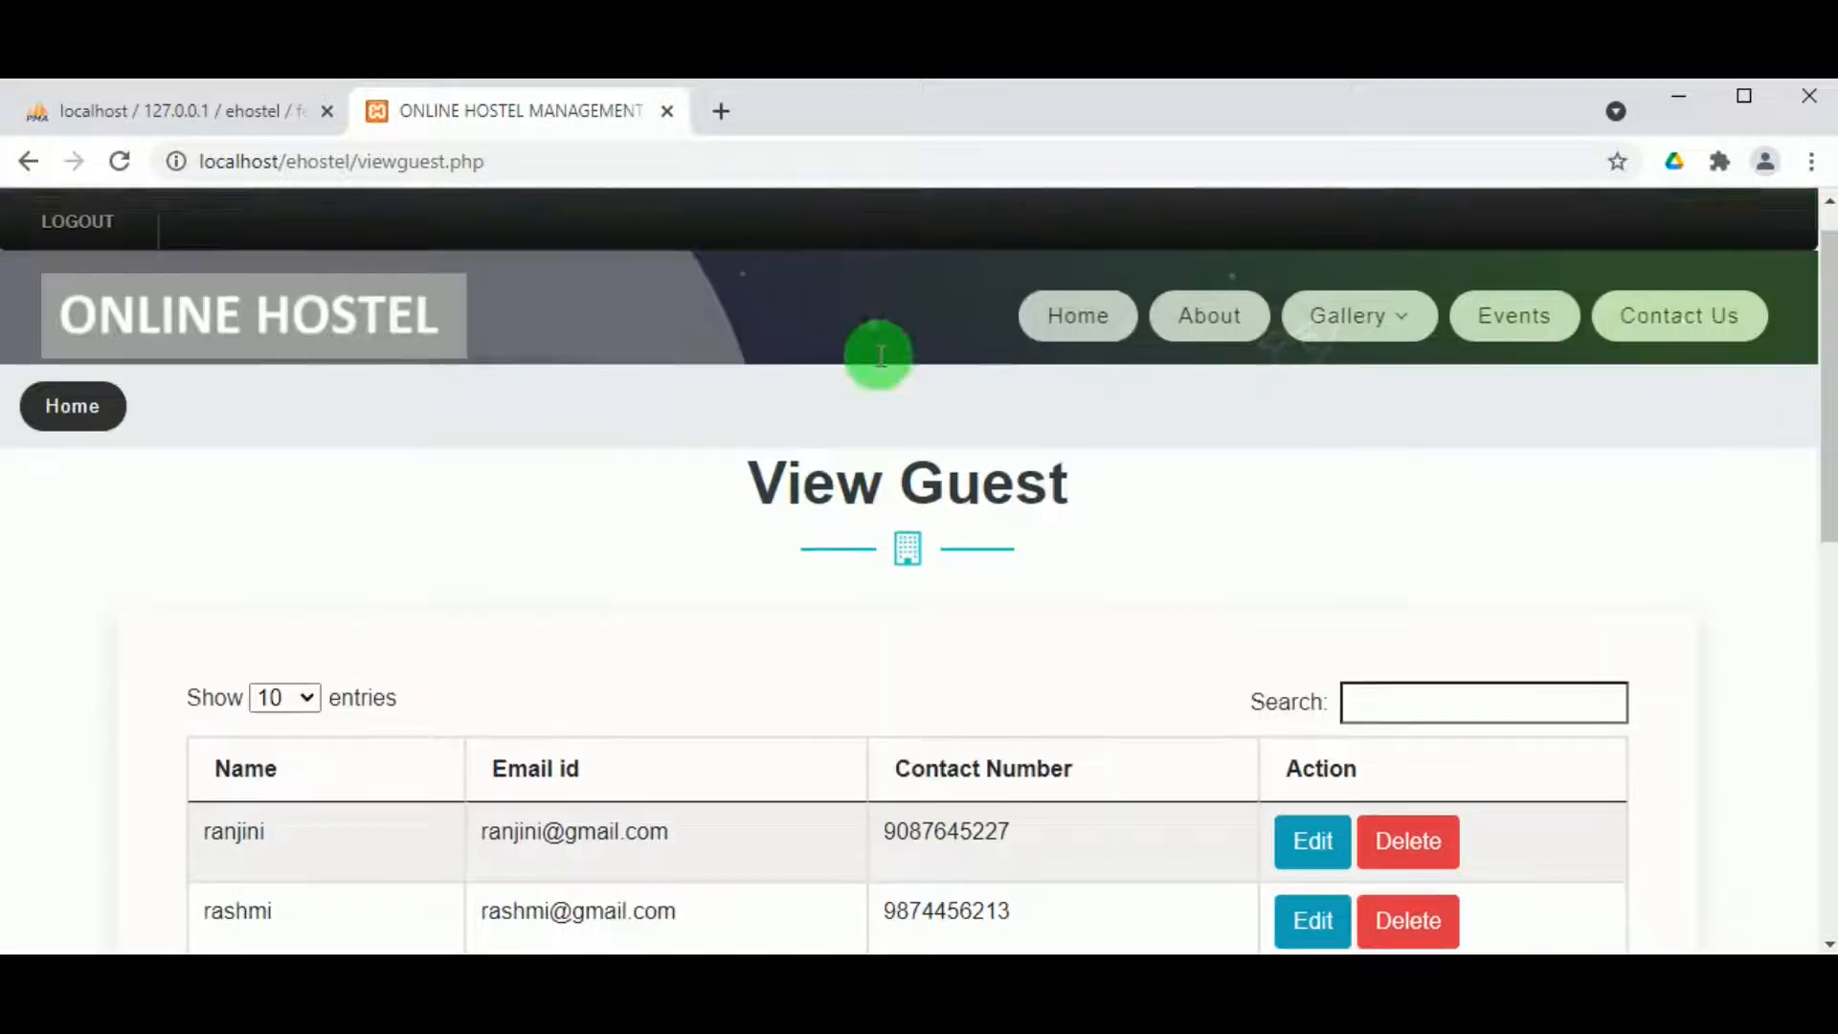
pyautogui.moveTo(505, 225)
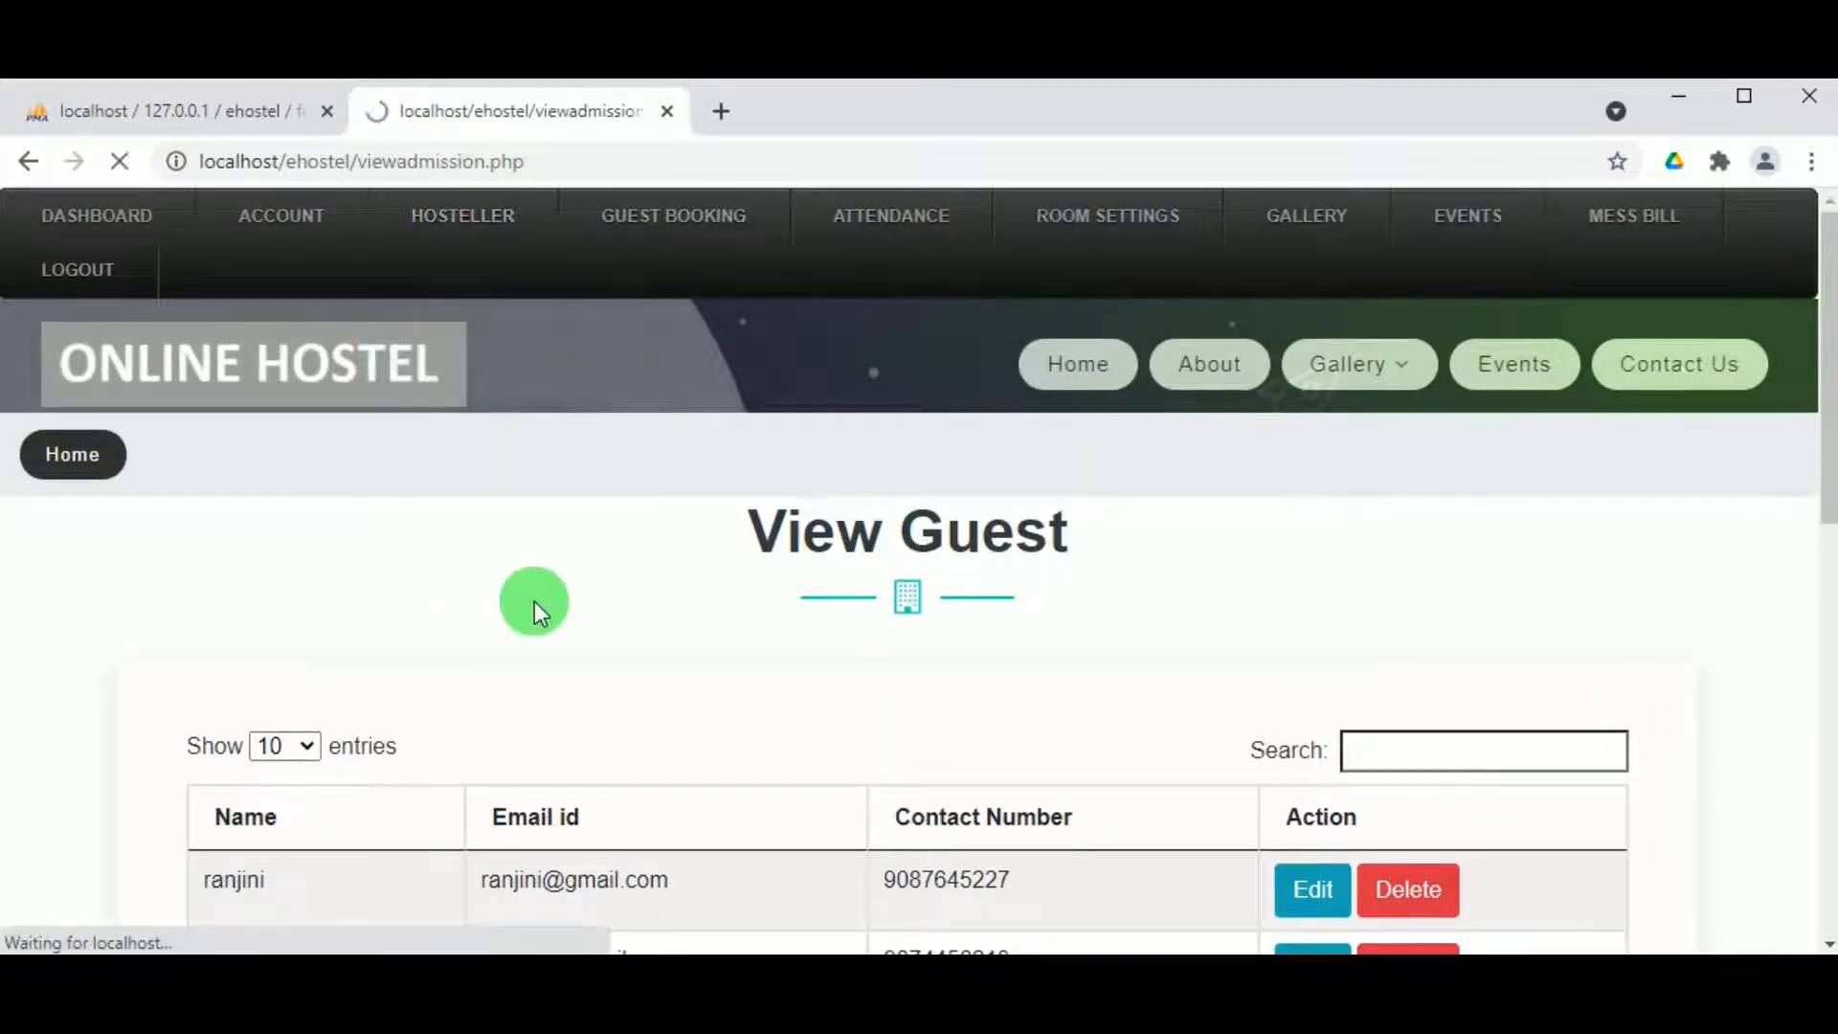
# Step: Scroll through the View Admission table, then bring up HOSTELLER > View Feedback
pyautogui.scroll(-3, 565, 601)
pyautogui.scroll(-2, 566, 602)
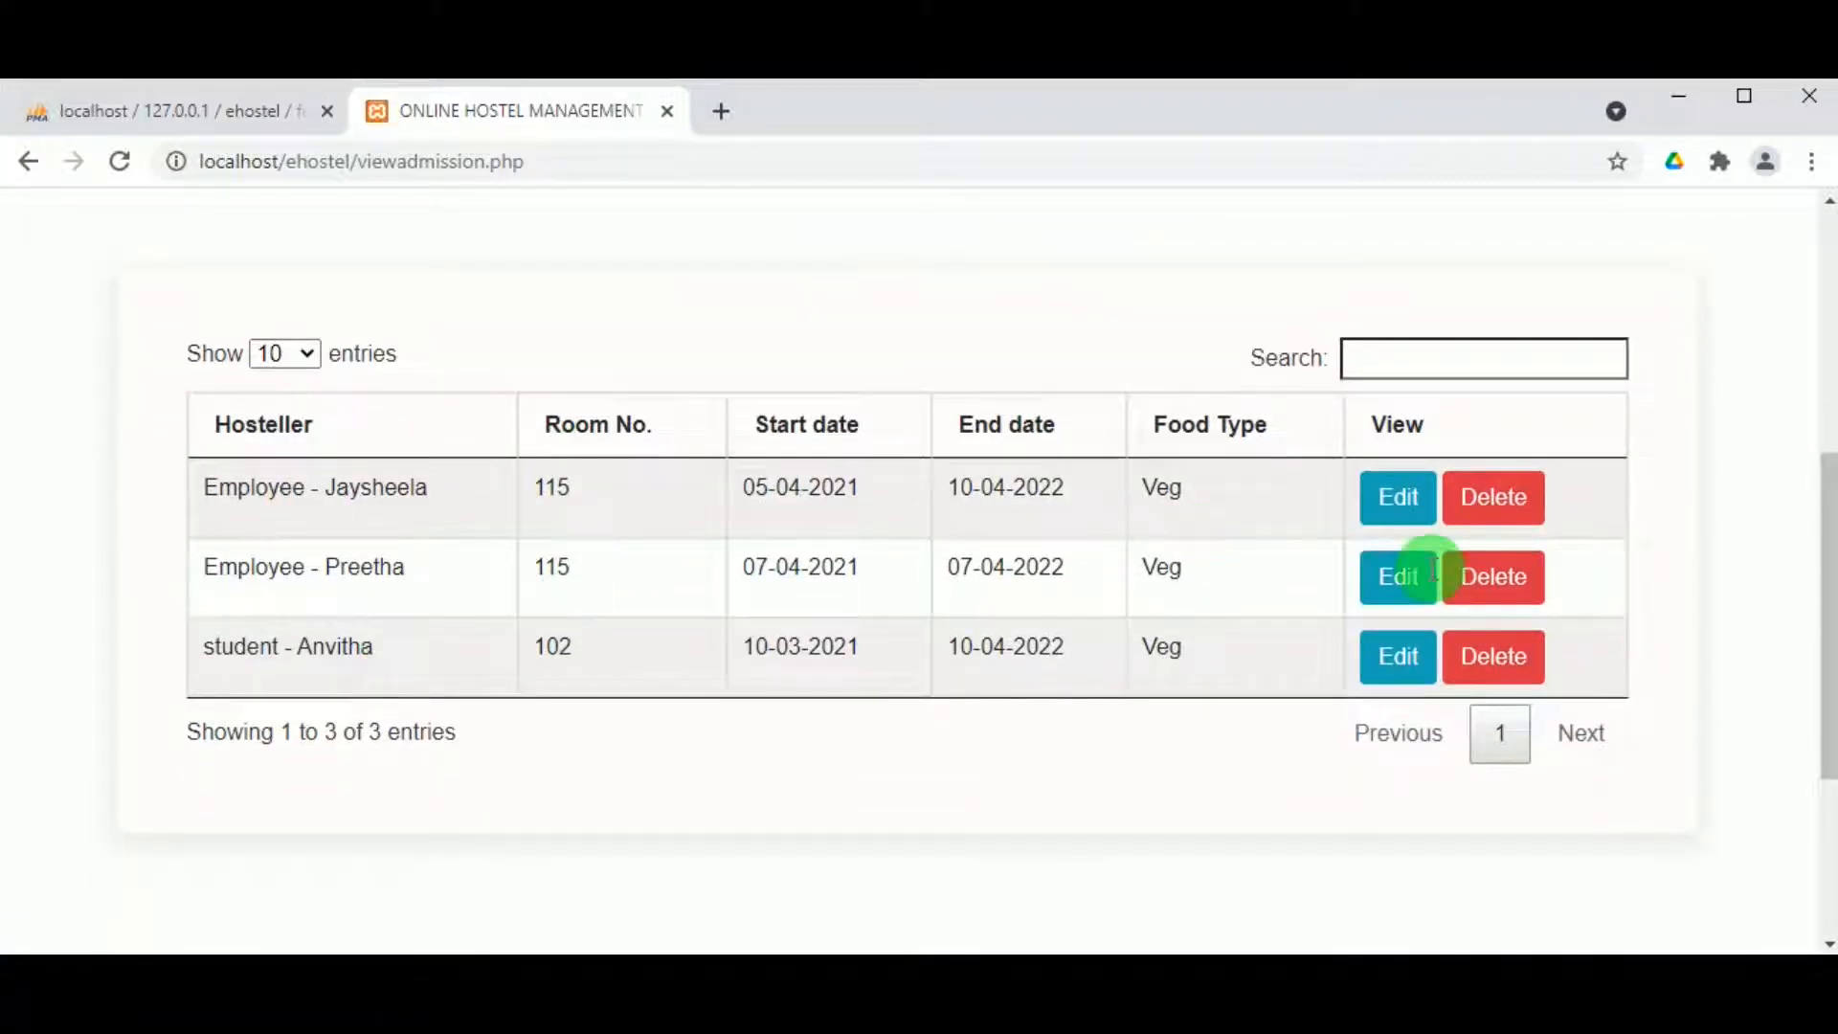
pyautogui.scroll(5, 481, 549)
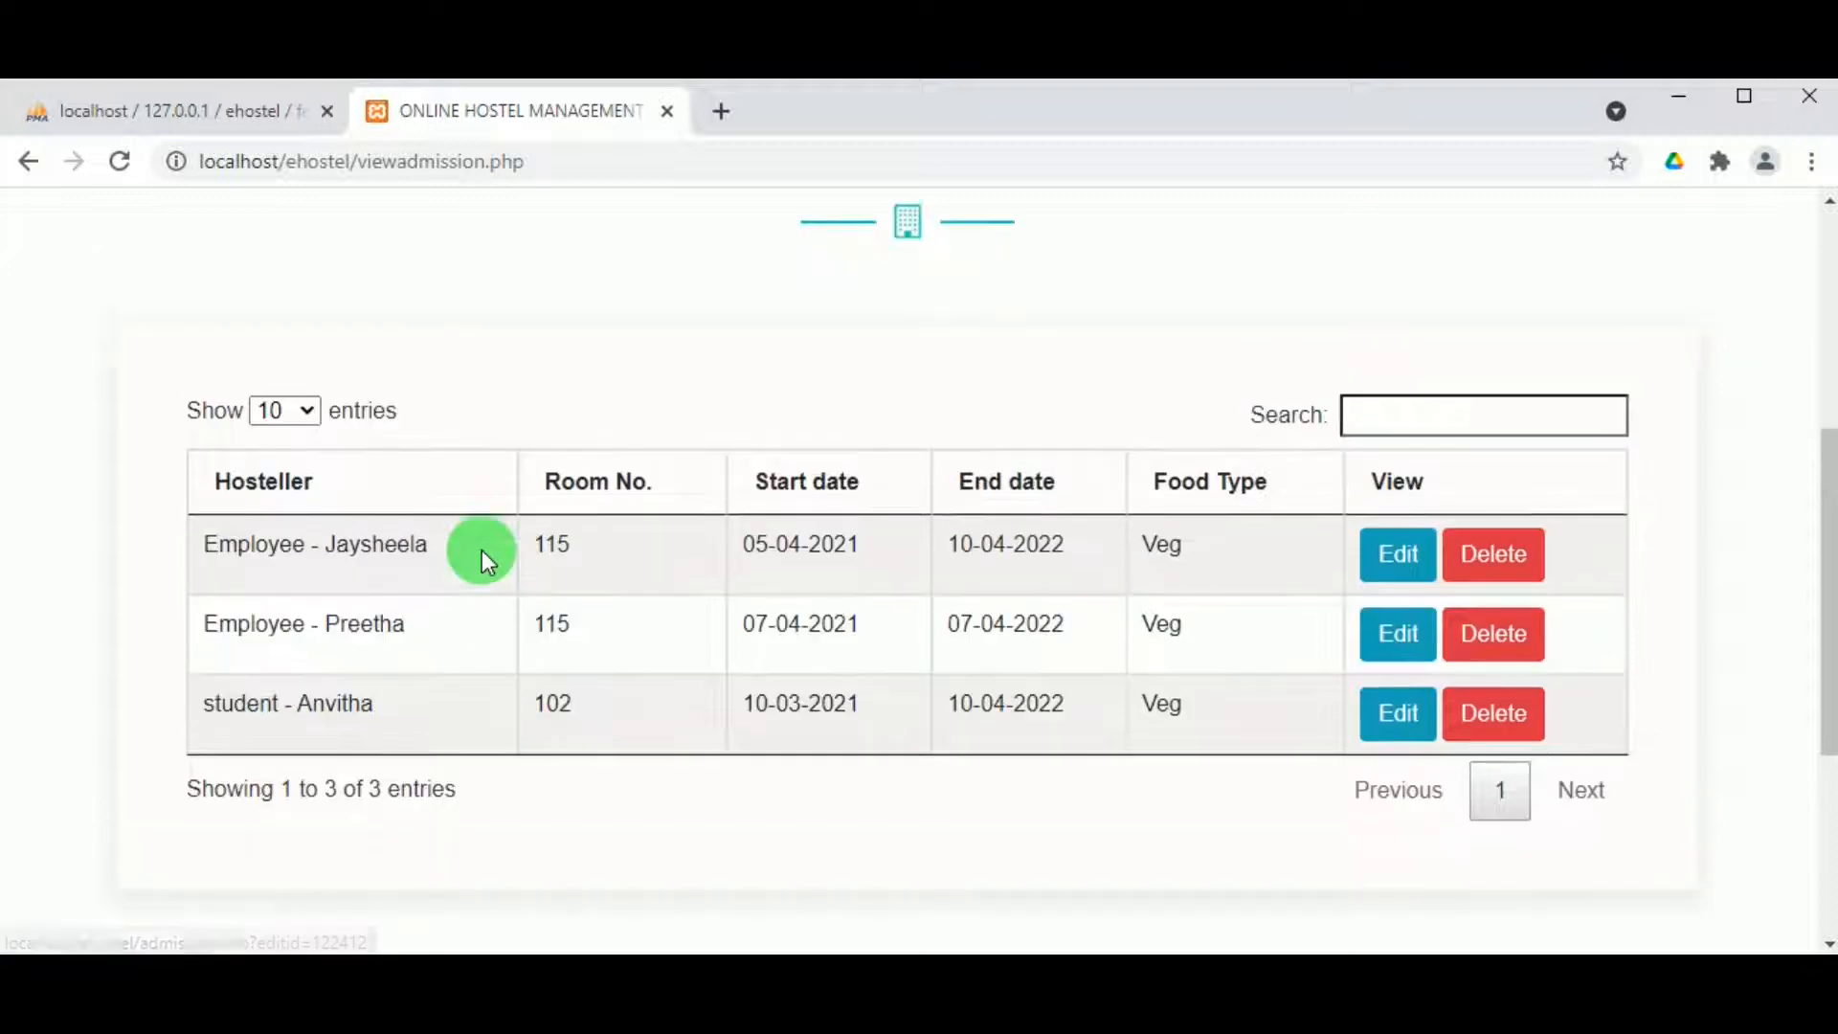
pyautogui.scroll(2, 679, 456)
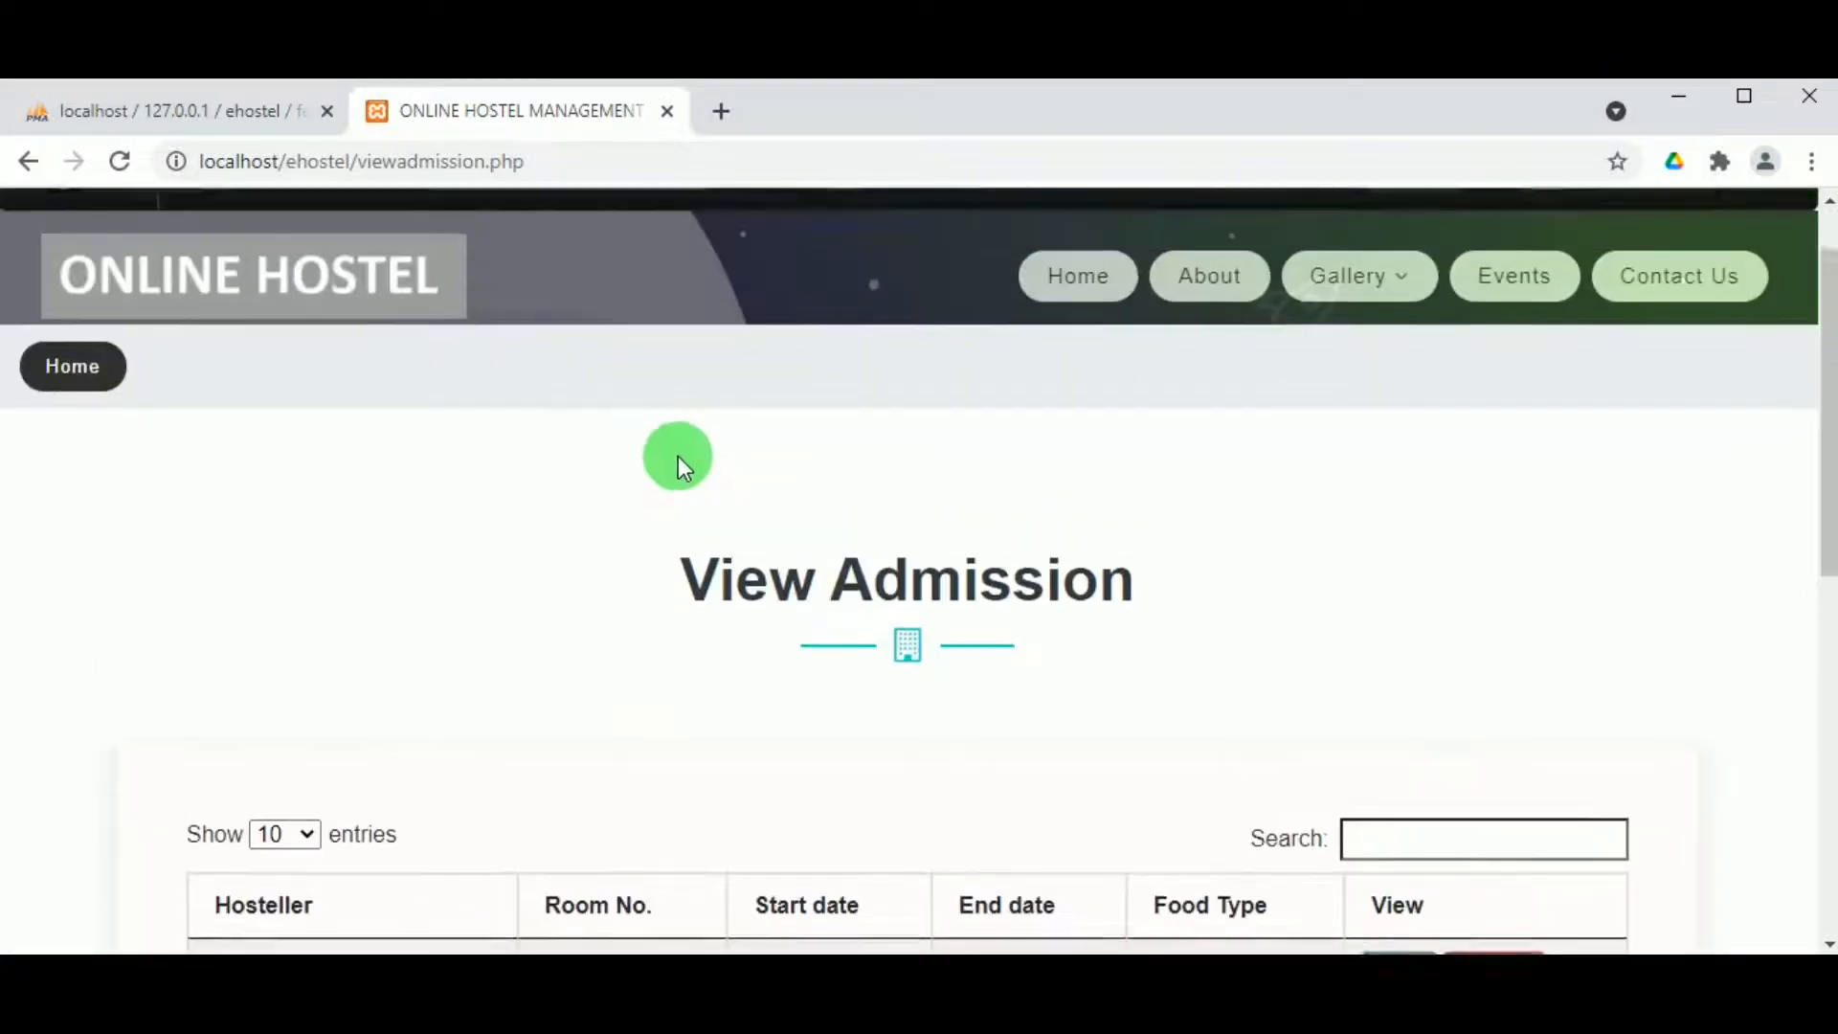
pyautogui.moveTo(498, 272)
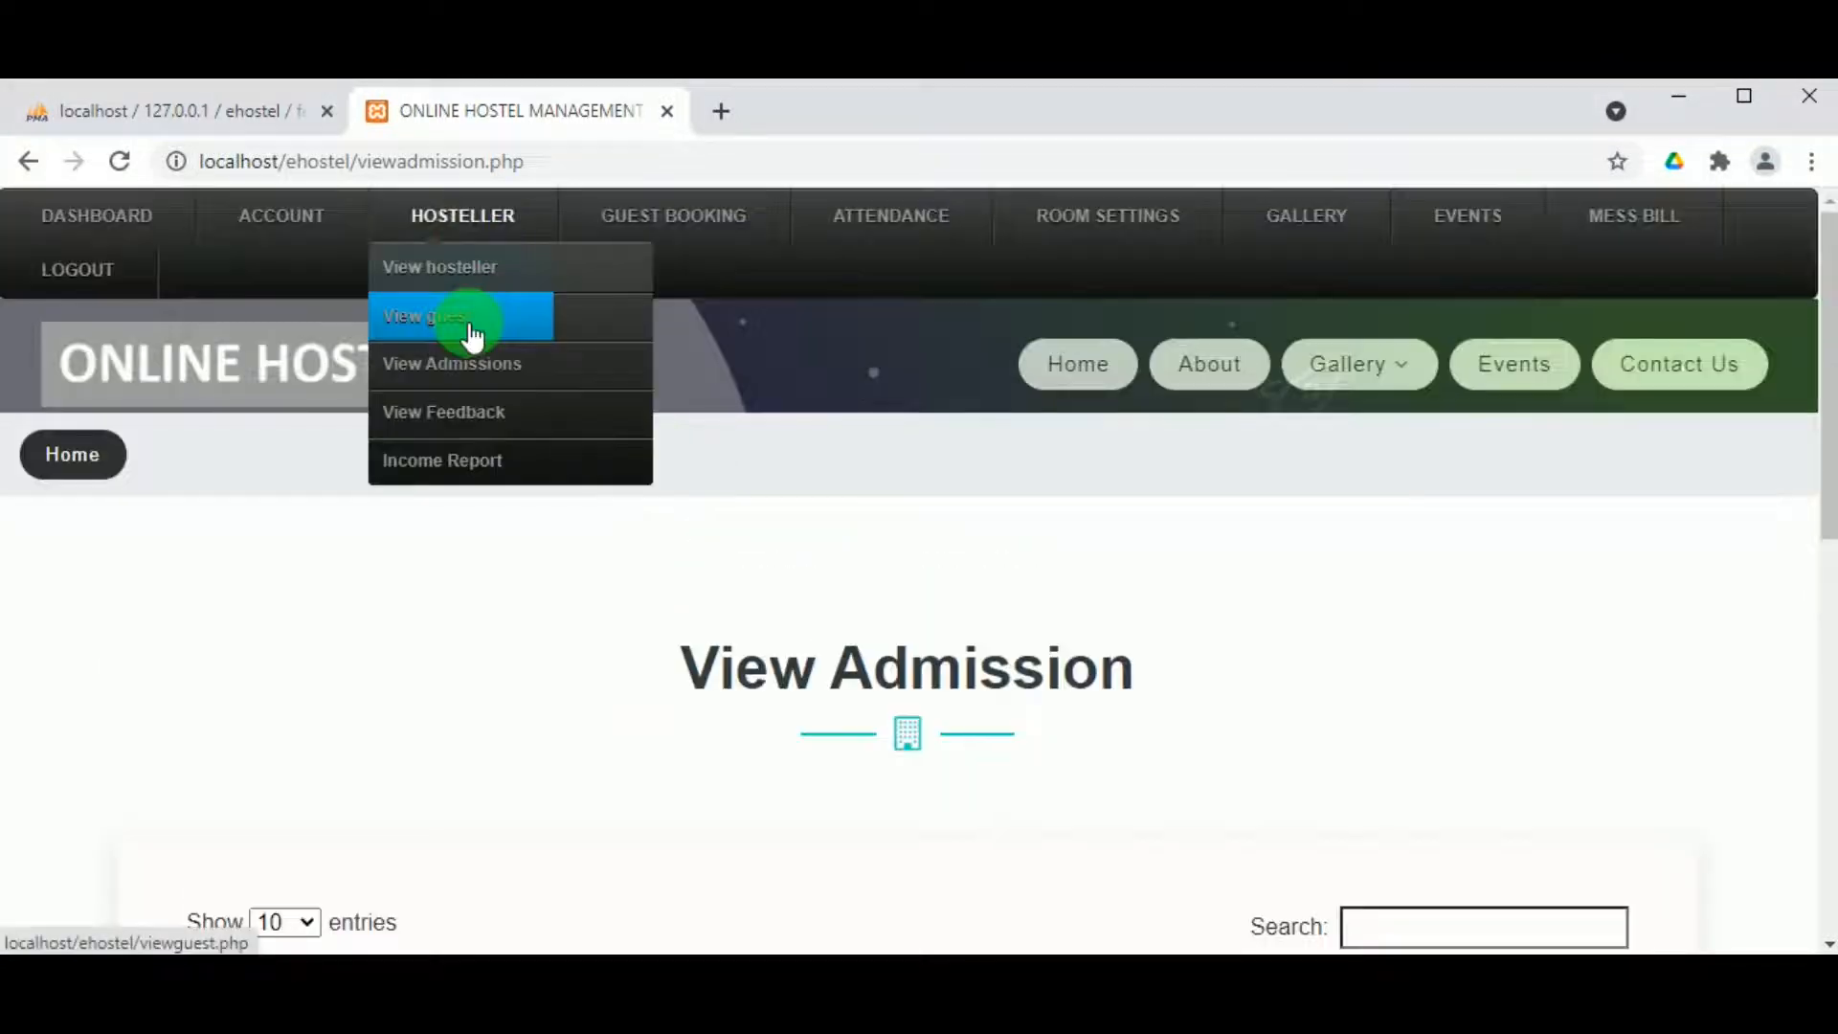
pyautogui.click(468, 413)
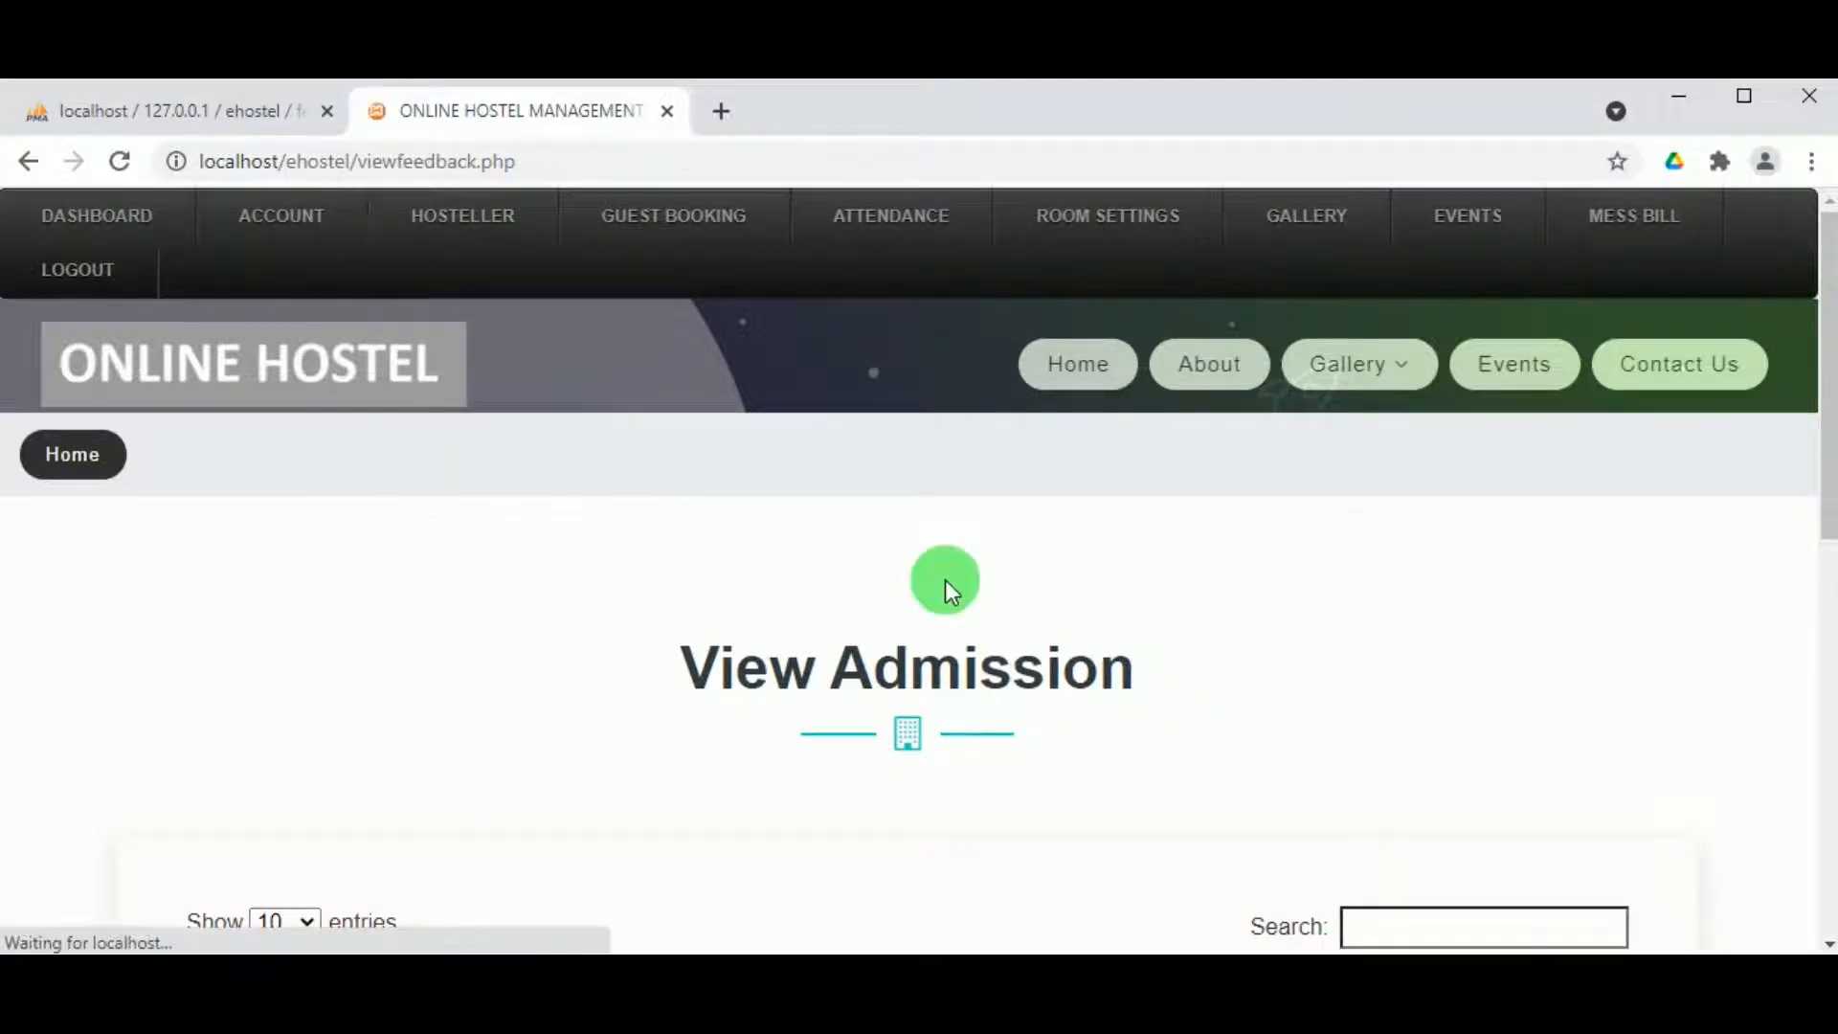
# Step: Review the hosteller feedback entries, then load HOSTELLER > Income Report
pyautogui.scroll(-2, 945, 578)
pyautogui.scroll(2, 944, 578)
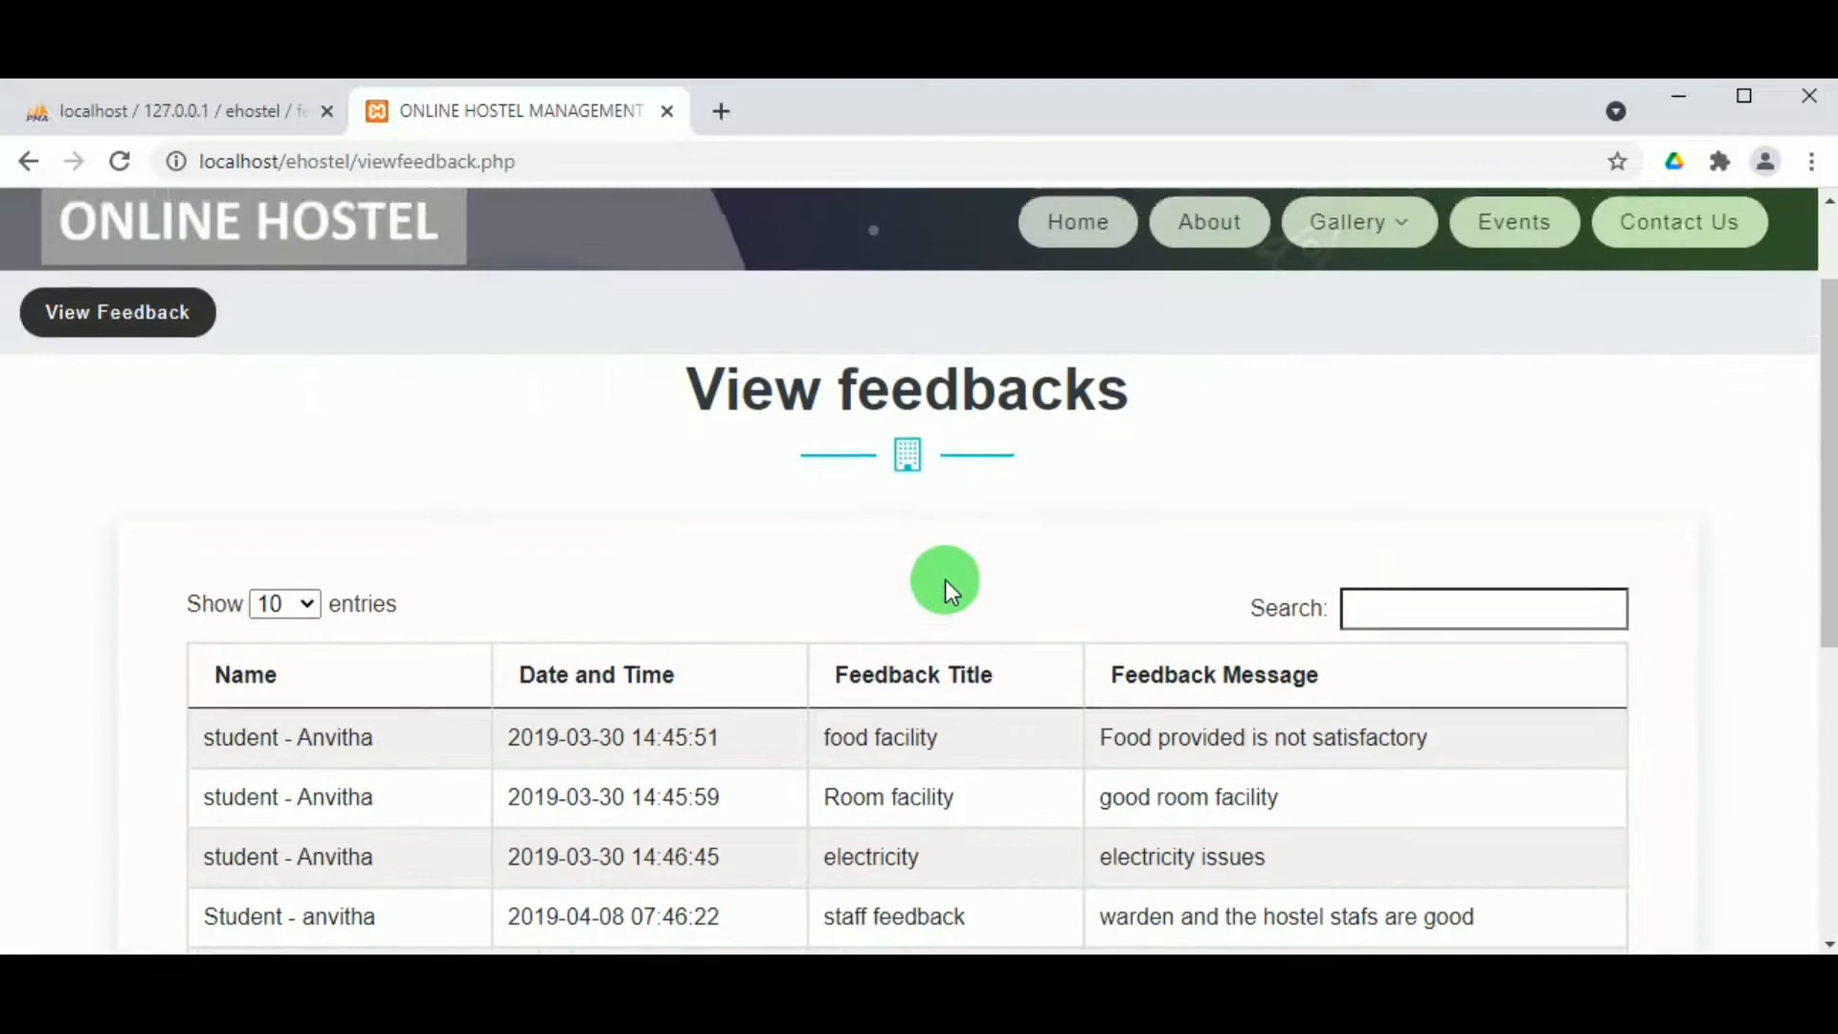
pyautogui.scroll(-4, 643, 666)
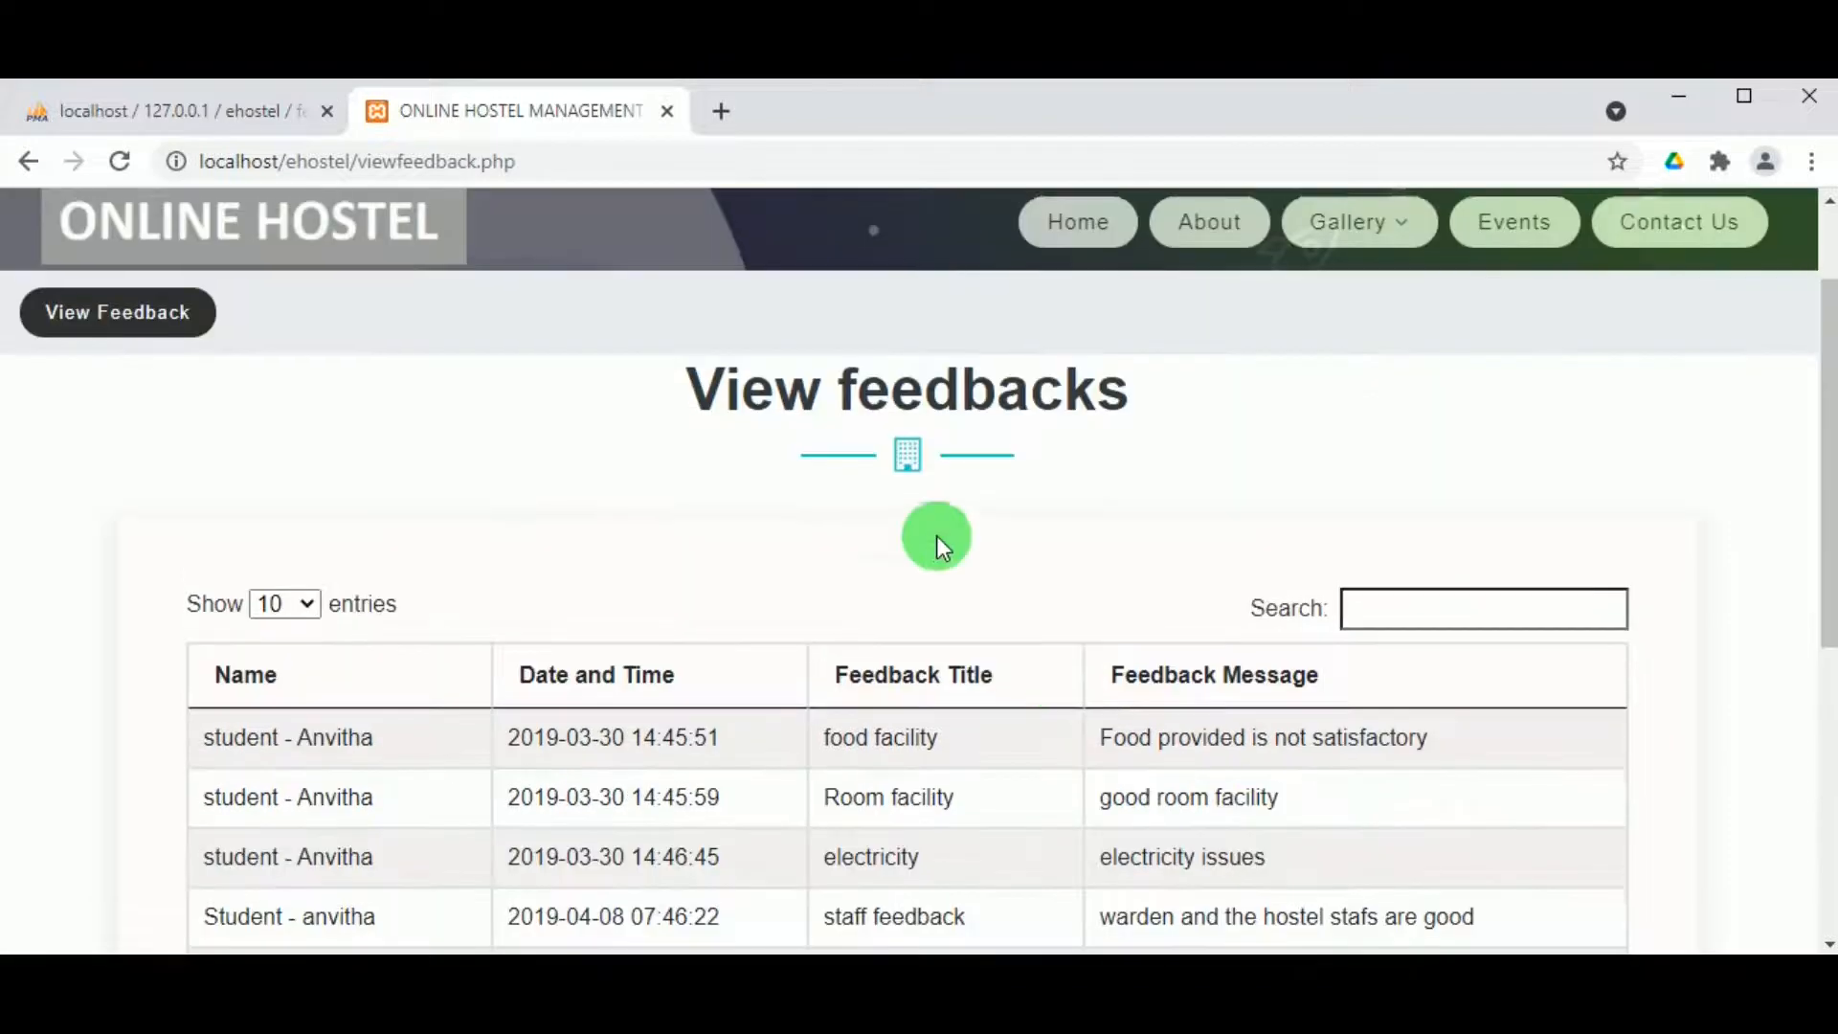
pyautogui.scroll(2, 935, 537)
pyautogui.moveTo(517, 230)
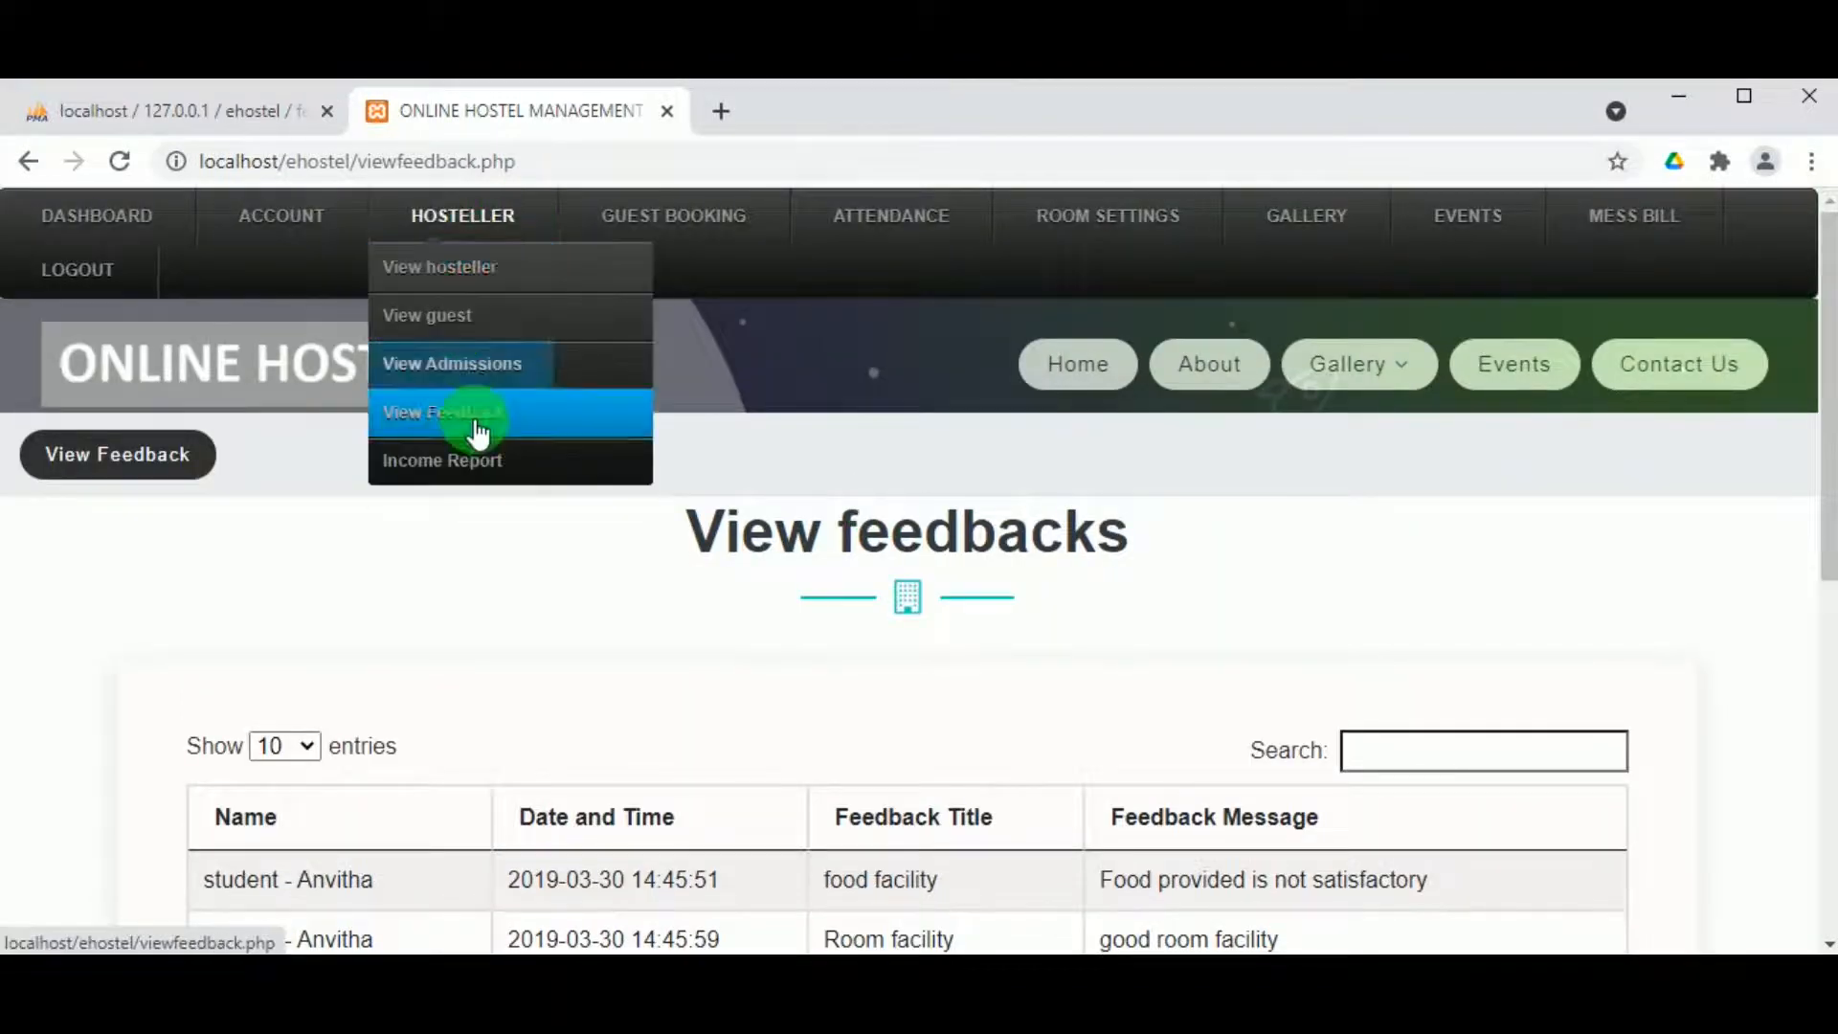
pyautogui.click(481, 463)
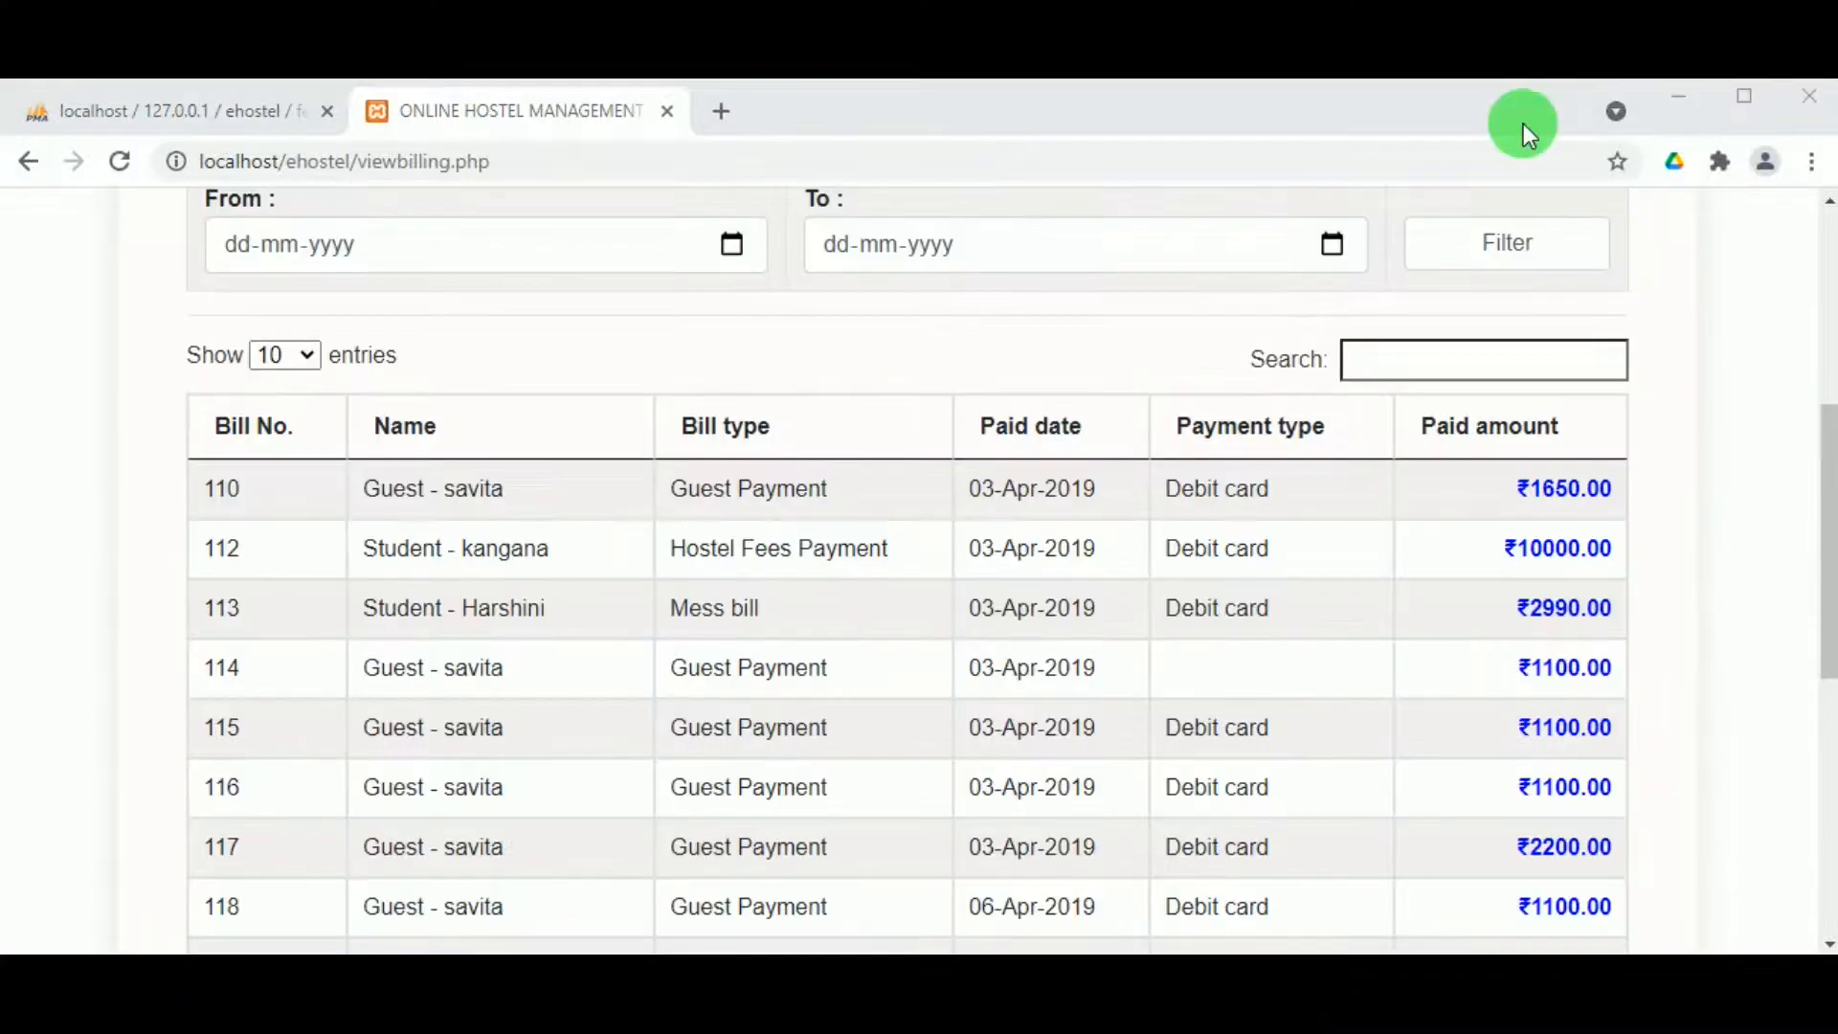
# Step: Browse the 68 income report billing records totalling ₹587929, then go to View Pending Bookings
pyautogui.scroll(-3, 718, 546)
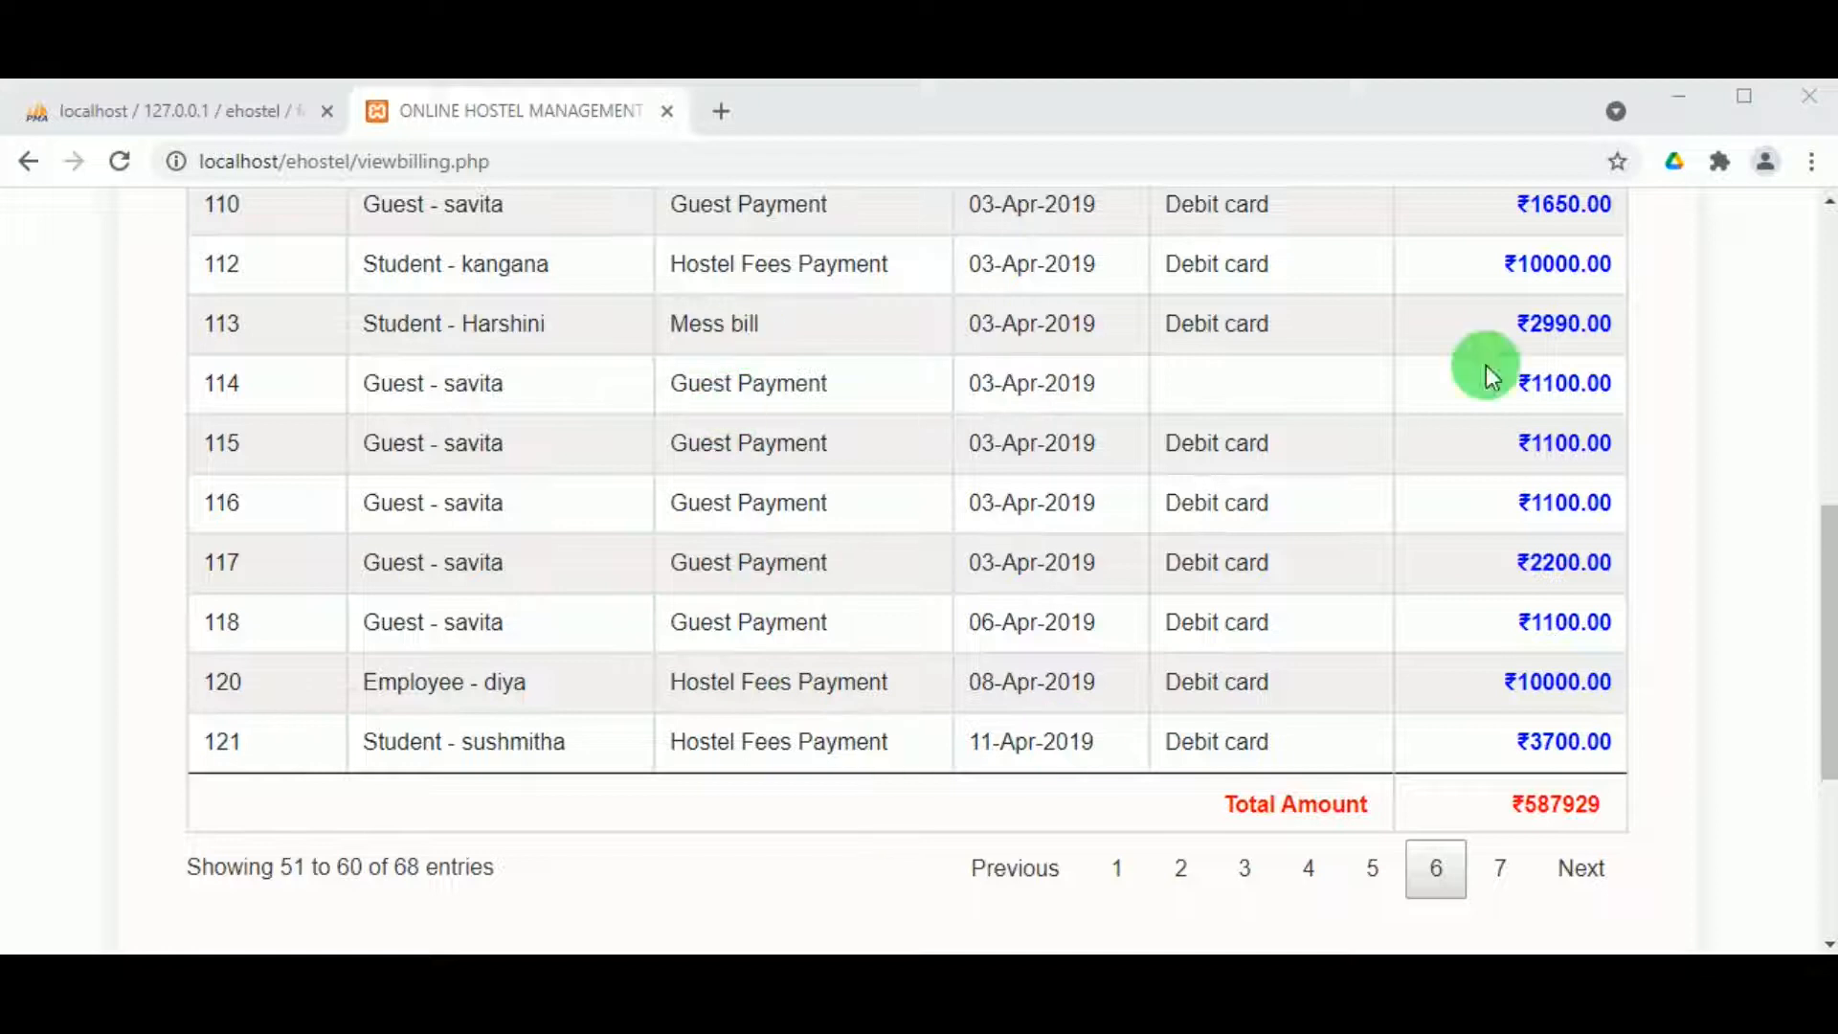
pyautogui.scroll(2, 1552, 574)
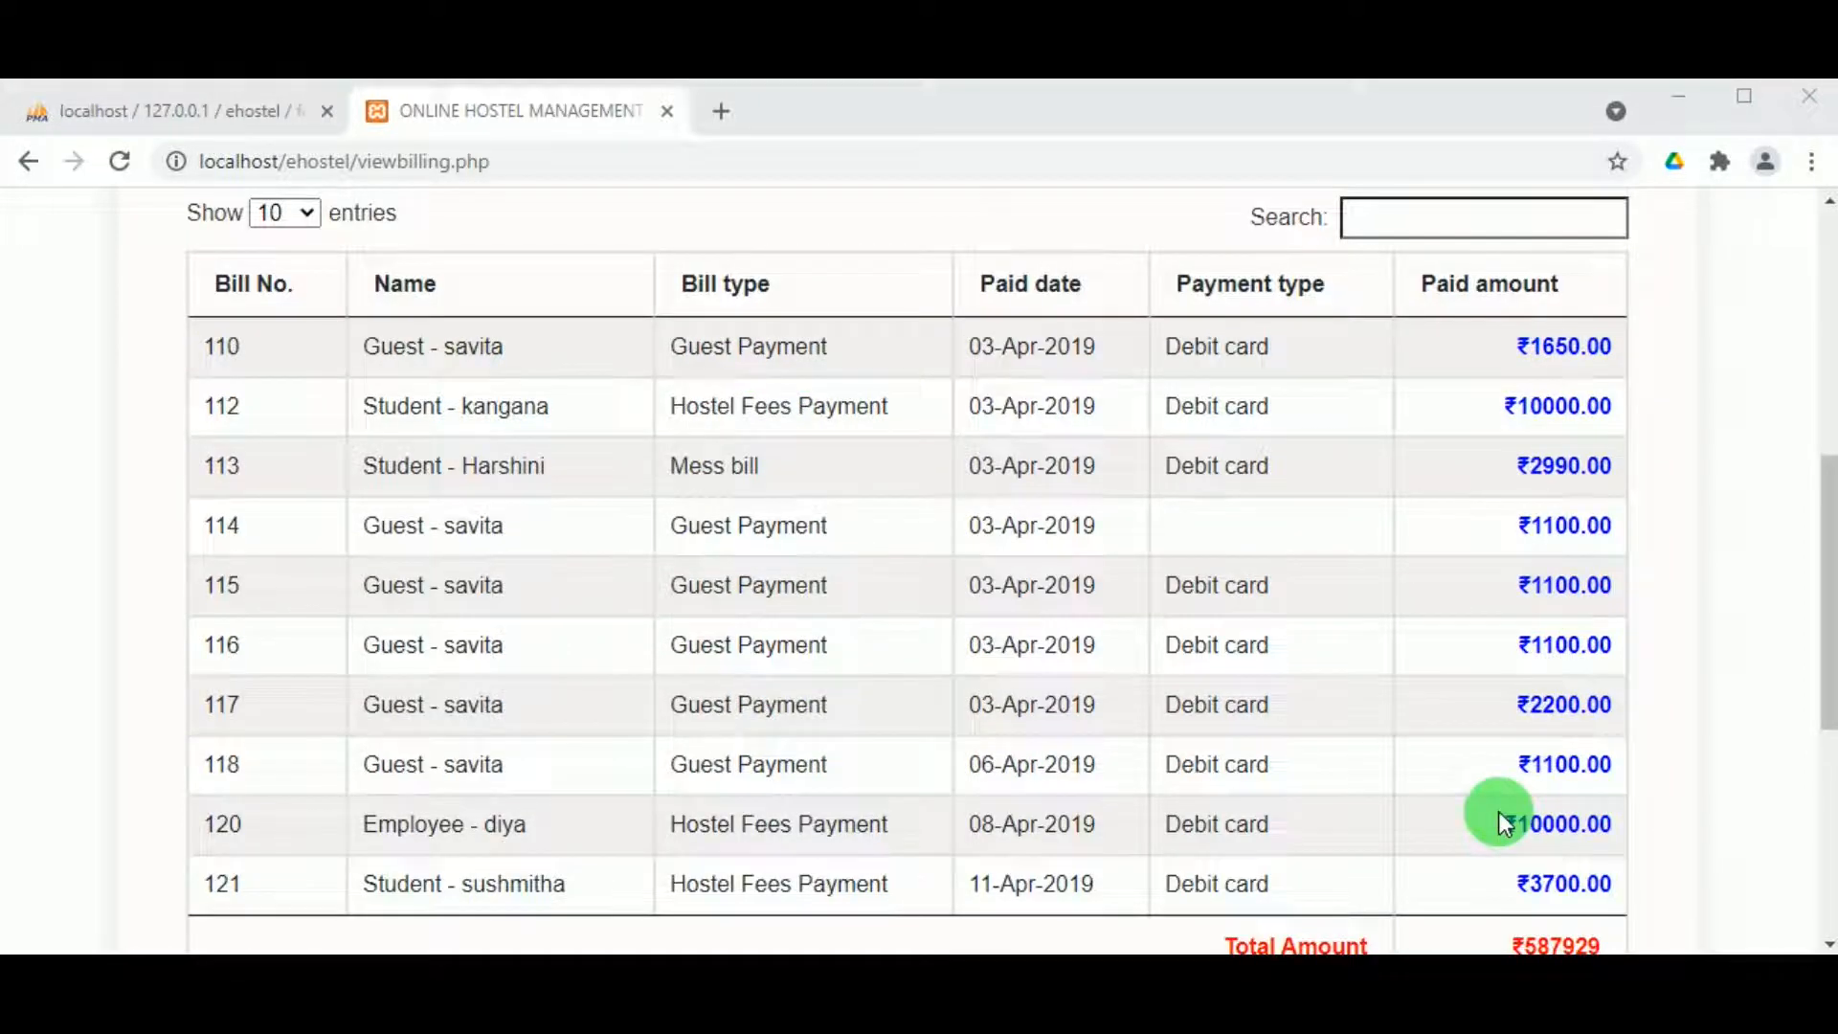
pyautogui.scroll(-3, 1559, 837)
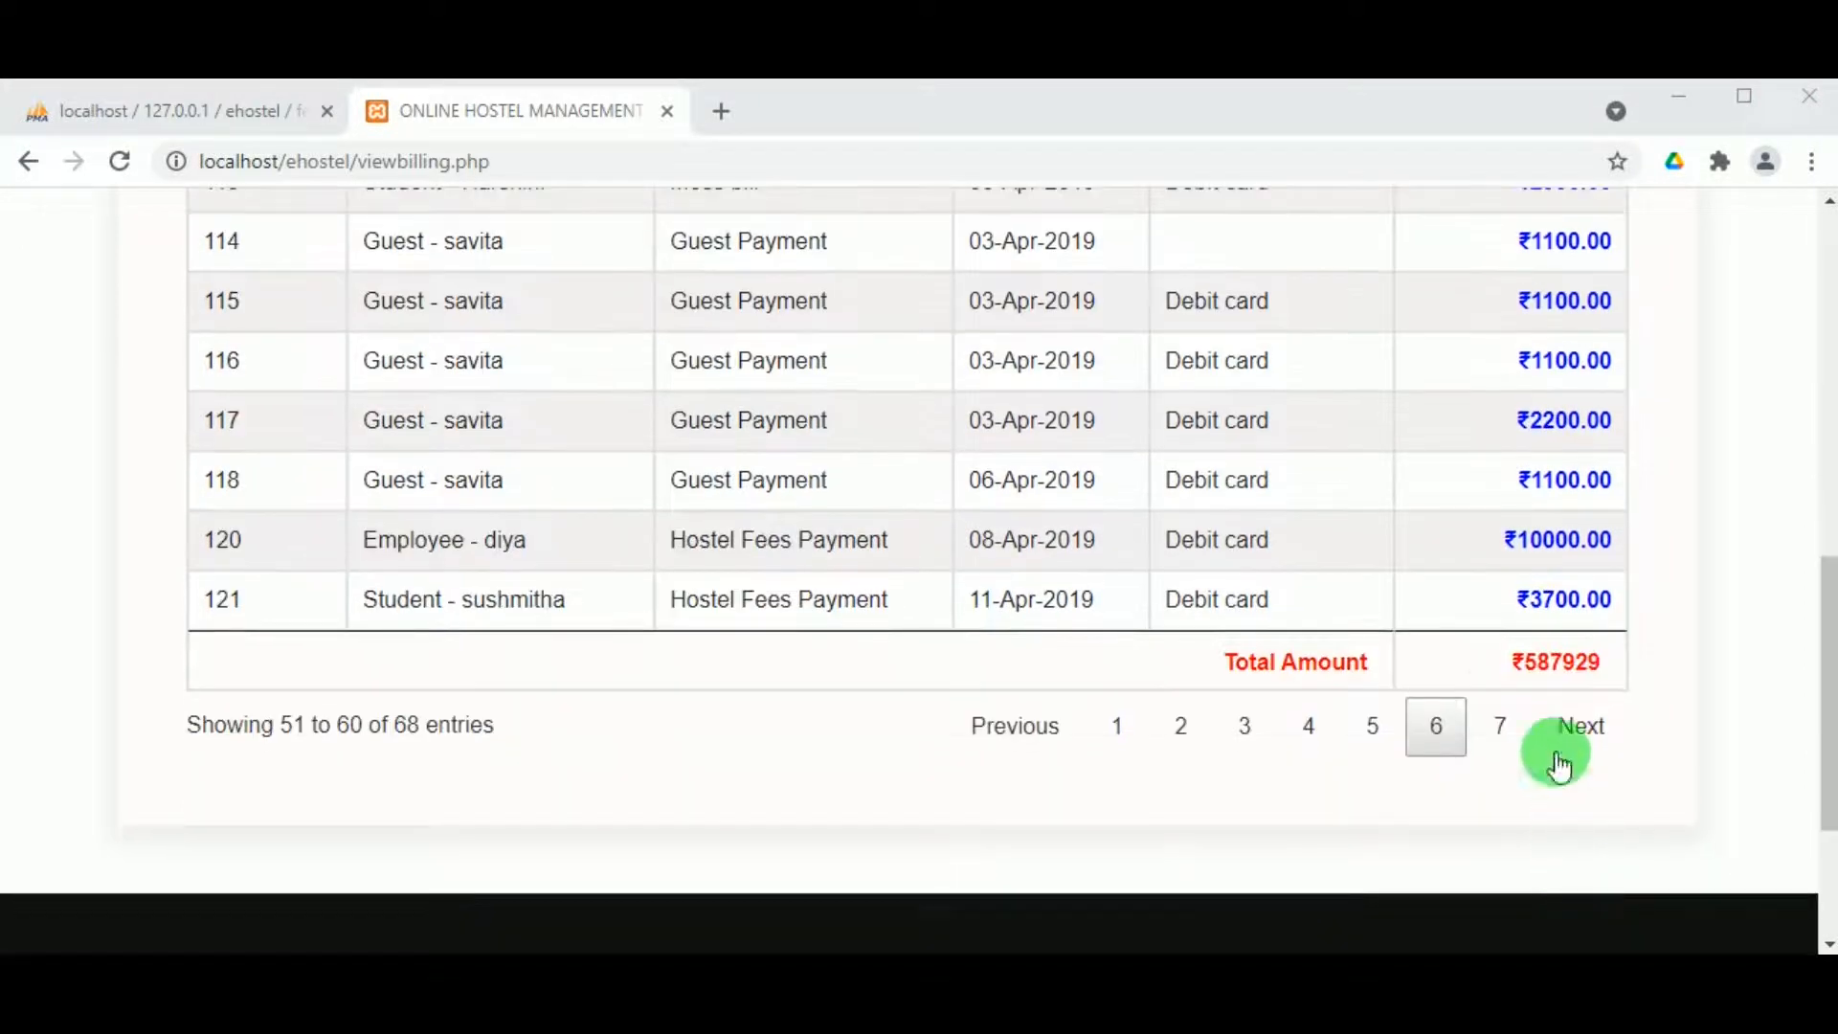
pyautogui.scroll(-1, 599, 496)
pyautogui.scroll(7, 599, 496)
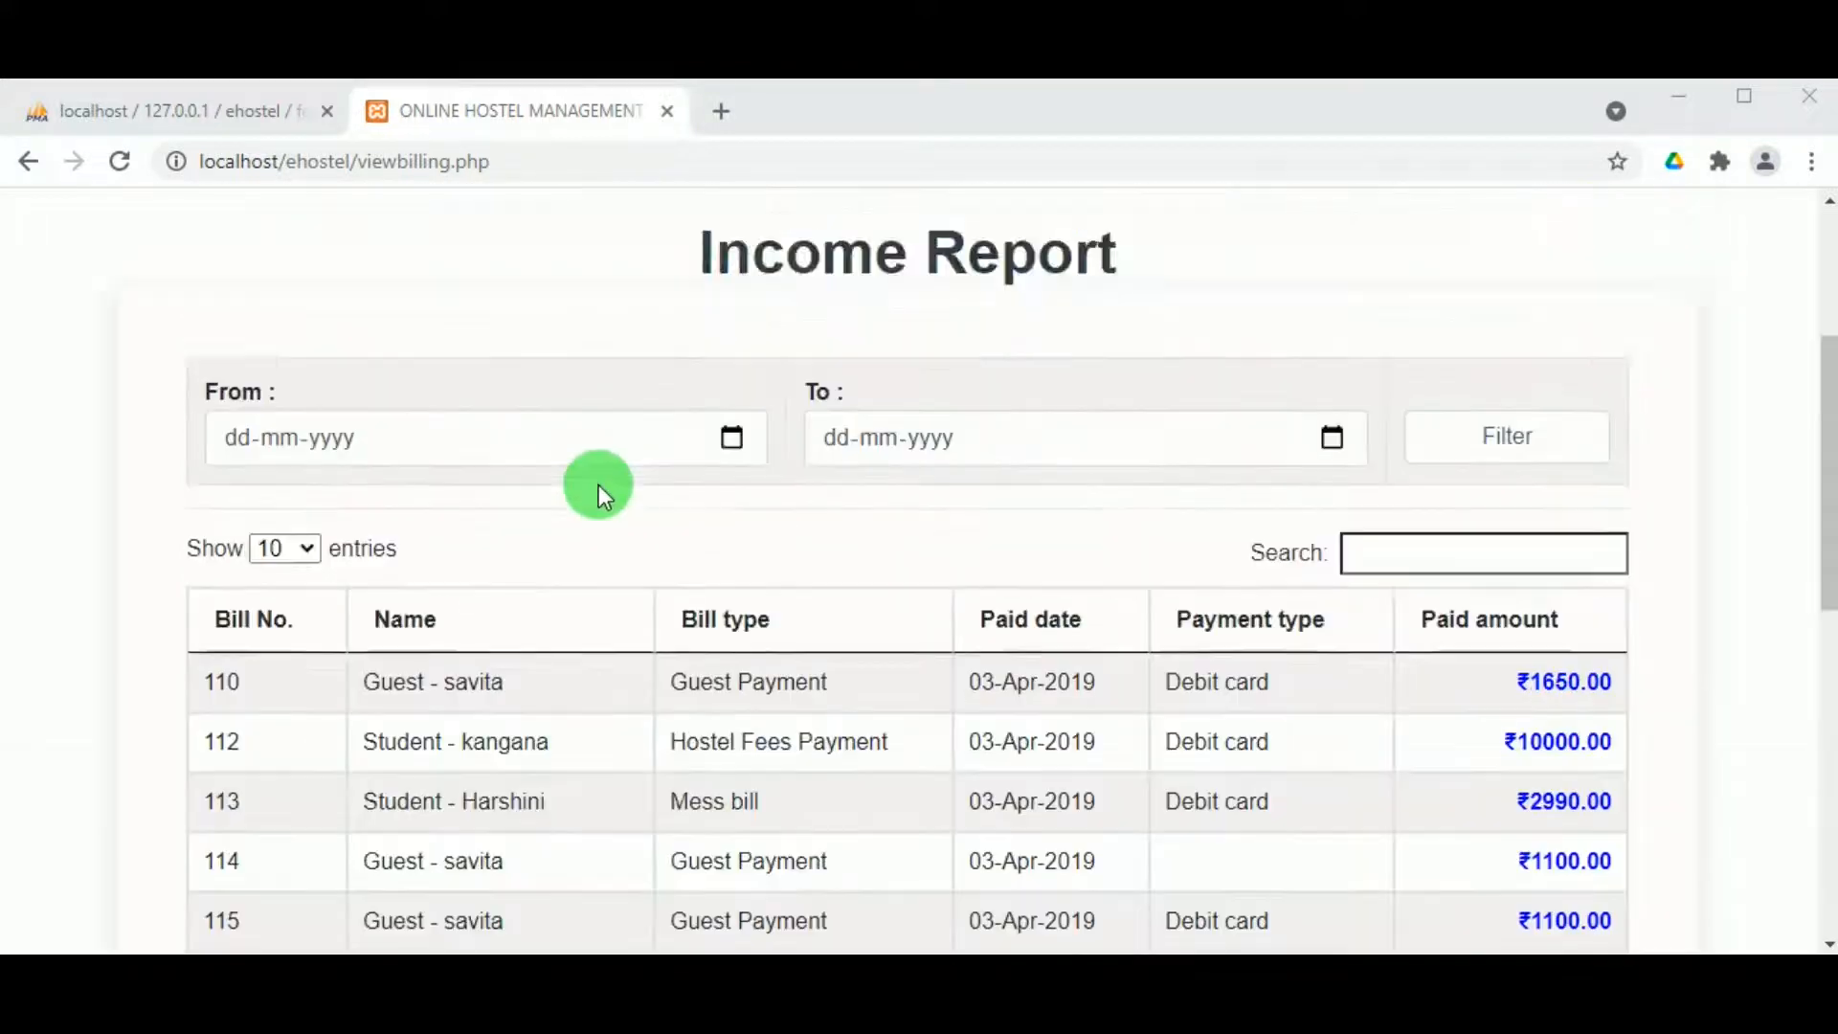
pyautogui.scroll(-4, 599, 484)
pyautogui.scroll(6, 600, 485)
pyautogui.scroll(3, 601, 485)
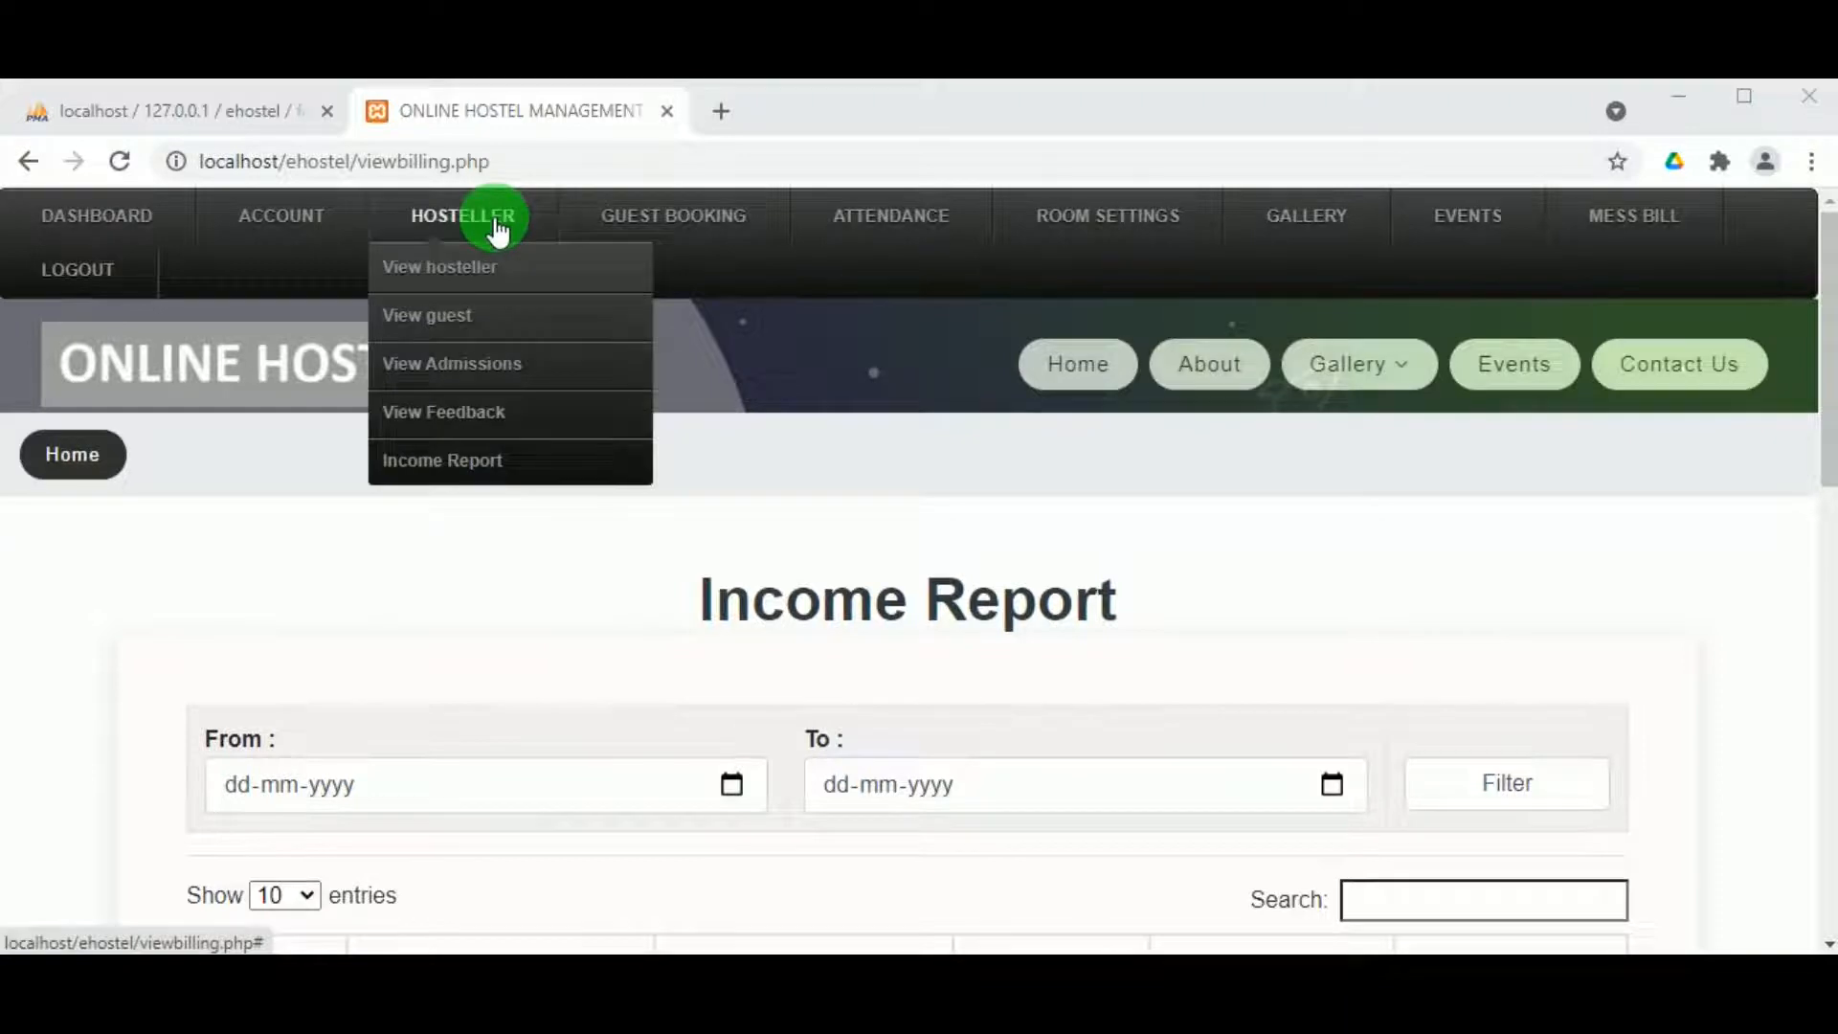
pyautogui.moveTo(673, 230)
pyautogui.click(679, 267)
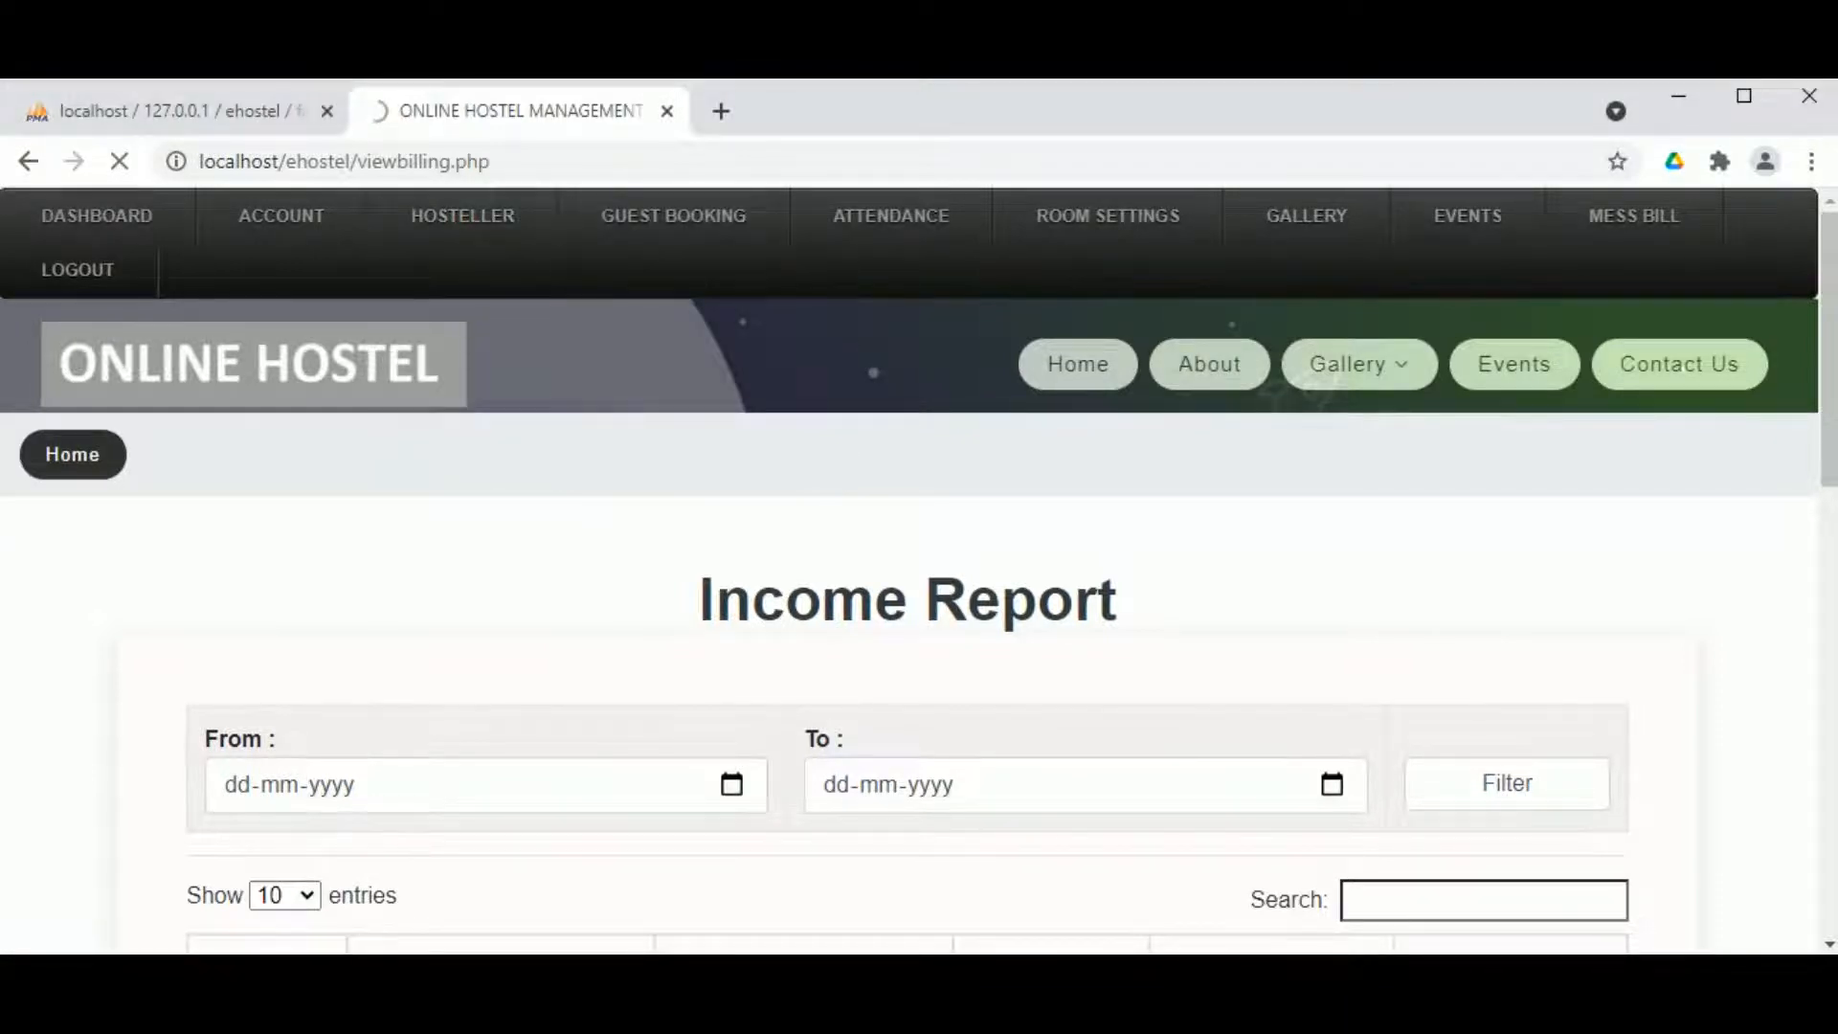
# Step: Scroll the pending guest bookings, then switch to View Approved Bookings
pyautogui.scroll(-2, 759, 623)
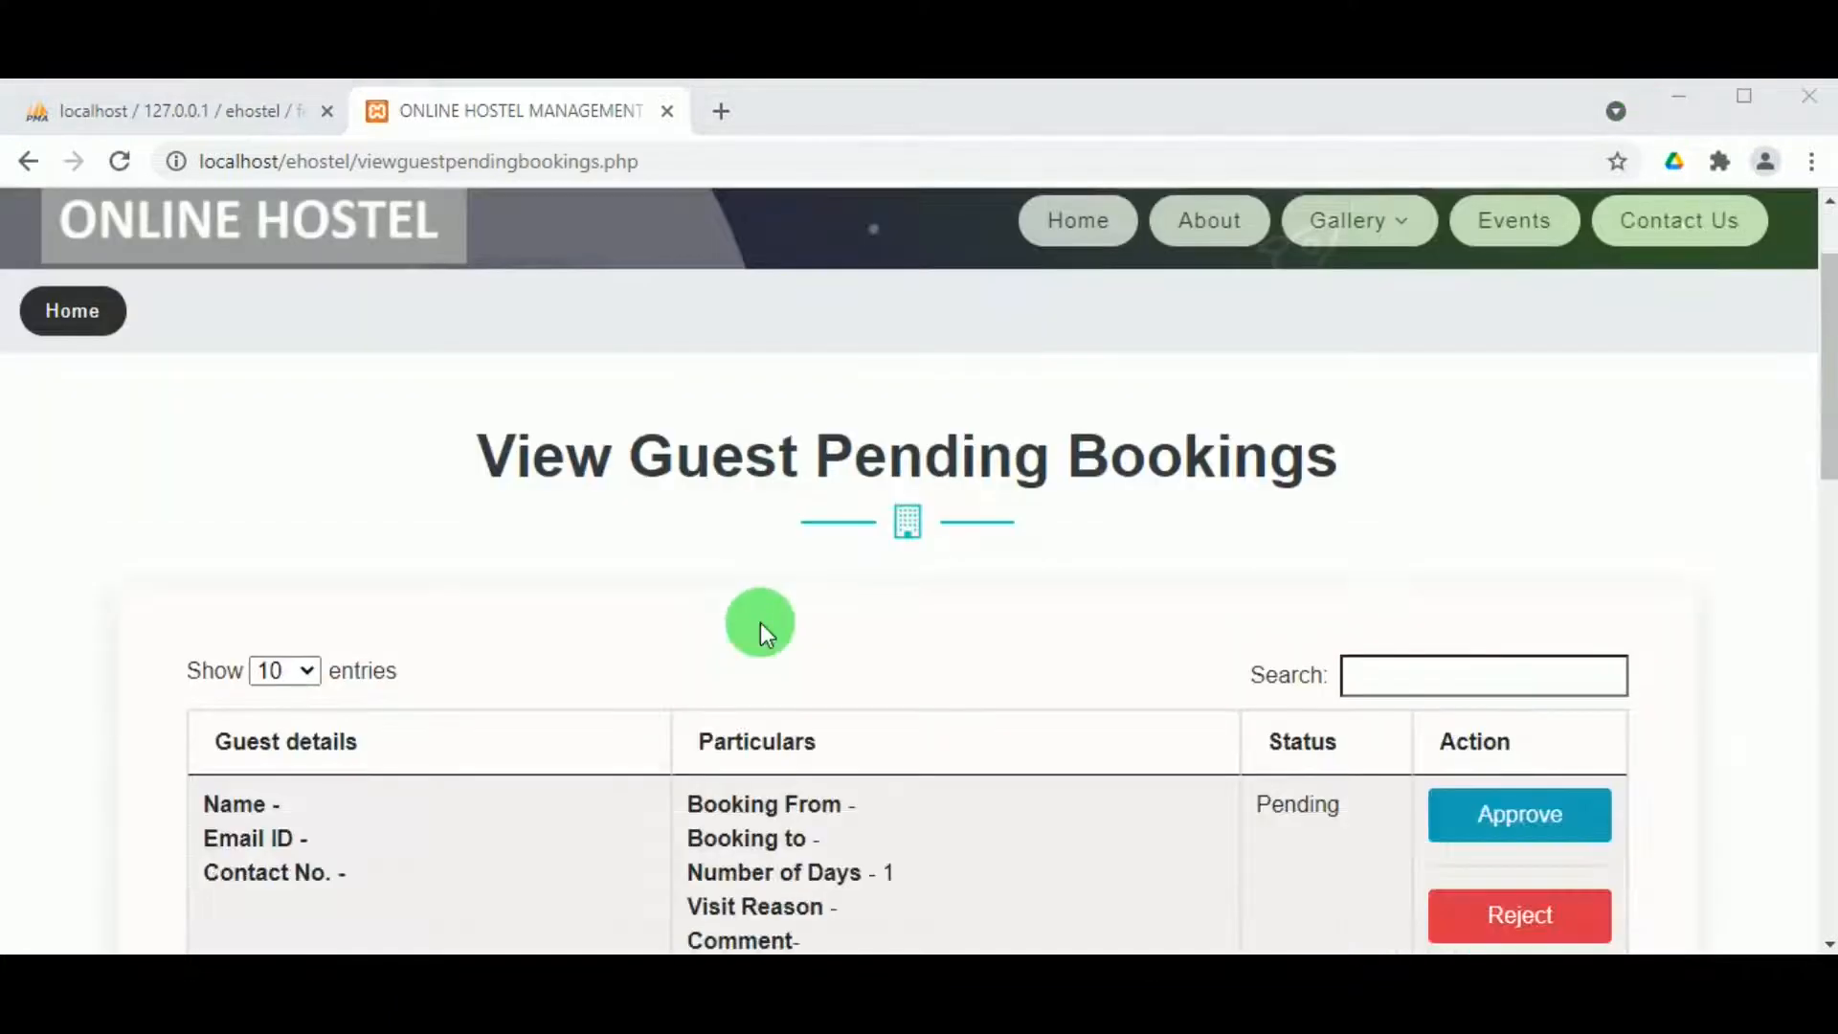
pyautogui.scroll(1, 760, 689)
pyautogui.scroll(-10, 760, 753)
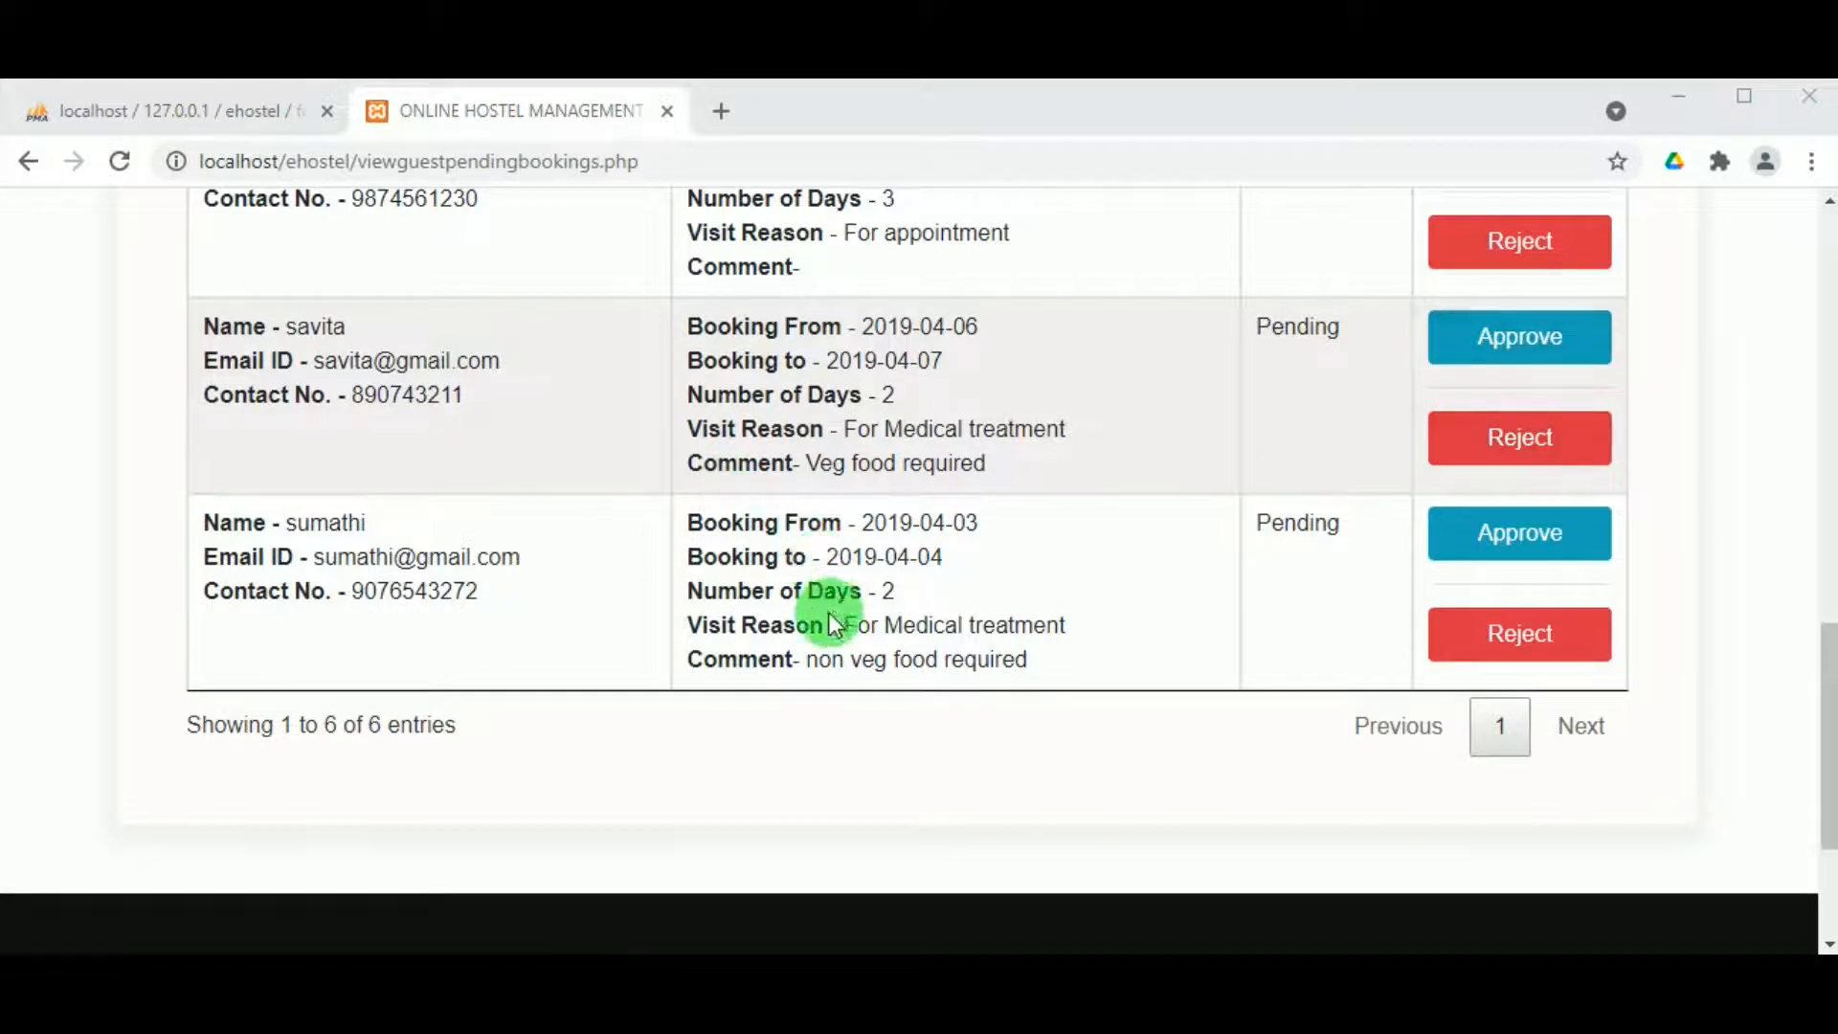
pyautogui.scroll(10, 807, 577)
pyautogui.scroll(-3, 756, 497)
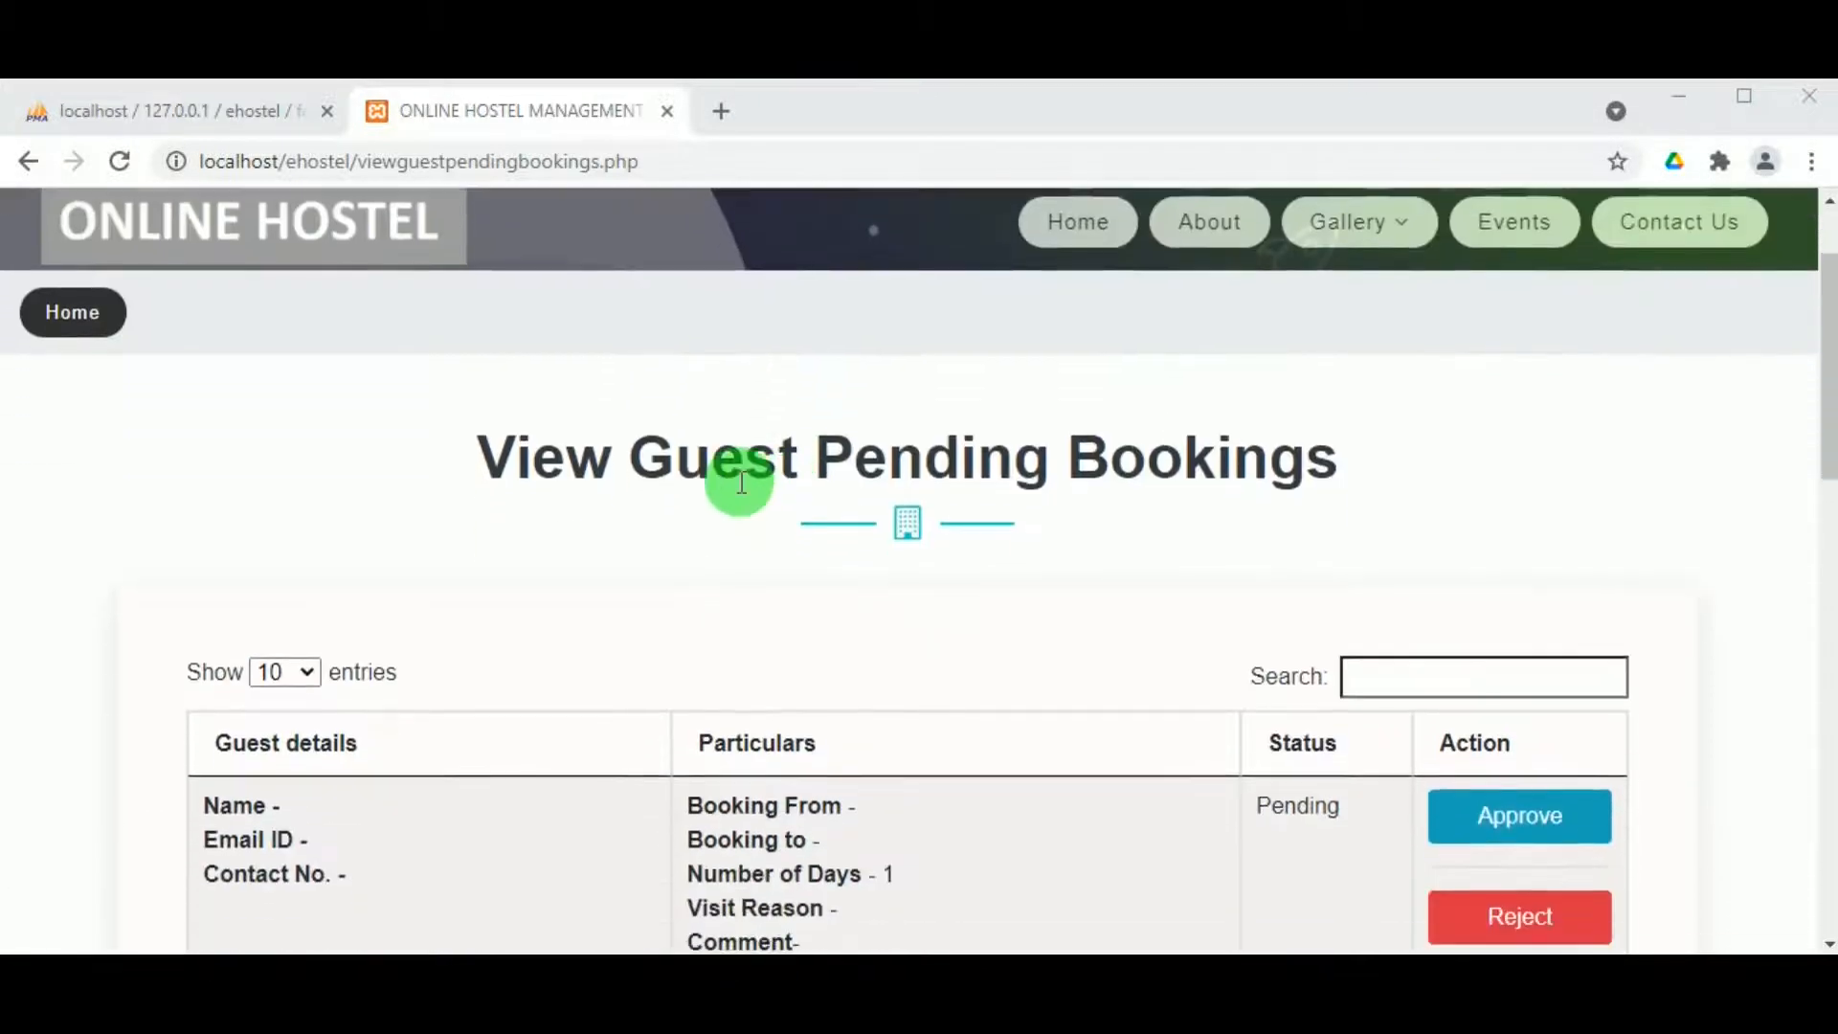
pyautogui.scroll(3, 738, 480)
pyautogui.moveTo(699, 212)
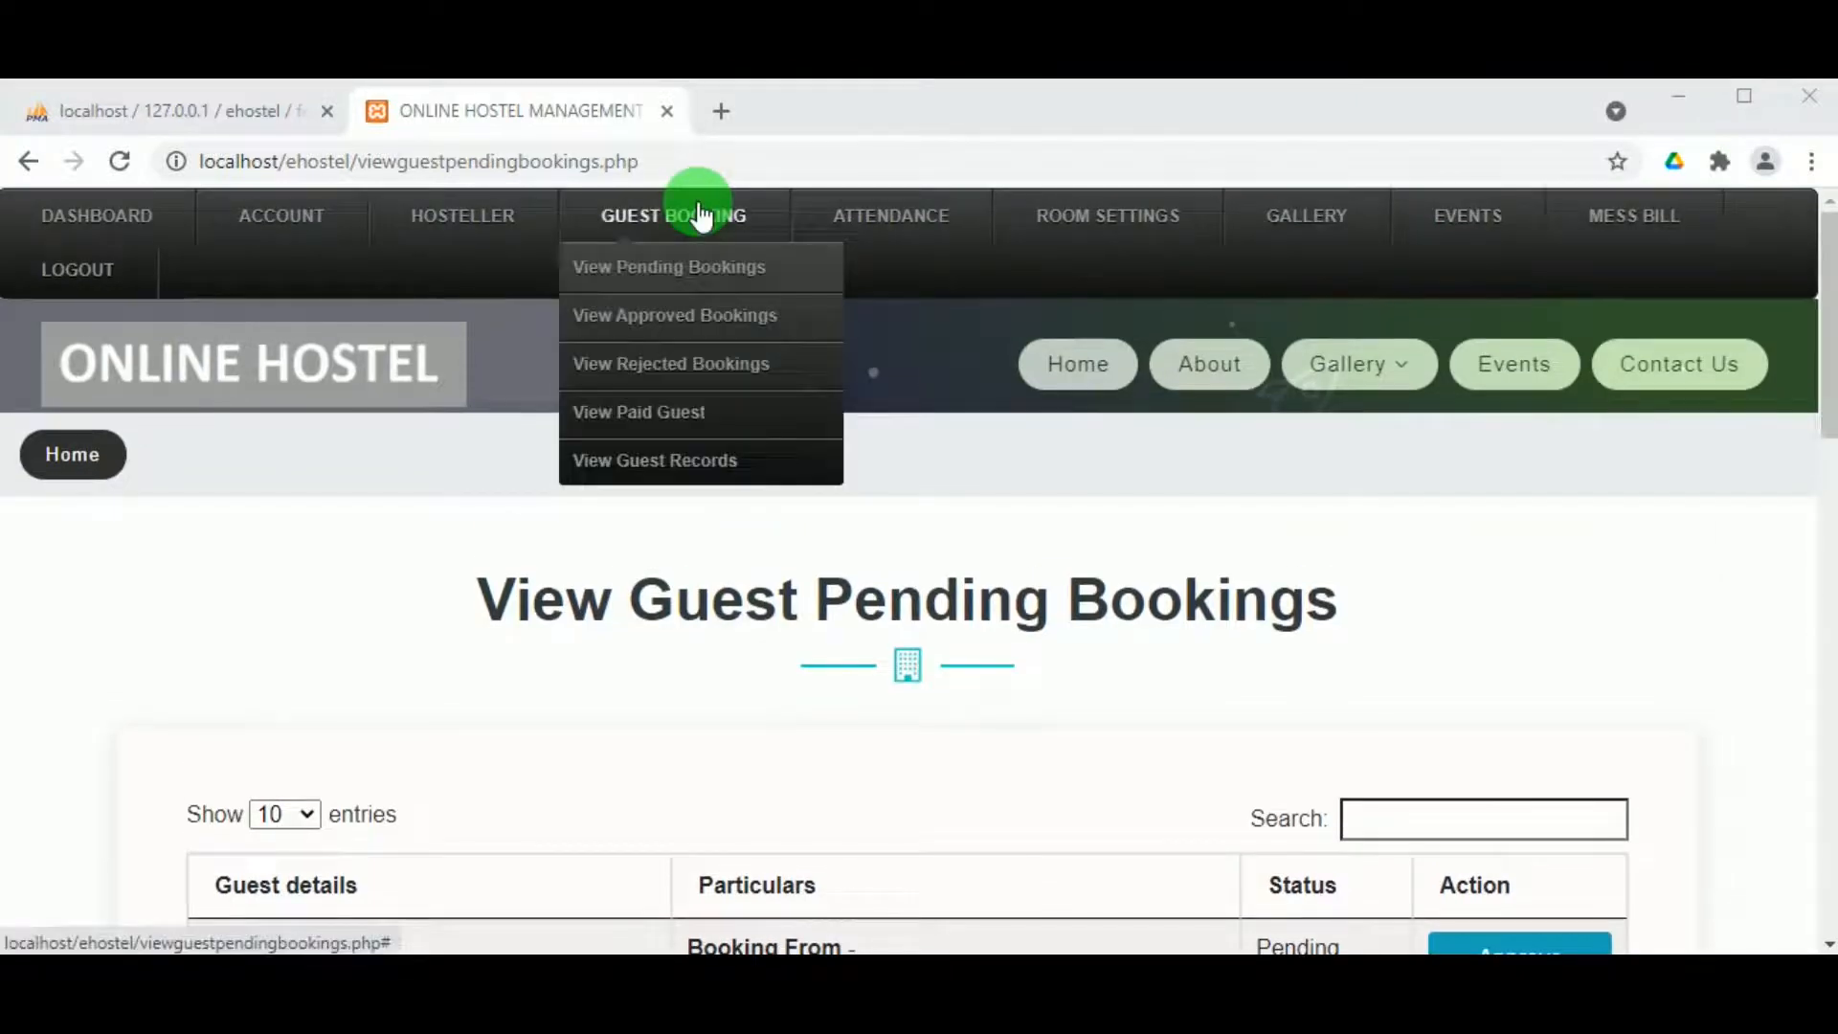
pyautogui.click(688, 318)
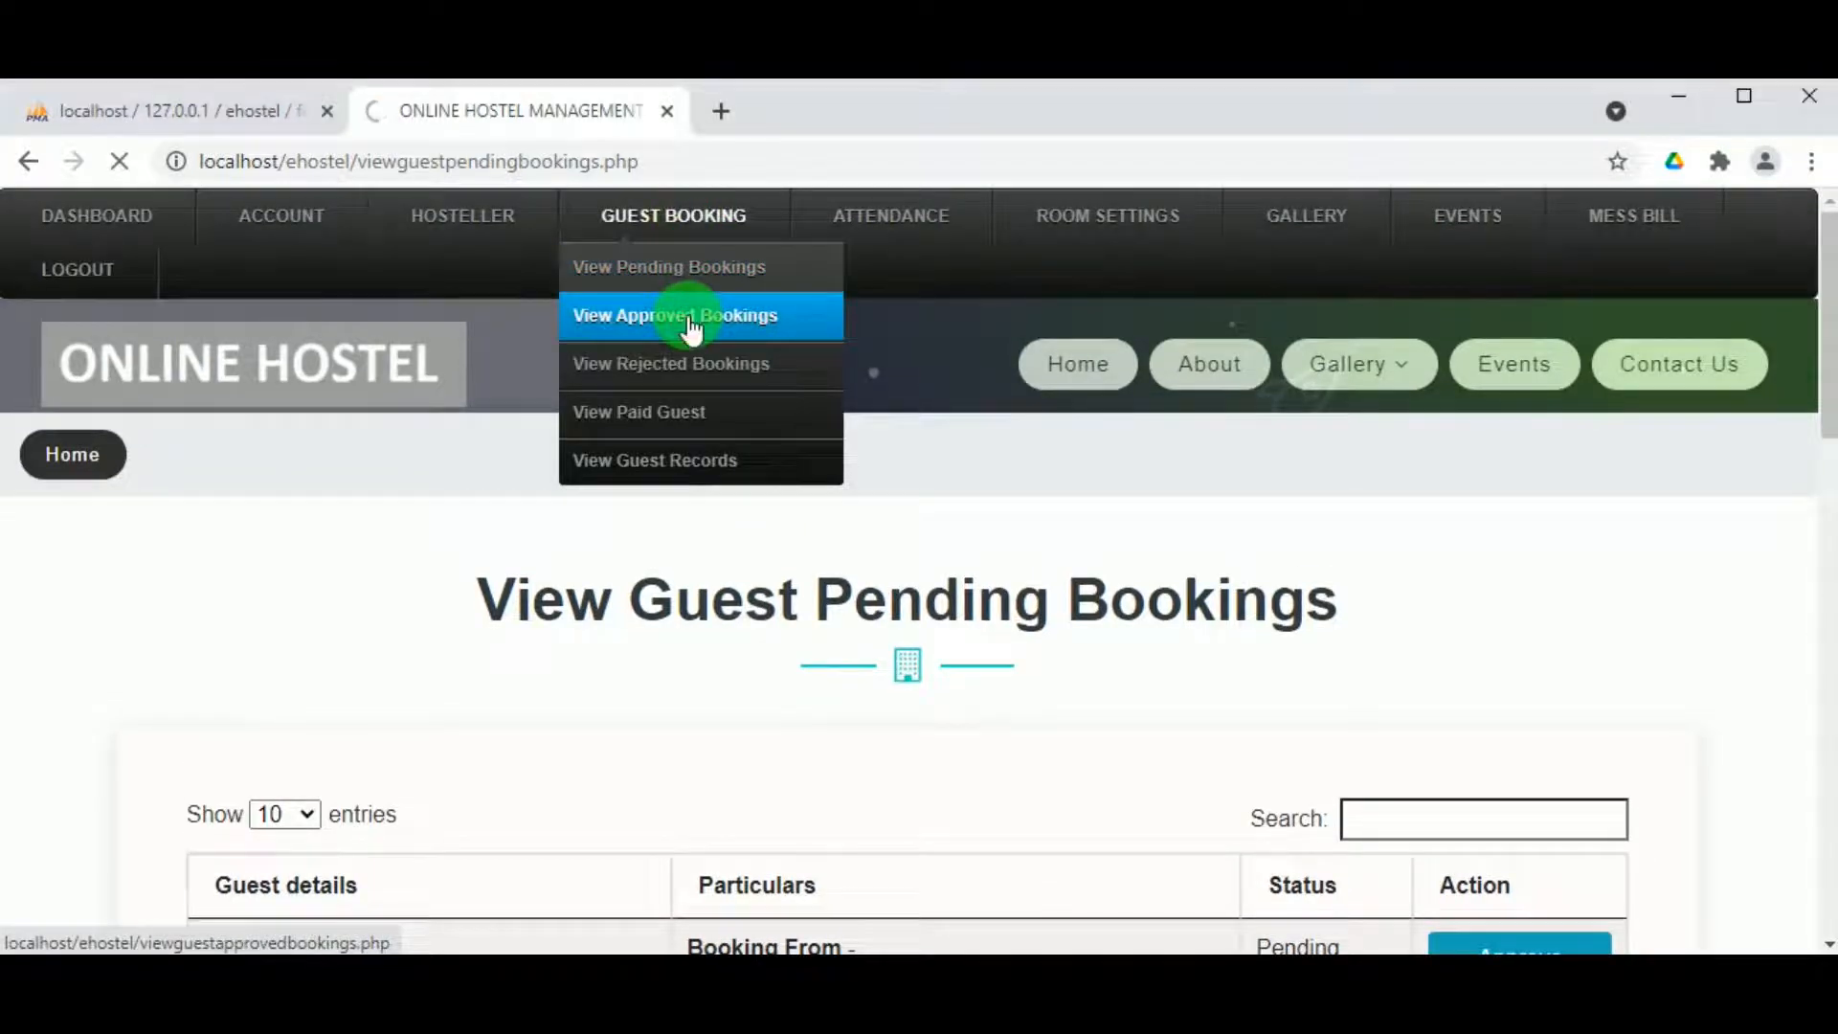
# Step: Check the approved bookings, then move to View Rejected Bookings
pyautogui.scroll(-3, 768, 649)
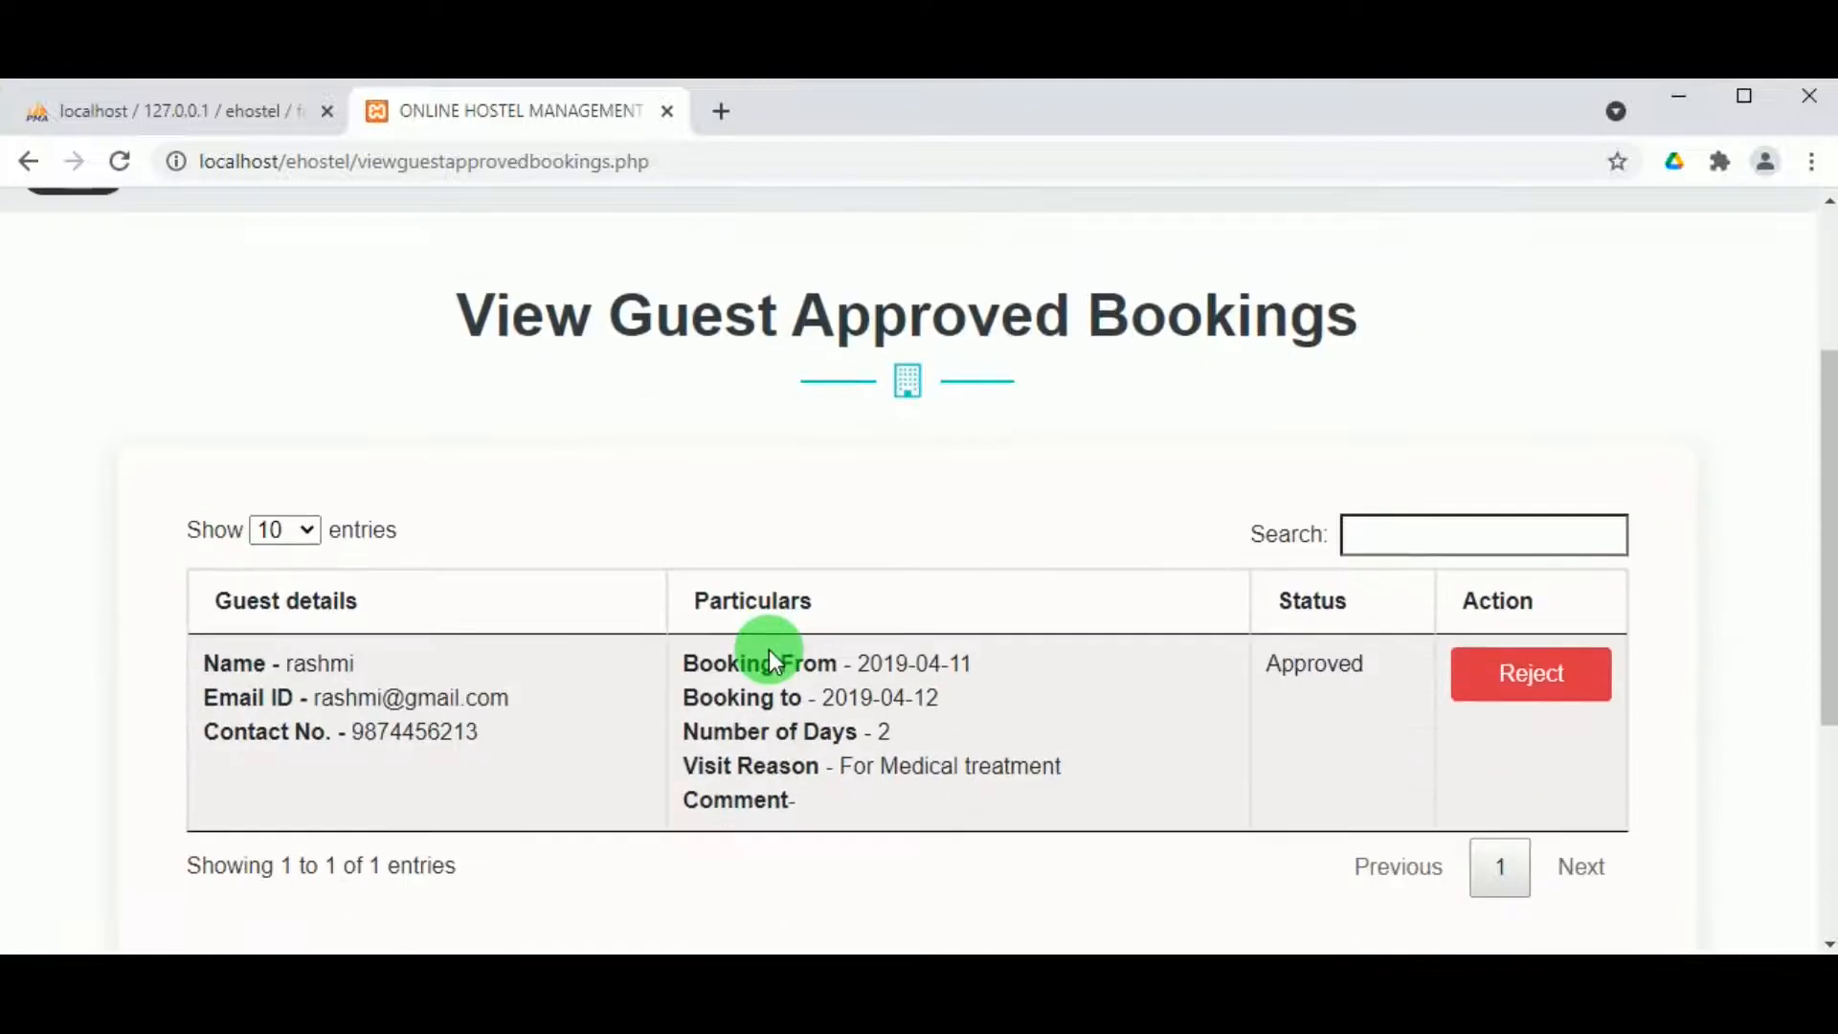
pyautogui.scroll(1, 768, 649)
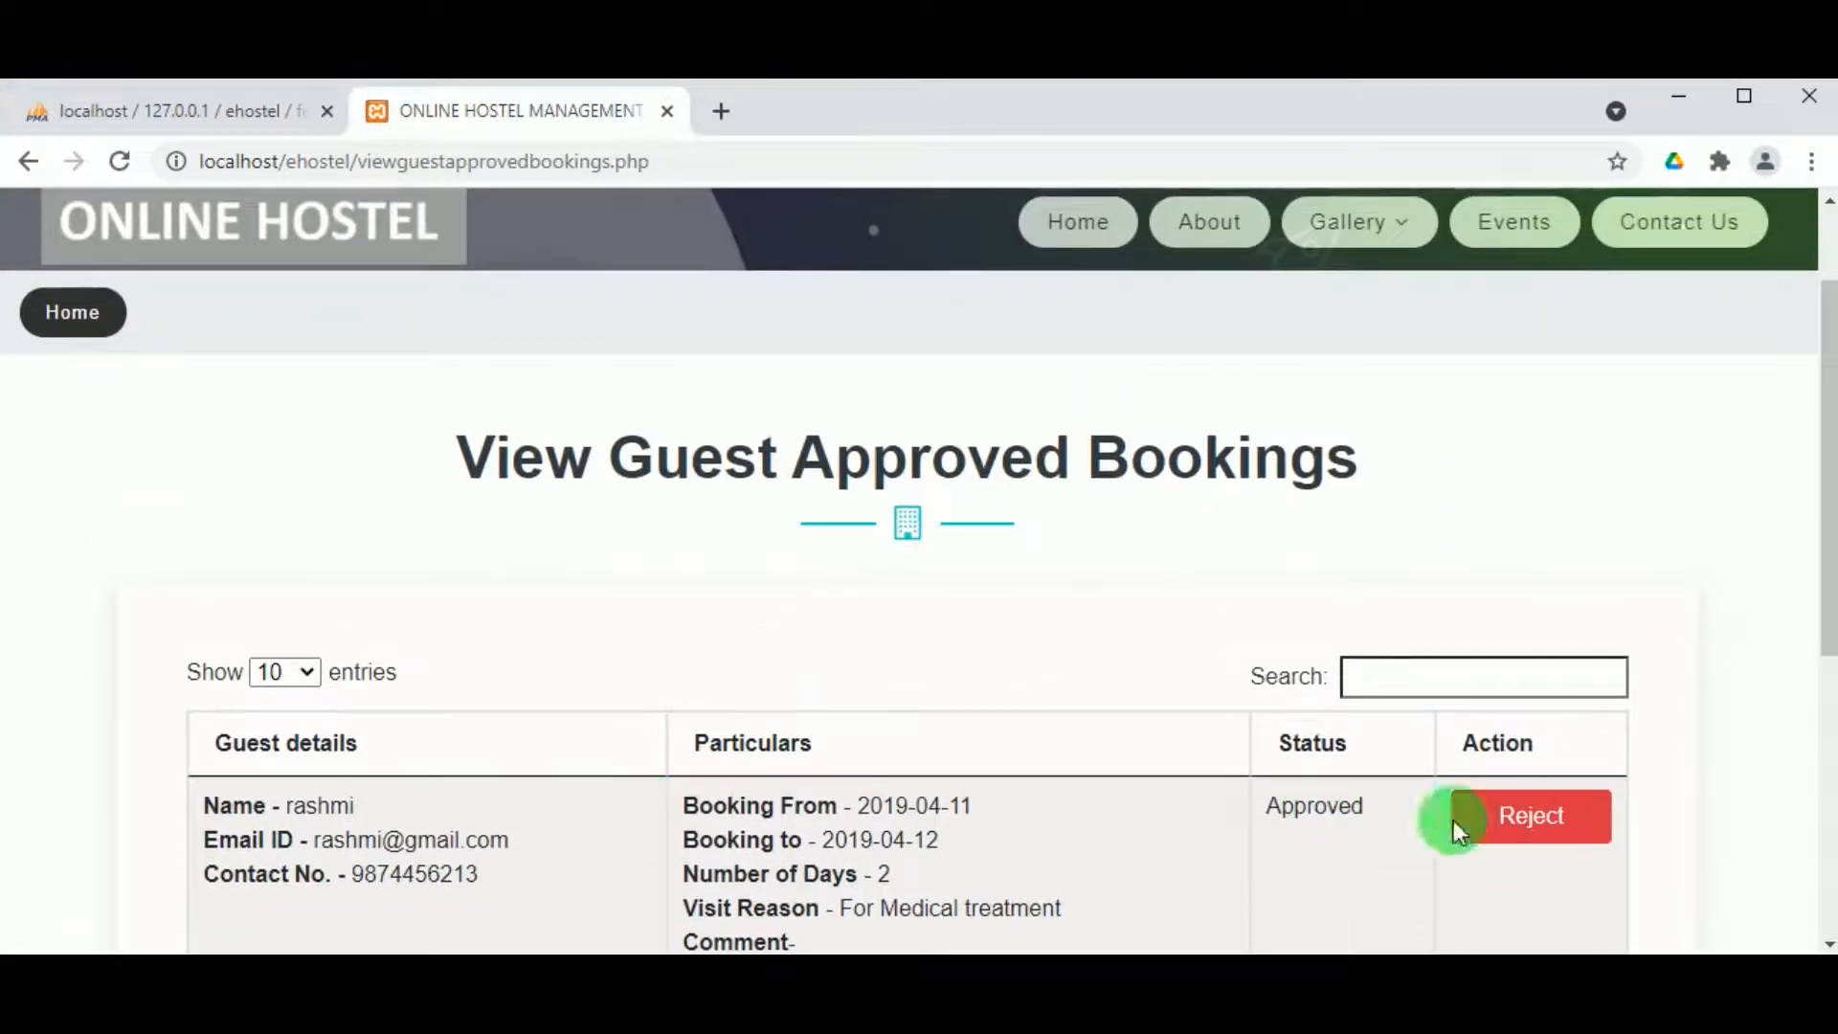
pyautogui.scroll(1, 766, 575)
pyautogui.moveTo(696, 216)
pyautogui.click(691, 385)
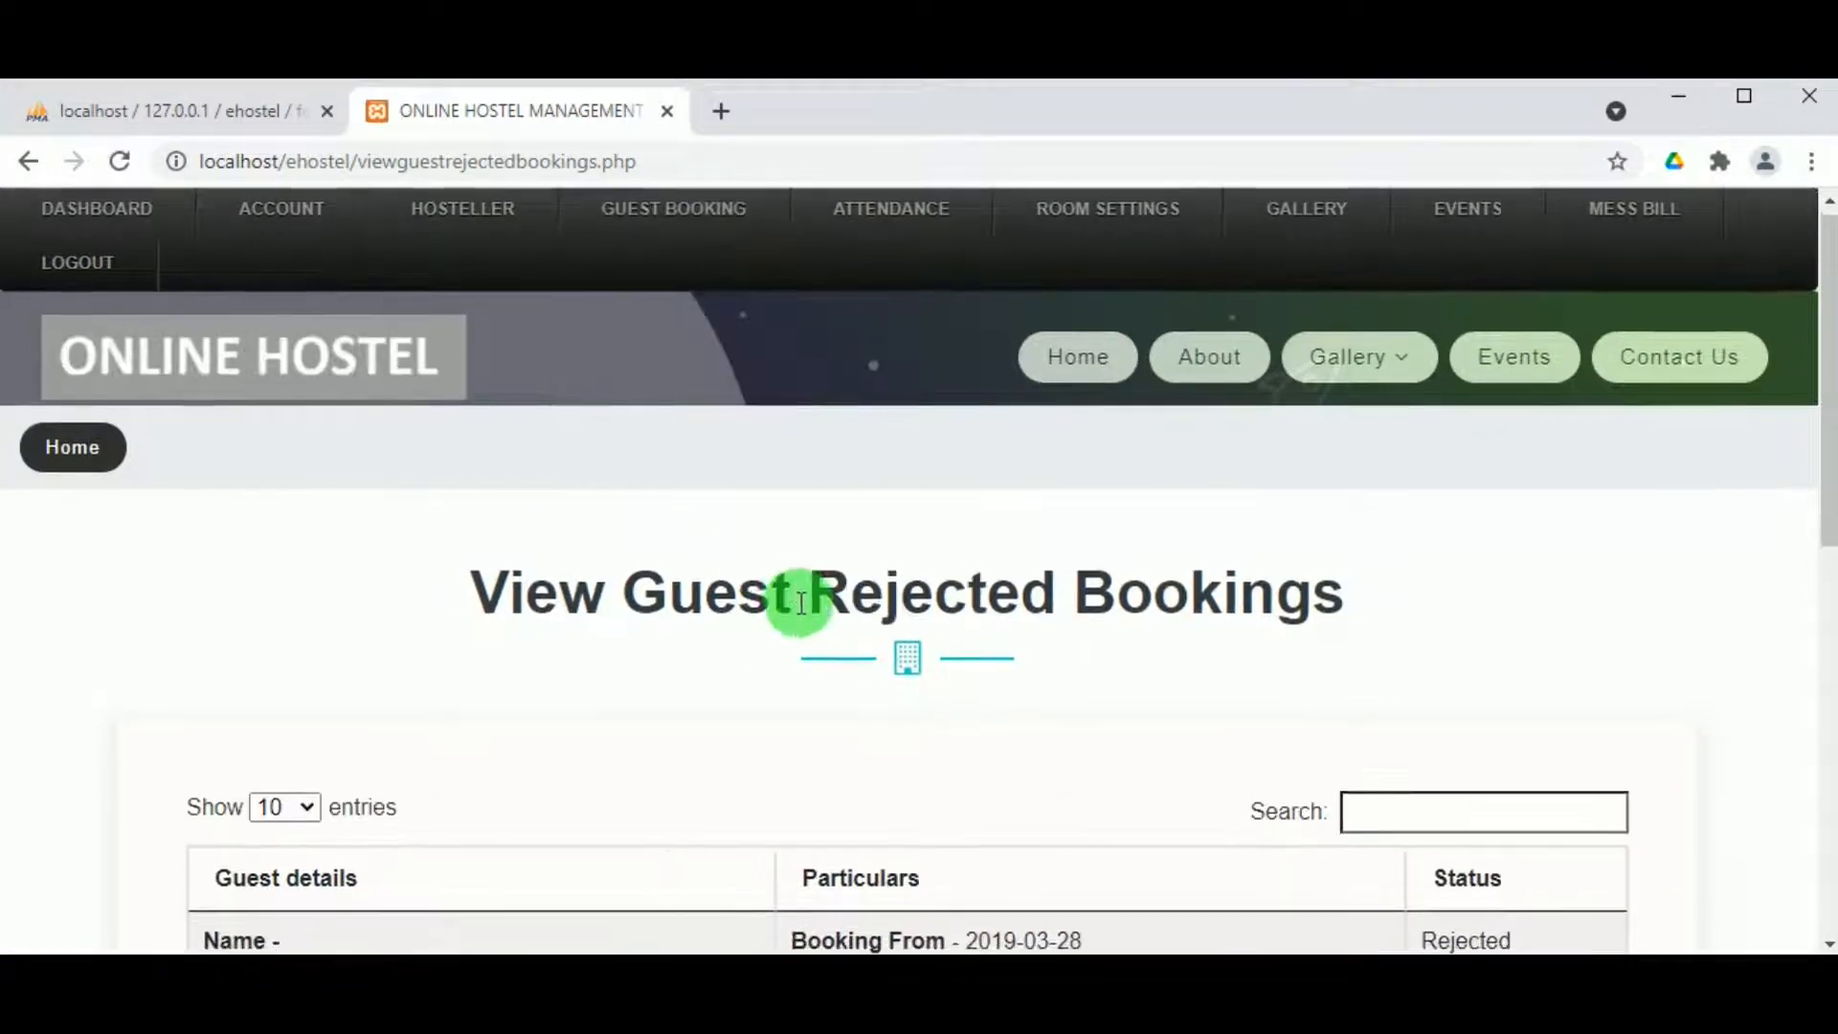
# Step: Check the rejected bookings, then move to the View Paid Guest list
pyautogui.scroll(-8, 800, 601)
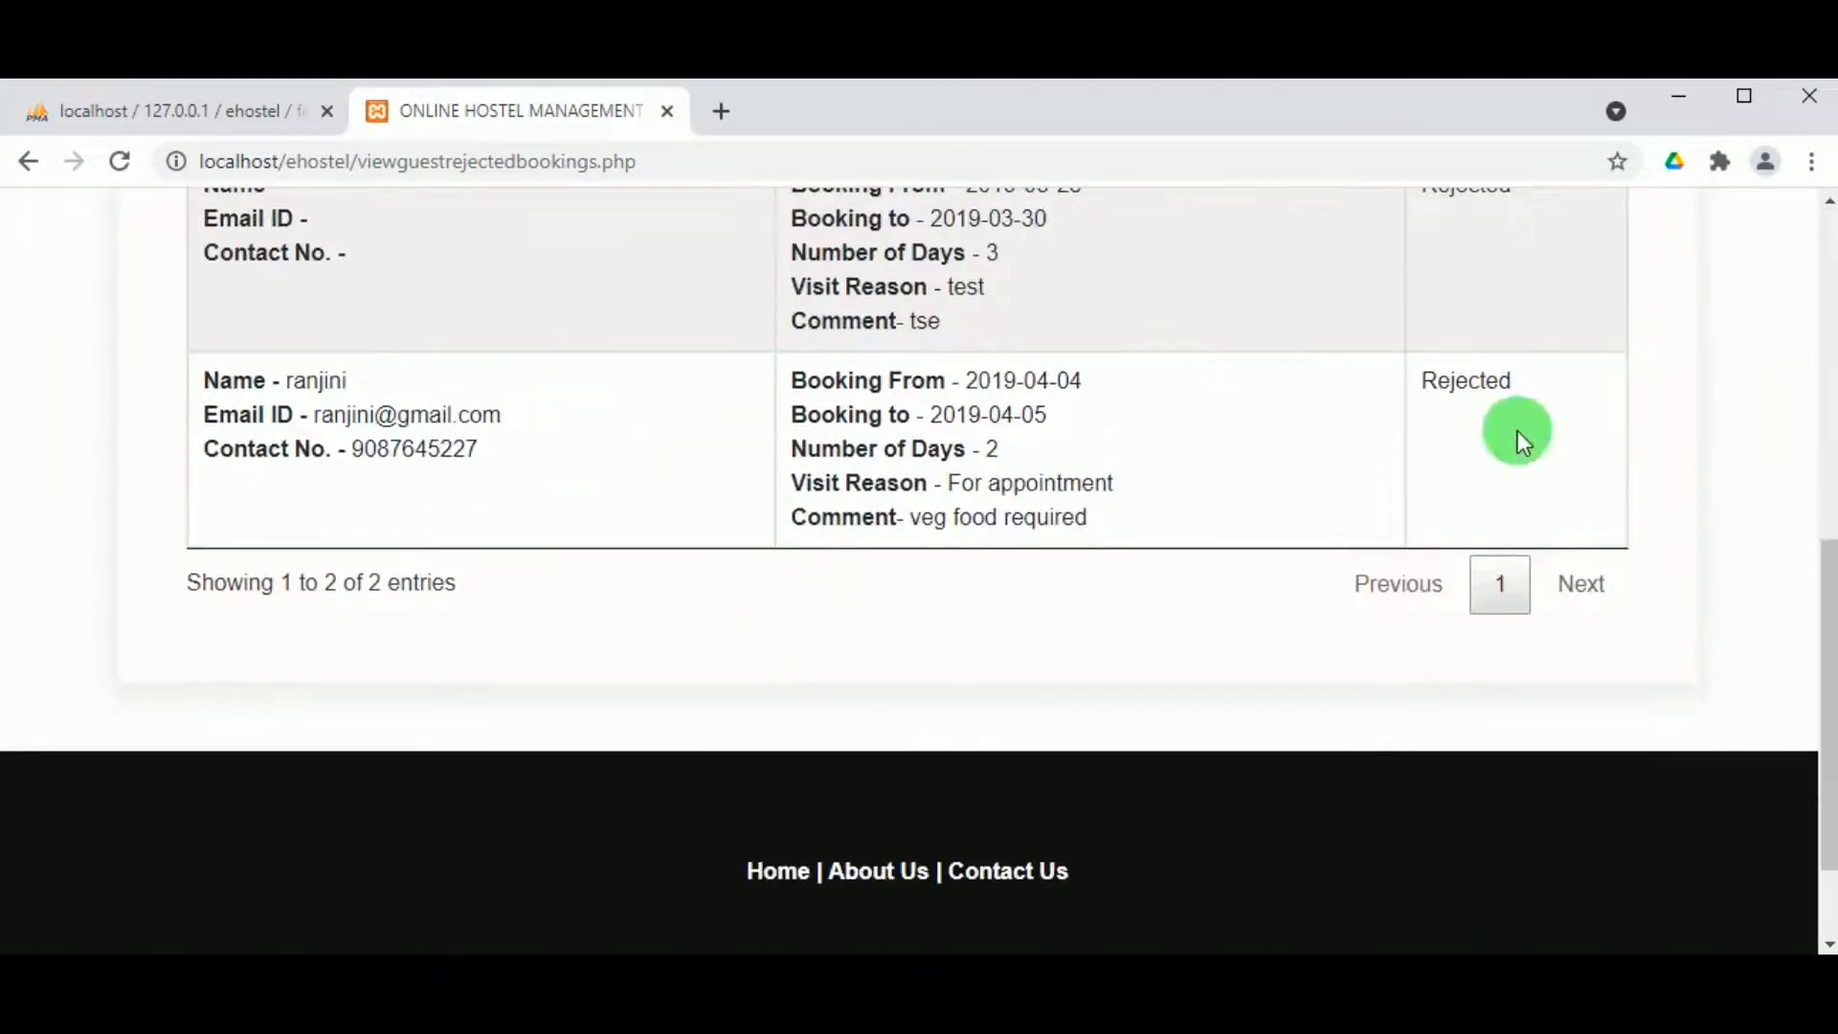
pyautogui.scroll(8, 1105, 452)
pyautogui.moveTo(731, 205)
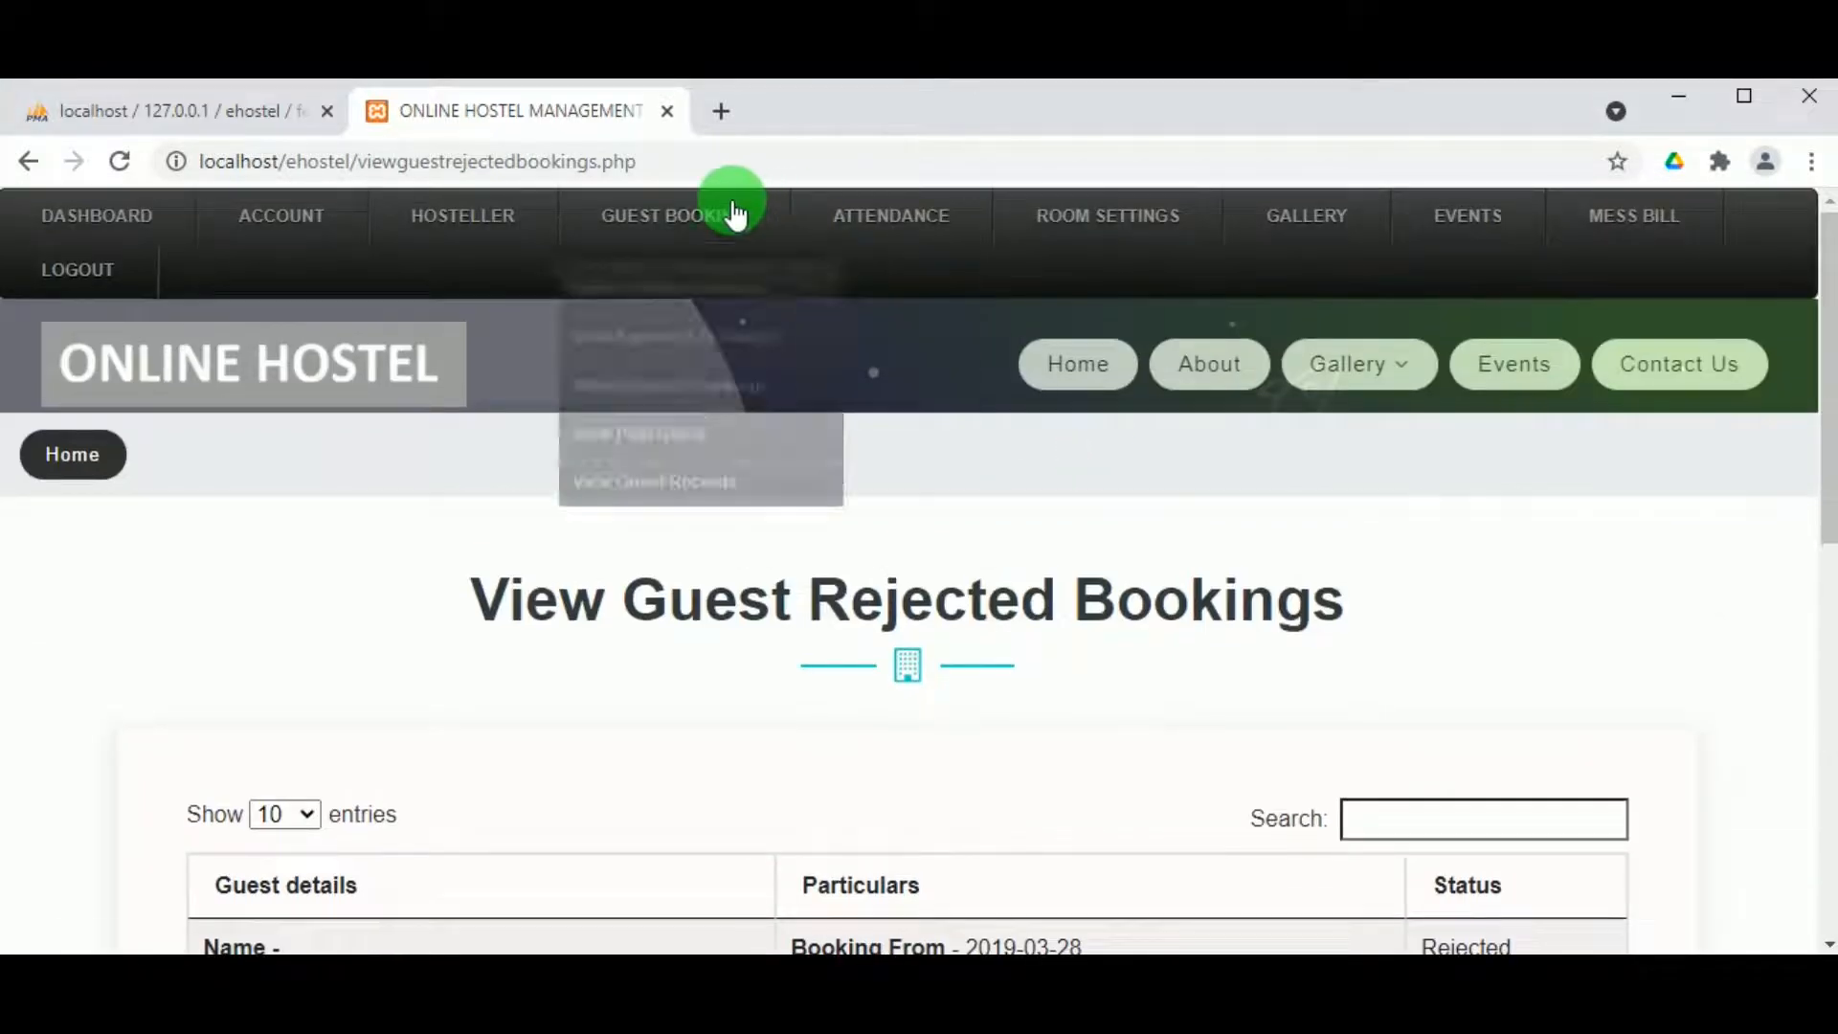
pyautogui.click(680, 412)
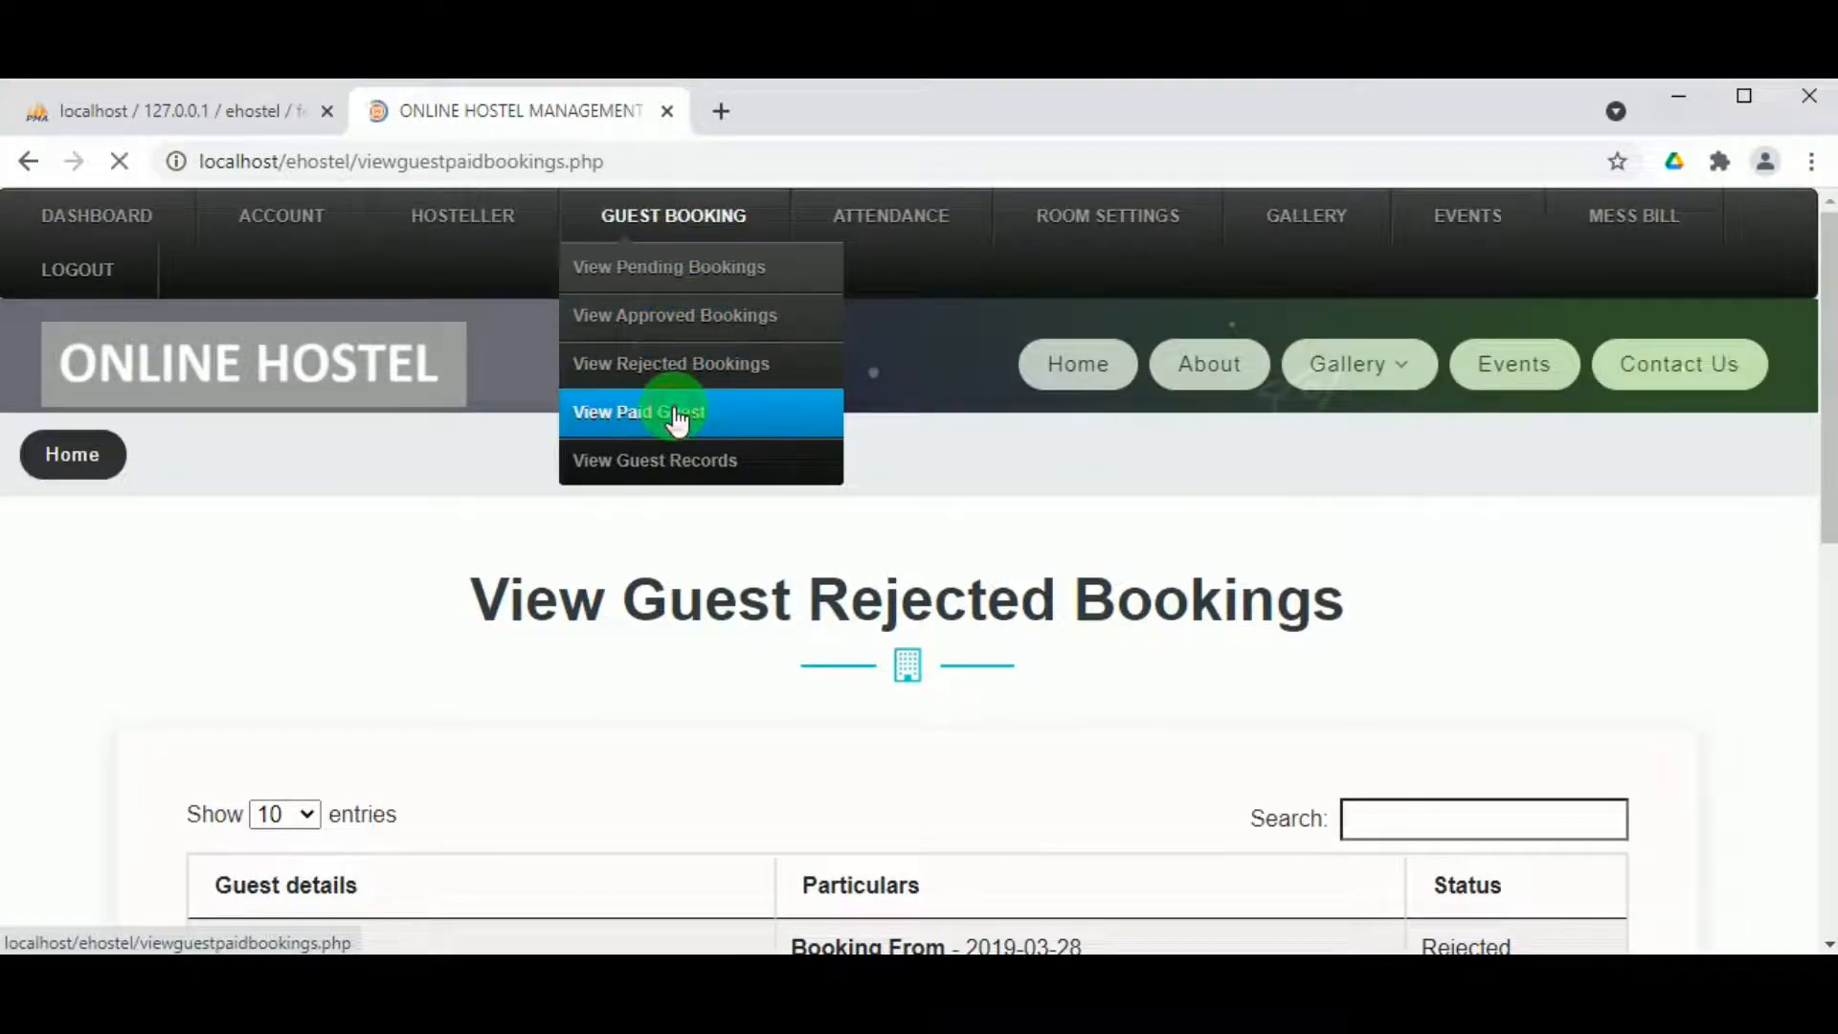
# Step: Browse the paid guests and the View Guest records list of 28 guests
pyautogui.scroll(-10, 808, 513)
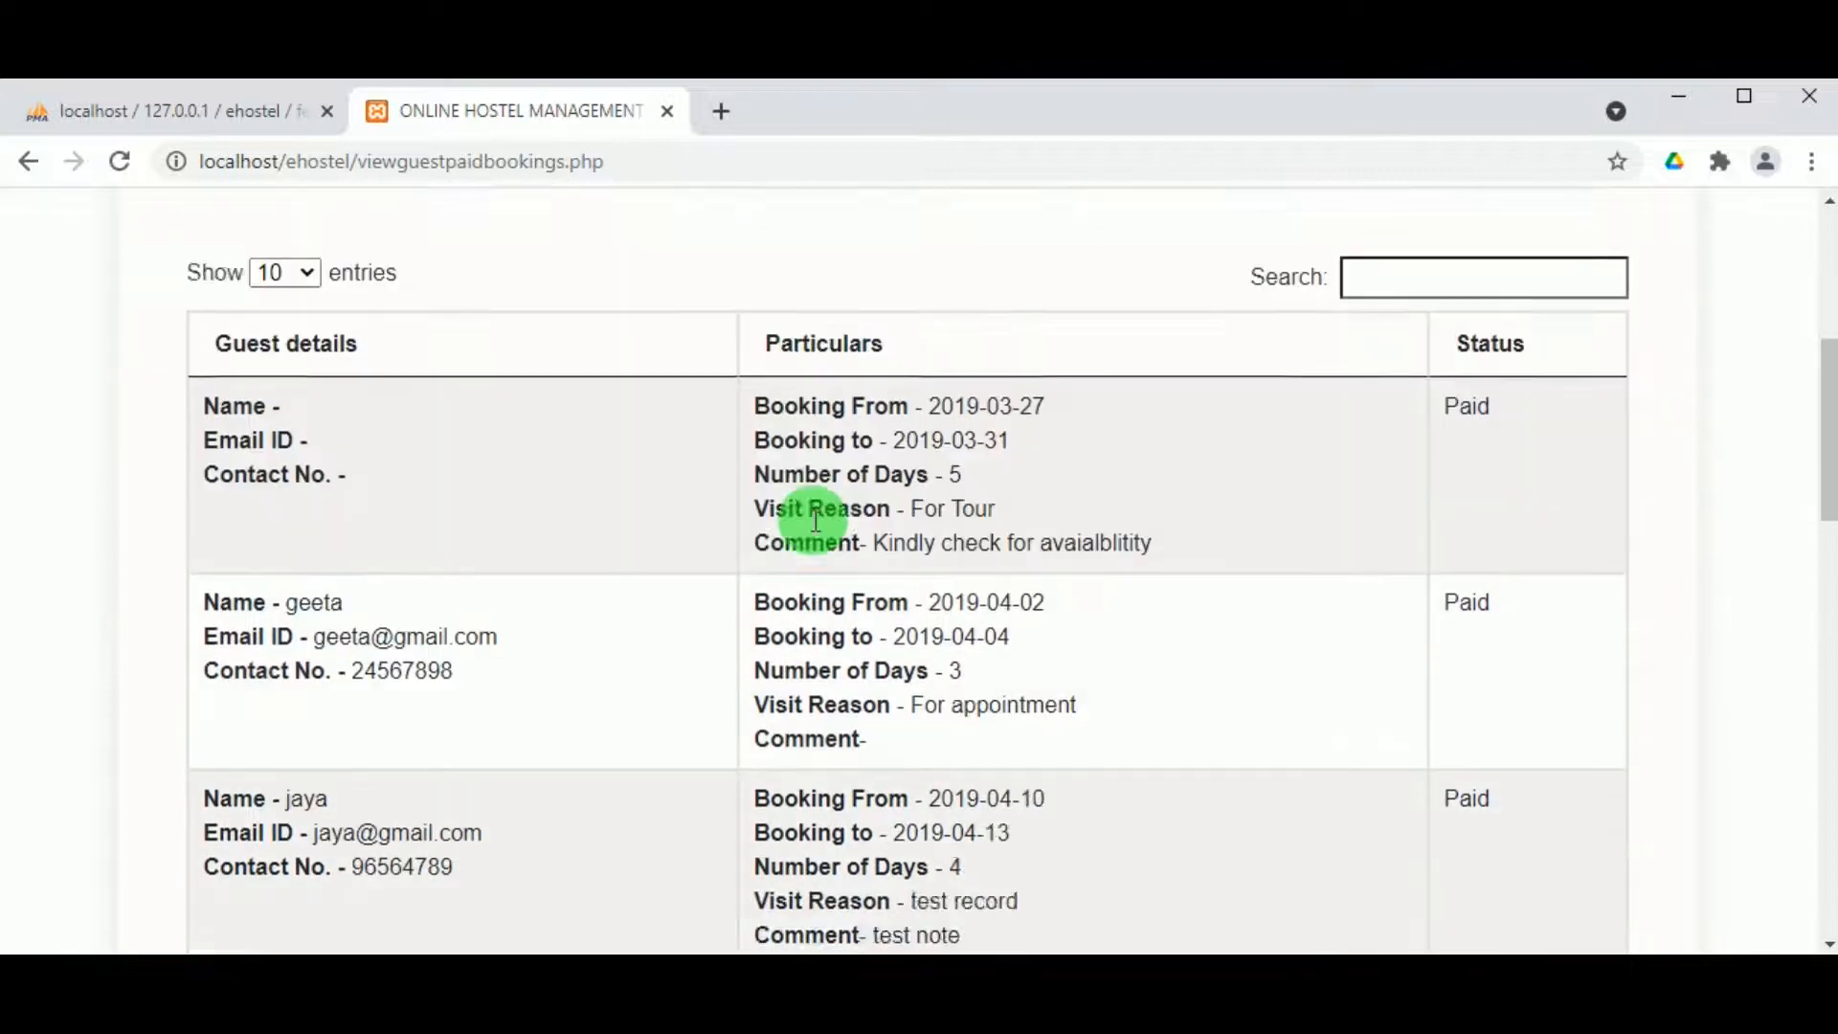
pyautogui.scroll(-3, 947, 622)
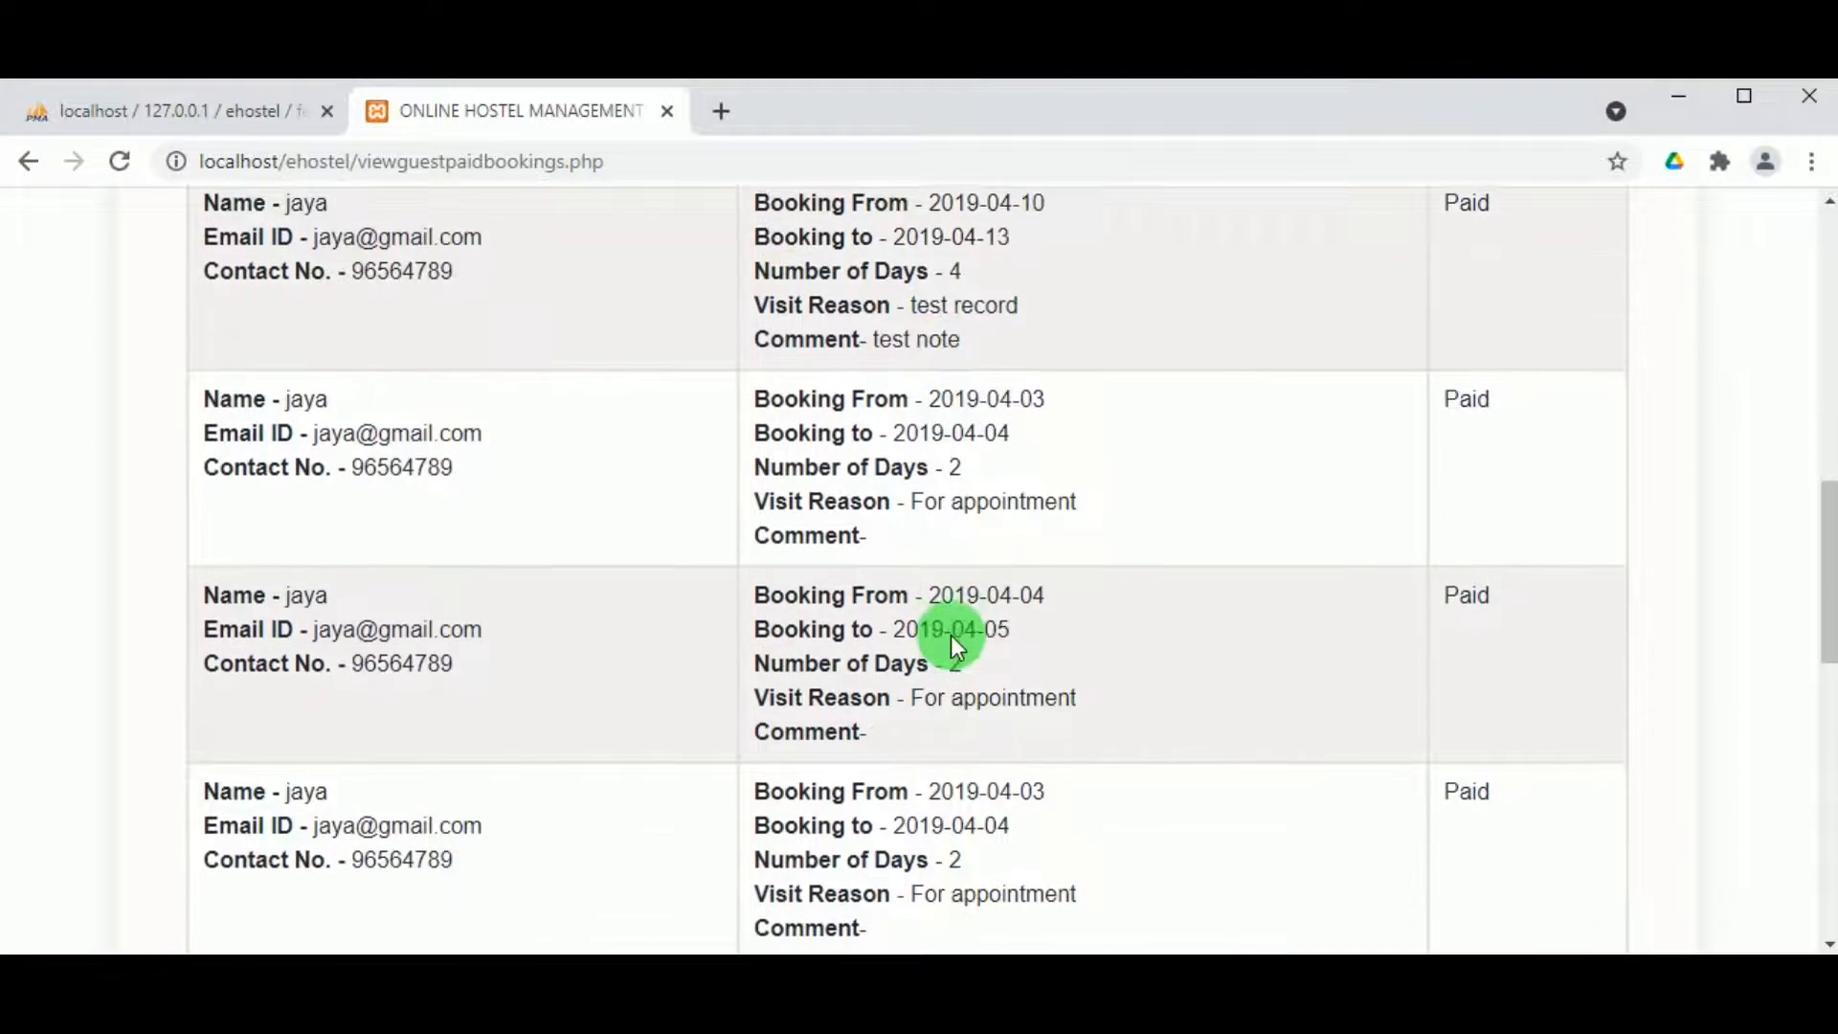
pyautogui.scroll(15, 981, 613)
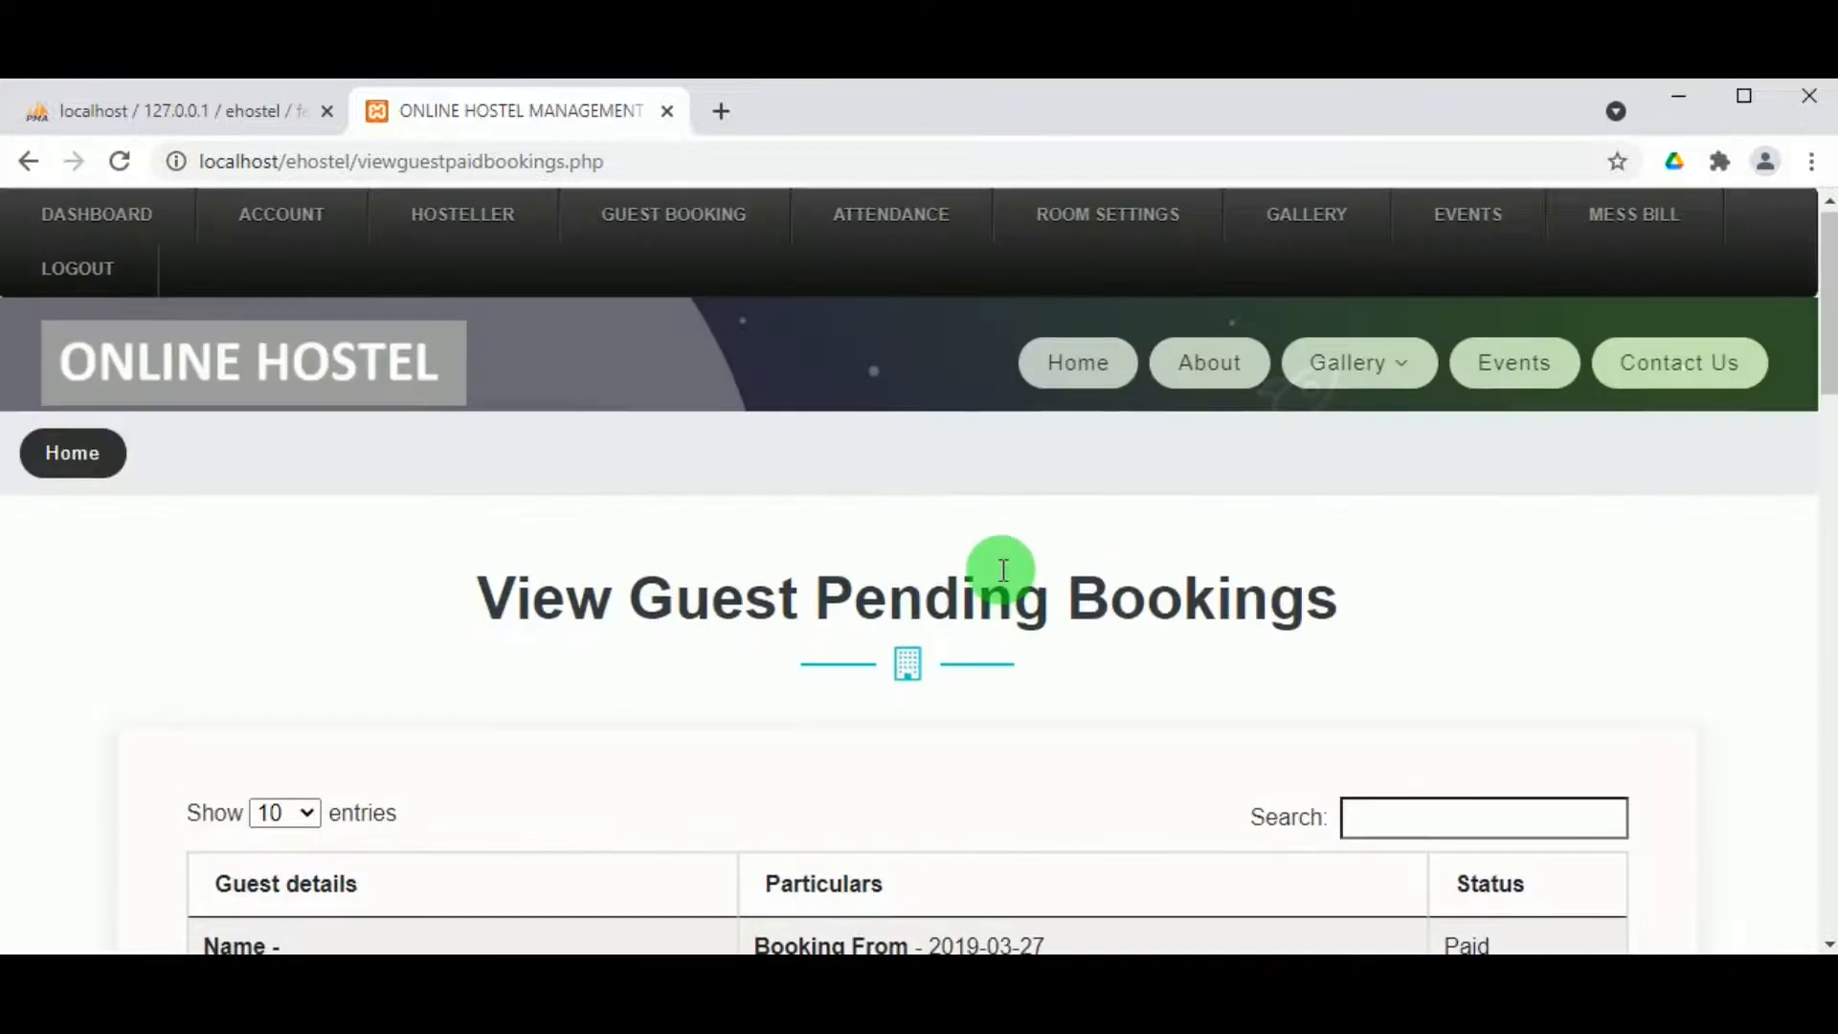
pyautogui.scroll(-3, 705, 251)
pyautogui.scroll(3, 705, 252)
pyautogui.moveTo(705, 252)
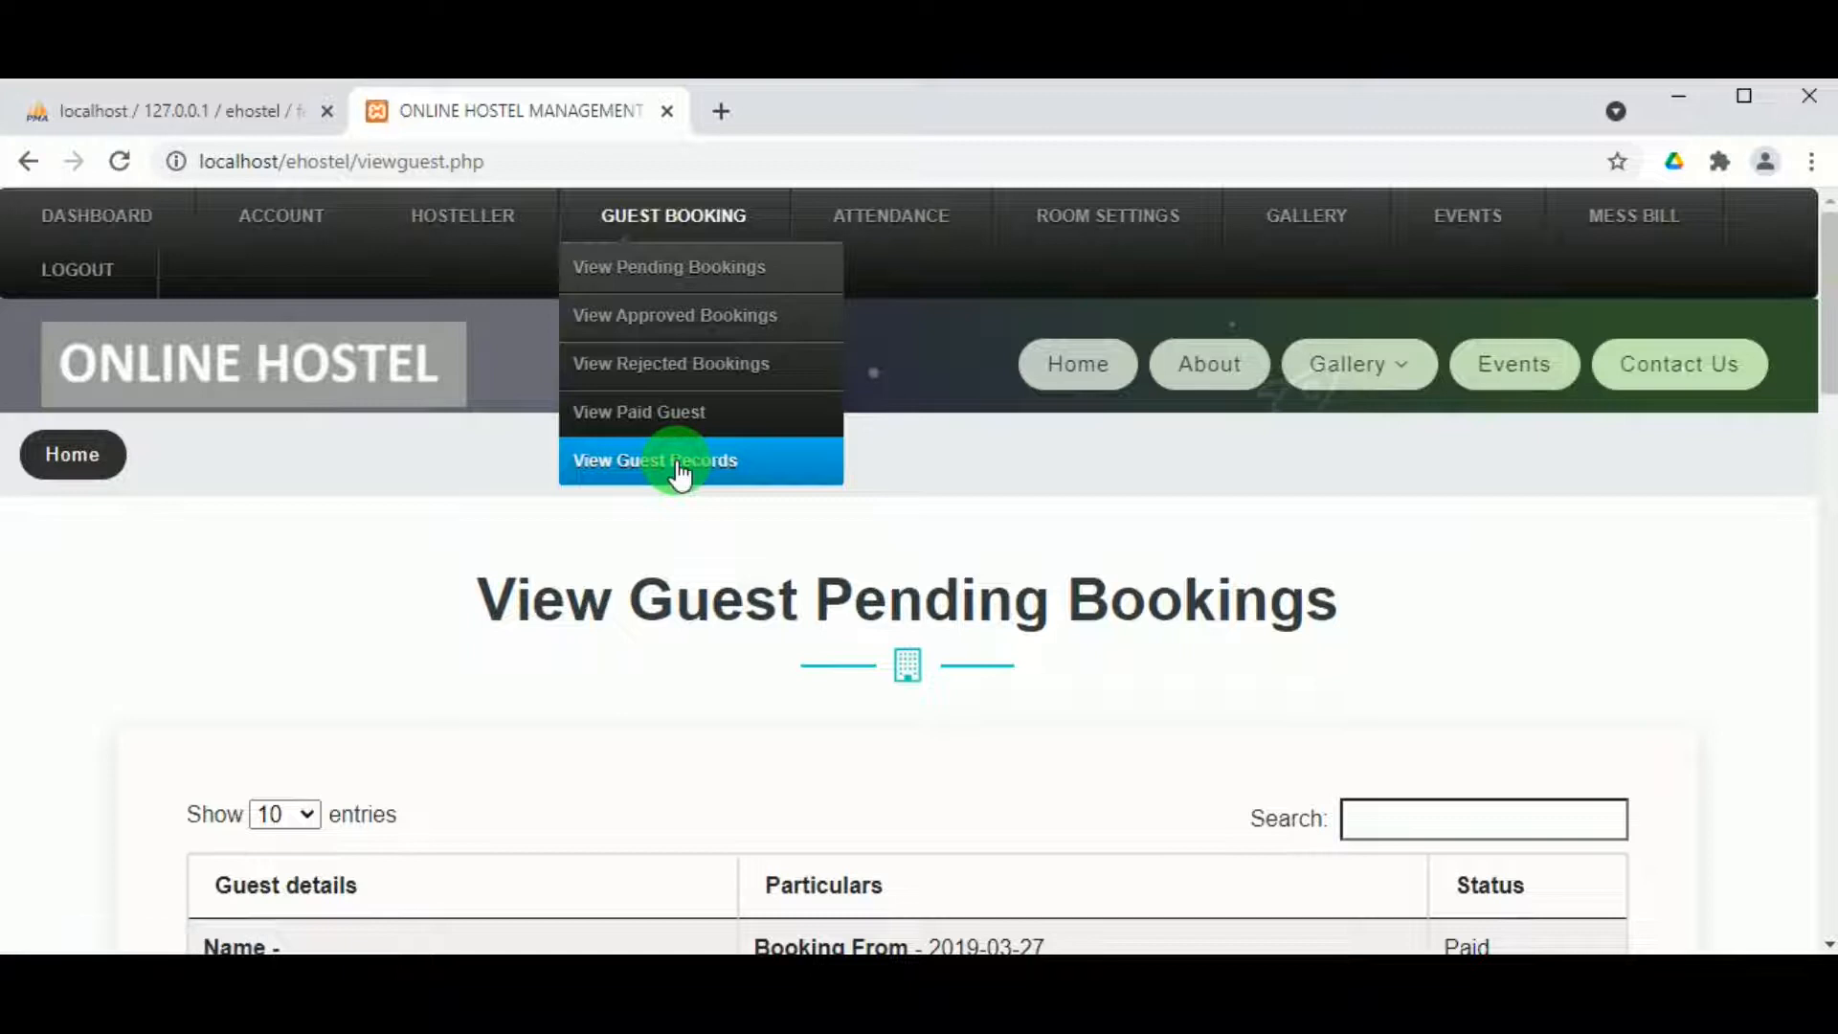
pyautogui.scroll(-2, 910, 574)
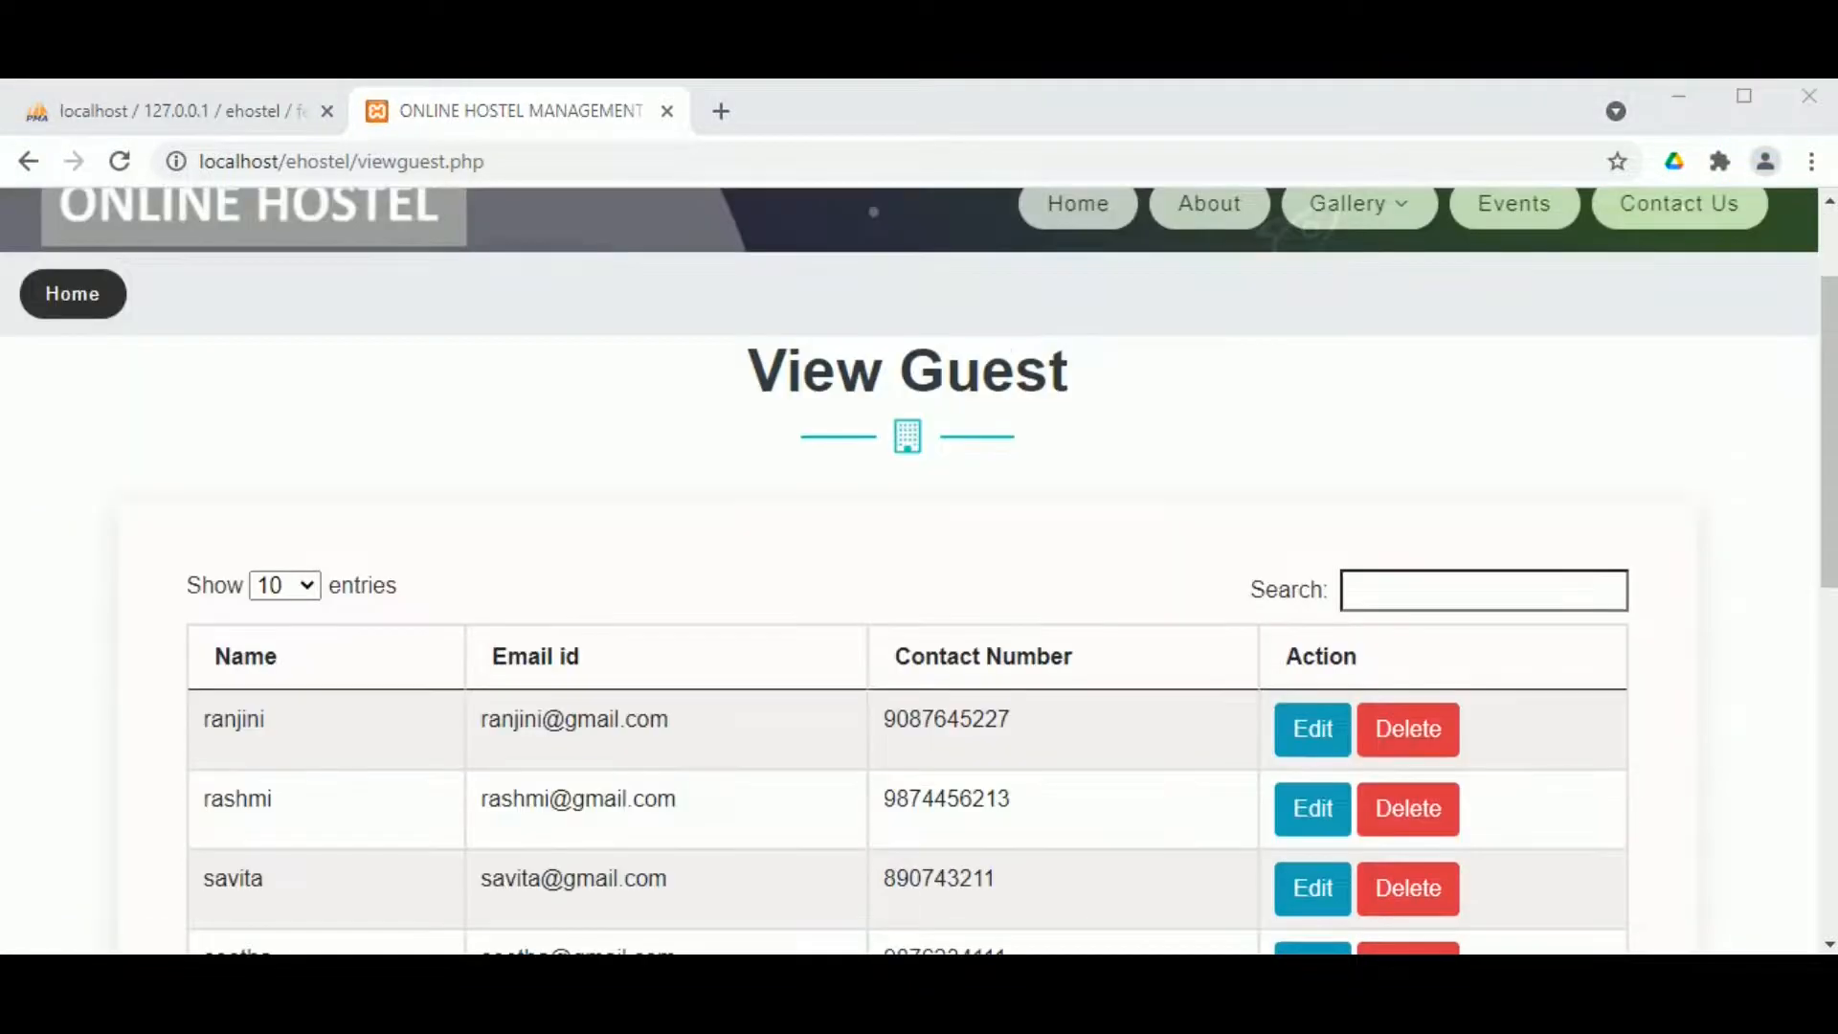
pyautogui.scroll(-5, 801, 613)
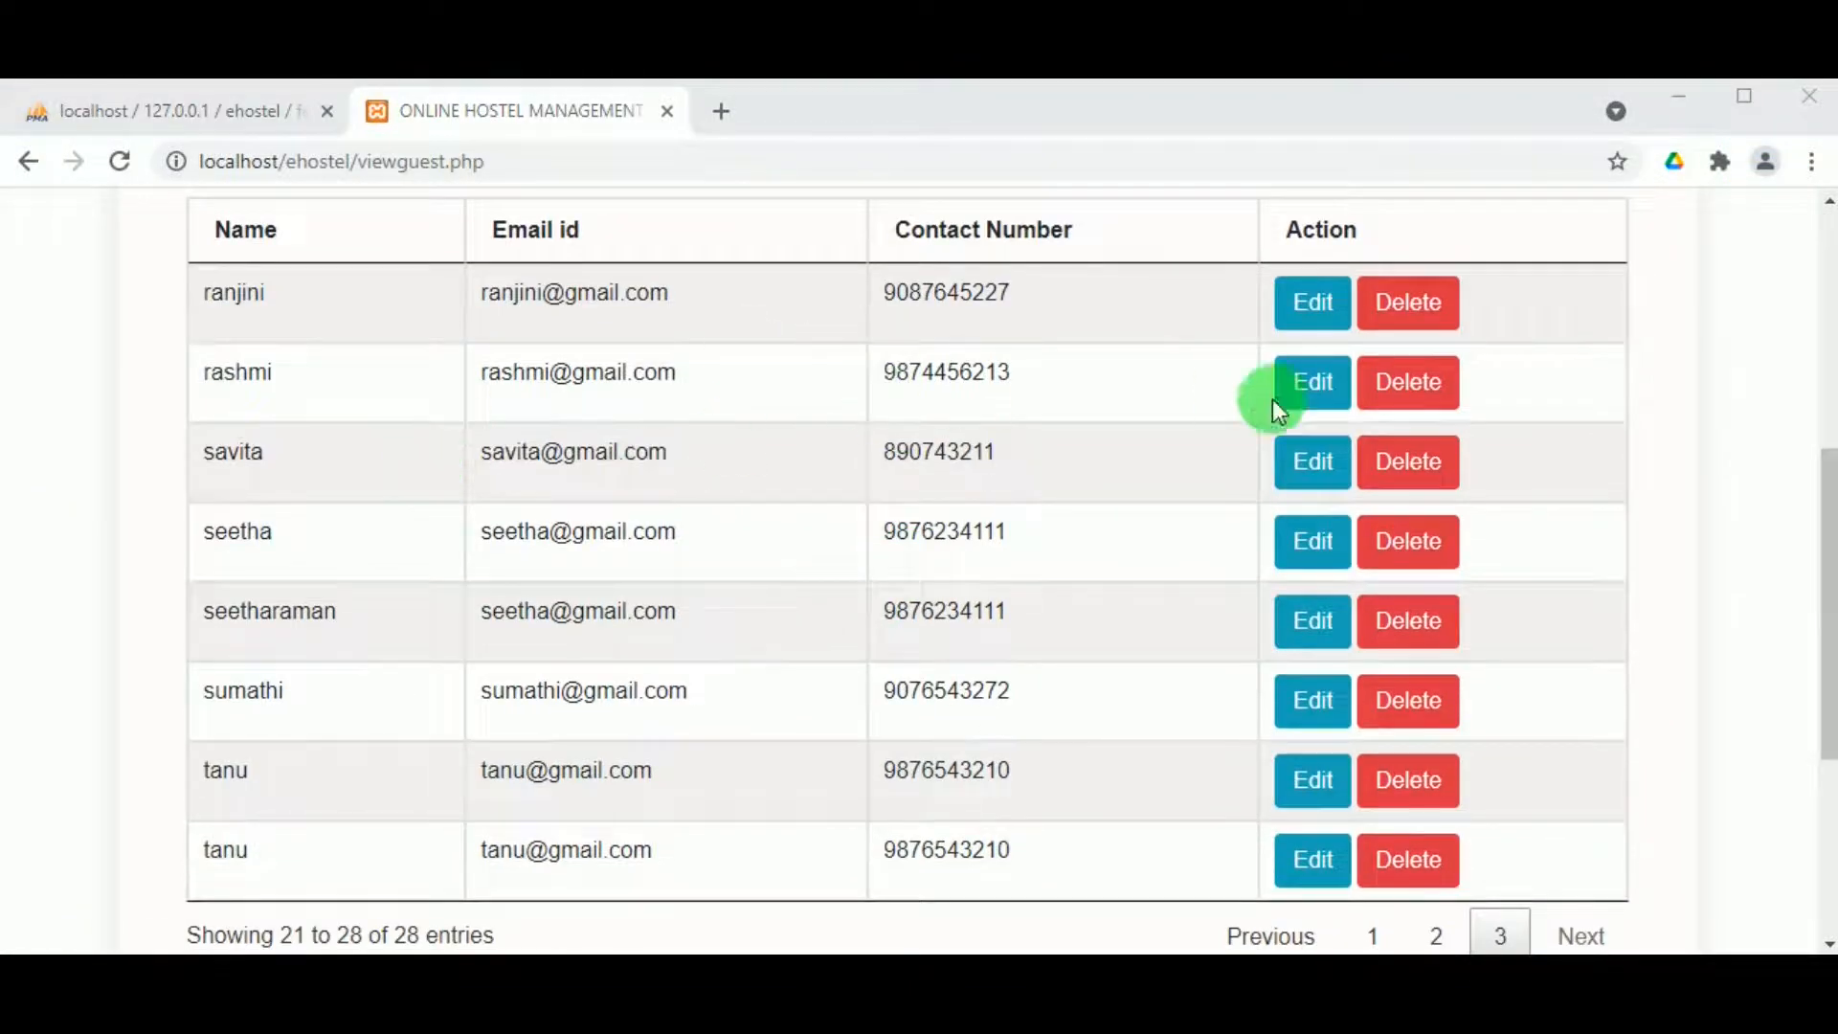
pyautogui.scroll(6, 1369, 363)
# Step: Save attendance for 24-05-2021 with the second employee marked Absent
pyautogui.click(617, 242)
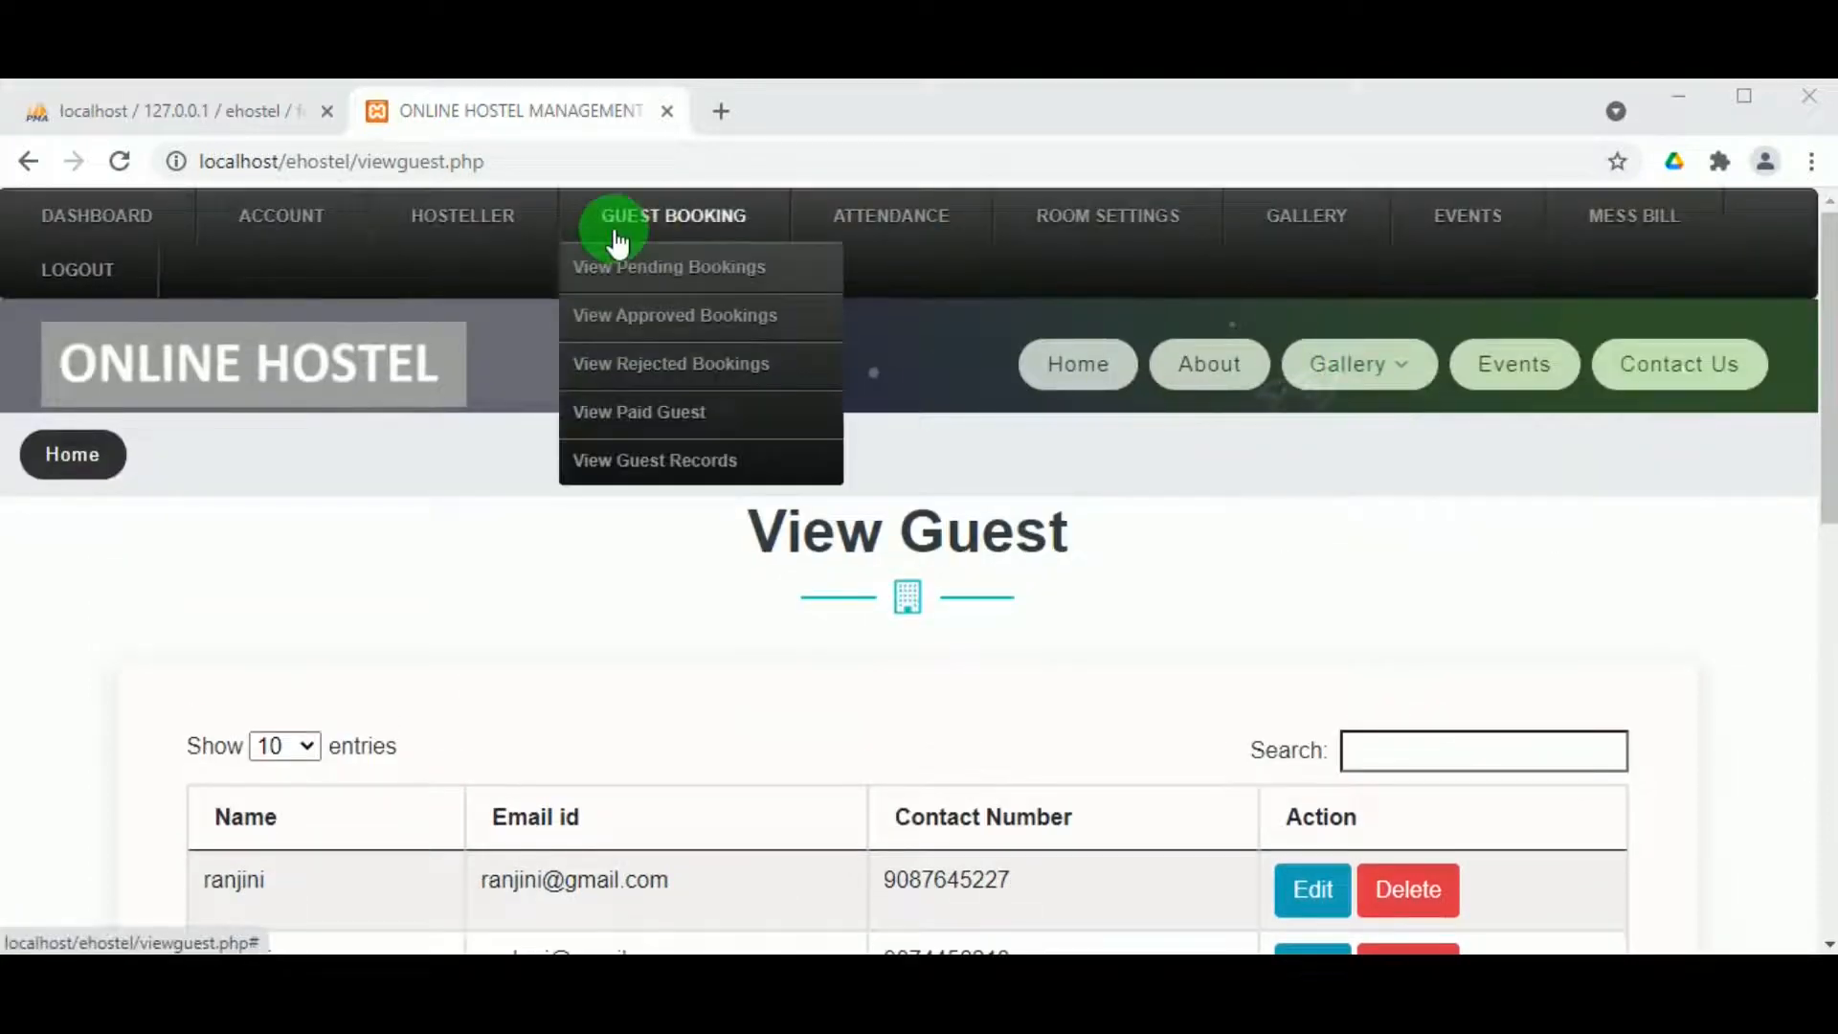
pyautogui.click(846, 217)
pyautogui.click(881, 286)
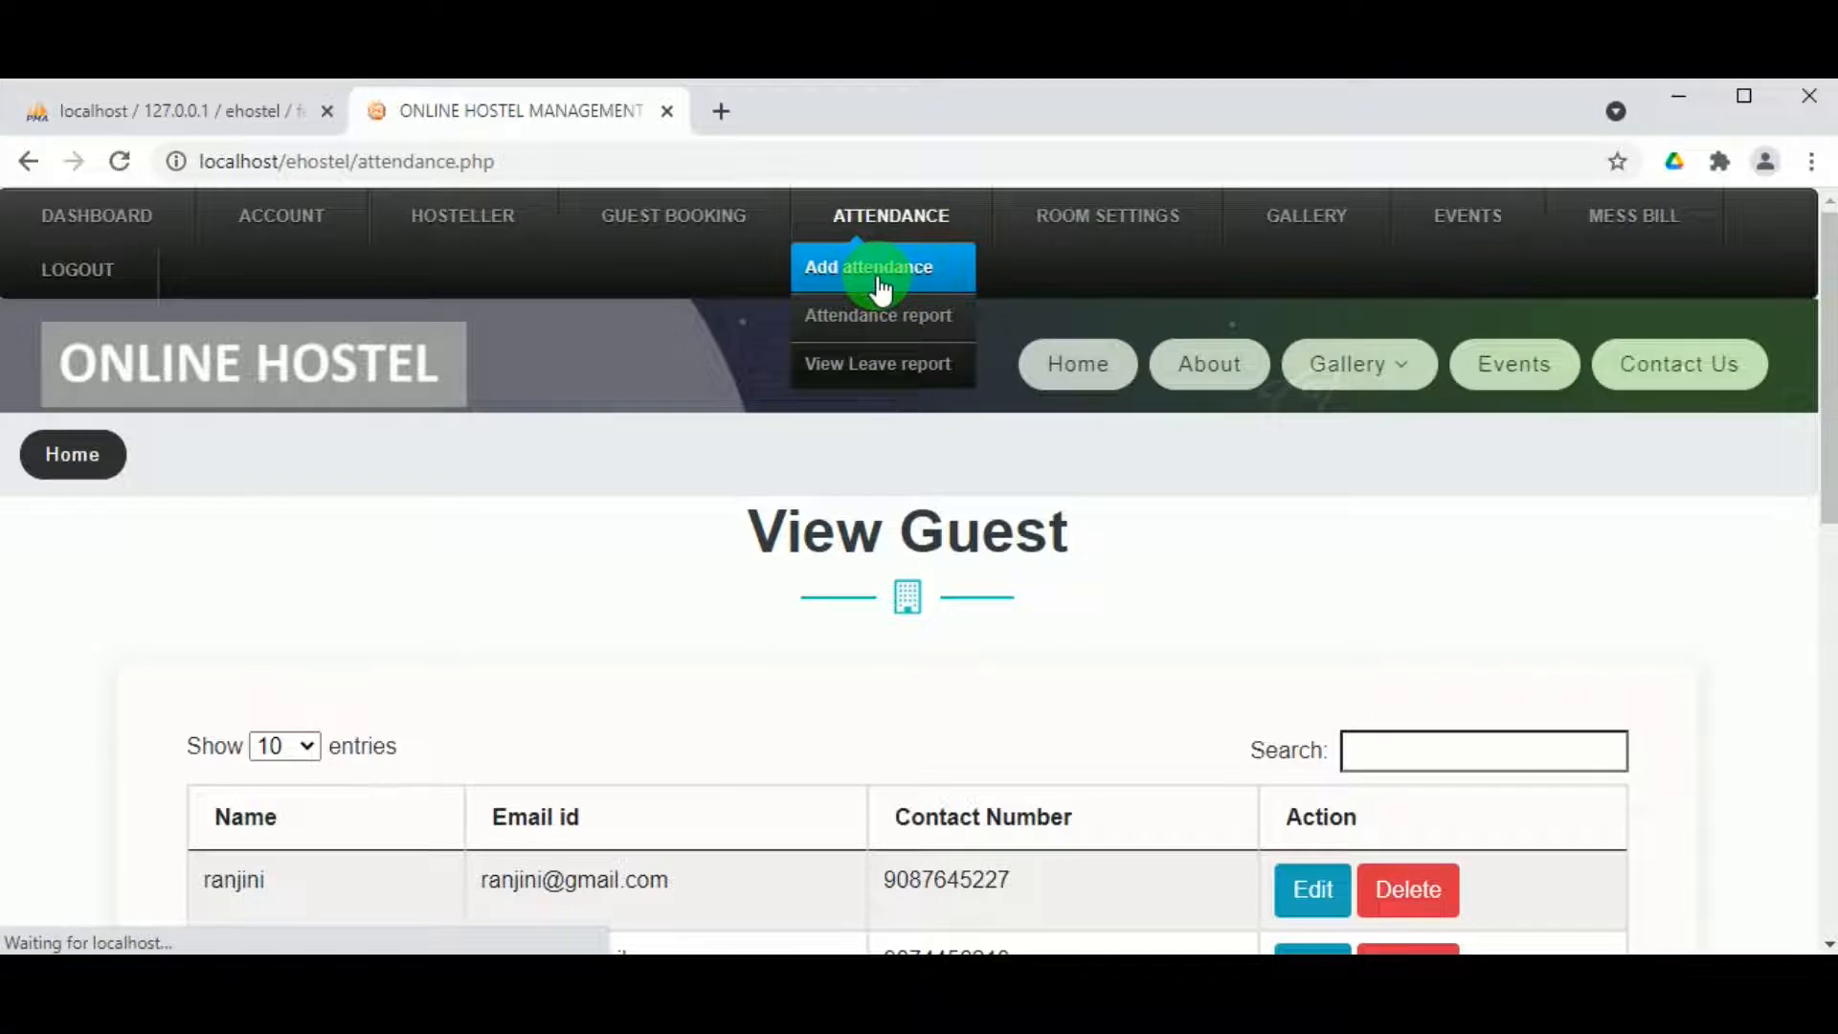
pyautogui.scroll(-3, 704, 563)
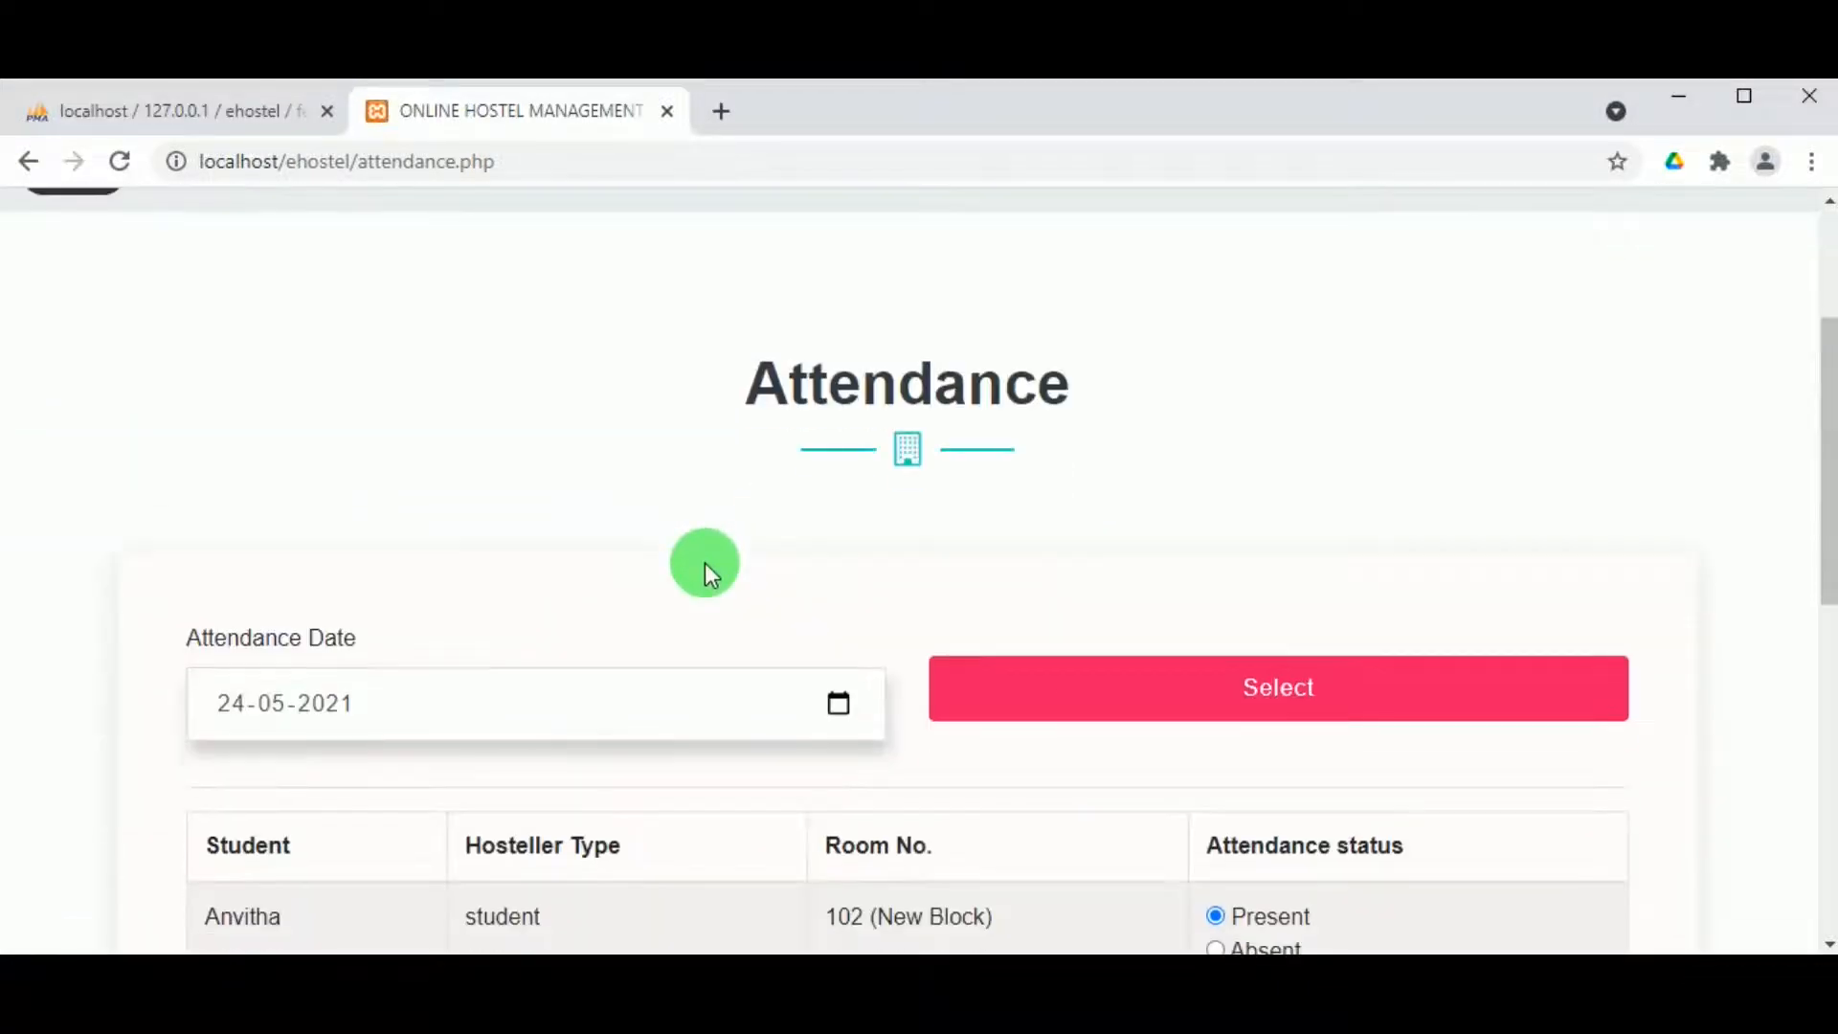
pyautogui.scroll(-6, 705, 562)
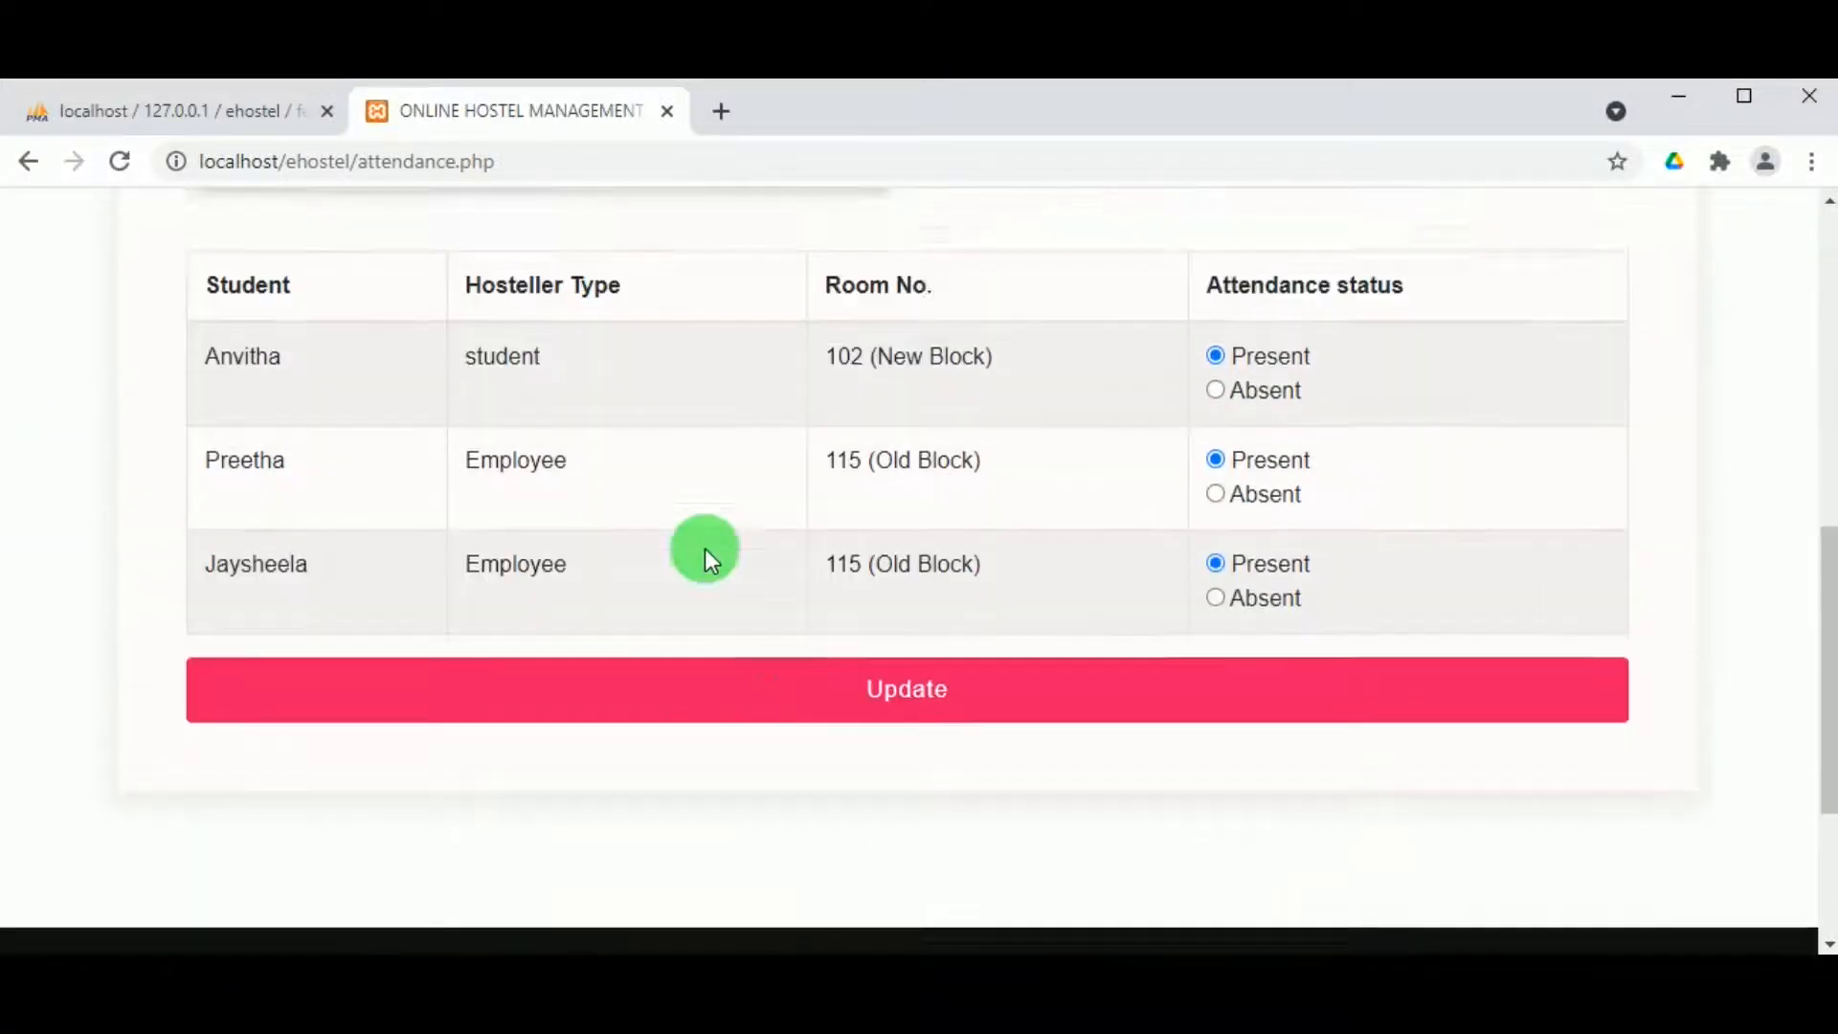
pyautogui.scroll(3, 704, 549)
pyautogui.click(1218, 765)
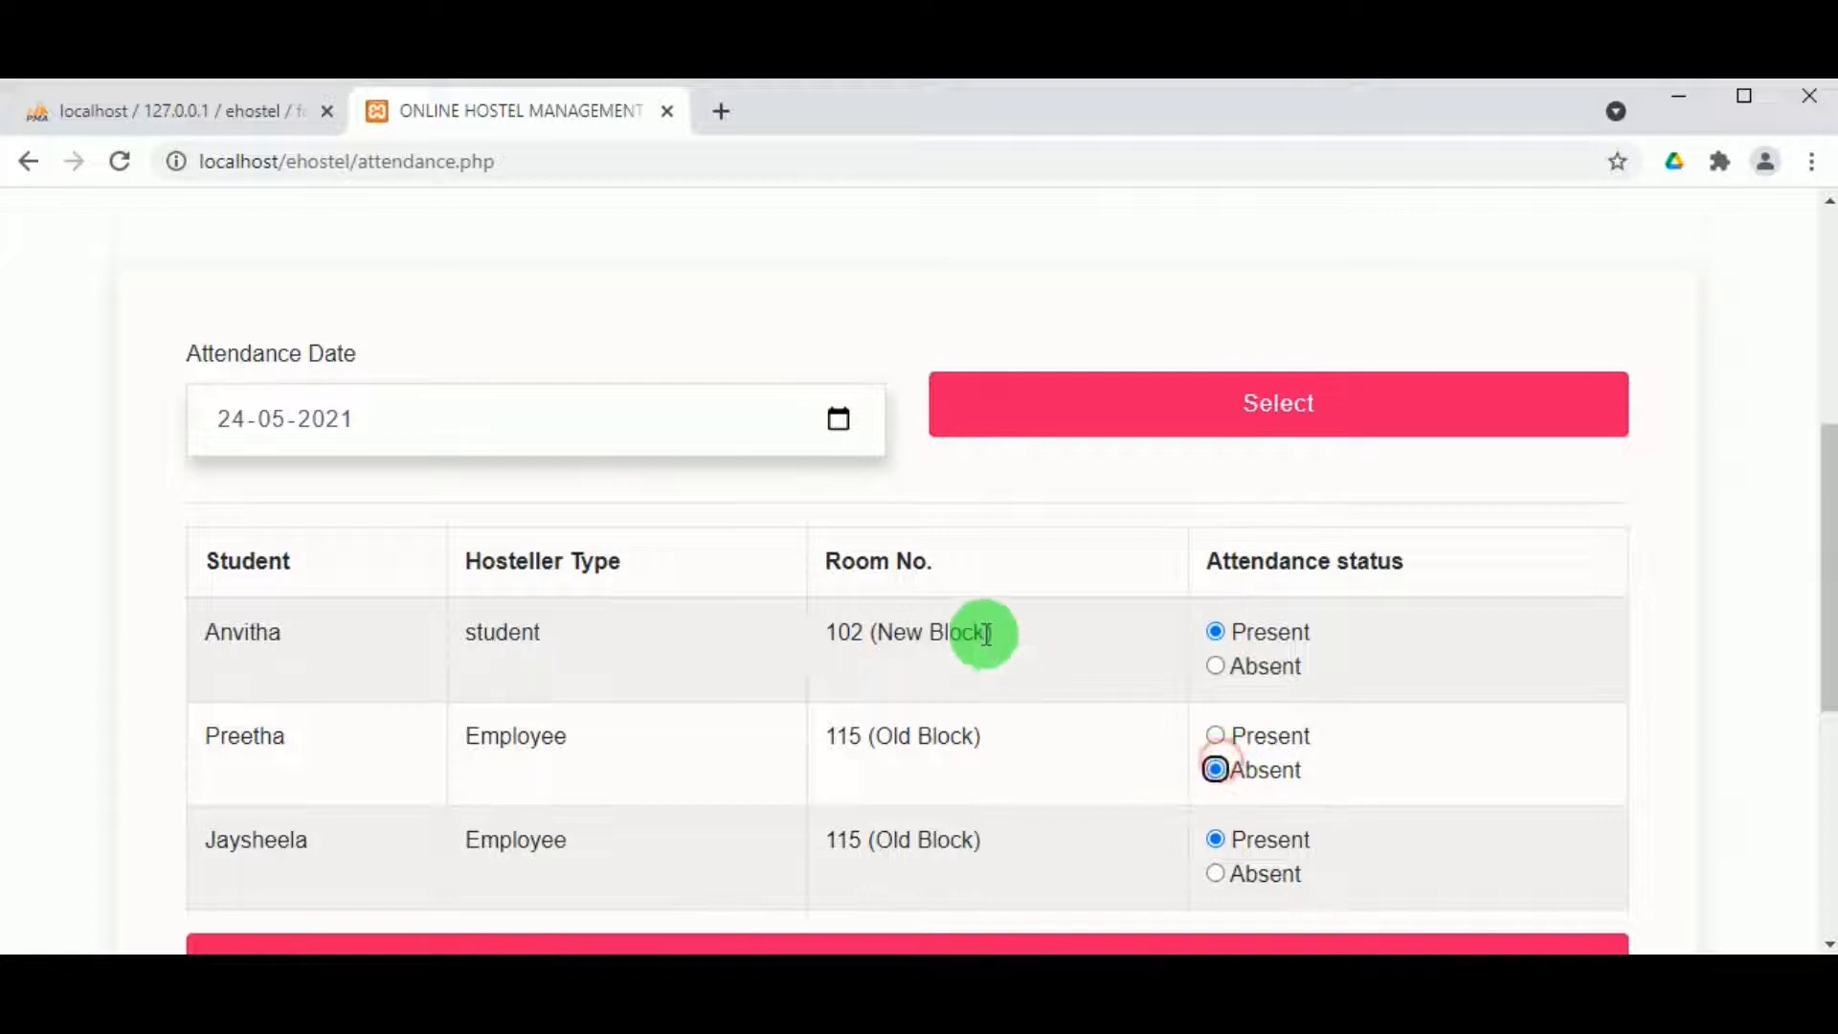
pyautogui.scroll(-2, 958, 634)
pyautogui.click(885, 818)
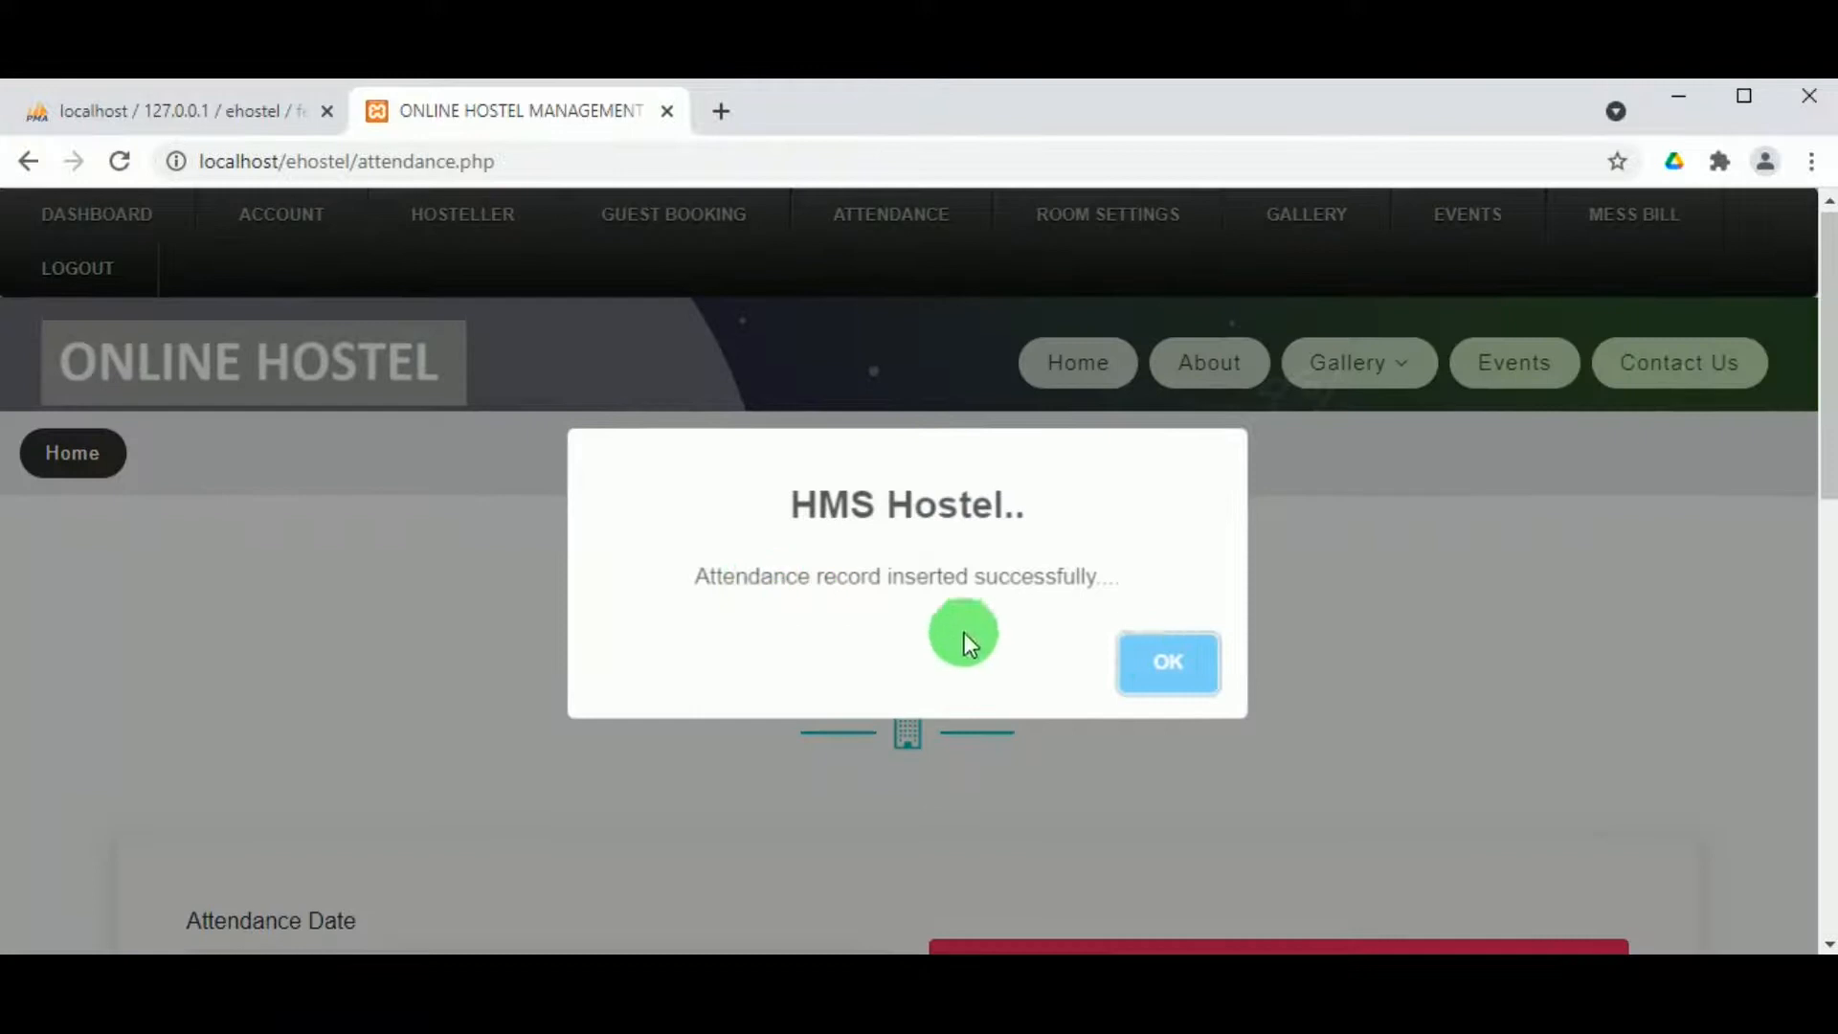
pyautogui.click(1187, 663)
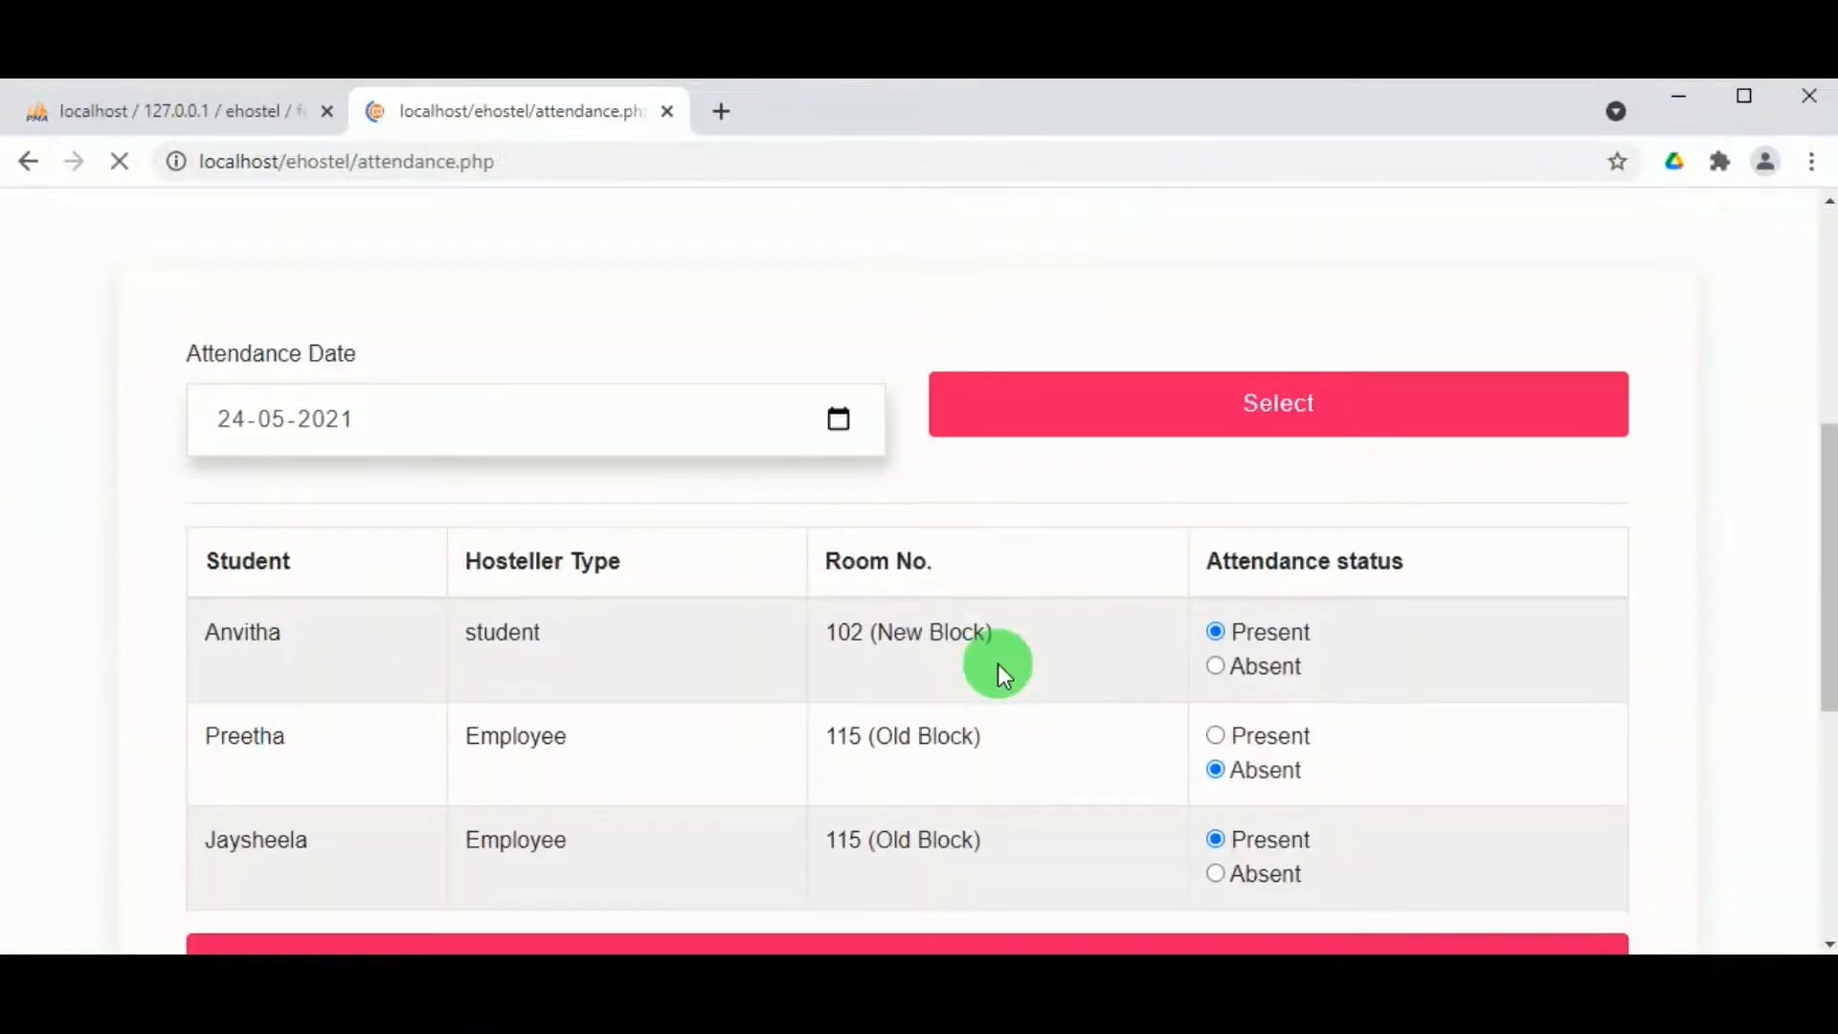
# Step: View the attendance report for May 2021
pyautogui.scroll(-4, 866, 530)
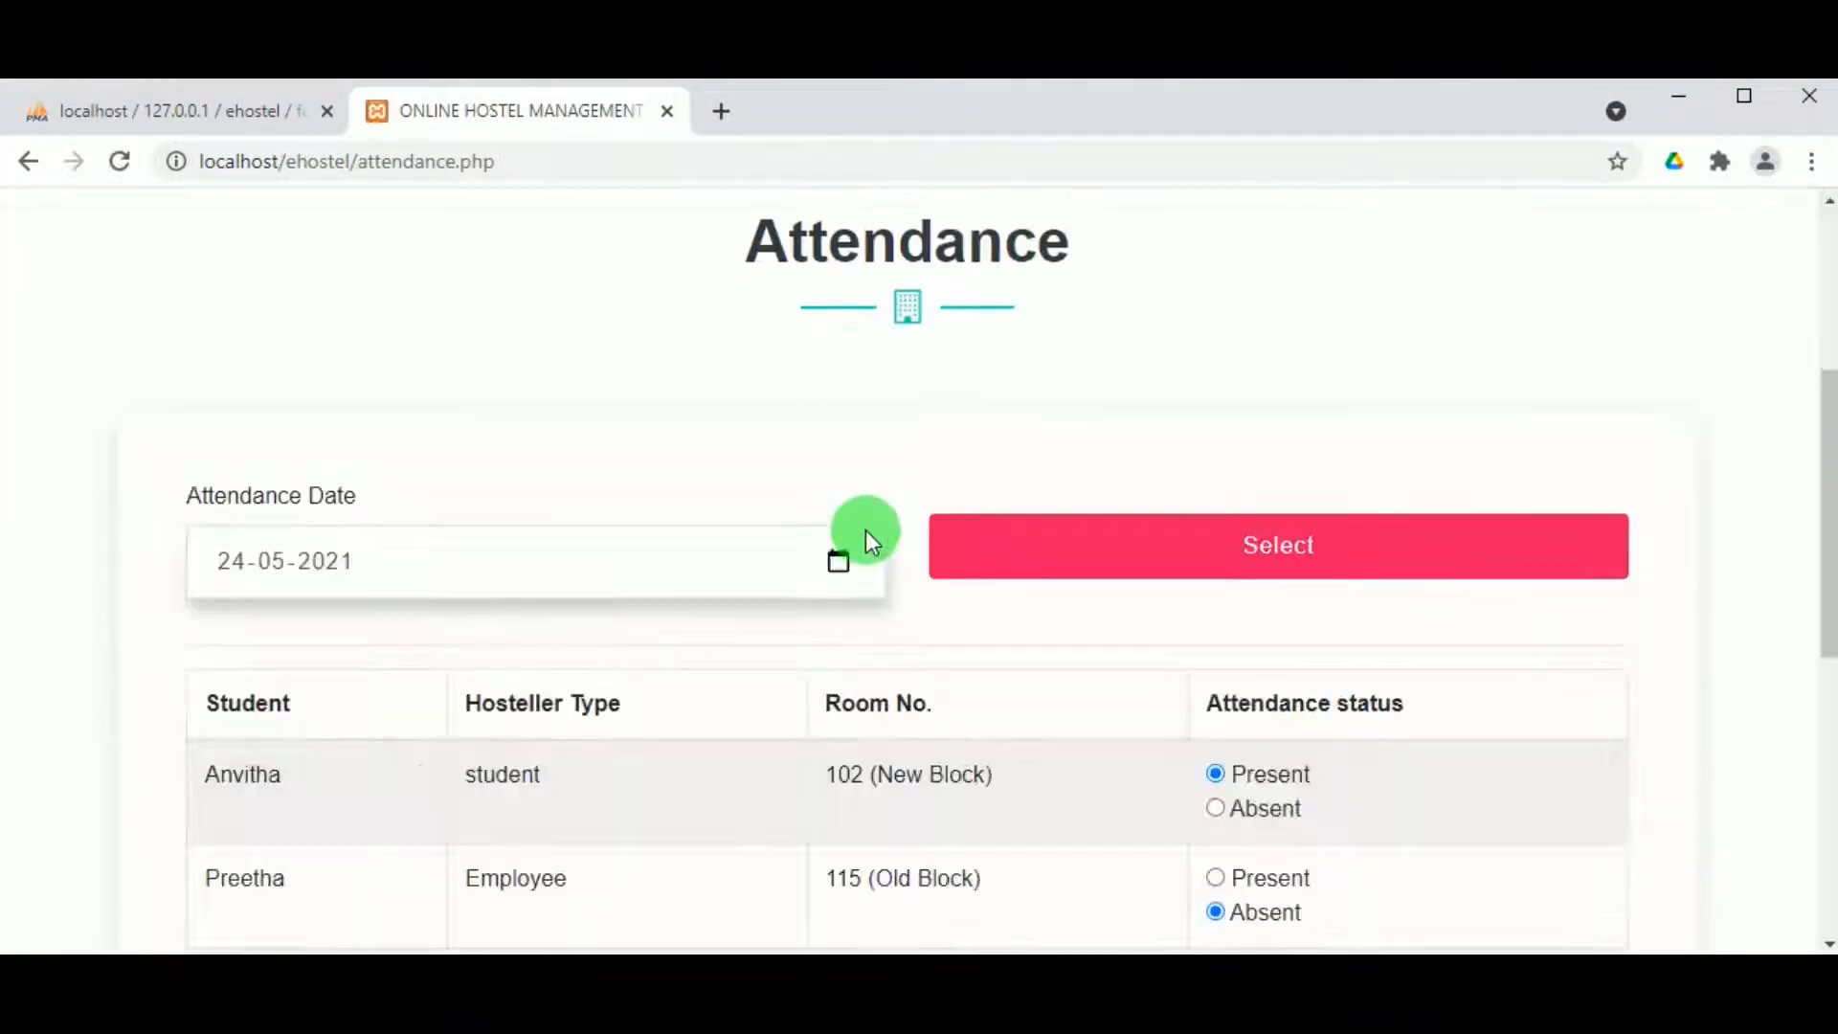
pyautogui.scroll(3, 659, 446)
pyautogui.scroll(1, 764, 287)
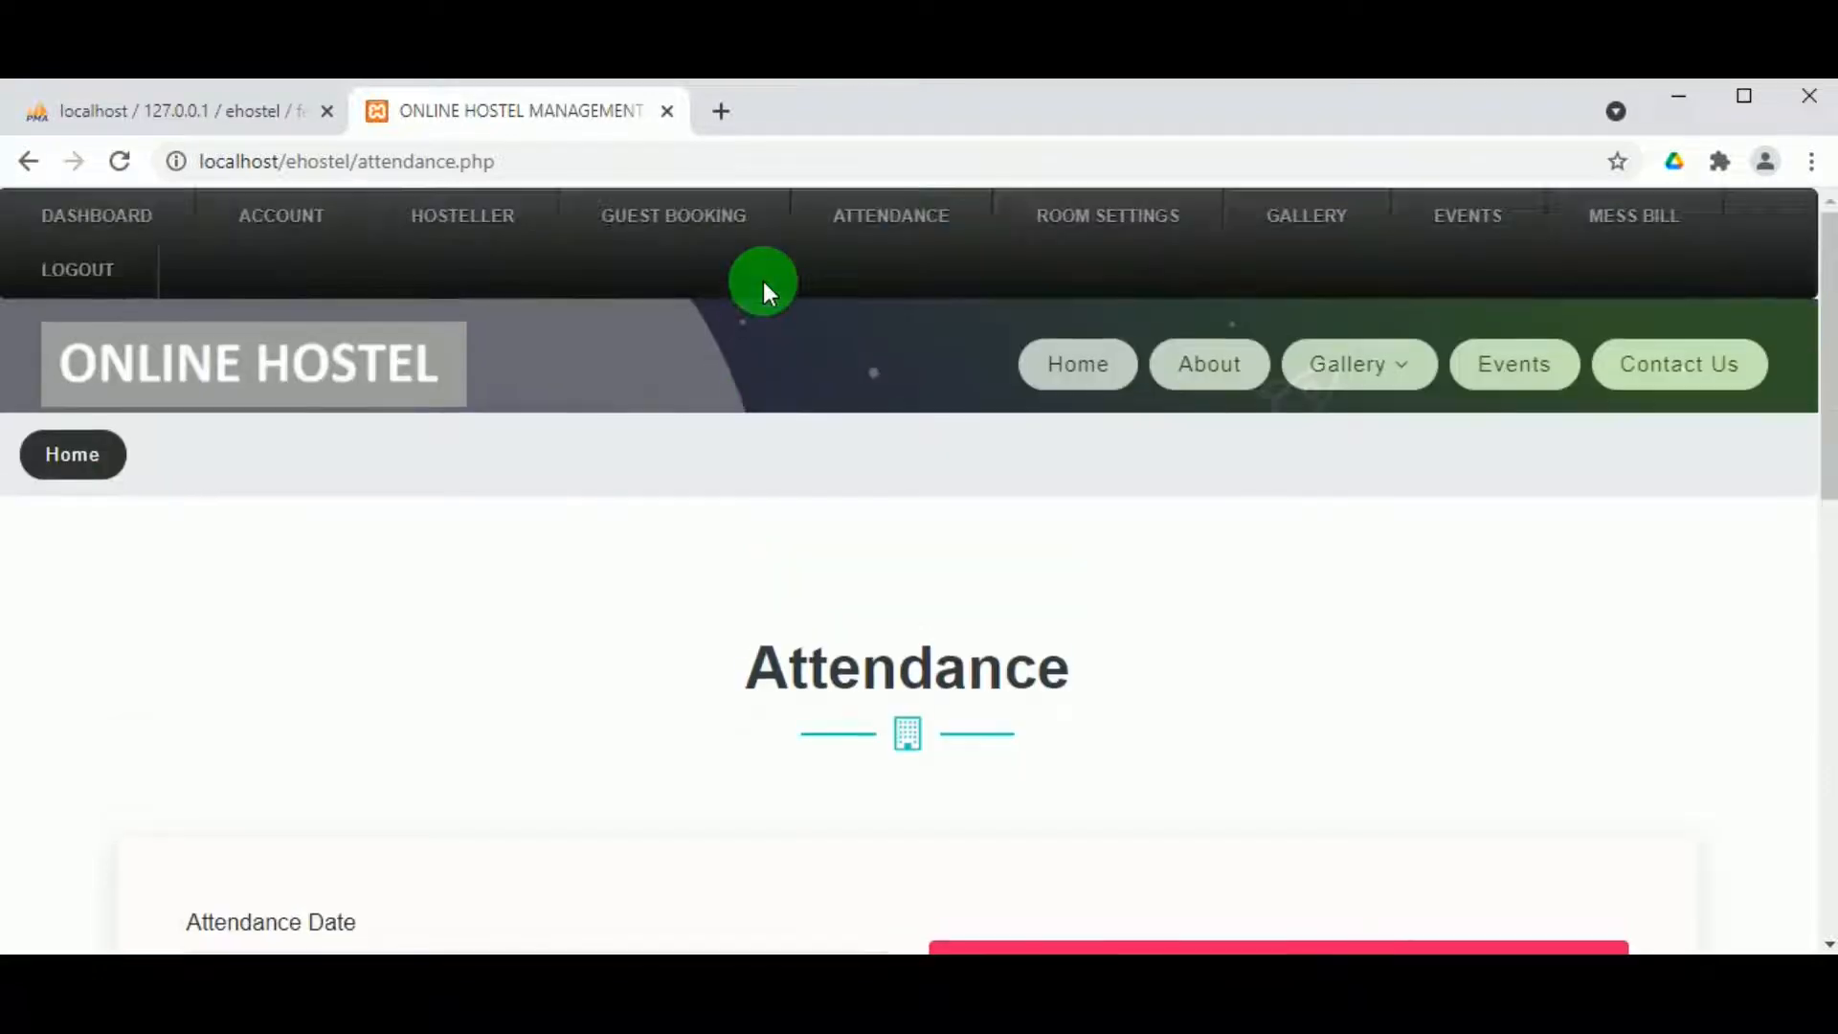
pyautogui.moveTo(916, 239)
pyautogui.click(878, 316)
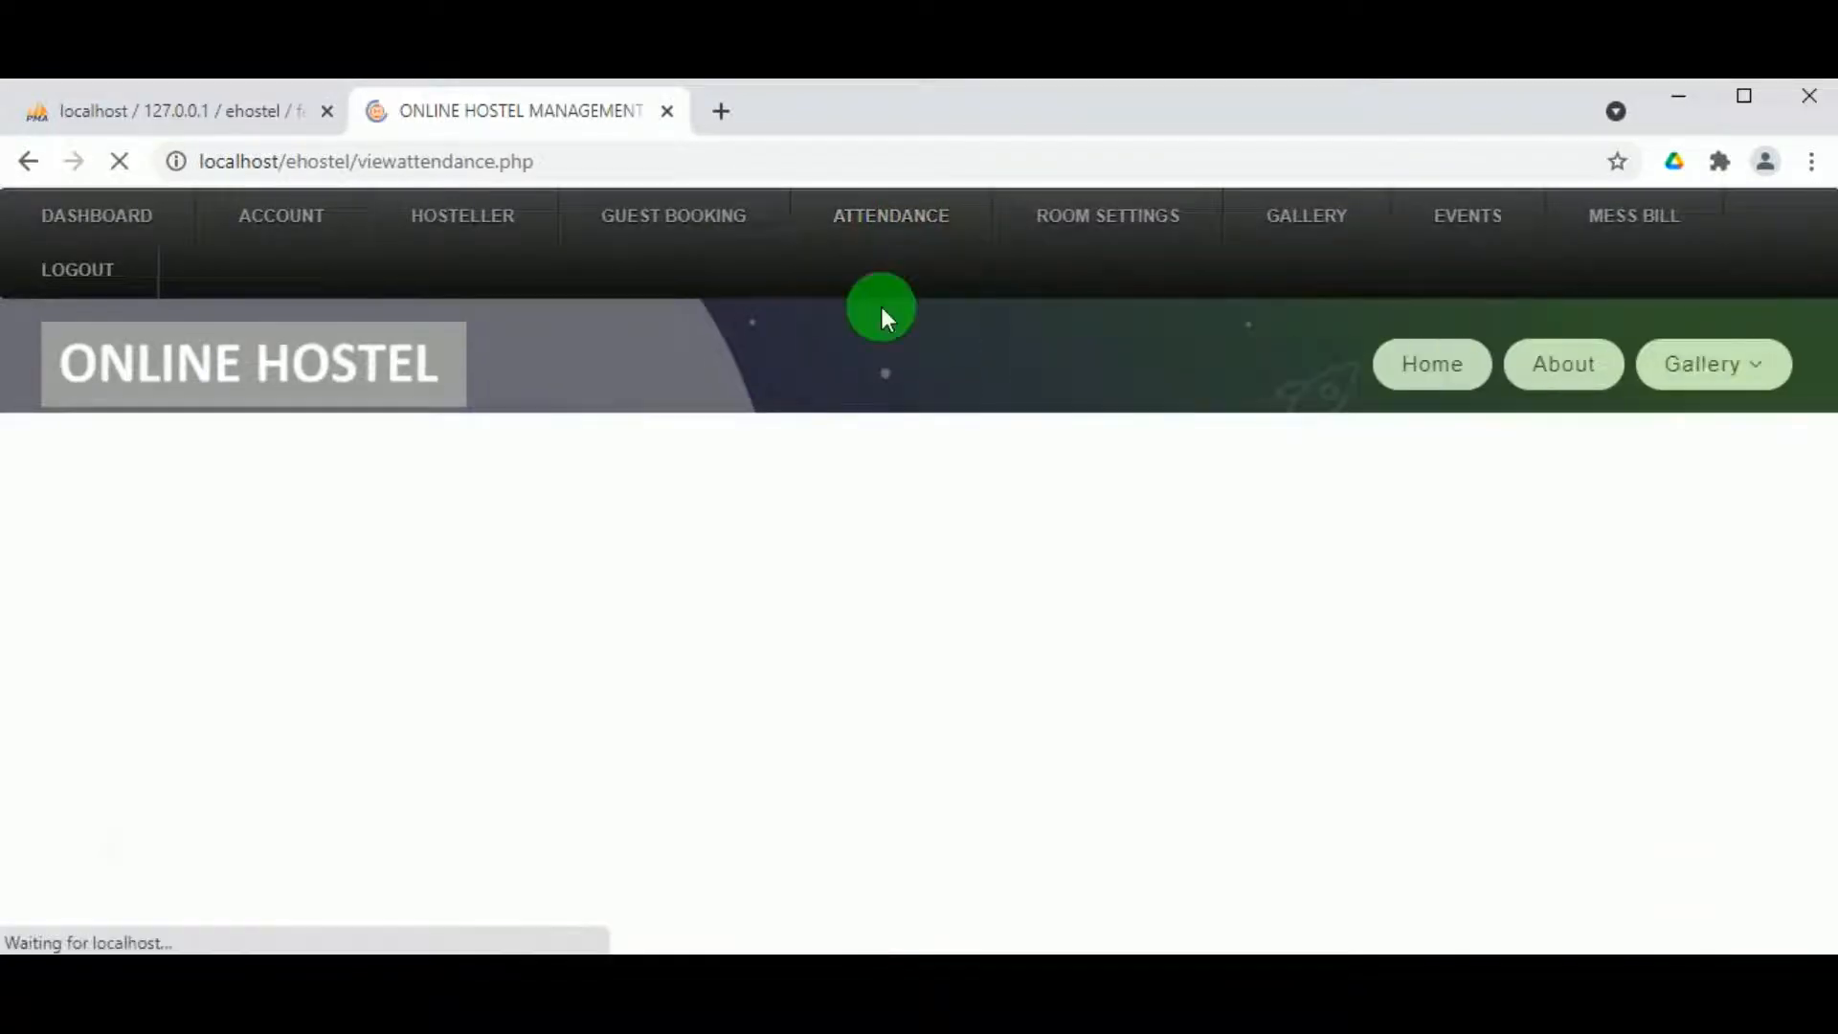
pyautogui.scroll(-2, 578, 627)
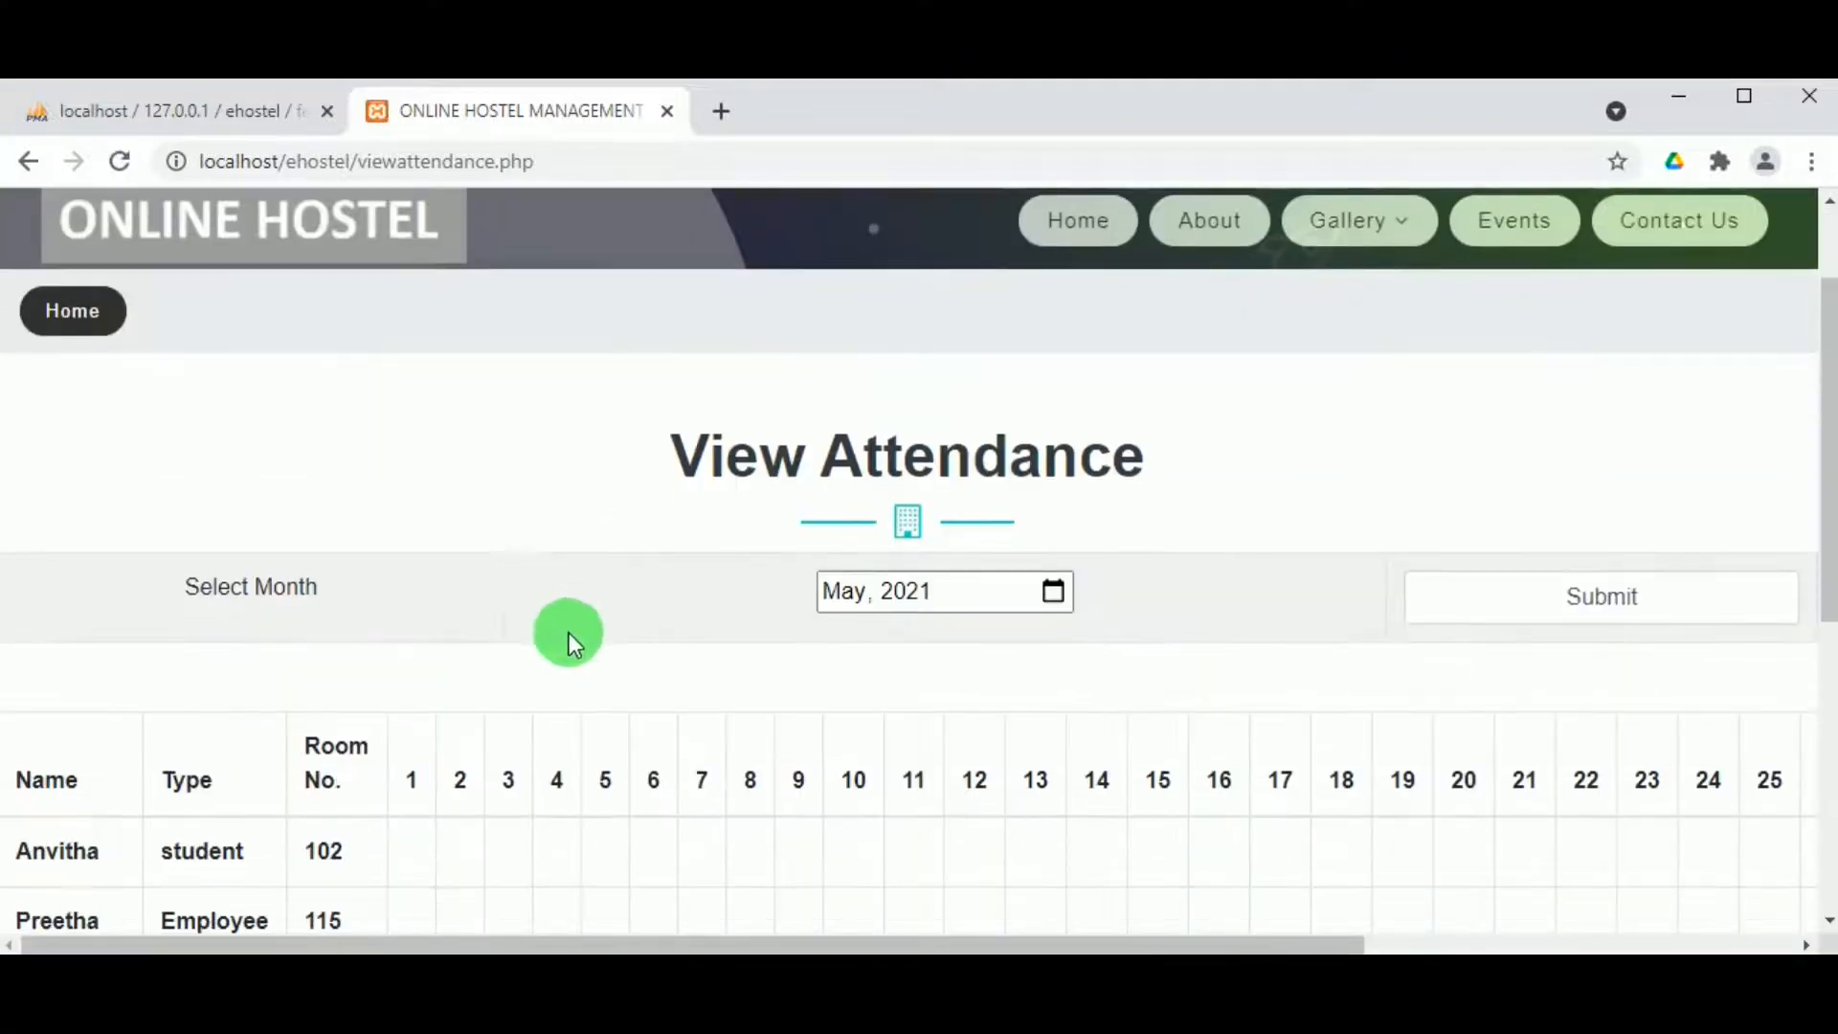
pyautogui.click(848, 594)
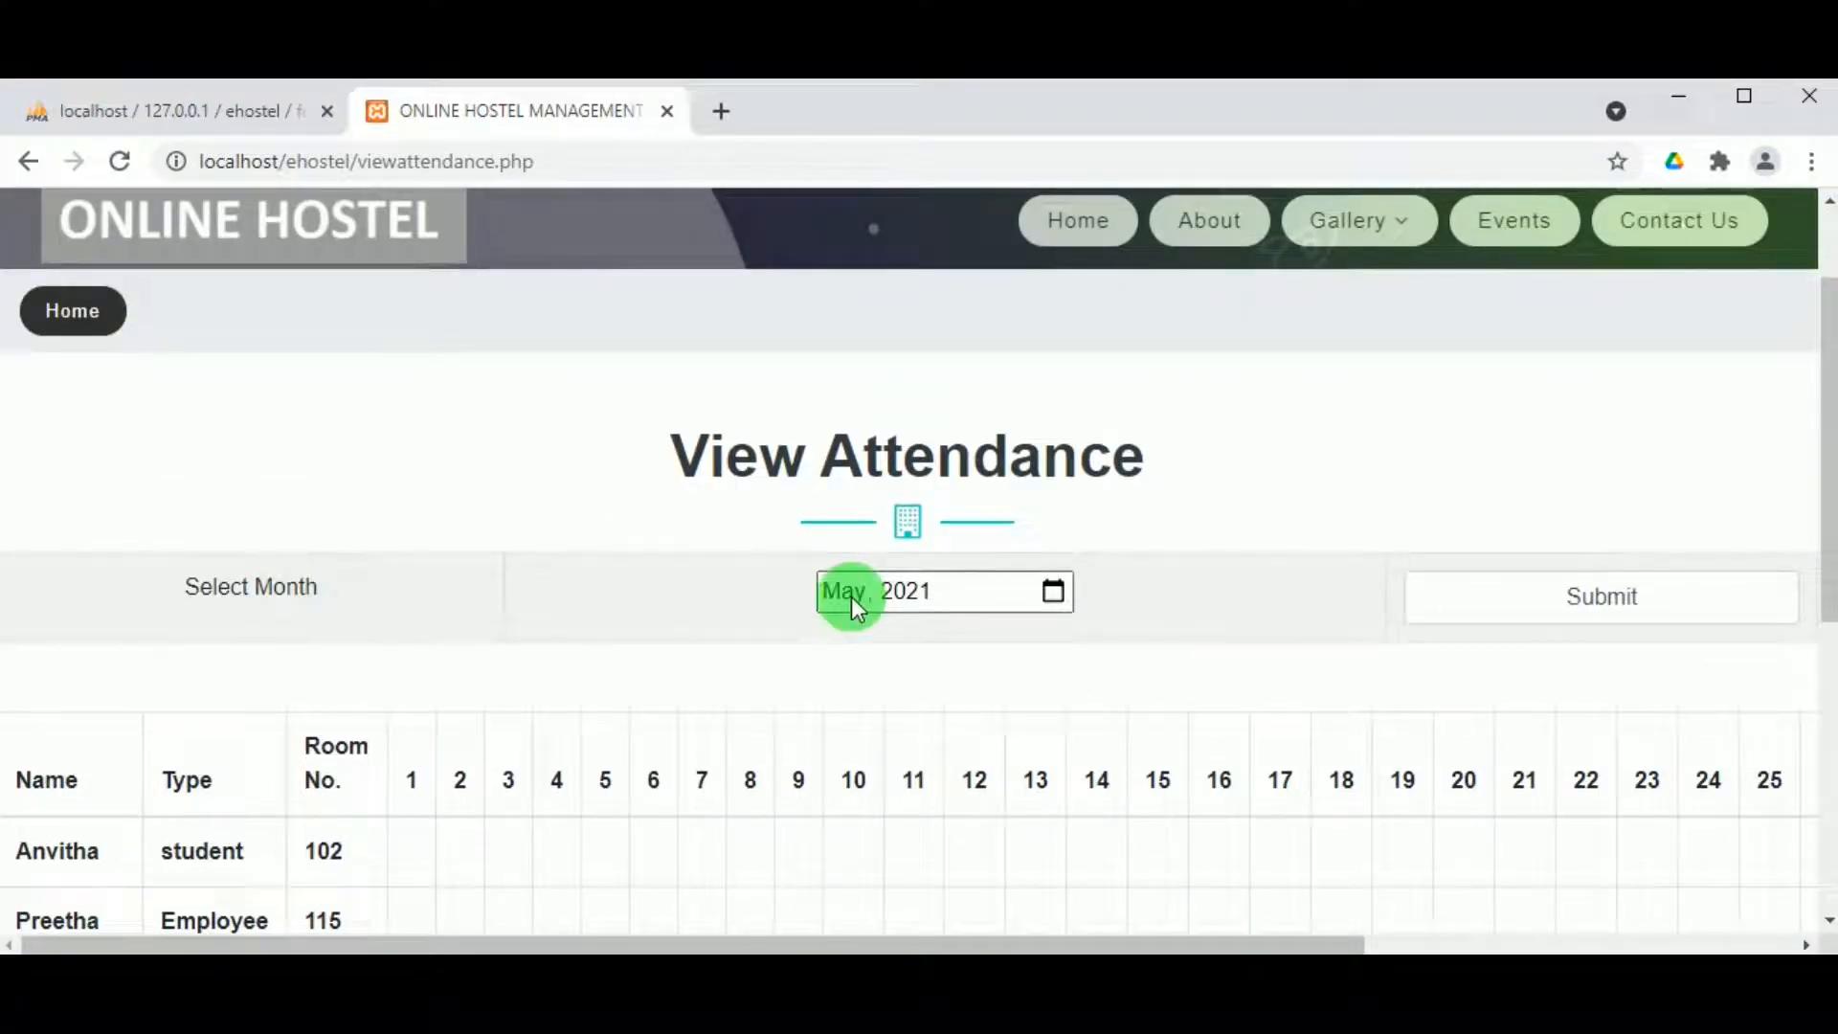
pyautogui.click(1608, 601)
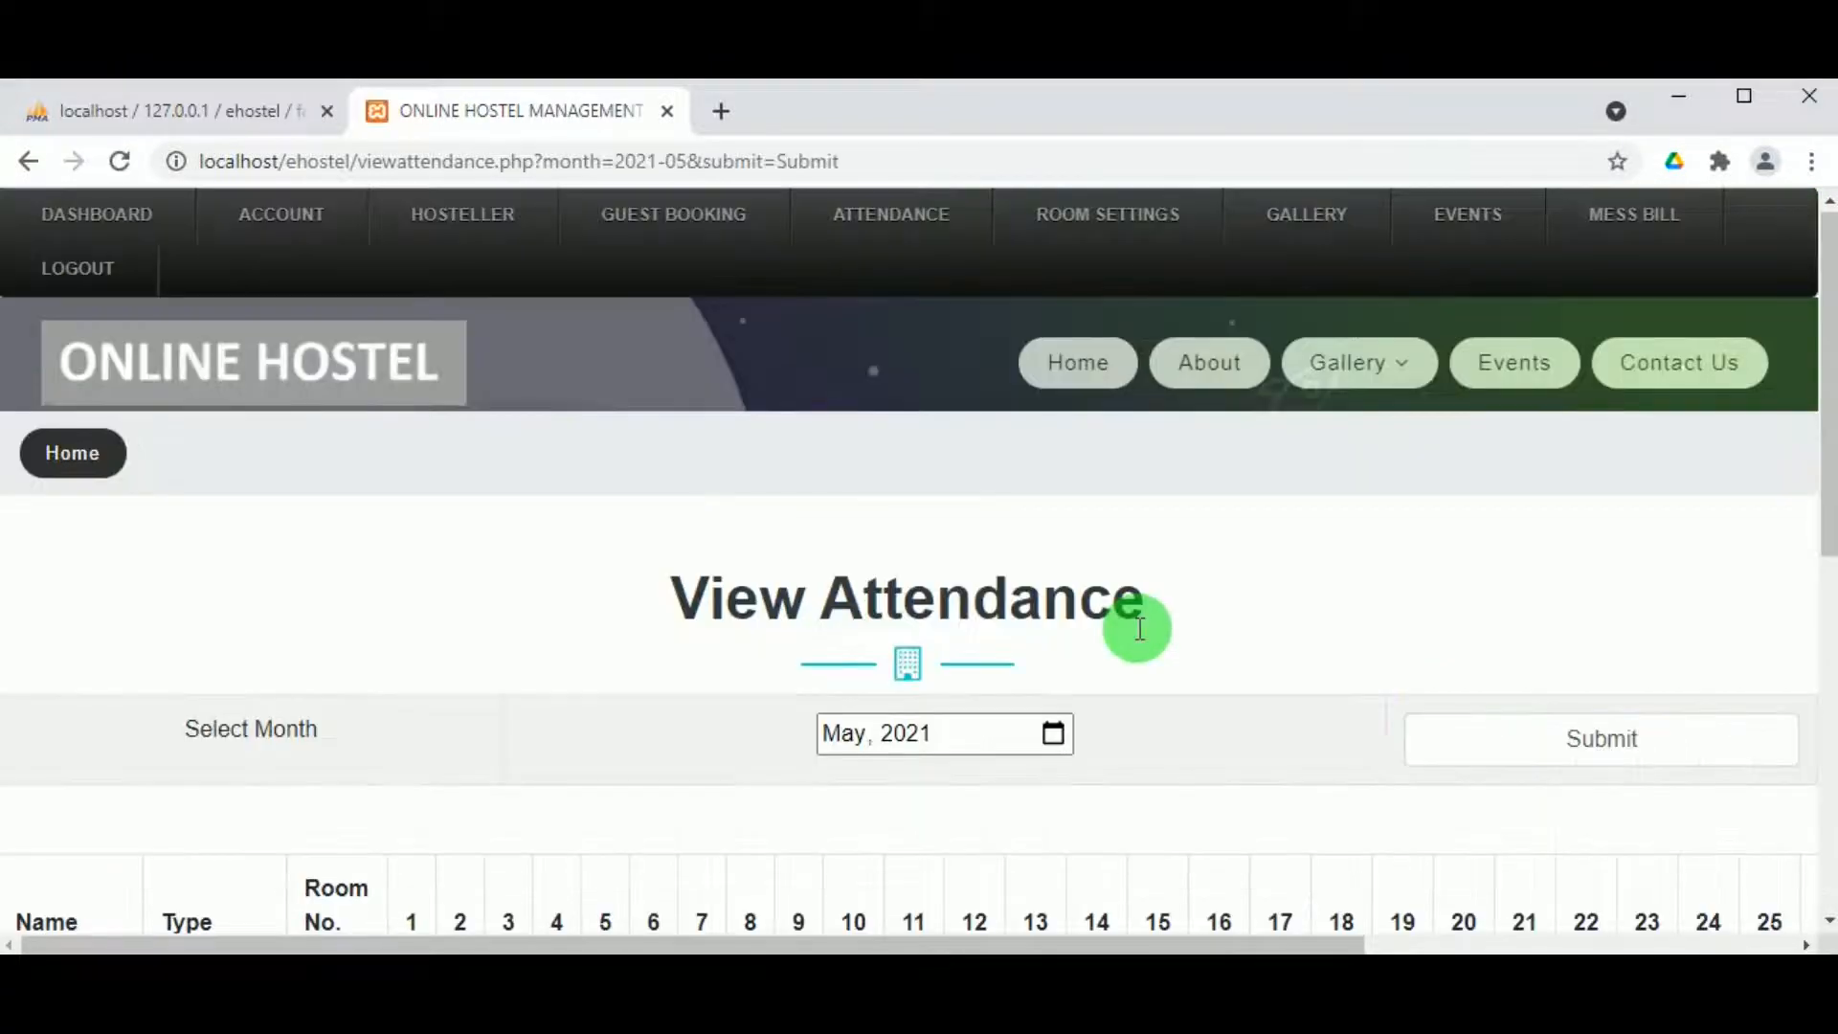
pyautogui.scroll(-3, 1137, 628)
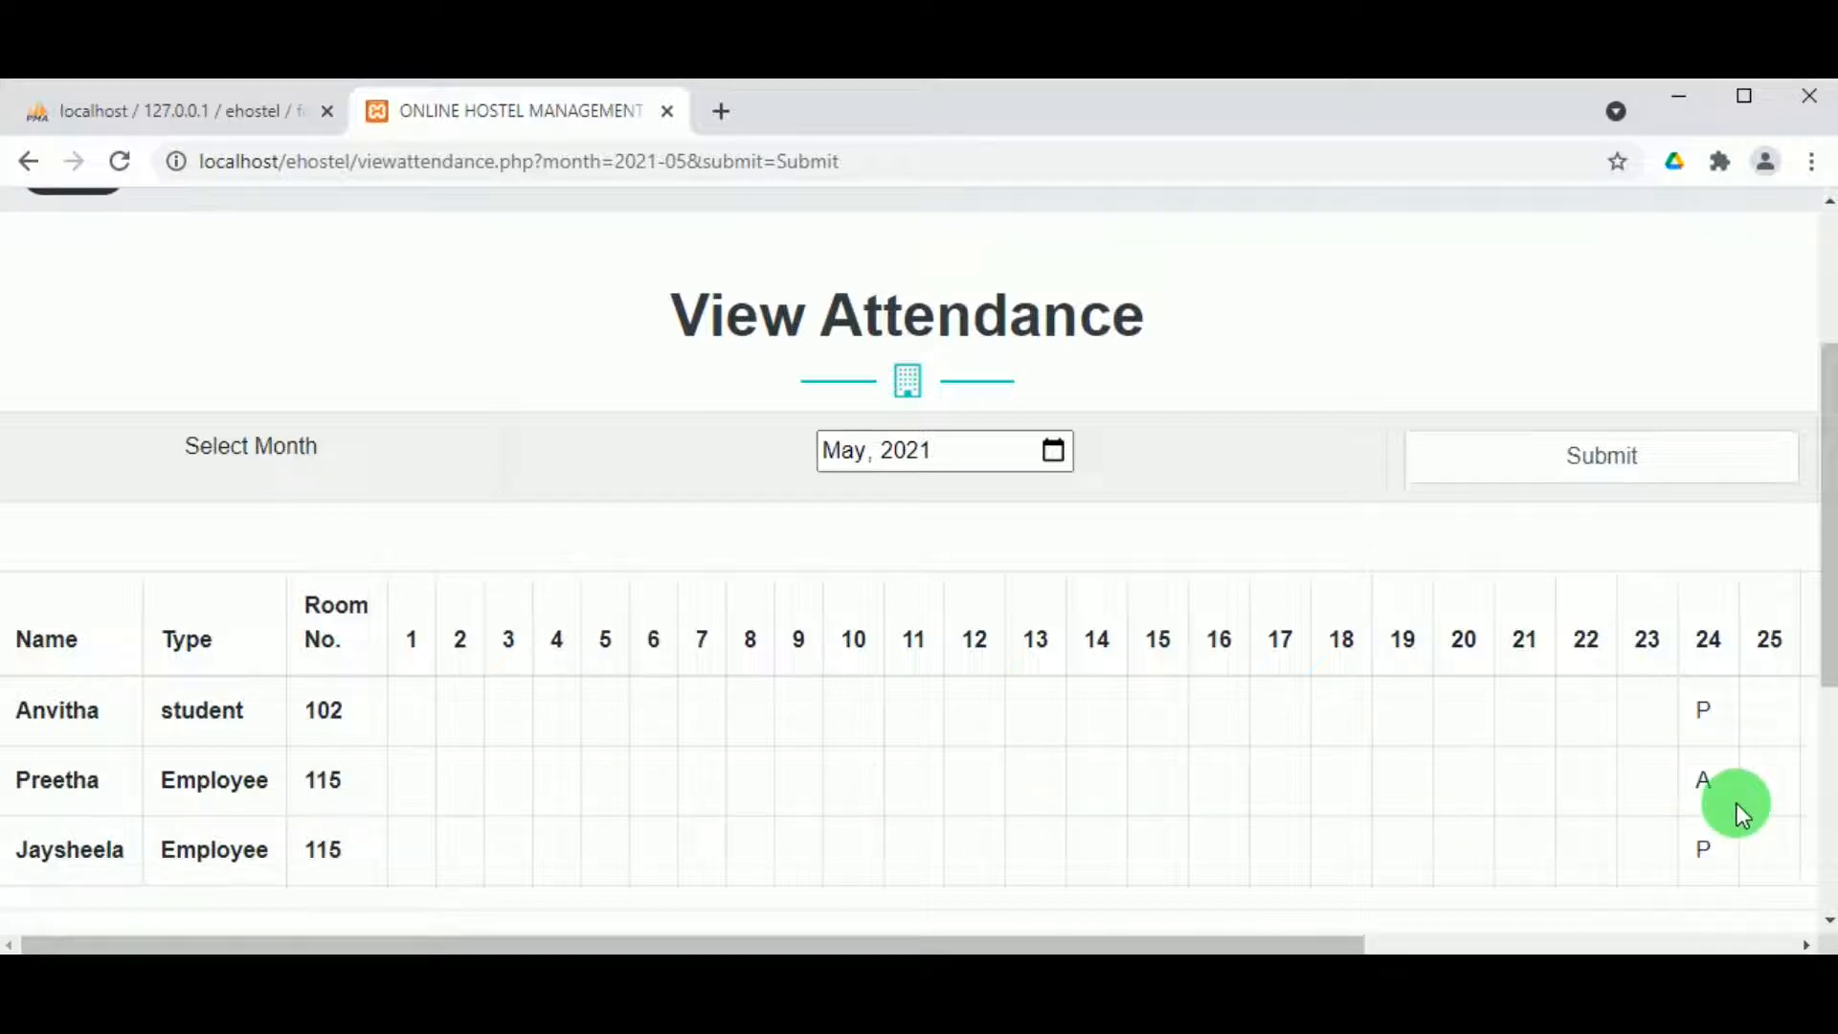
pyautogui.scroll(1, 1213, 812)
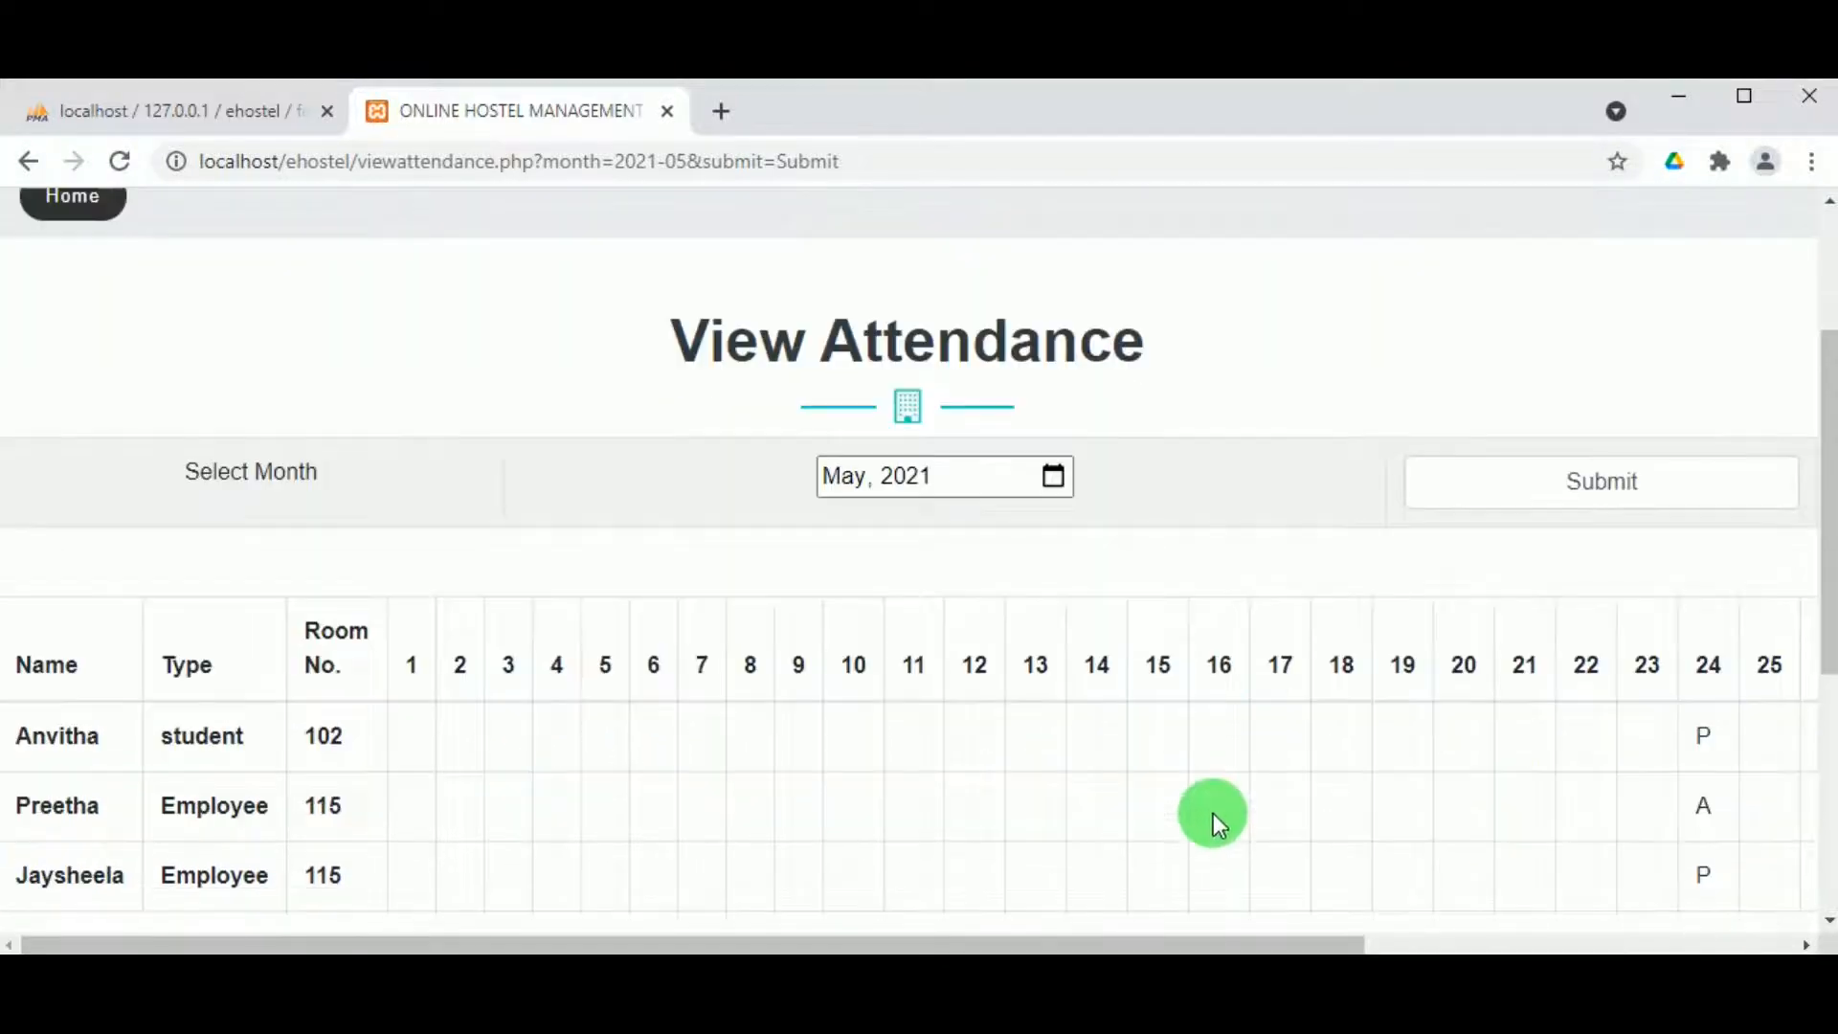
pyautogui.scroll(-5, 1214, 813)
pyautogui.scroll(7, 1203, 759)
pyautogui.scroll(-7, 1198, 754)
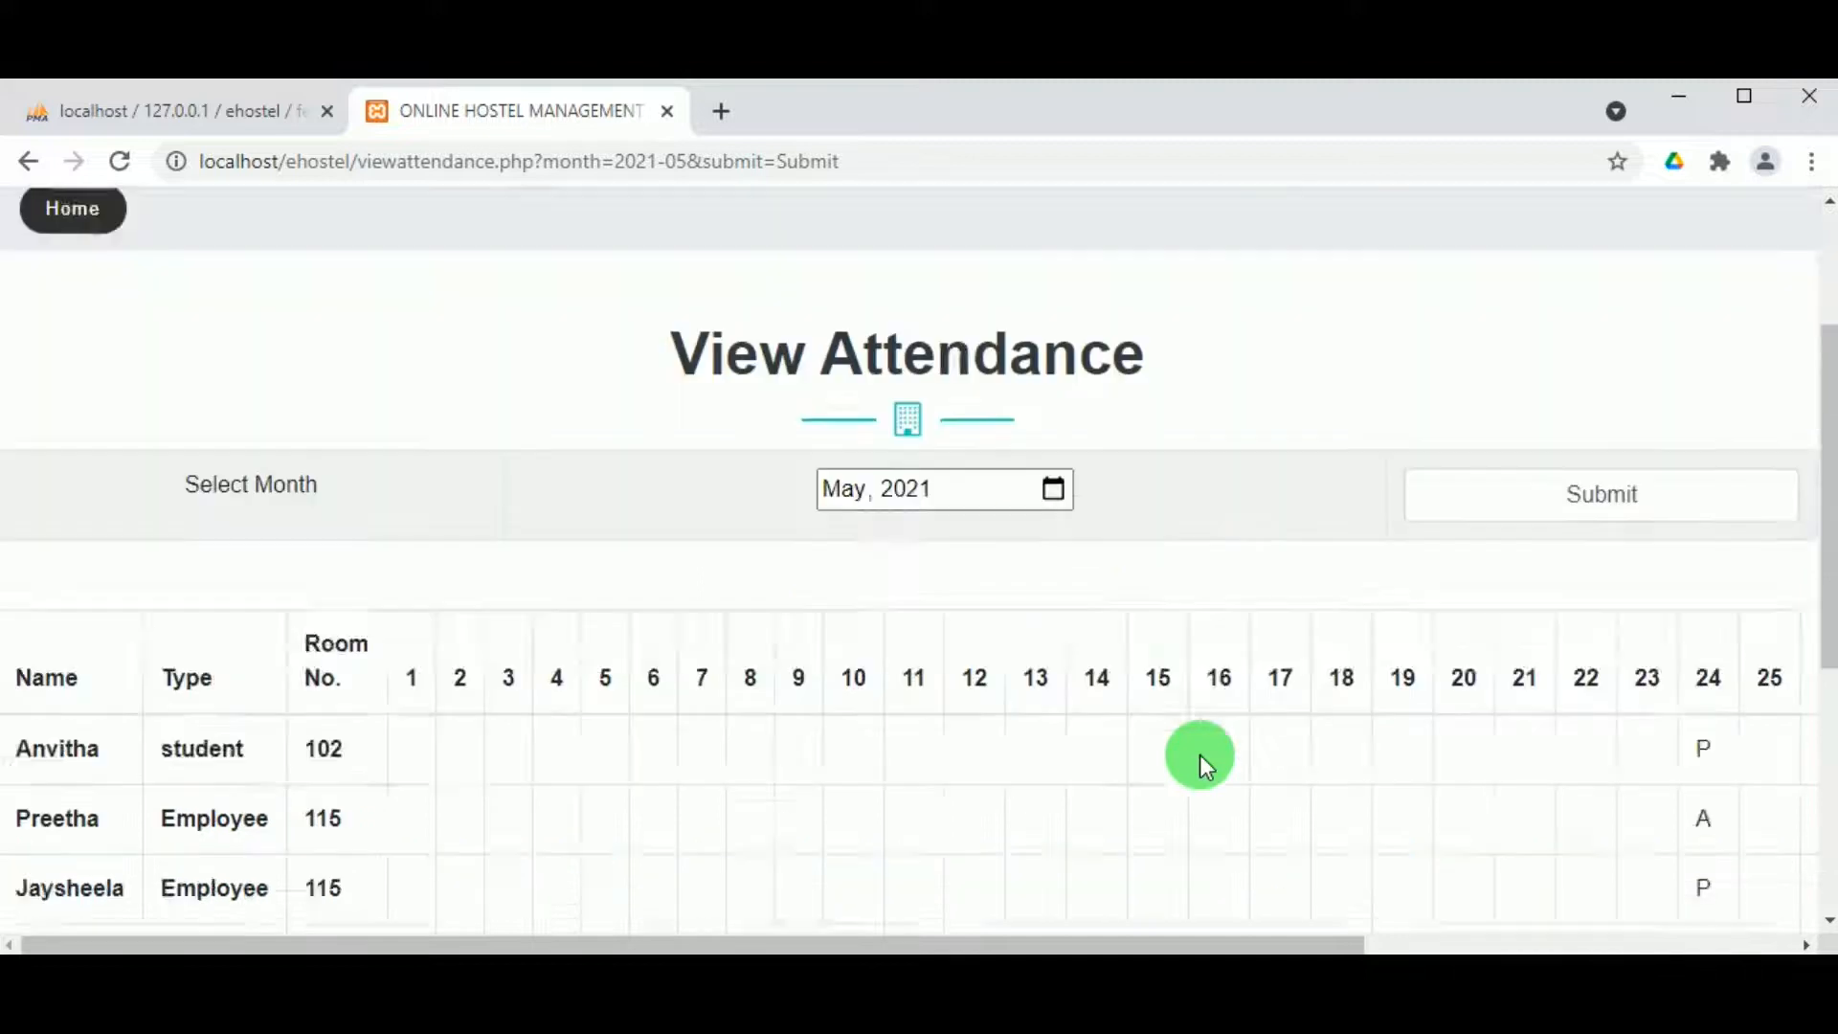
pyautogui.scroll(7, 917, 483)
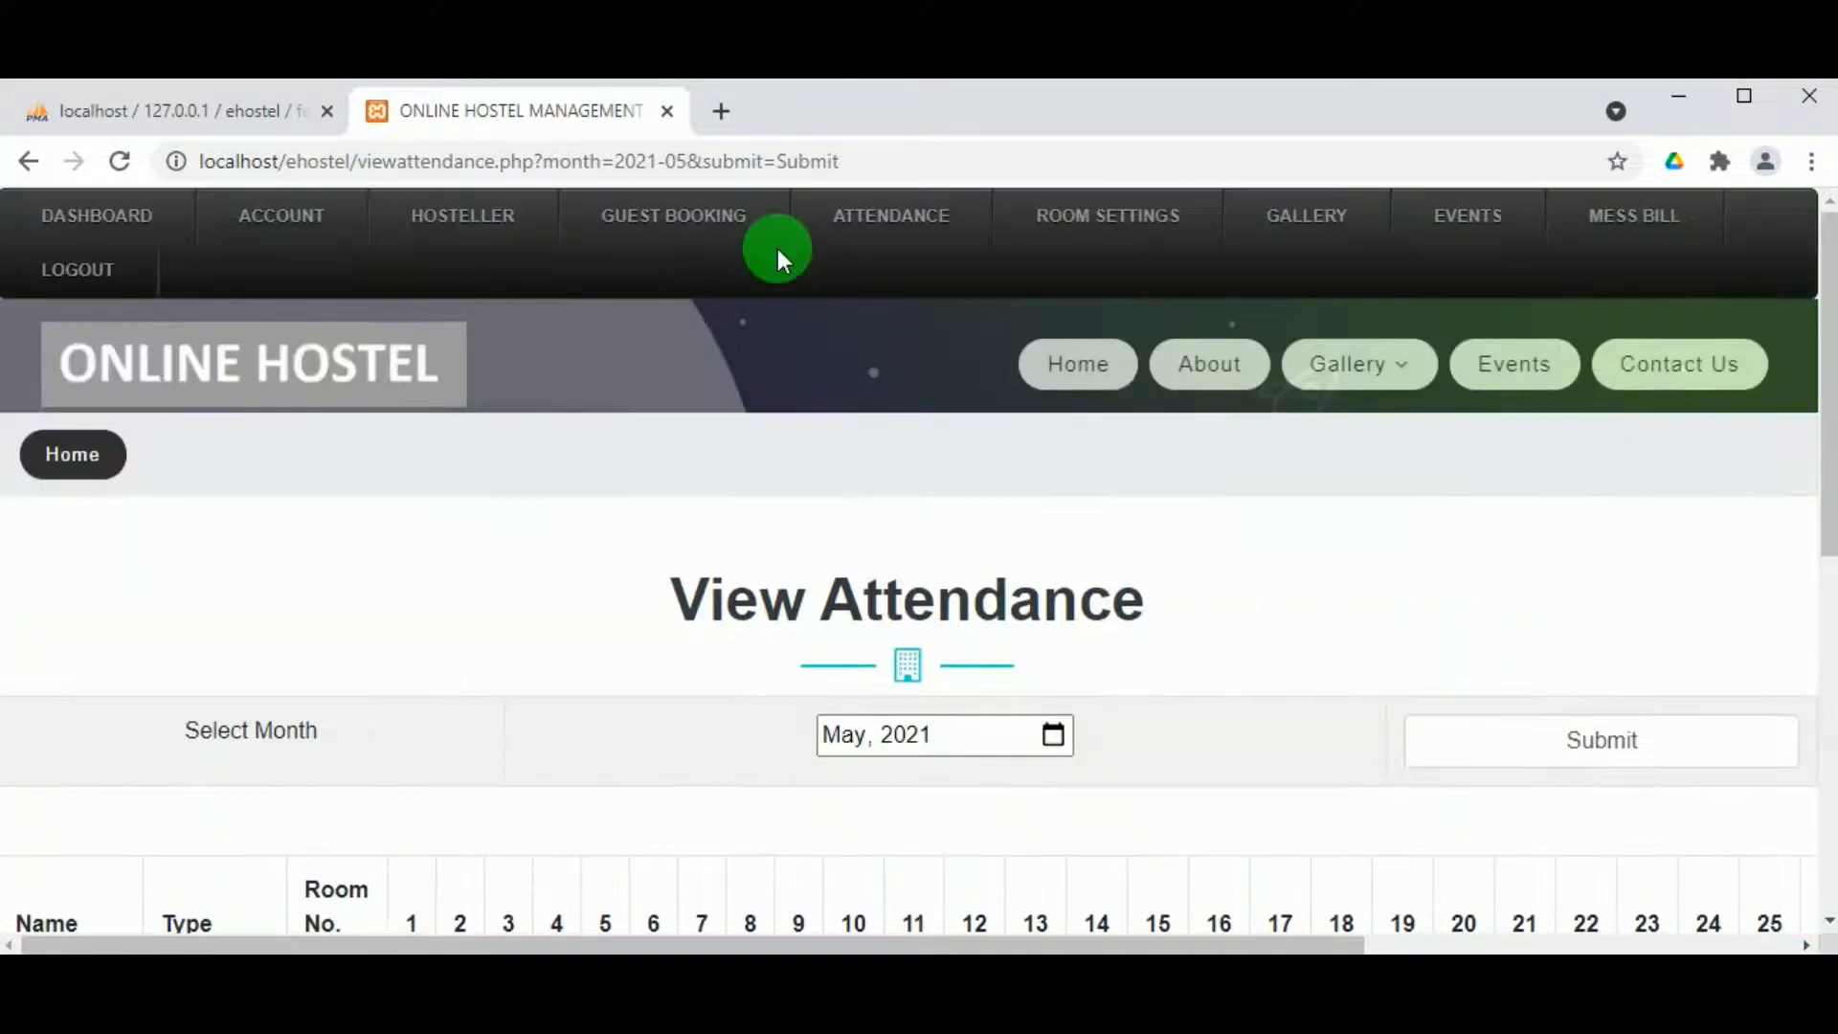
pyautogui.moveTo(890, 222)
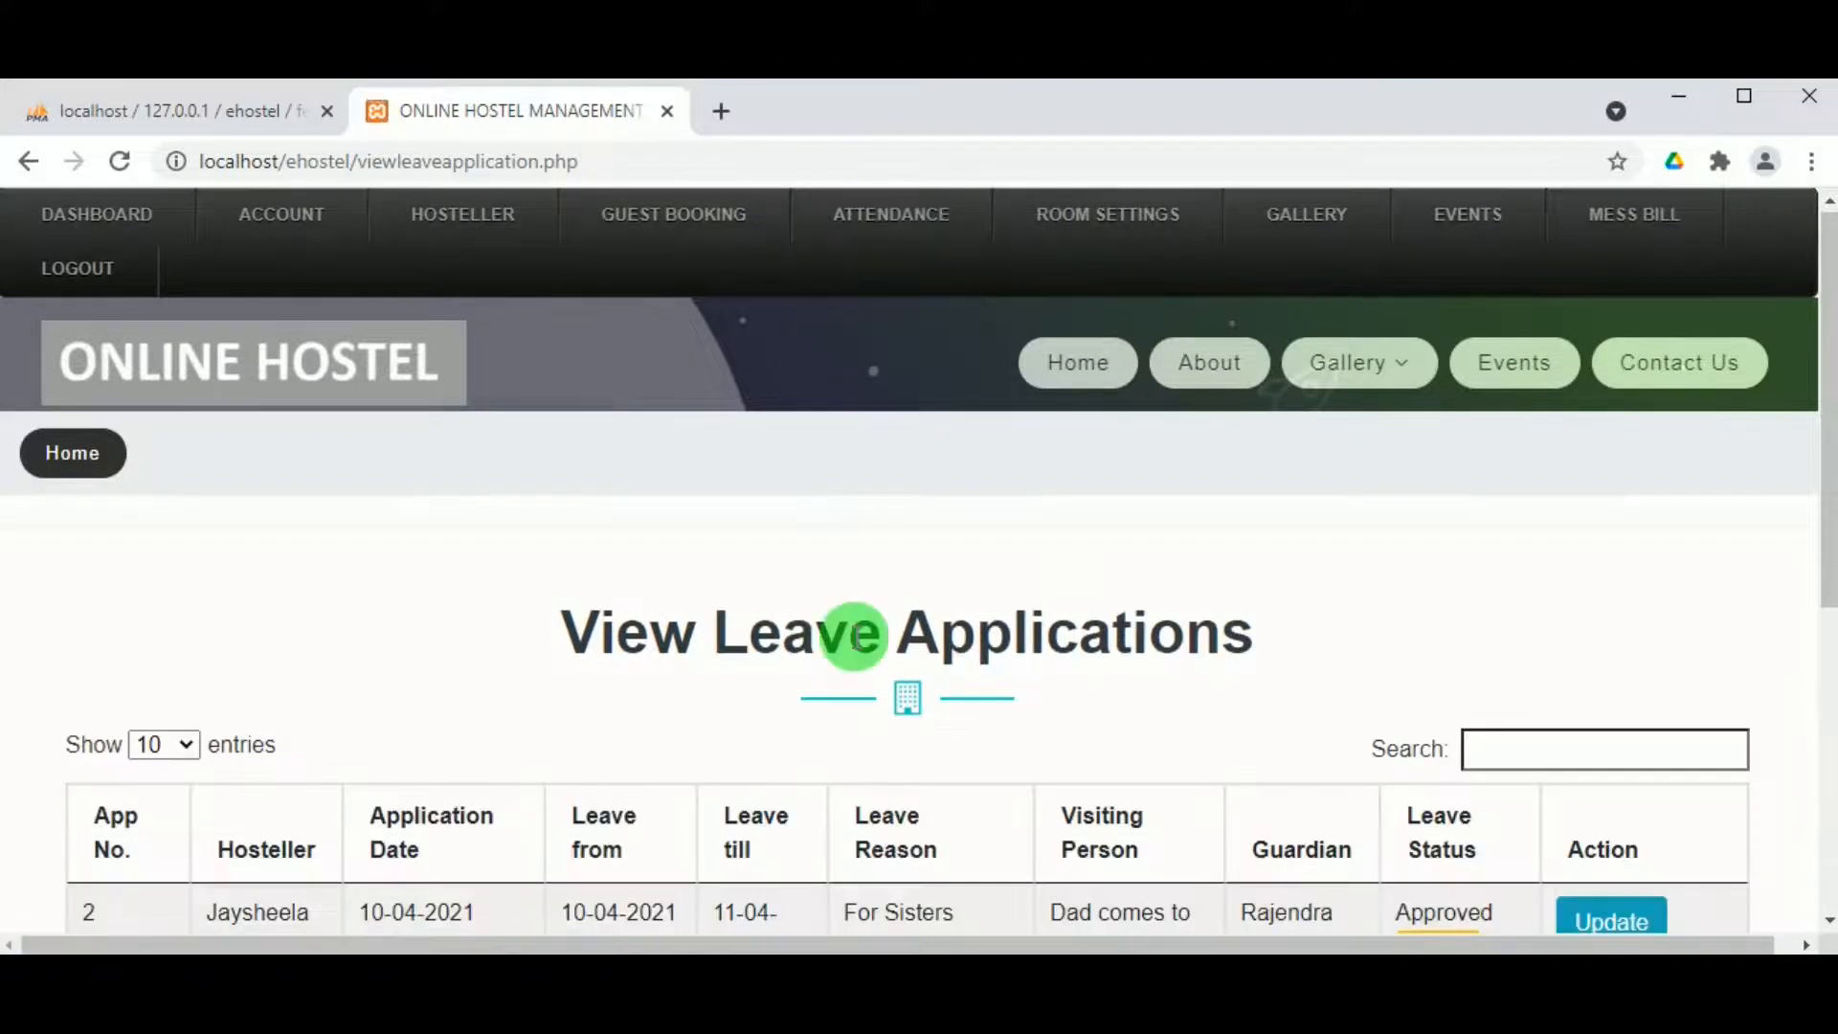
# Step: Read leave application 2's approval status and warden remarks, then go to the Add room page
pyautogui.scroll(-6, 814, 618)
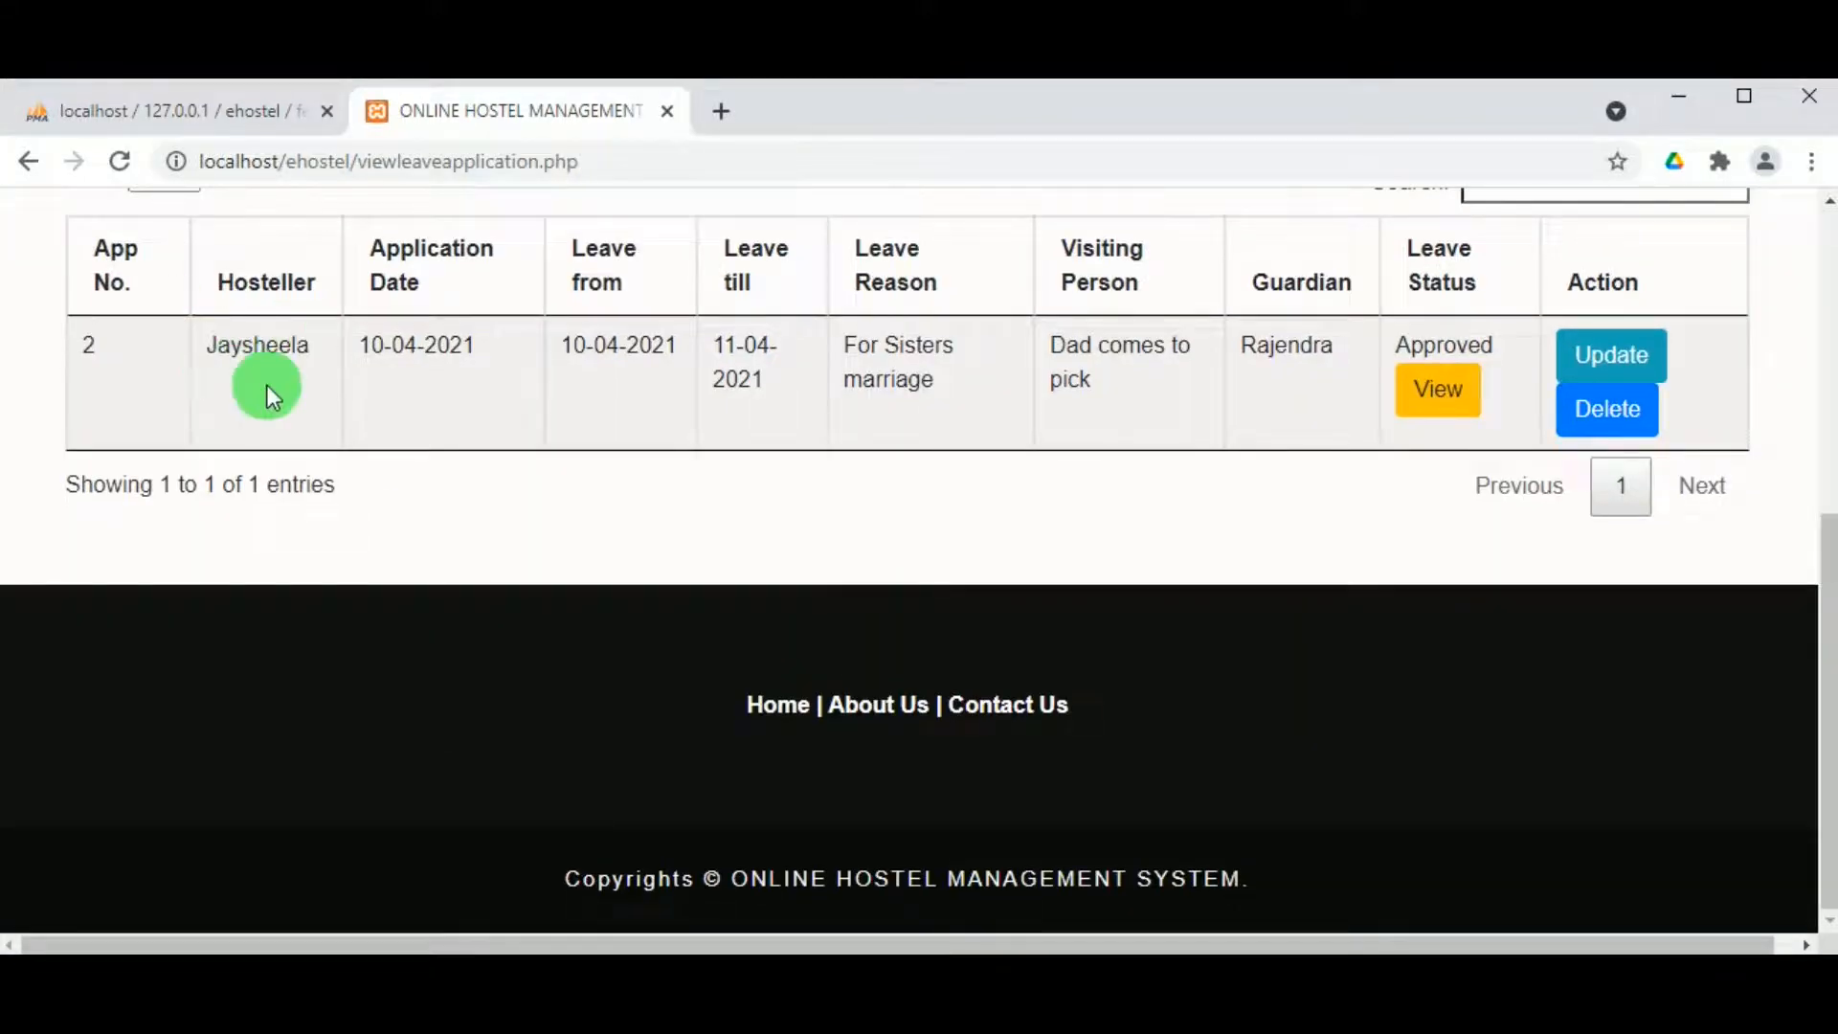
pyautogui.scroll(2, 1536, 363)
pyautogui.scroll(1, 1535, 372)
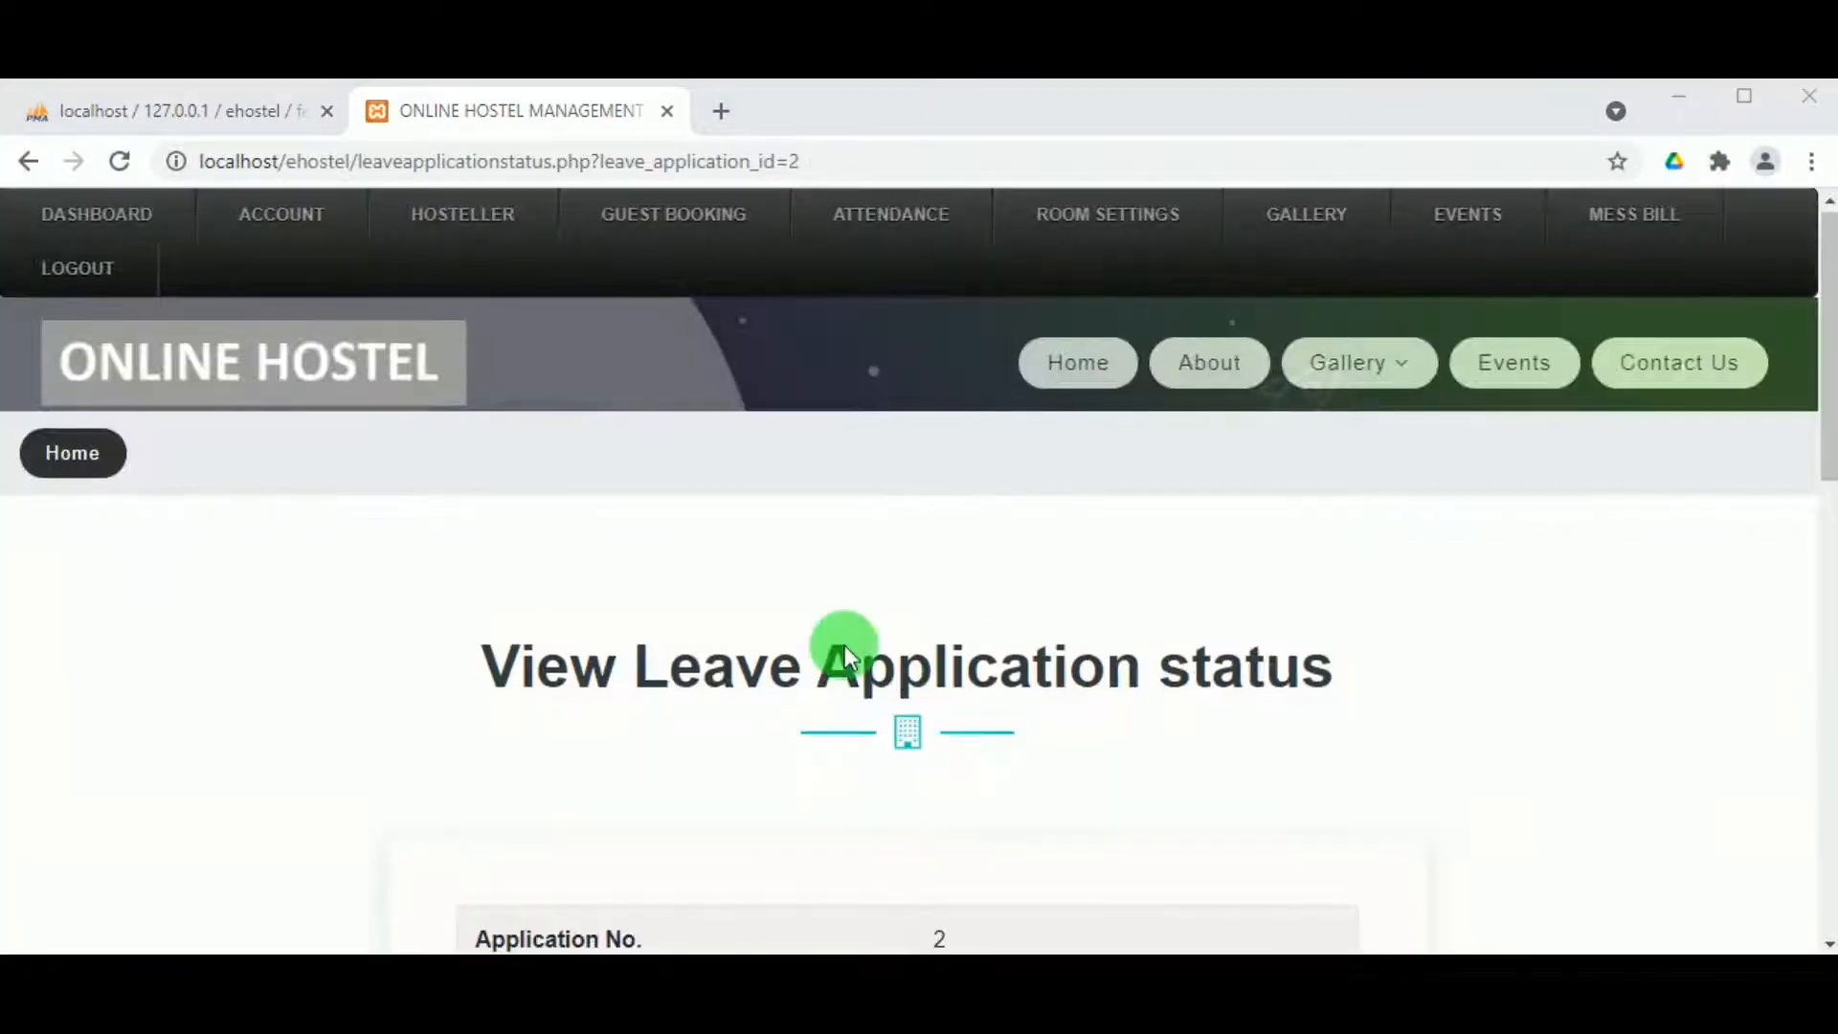
pyautogui.scroll(-9, 692, 765)
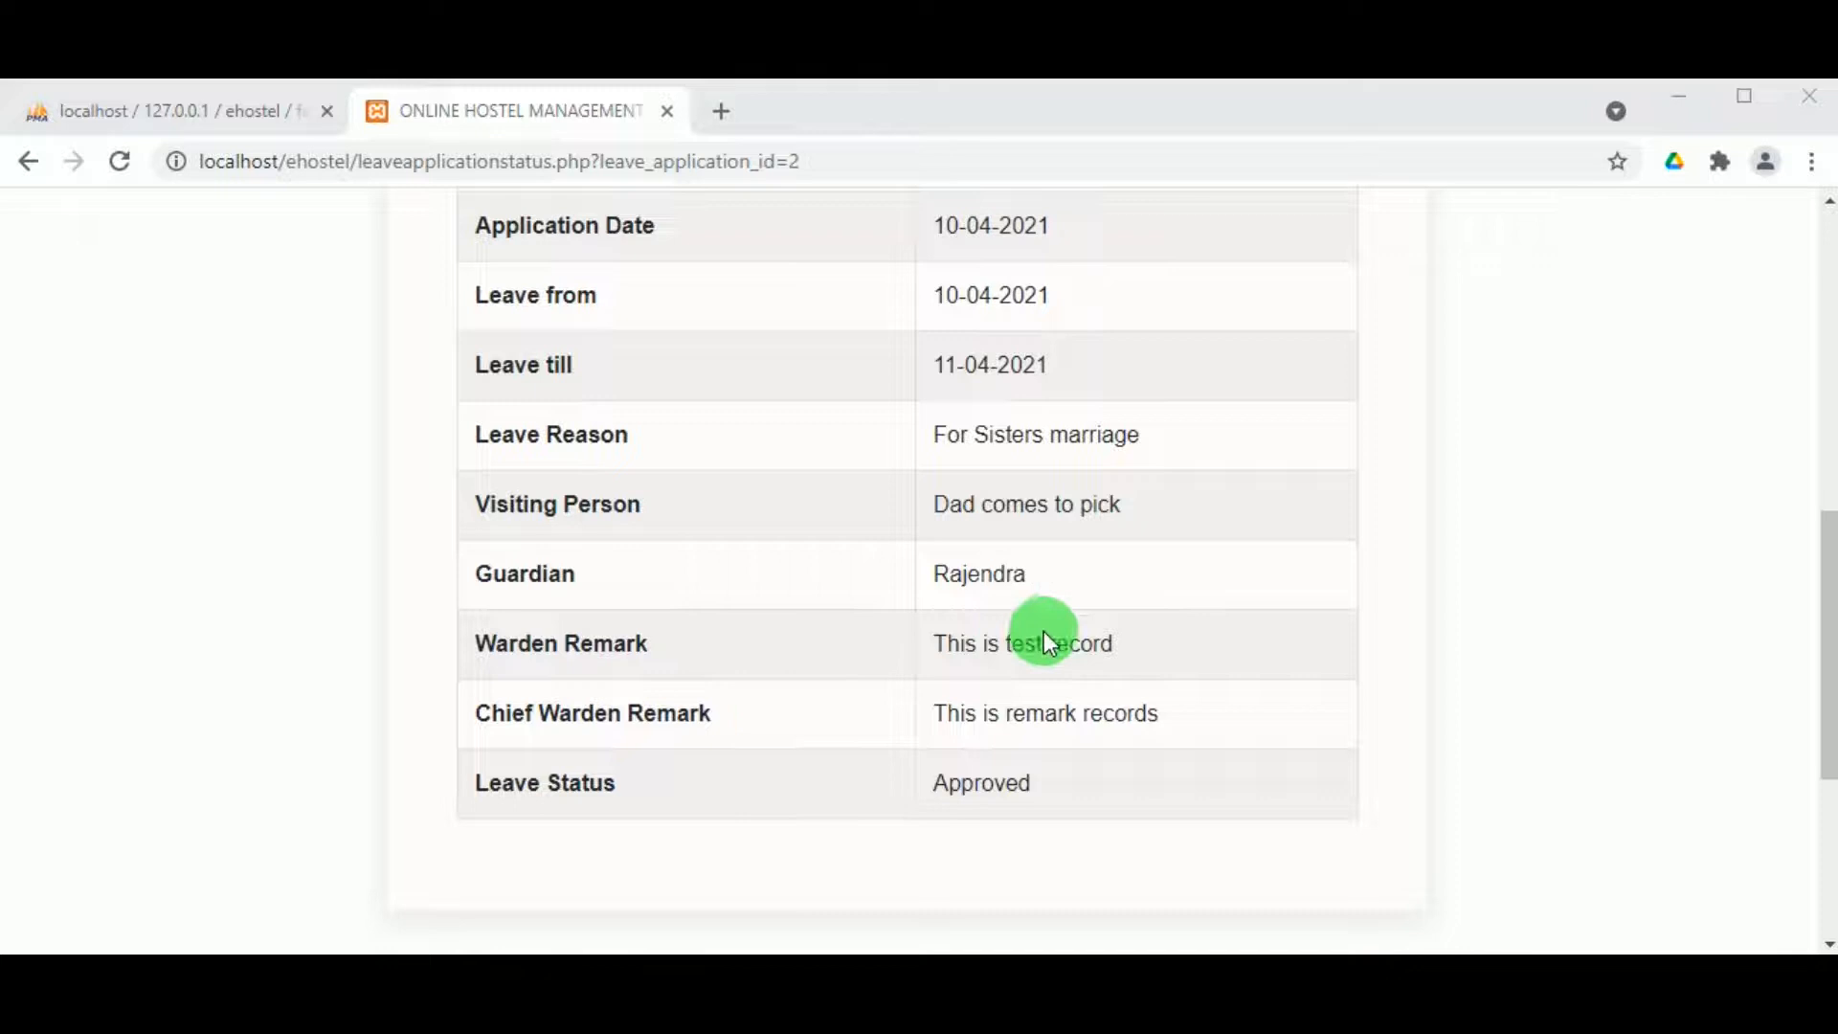
pyautogui.scroll(3, 1046, 639)
pyautogui.scroll(-6, 1053, 636)
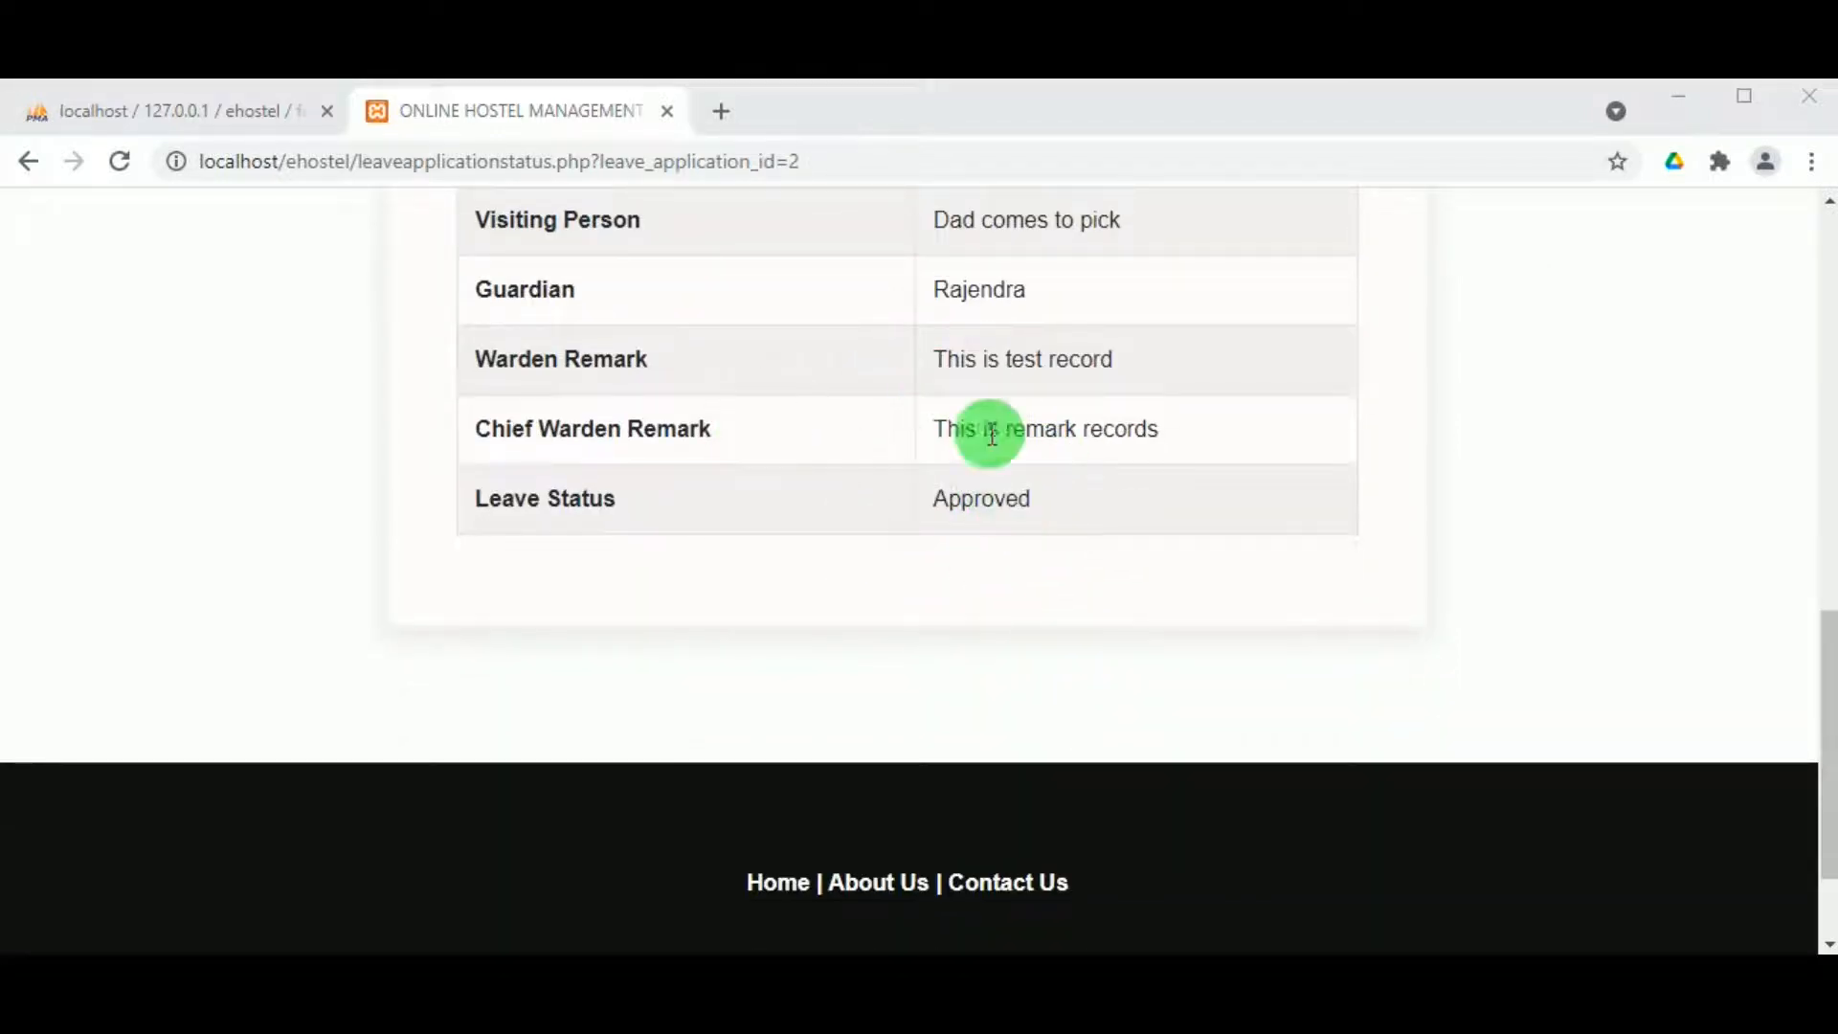
pyautogui.scroll(2, 1196, 442)
pyautogui.scroll(10, 1013, 486)
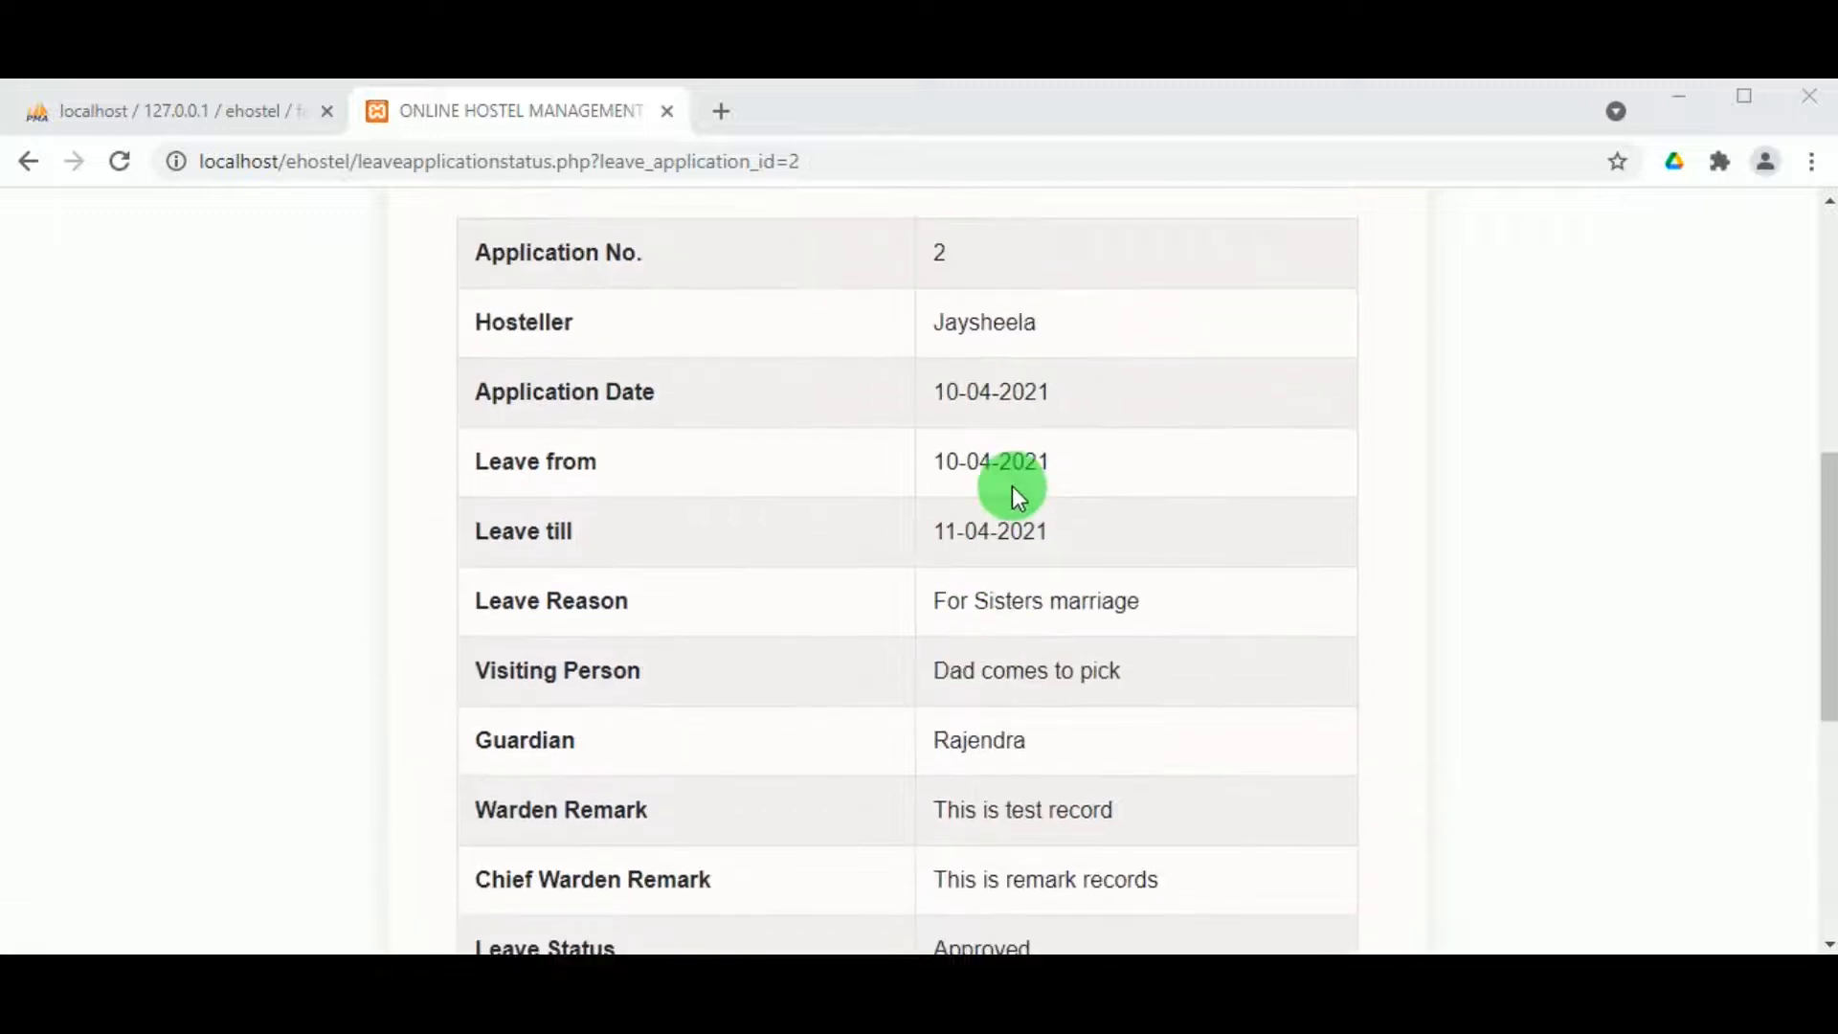
pyautogui.scroll(-1, 1005, 474)
pyautogui.scroll(2, 997, 463)
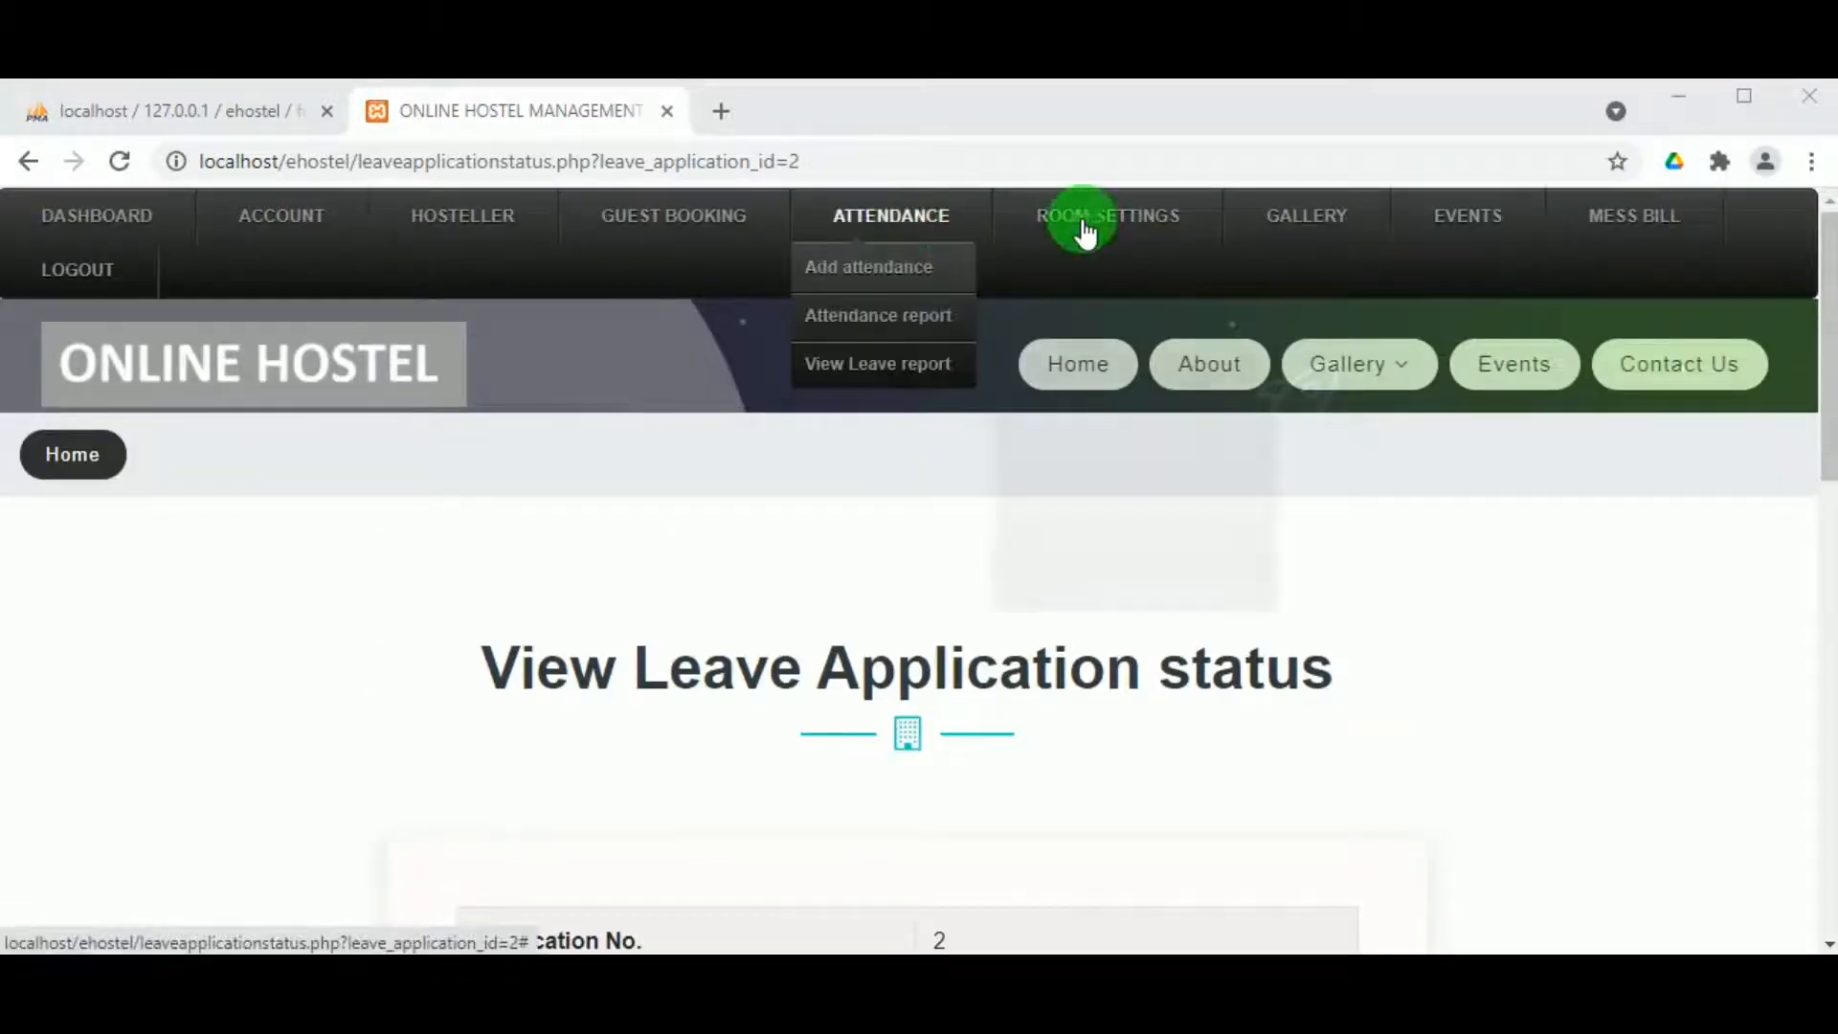
pyautogui.moveTo(1089, 228)
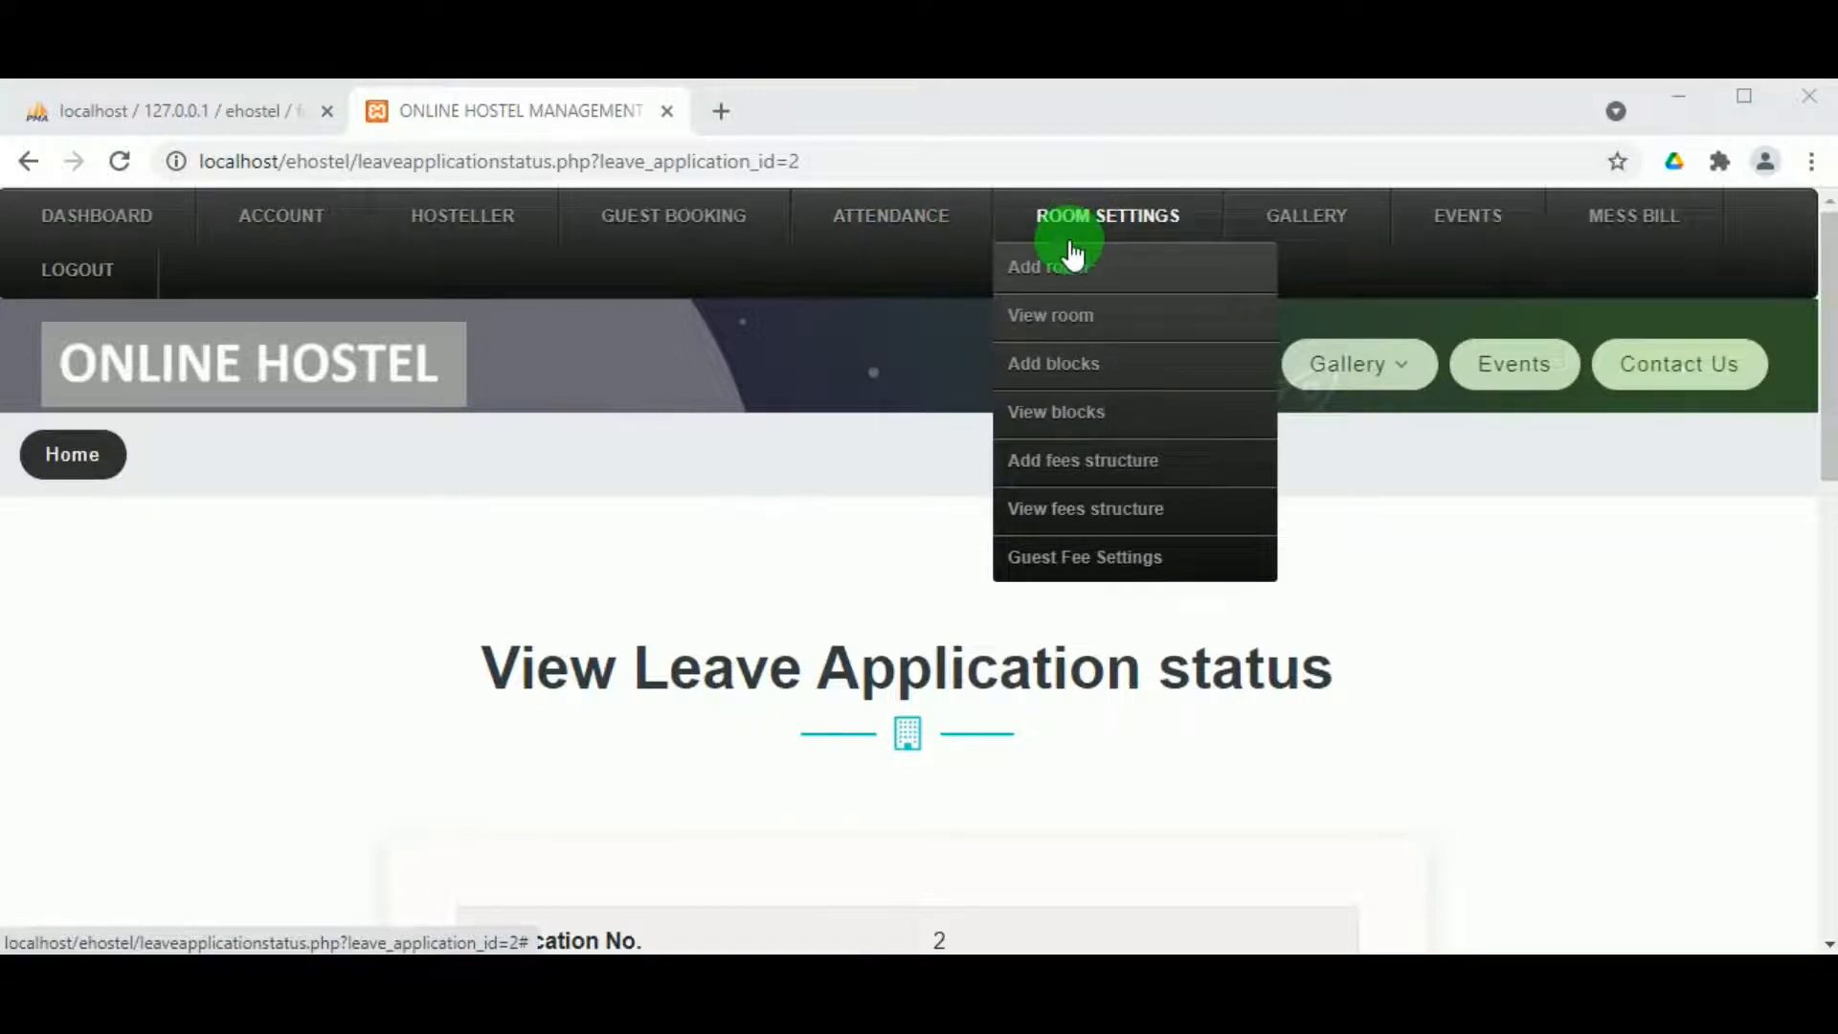
pyautogui.click(1069, 278)
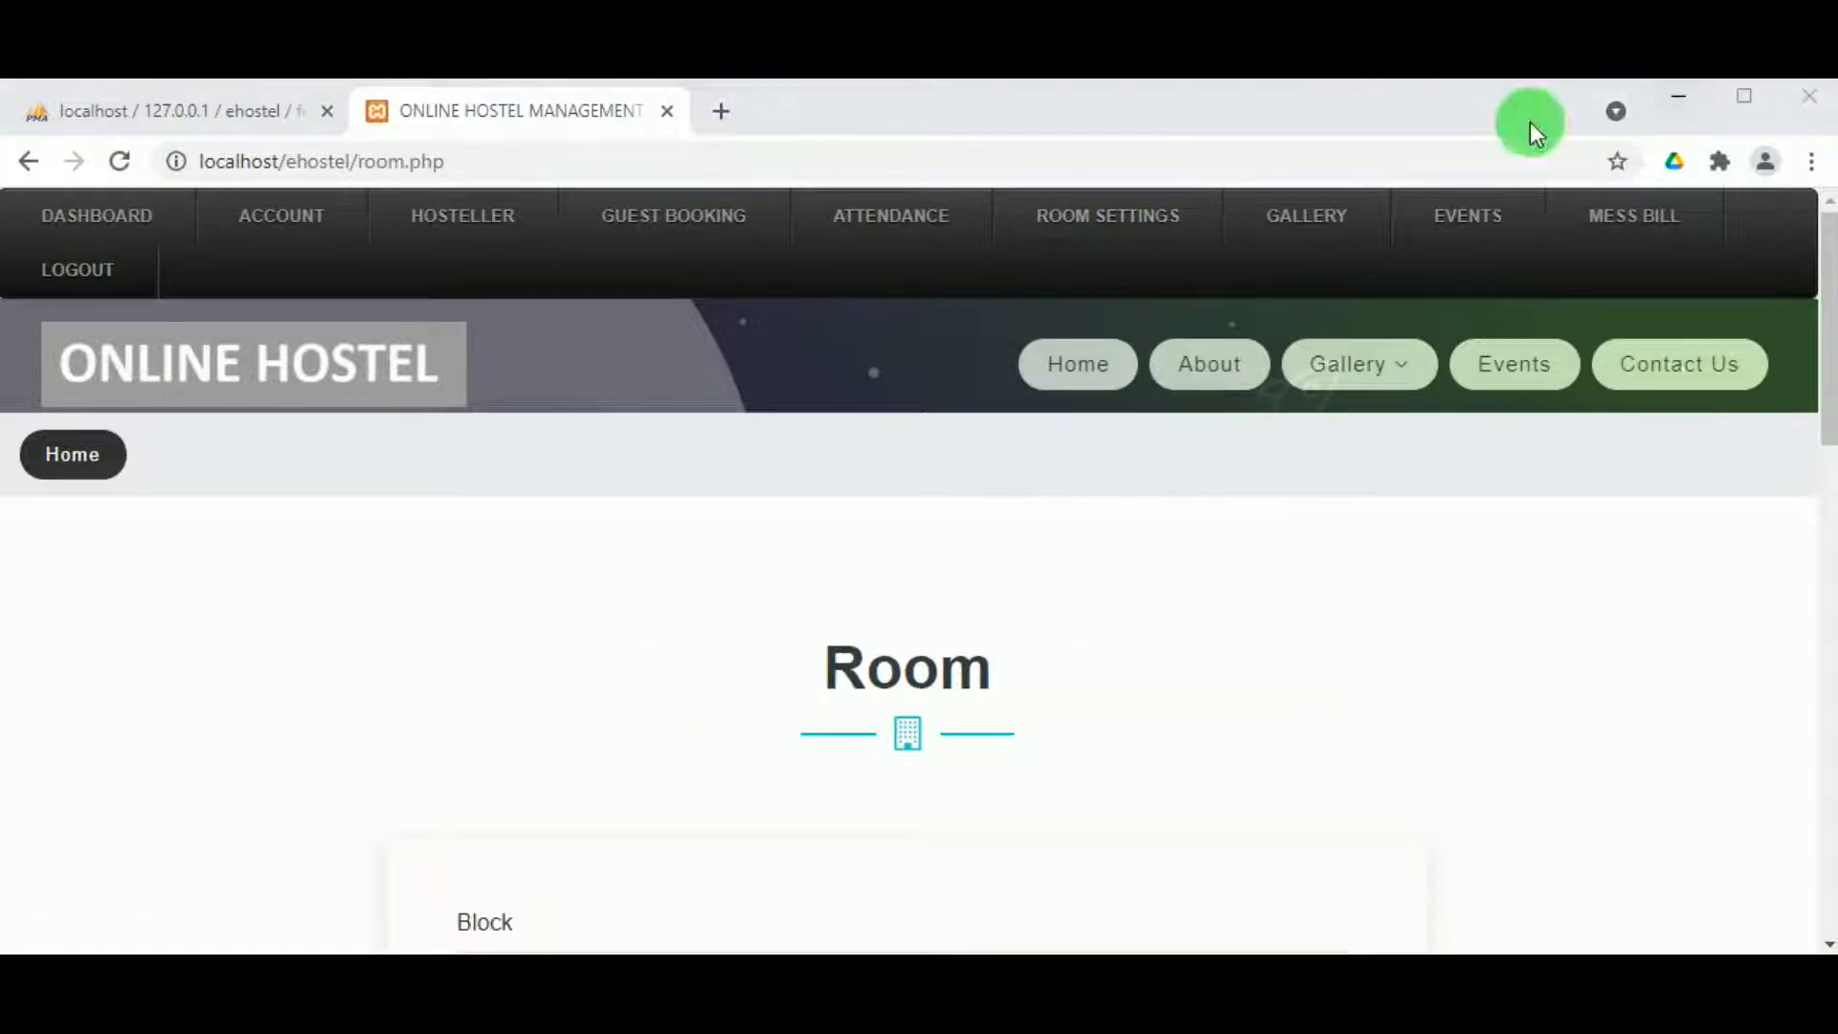
# Step: Add an Active block named Venilla with the description 'Venilla block'
pyautogui.moveTo(1098, 232)
pyautogui.click(1065, 379)
pyautogui.scroll(-4, 745, 613)
pyautogui.click(588, 570)
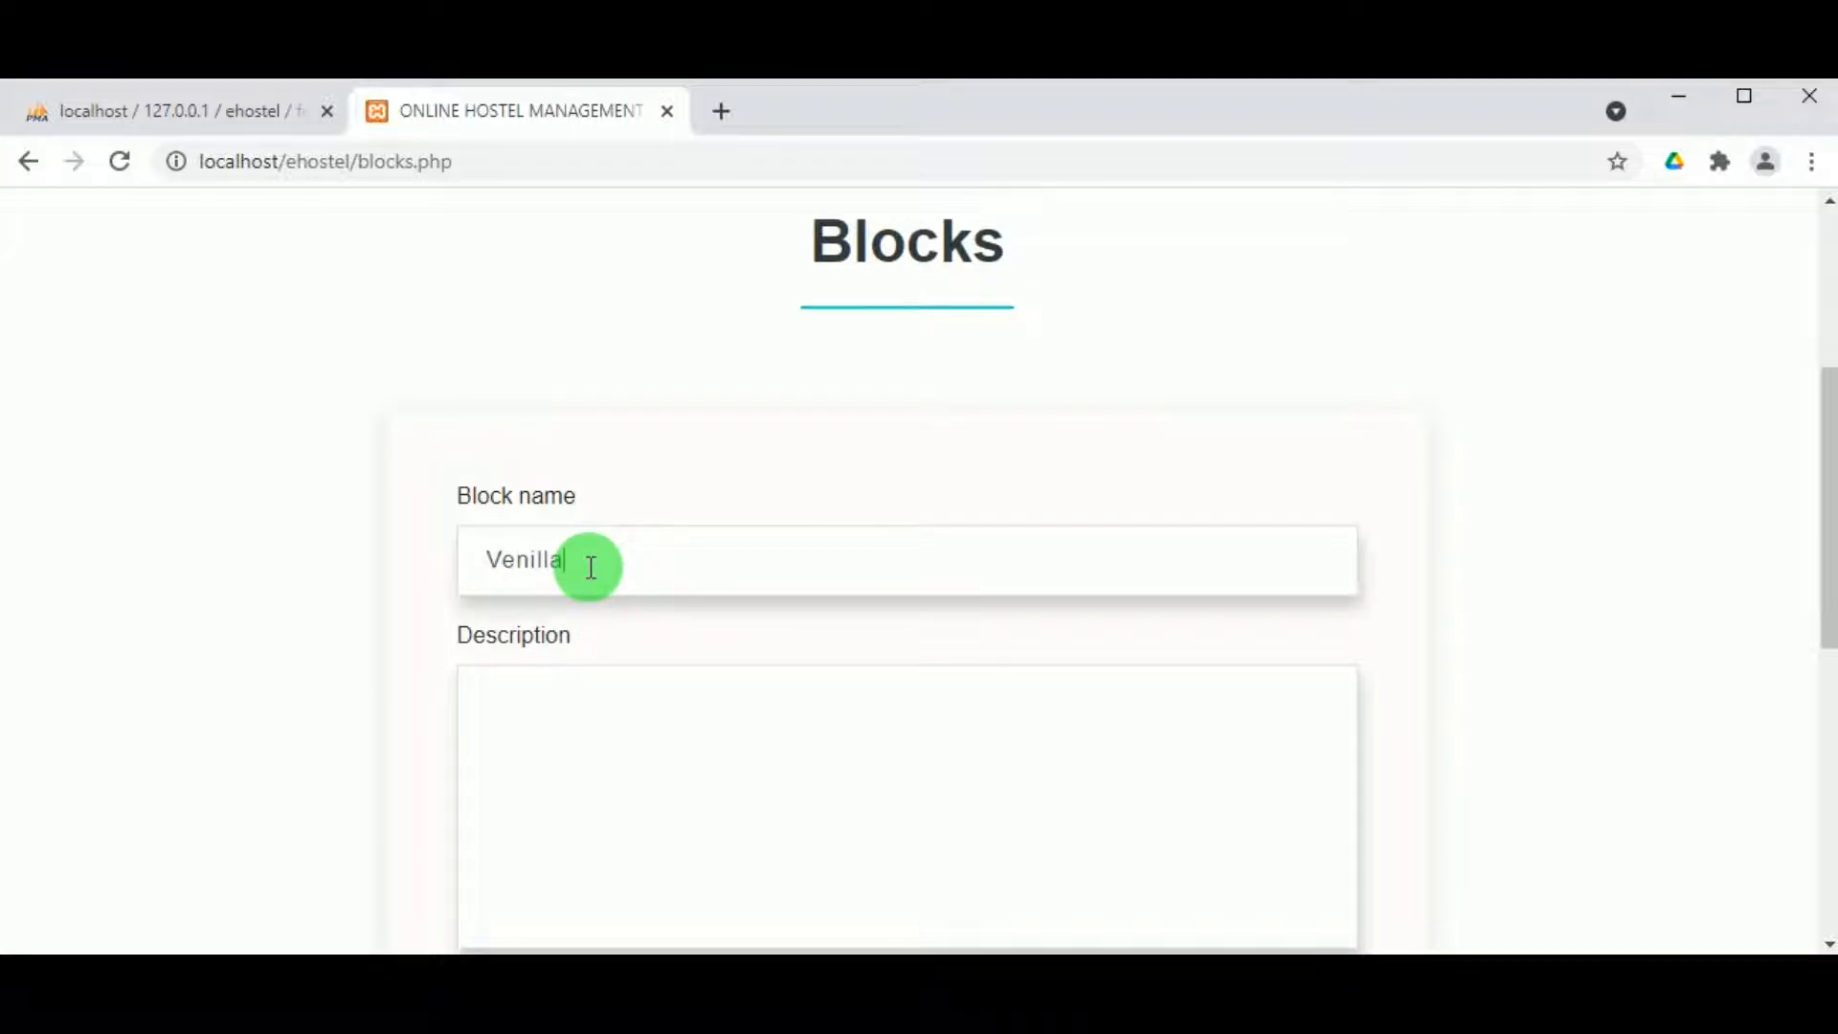
pyautogui.write('Venilla')
pyautogui.doubleClick(523, 572)
pyautogui.hotkey('ctrl', 'c')
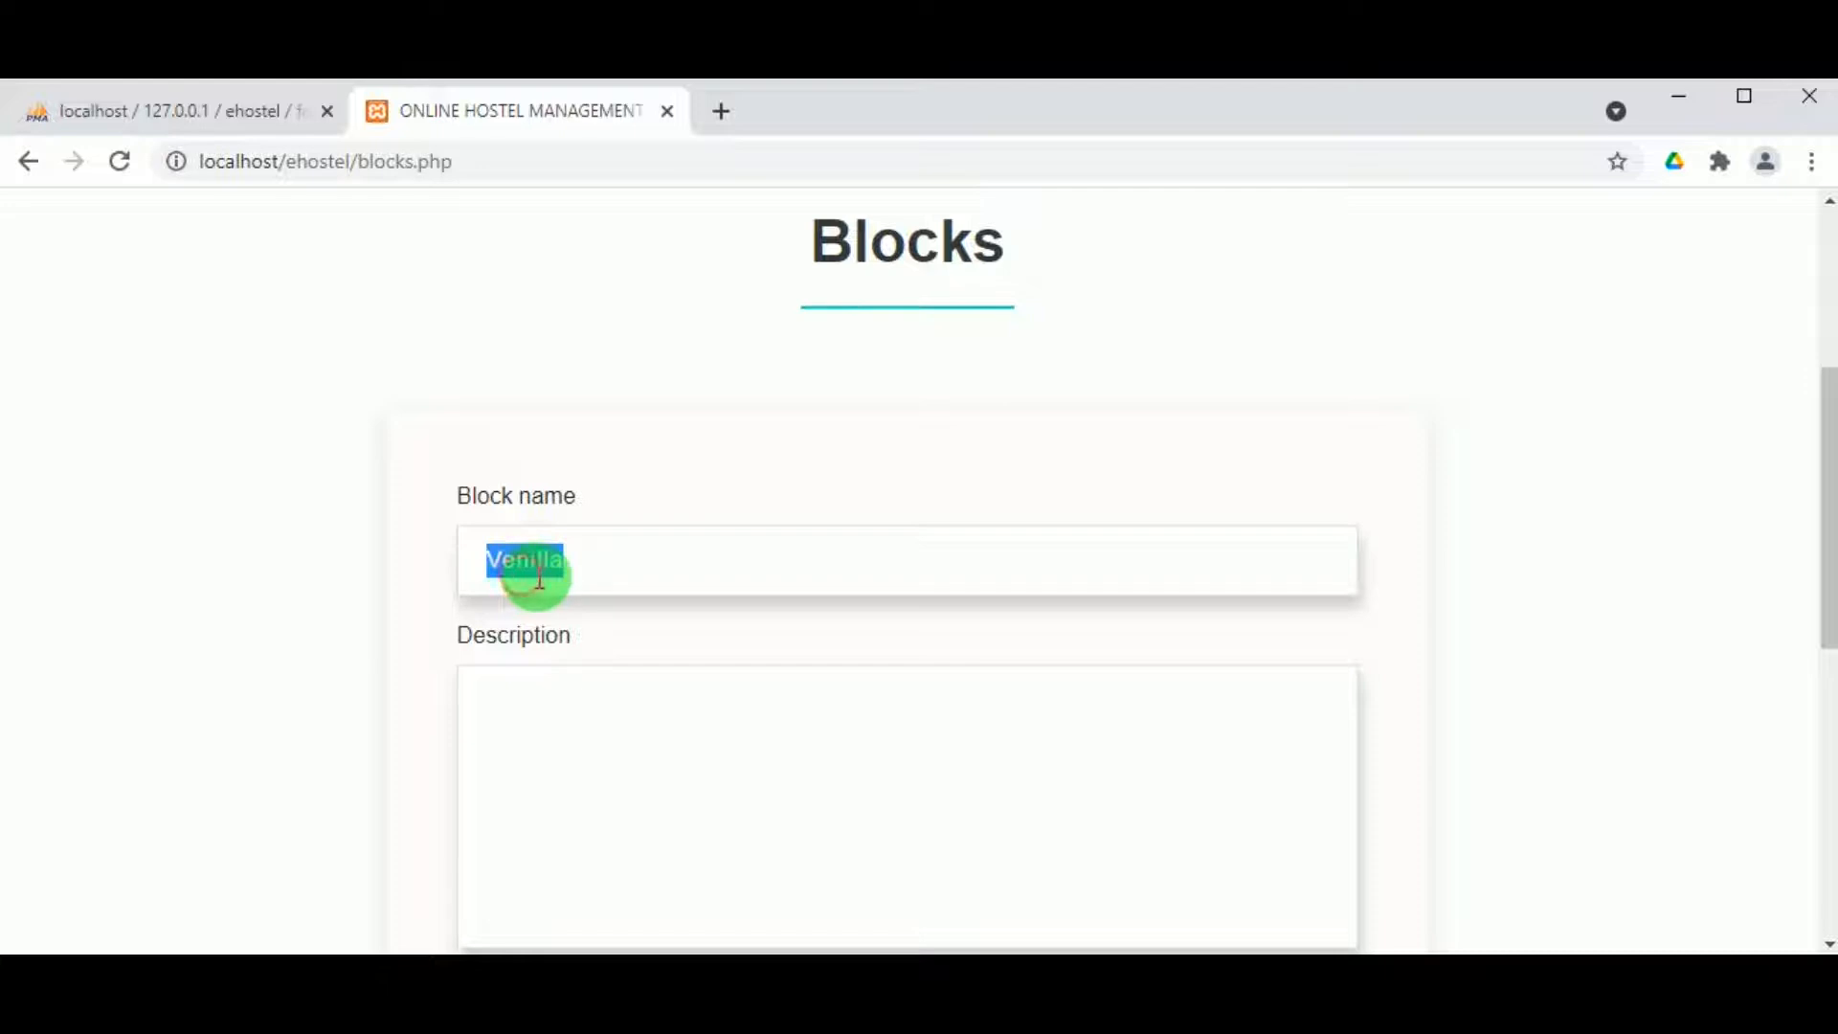
pyautogui.click(552, 750)
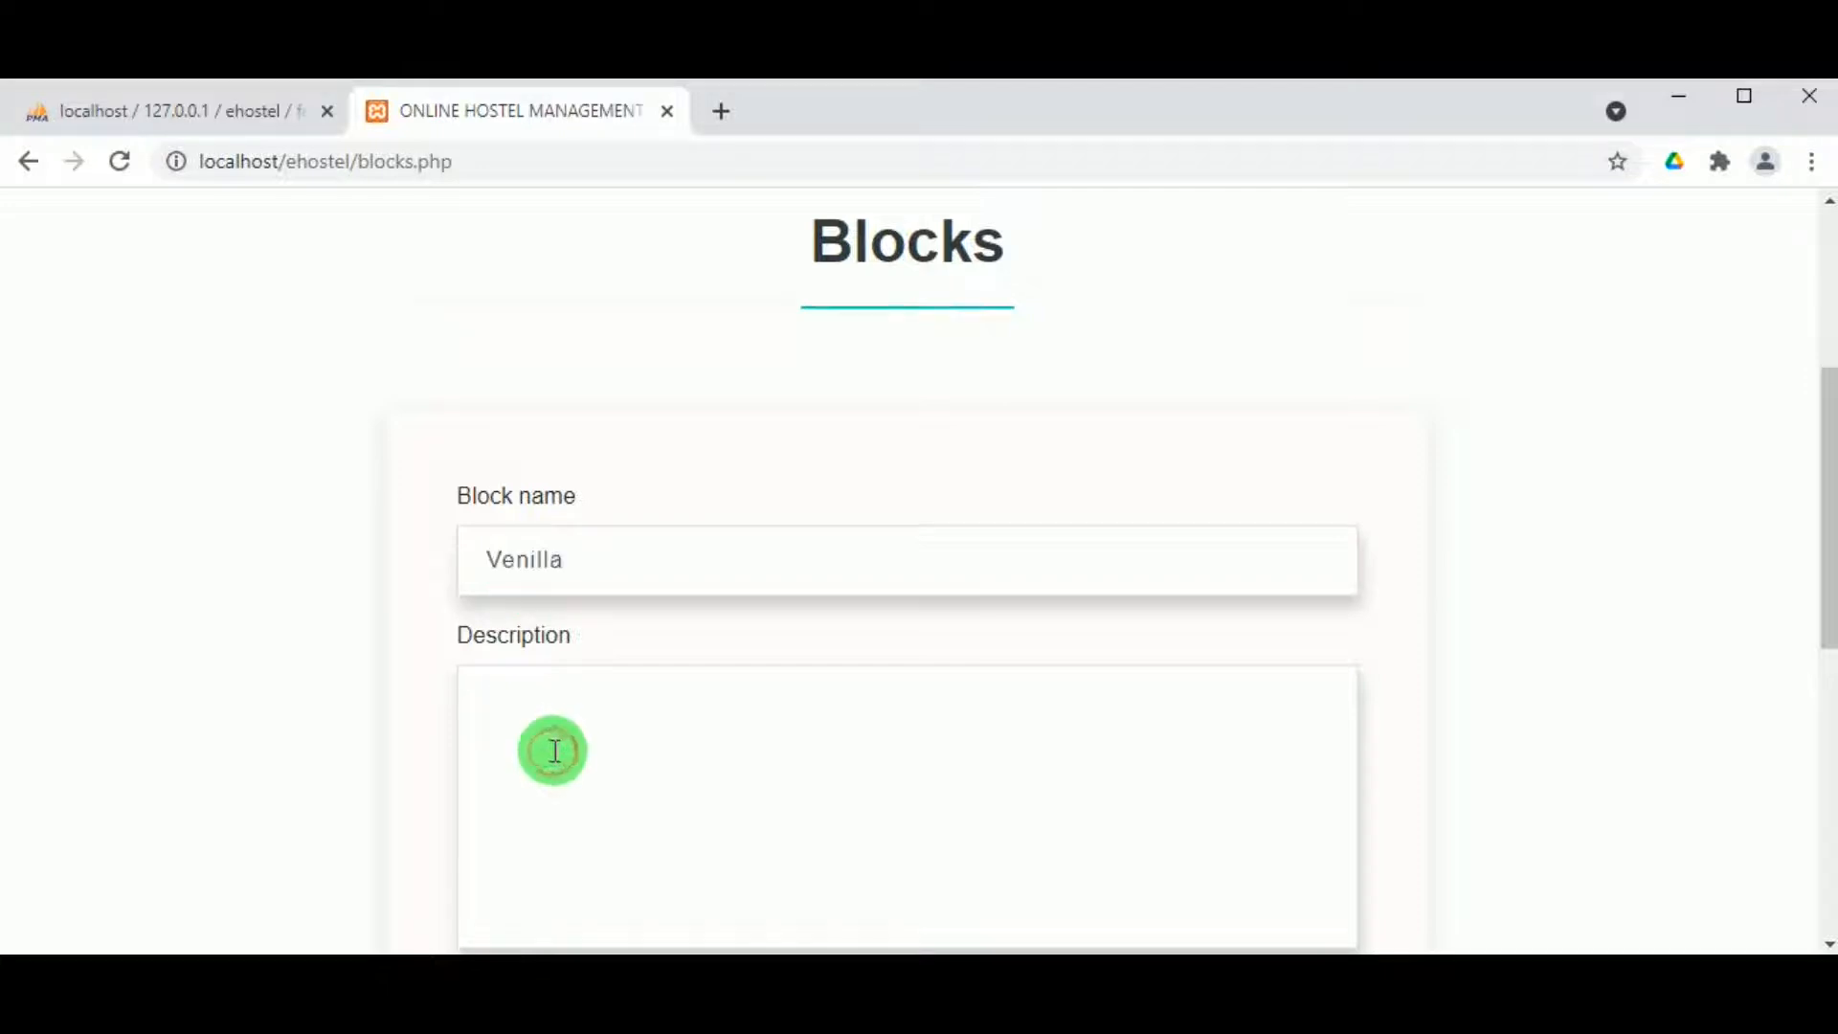
pyautogui.hotkey('ctrl', 'v')
pyautogui.scroll(-4, 552, 747)
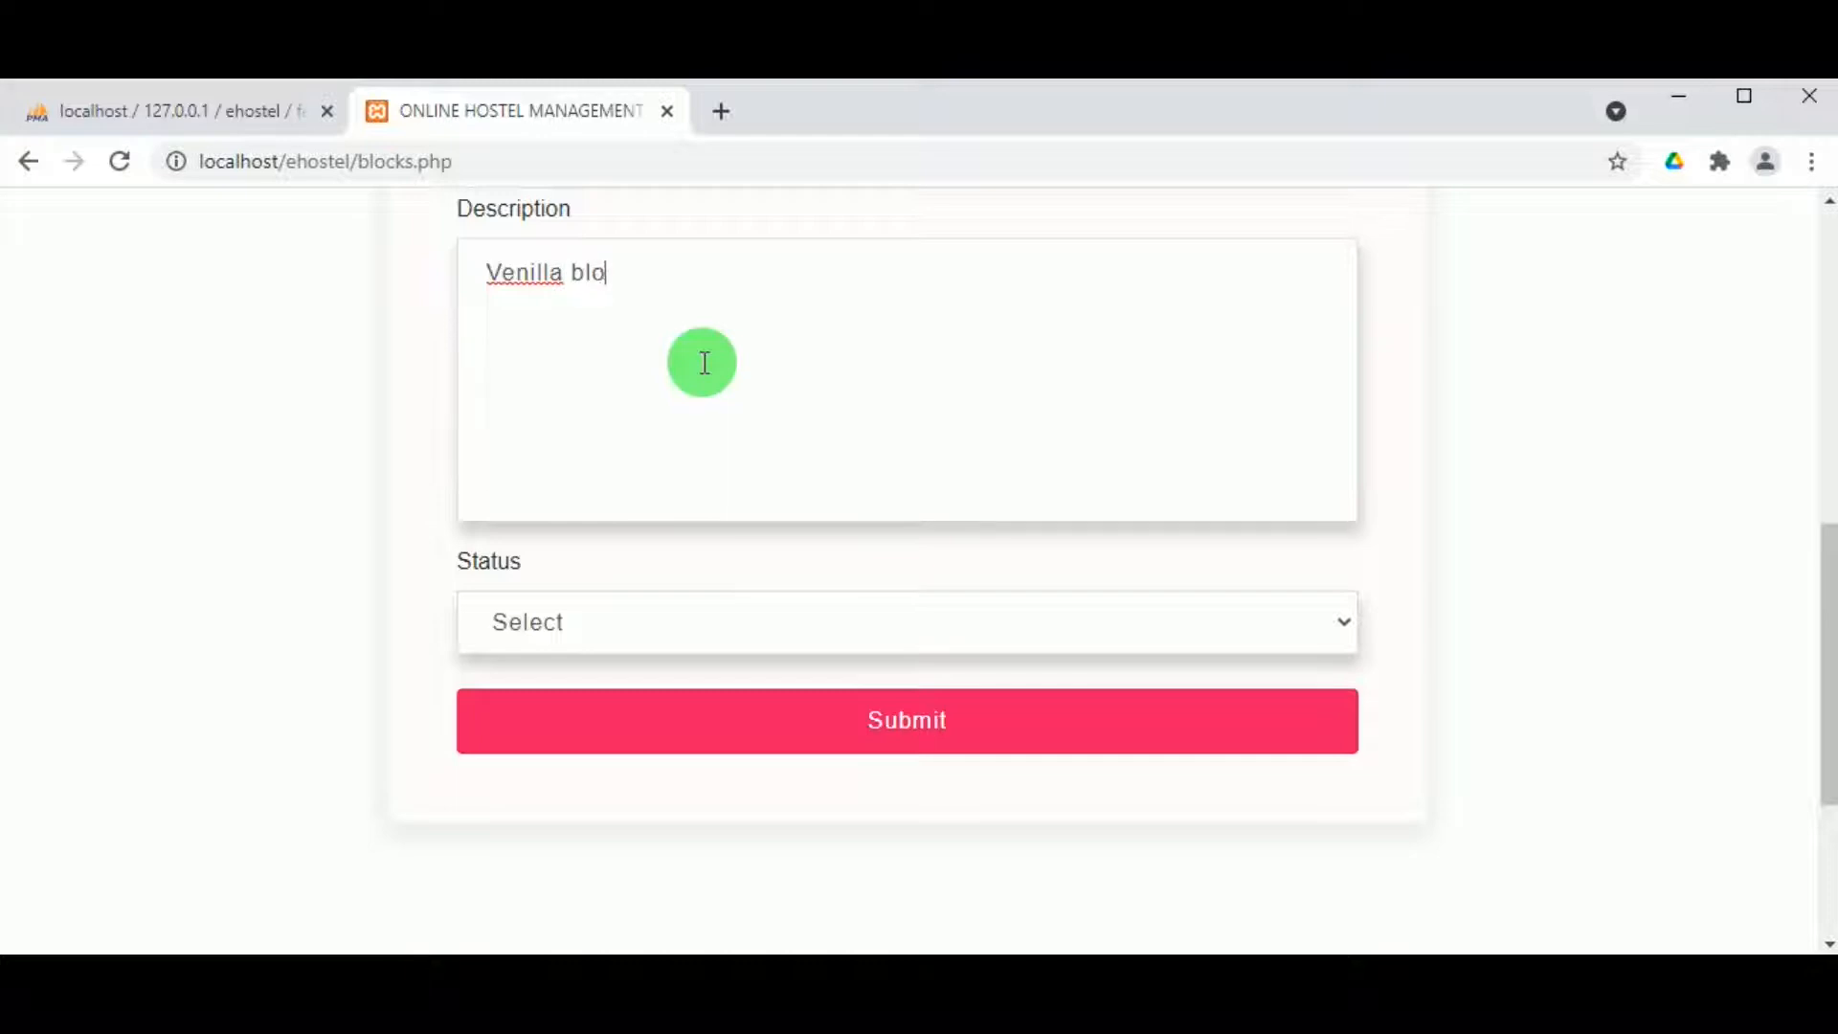
pyautogui.click(559, 621)
pyautogui.click(565, 693)
pyautogui.click(571, 725)
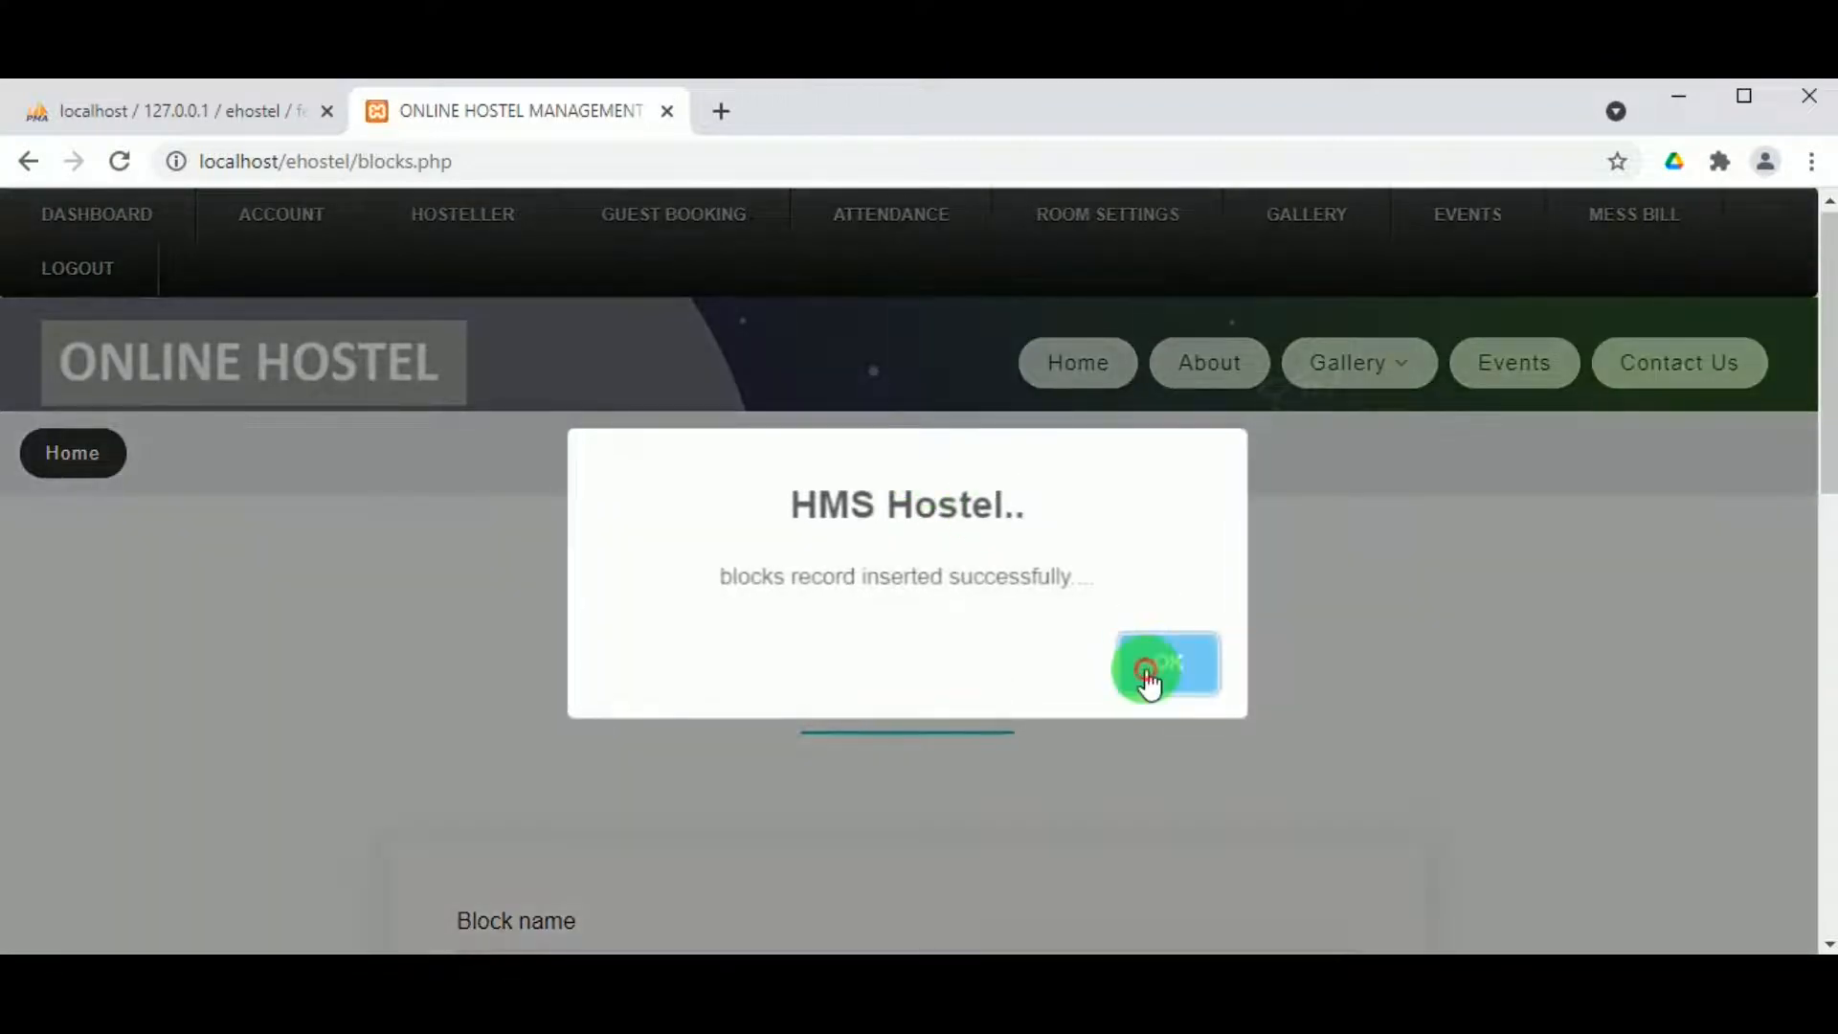
pyautogui.click(1148, 670)
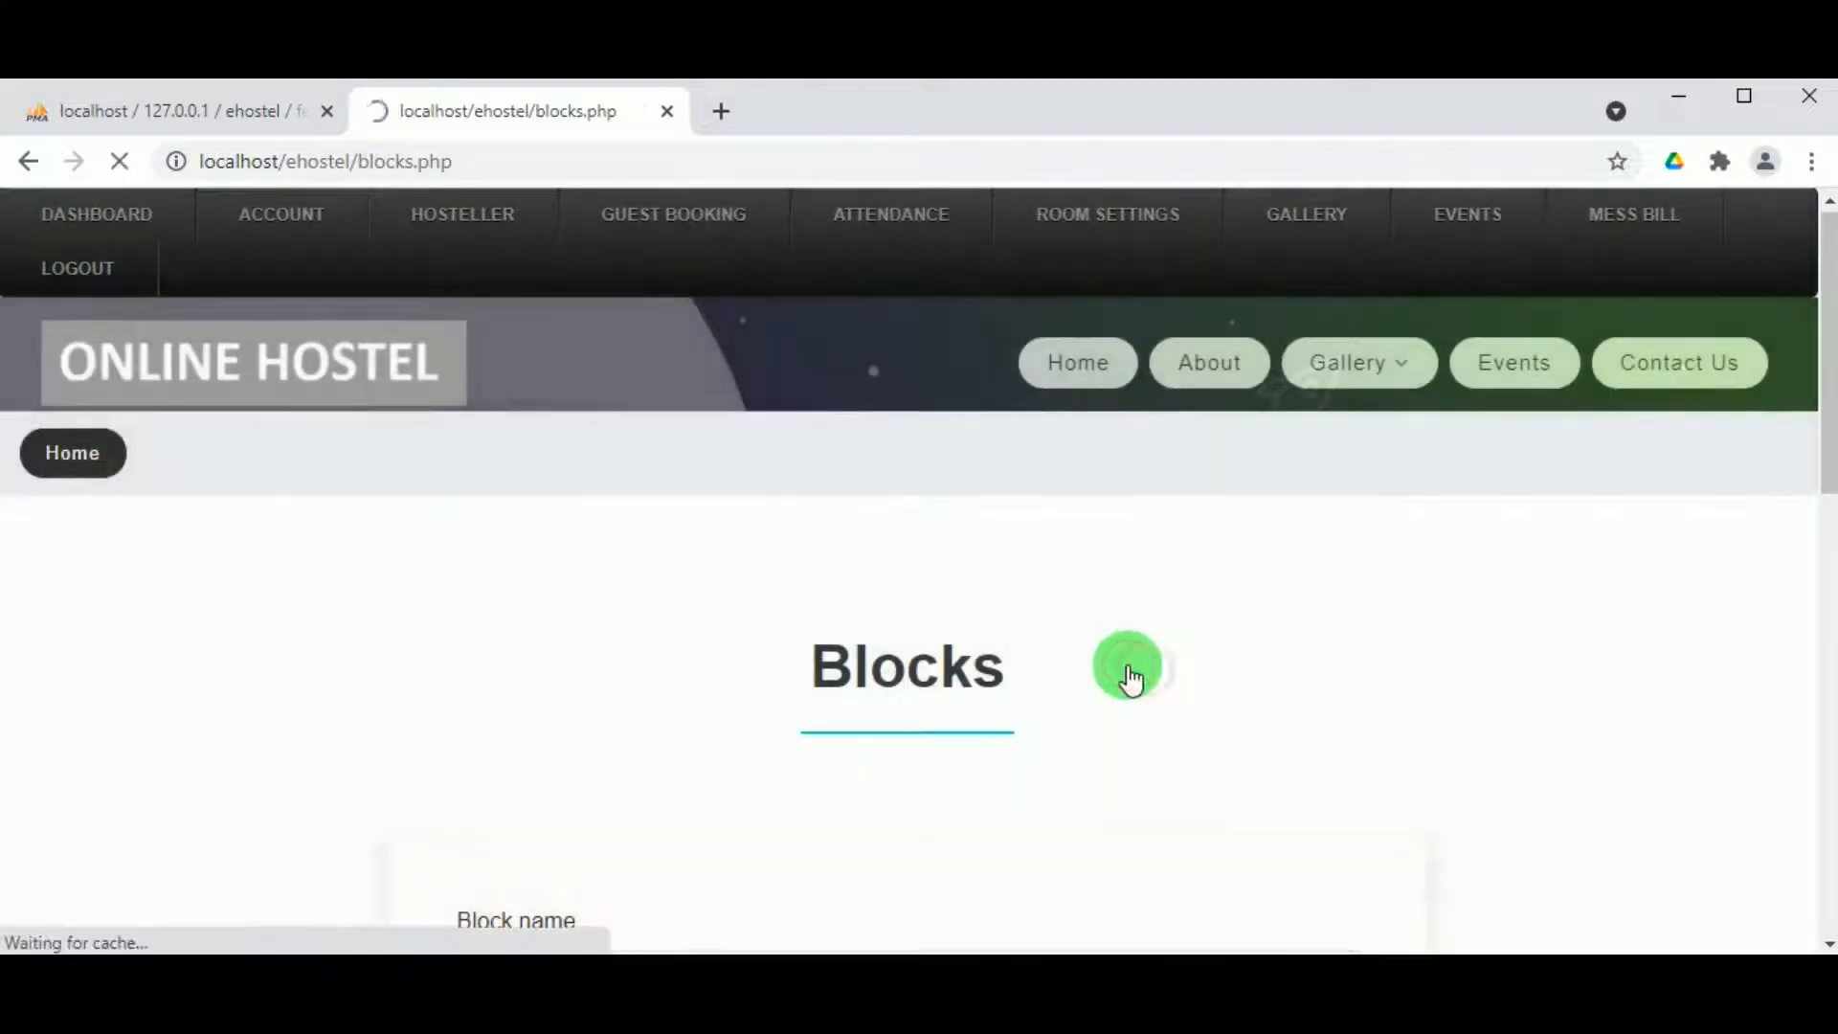
# Step: Show the blocks list, now with New Block, Old Block and Venilla
pyautogui.moveTo(1101, 229)
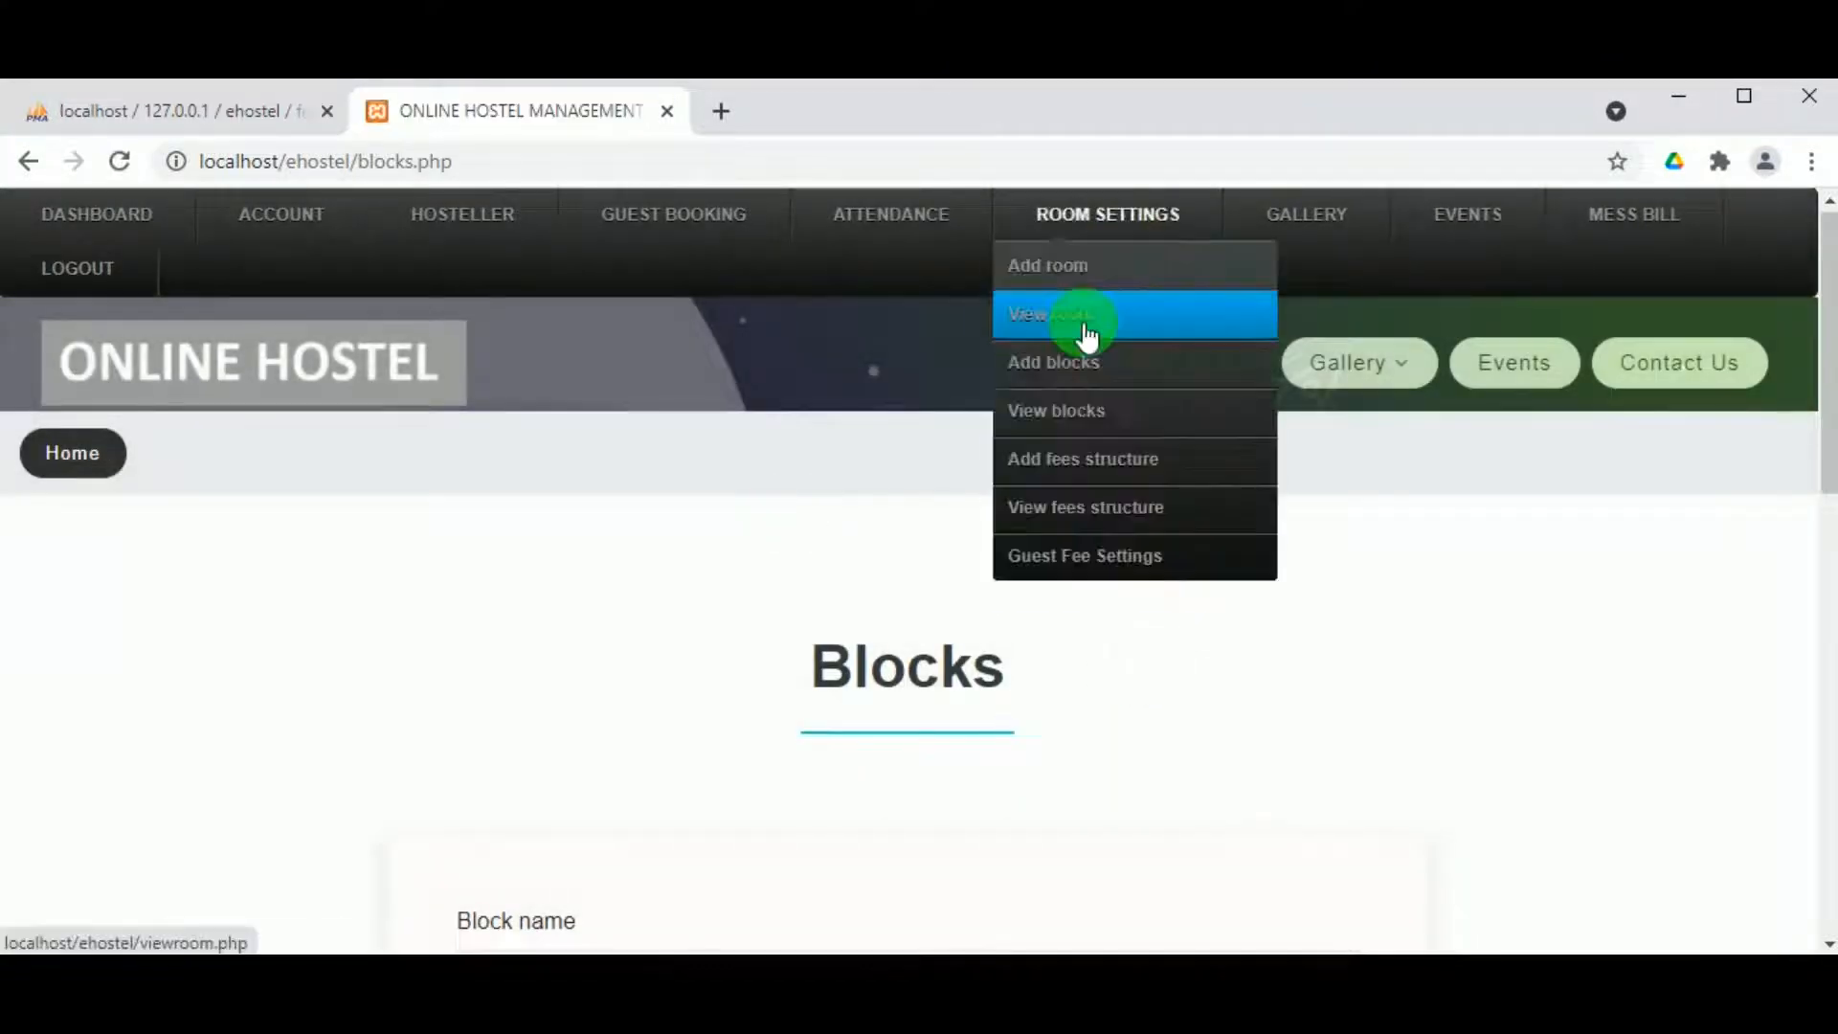
pyautogui.click(1085, 410)
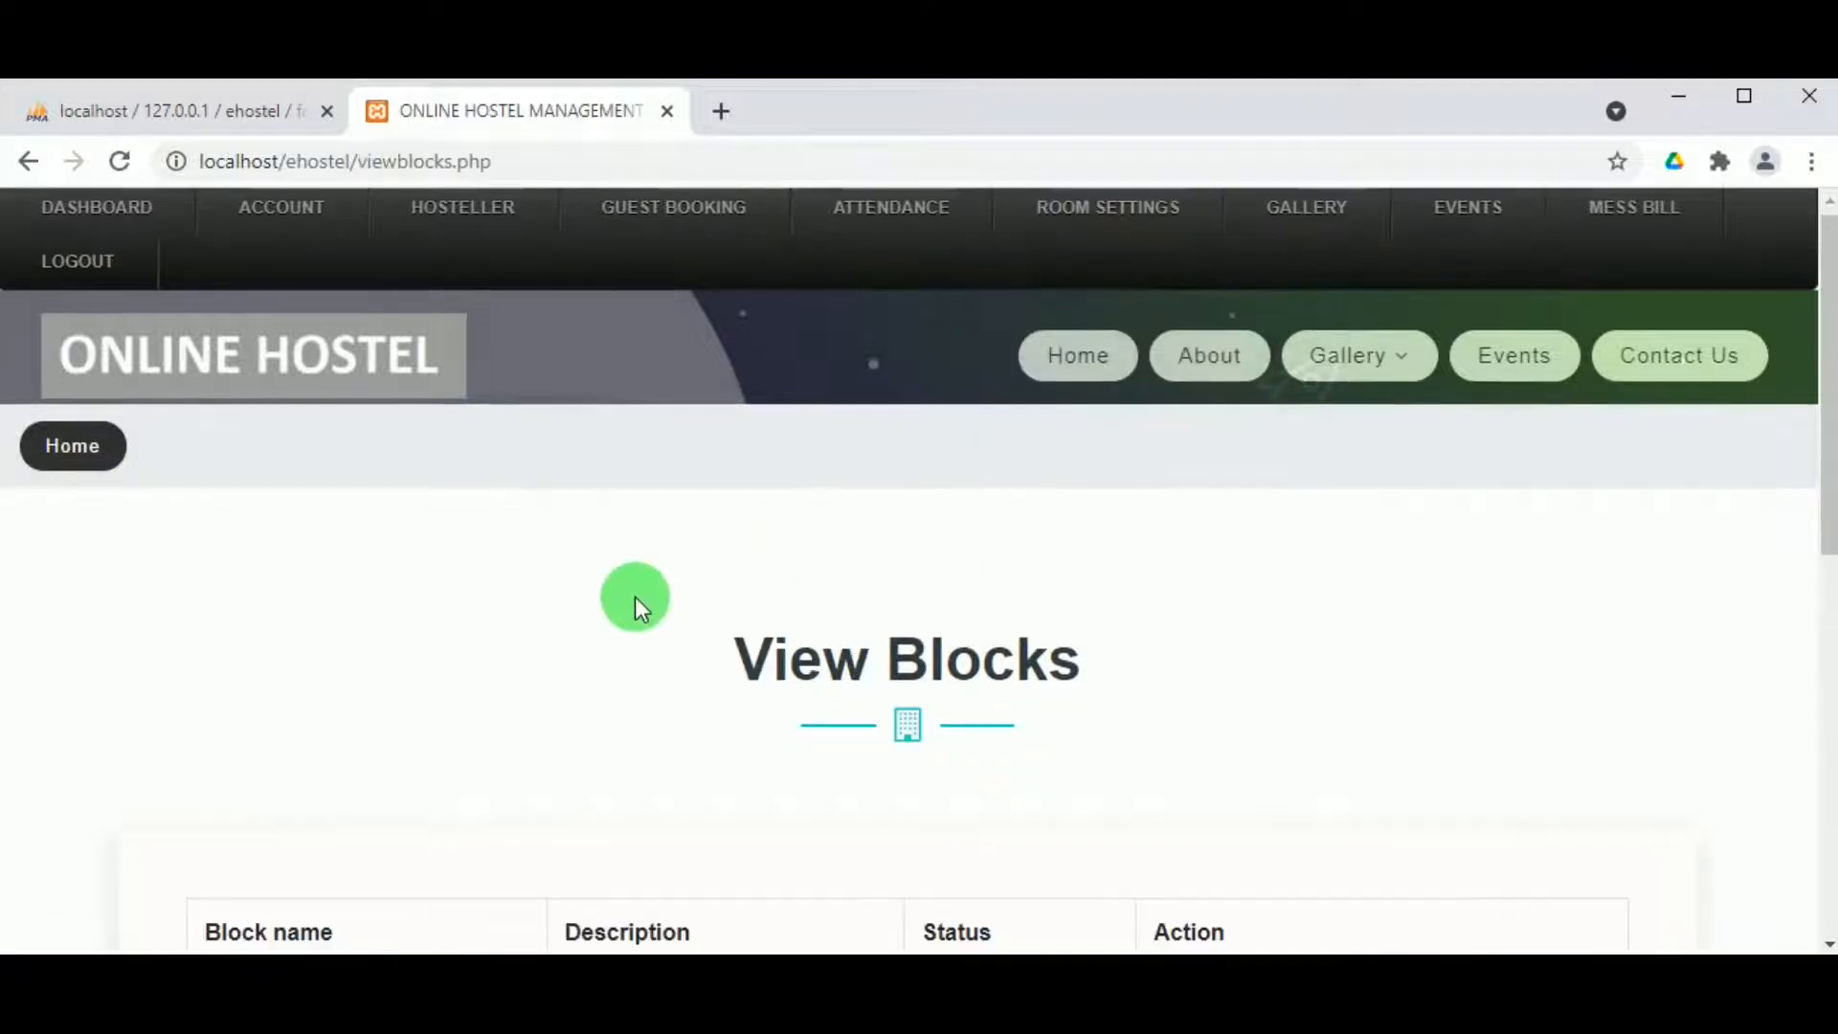
pyautogui.scroll(-3, 635, 598)
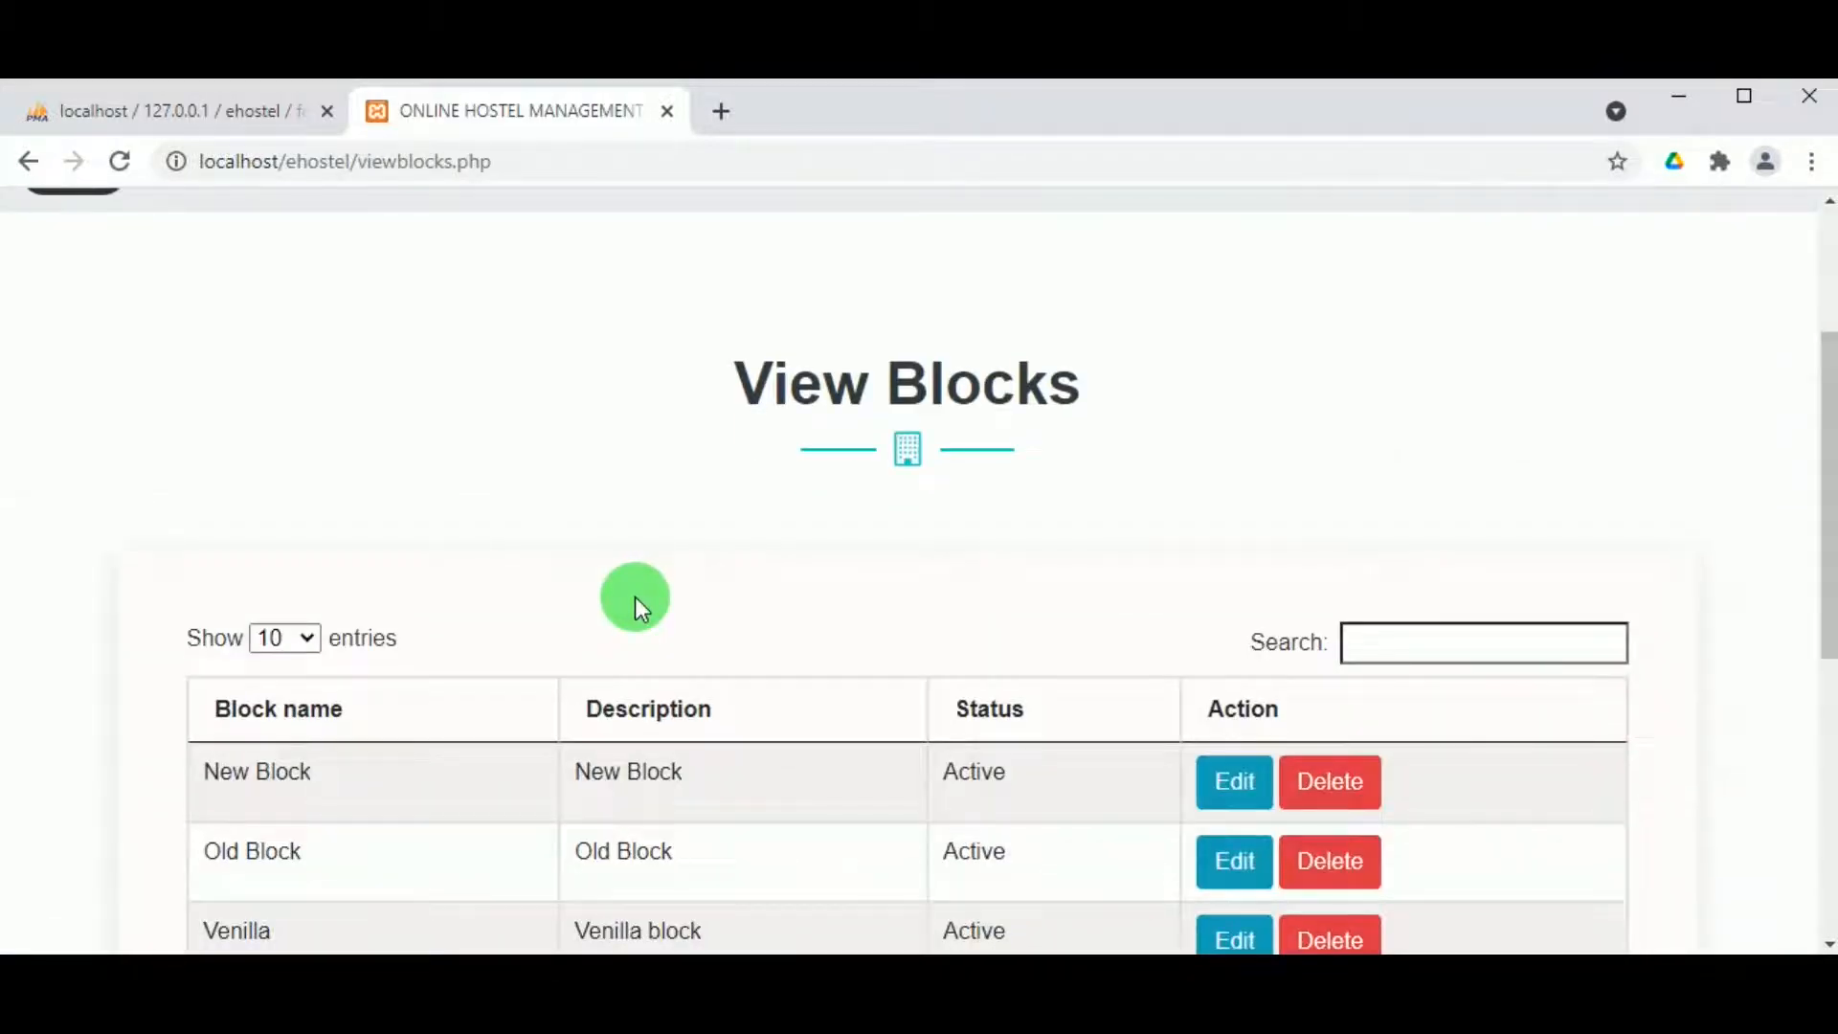
pyautogui.scroll(2, 635, 595)
pyautogui.scroll(-4, 634, 599)
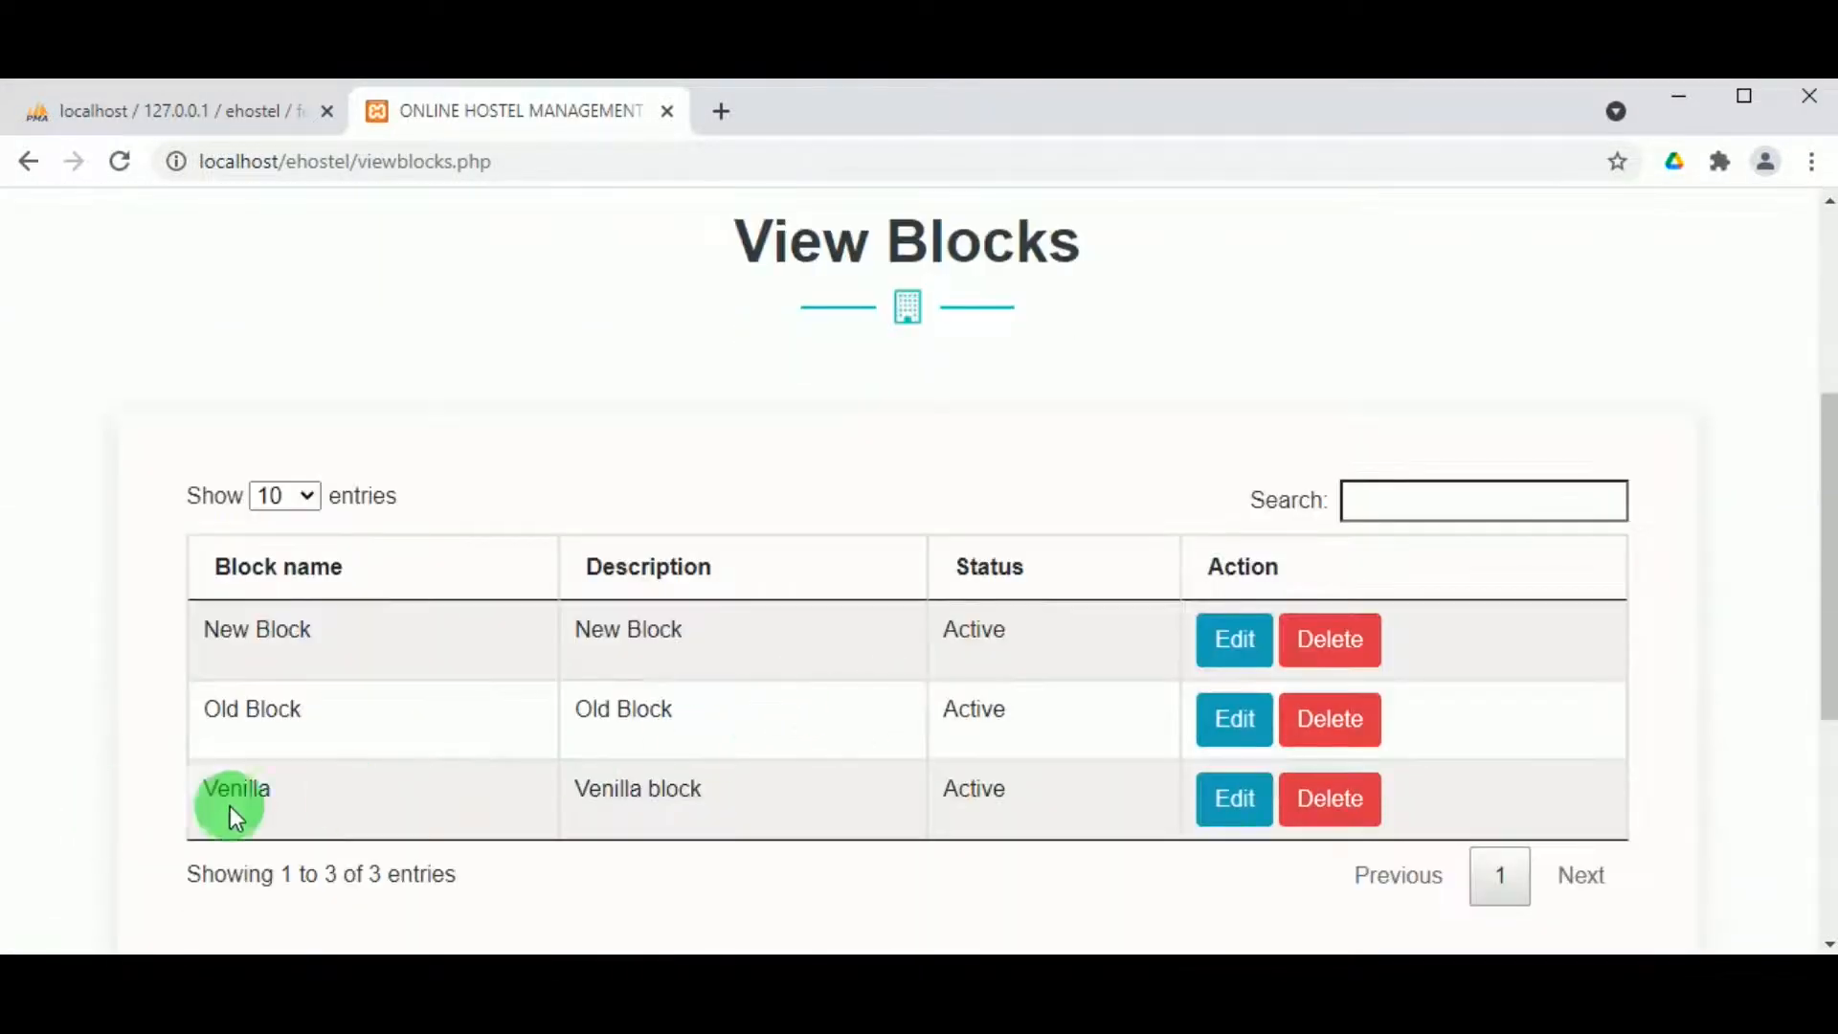
pyautogui.scroll(3, 837, 488)
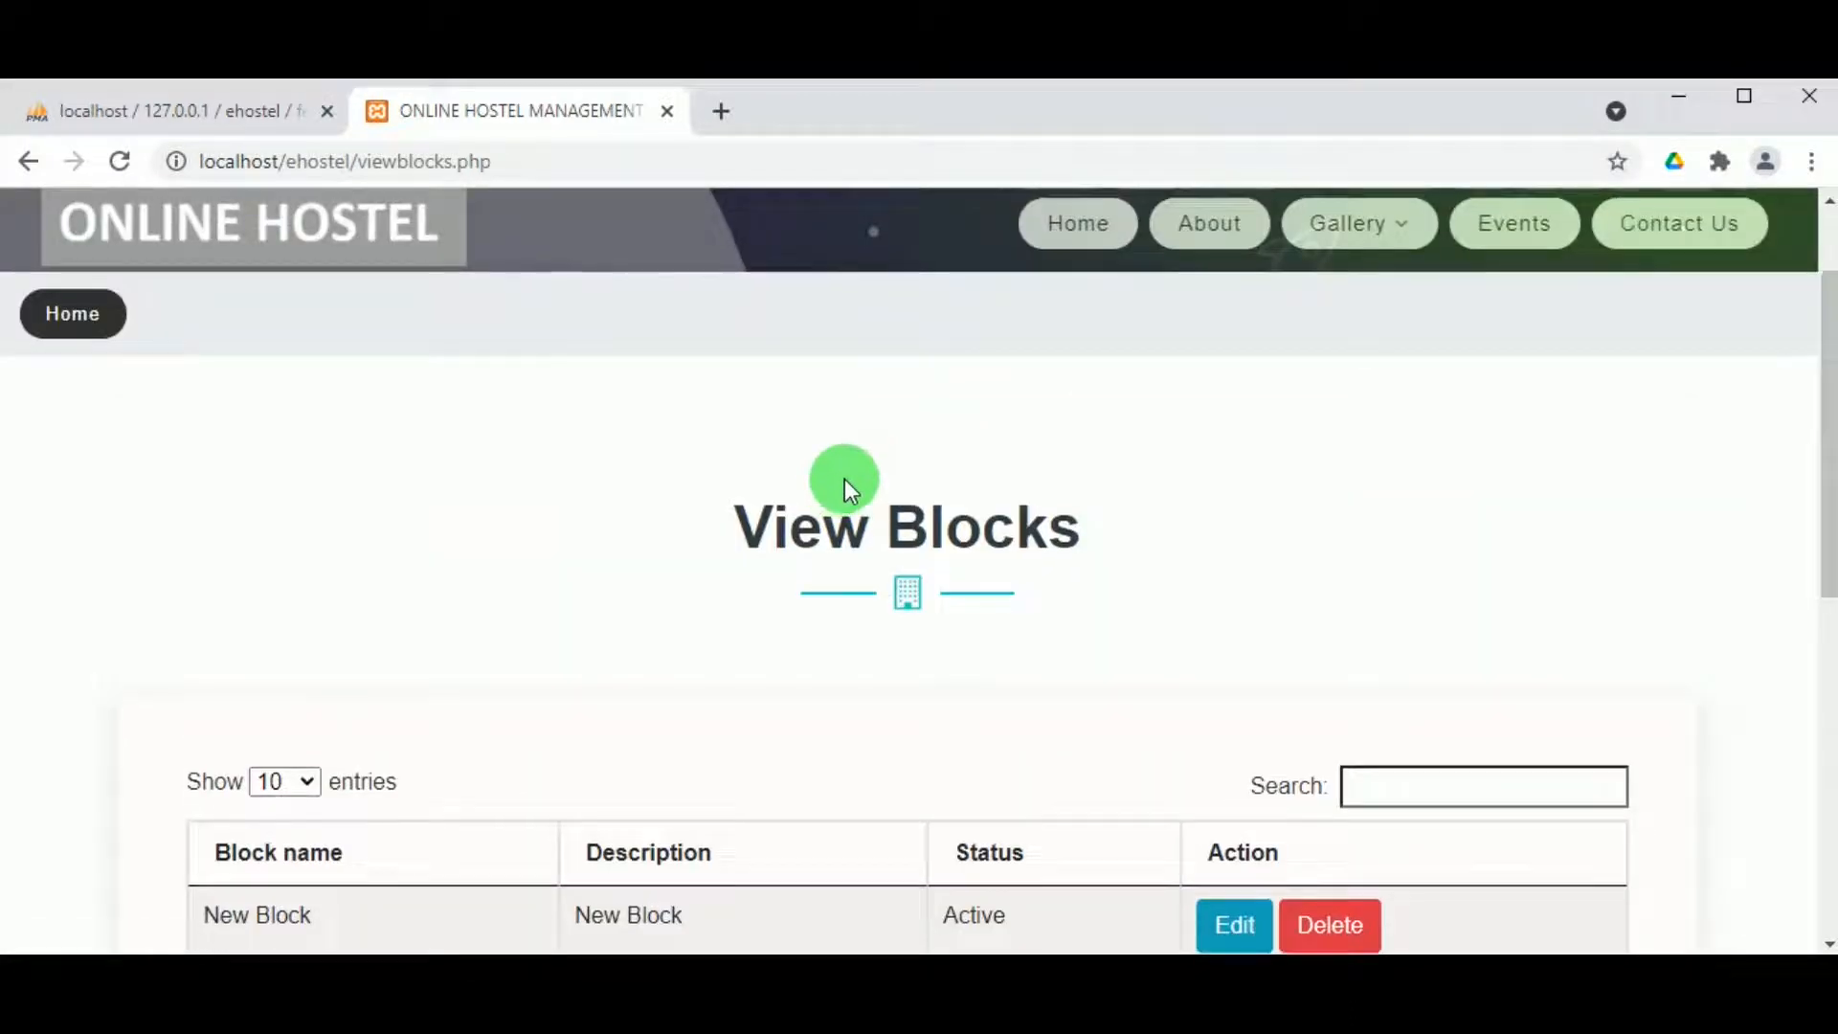
pyautogui.scroll(2, 843, 484)
pyautogui.moveTo(1169, 212)
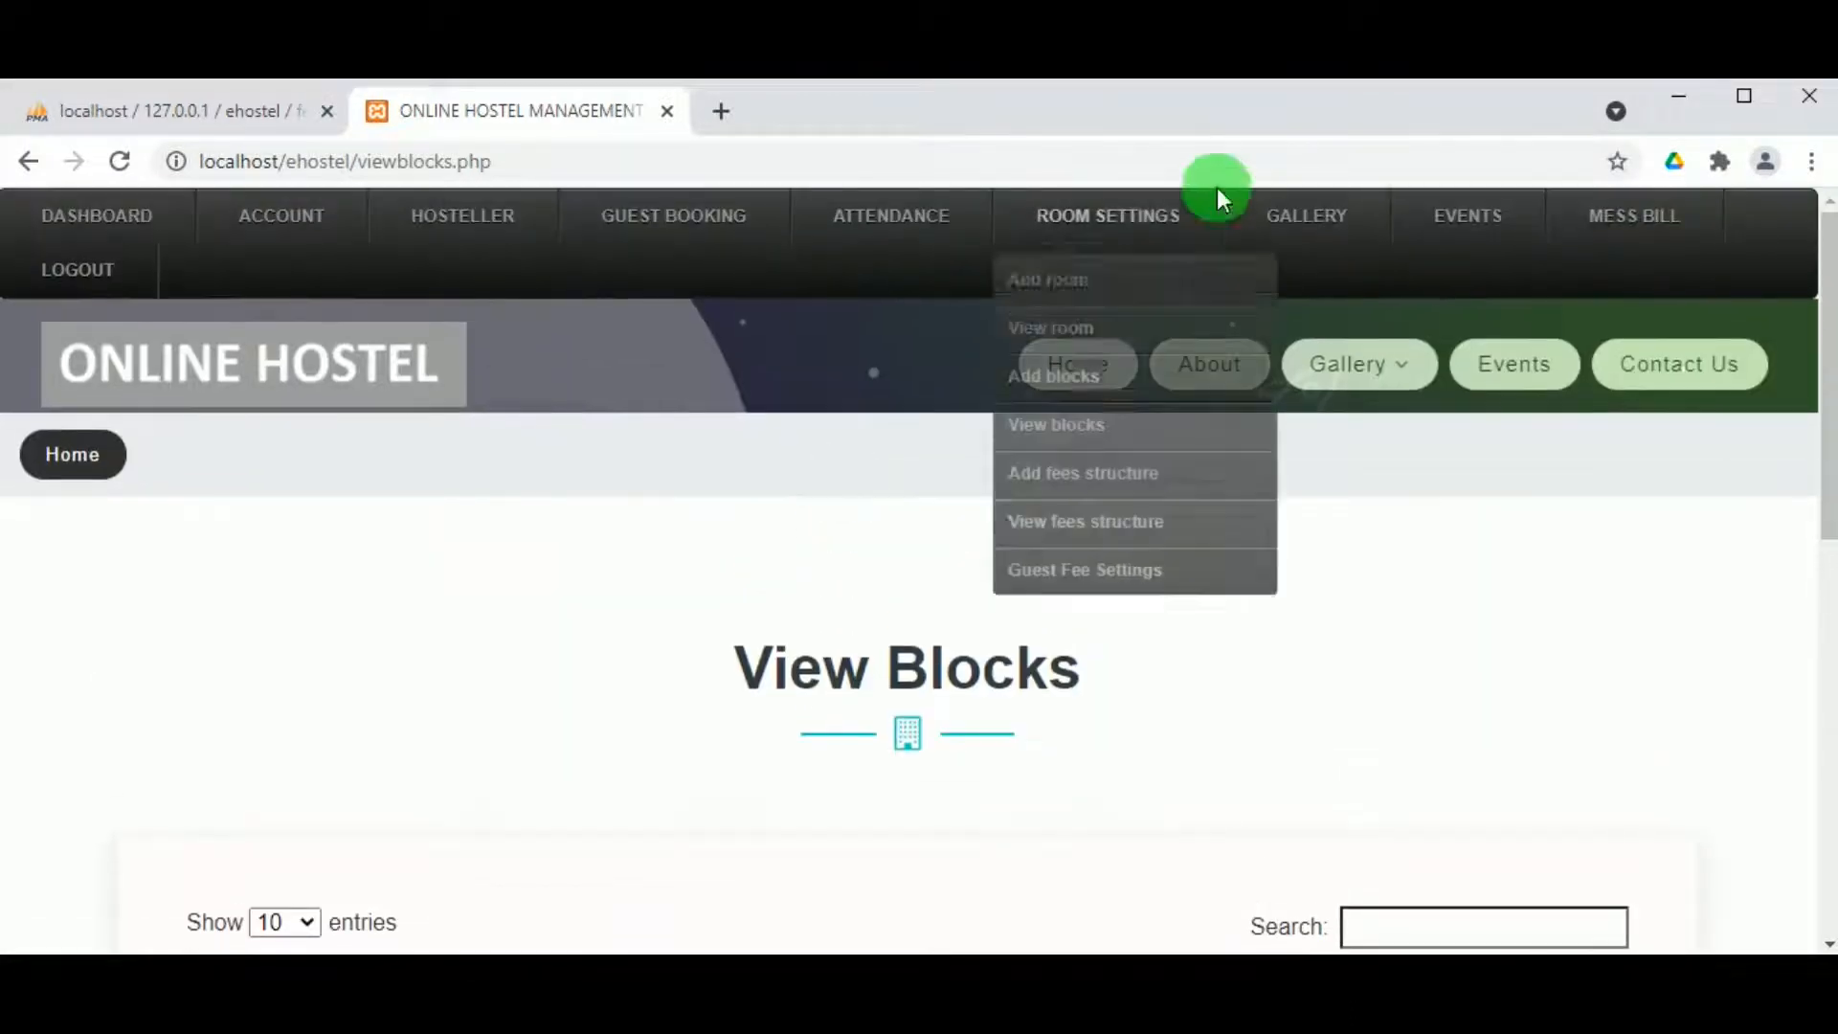
# Step: Start a new room in the Venilla block with the Student - Double Sharing - ₹1000.00 fee
pyautogui.click(1030, 285)
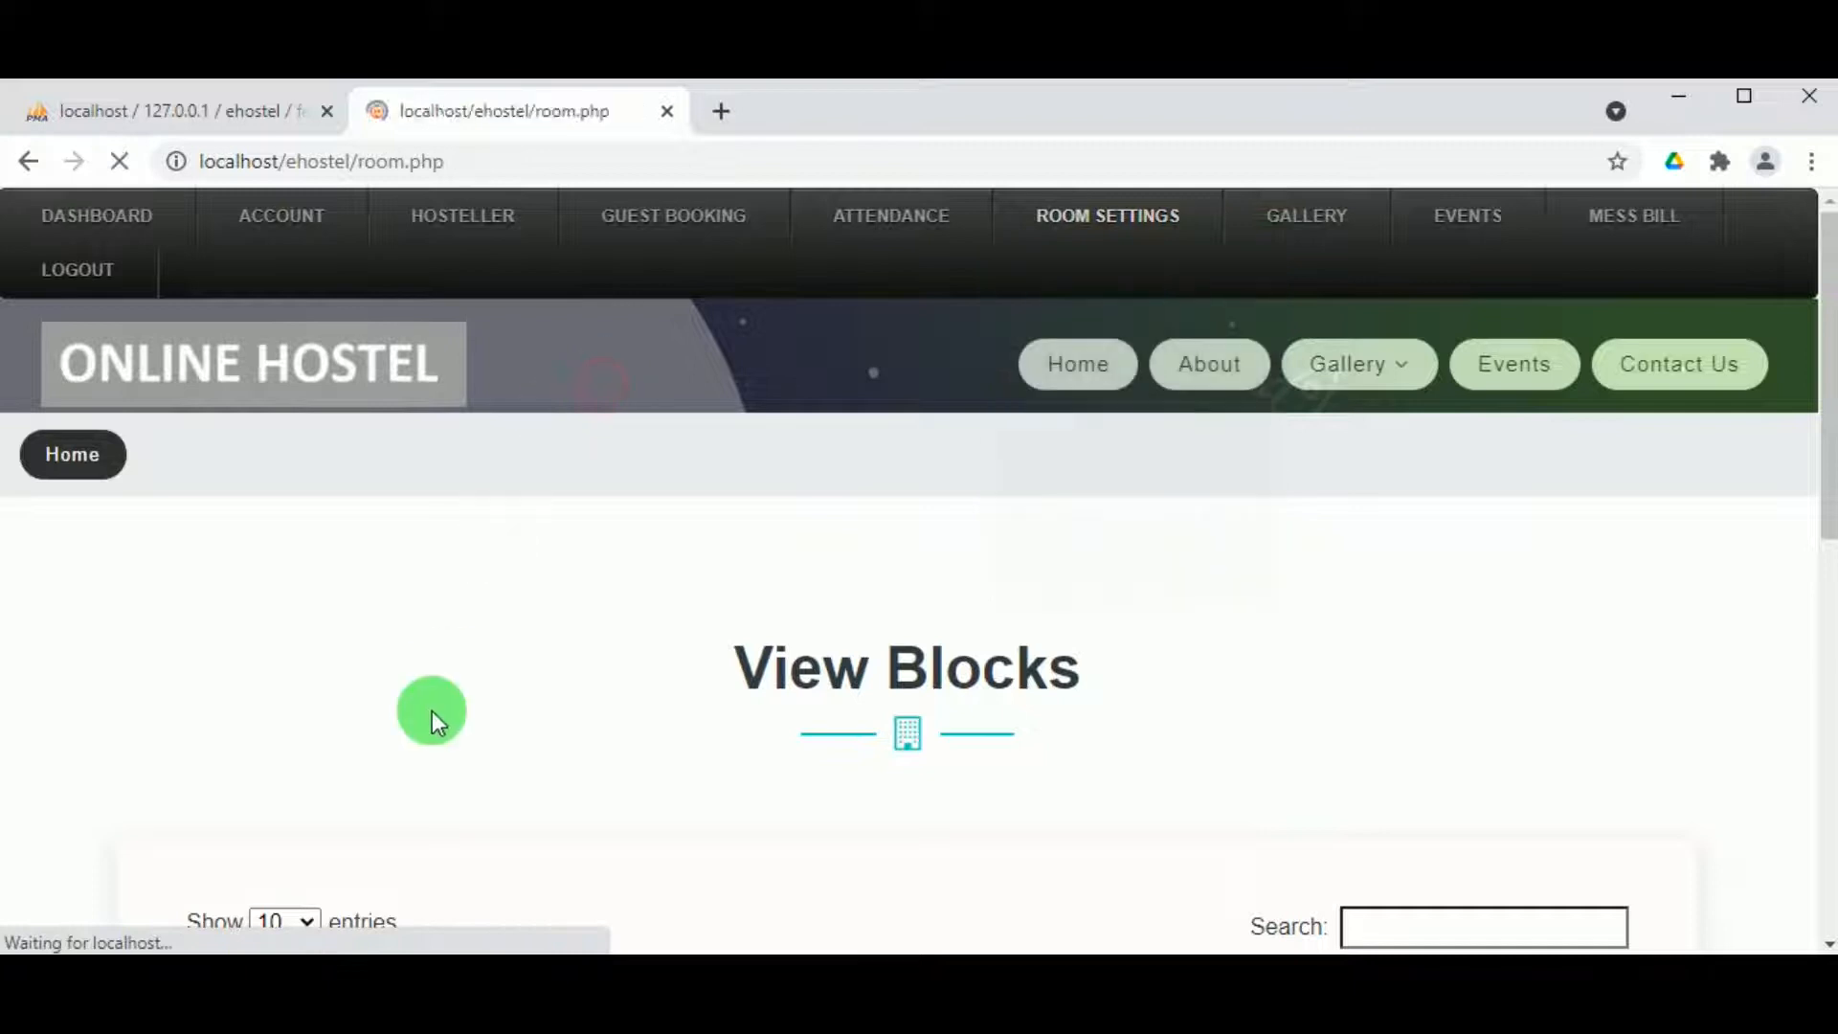
pyautogui.scroll(-4, 601, 649)
pyautogui.click(609, 544)
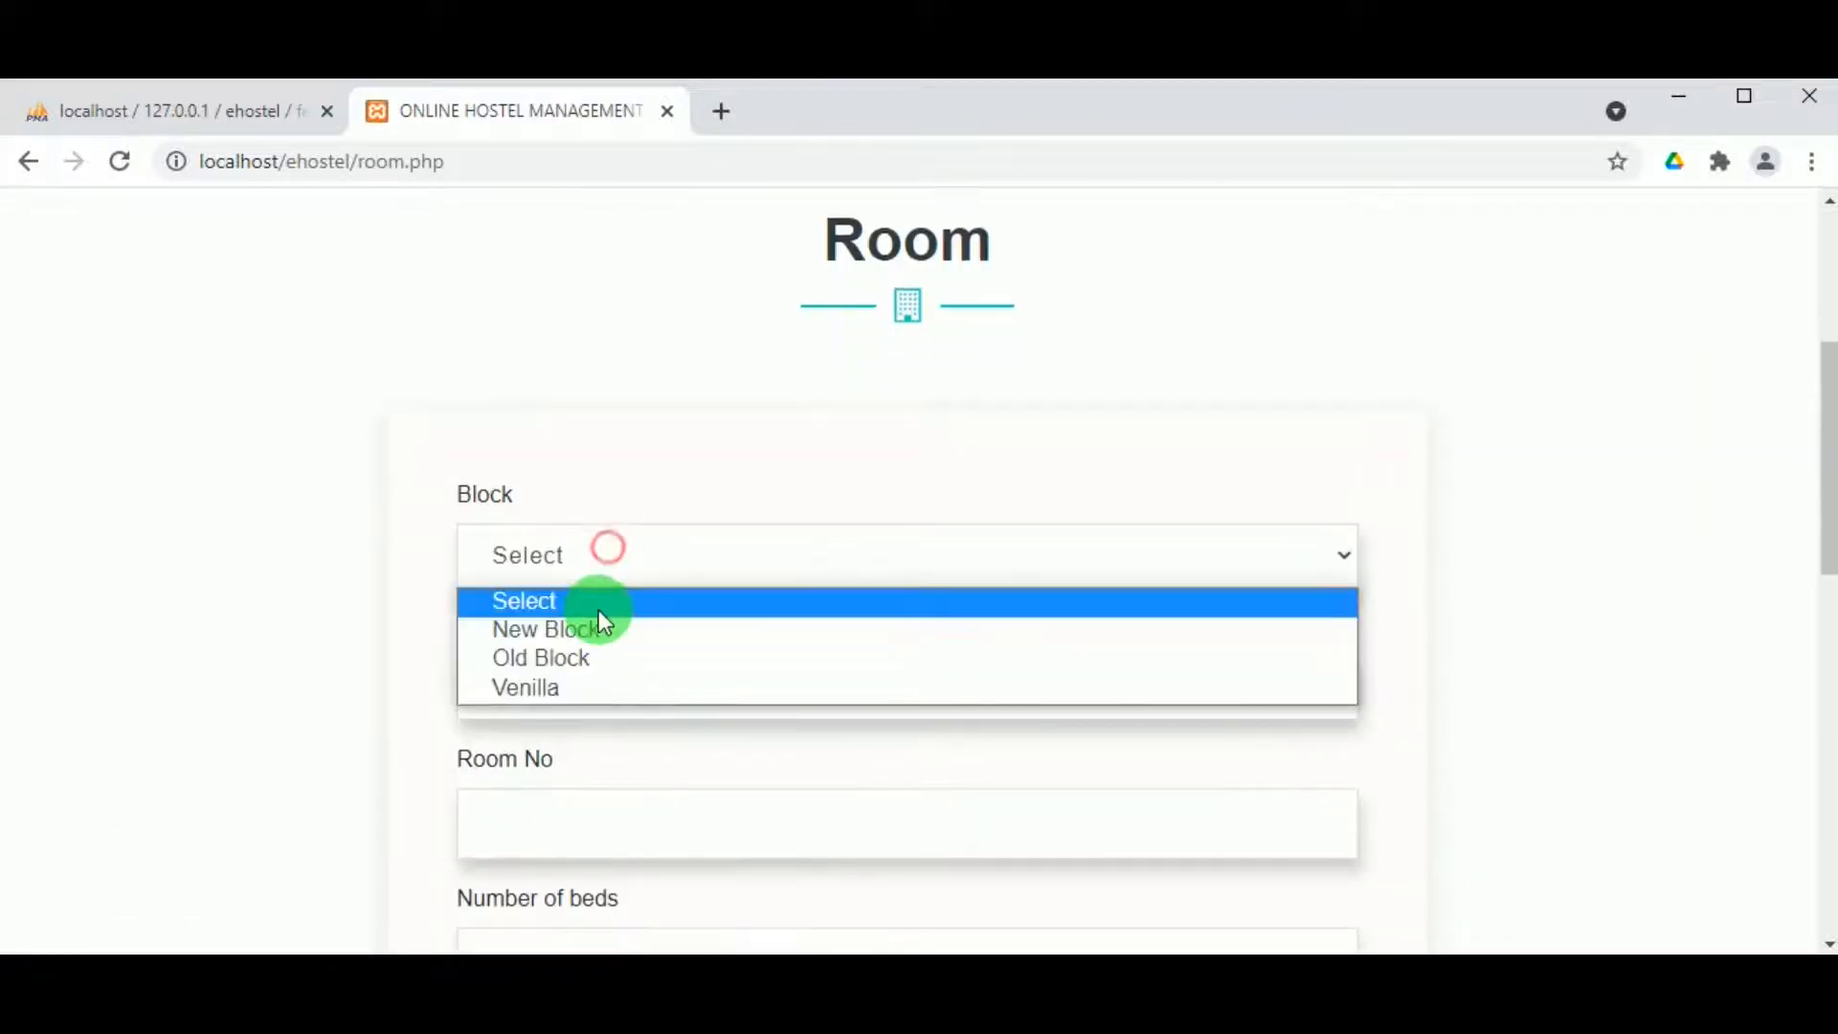
pyautogui.click(590, 681)
pyautogui.click(588, 687)
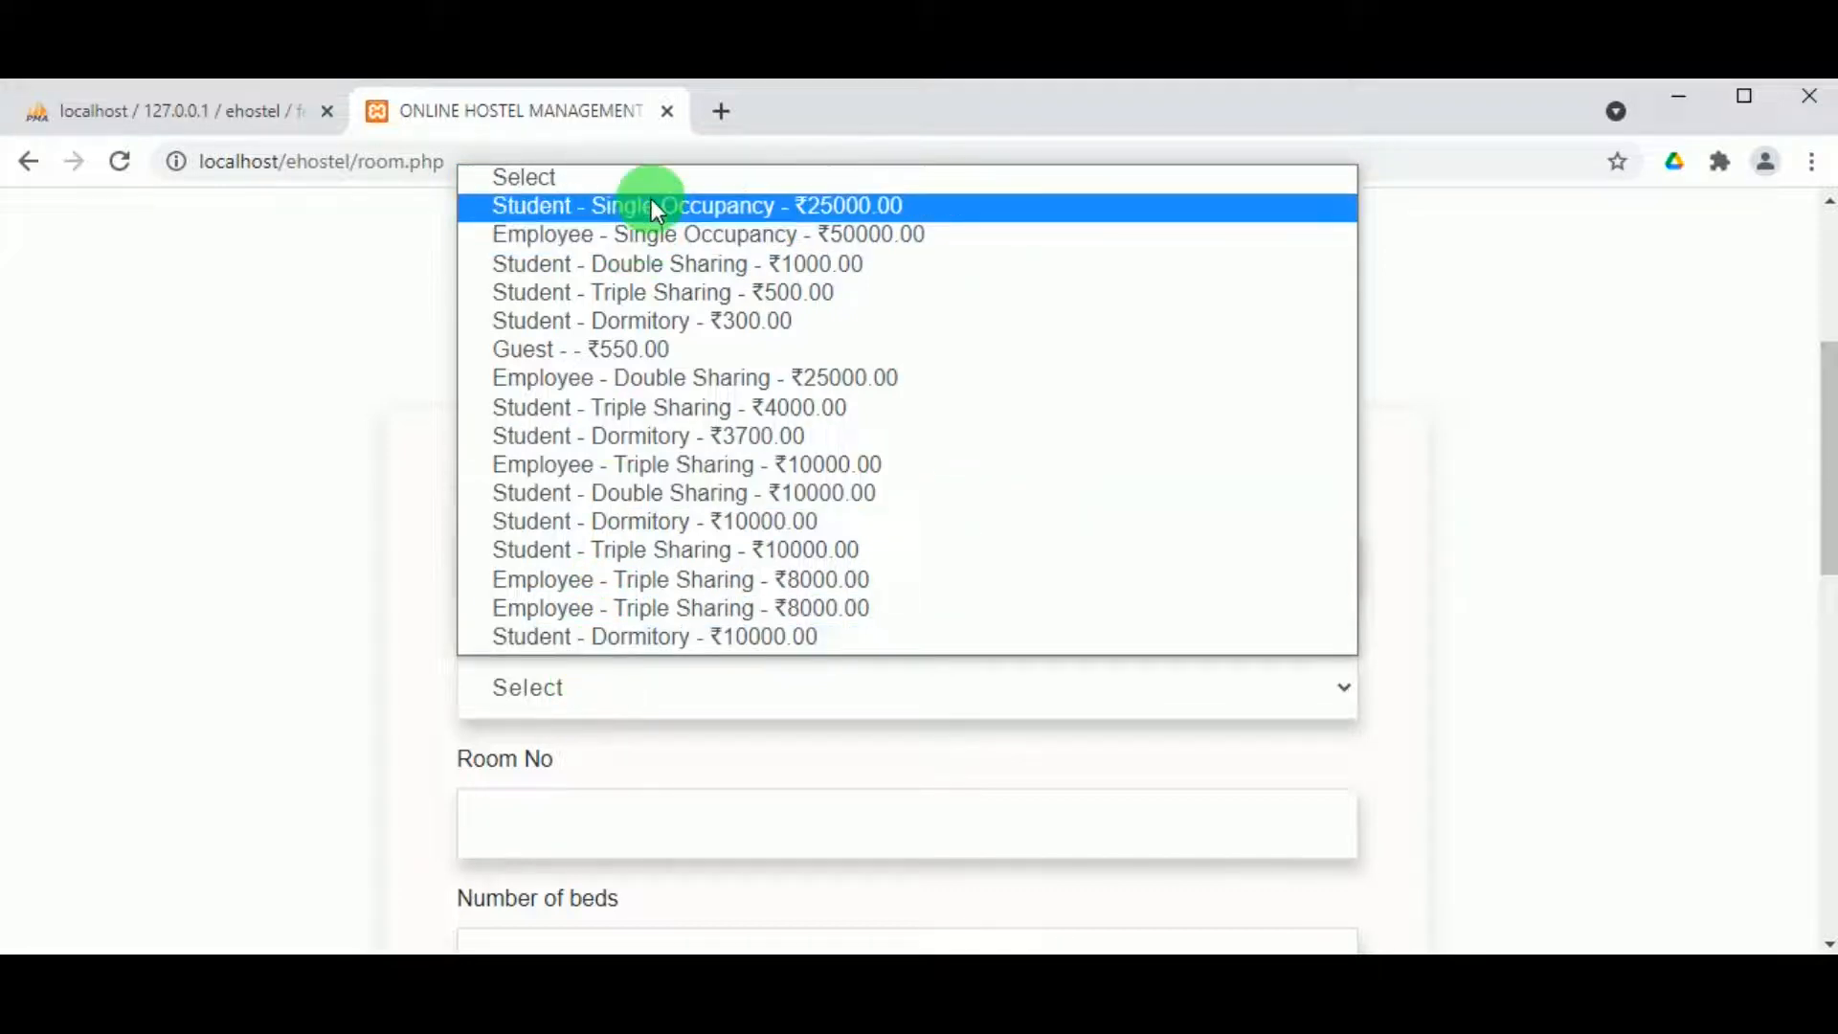
pyautogui.click(674, 272)
pyautogui.scroll(-2, 570, 899)
# Step: Enter room 112 with 6 beds and a description, set it Active and save
pyautogui.click(554, 691)
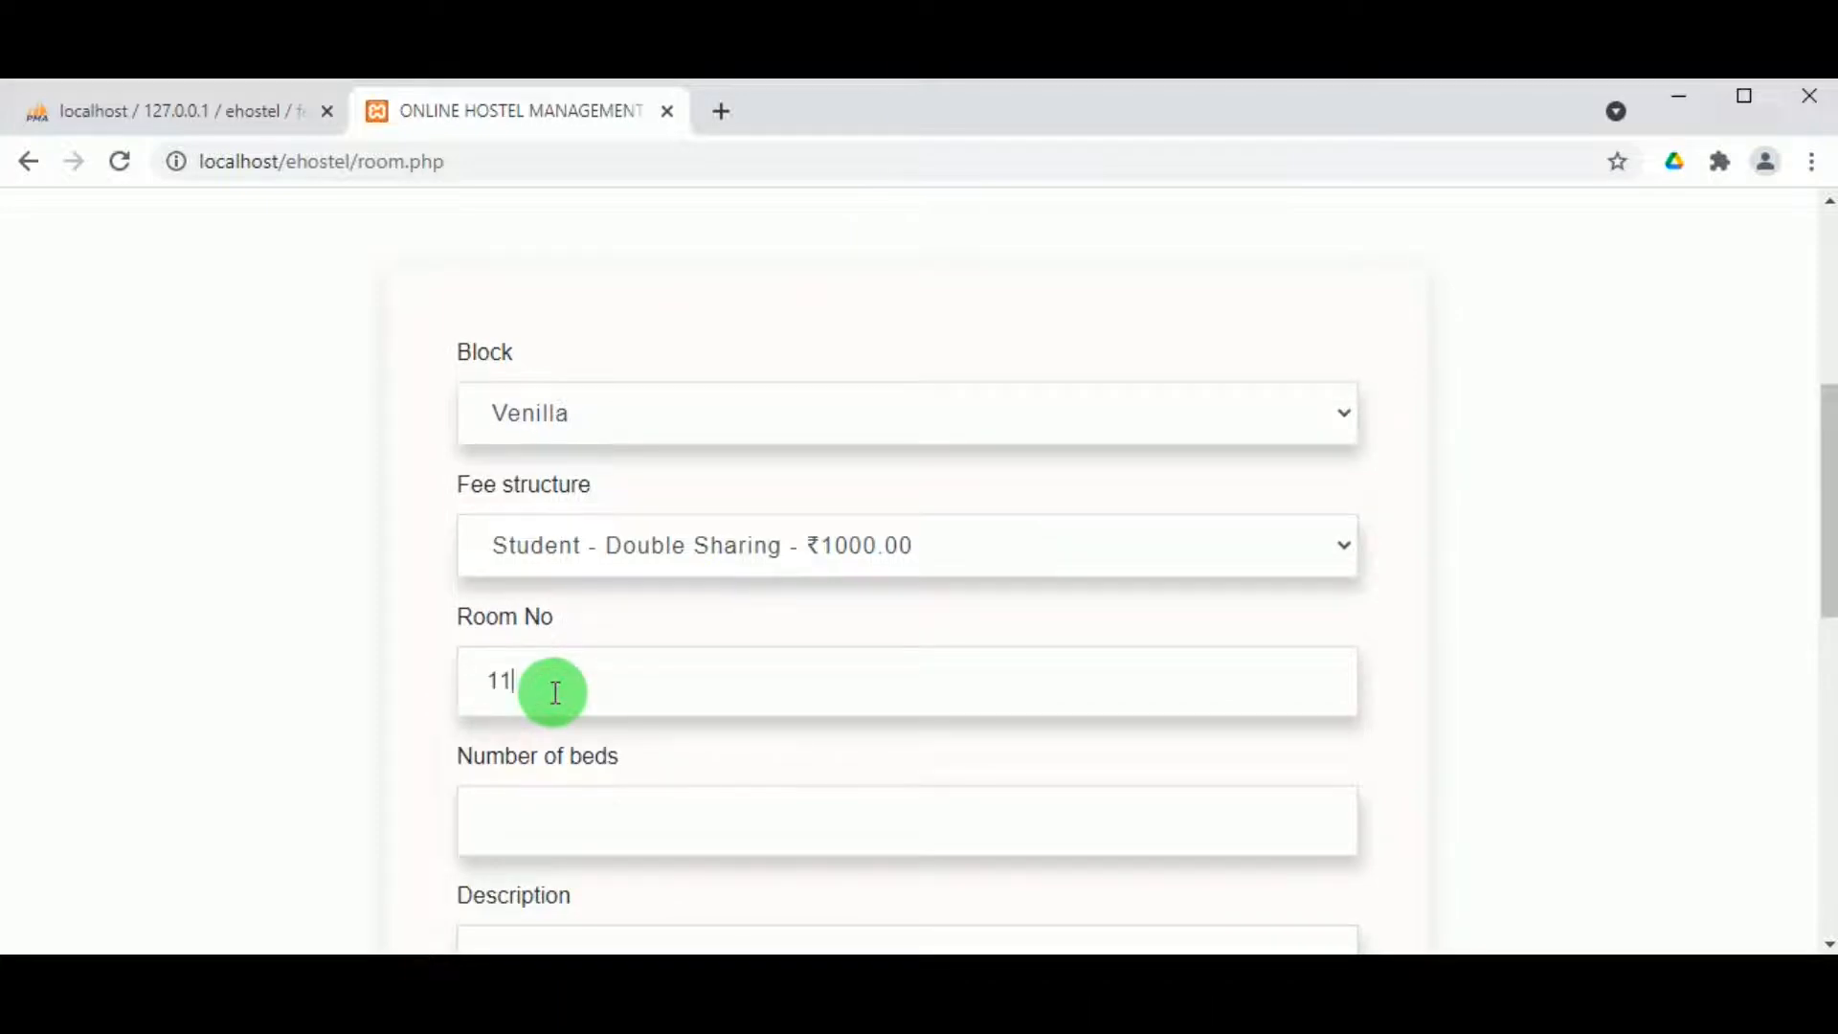
pyautogui.scroll(5, 555, 691)
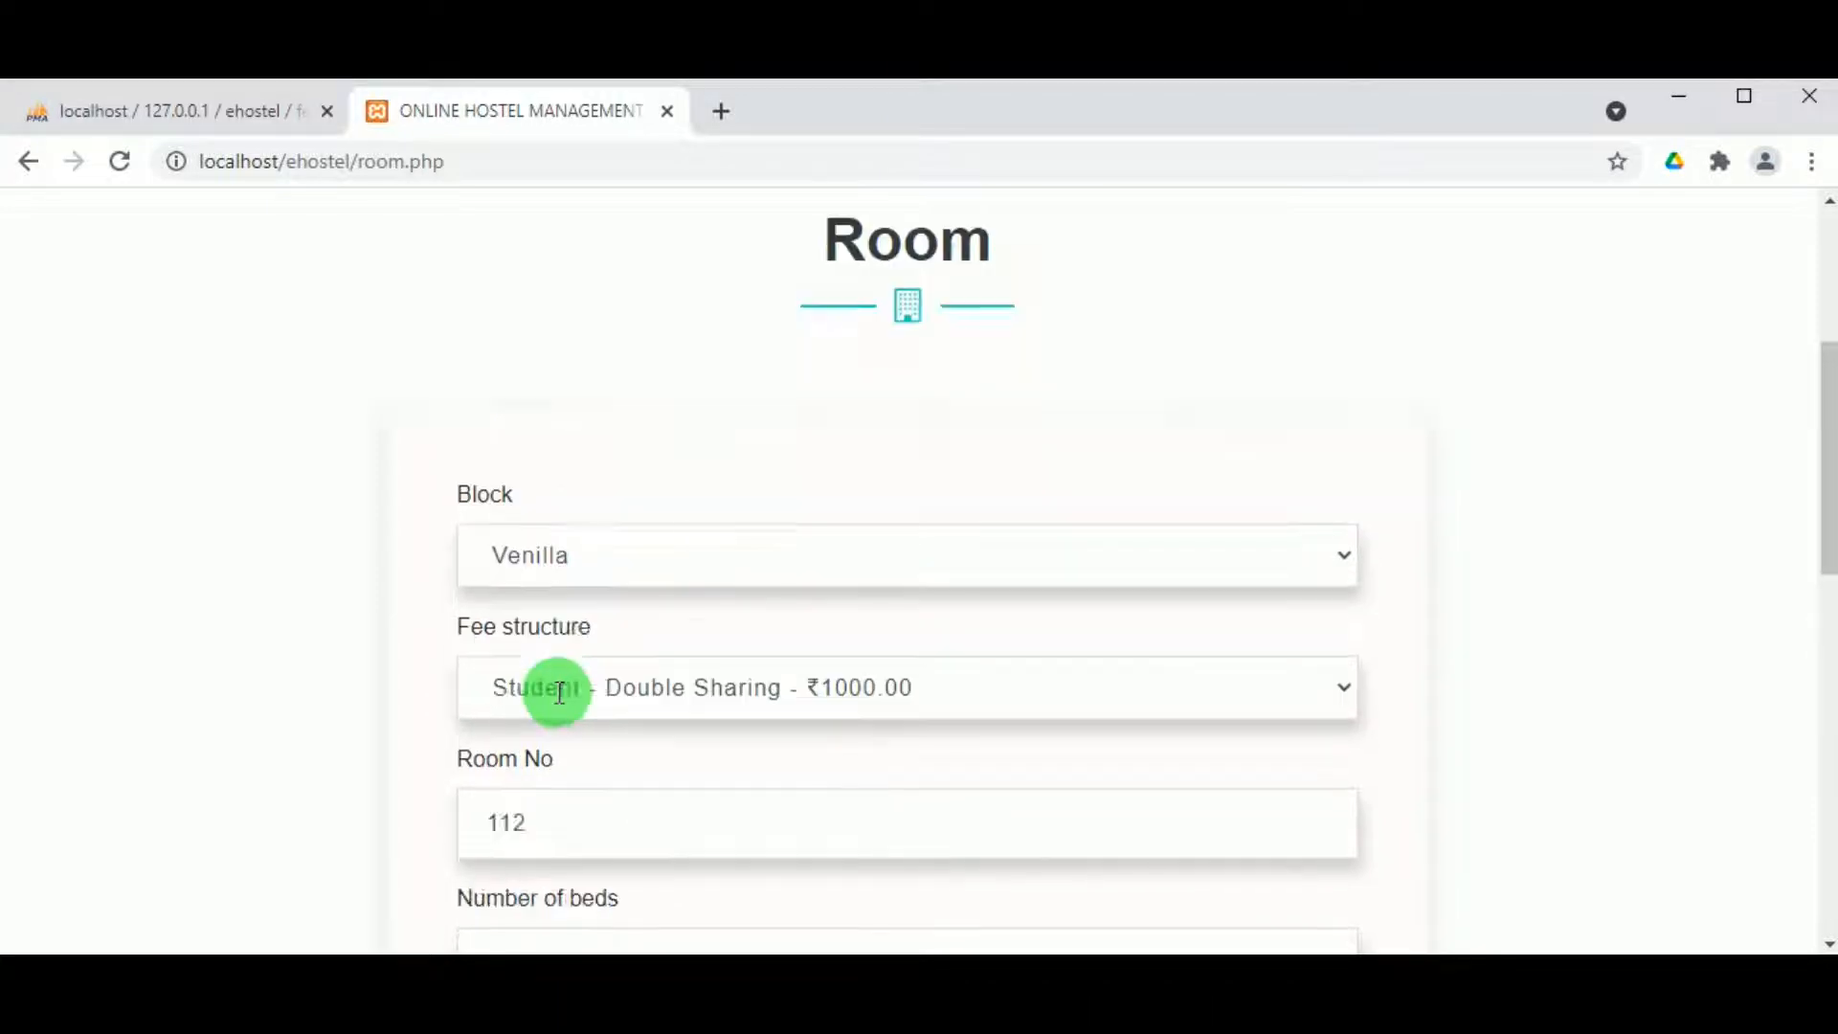
pyautogui.scroll(-7, 559, 691)
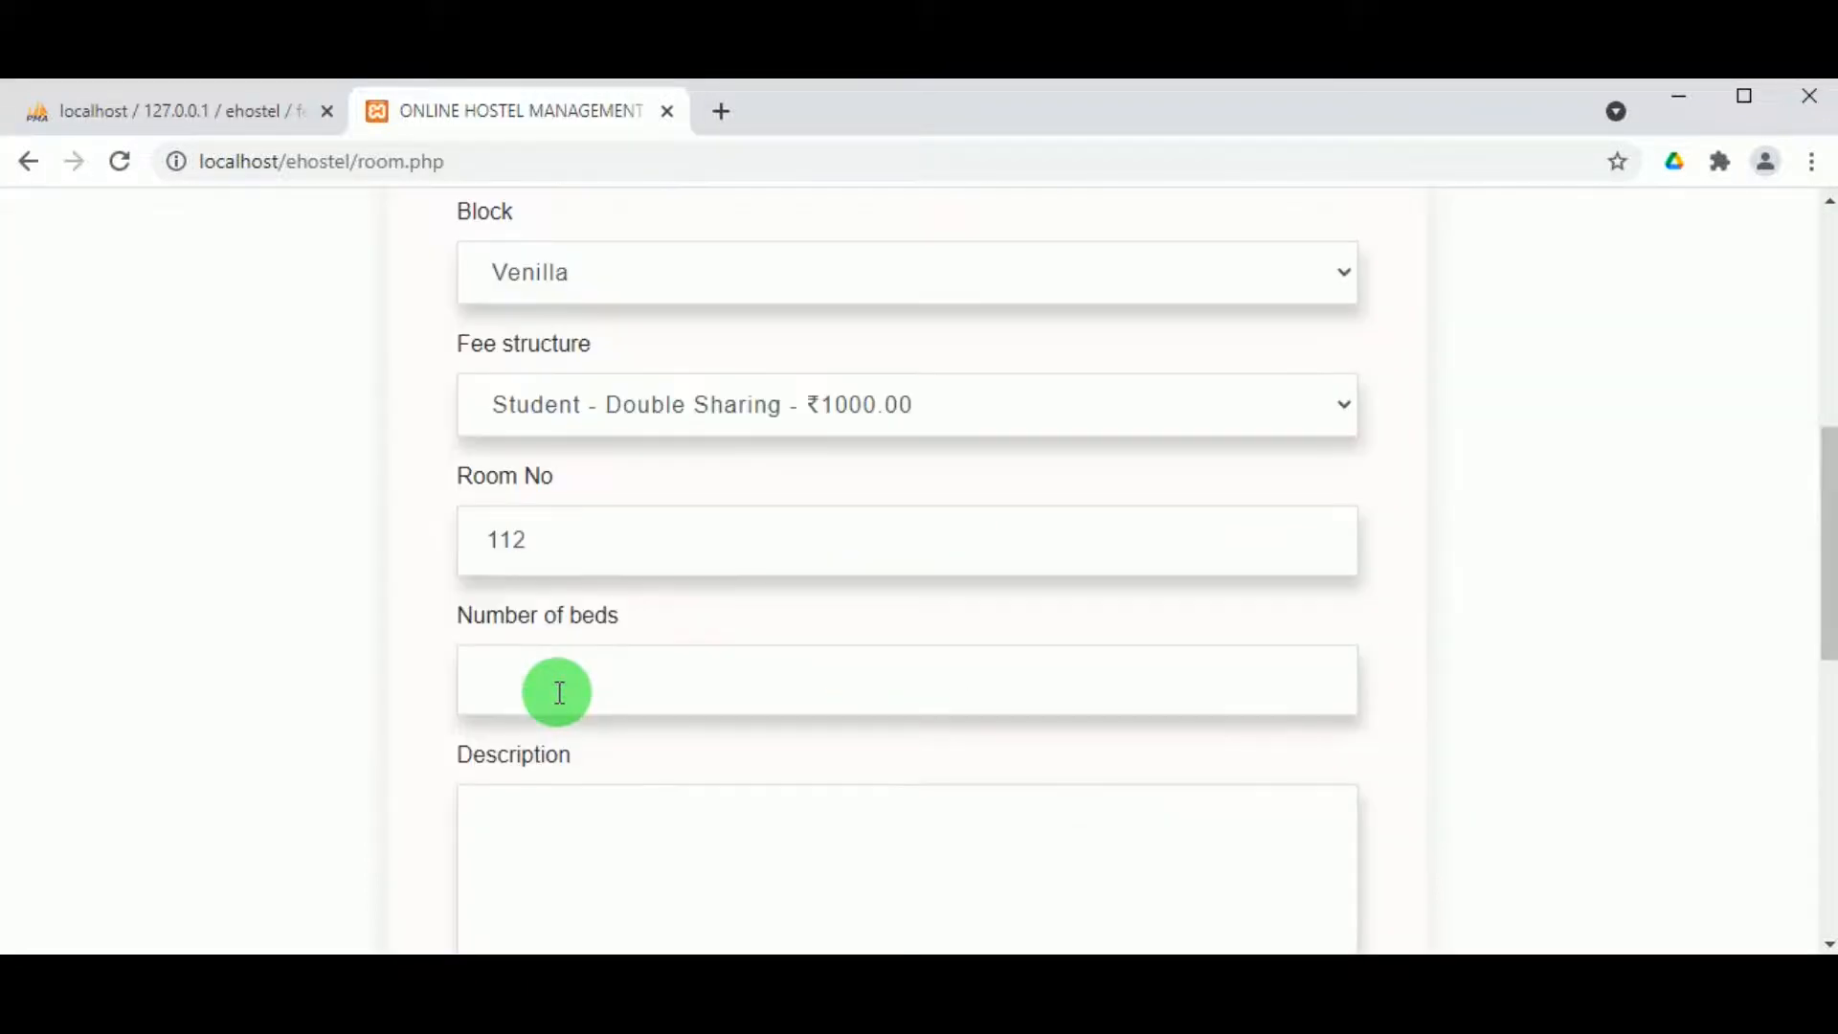
pyautogui.click(559, 684)
pyautogui.scroll(-2, 559, 684)
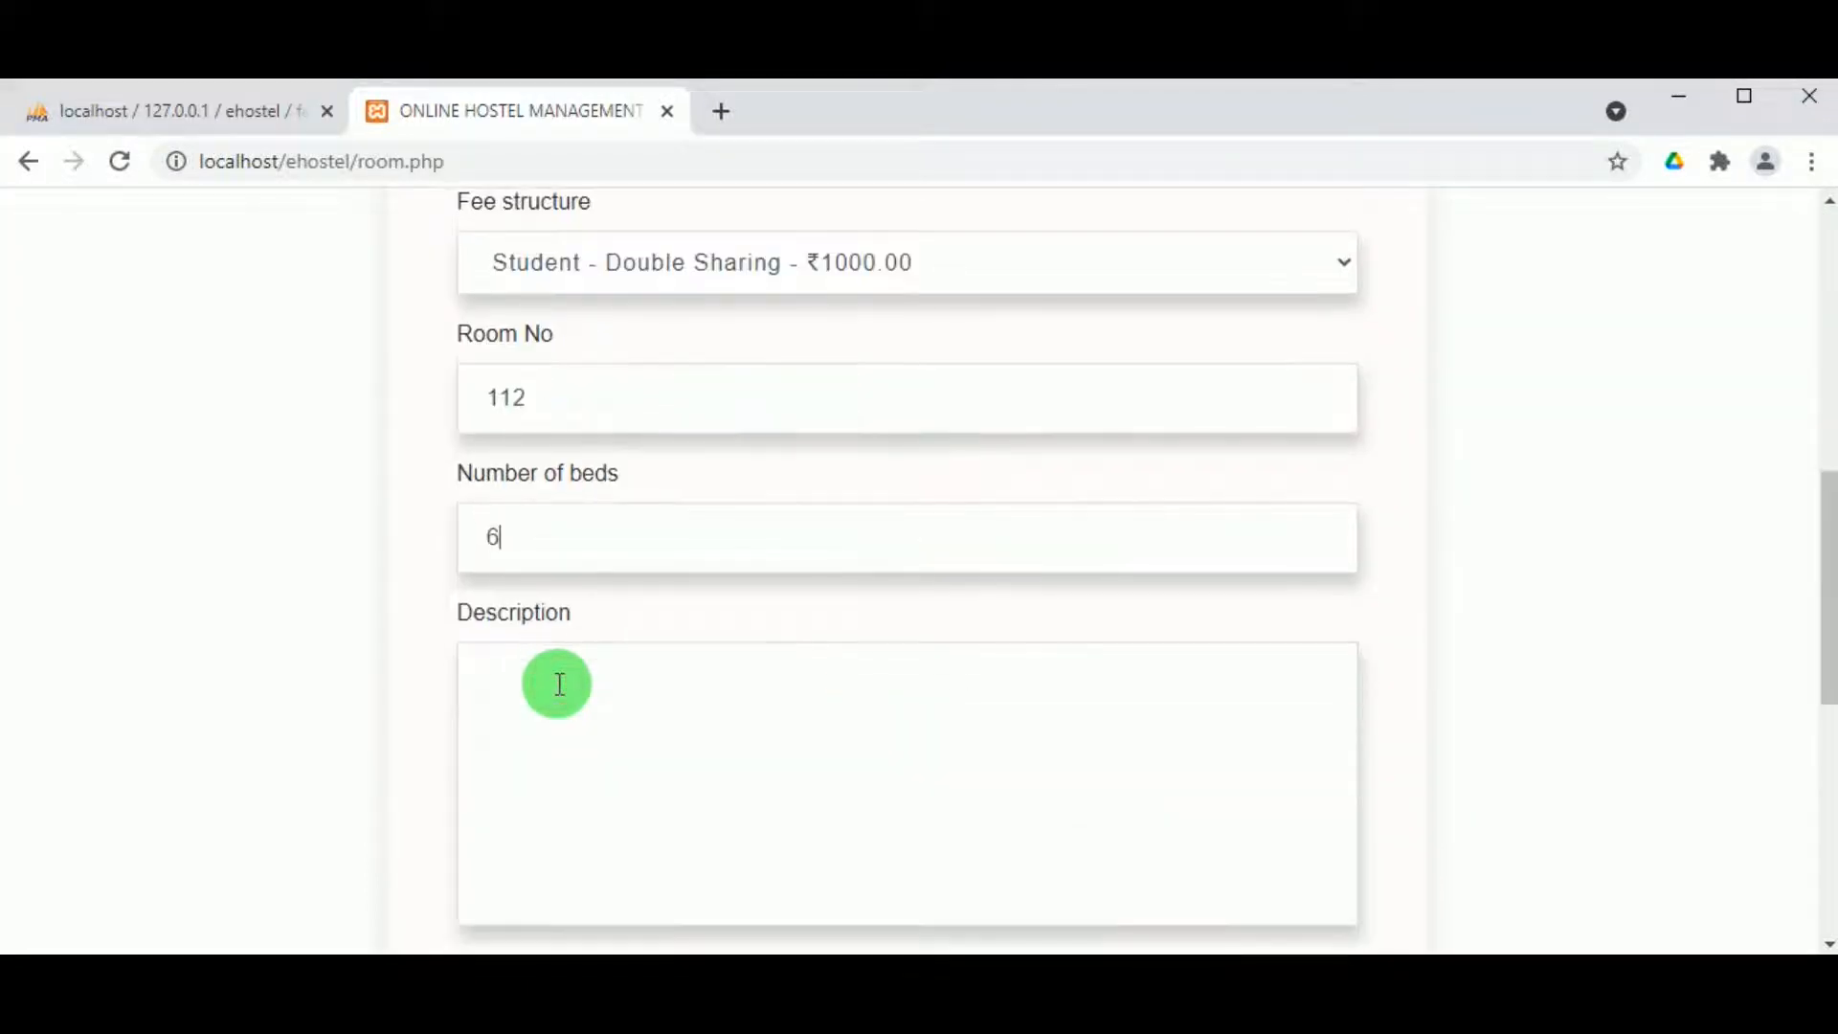
pyautogui.click(571, 678)
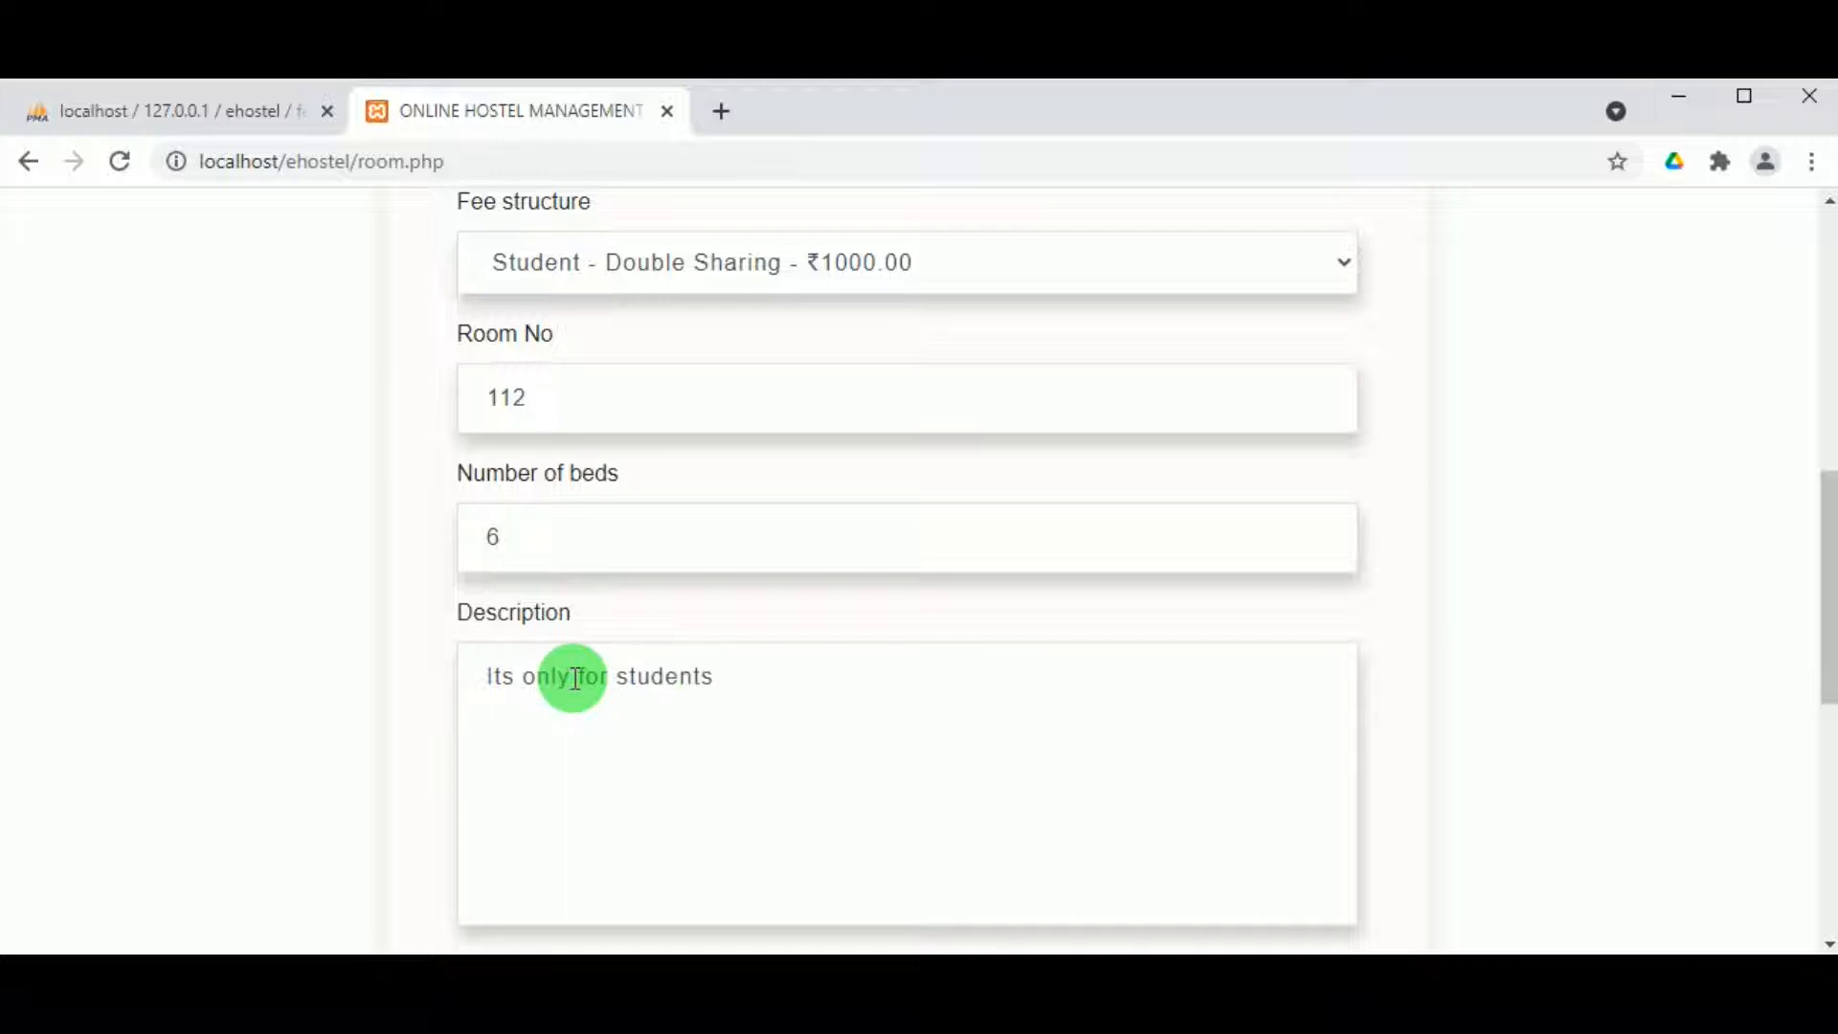
pyautogui.scroll(2, 492, 644)
pyautogui.scroll(-8, 505, 644)
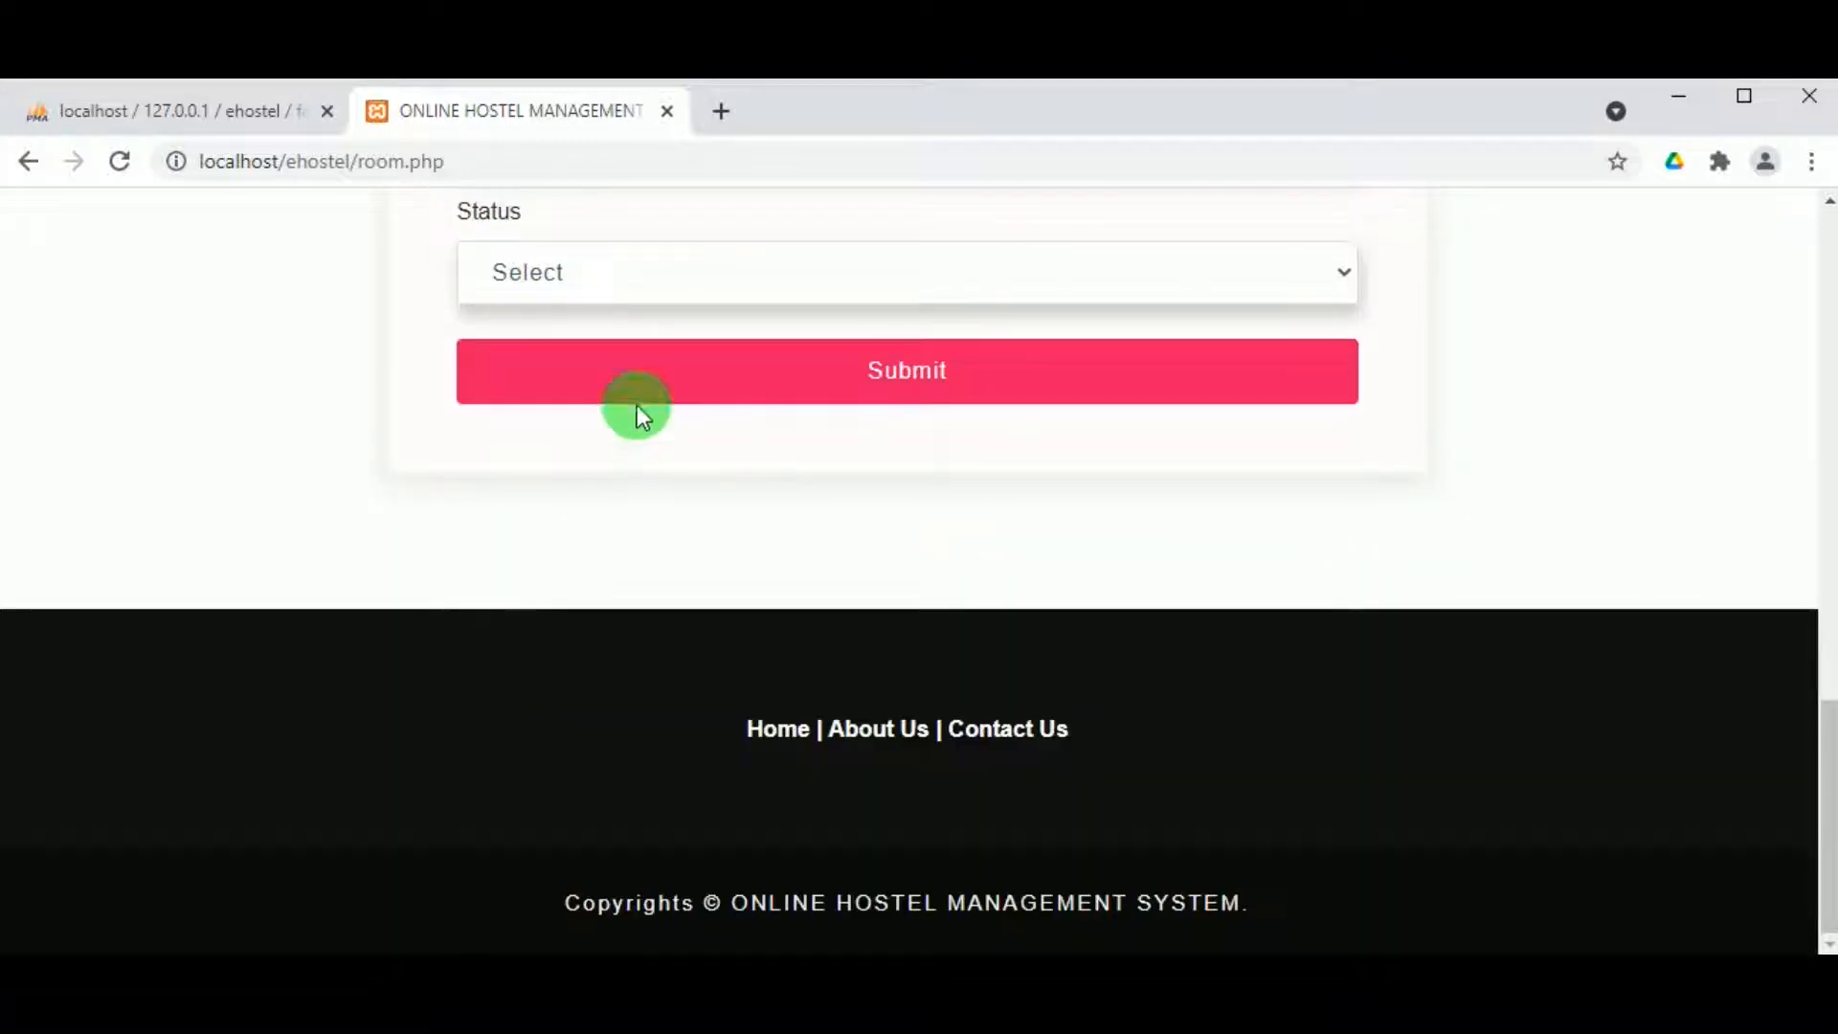
pyautogui.click(630, 289)
pyautogui.click(631, 349)
pyautogui.click(742, 377)
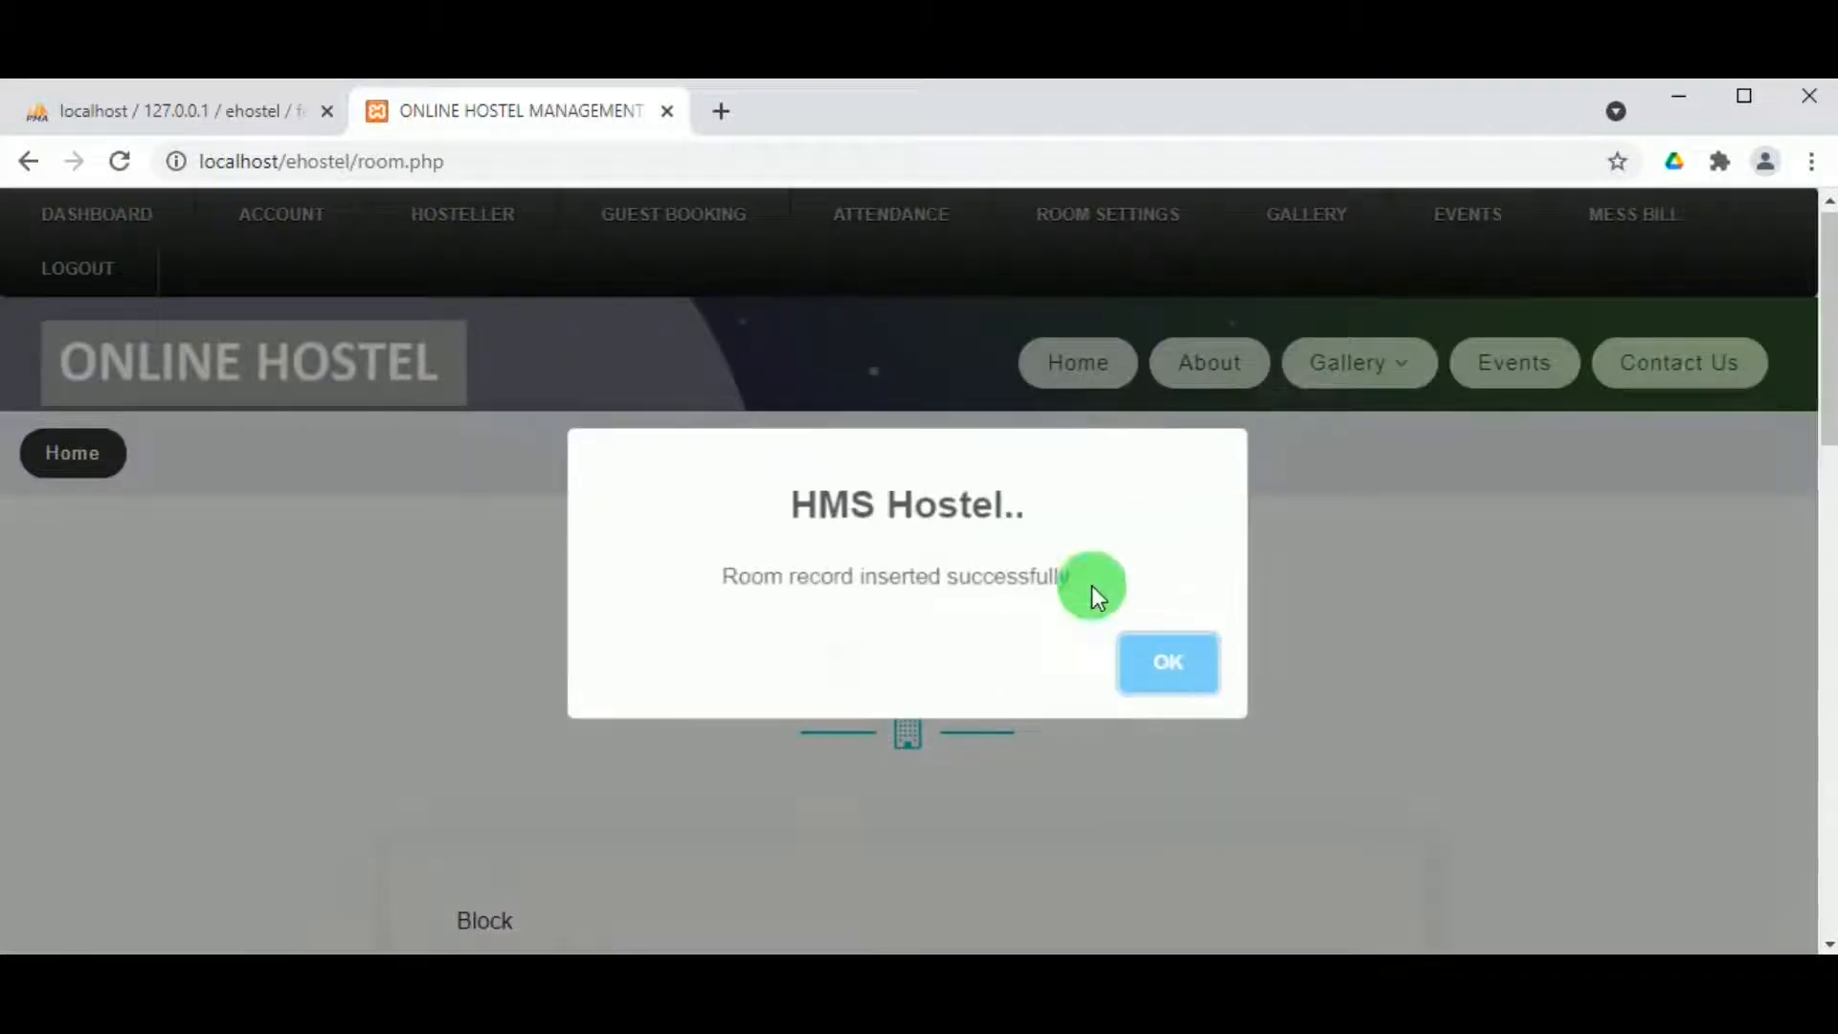
pyautogui.click(1173, 675)
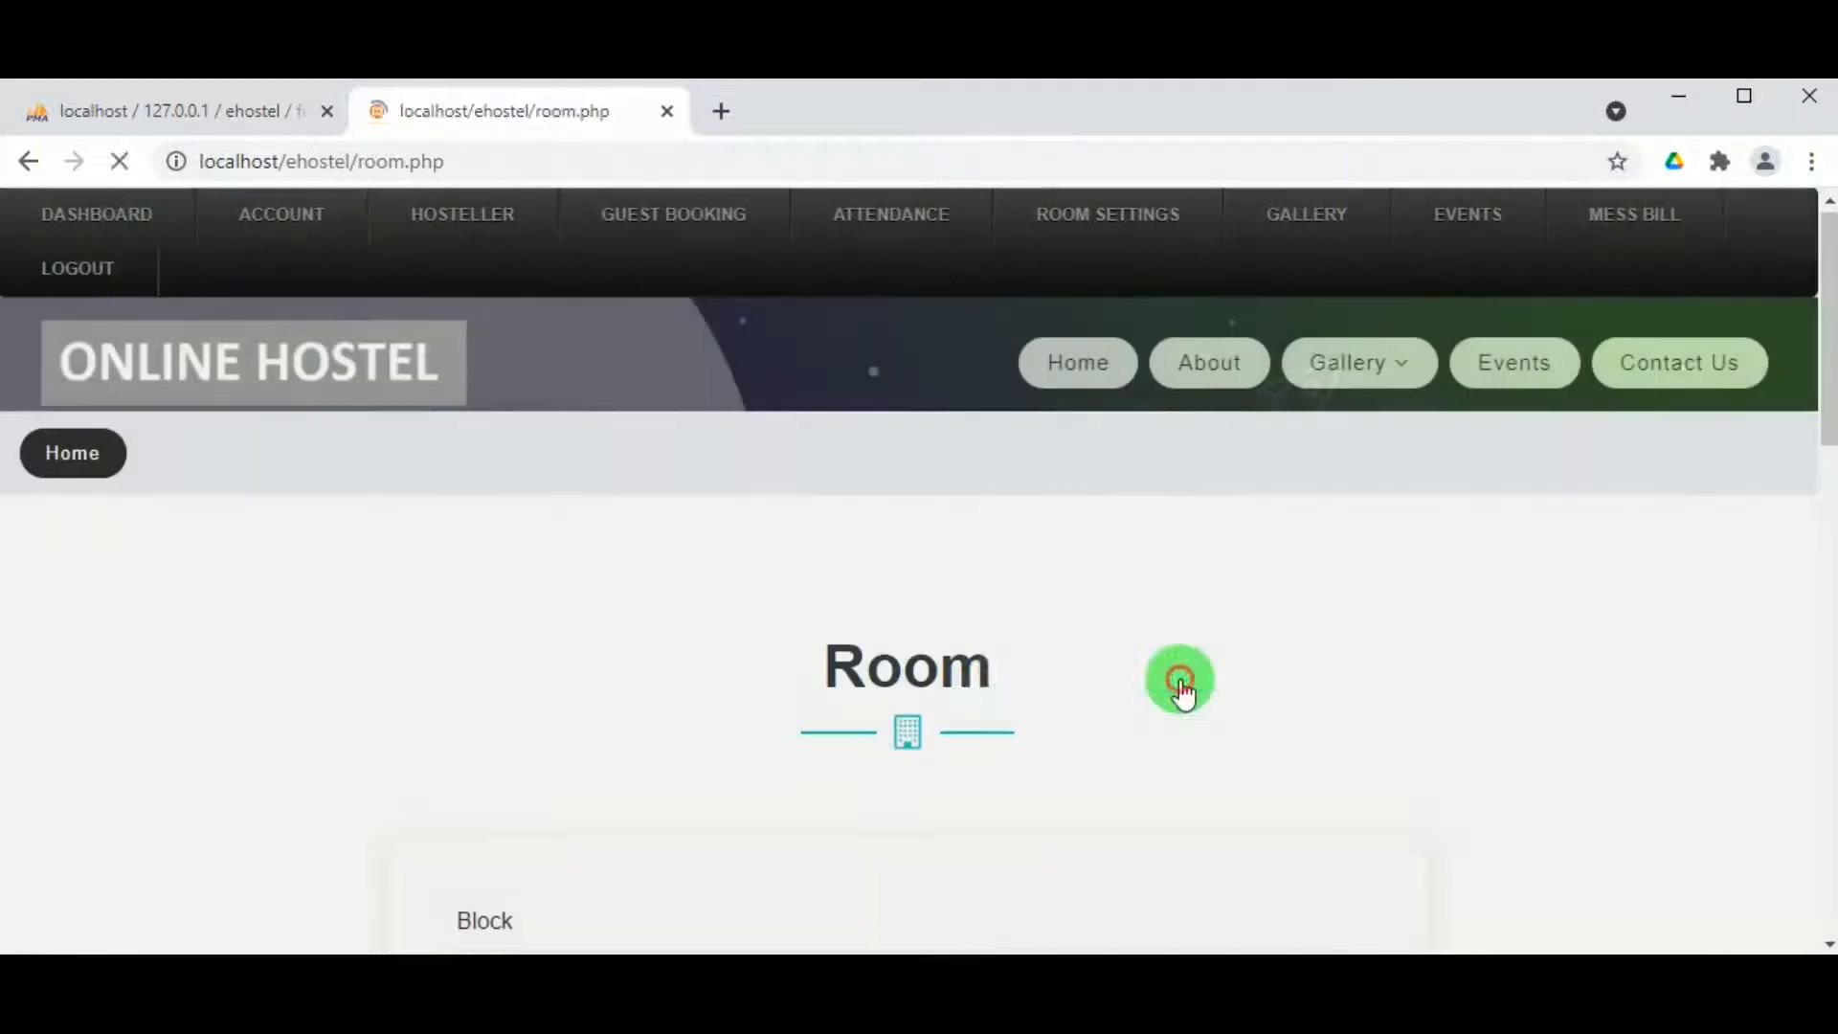
# Step: Open the room list and go to its last page to find Venilla room 112
pyautogui.scroll(-12, 995, 687)
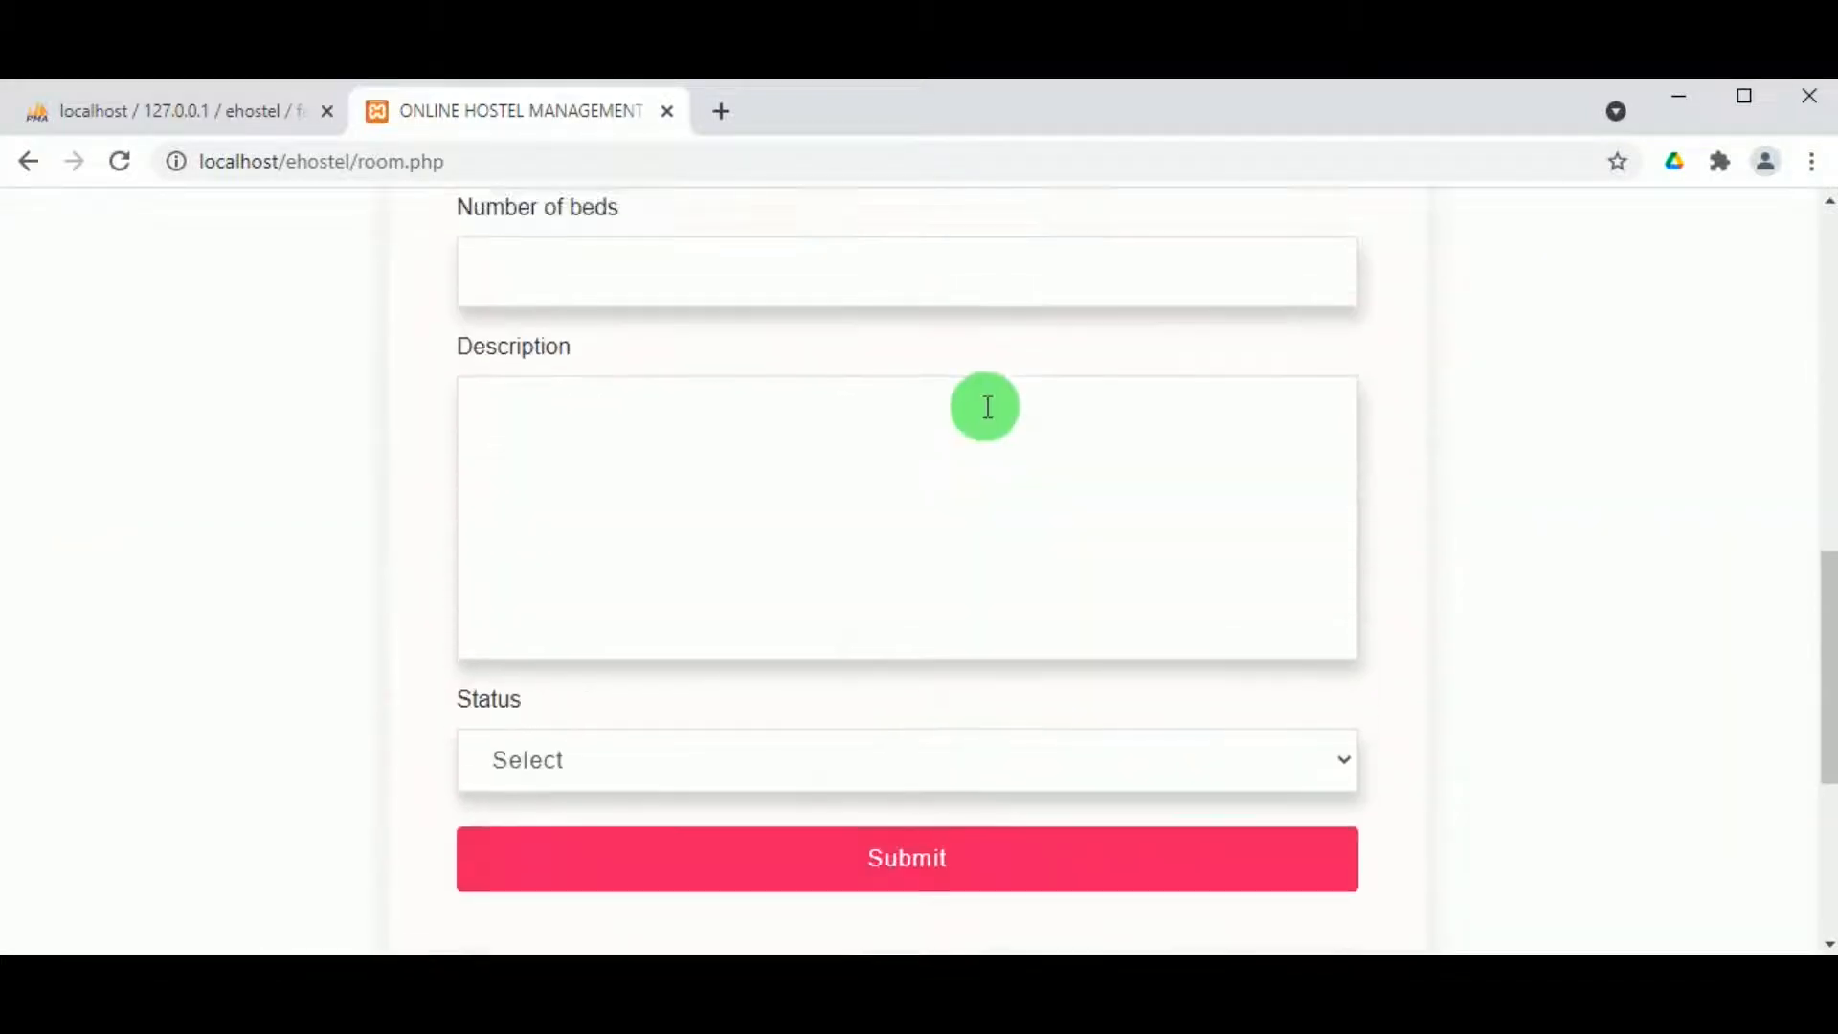
pyautogui.scroll(12, 1001, 404)
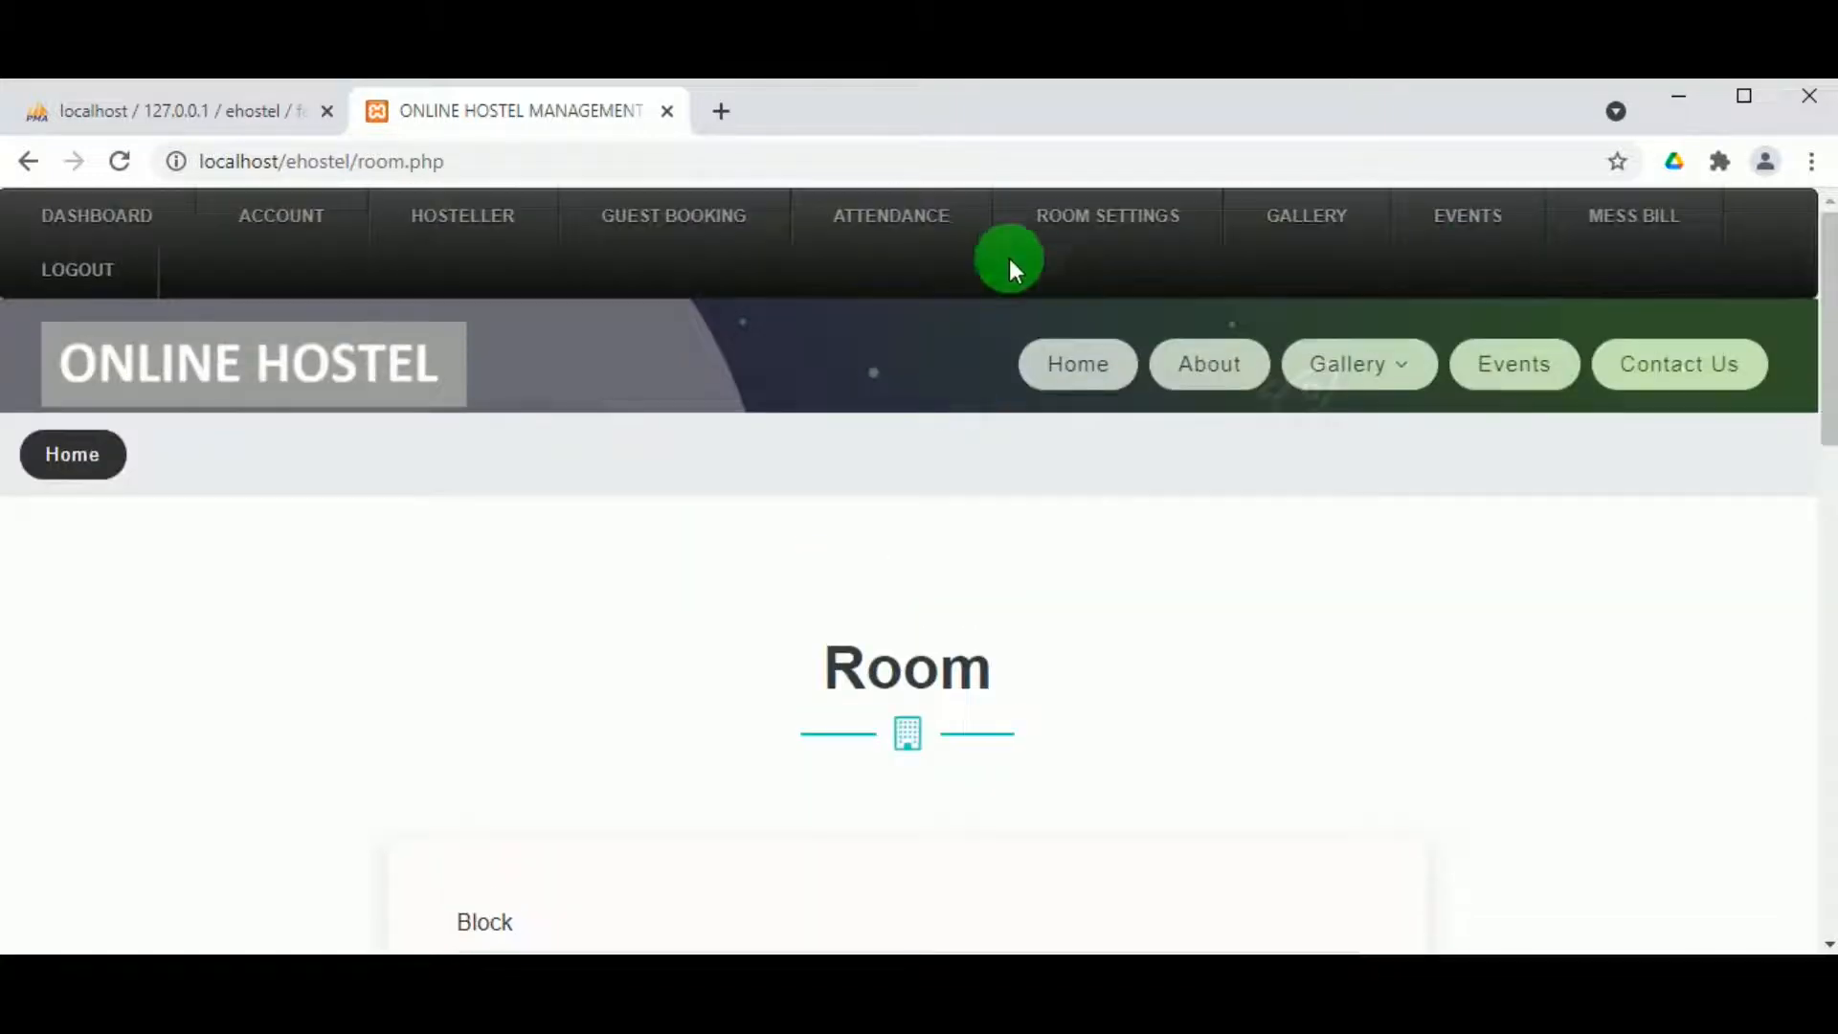
pyautogui.moveTo(1099, 244)
pyautogui.click(1068, 318)
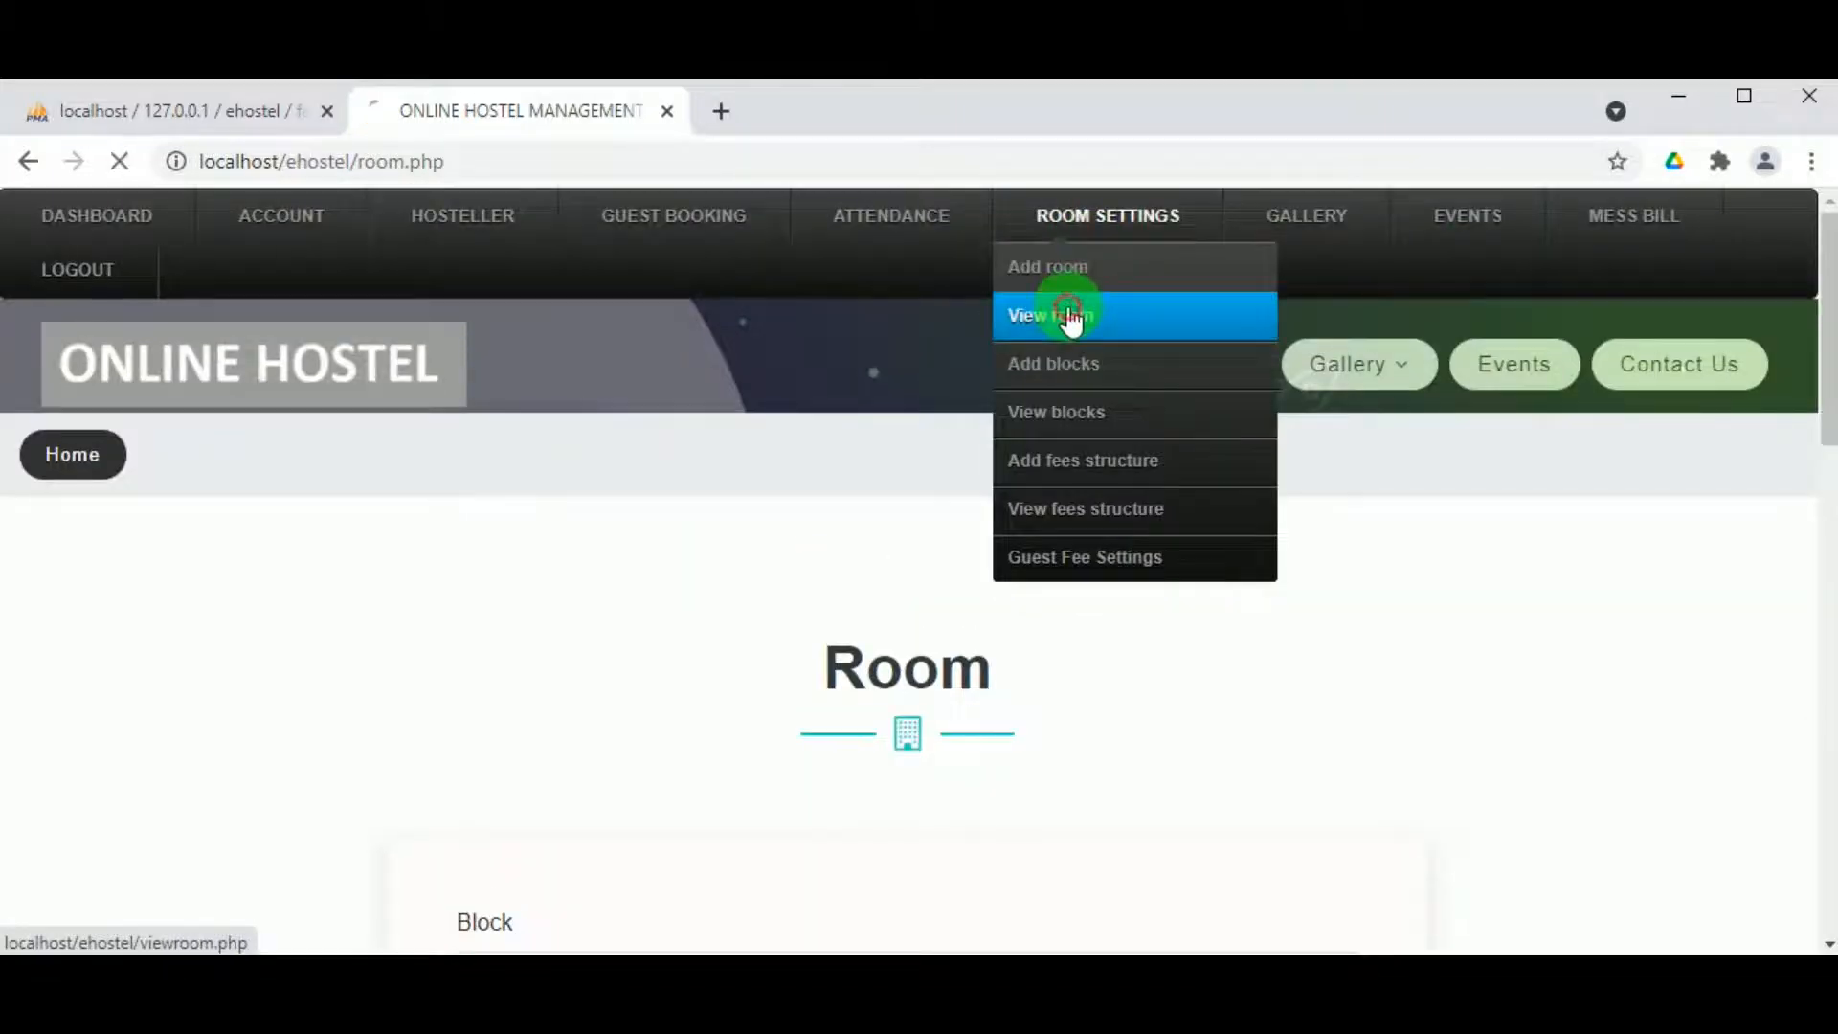
pyautogui.scroll(-12, 569, 607)
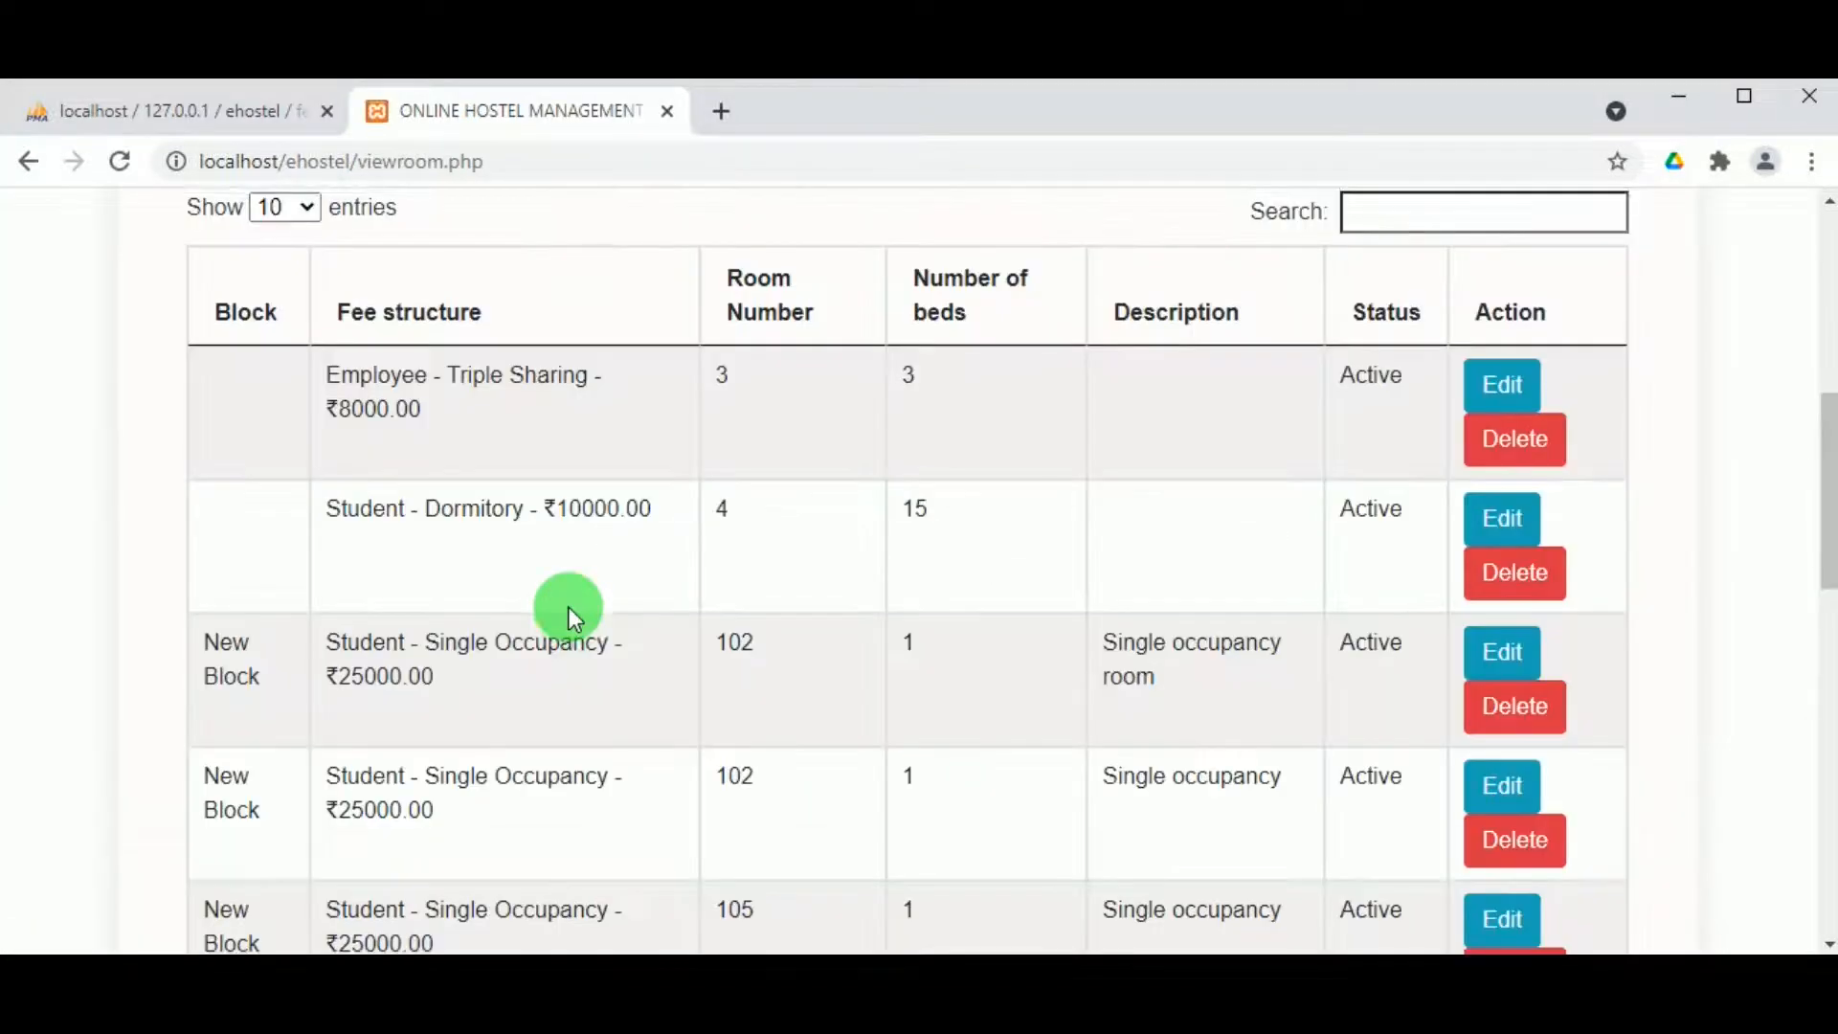
pyautogui.scroll(2, 360, 595)
pyautogui.scroll(-4, 314, 630)
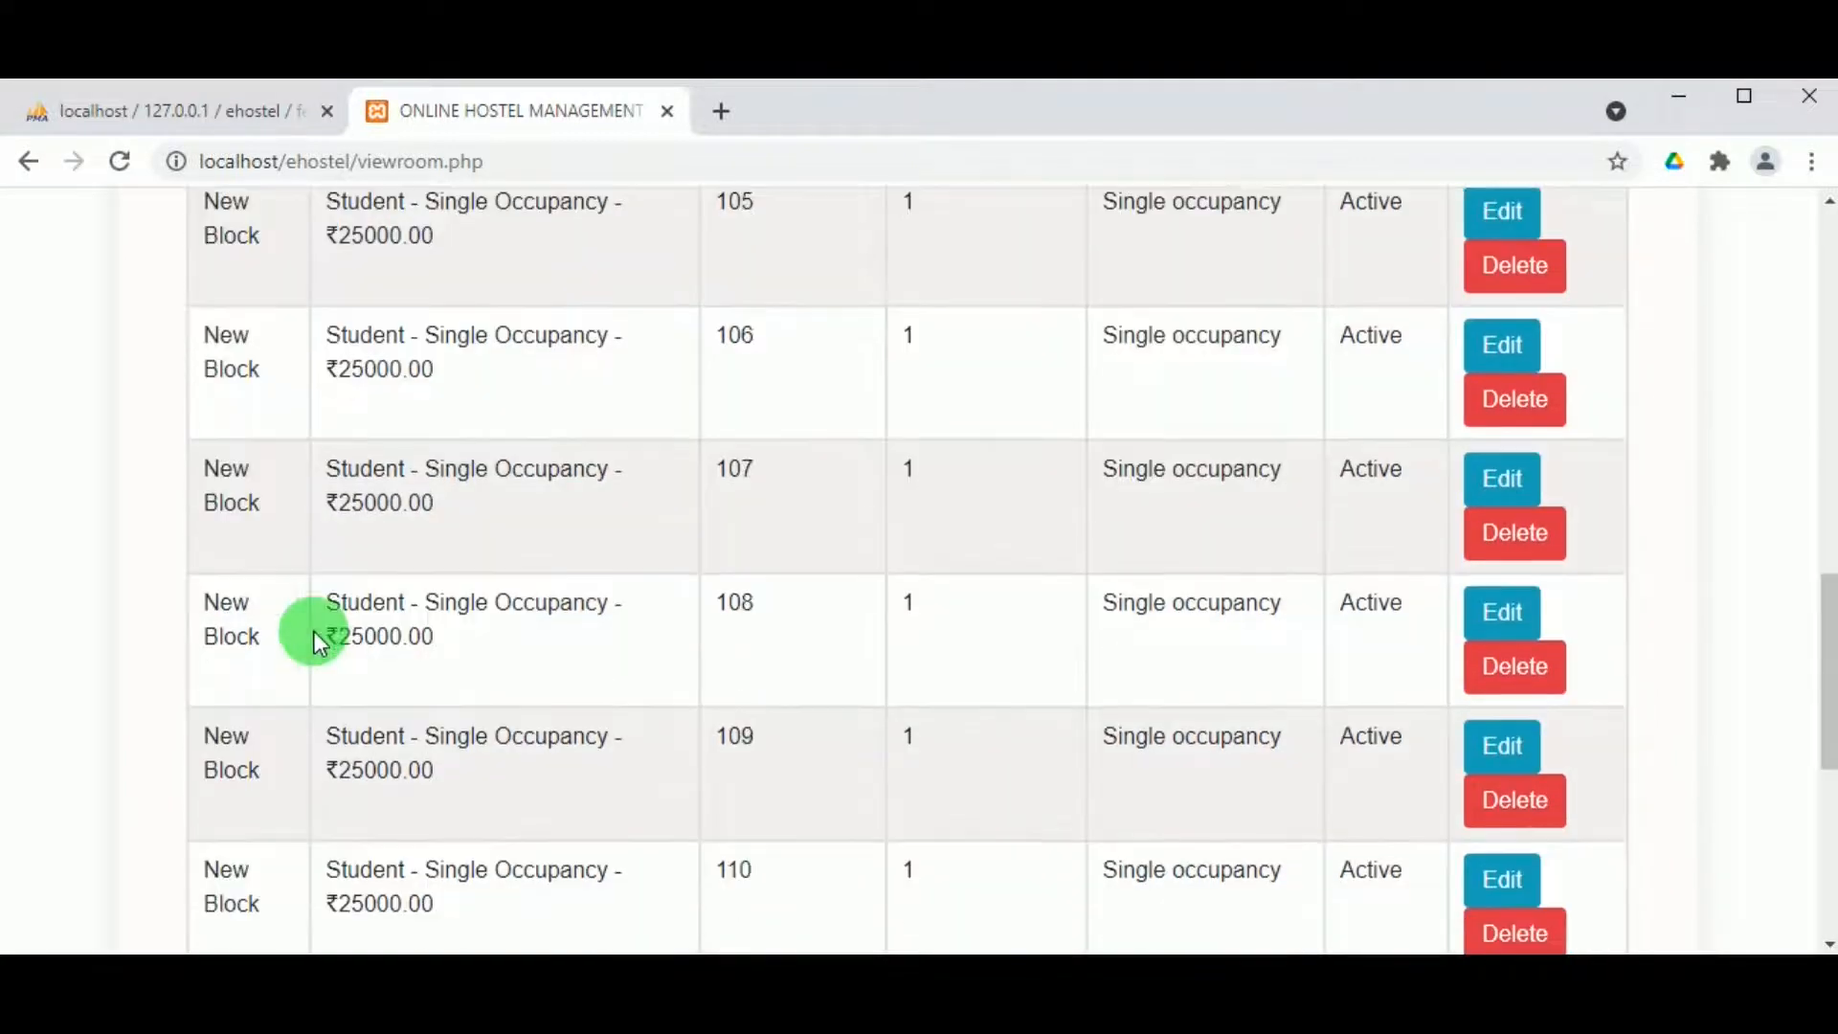
pyautogui.scroll(-2, 1152, 785)
pyautogui.click(1492, 867)
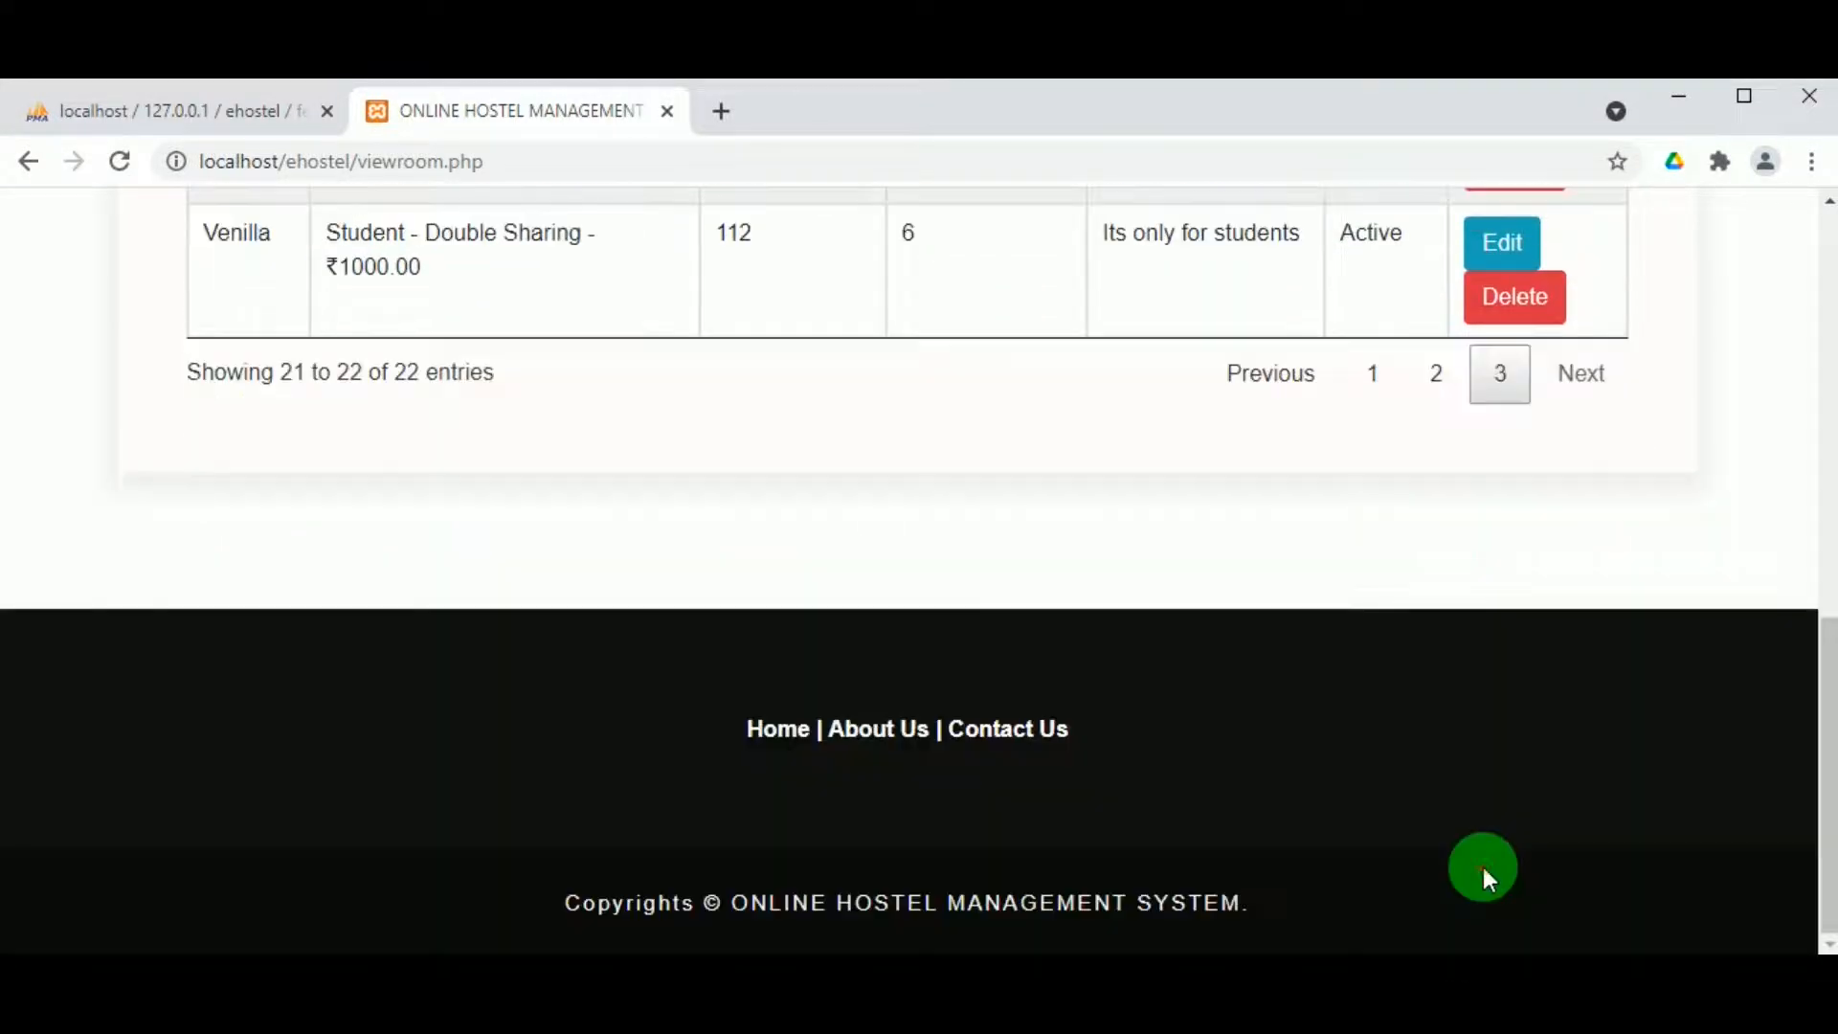
pyautogui.scroll(1, 612, 226)
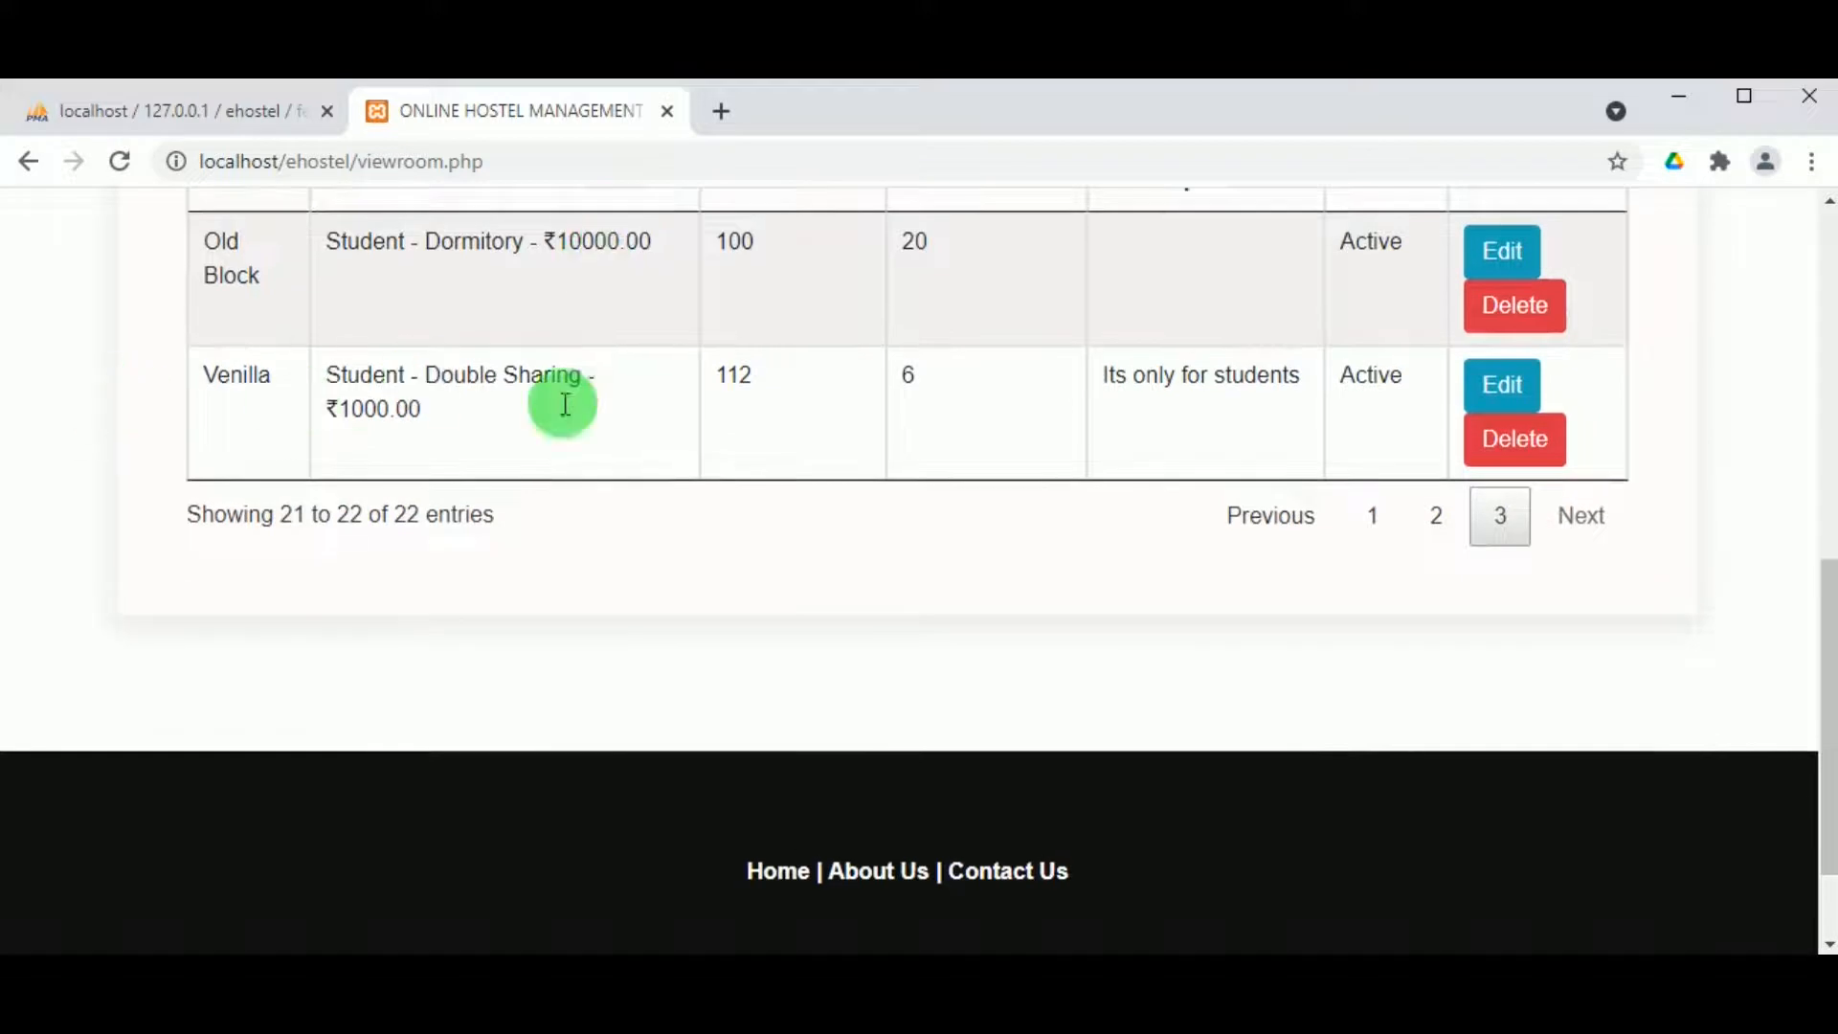
pyautogui.scroll(-1, 1387, 382)
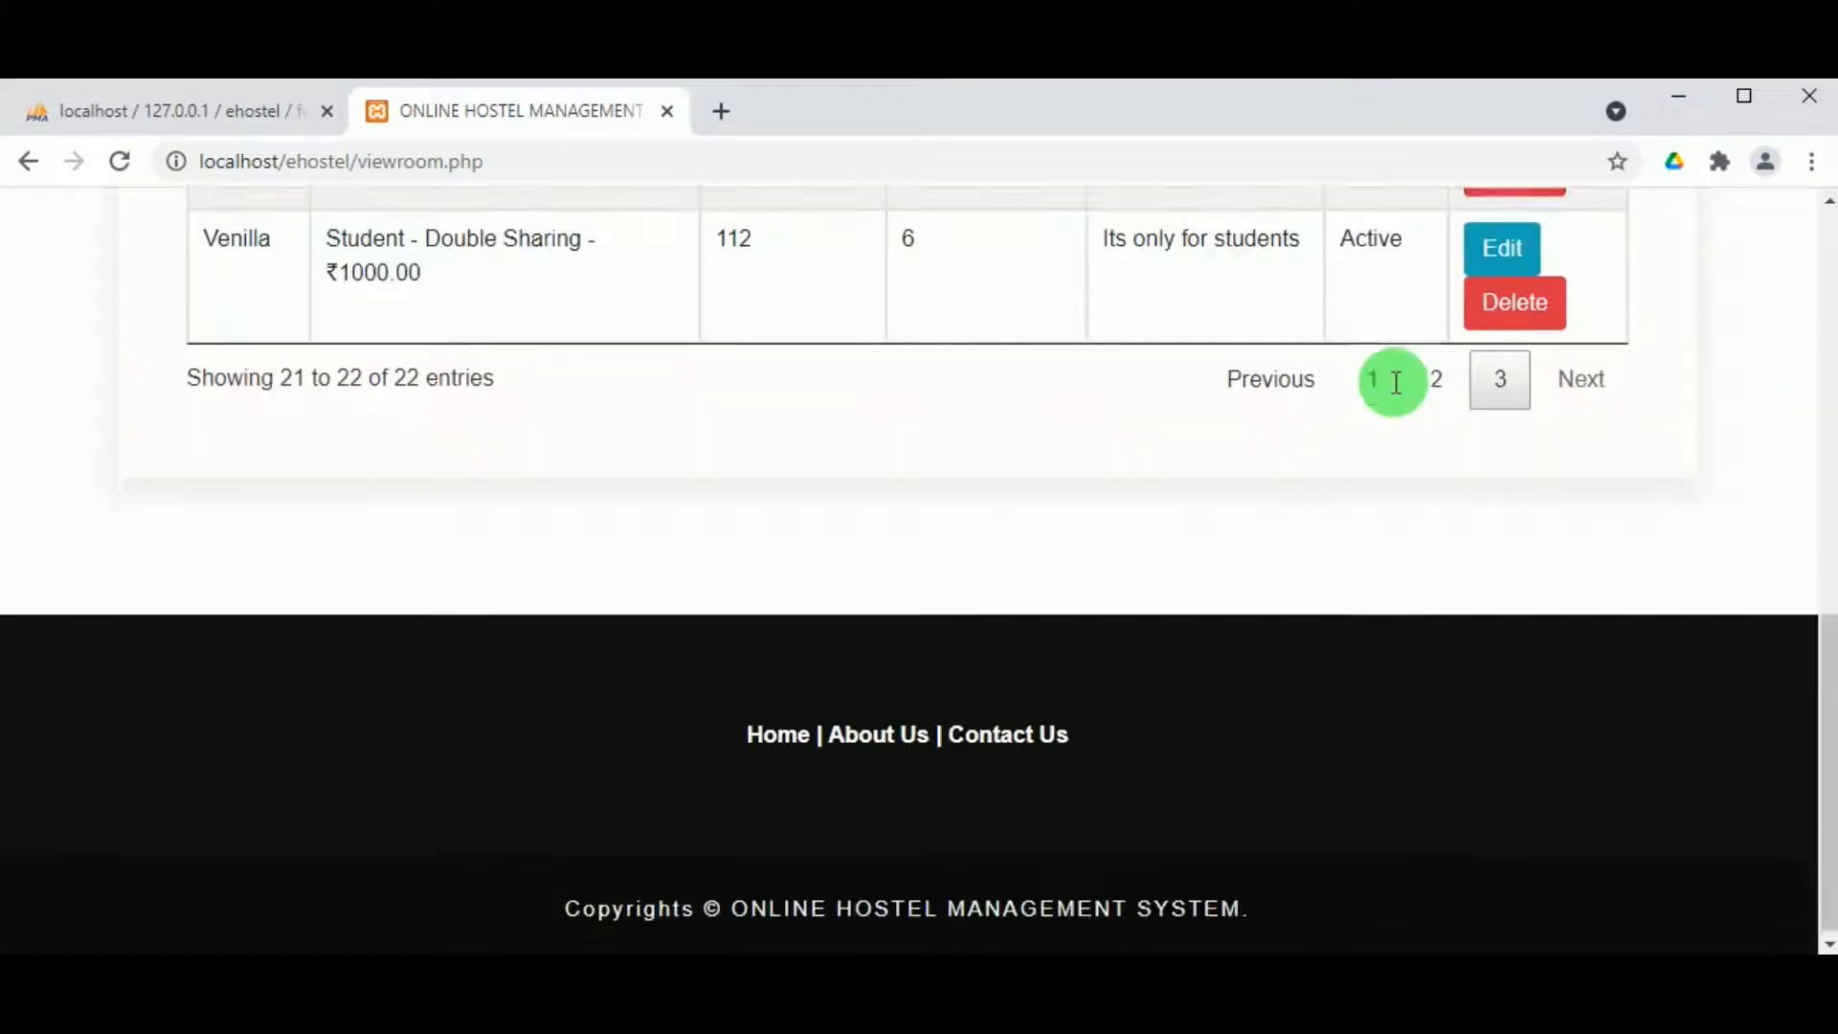
pyautogui.scroll(4, 1390, 381)
pyautogui.scroll(4, 1346, 404)
# Step: Start a fee structure for Student hostellers in the Venilla block
pyautogui.moveTo(1125, 211)
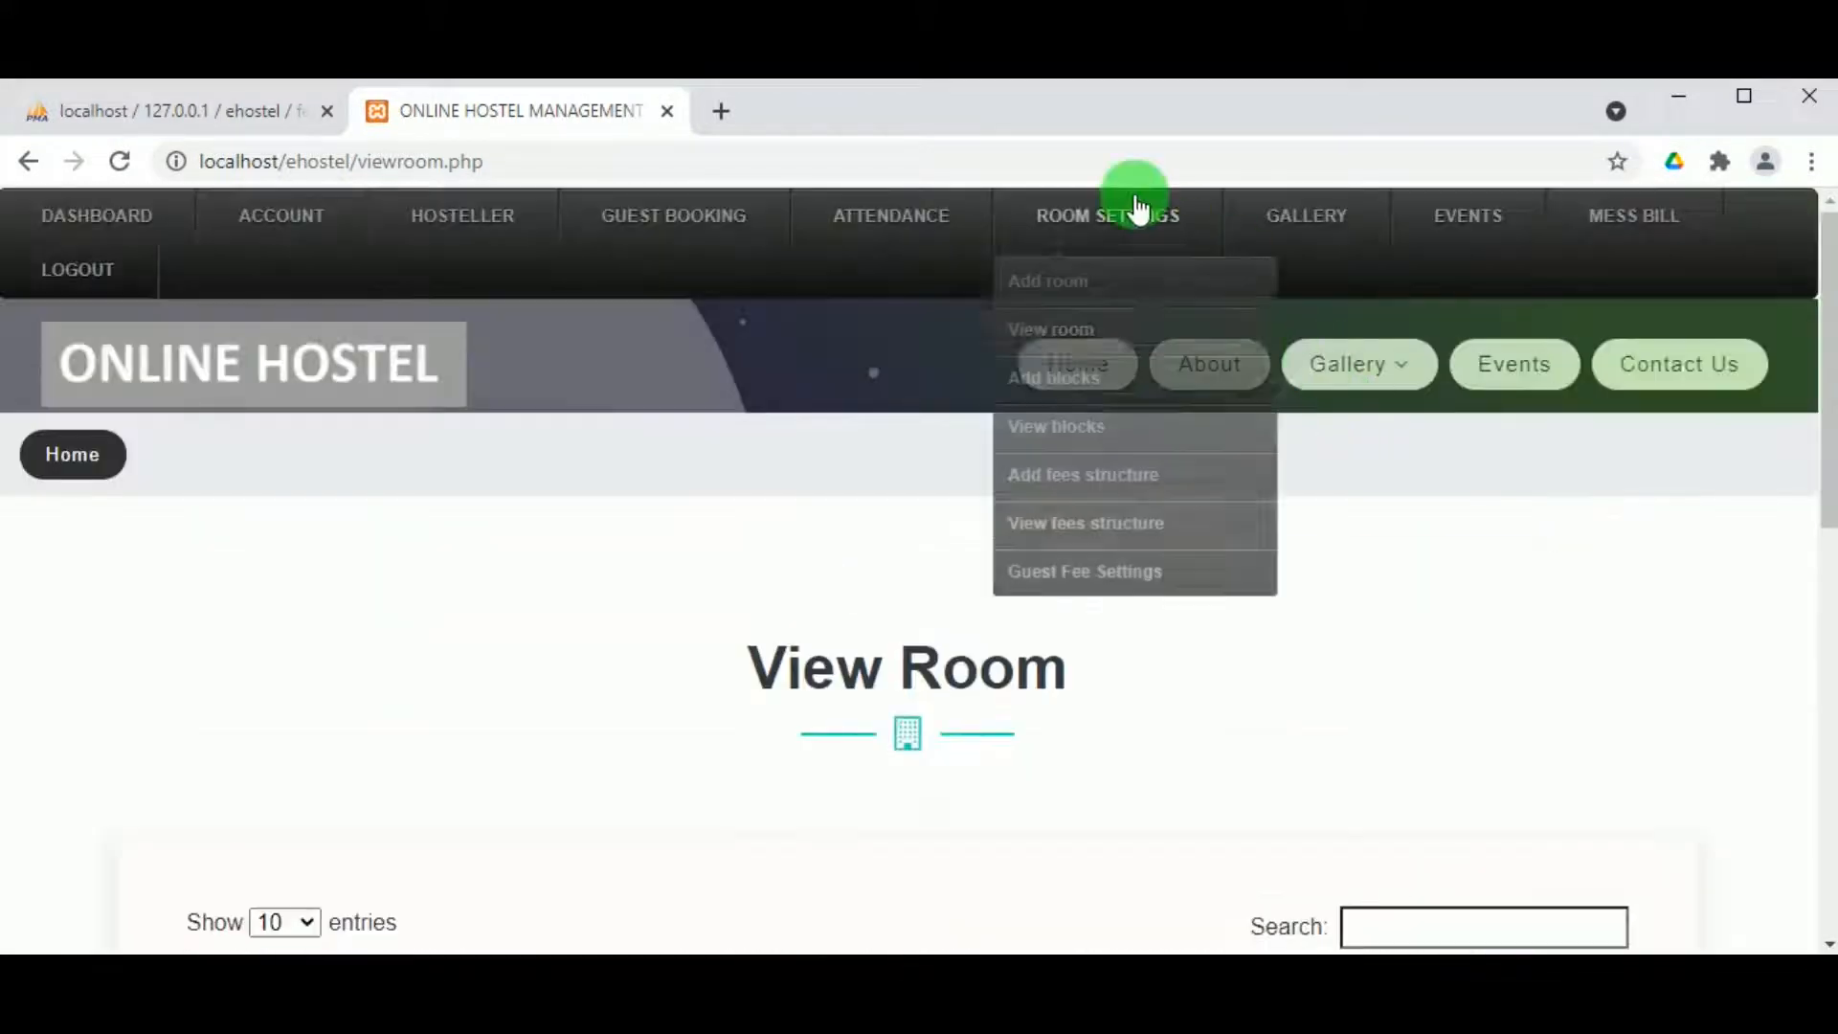
pyautogui.click(1101, 471)
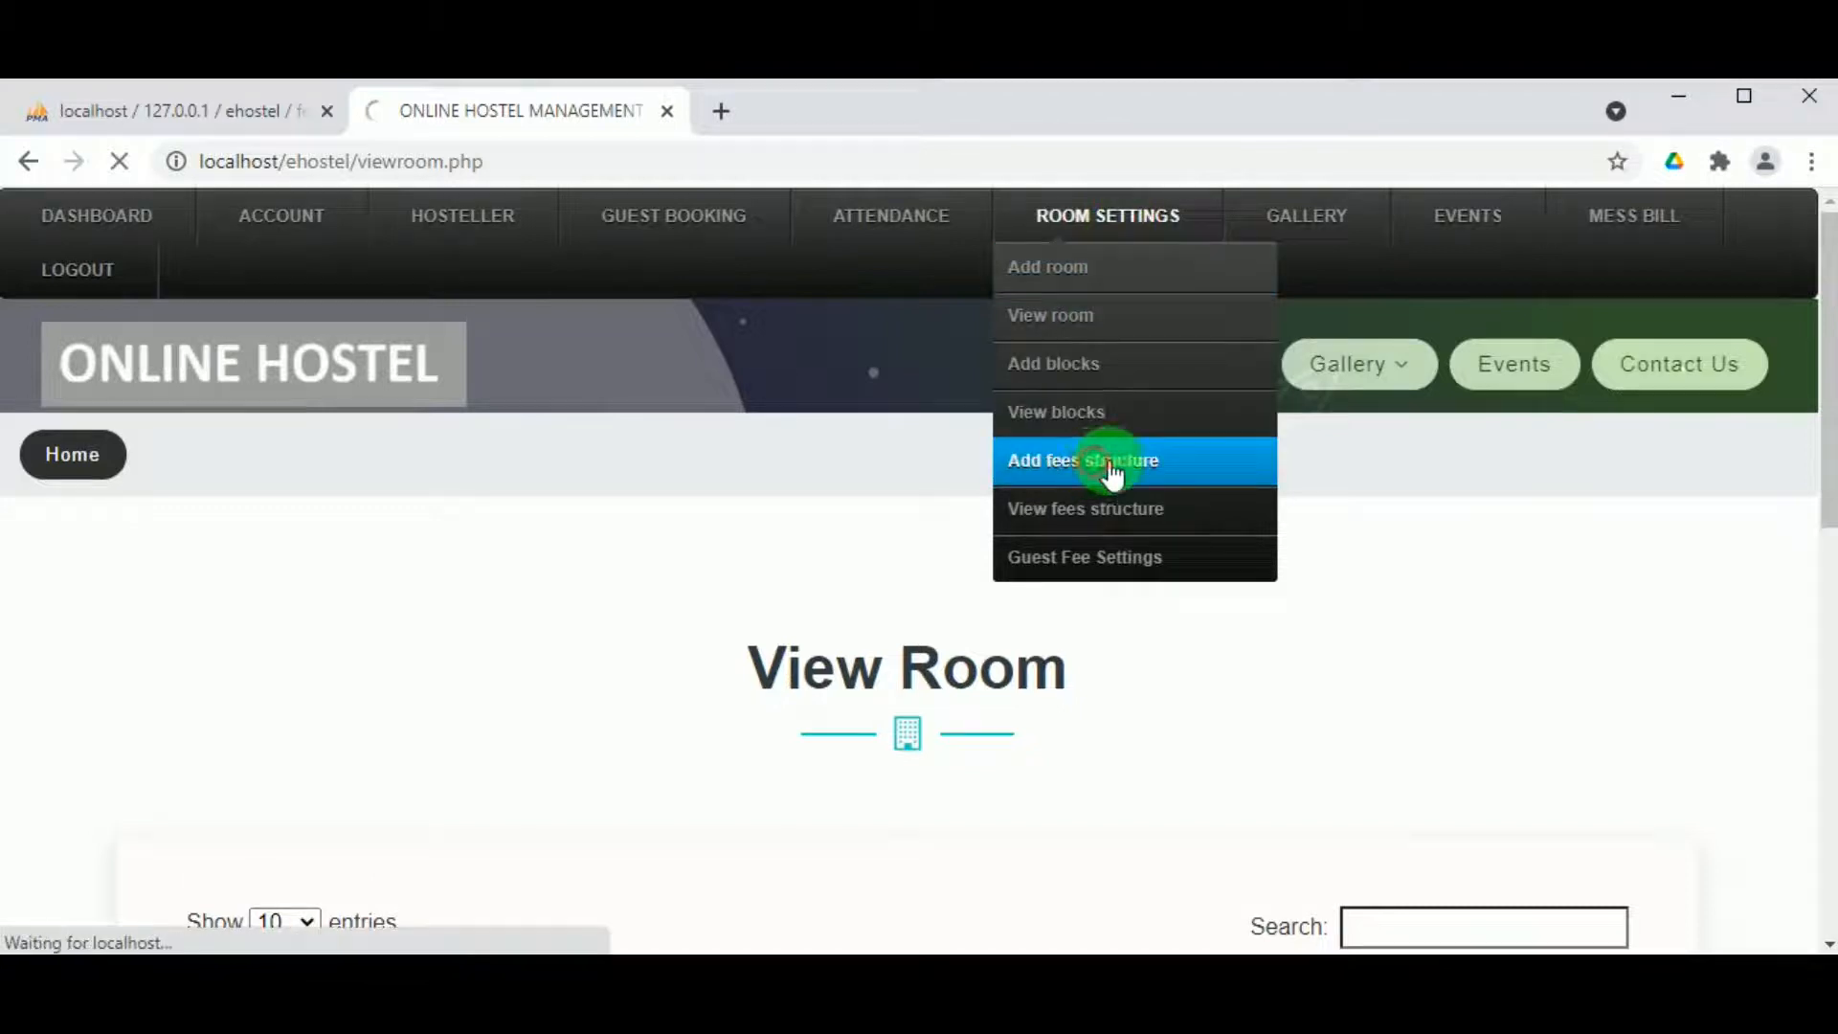
pyautogui.scroll(-4, 680, 584)
pyautogui.click(664, 540)
pyautogui.click(548, 688)
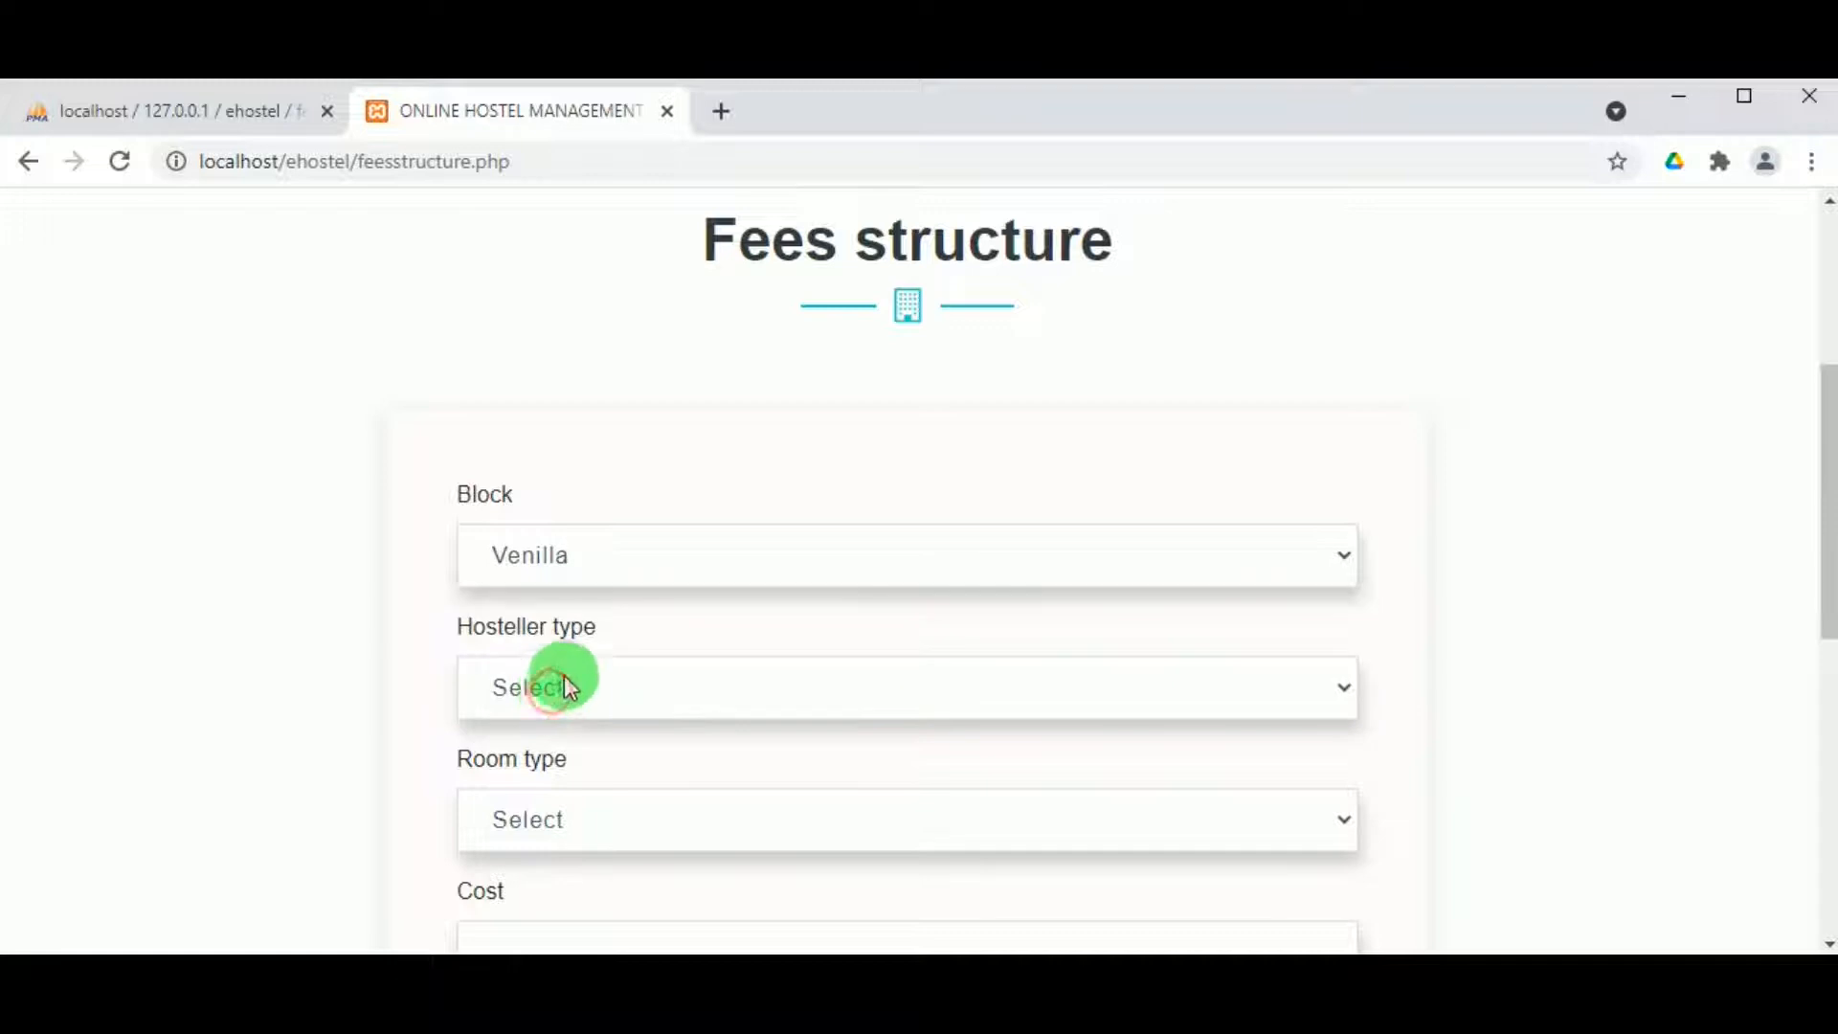
pyautogui.click(565, 685)
pyautogui.click(578, 762)
# Step: Set room type Single Occupancy, cost 500 and status Active, and submit the fee
pyautogui.scroll(-1, 595, 681)
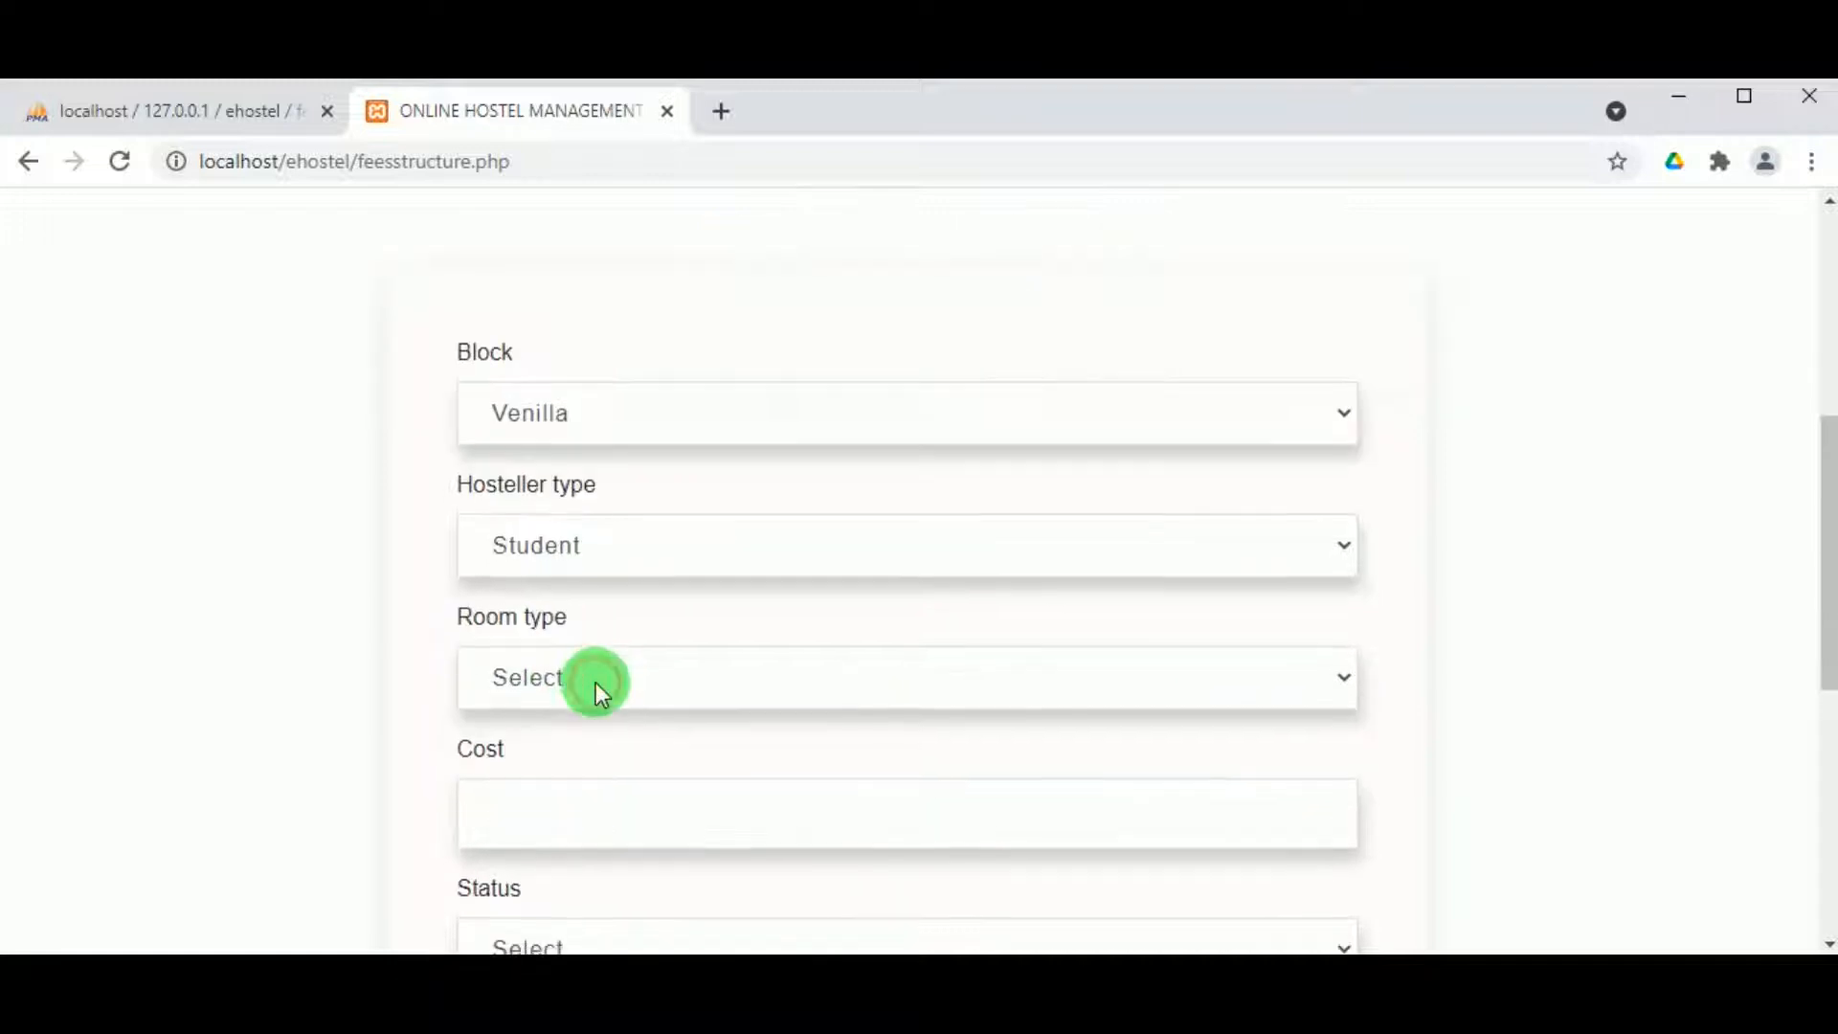
pyautogui.click(596, 682)
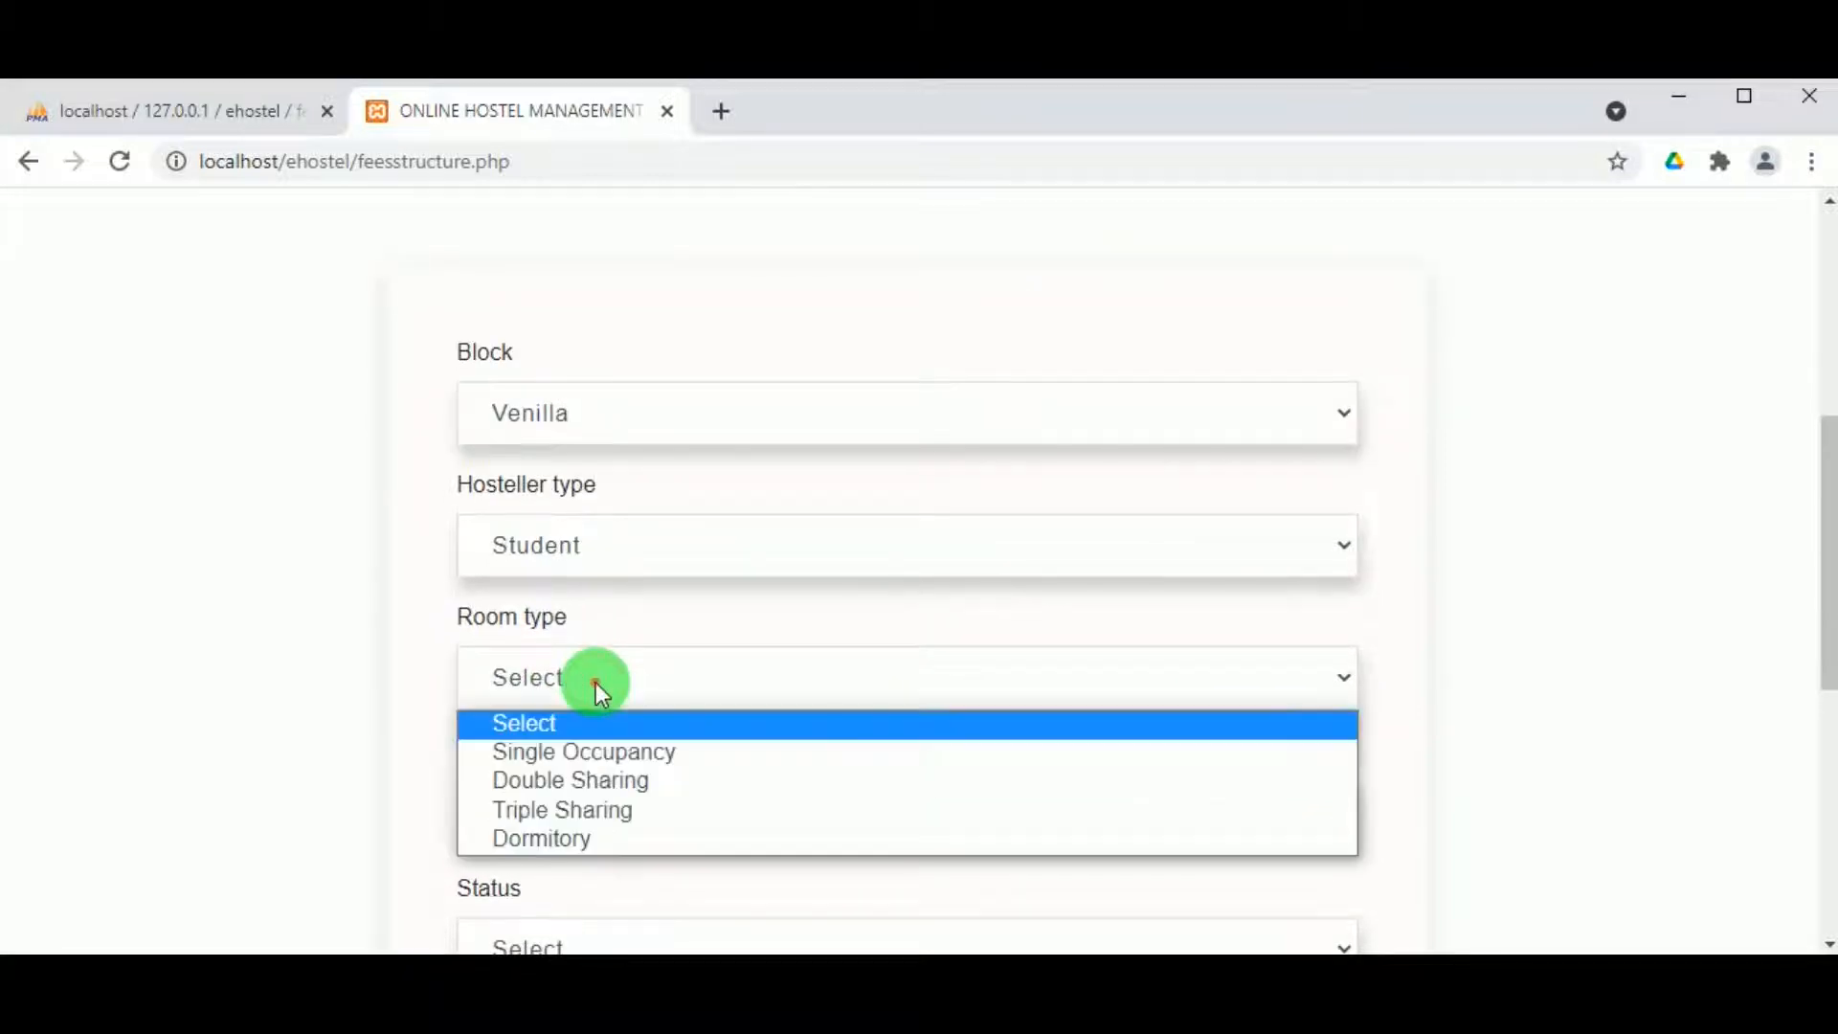
pyautogui.click(612, 756)
pyautogui.click(545, 790)
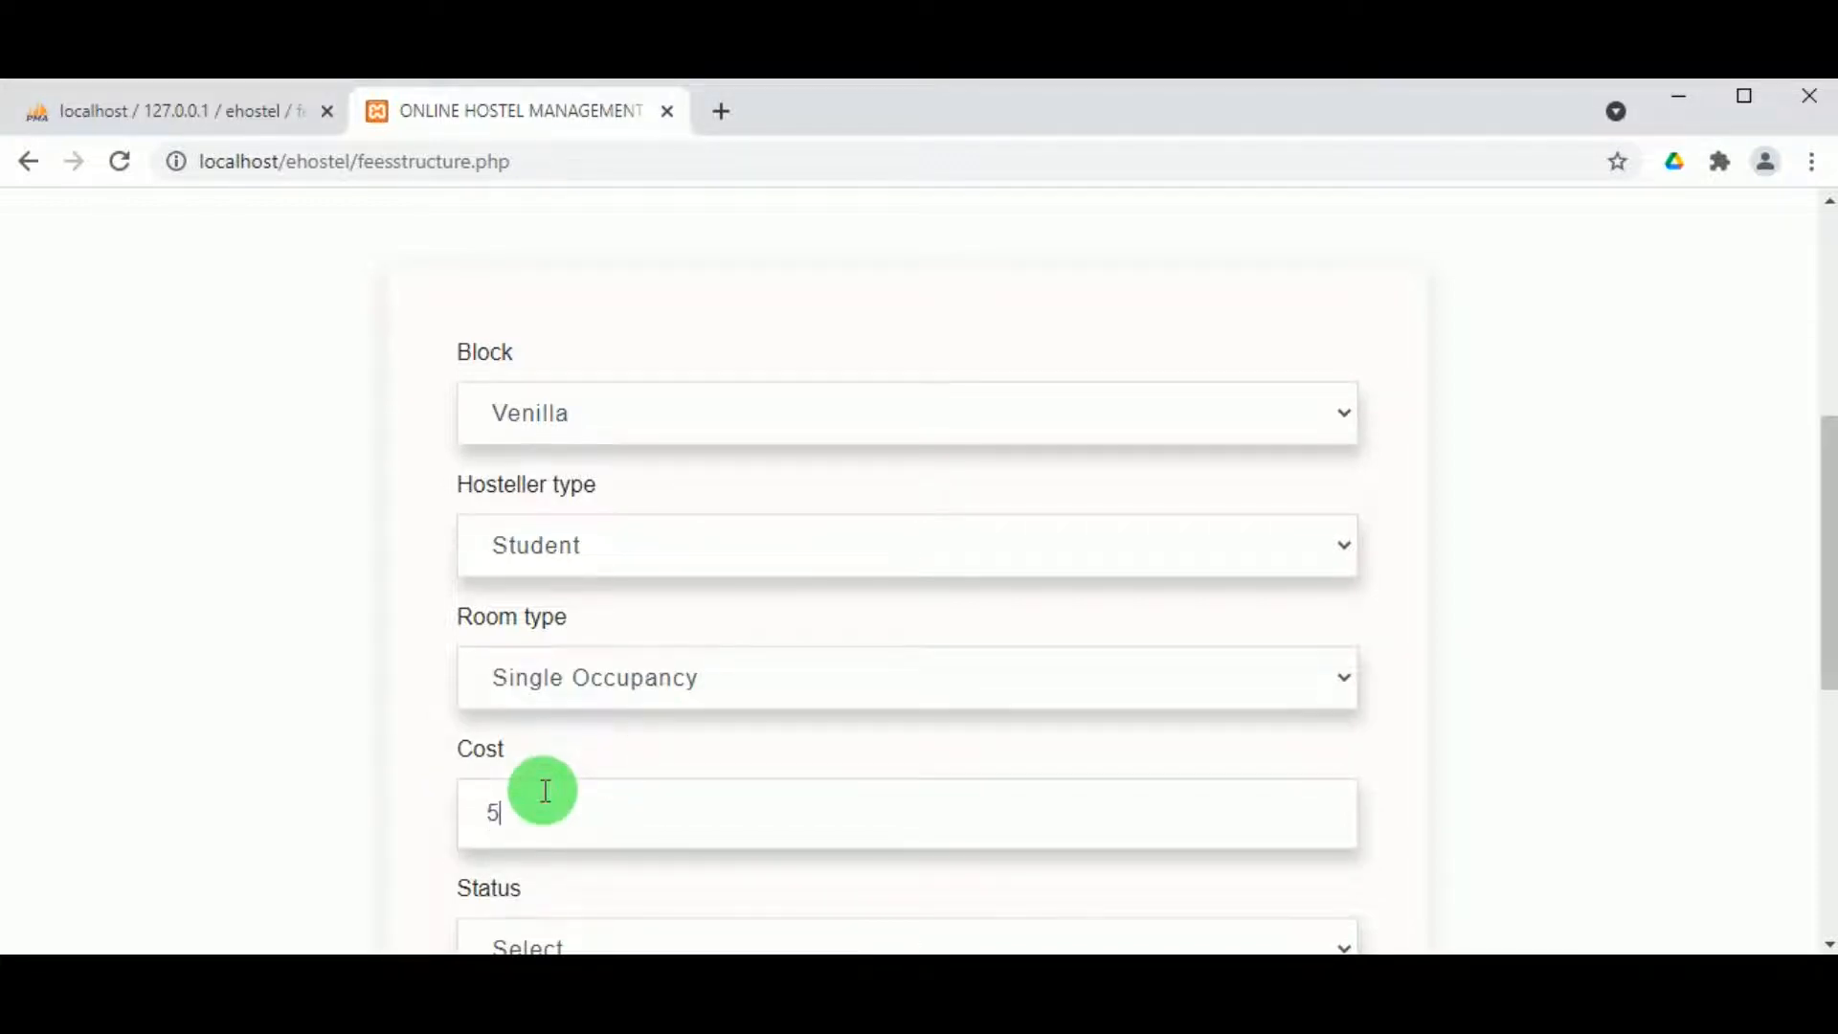
pyautogui.scroll(-1, 551, 795)
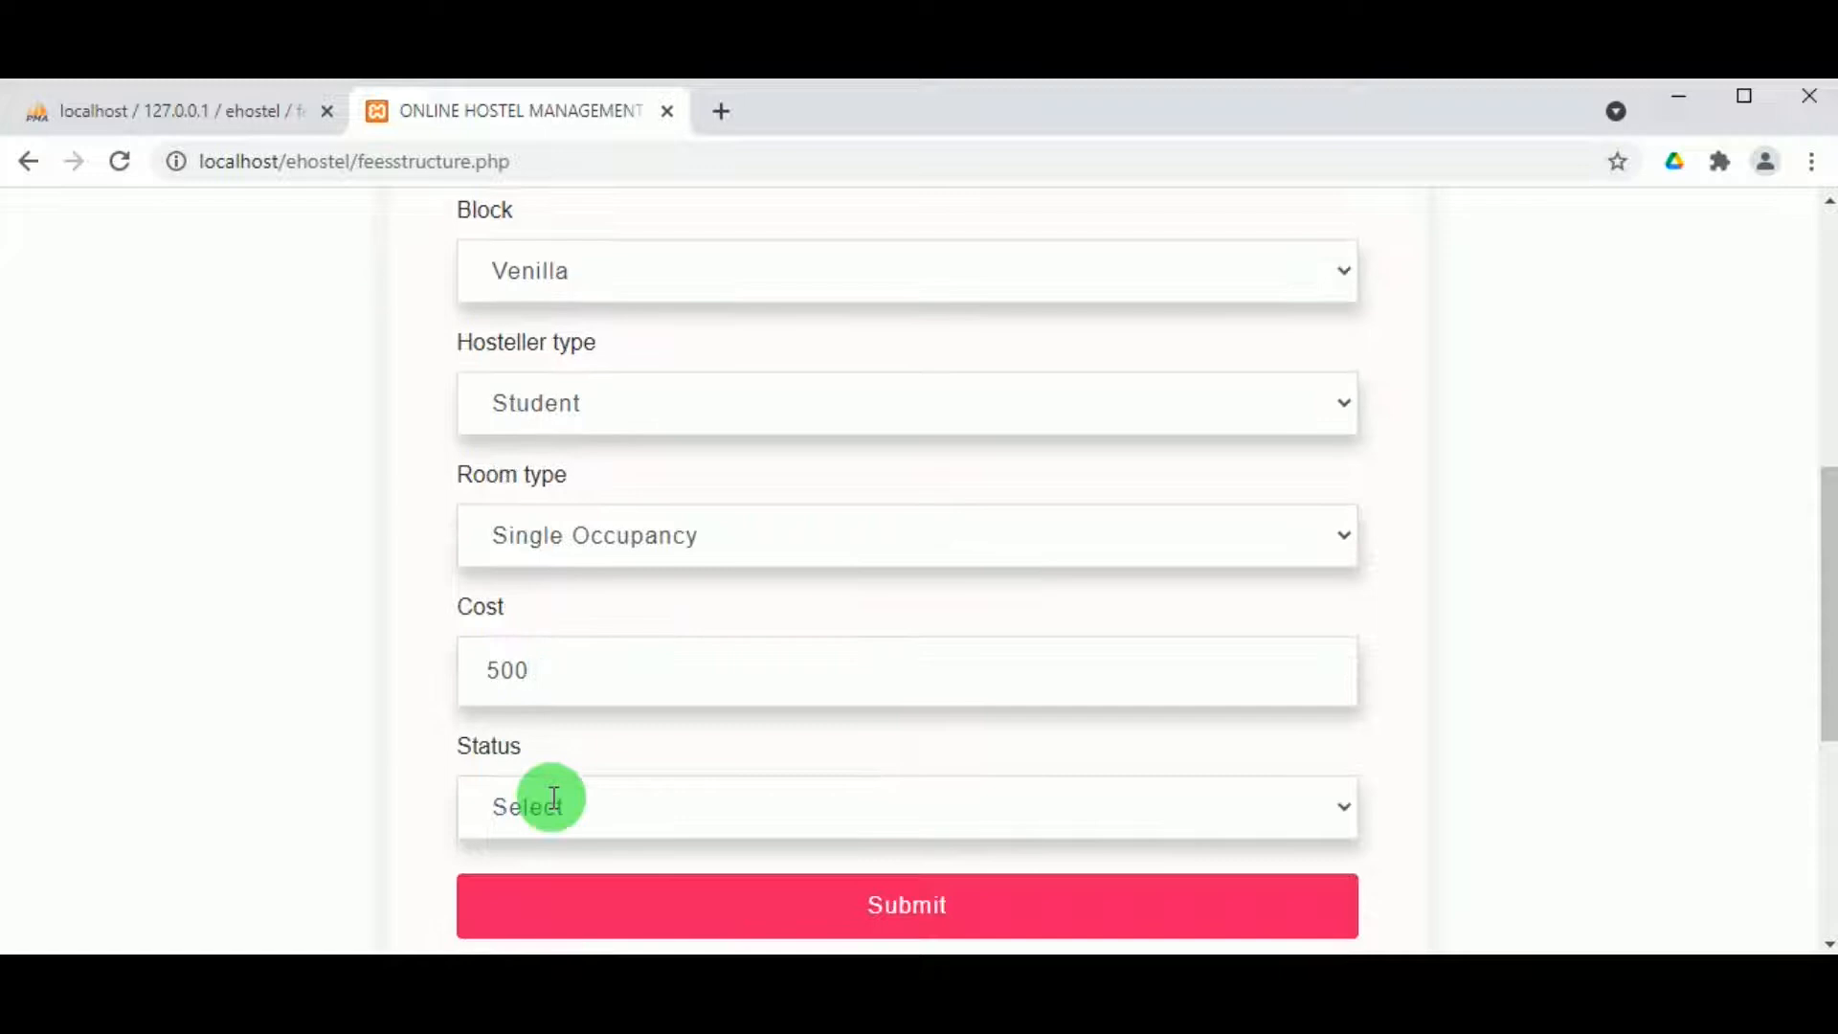
pyautogui.click(557, 804)
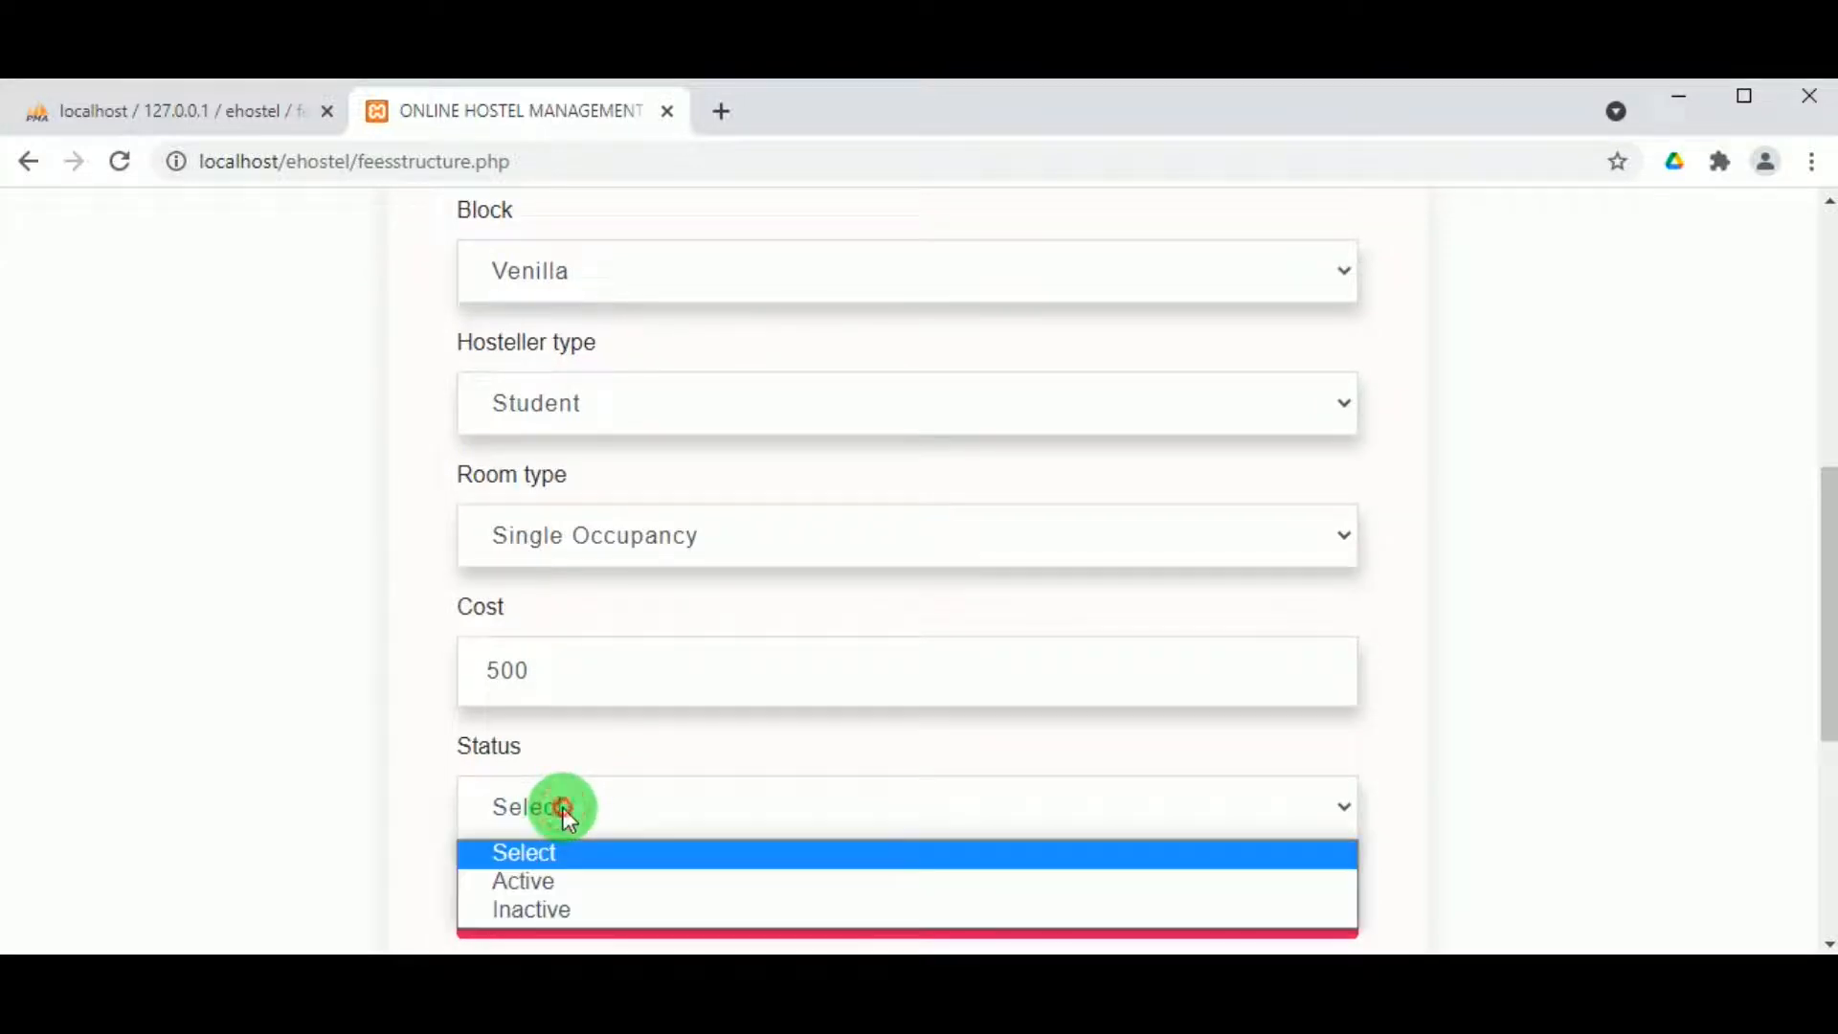
pyautogui.click(534, 880)
pyautogui.click(820, 914)
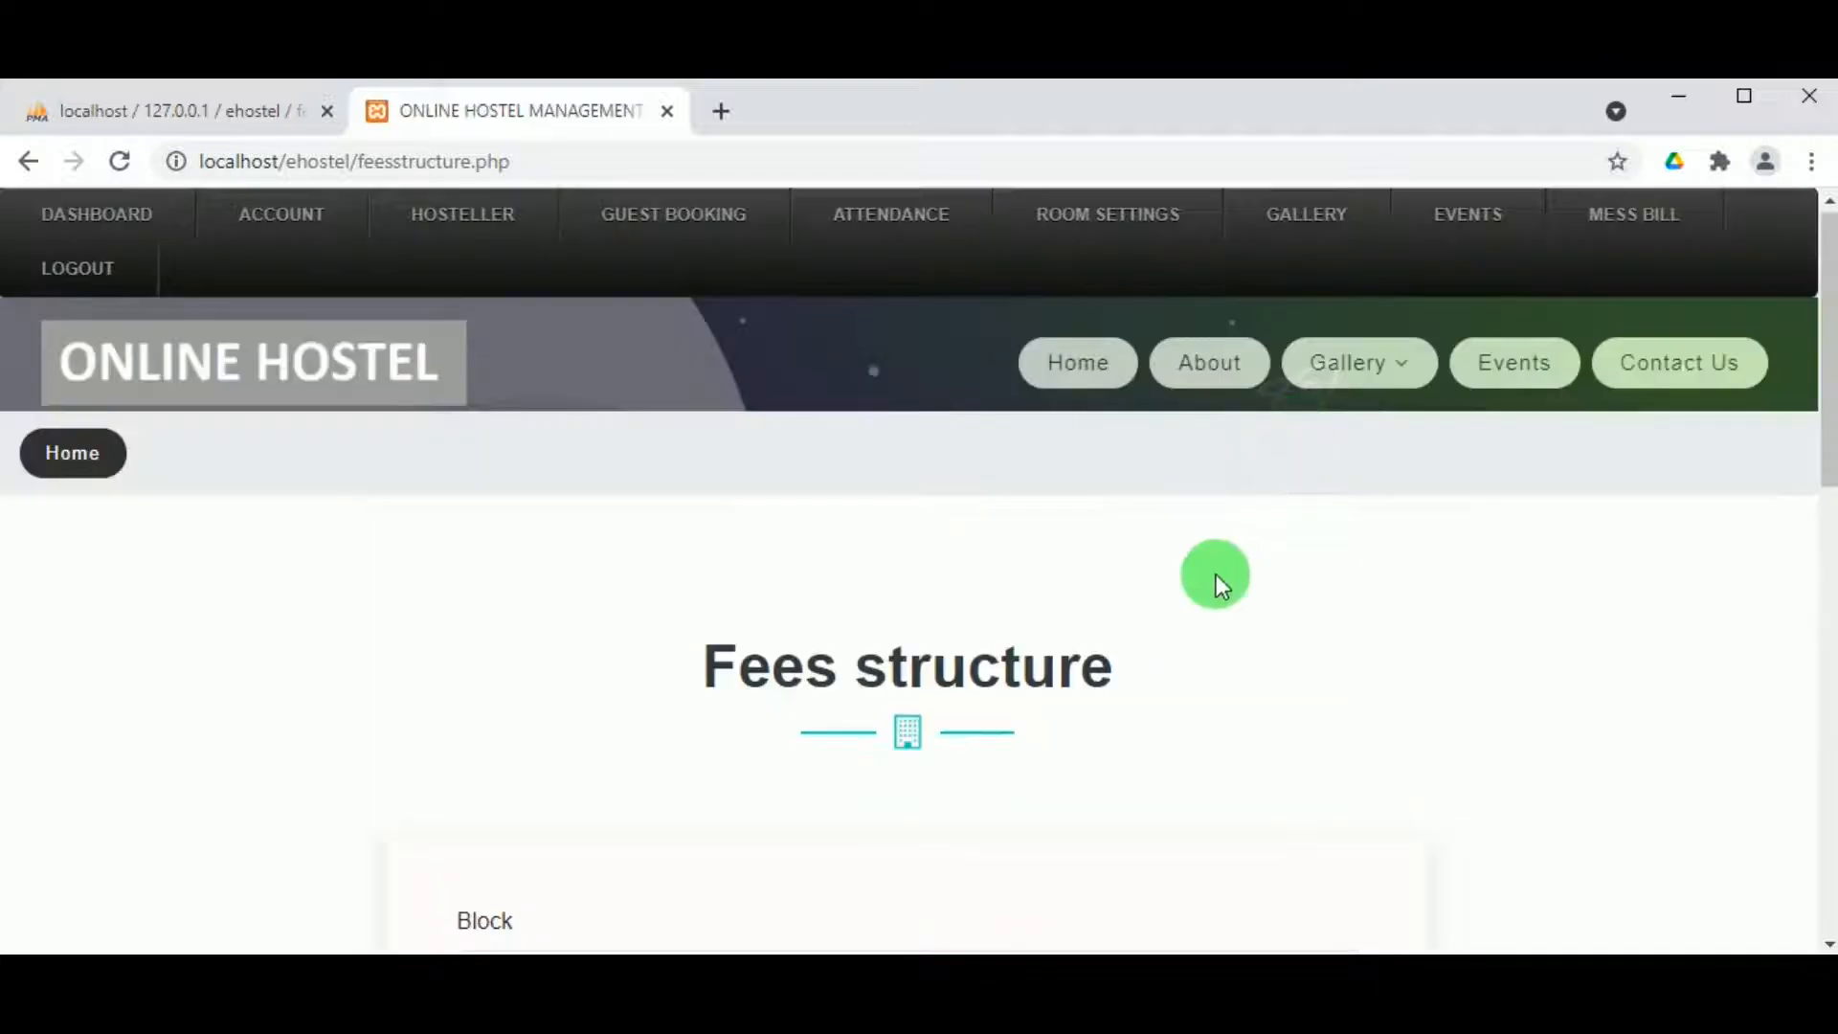
pyautogui.scroll(-3, 1185, 567)
pyautogui.scroll(3, 1185, 565)
# Step: Open the fee structures list showing the Venilla Student Single Occupancy ₹500.00 entry
pyautogui.click(1116, 214)
pyautogui.click(1079, 464)
pyautogui.click(1099, 506)
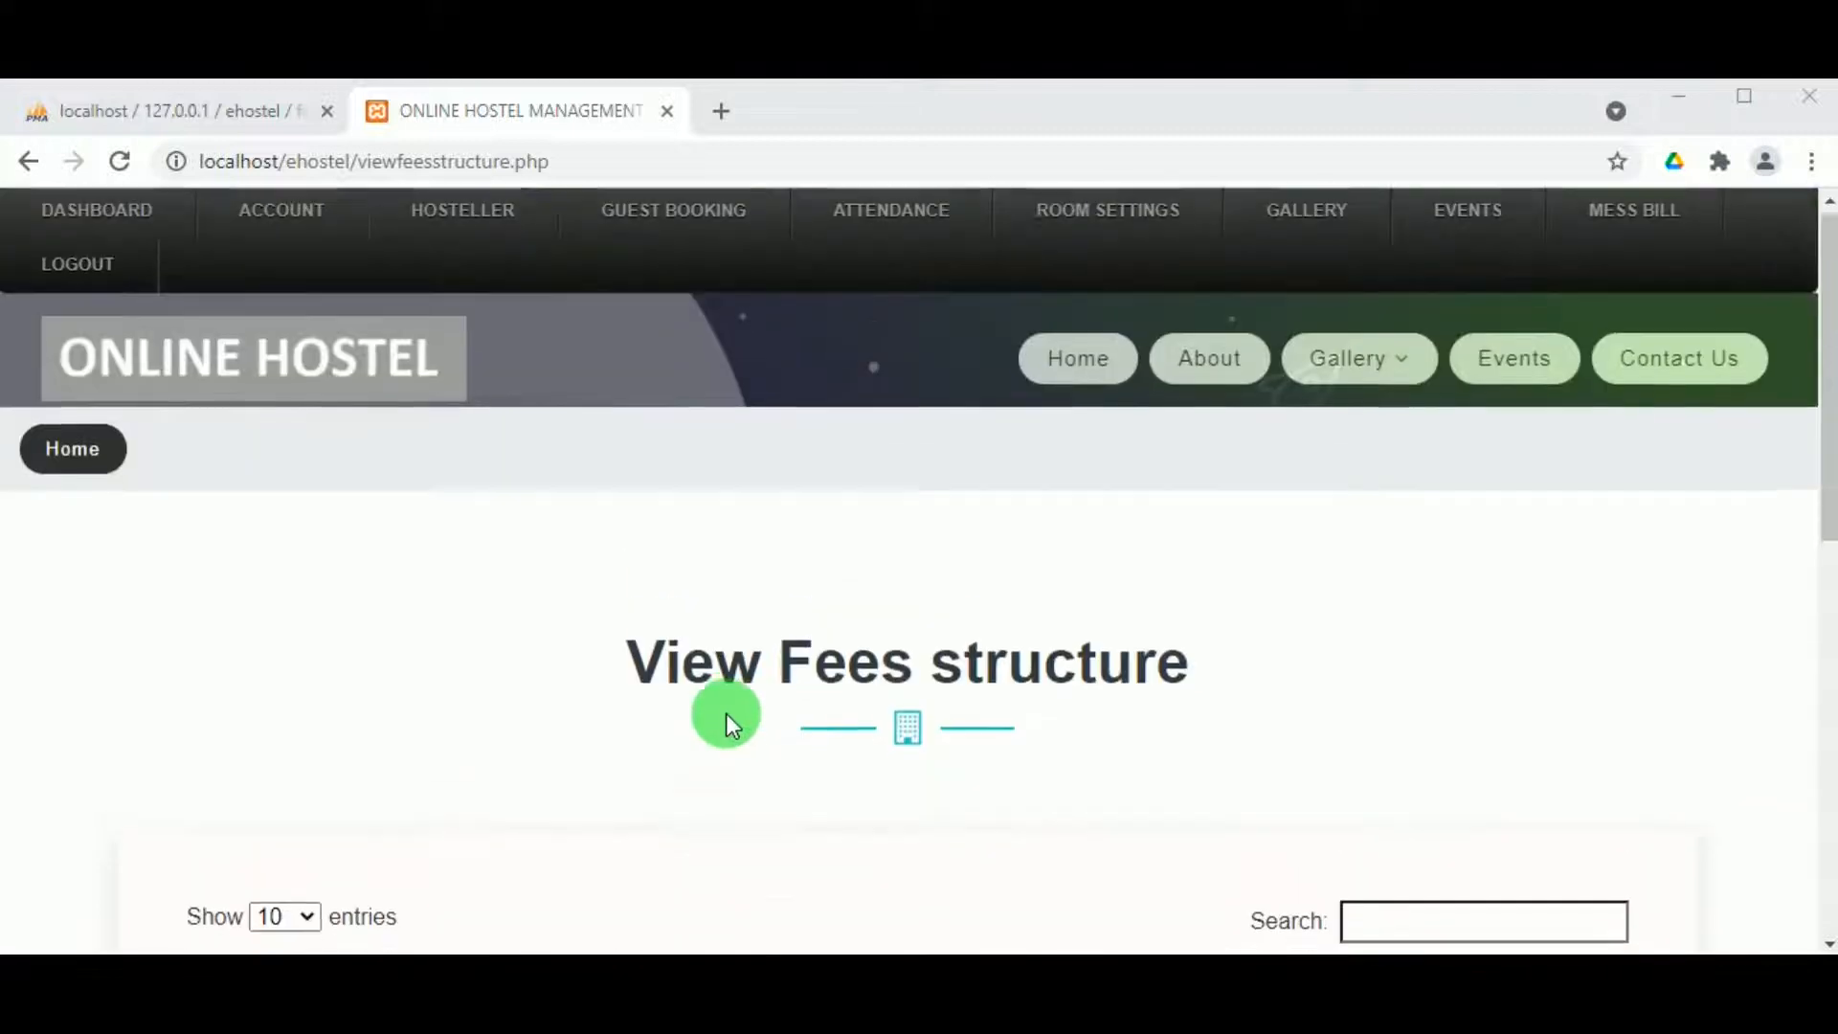
pyautogui.scroll(-5, 725, 714)
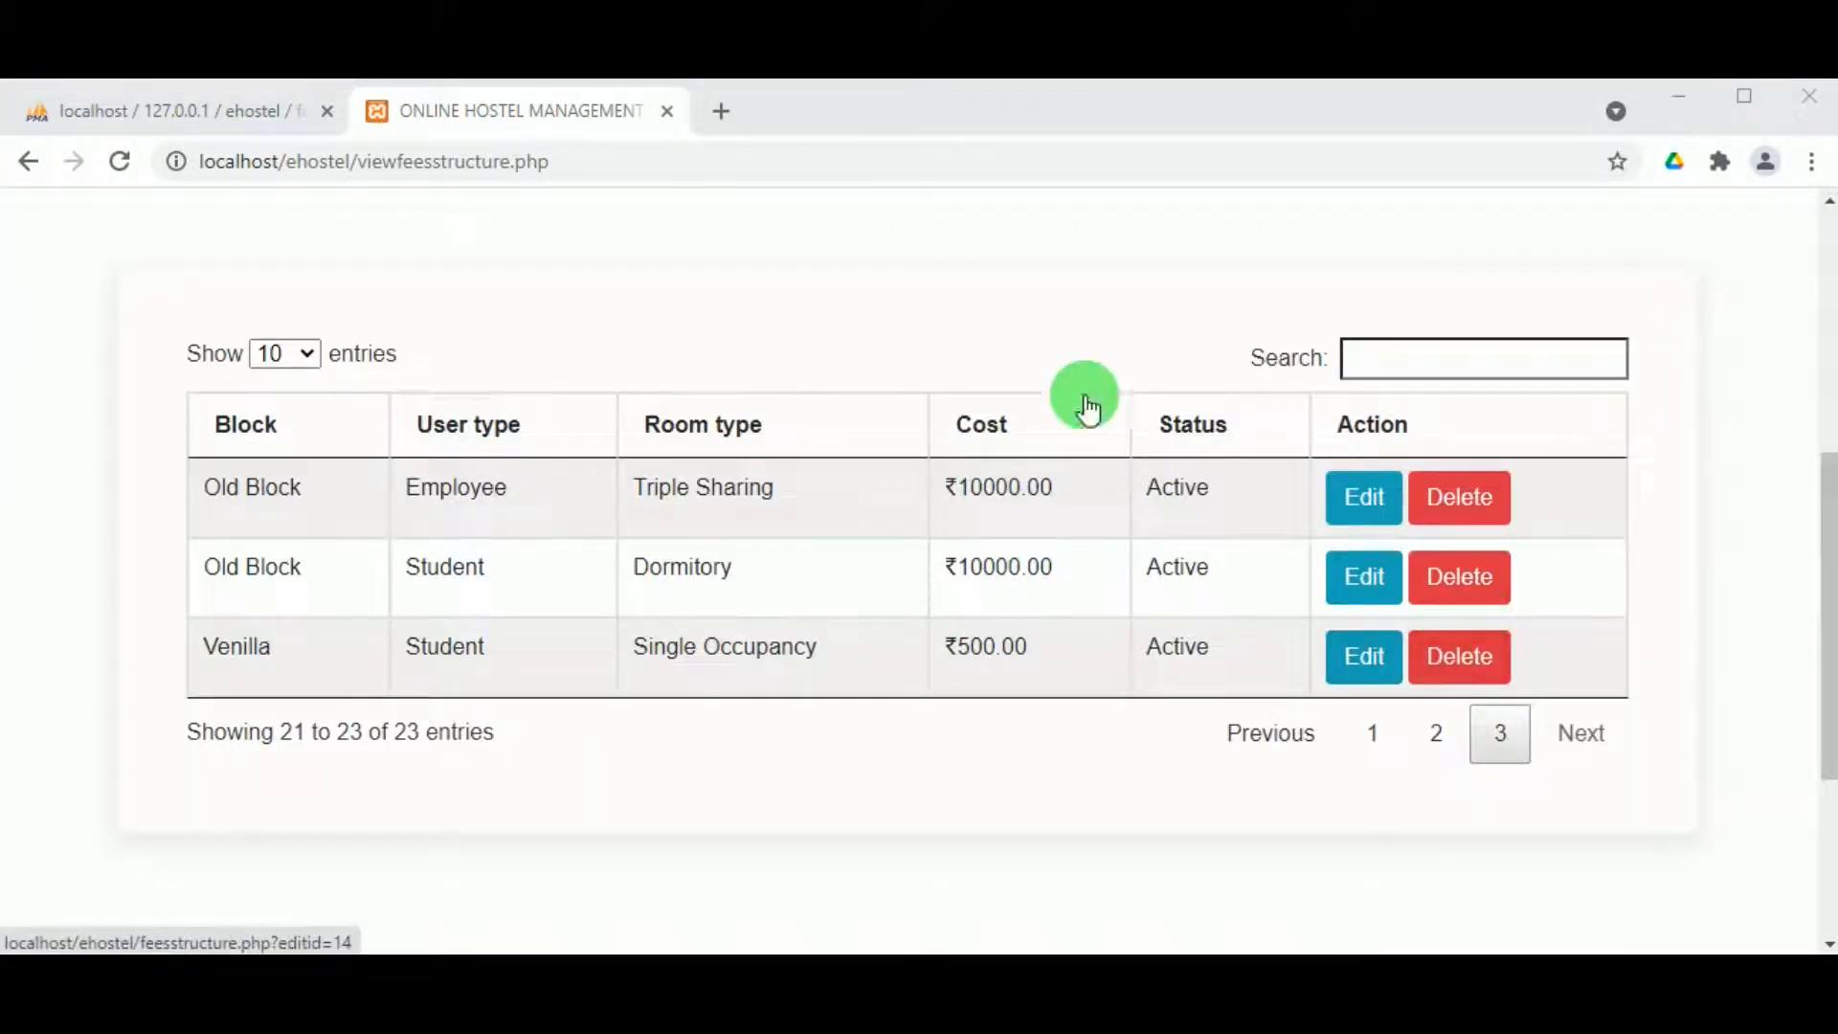
pyautogui.scroll(4, 956, 365)
pyautogui.scroll(2, 1109, 281)
# Step: Update the guest cost per day to 950.00 in Guest Fee Settings and confirm
pyautogui.moveTo(1113, 215)
pyautogui.moveTo(1108, 316)
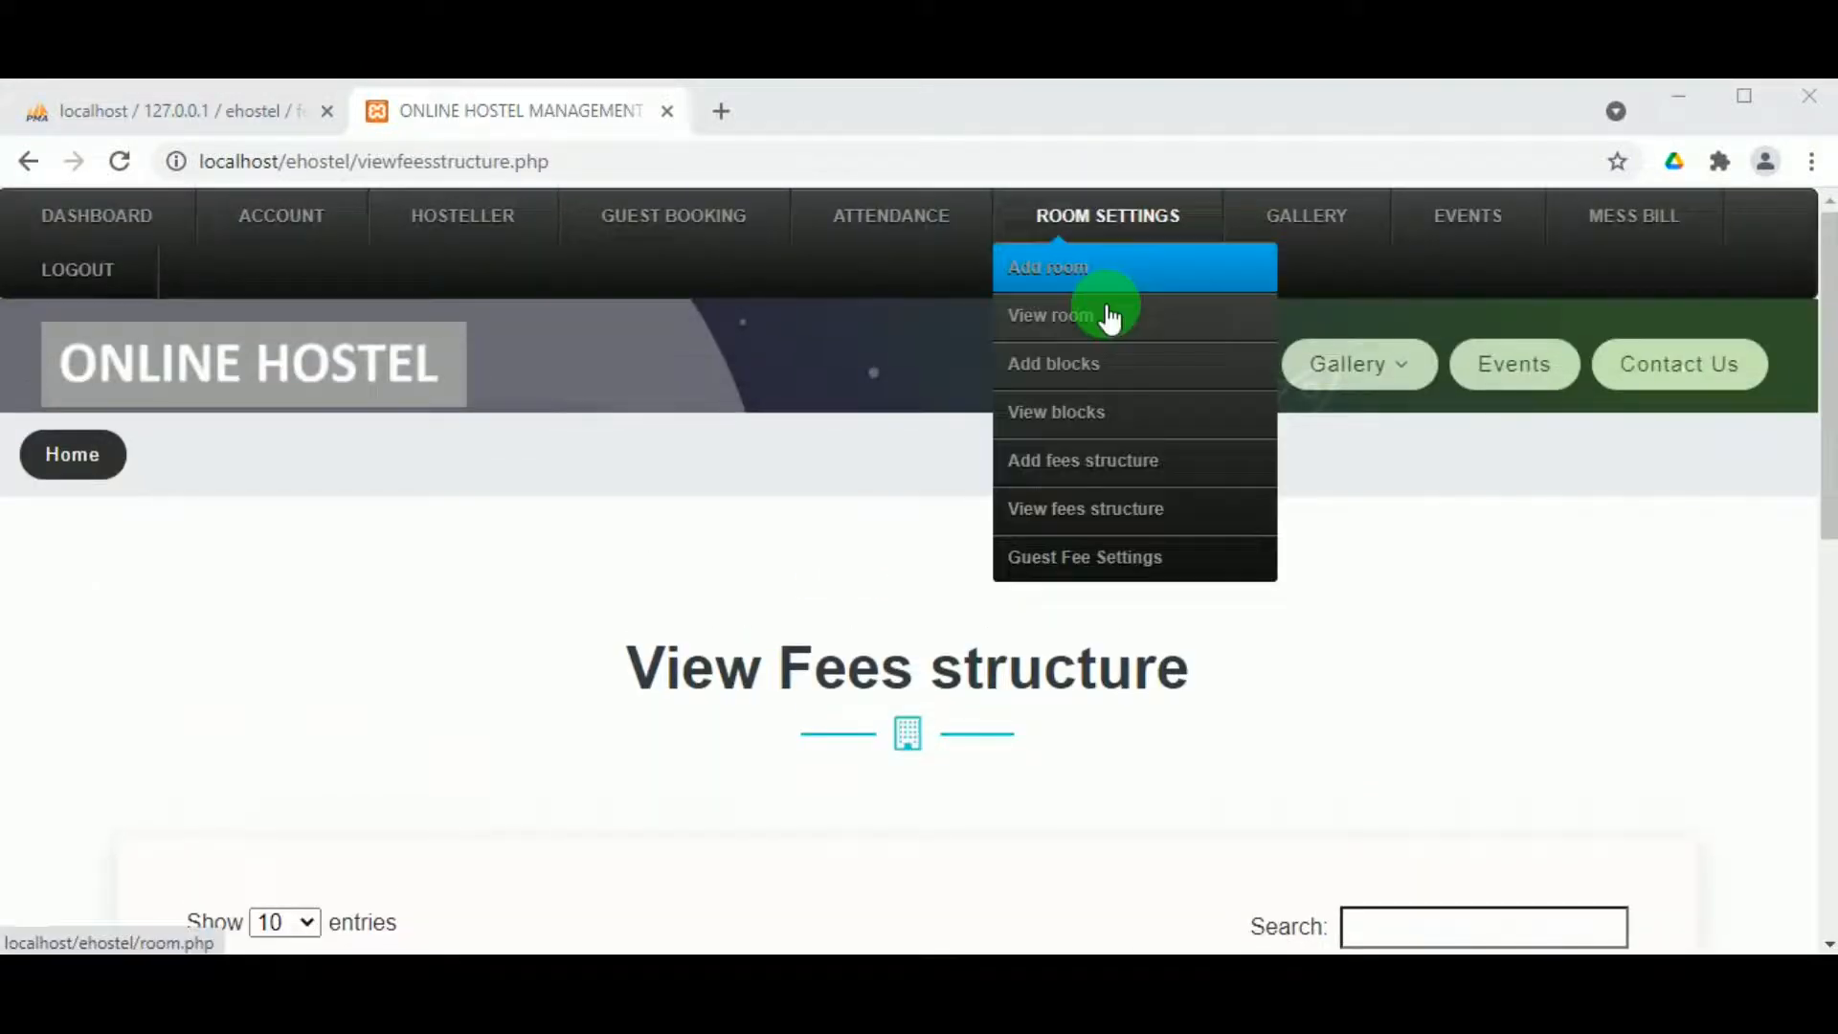
pyautogui.click(1088, 551)
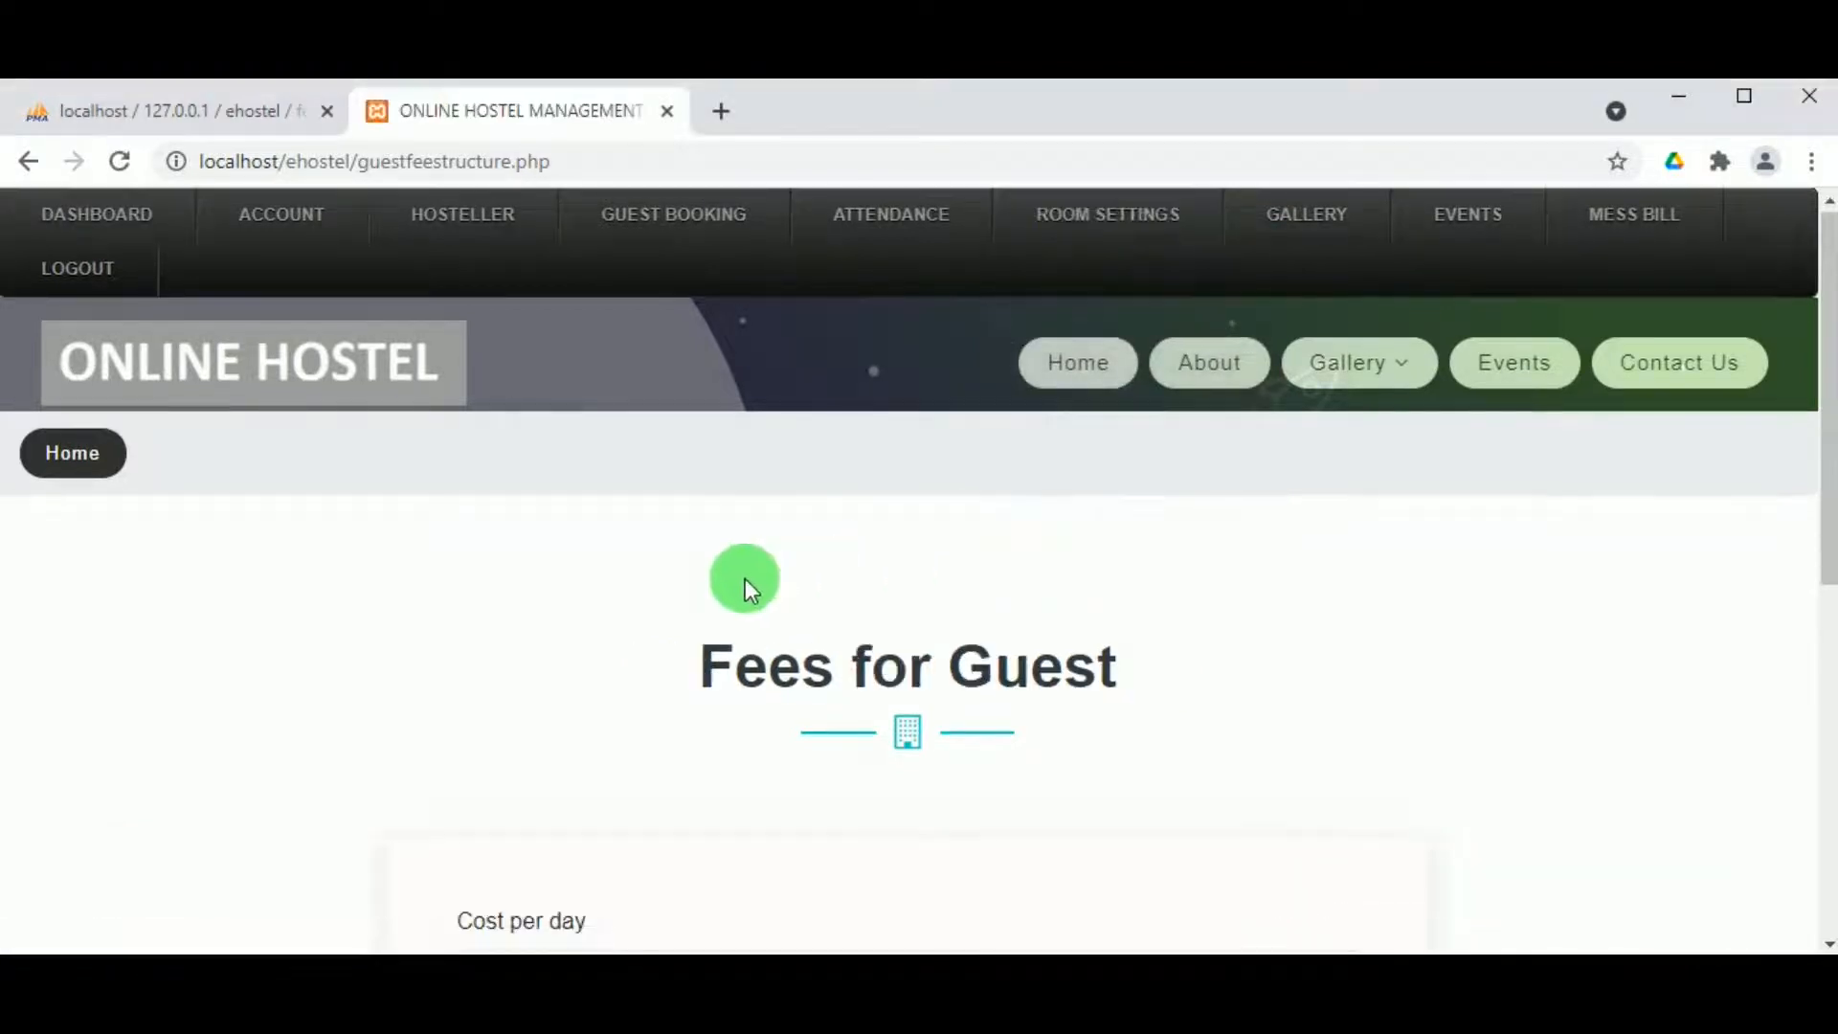
pyautogui.scroll(-3, 744, 578)
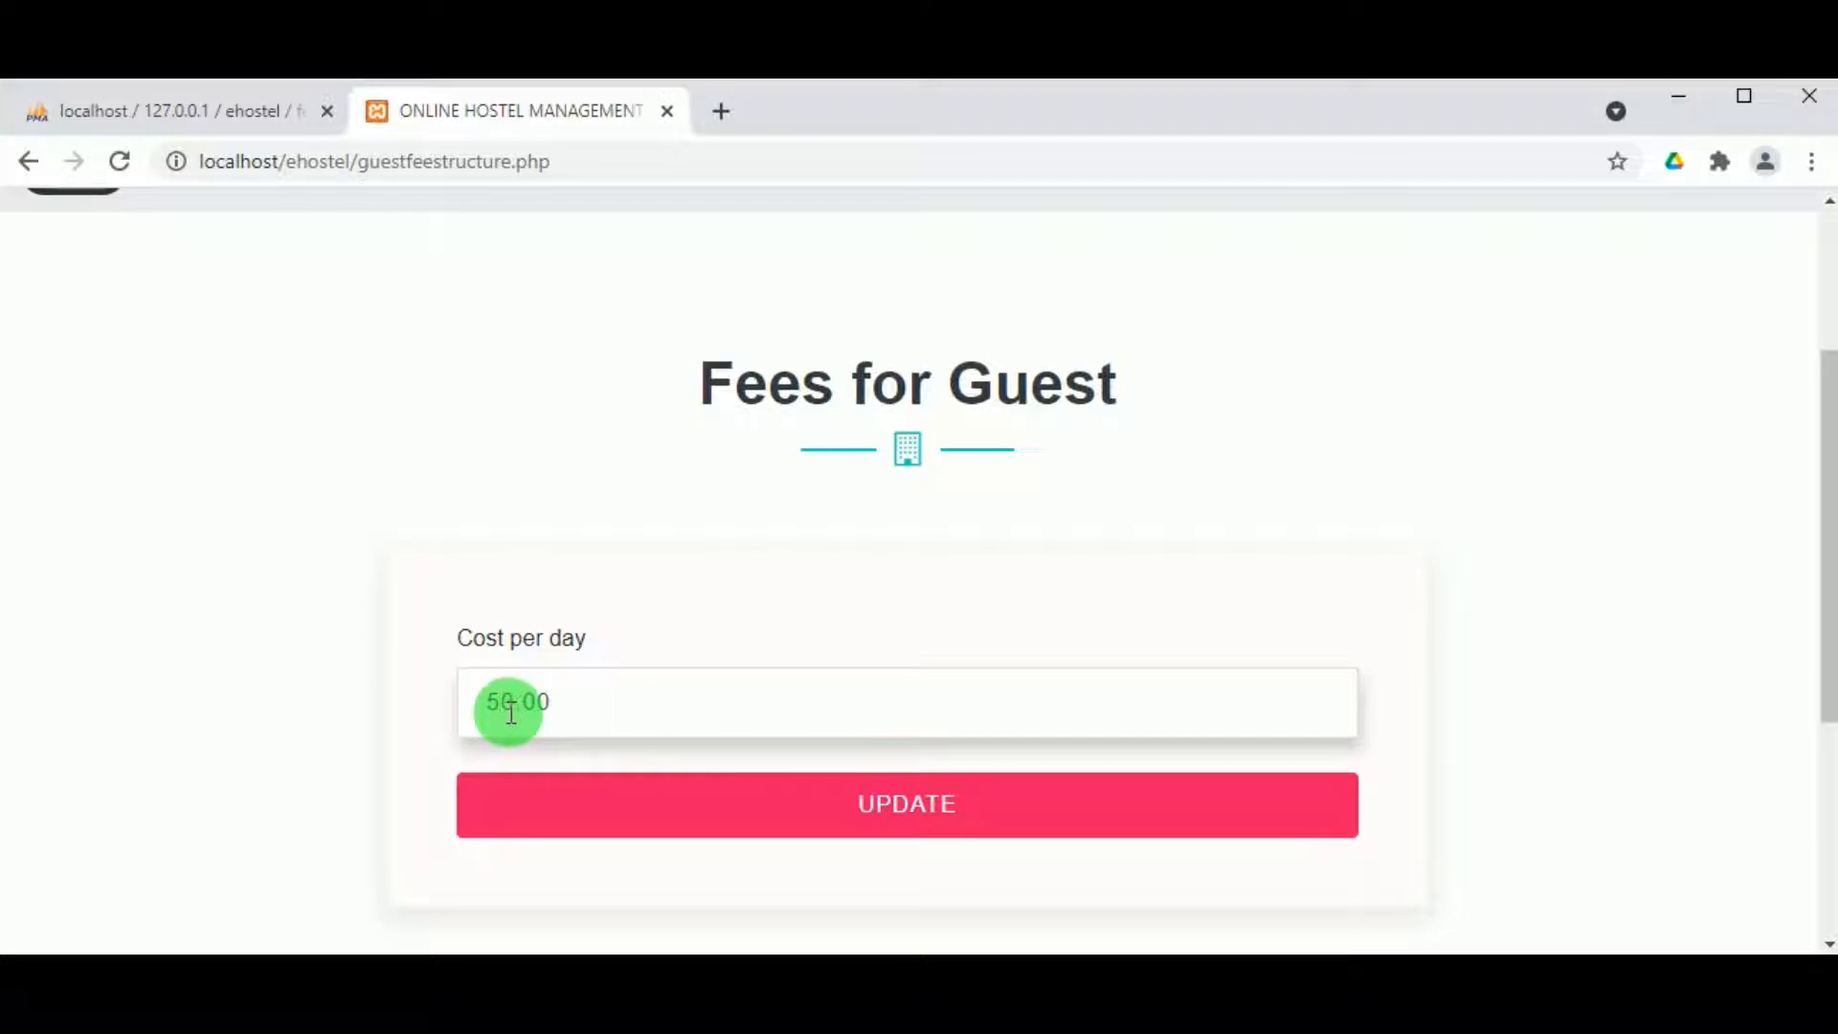
pyautogui.write('9')
pyautogui.click(732, 804)
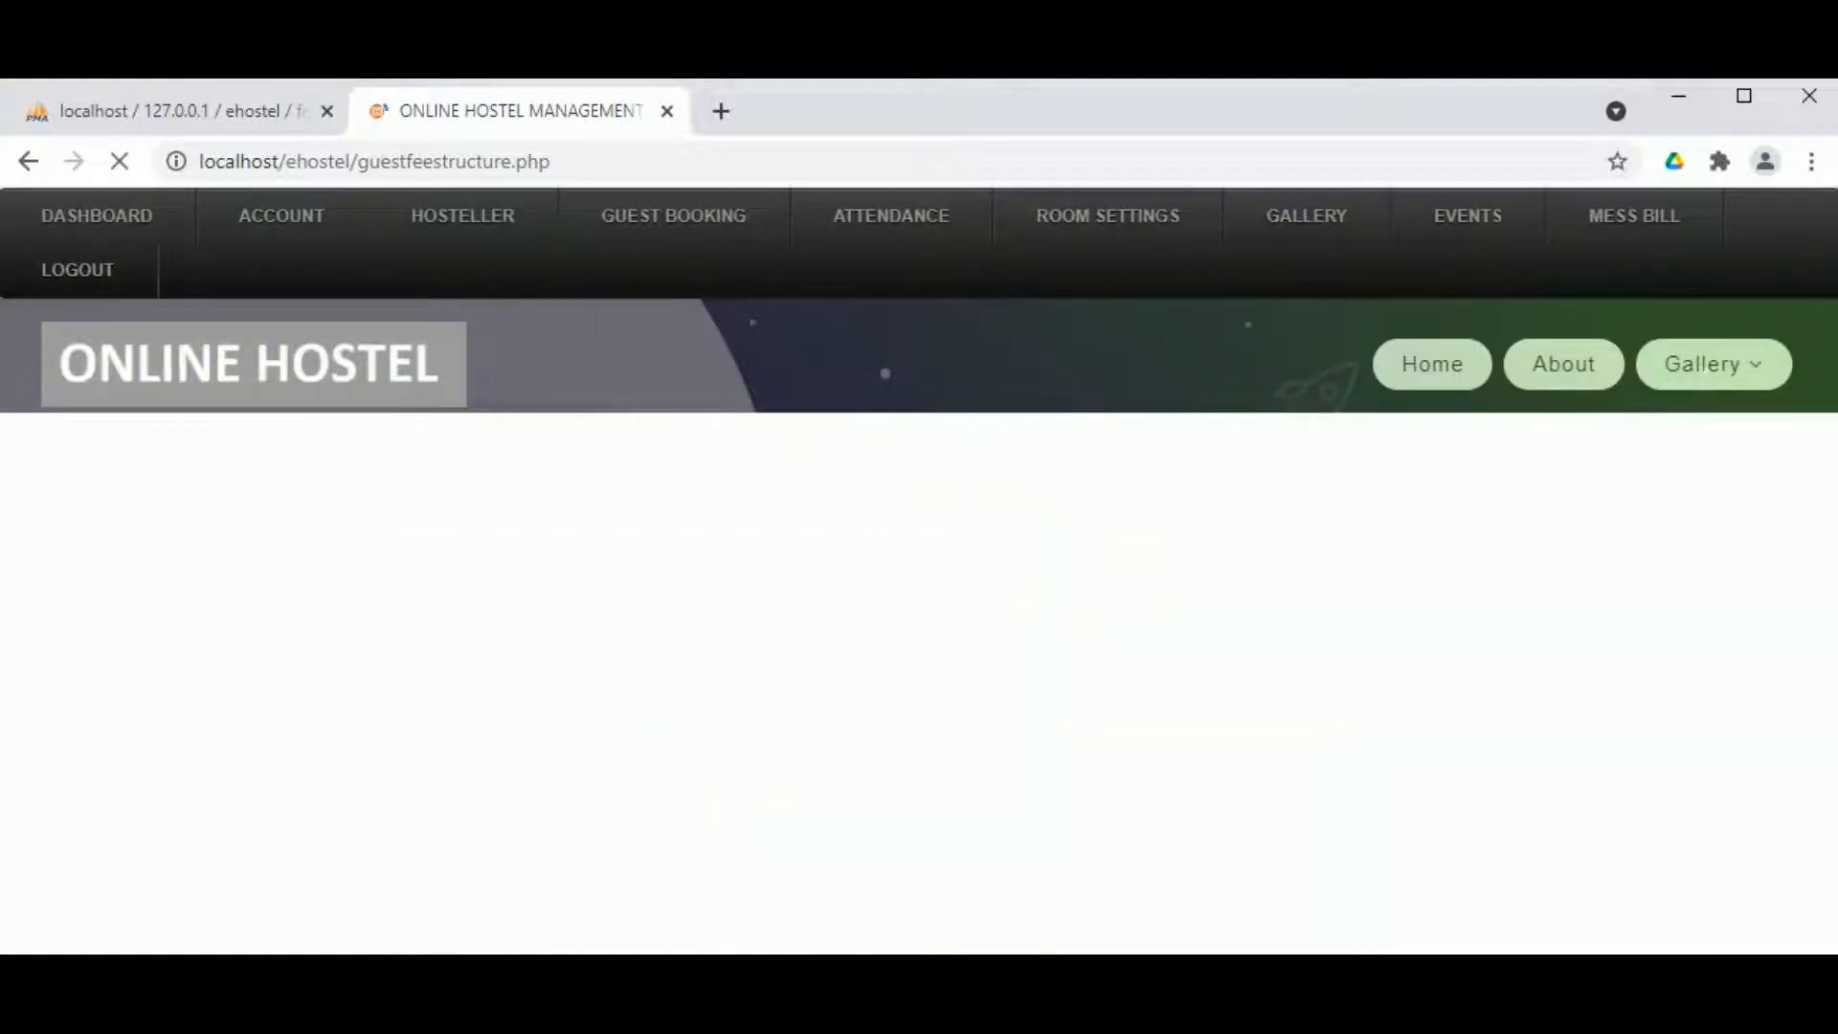
pyautogui.click(1170, 314)
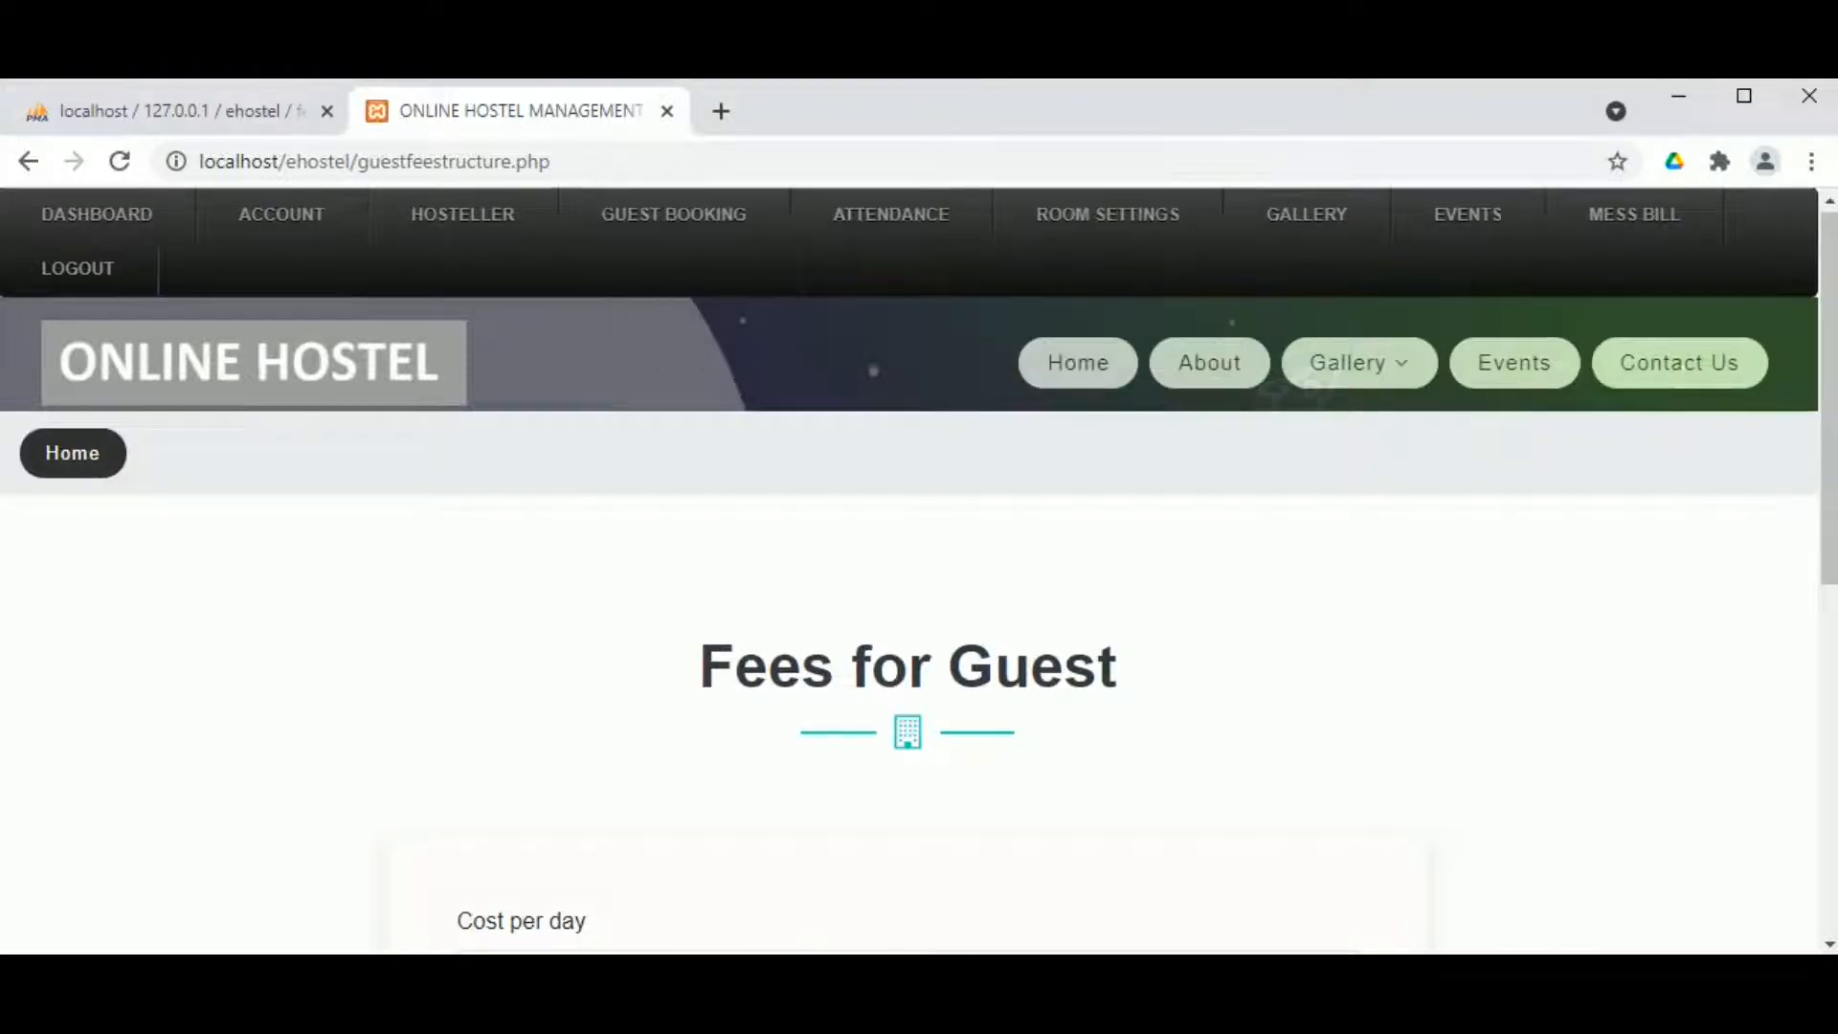
pyautogui.scroll(-2, 734, 271)
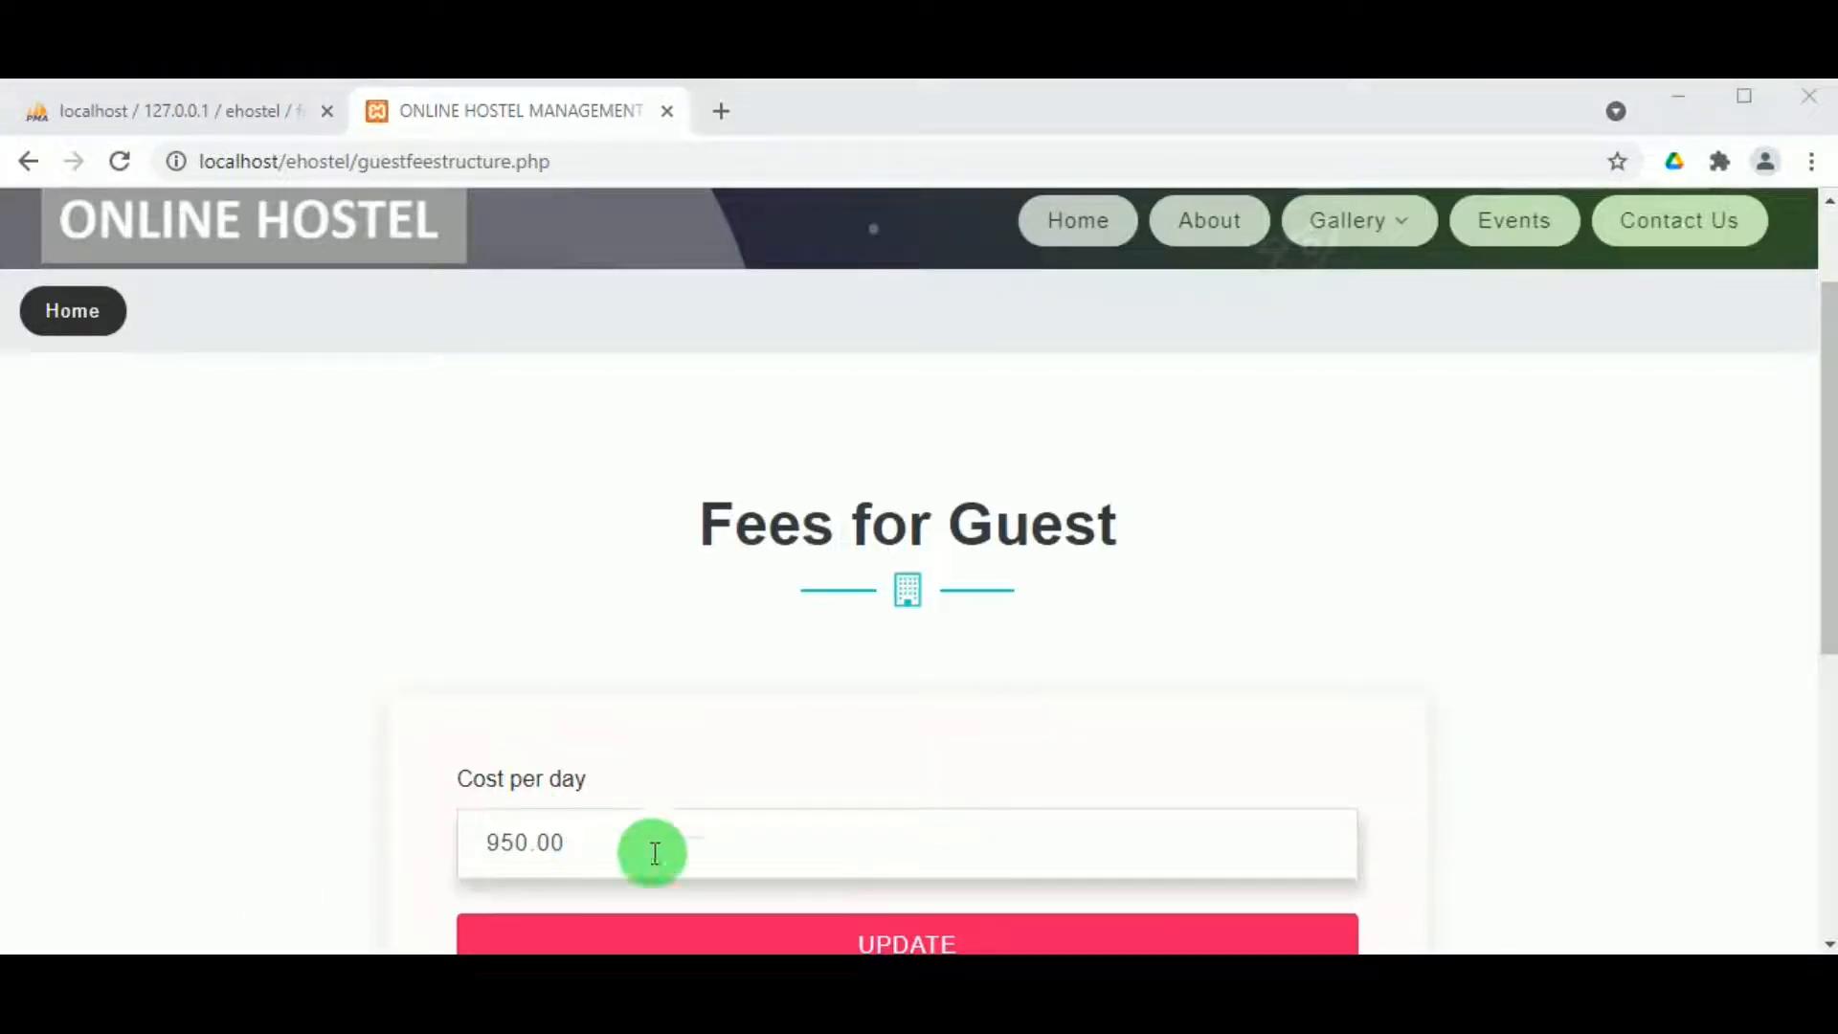
pyautogui.scroll(2, 655, 852)
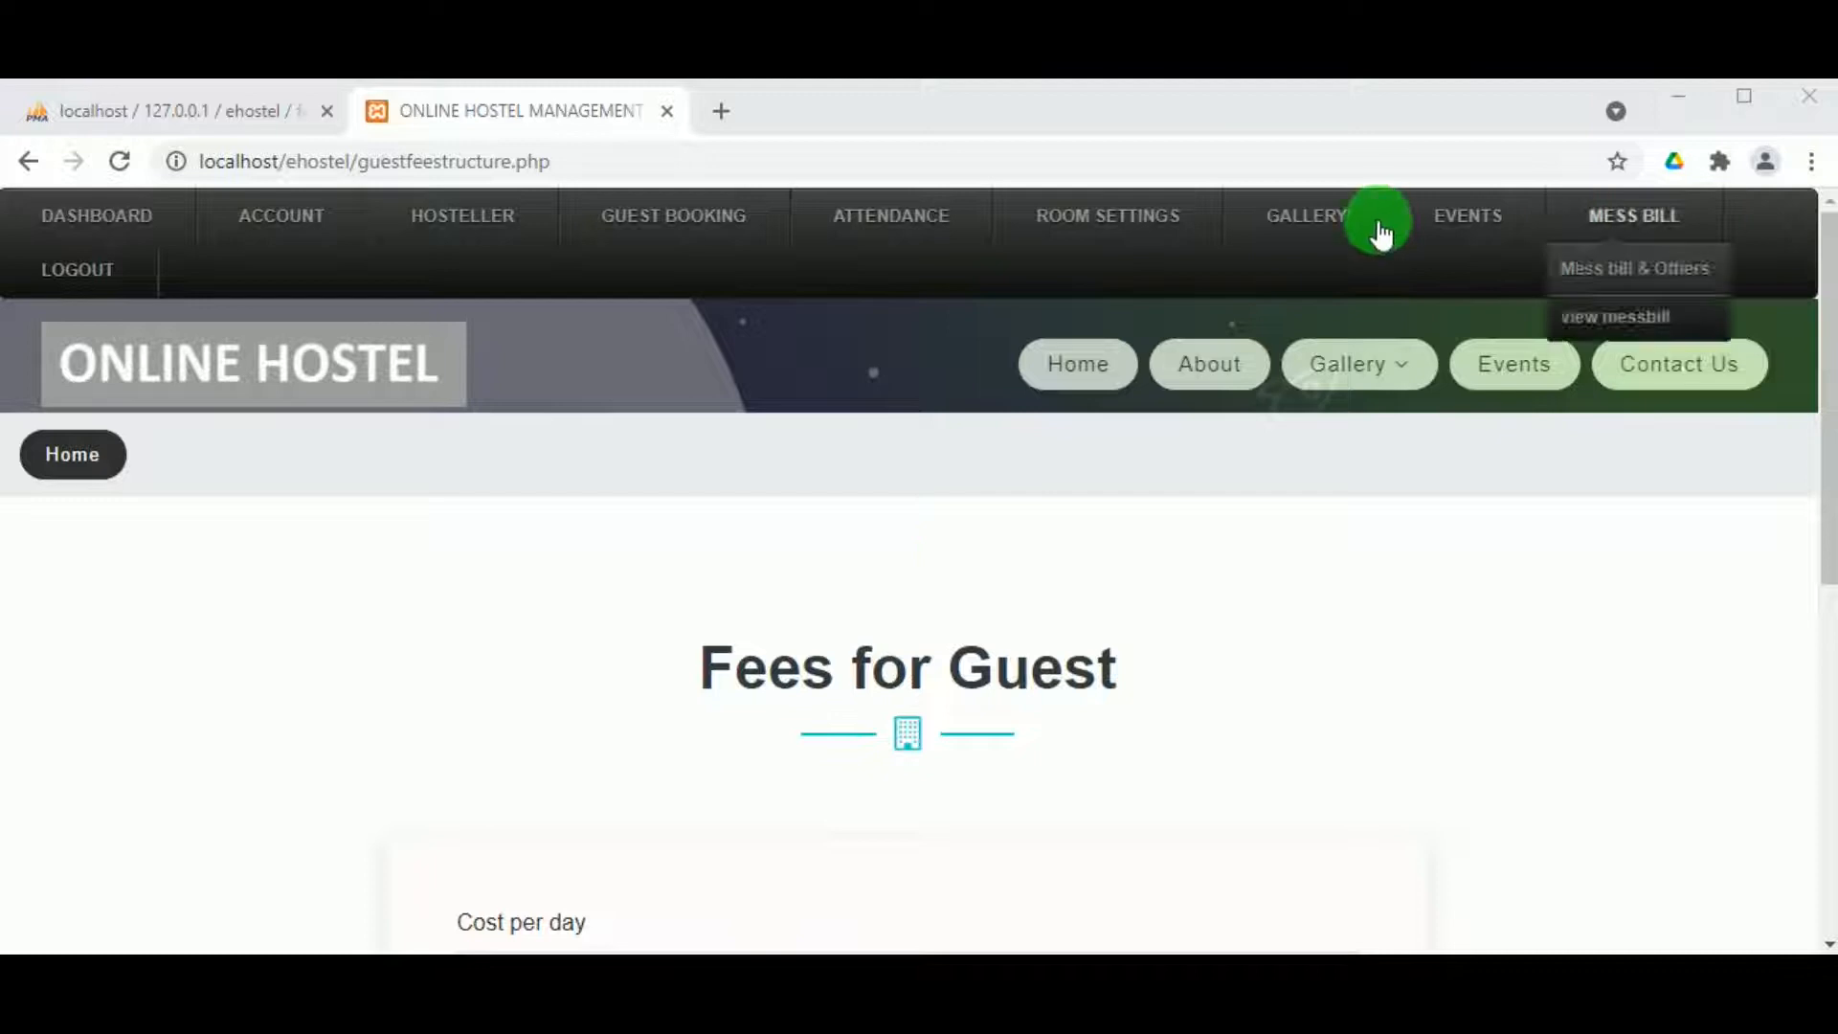
# Step: Start a new photo upload under the Womens hostel gallery type titled 'room photos'
pyautogui.moveTo(1316, 226)
pyautogui.click(1289, 286)
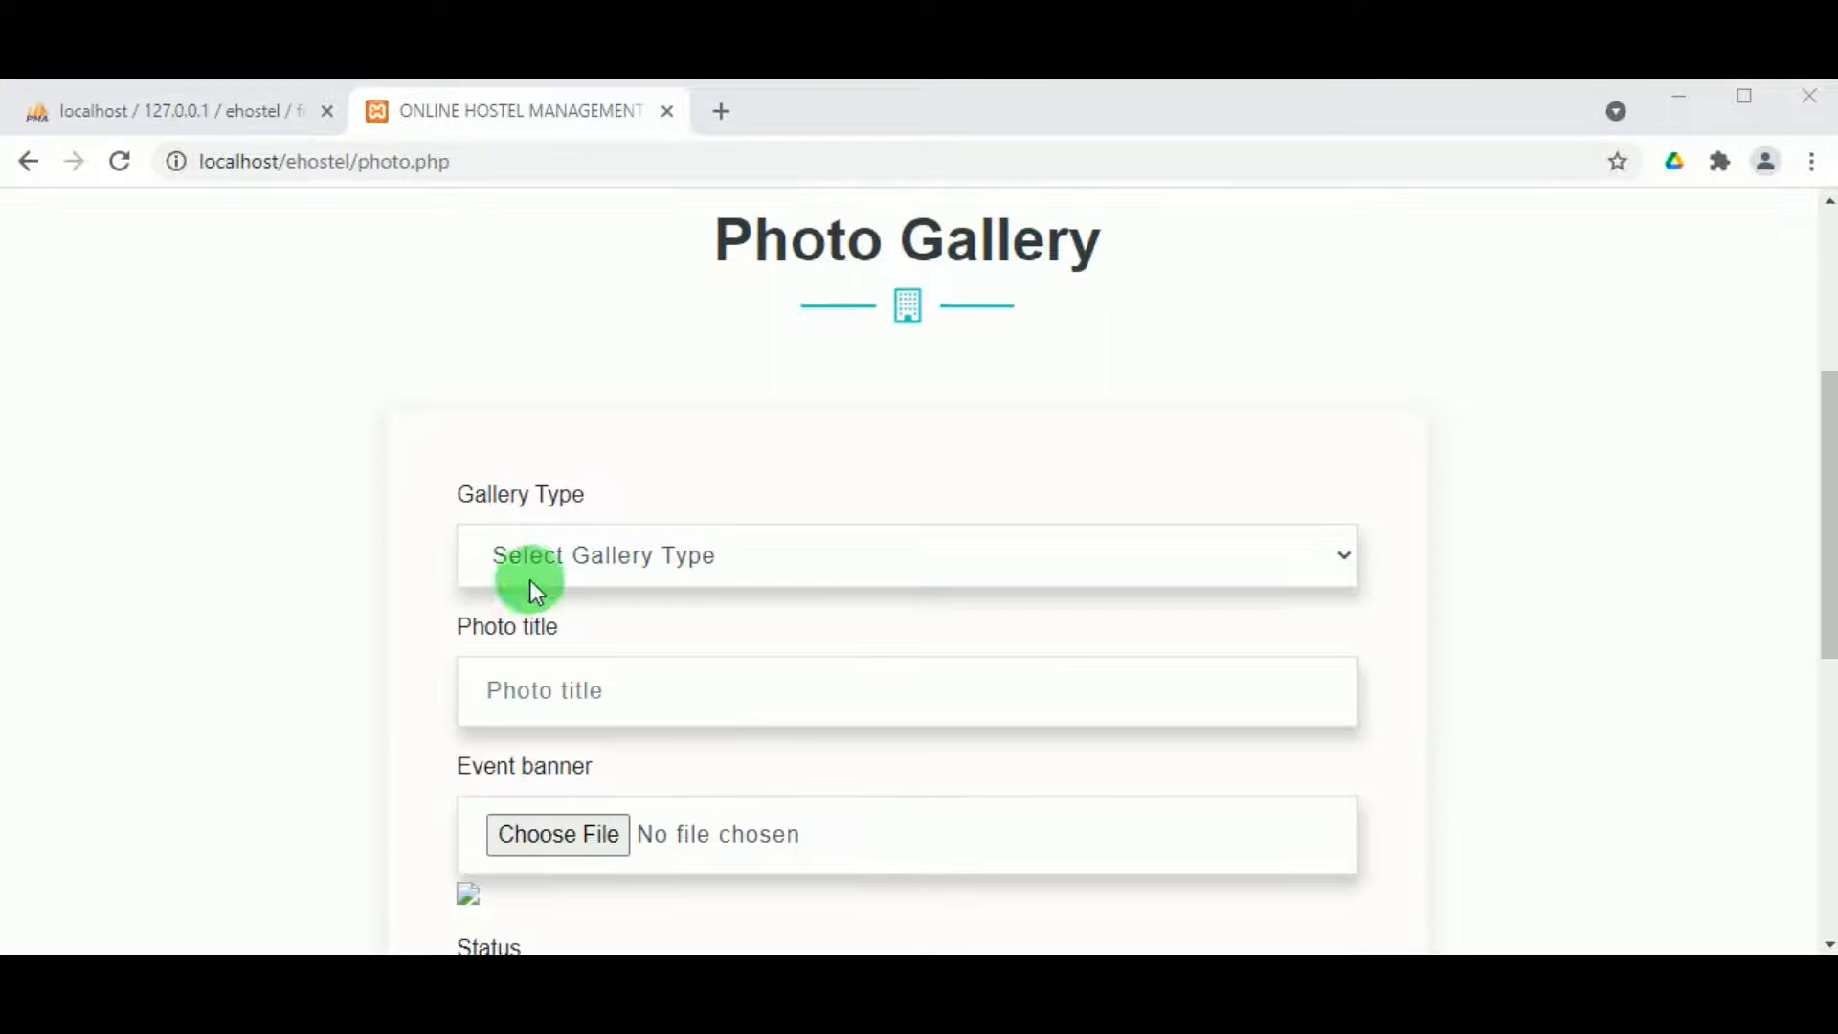
pyautogui.click(534, 584)
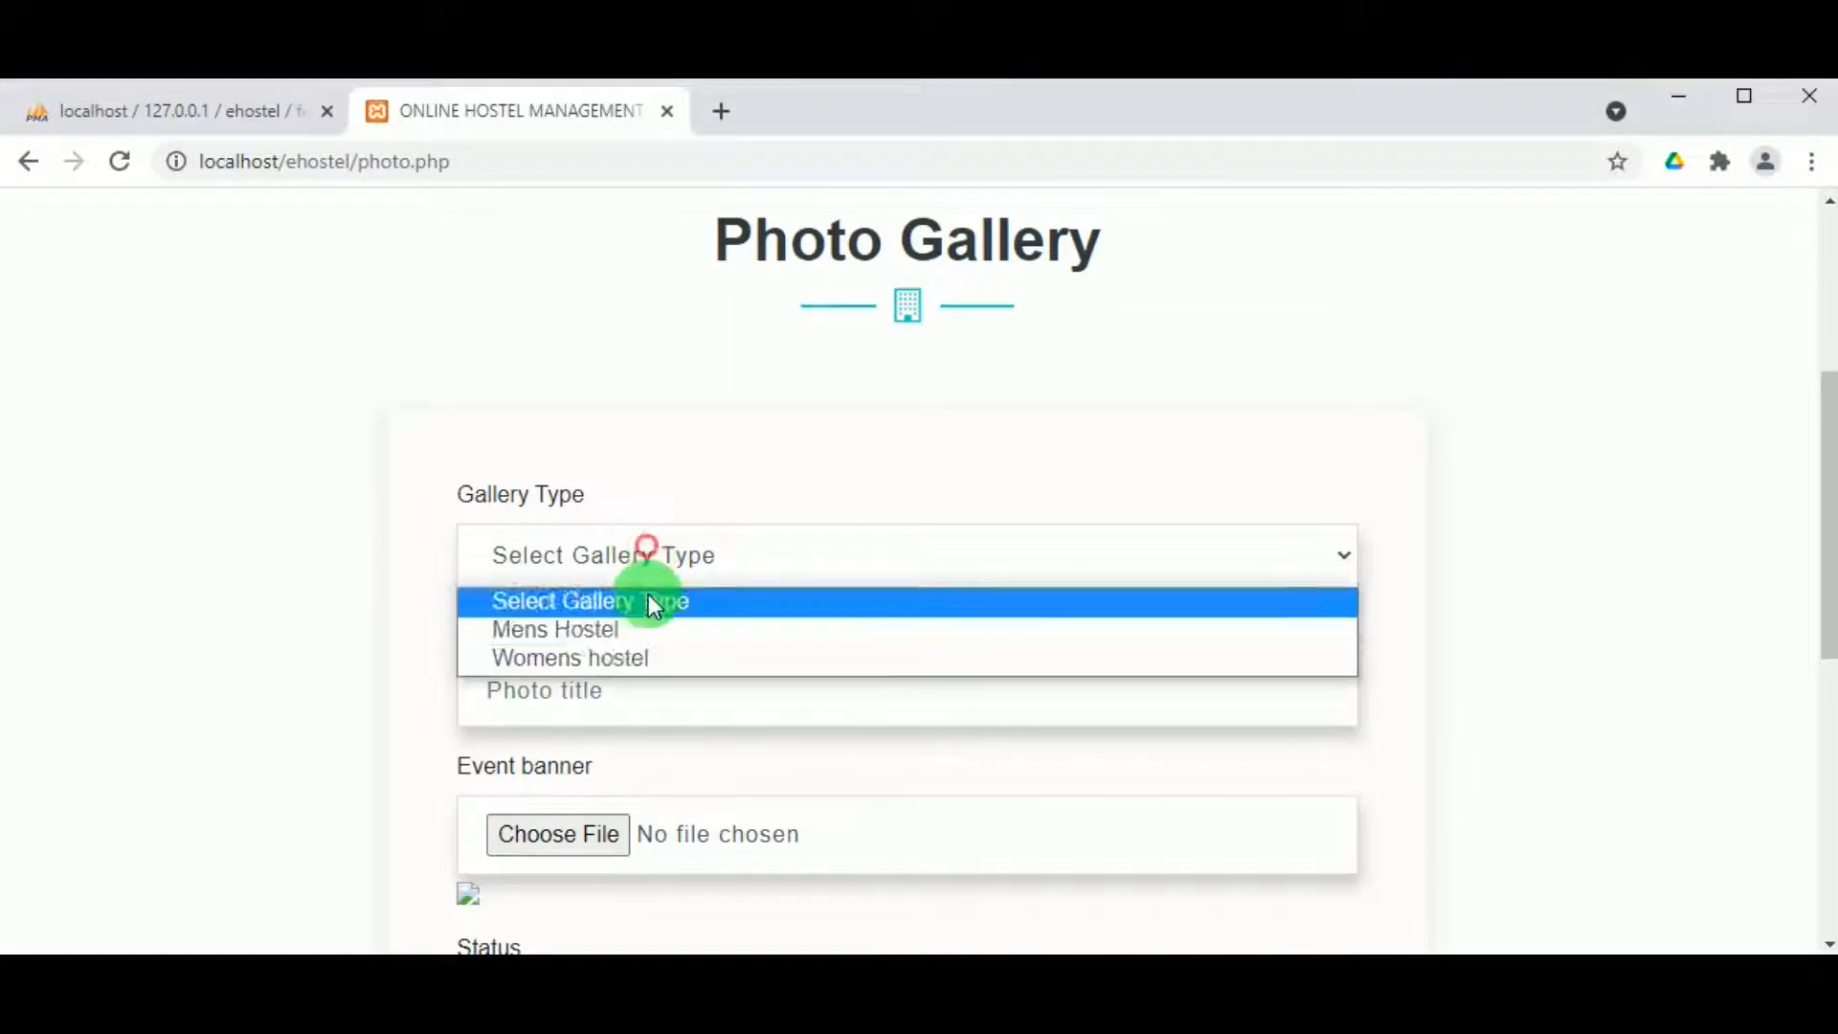
pyautogui.click(613, 660)
pyautogui.click(606, 671)
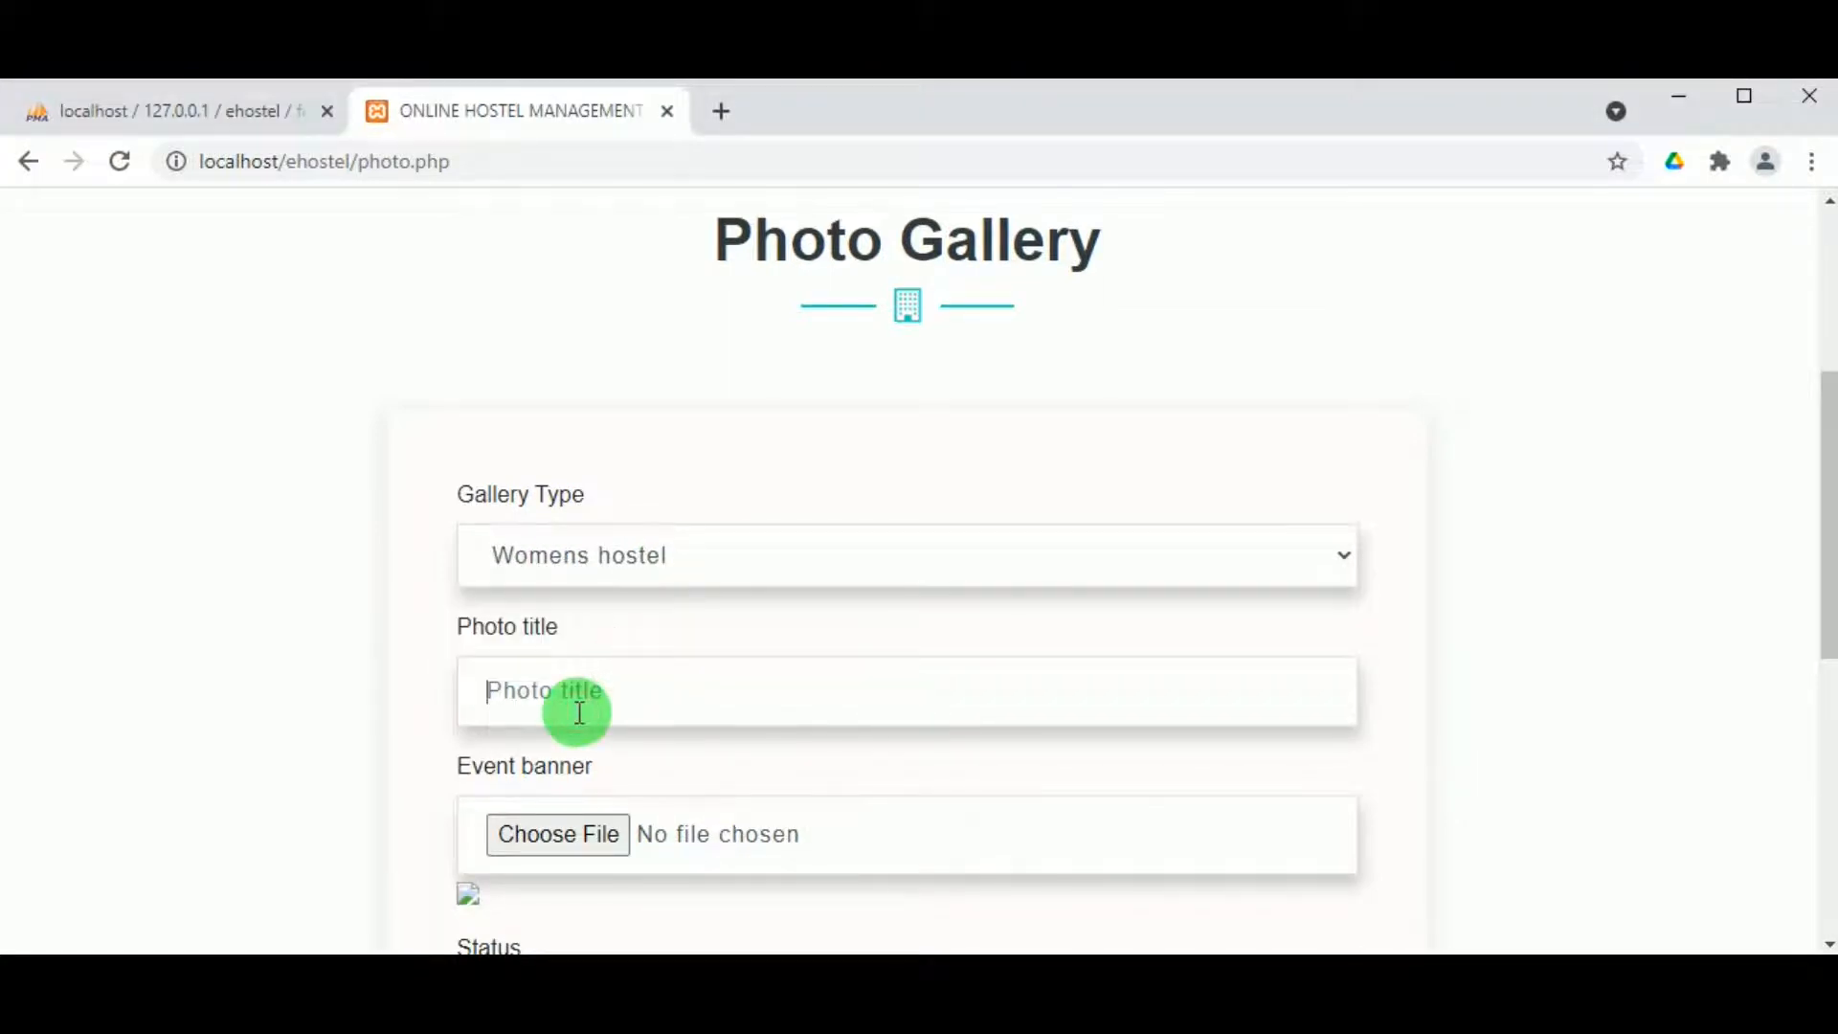
pyautogui.write('ro')
pyautogui.write('om photos')
# Step: Attach the room image 730785066ab as the photo file
pyautogui.scroll(-7, 567, 709)
pyautogui.scroll(3, 565, 698)
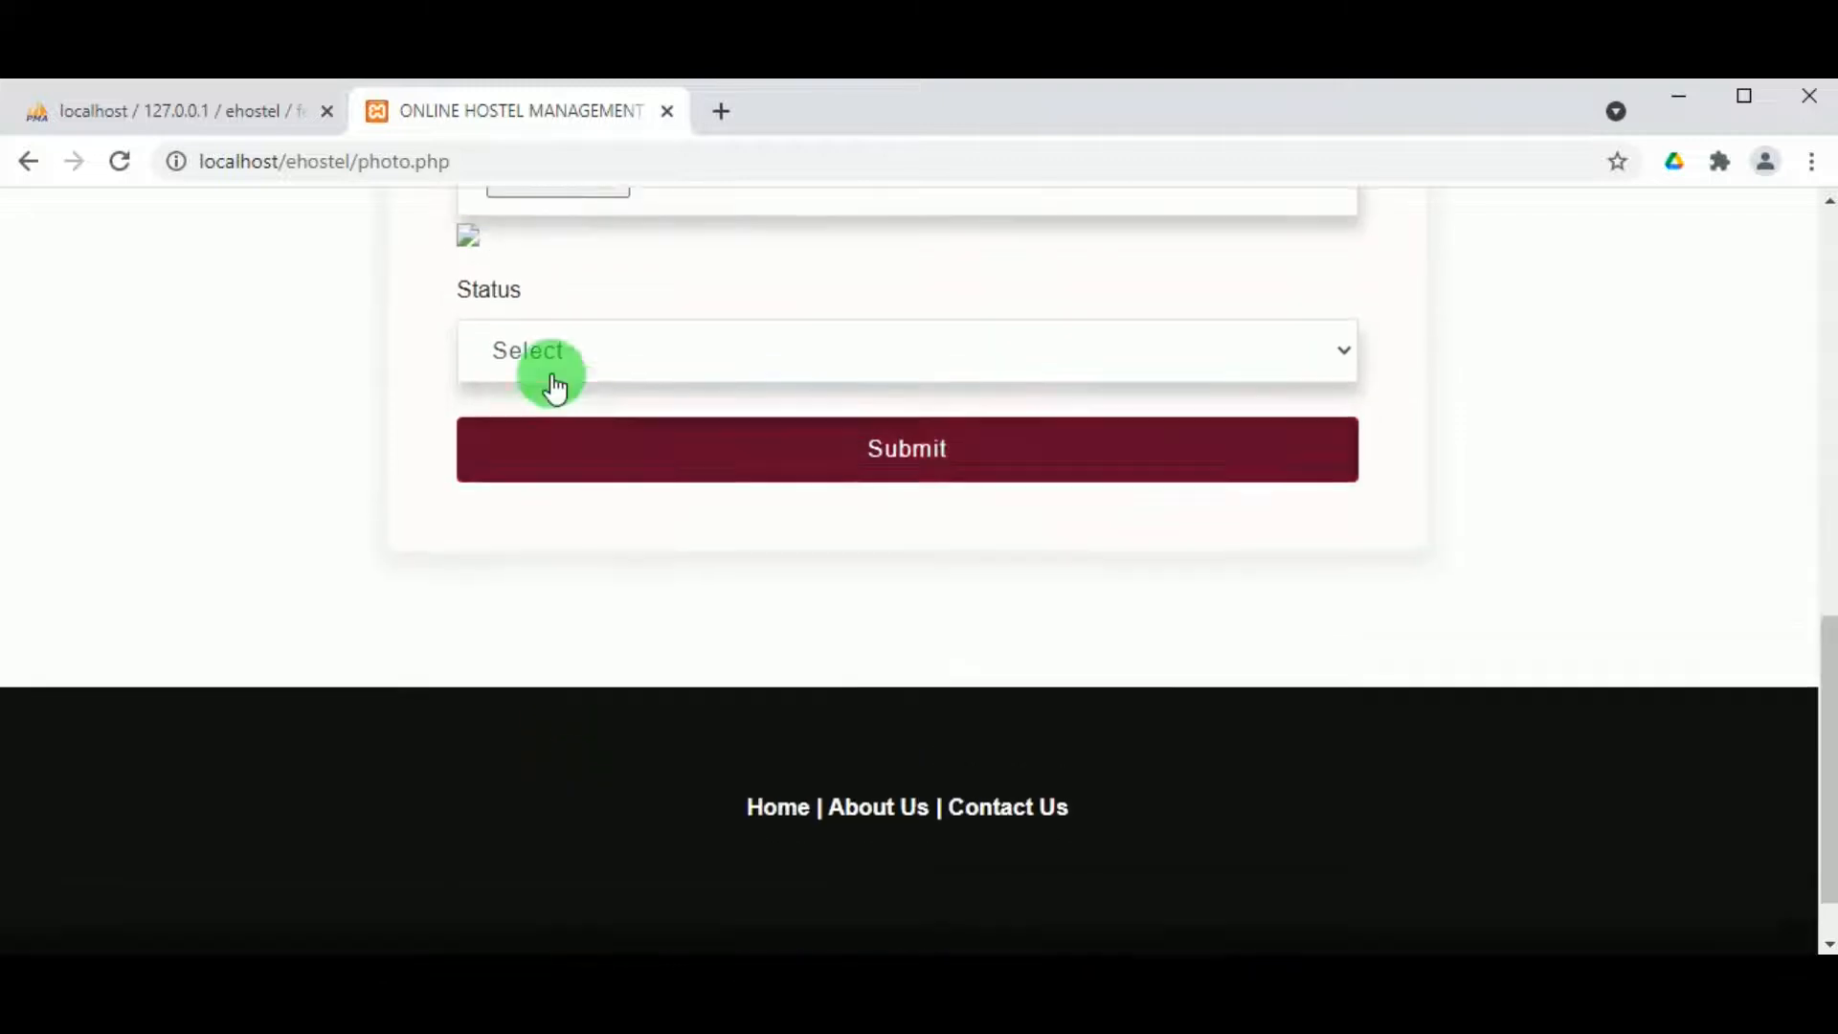
pyautogui.click(563, 417)
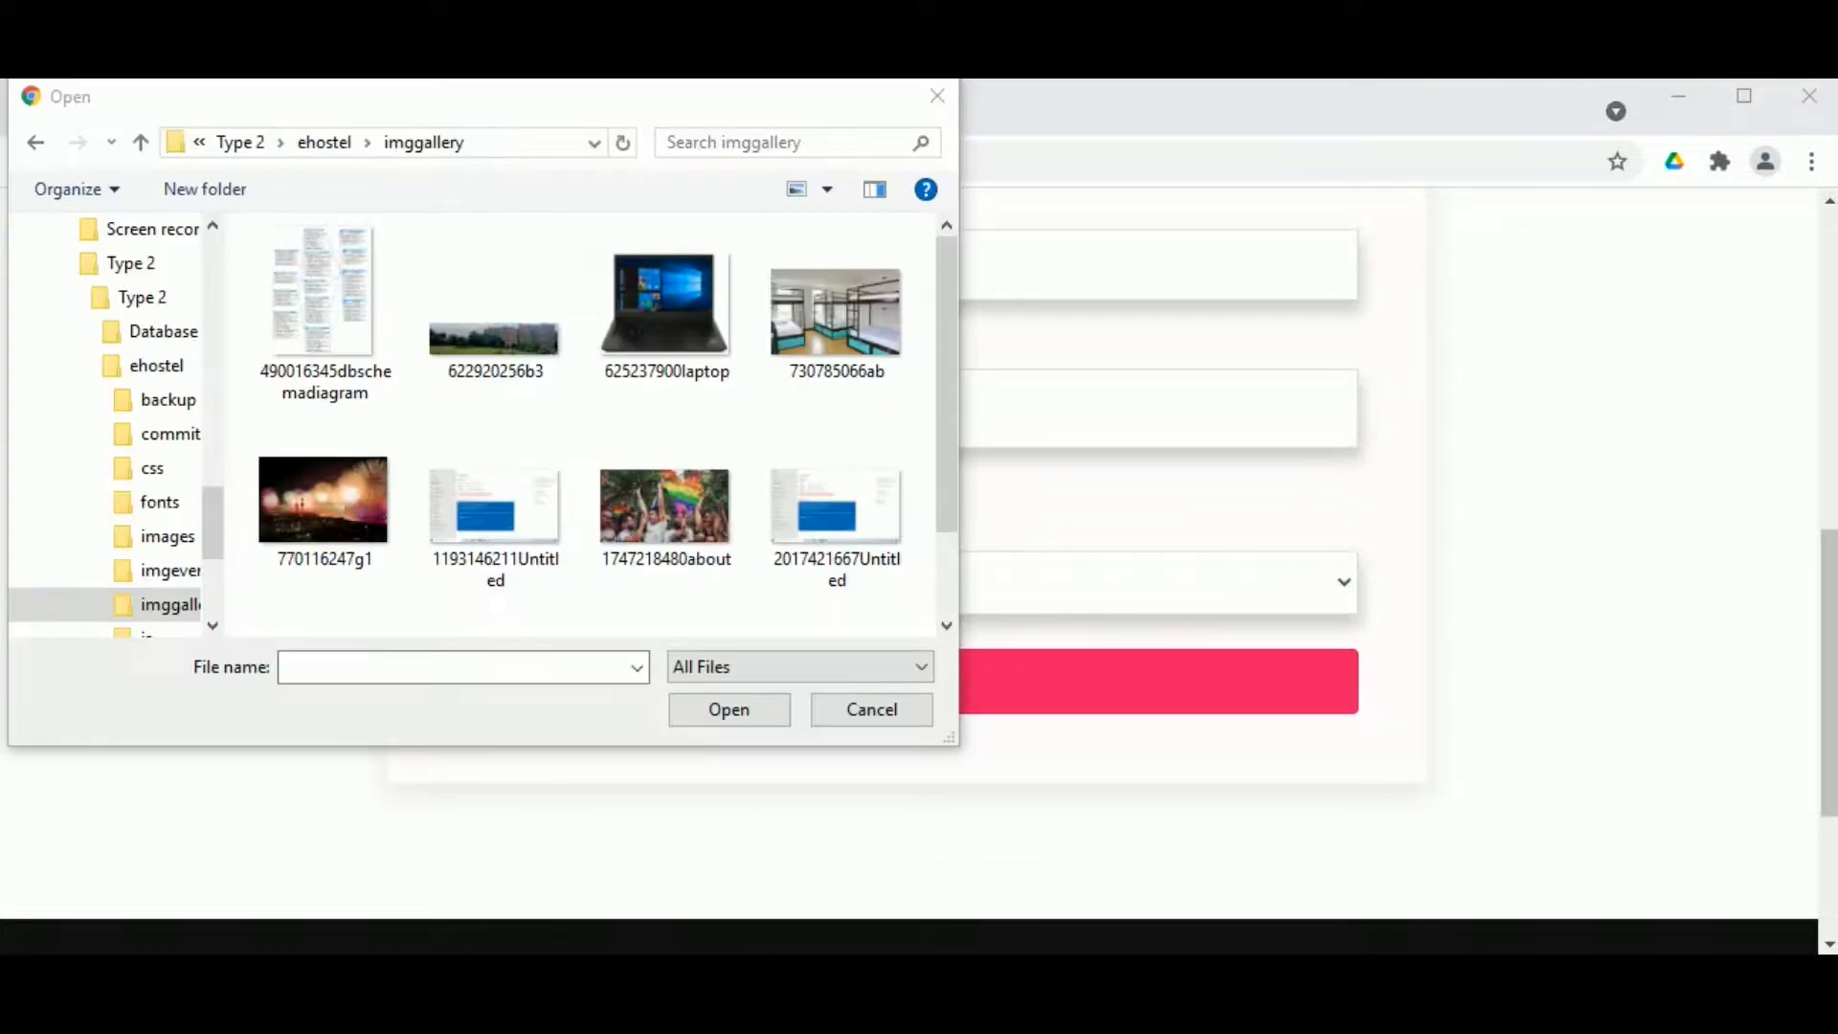
pyautogui.click(825, 308)
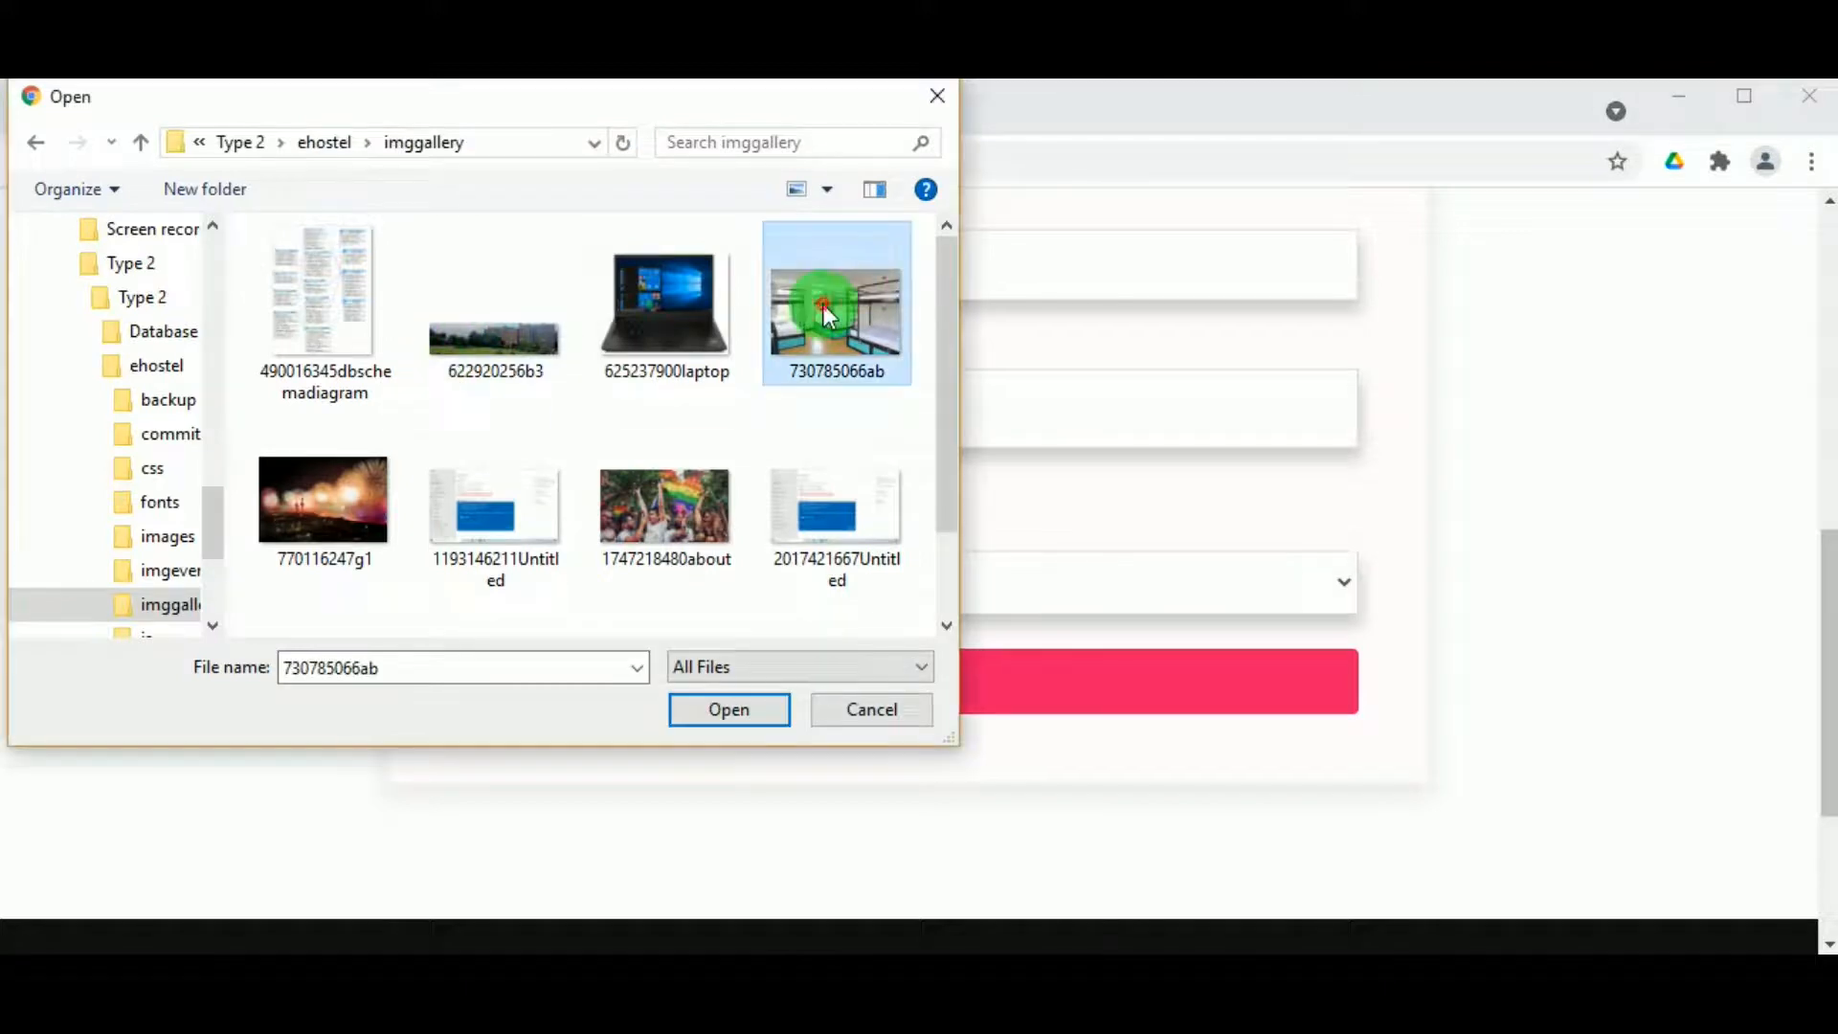
pyautogui.click(716, 713)
pyautogui.press('Escape')
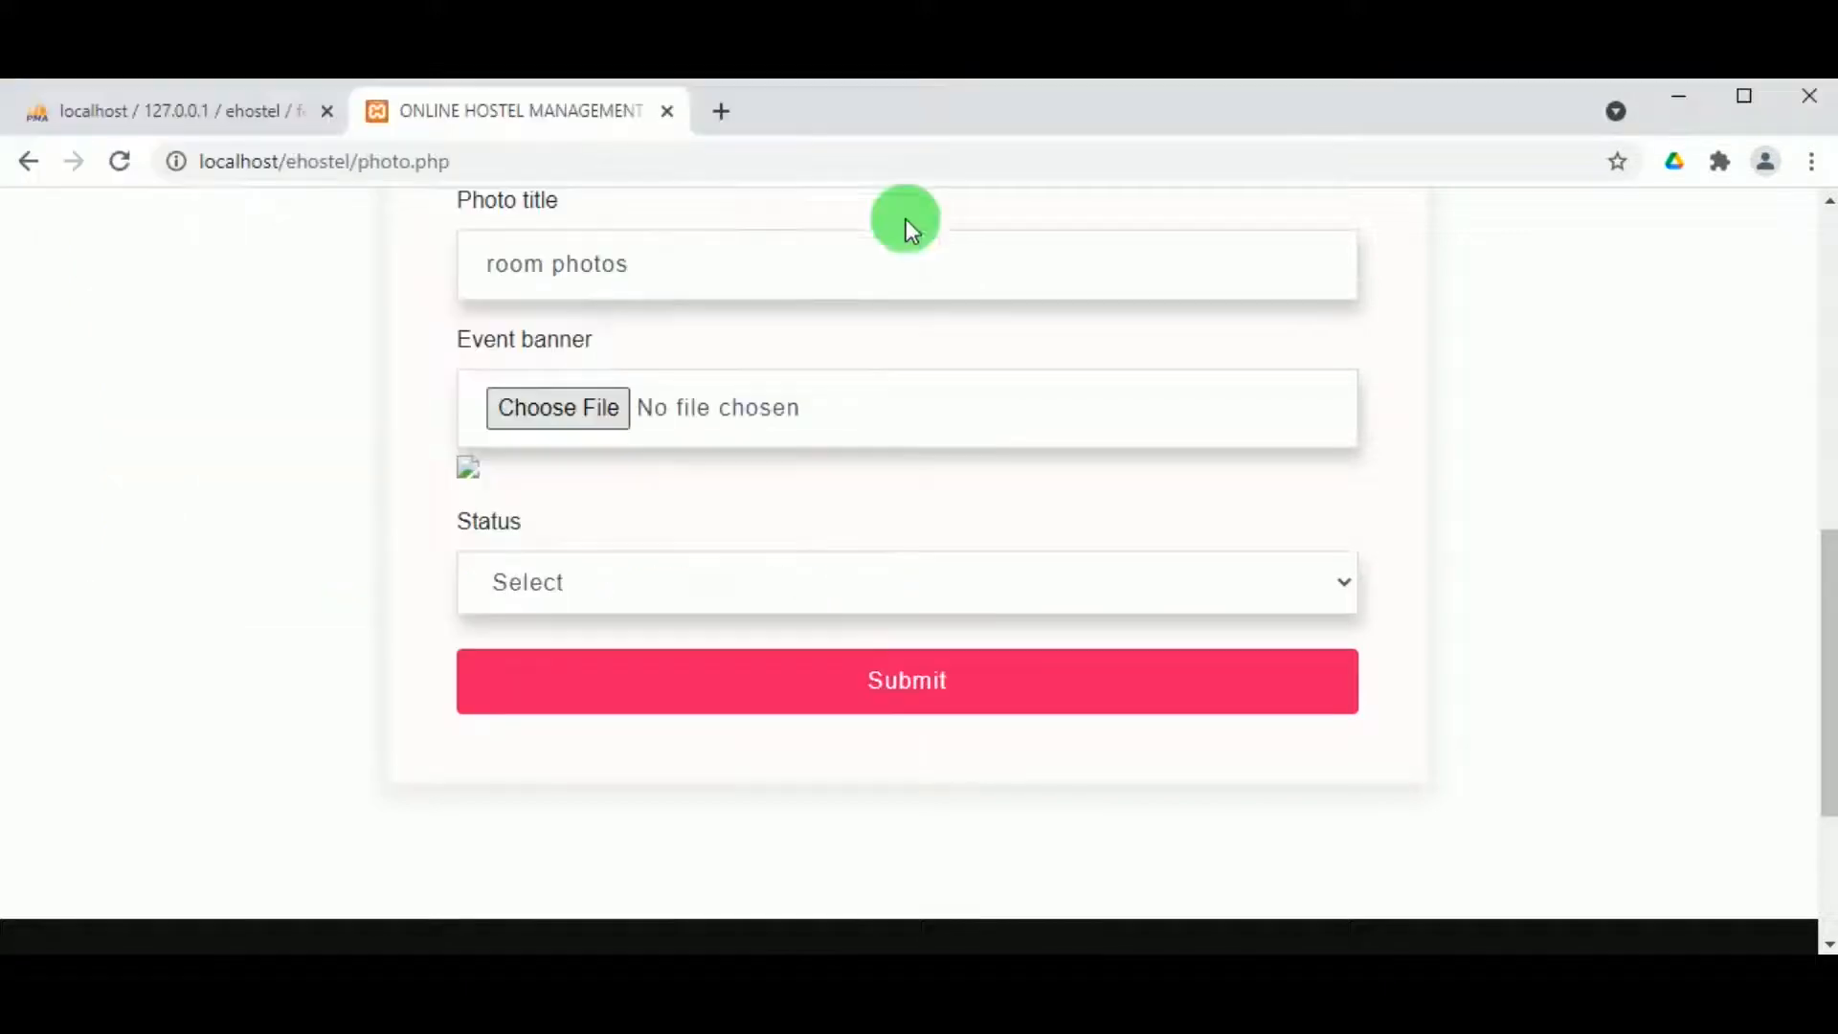
# Step: Set the photo status to Published, submit the upload and acknowledge the confirmation
pyautogui.click(570, 572)
pyautogui.click(578, 651)
pyautogui.click(594, 589)
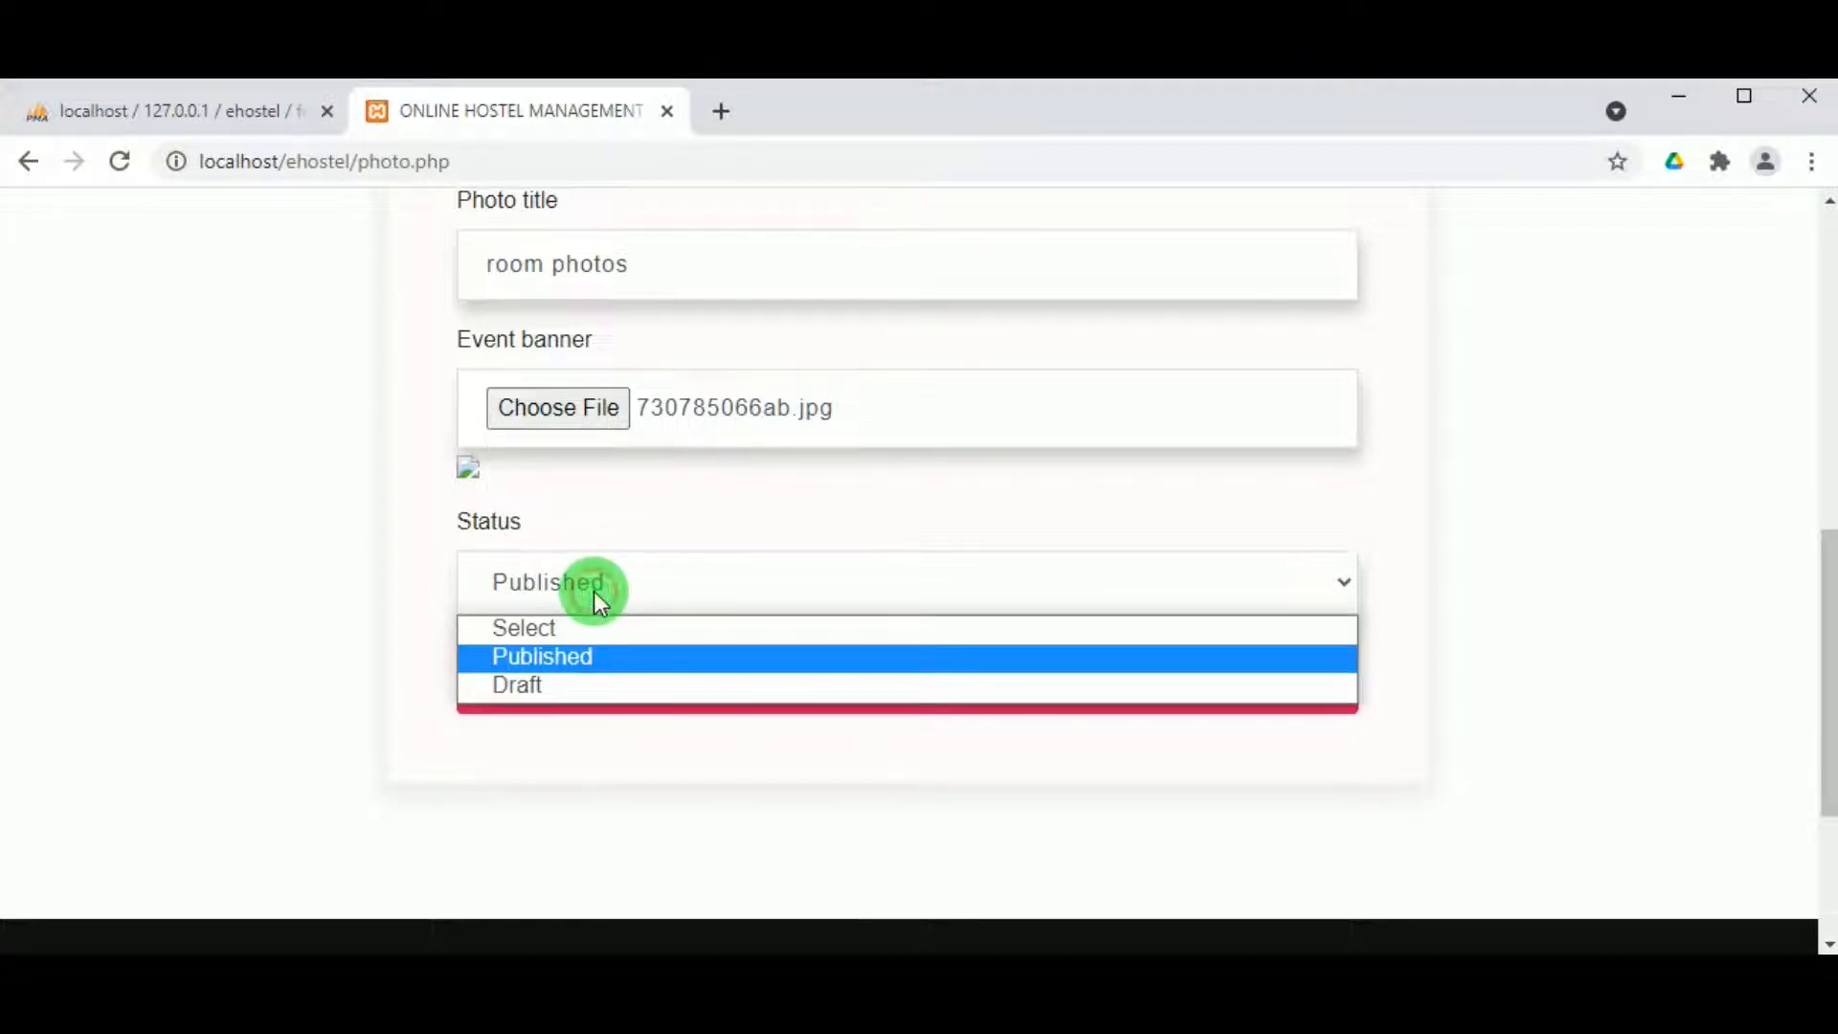
pyautogui.click(670, 548)
pyautogui.click(859, 683)
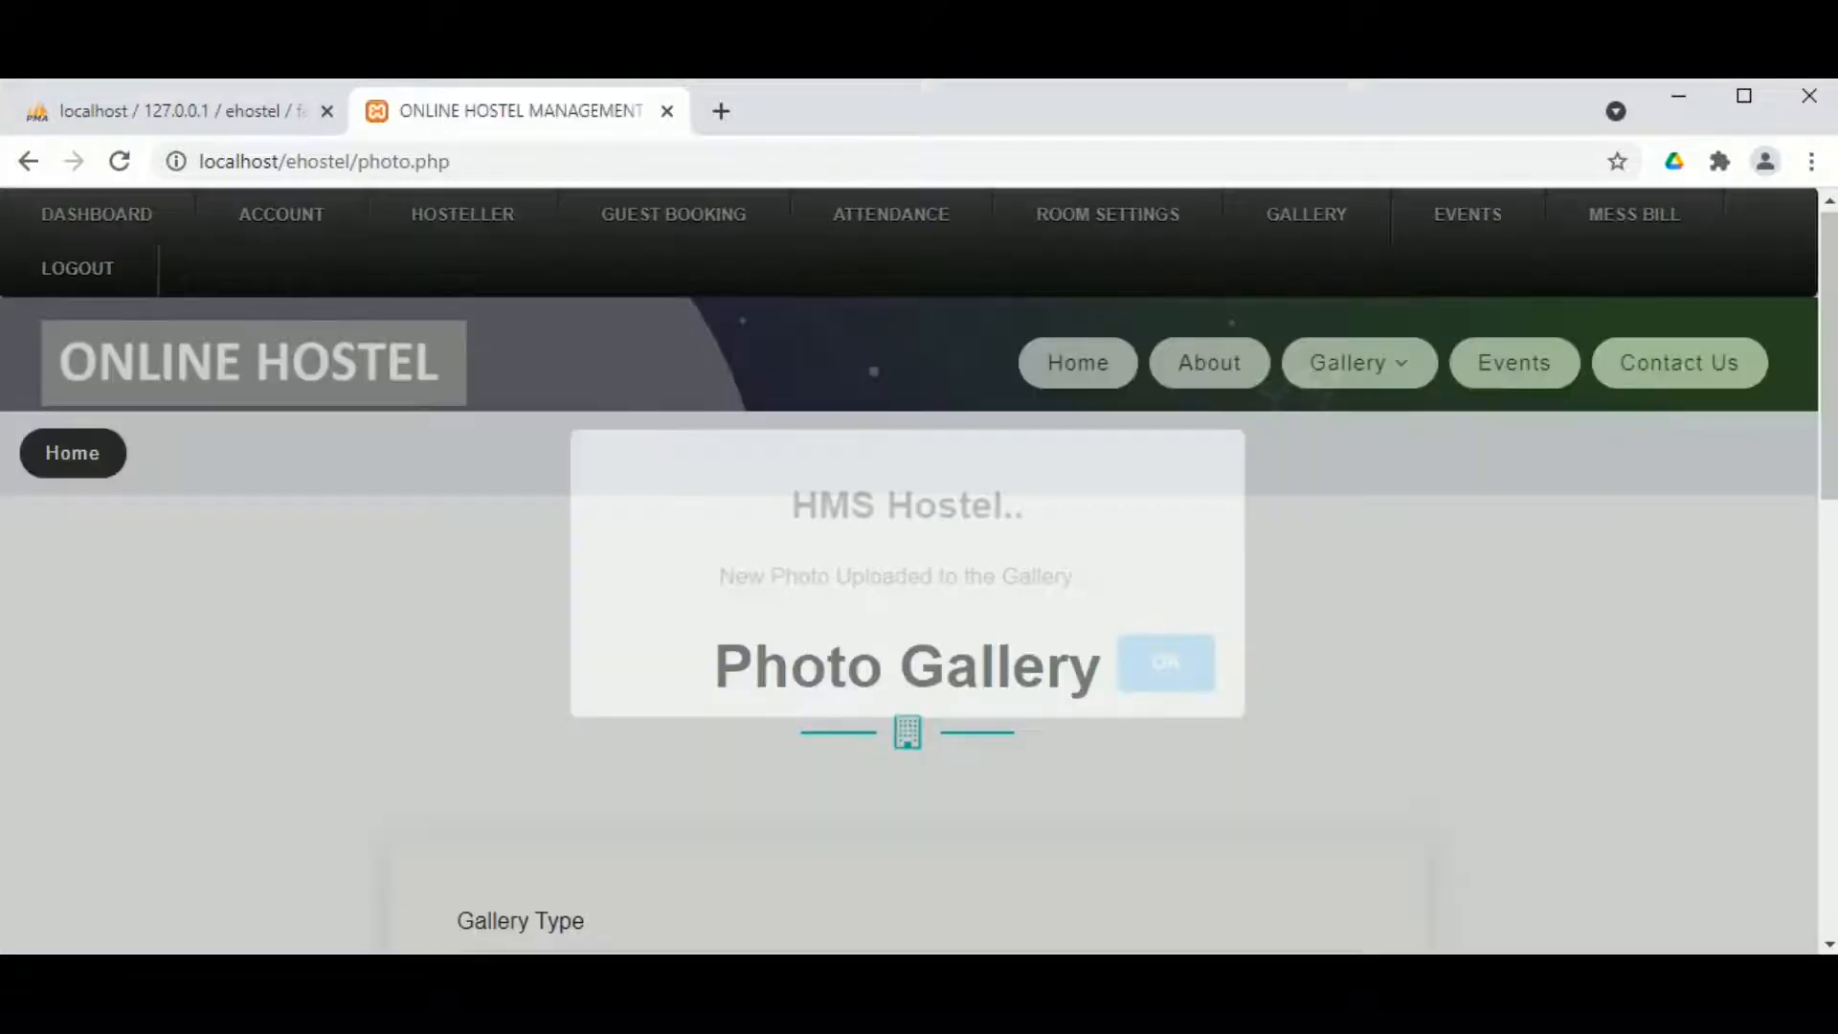
pyautogui.click(1163, 670)
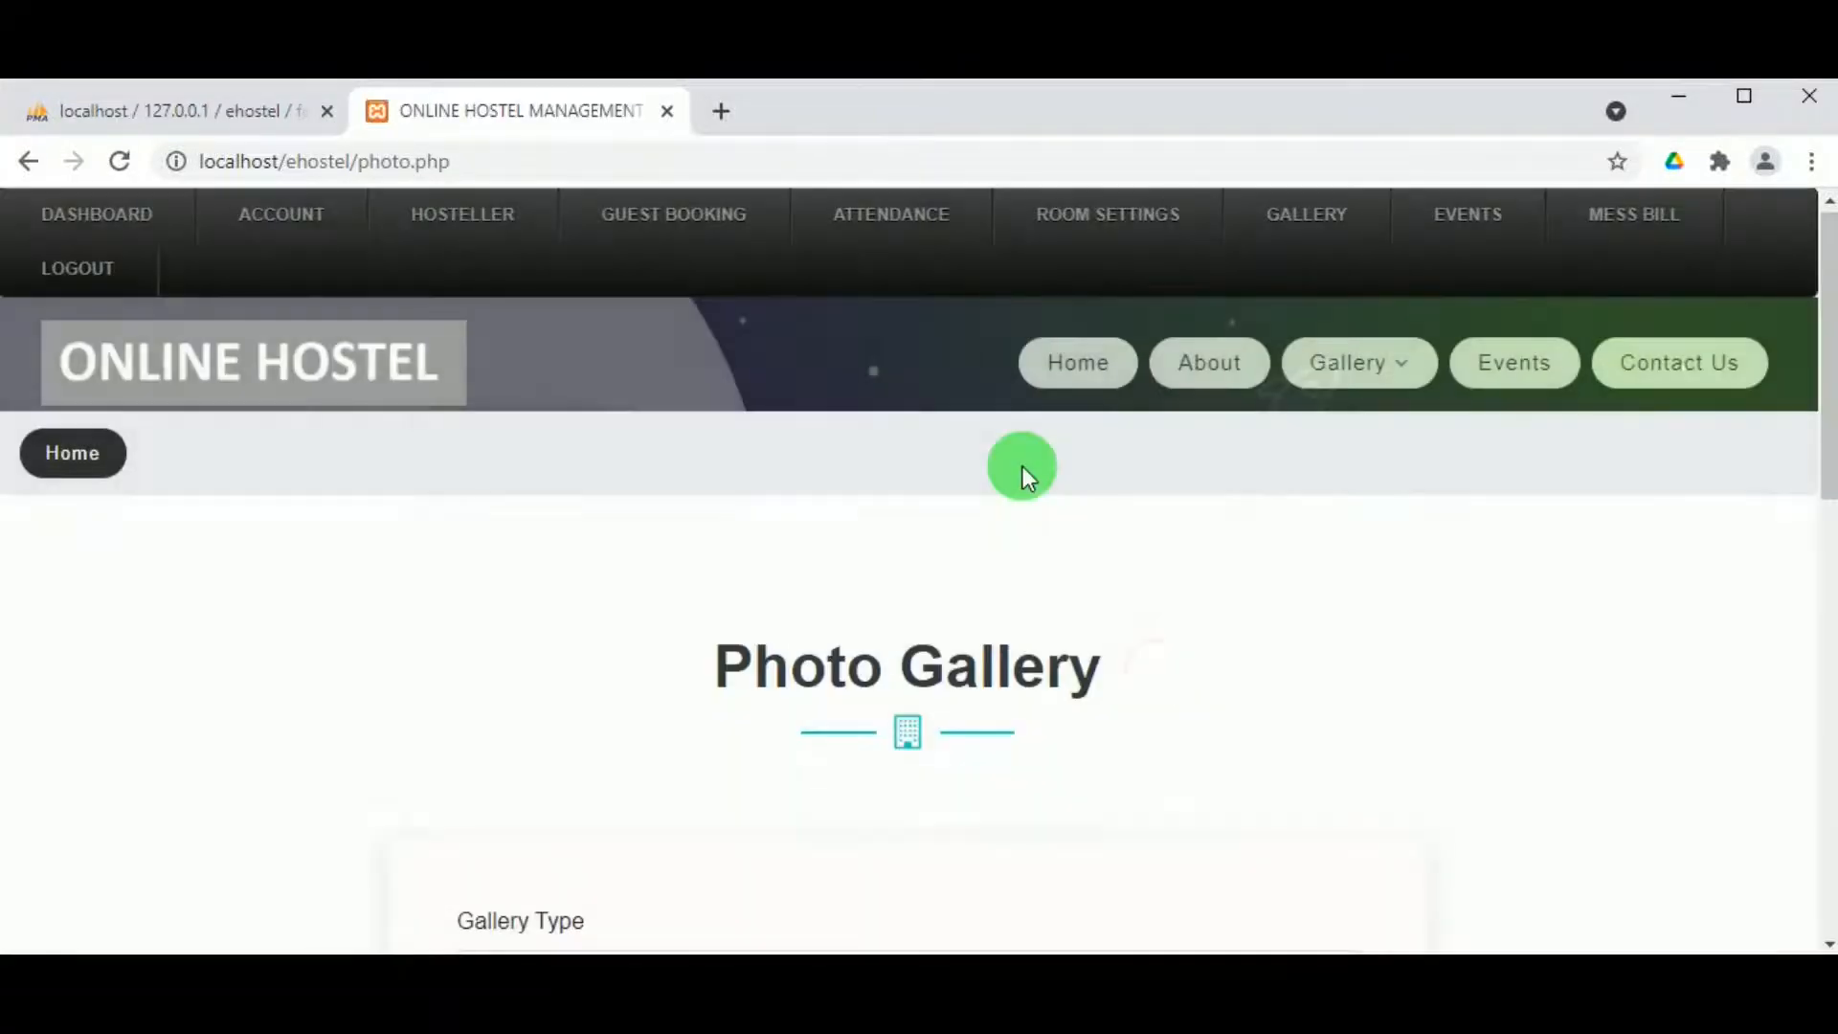
# Step: Check View Photos to confirm six published photos are listed, including the new one
pyautogui.moveTo(1269, 235)
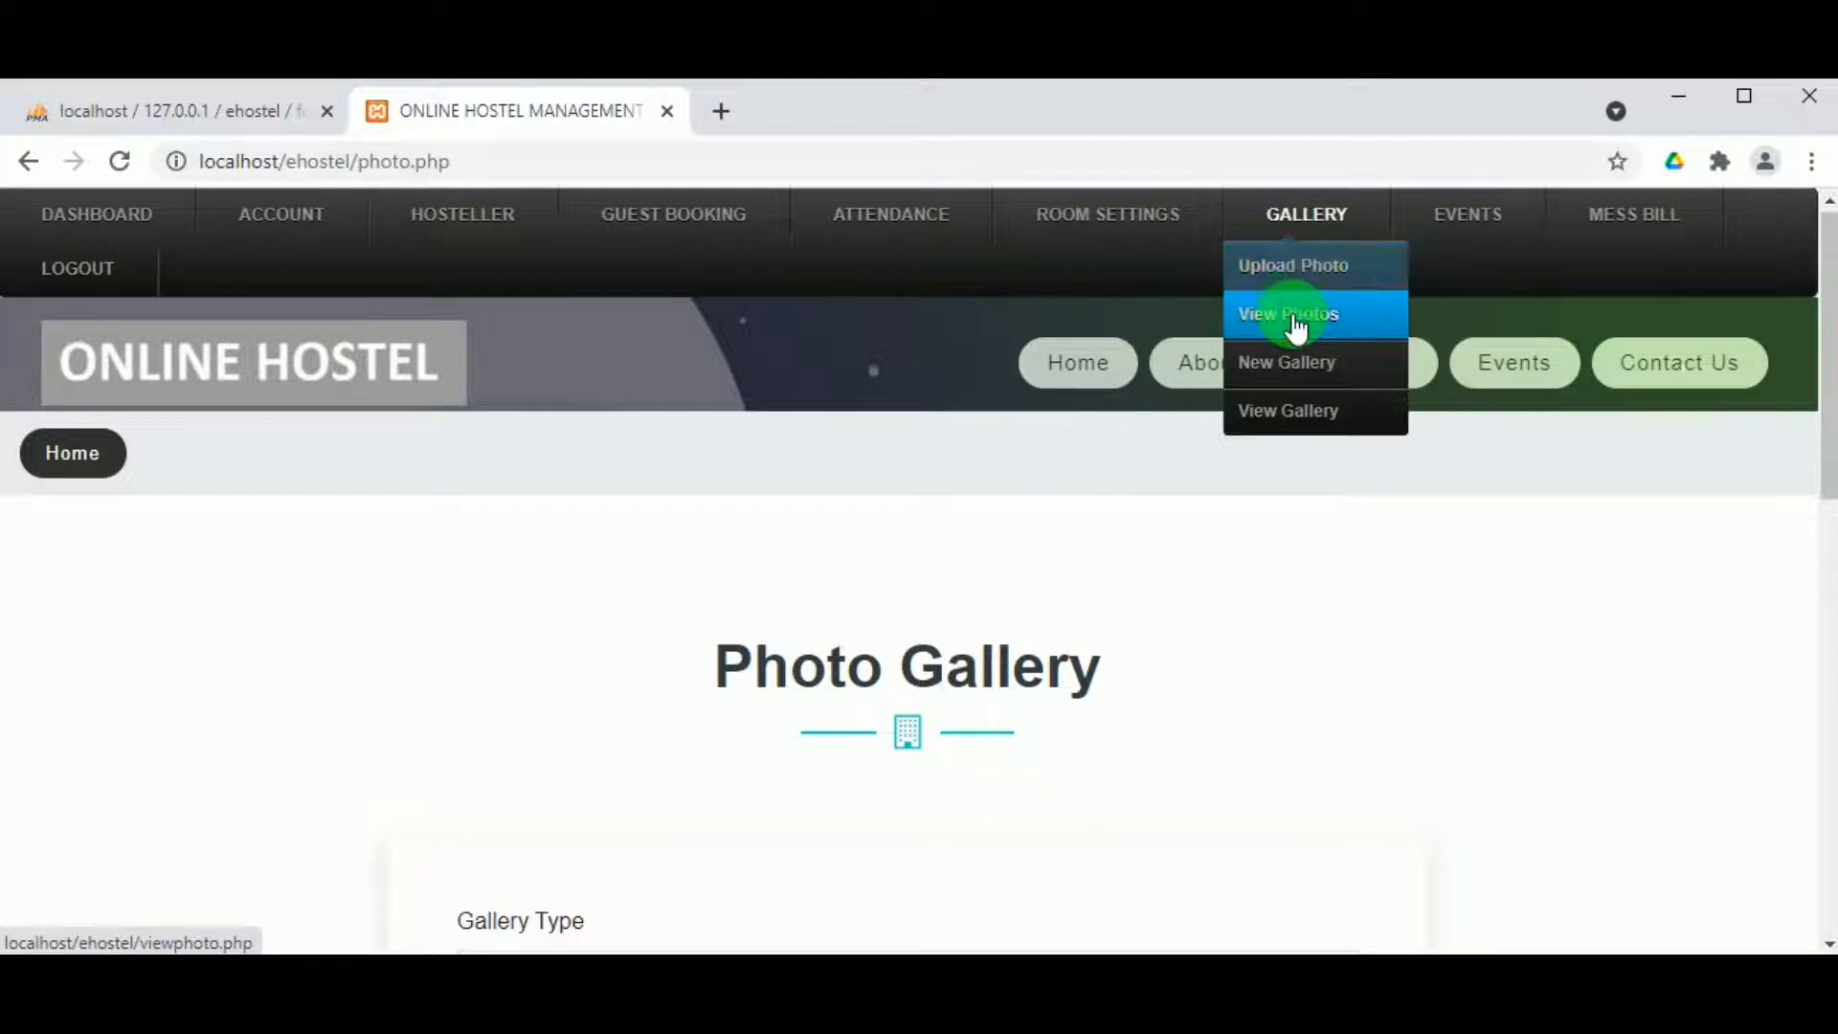
pyautogui.click(1294, 322)
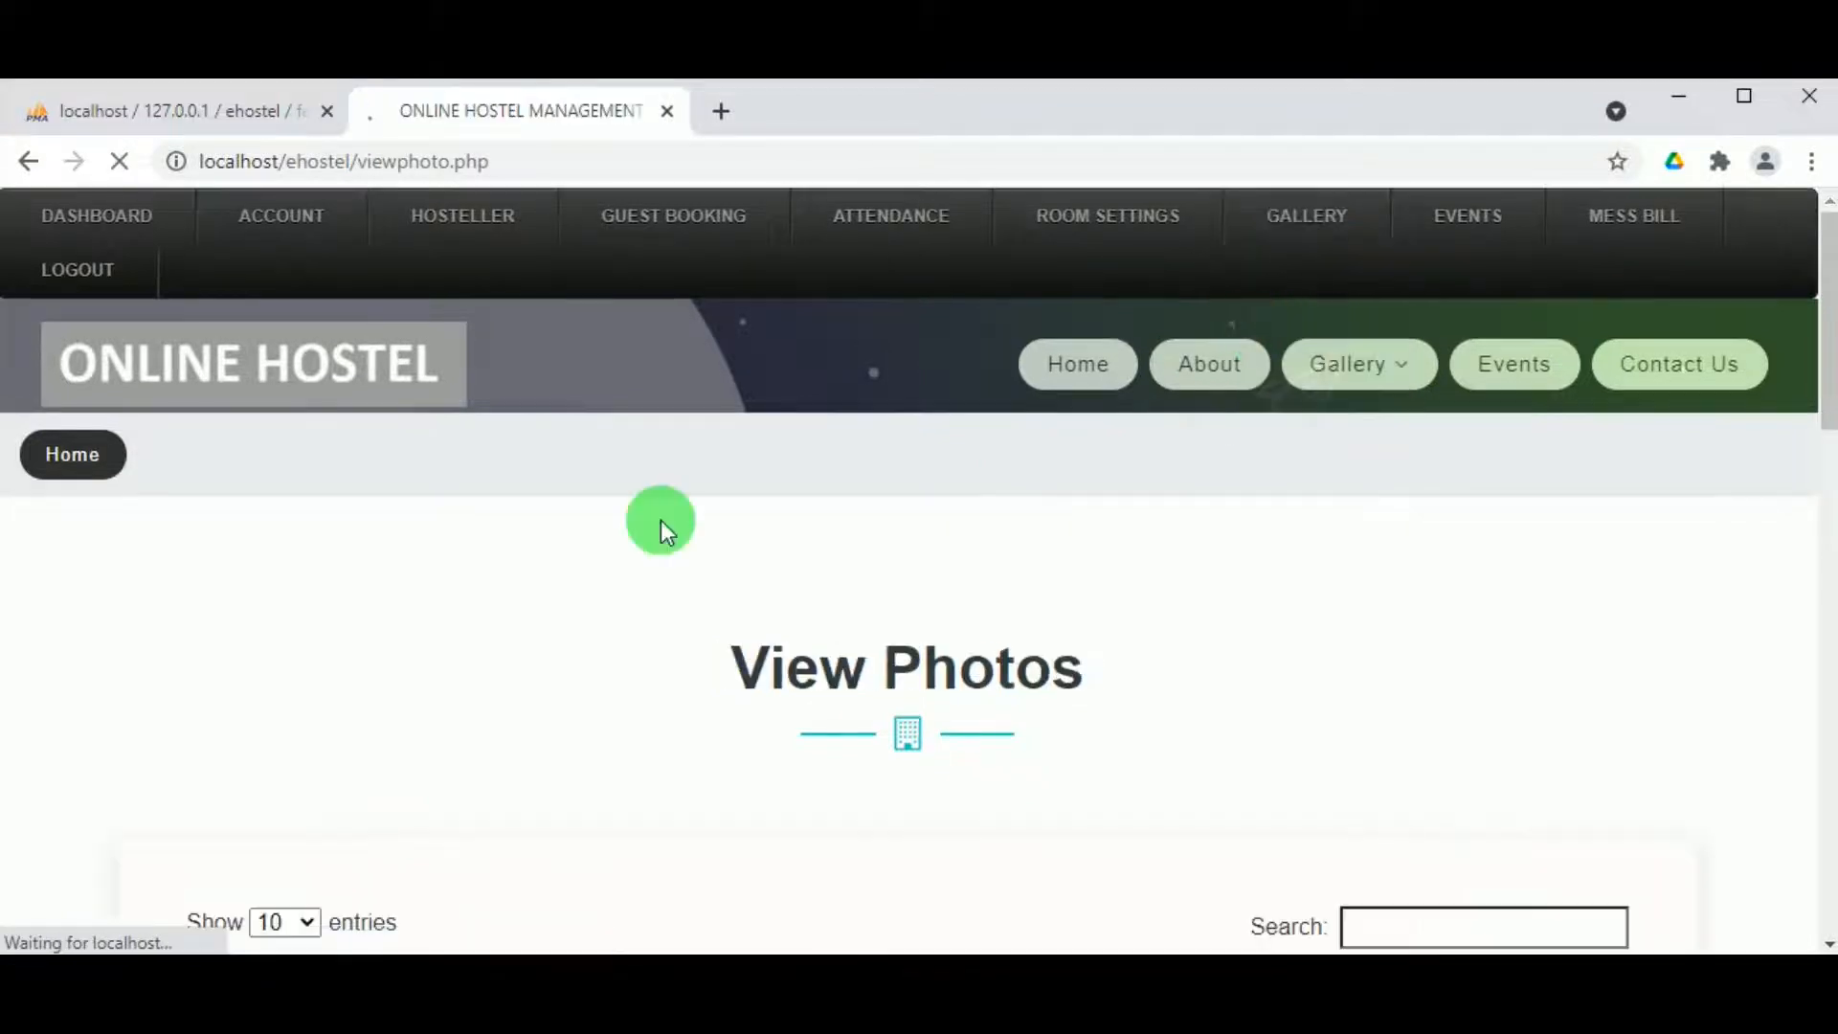
pyautogui.scroll(-15, 1179, 407)
pyautogui.scroll(1, 1179, 407)
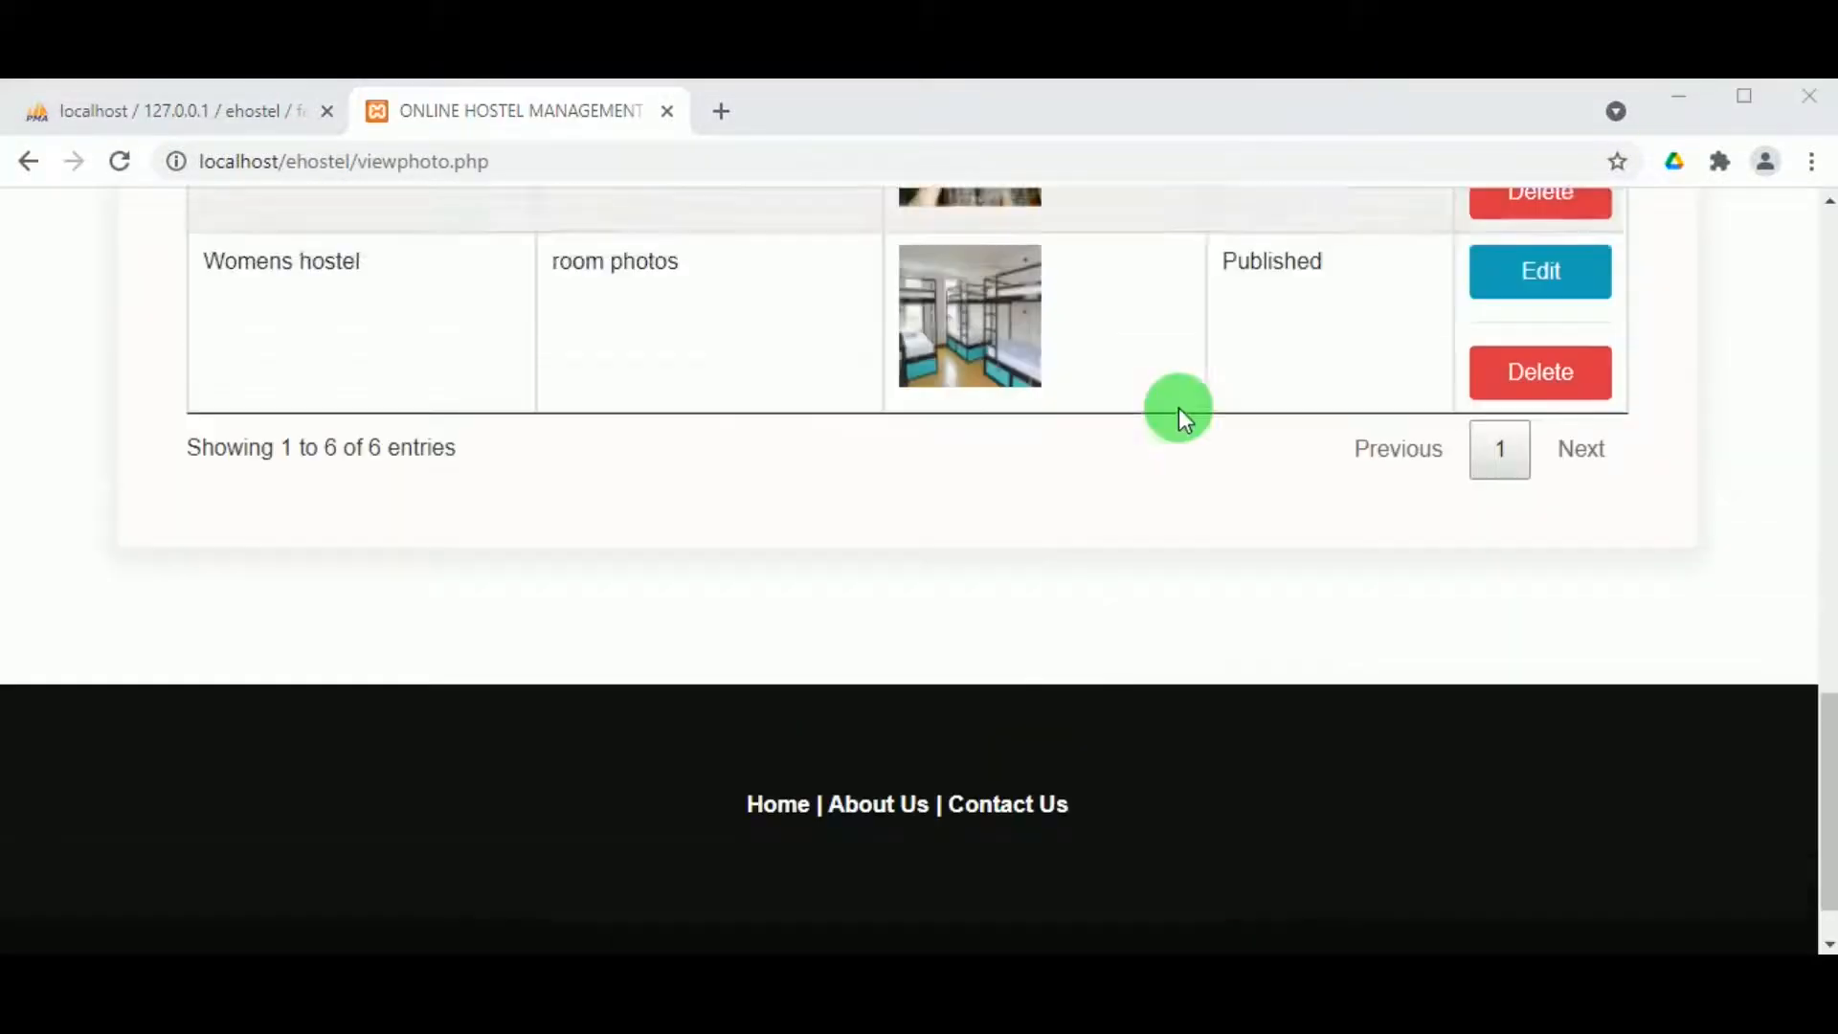
pyautogui.scroll(5, 994, 616)
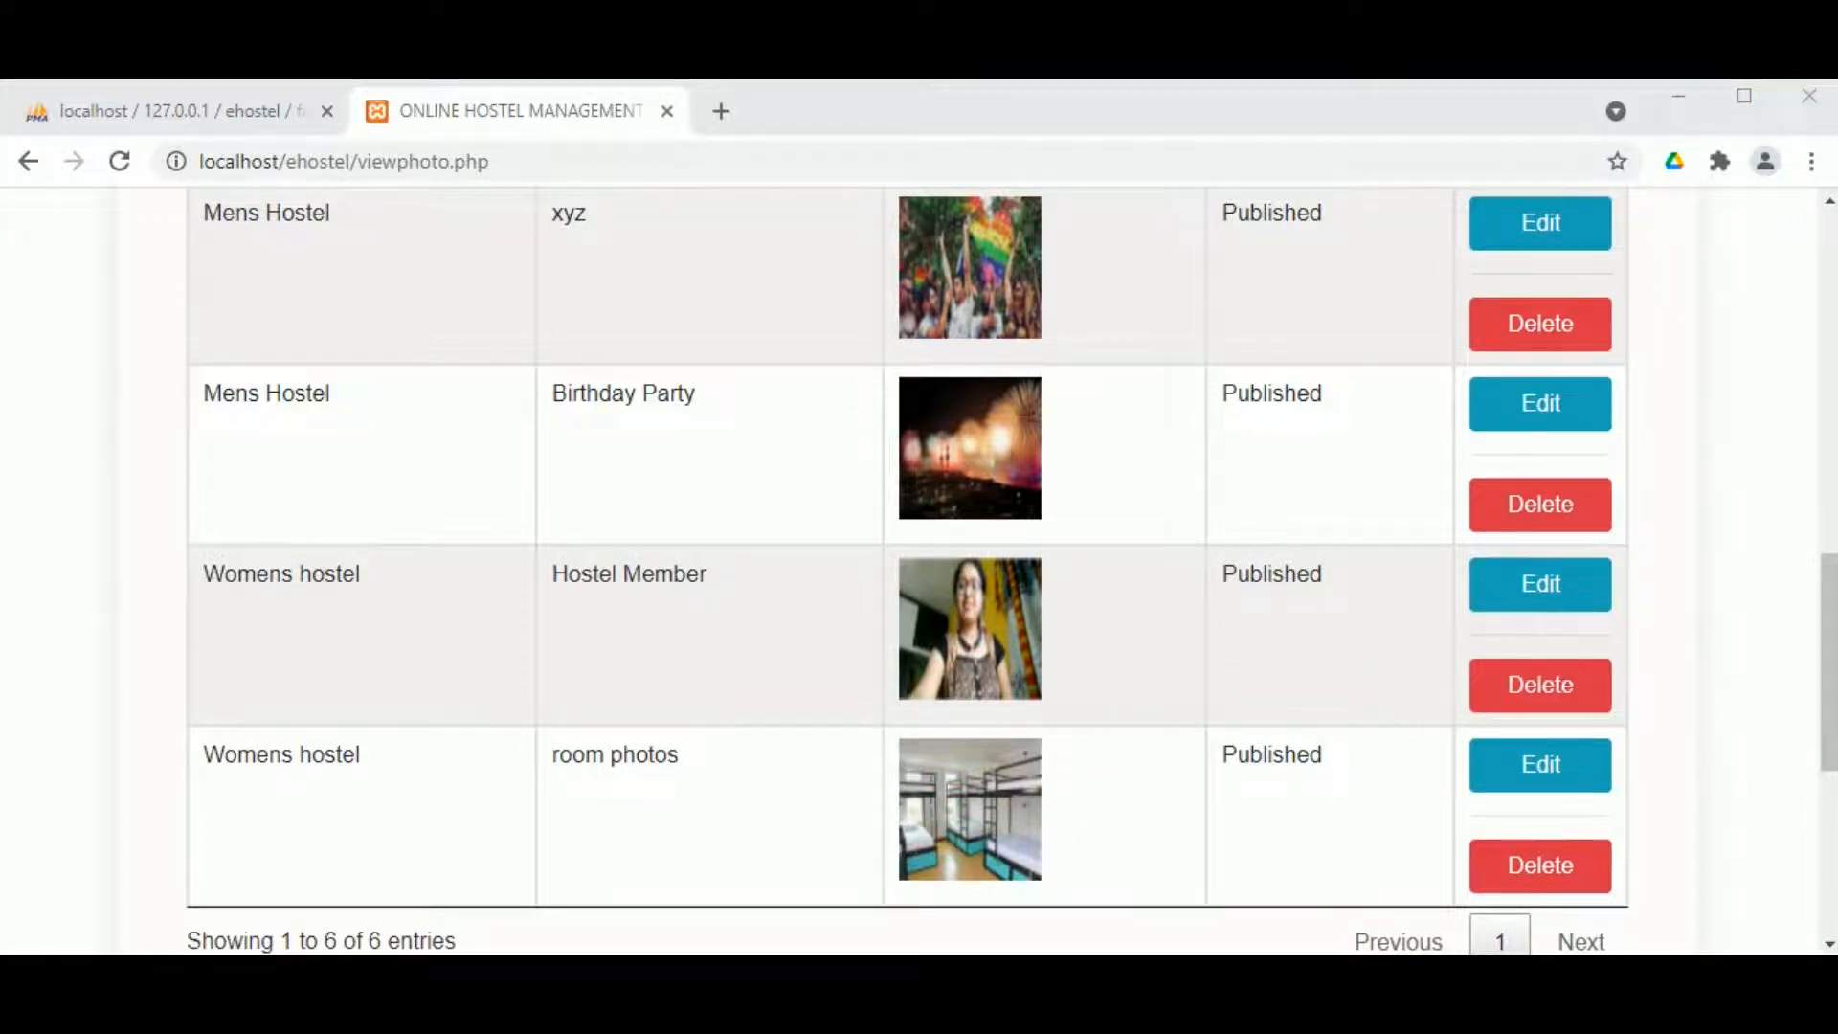
pyautogui.scroll(10, 1735, 227)
# Step: Create a new gallery type named 'hostel location' with 'hostel location' as its description
pyautogui.moveTo(1283, 226)
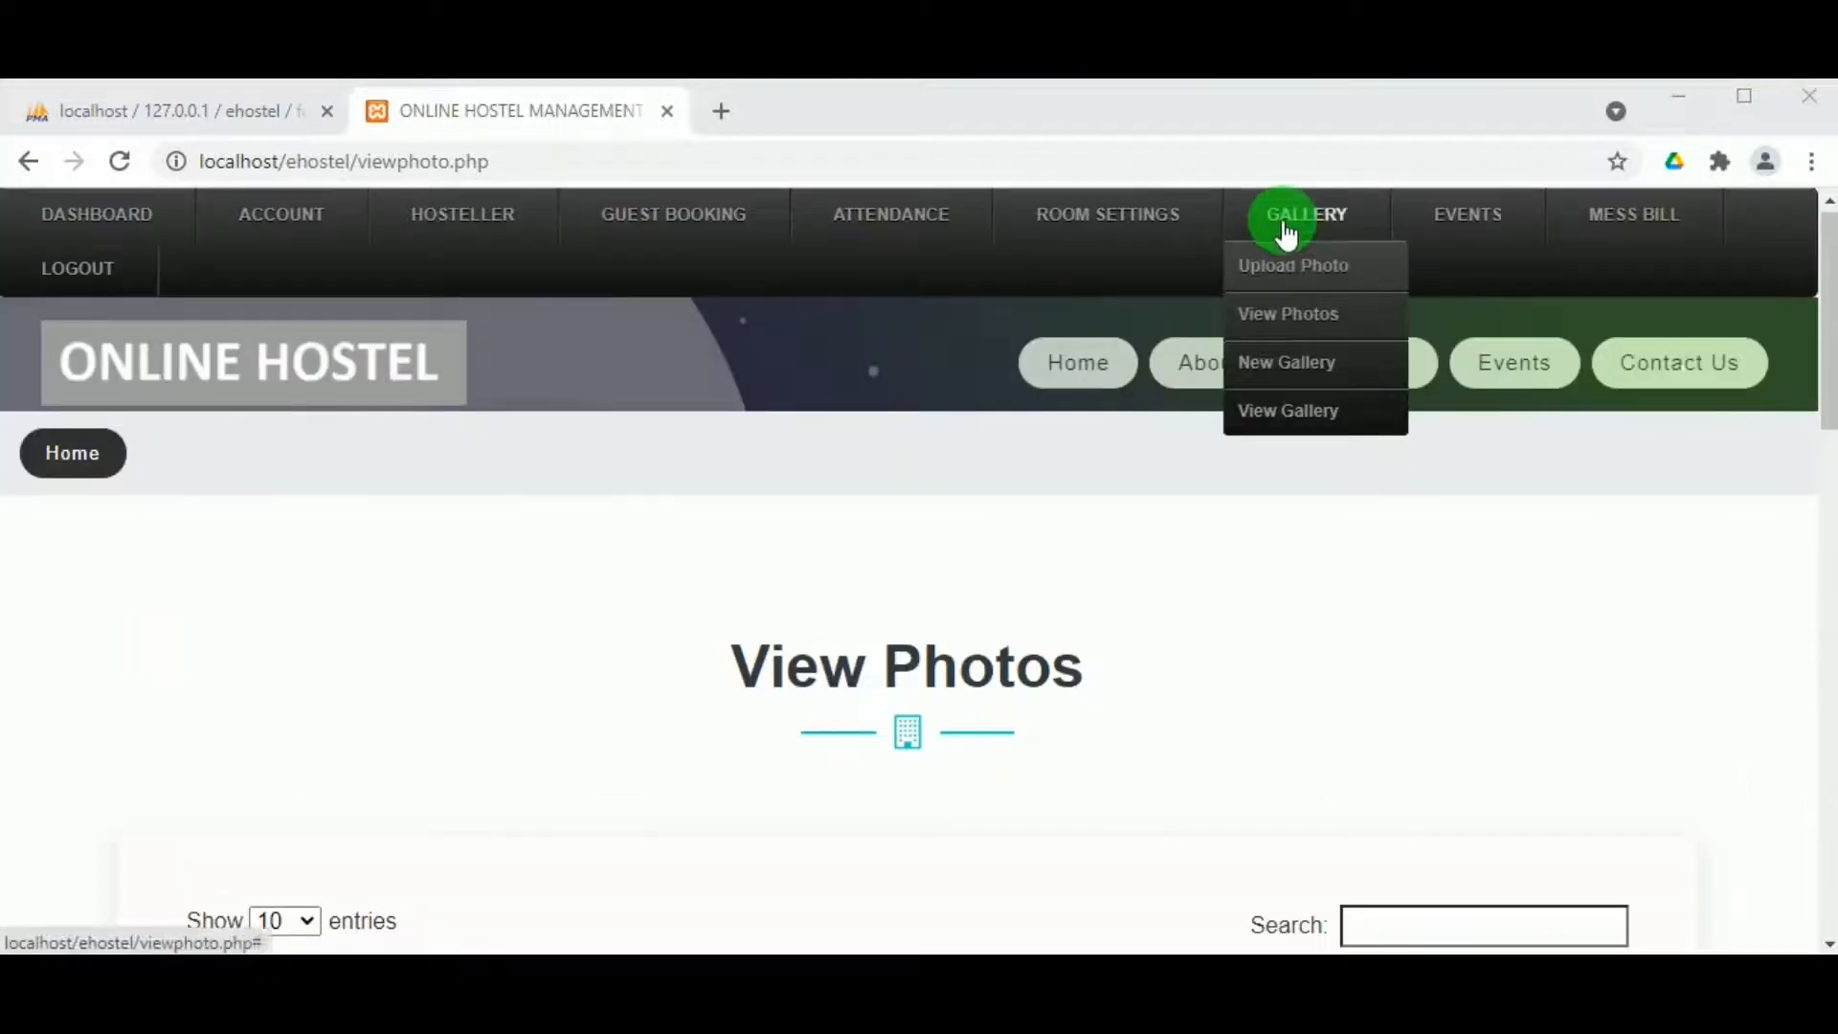
pyautogui.click(1294, 371)
pyautogui.scroll(-5, 679, 688)
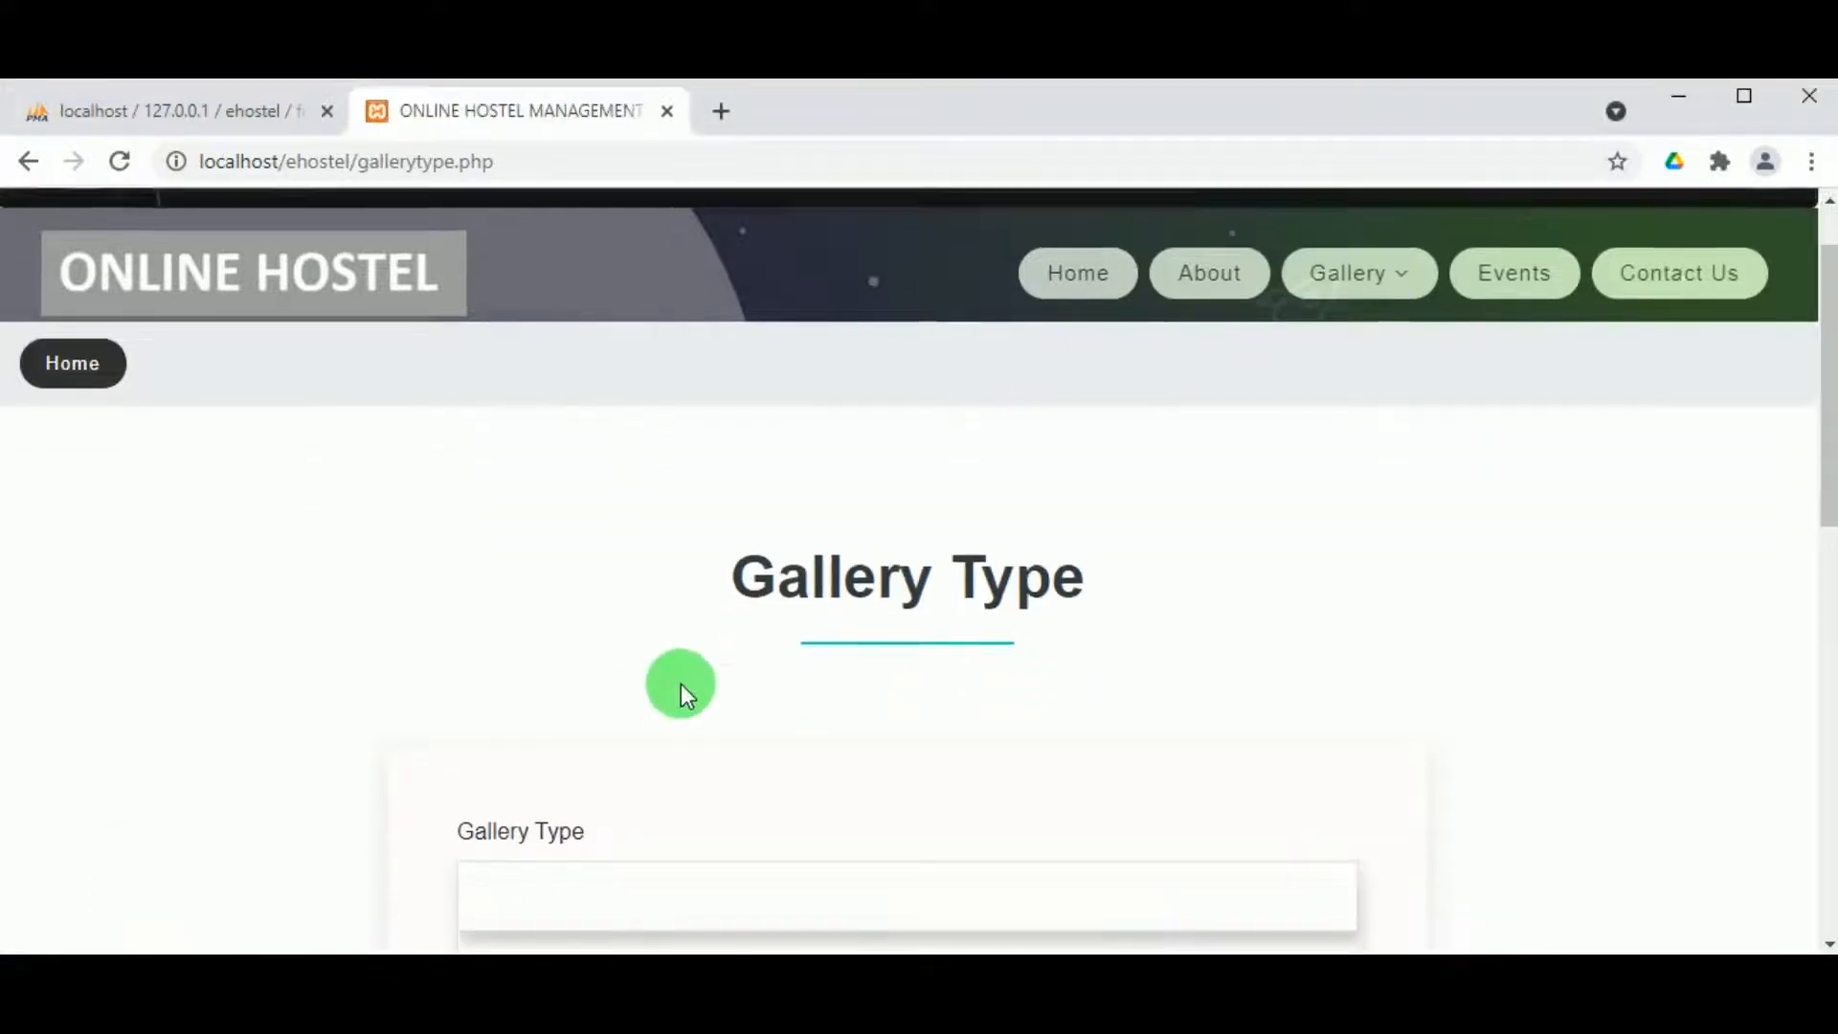
pyautogui.click(656, 558)
pyautogui.write('hoste')
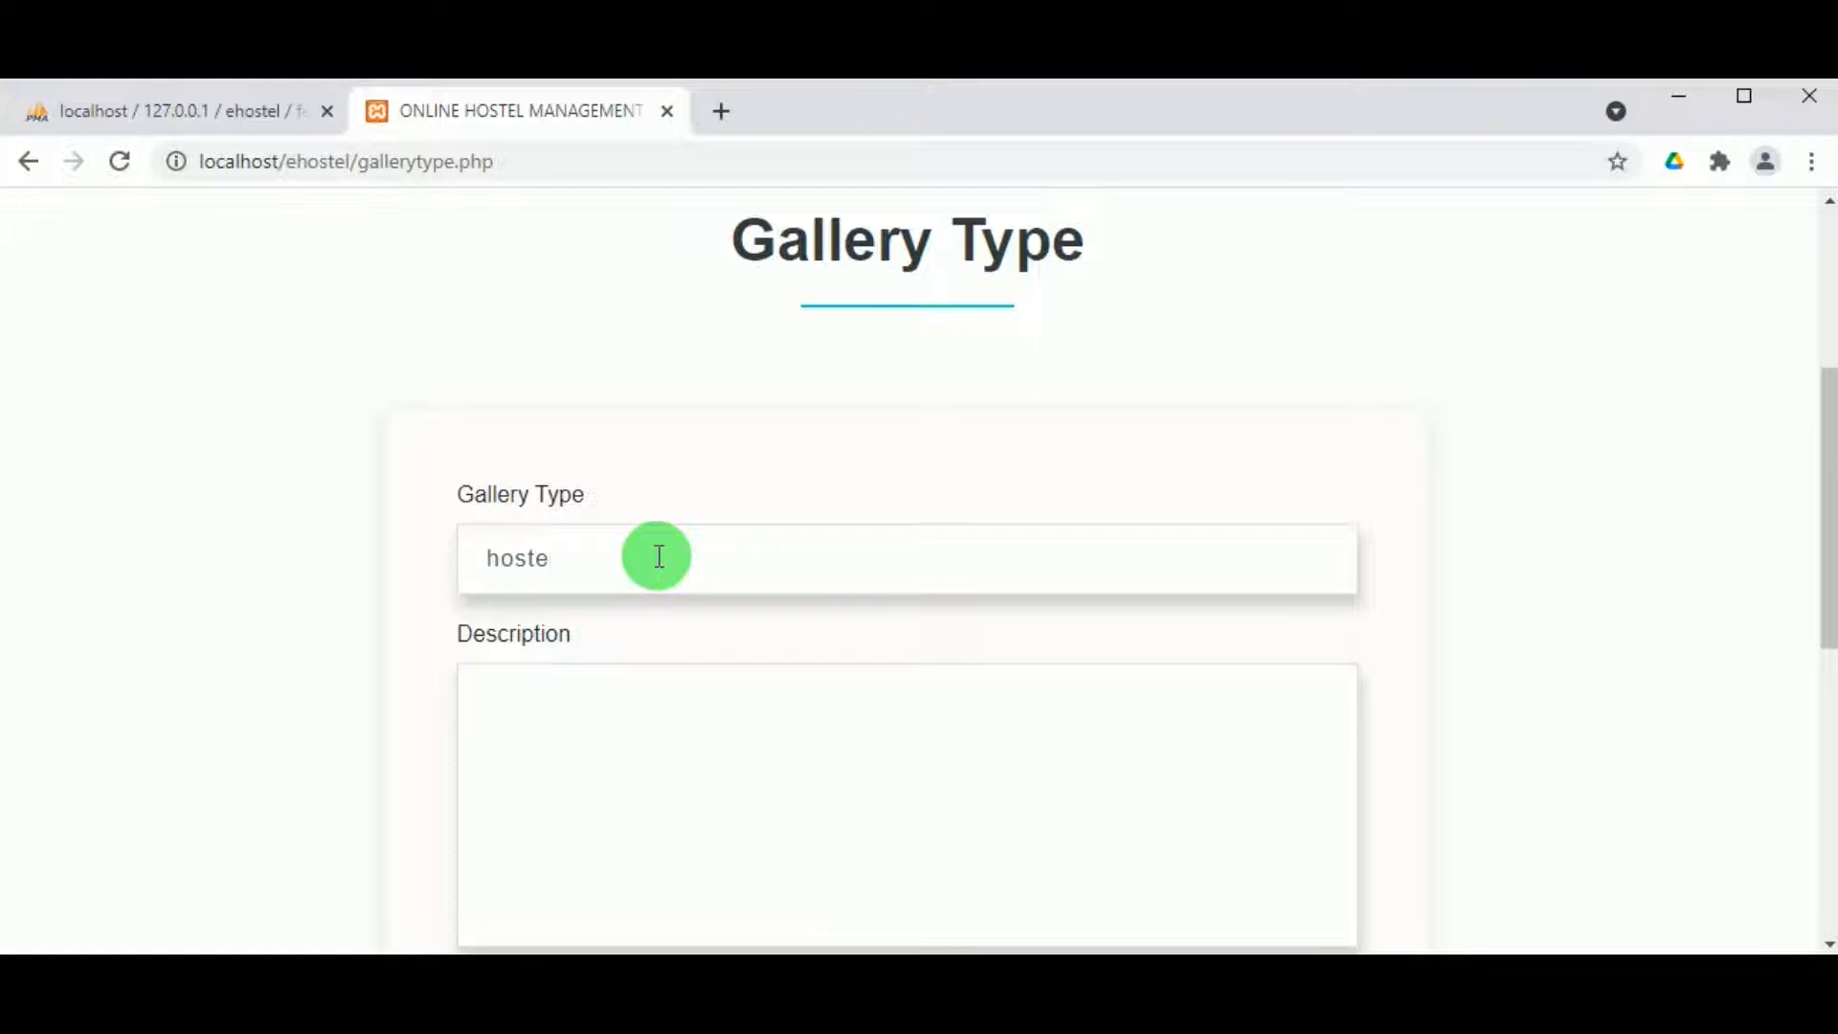
pyautogui.write('l location')
pyautogui.doubleClick(586, 554)
pyautogui.click(594, 554)
pyautogui.moveTo(648, 554); pyautogui.dragTo(398, 566)
pyautogui.hotkey('ctrl', 'c')
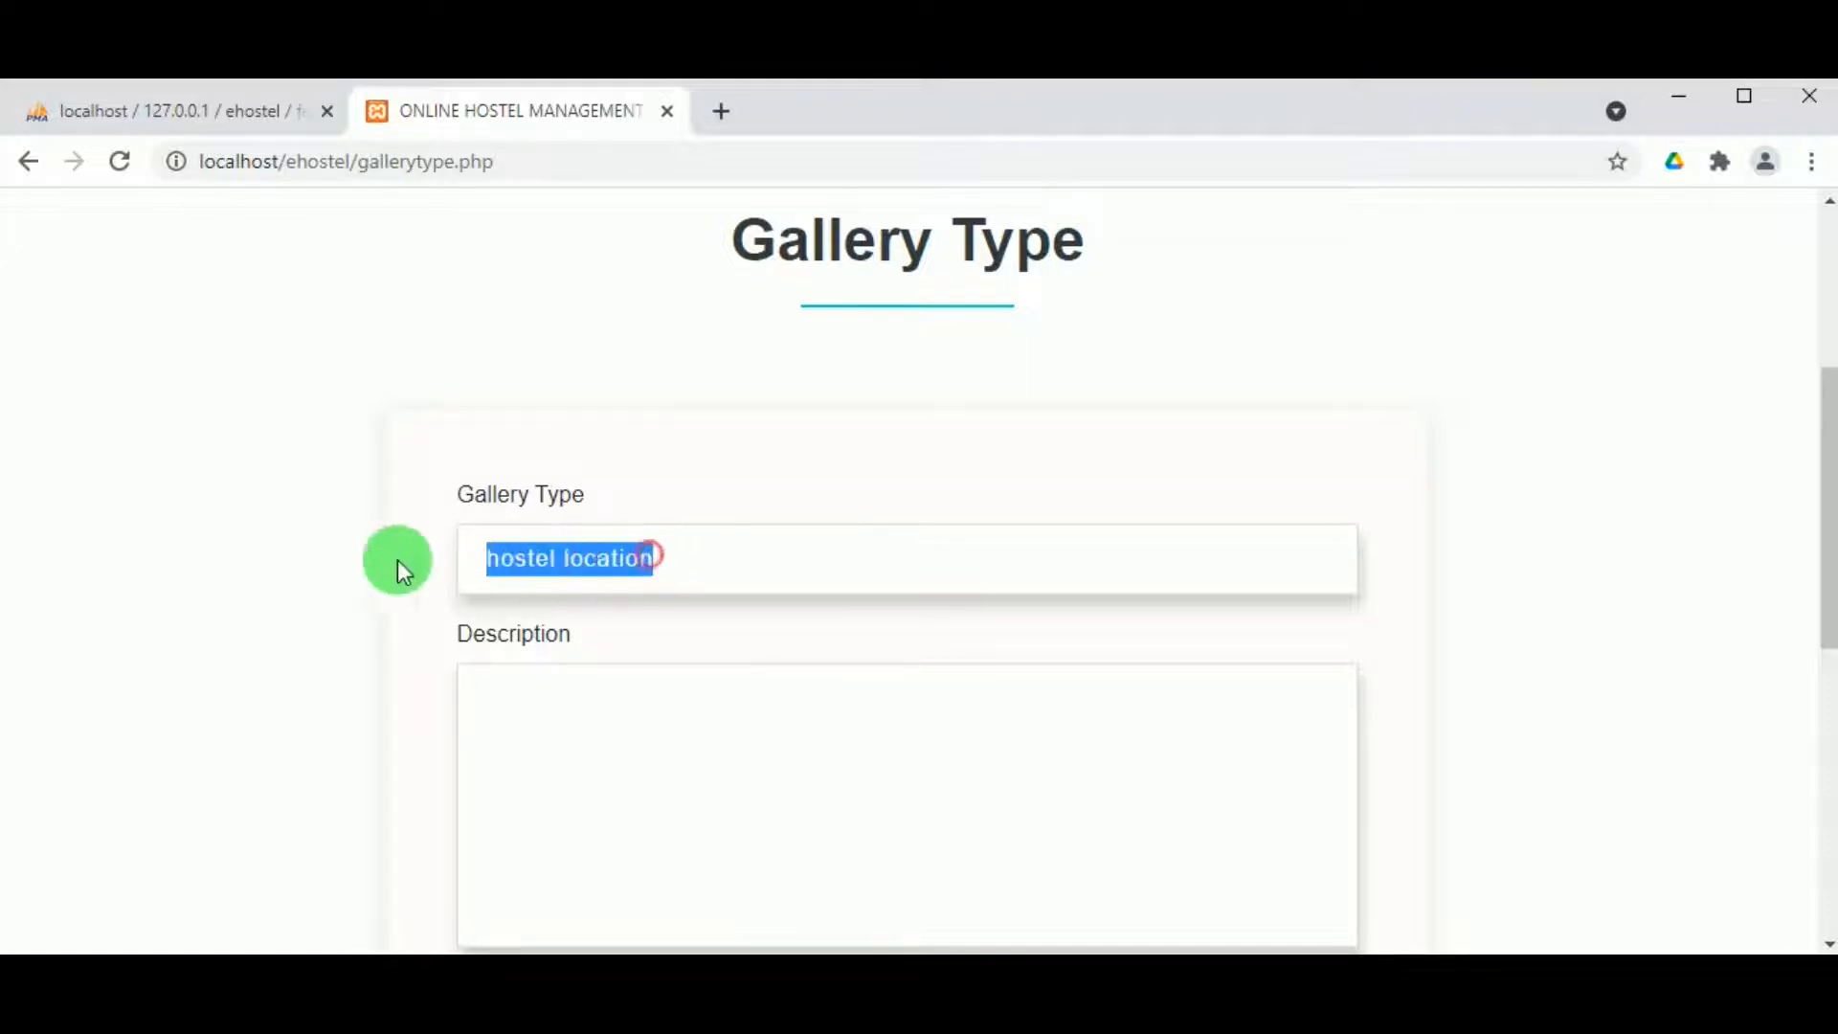
pyautogui.click(558, 726)
pyautogui.hotkey('ctrl', 'v')
# Step: Set the gallery type status to Active, submit it and dismiss the confirmation
pyautogui.scroll(-5, 568, 740)
pyautogui.click(691, 256)
pyautogui.click(618, 344)
pyautogui.click(872, 407)
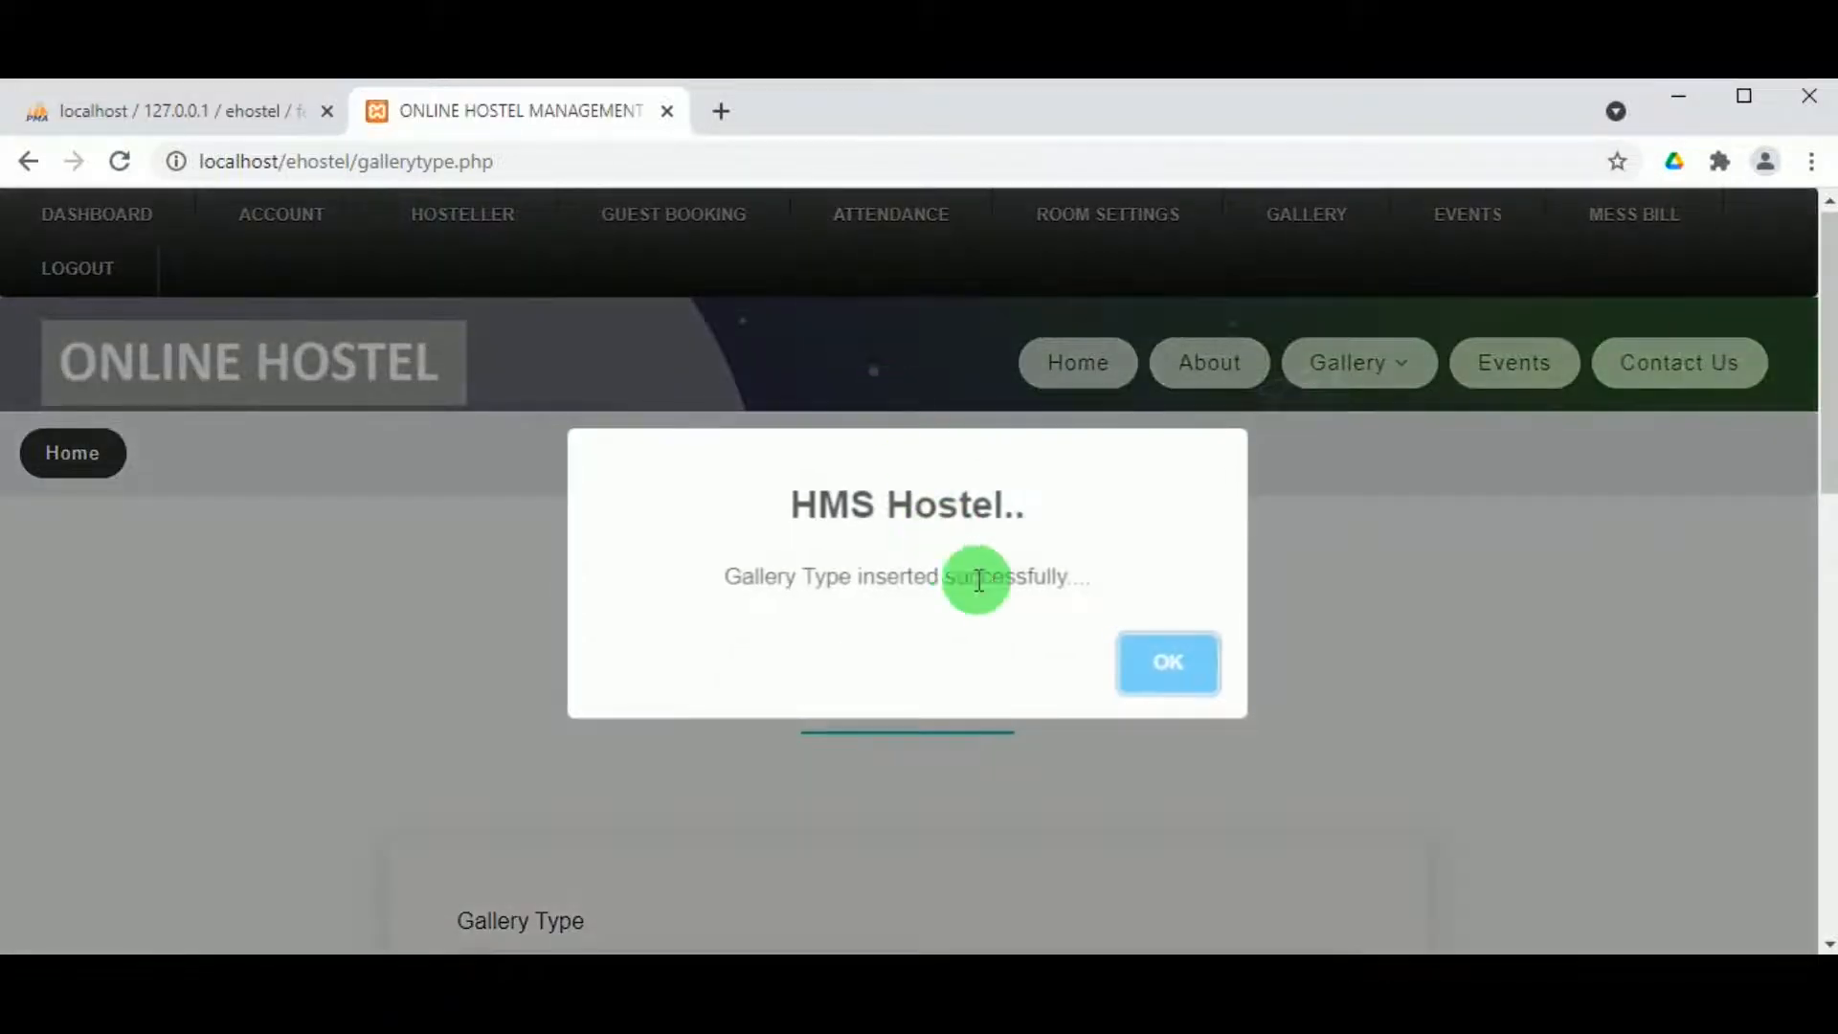
pyautogui.click(1147, 675)
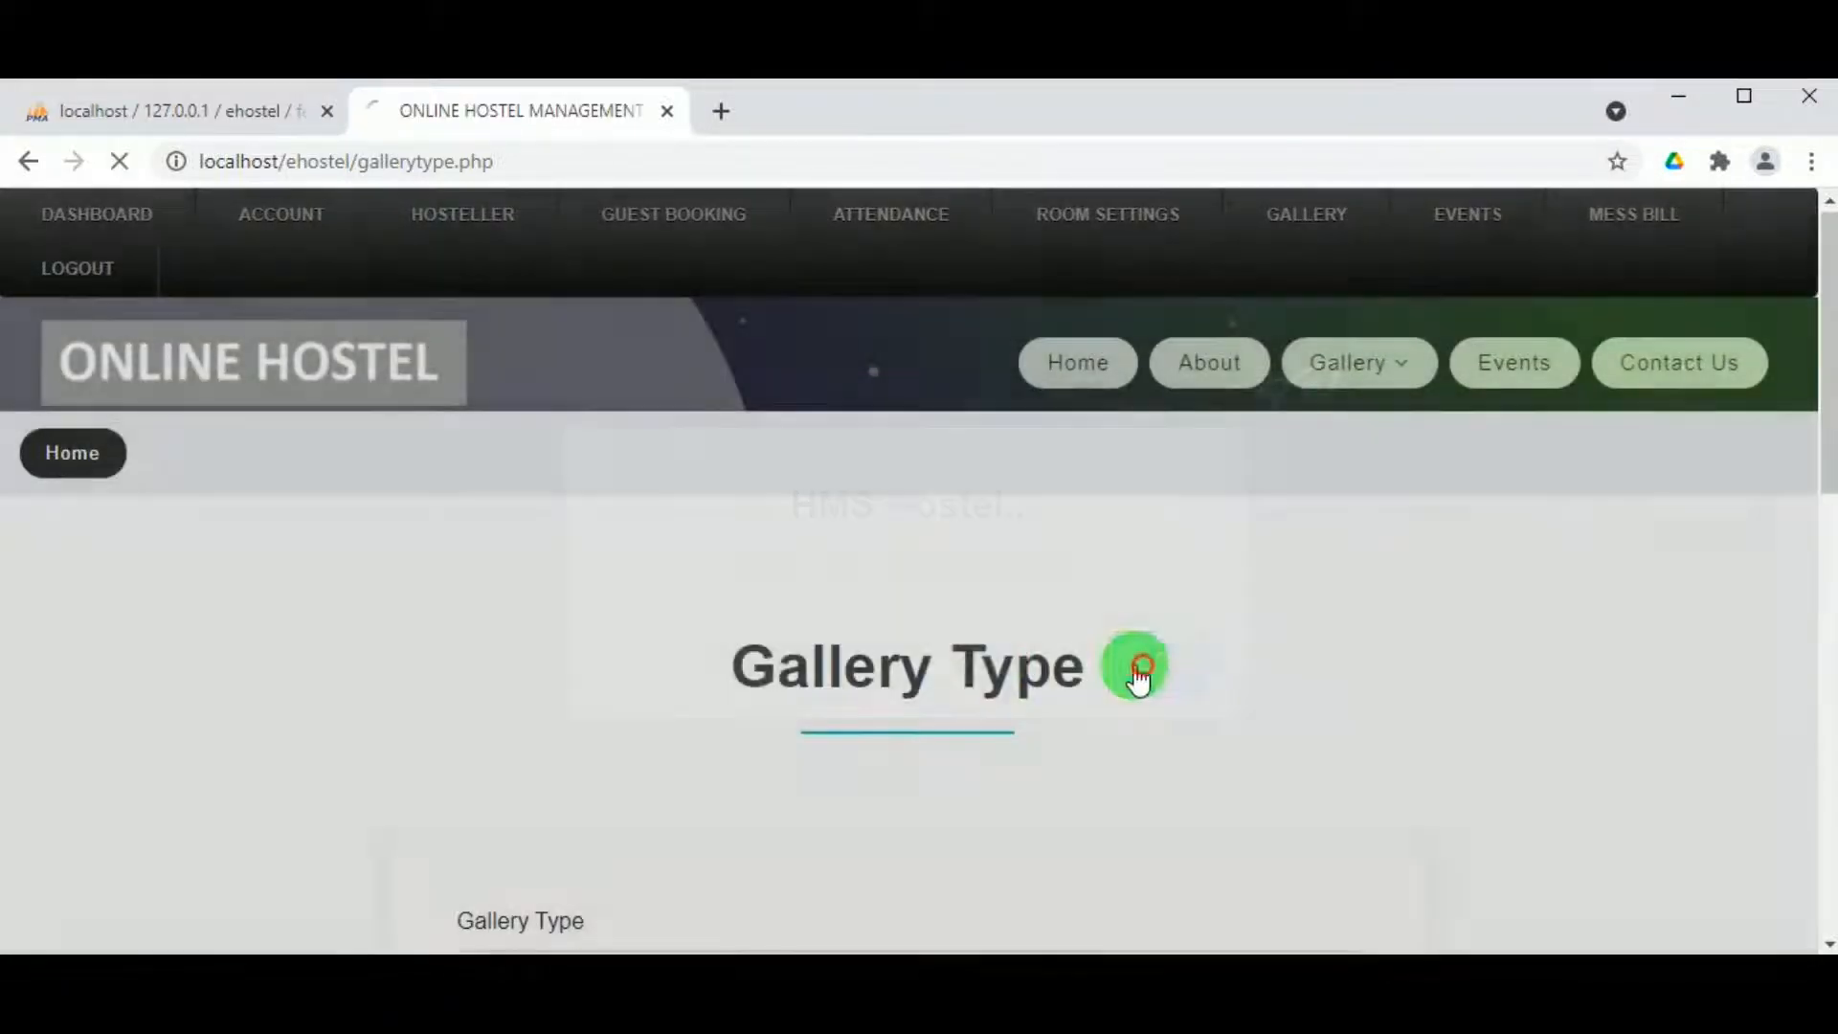
# Step: Verify View Gallery lists hostel location, Mens Hostel and Womens hostel as Active
pyautogui.moveTo(1290, 239)
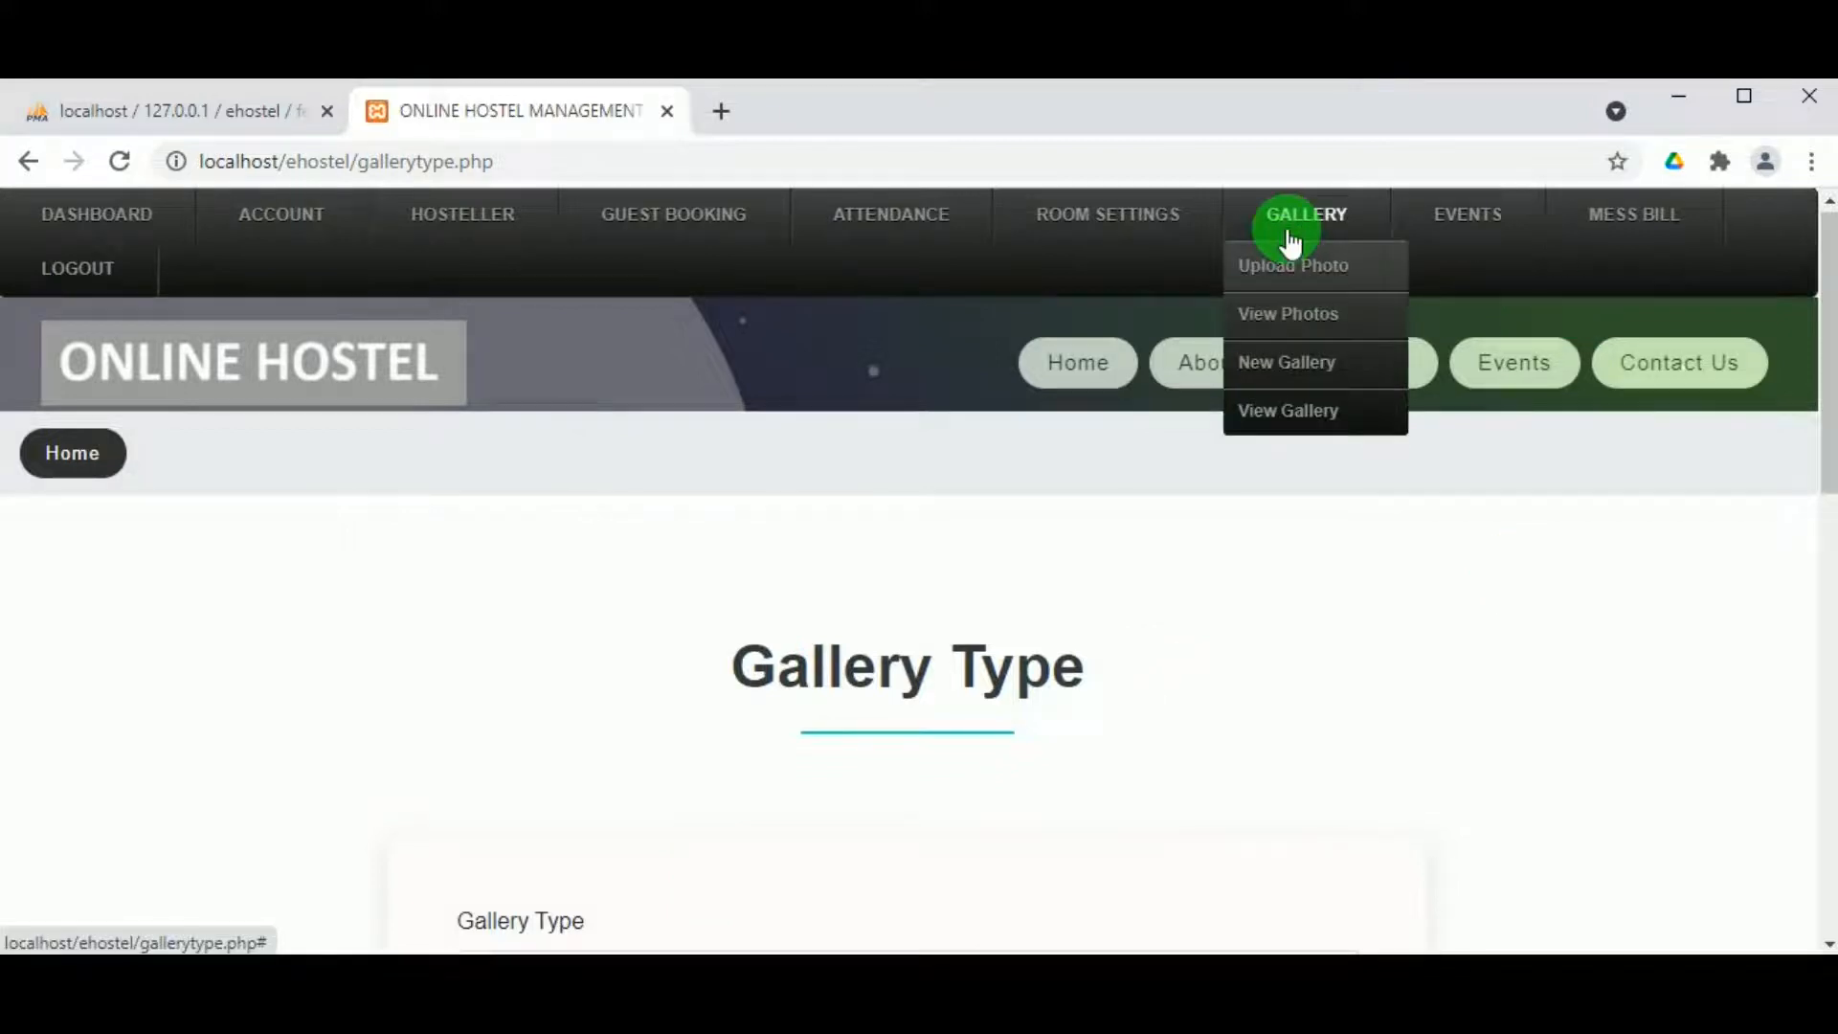
pyautogui.click(1278, 442)
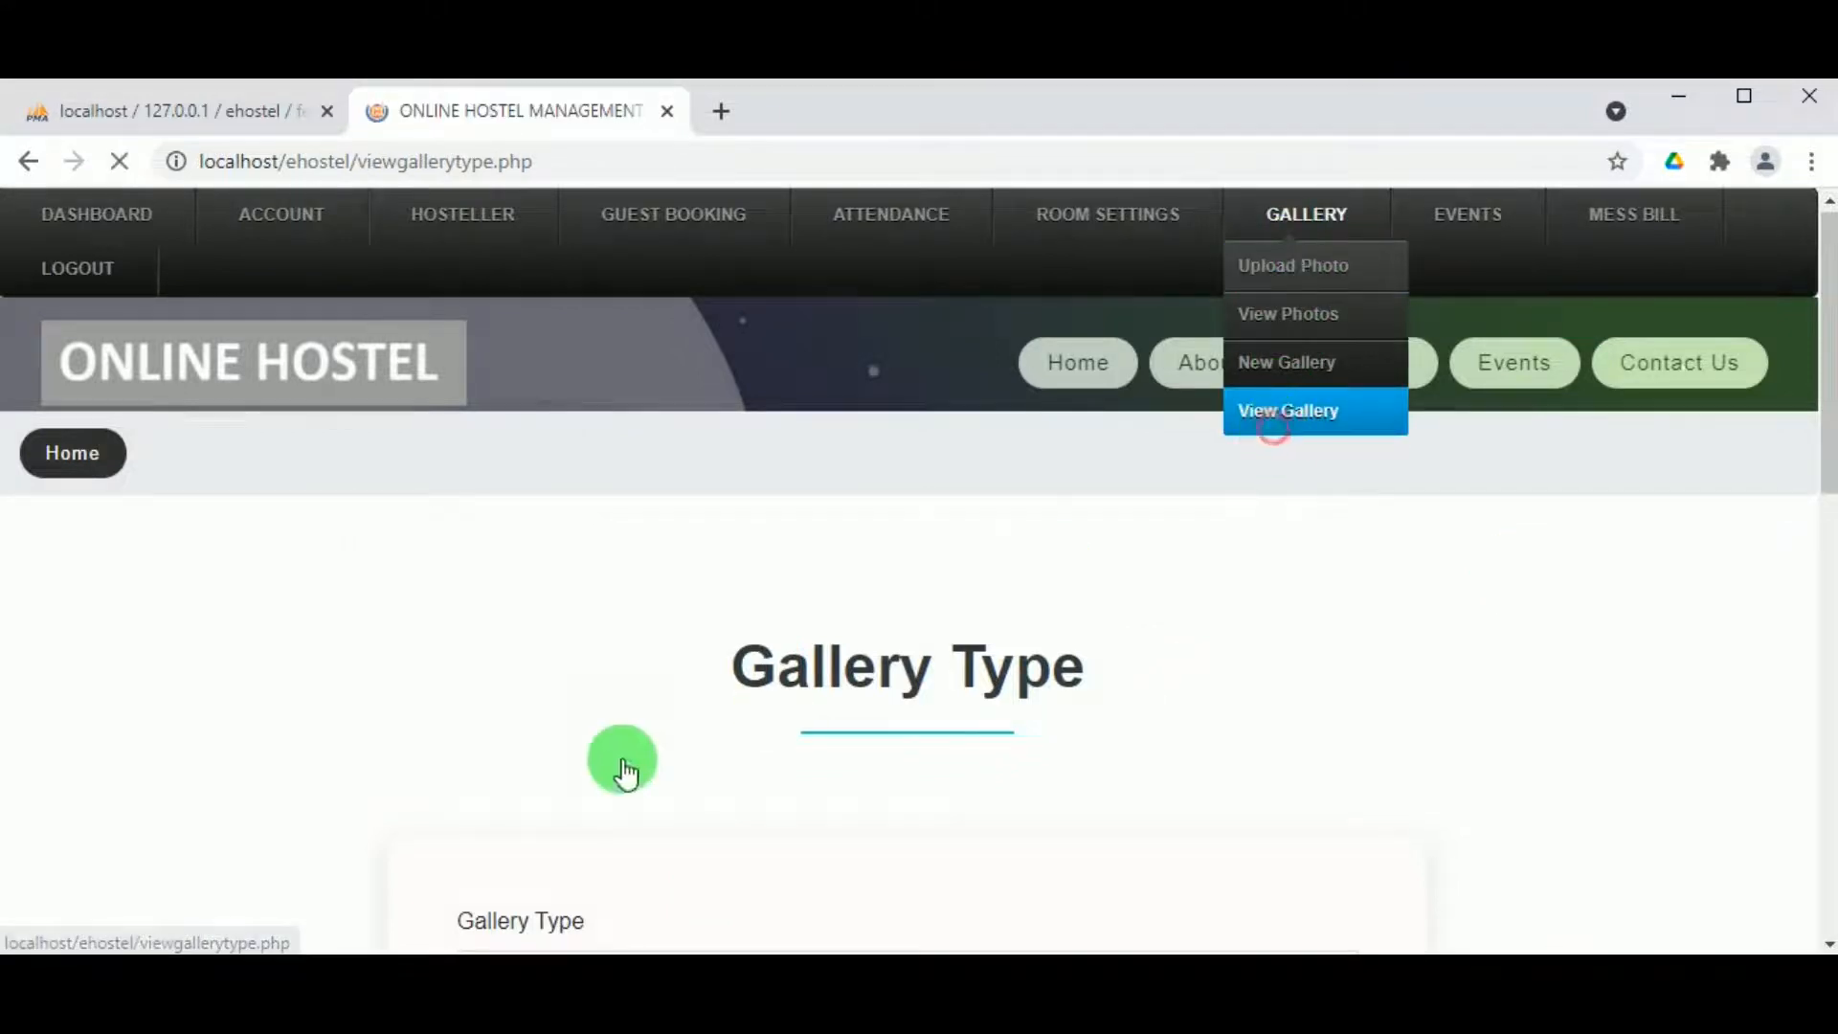
pyautogui.scroll(-9, 463, 739)
pyautogui.scroll(1, 277, 560)
pyautogui.scroll(1, 278, 560)
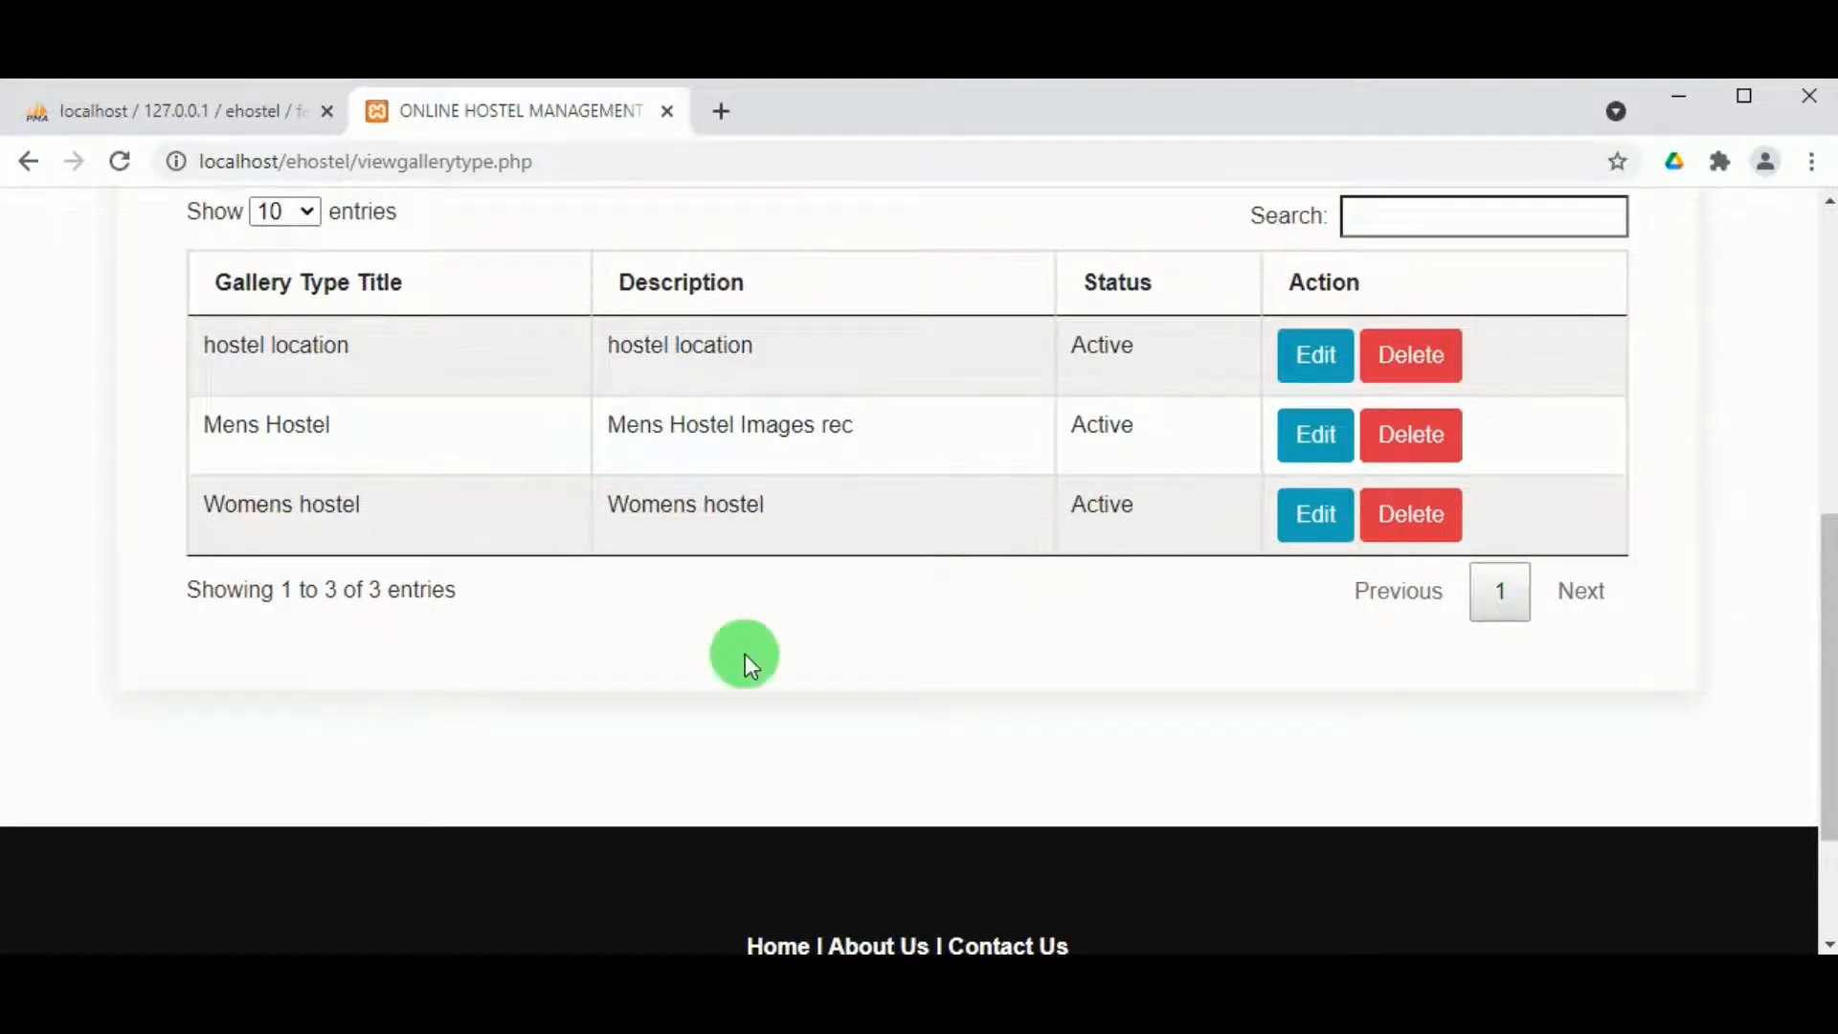
pyautogui.scroll(6, 1033, 652)
pyautogui.scroll(-8, 1420, 767)
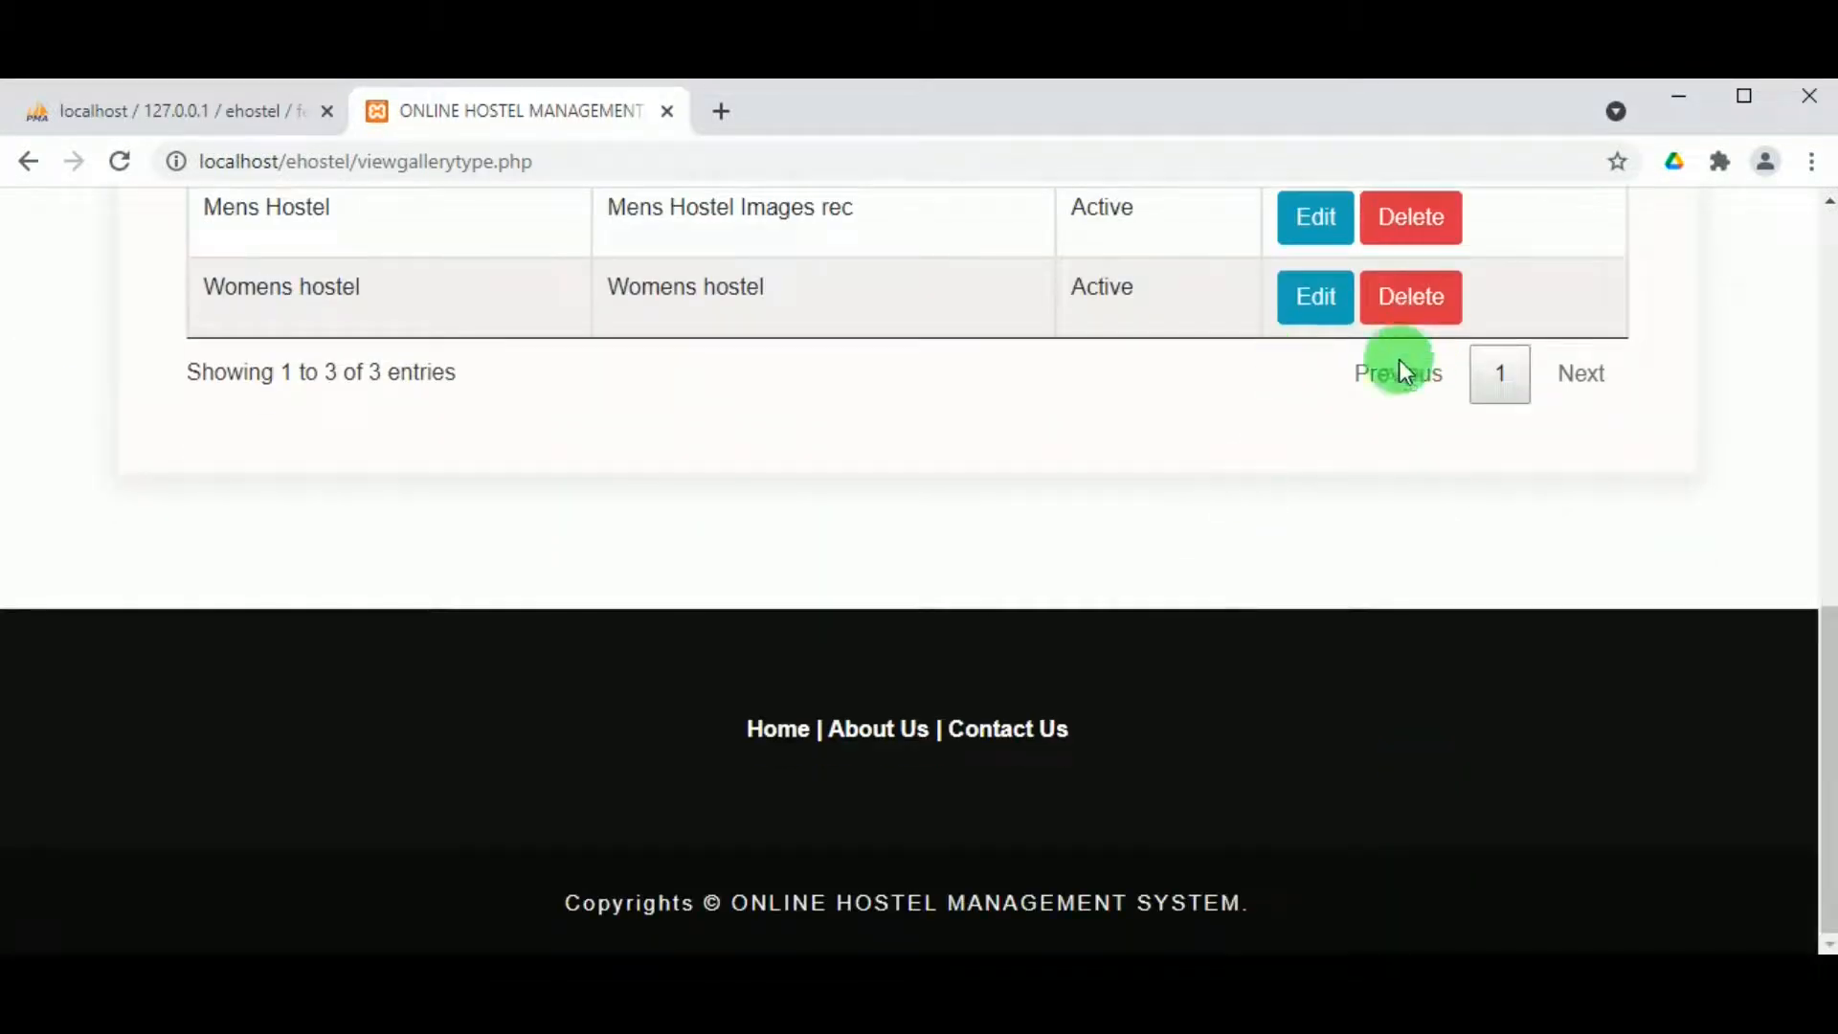
pyautogui.scroll(8, 1106, 444)
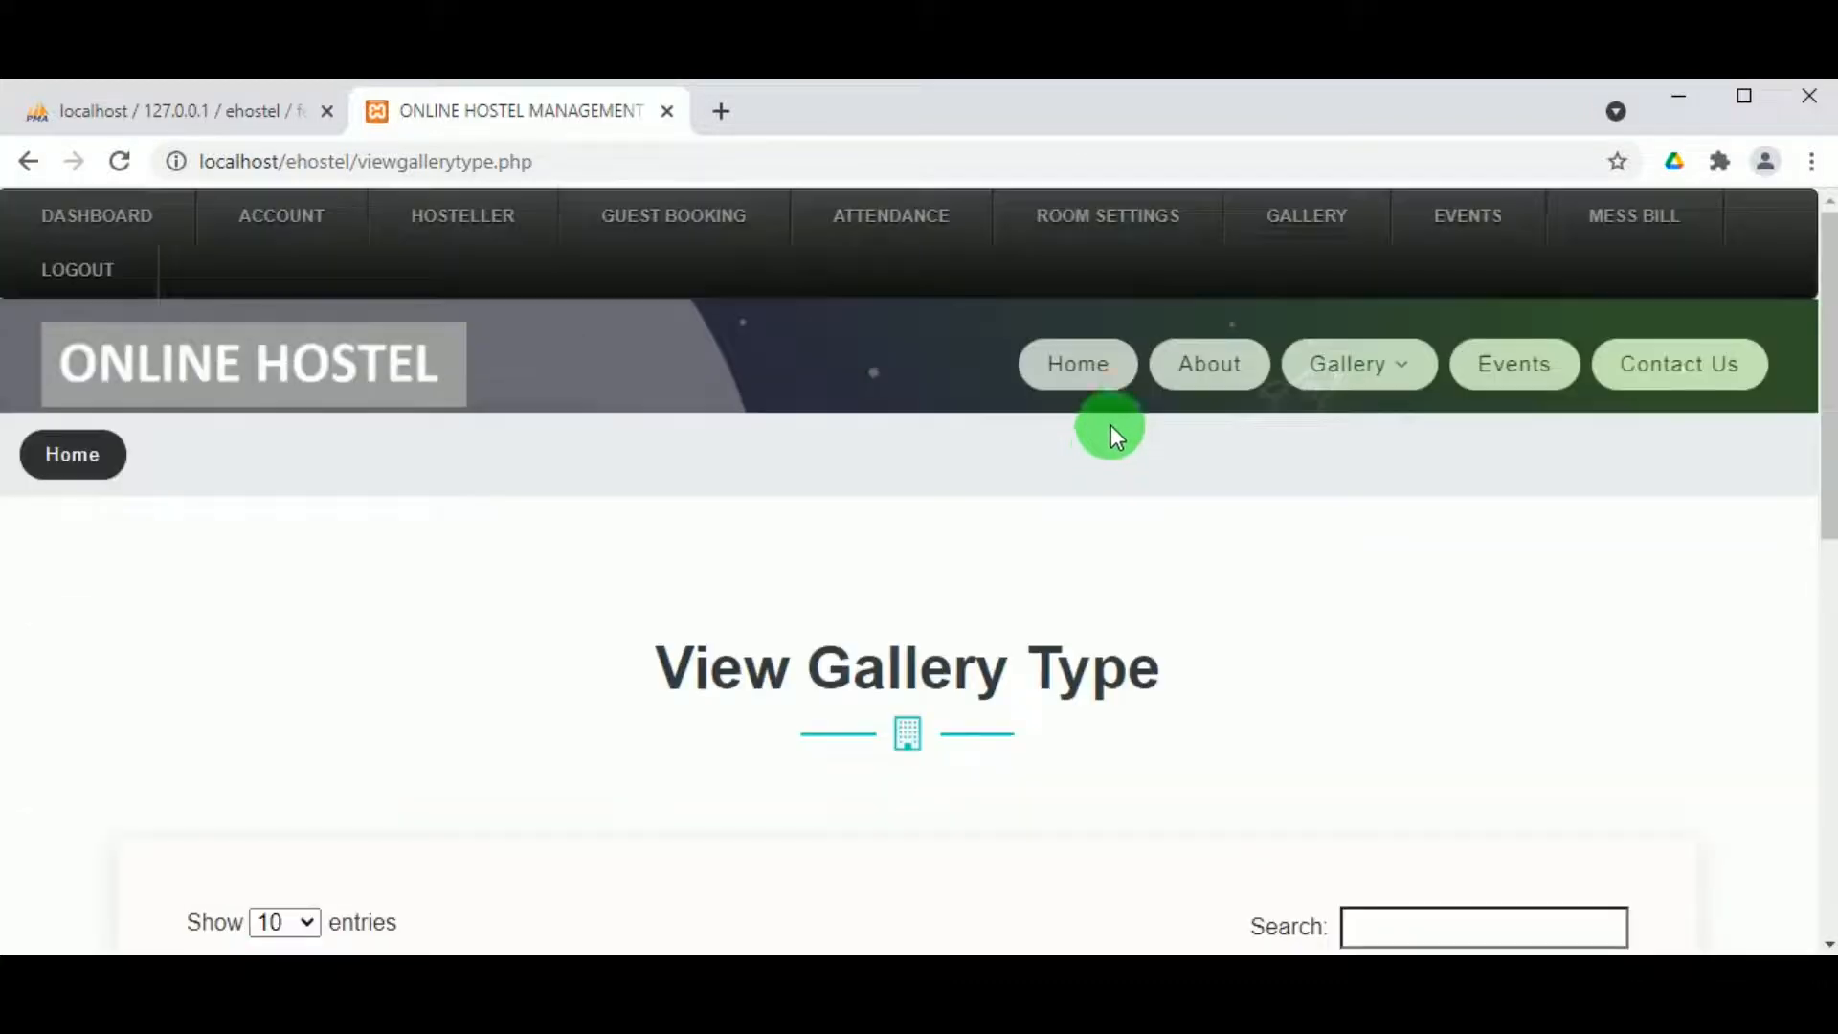
# Step: Start a new Publish Events entry titled 'Hostel annual day'
pyautogui.moveTo(1348, 207)
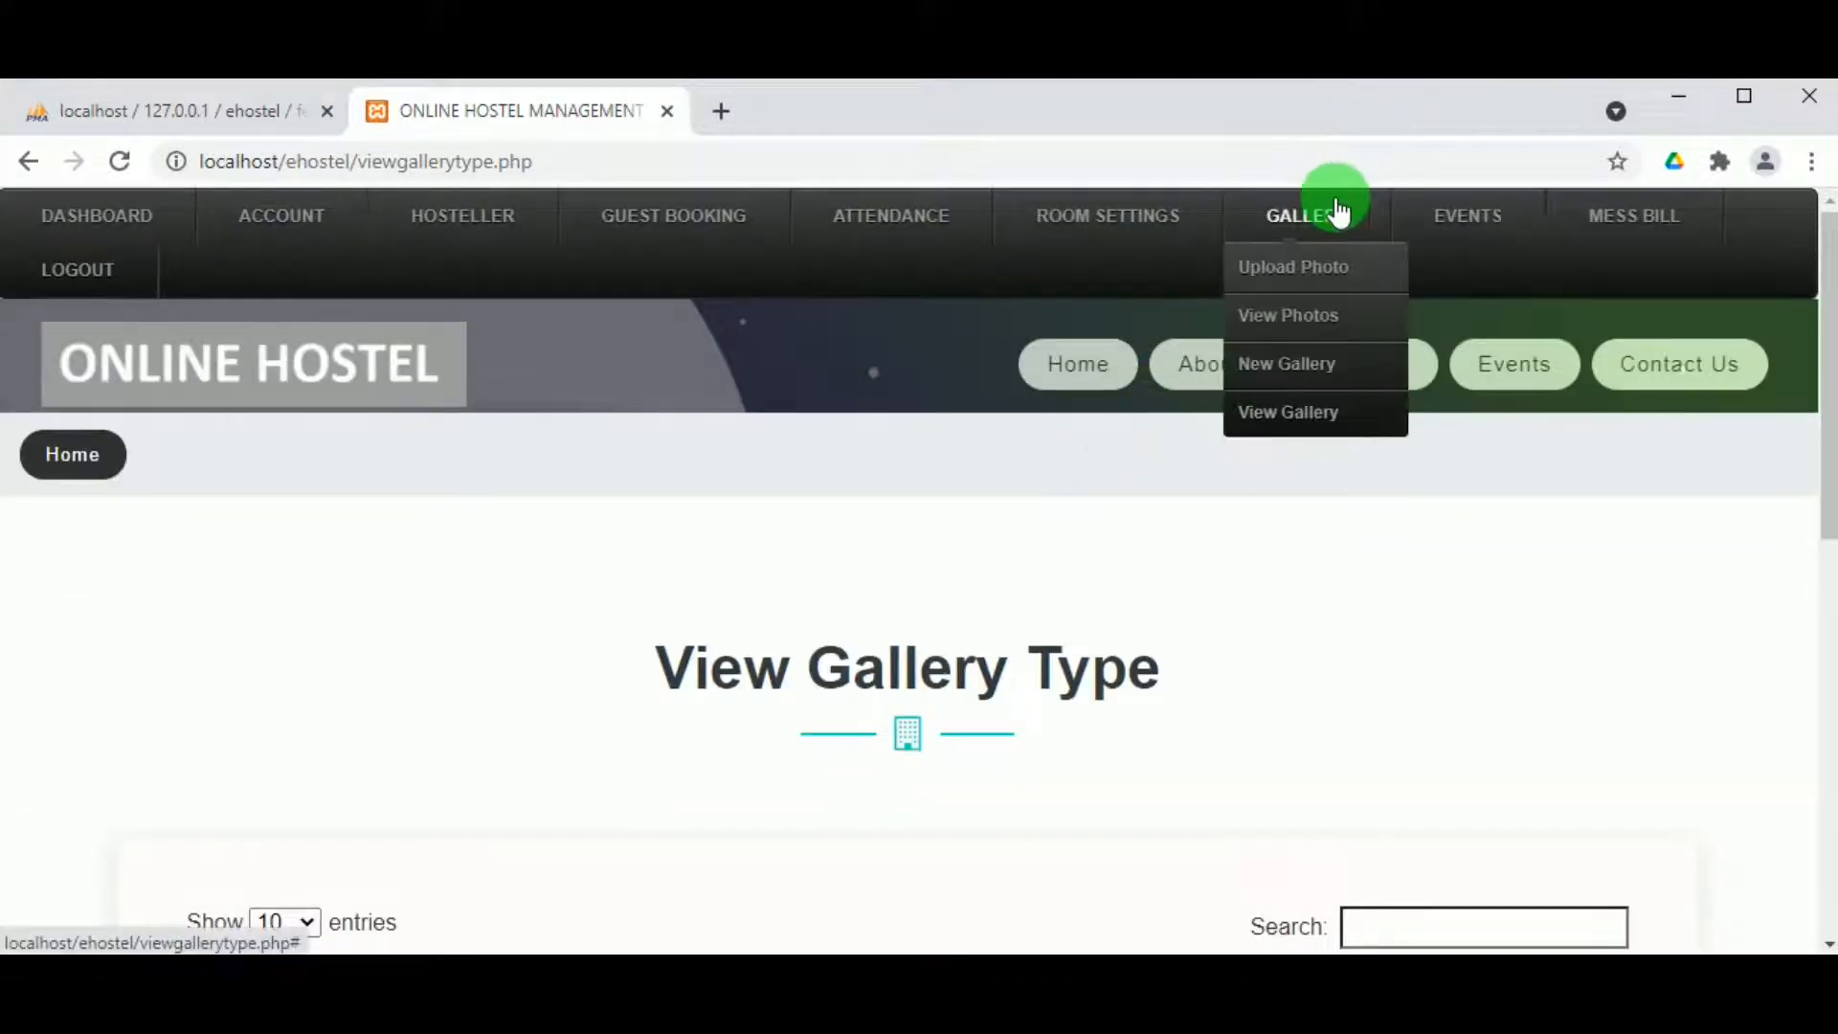
pyautogui.moveTo(1444, 220)
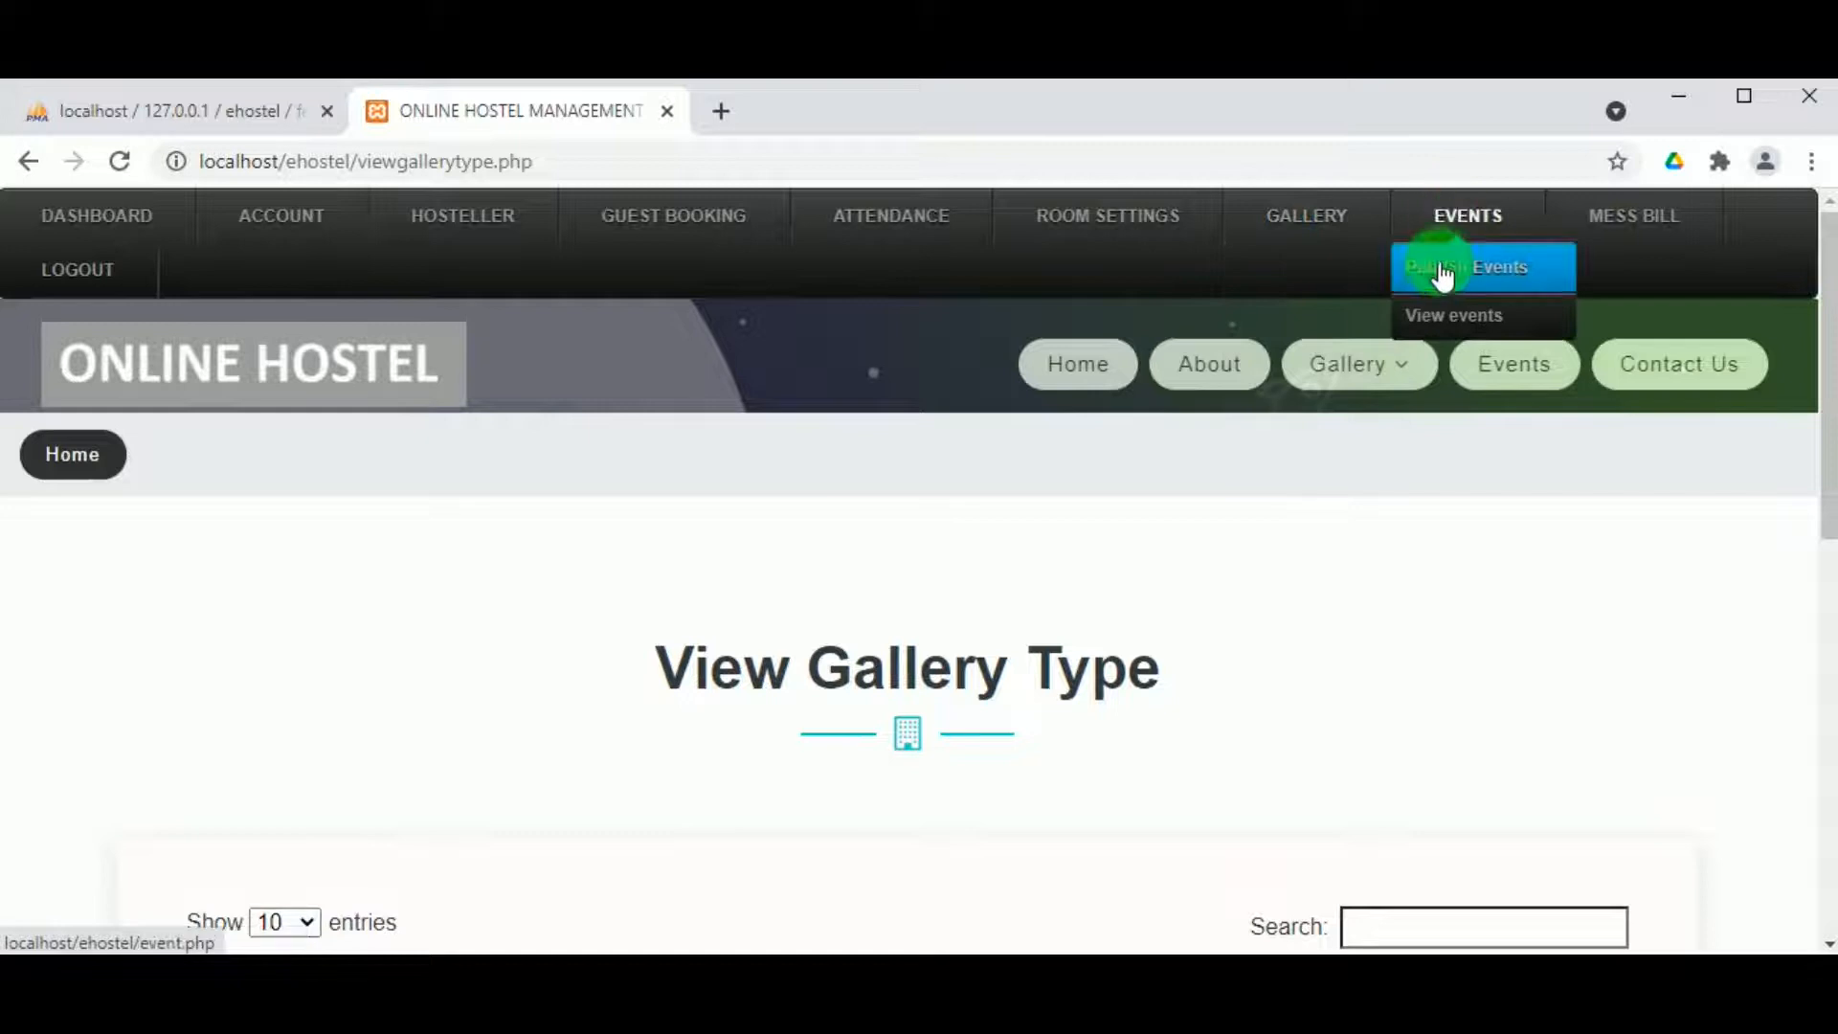
pyautogui.click(1442, 273)
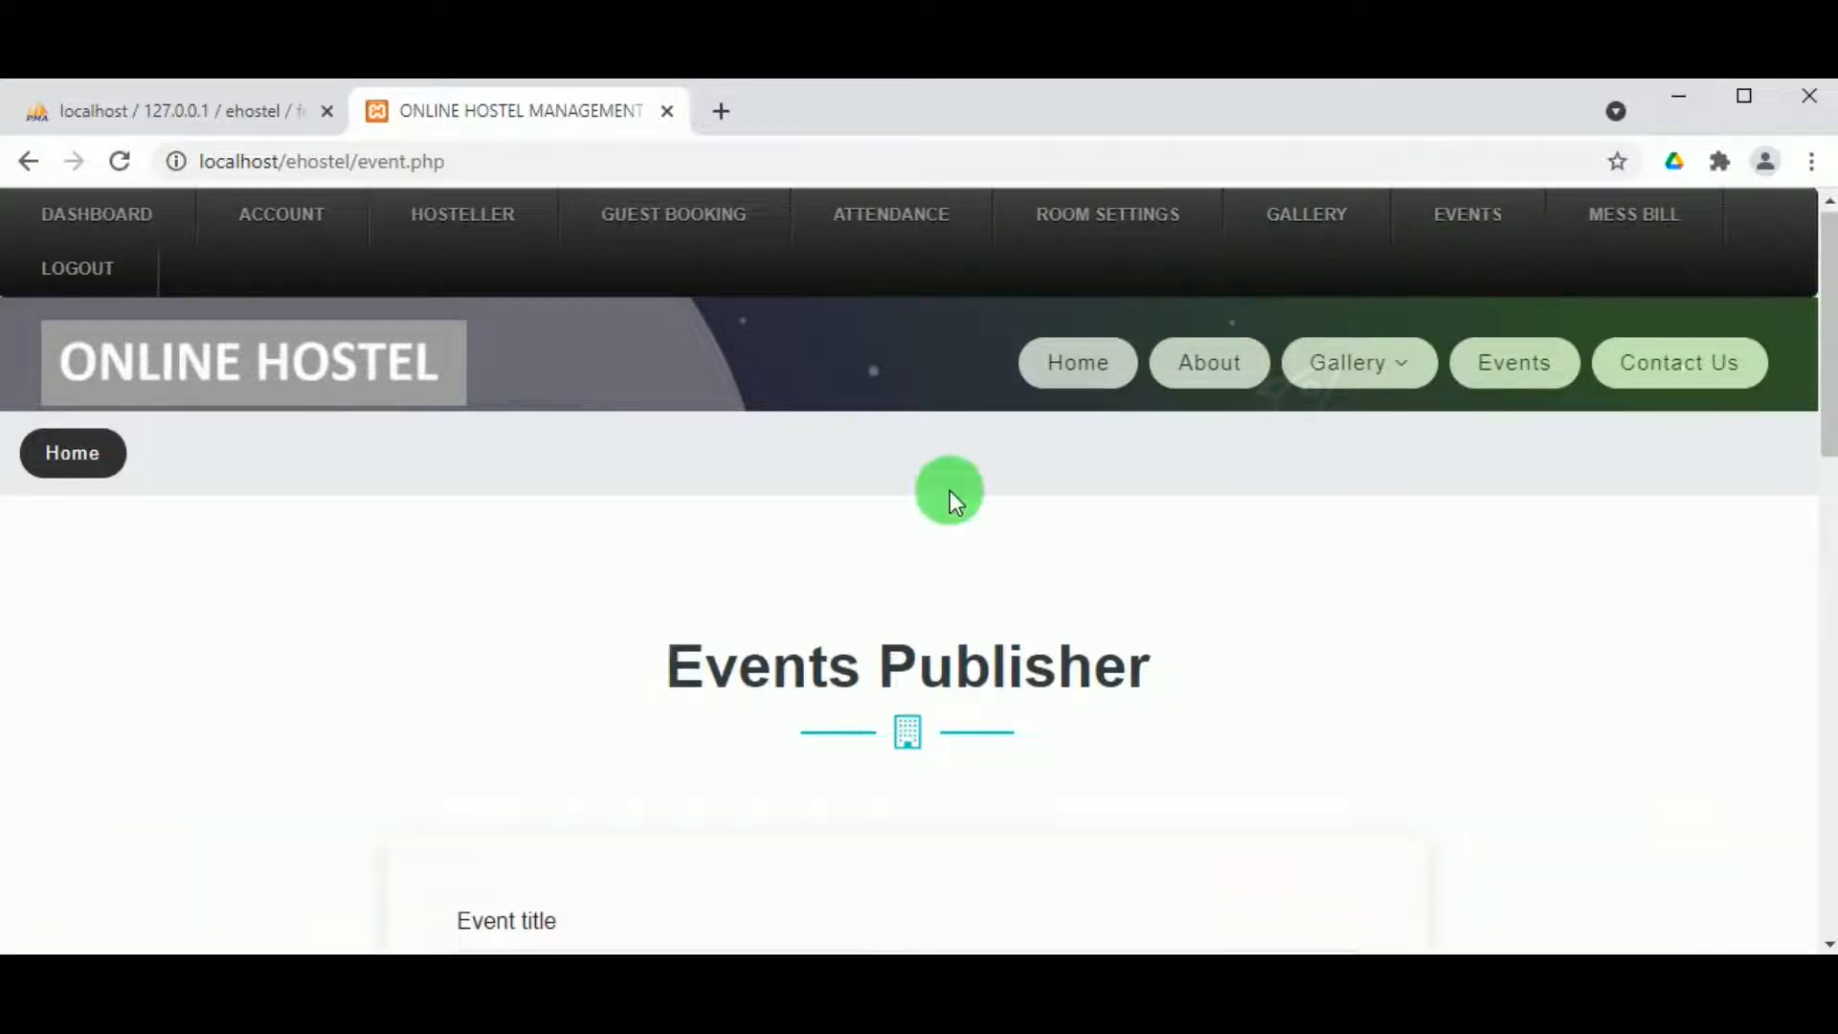
pyautogui.scroll(-2, 670, 671)
pyautogui.scroll(-3, 589, 698)
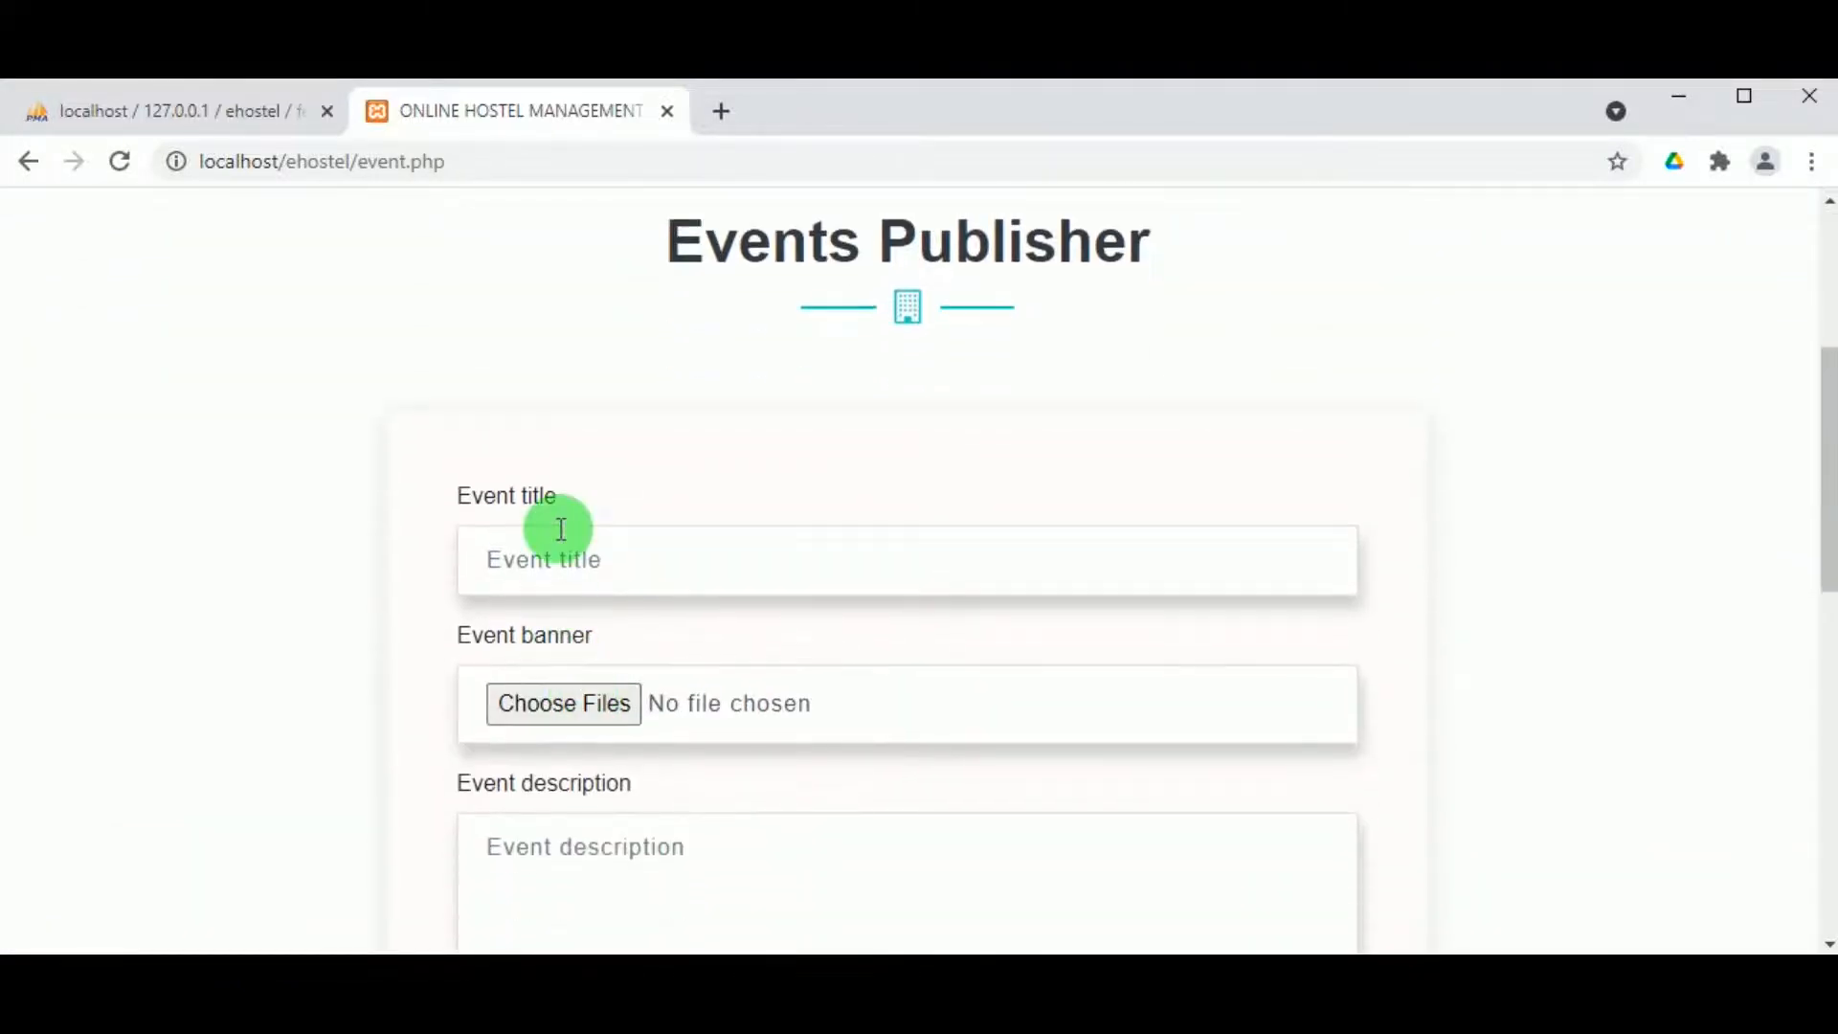
pyautogui.write('Hostel anual day')
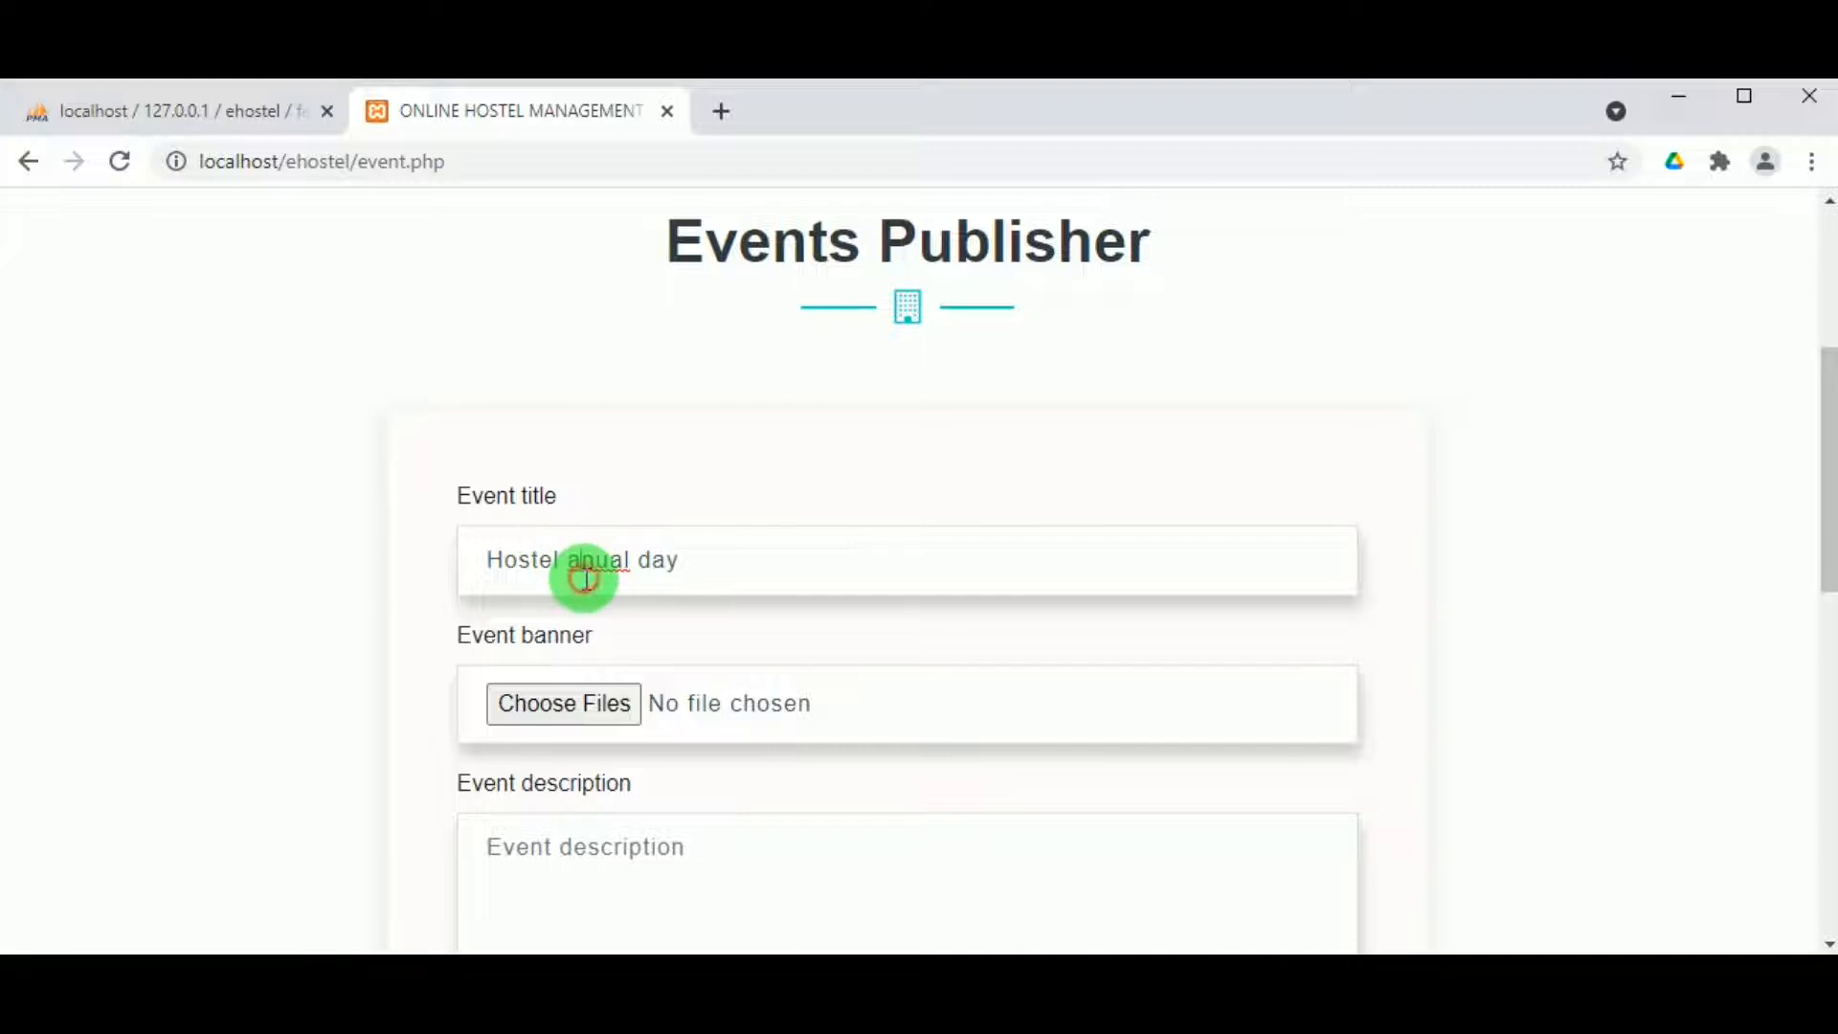
pyautogui.write('n')
pyautogui.press('BackSpace')
pyautogui.write('n')
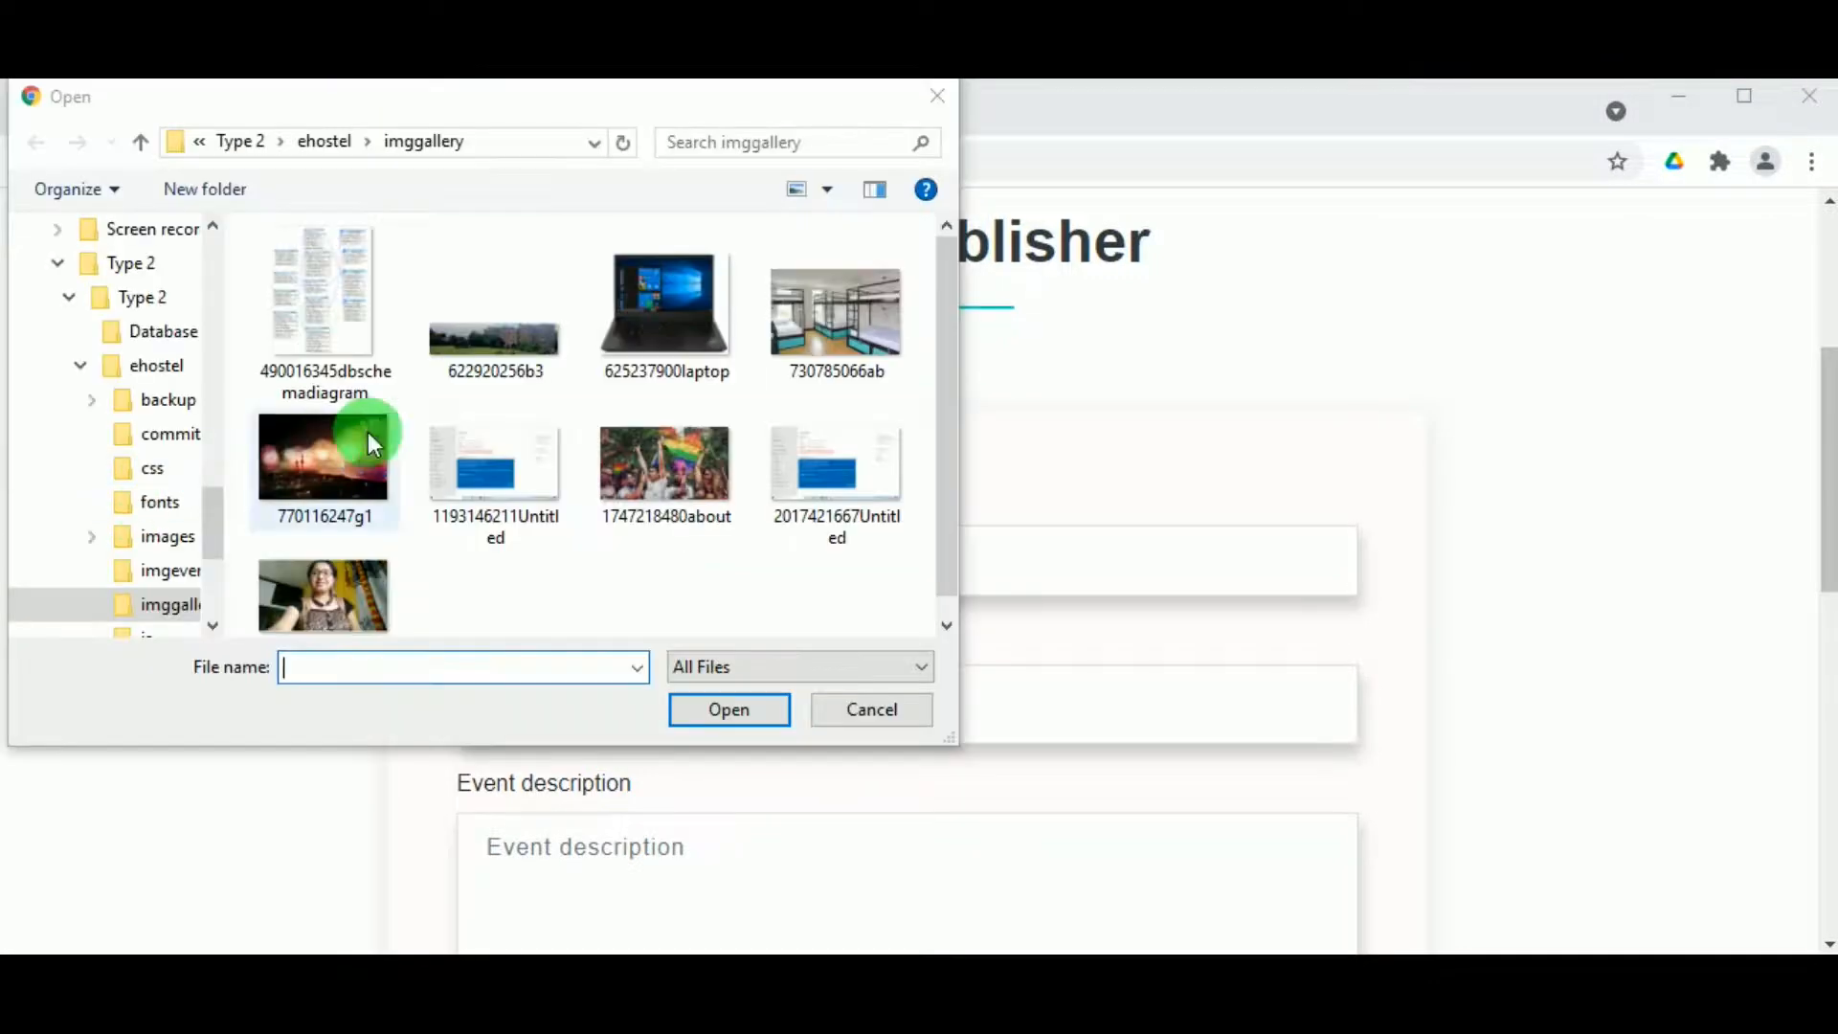
# Step: Attach the 770116247g1.jpg banner and begin the description with 'The'
pyautogui.click(337, 479)
pyautogui.click(739, 710)
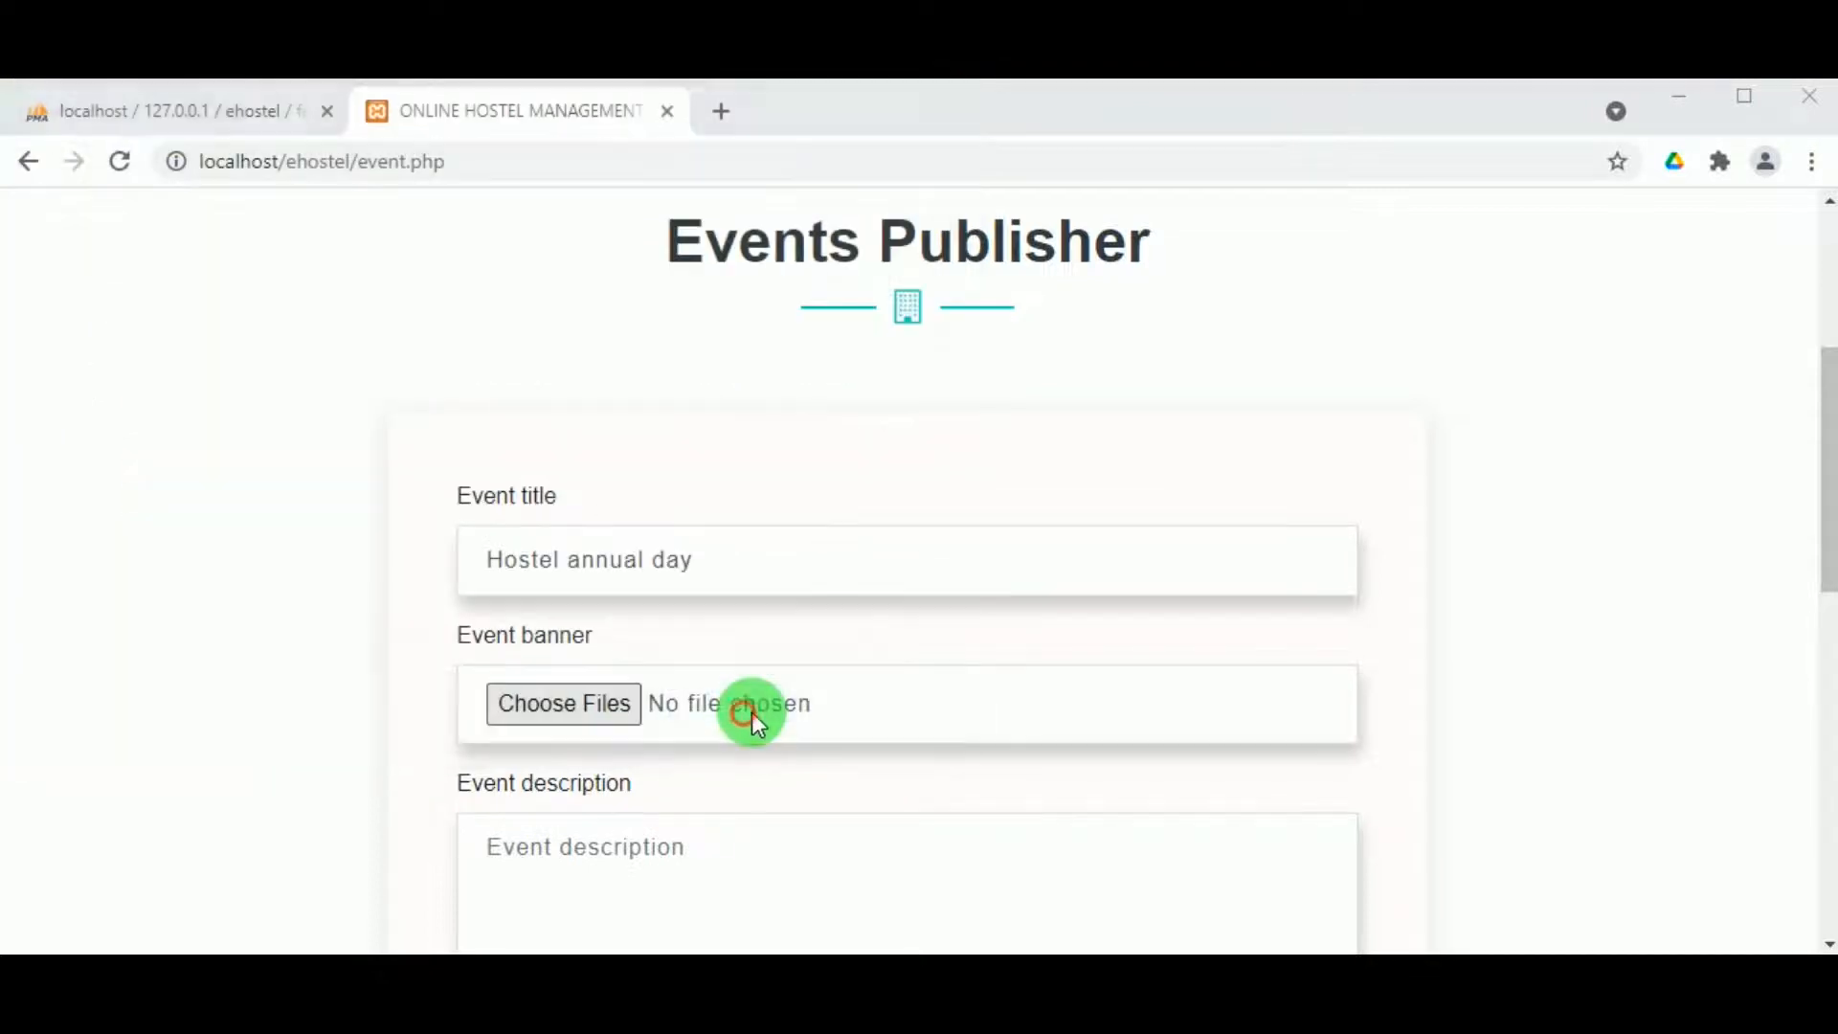
pyautogui.scroll(3, 792, 743)
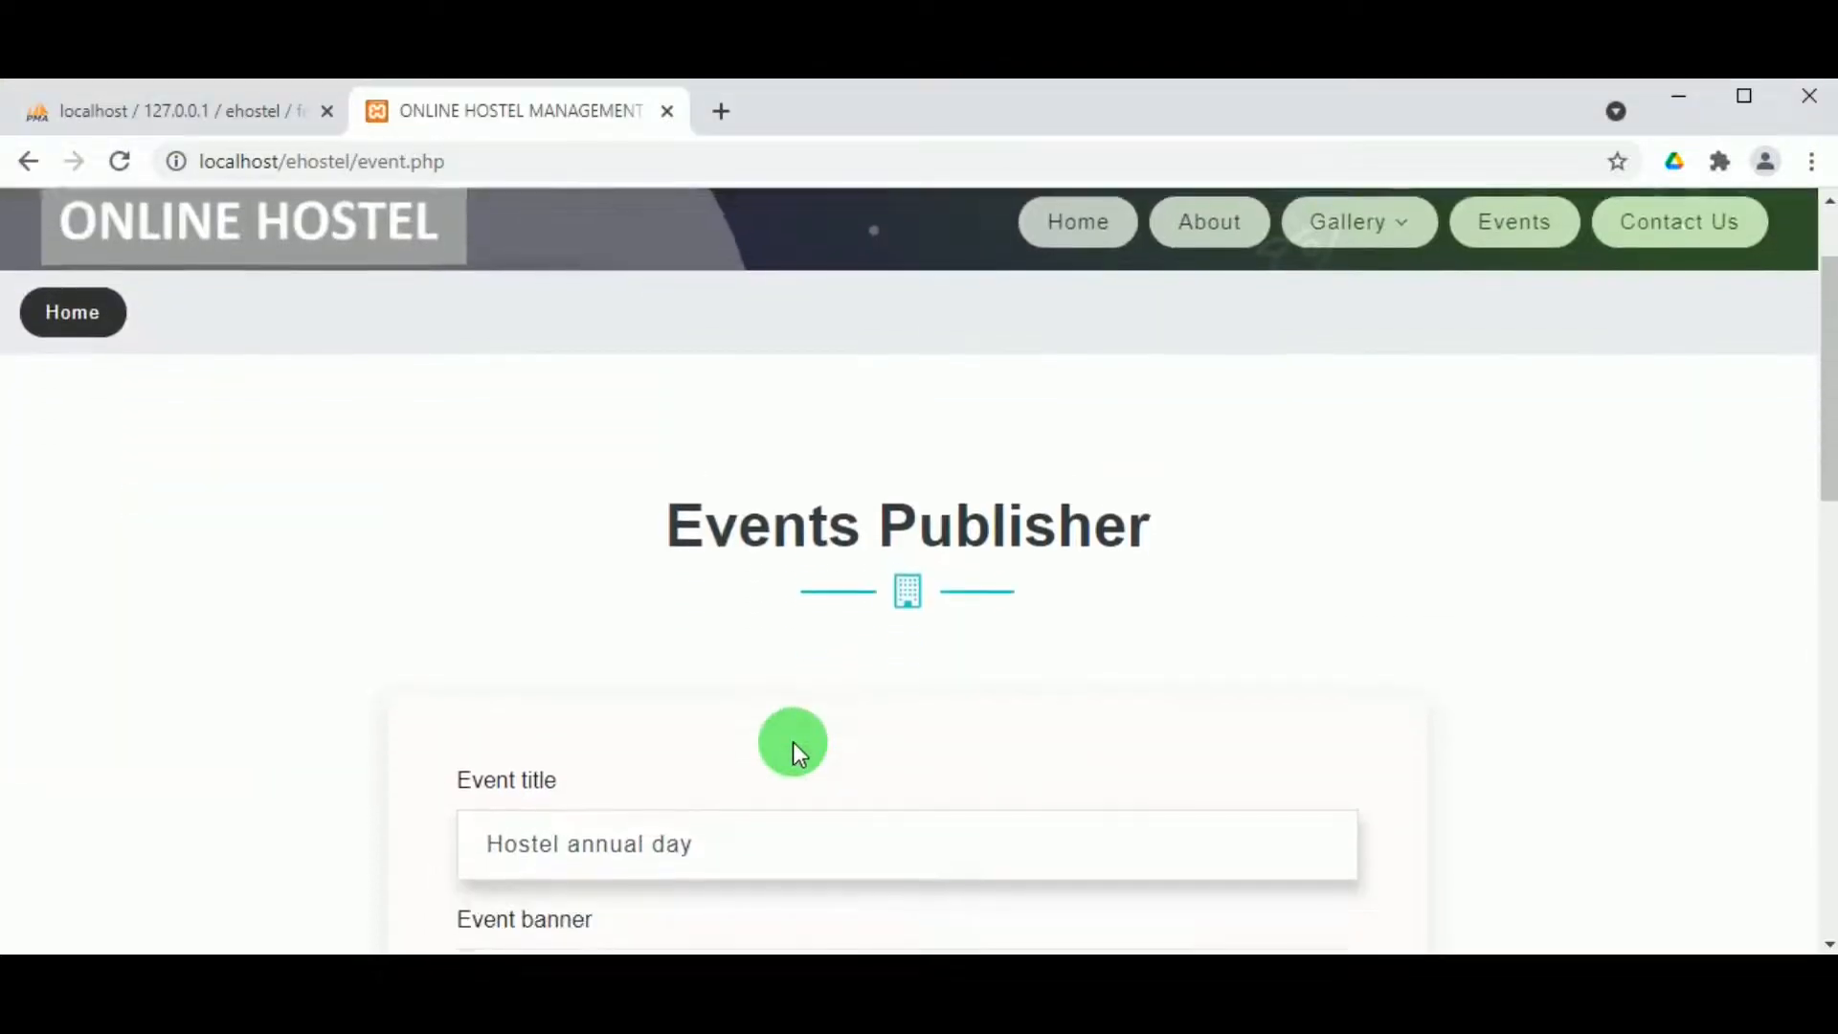
pyautogui.scroll(-3, 792, 743)
pyautogui.scroll(-3, 779, 670)
pyautogui.click(635, 616)
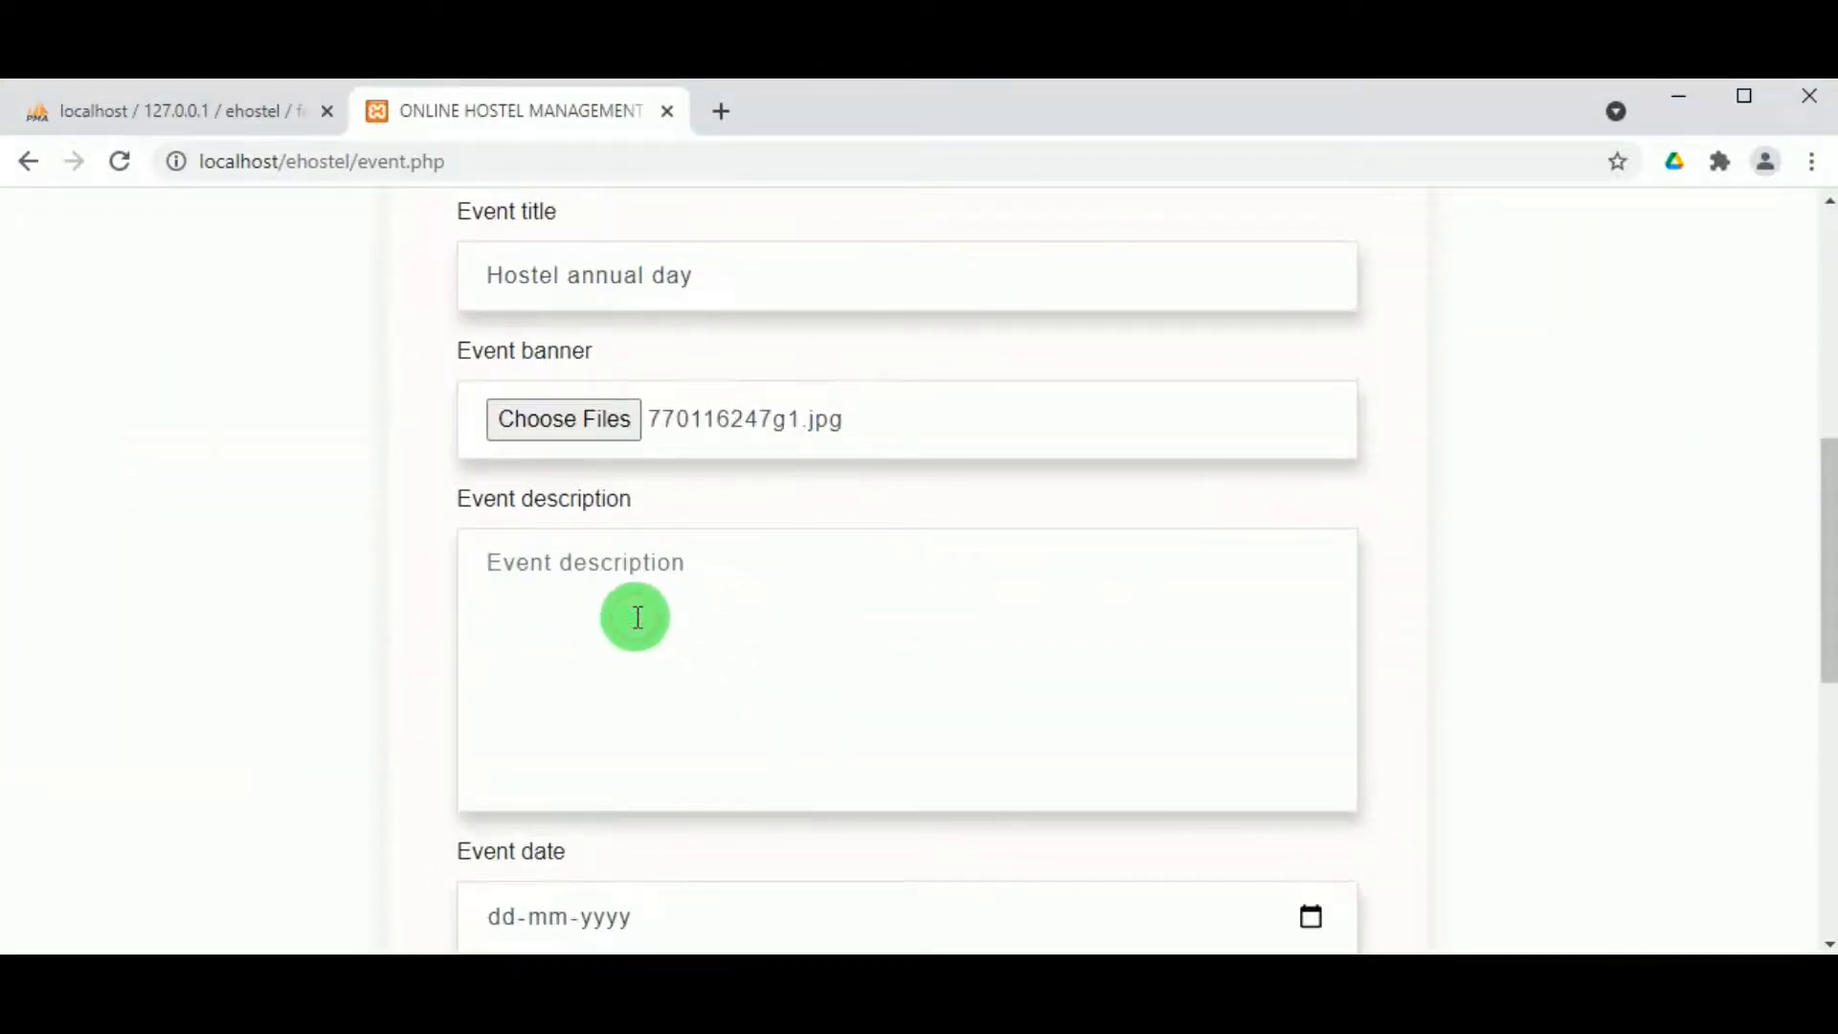
pyautogui.write('The')
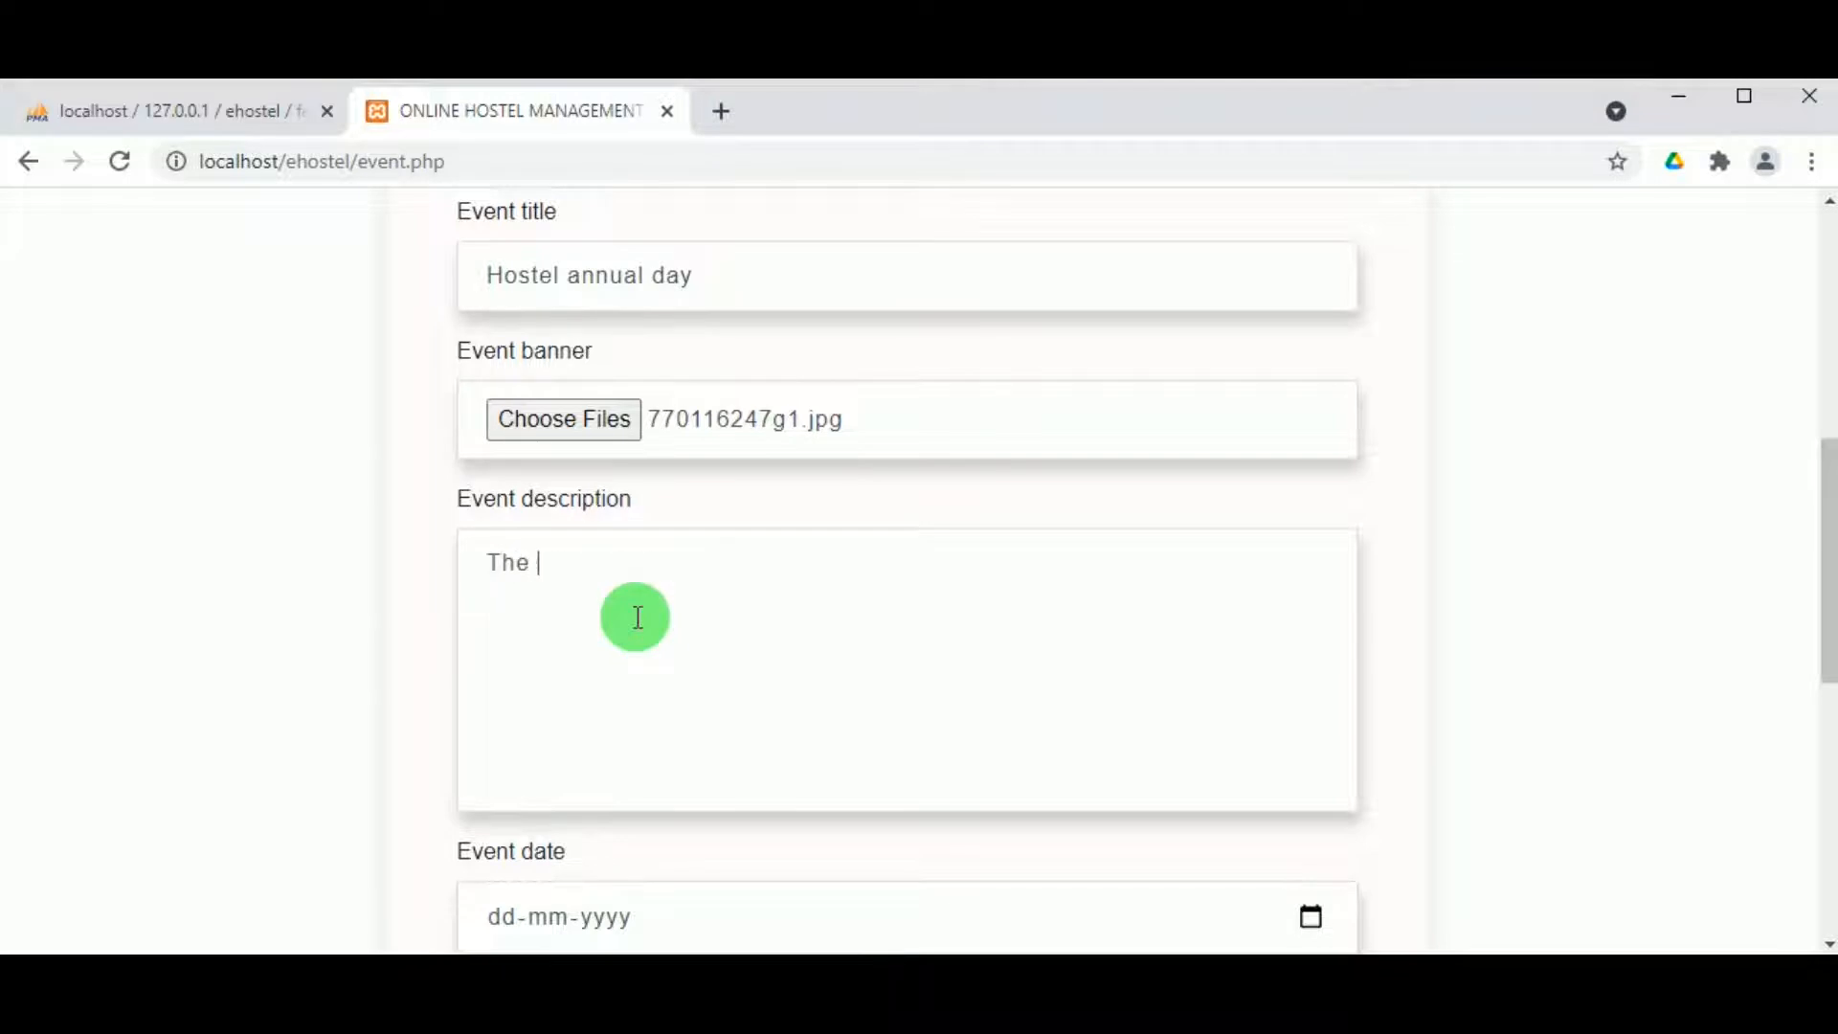
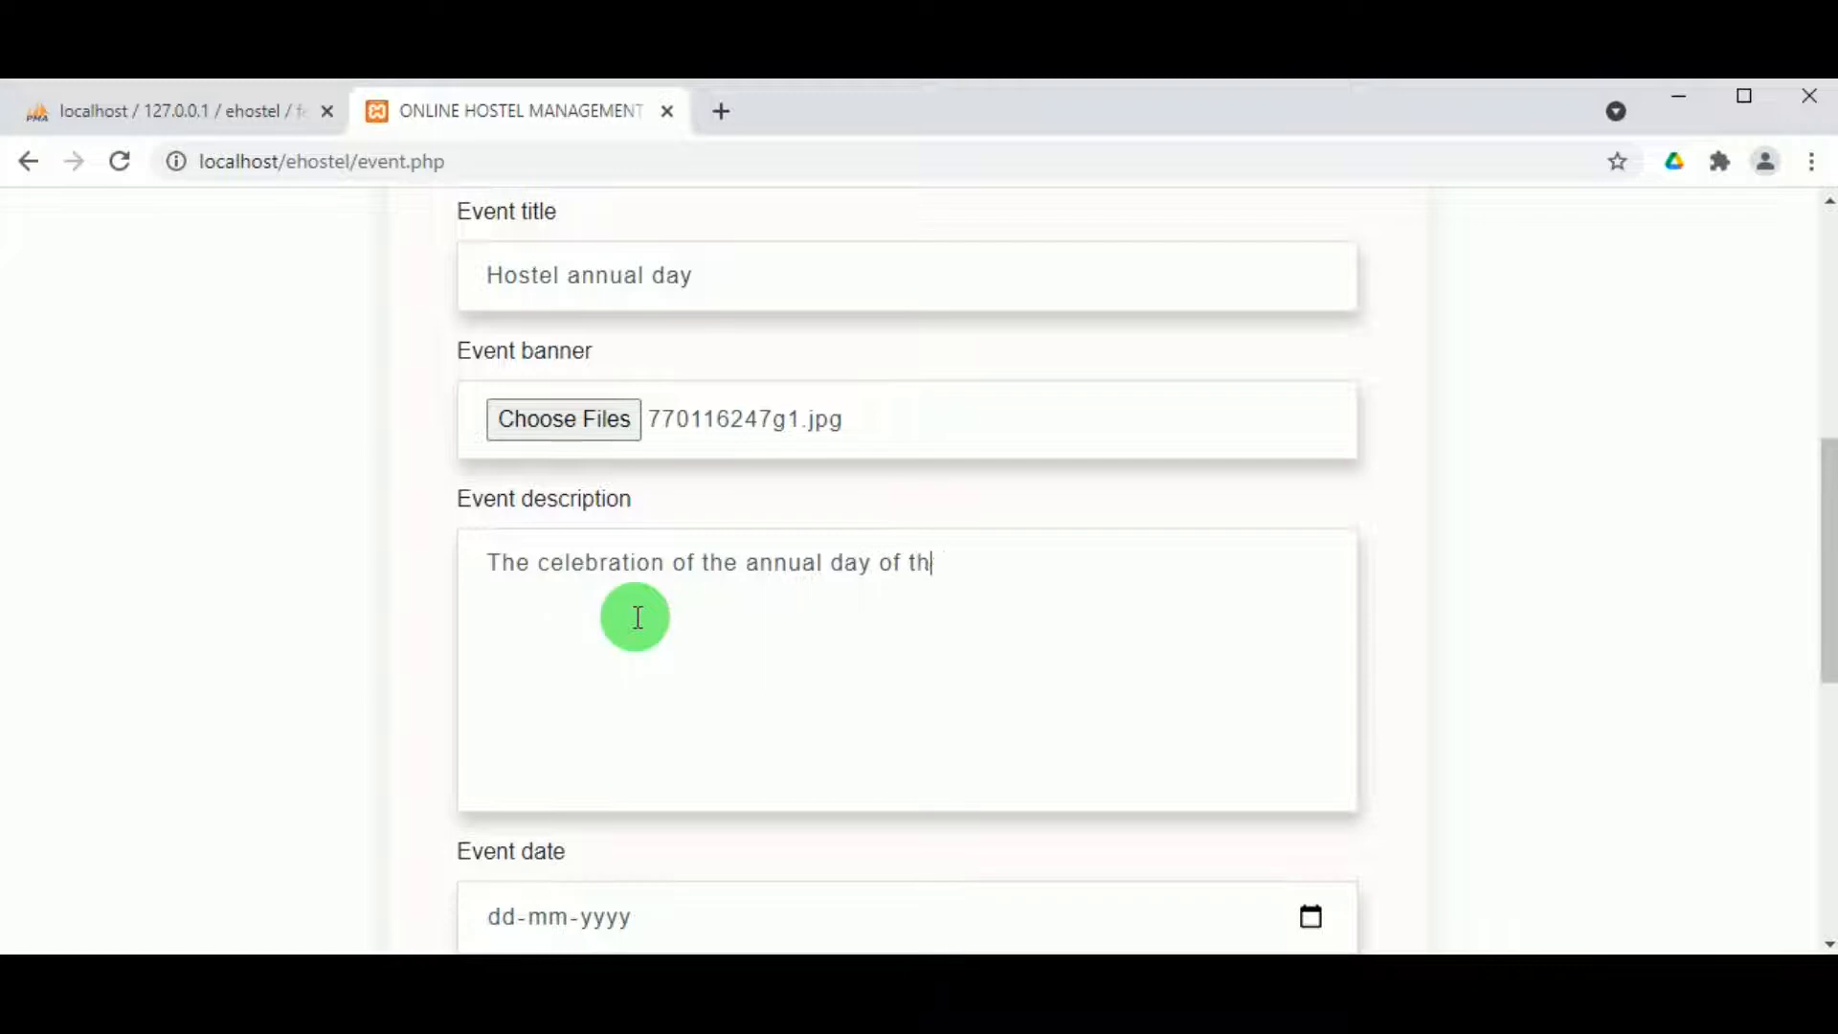
# Step: Finish the event description and set the event date to 16-06-2021
pyautogui.write('tel')
pyautogui.scroll(-3, 869, 570)
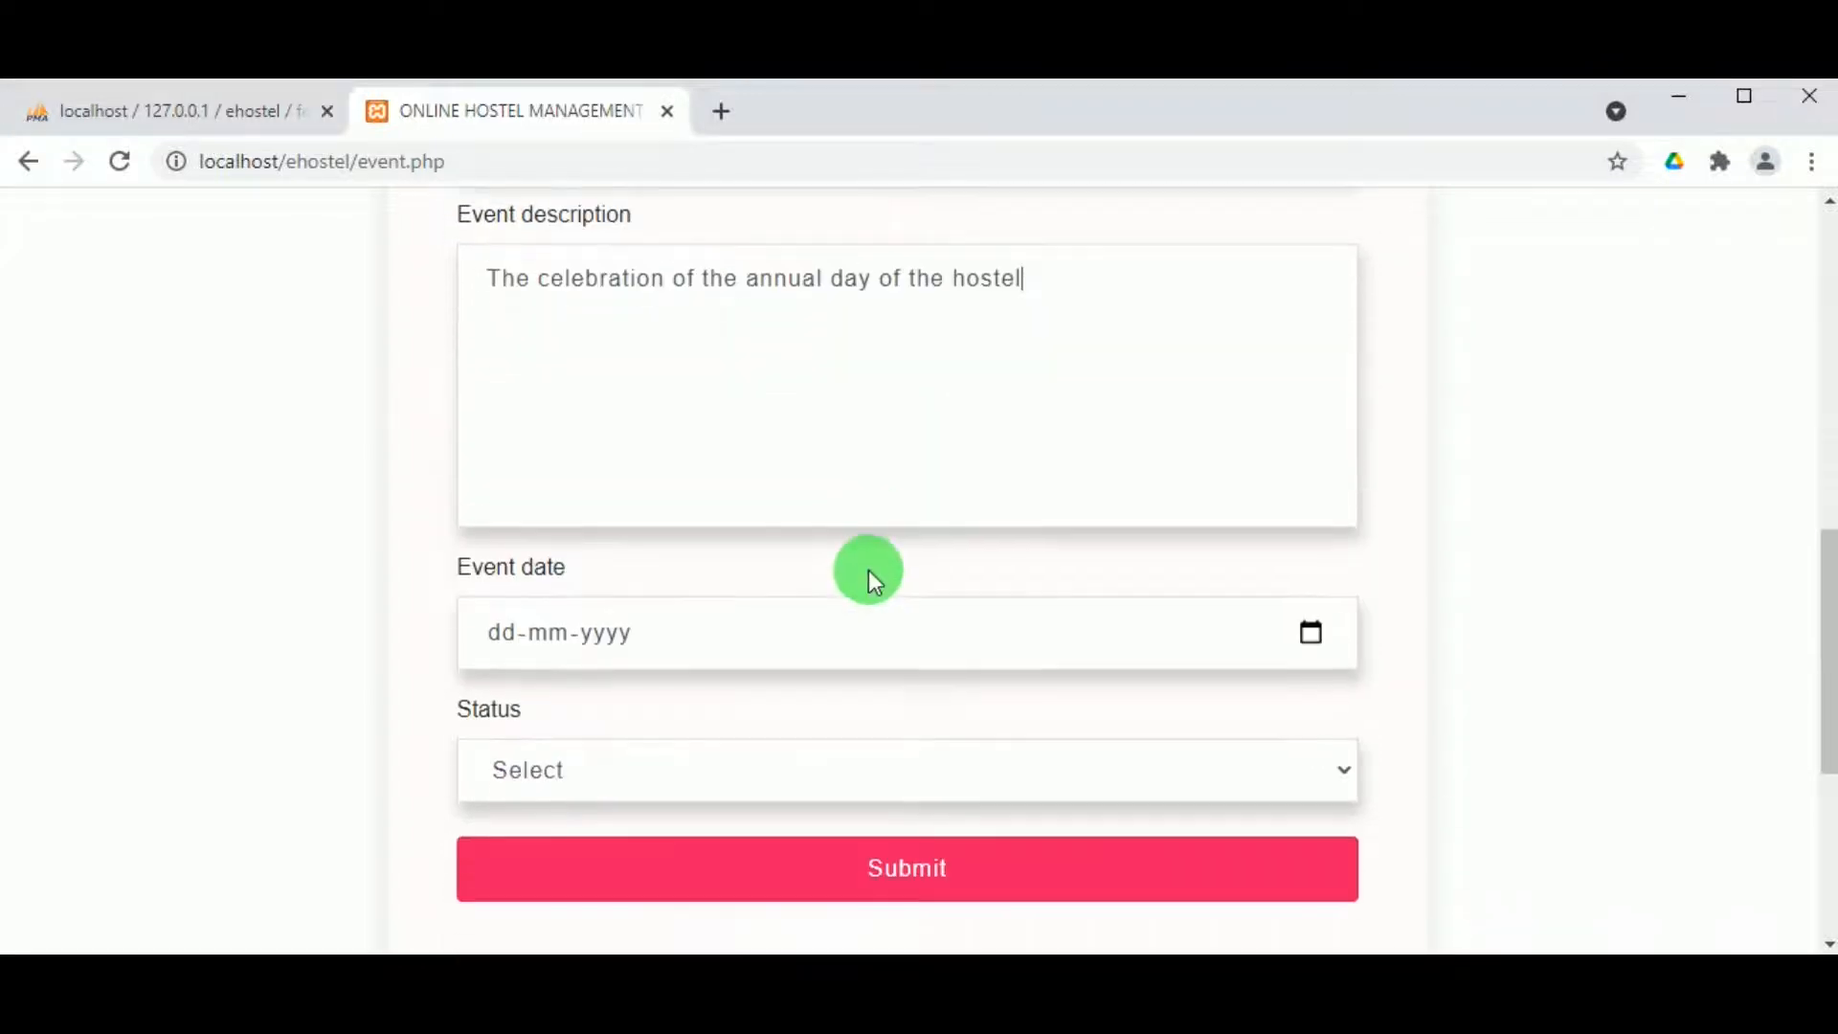
pyautogui.click(1310, 635)
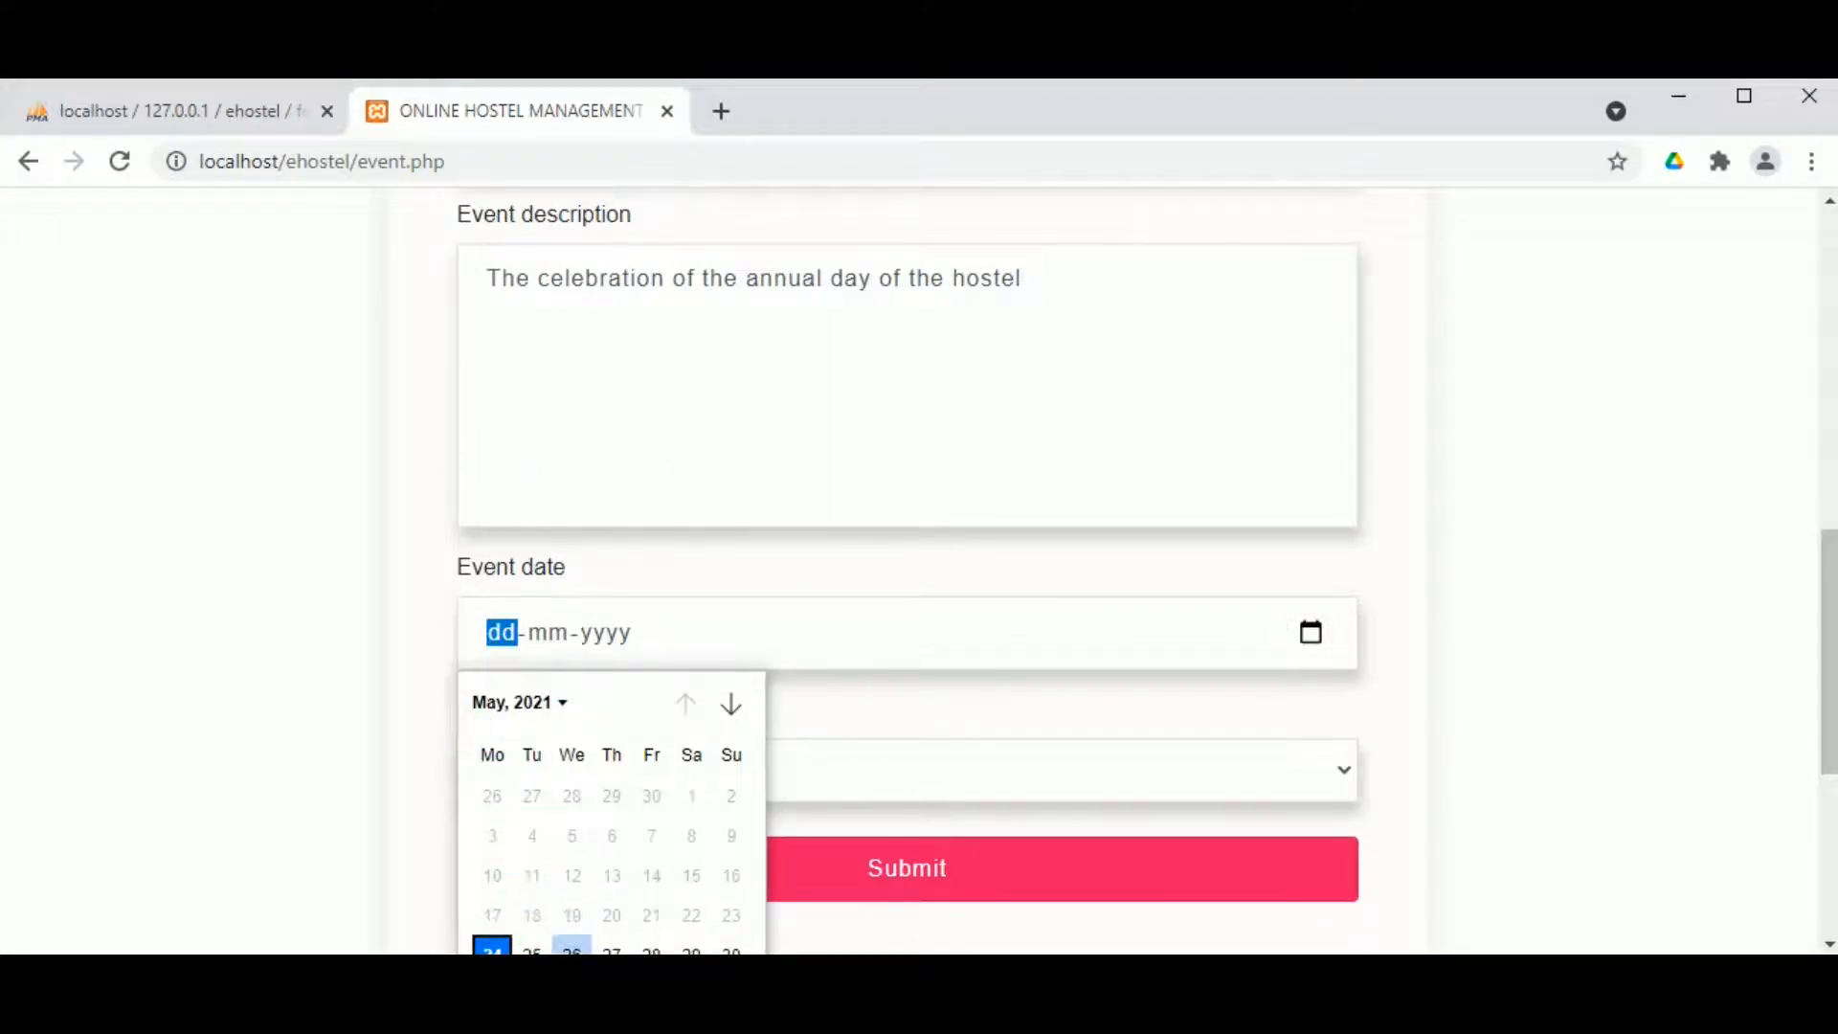
pyautogui.click(522, 704)
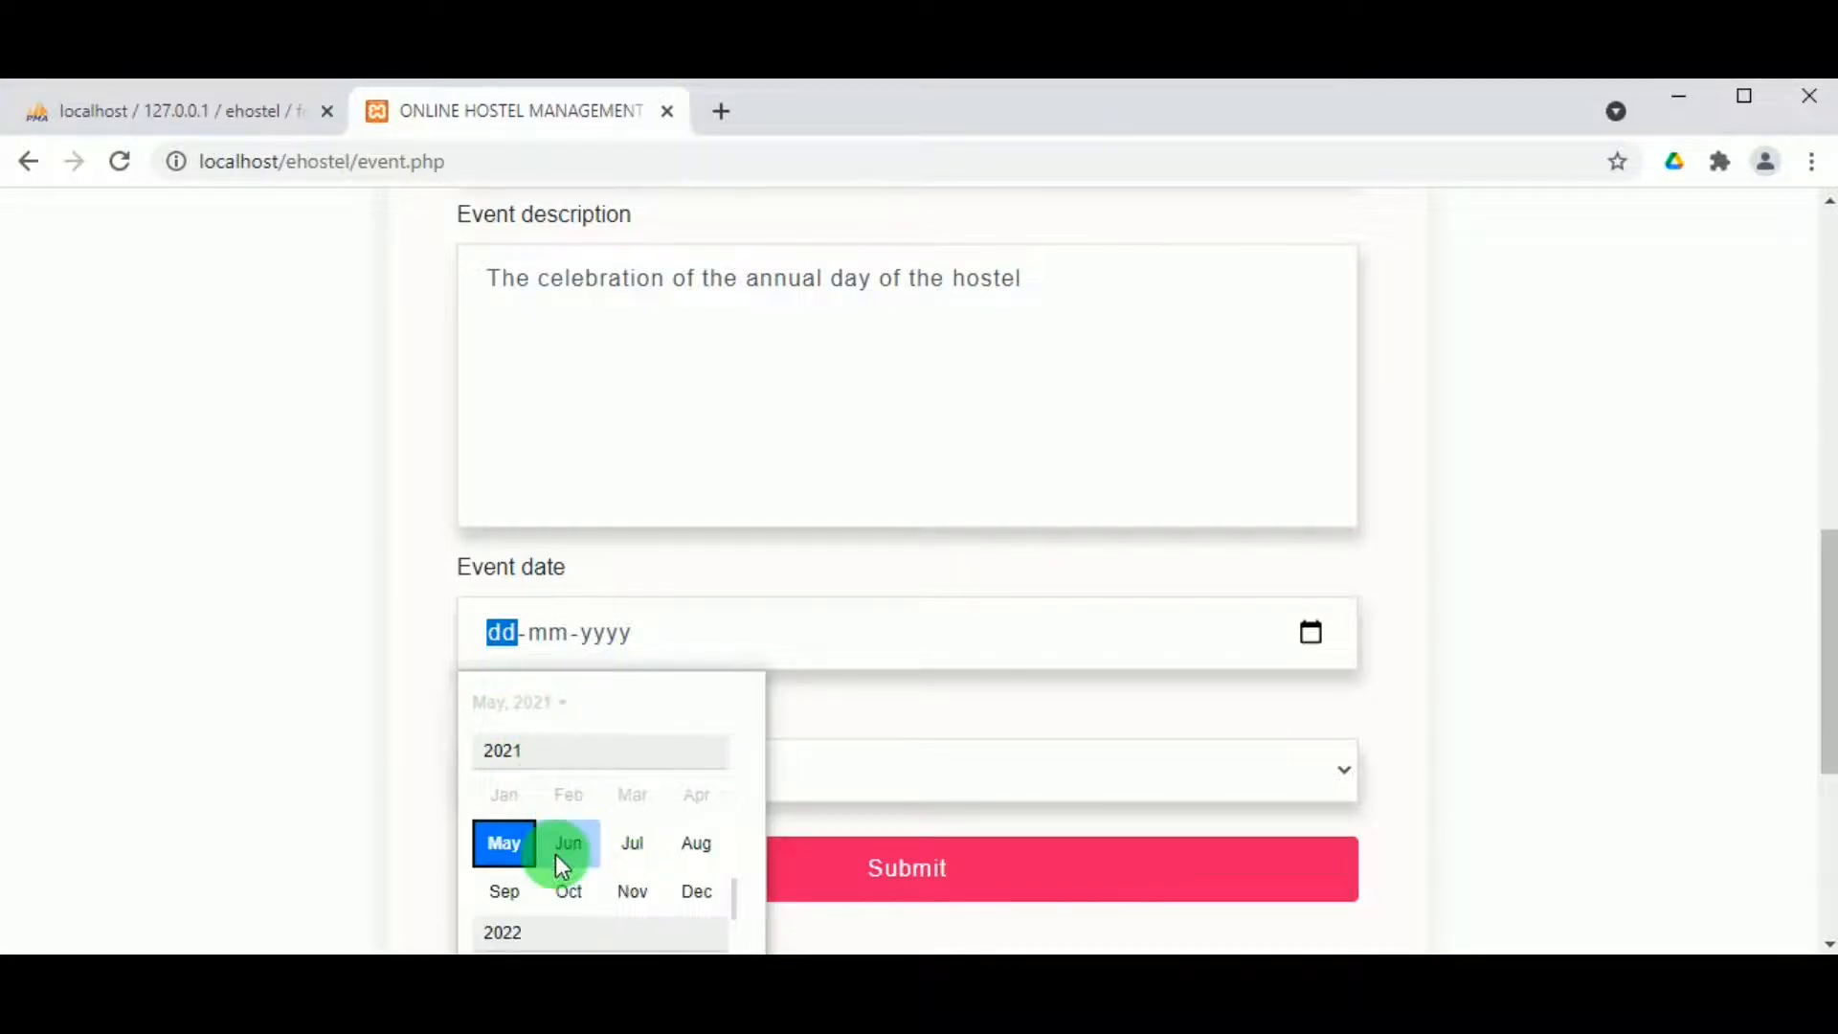
pyautogui.click(558, 846)
pyautogui.click(557, 867)
# Step: Set the status to Published, submit the event and acknowledge the 'Event record inserted successfully' confirmation
pyautogui.click(601, 764)
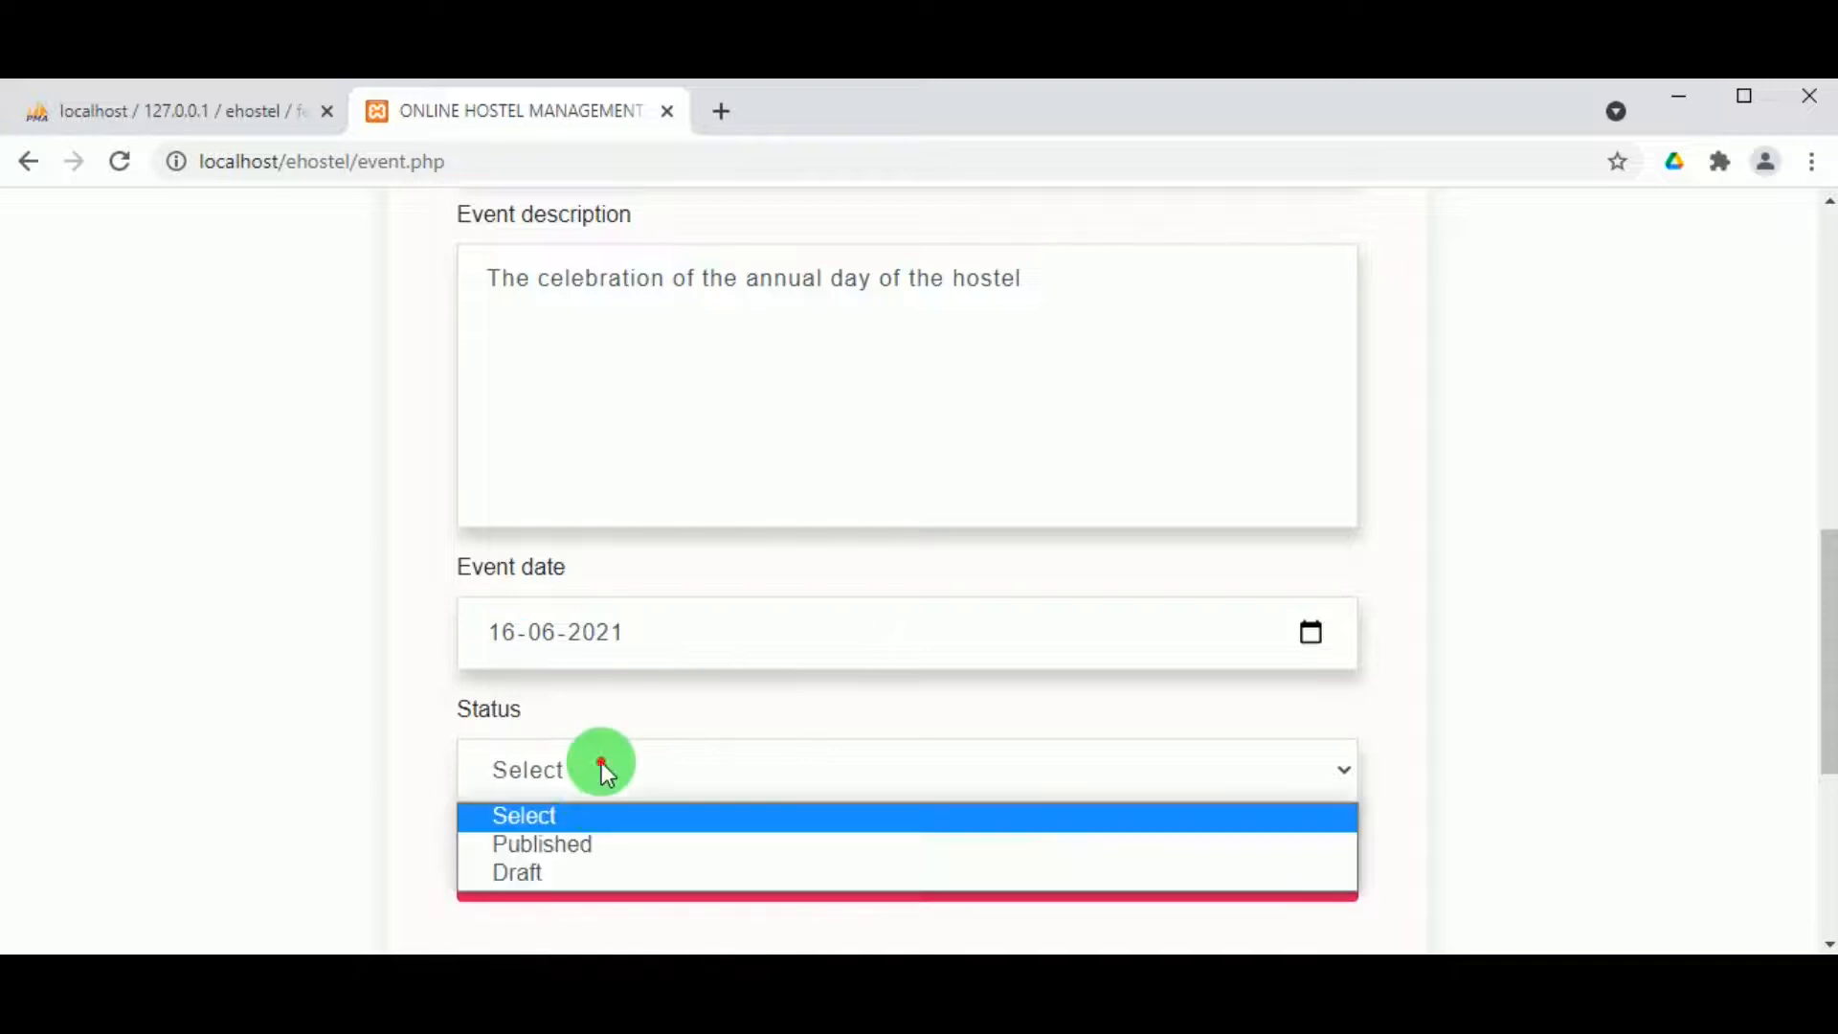
pyautogui.click(590, 844)
pyautogui.click(821, 875)
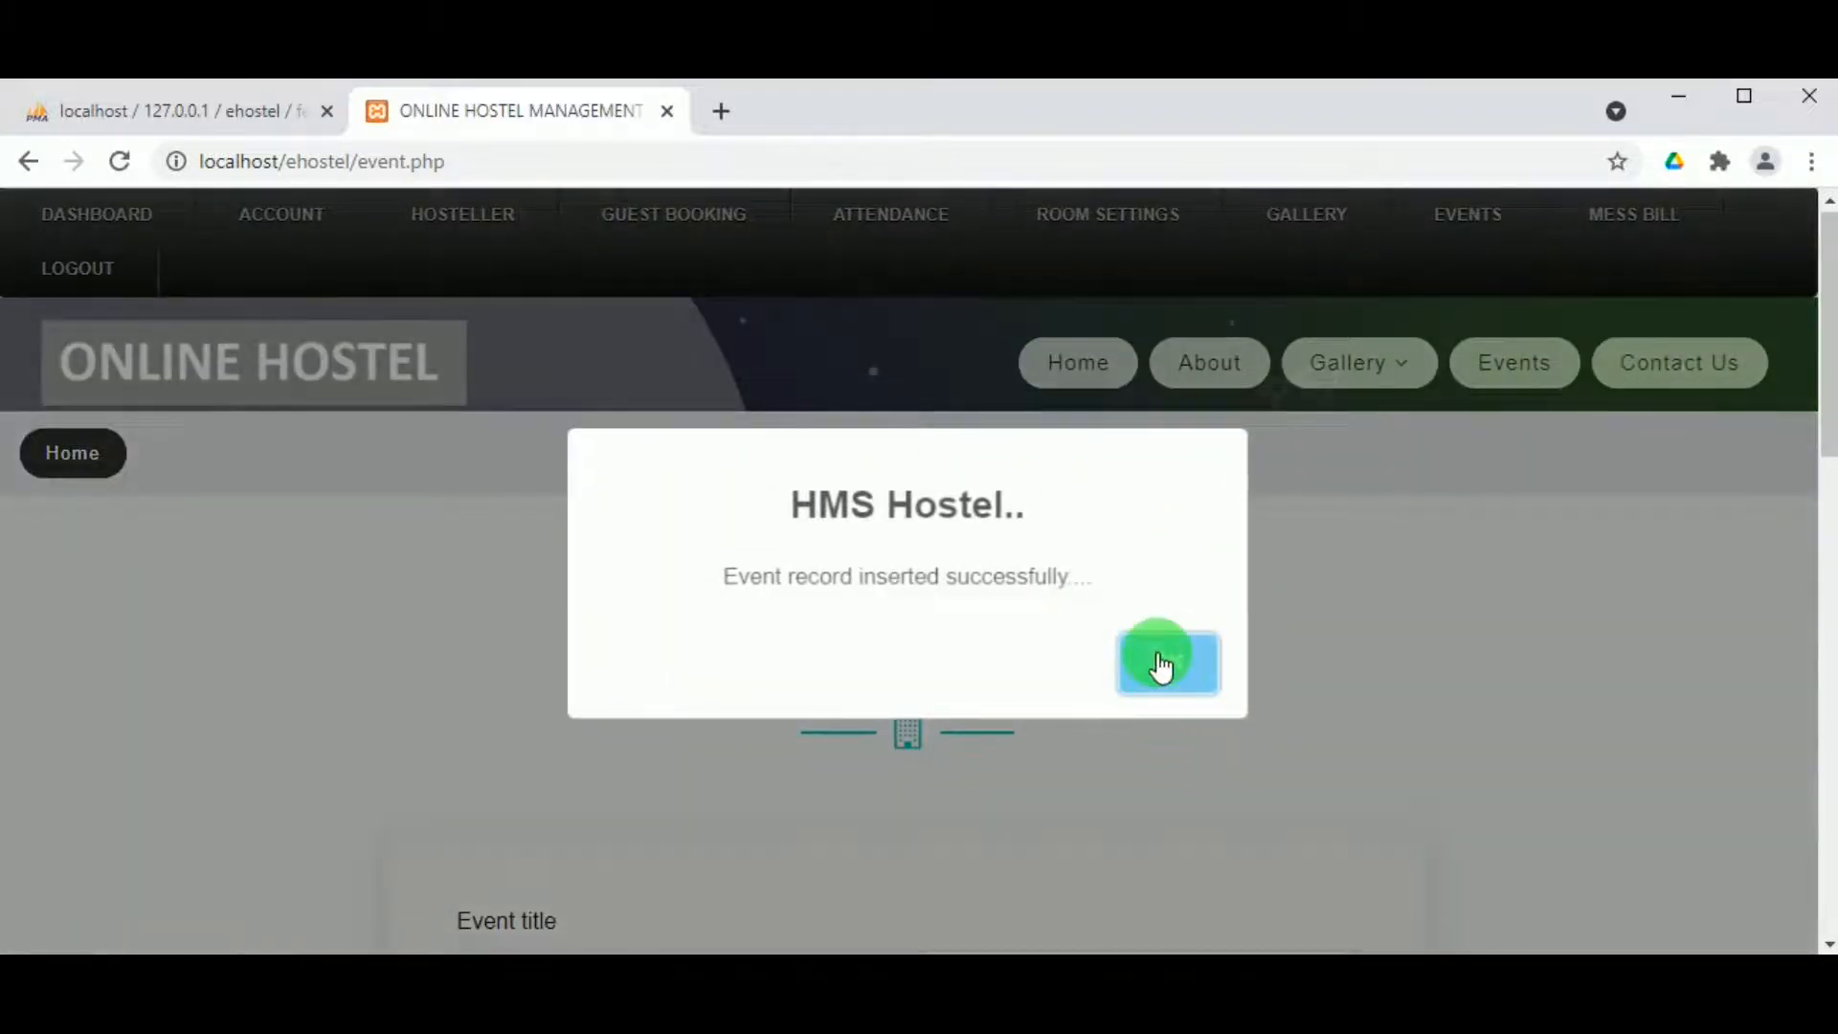
pyautogui.click(1162, 667)
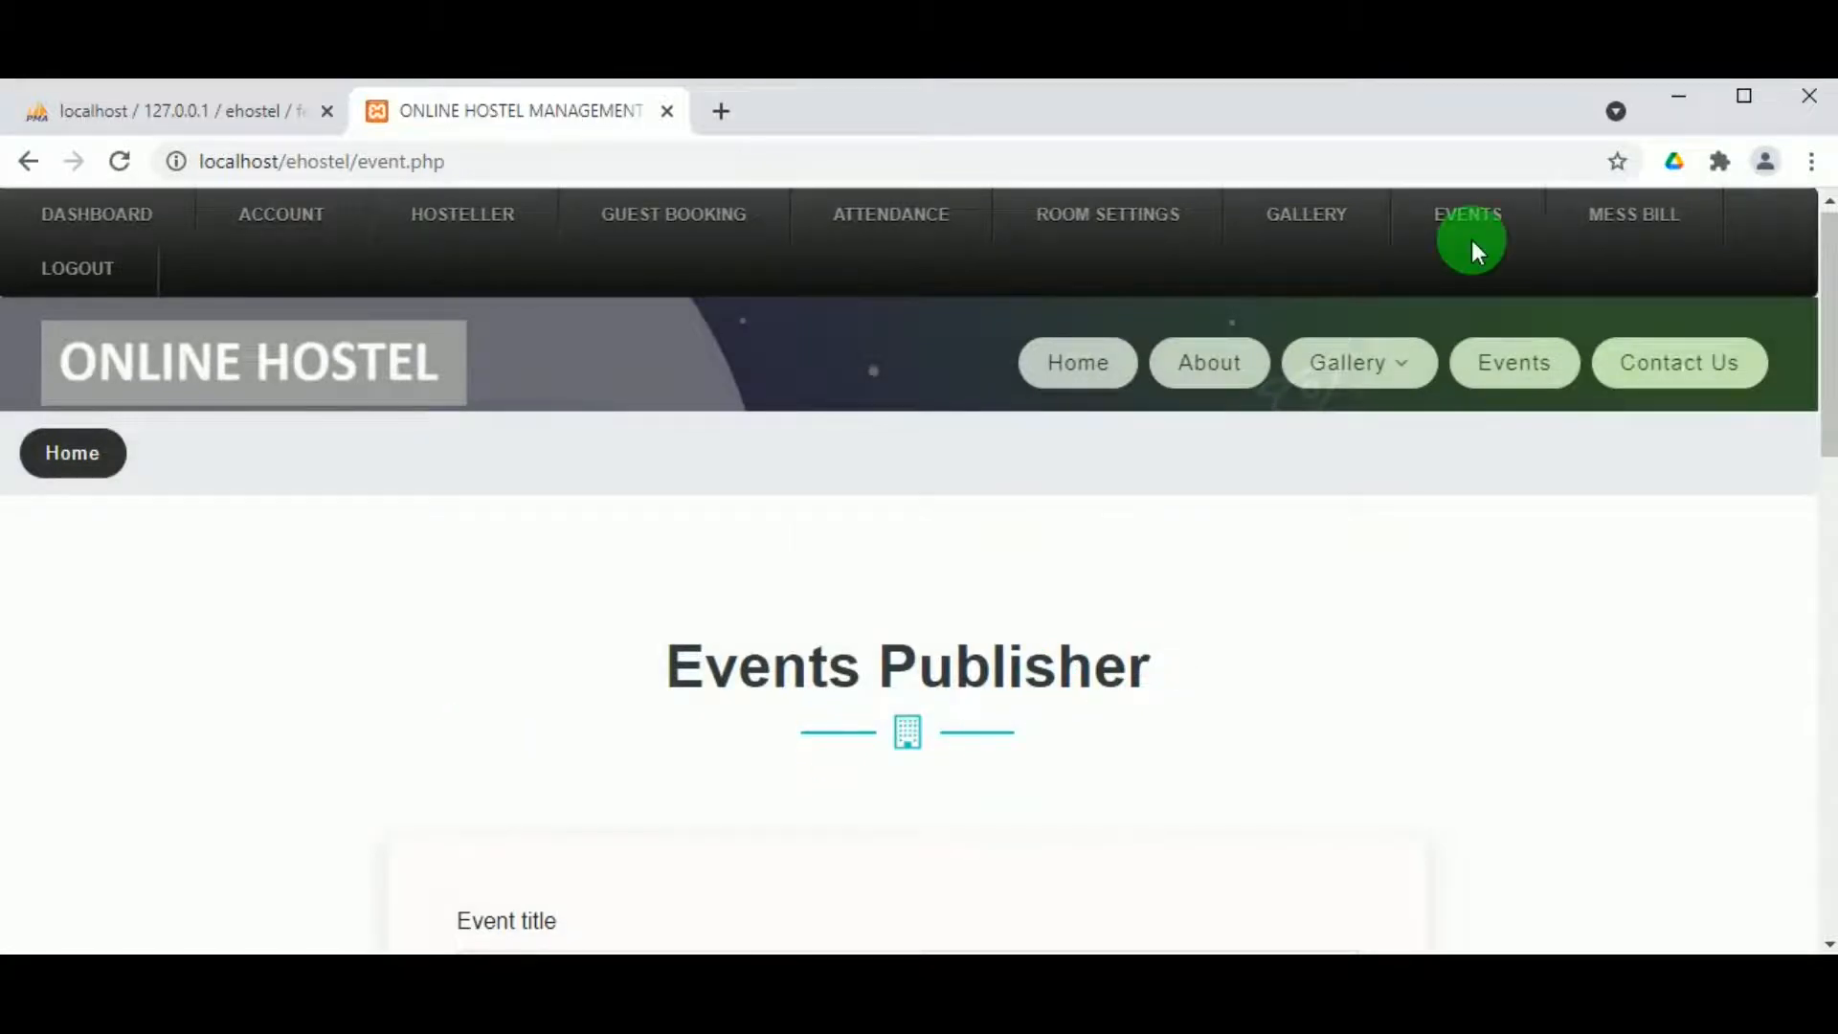
# Step: Check that View Events now lists Hostel annual day, 16-Jun-2021, Published among 5 entries
pyautogui.moveTo(1477, 214)
pyautogui.click(1477, 318)
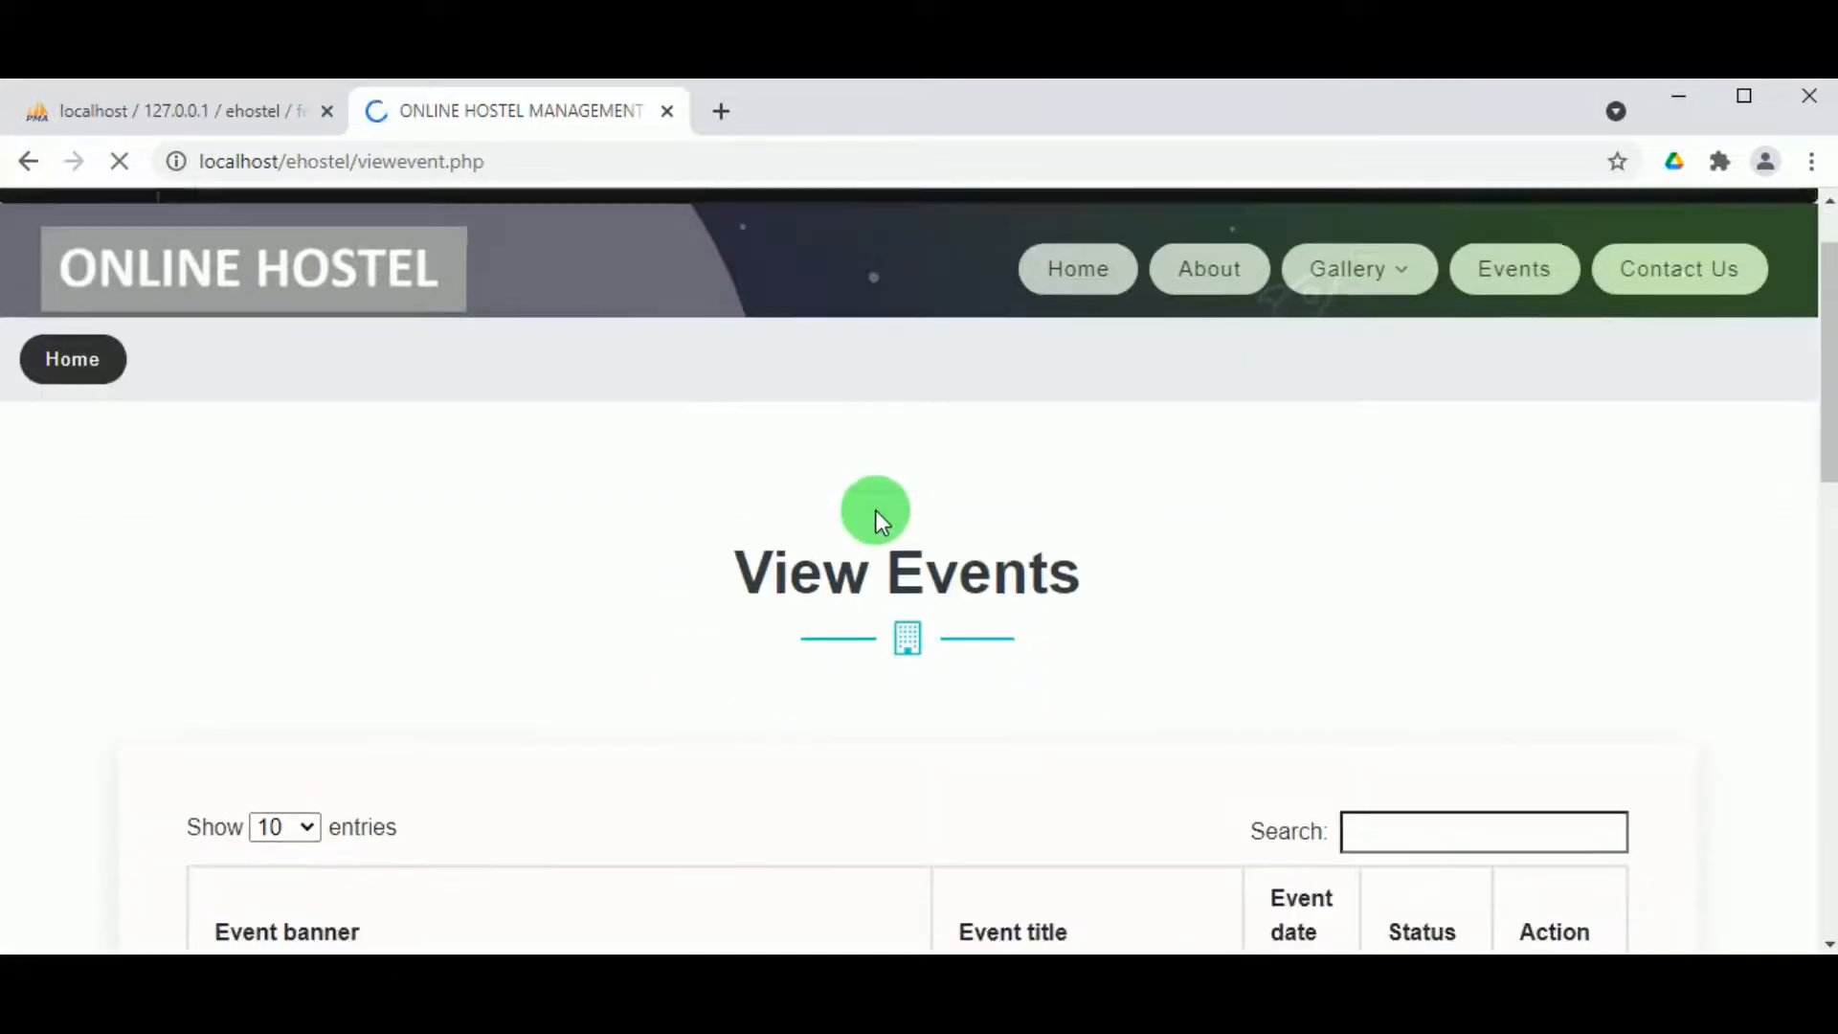
pyautogui.scroll(-7, 869, 542)
pyautogui.scroll(6, 618, 618)
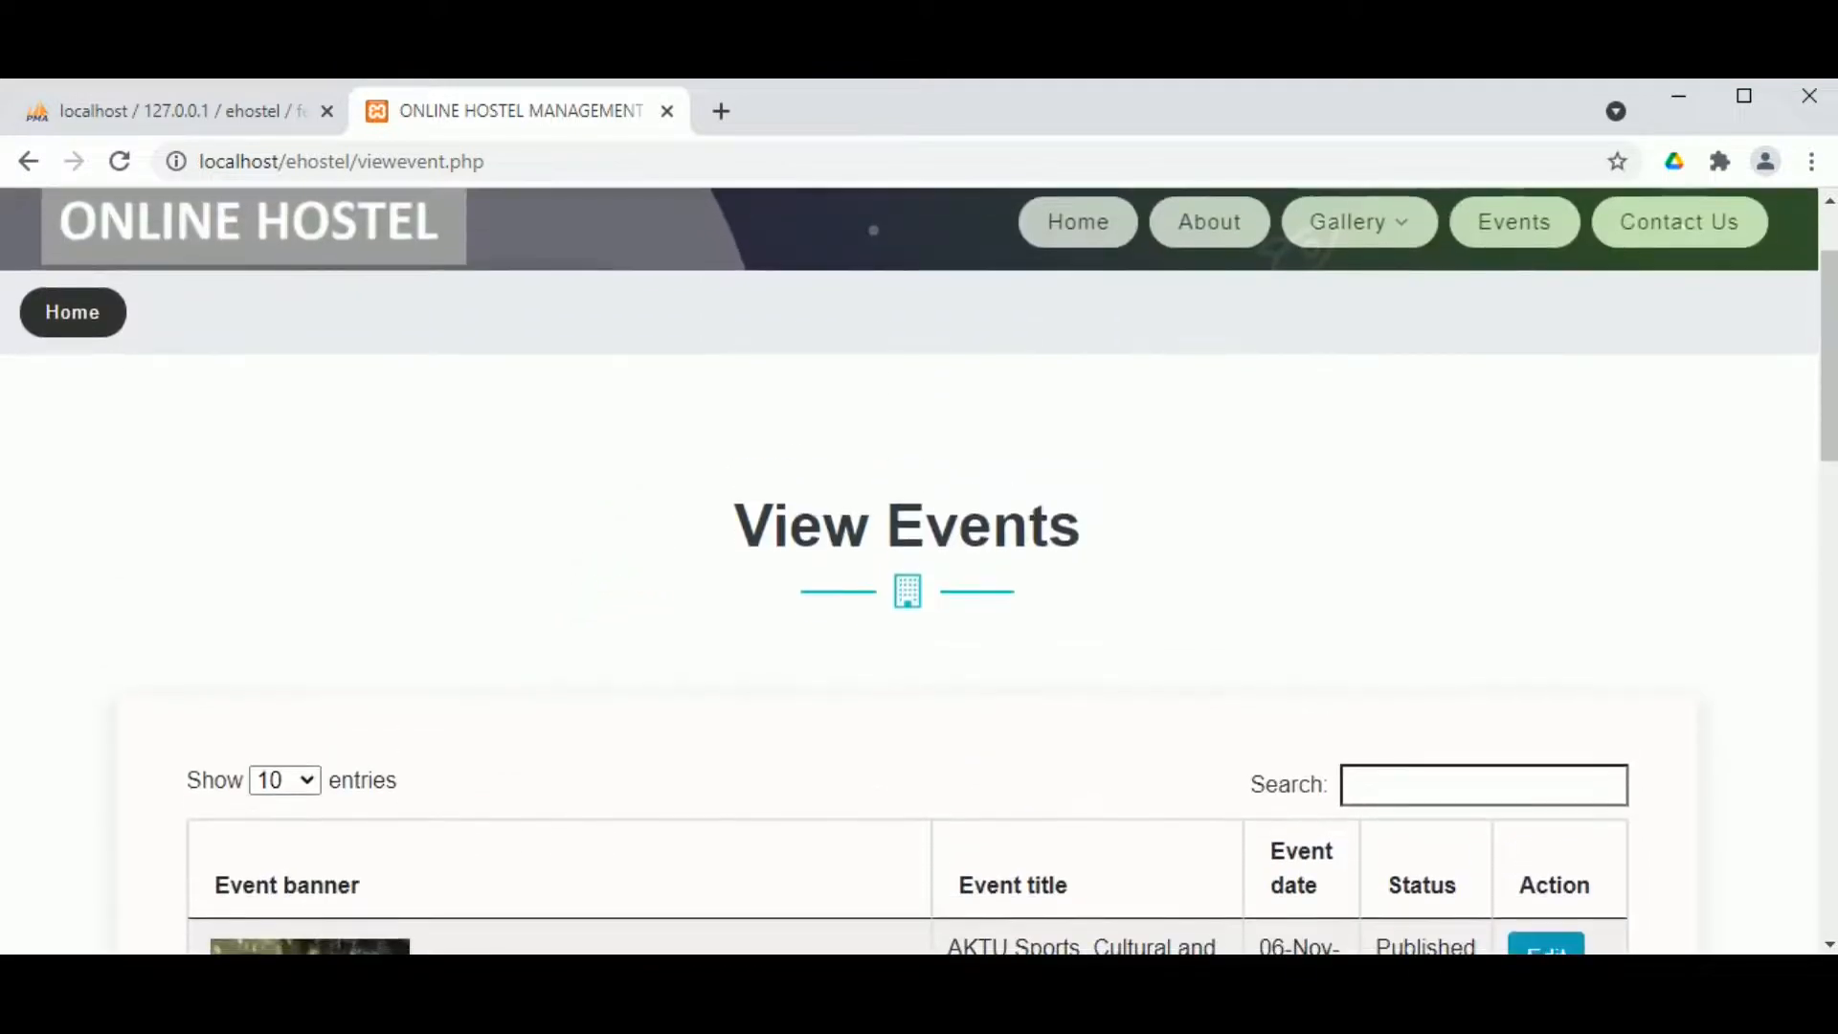
pyautogui.moveTo(1806, 373)
pyautogui.mouseDown()
pyautogui.moveTo(1827, 521)
pyautogui.moveTo(1814, 707)
pyautogui.moveTo(1824, 344)
pyautogui.mouseUp()
# Step: Go to the Mess bill & Others entry page under MESS BILL
pyautogui.click(1512, 240)
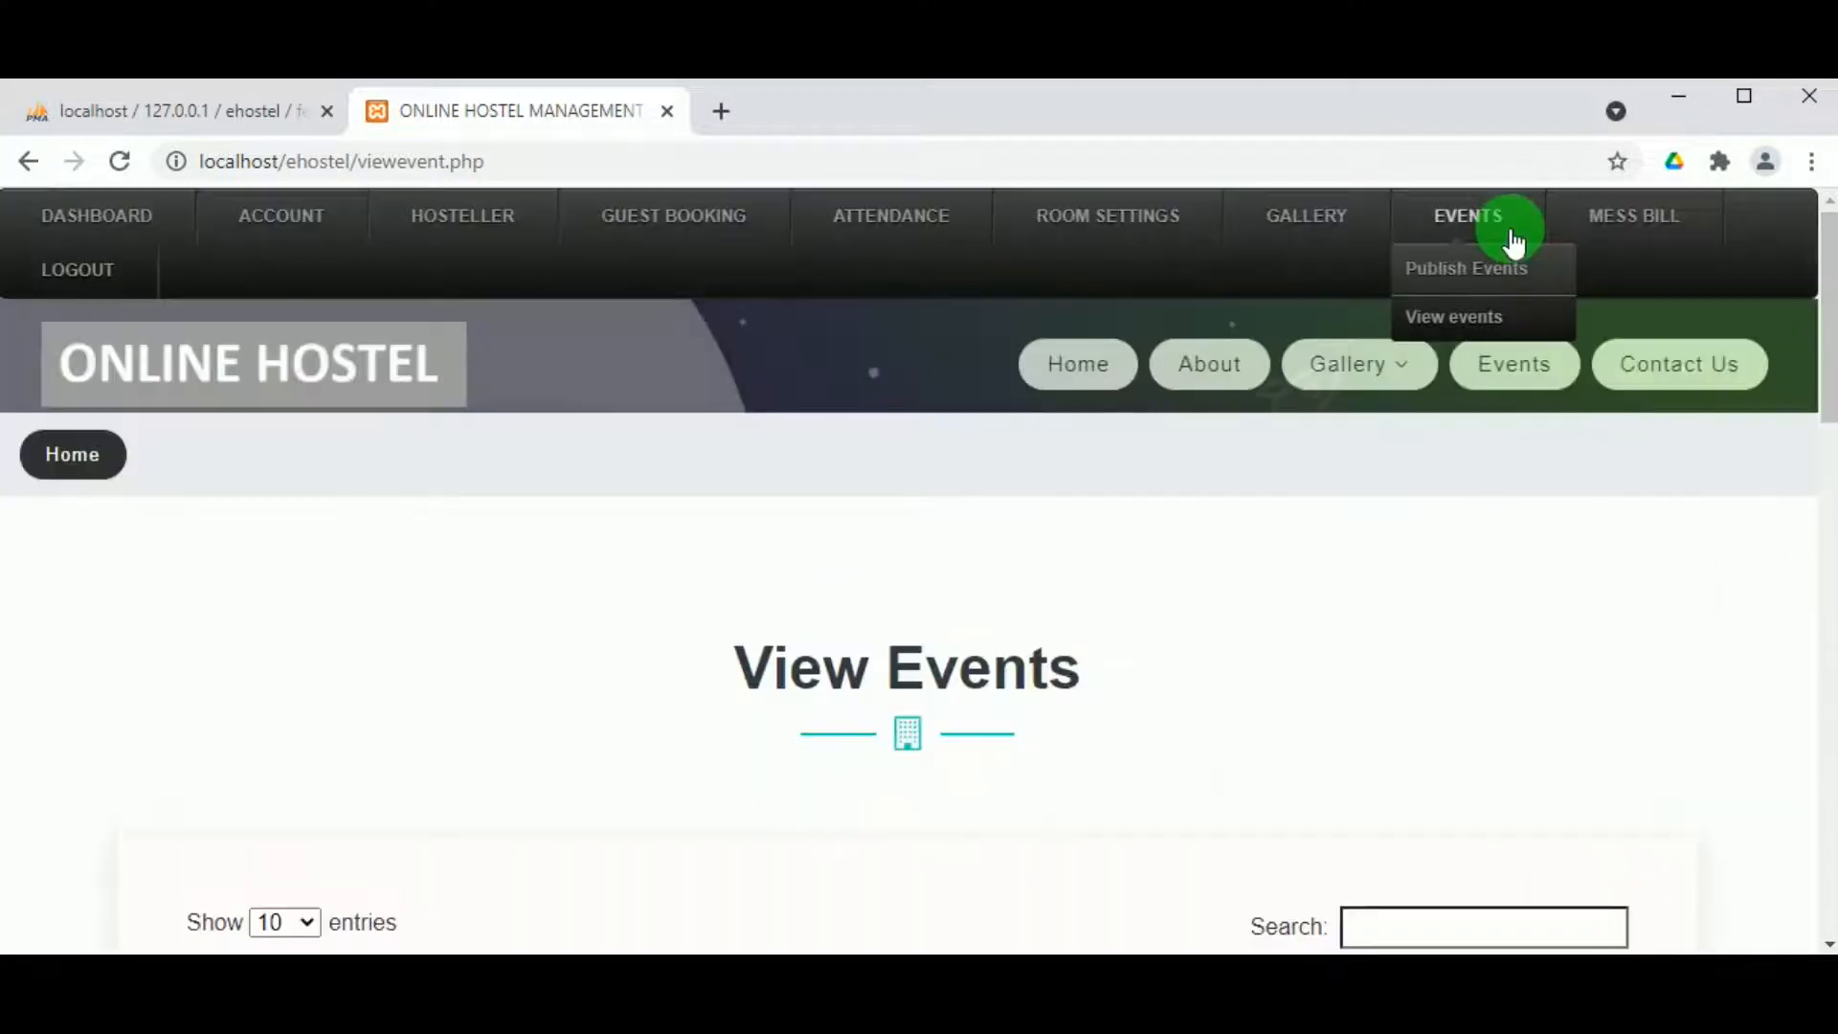
pyautogui.click(1614, 222)
pyautogui.click(1614, 268)
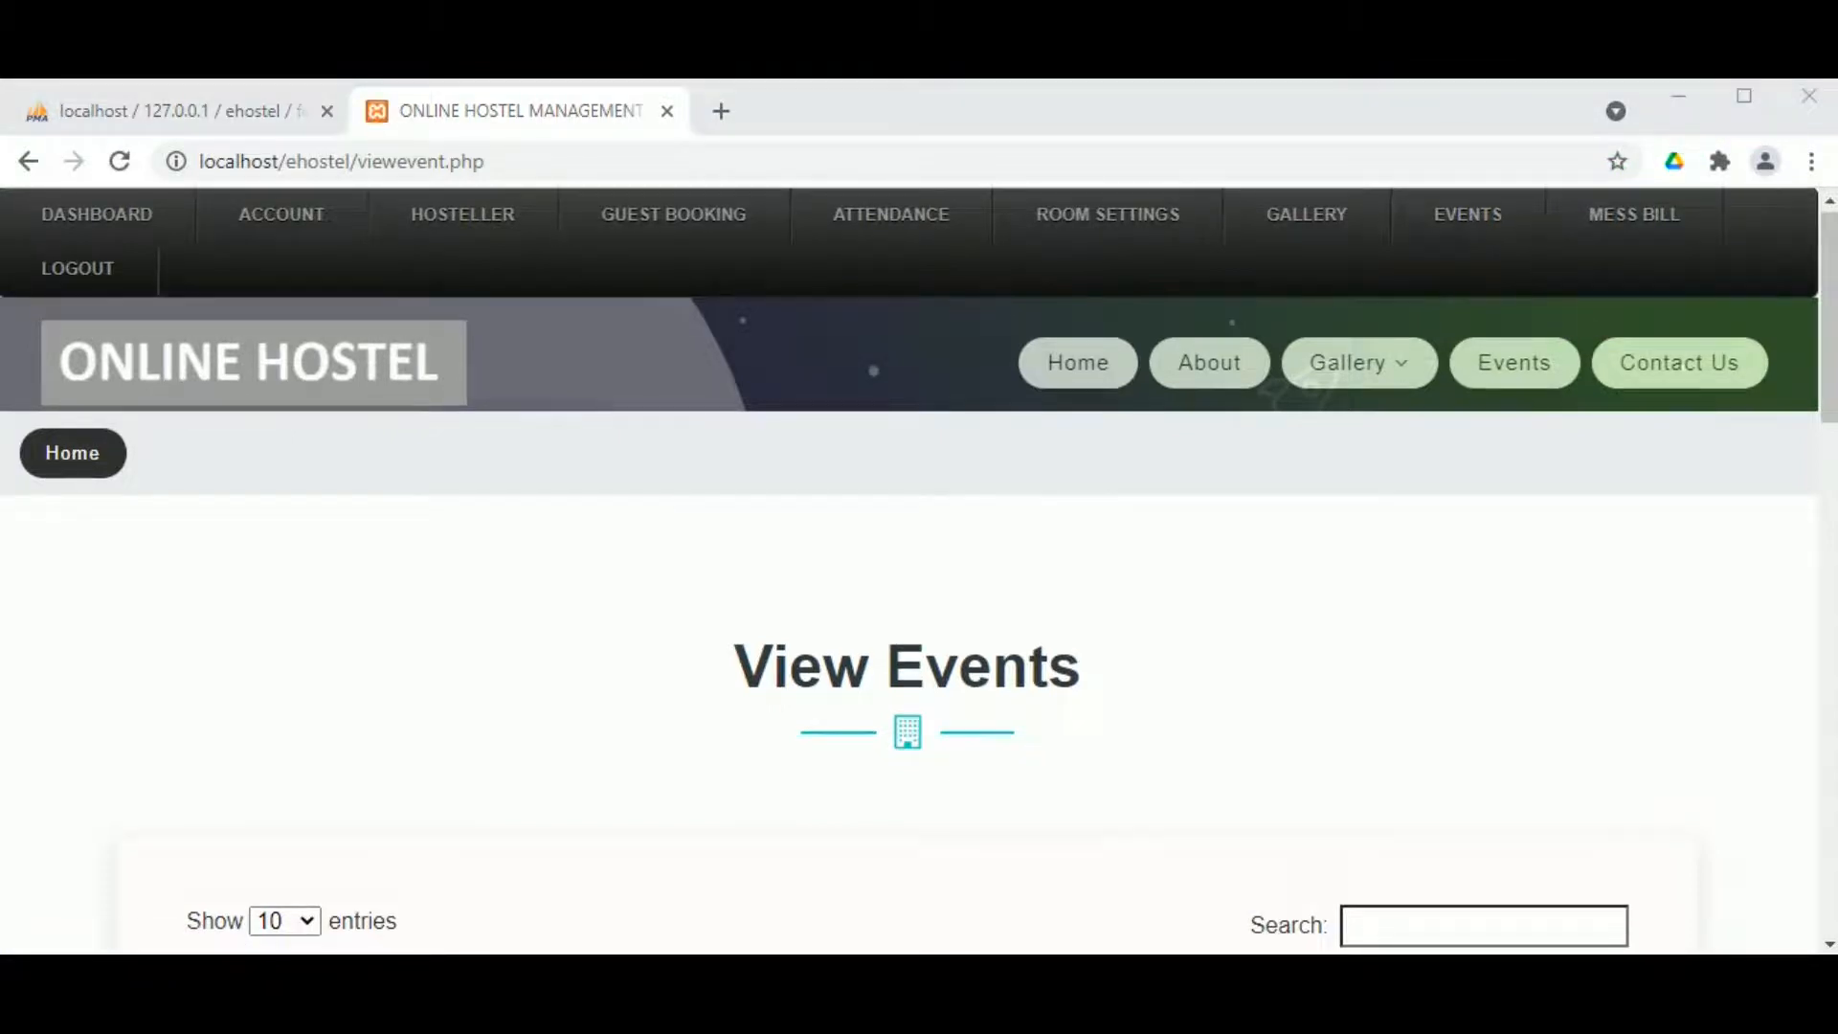
pyautogui.moveTo(1588, 234)
pyautogui.click(1617, 272)
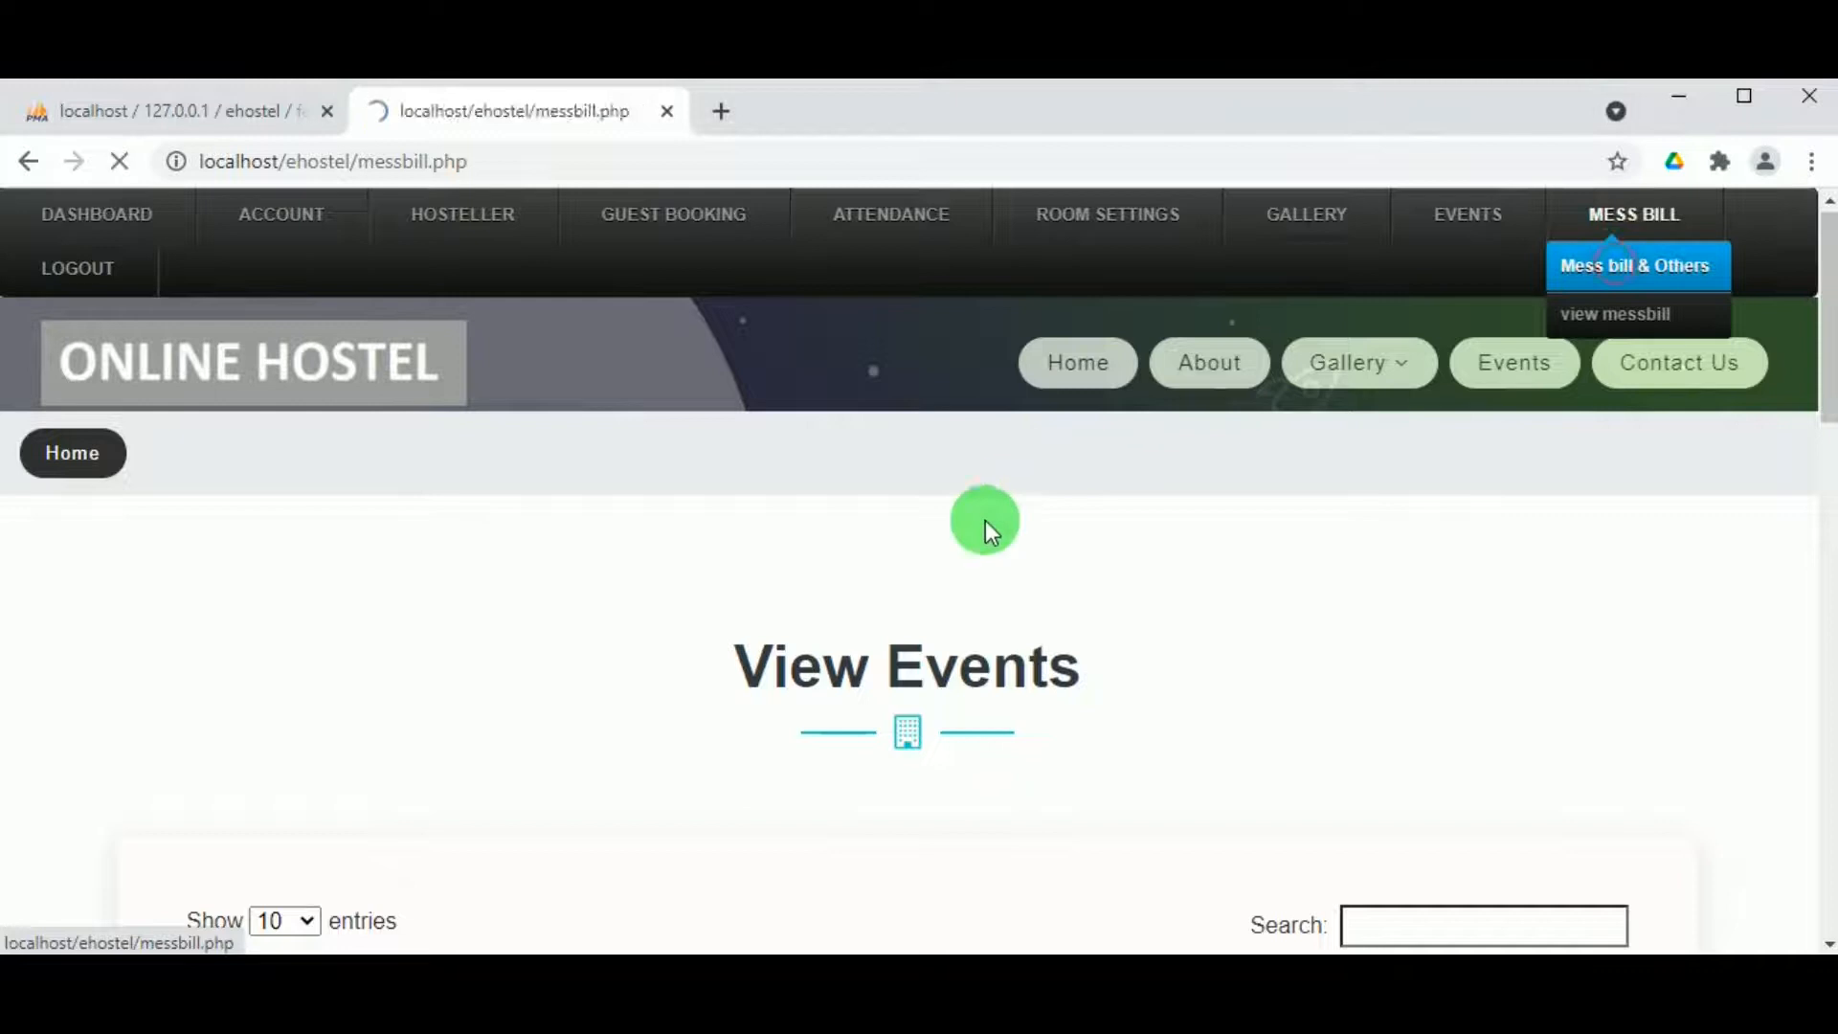
# Step: Load the May 2021 mess bill sheet and review each hosteller's days present and absent
pyautogui.scroll(-2, 847, 624)
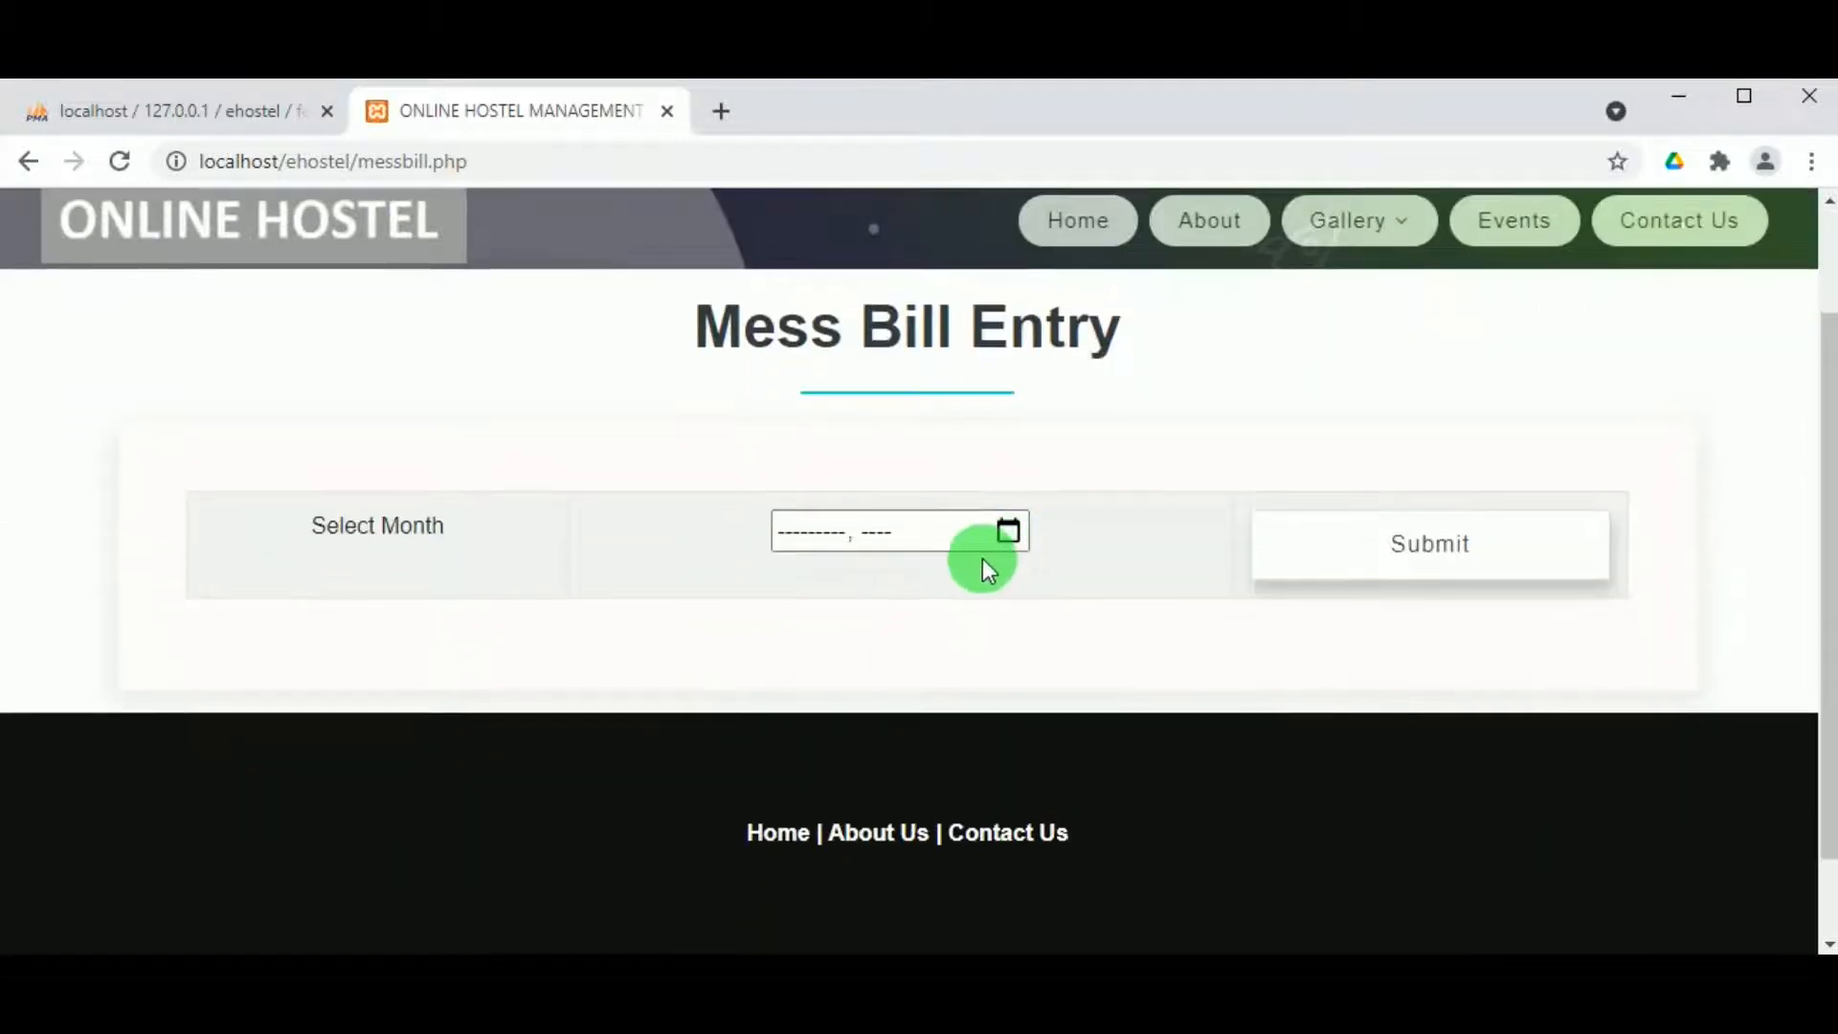
pyautogui.click(1014, 526)
pyautogui.click(829, 682)
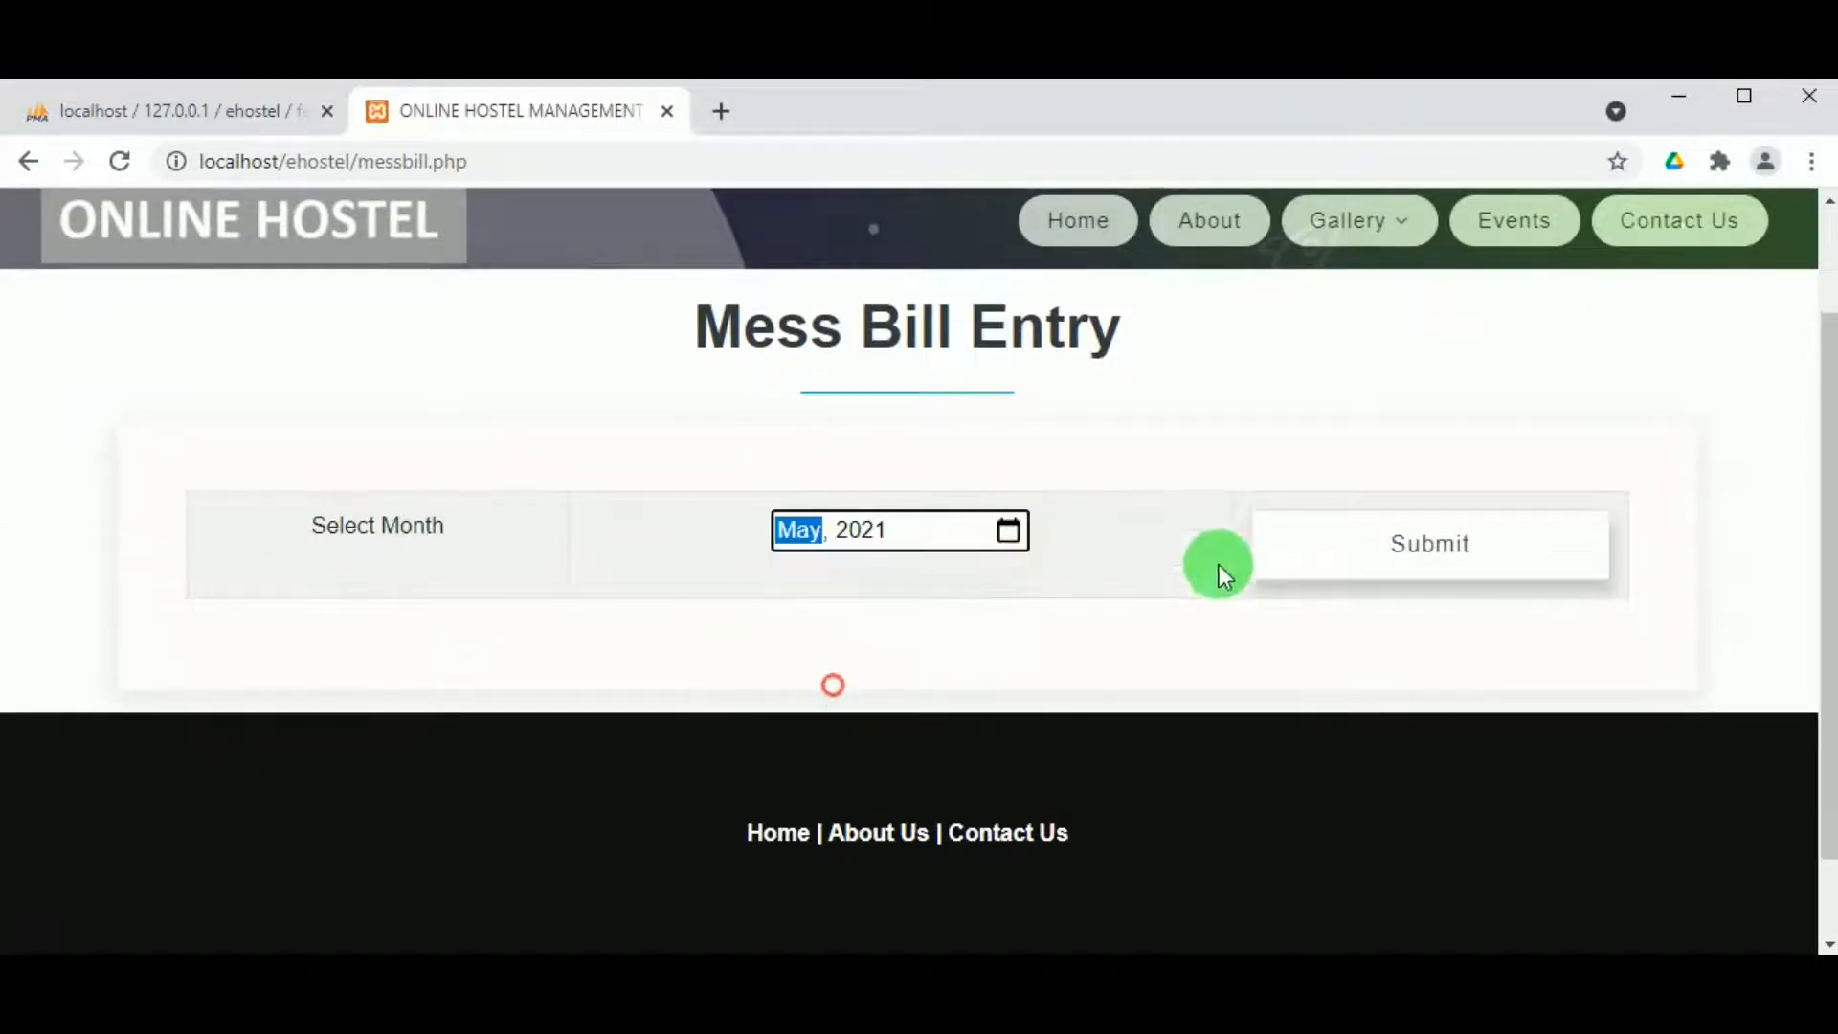
pyautogui.click(1436, 544)
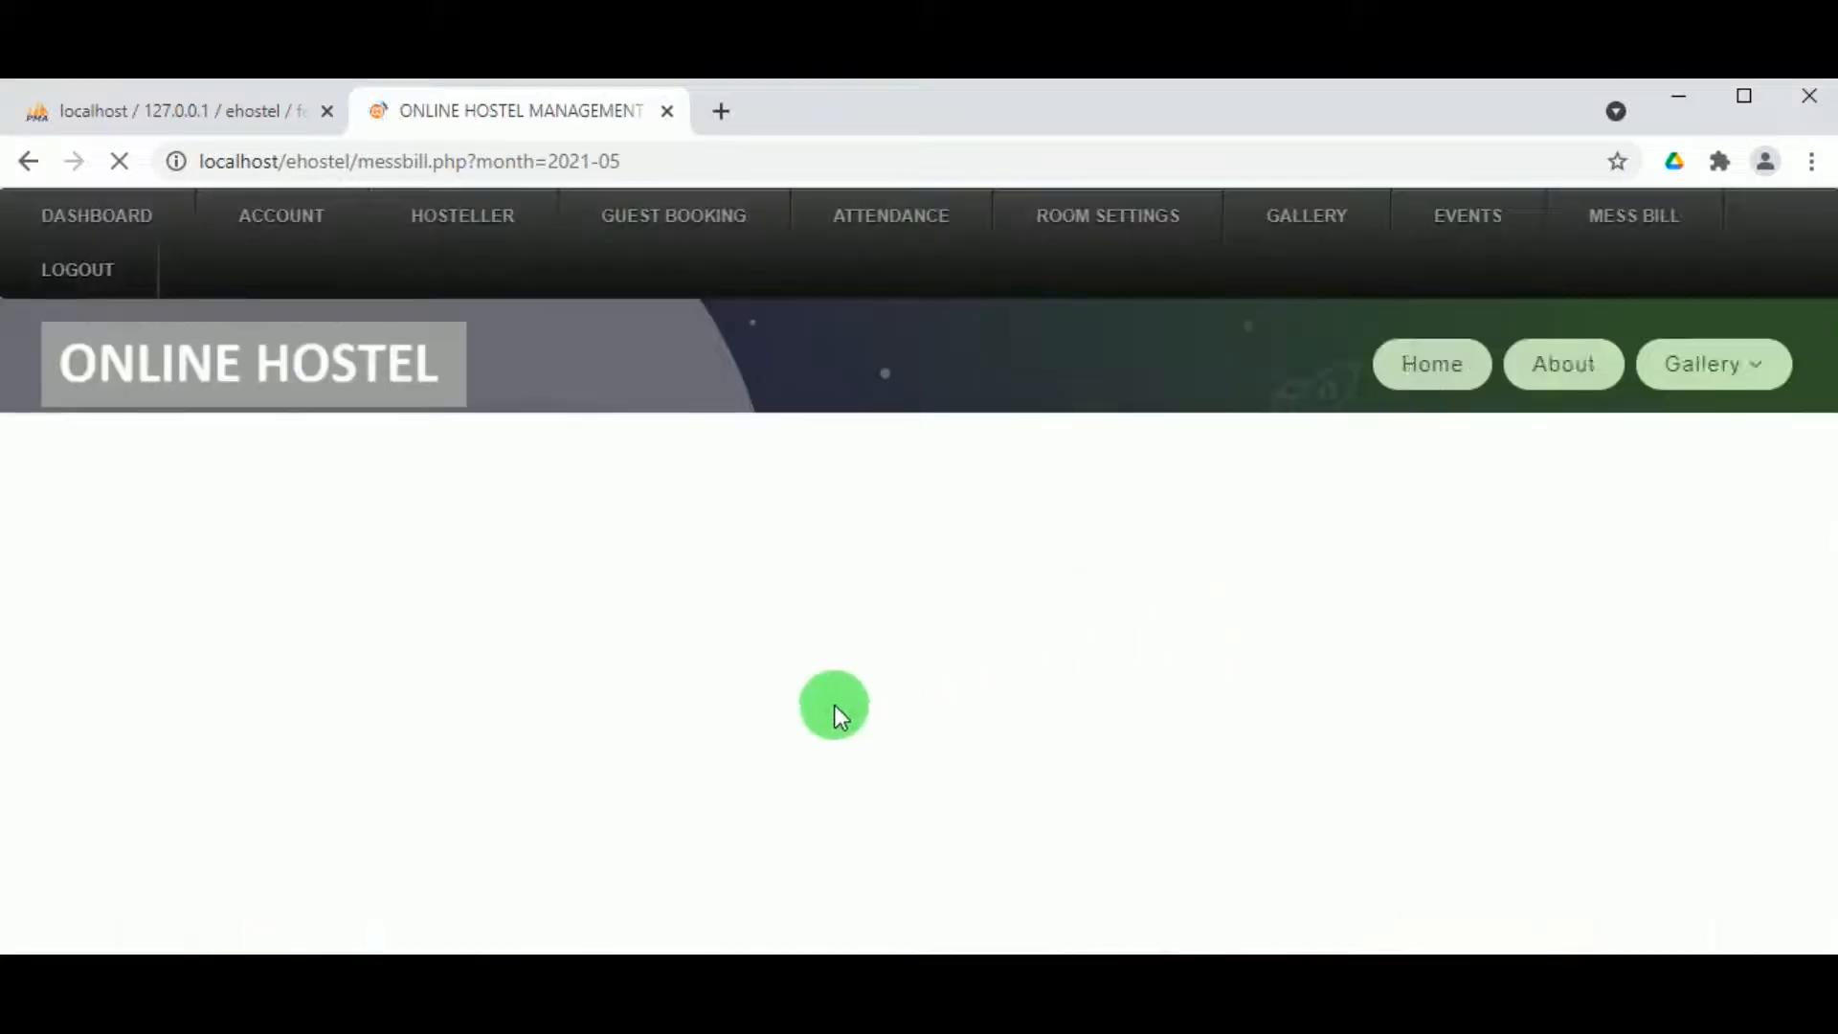
pyautogui.scroll(-3, 526, 792)
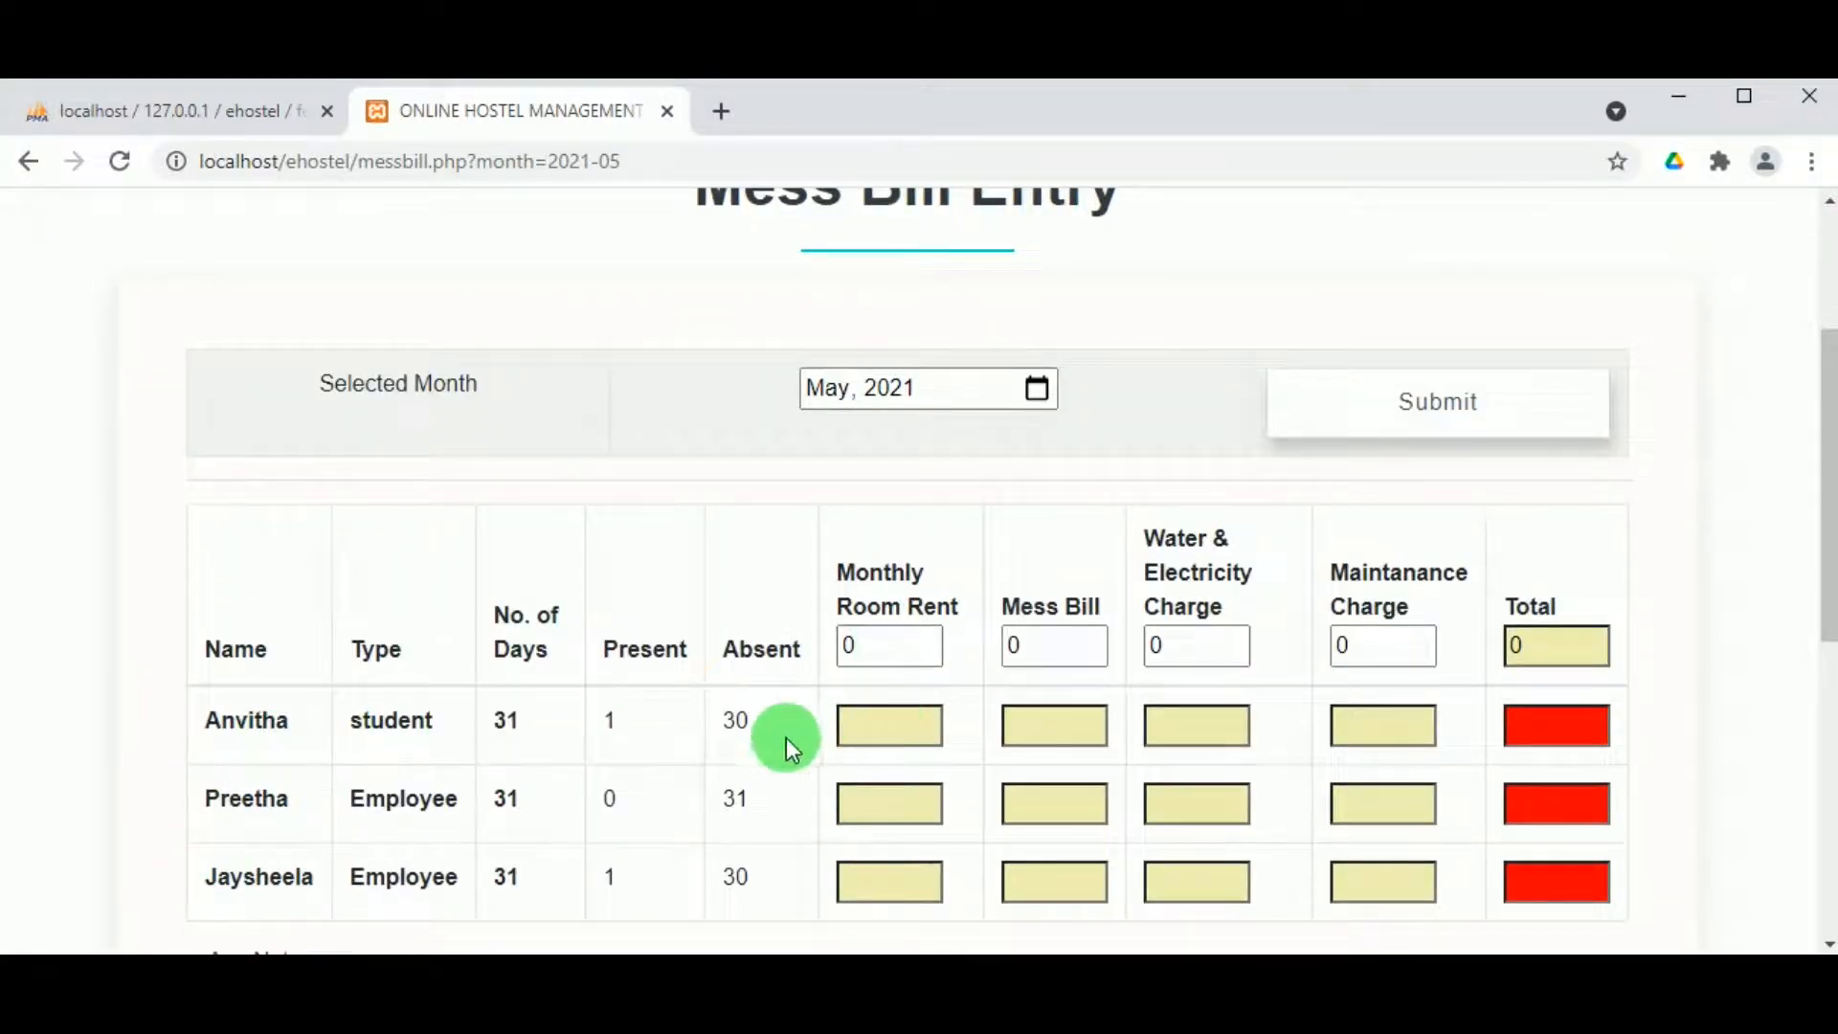
pyautogui.click(934, 720)
pyautogui.scroll(-3, 1288, 720)
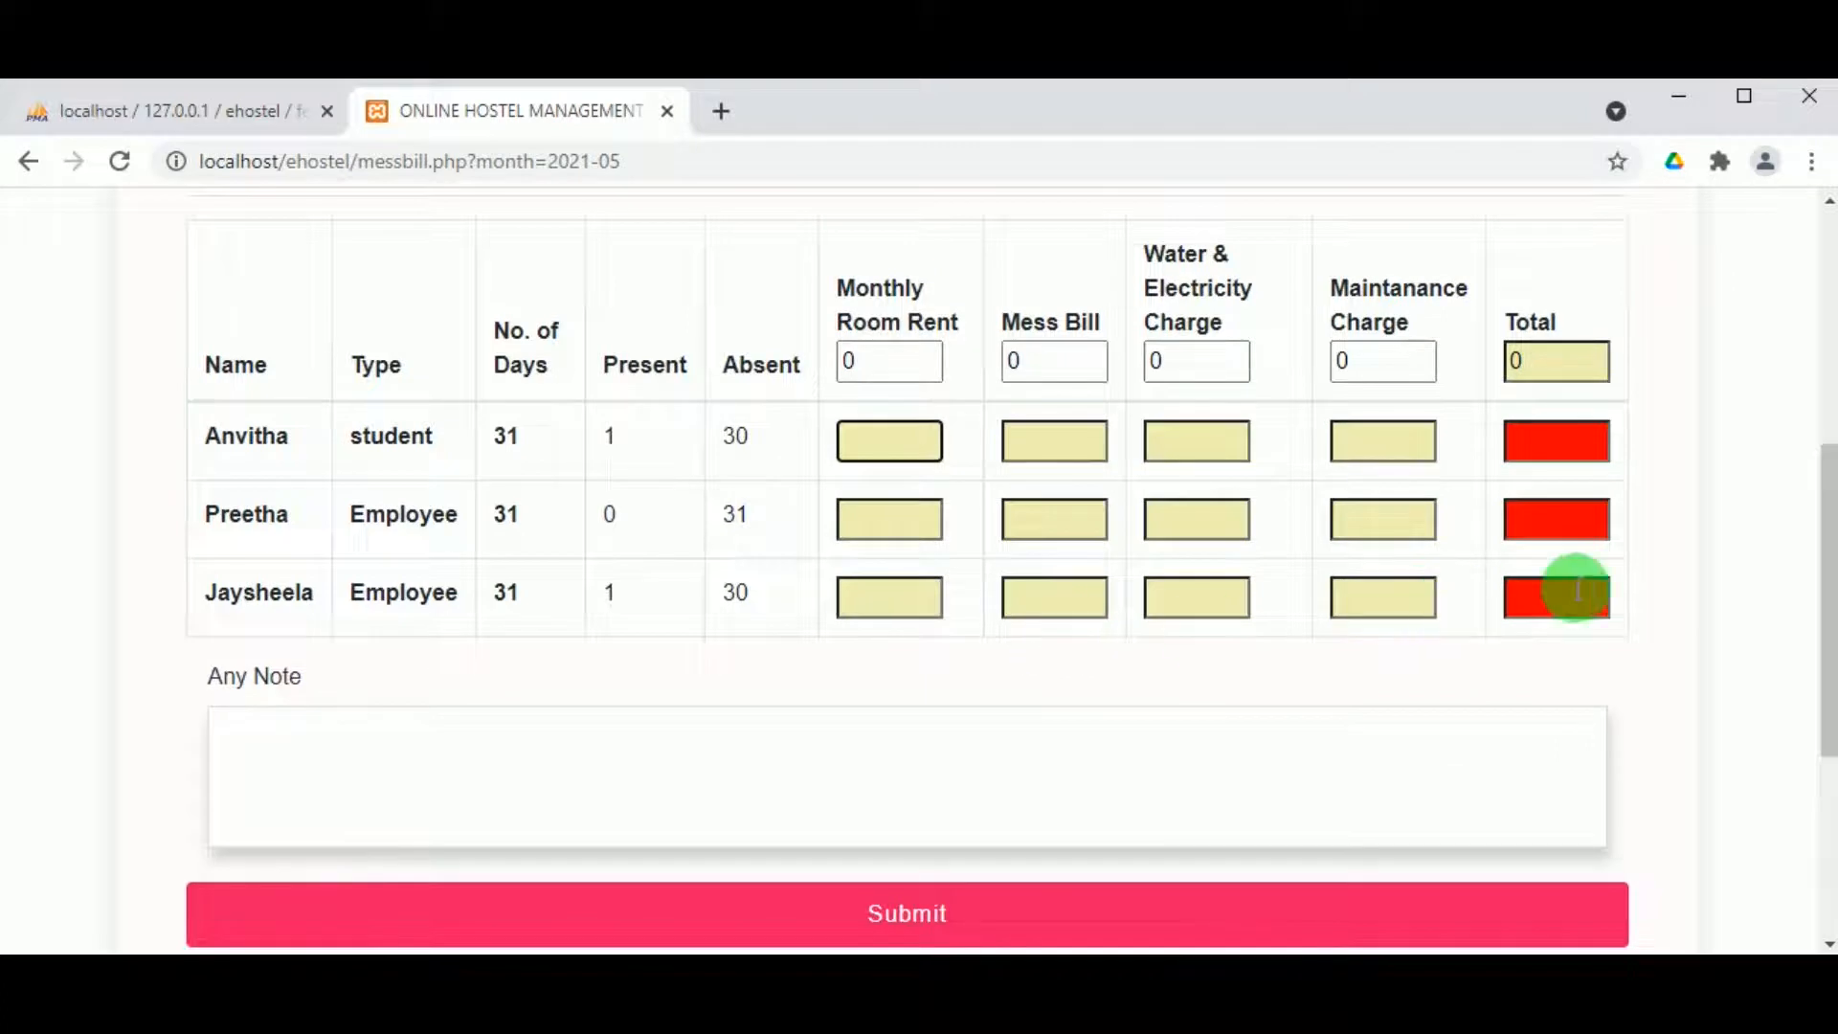
pyautogui.scroll(1, 997, 640)
pyautogui.scroll(4, 998, 641)
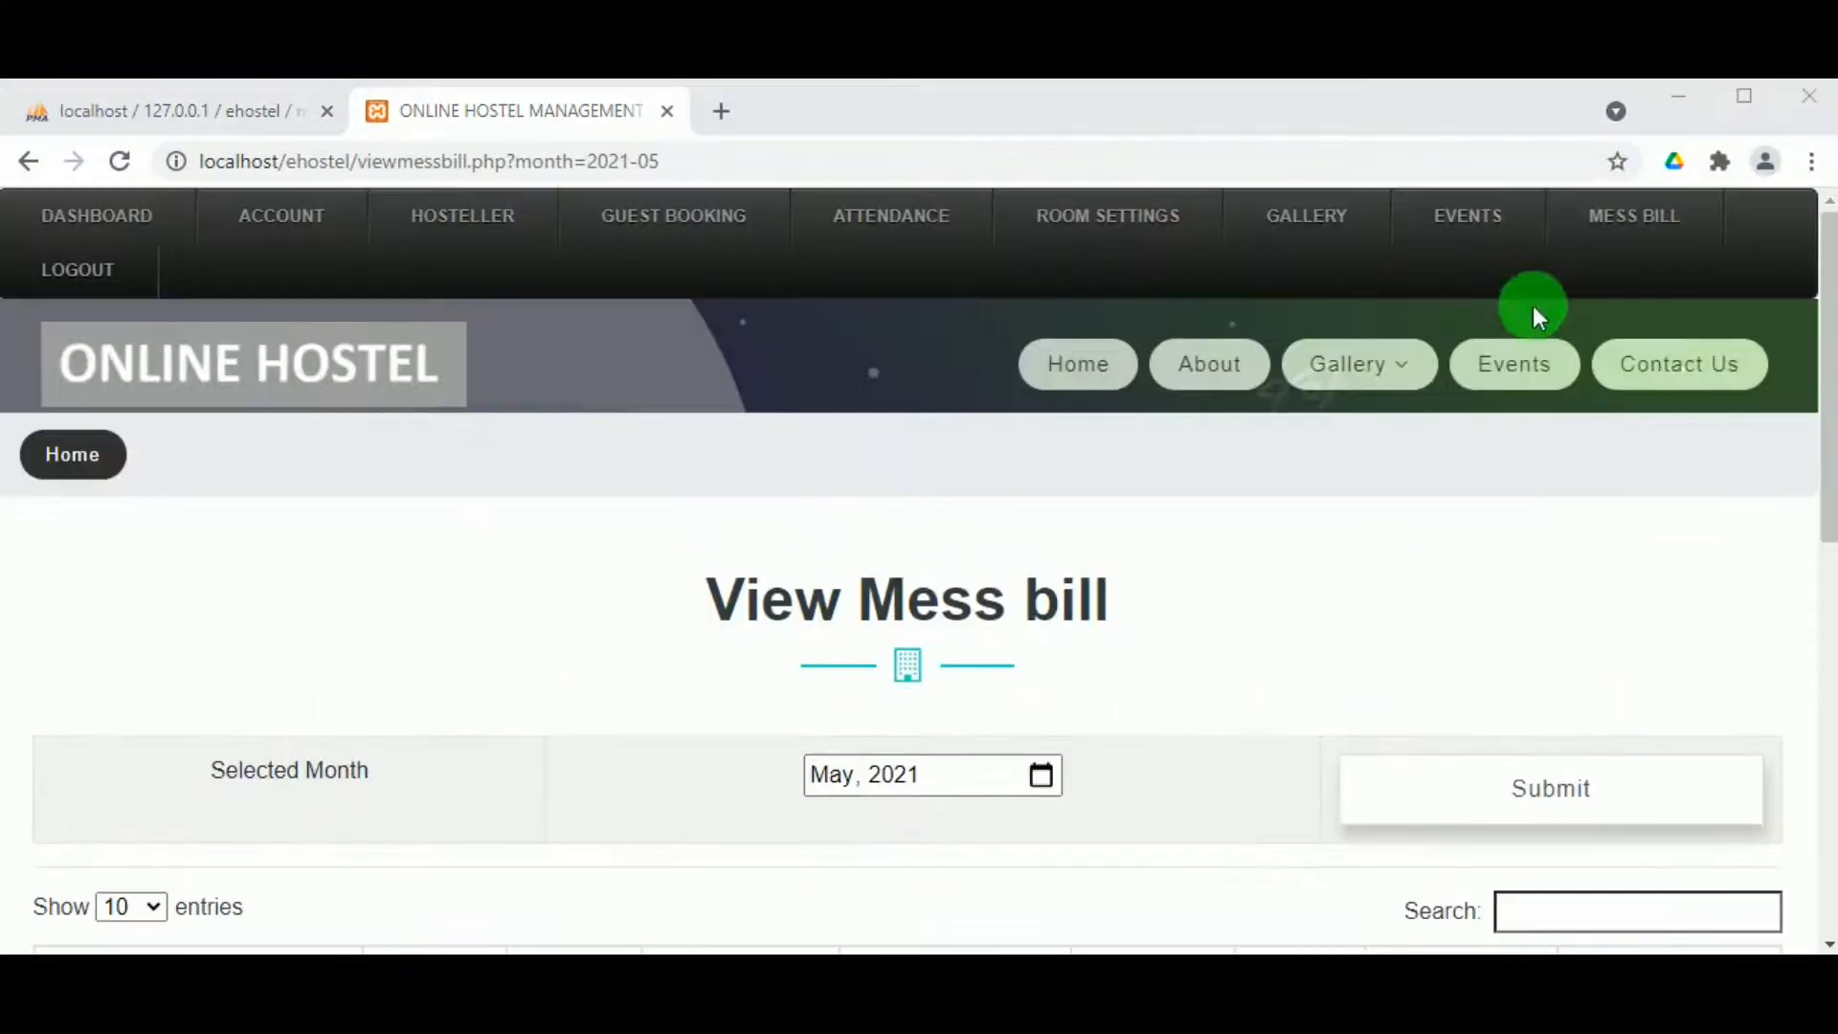
# Step: Show the May 2021 mess bills on the view messbill page
pyautogui.moveTo(1608, 238)
pyautogui.click(1610, 314)
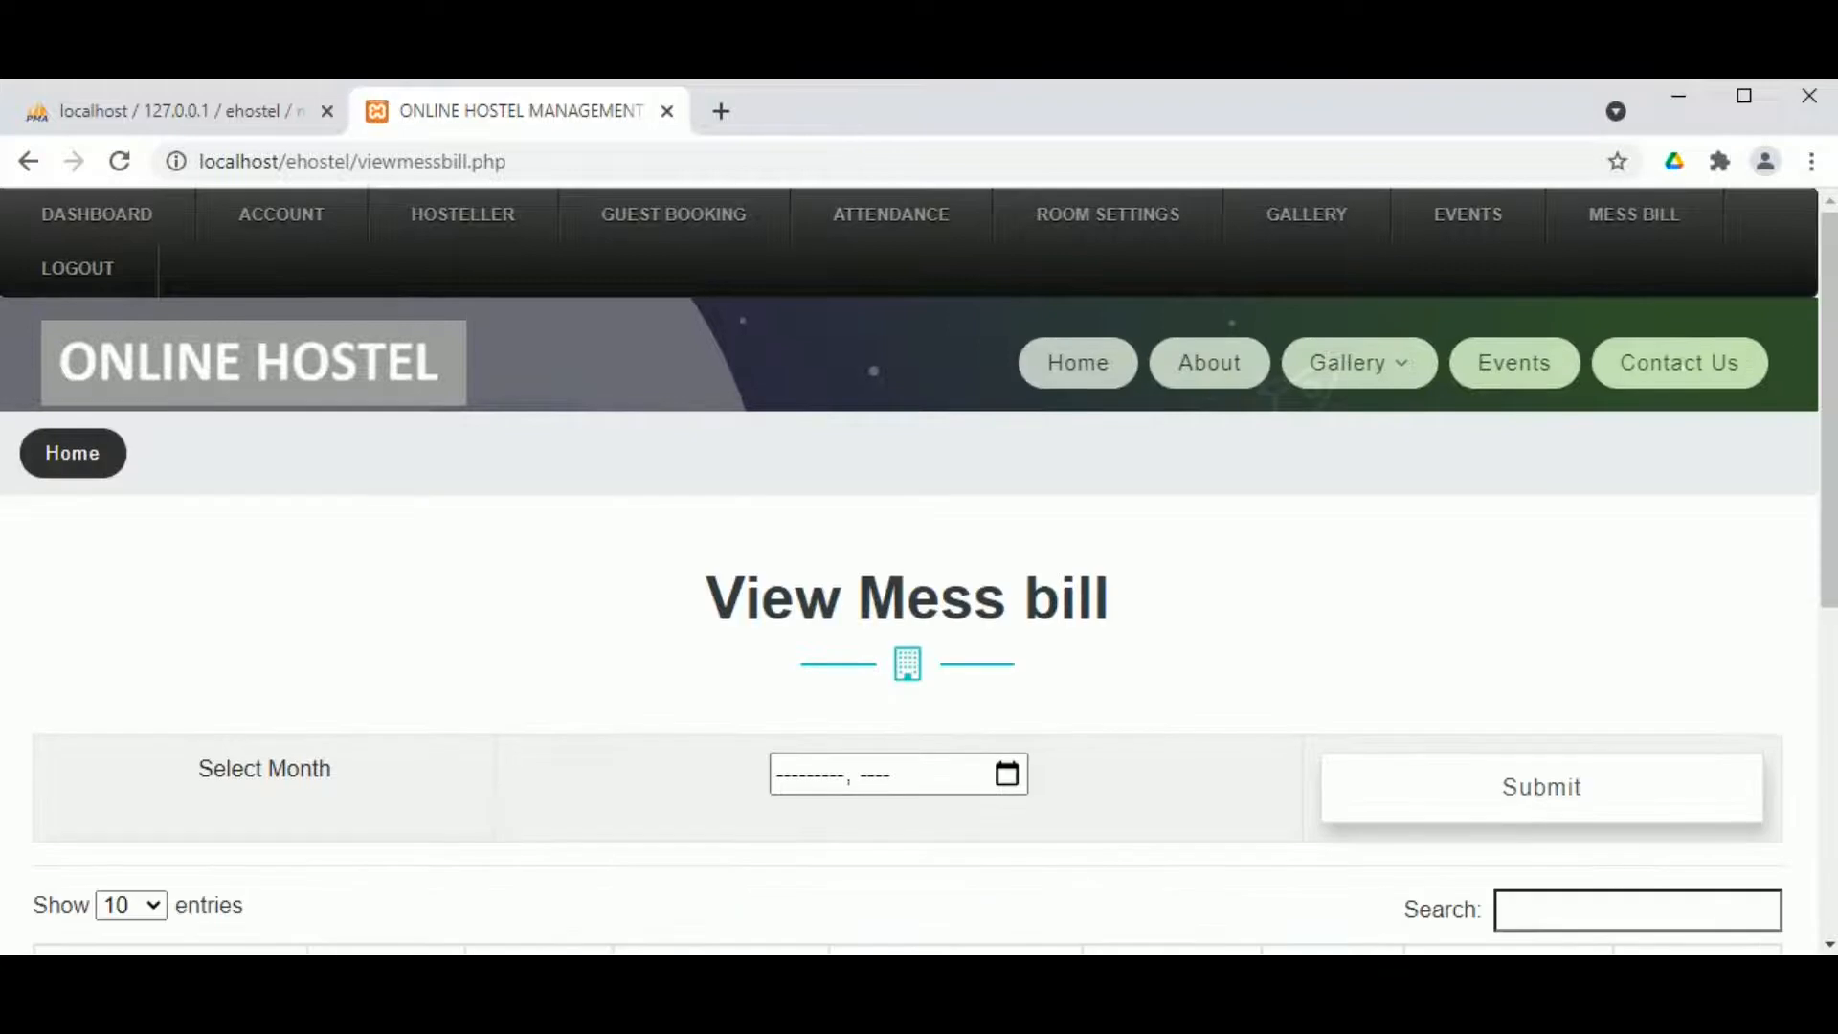
pyautogui.click(1006, 772)
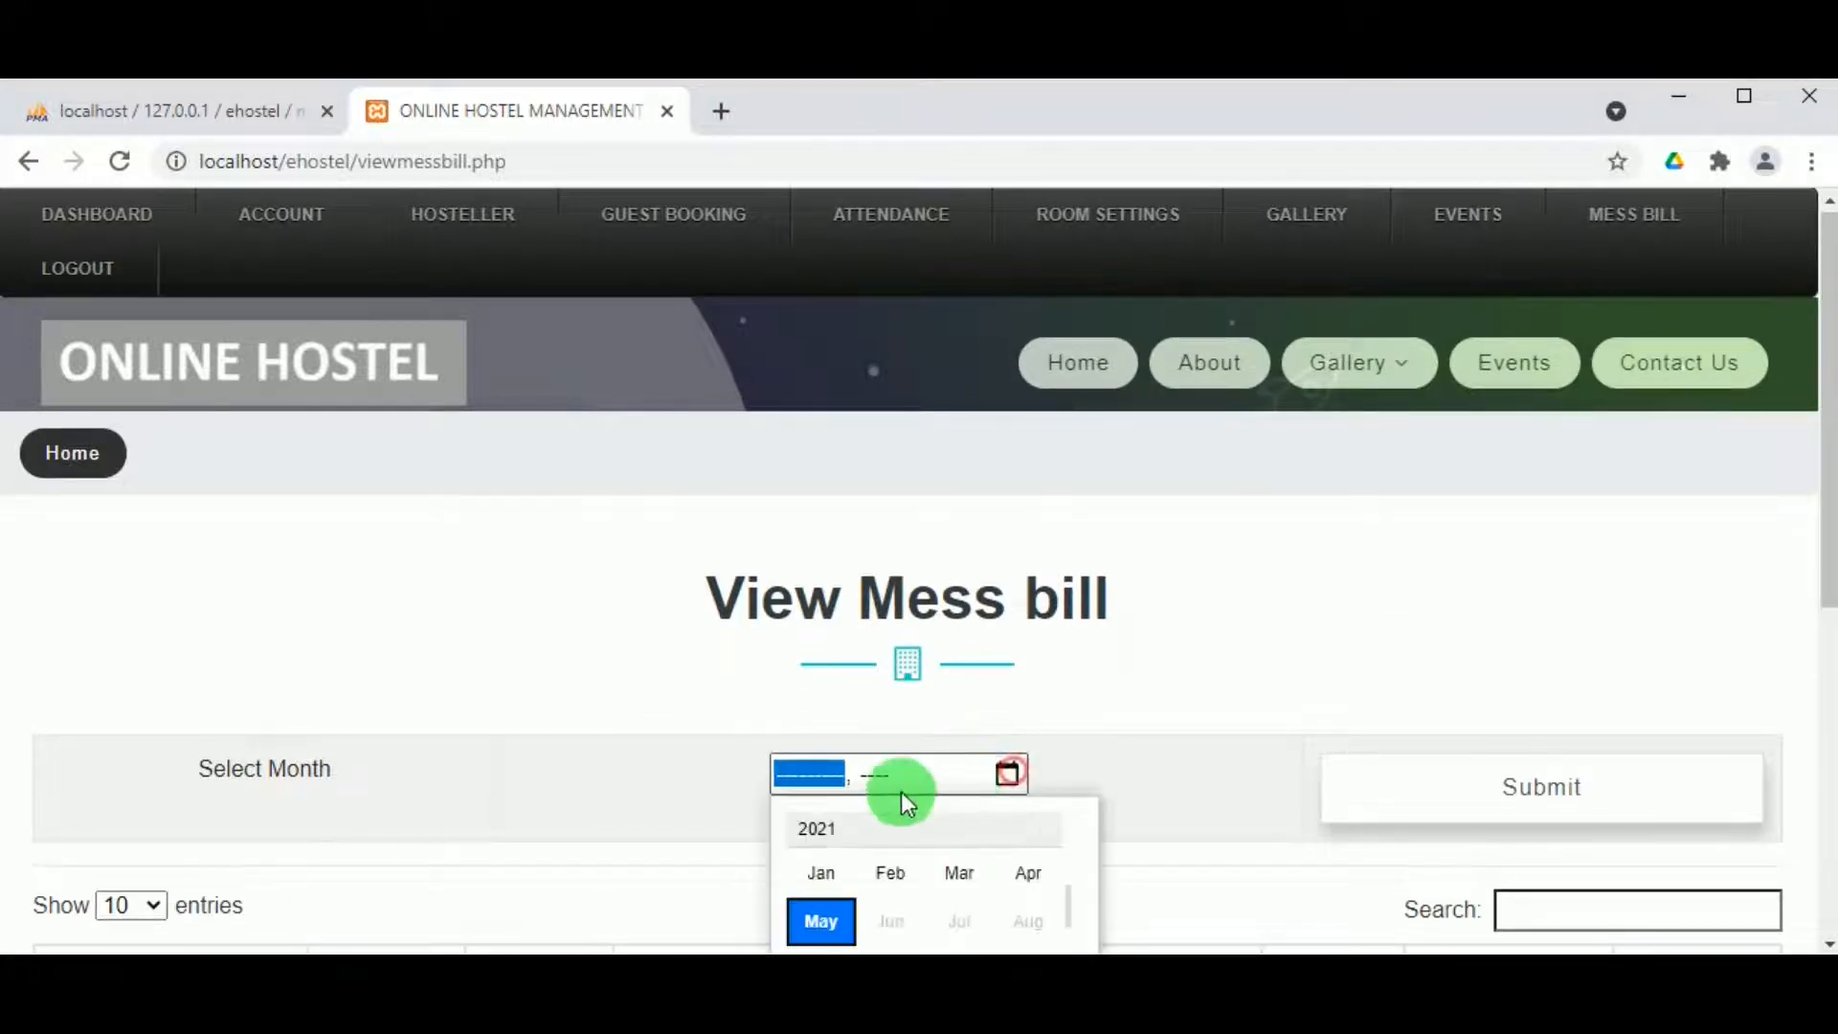
pyautogui.click(831, 917)
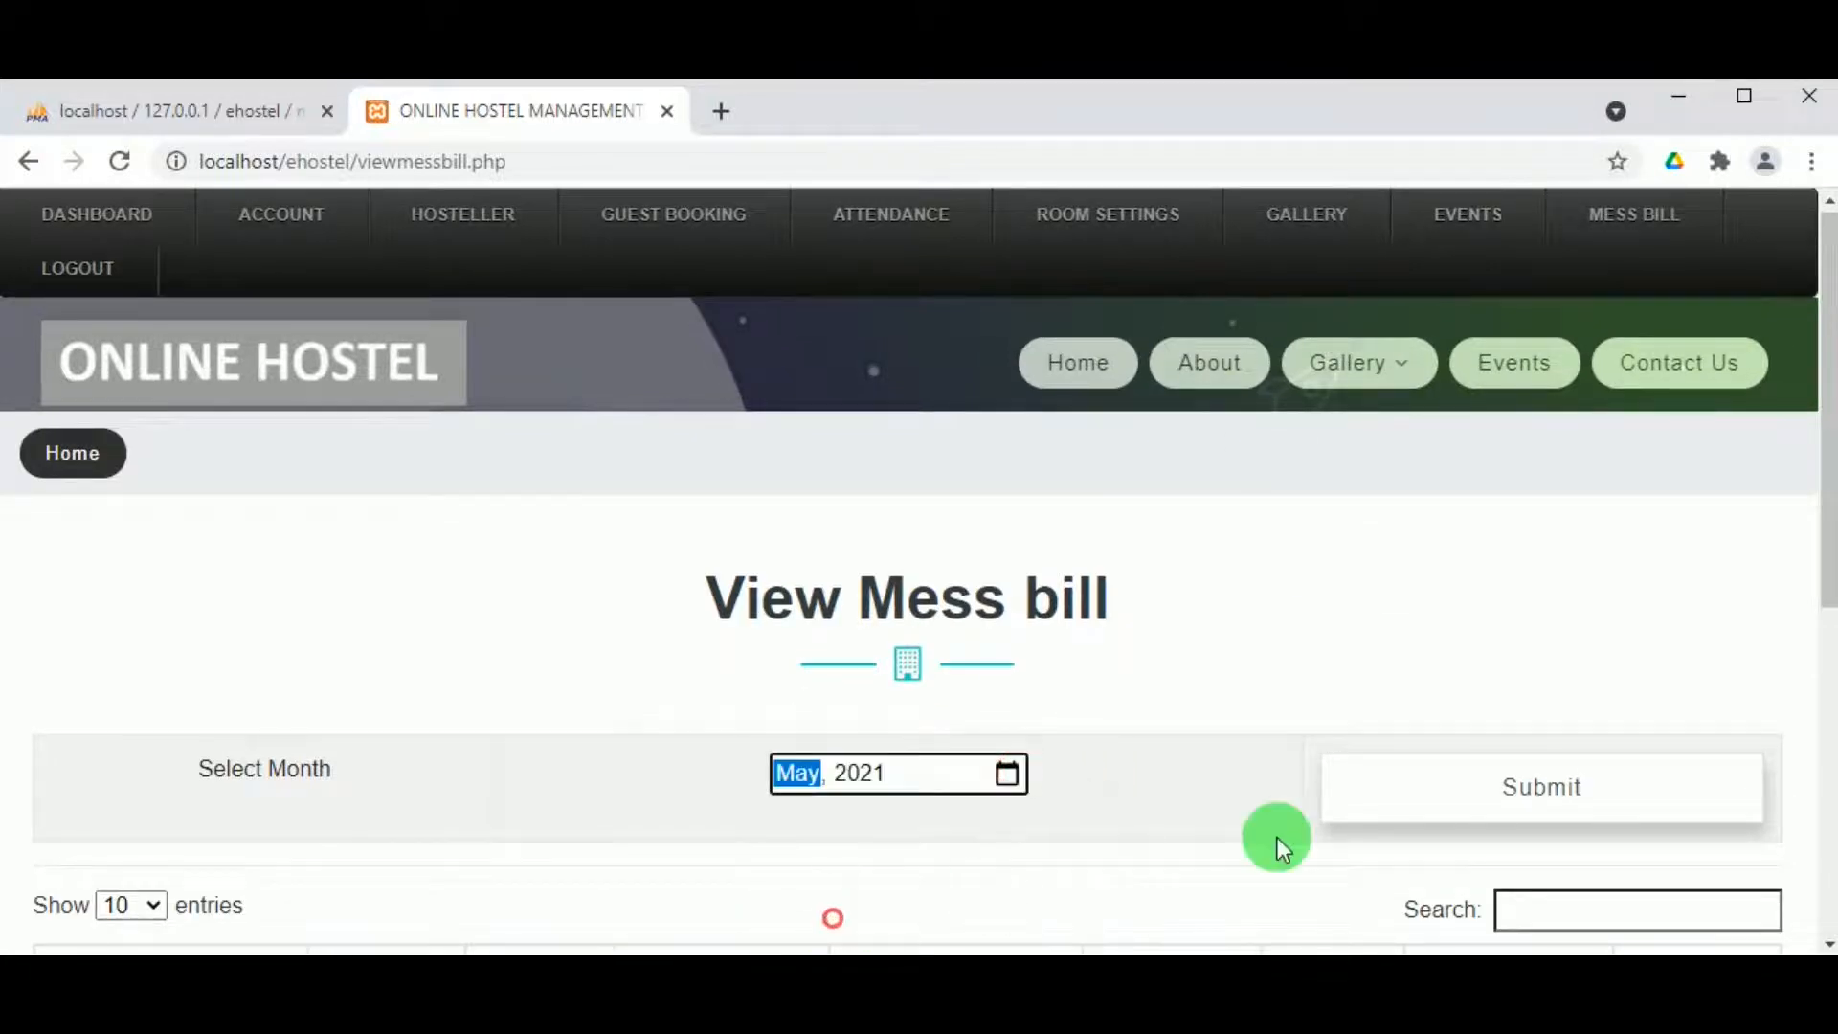
pyautogui.click(1502, 799)
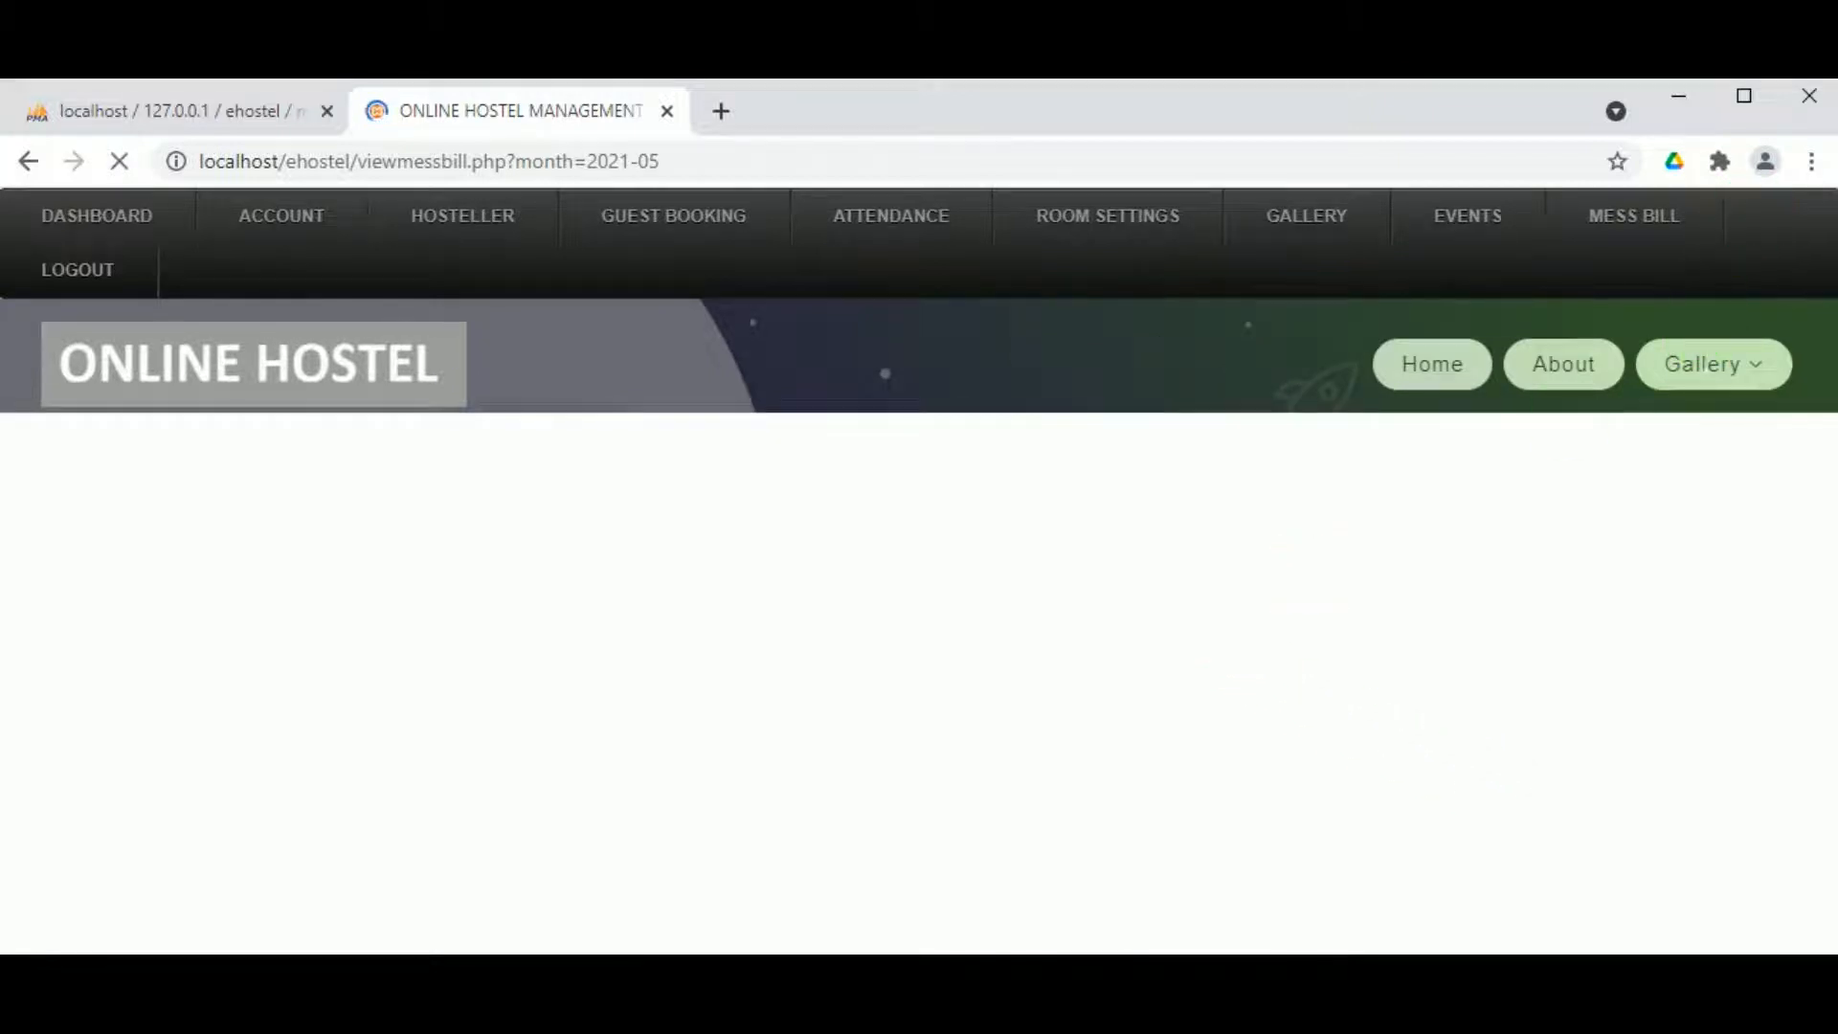
pyautogui.scroll(3, 473, 727)
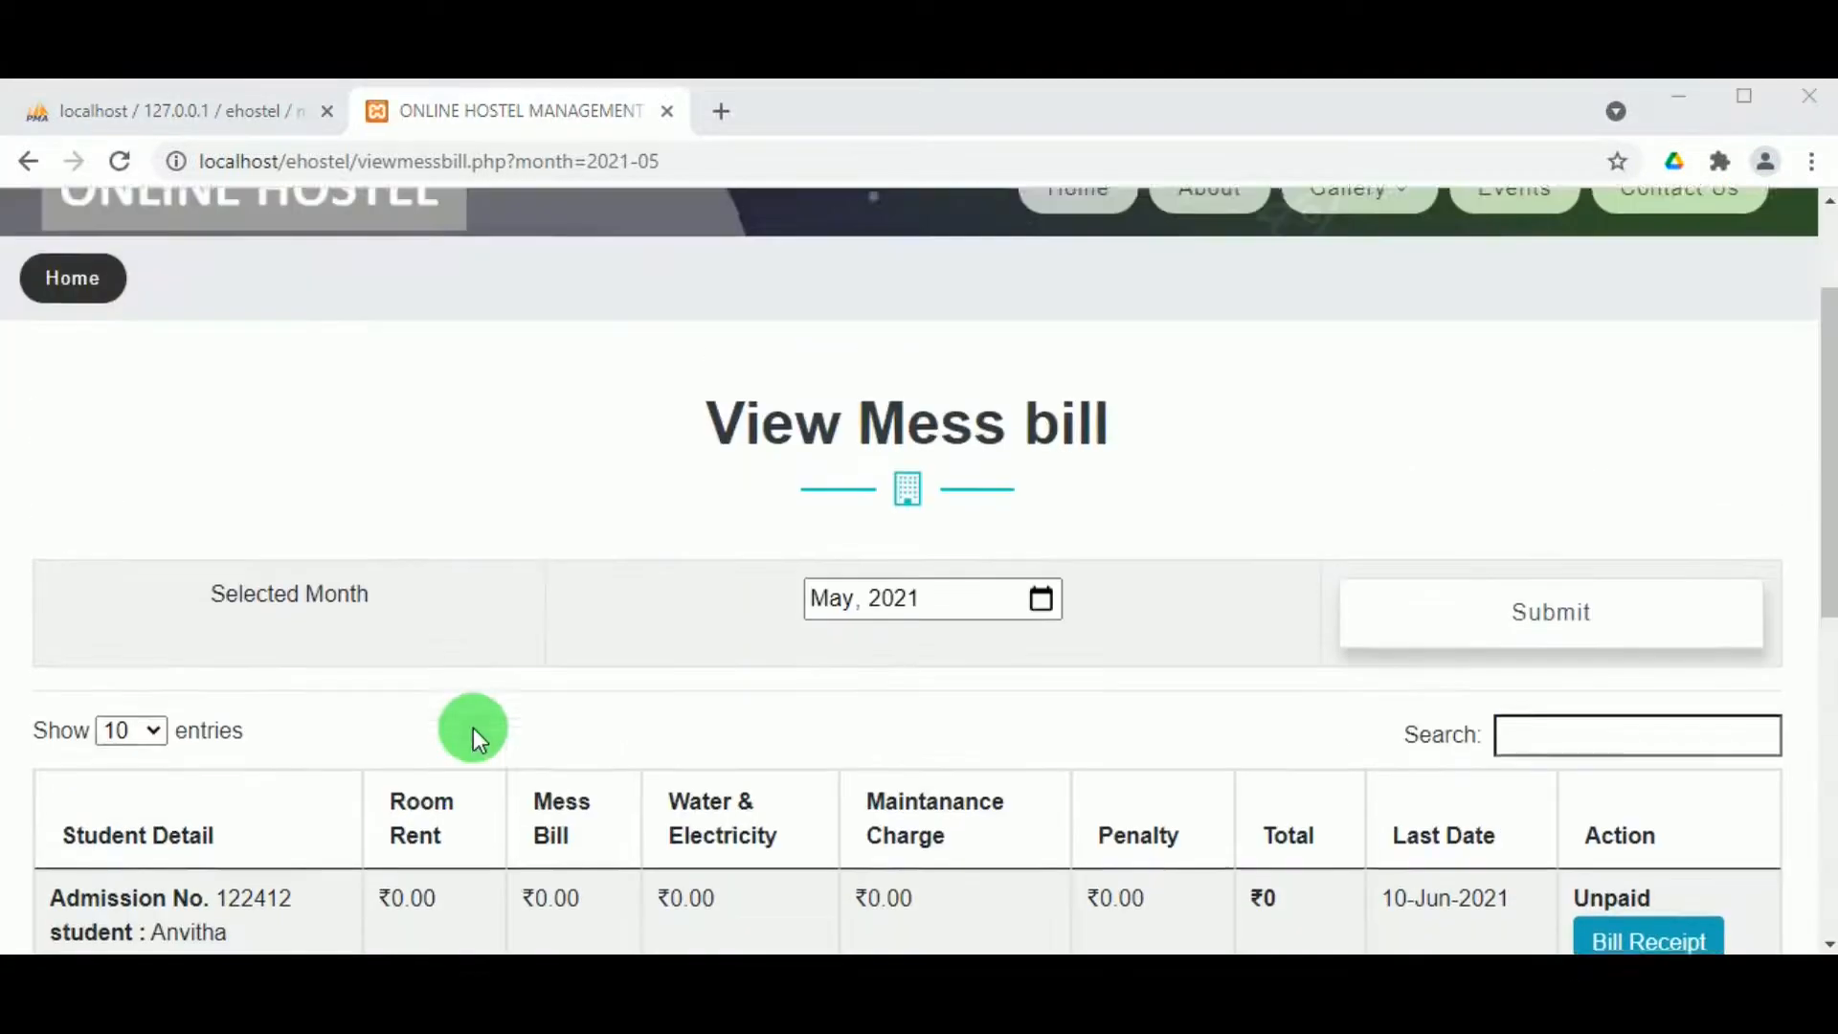
pyautogui.scroll(-1, 341, 808)
pyautogui.scroll(-1, 333, 808)
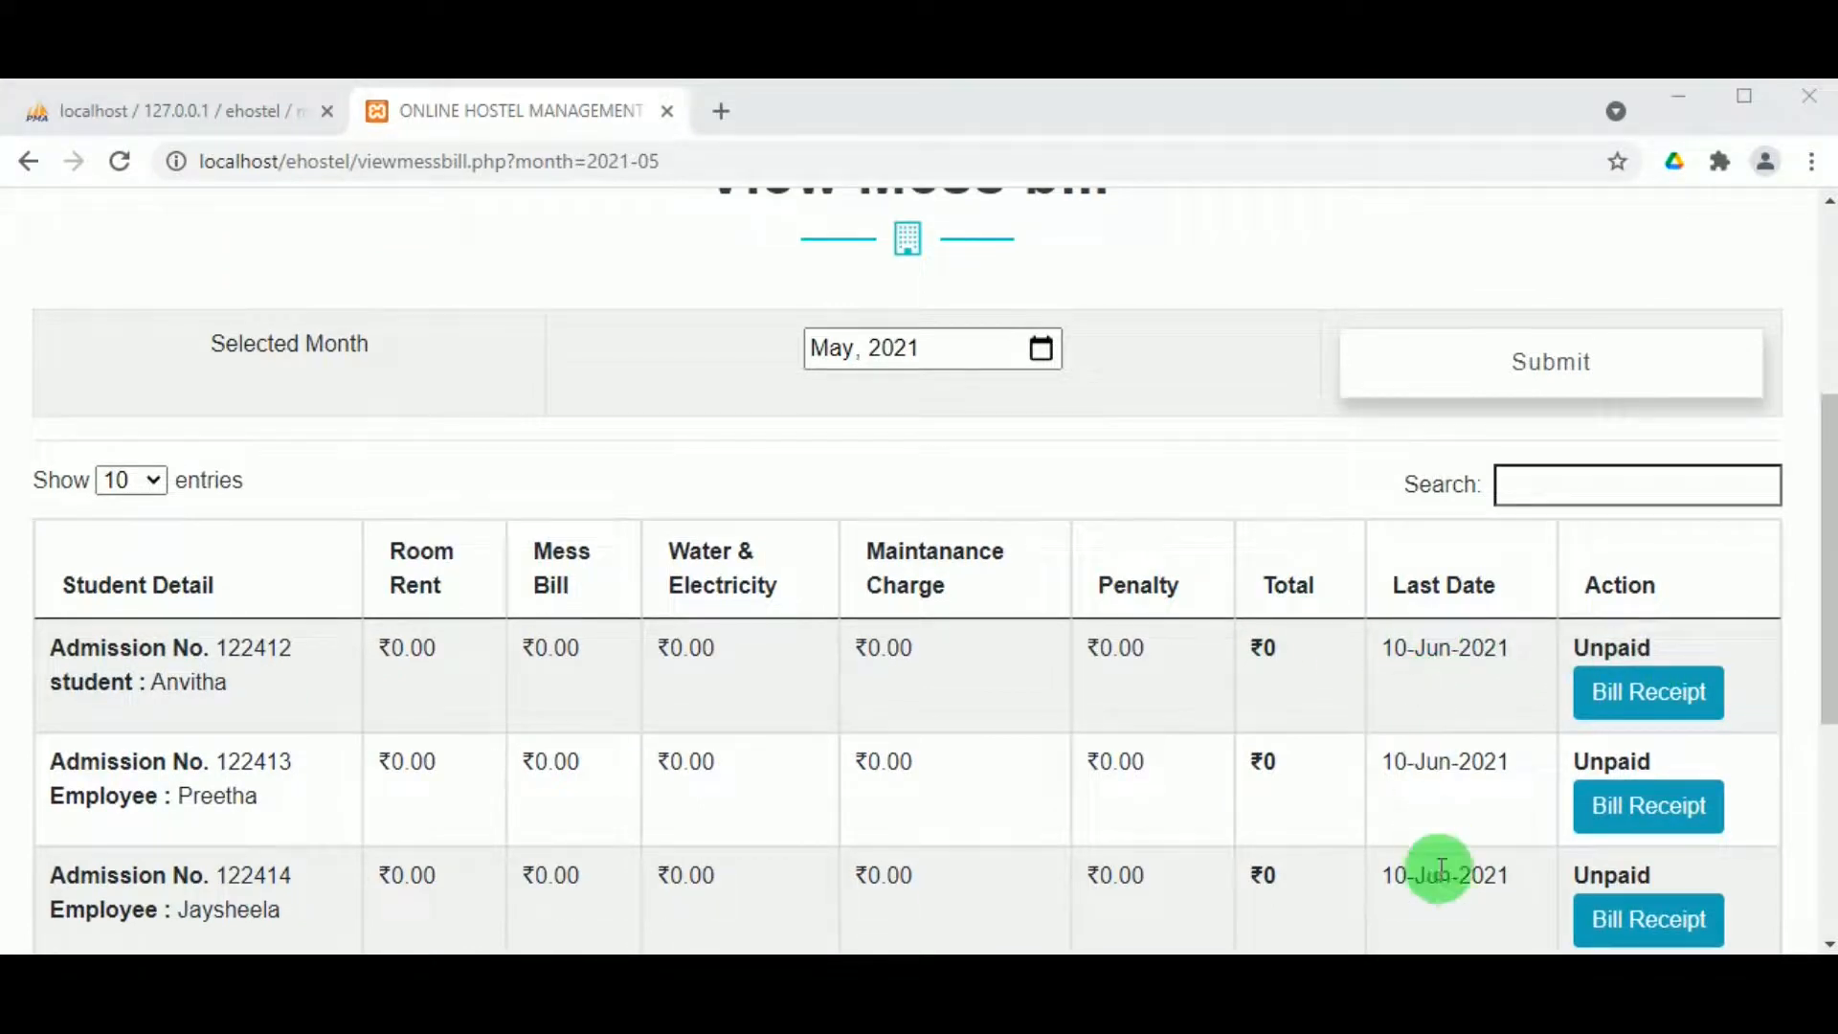
pyautogui.scroll(3, 1028, 728)
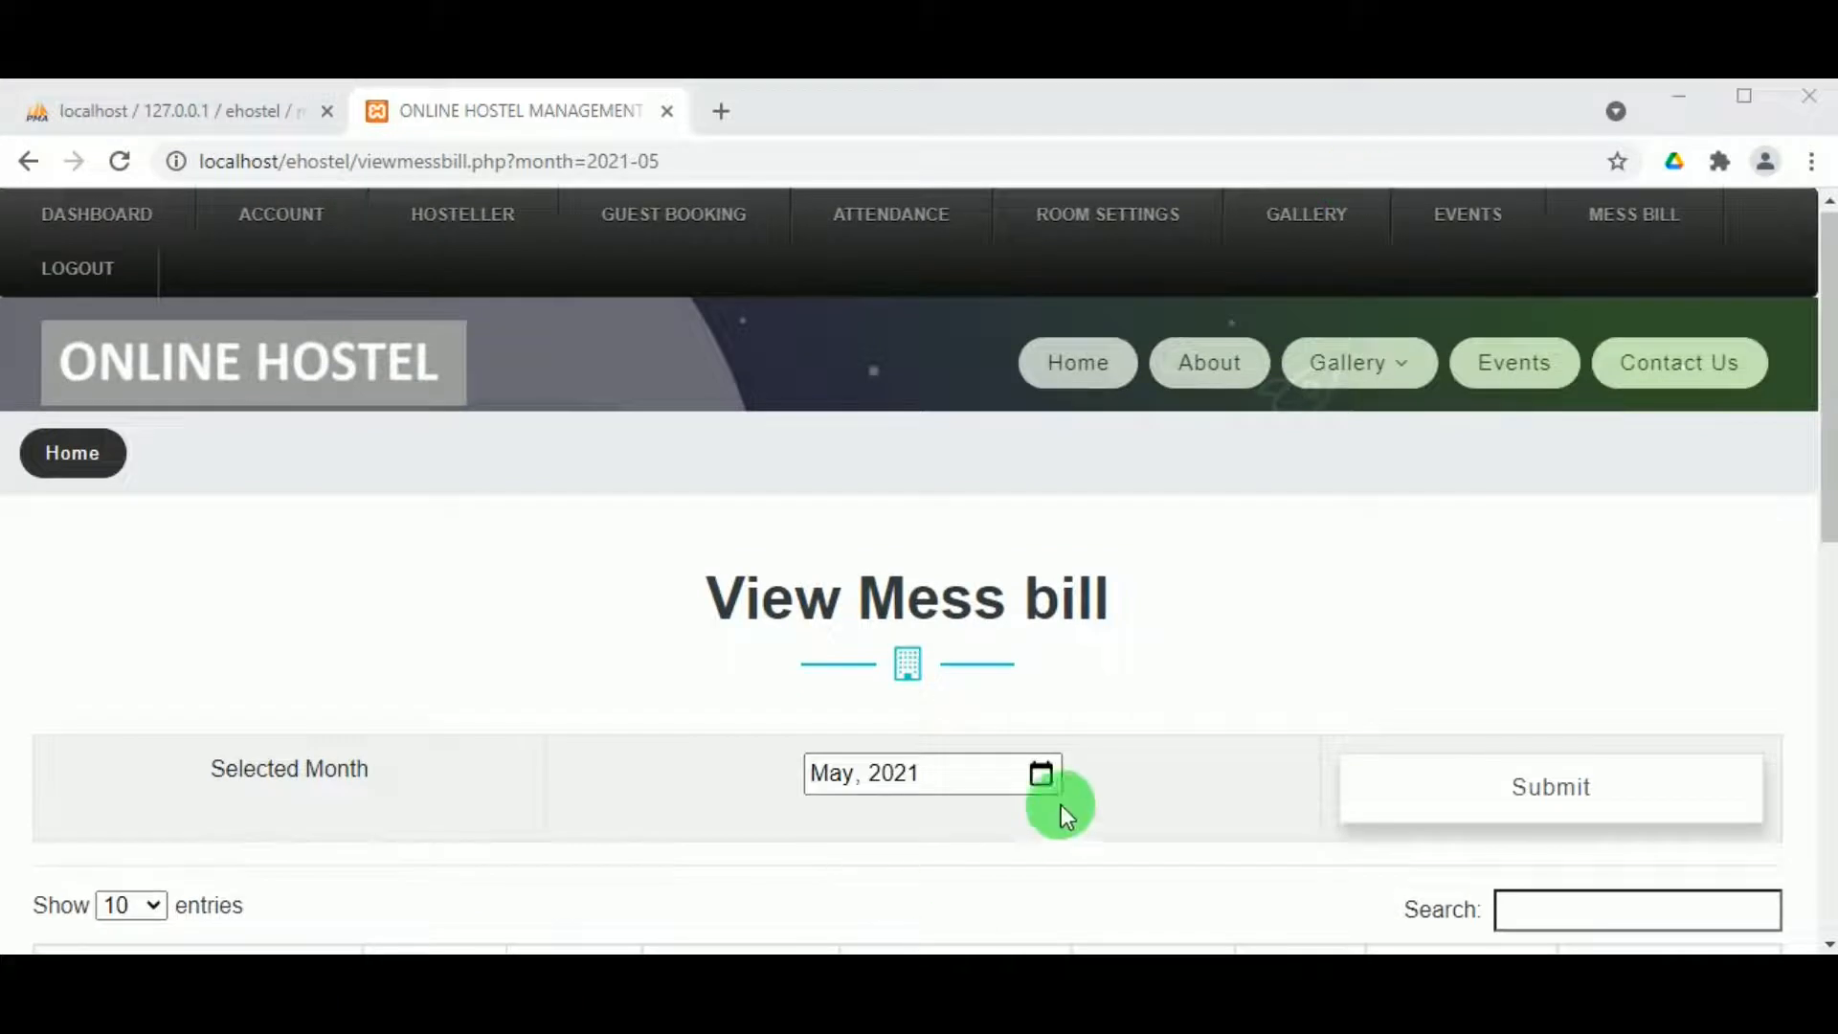
# Step: Switch to April 2021 and review each hosteller's charges, total and paid status
pyautogui.click(1038, 776)
pyautogui.click(1053, 877)
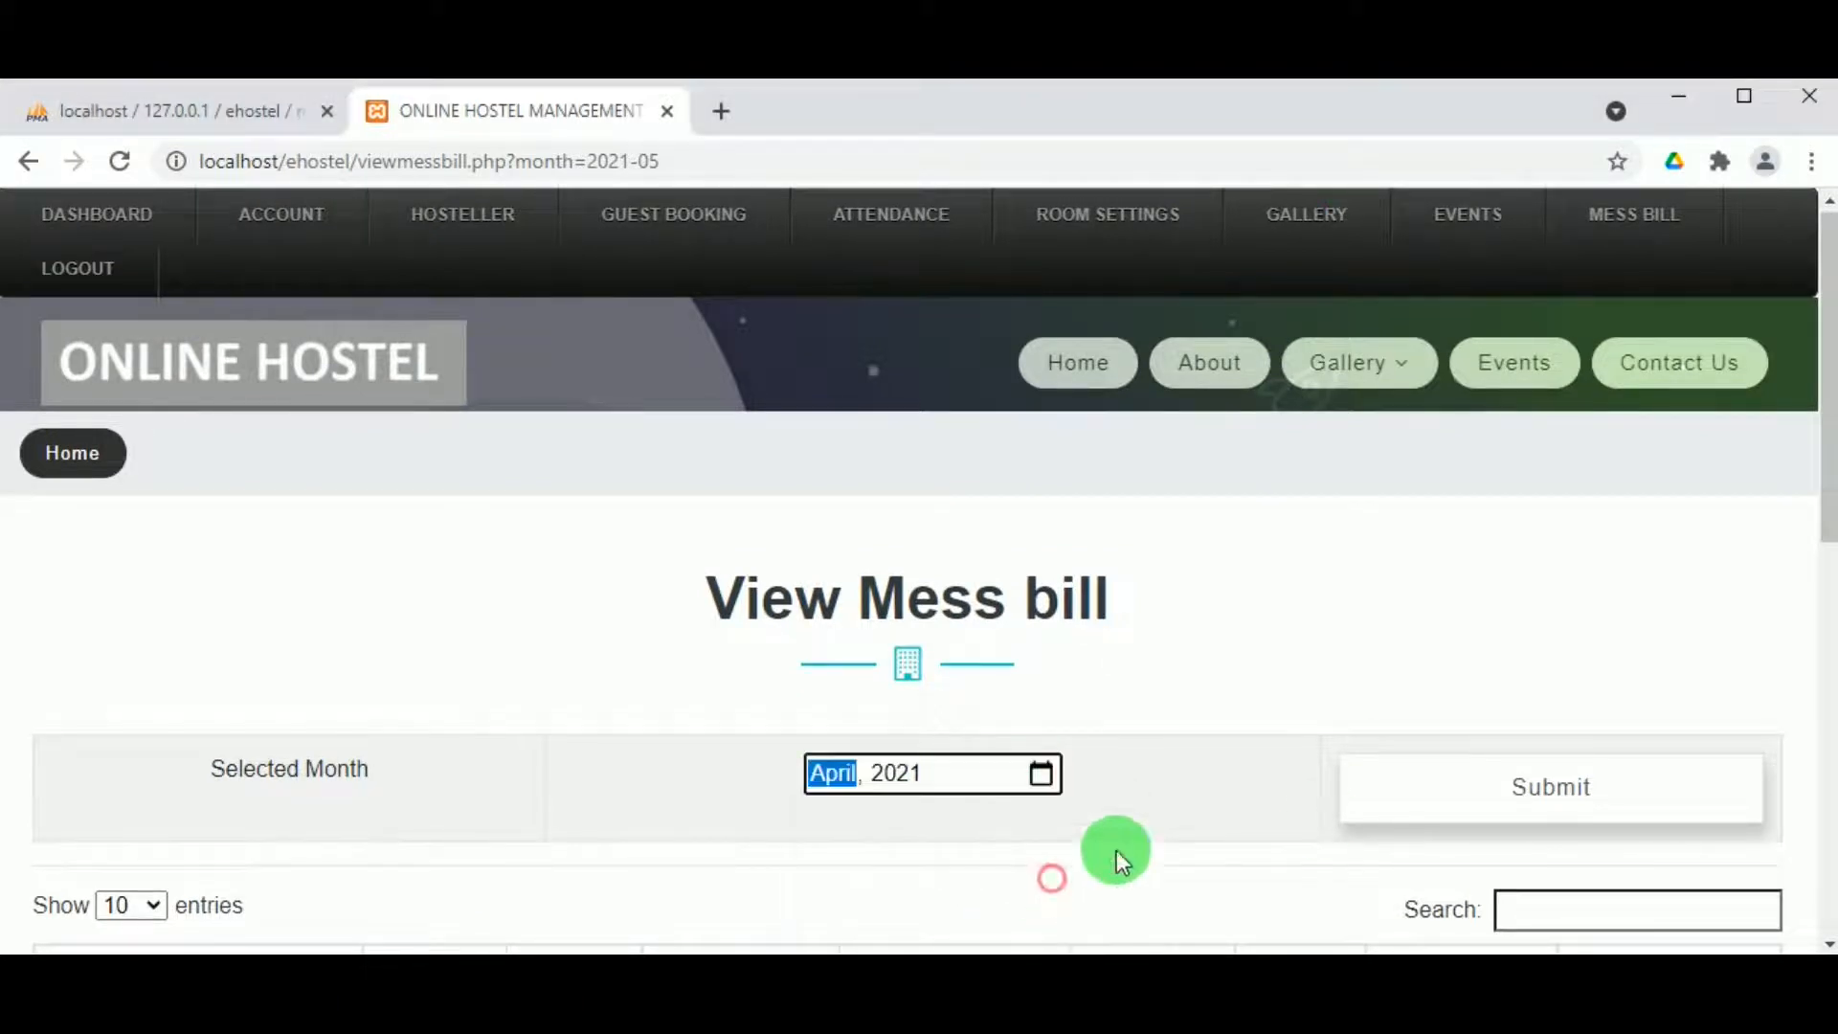
pyautogui.click(1471, 794)
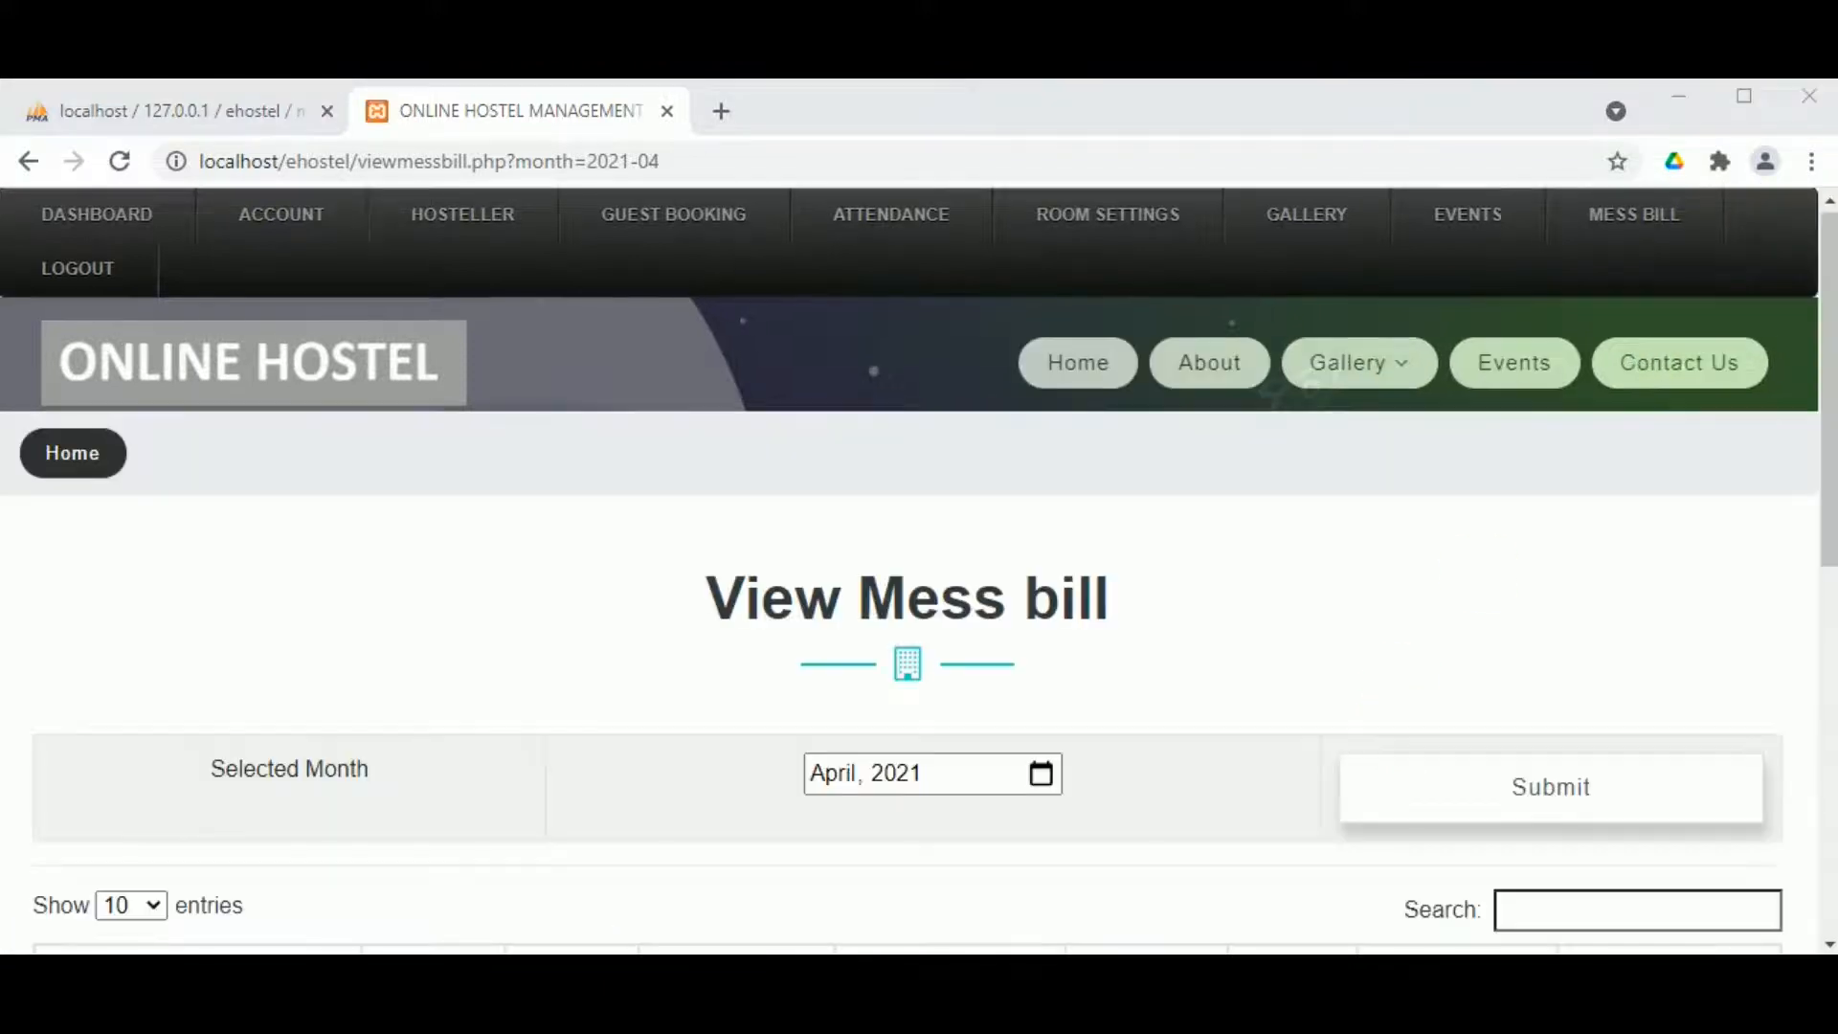
pyautogui.scroll(-5, 617, 870)
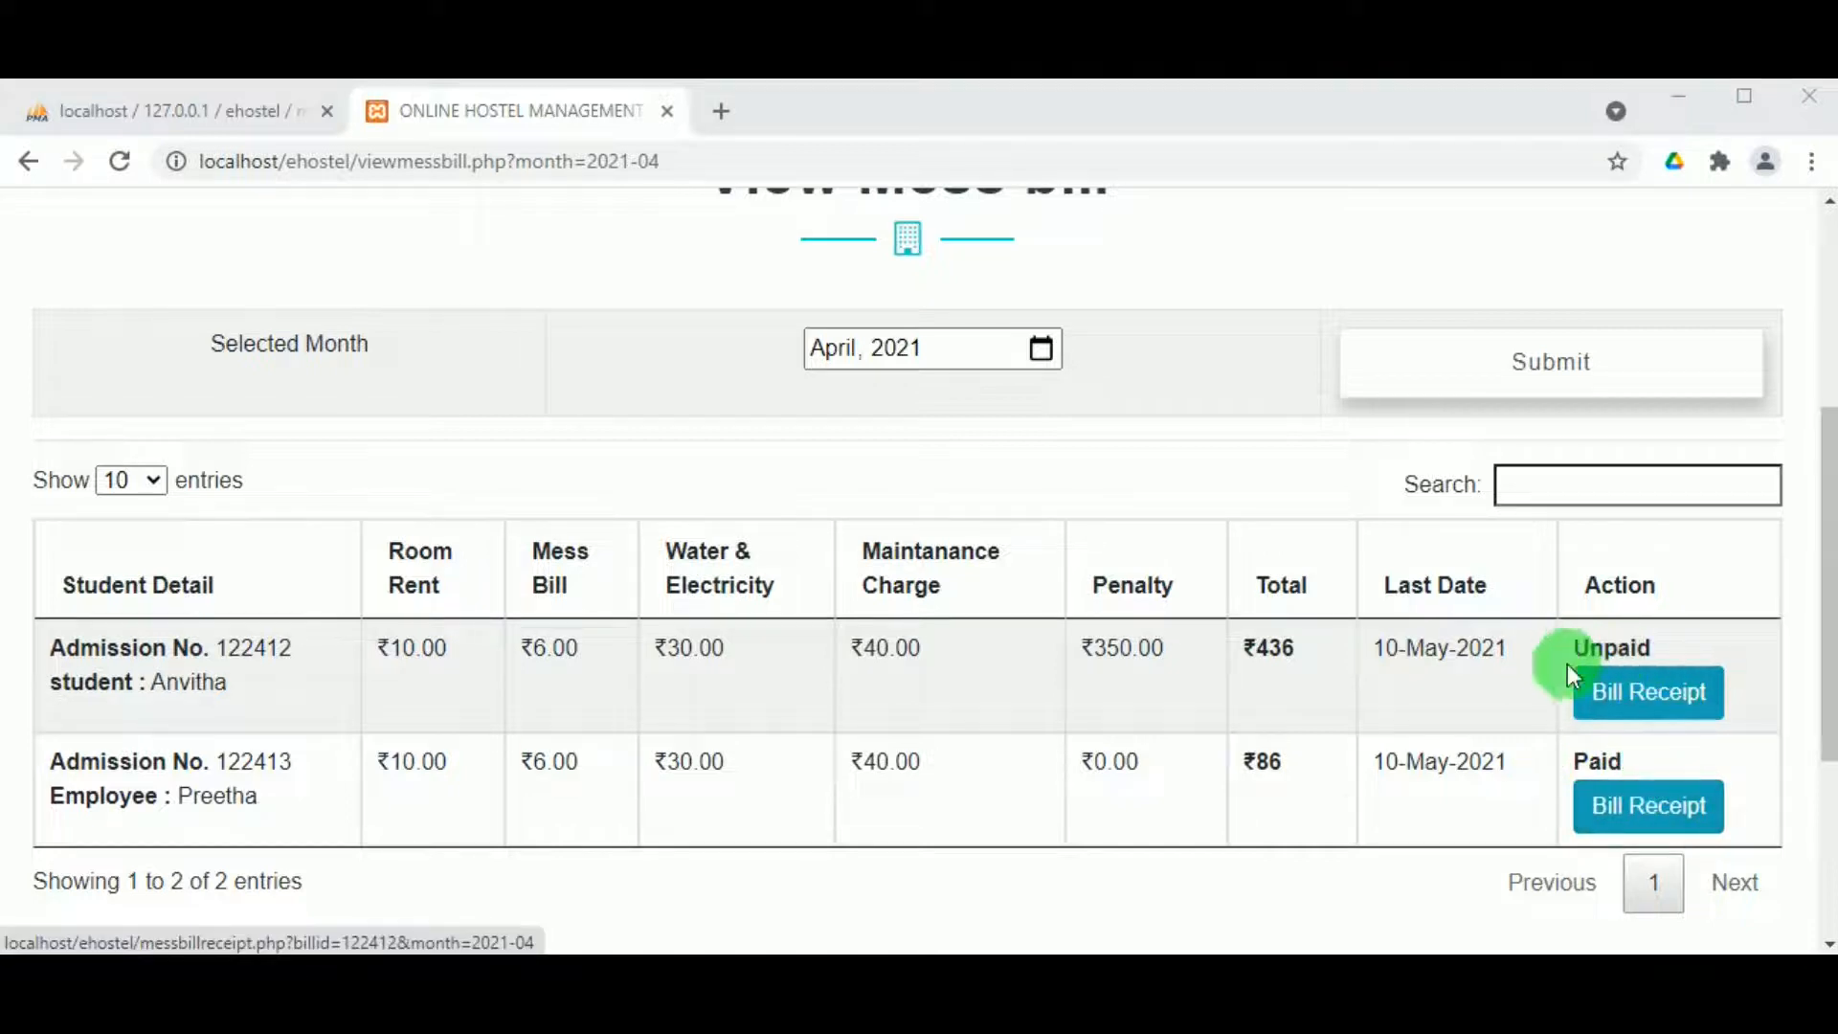
pyautogui.scroll(5, 848, 722)
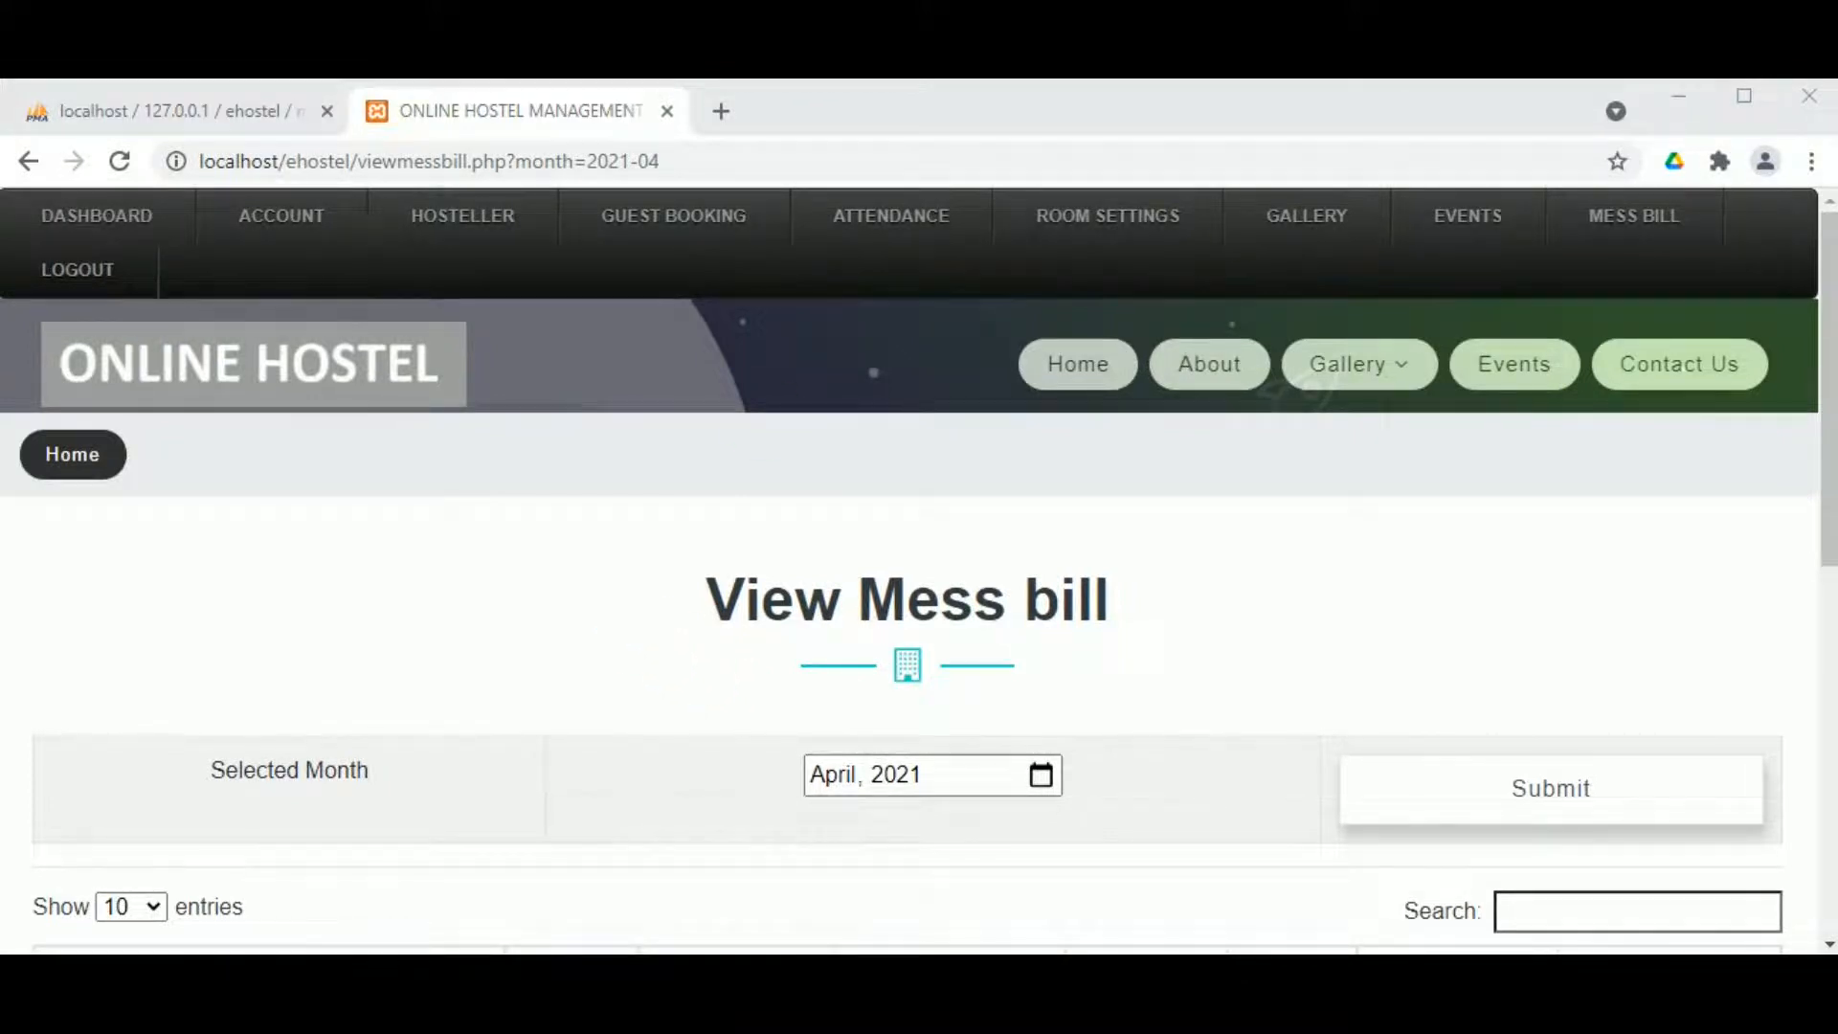
# Step: Log out of the admin account to return to the public site
pyautogui.click(52, 273)
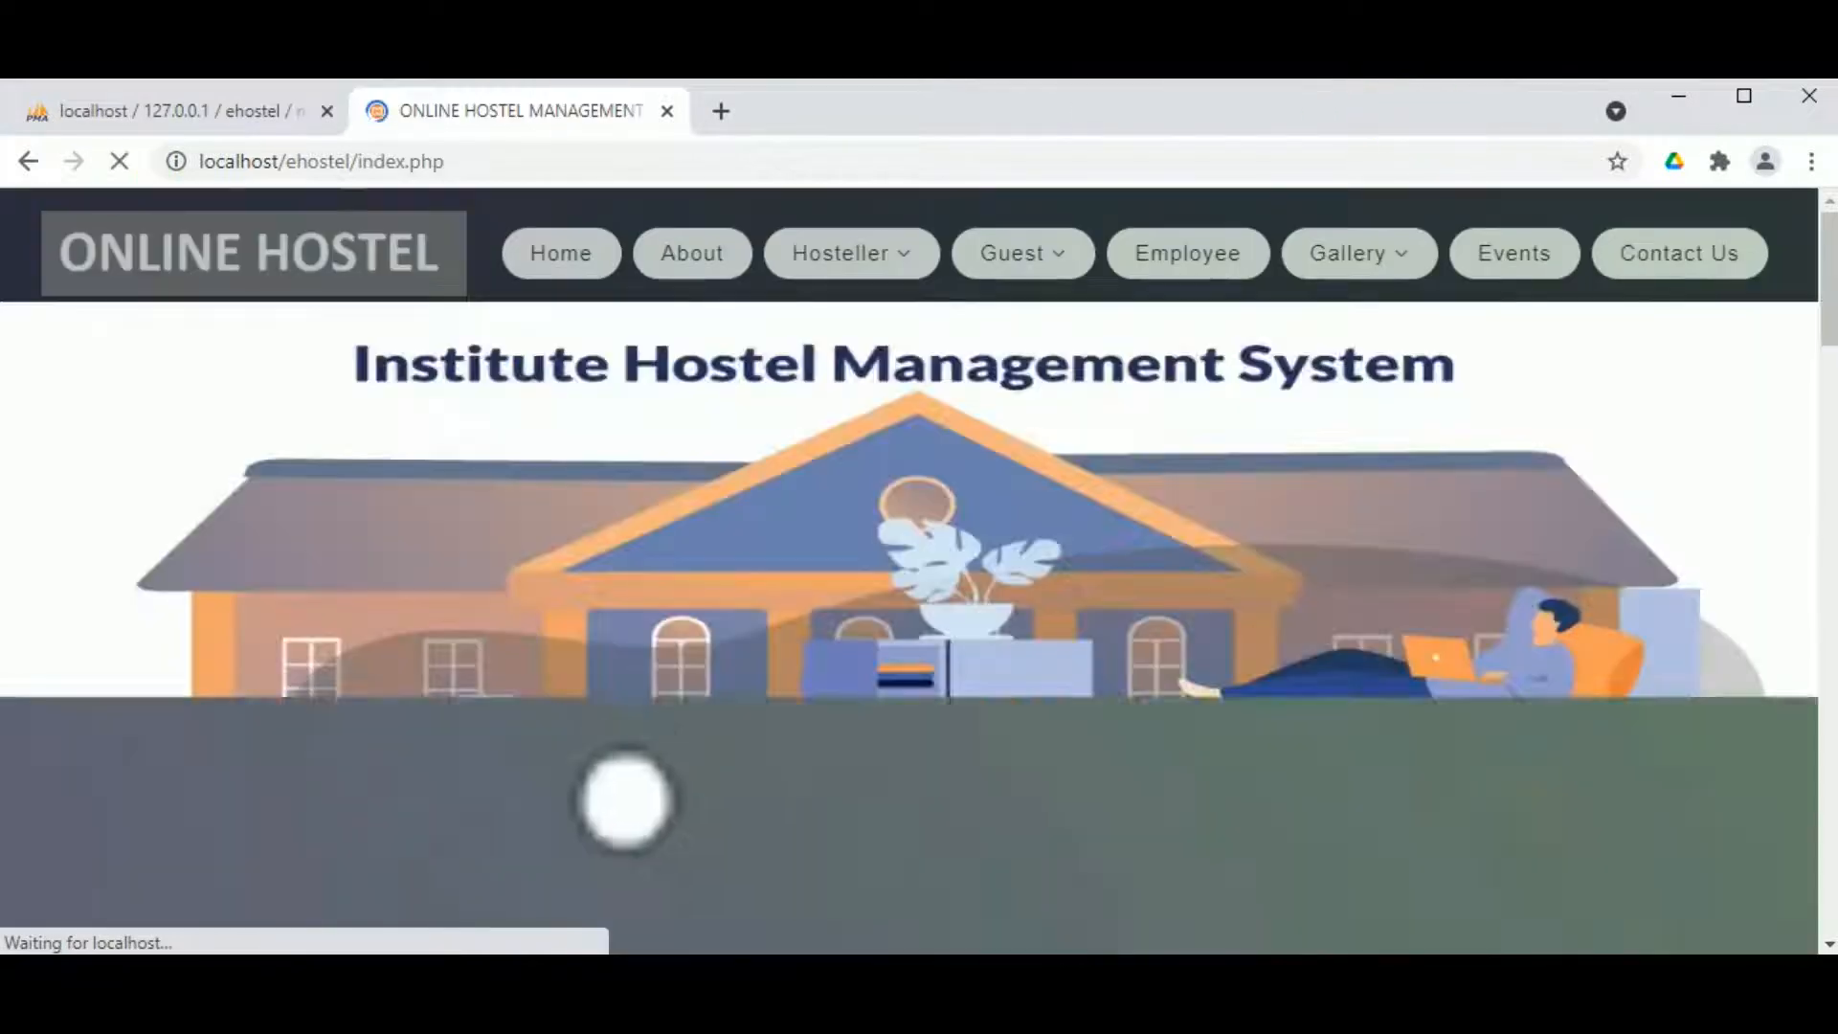
pyautogui.scroll(-3, 930, 577)
pyautogui.scroll(3, 932, 577)
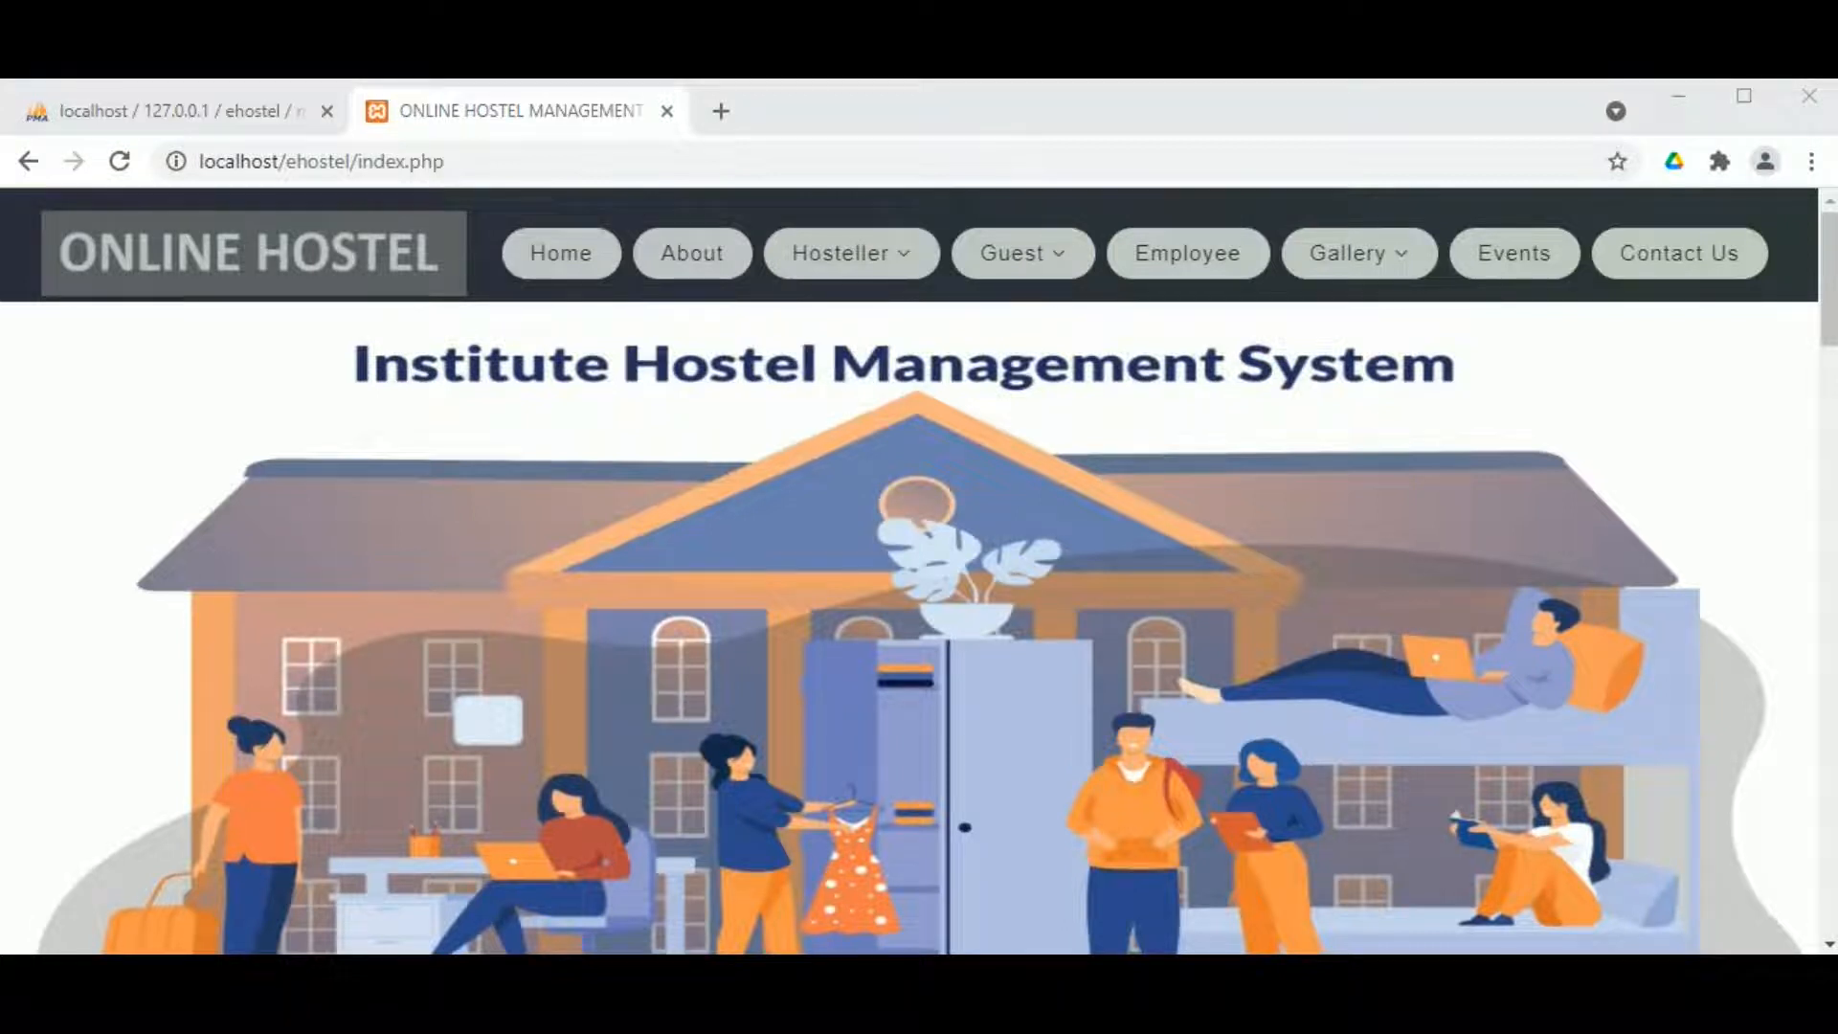
# Step: Browse the two photos in the Womens hostel gallery
pyautogui.moveTo(1436, 278)
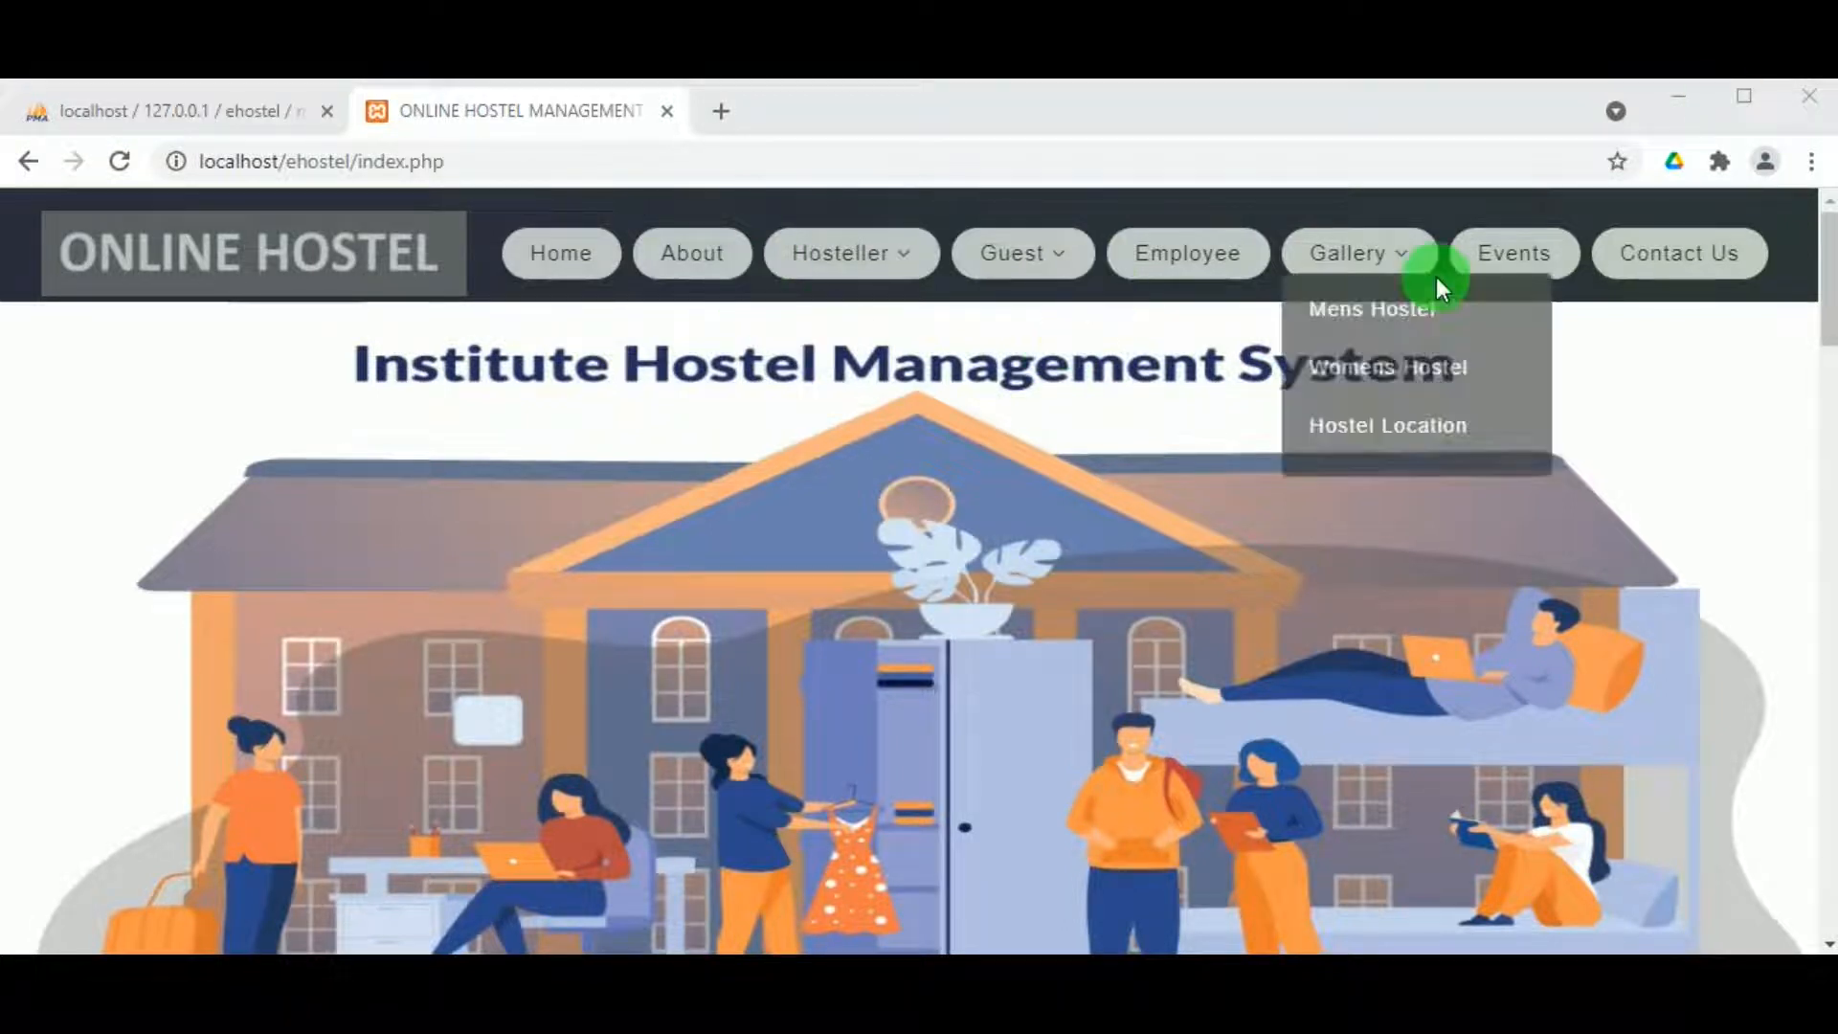
pyautogui.click(1321, 366)
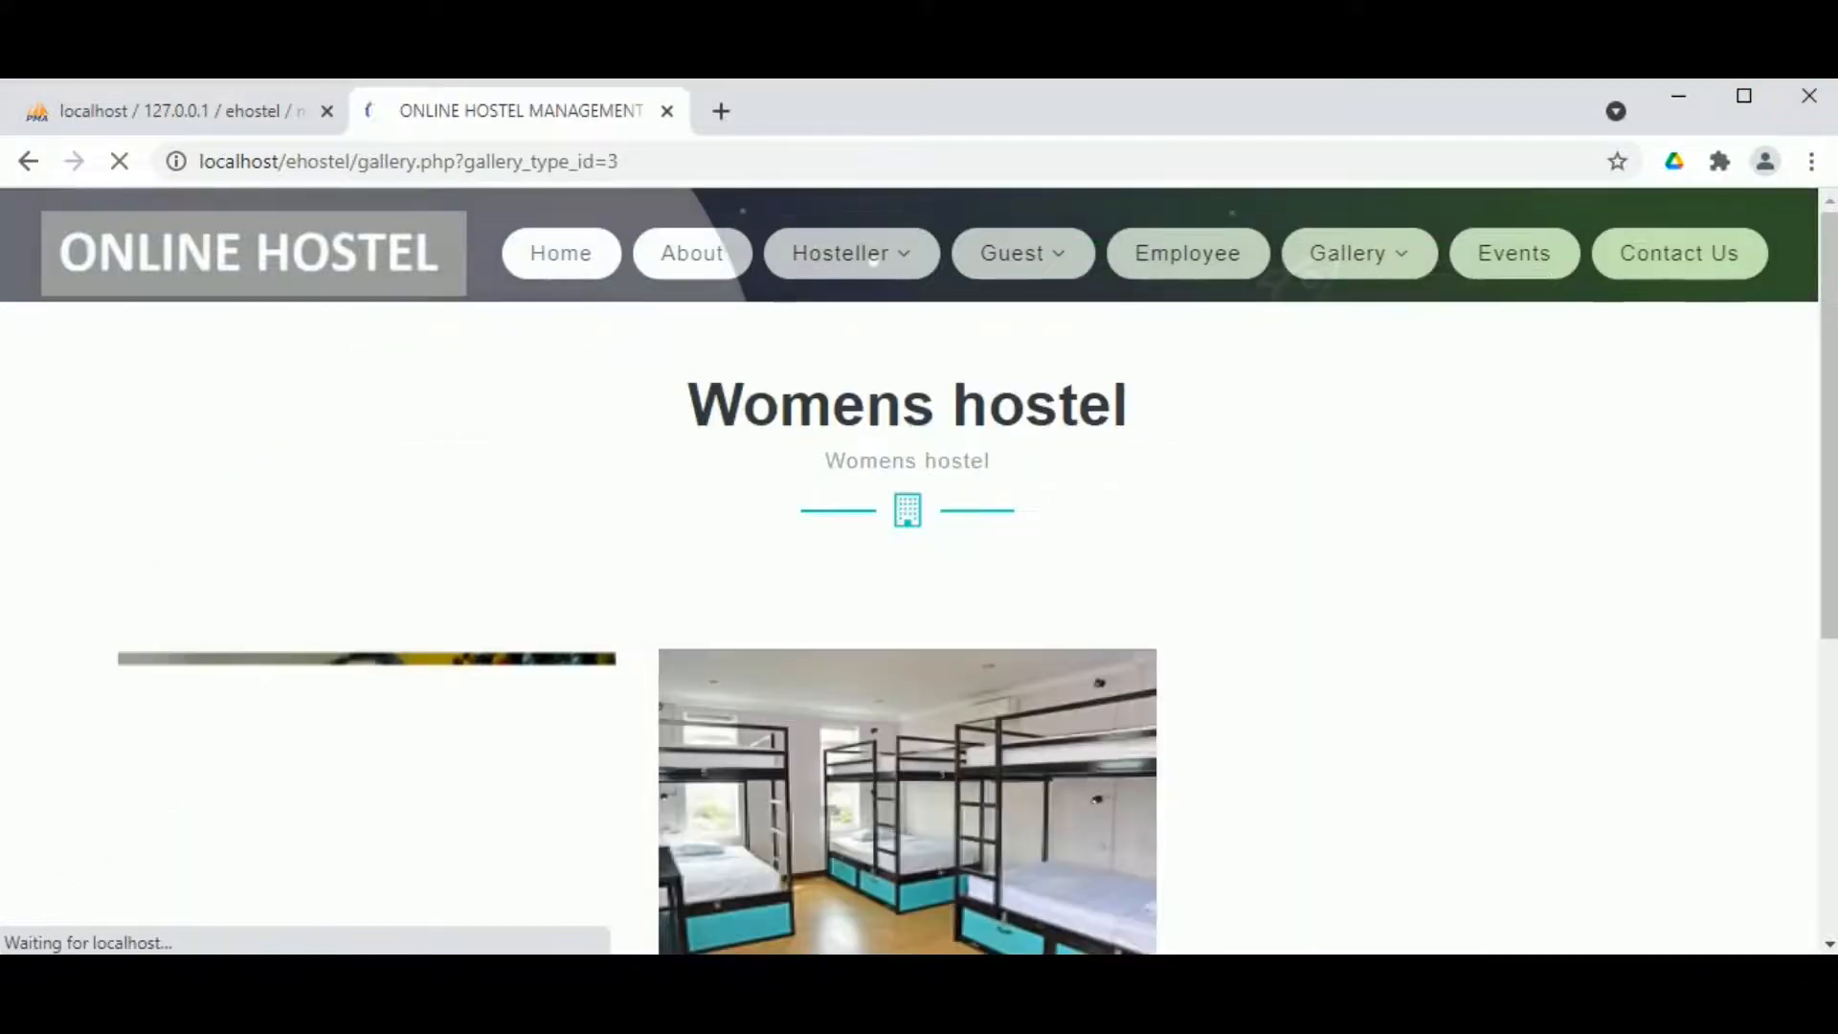
pyautogui.scroll(-3, 739, 697)
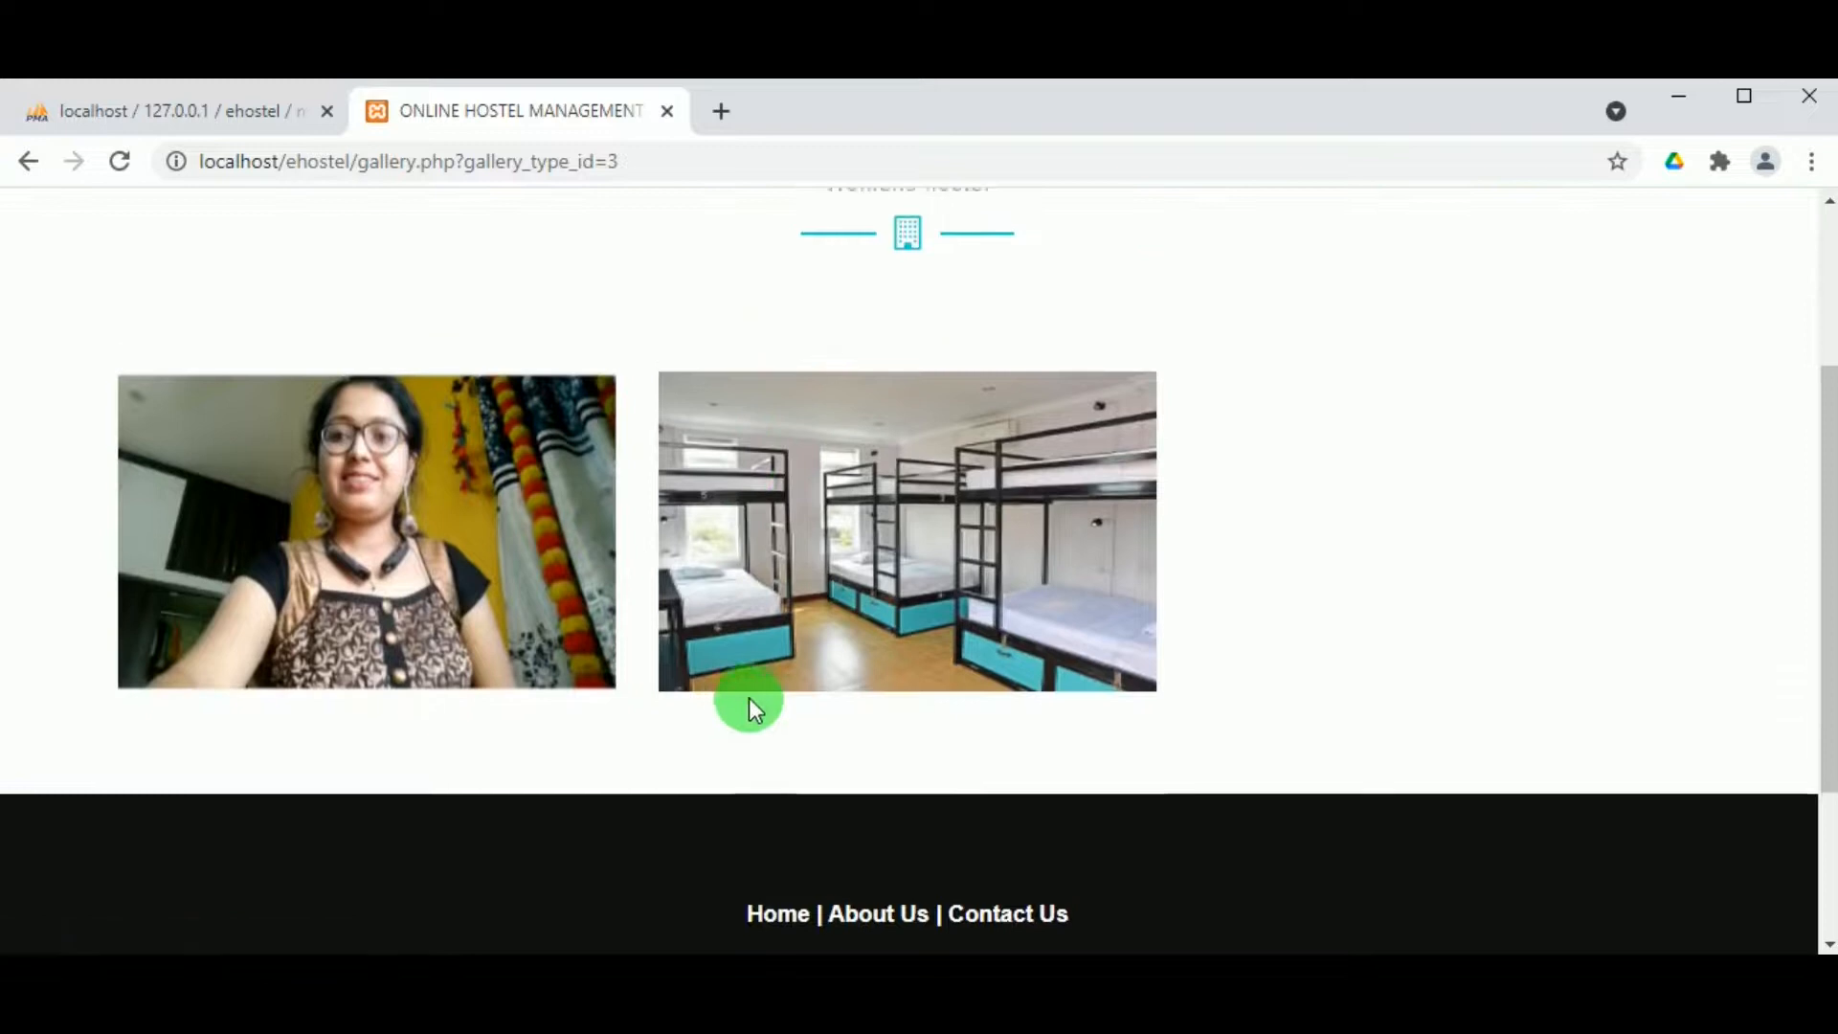
pyautogui.scroll(3, 751, 697)
pyautogui.scroll(-2, 1589, 259)
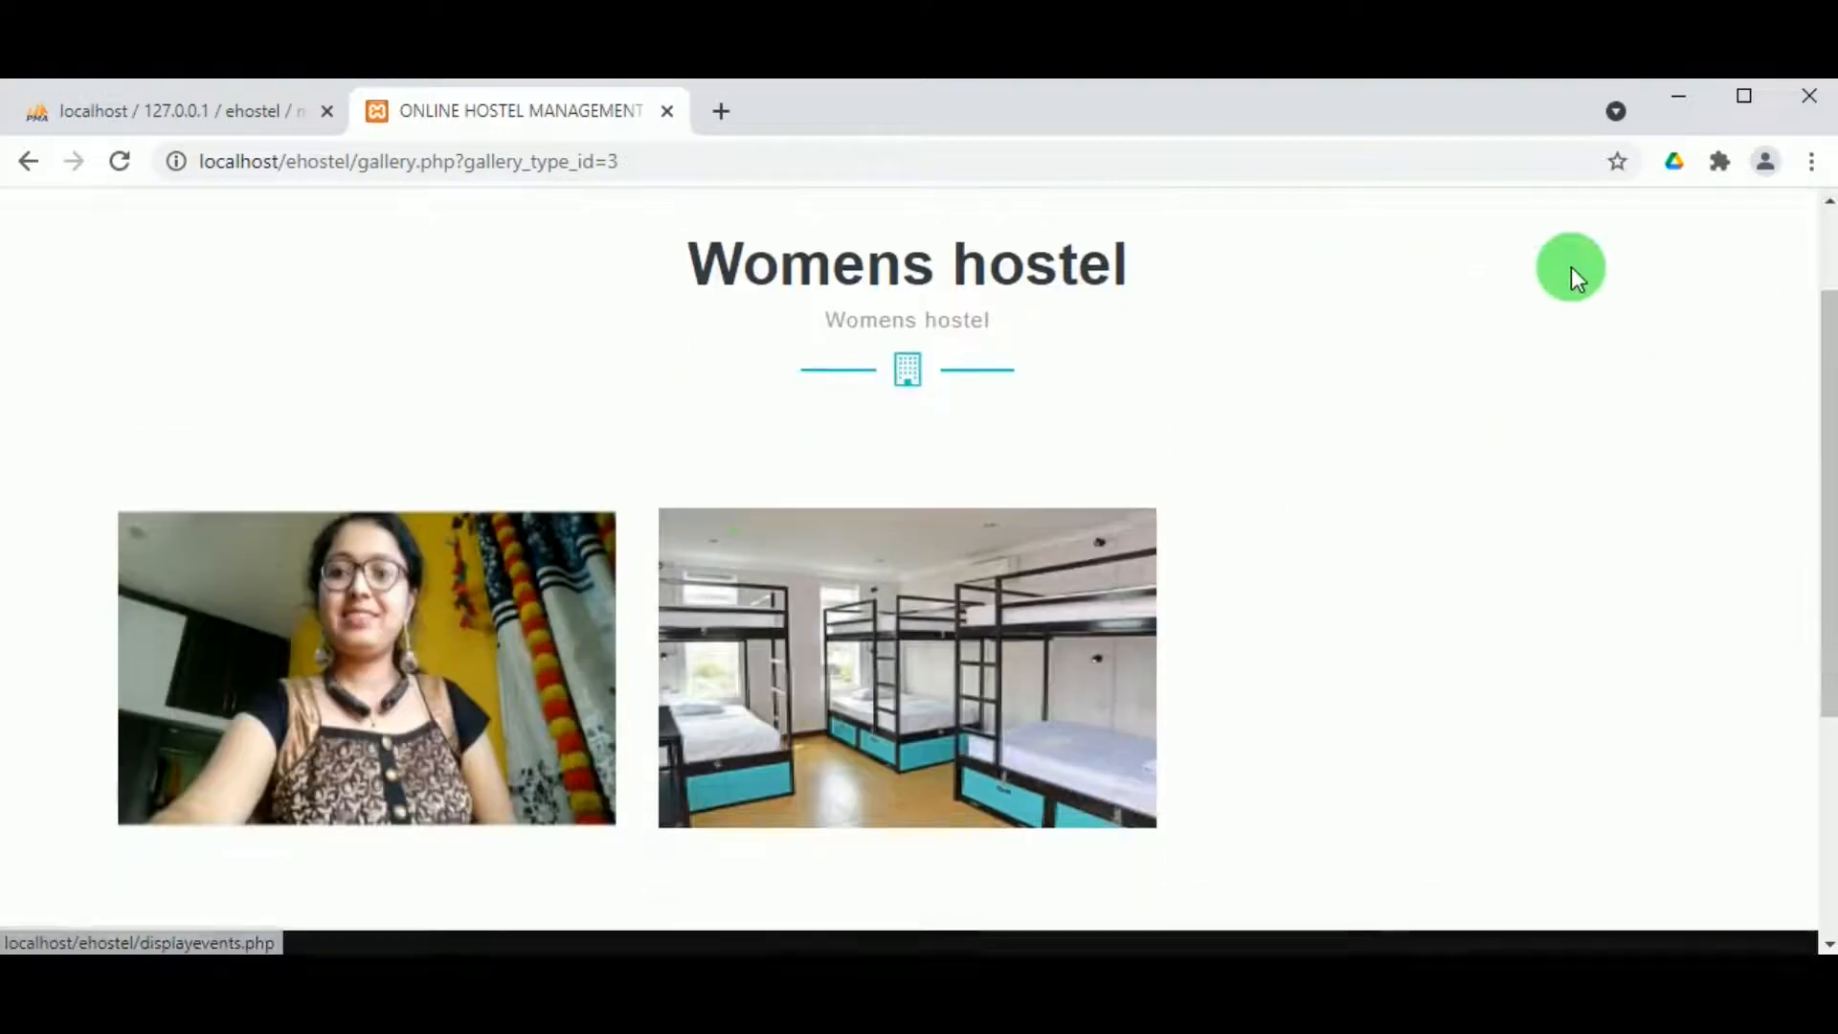
pyautogui.scroll(2, 1358, 356)
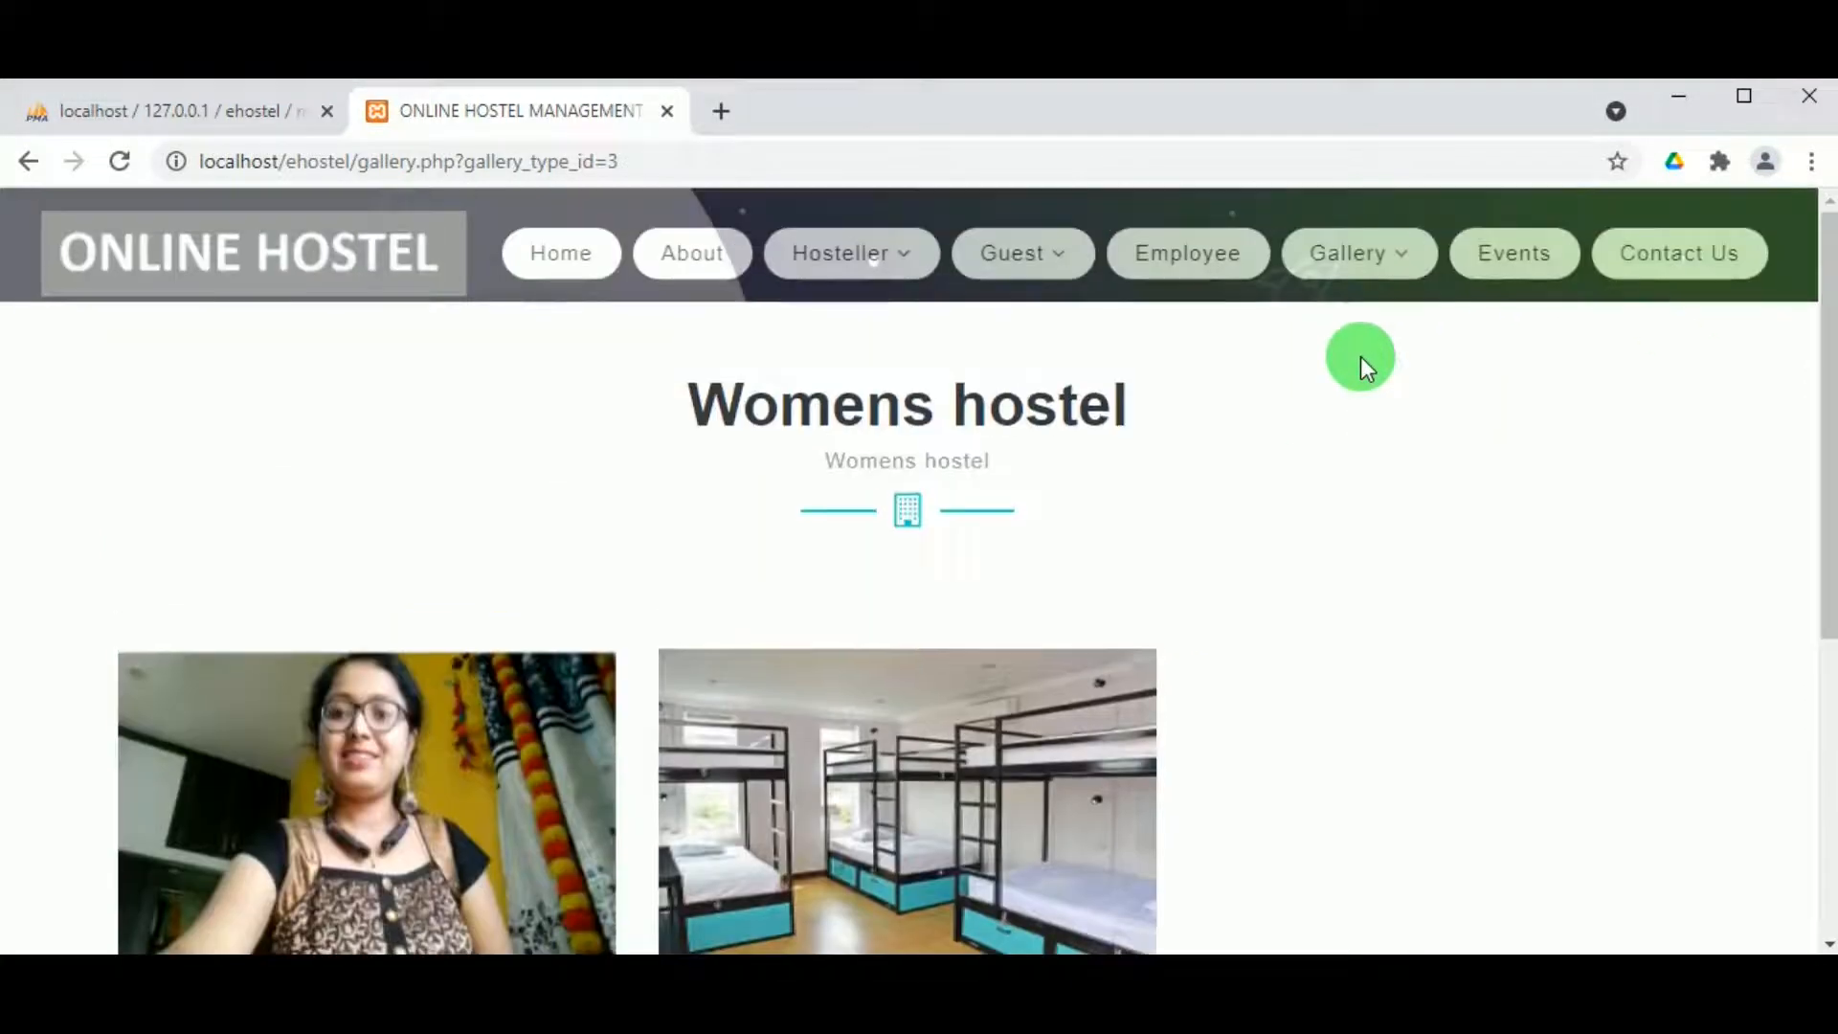
# Step: Browse News & Events, listing Hostel annual day, Farewell Party, Freshers Party, Convocation and AKTU fests
pyautogui.click(1499, 244)
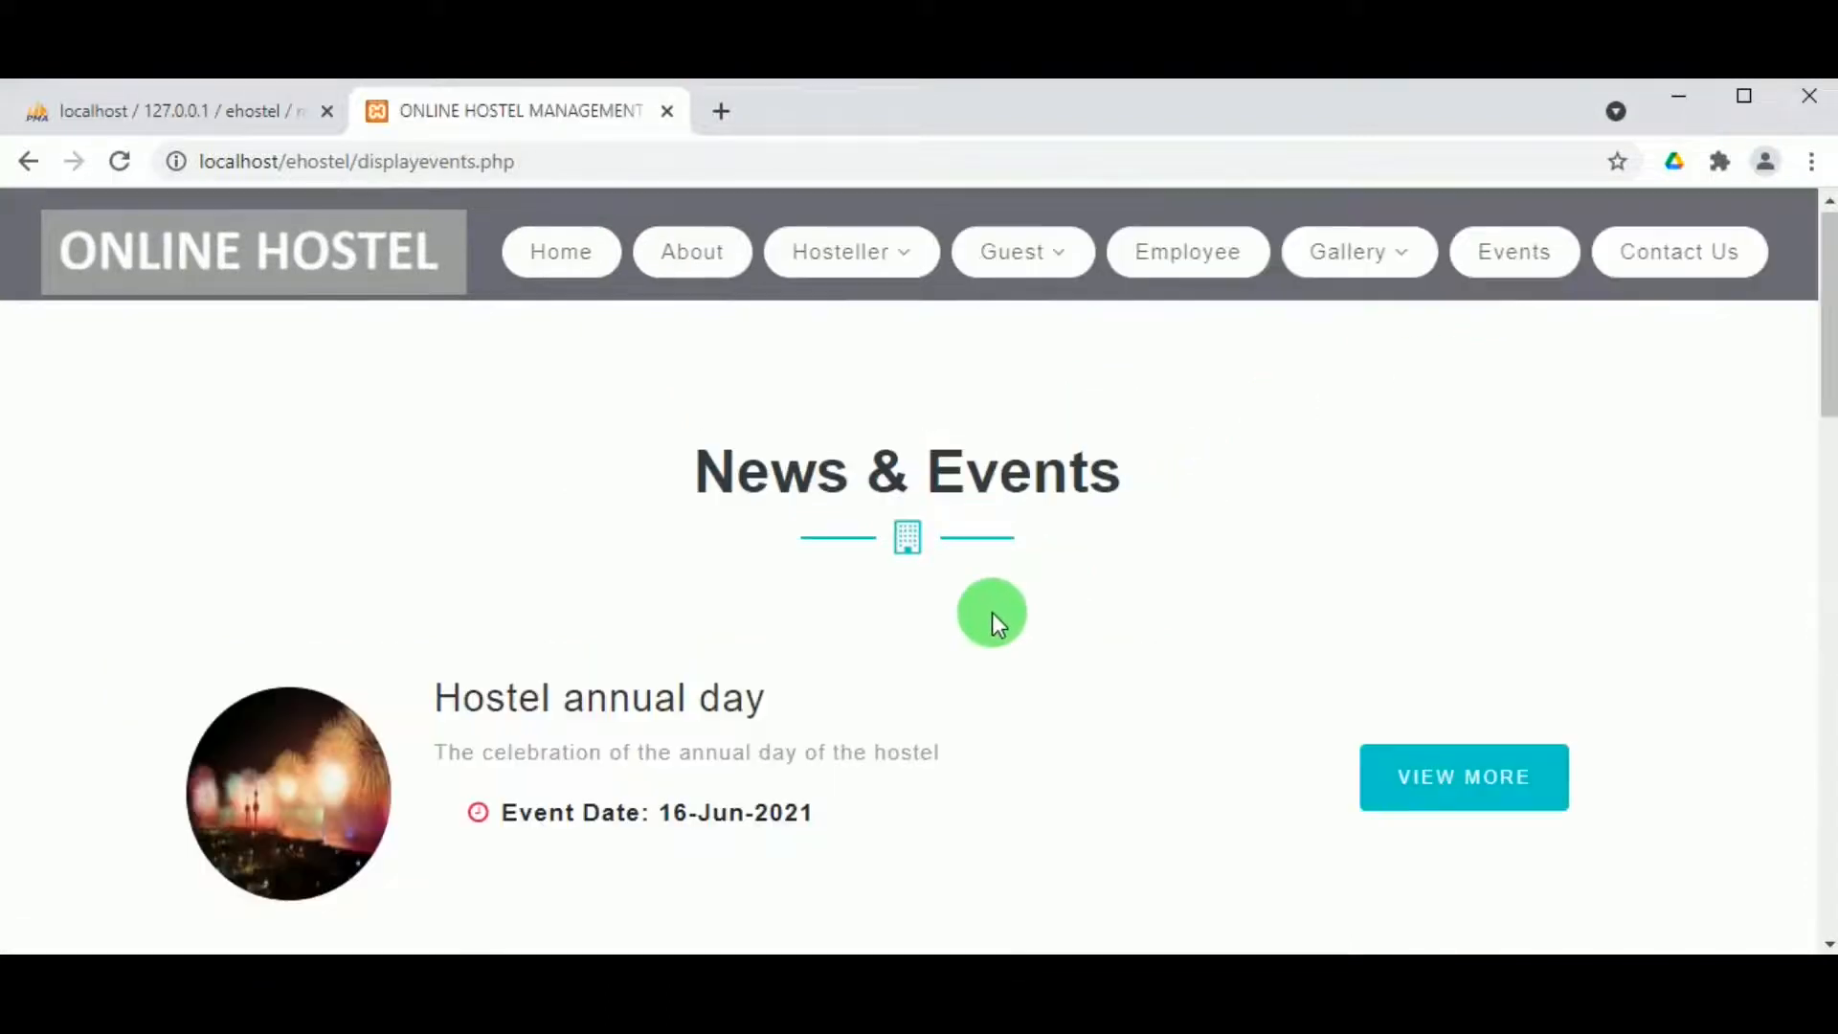
pyautogui.scroll(-3, 818, 722)
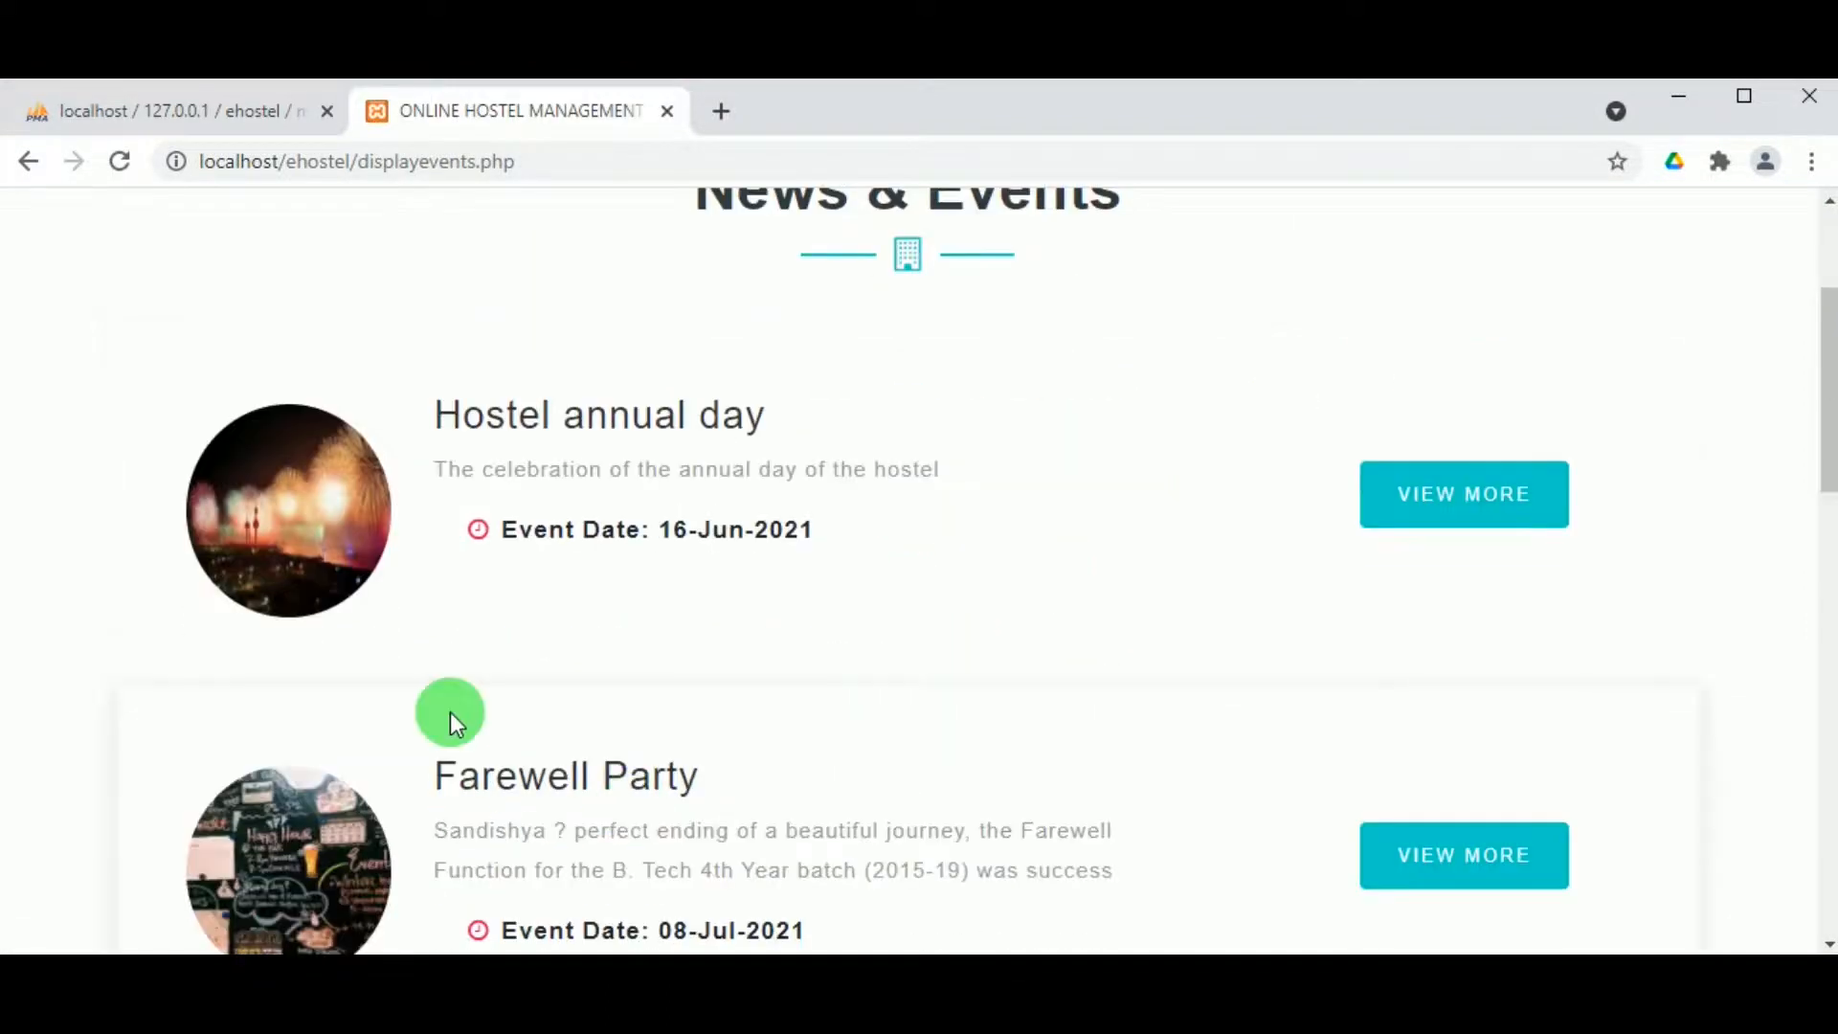
pyautogui.scroll(-3, 626, 559)
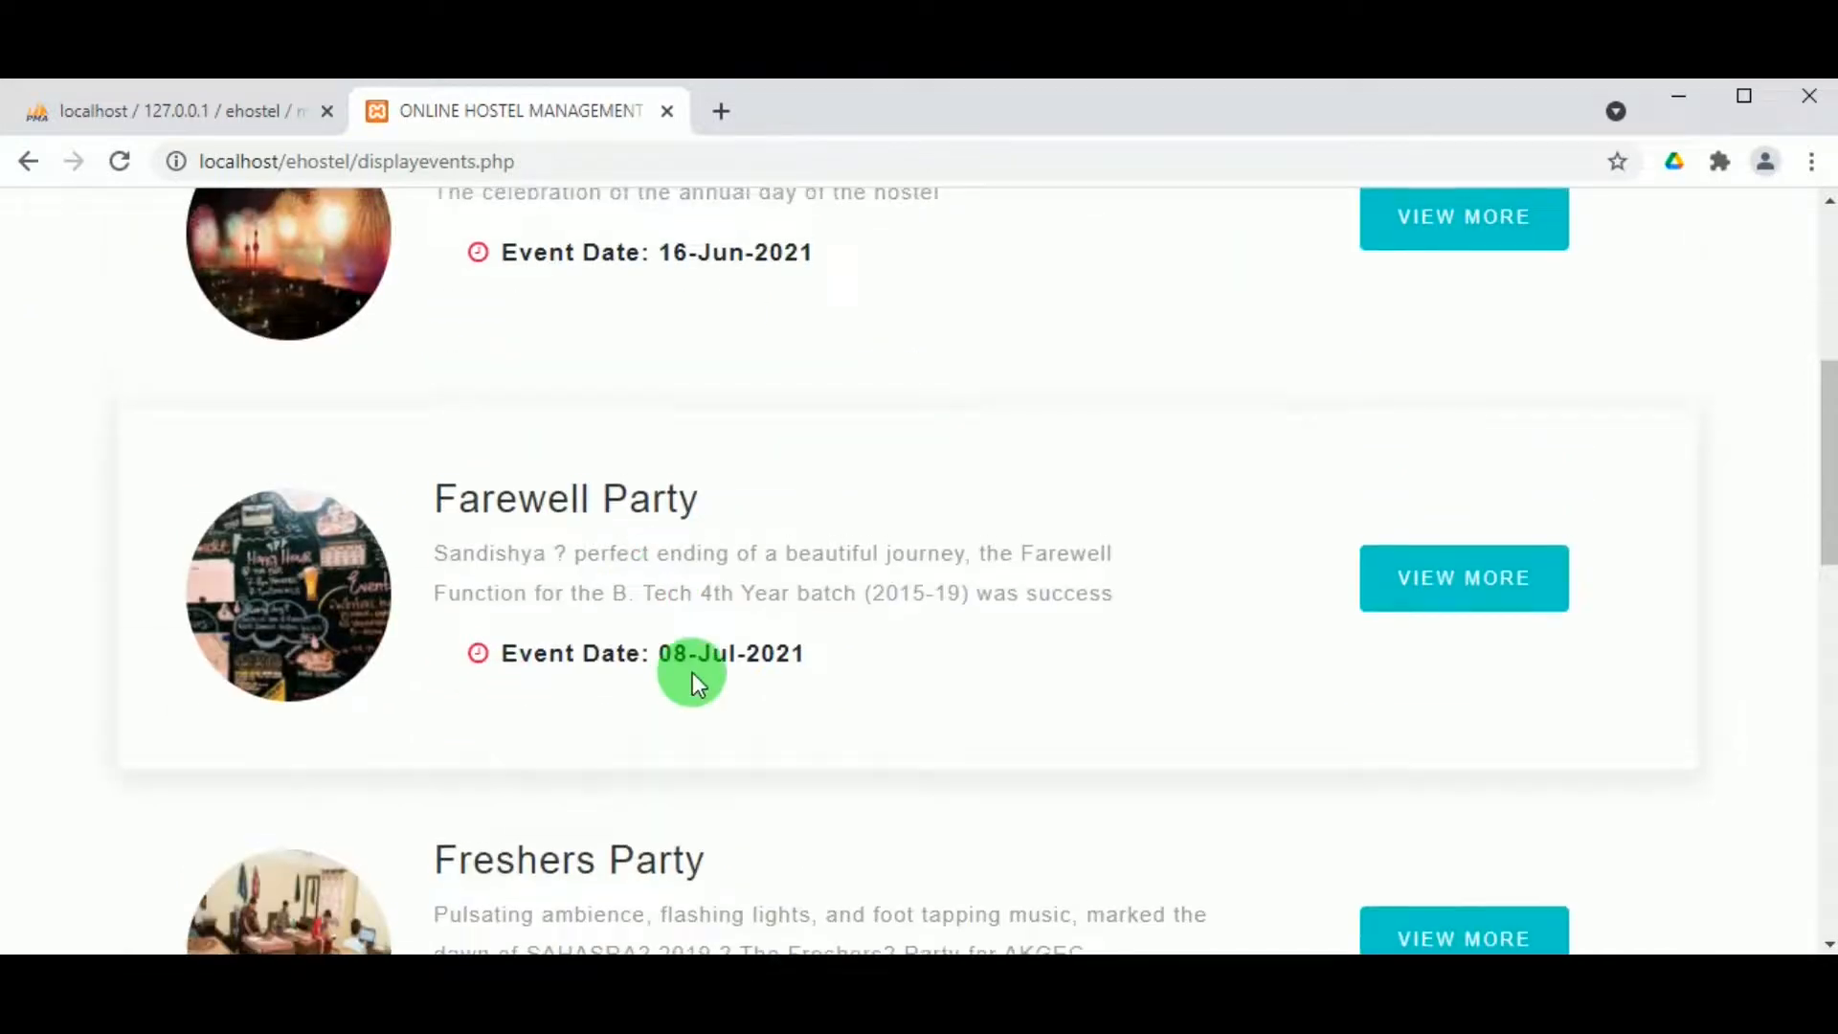
pyautogui.scroll(-4, 689, 677)
pyautogui.scroll(-2, 1101, 670)
pyautogui.scroll(-6, 1082, 687)
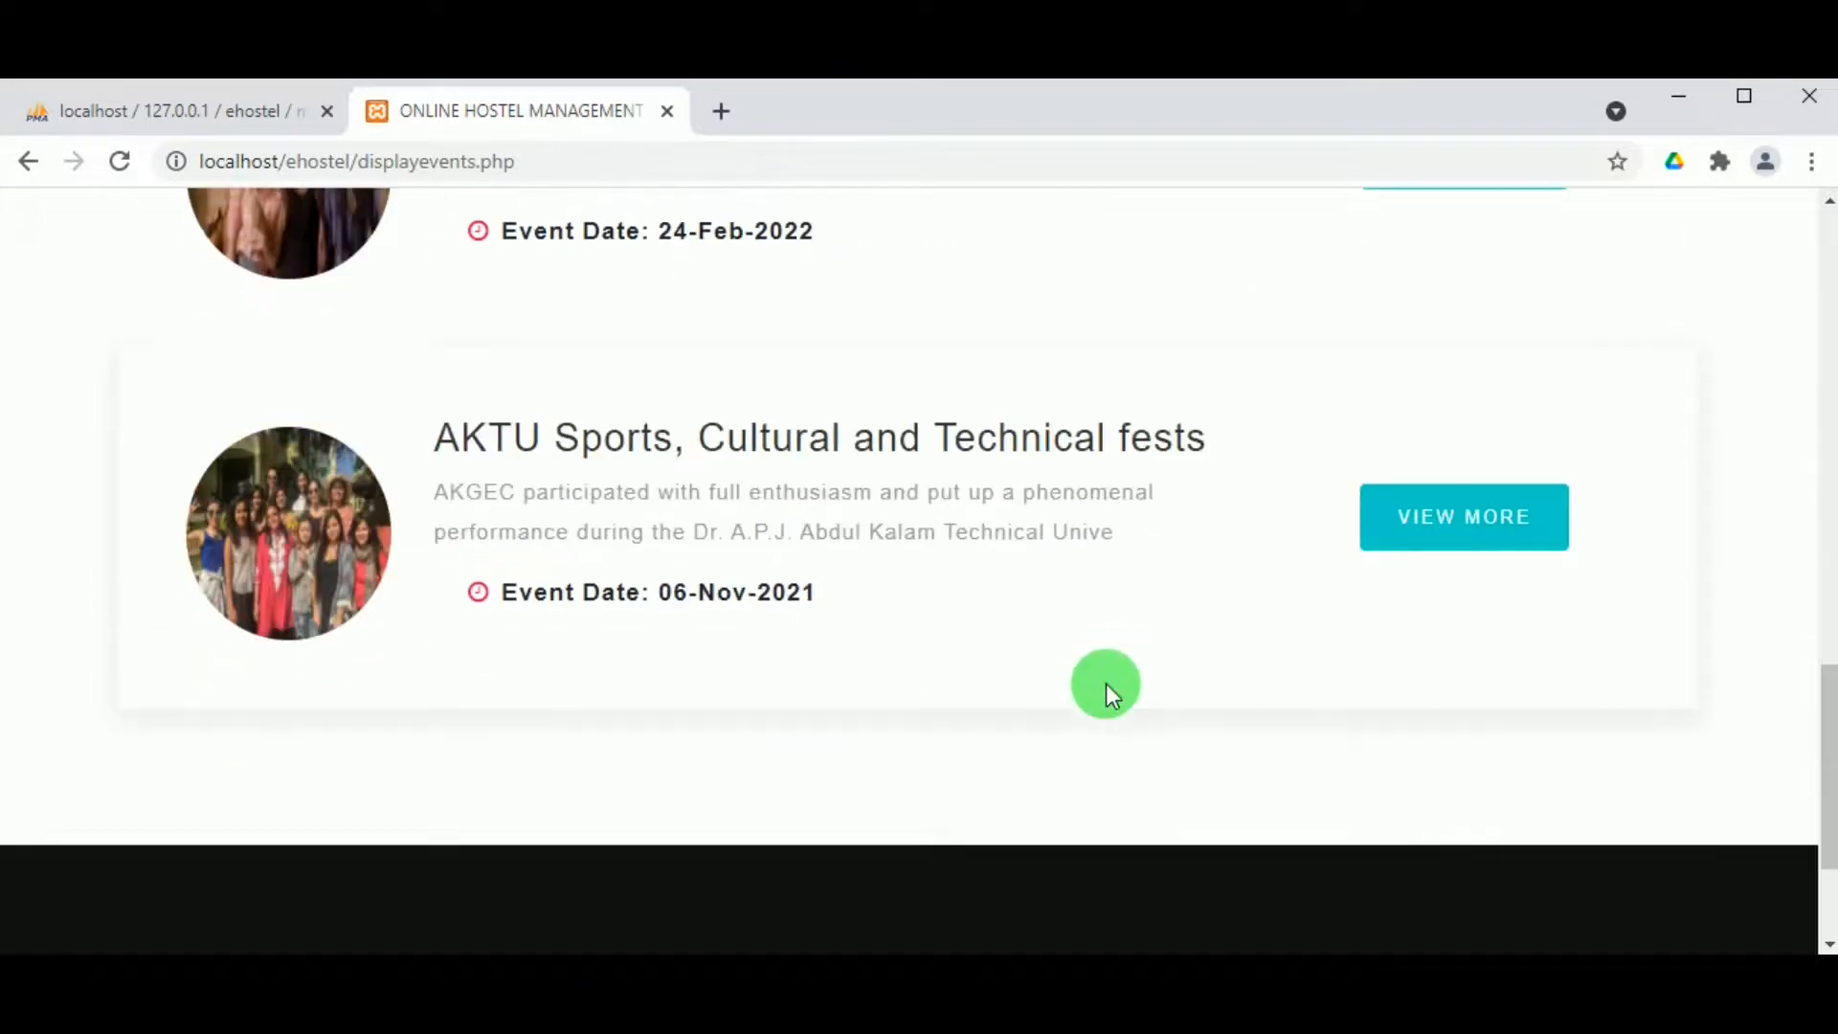
pyautogui.scroll(2, 1351, 618)
pyautogui.scroll(-1, 1351, 618)
pyautogui.scroll(9, 1351, 618)
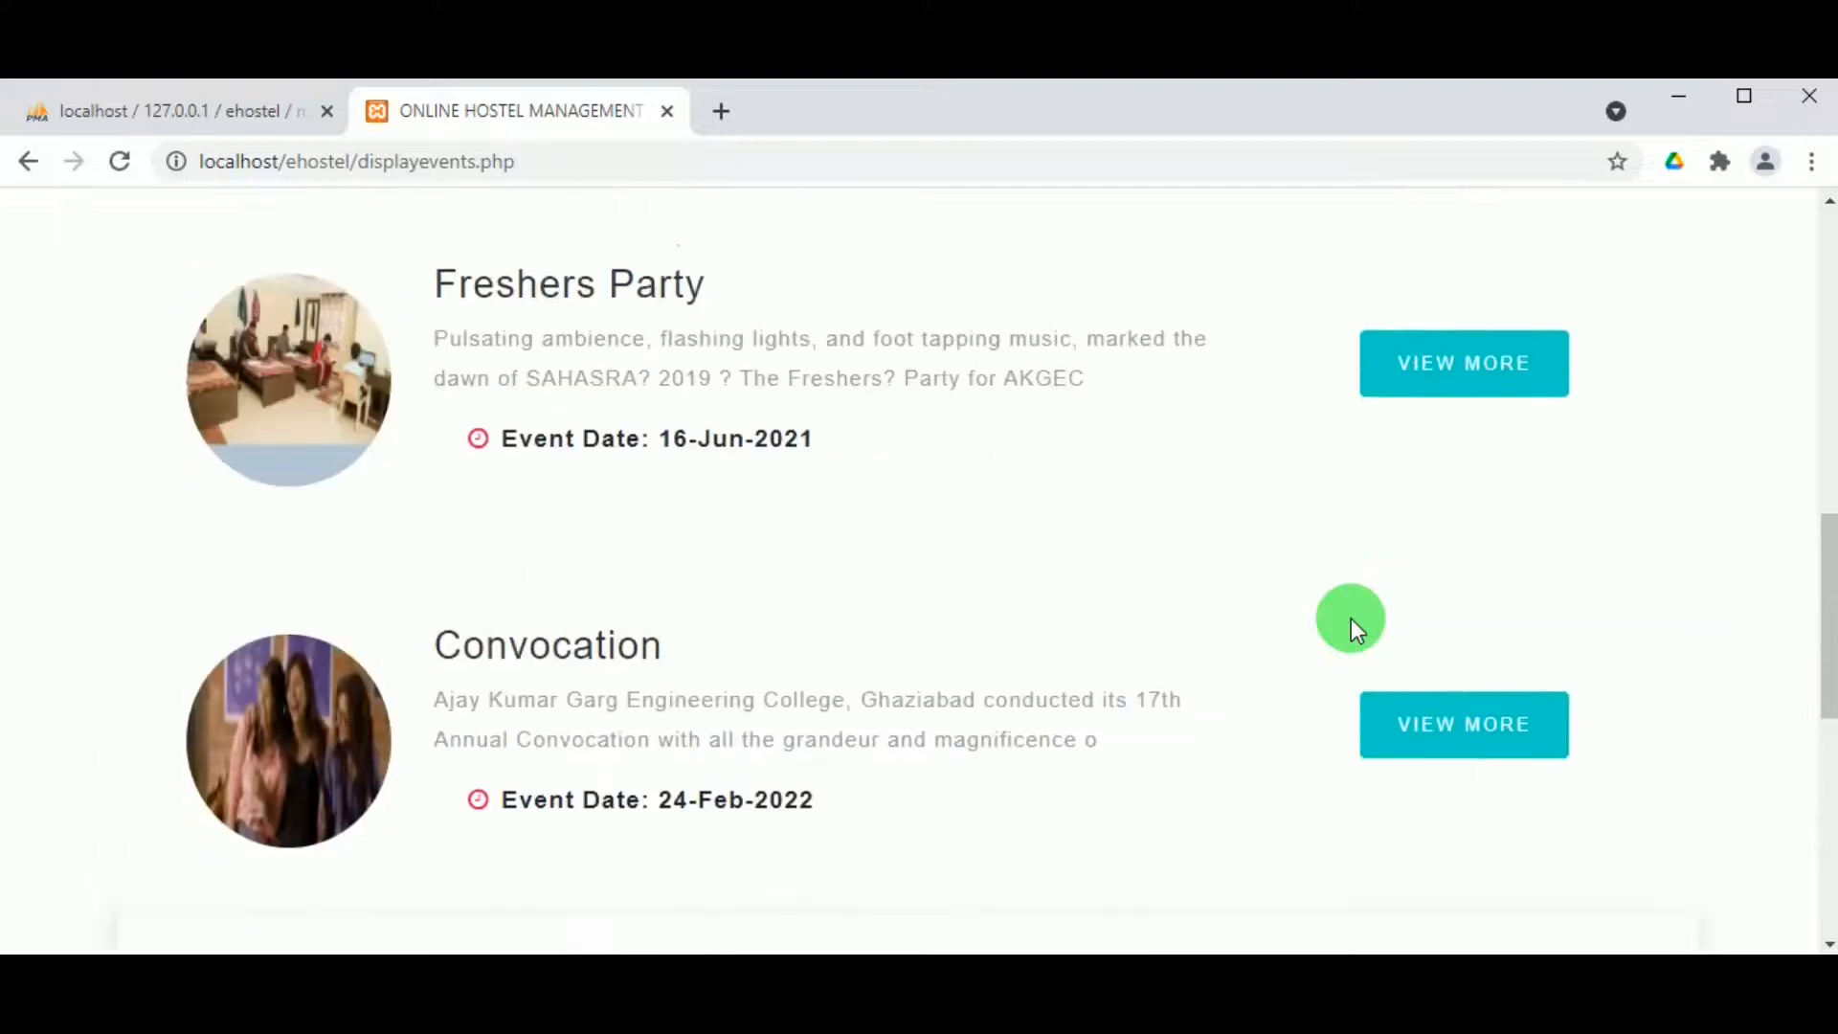
pyautogui.scroll(7, 1352, 619)
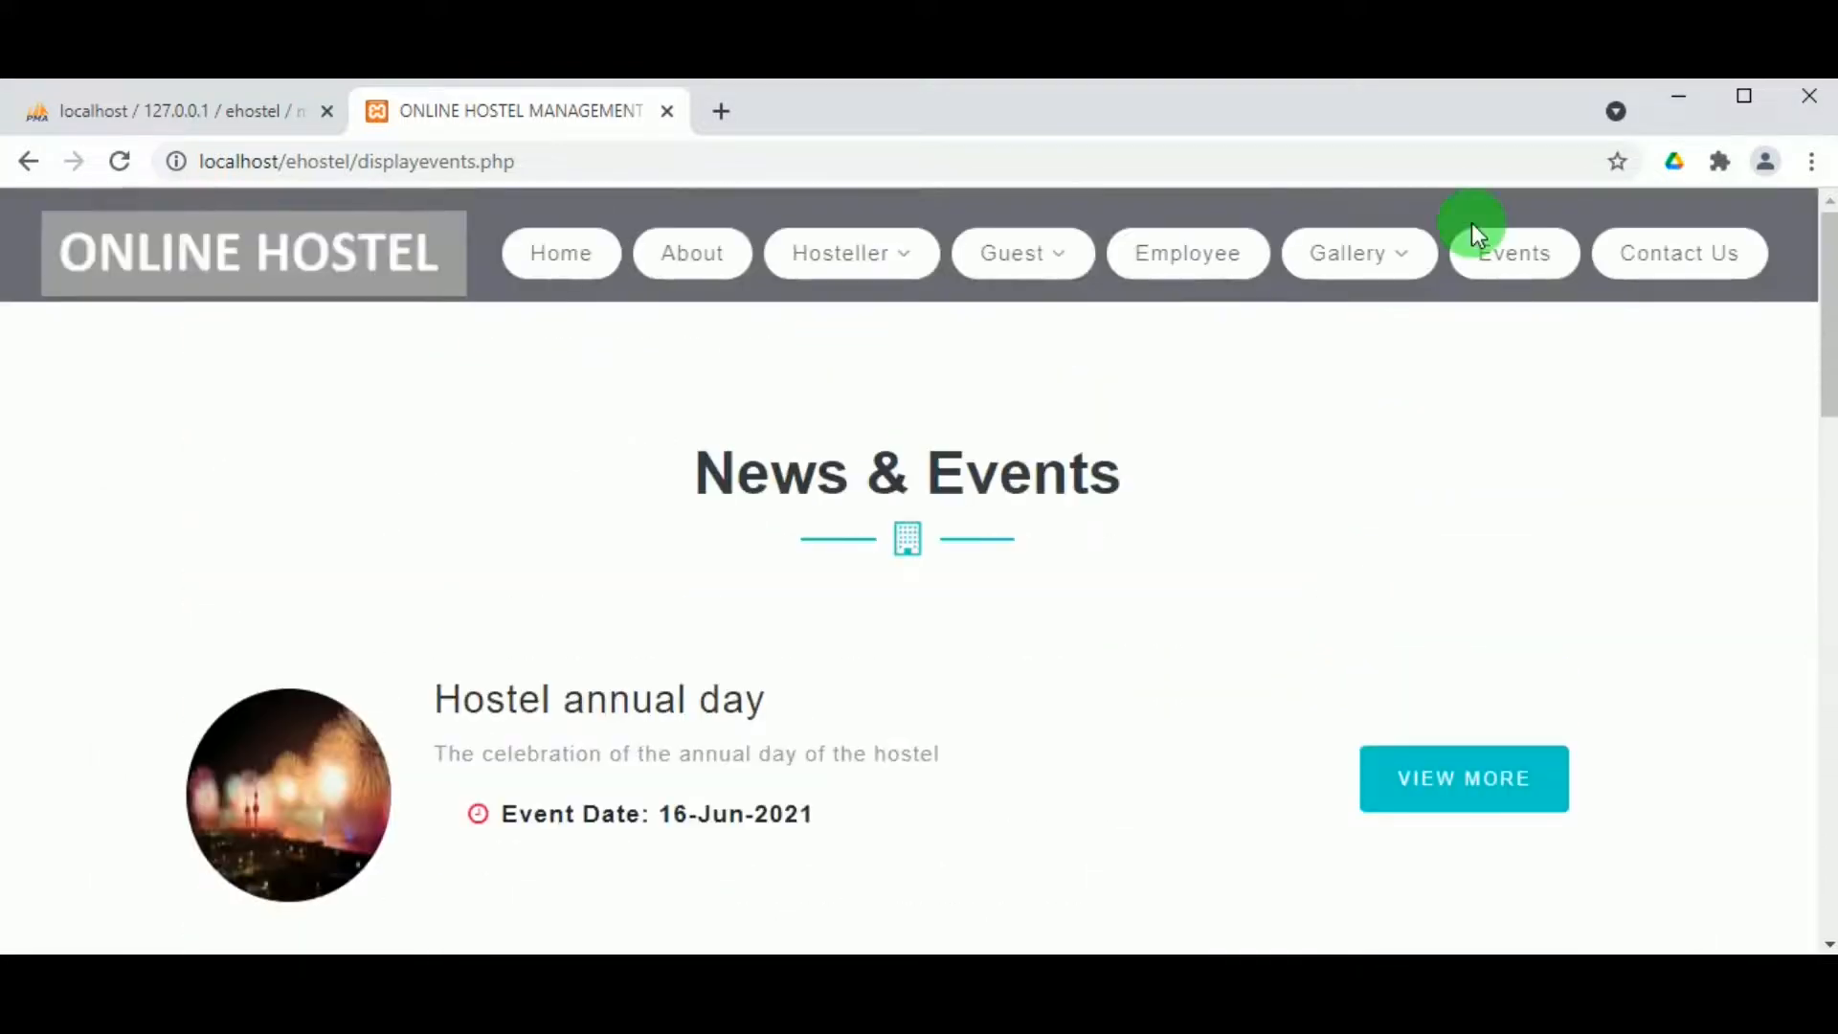
# Step: Start a hosteller registration as Student with the hosteller's name and e-mail
pyautogui.moveTo(820, 267)
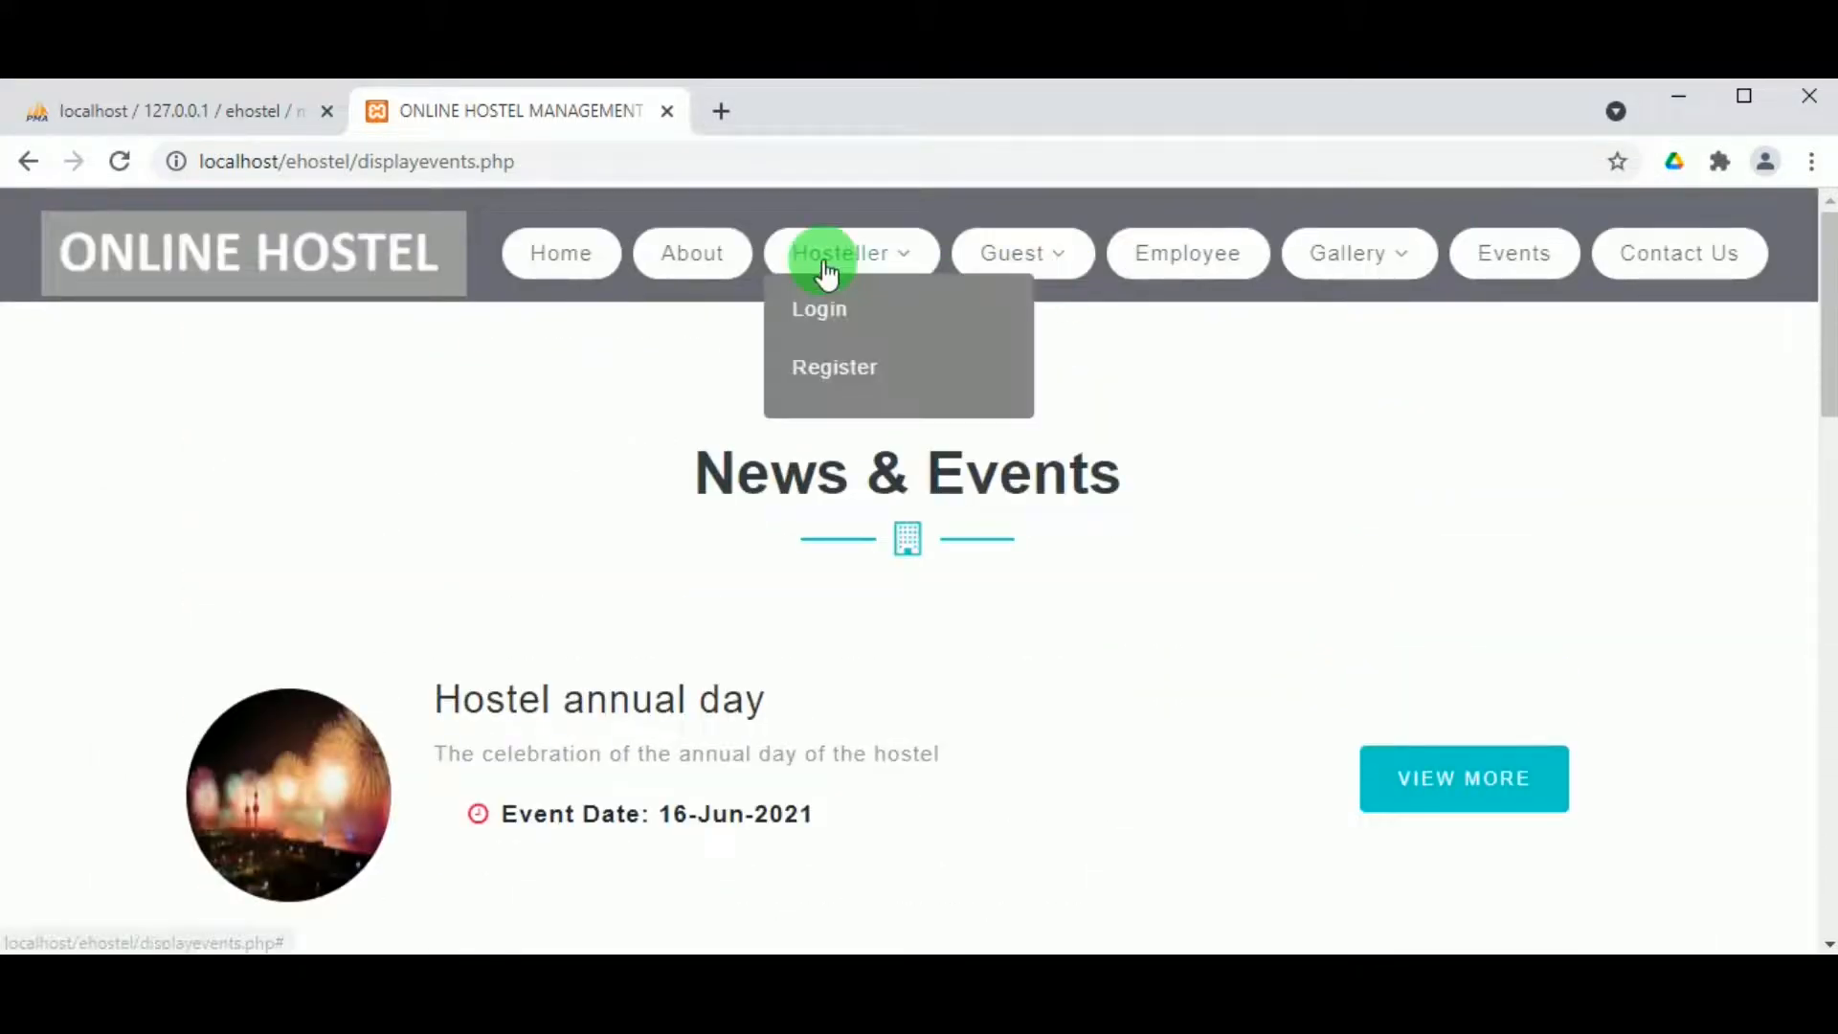
pyautogui.click(856, 378)
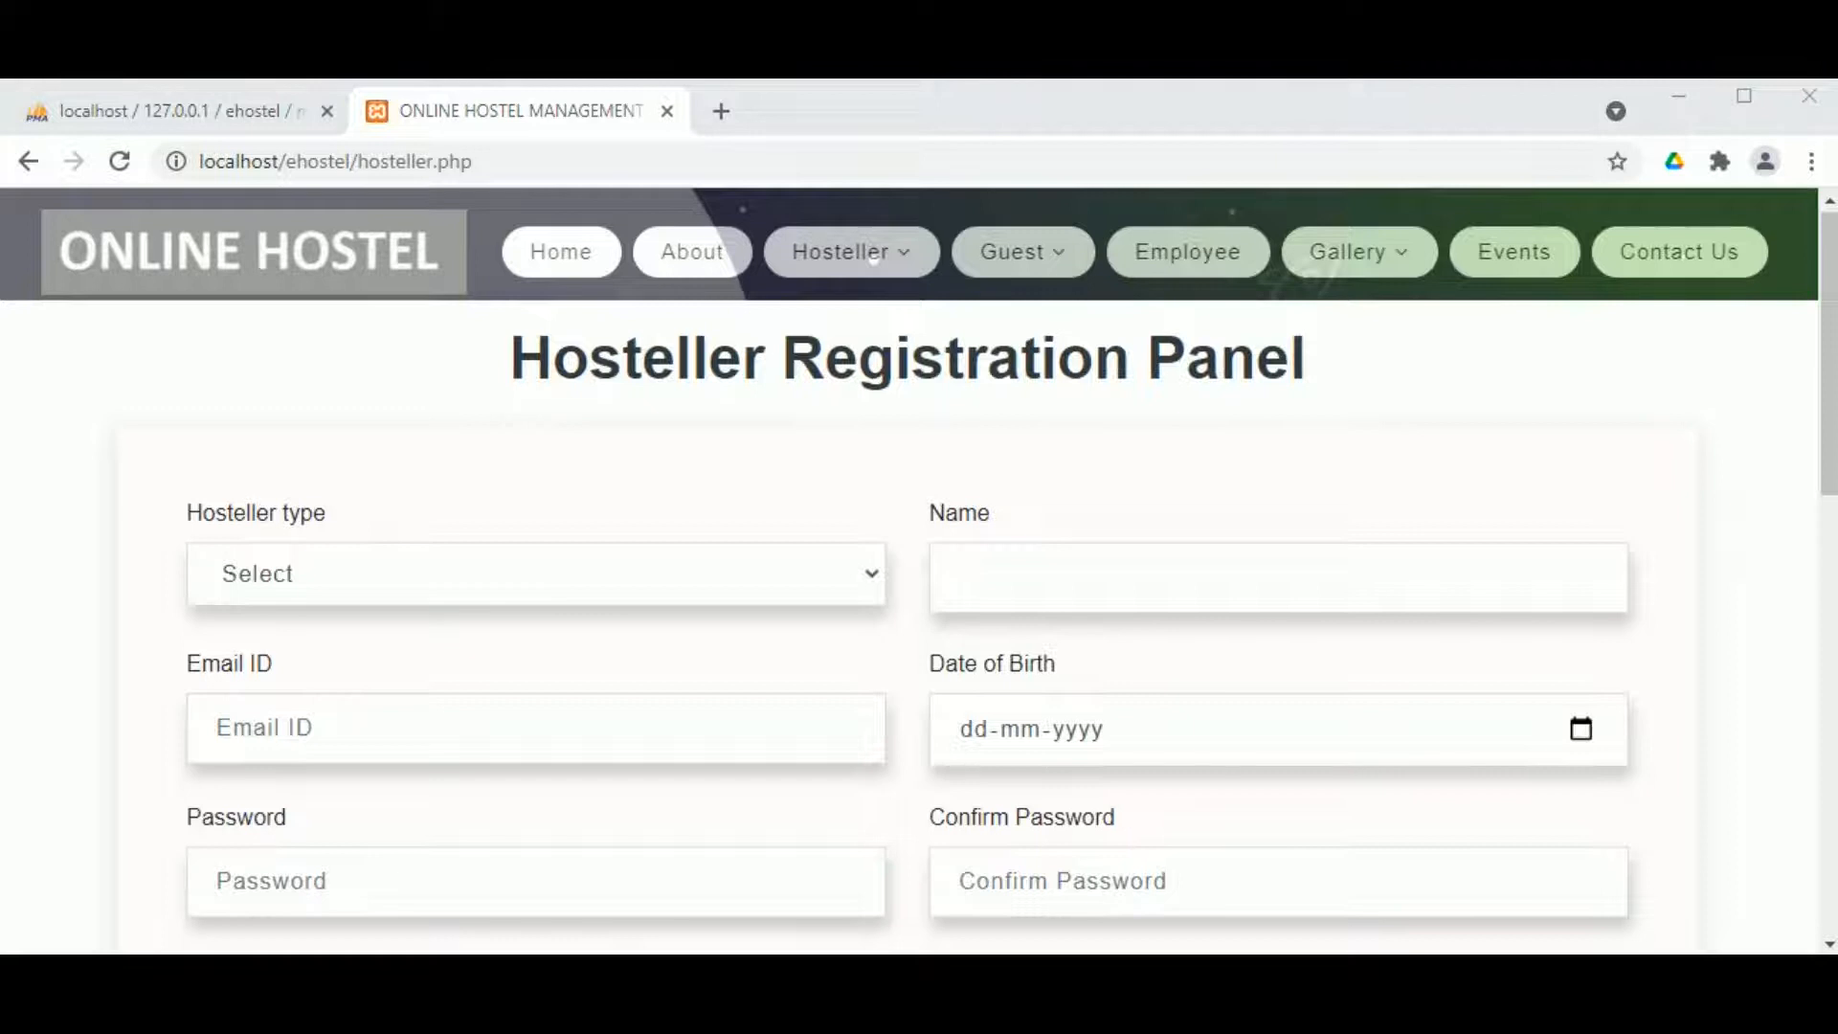
pyautogui.click(319, 550)
pyautogui.click(321, 676)
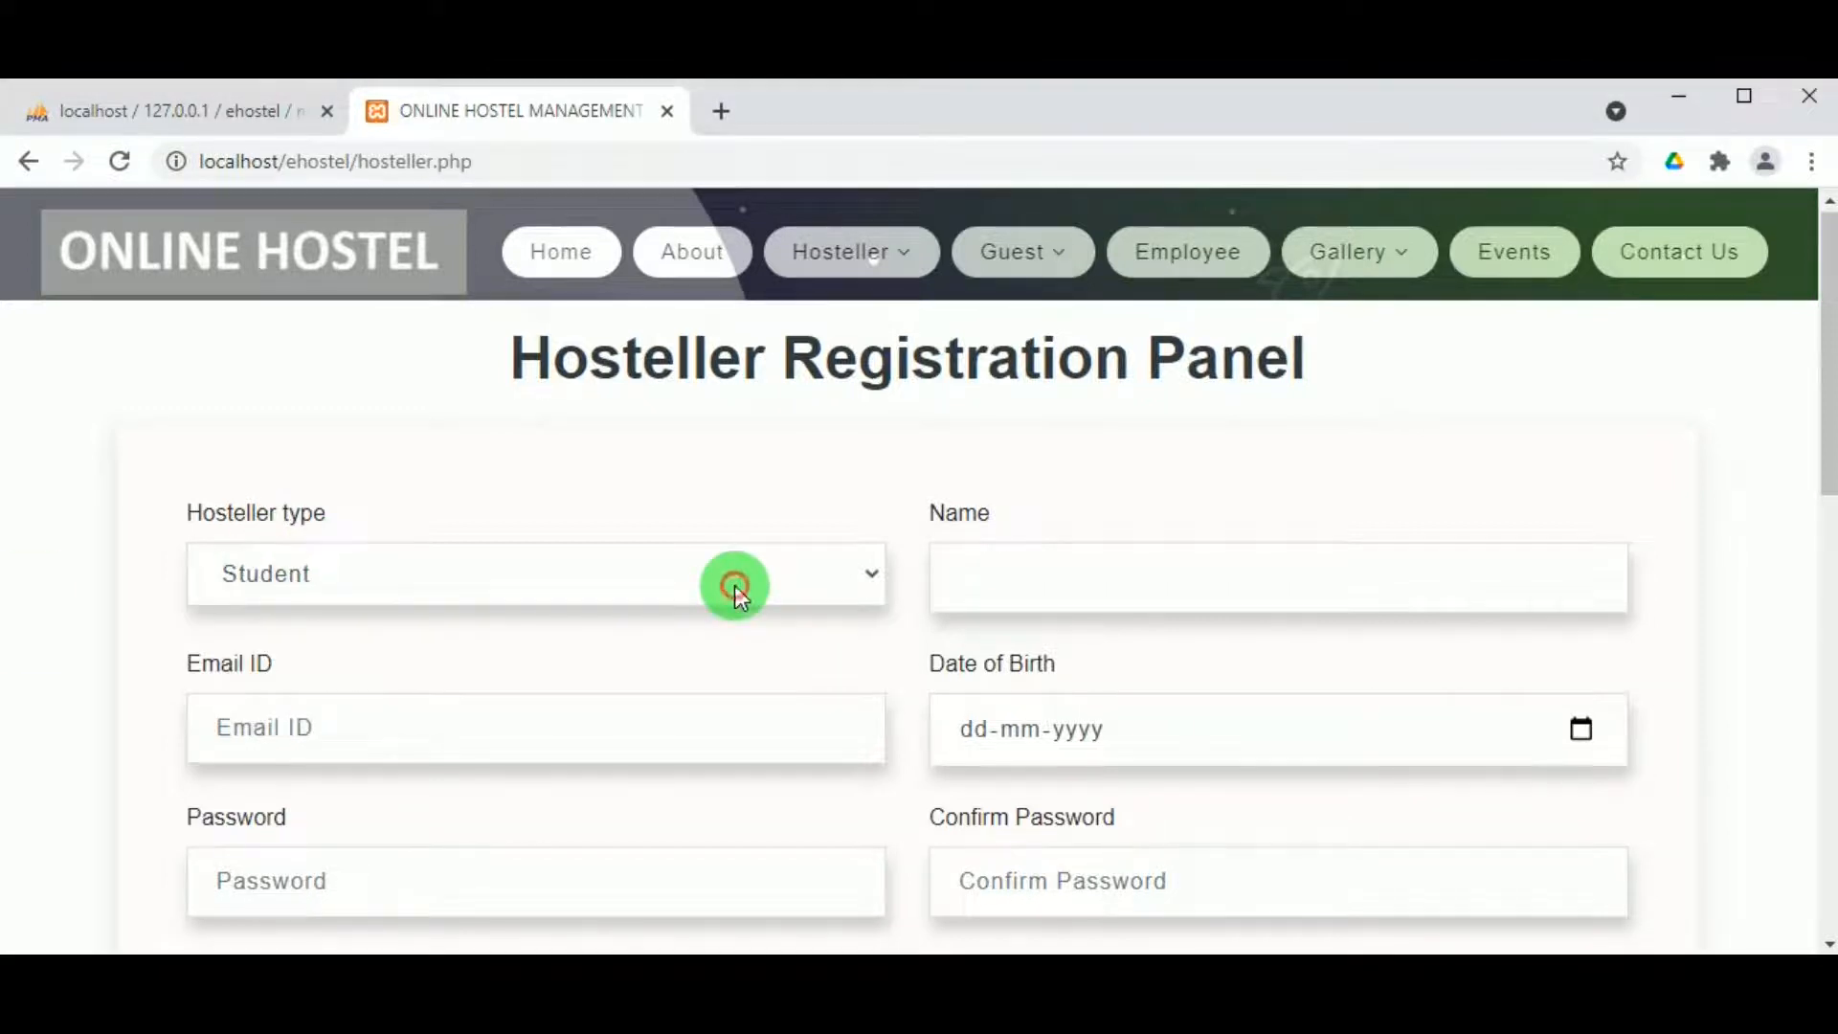
pyautogui.click(1013, 574)
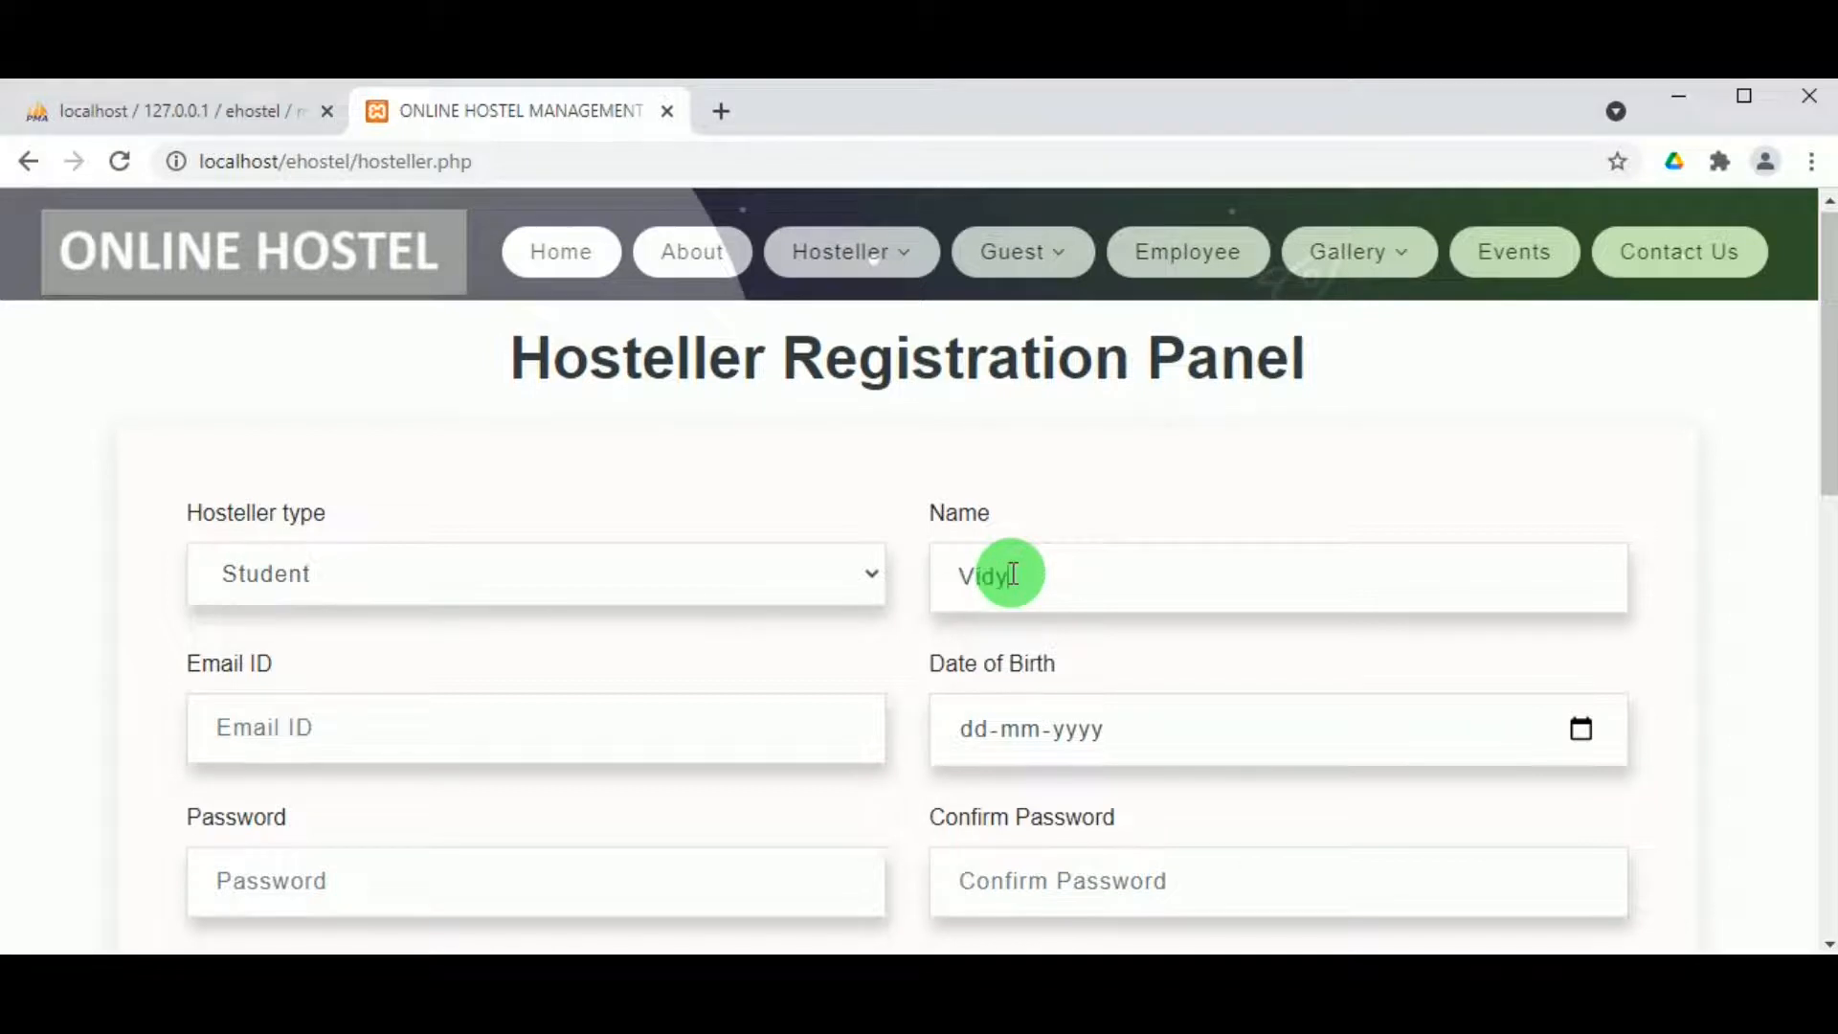
pyautogui.write('Vidya')
pyautogui.click(645, 748)
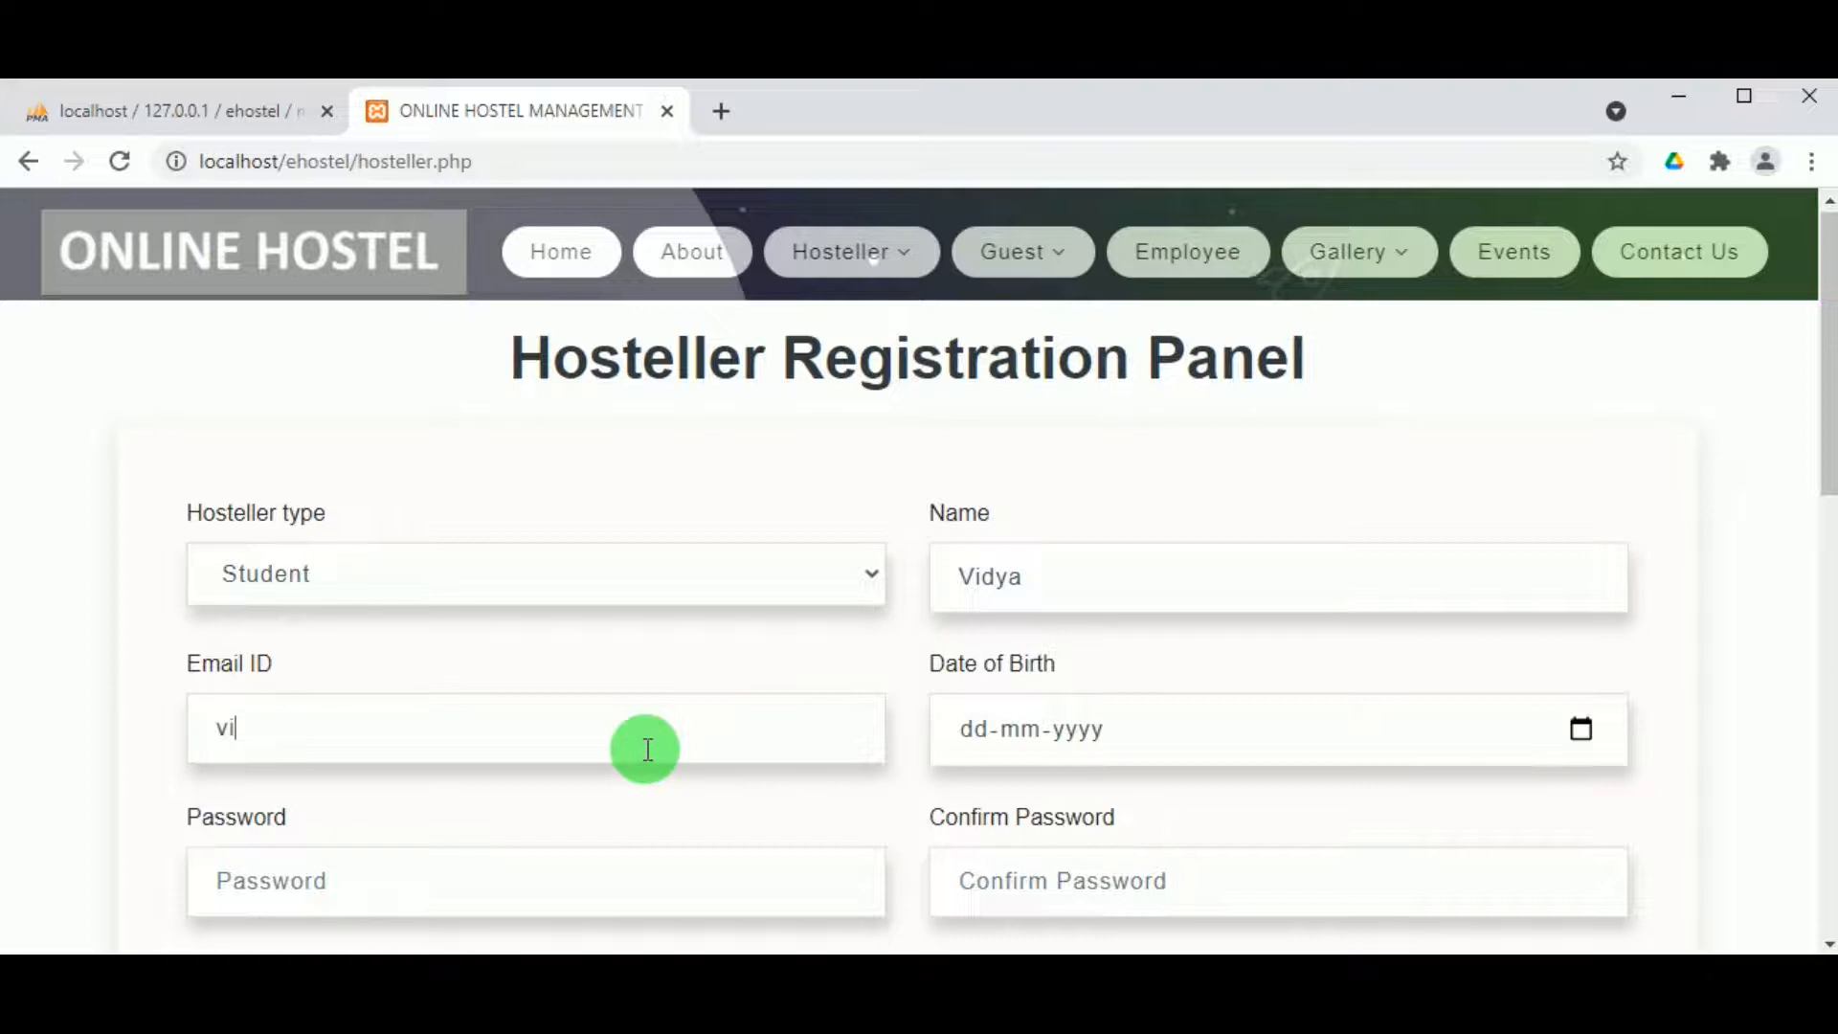
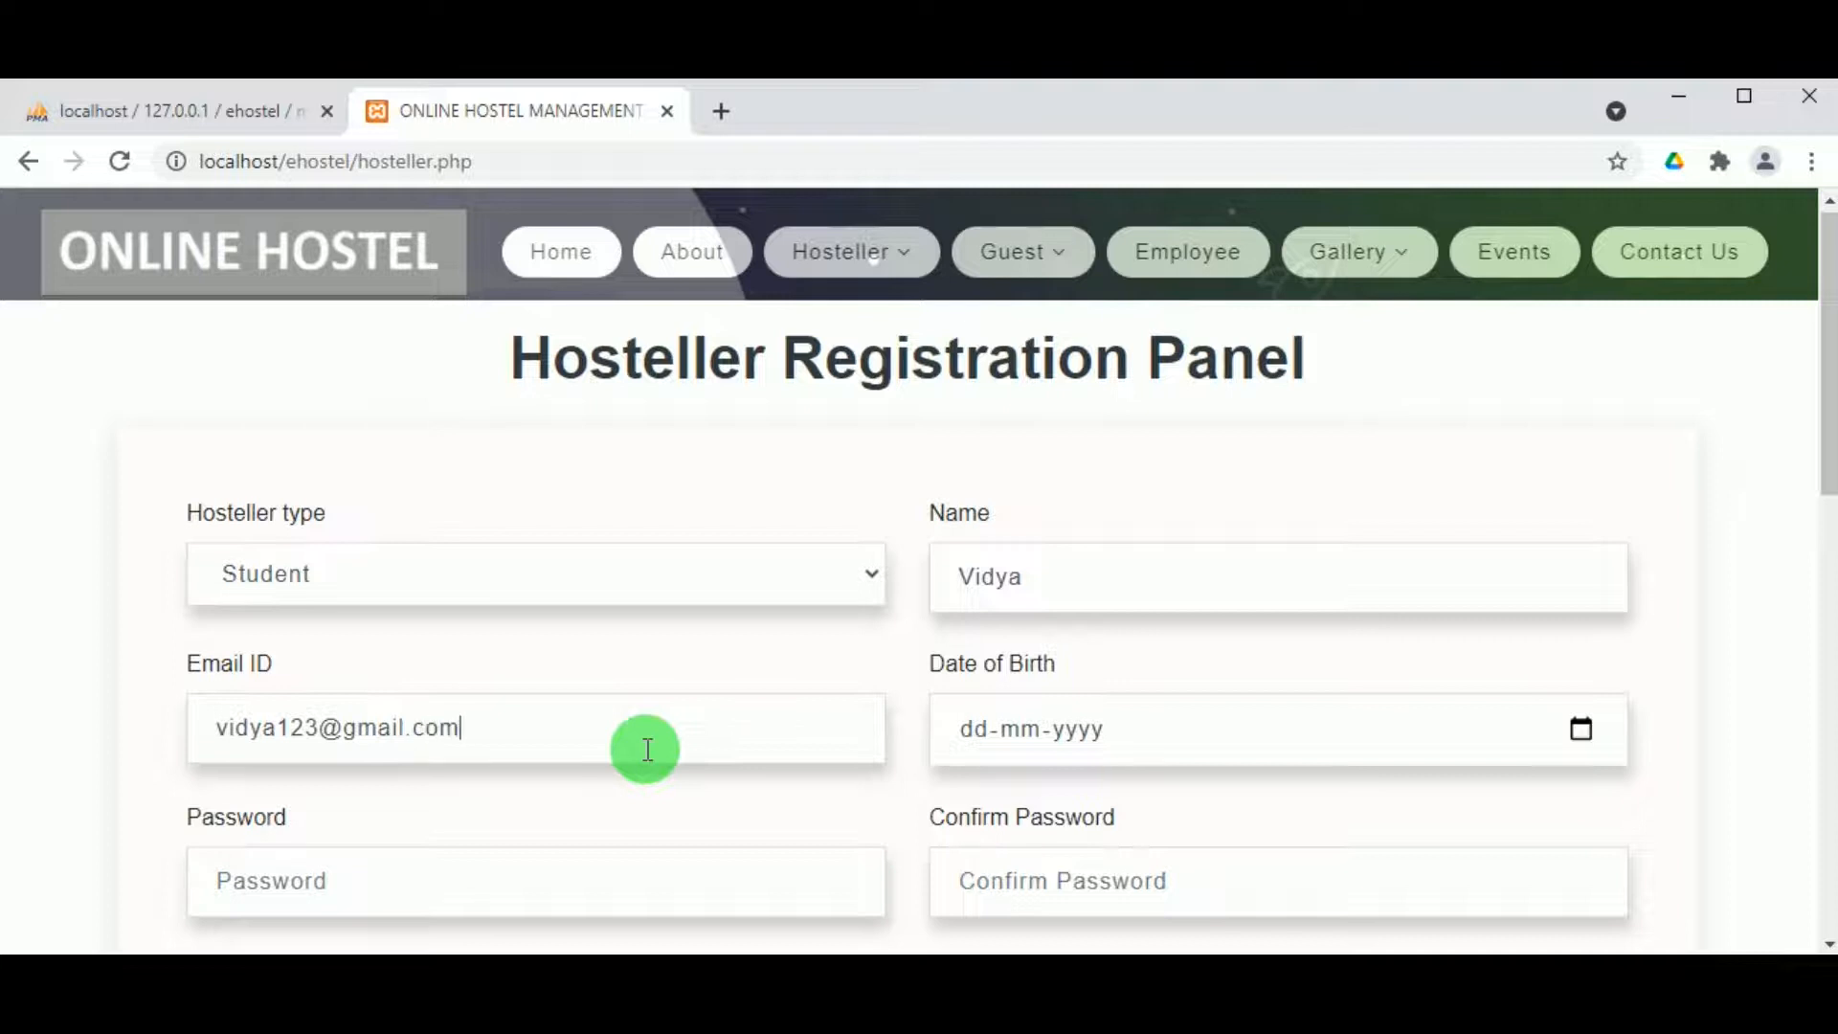
# Step: Set the date of birth to 18-06-2003
pyautogui.click(1585, 725)
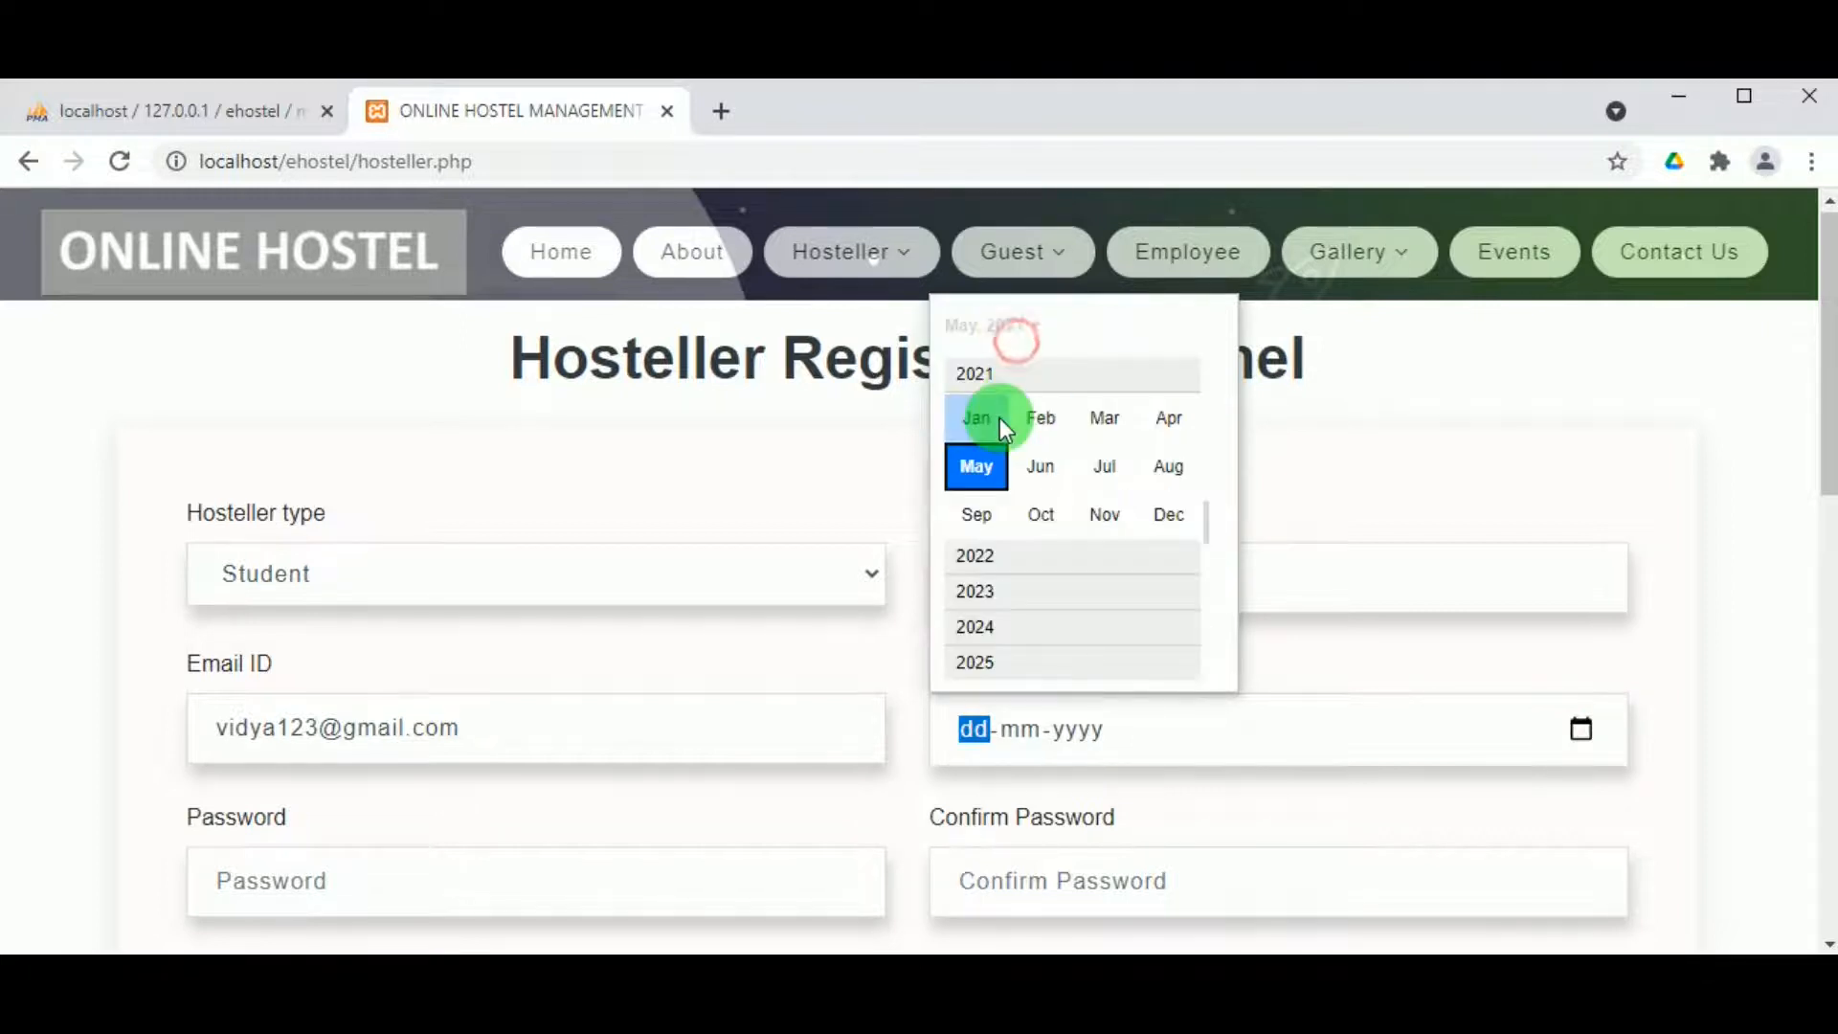
pyautogui.scroll(2, 999, 417)
pyautogui.scroll(4, 985, 435)
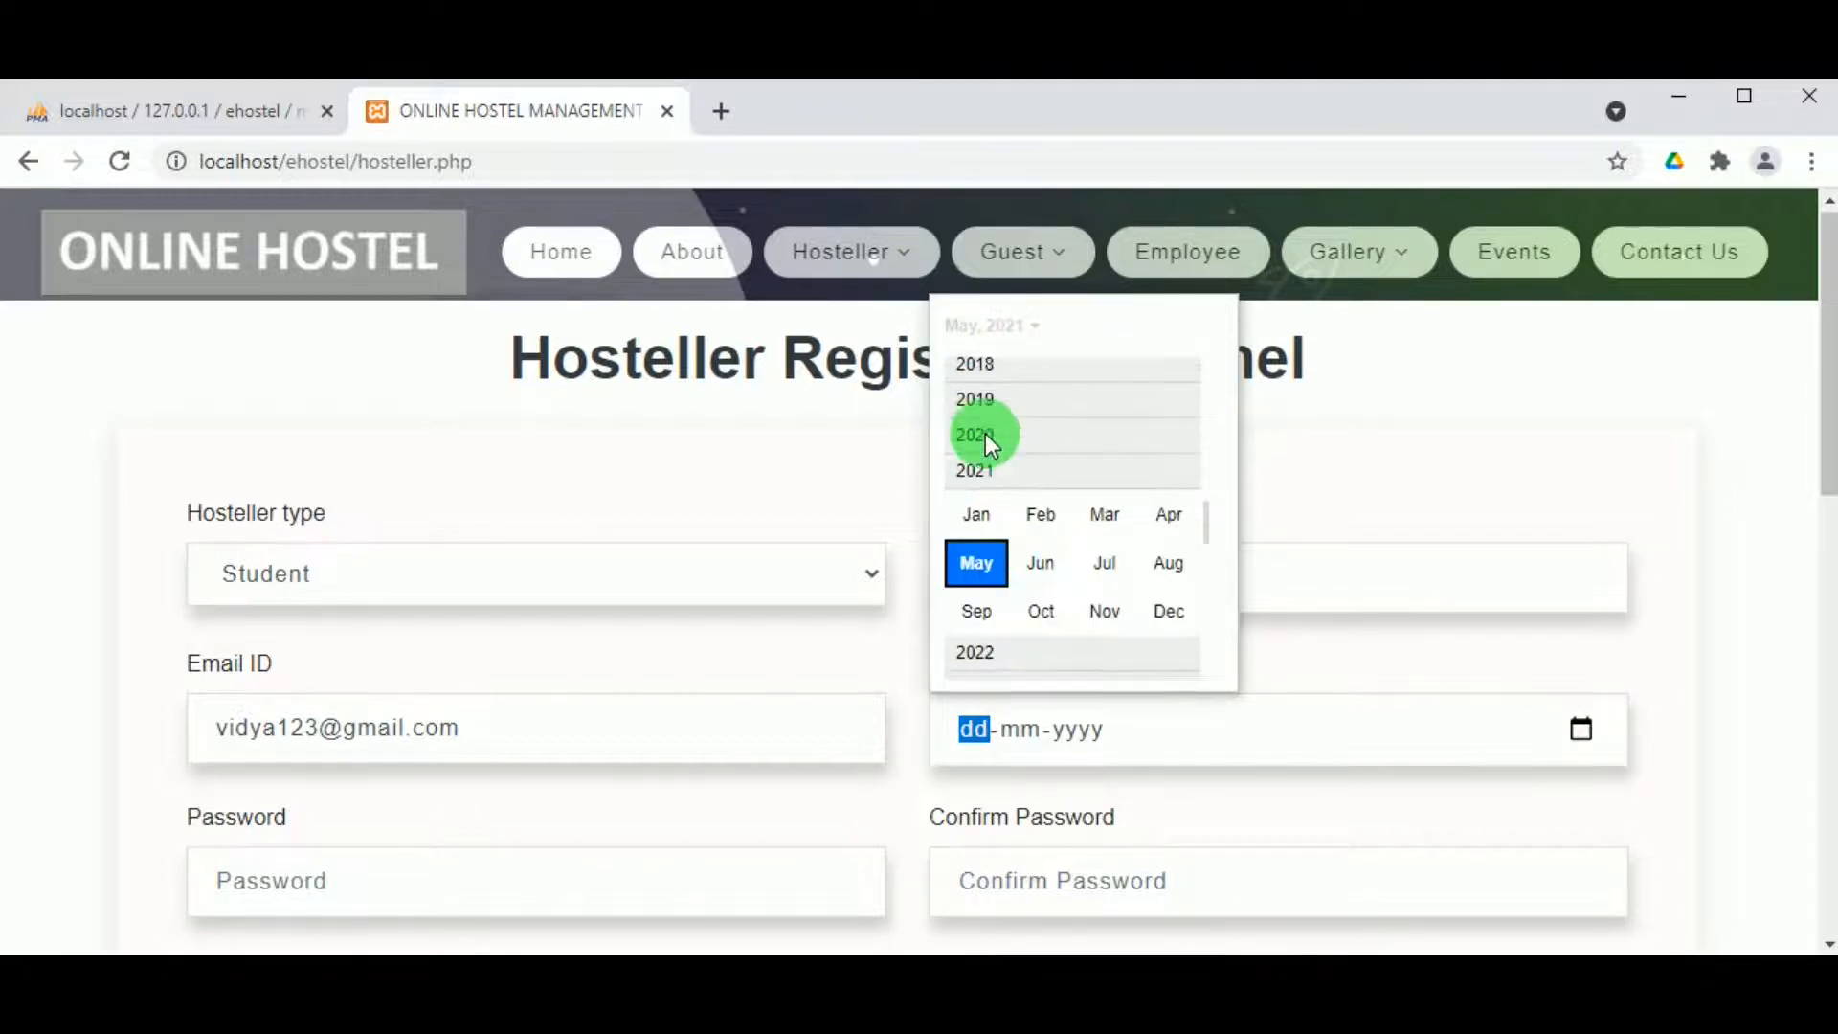
pyautogui.scroll(5, 985, 435)
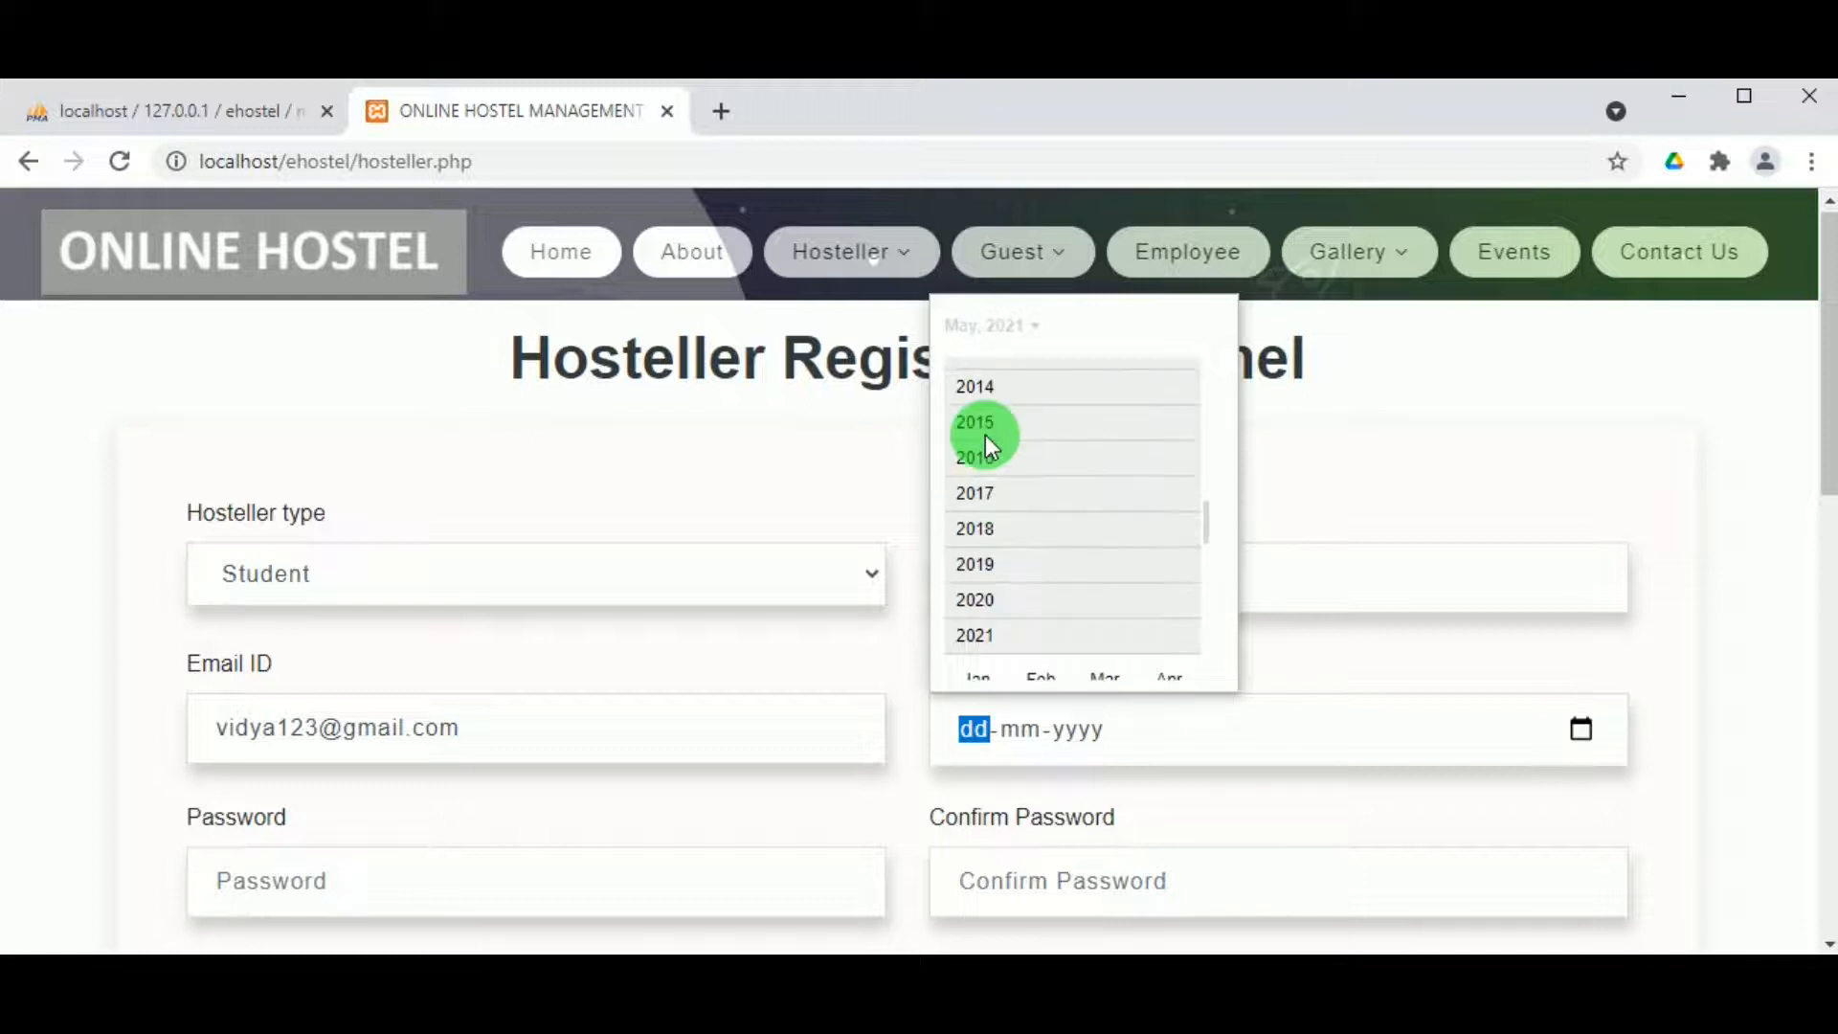
pyautogui.scroll(3, 985, 435)
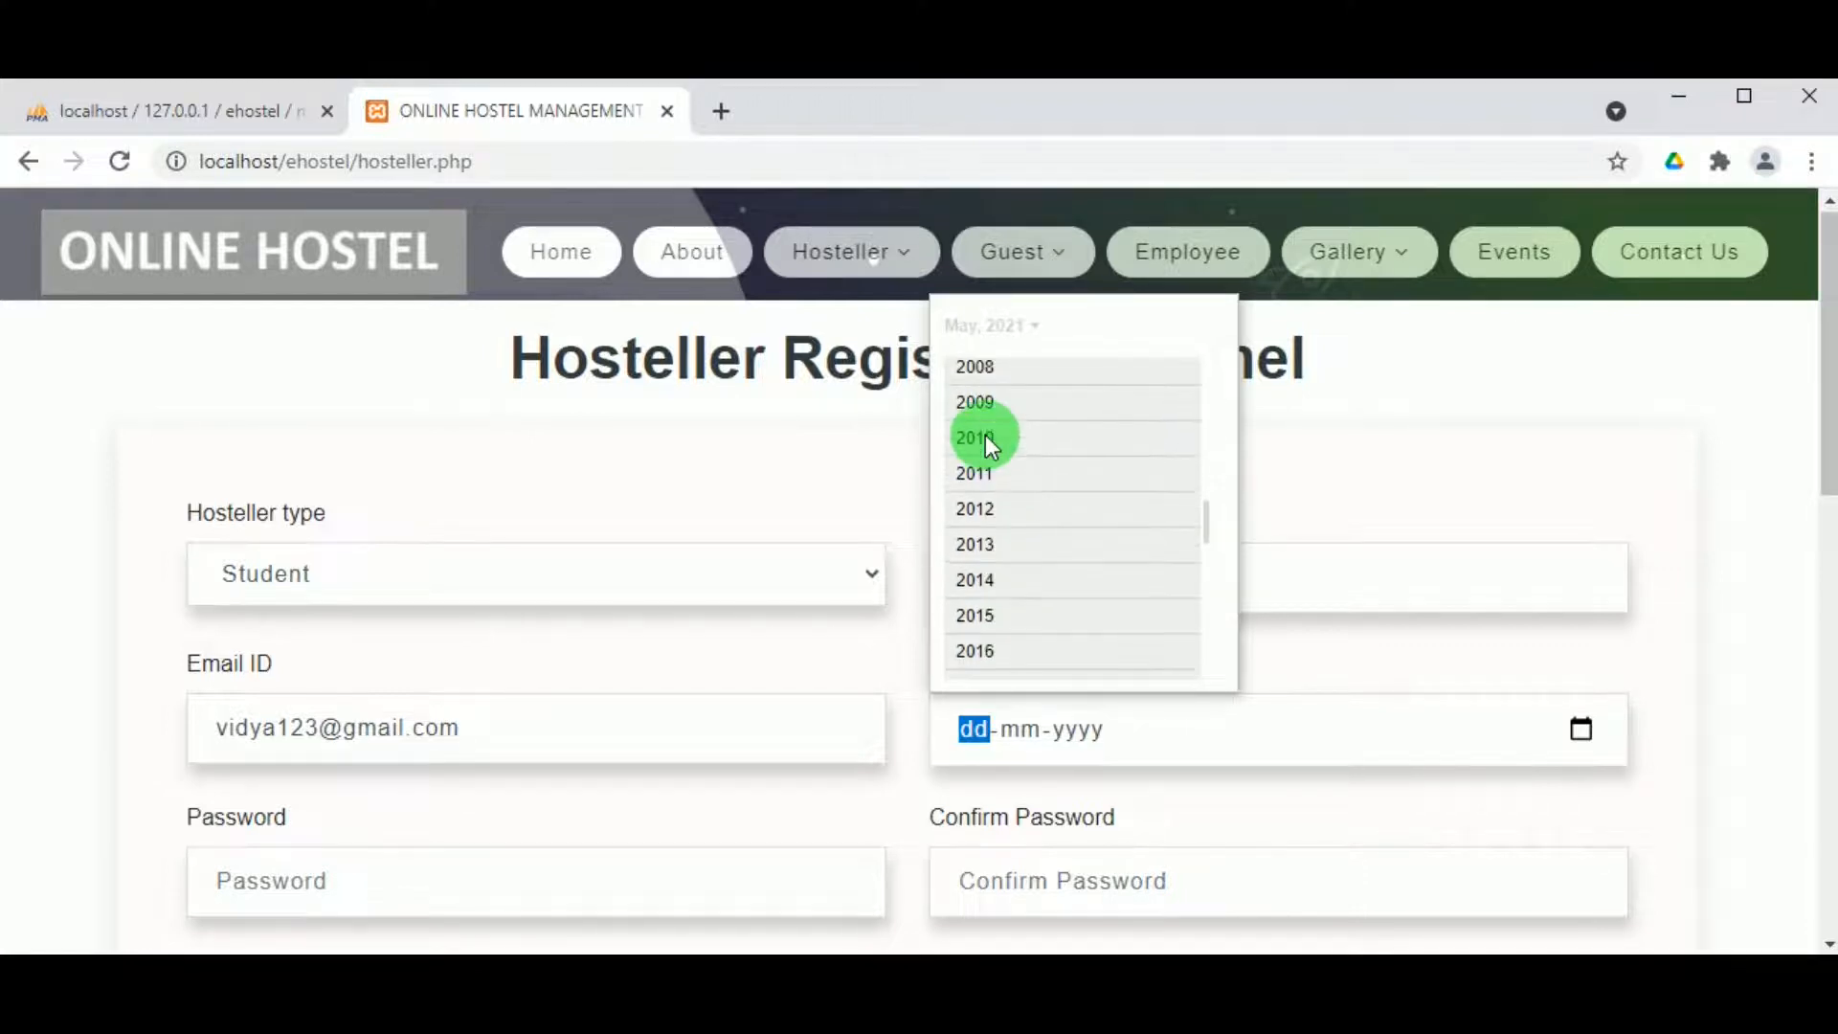
pyautogui.scroll(2, 985, 434)
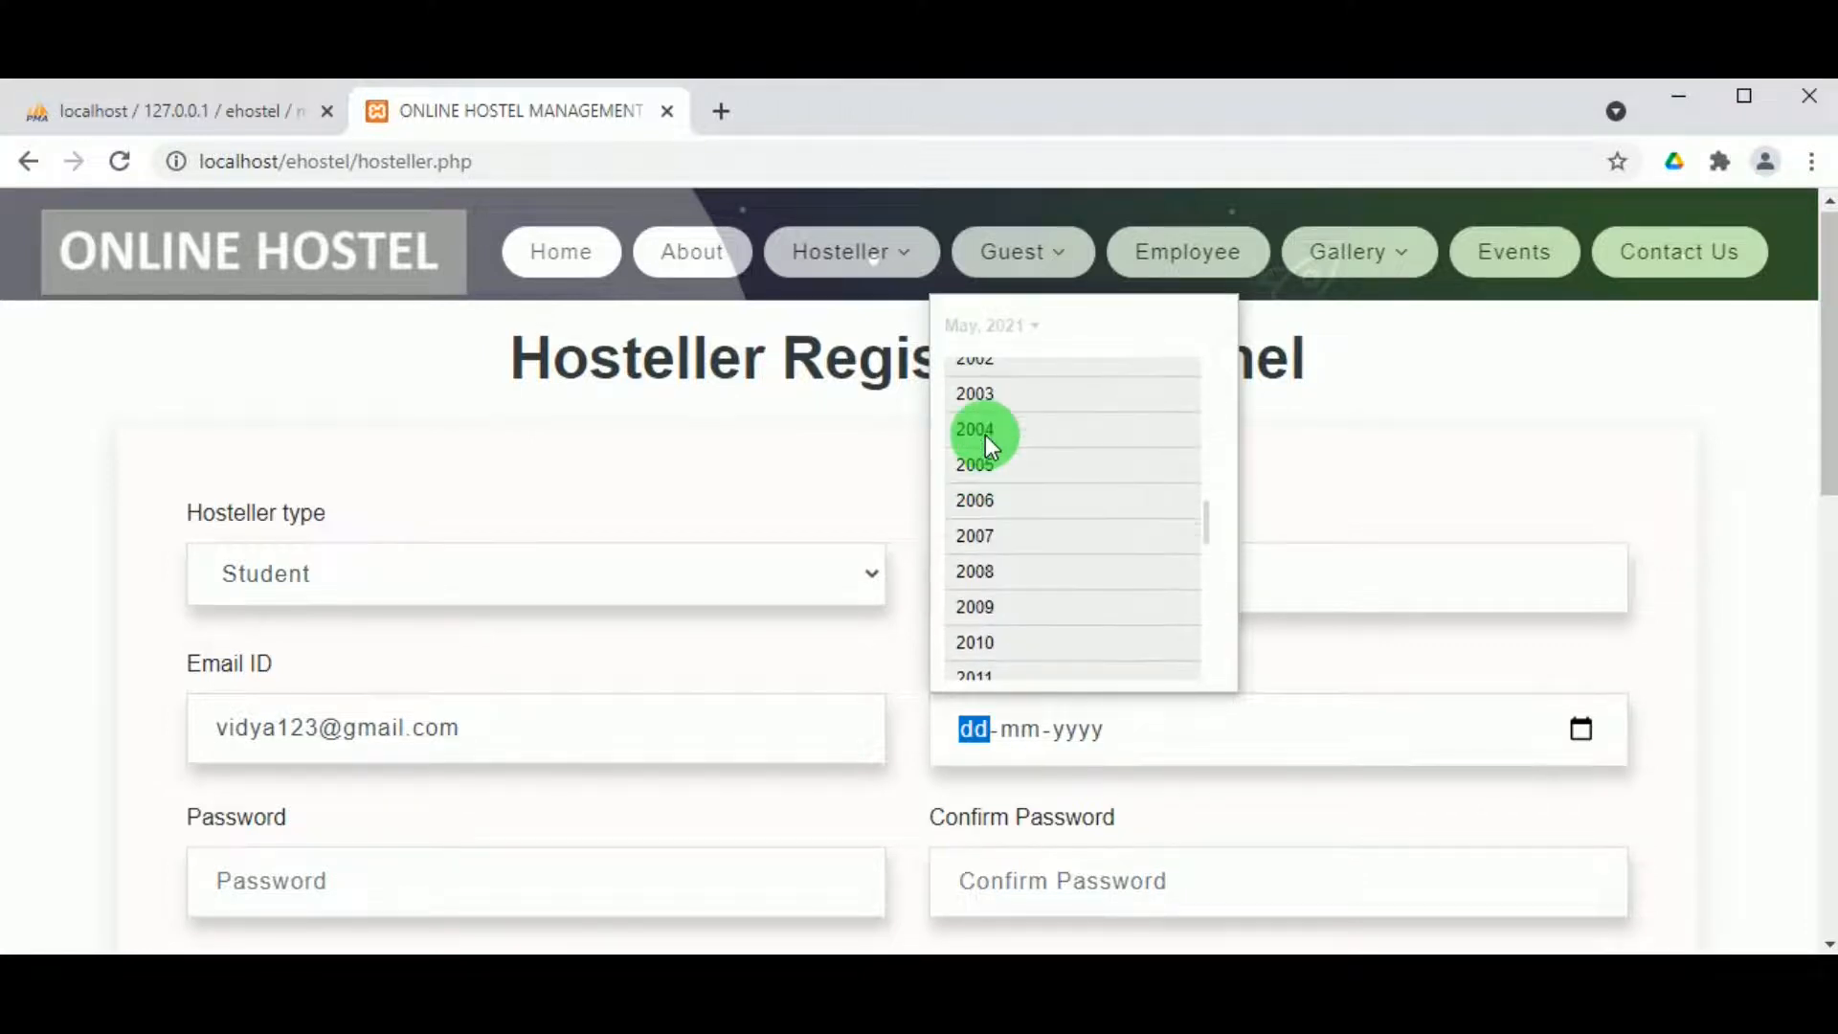
pyautogui.click(975, 395)
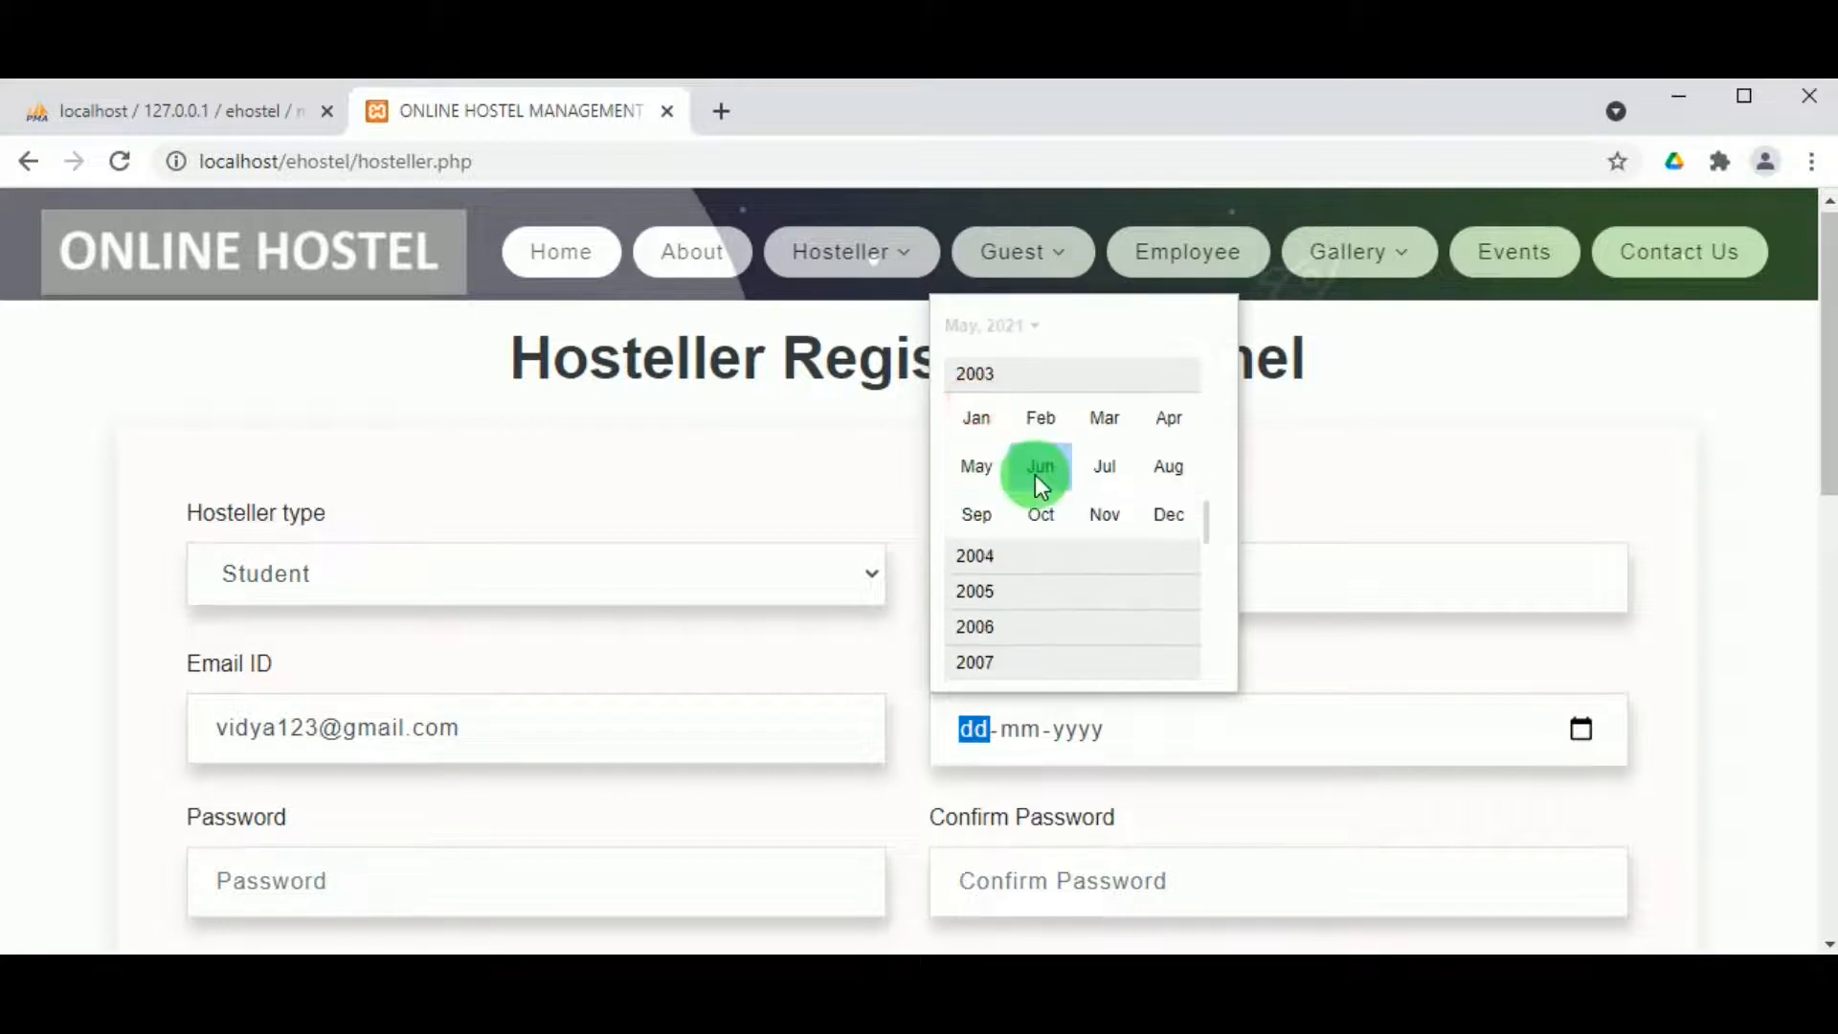
pyautogui.click(1044, 467)
pyautogui.click(1043, 531)
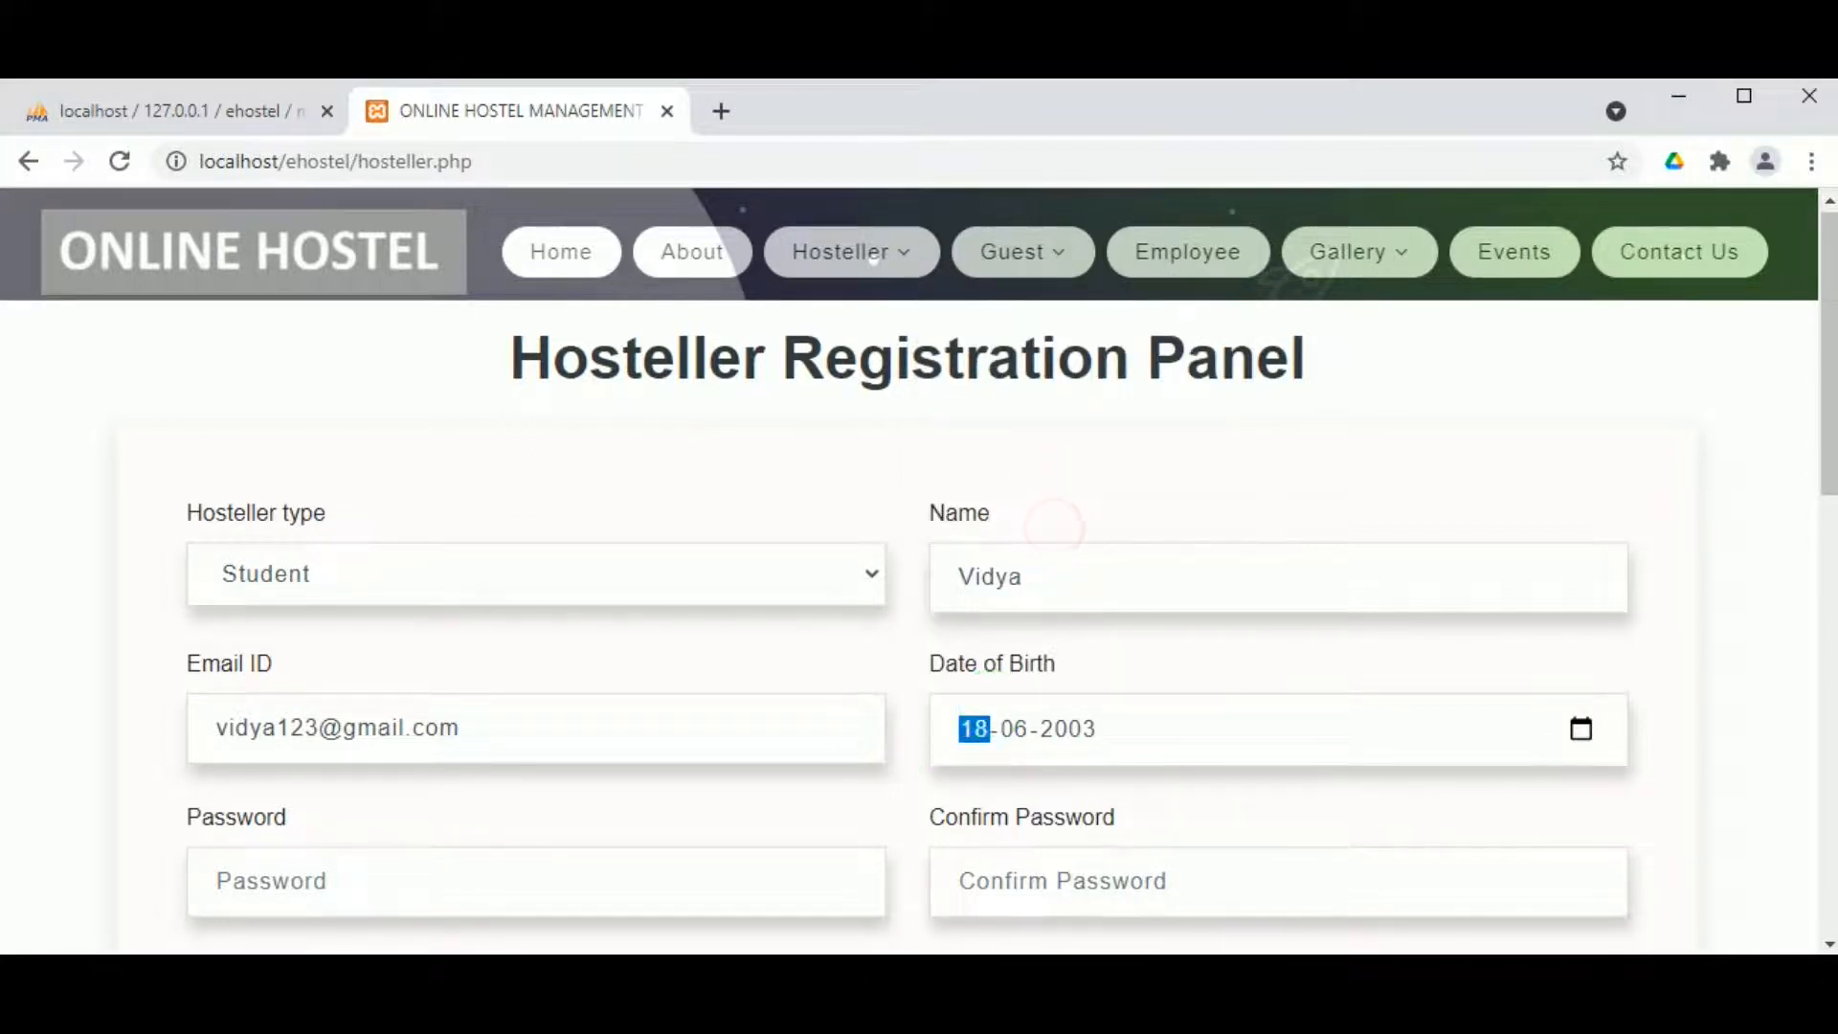
pyautogui.scroll(-1, 124, 744)
pyautogui.click(269, 743)
# Step: Fill in the password, its confirmation, and the father's and mother's names
pyautogui.write('1')
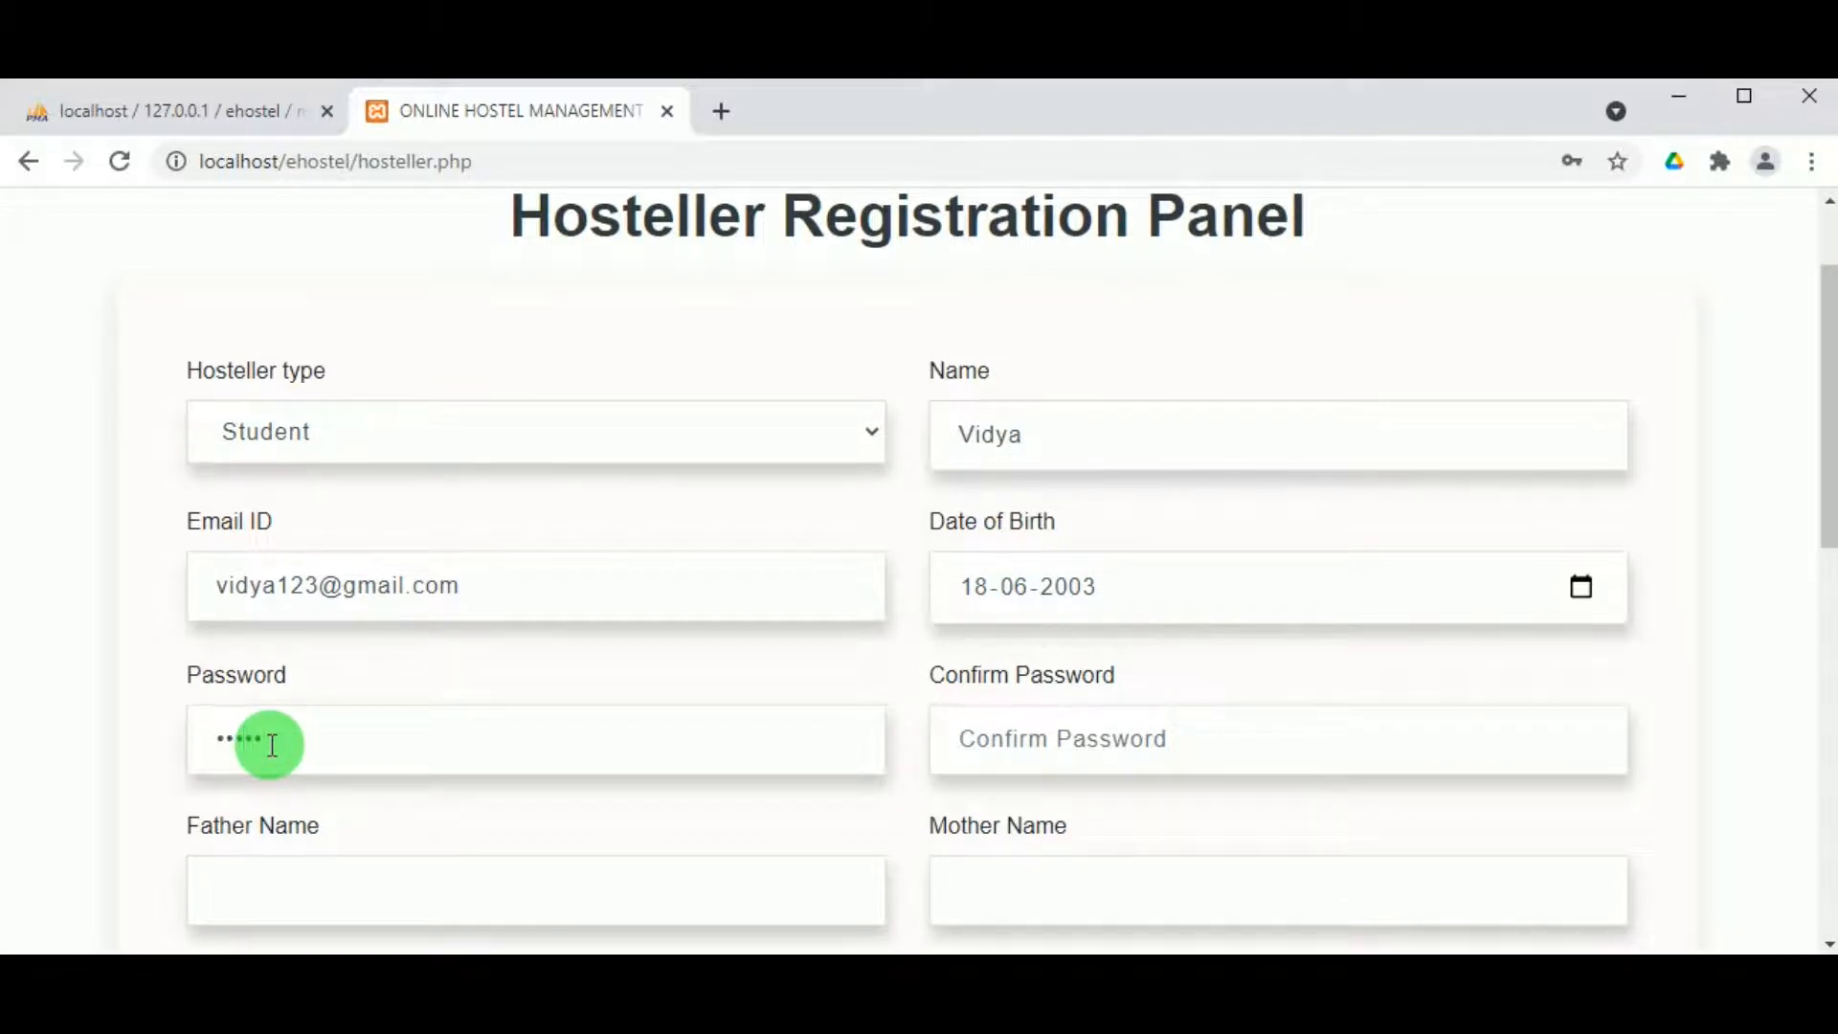
pyautogui.write('idya@123')
pyautogui.click(1073, 730)
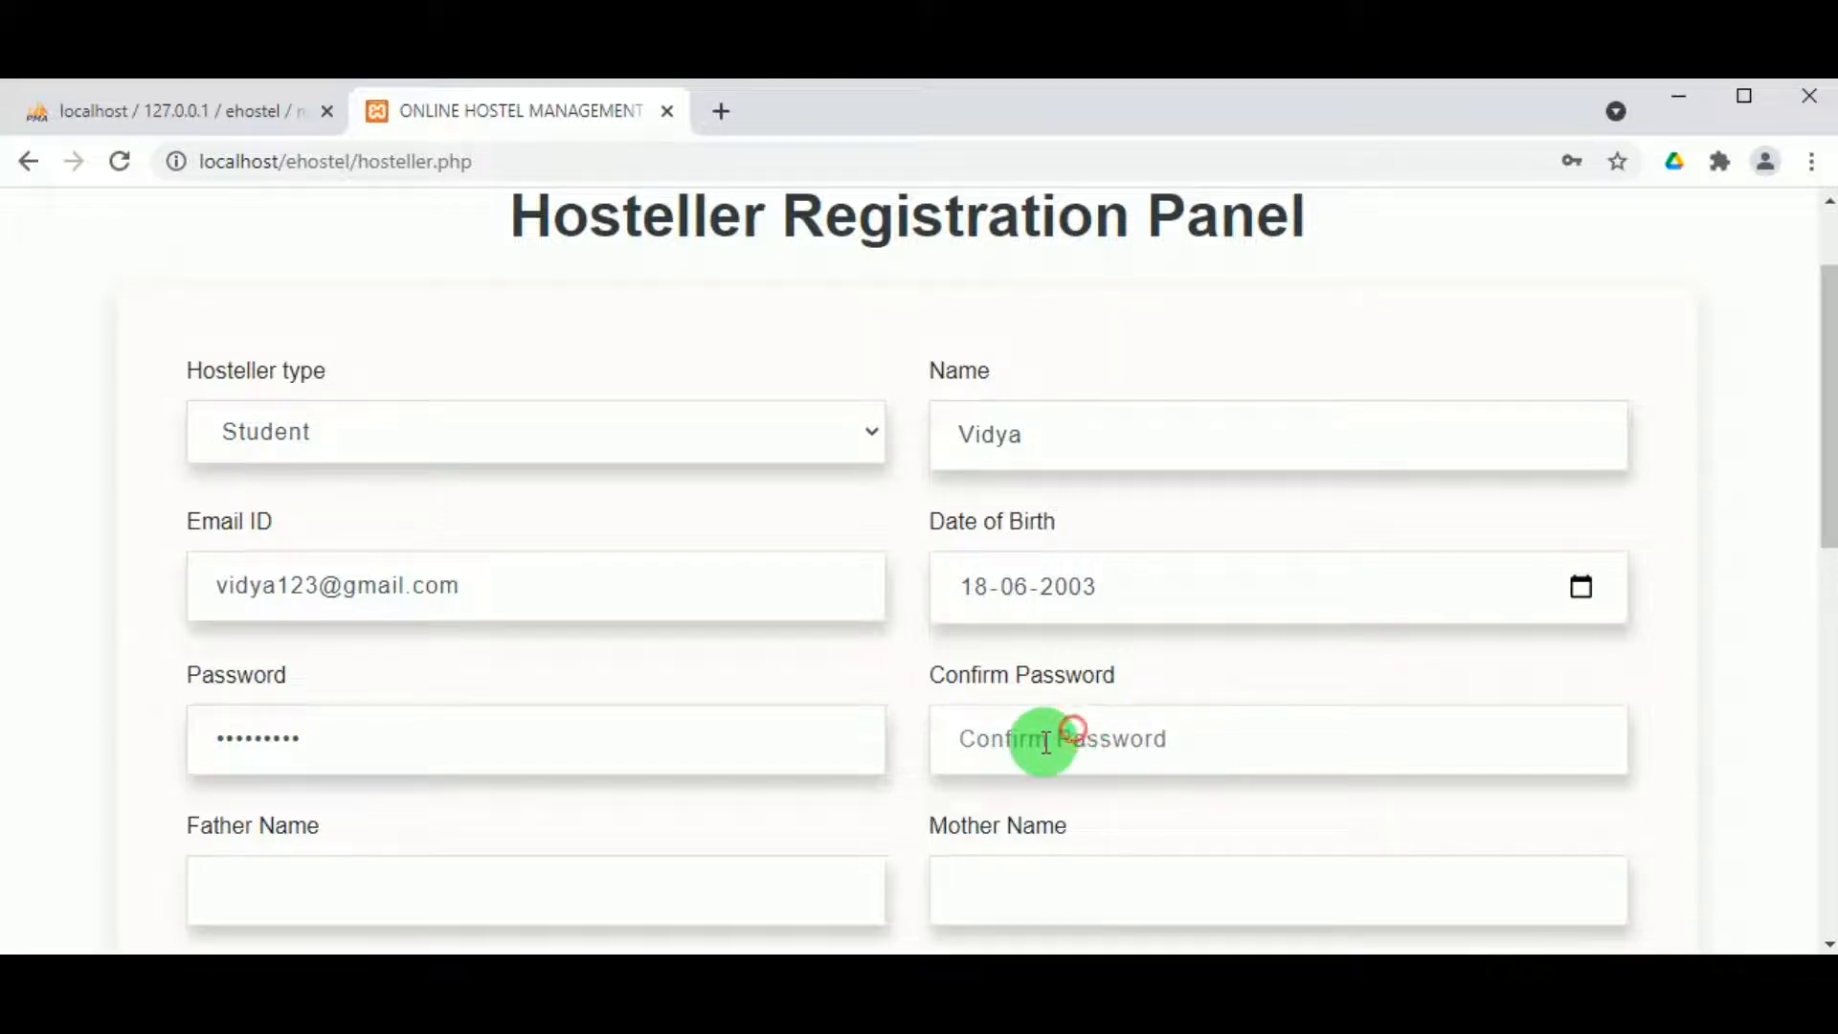
pyautogui.write('v')
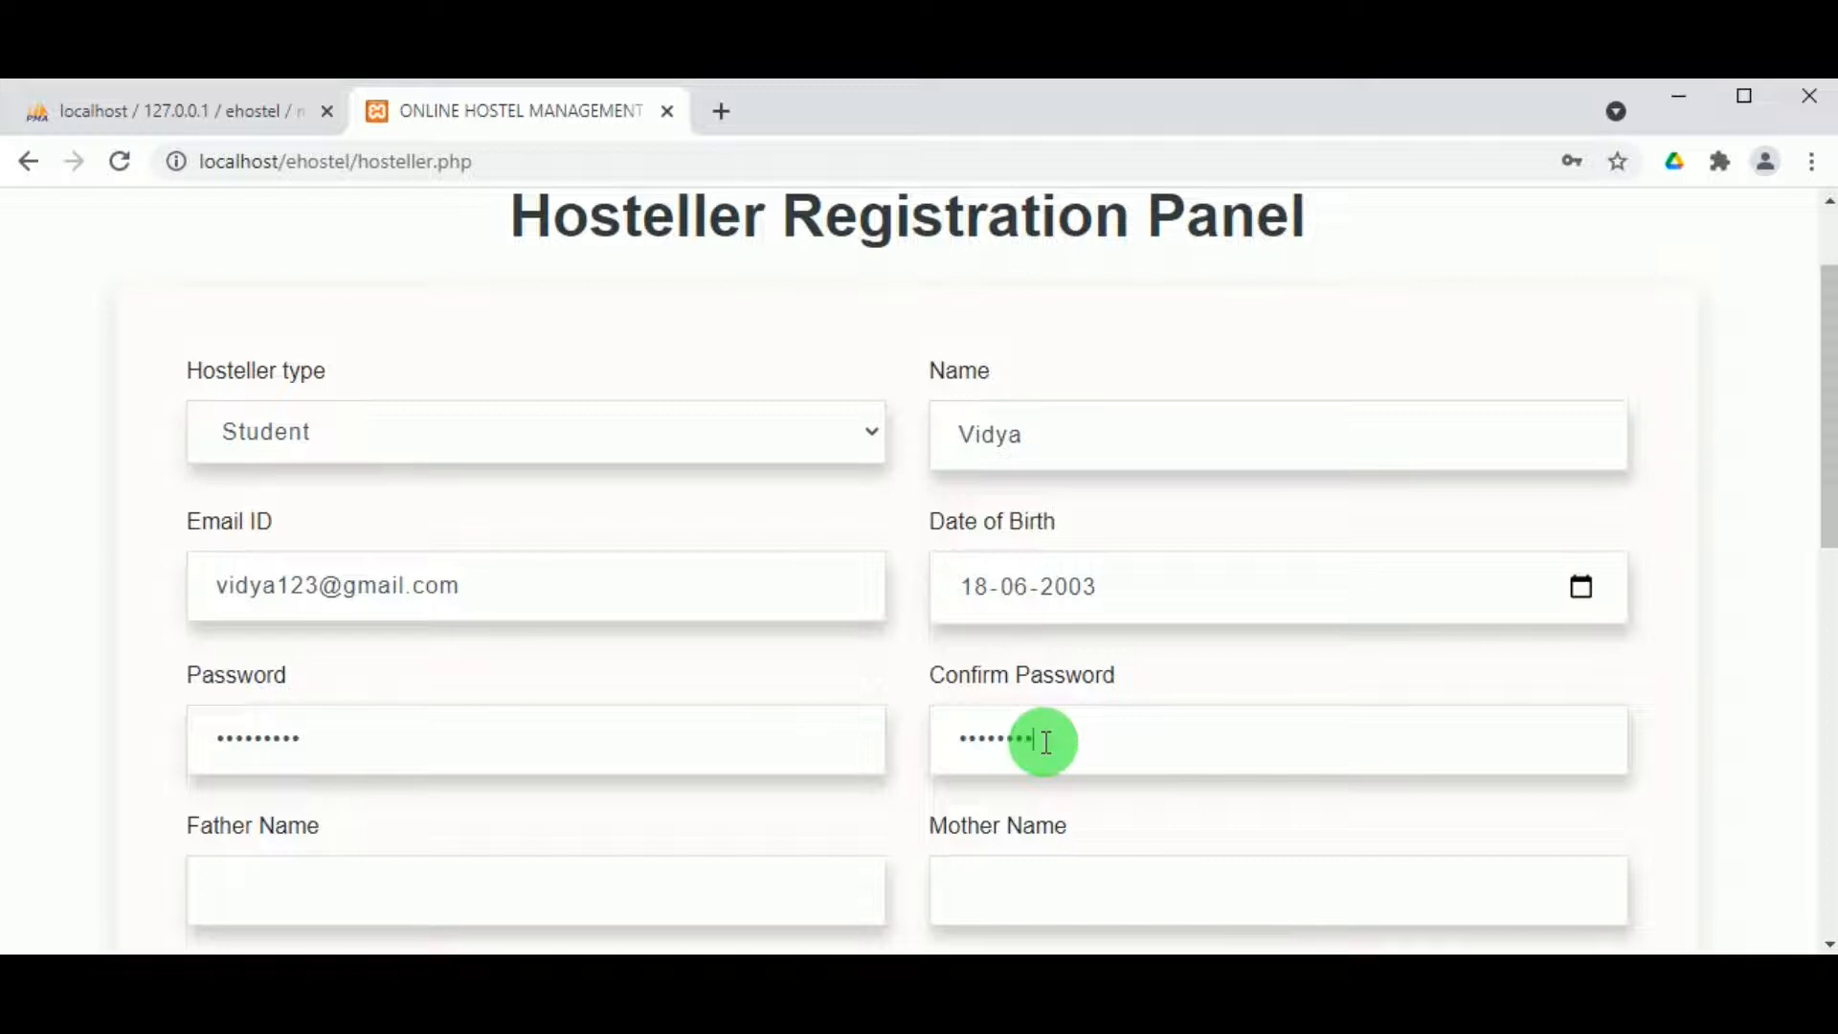
pyautogui.scroll(-1, 945, 772)
pyautogui.click(247, 737)
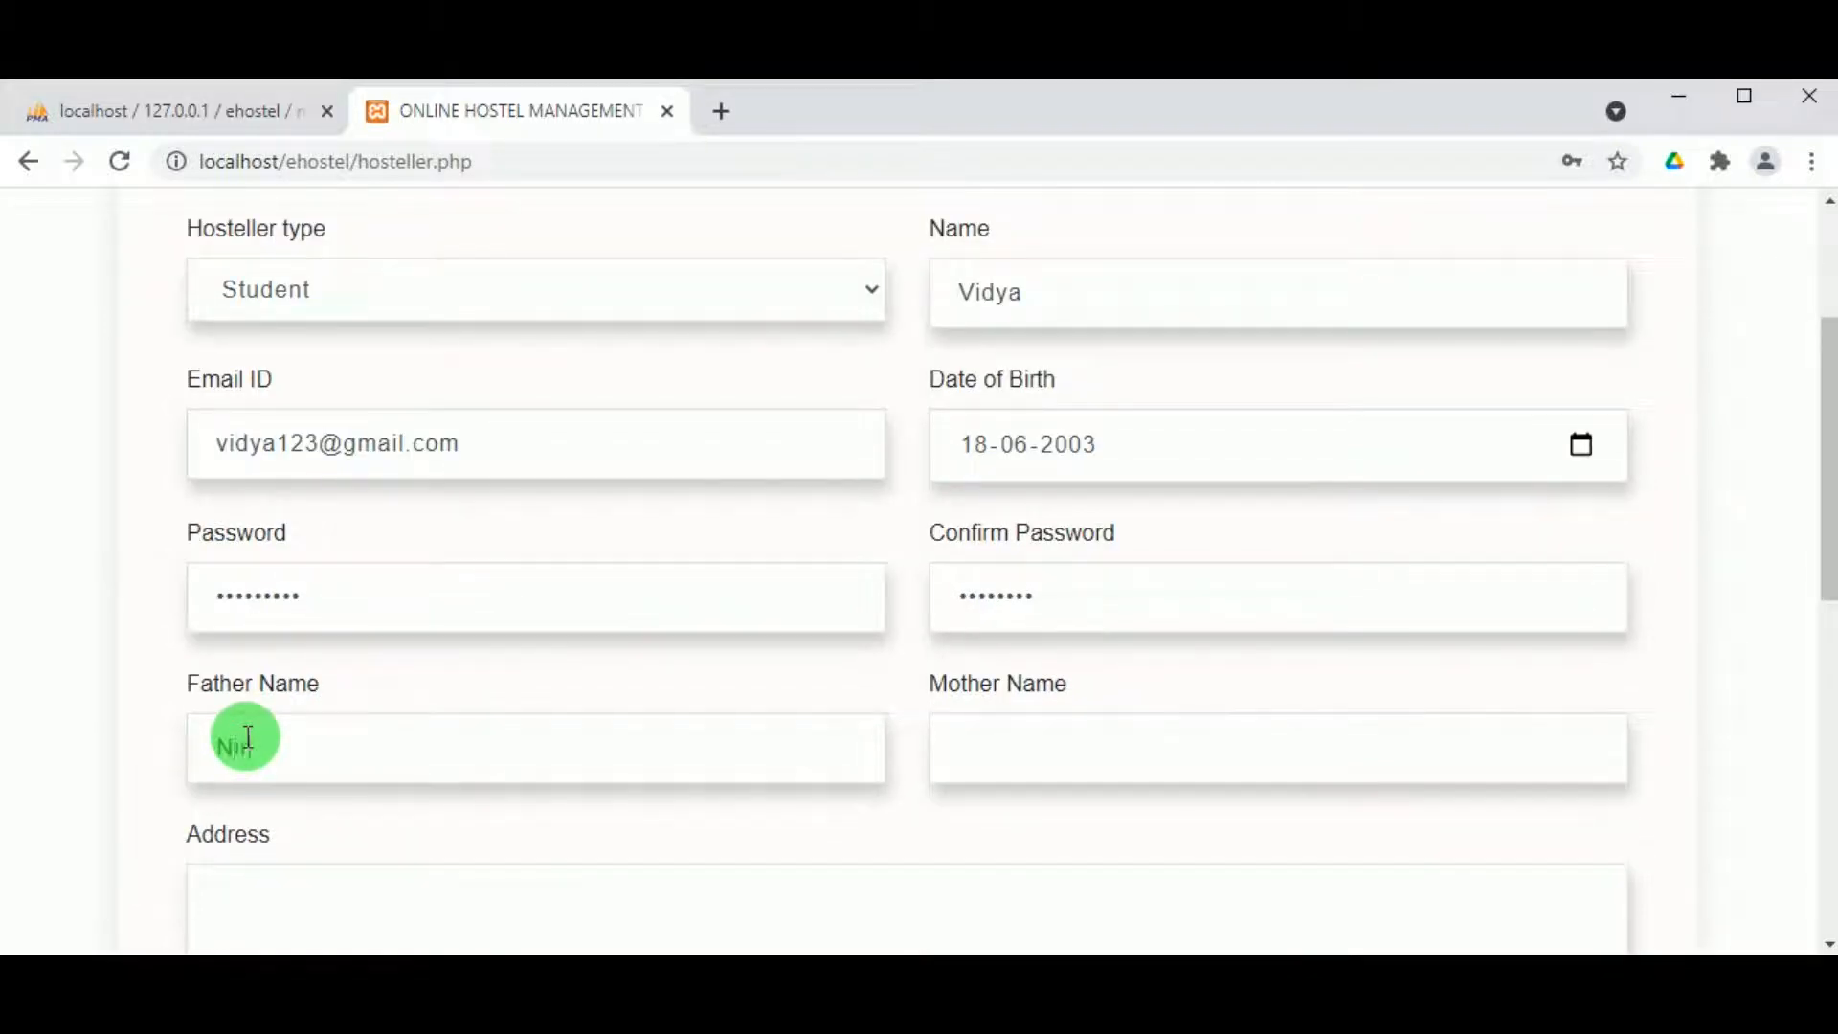
pyautogui.write('Niranjan')
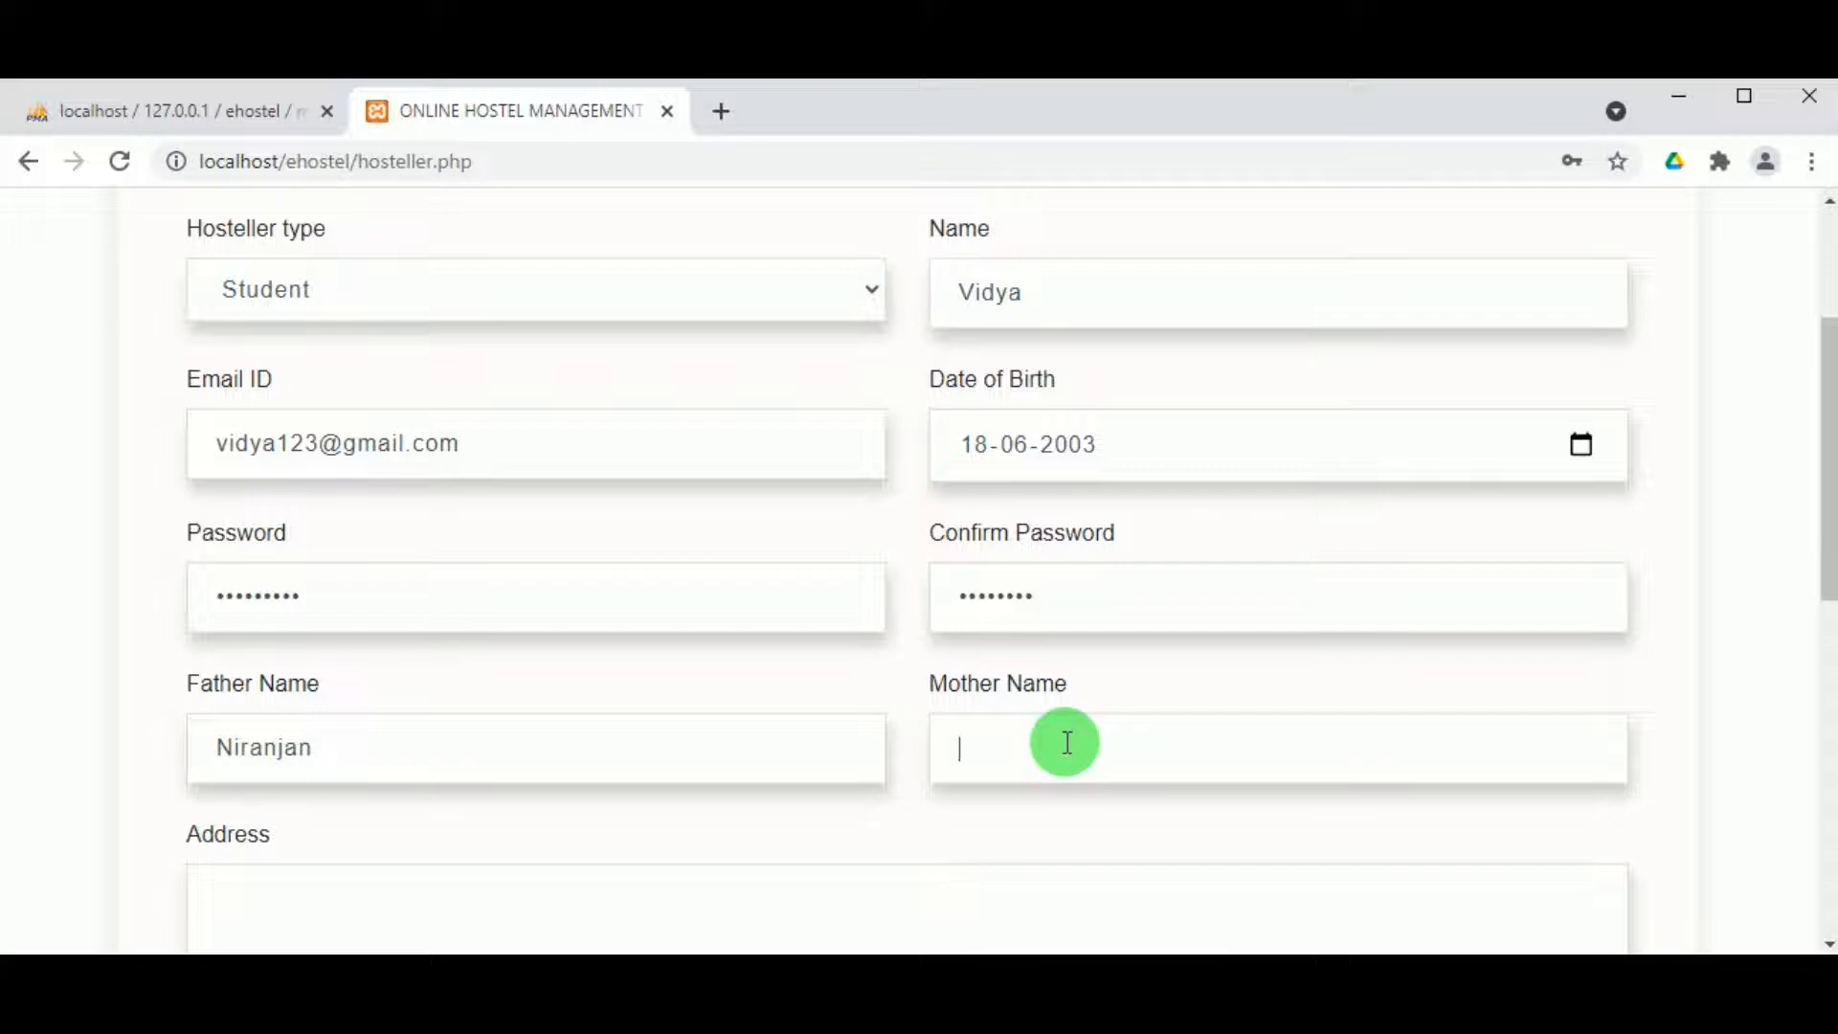
pyautogui.write('Ranjitha')
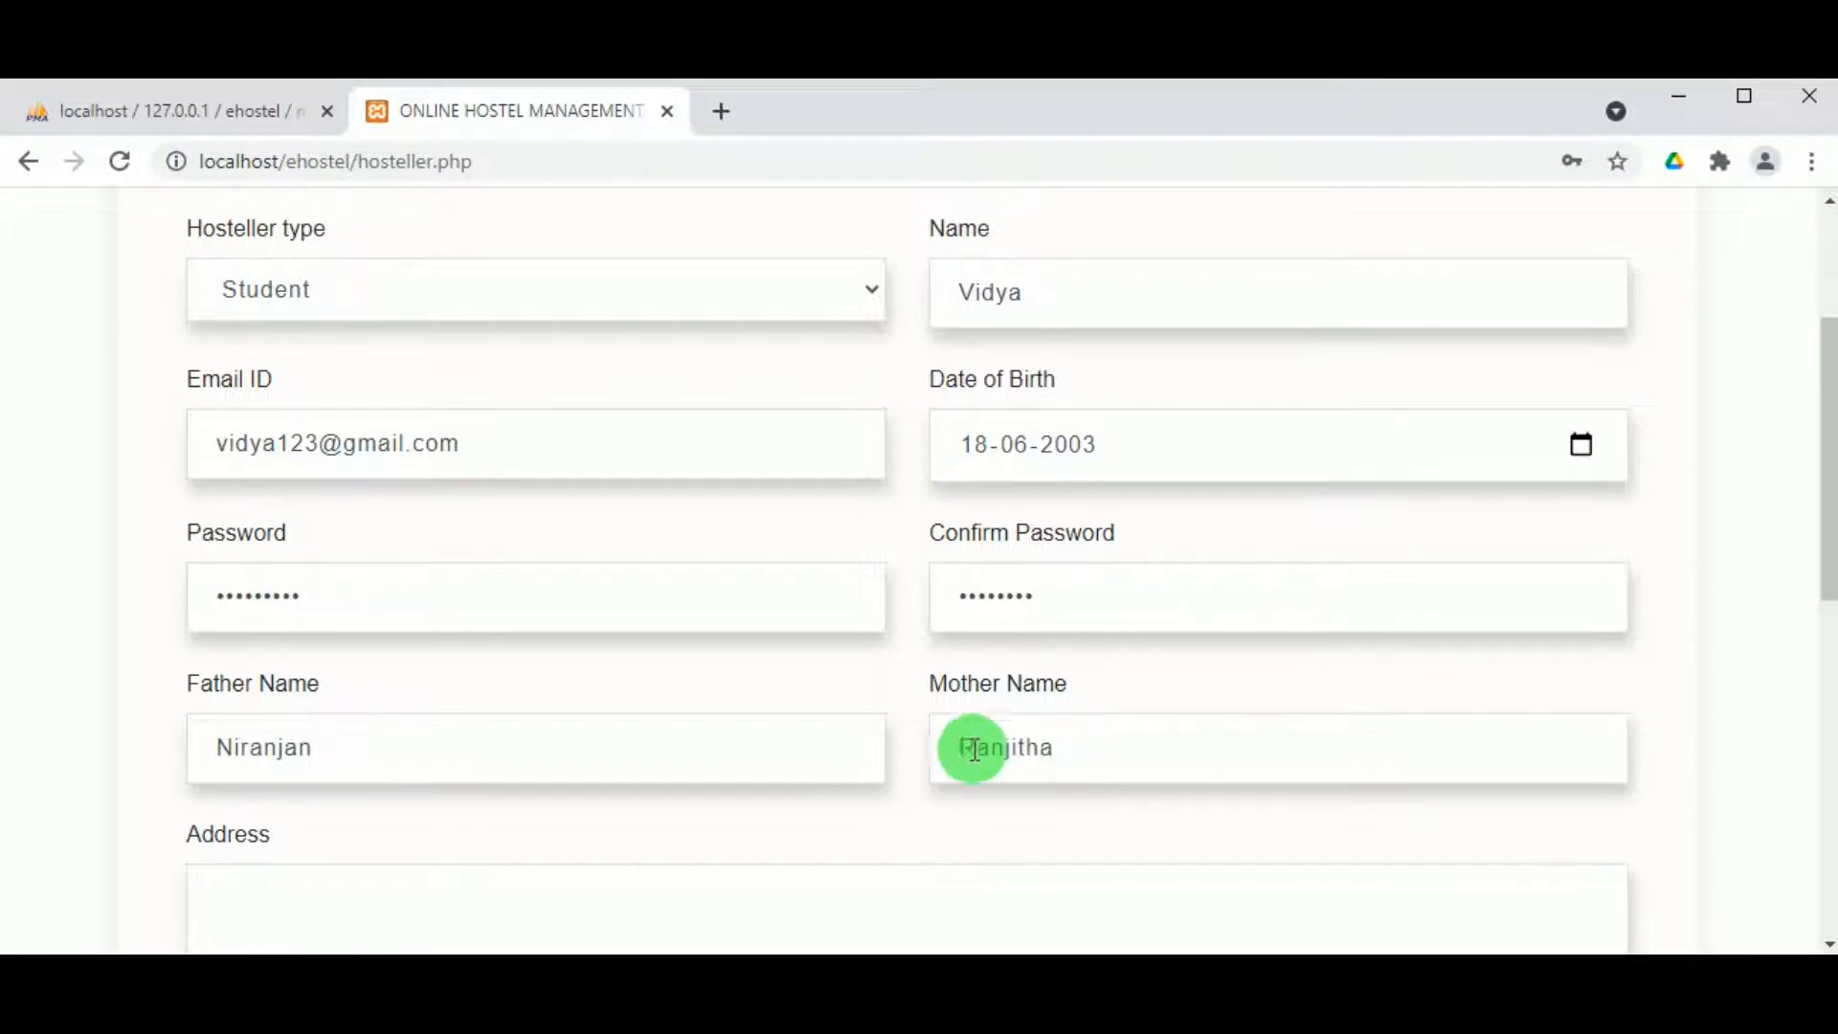
# Step: Enter the home address and mobile number, then submit the registration
pyautogui.scroll(-1, 218, 881)
pyautogui.click(271, 753)
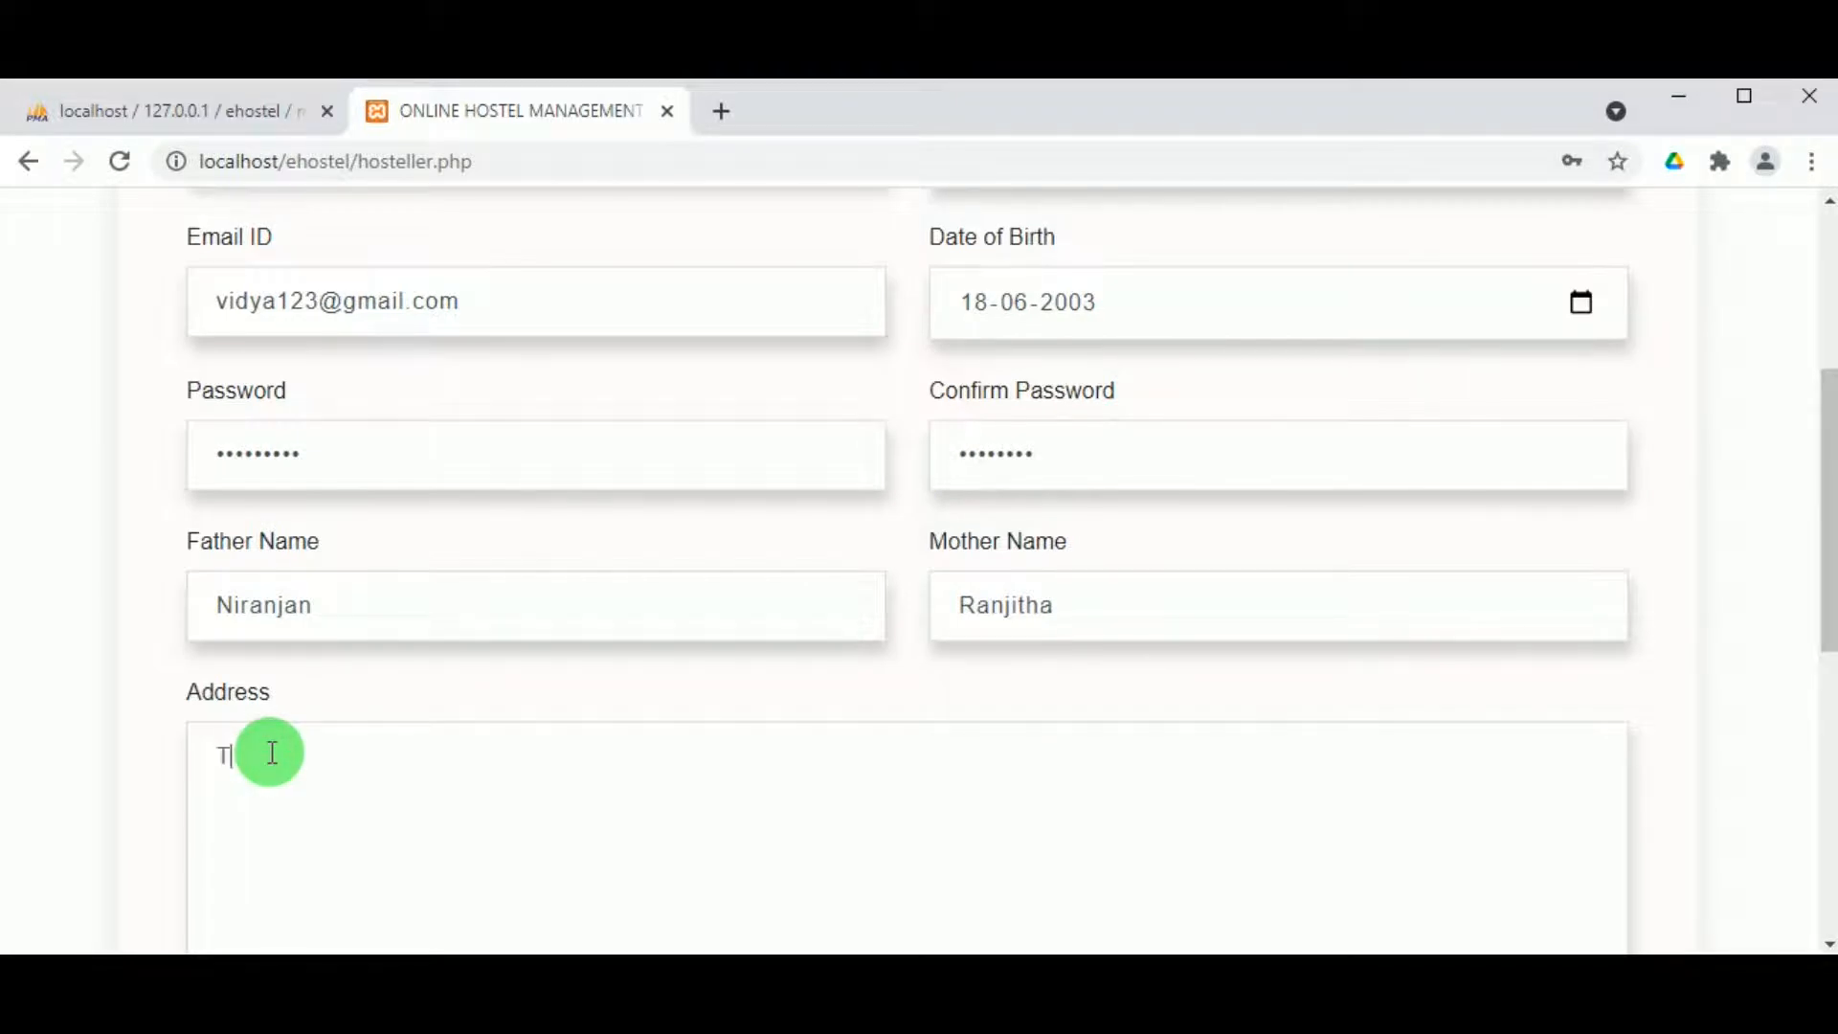
pyautogui.write('Thane Mumbai')
pyautogui.scroll(-4, 272, 788)
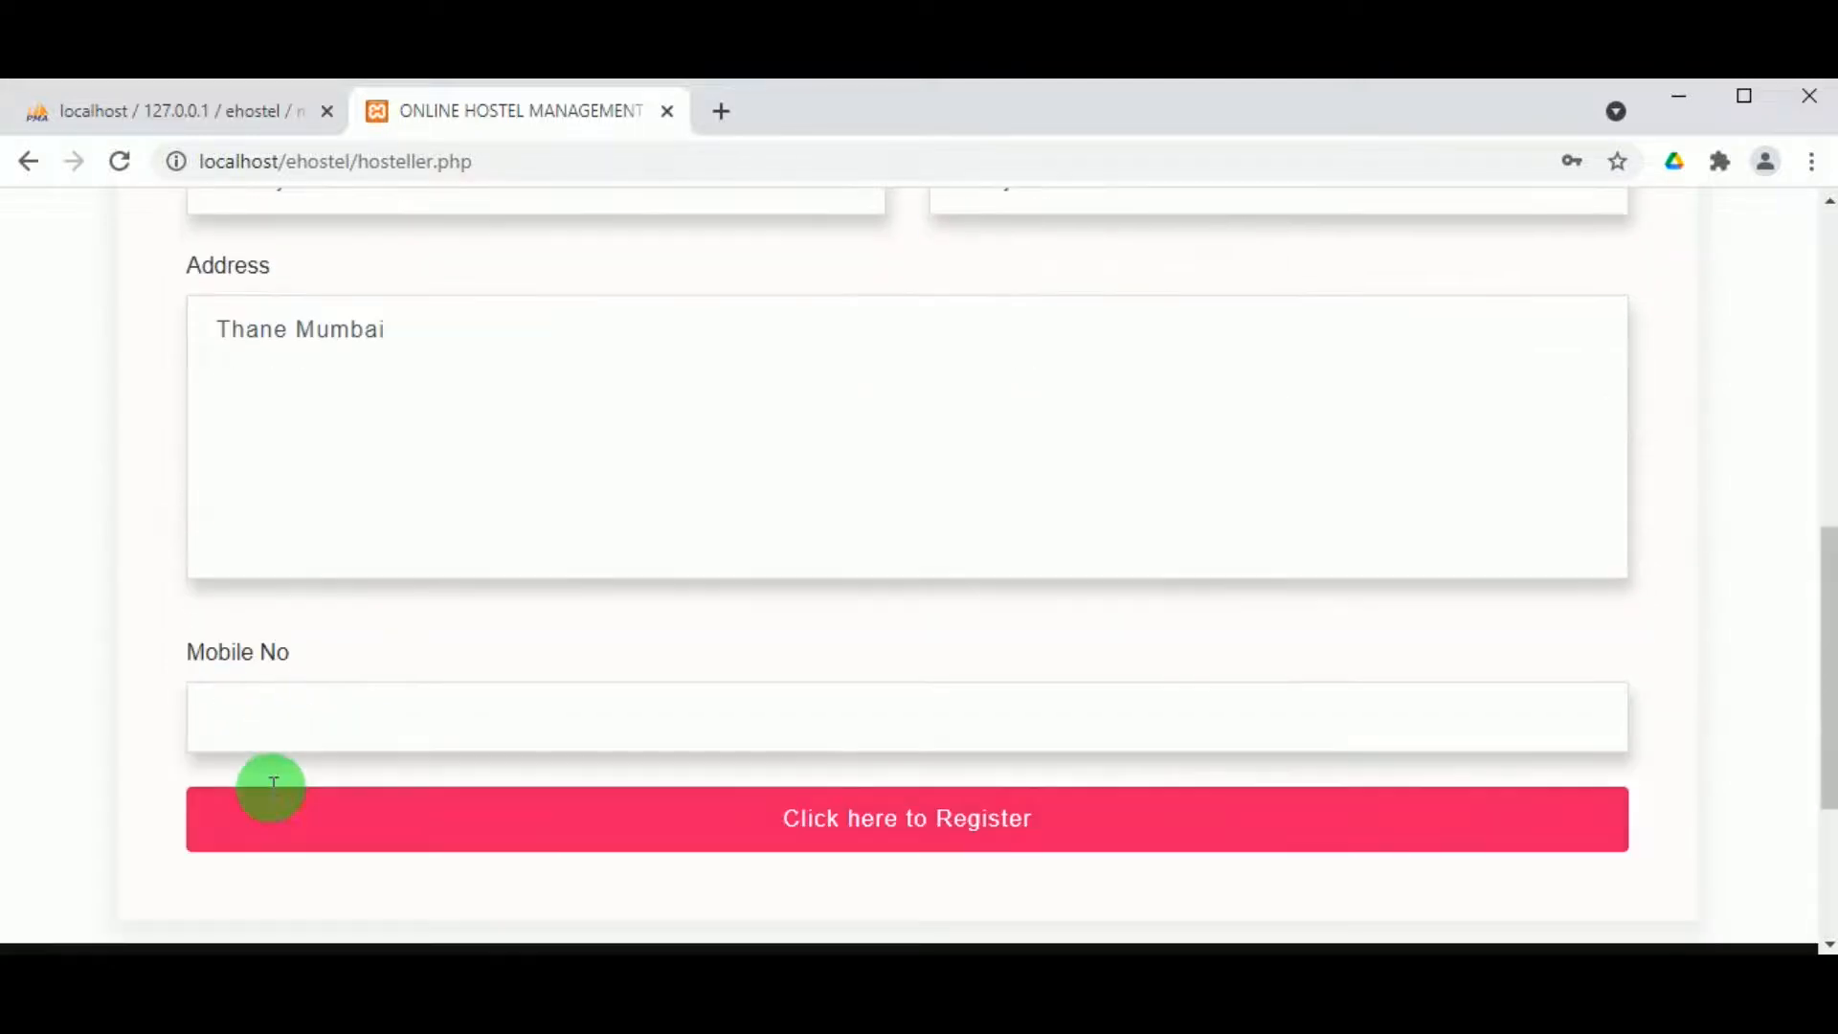
pyautogui.write('9876543210')
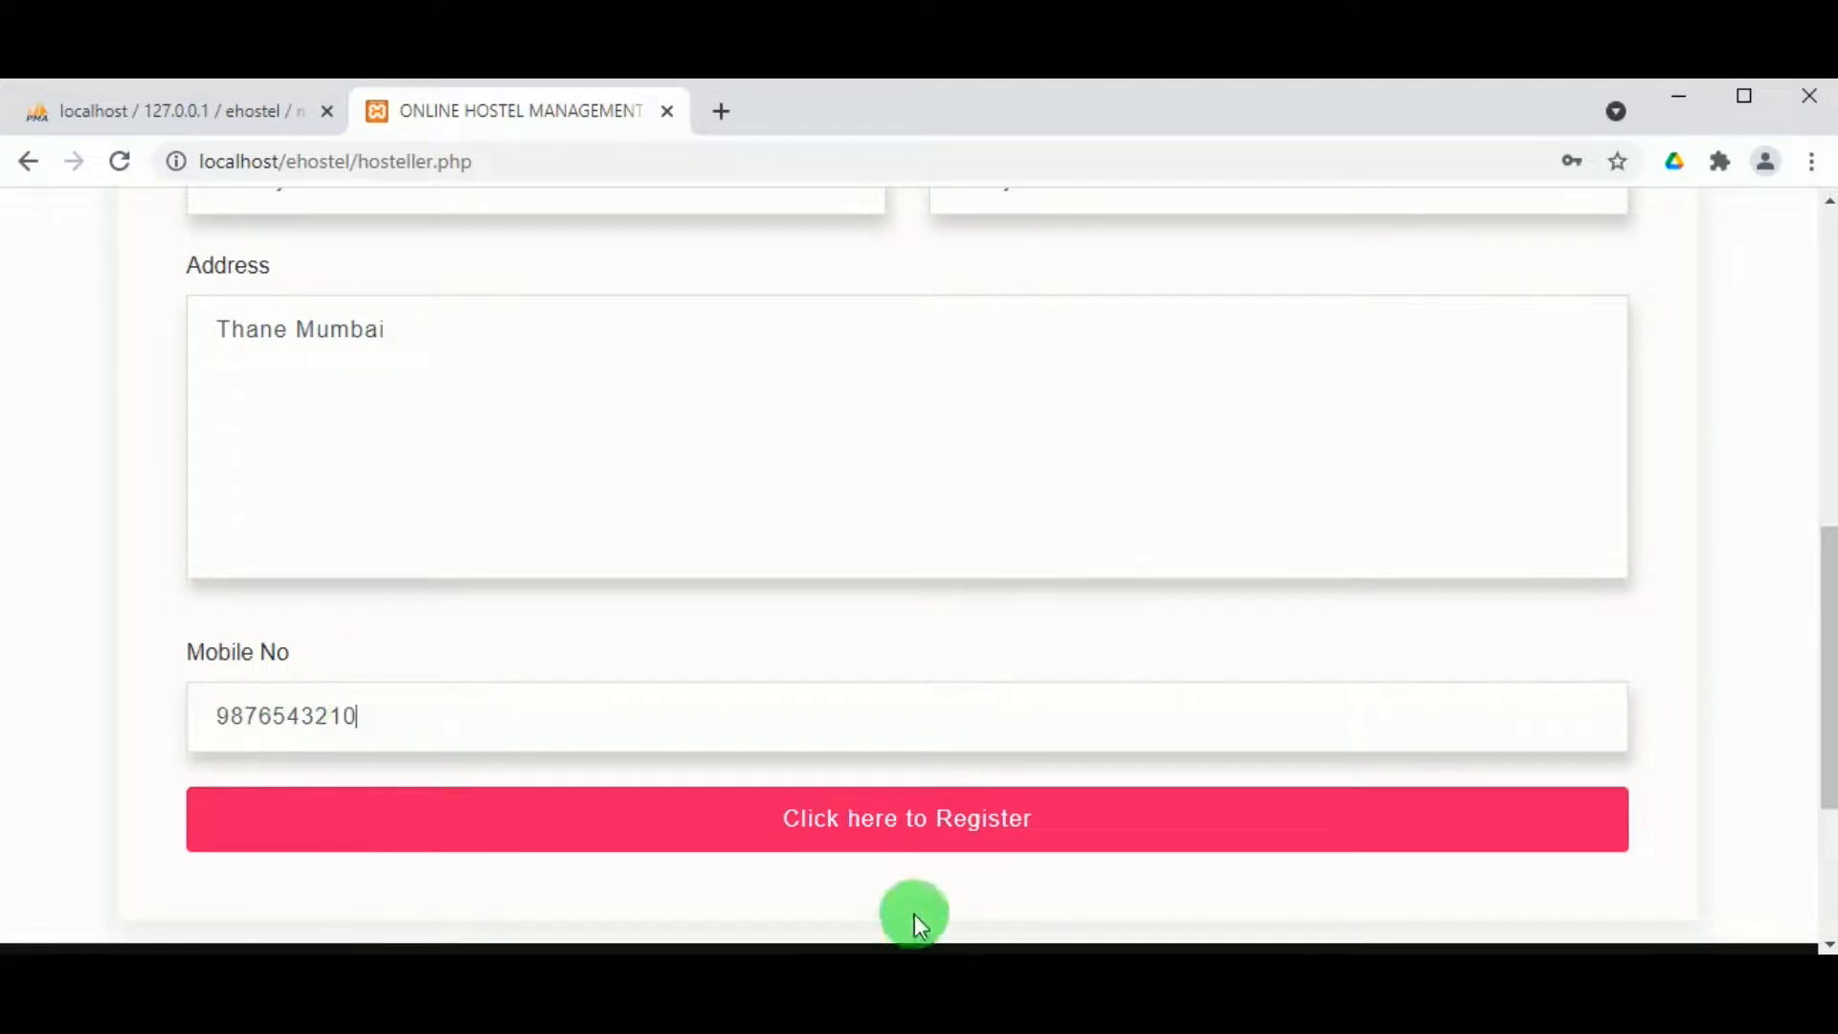
pyautogui.click(874, 829)
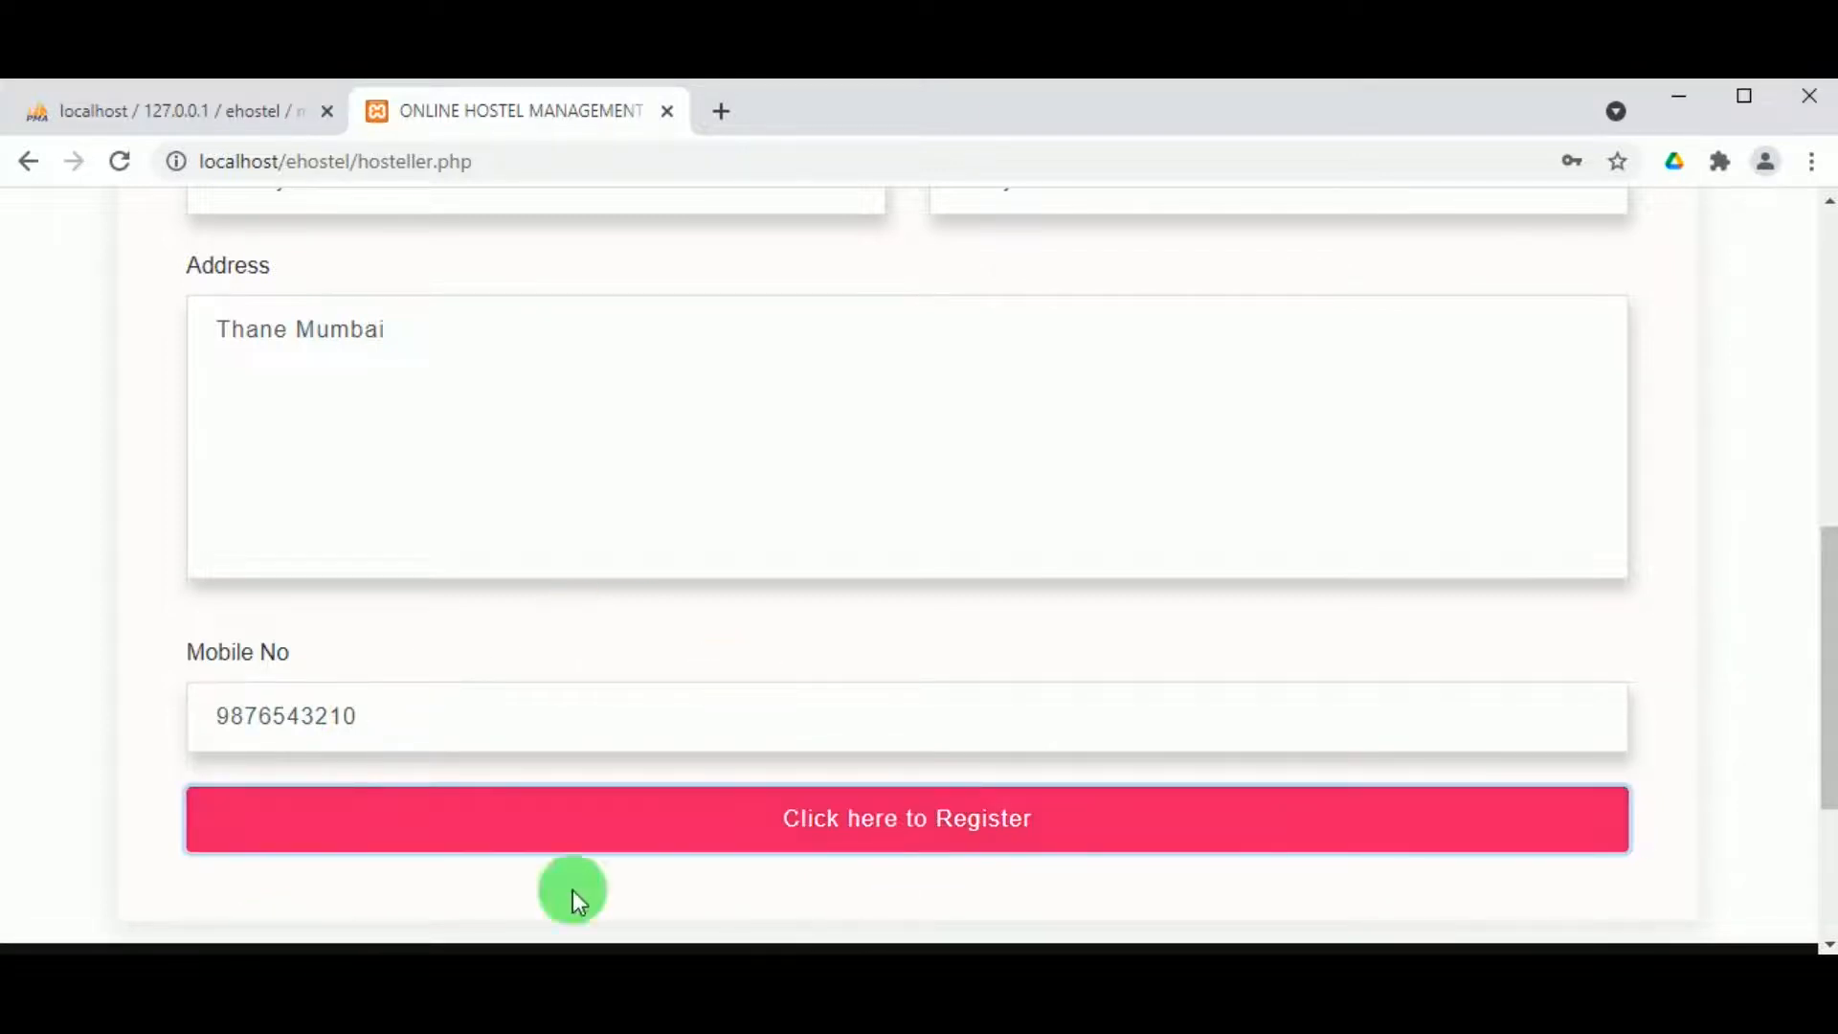
# Step: Re-enter the password and confirmation so they match
pyautogui.scroll(6, 988, 476)
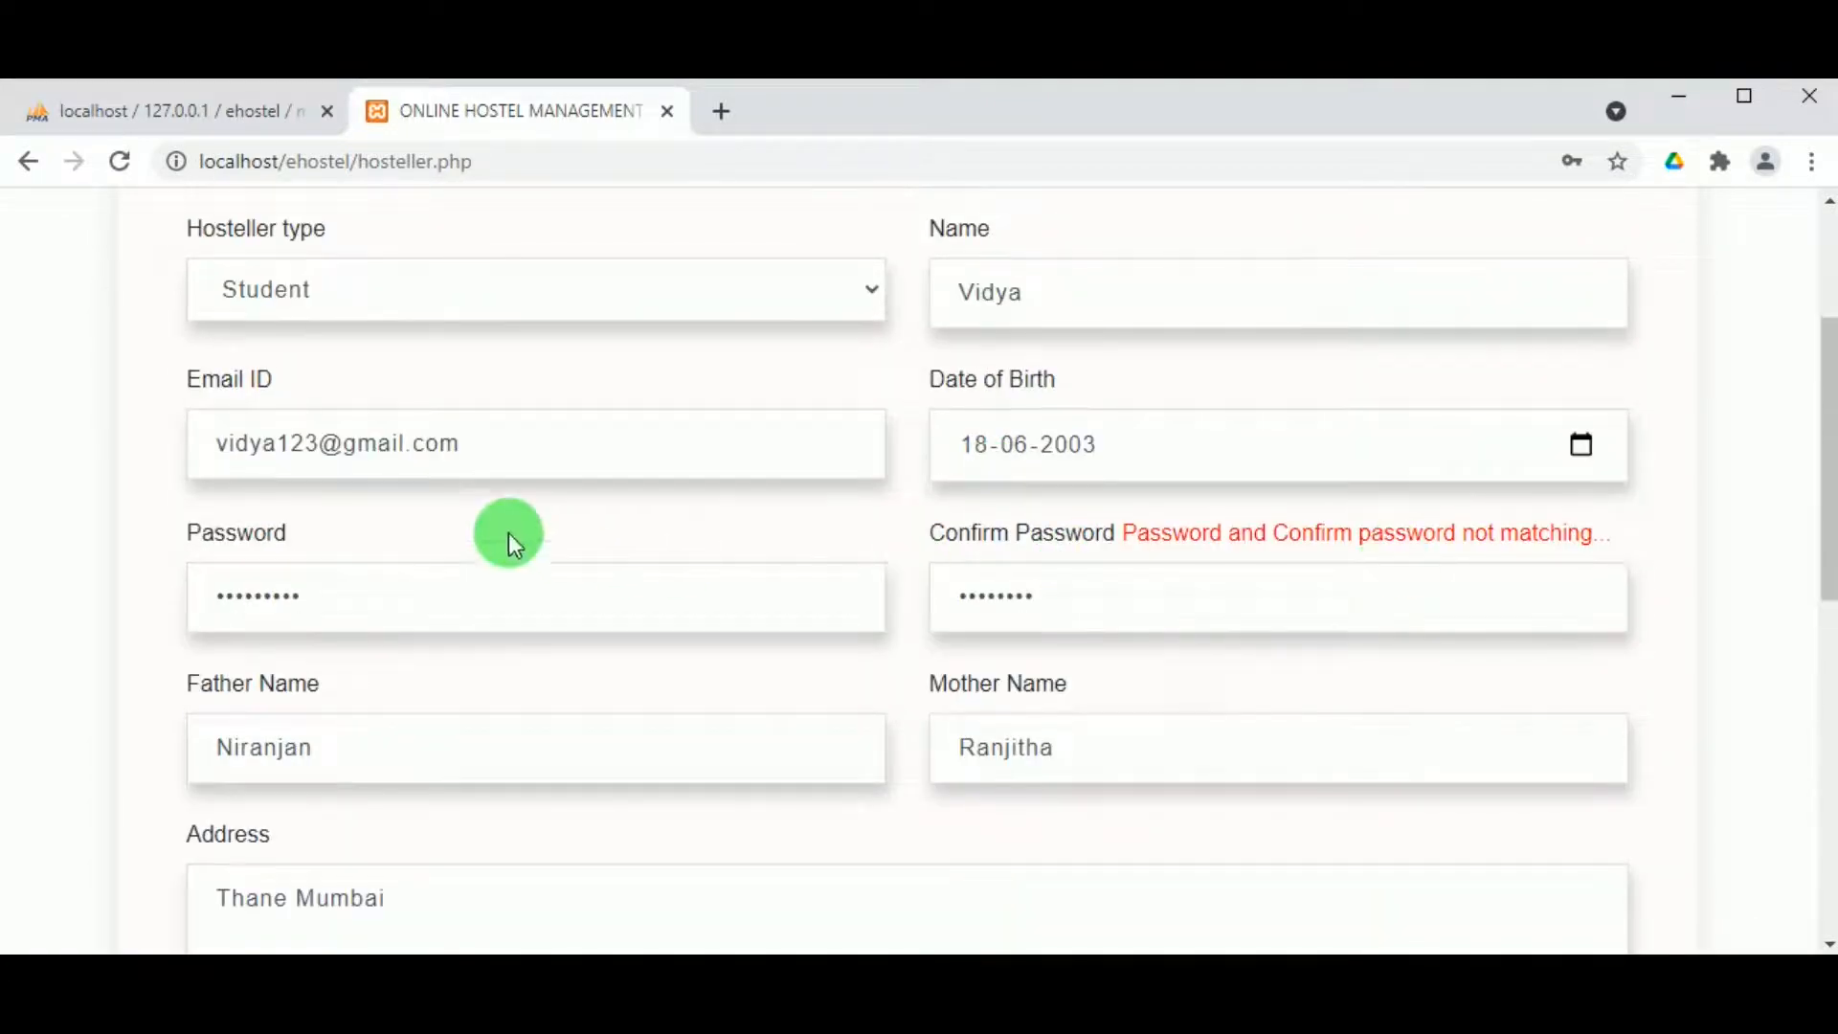
pyautogui.doubleClick(235, 607)
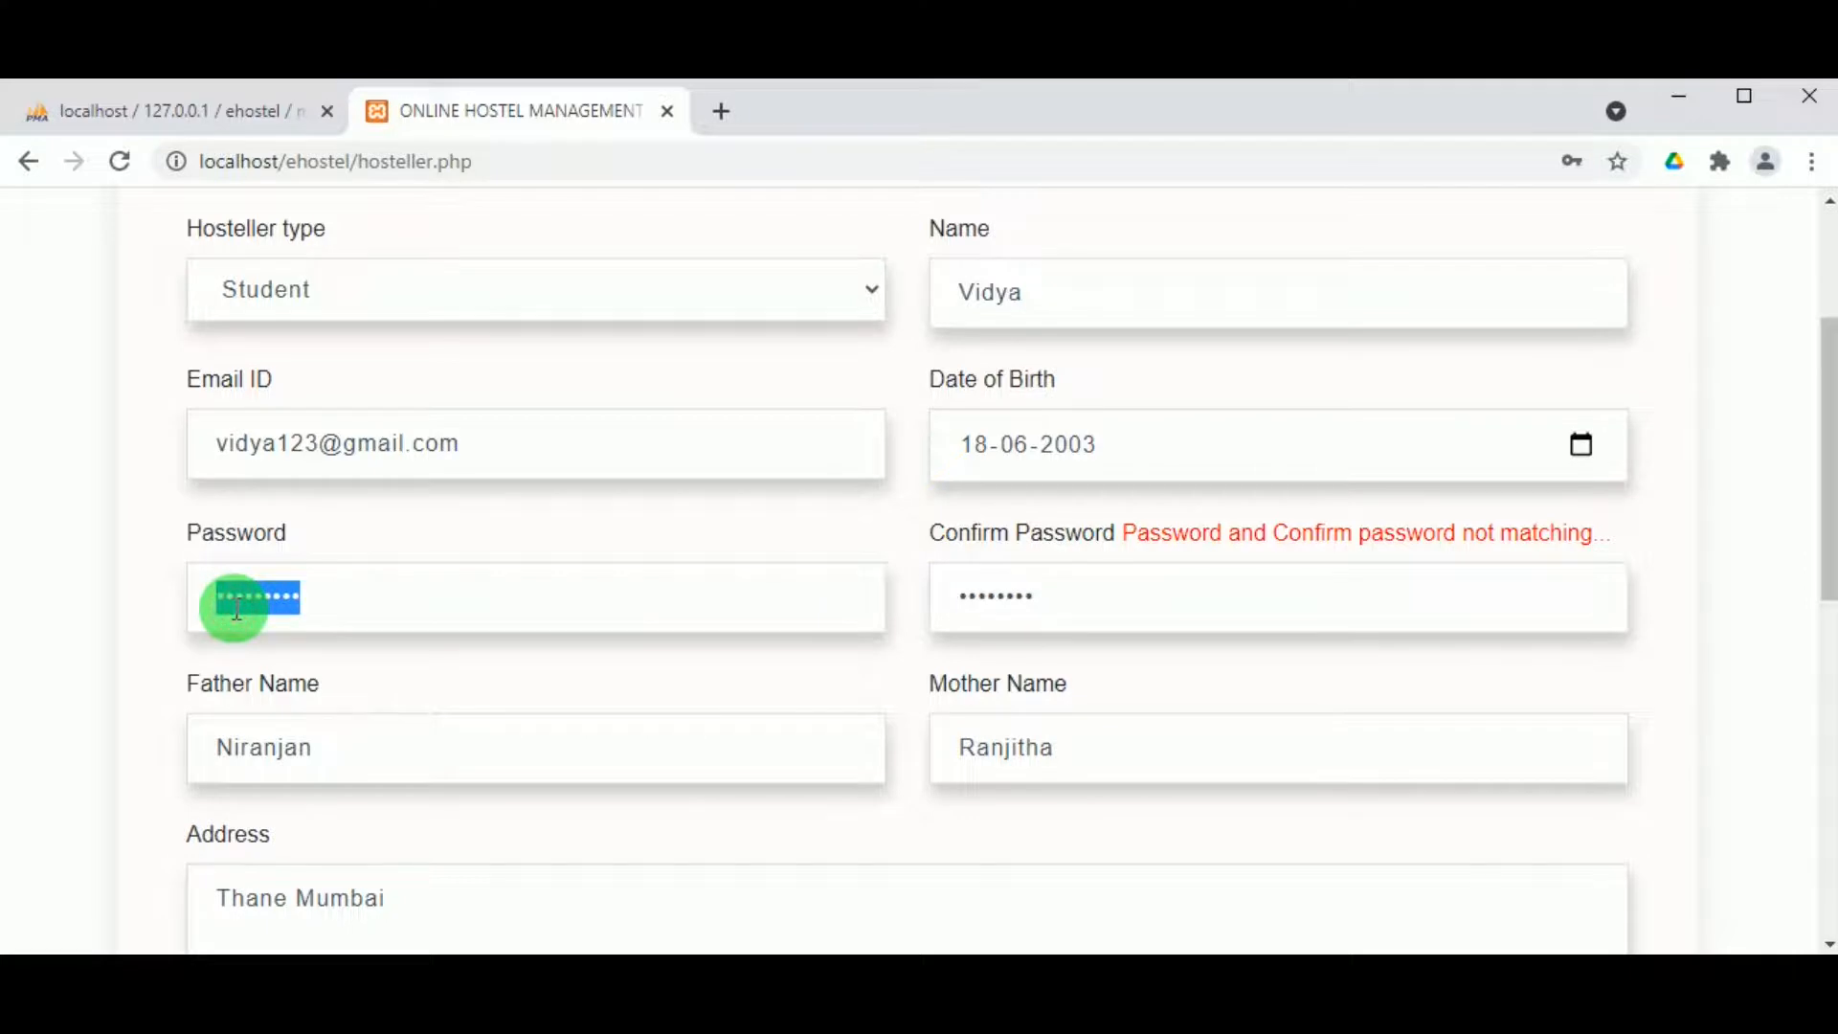
pyautogui.write('vi')
pyautogui.doubleClick(986, 586)
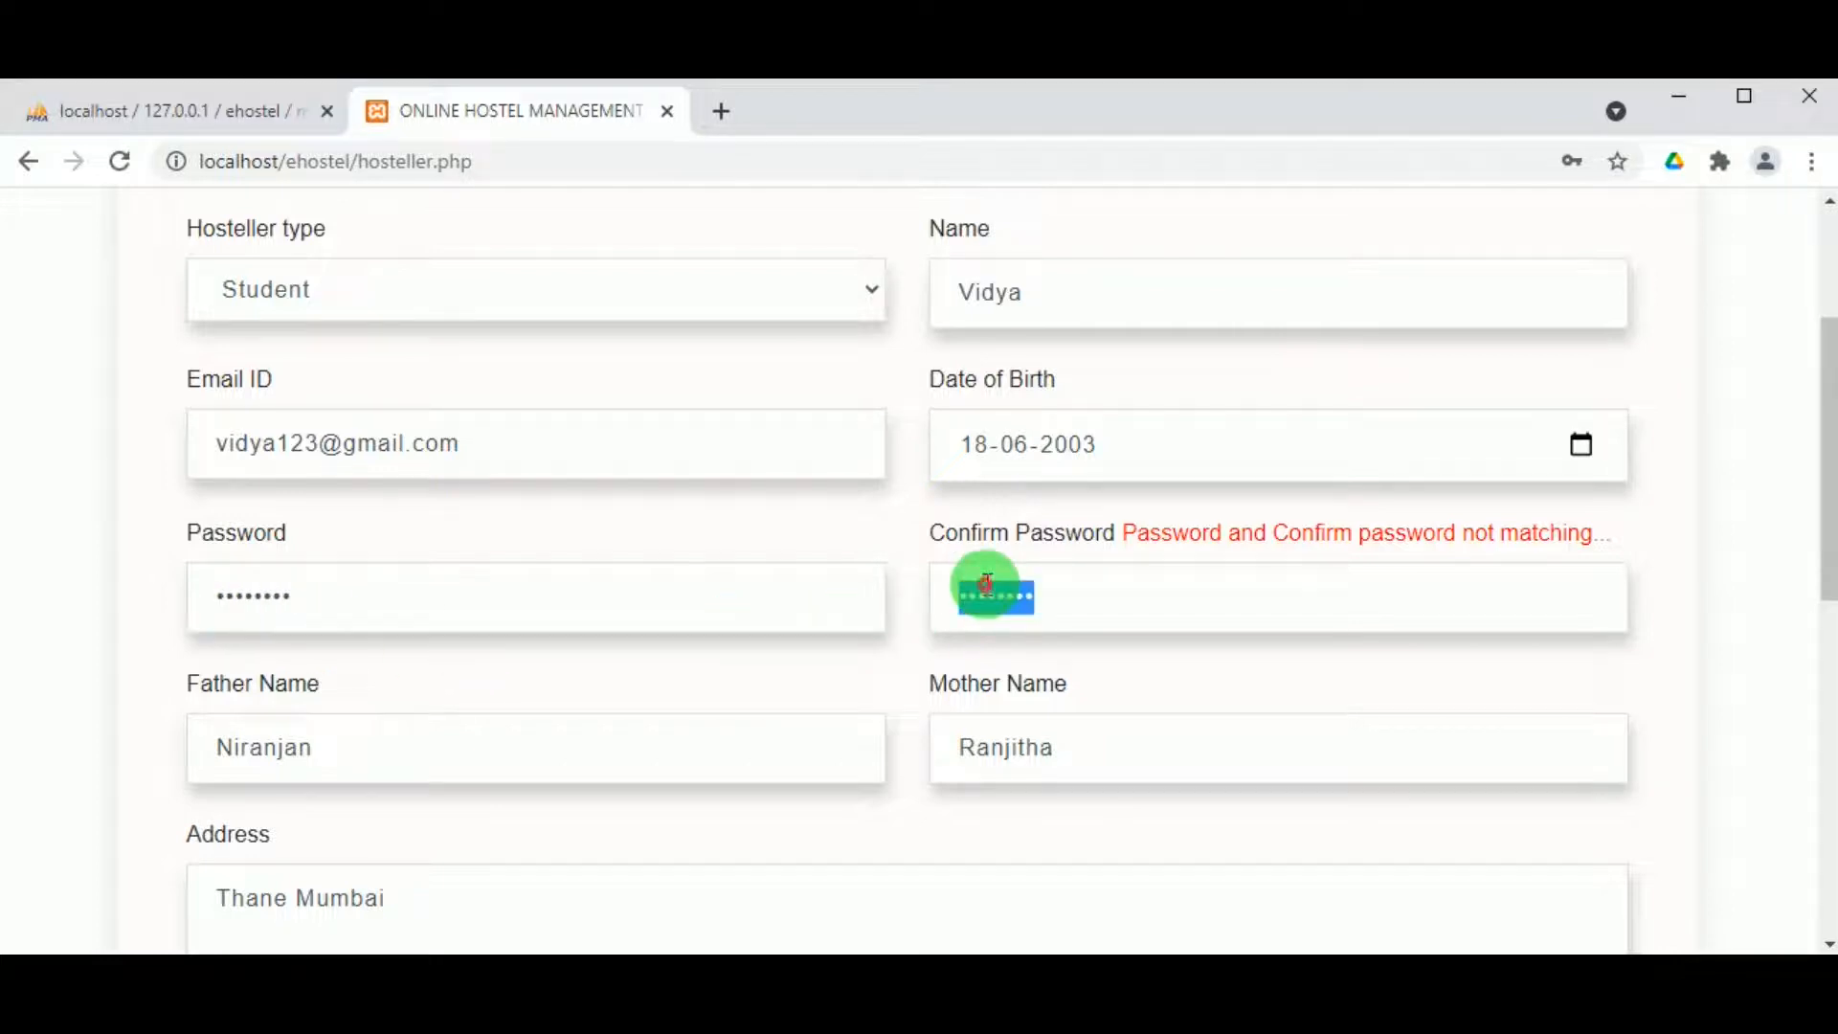
pyautogui.write('vi')
# Step: Resubmit the registration and acknowledge the success message to reach the Hosteller login Portal
pyautogui.scroll(-8, 861, 578)
pyautogui.click(886, 493)
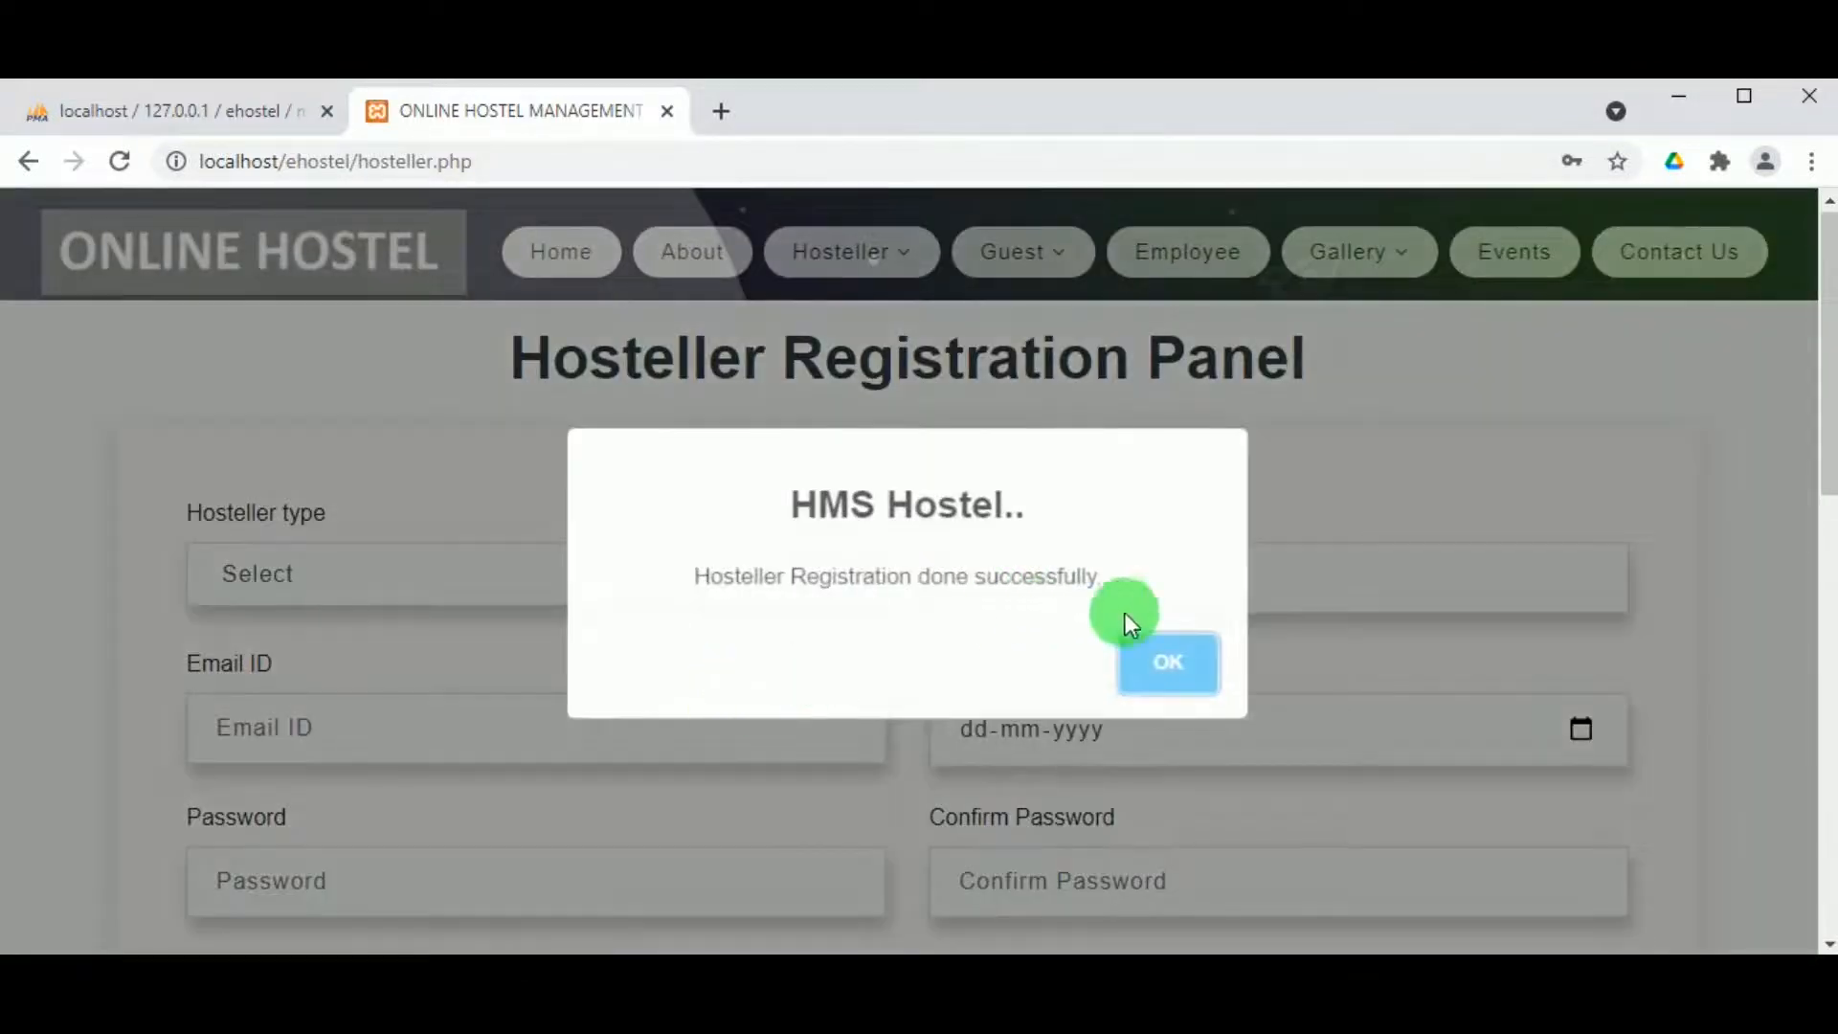
pyautogui.click(1194, 691)
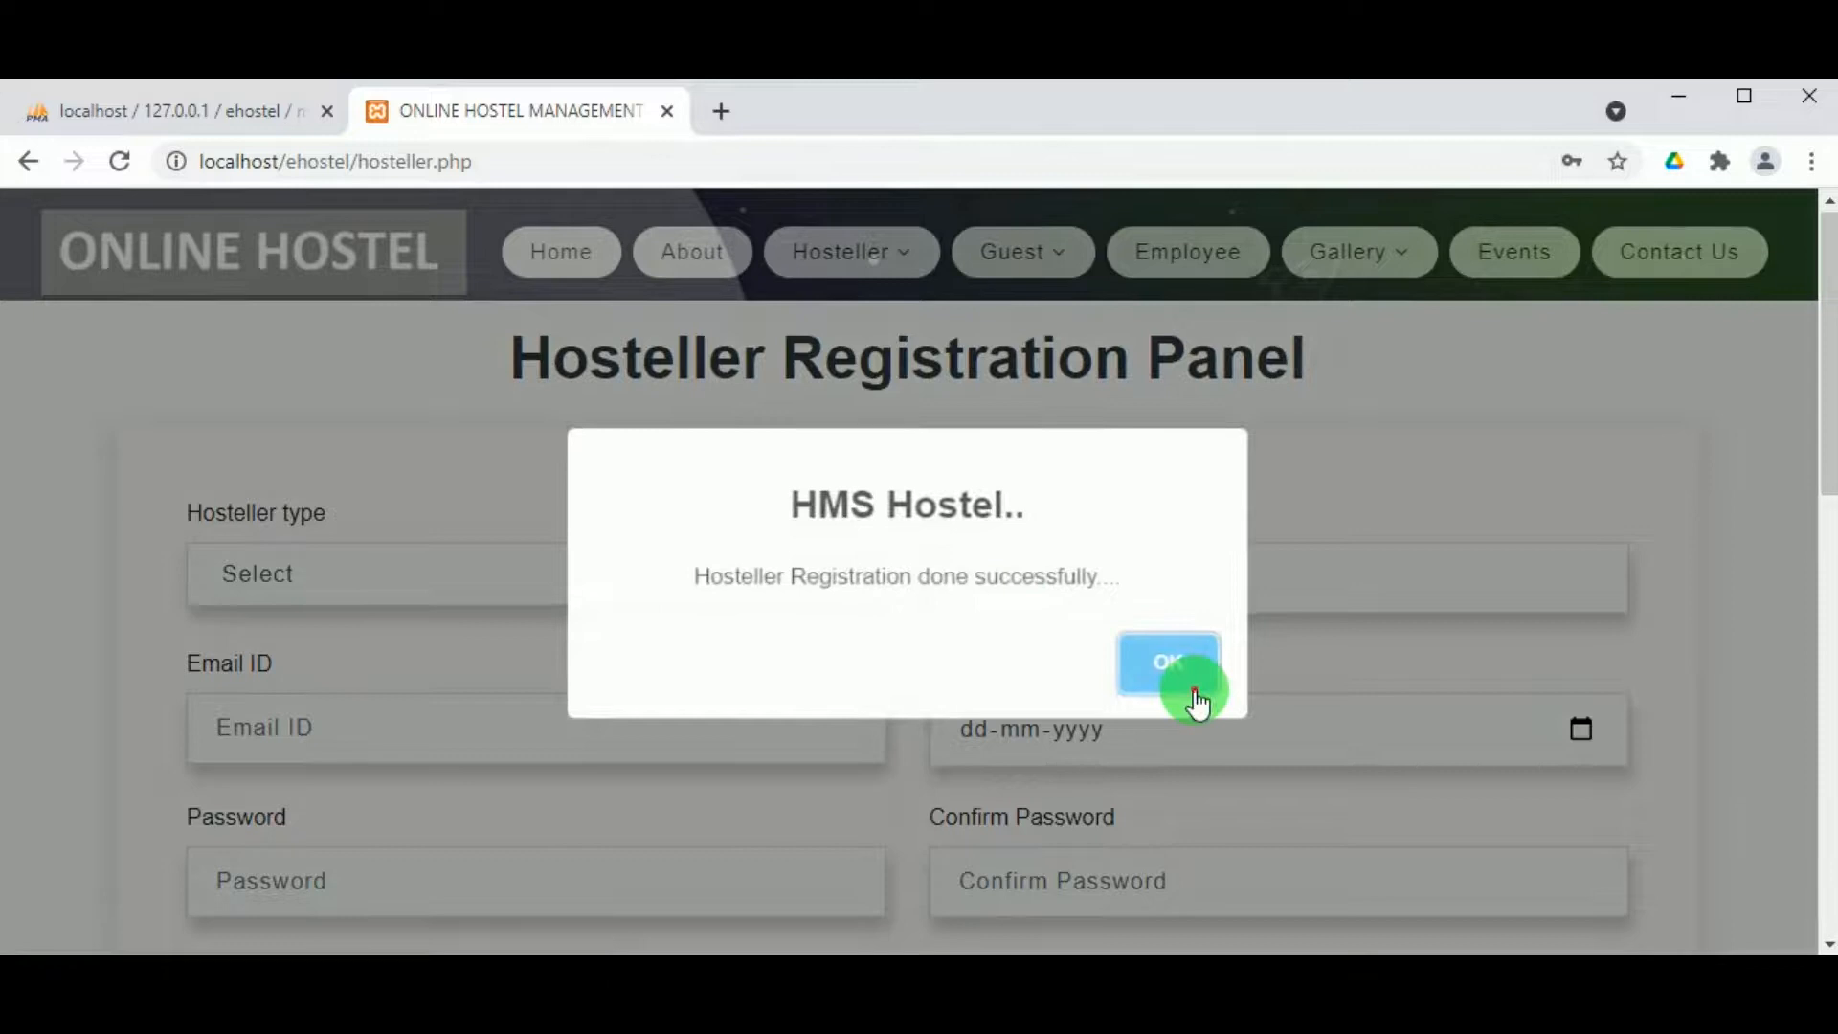
pyautogui.scroll(-2, 870, 702)
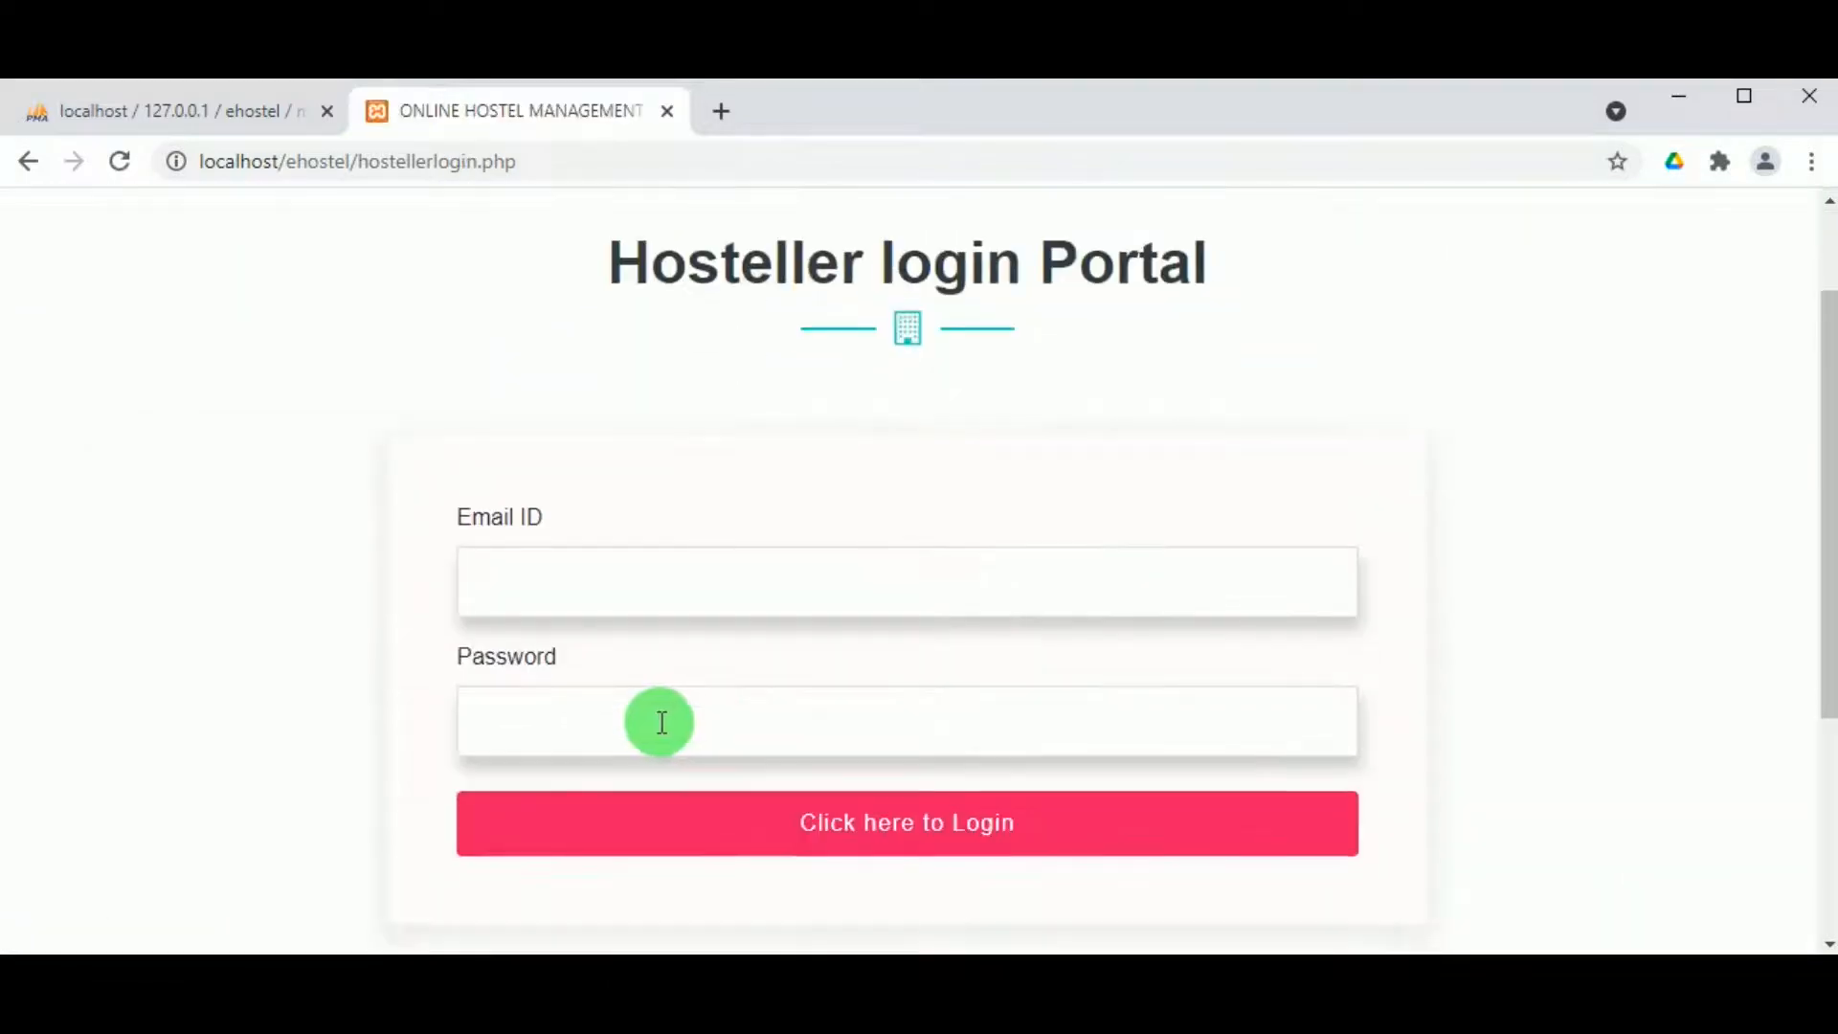
# Step: Sign in with the new hosteller's e-mail address and password to open the Hosteller Account page
pyautogui.click(616, 563)
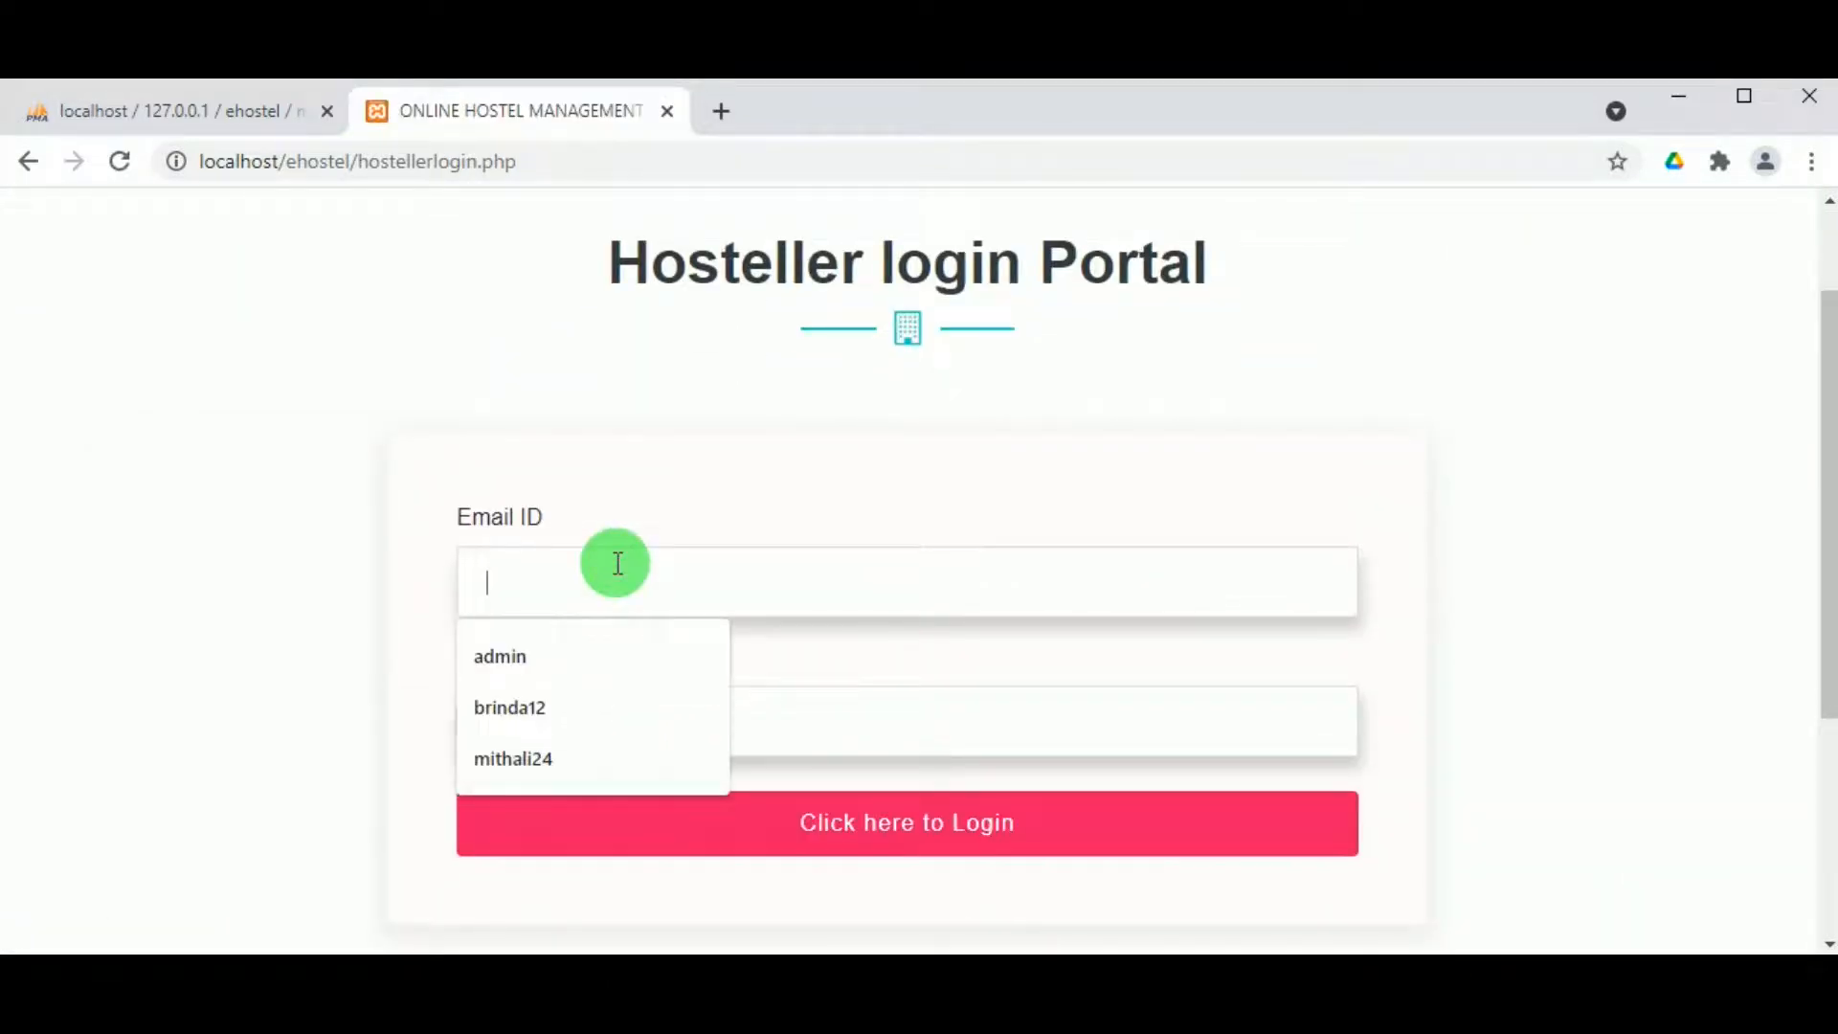
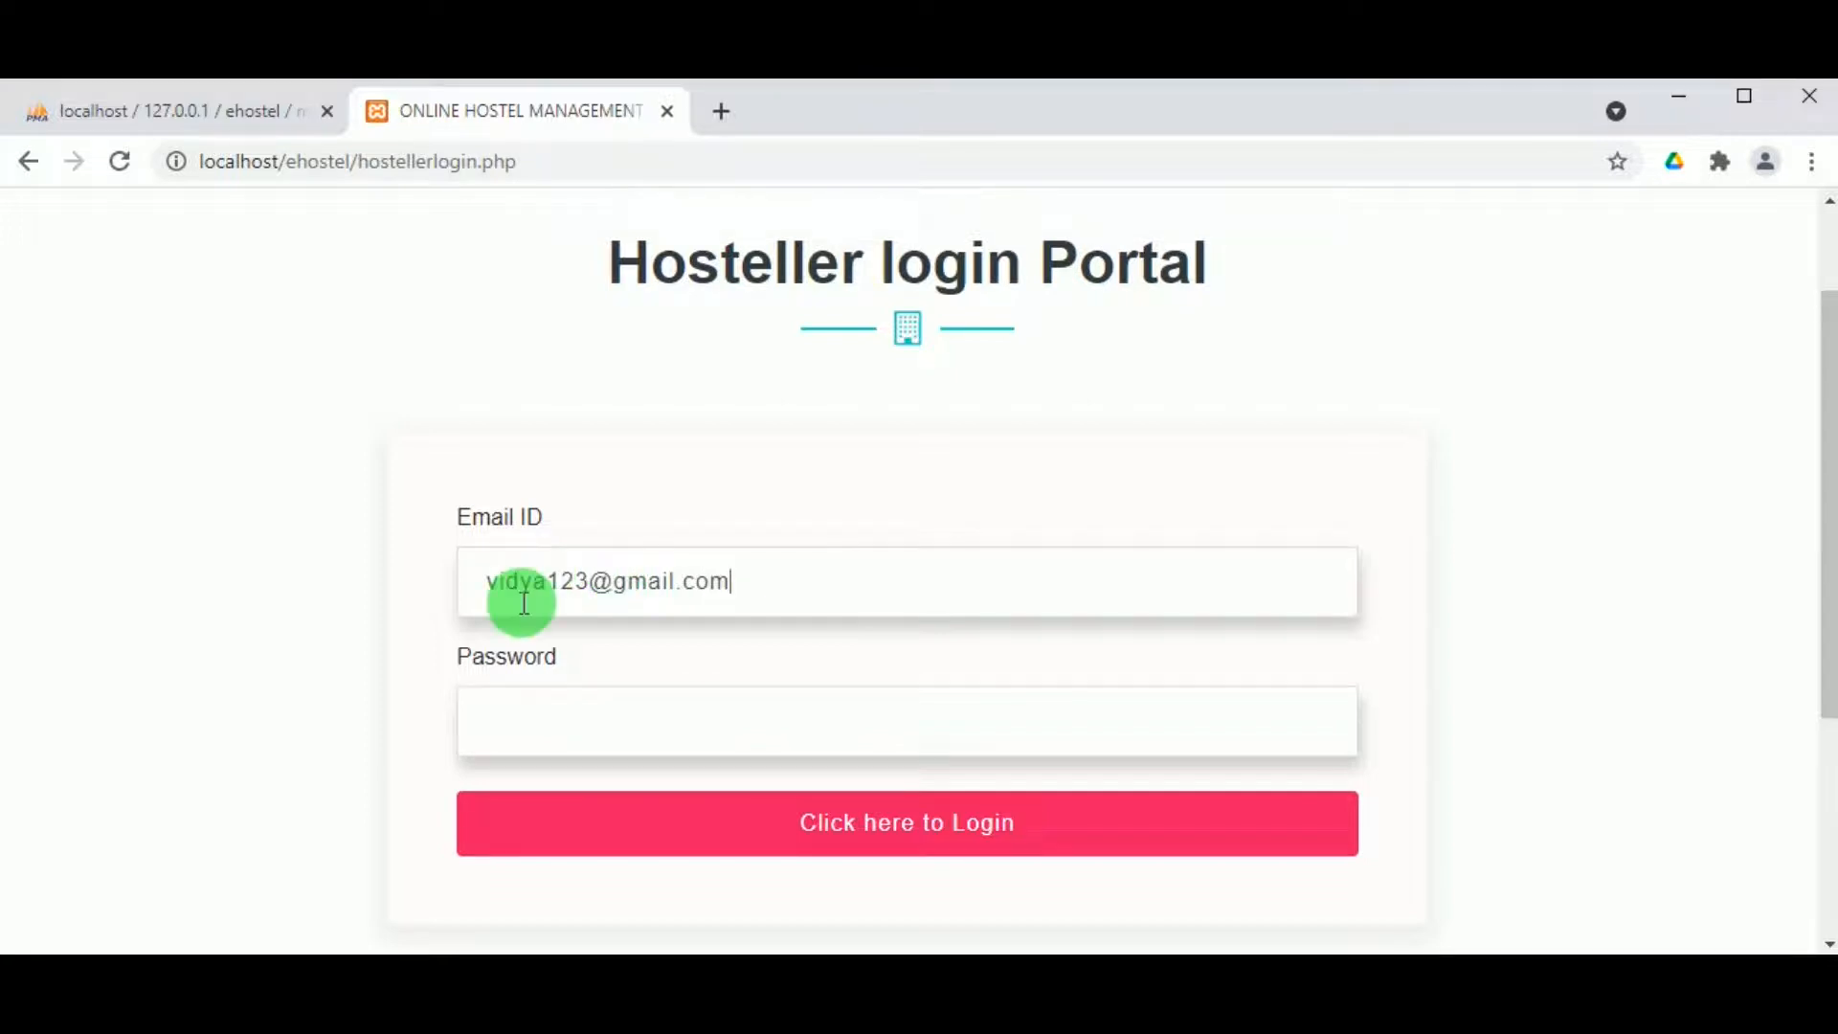
pyautogui.doubleClick(532, 578)
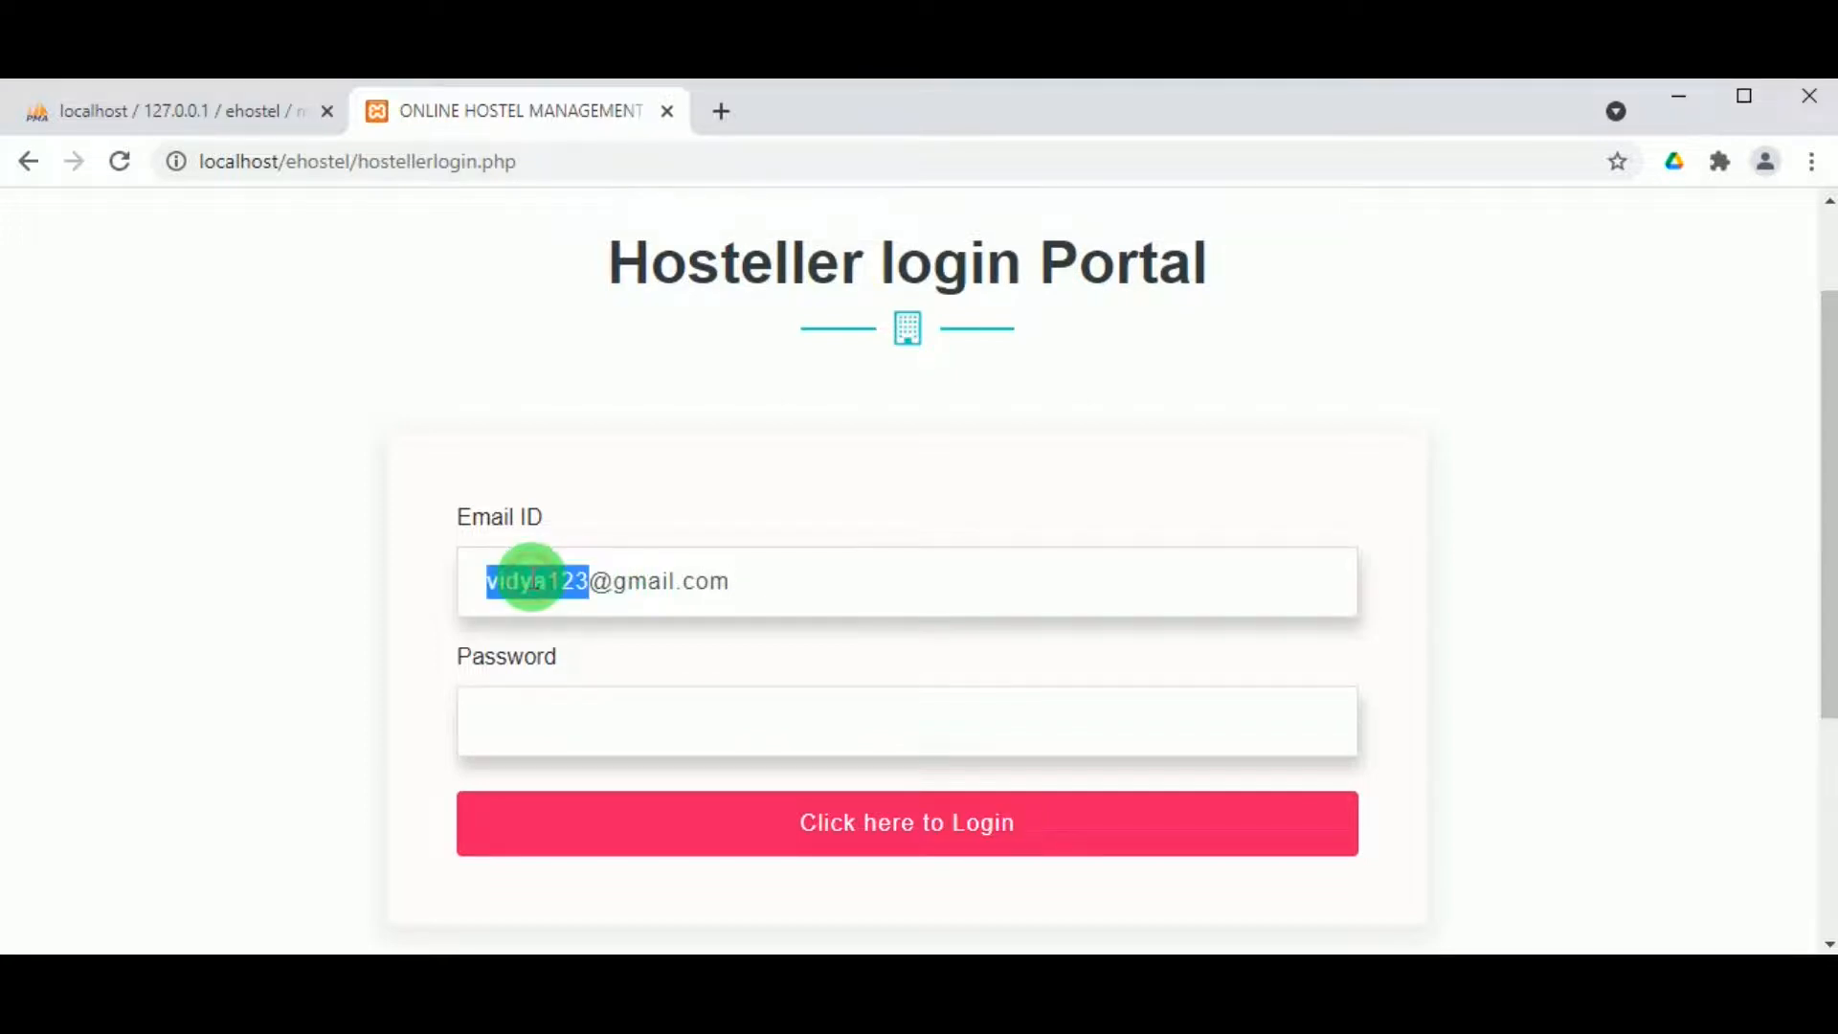
pyautogui.click(608, 719)
pyautogui.click(797, 831)
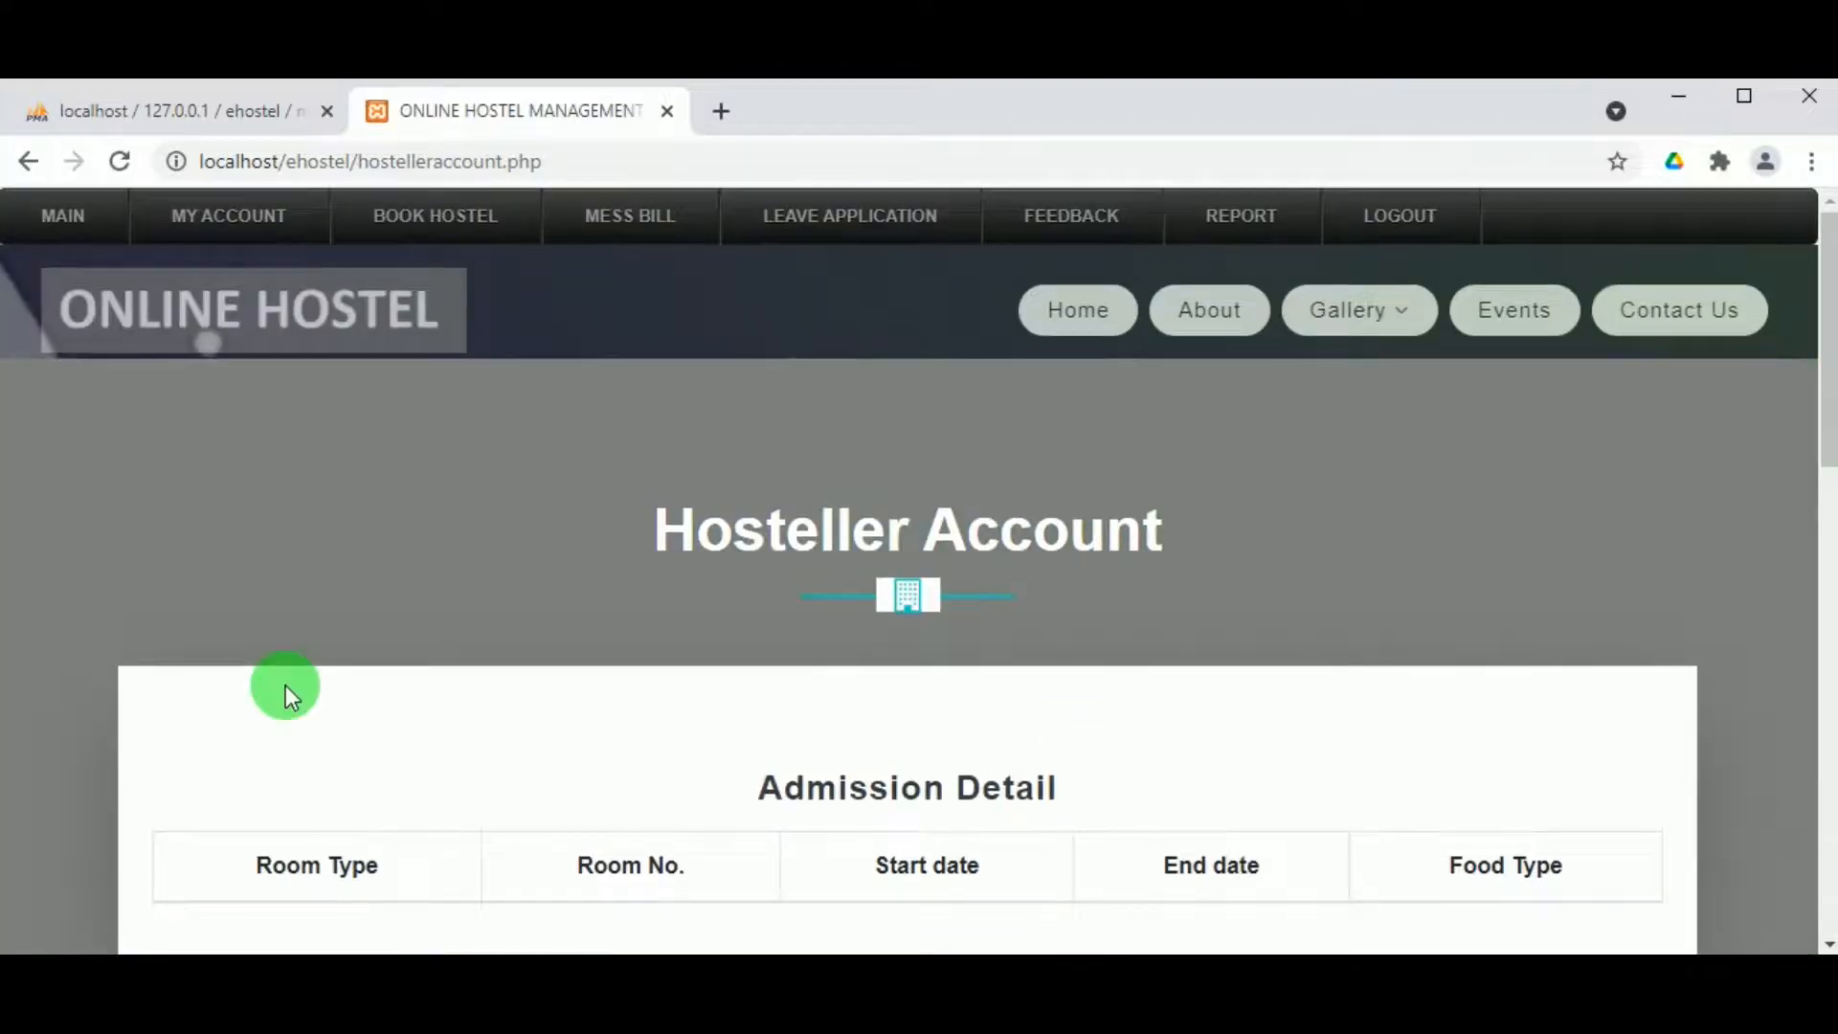
# Step: Open the hosteller's Profile page and scroll through the registered details
pyautogui.scroll(-1, 287, 689)
pyautogui.scroll(1, 890, 594)
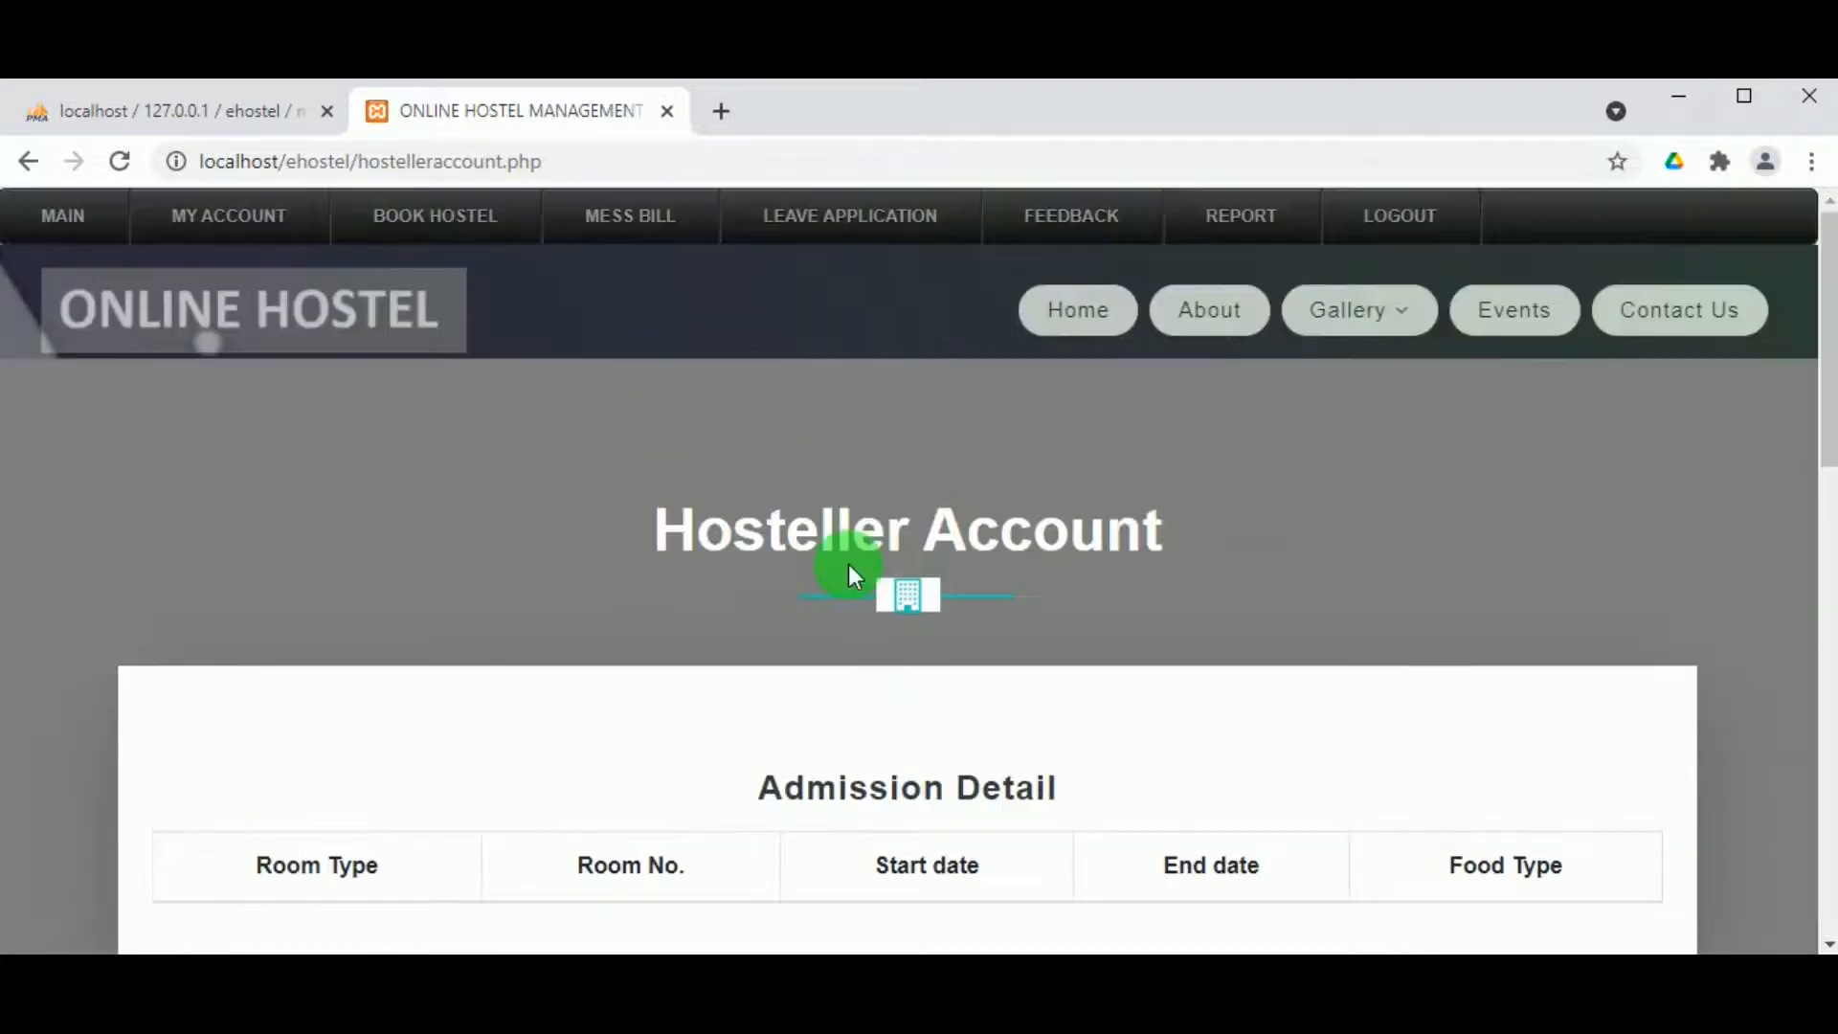
pyautogui.moveTo(204, 214)
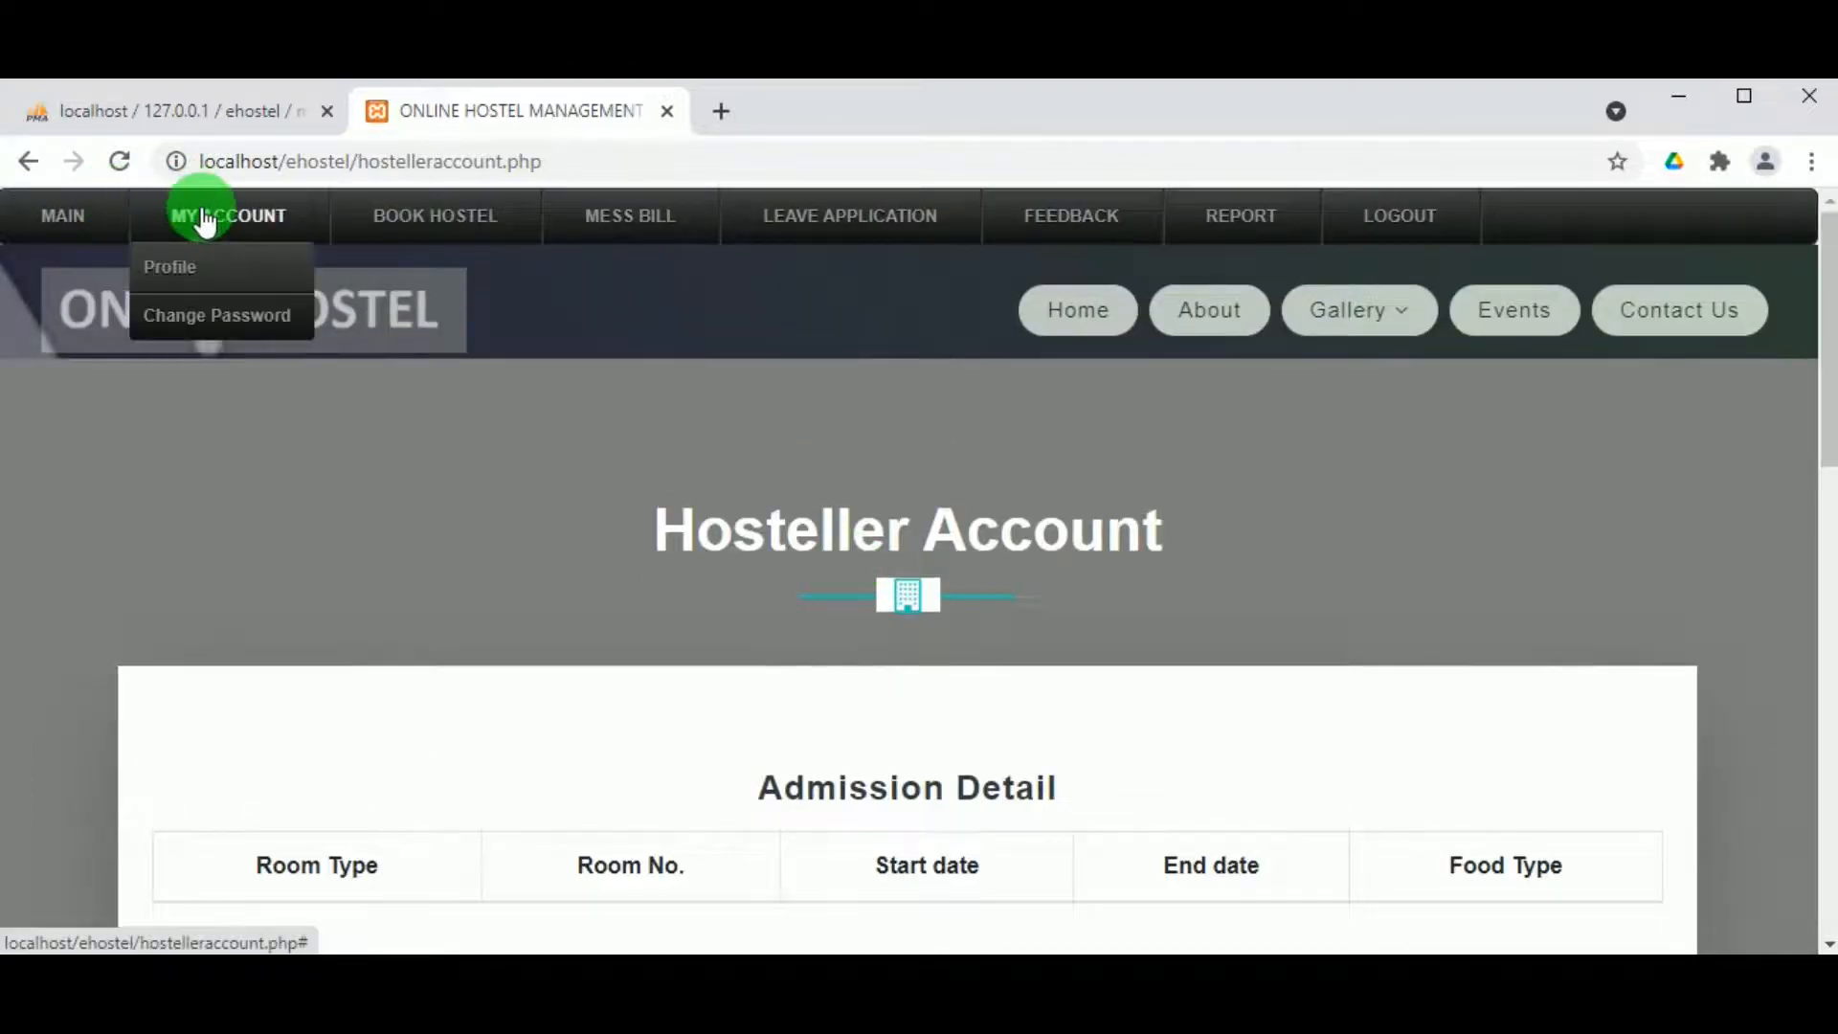
pyautogui.click(180, 271)
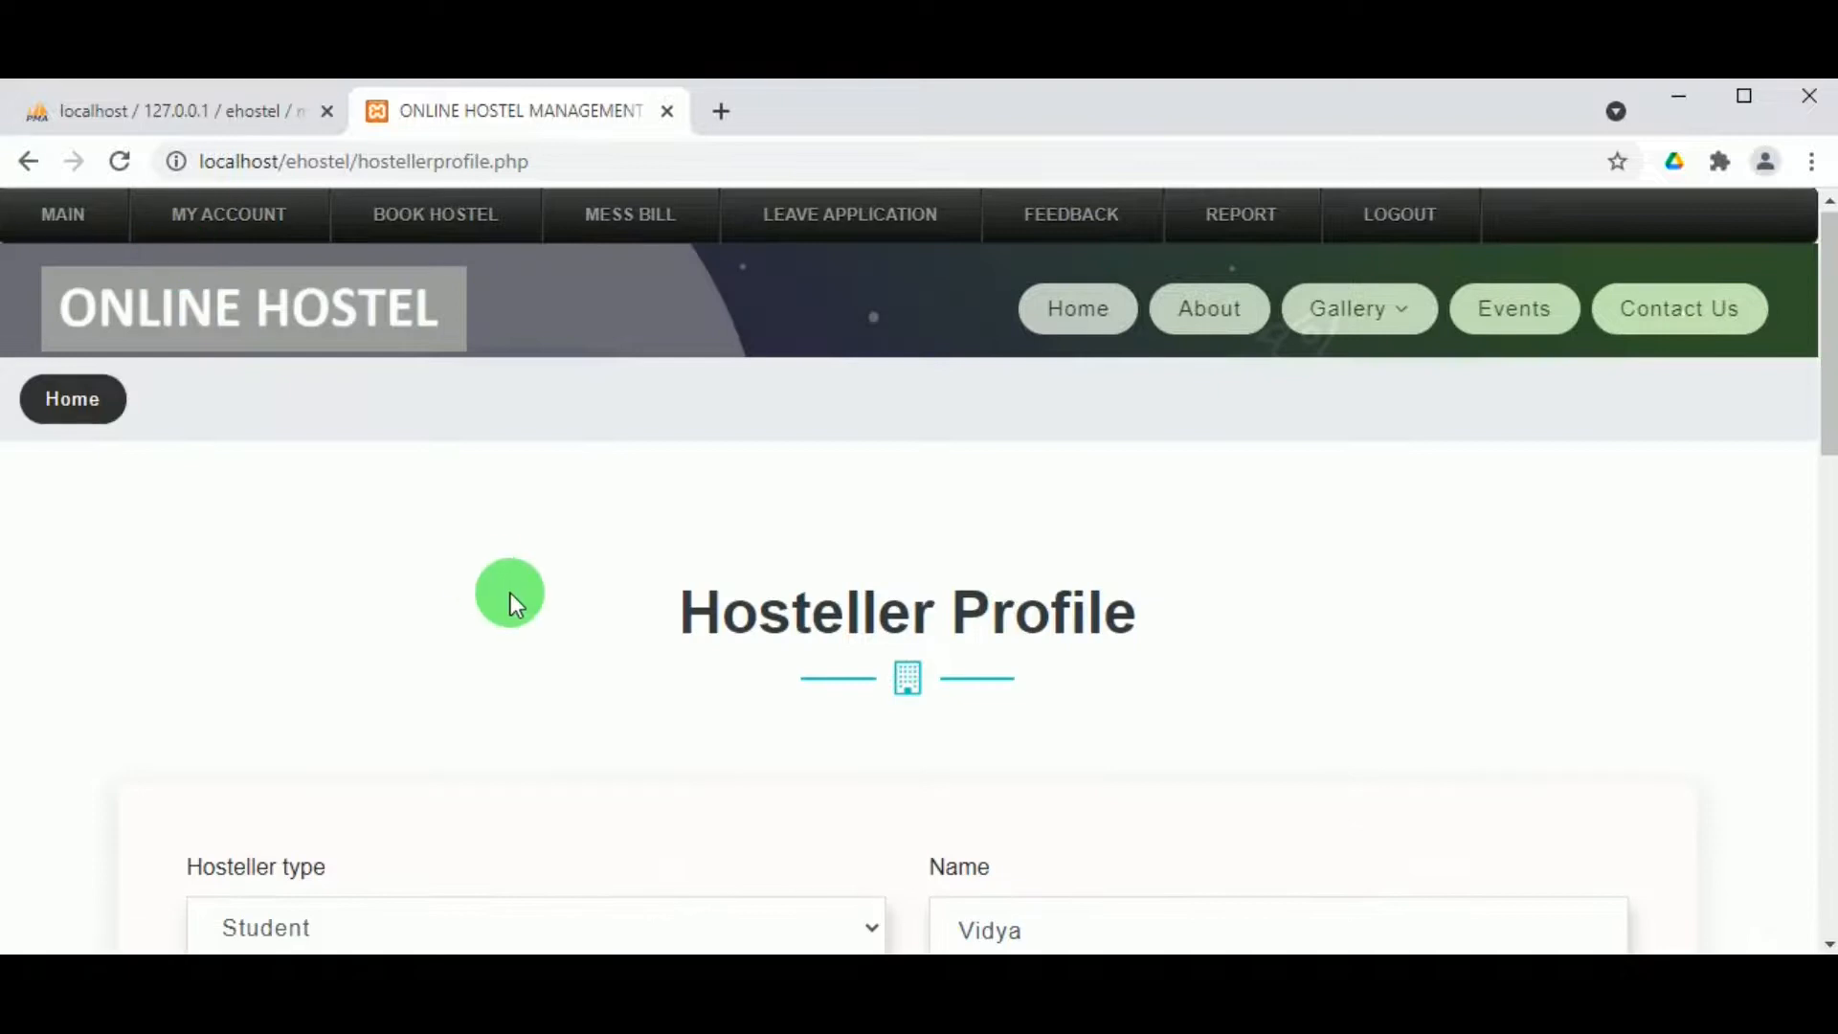
pyautogui.scroll(-4, 509, 594)
pyautogui.scroll(-7, 1251, 693)
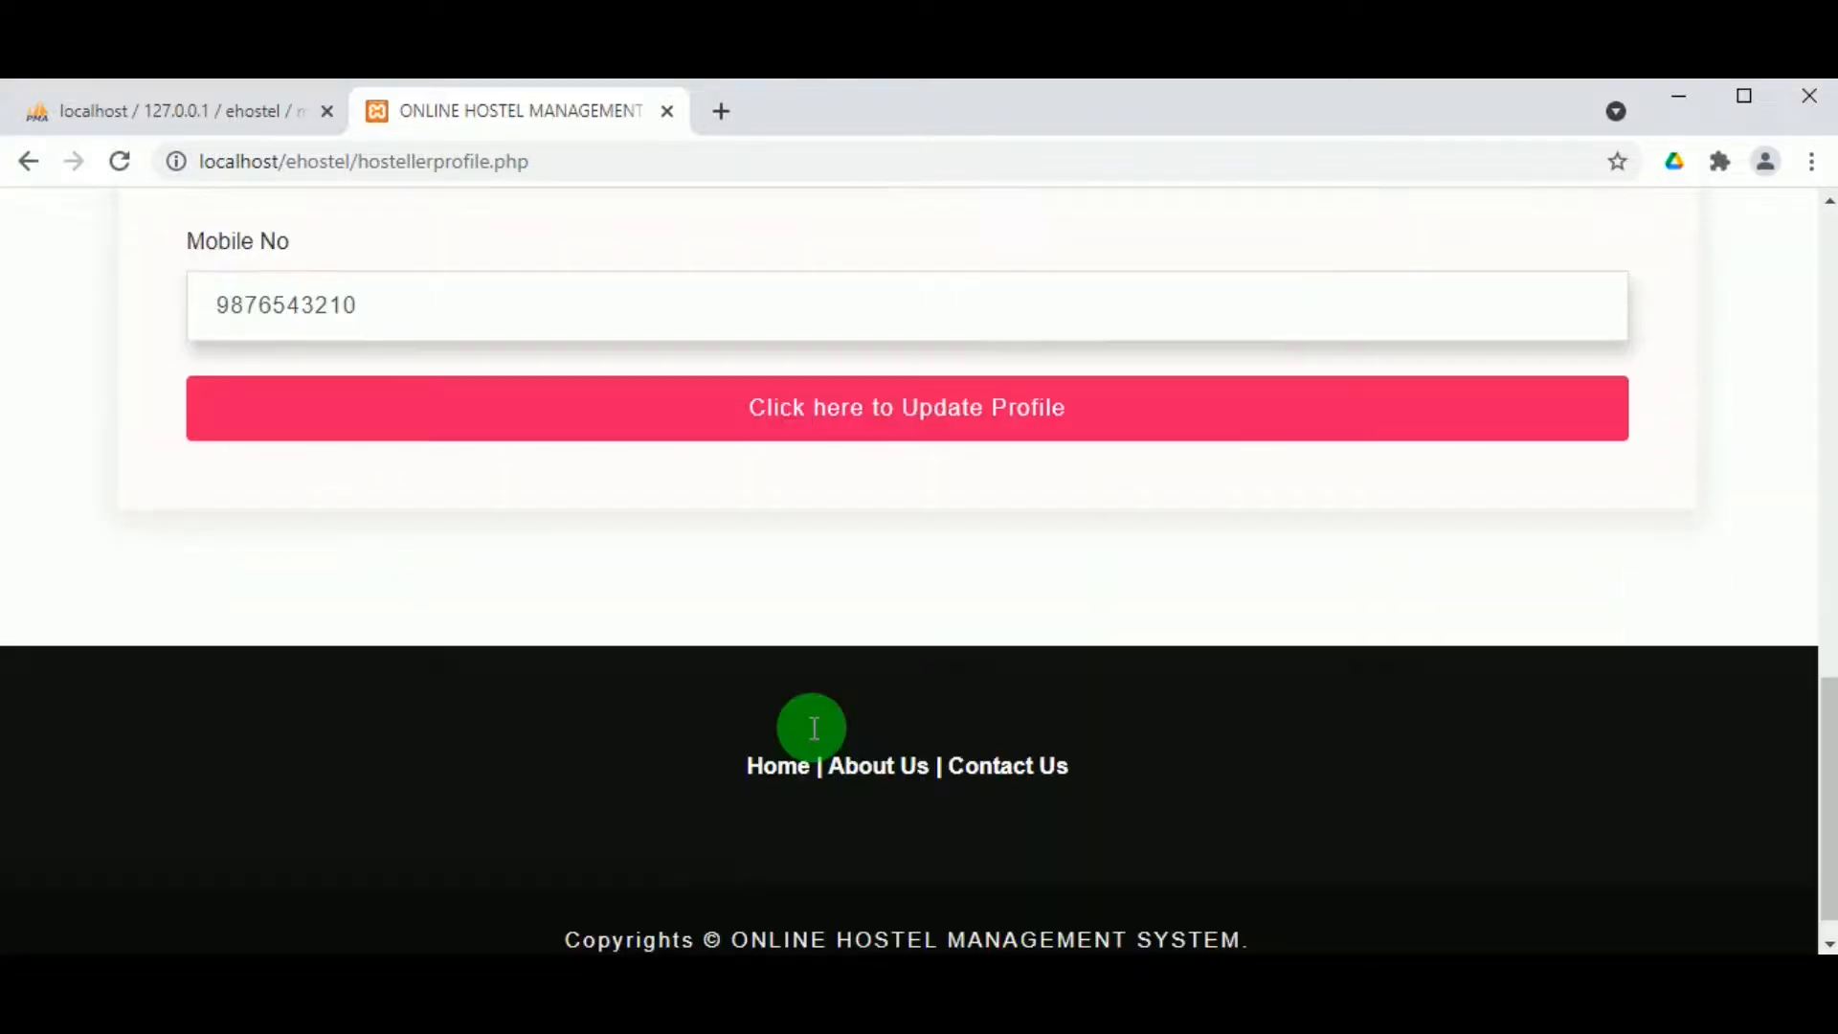
pyautogui.scroll(10, 721, 633)
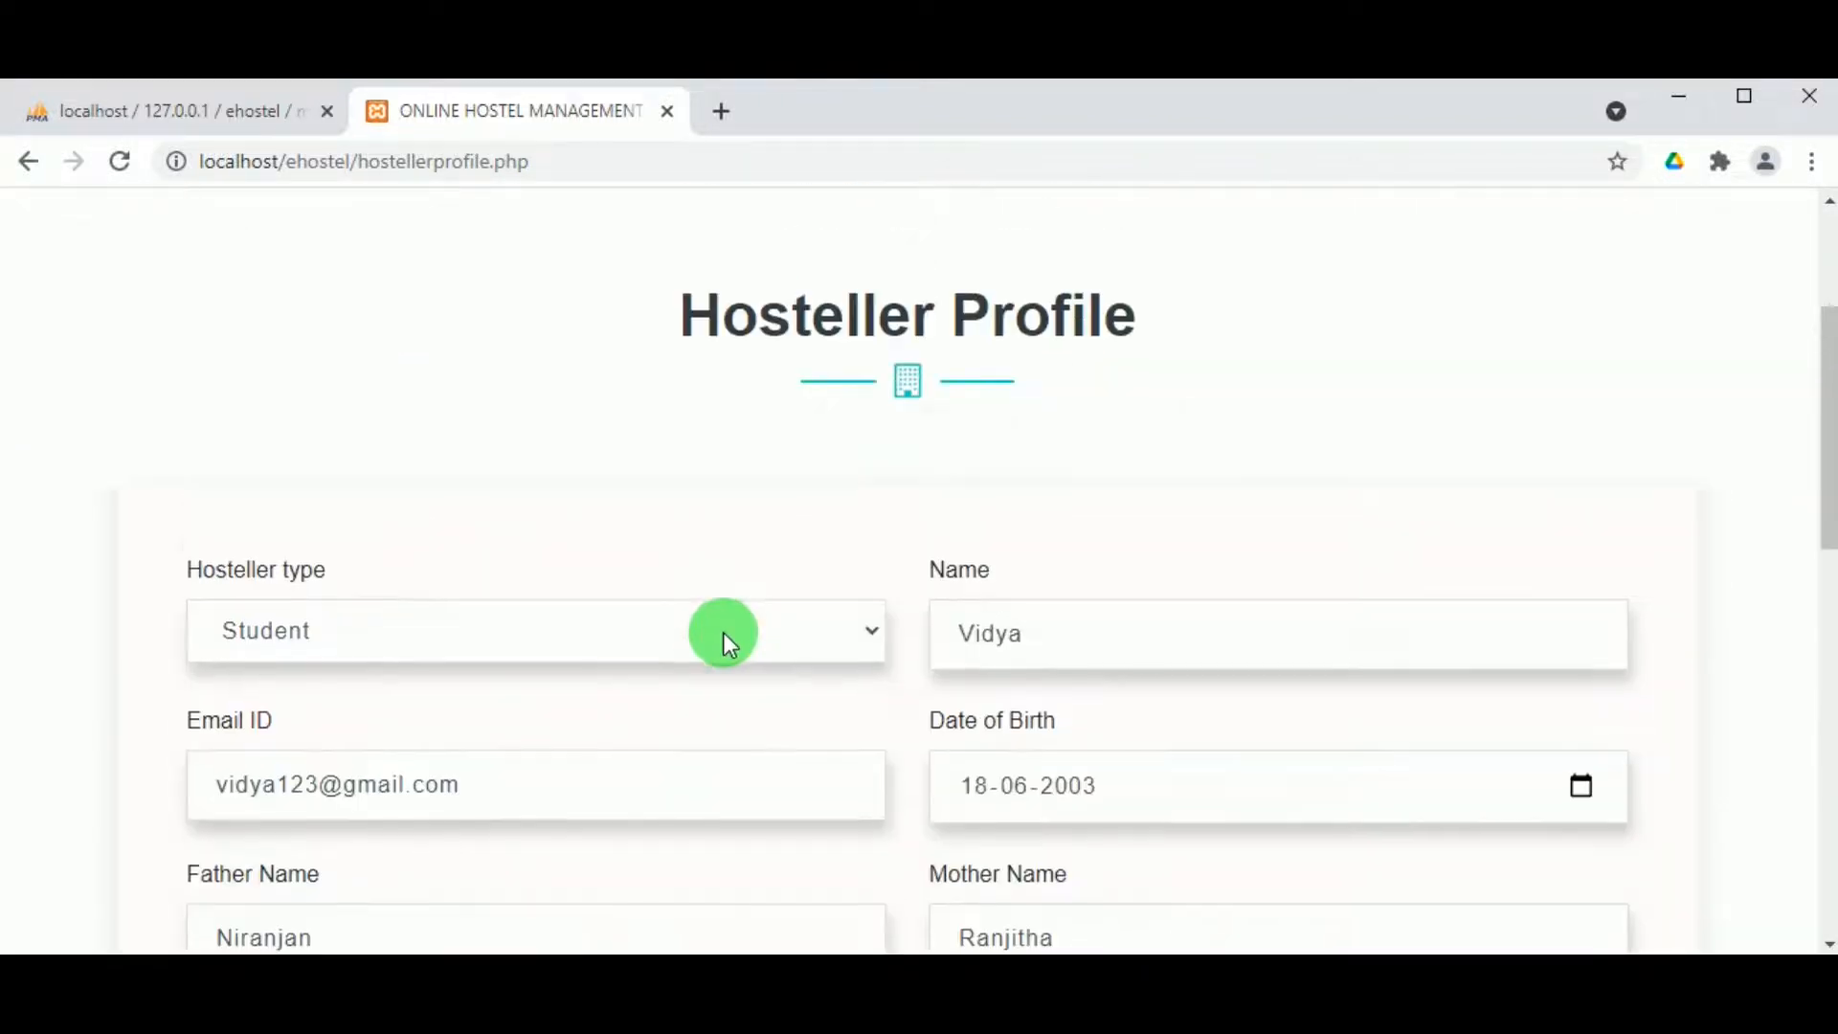
pyautogui.scroll(-1, 199, 256)
pyautogui.scroll(3, 201, 261)
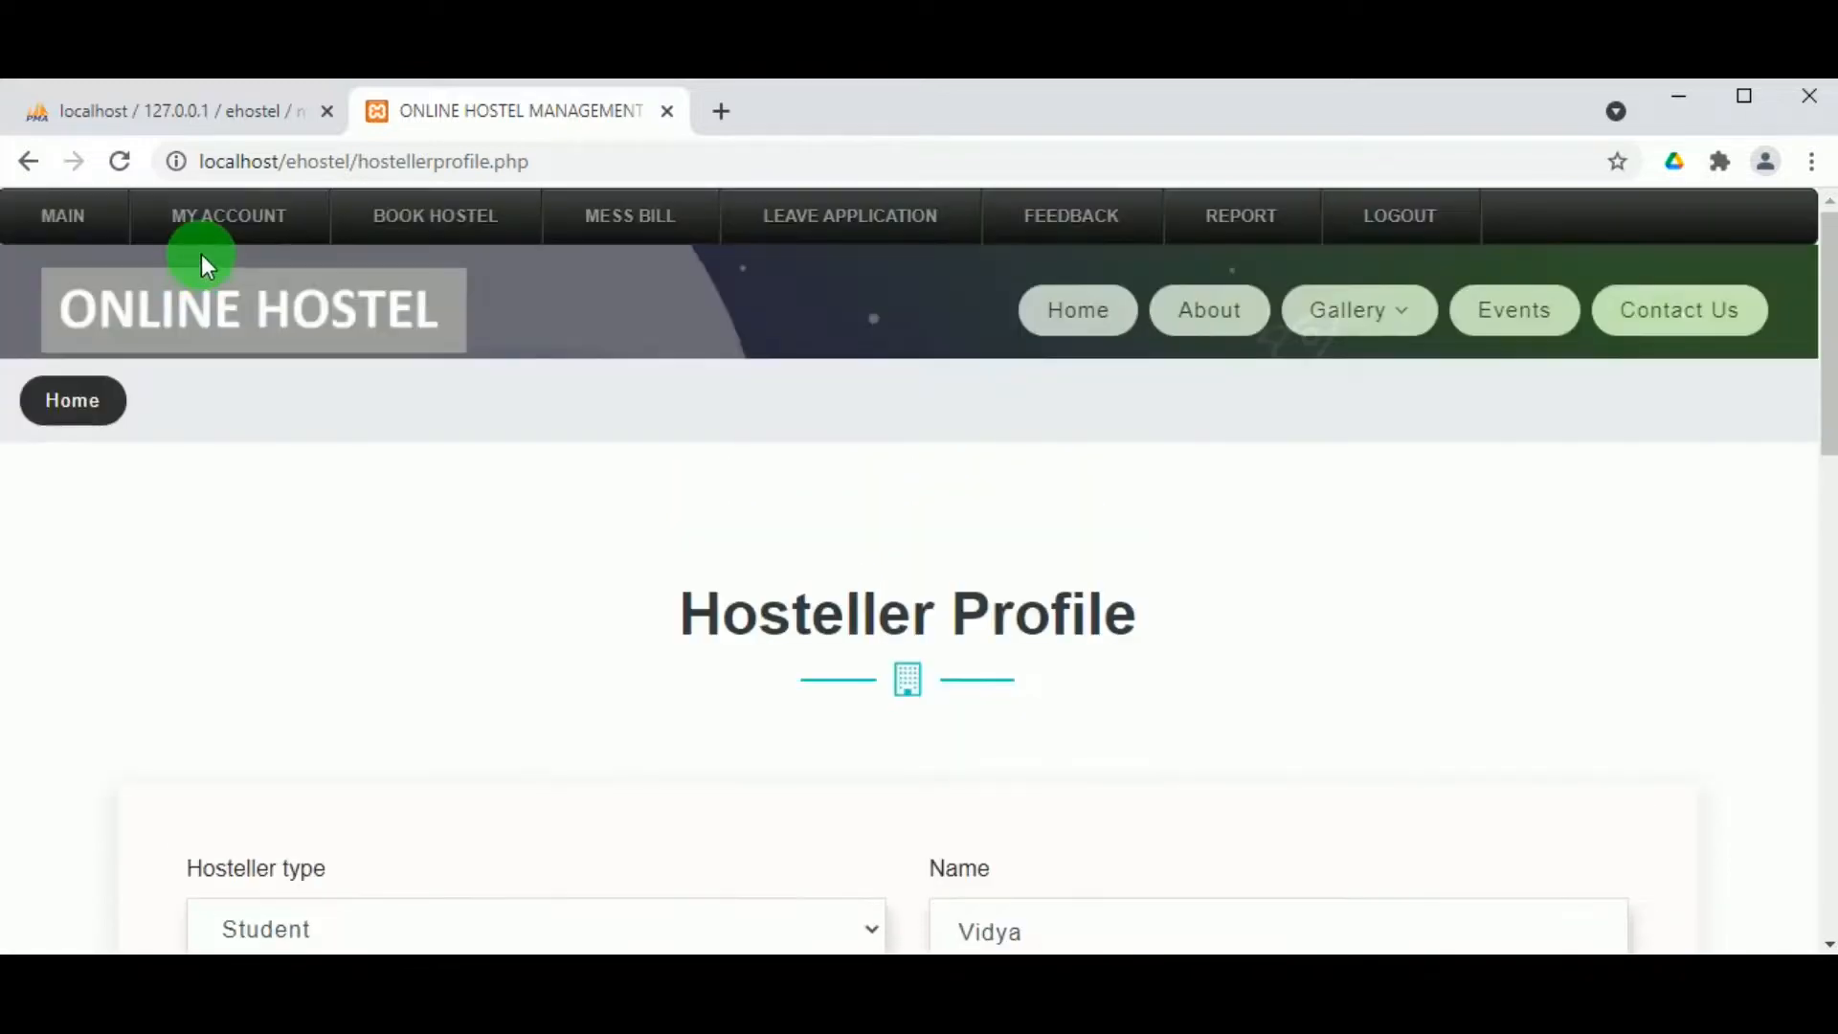
# Step: Look over the Change Password form, then go to BOOK HOSTEL's block choice
pyautogui.moveTo(222, 234)
pyautogui.click(216, 316)
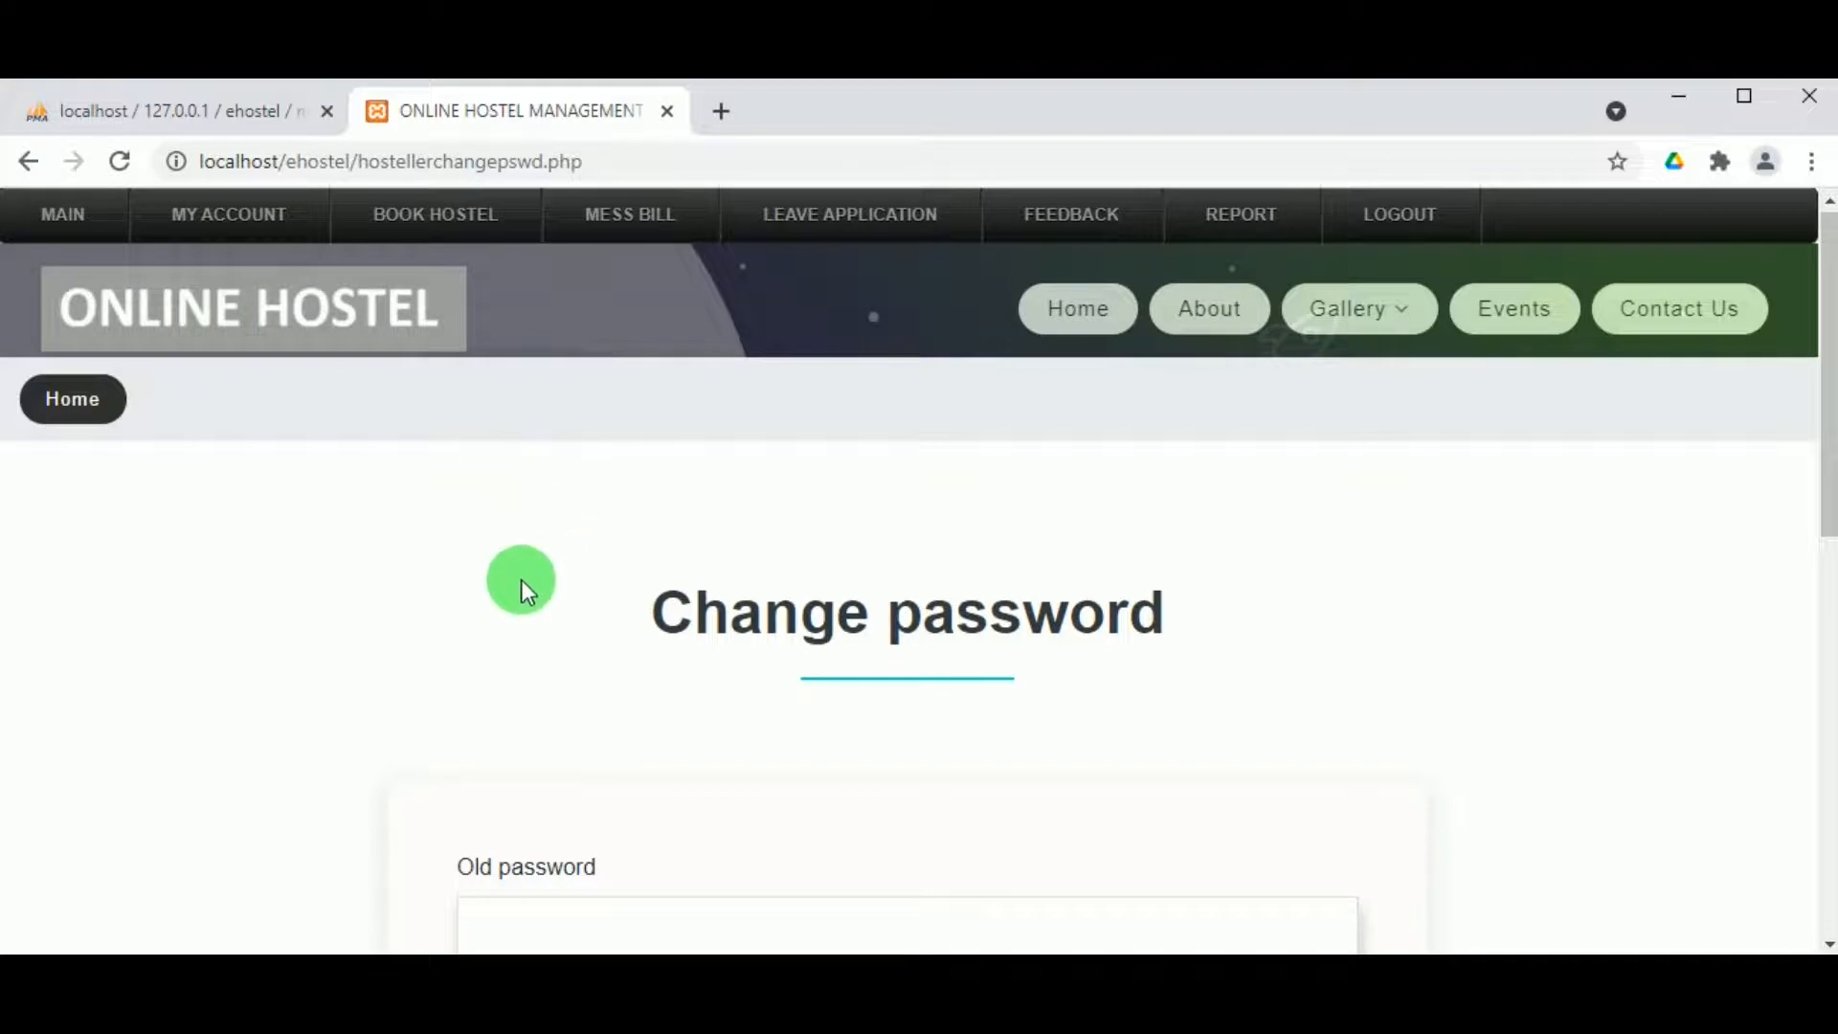
pyautogui.scroll(-5, 521, 579)
pyautogui.scroll(5, 542, 446)
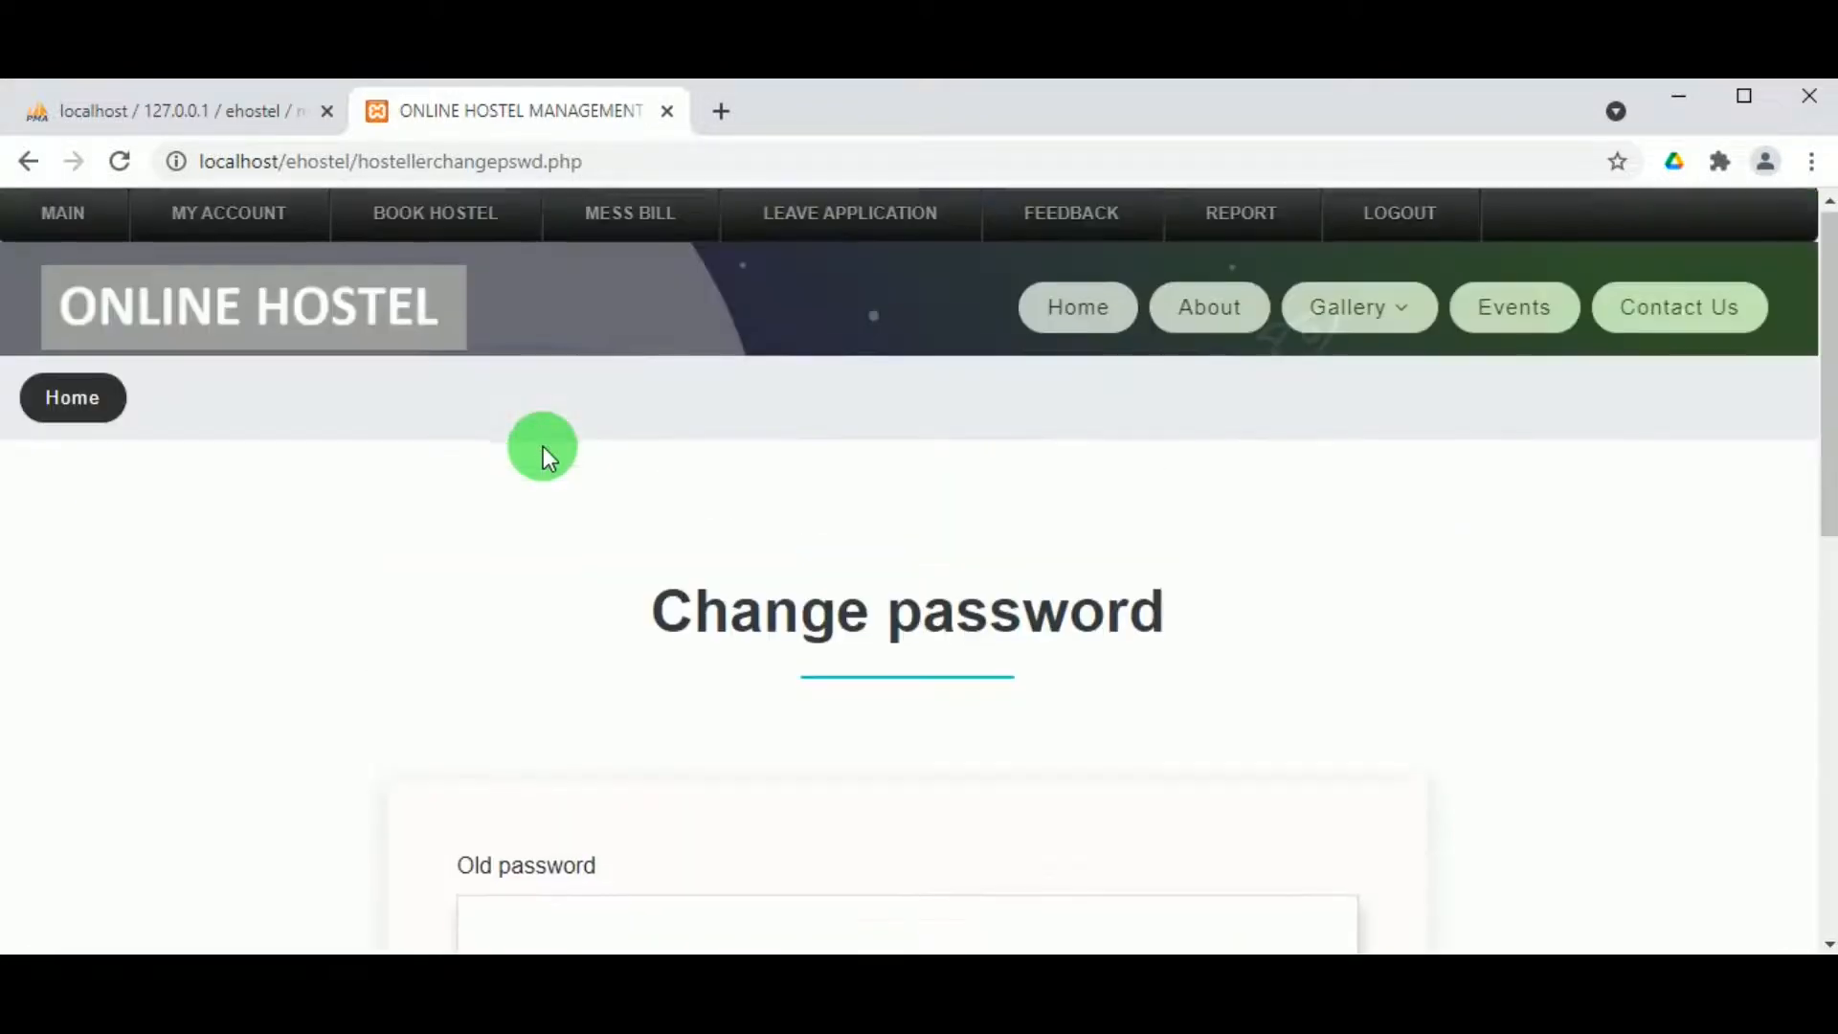
pyautogui.click(449, 230)
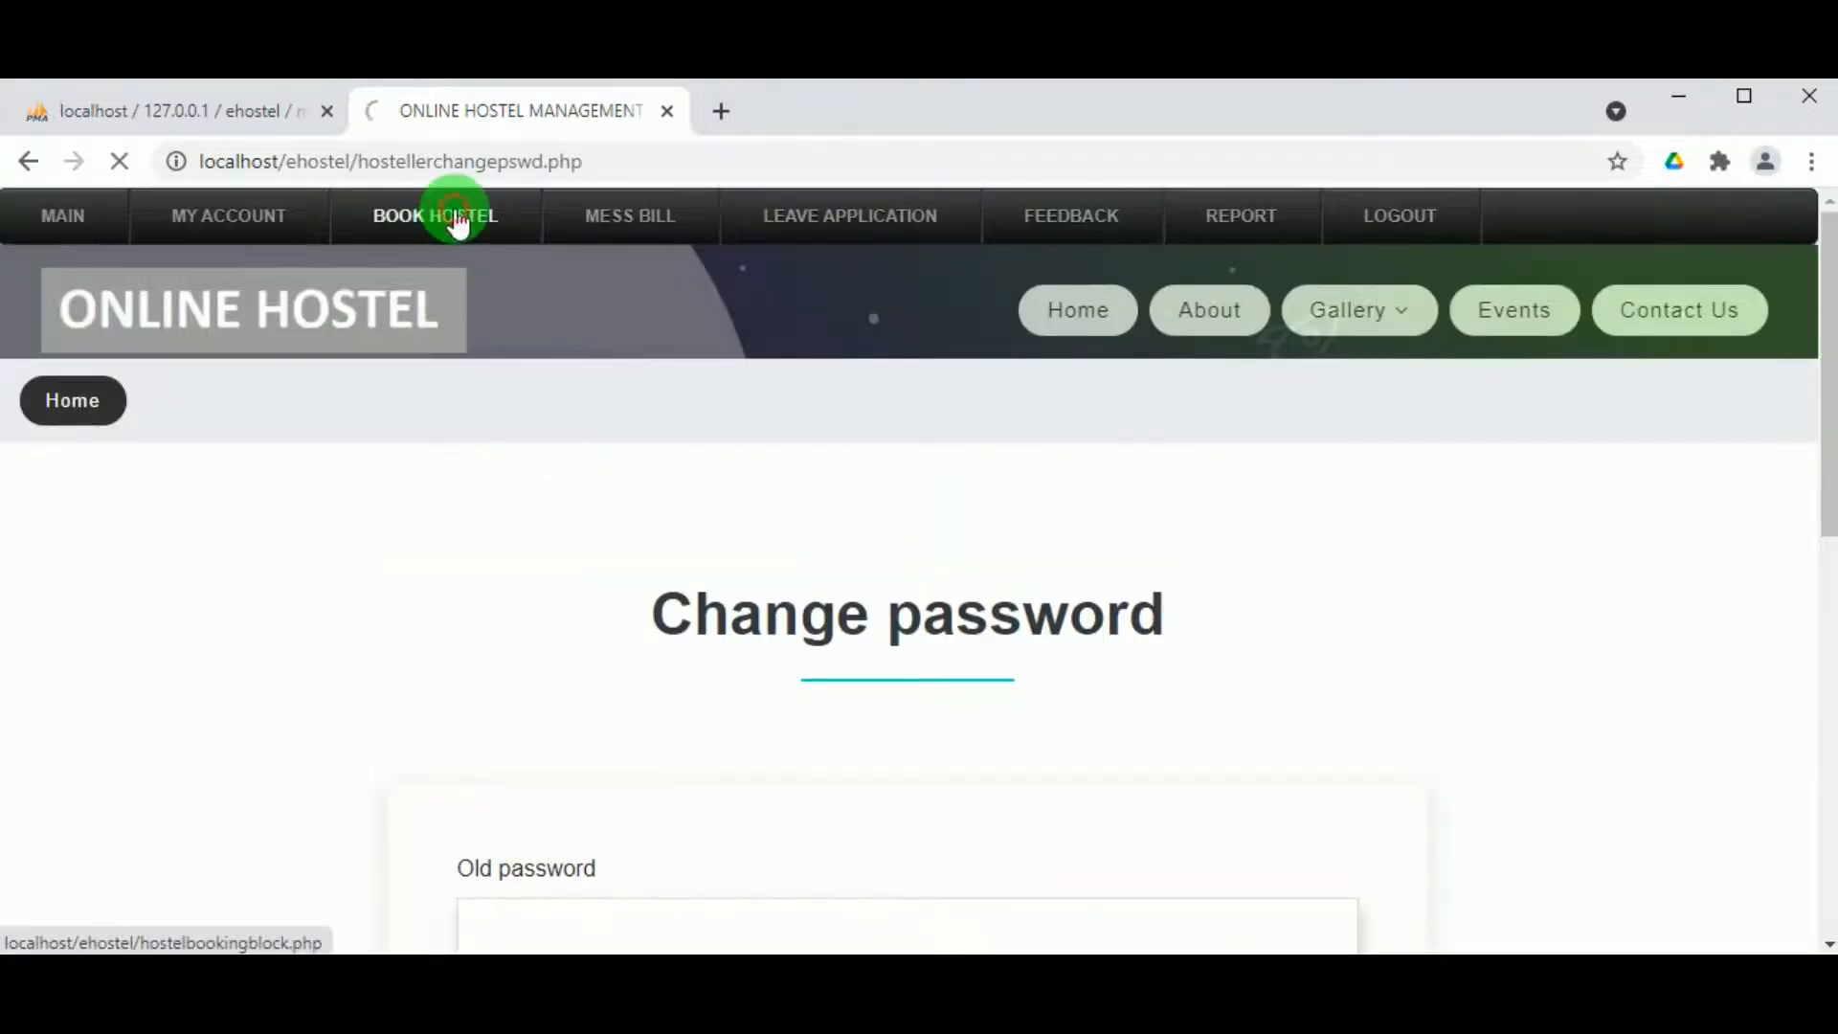
# Step: Try Venilla block's Single Occupancy, then Old Block's ₹10000 Dormitory room type
pyautogui.scroll(-2, 756, 656)
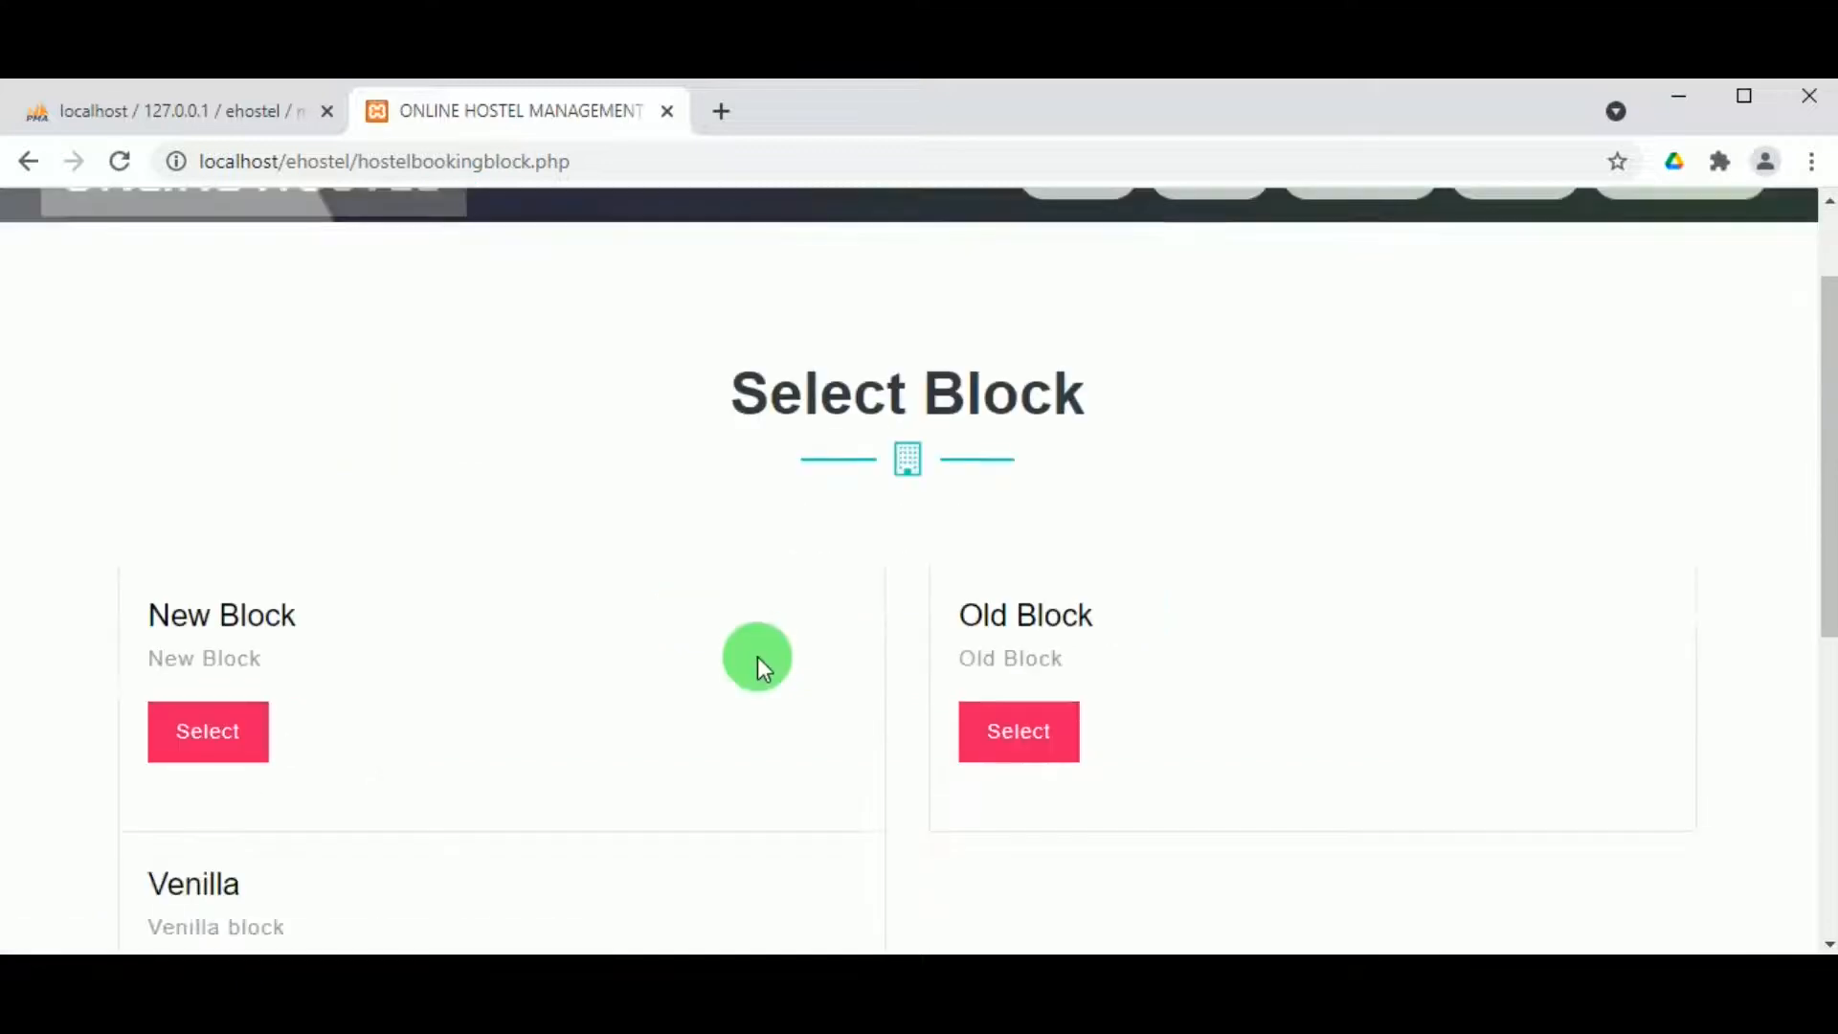
pyautogui.scroll(-2, 955, 658)
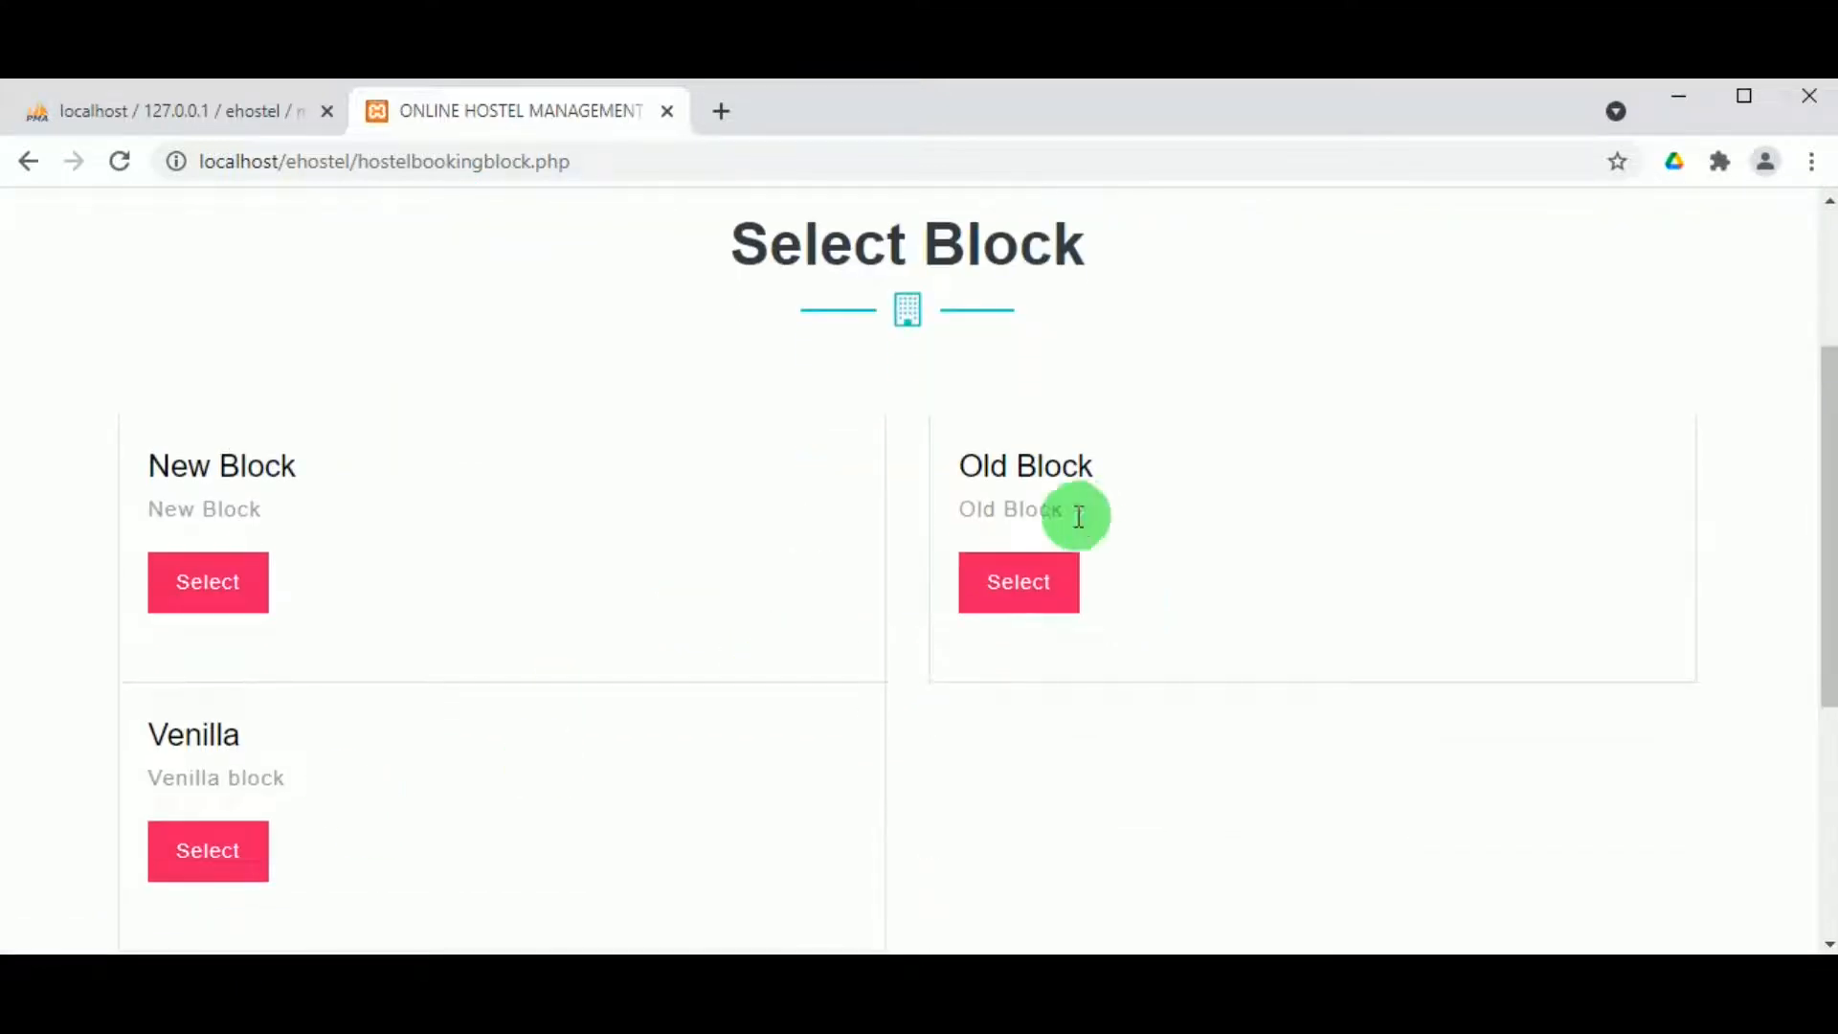
pyautogui.click(219, 867)
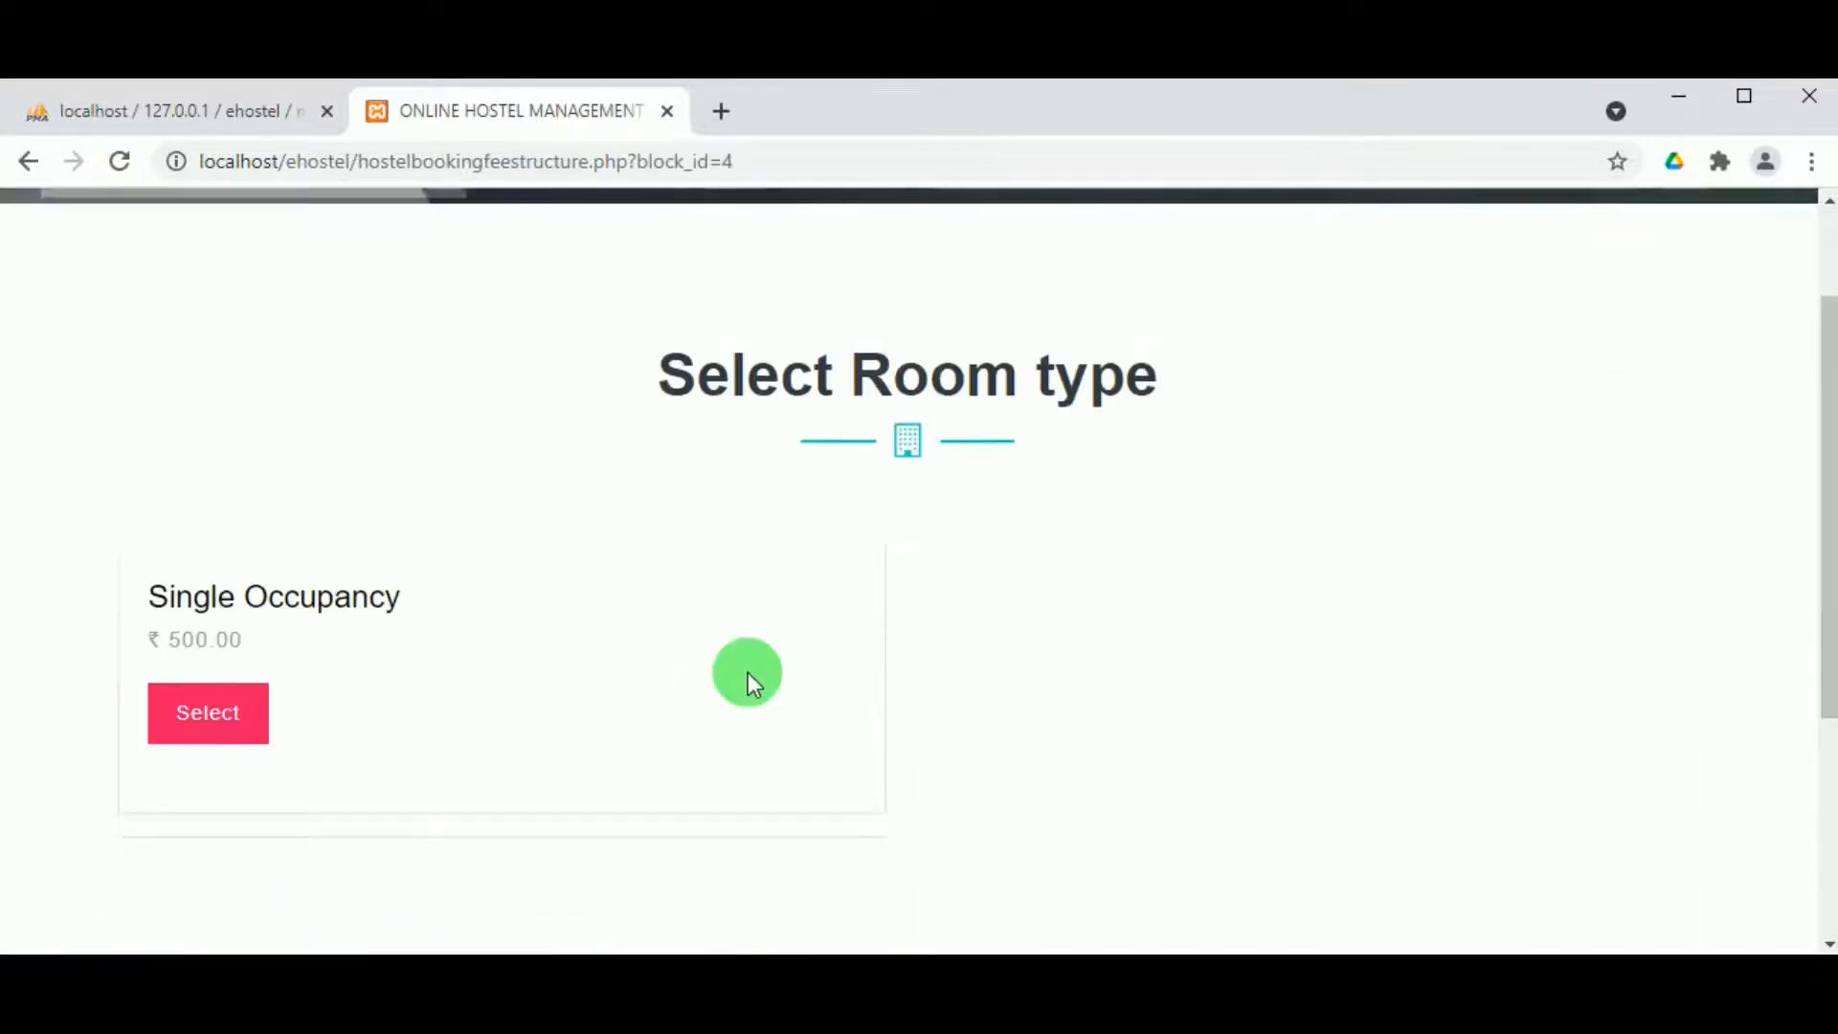
pyautogui.click(224, 592)
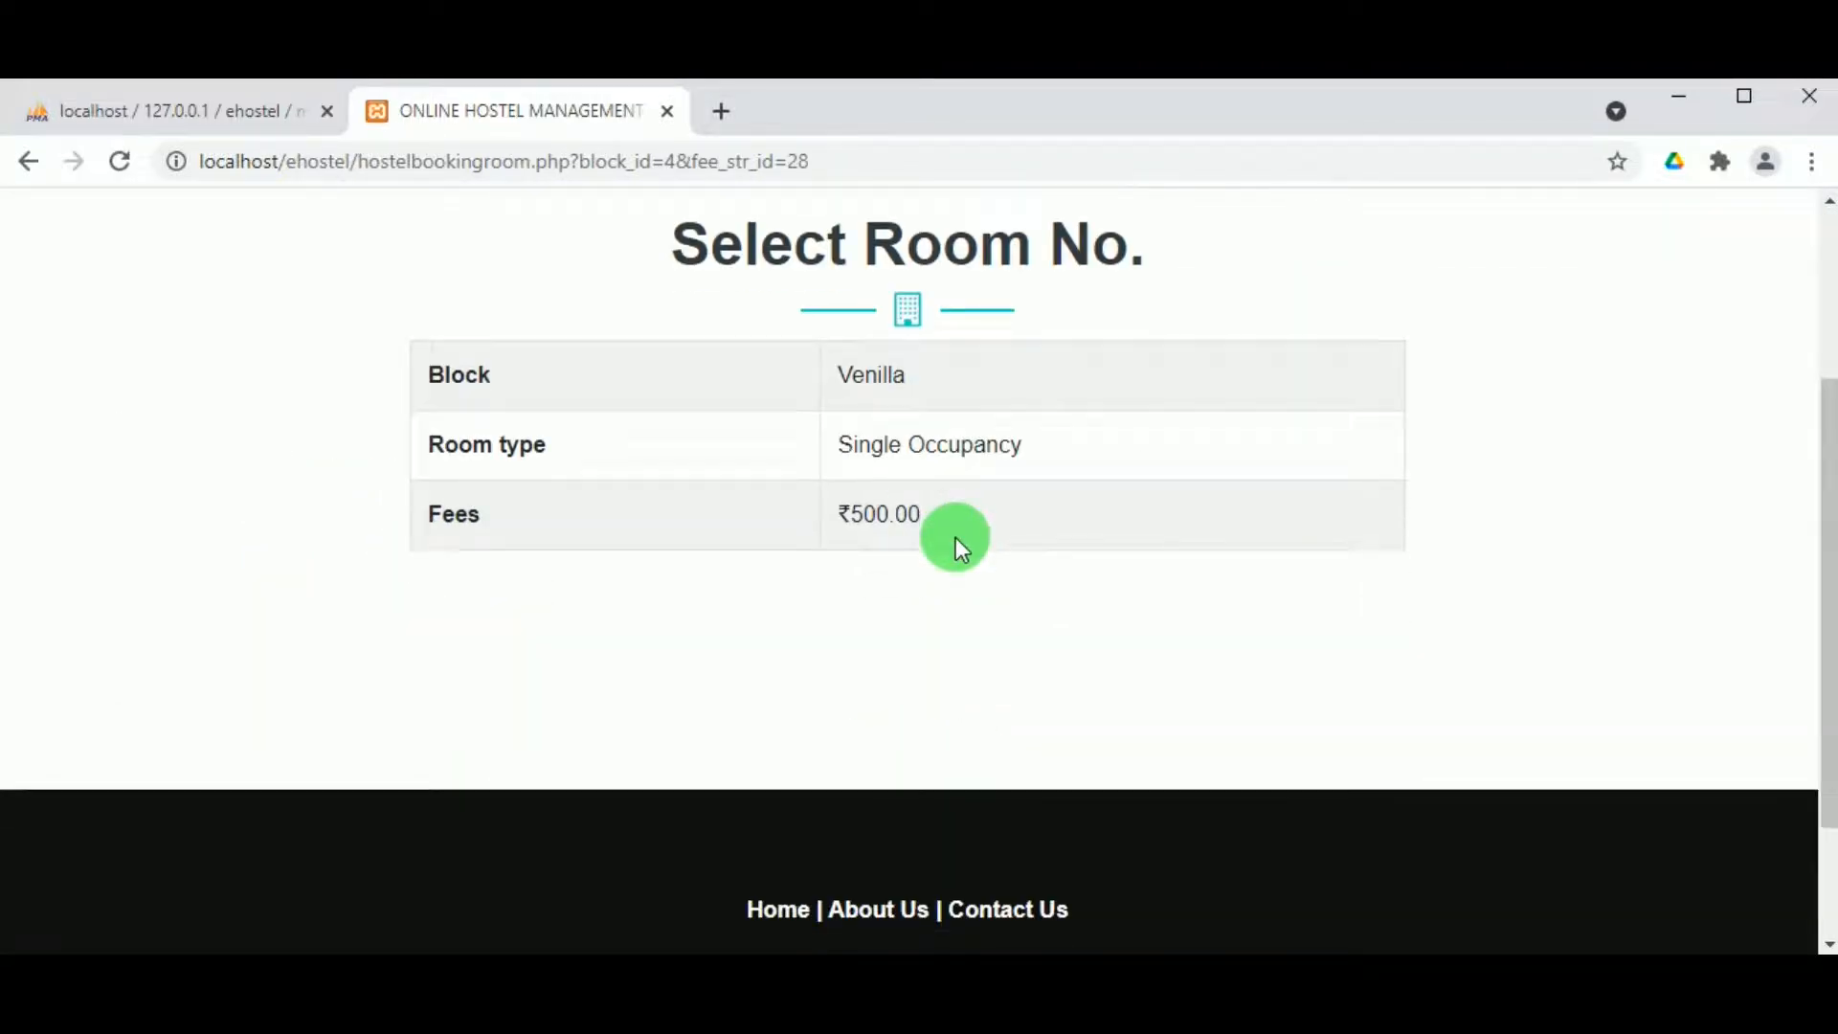
pyautogui.scroll(3, 1083, 626)
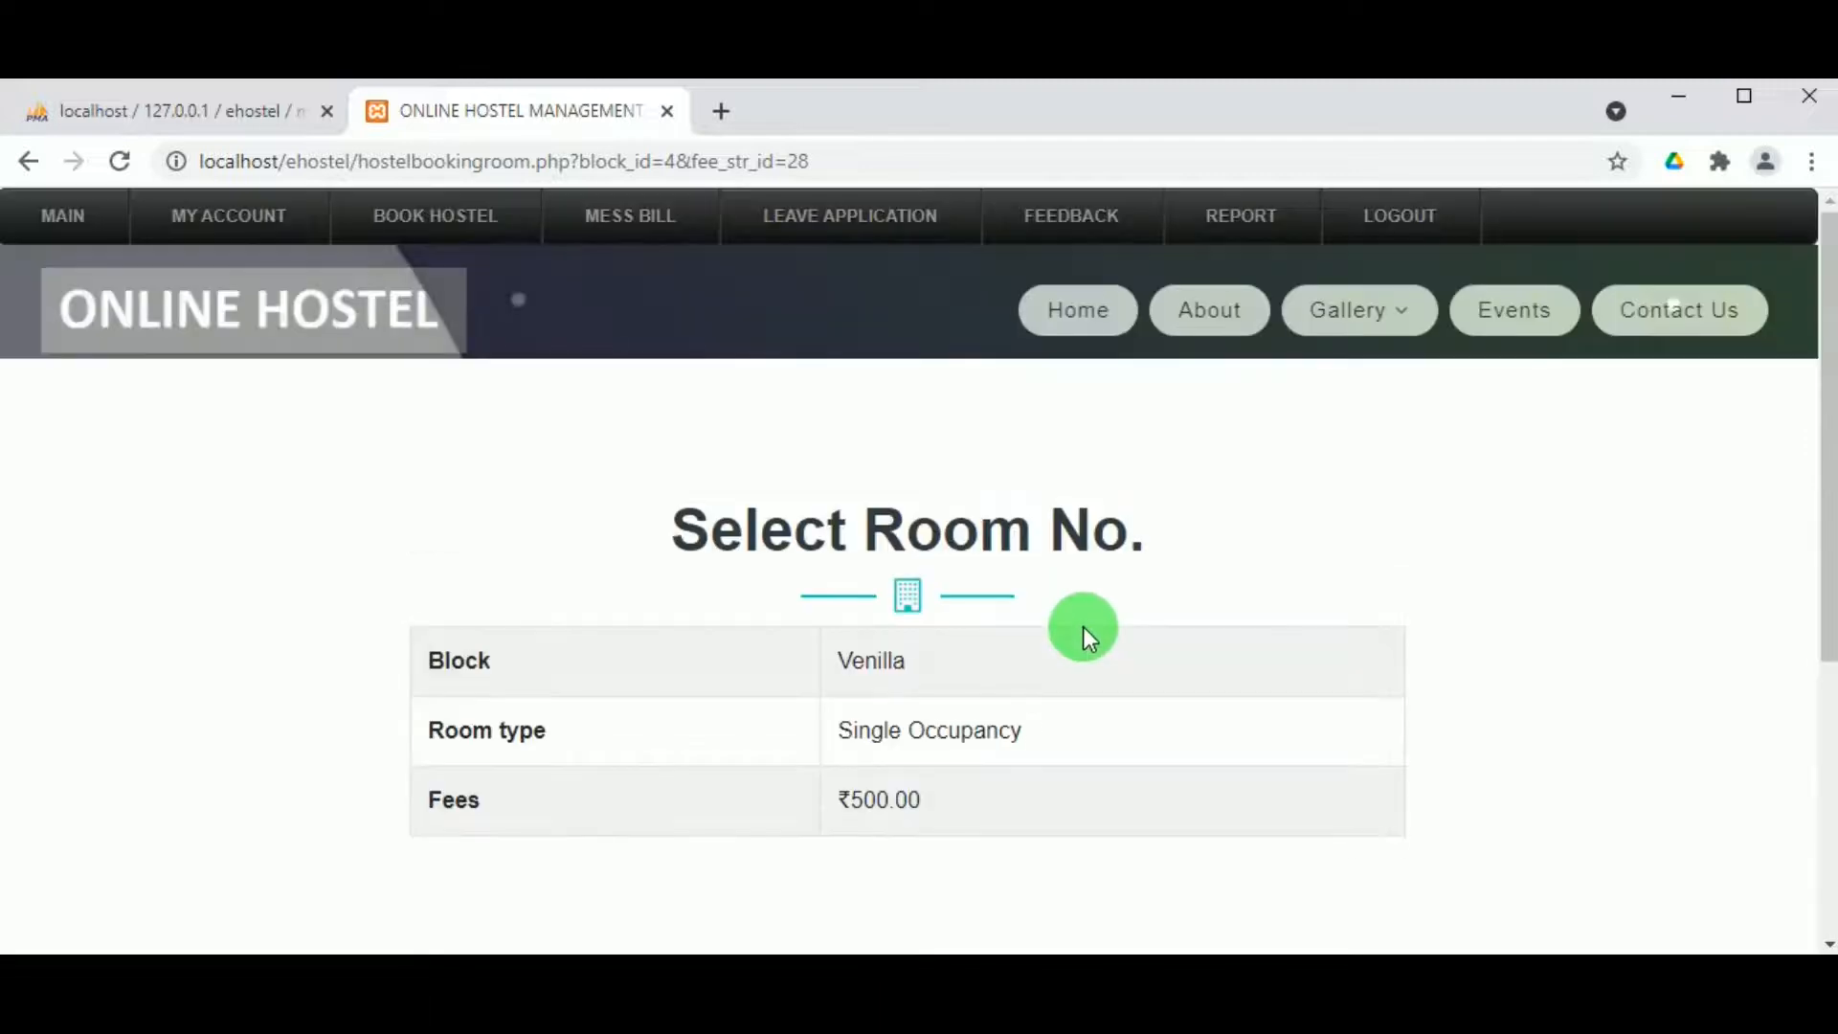
pyautogui.click(415, 216)
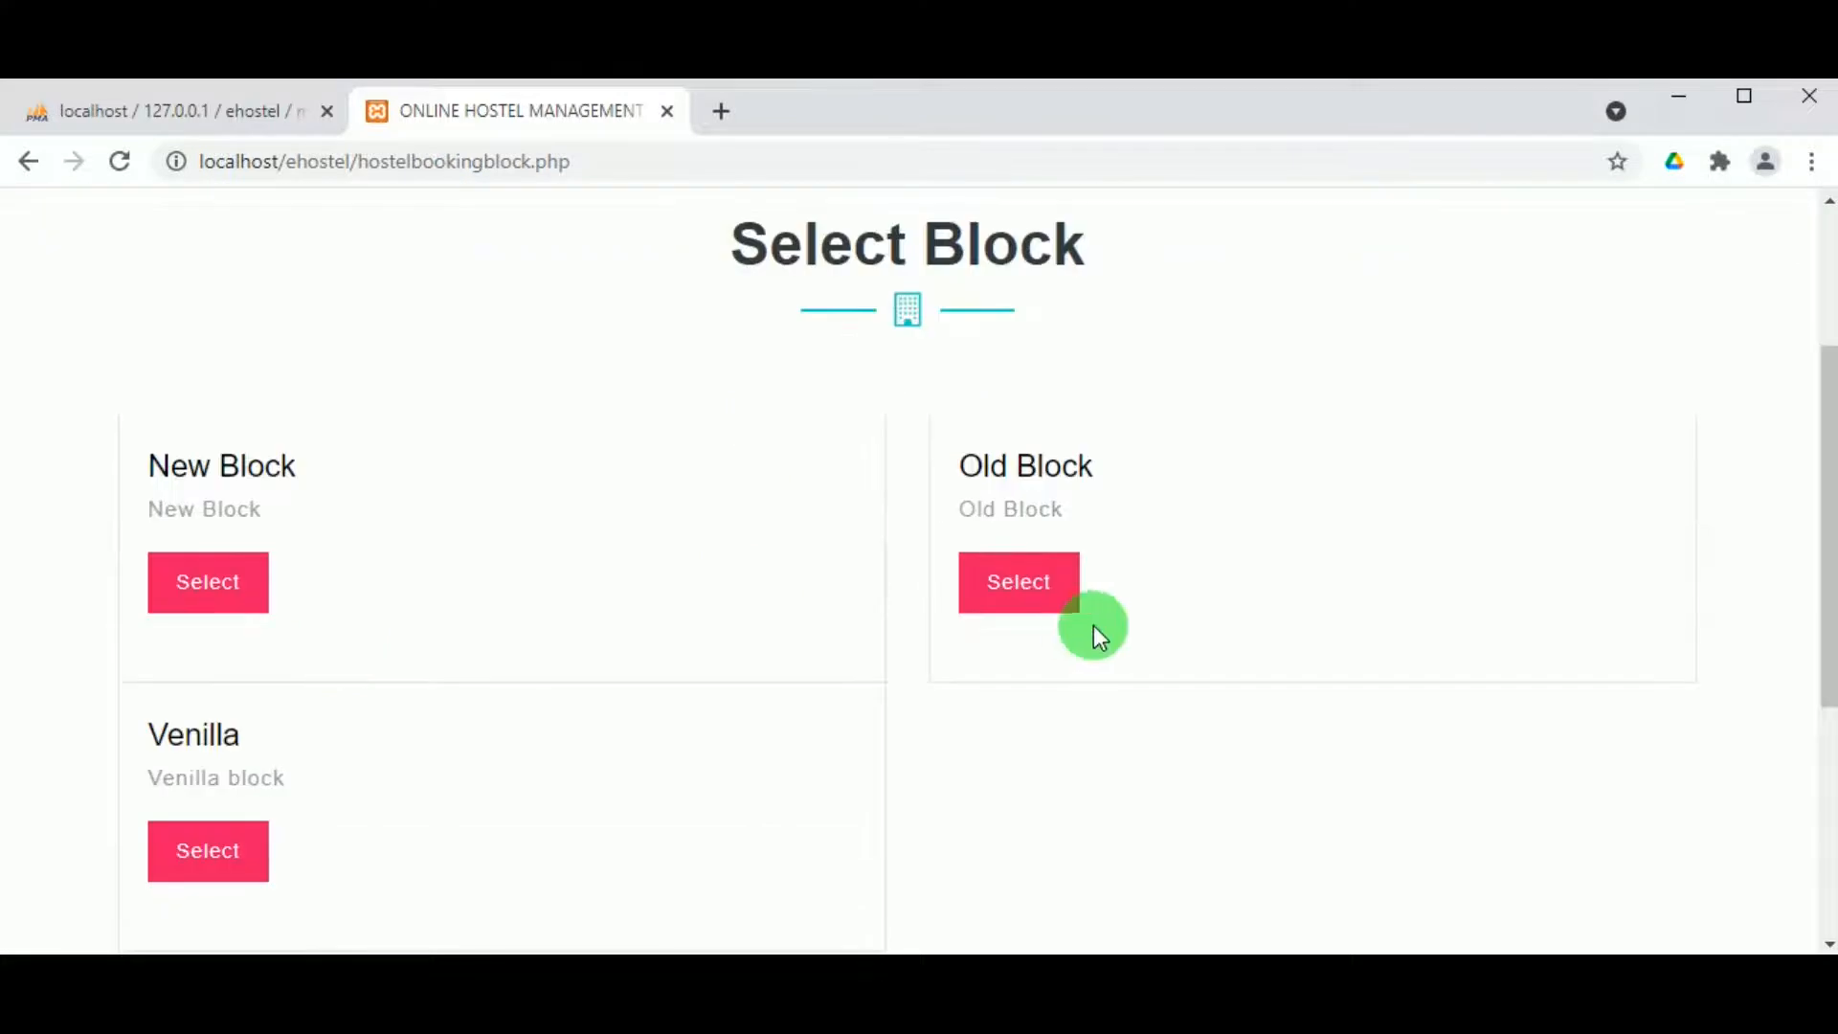
pyautogui.click(1037, 586)
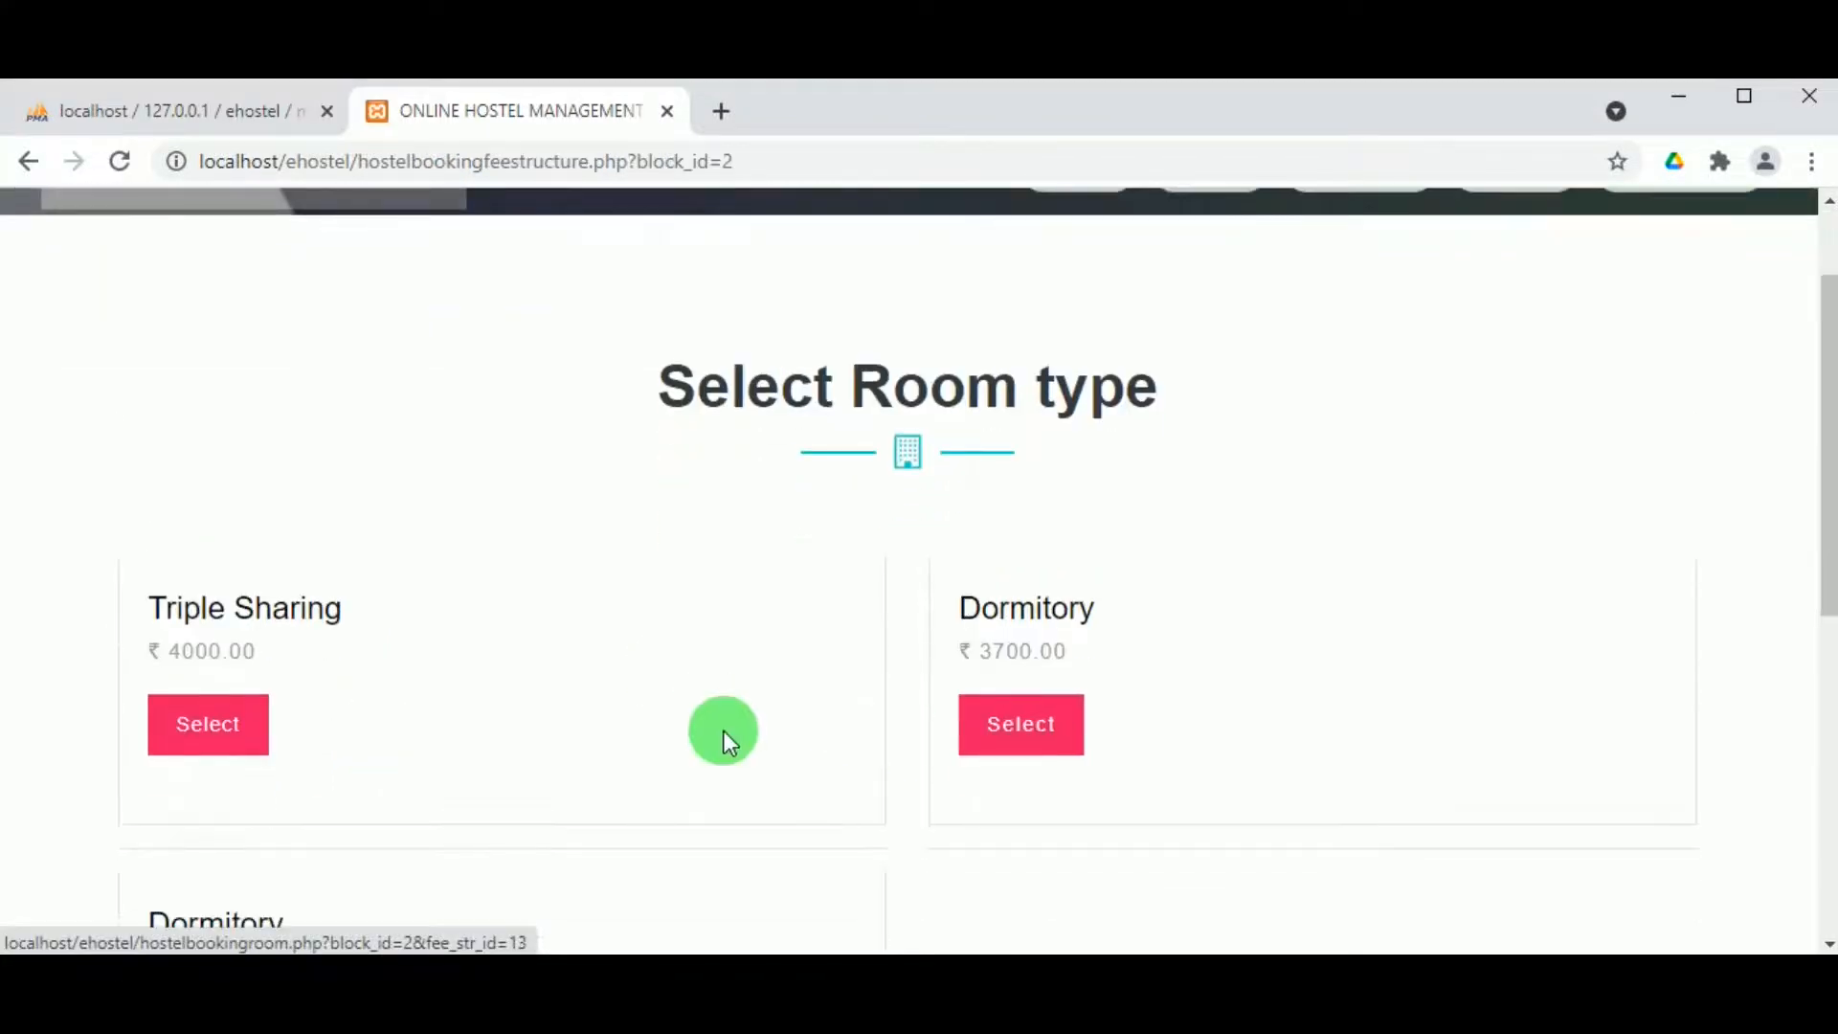
pyautogui.scroll(2, 721, 731)
pyautogui.scroll(-6, 720, 732)
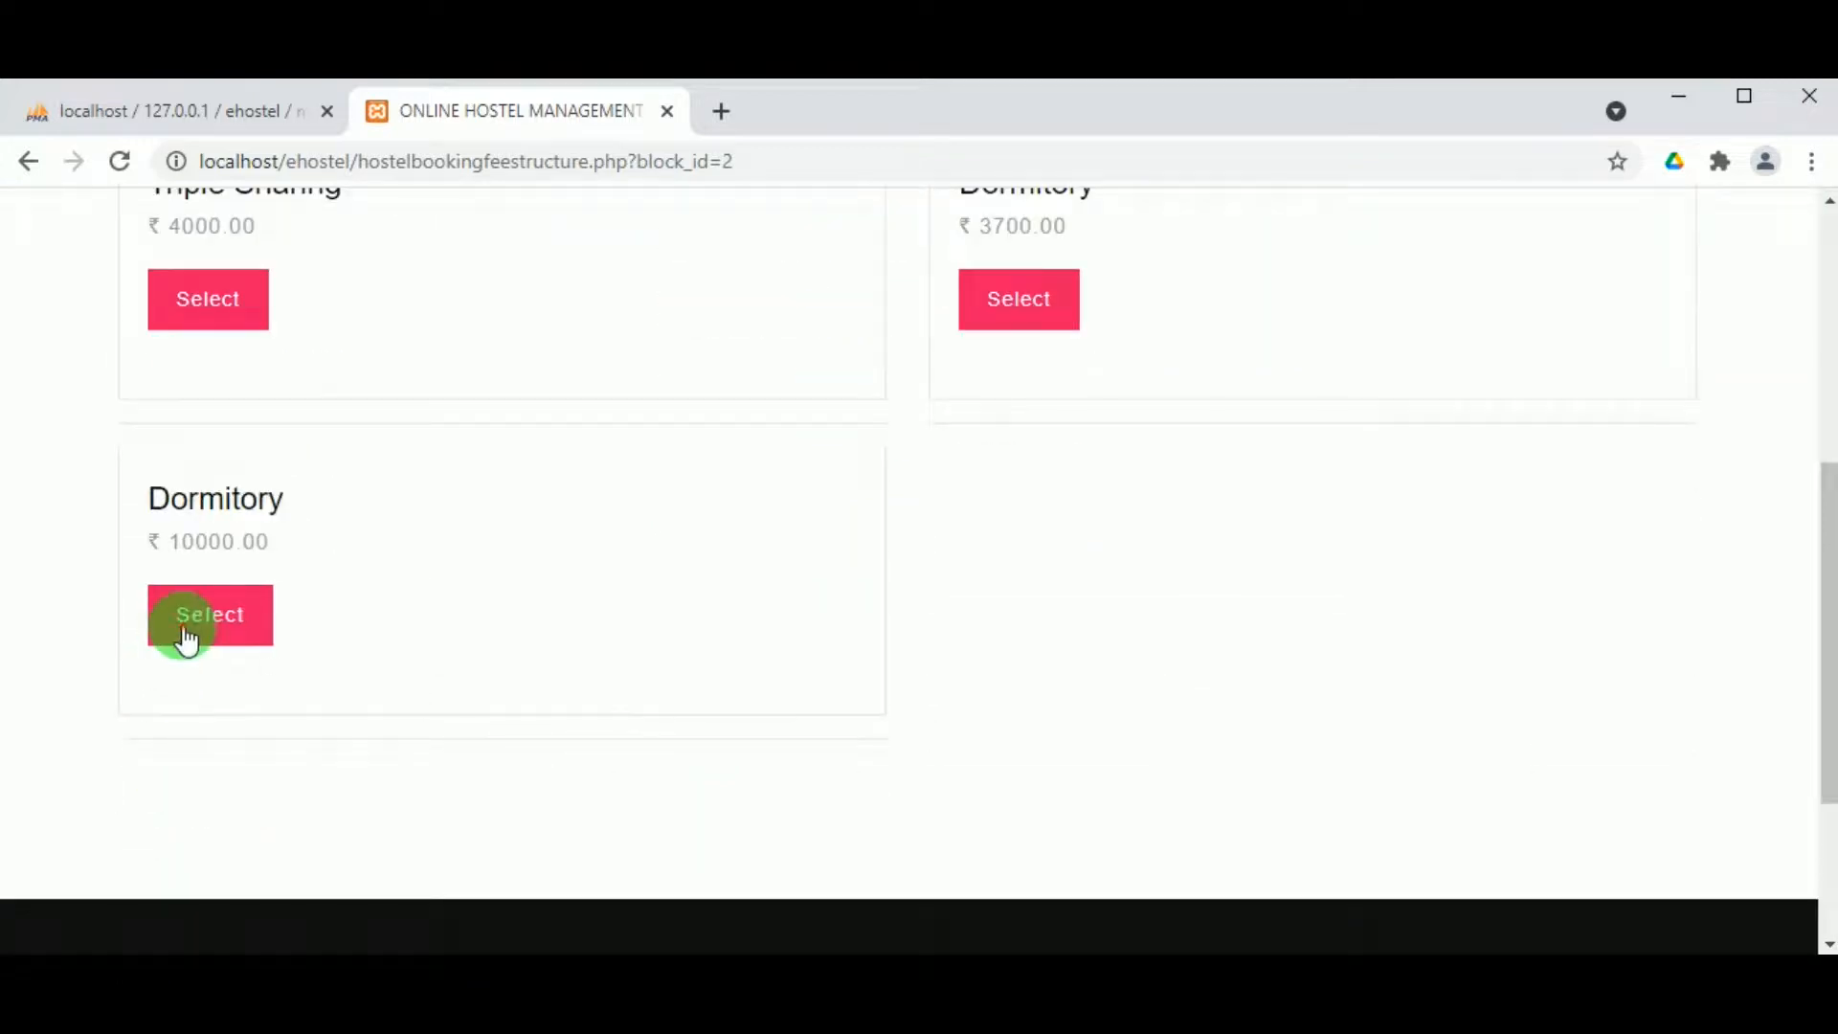
pyautogui.click(186, 637)
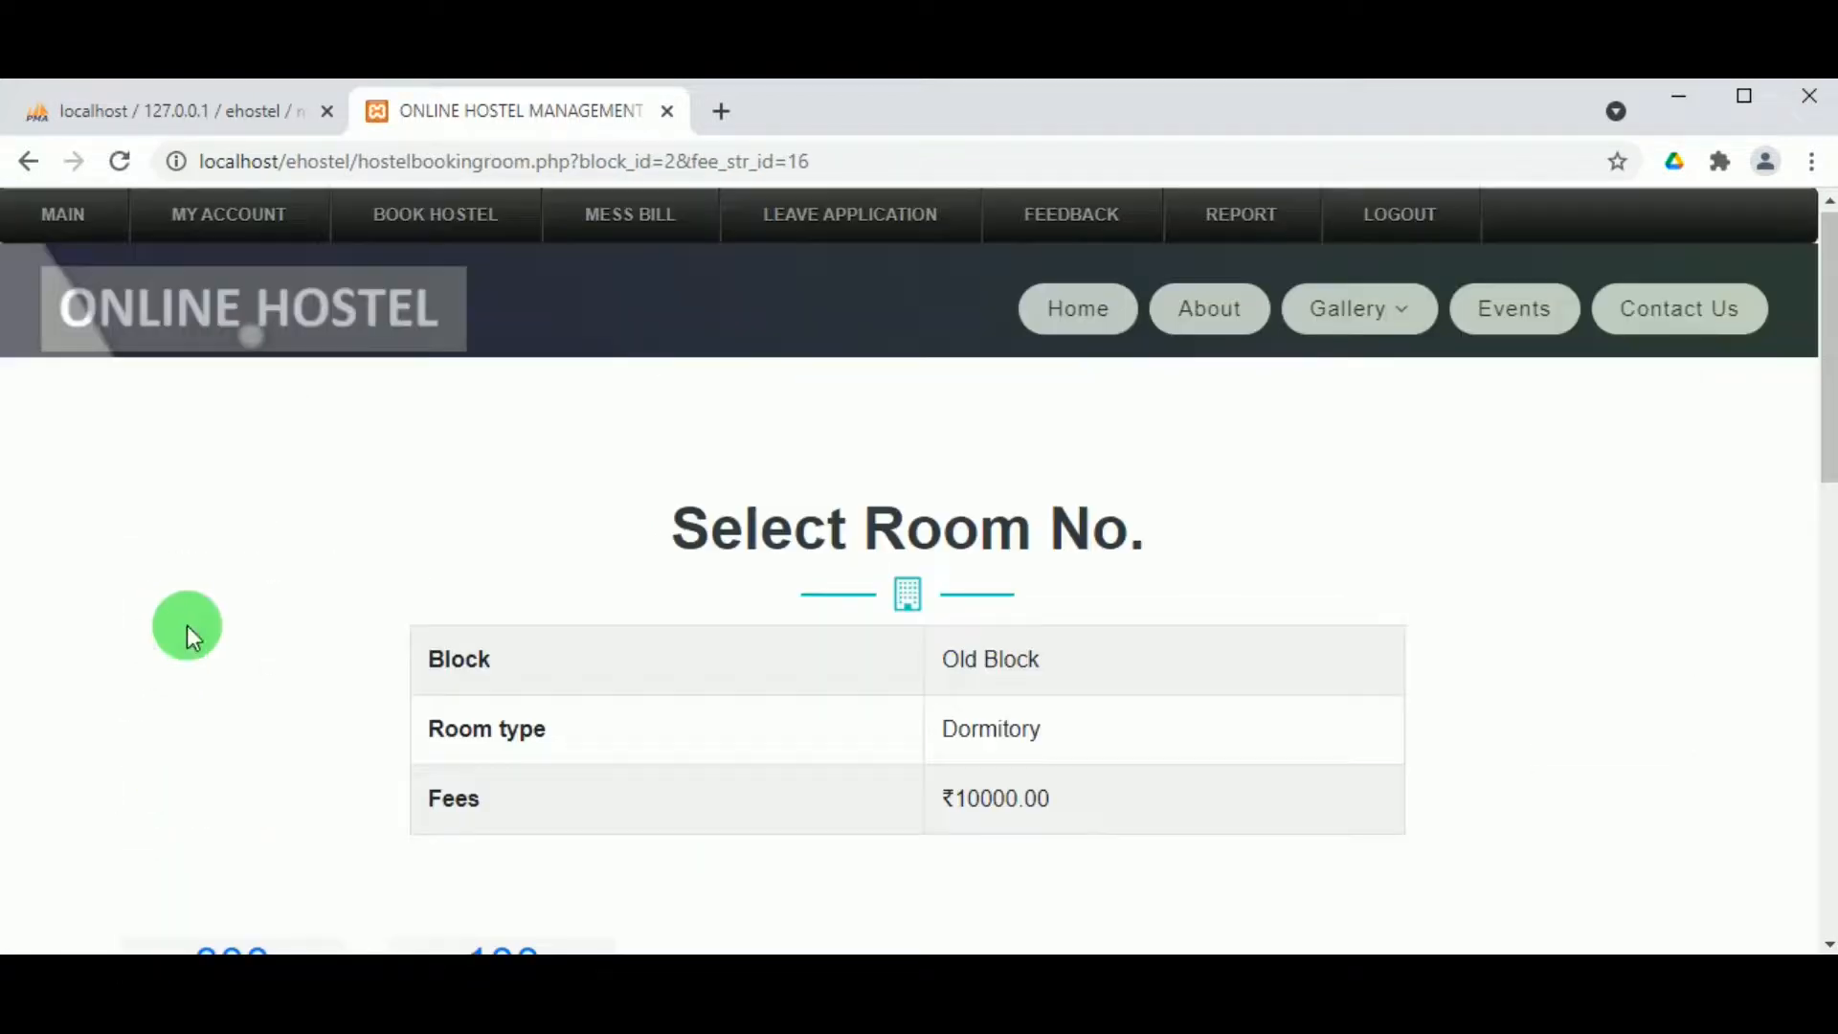
pyautogui.scroll(-4, 692, 725)
pyautogui.scroll(-5, 764, 697)
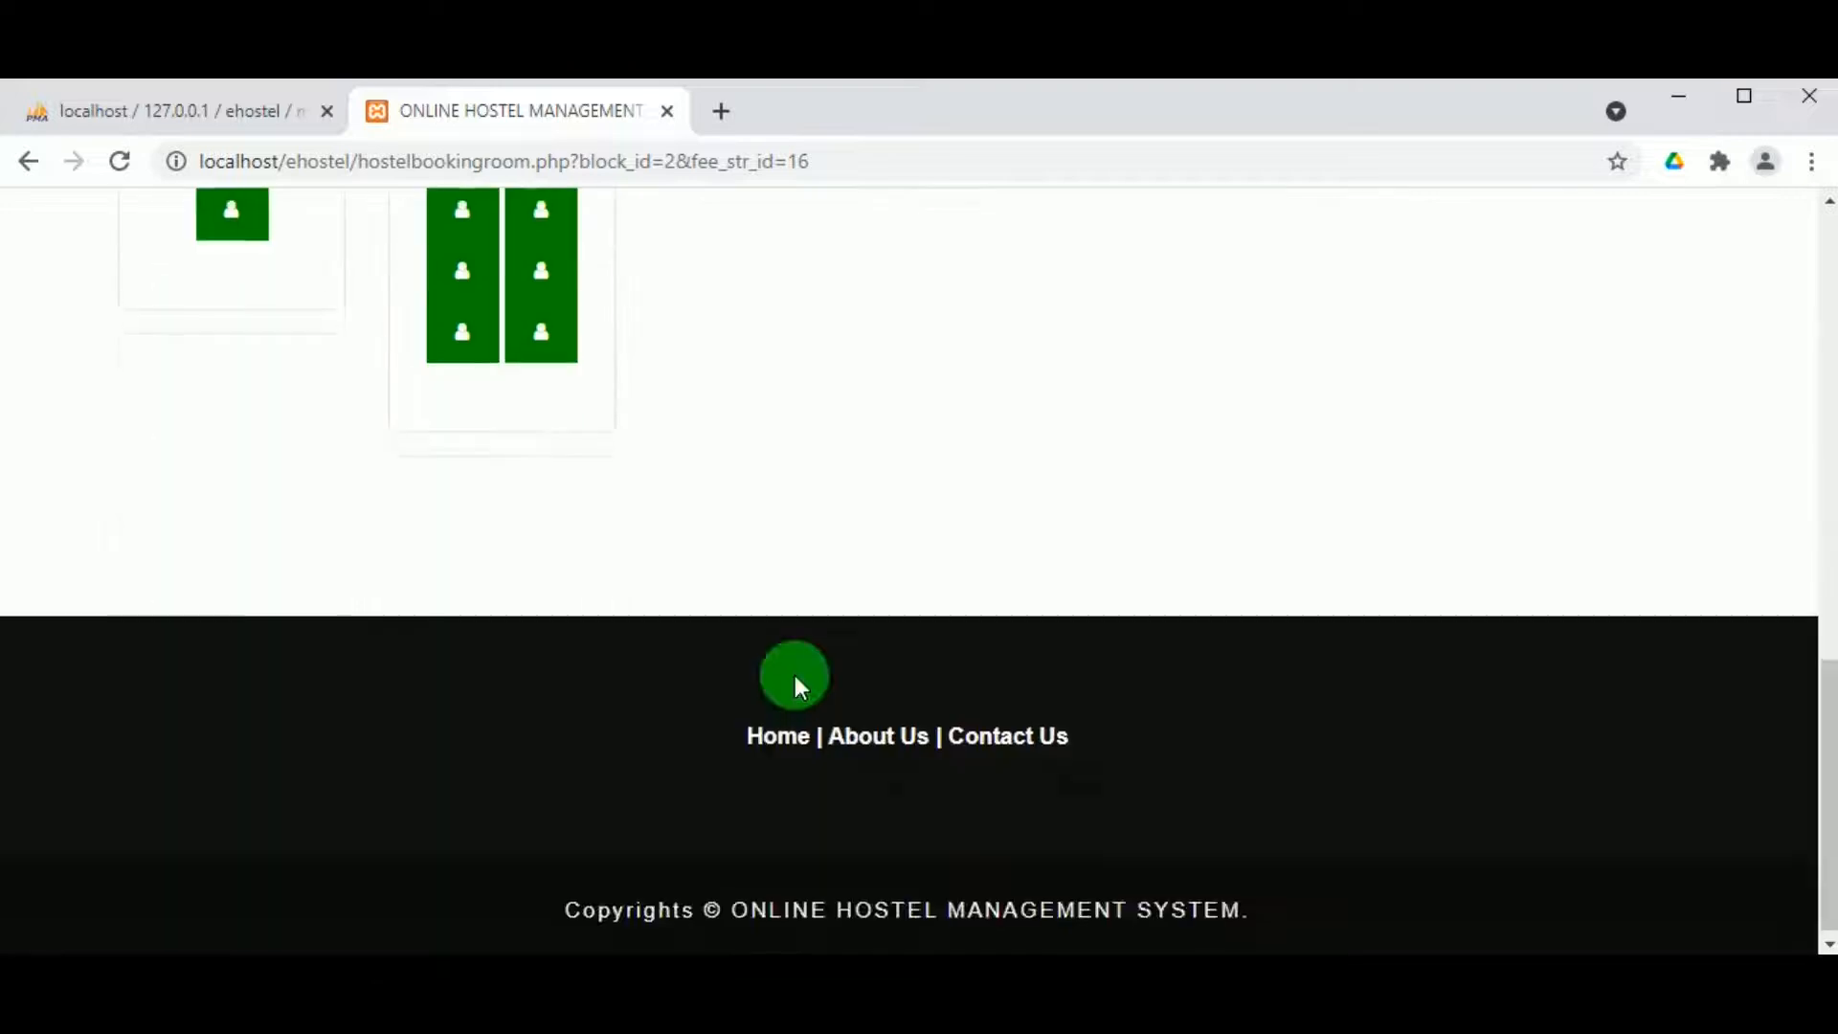
pyautogui.scroll(1, 794, 674)
pyautogui.scroll(7, 795, 674)
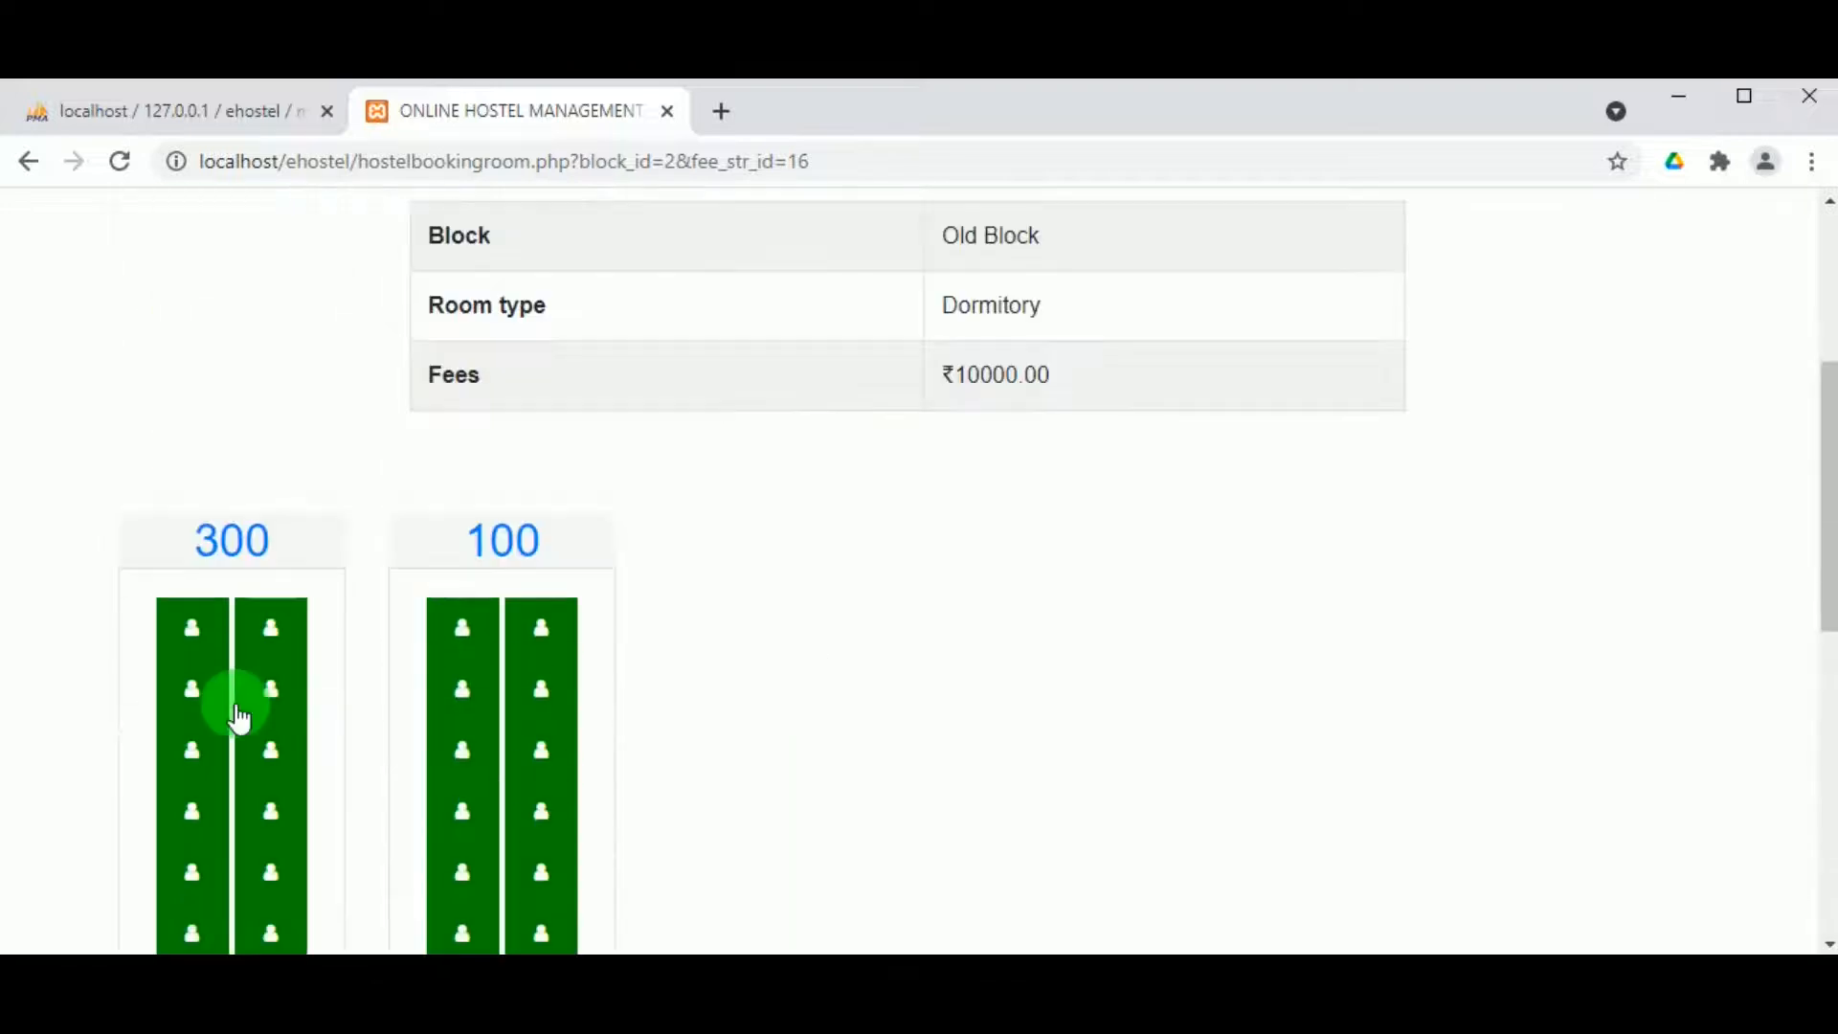
pyautogui.scroll(4, 637, 584)
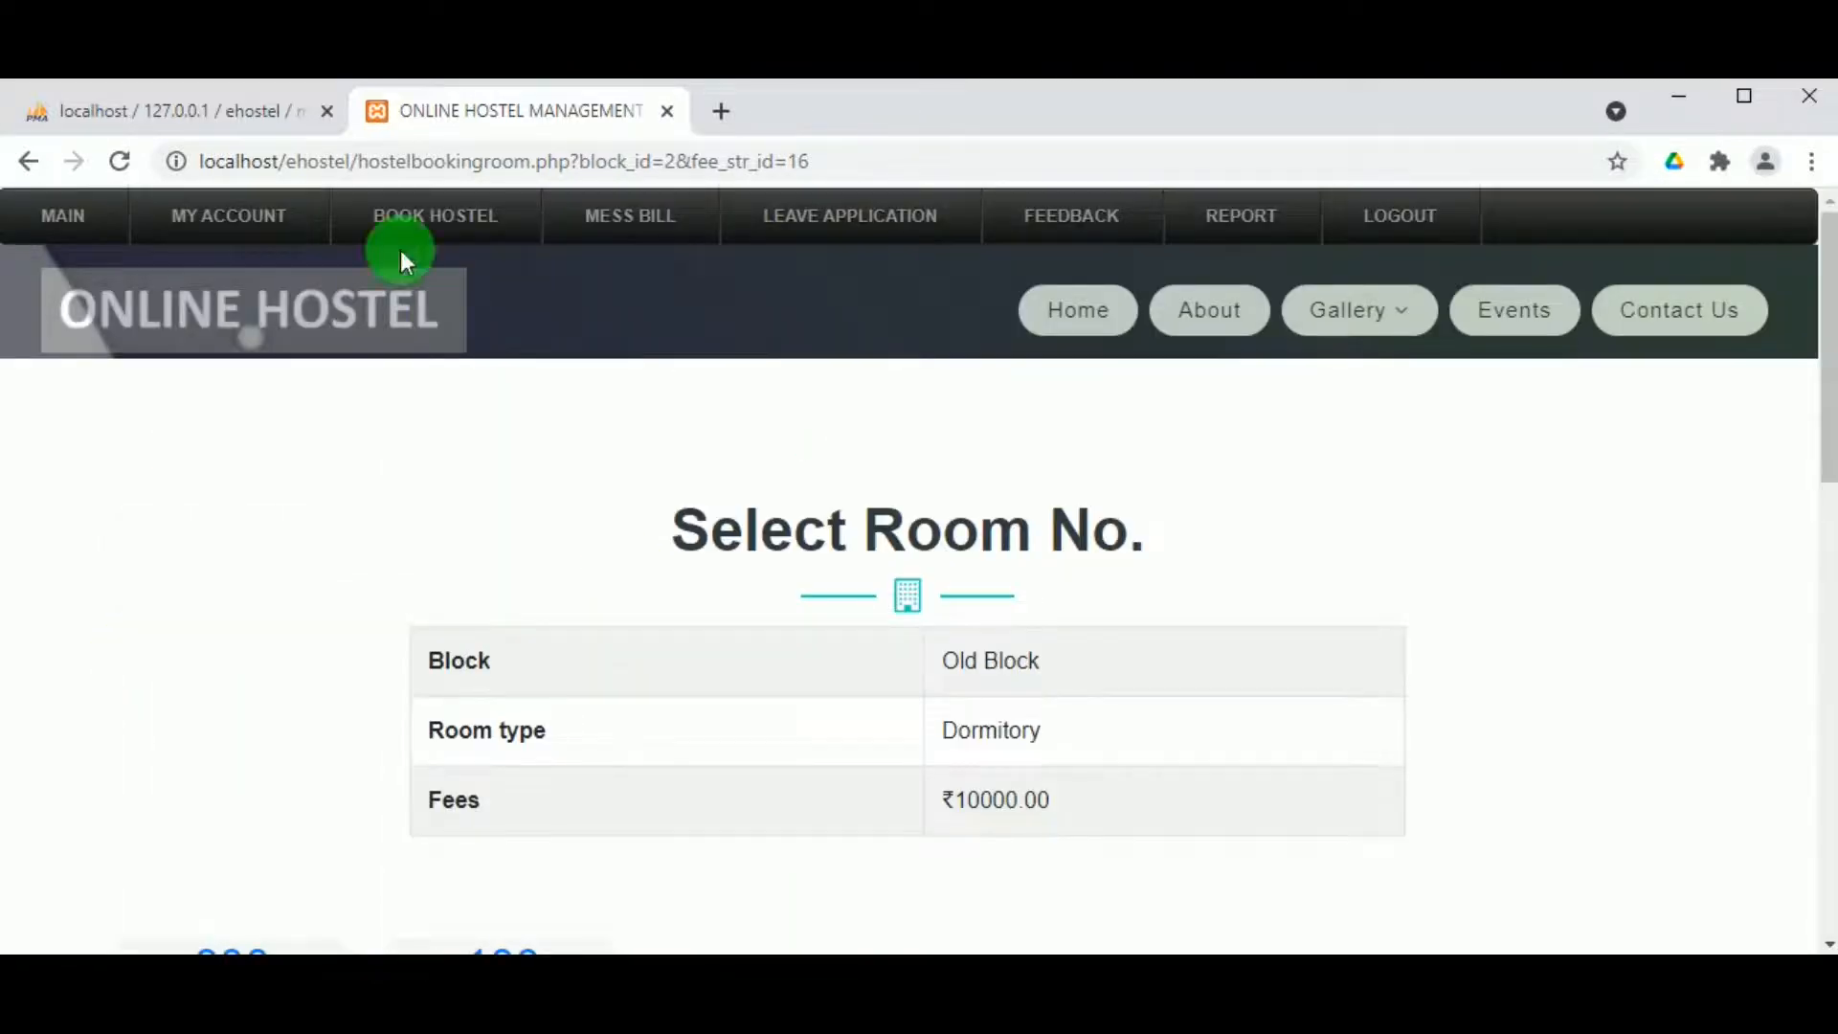
# Step: Restart booking and choose New Block with a Double Sharing room
pyautogui.click(383, 227)
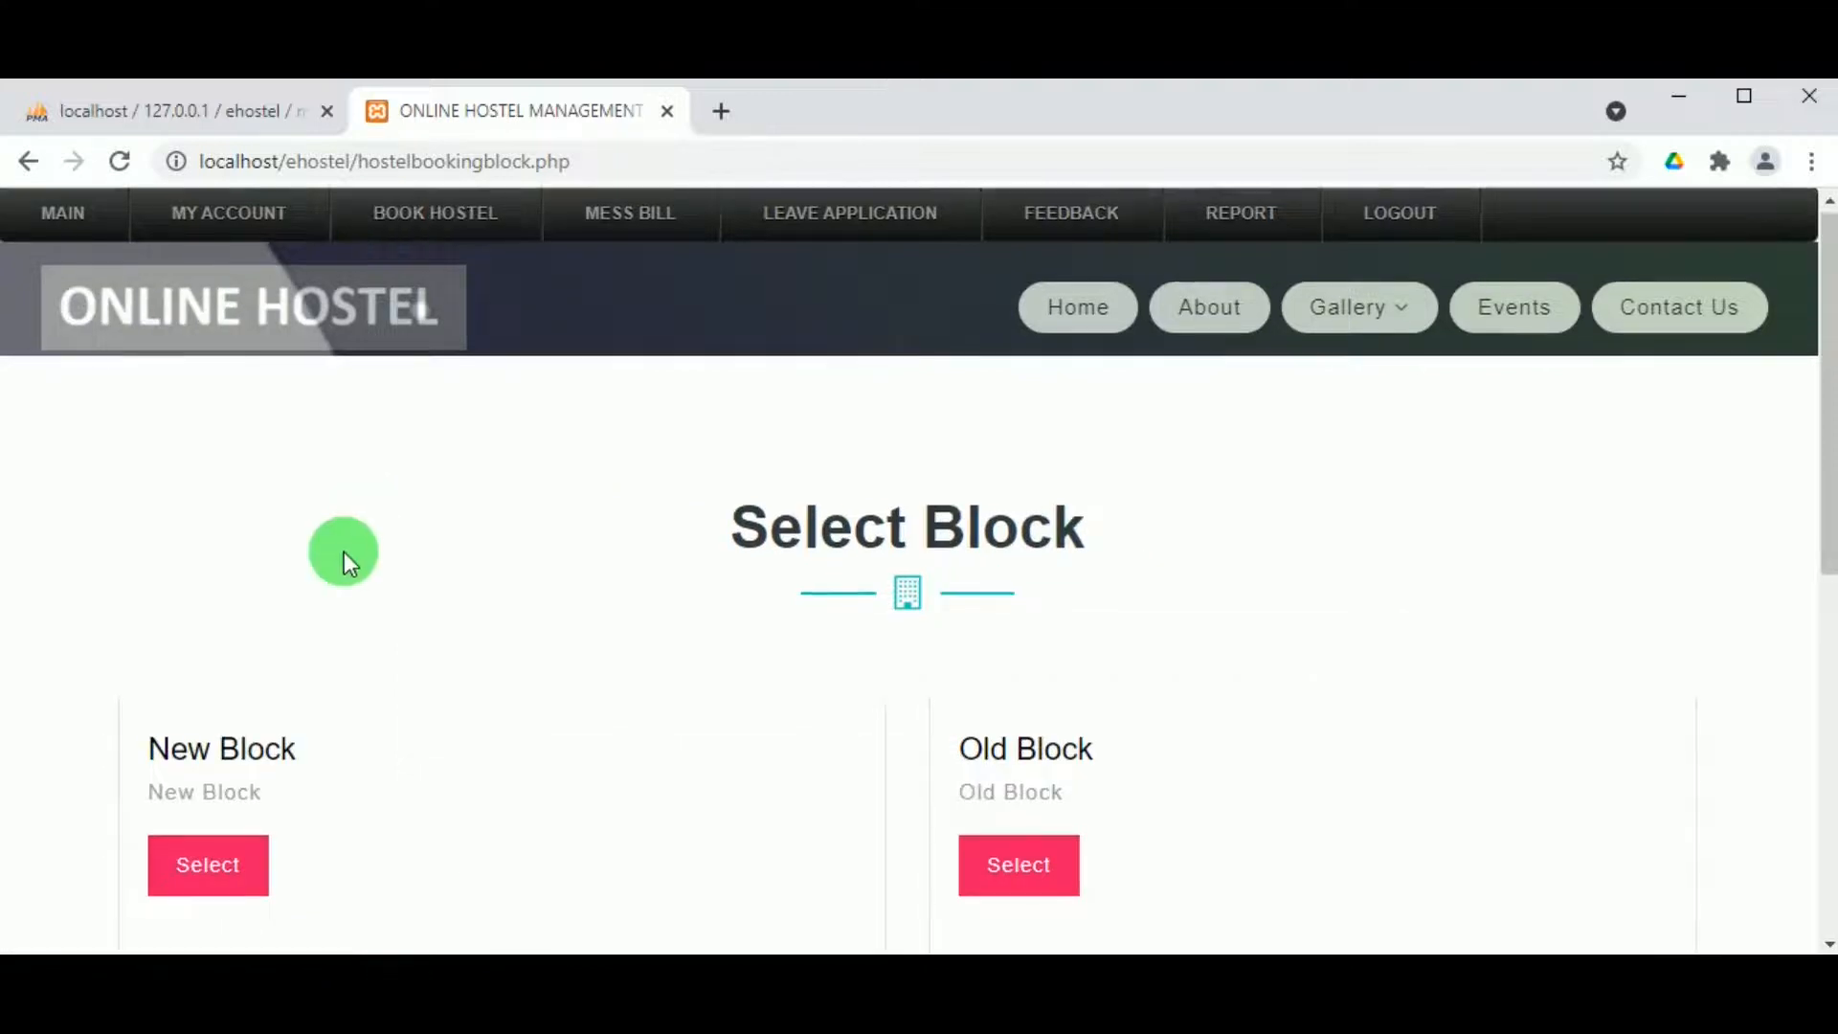
pyautogui.scroll(-1, 316, 622)
pyautogui.click(240, 724)
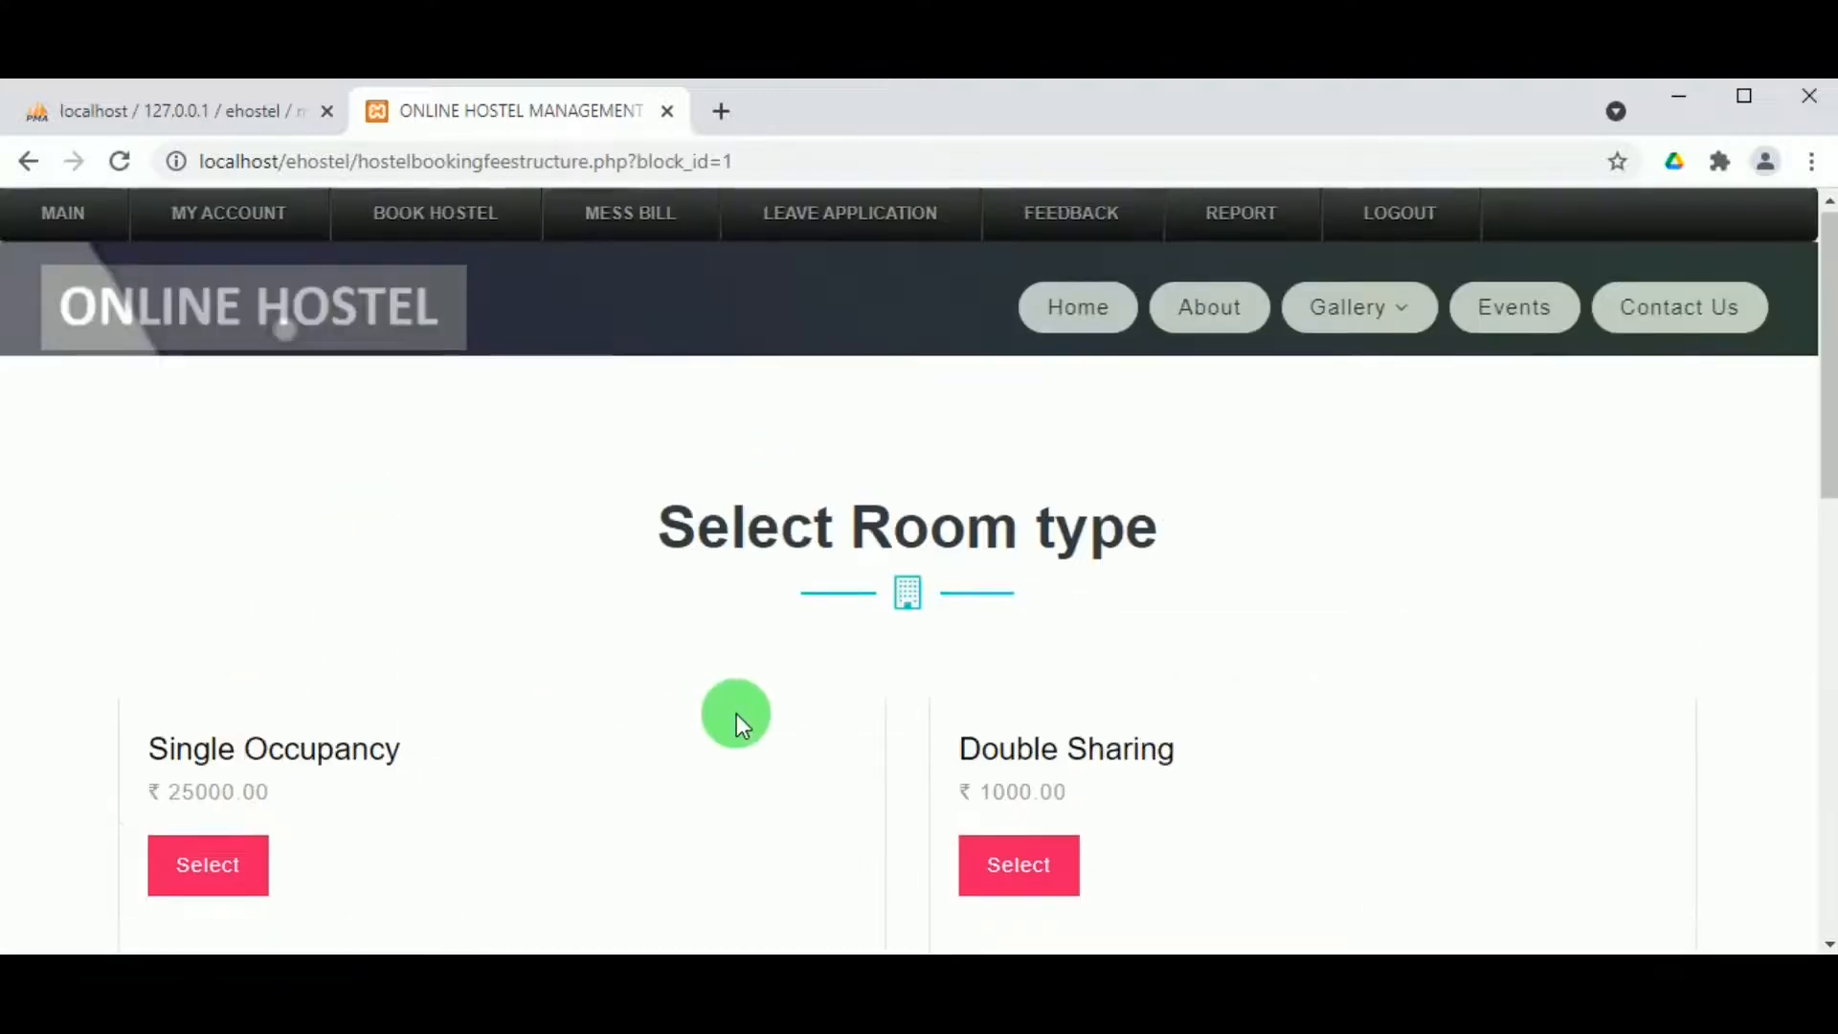
pyautogui.scroll(-1, 689, 710)
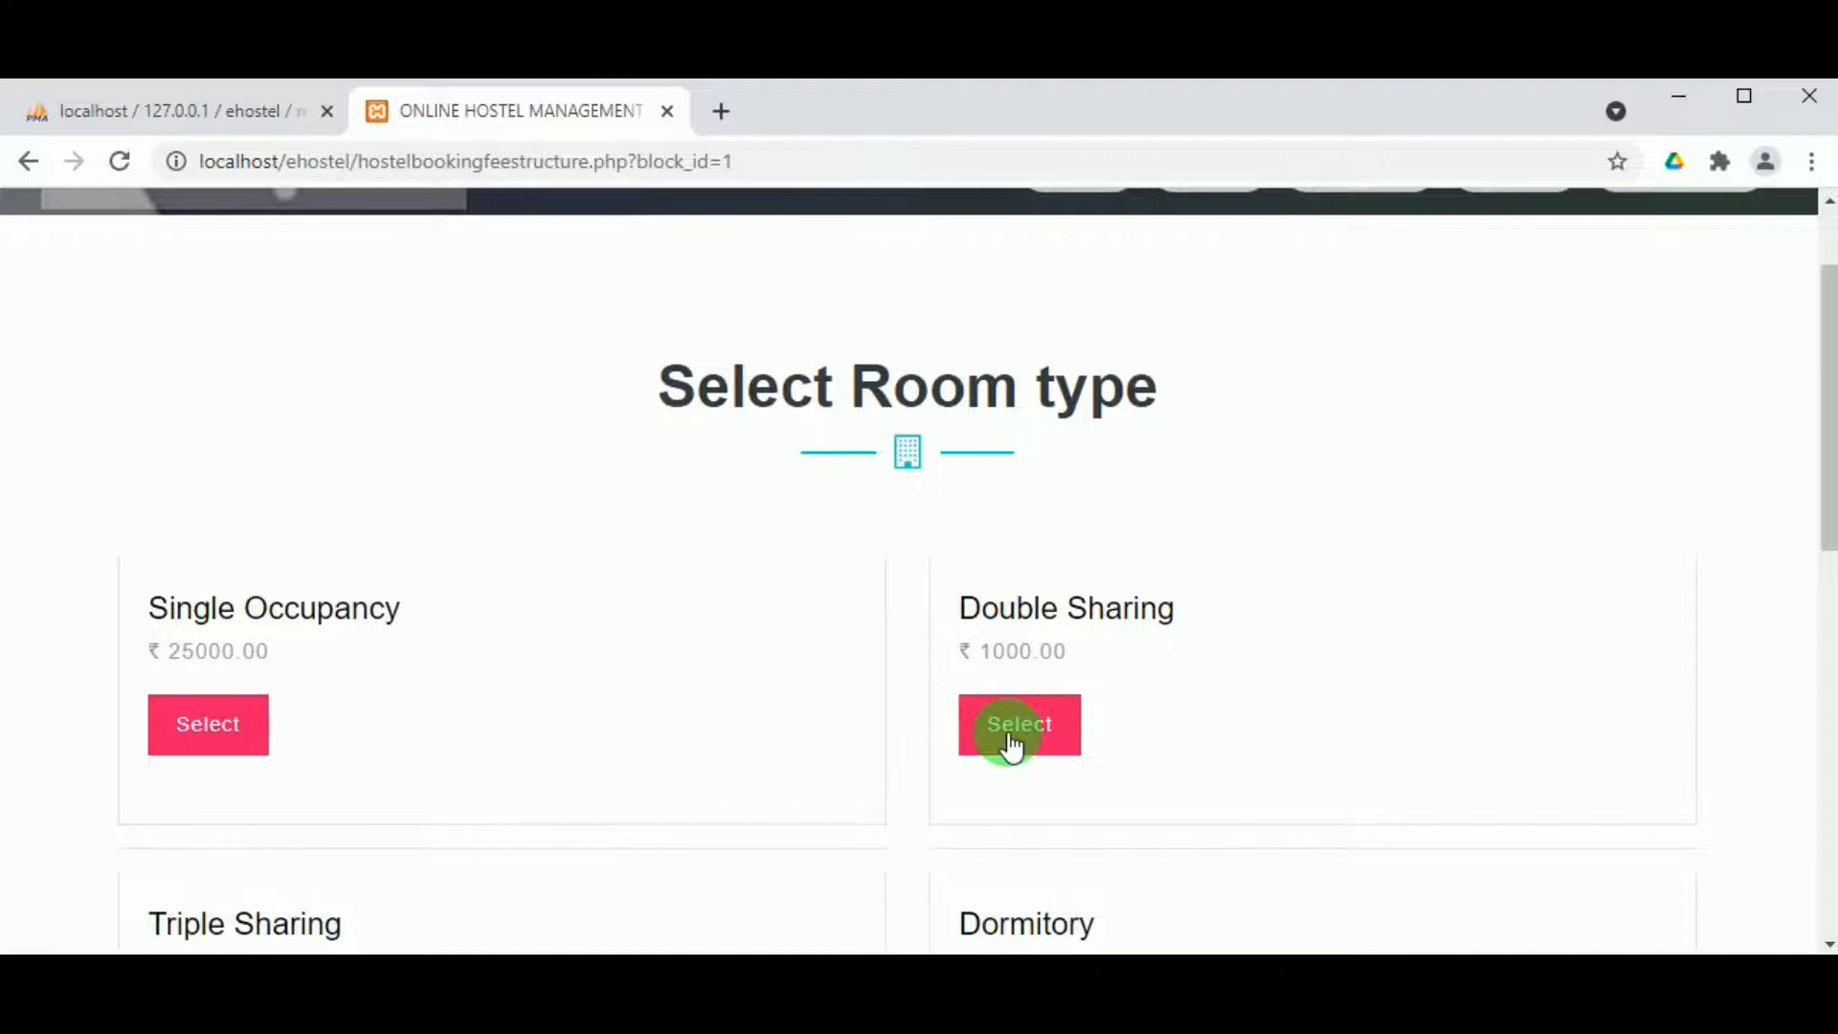
pyautogui.click(1012, 745)
pyautogui.scroll(-5, 824, 705)
pyautogui.scroll(3, 674, 582)
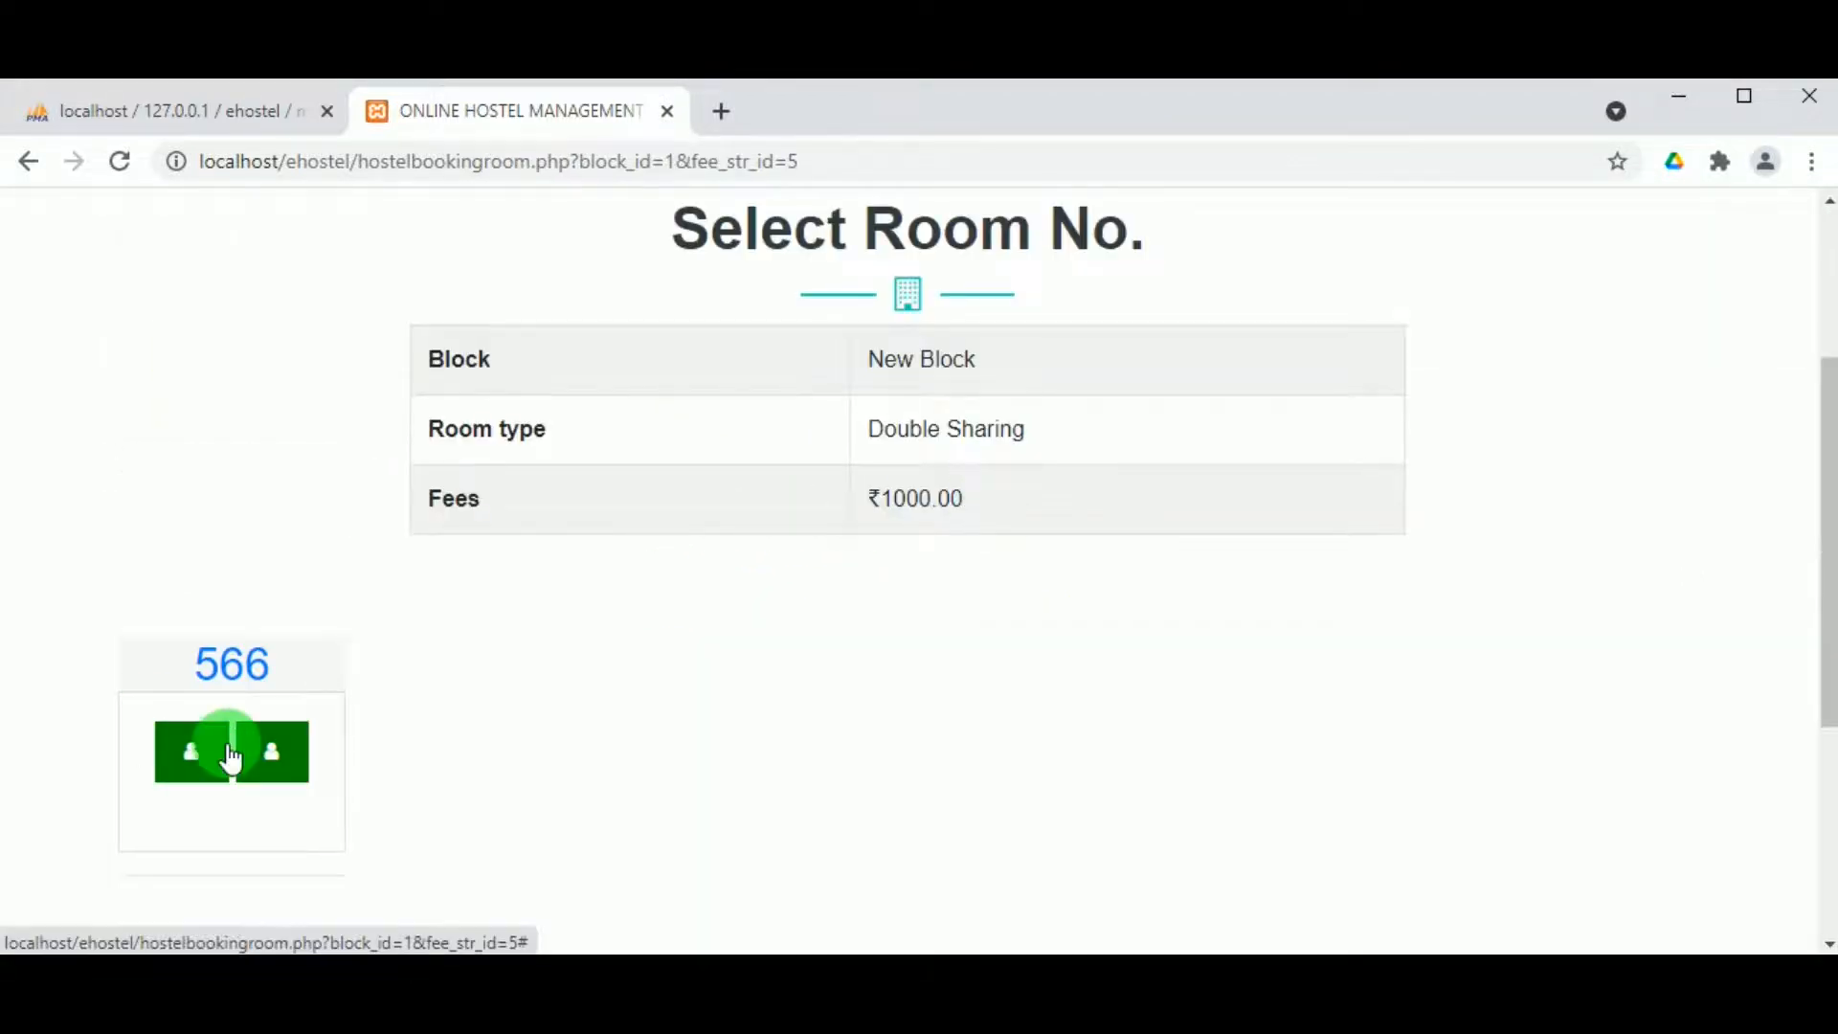
# Step: Pick a bed in room 566 and confirm the room choice
pyautogui.click(180, 766)
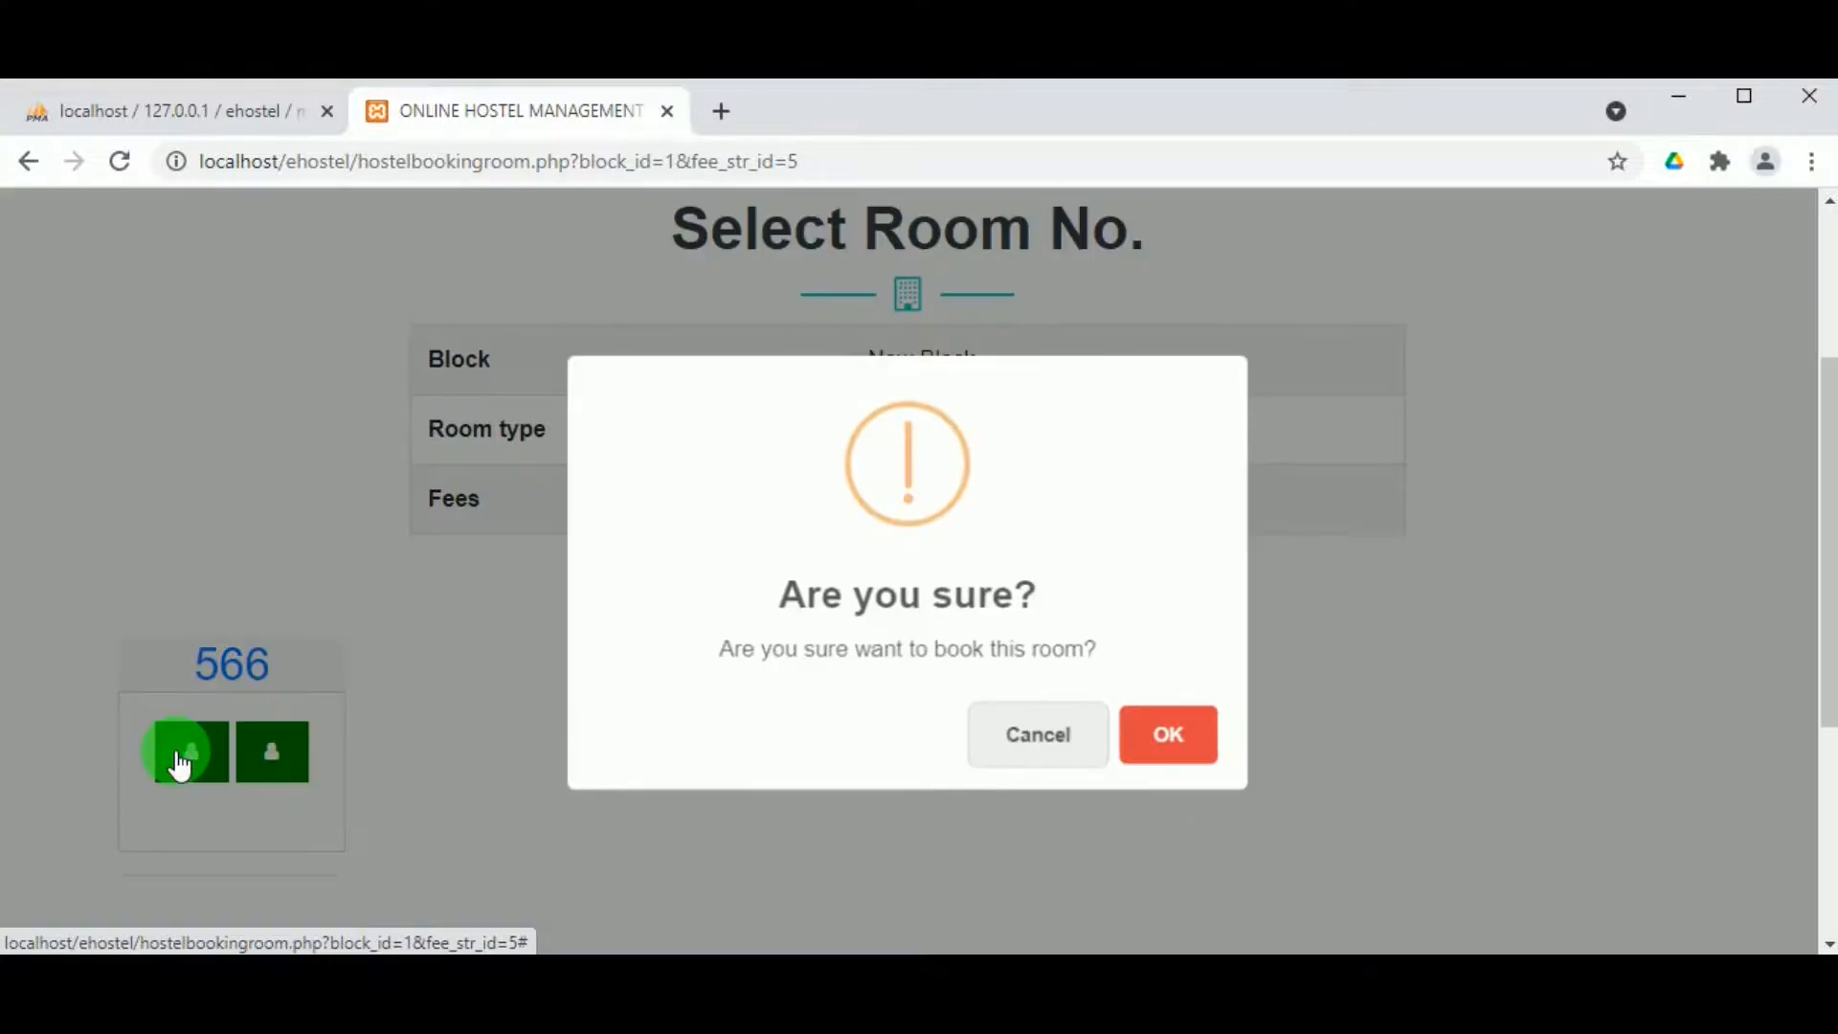
pyautogui.click(1176, 743)
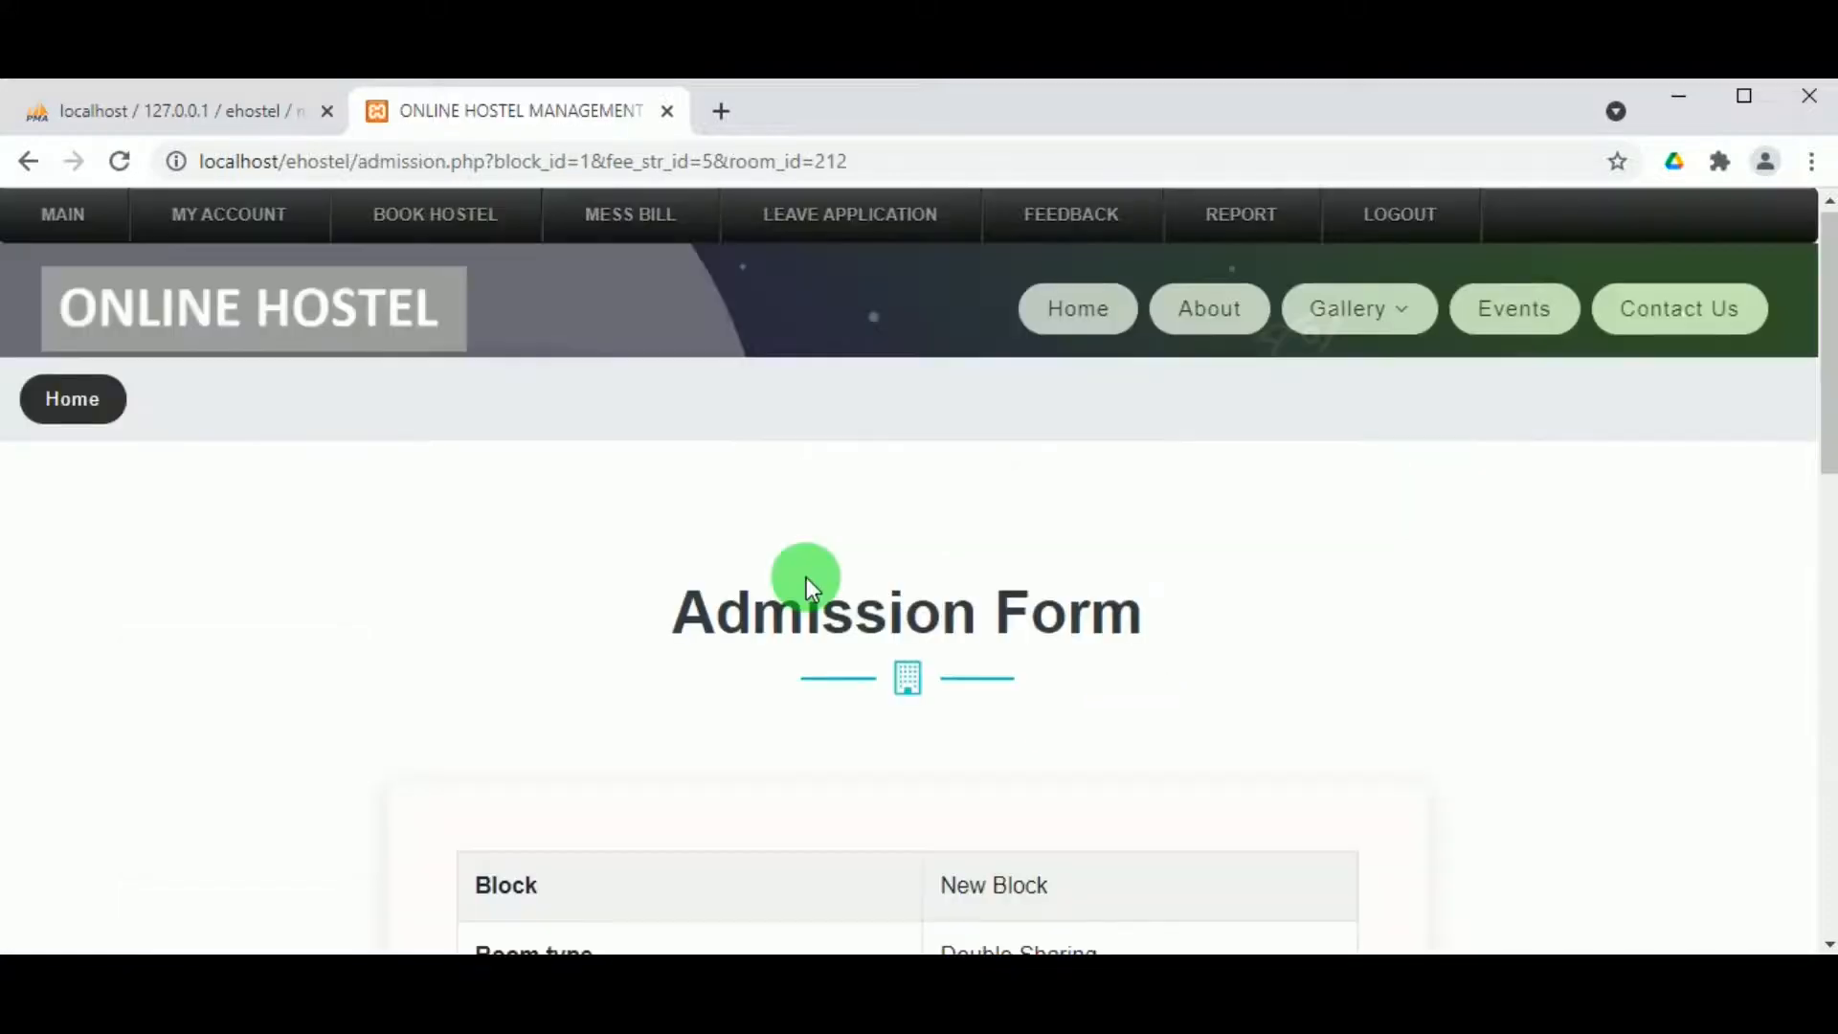
pyautogui.scroll(-3, 778, 628)
pyautogui.scroll(-3, 777, 628)
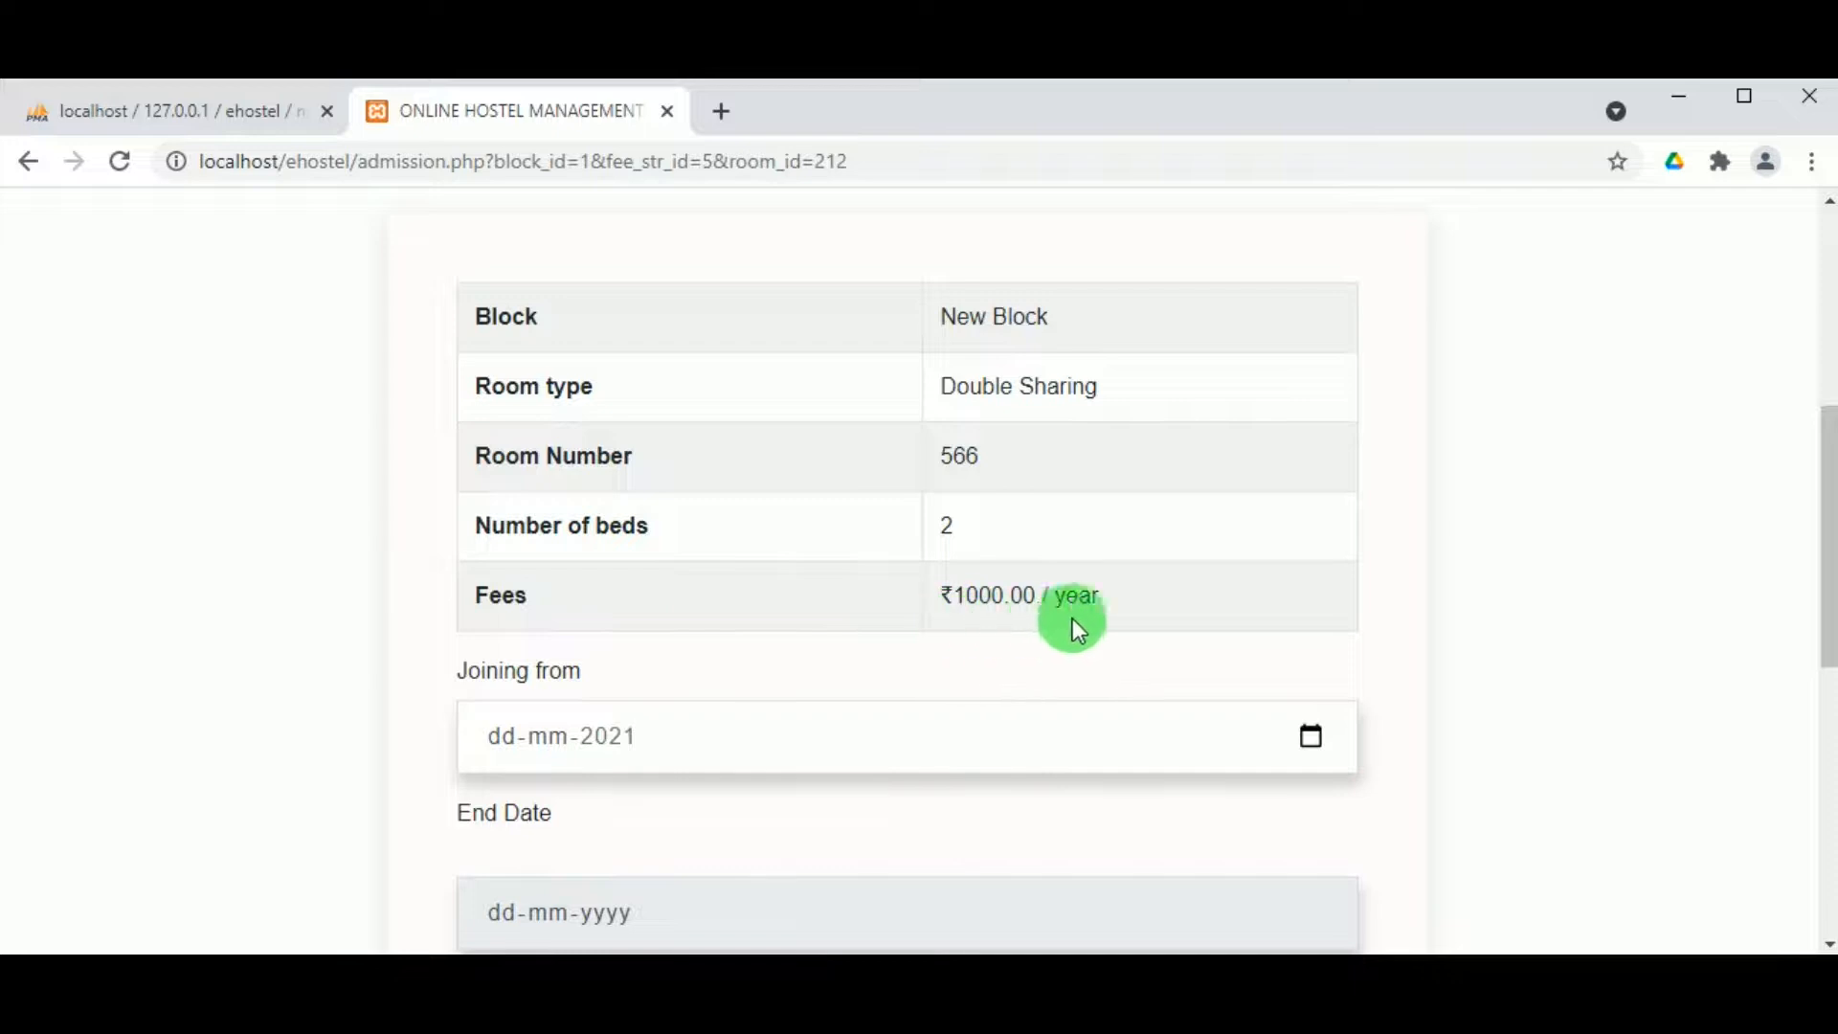
# Step: Set joining date 24-05-2021 and Nonveg food, then submit the admission form
pyautogui.click(1304, 739)
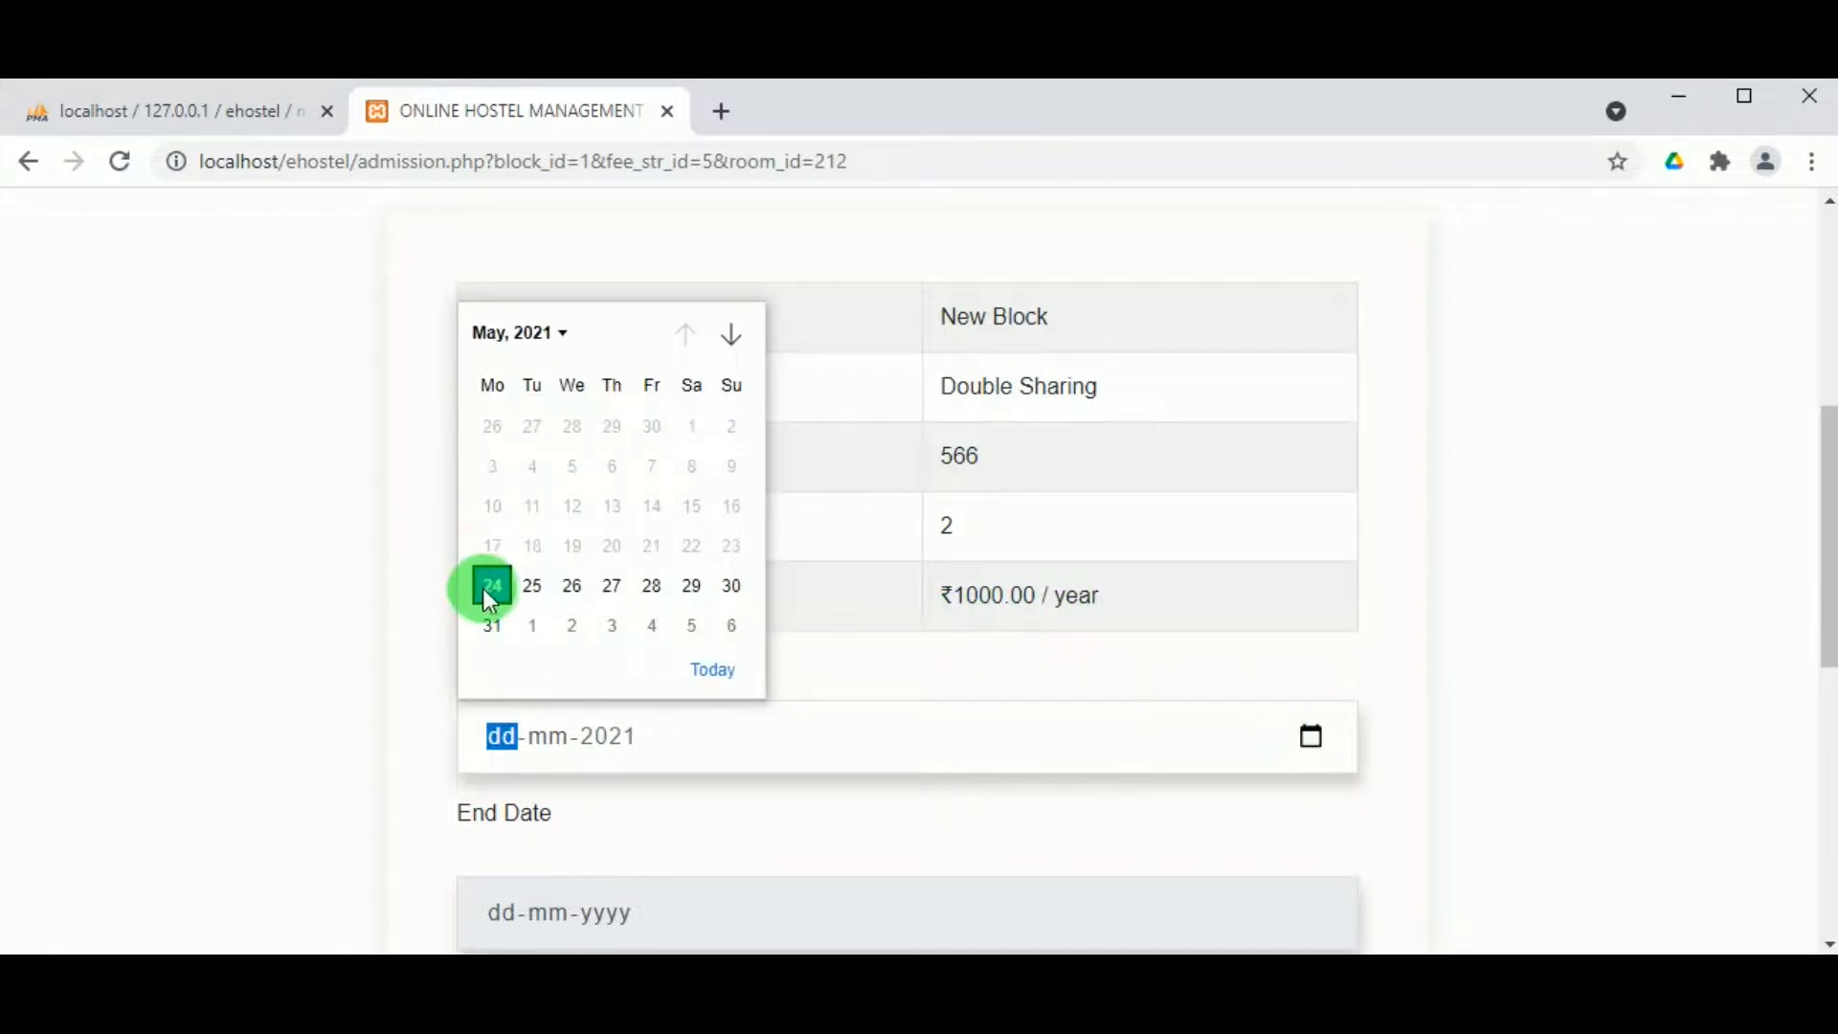
pyautogui.click(492, 588)
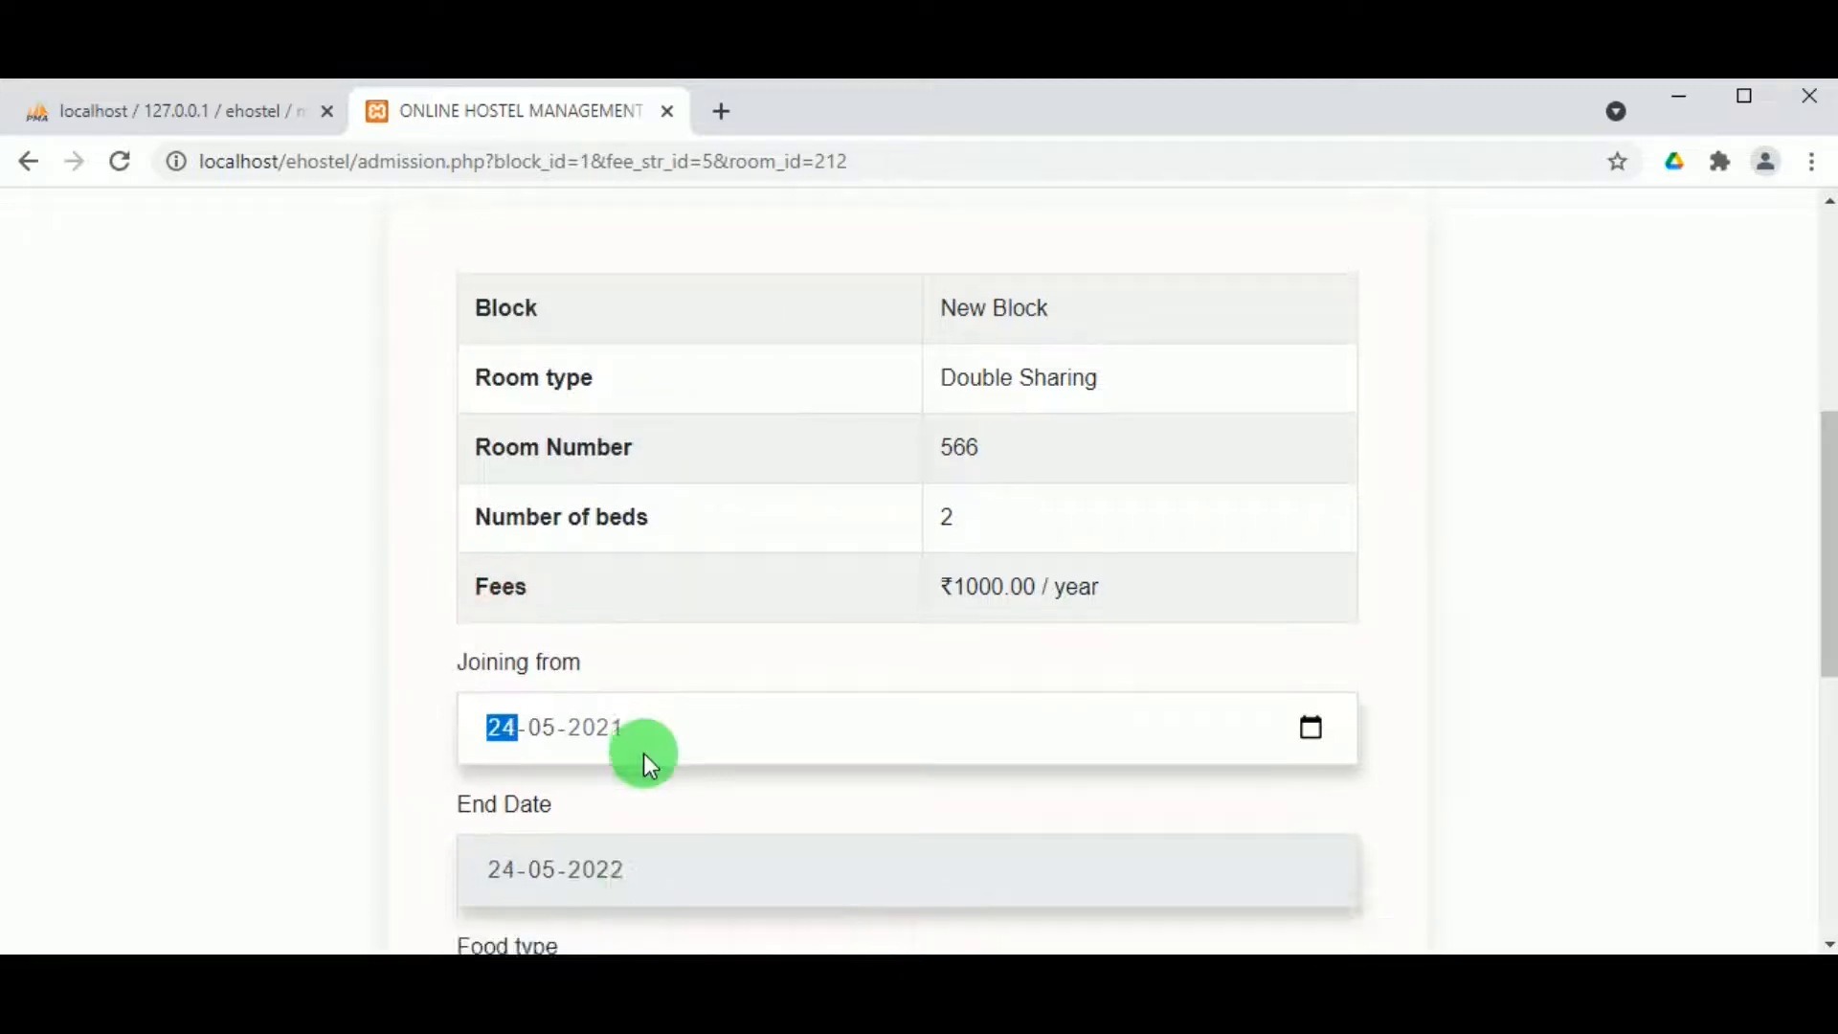
pyautogui.scroll(-2, 641, 760)
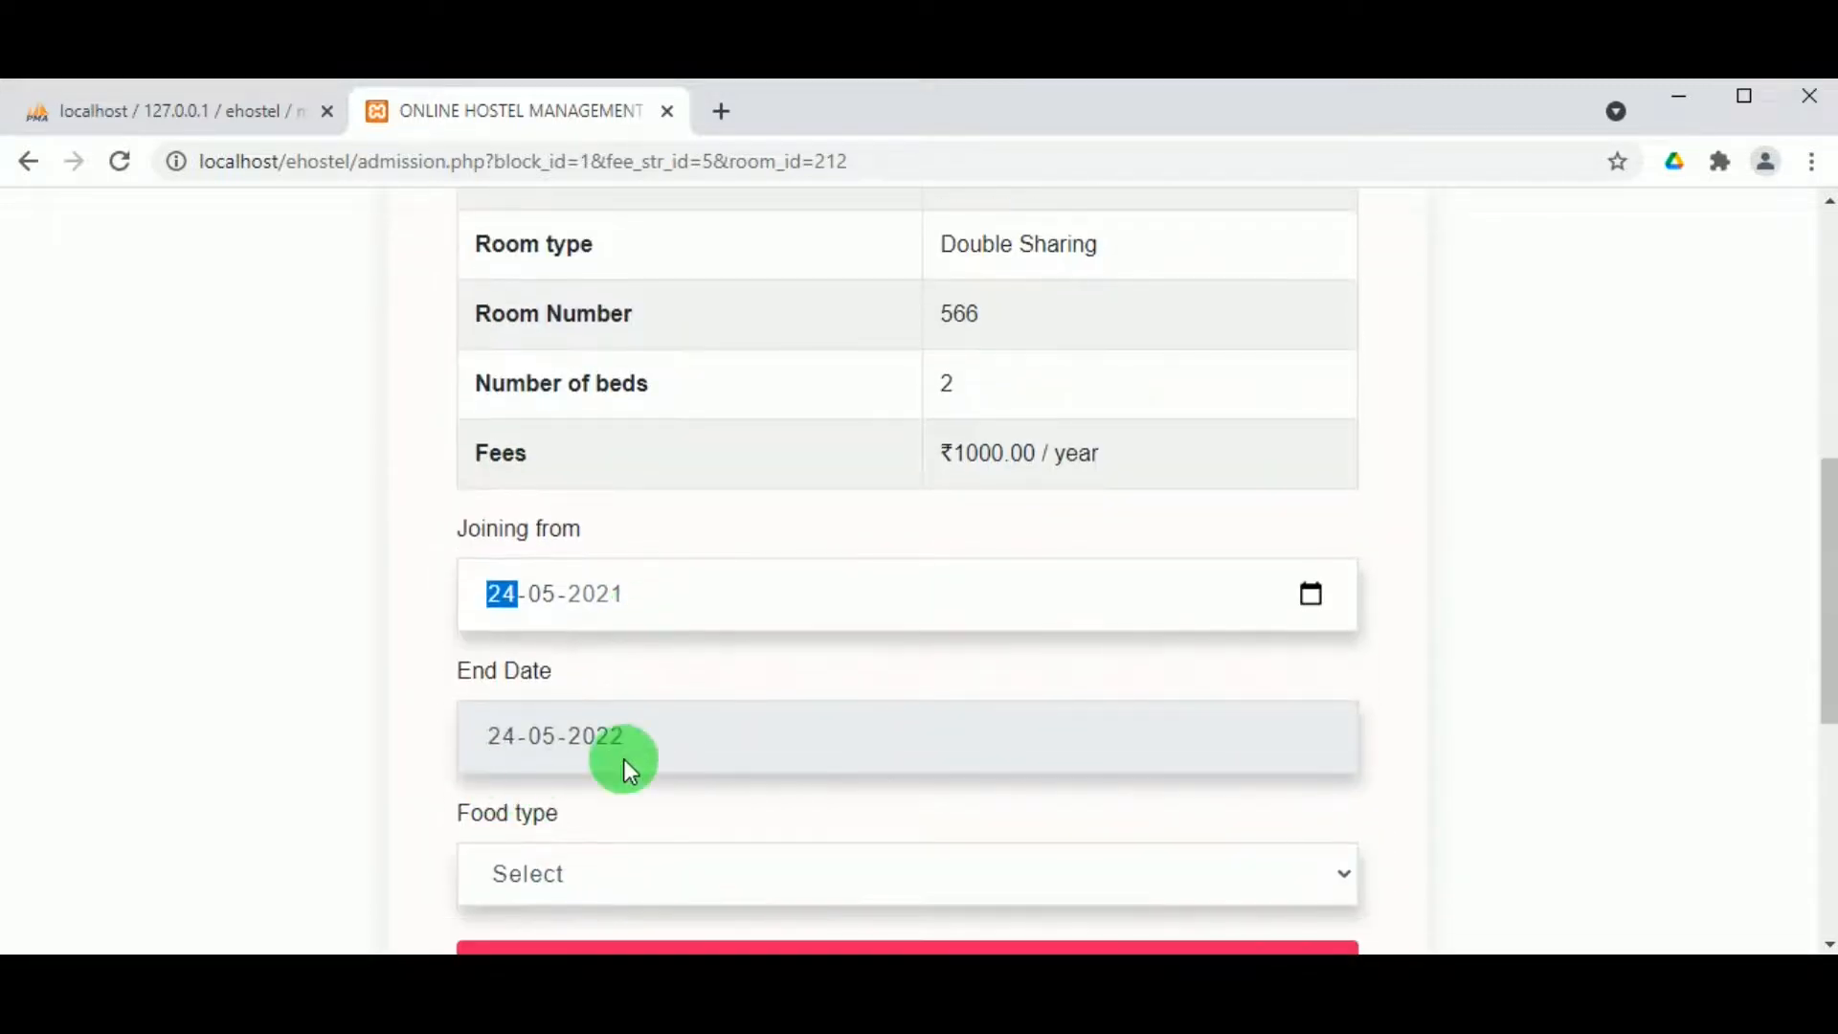
pyautogui.scroll(-4, 567, 813)
pyautogui.click(557, 591)
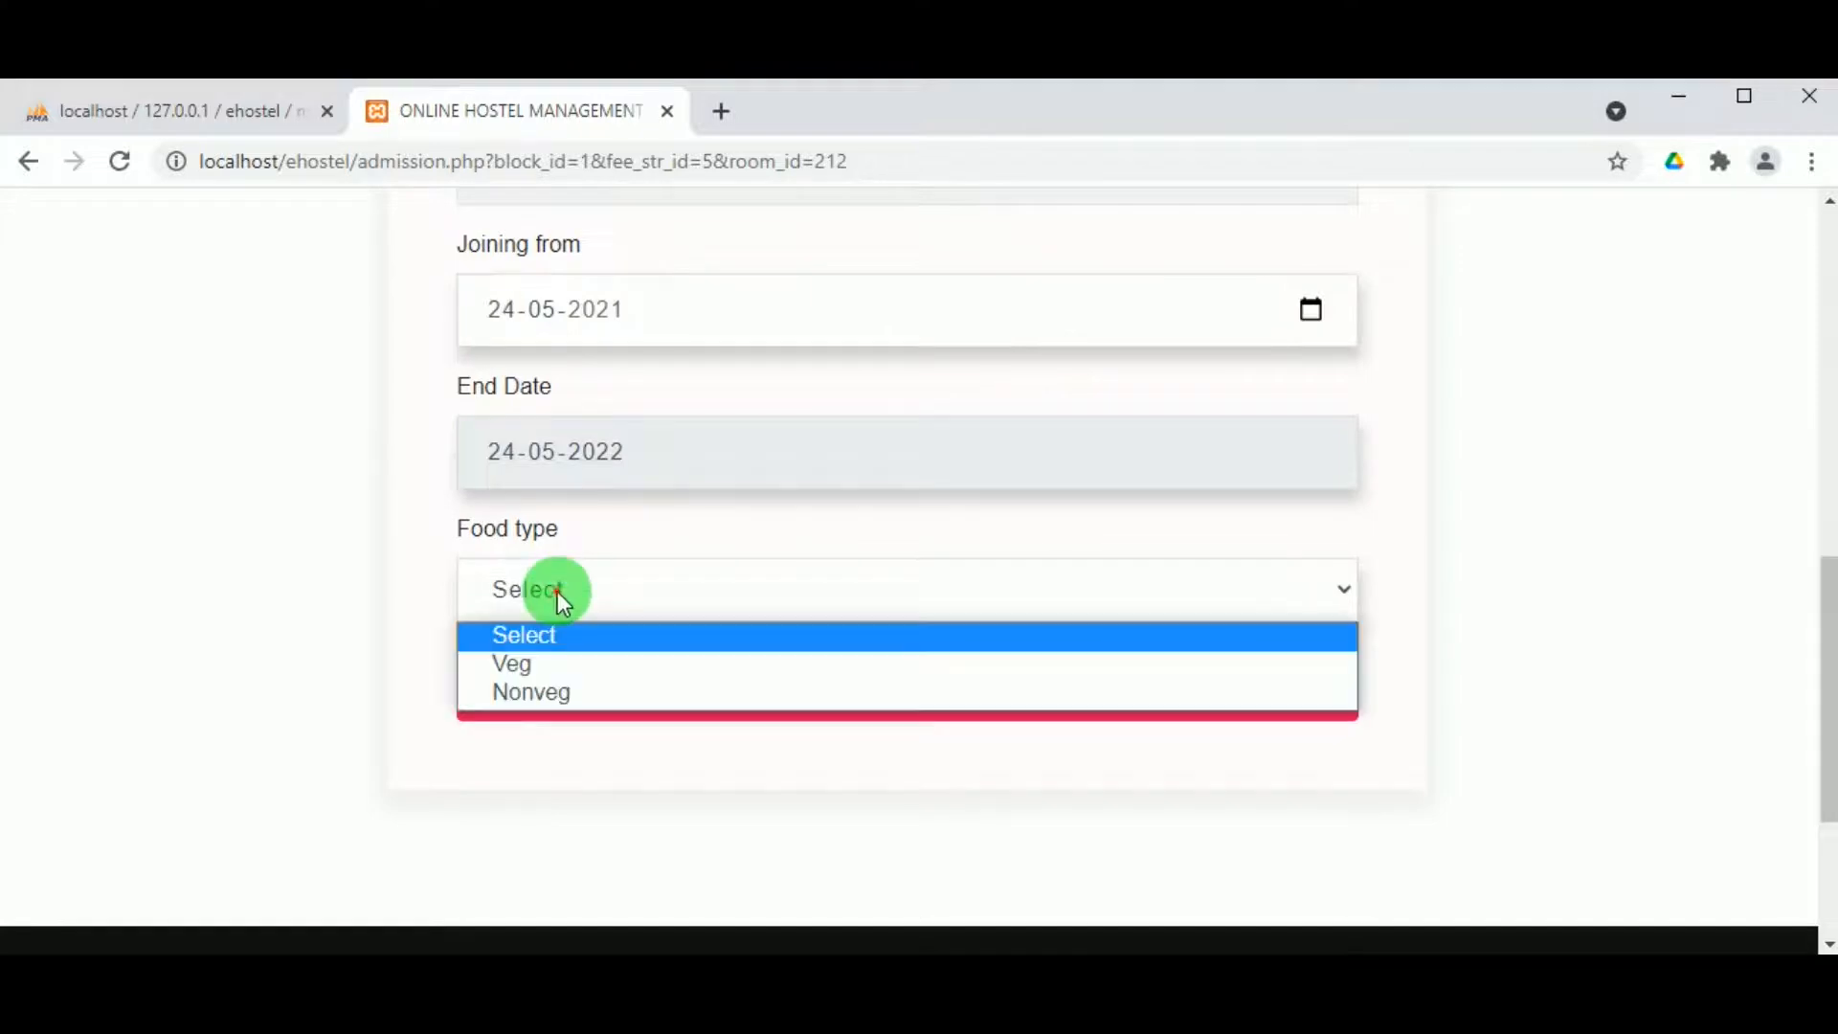
pyautogui.click(538, 691)
pyautogui.click(906, 693)
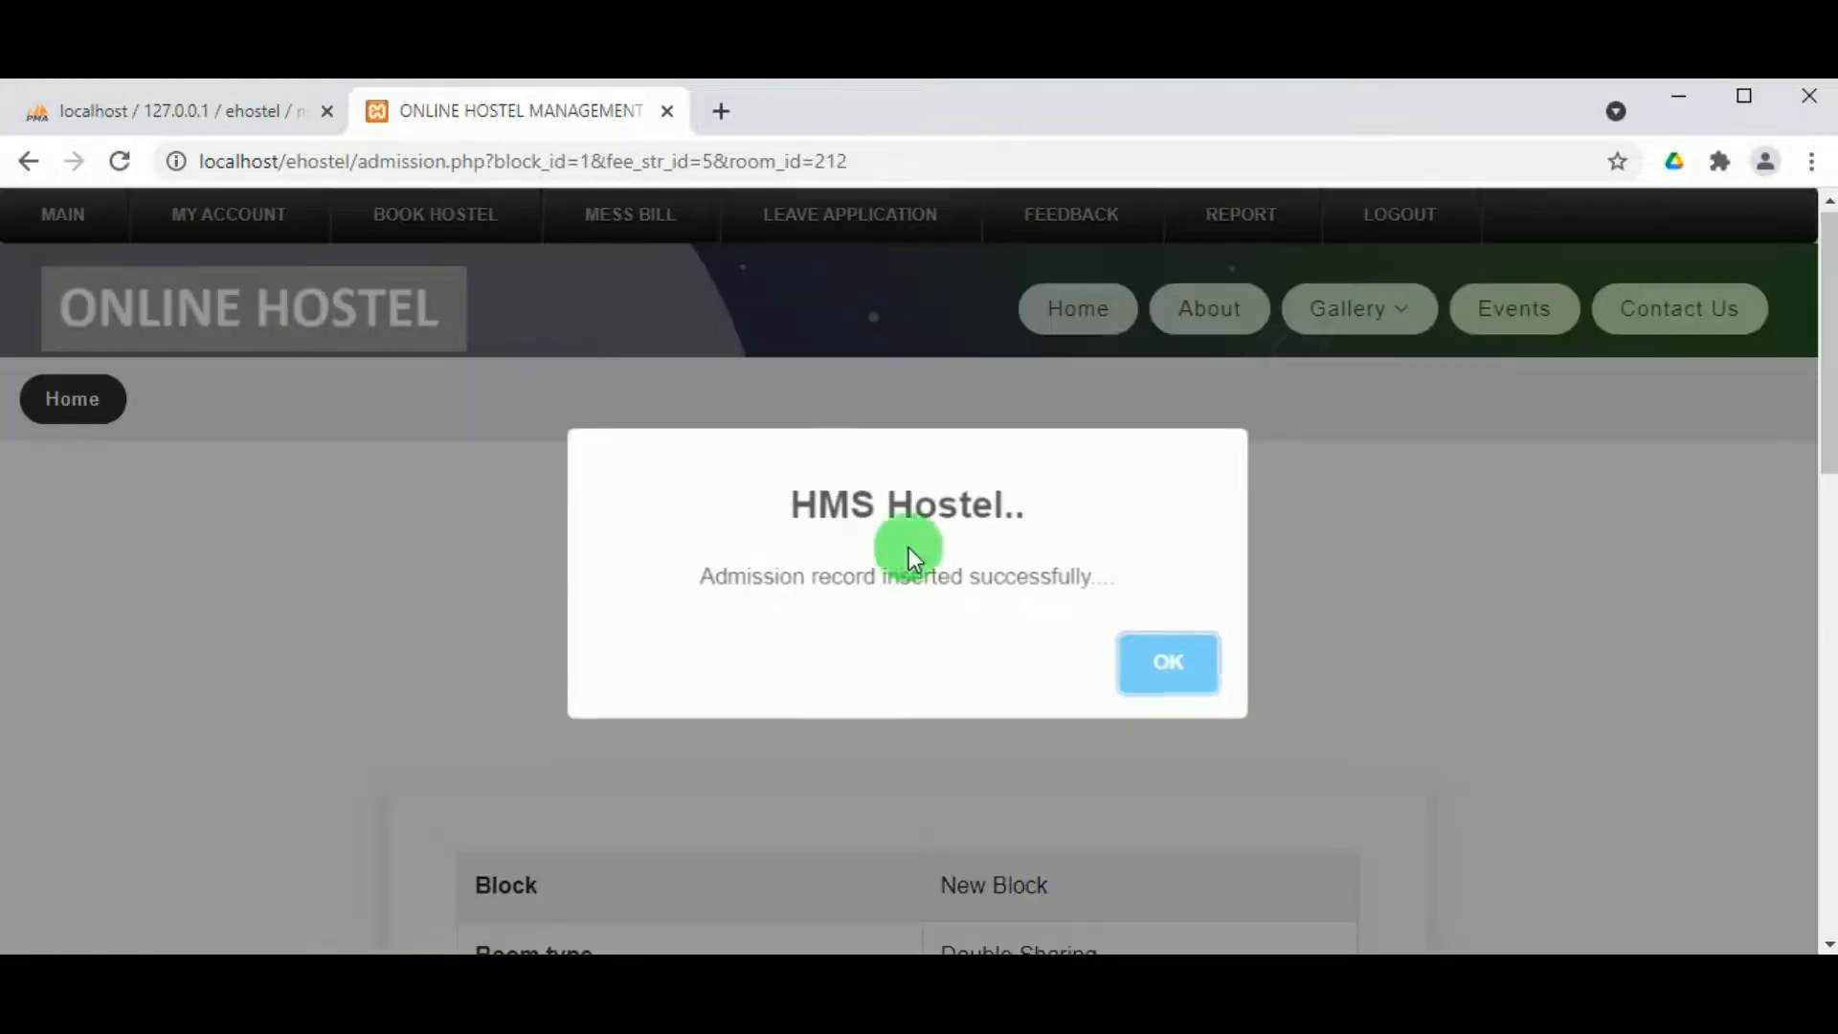
pyautogui.click(1161, 689)
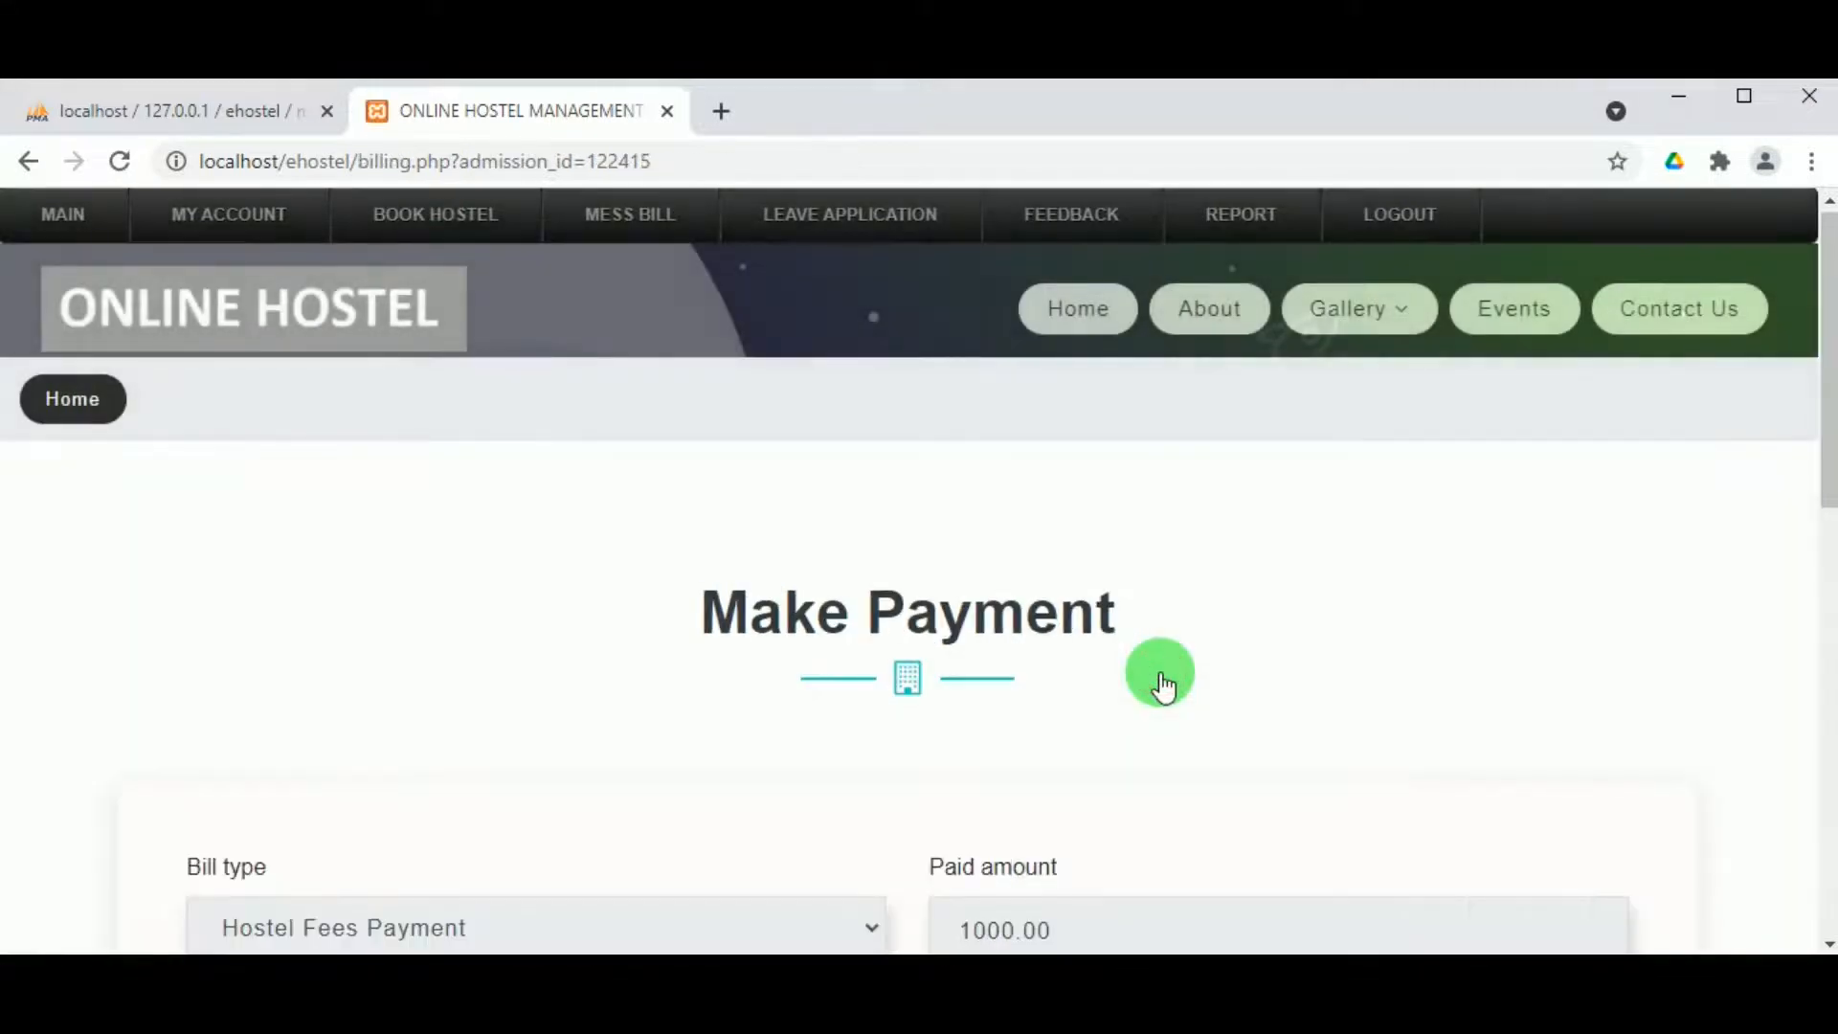
# Step: Fill in card holder name, Debit card, card number, CVV and December 2021 expiry
pyautogui.scroll(-4, 786, 698)
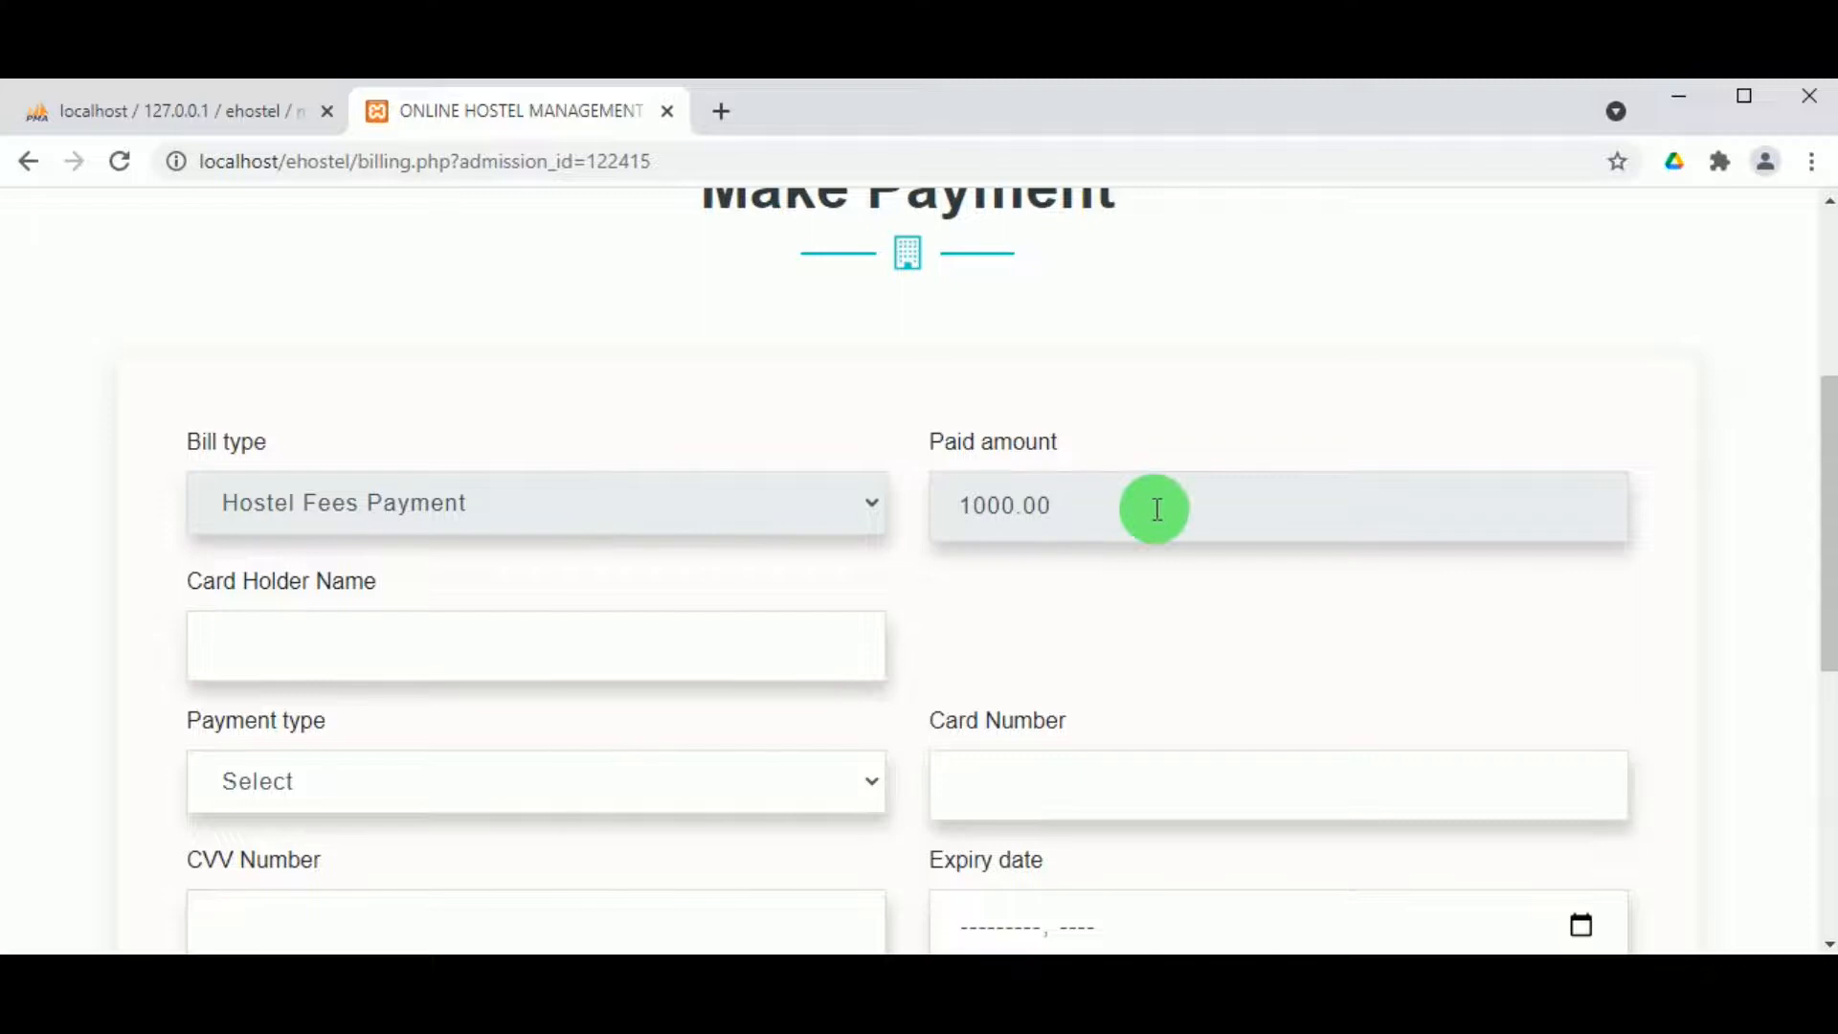
pyautogui.click(485, 652)
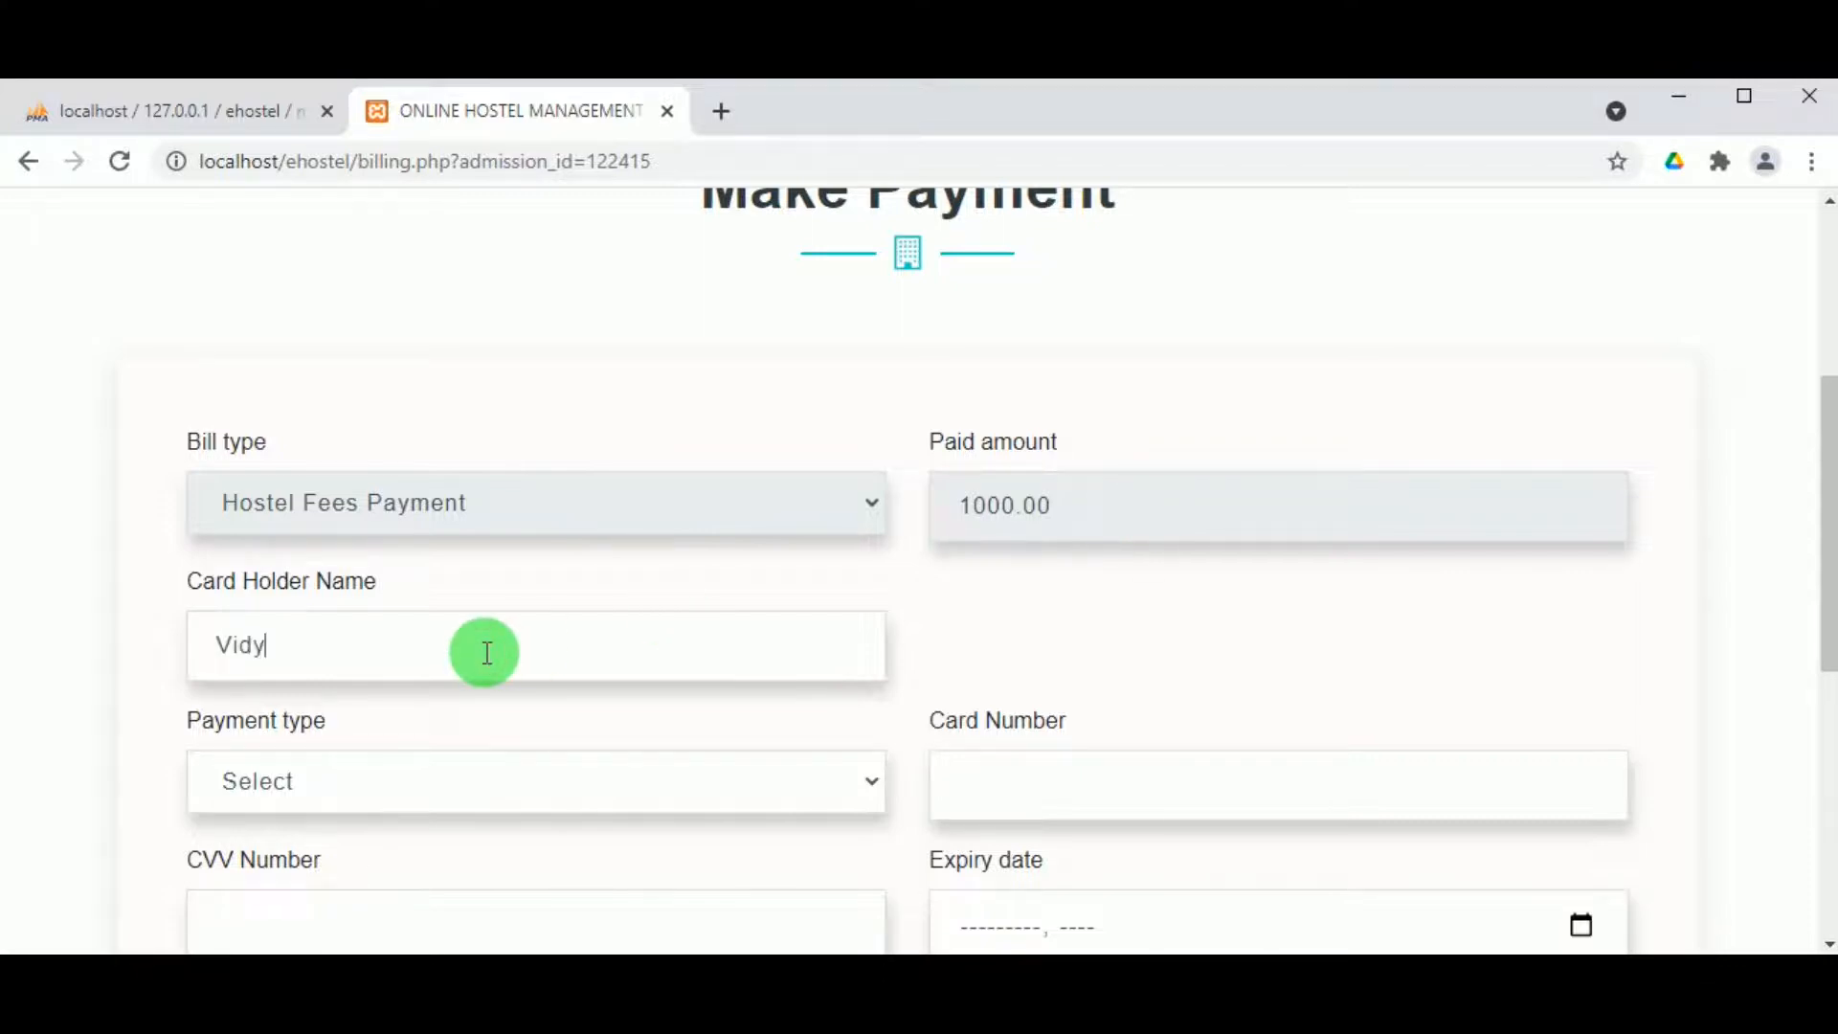
pyautogui.click(433, 801)
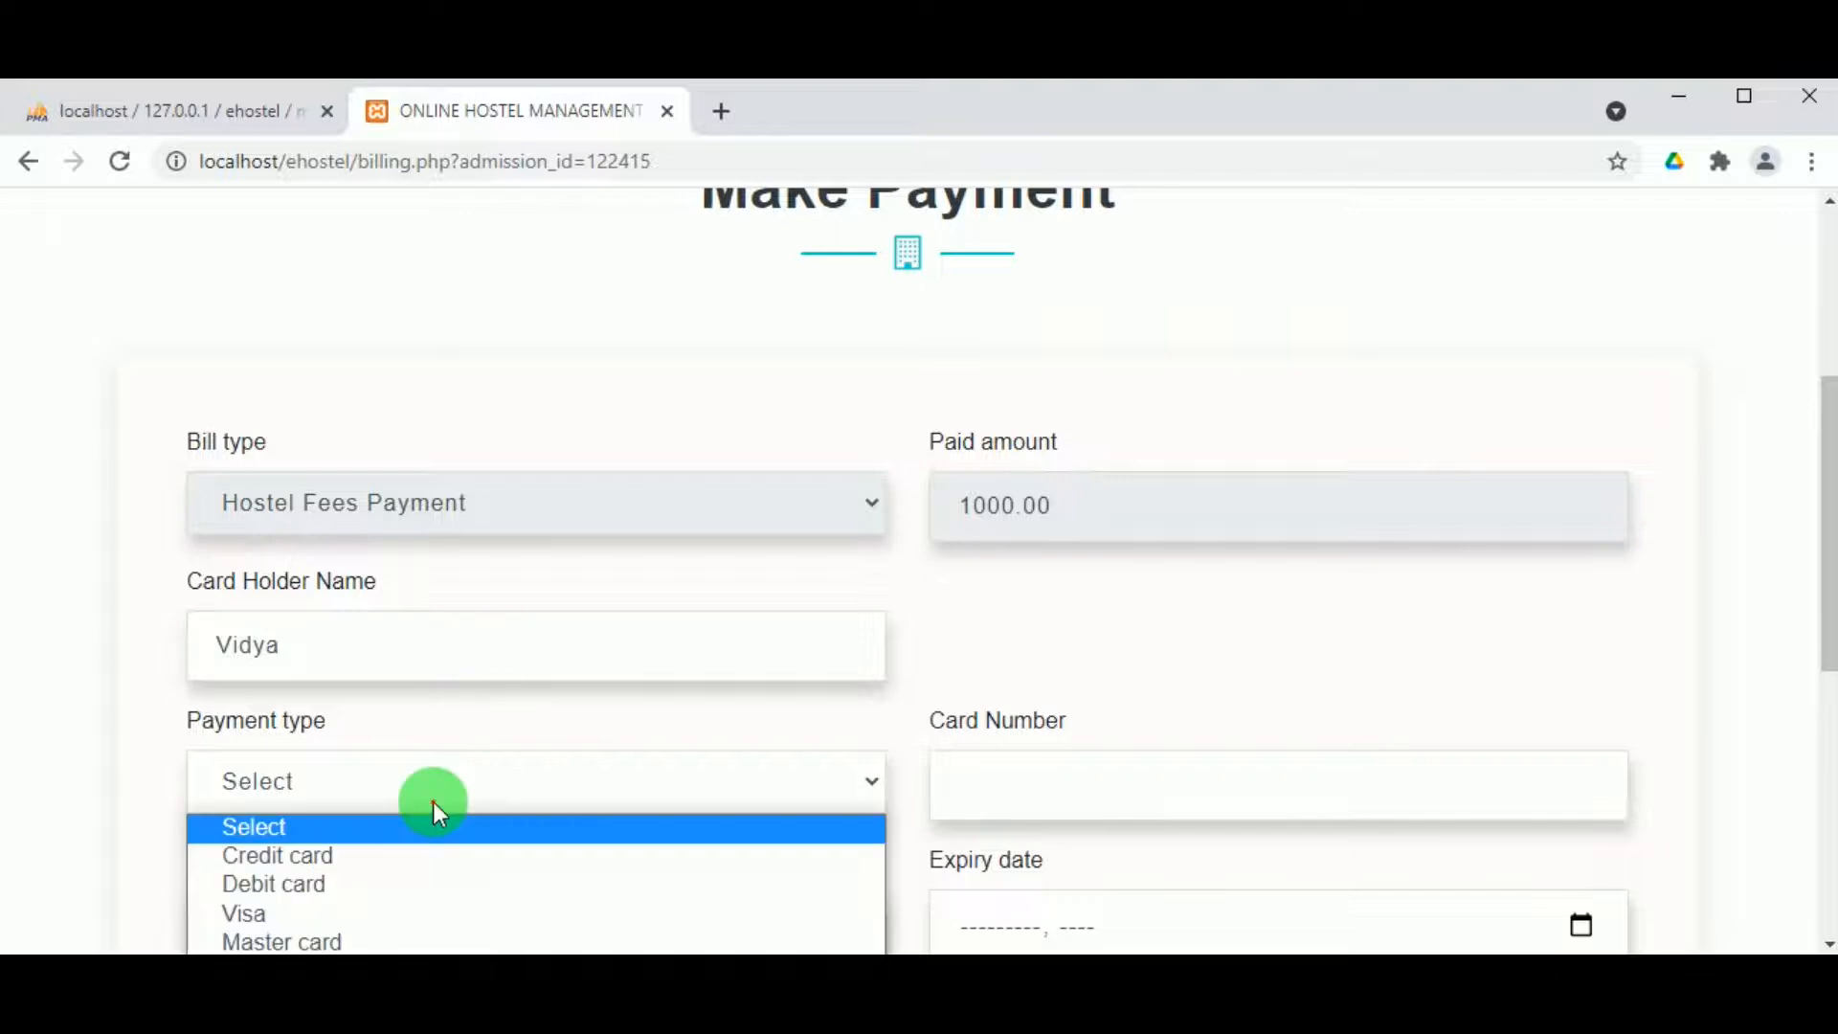
pyautogui.click(410, 881)
pyautogui.click(1020, 785)
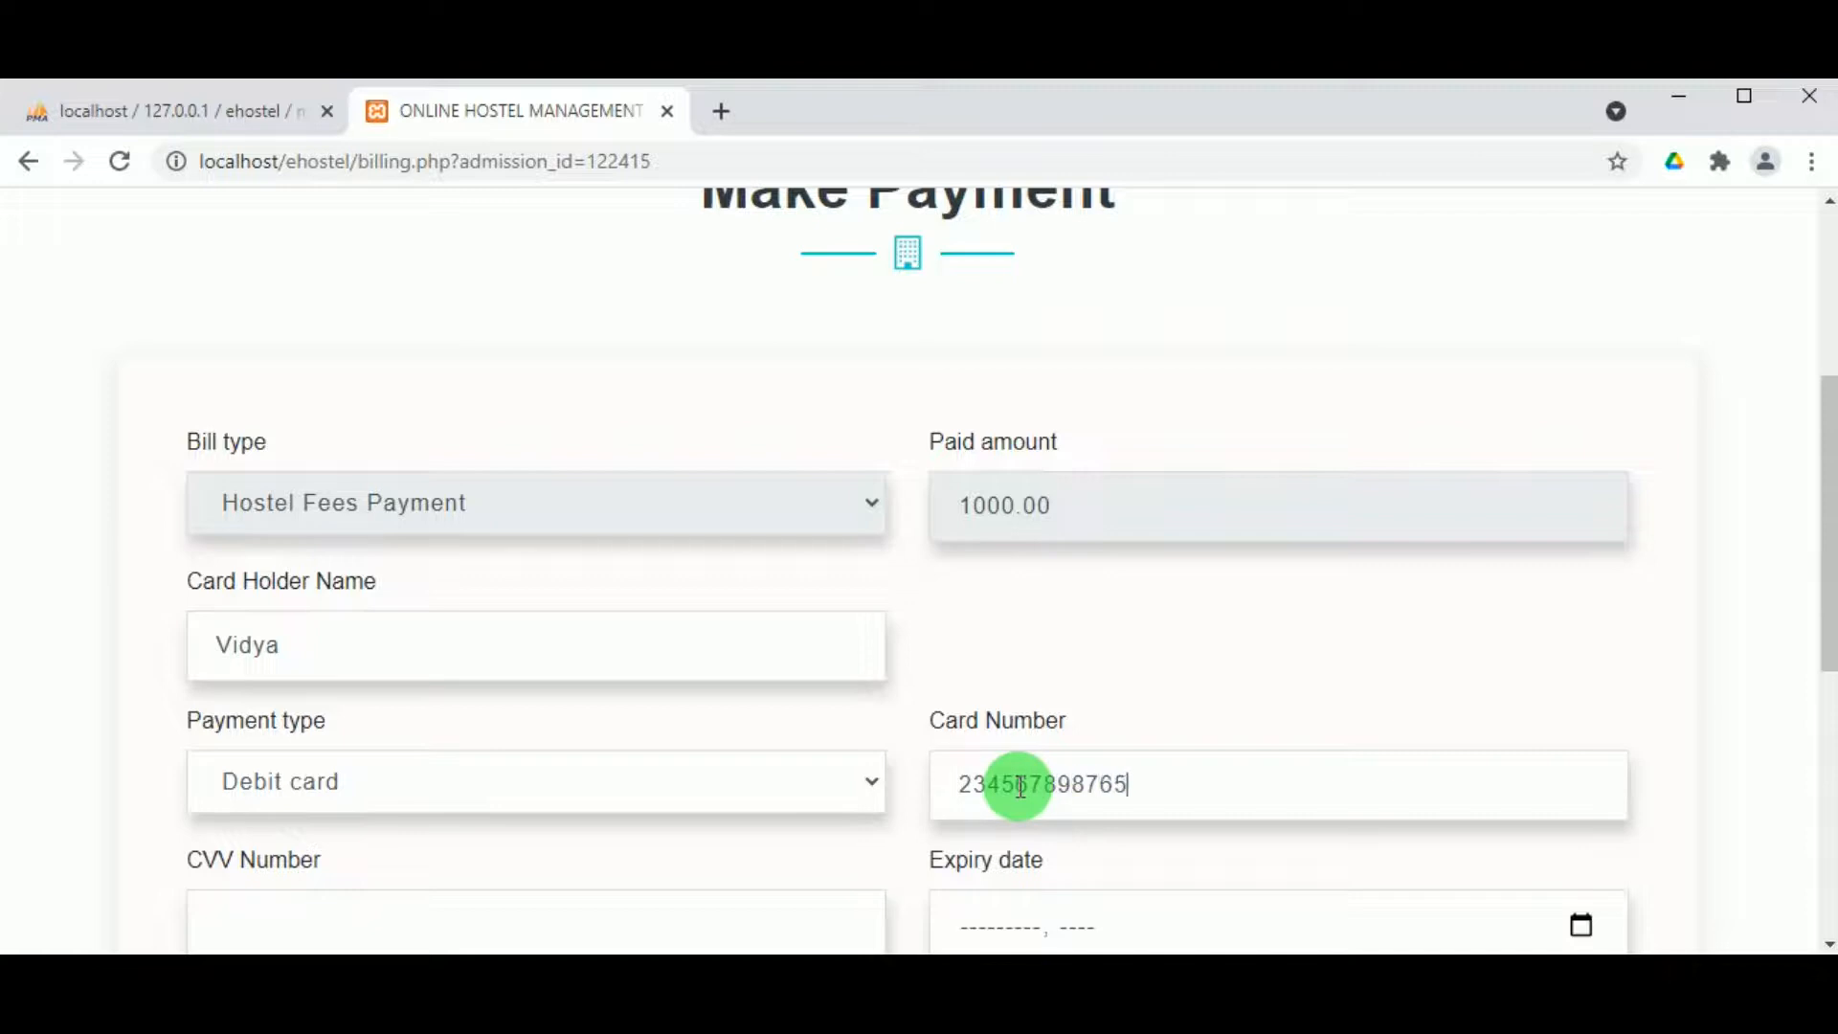
pyautogui.scroll(-2, 1020, 786)
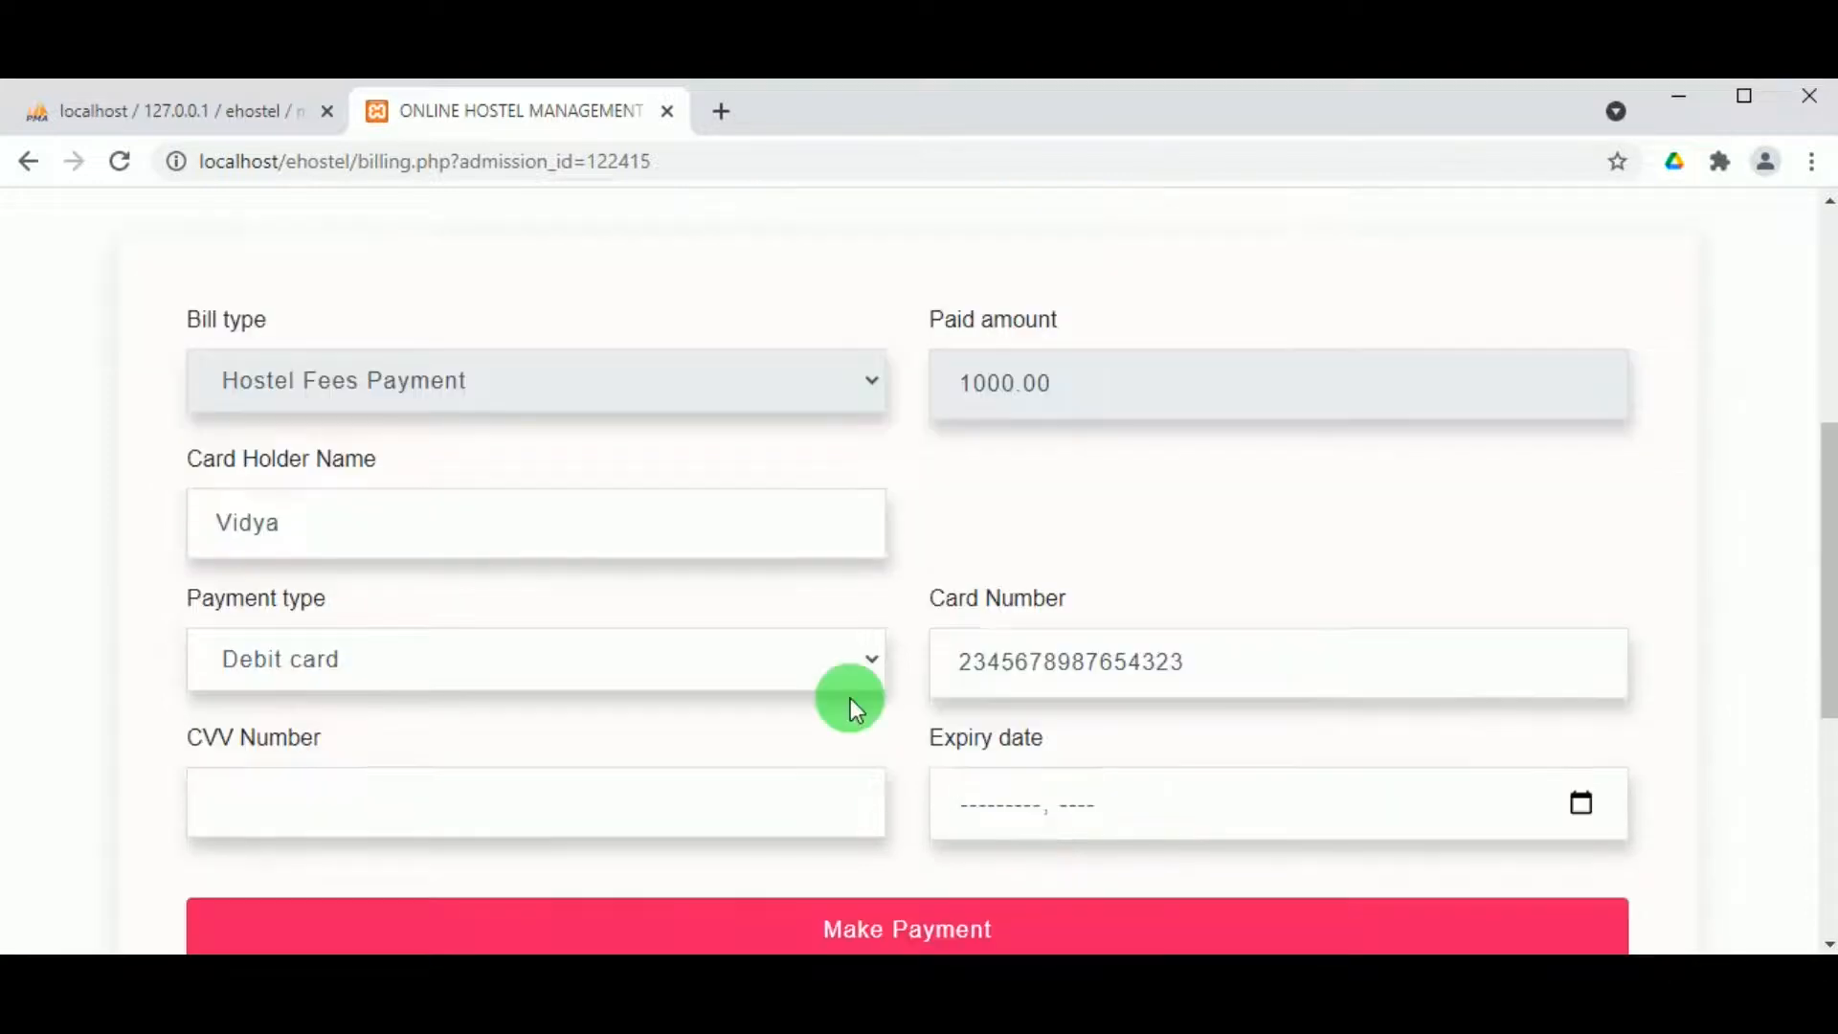
pyautogui.click(512, 763)
pyautogui.write('67')
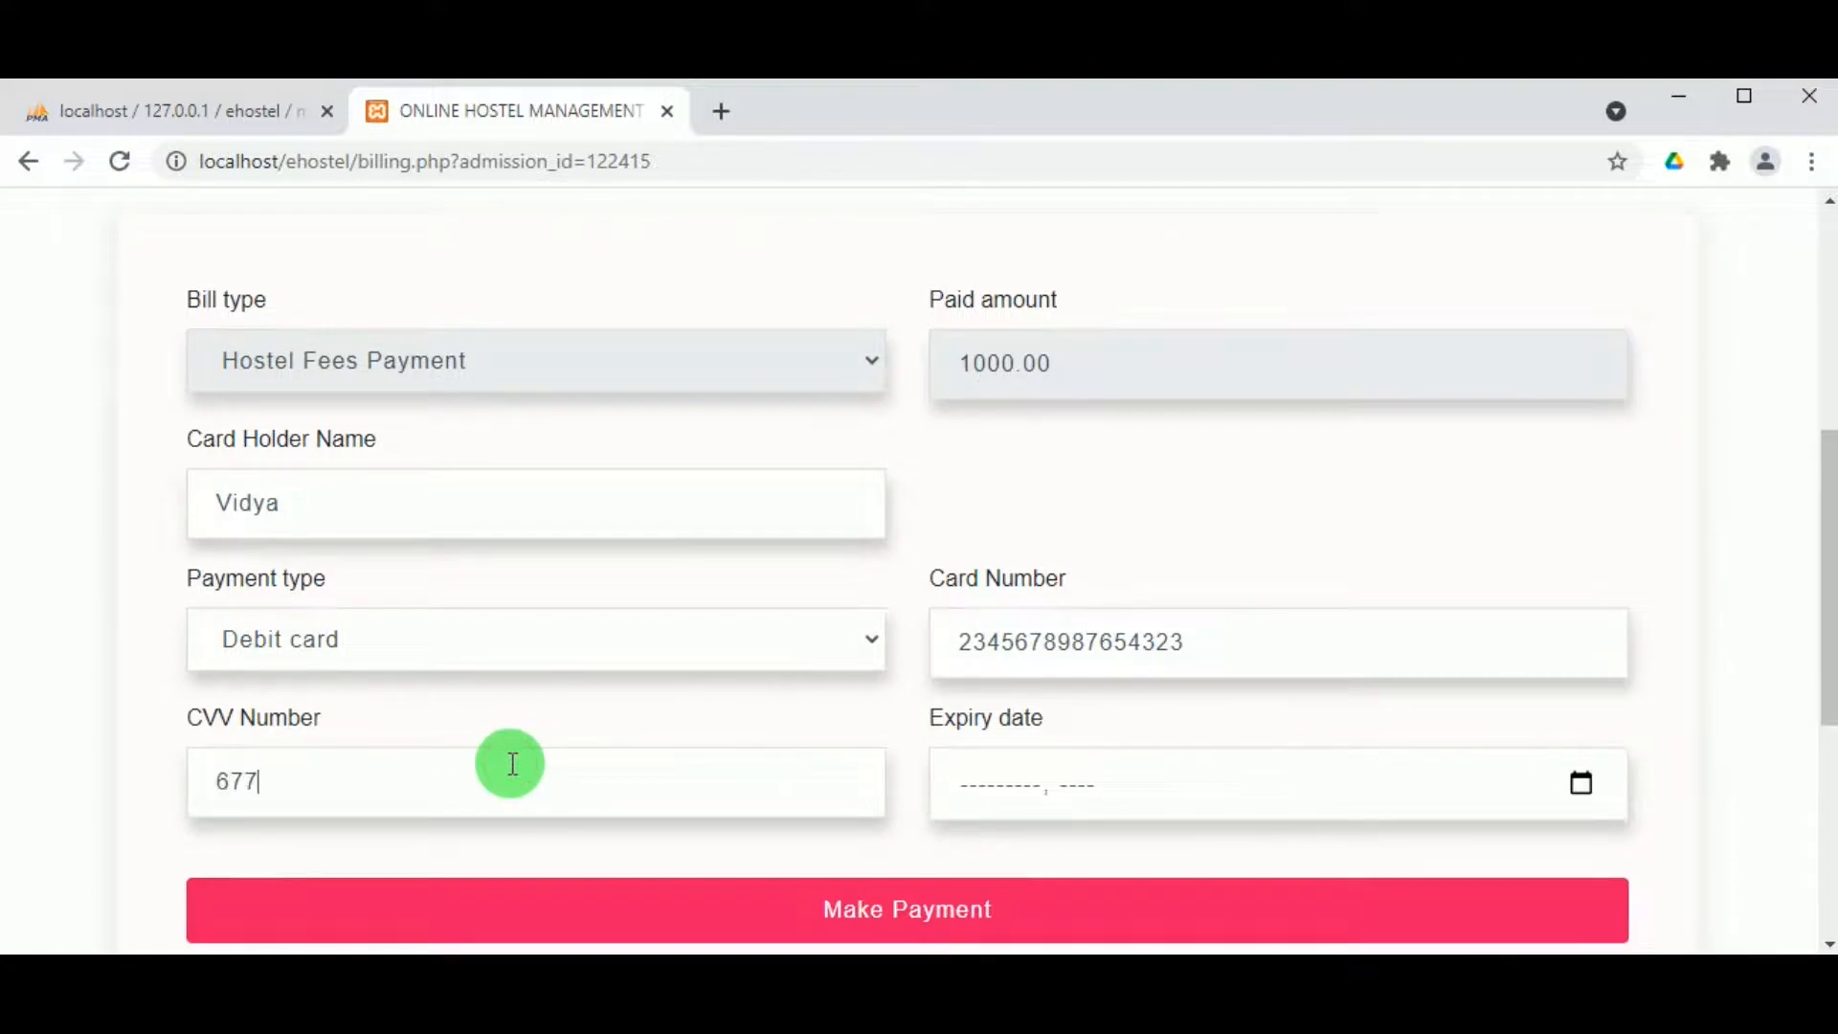
pyautogui.write('7')
pyautogui.click(1580, 783)
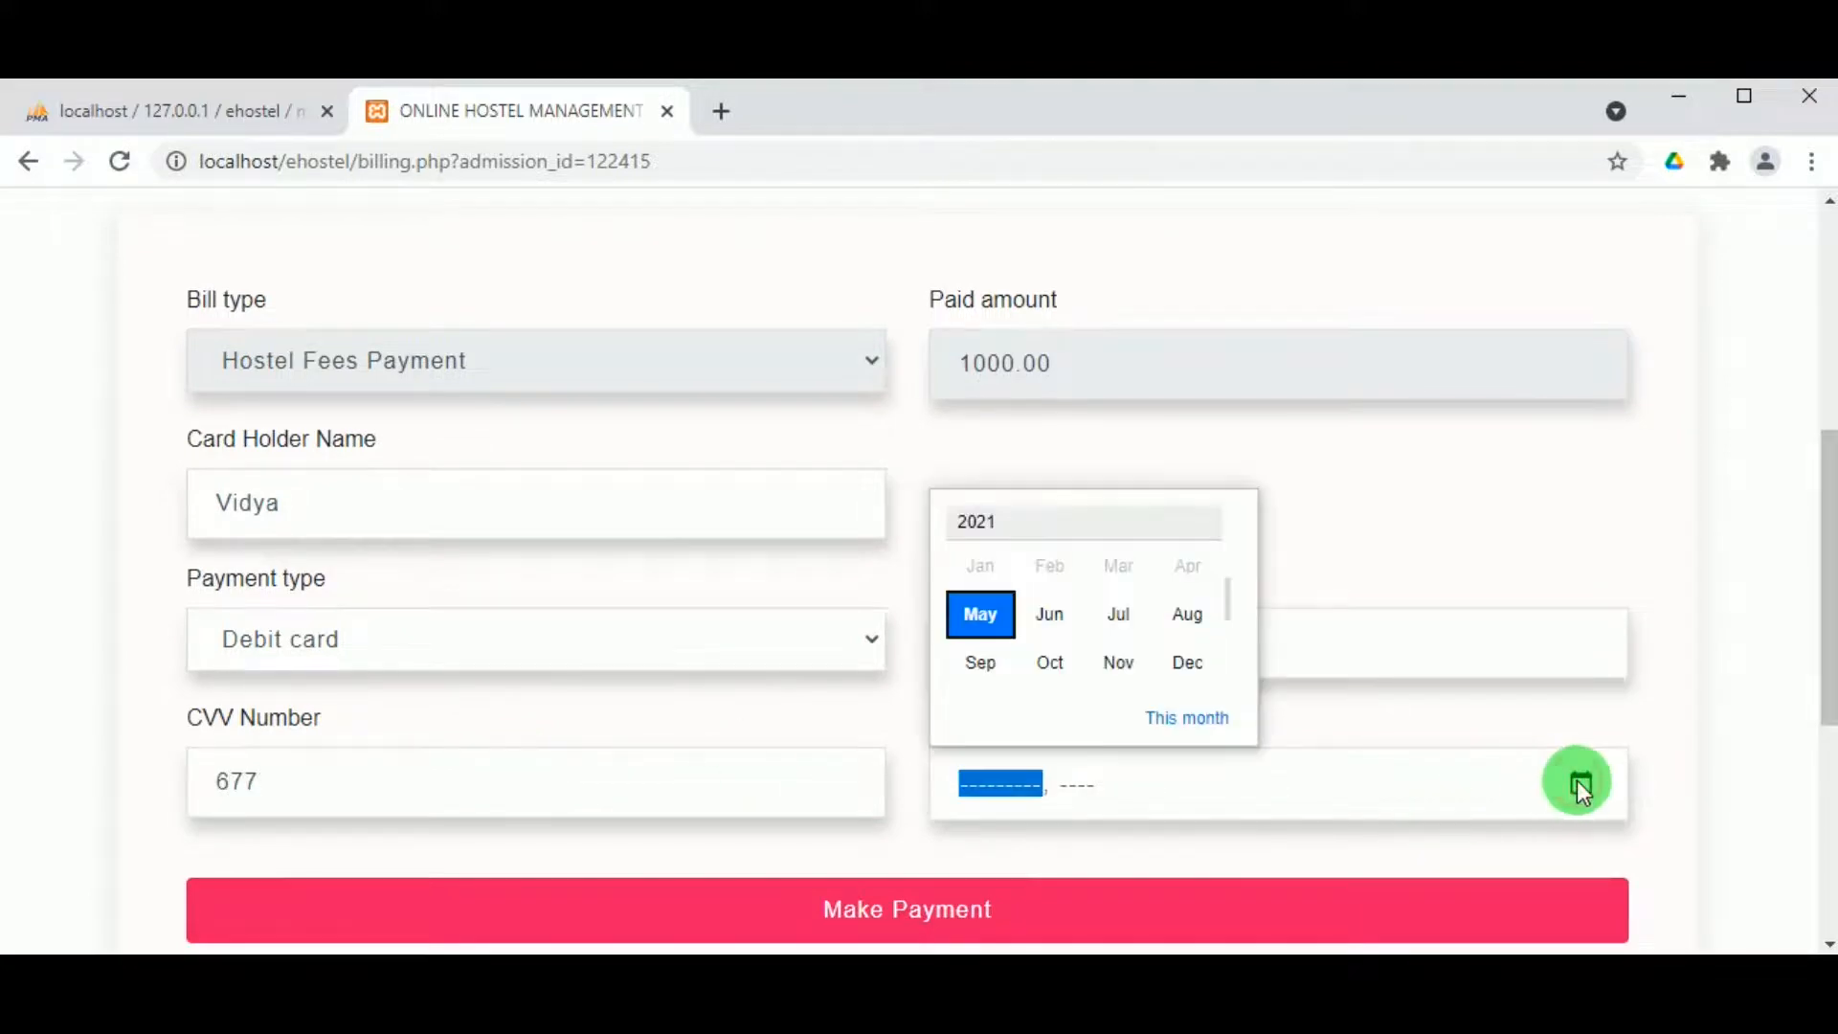
pyautogui.click(1185, 643)
# Step: Submit the ₹1000 payment and review receipt Bill No. 135 for room 566
pyautogui.click(810, 905)
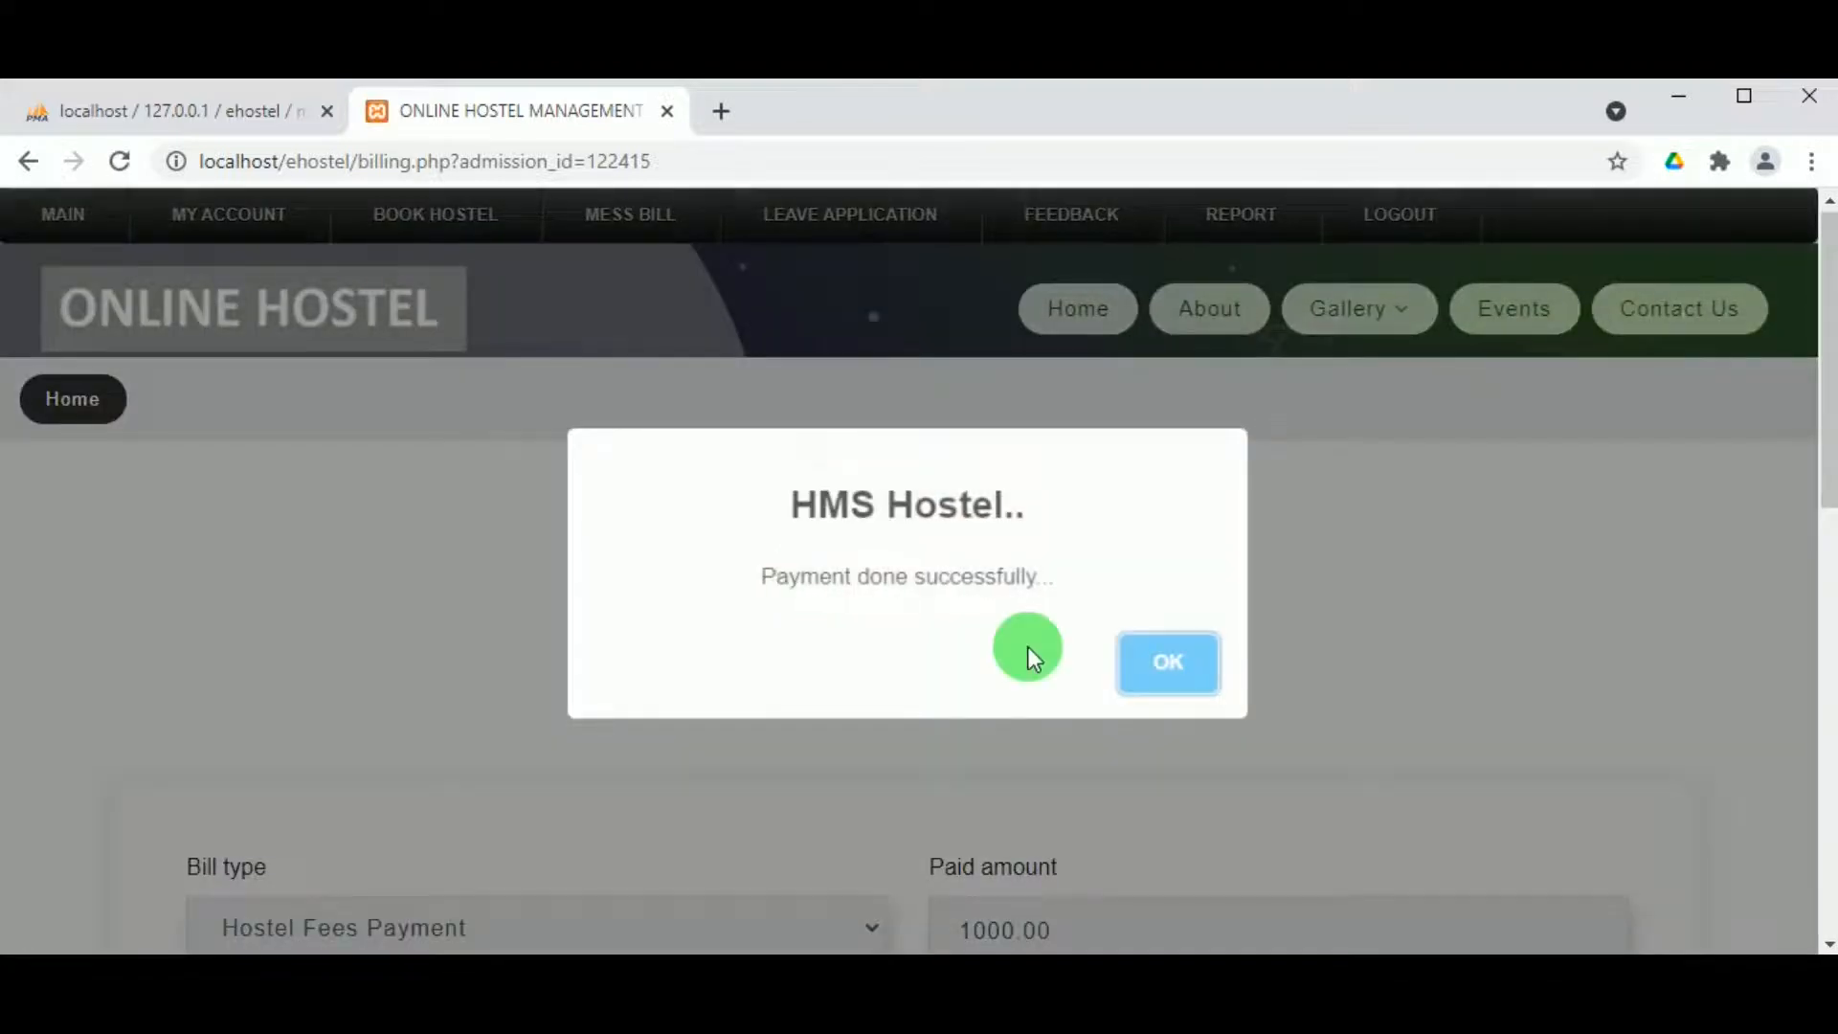
pyautogui.click(1143, 657)
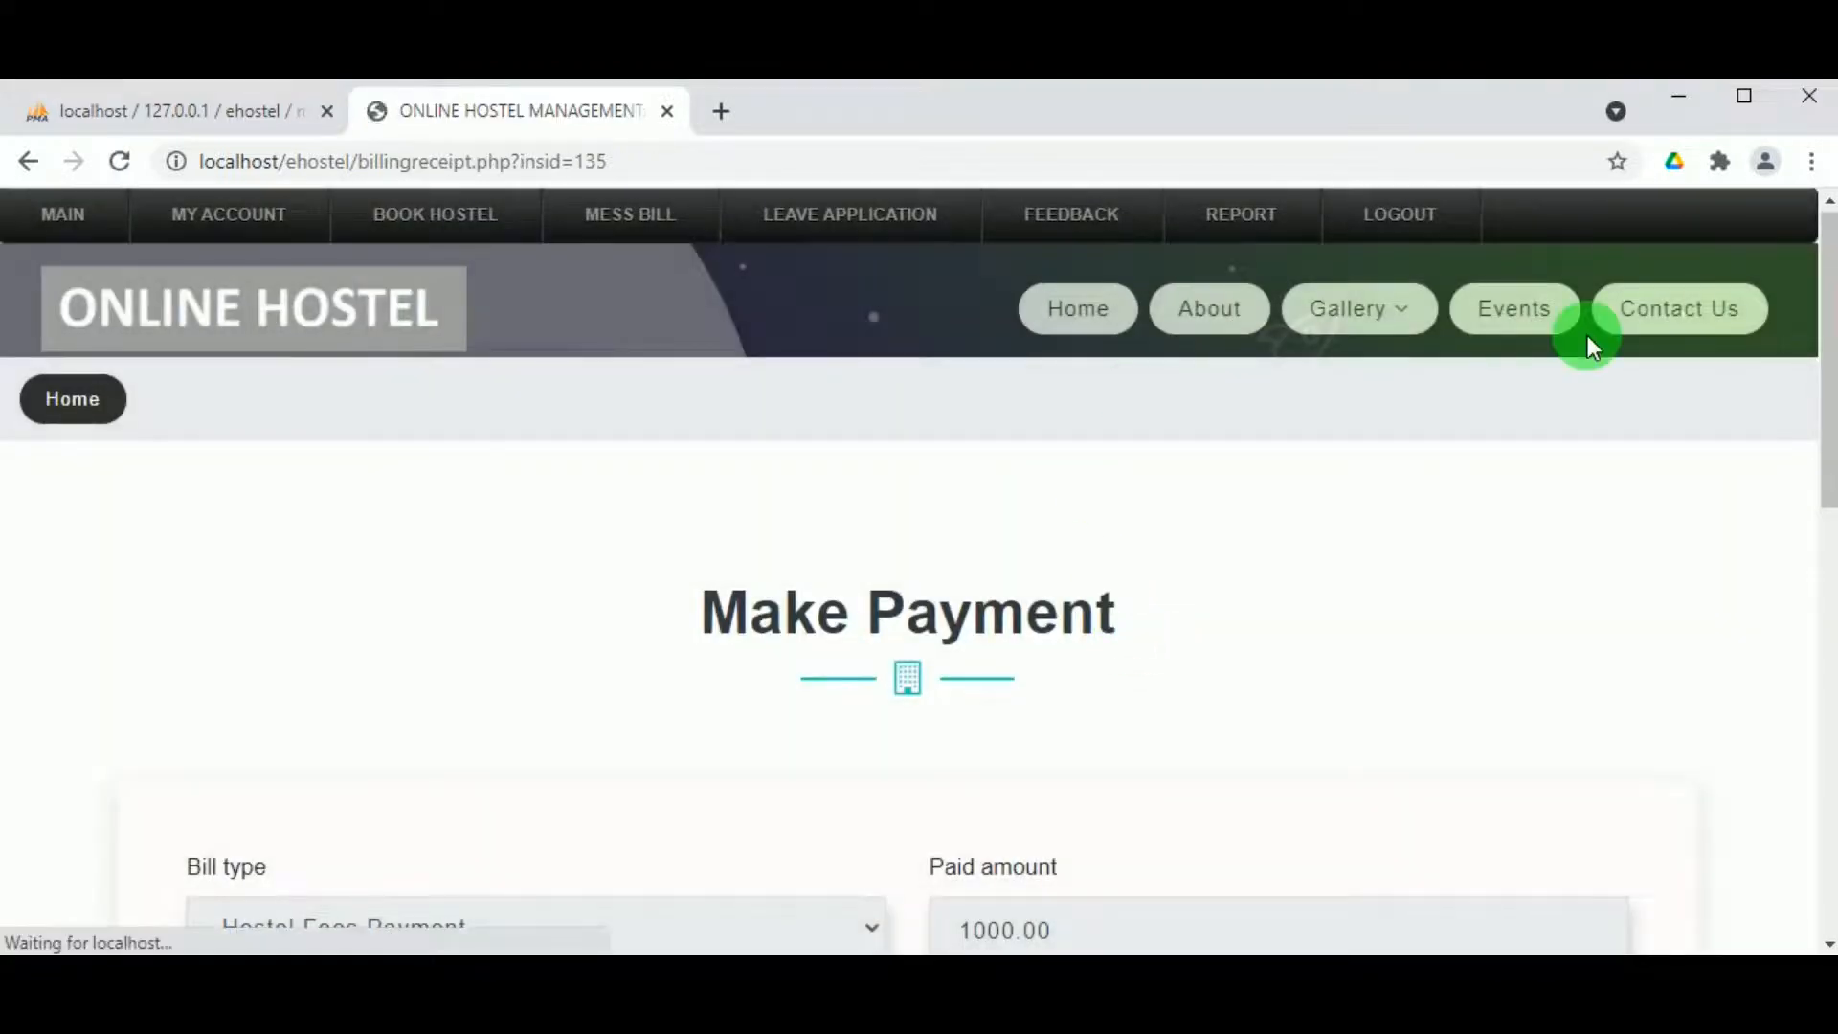
pyautogui.scroll(-3, 1012, 661)
pyautogui.scroll(-2, 1013, 657)
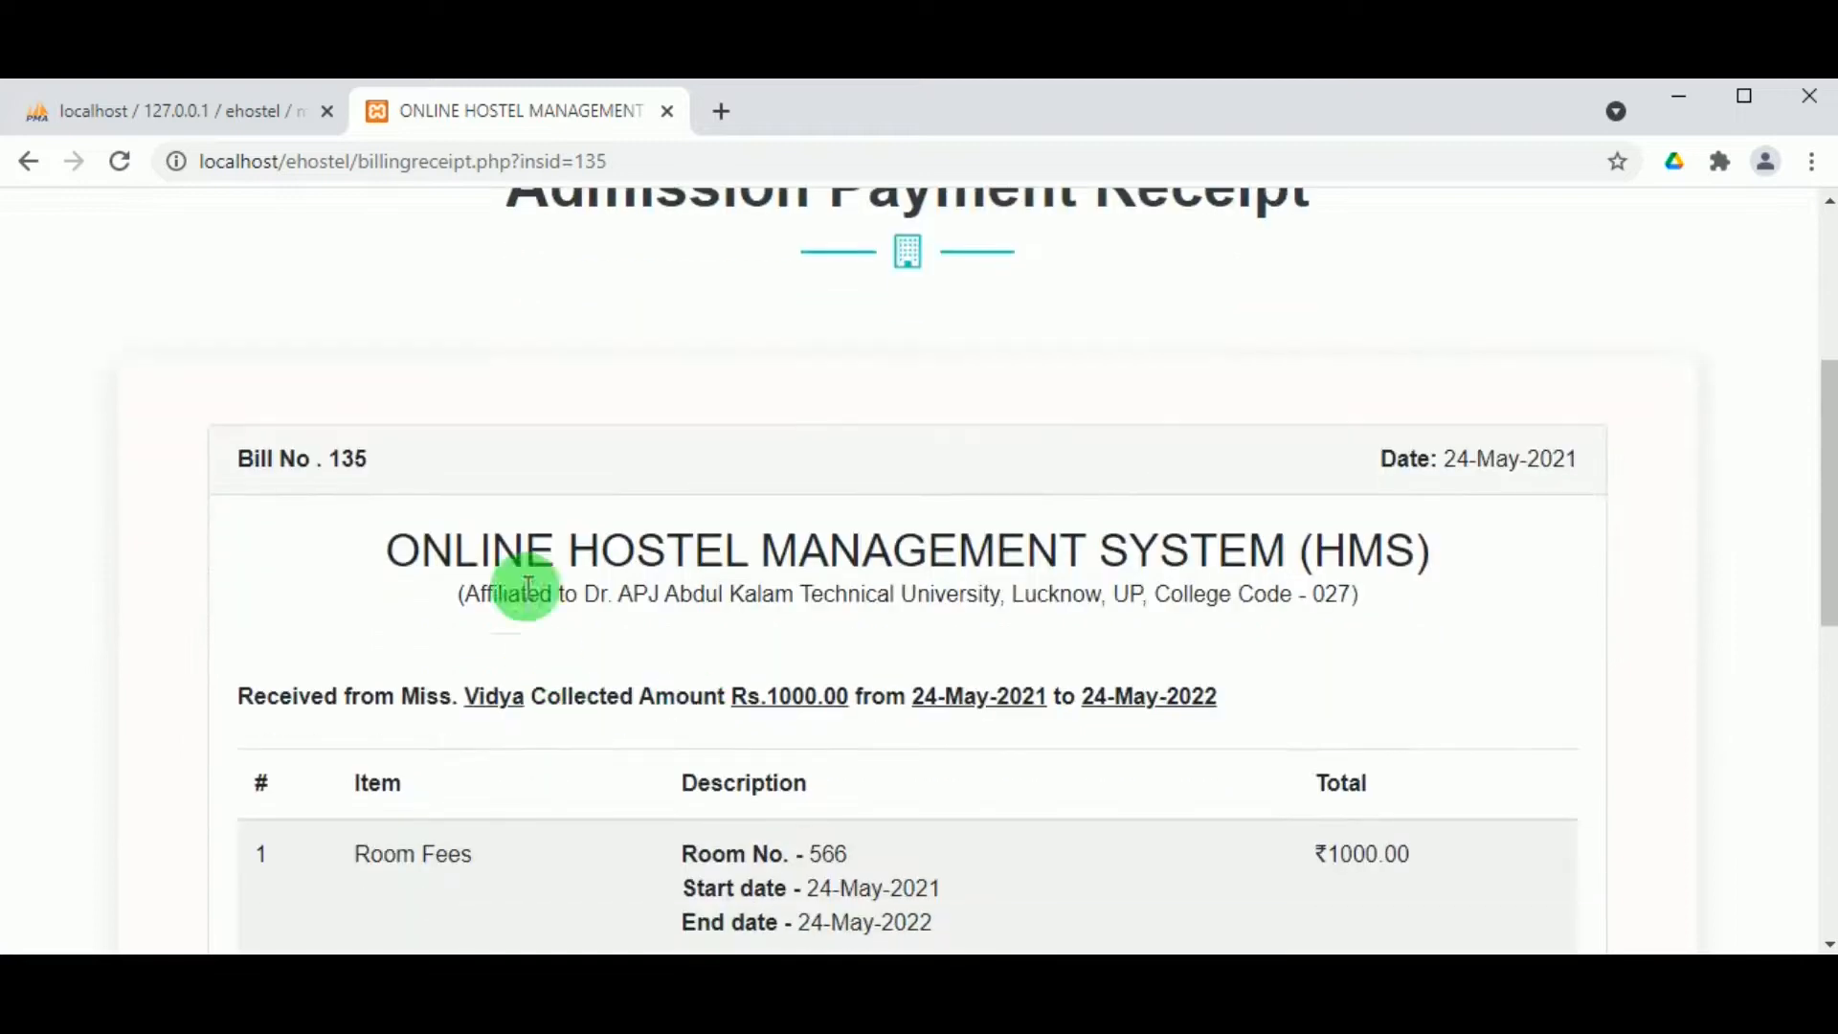
pyautogui.scroll(-2, 1016, 630)
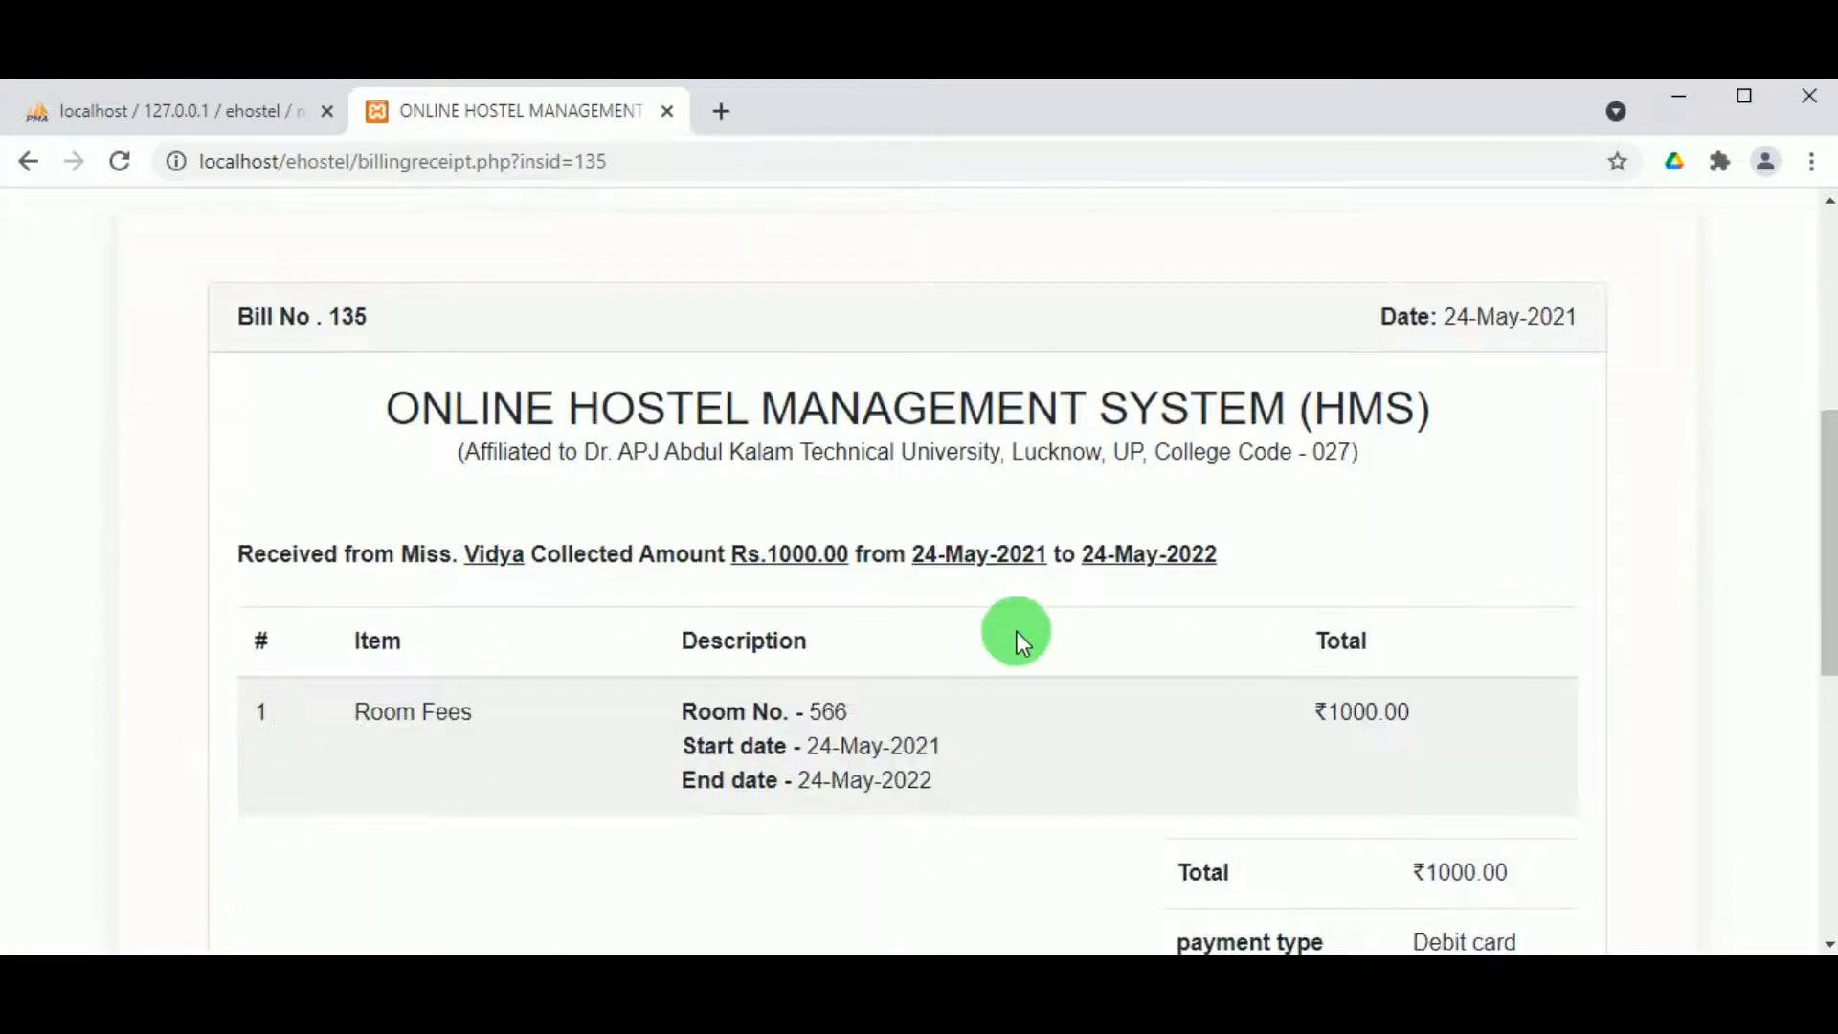
pyautogui.scroll(-3, 856, 664)
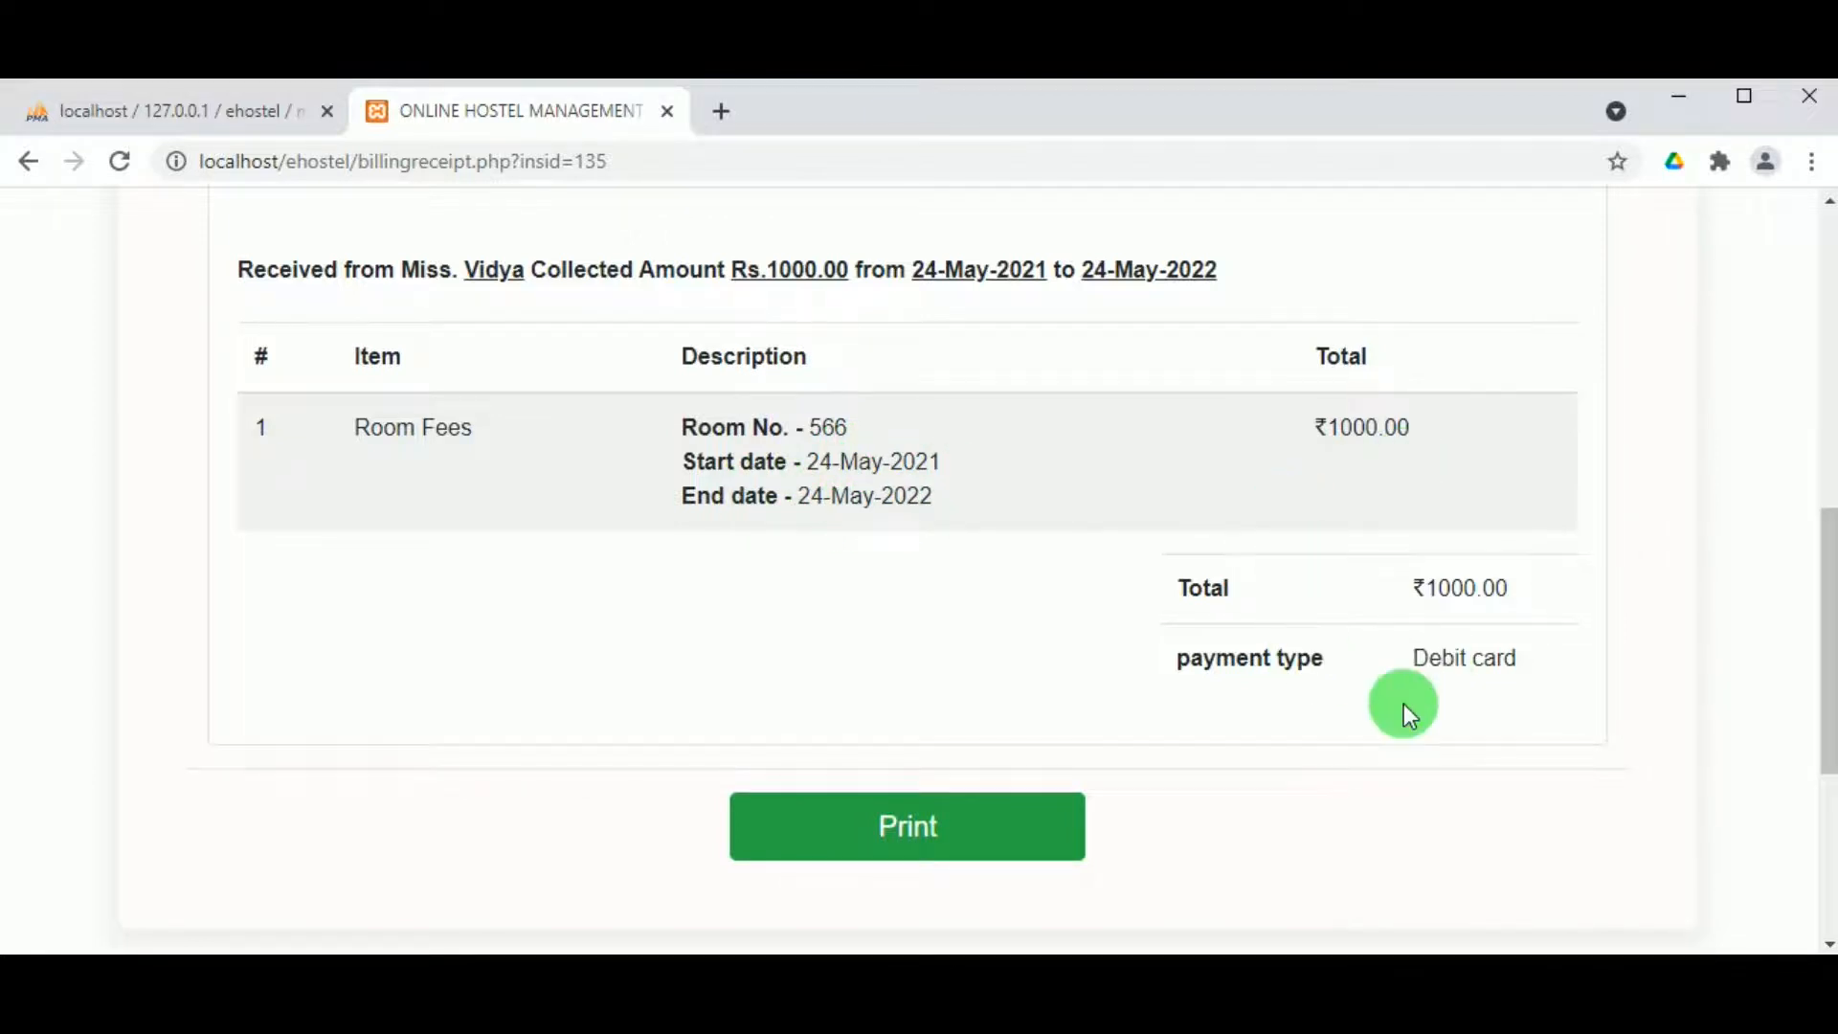
pyautogui.scroll(3, 1404, 706)
pyautogui.scroll(-3, 1403, 703)
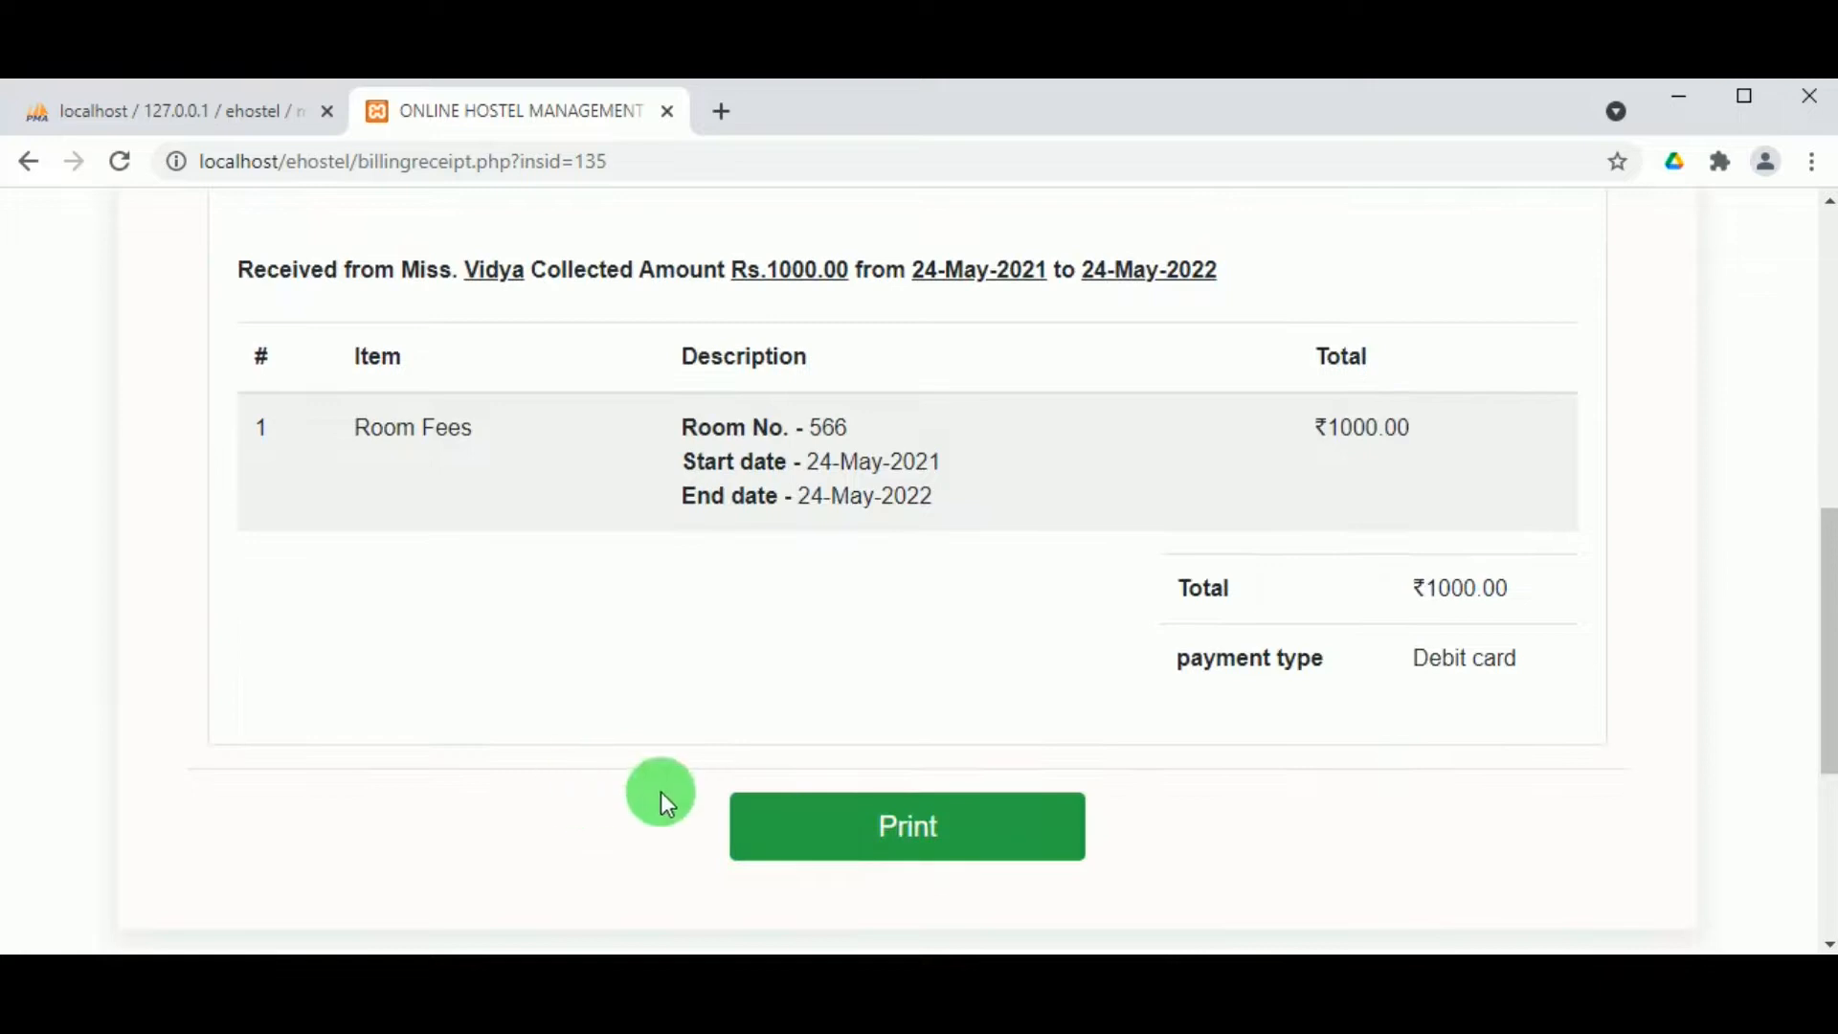
pyautogui.scroll(6, 843, 605)
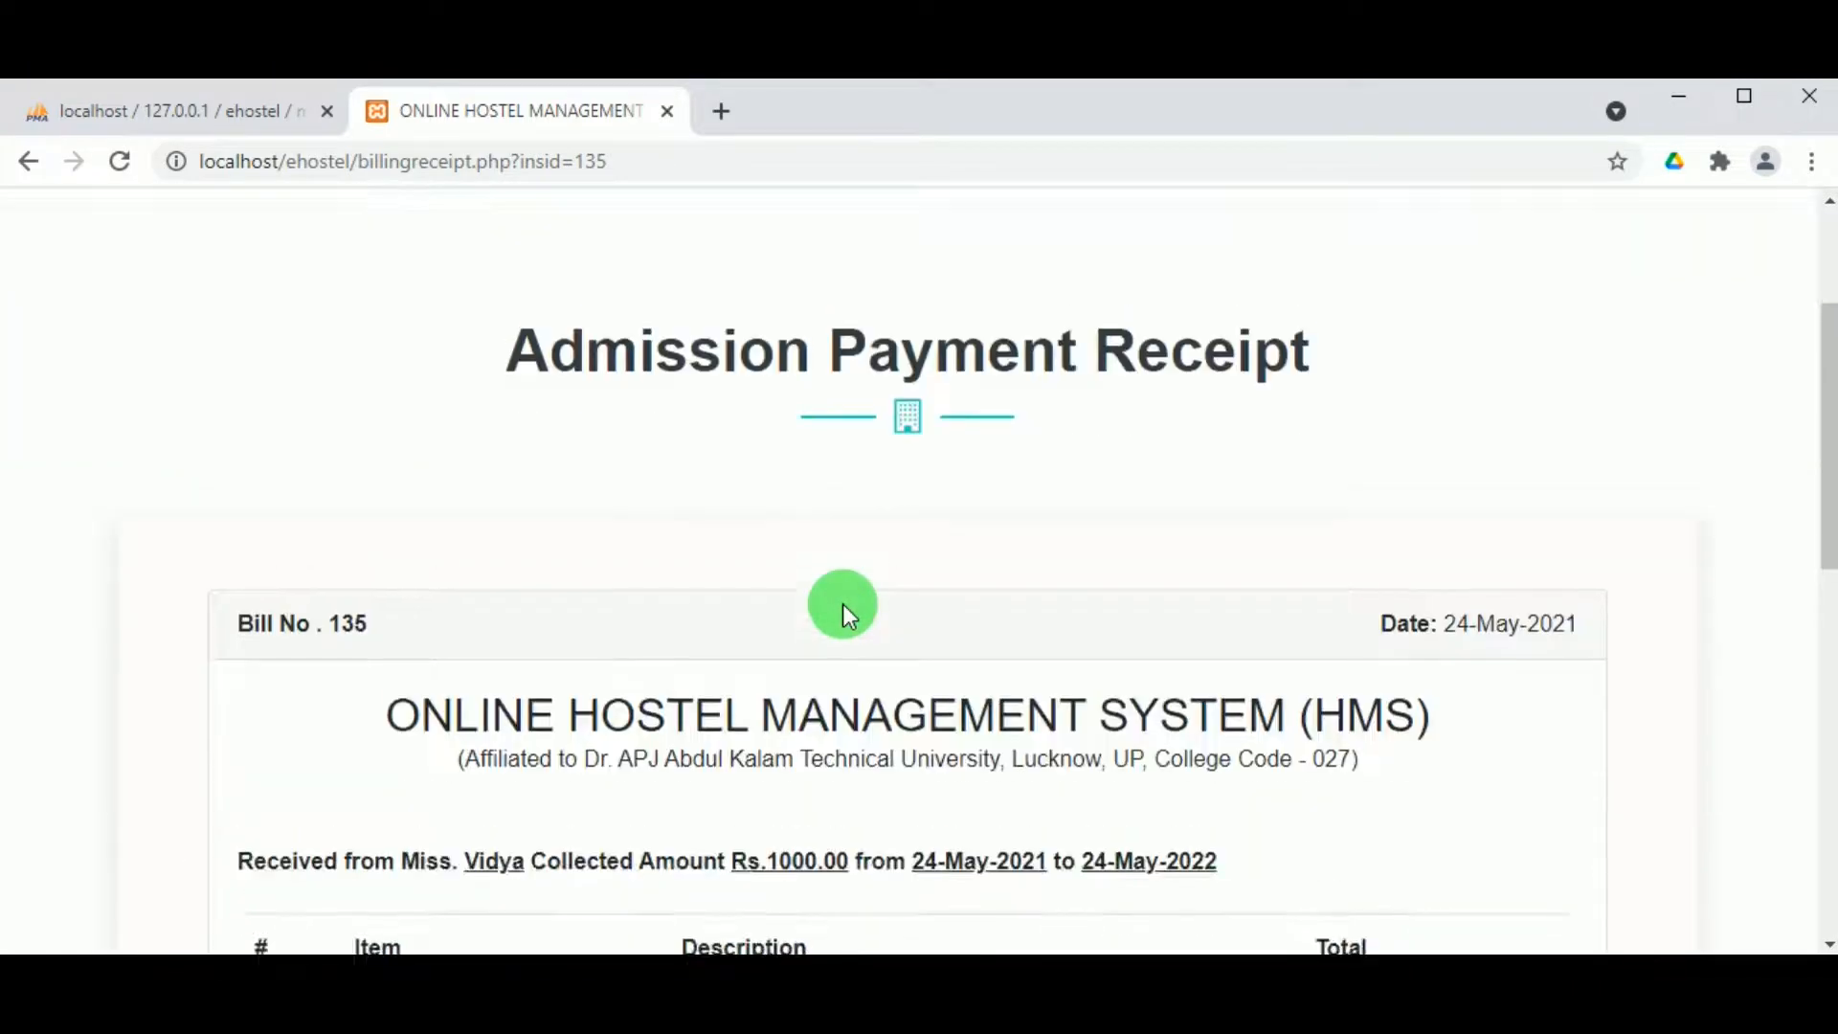
pyautogui.scroll(3, 842, 605)
# Step: Check the mess bill page
pyautogui.click(644, 220)
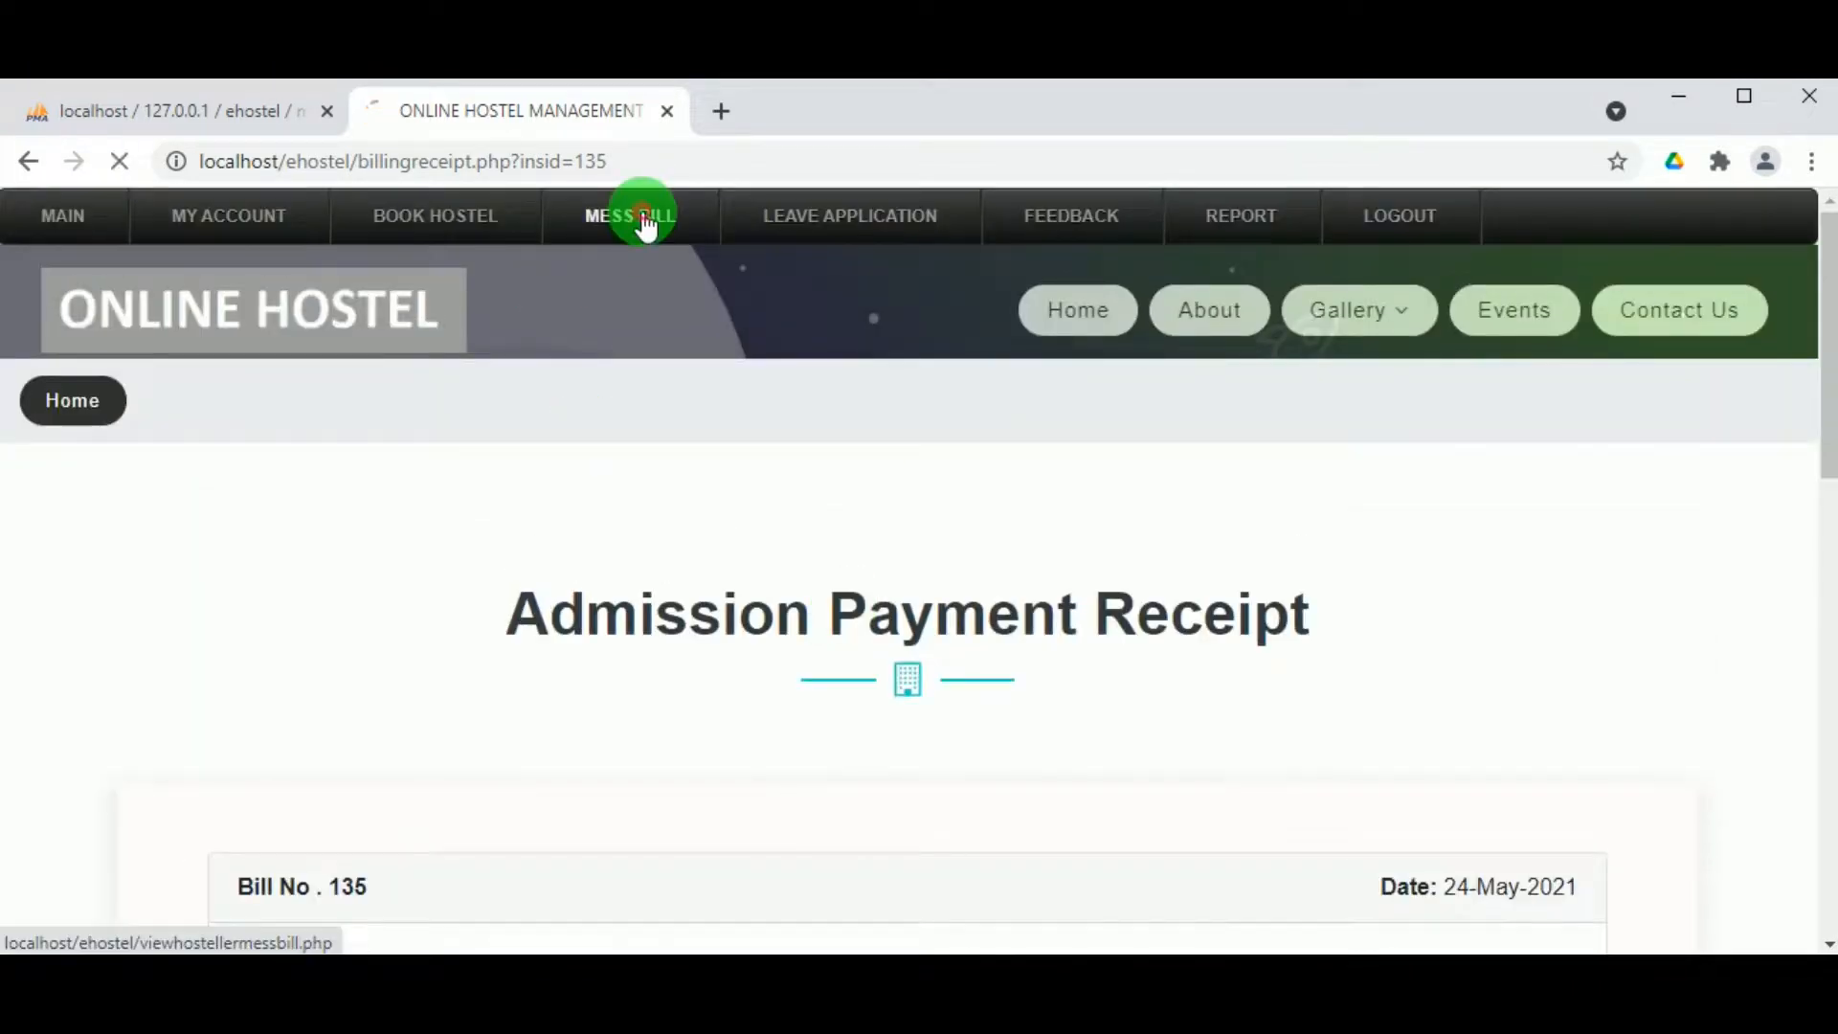
pyautogui.scroll(-3, 660, 560)
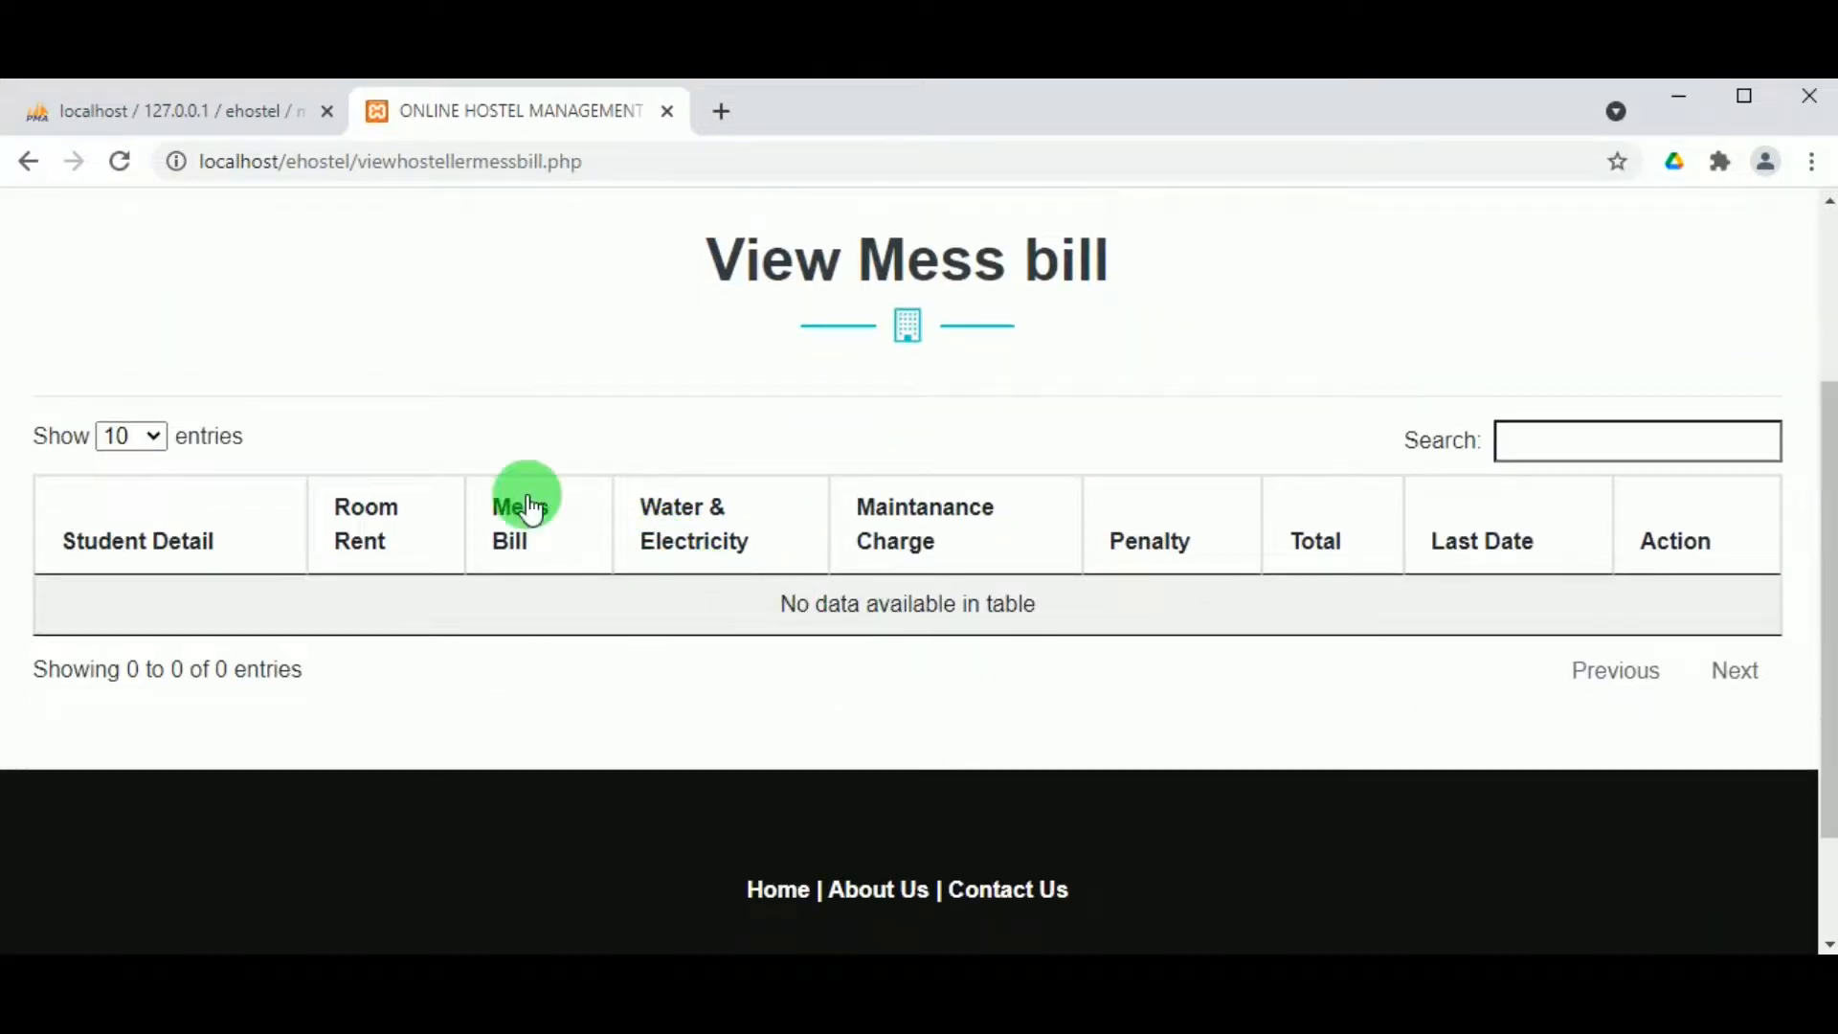
pyautogui.scroll(3, 489, 394)
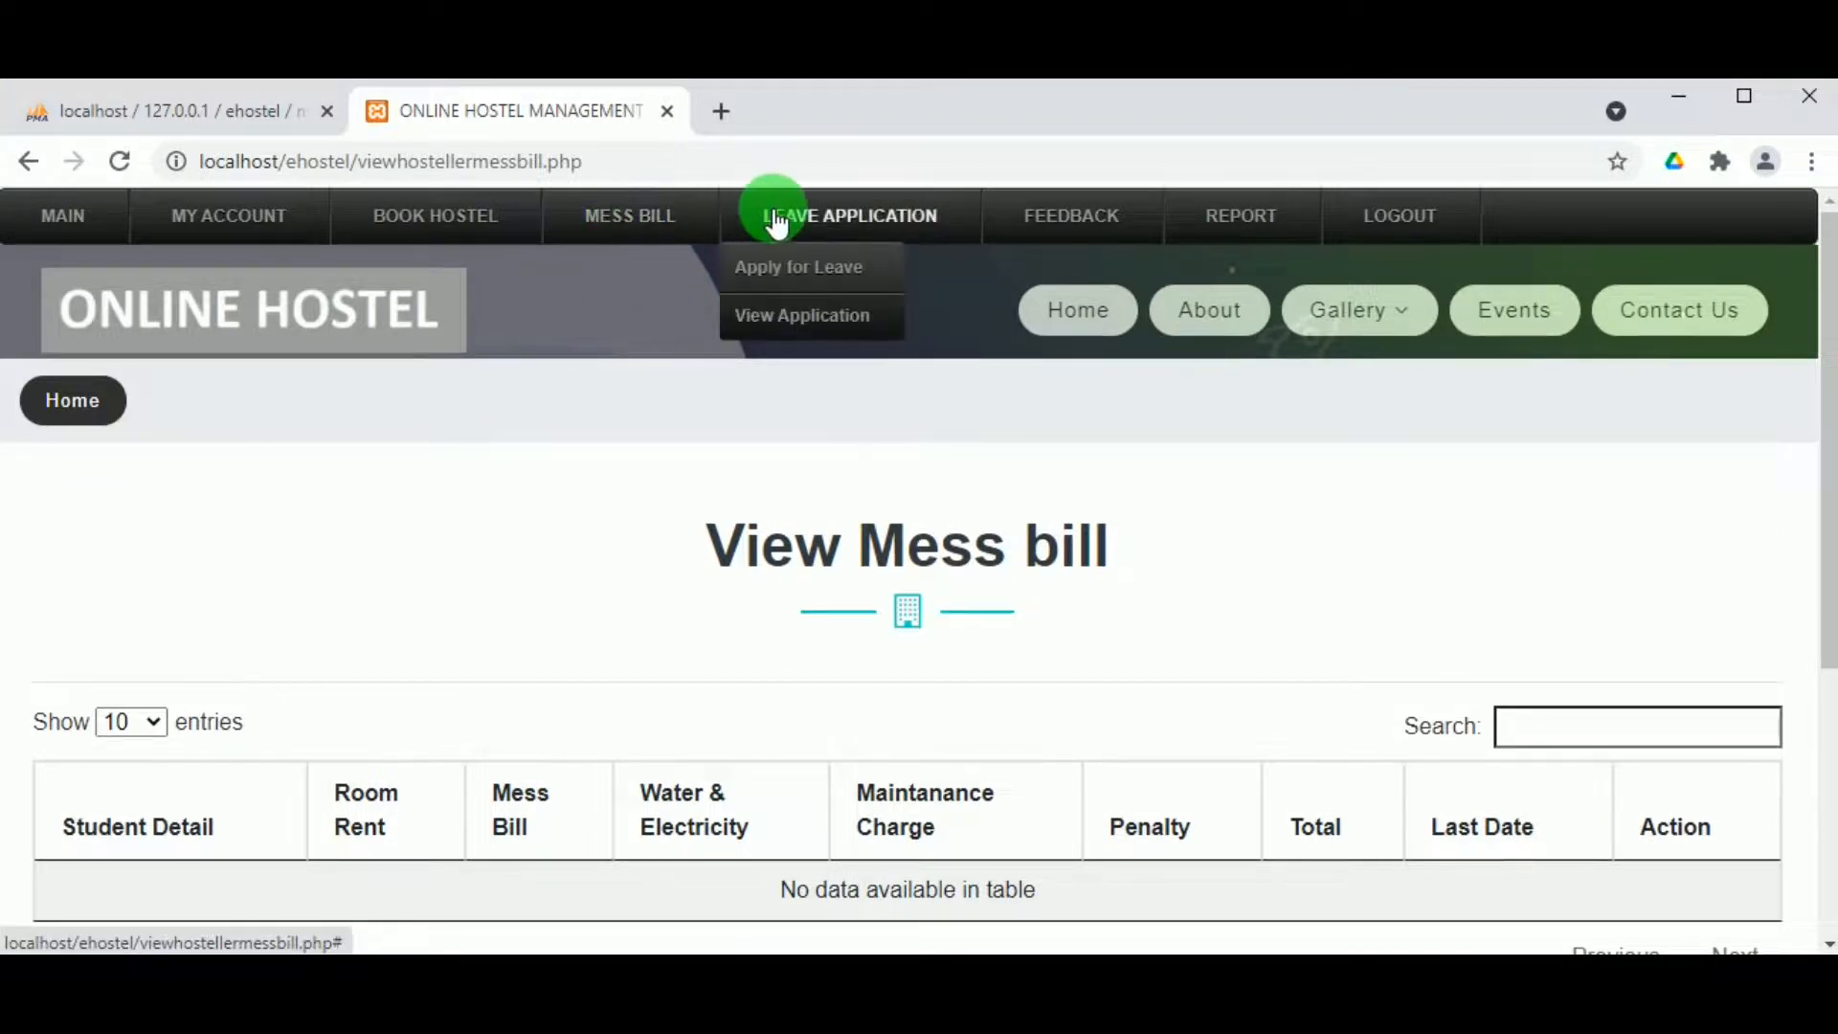
# Step: Write feedback titled 'Room facility' with message 'Good room structure'
pyautogui.moveTo(1087, 244)
pyautogui.click(1047, 271)
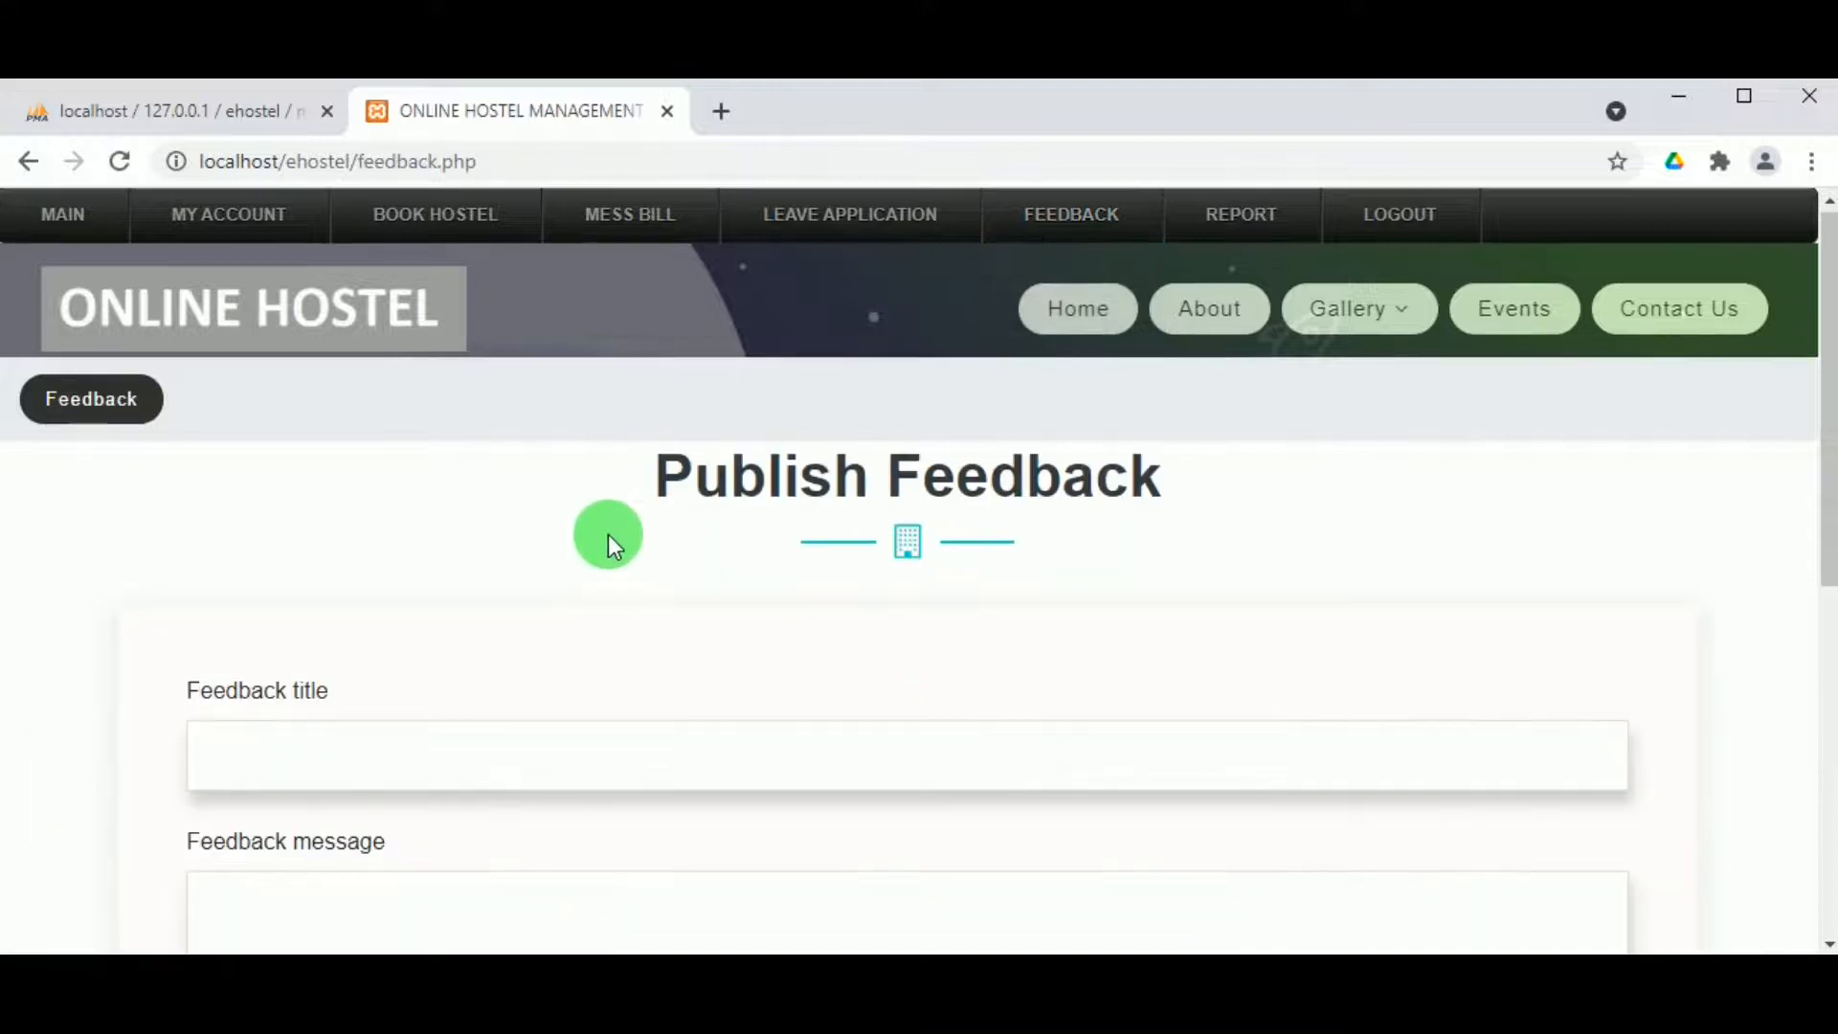
pyautogui.scroll(-2, 607, 535)
pyautogui.click(392, 648)
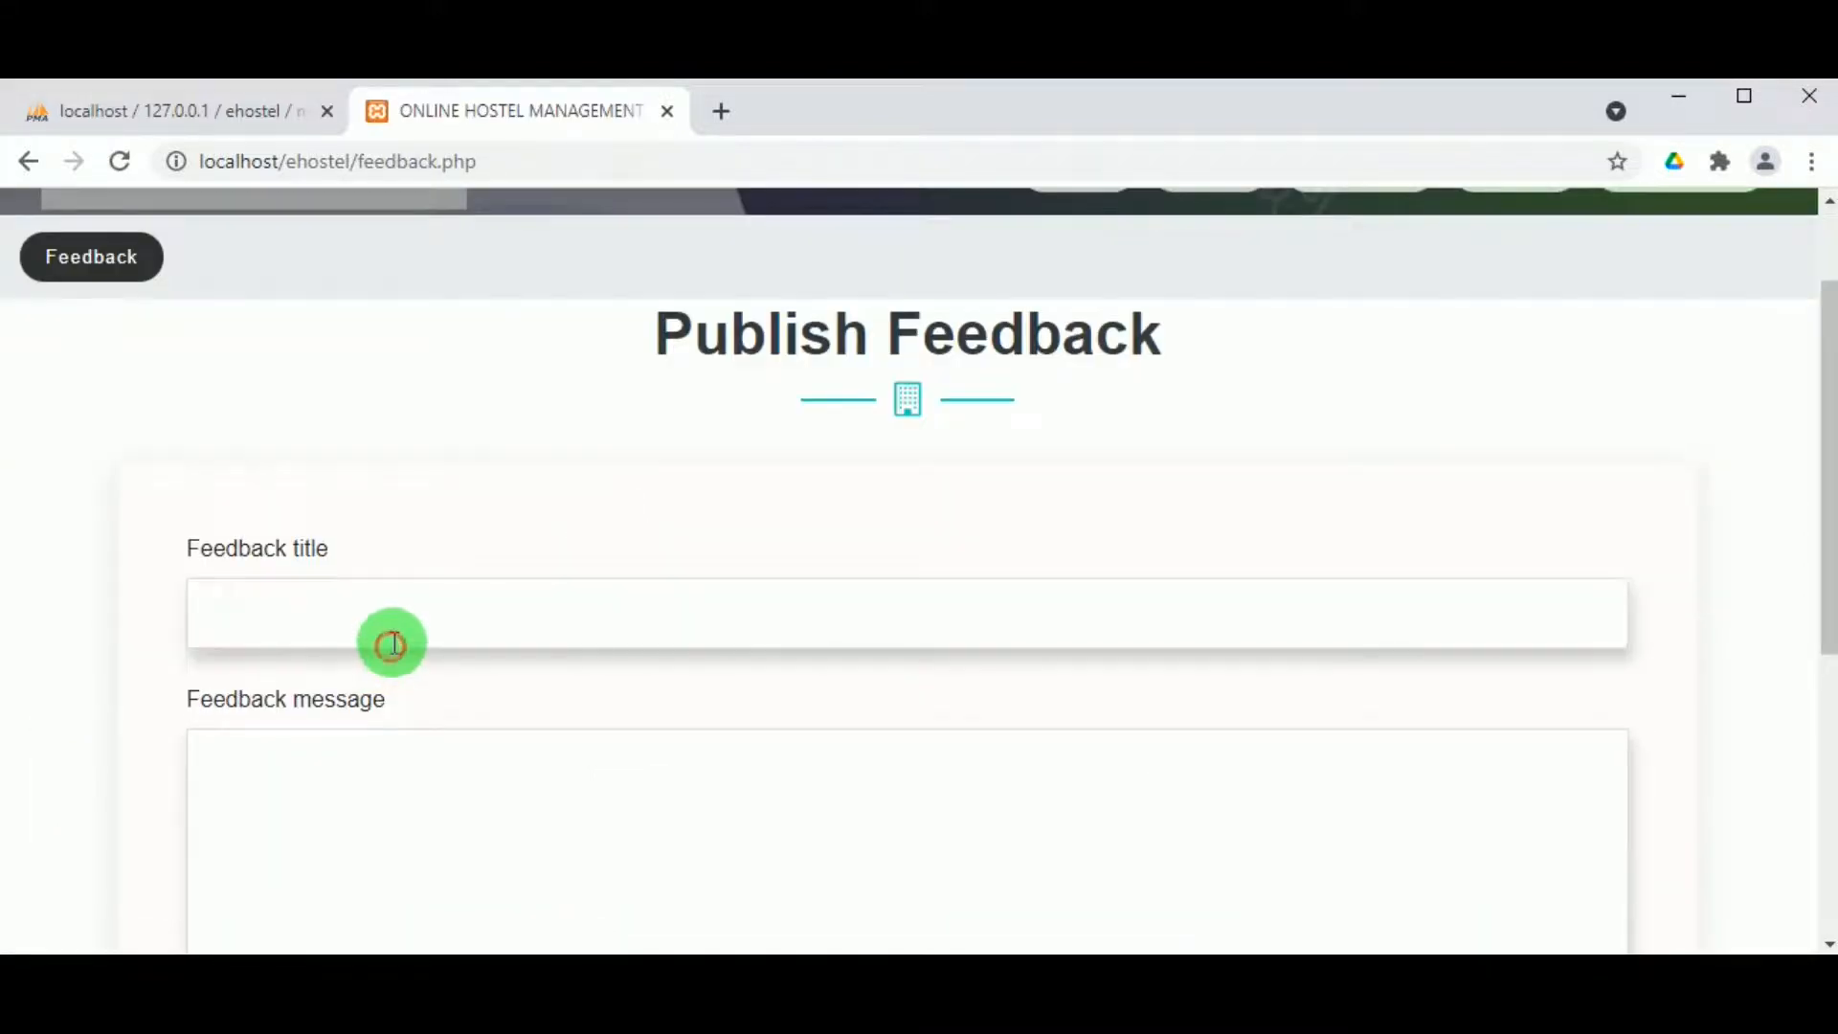
pyautogui.write('Room facility')
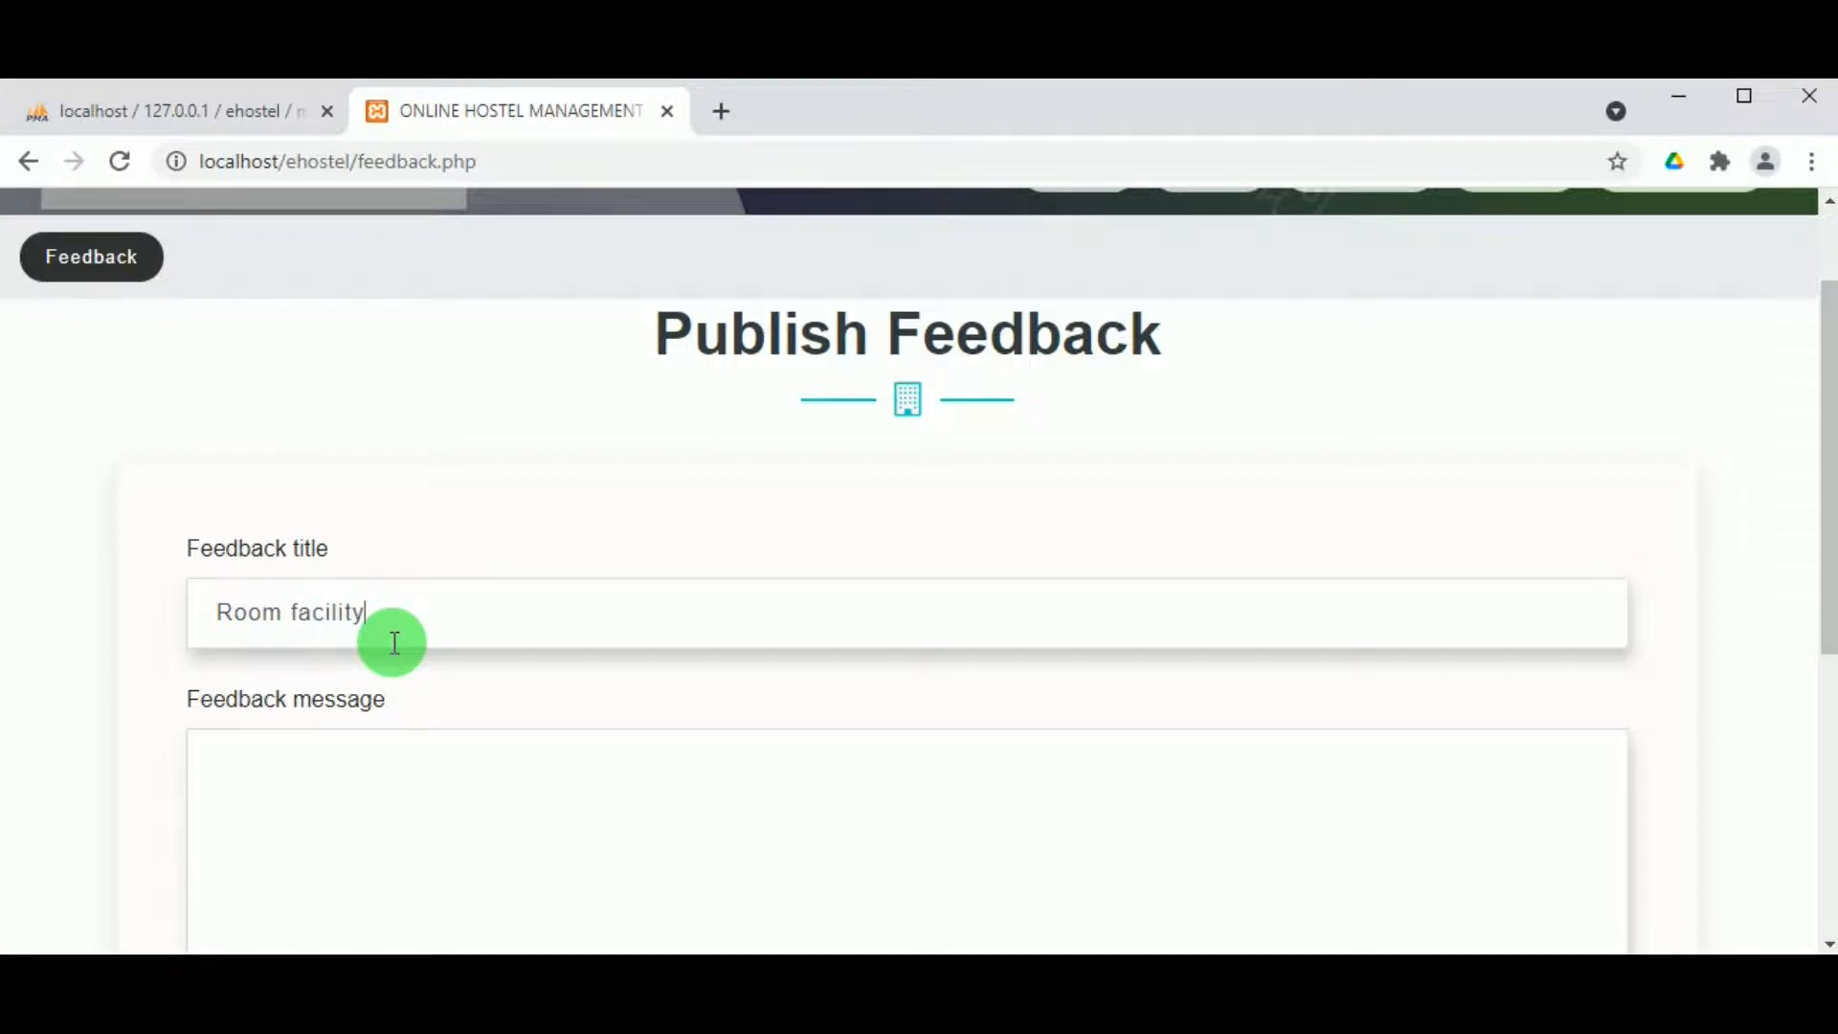
pyautogui.click(366, 794)
pyautogui.write('Good')
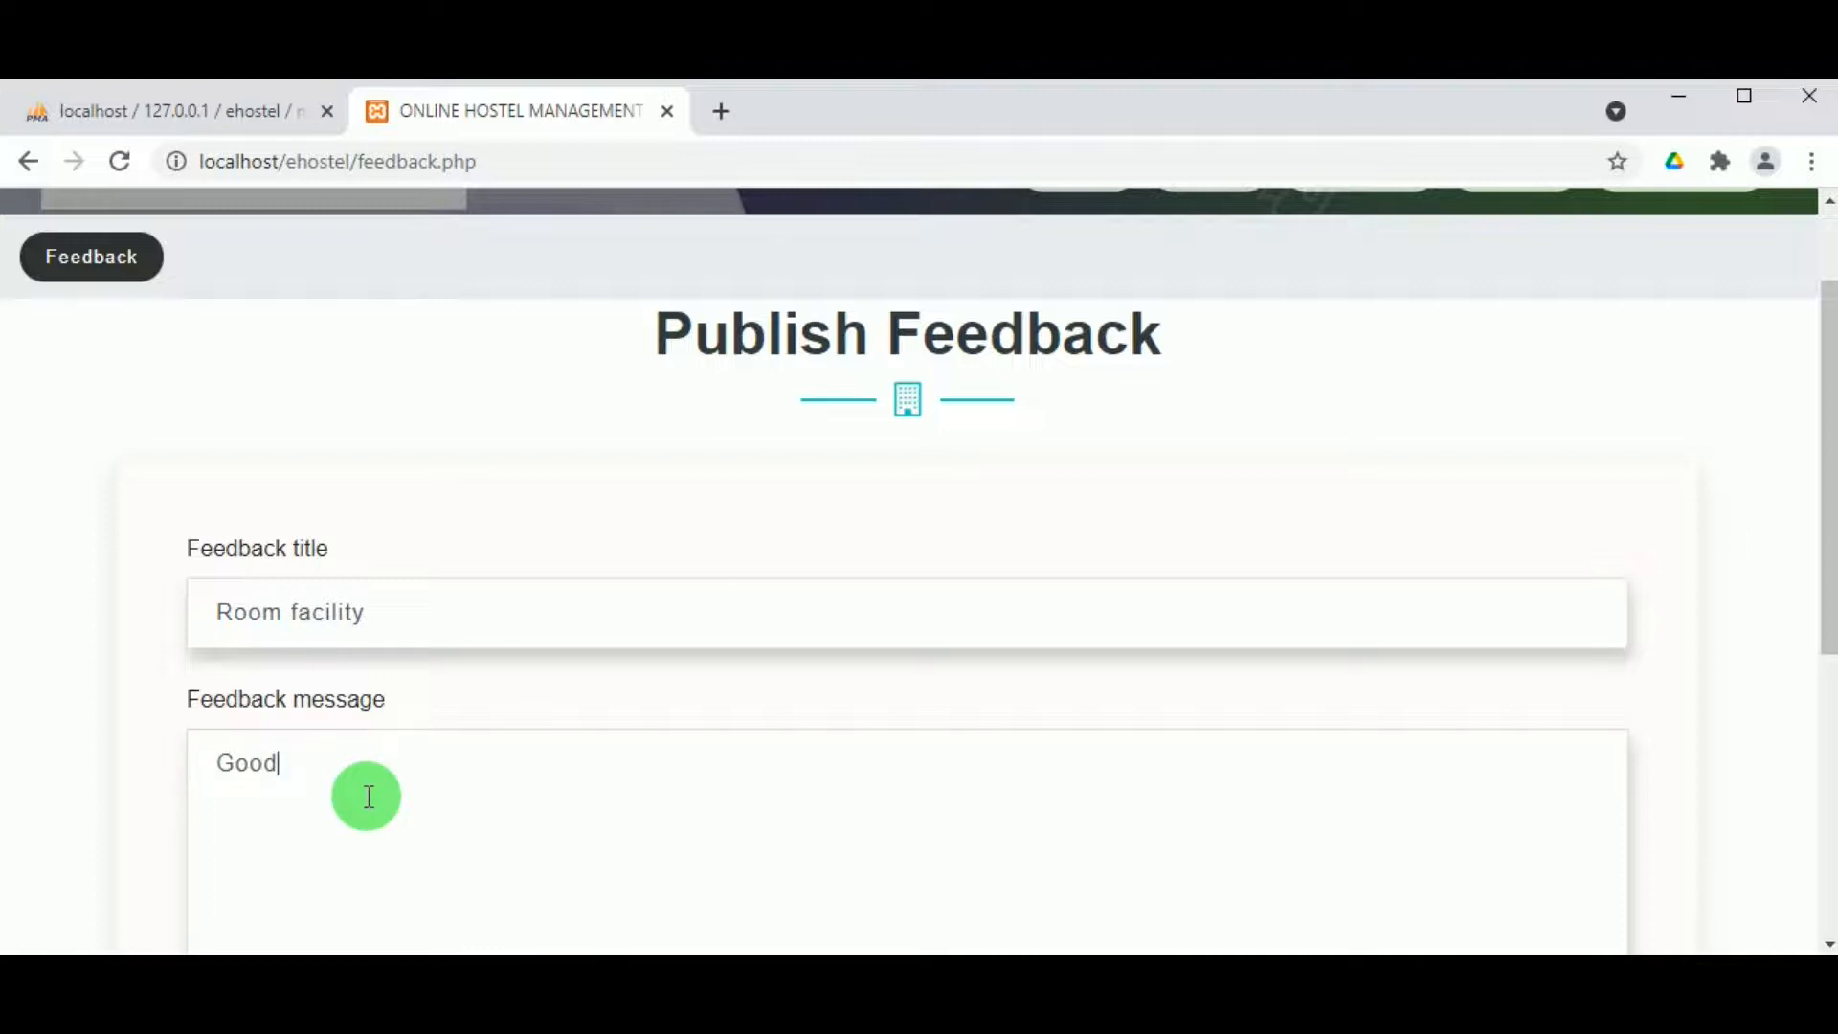
pyautogui.write(' roomstructure')
pyautogui.click(331, 766)
# Step: Post the feedback and dismiss the published confirmation
pyautogui.scroll(2, 411, 820)
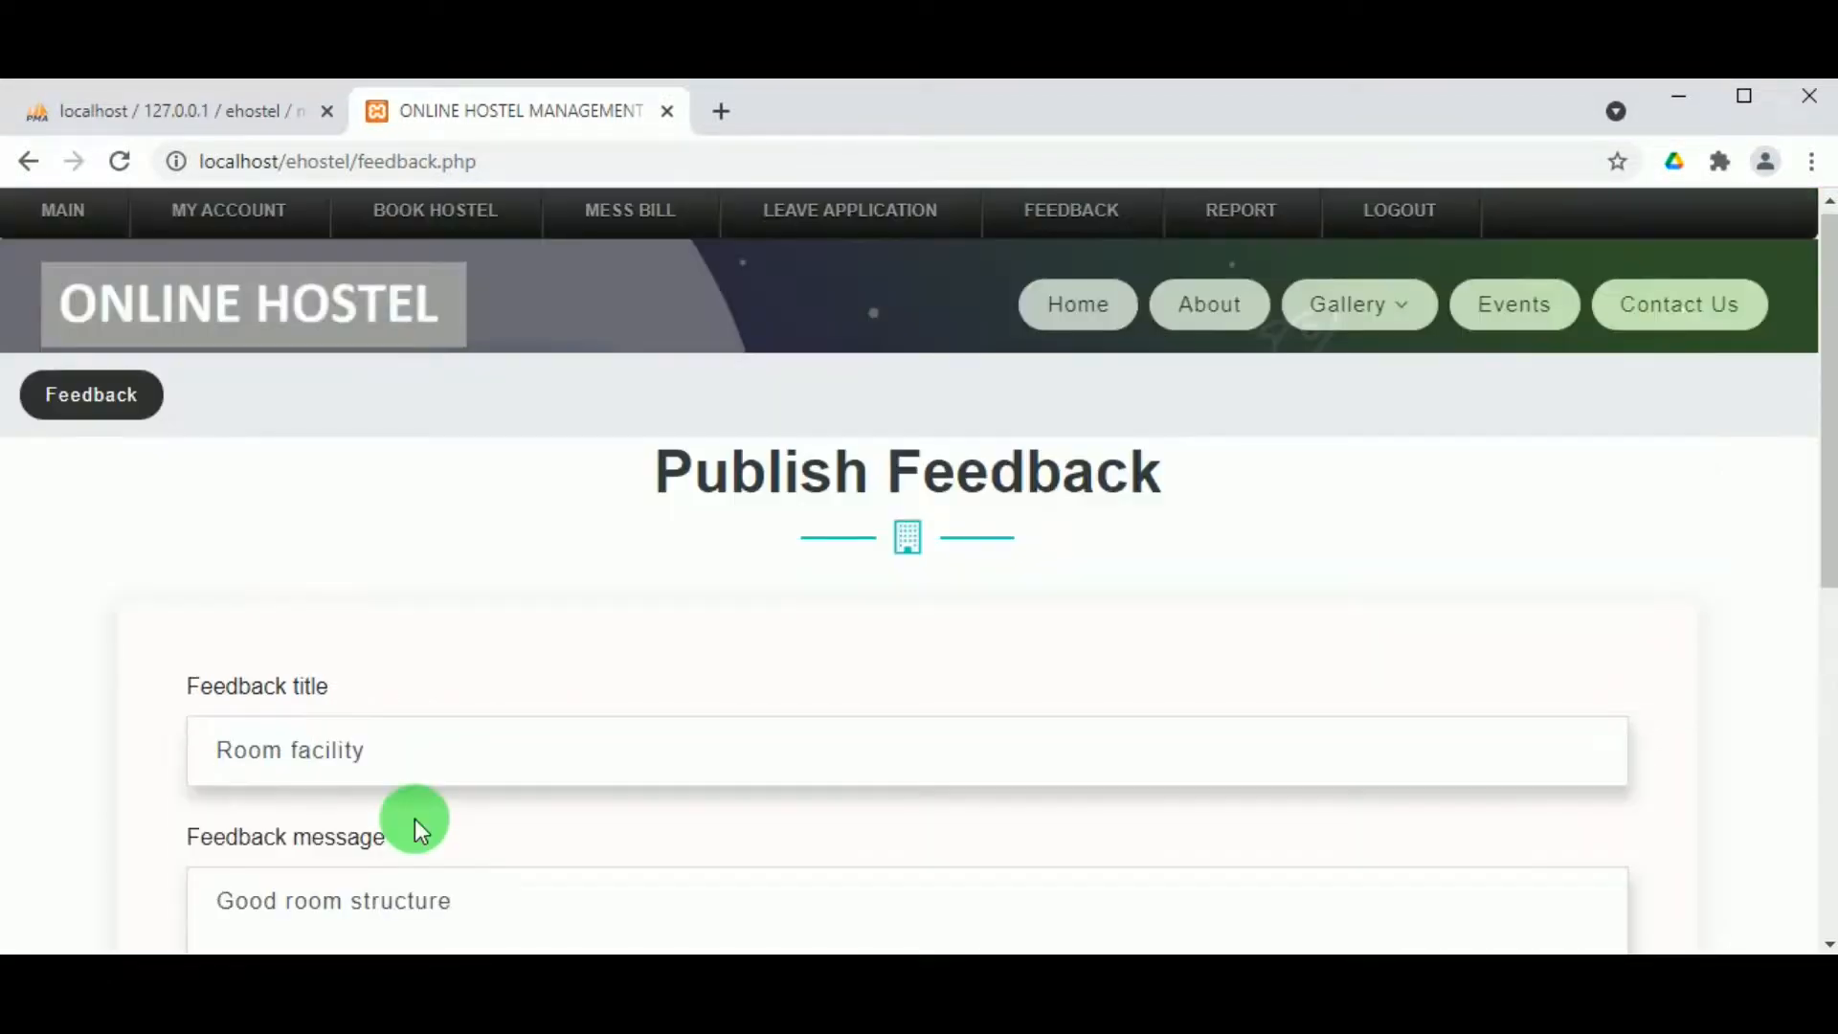
pyautogui.scroll(-6, 416, 818)
pyautogui.click(819, 507)
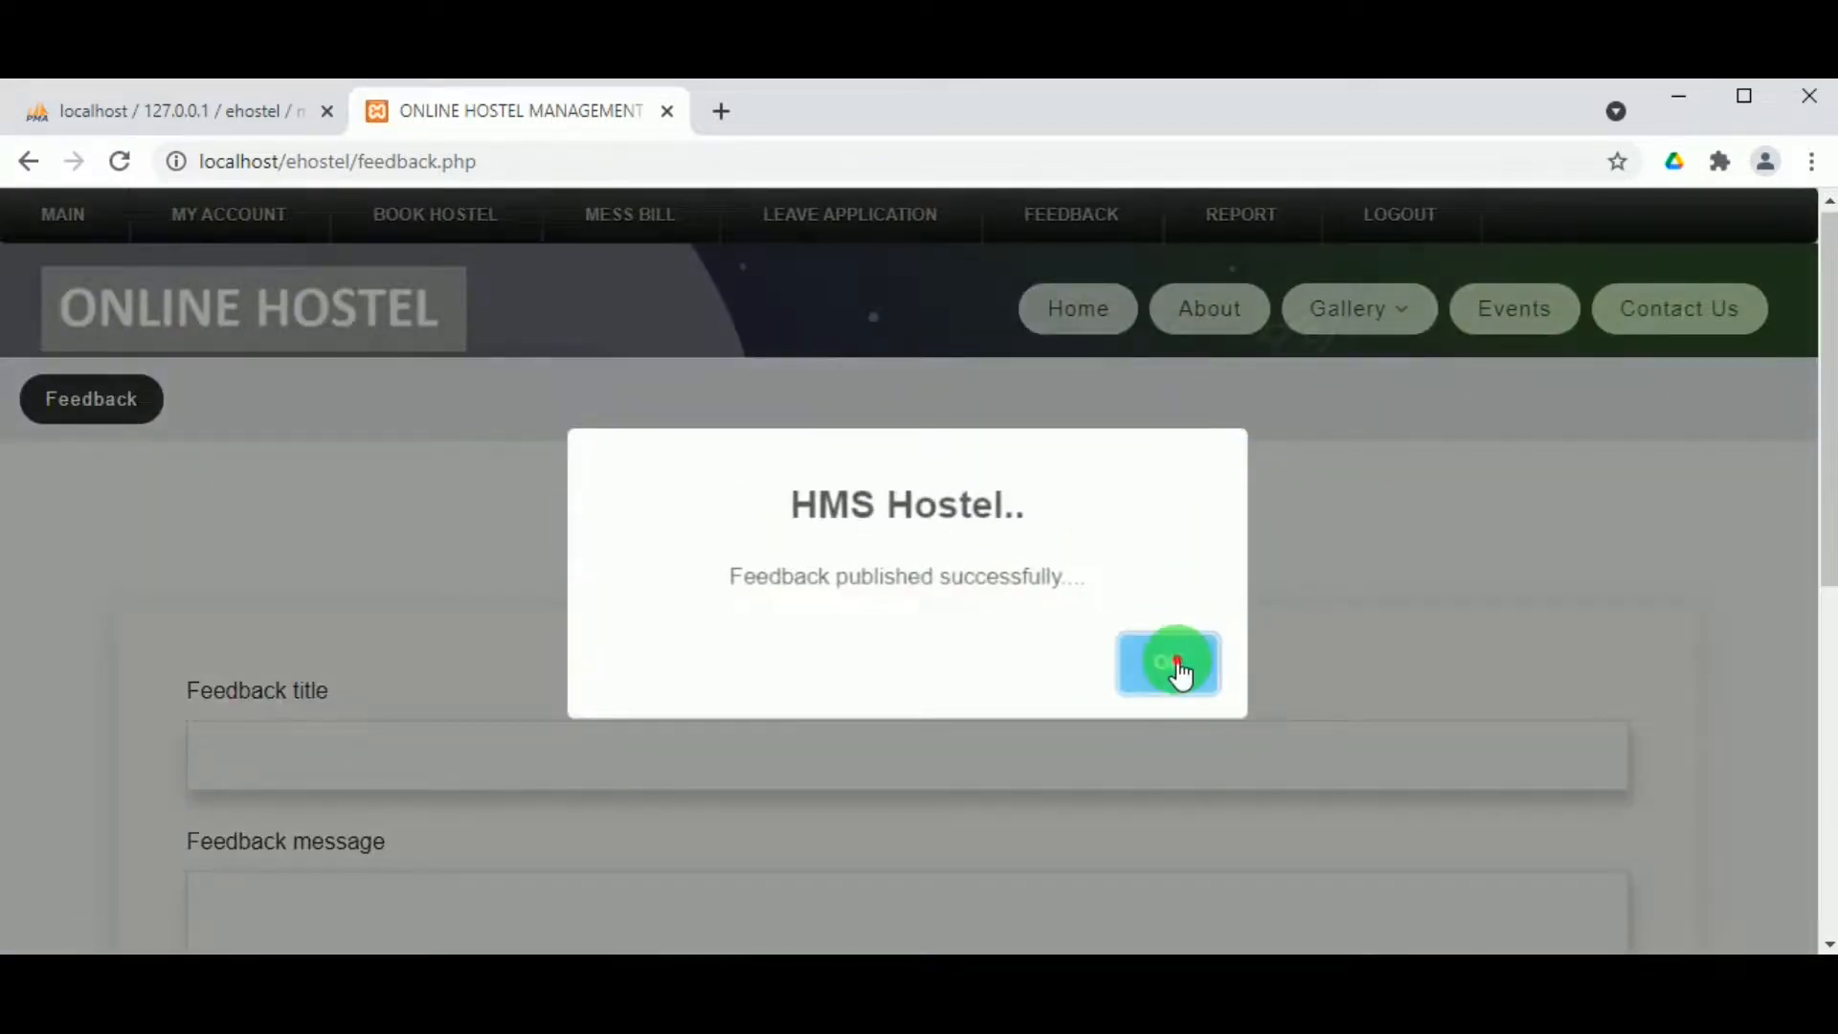
pyautogui.click(1178, 670)
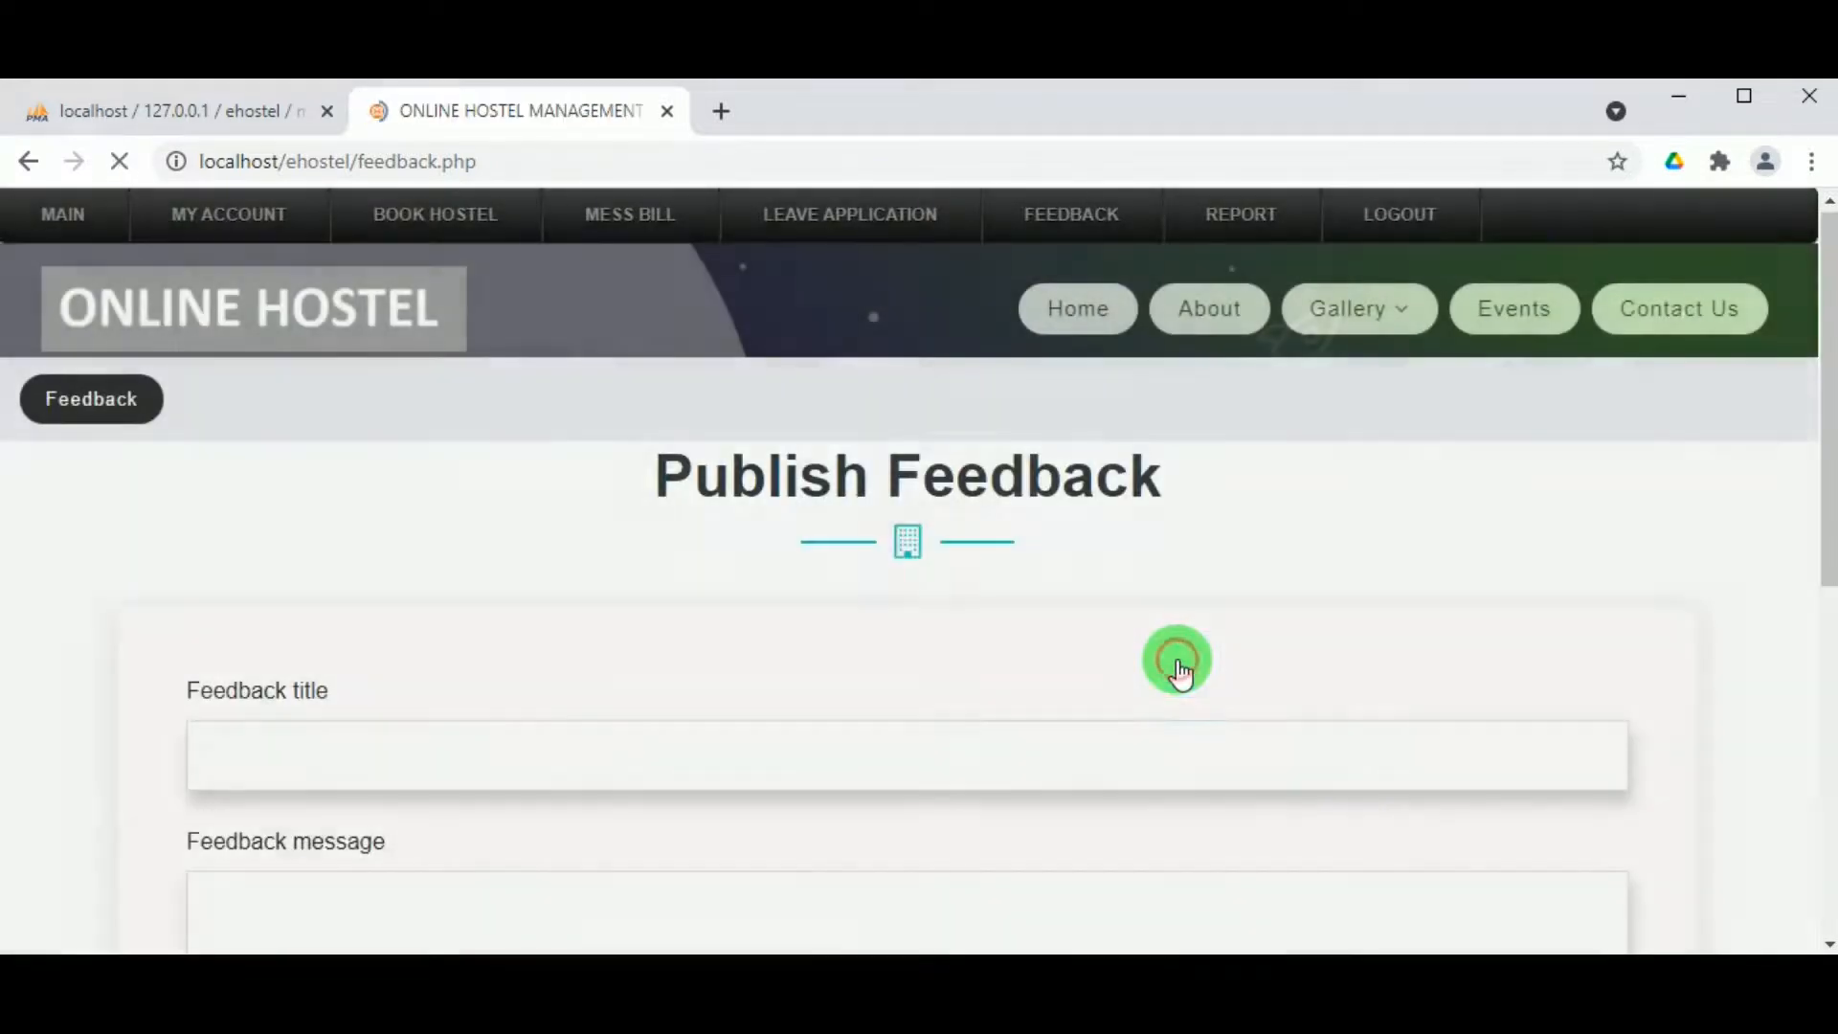
pyautogui.scroll(-3, 876, 639)
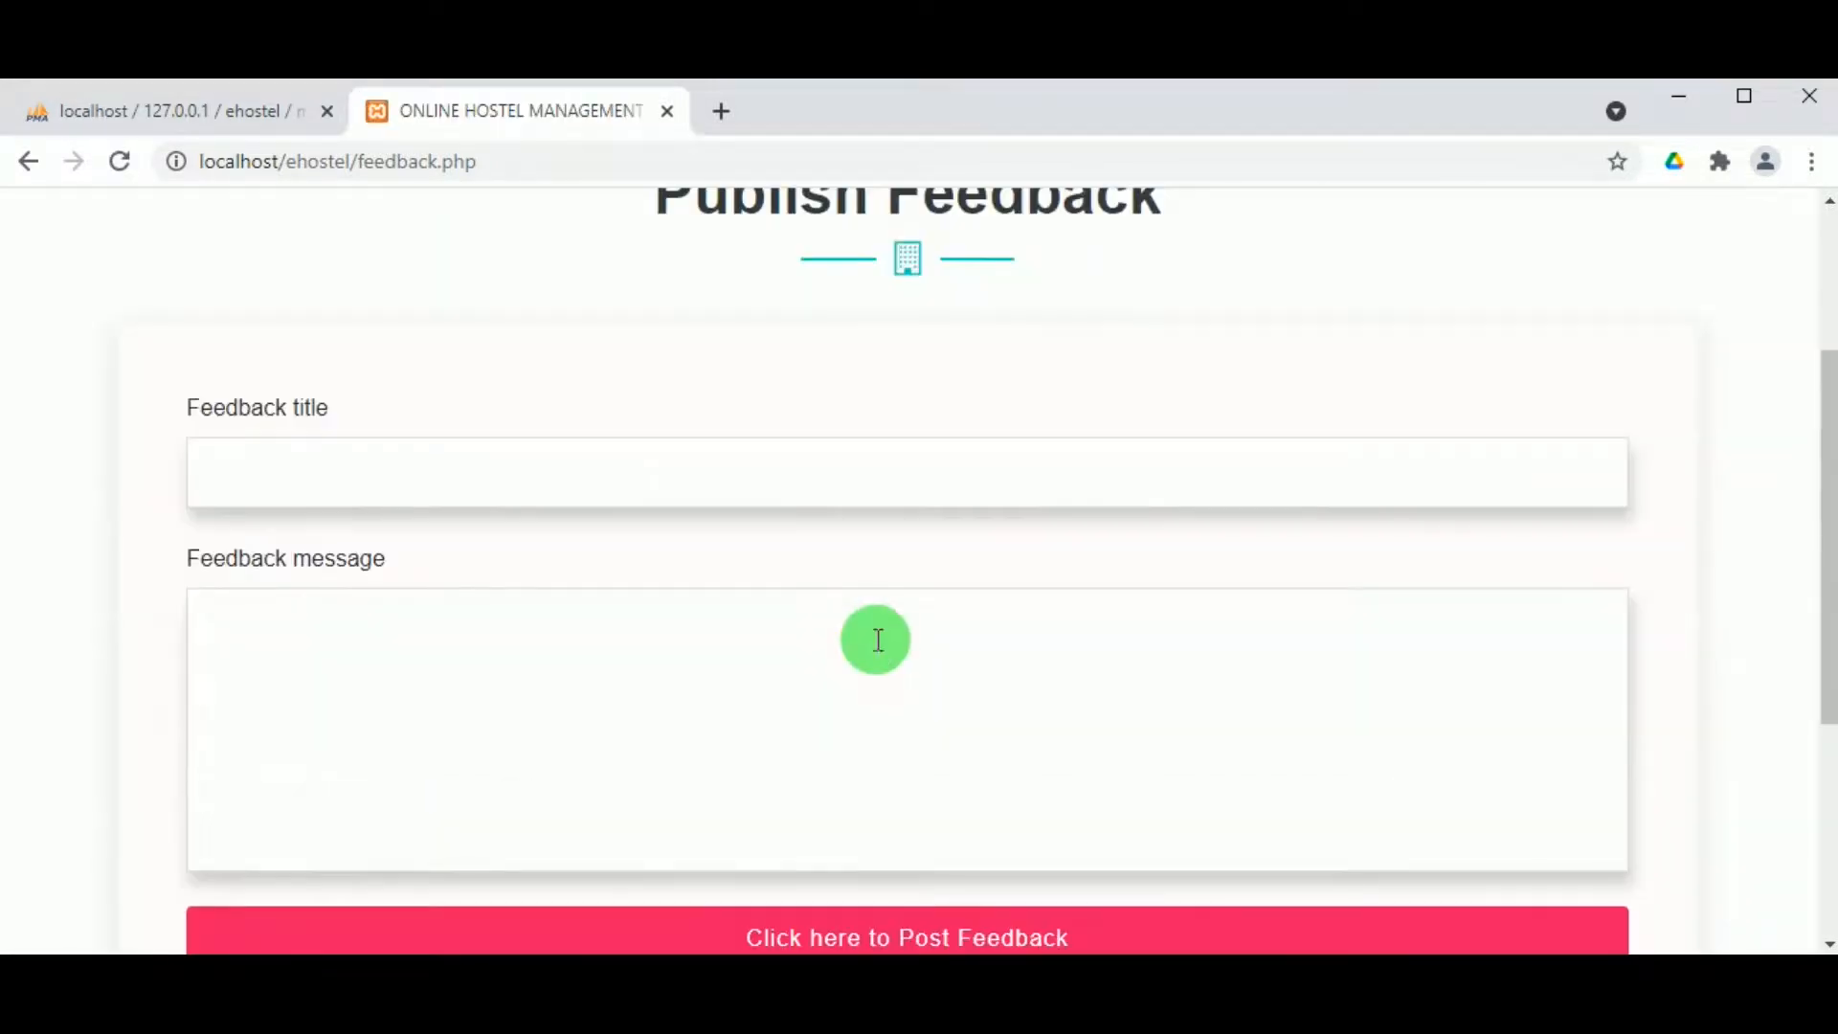
pyautogui.scroll(3, 875, 637)
pyautogui.scroll(-1, 874, 635)
pyautogui.scroll(2, 874, 635)
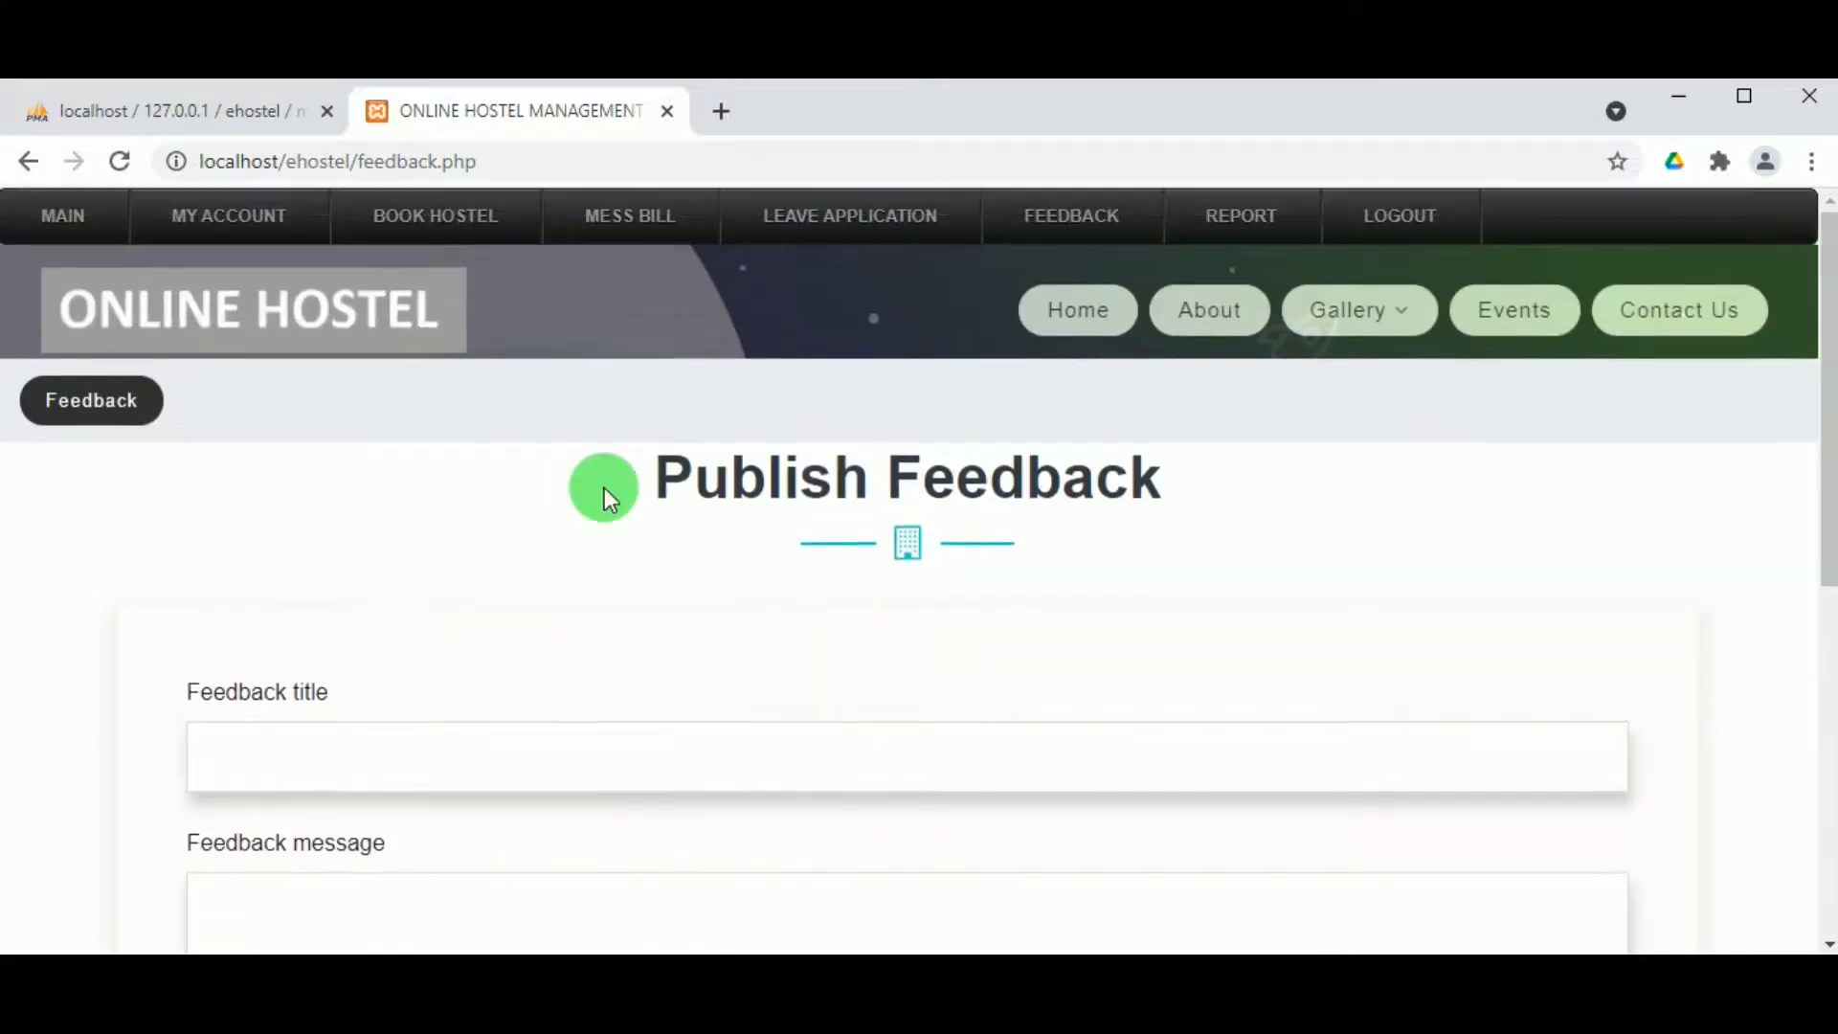
pyautogui.moveTo(817, 234)
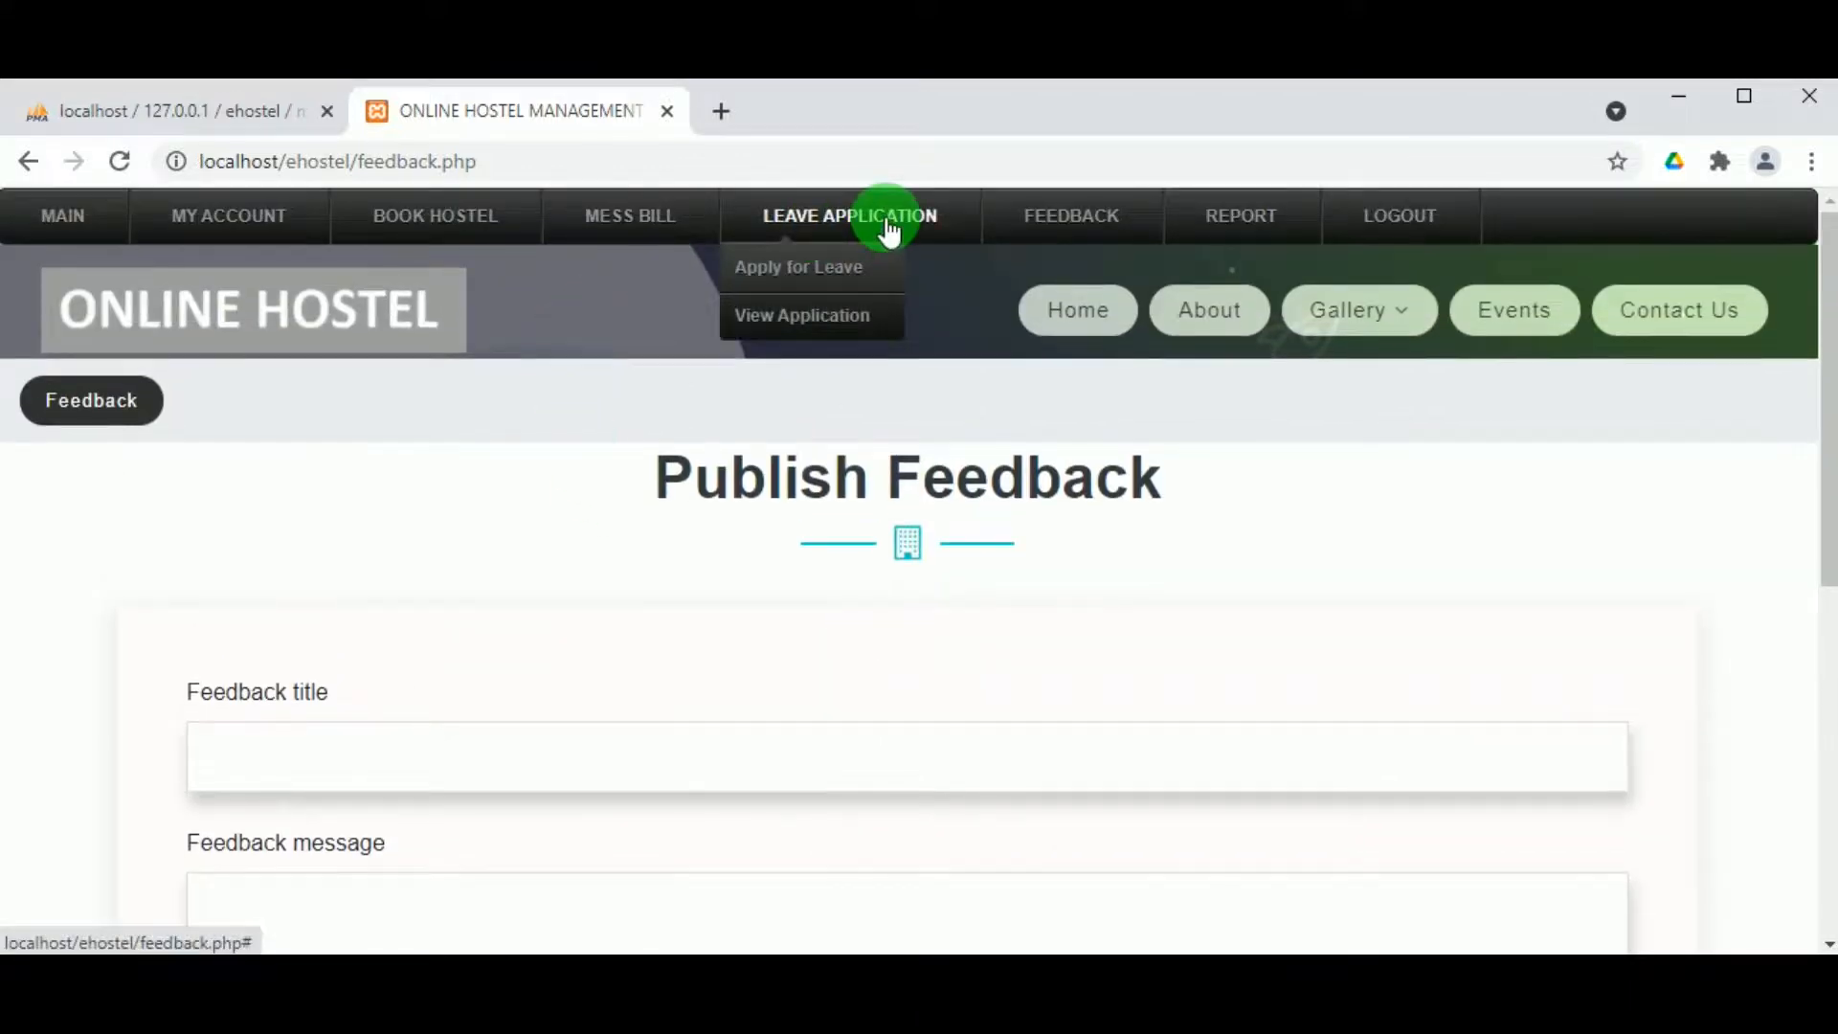
# Step: Review the list of posted feedbacks
pyautogui.moveTo(1095, 233)
pyautogui.click(1064, 330)
pyautogui.scroll(-1, 869, 546)
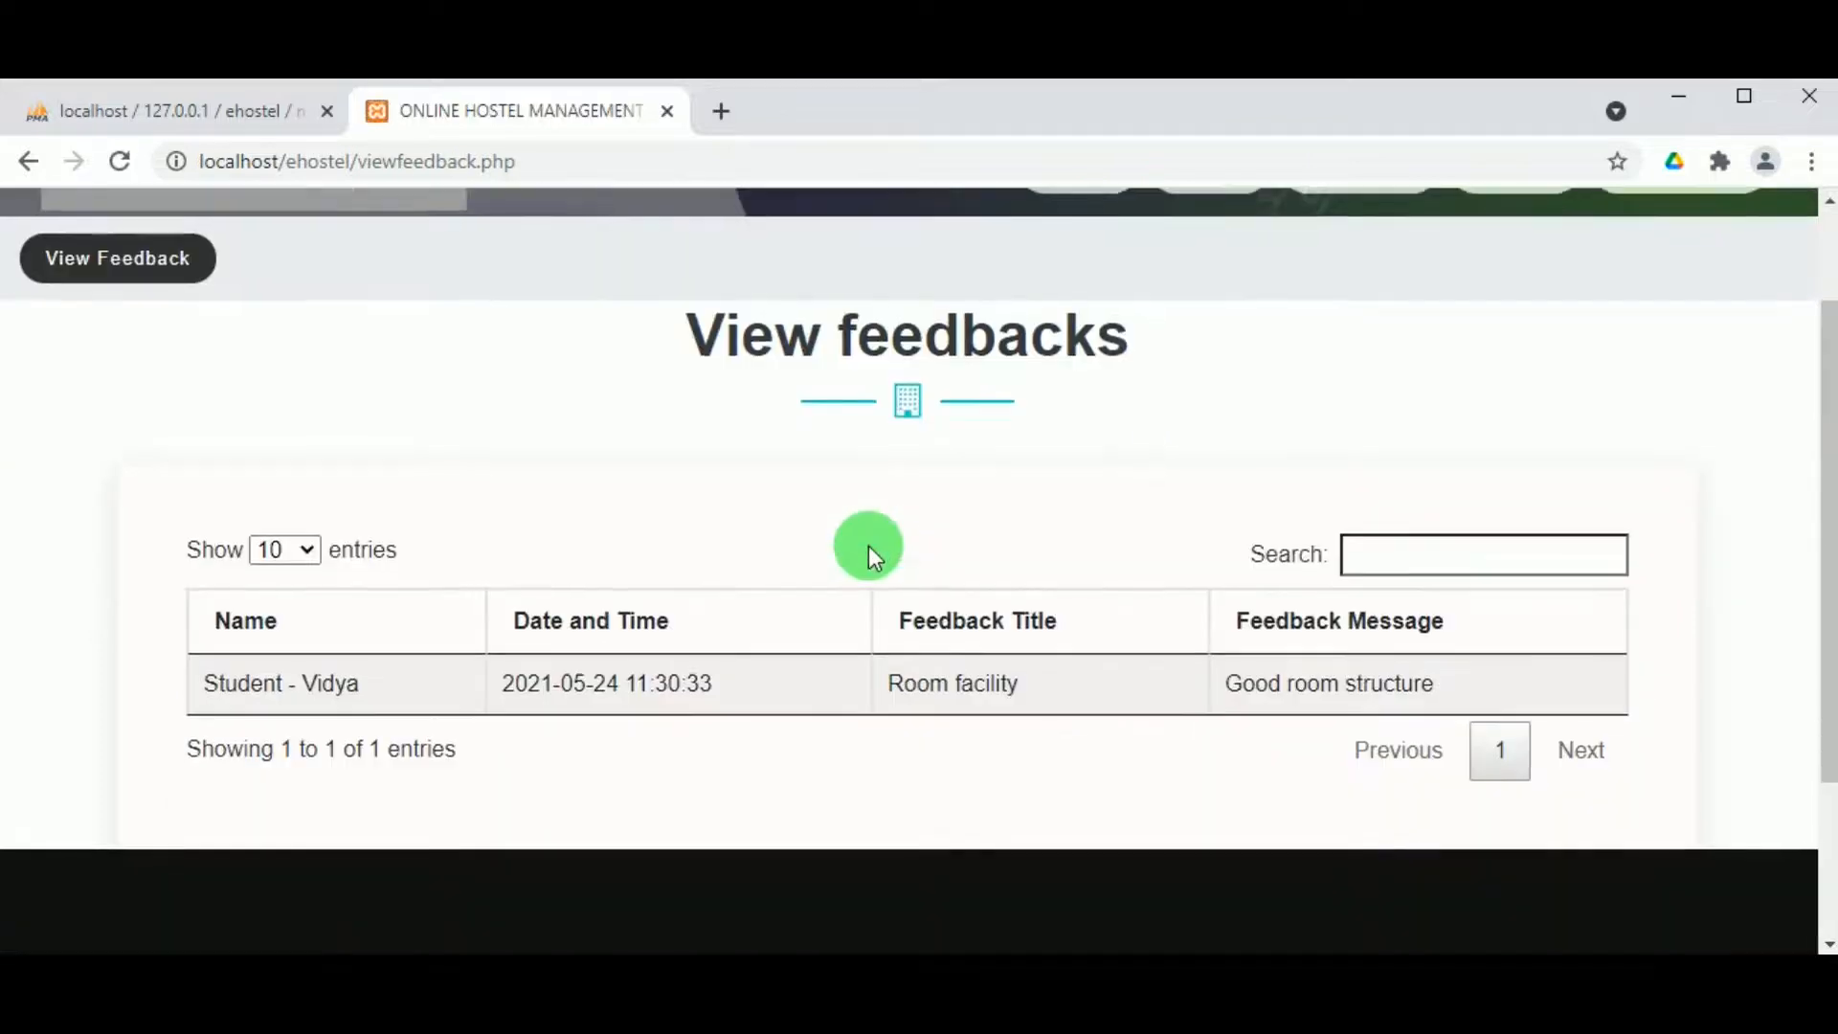
pyautogui.scroll(1, 1017, 618)
pyautogui.scroll(-1, 1015, 617)
pyautogui.scroll(1, 1015, 617)
# Step: Show the attendance report for May 2021
pyautogui.moveTo(1238, 223)
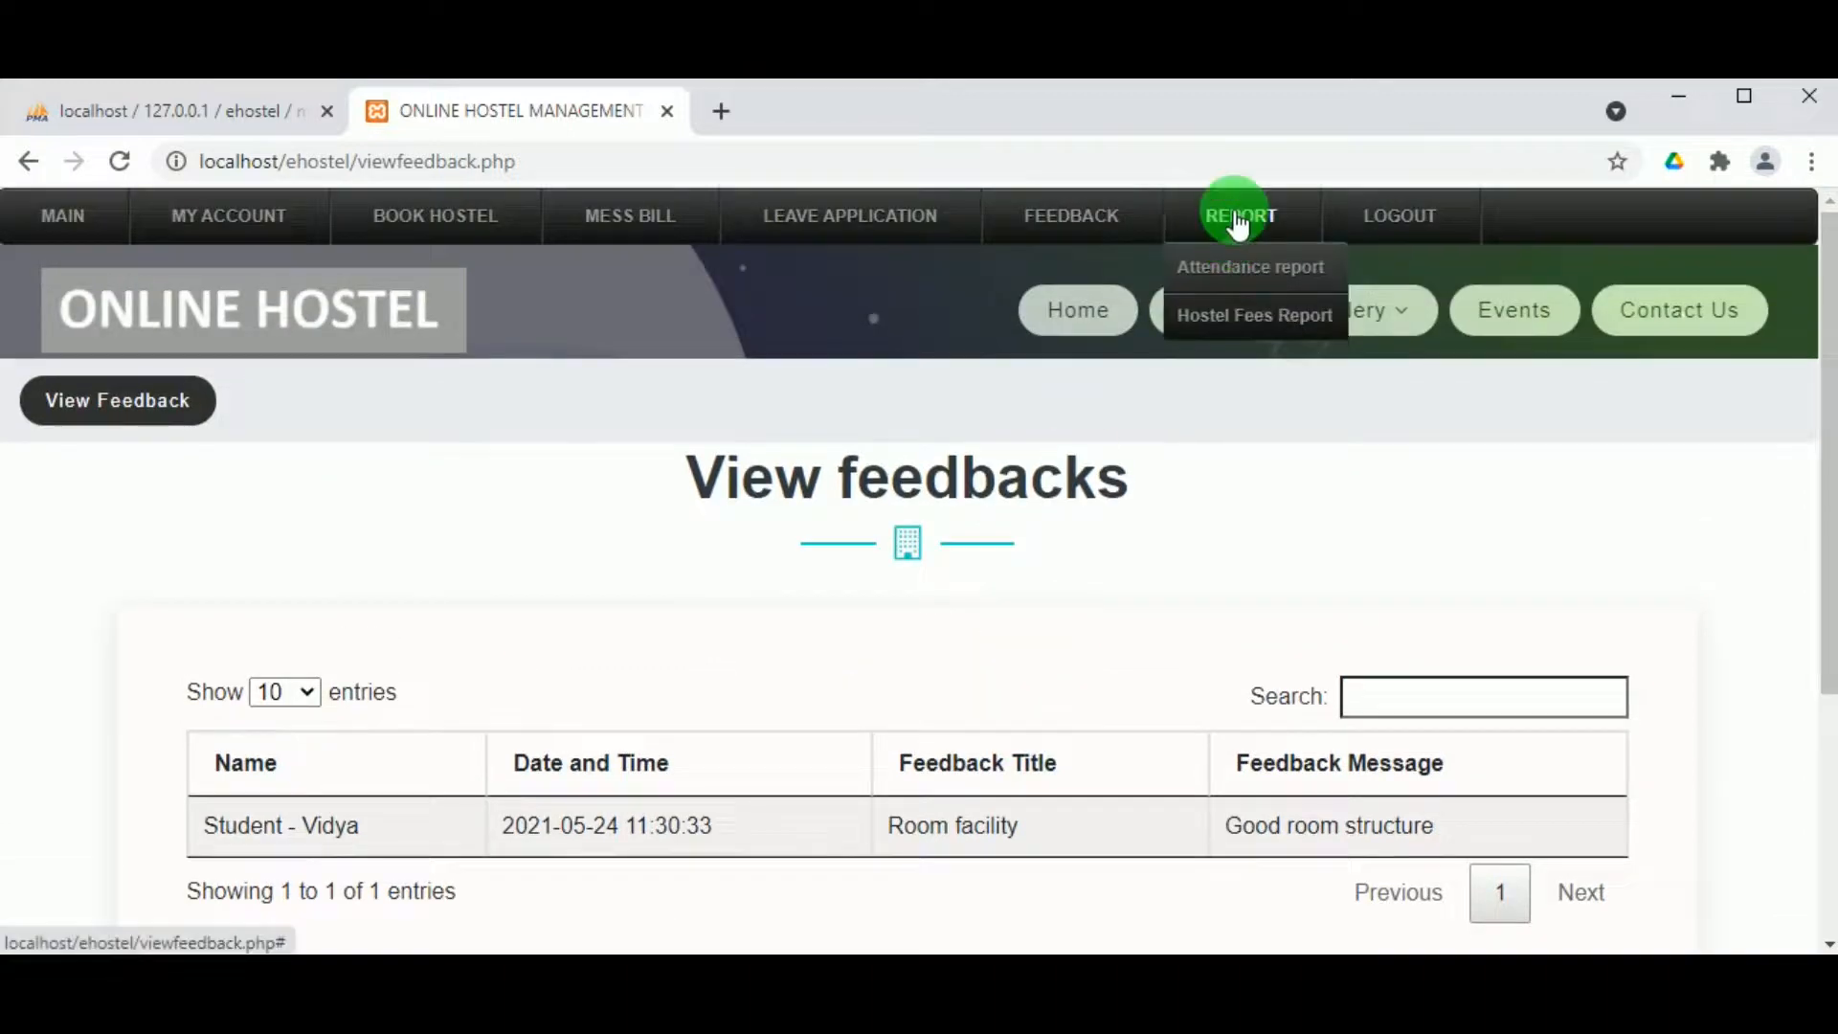
pyautogui.click(1257, 278)
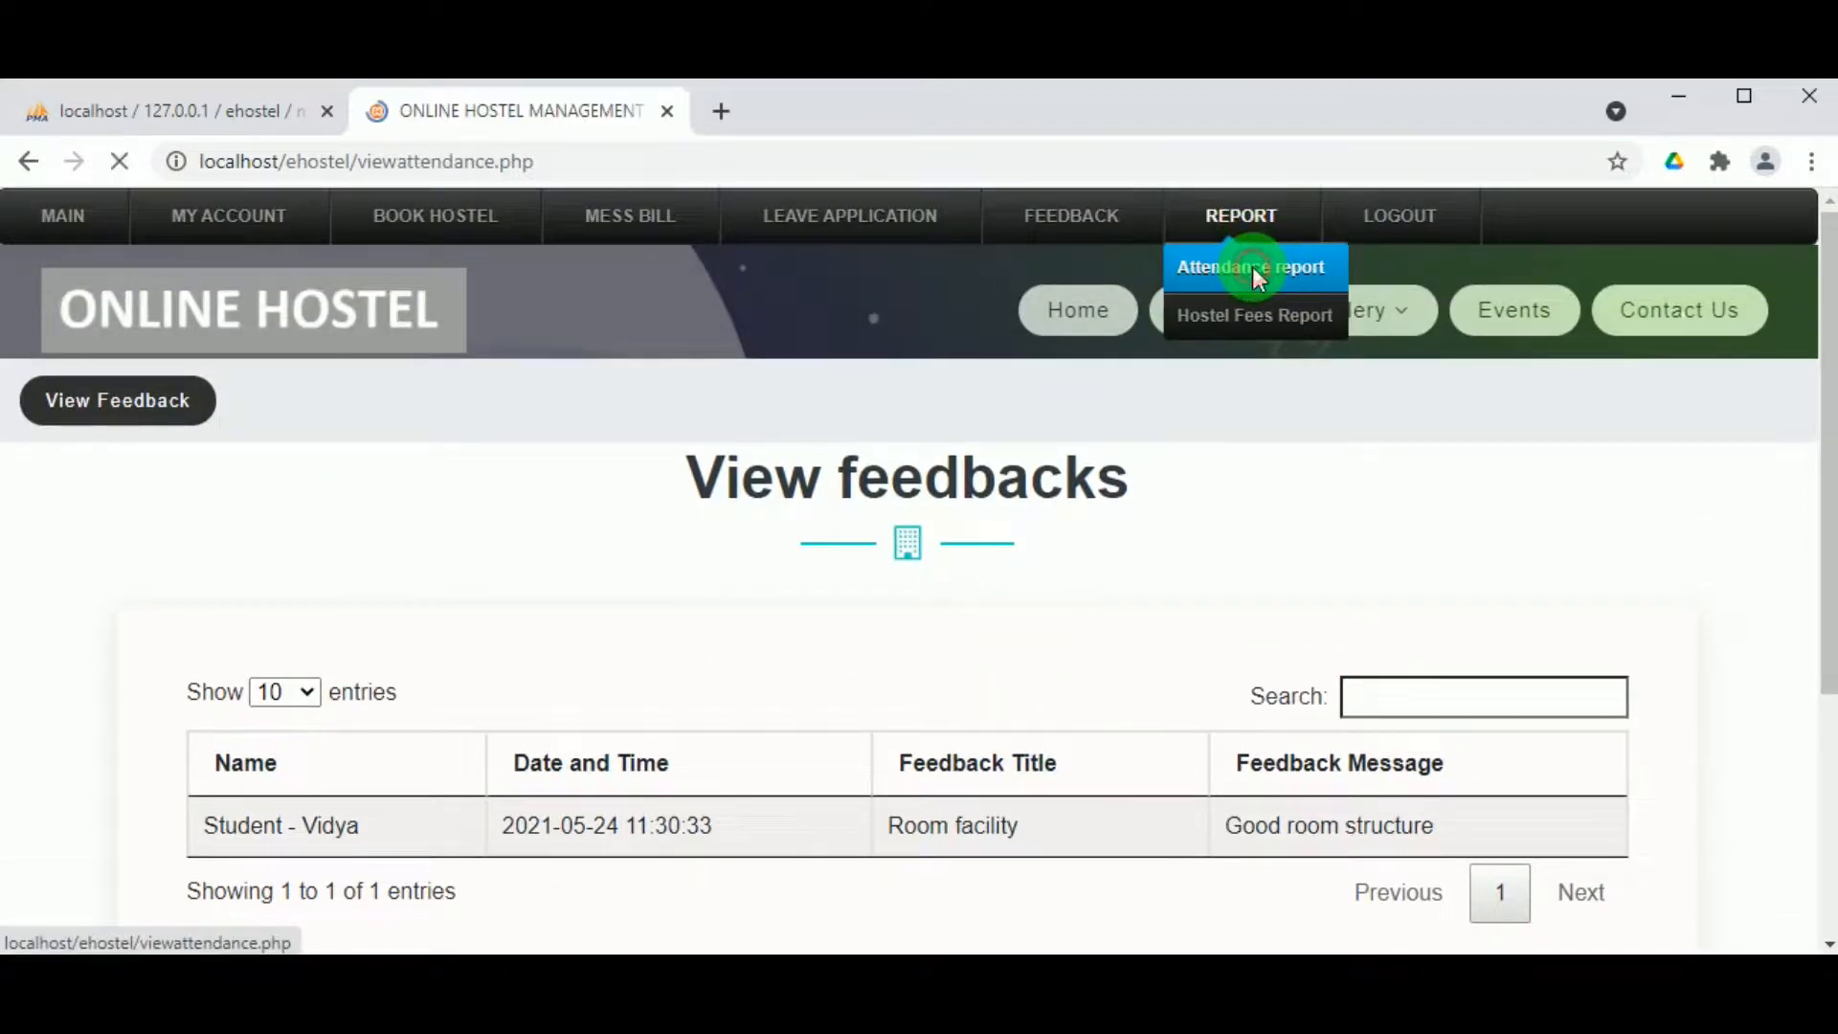
pyautogui.scroll(-1, 1069, 571)
pyautogui.scroll(-1, 966, 636)
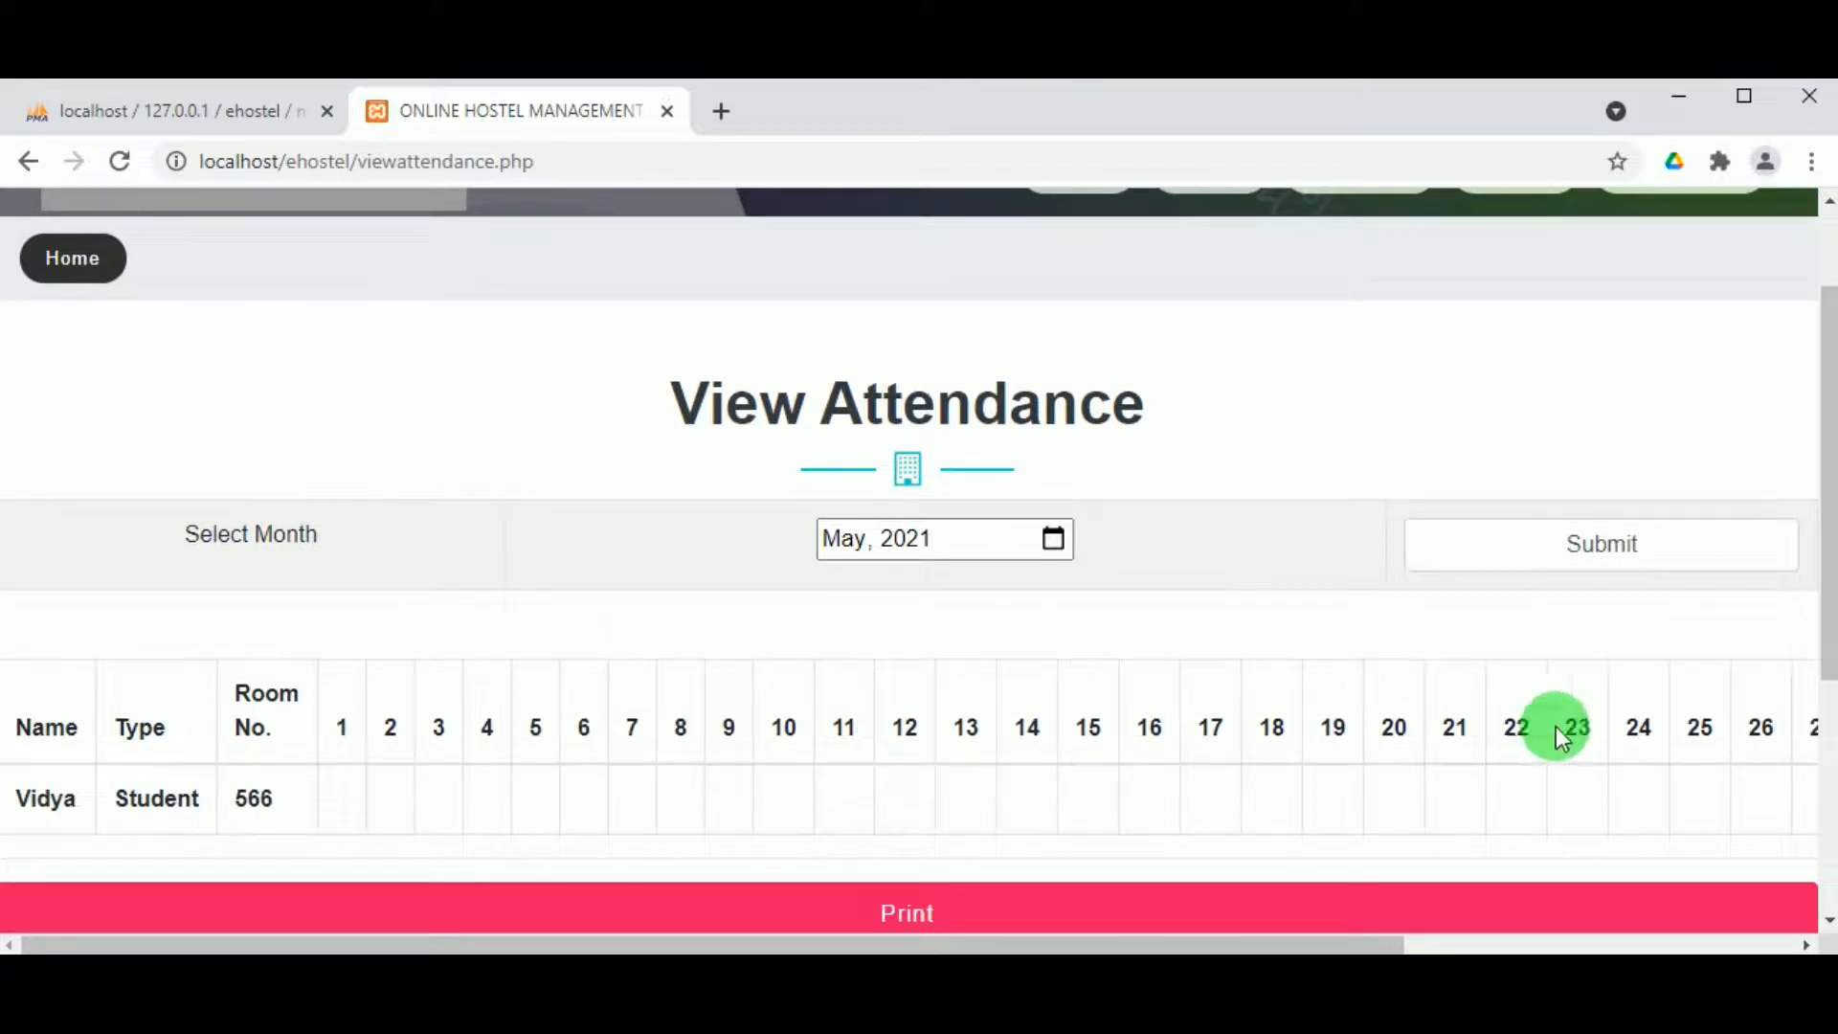
pyautogui.click(1570, 543)
pyautogui.scroll(-3, 1526, 651)
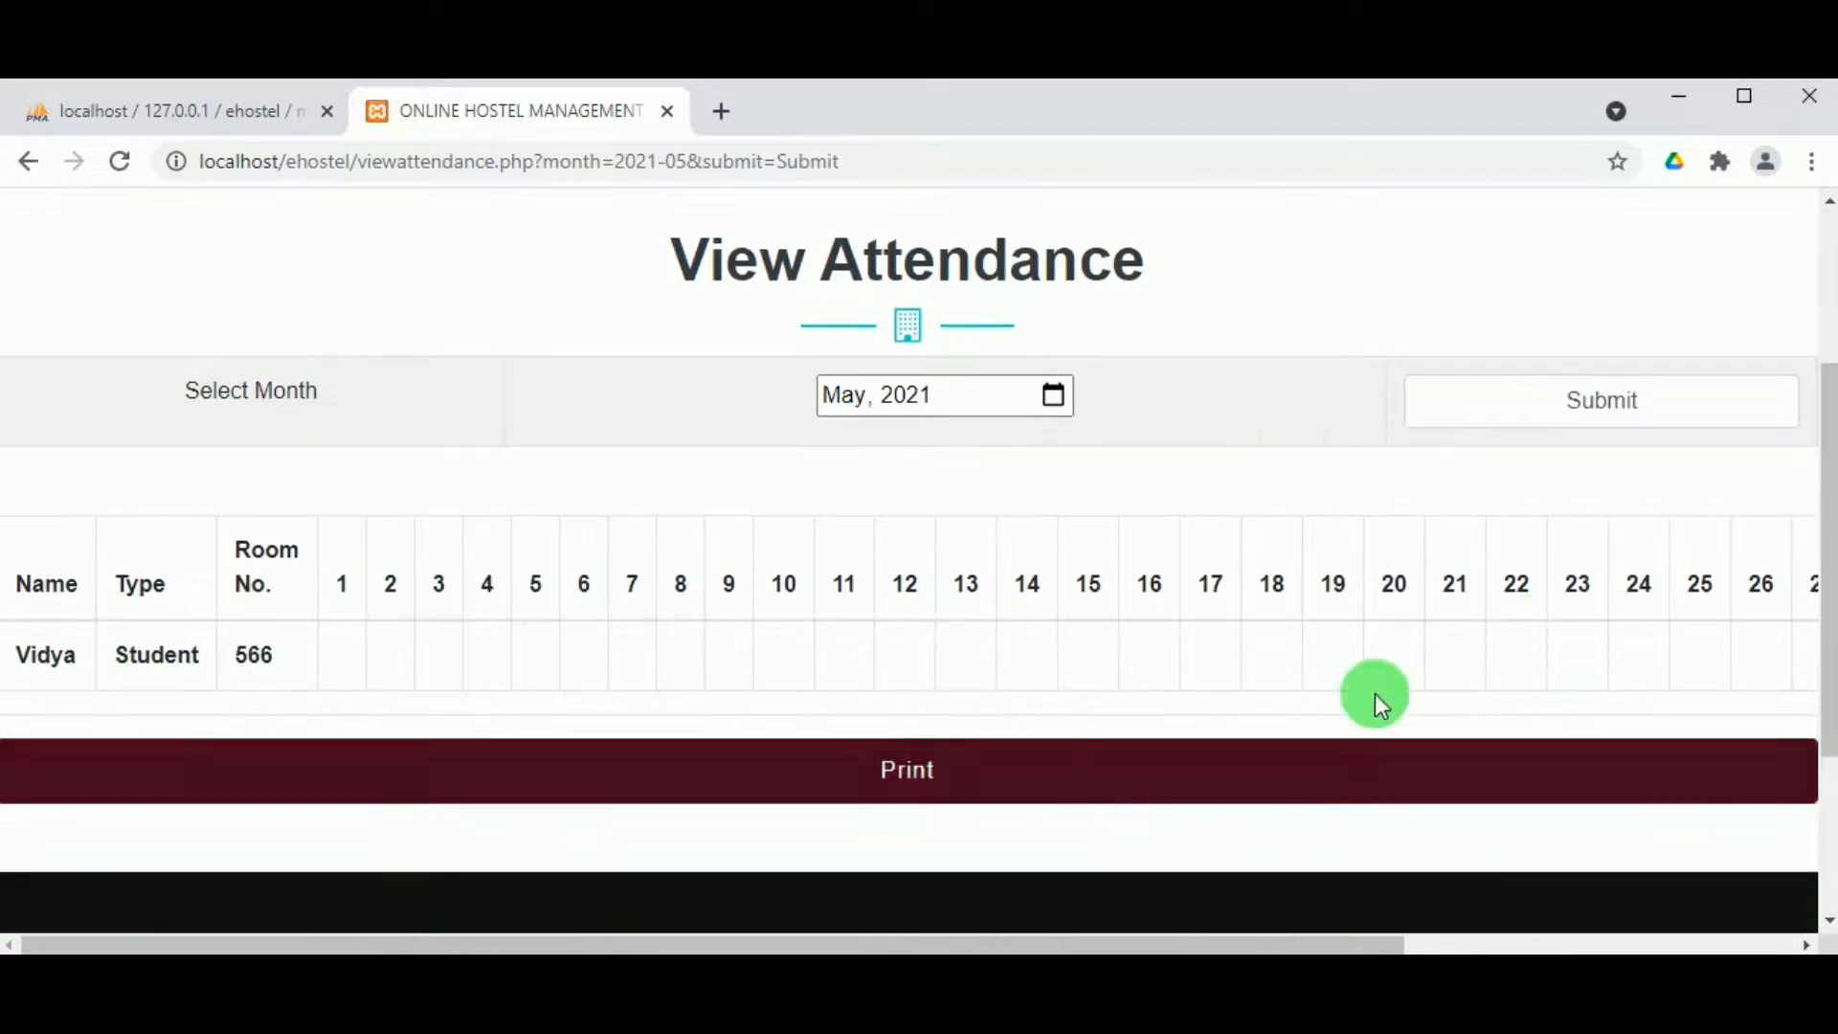
pyautogui.scroll(3, 1263, 562)
pyautogui.scroll(-3, 1245, 561)
pyautogui.scroll(3, 1216, 555)
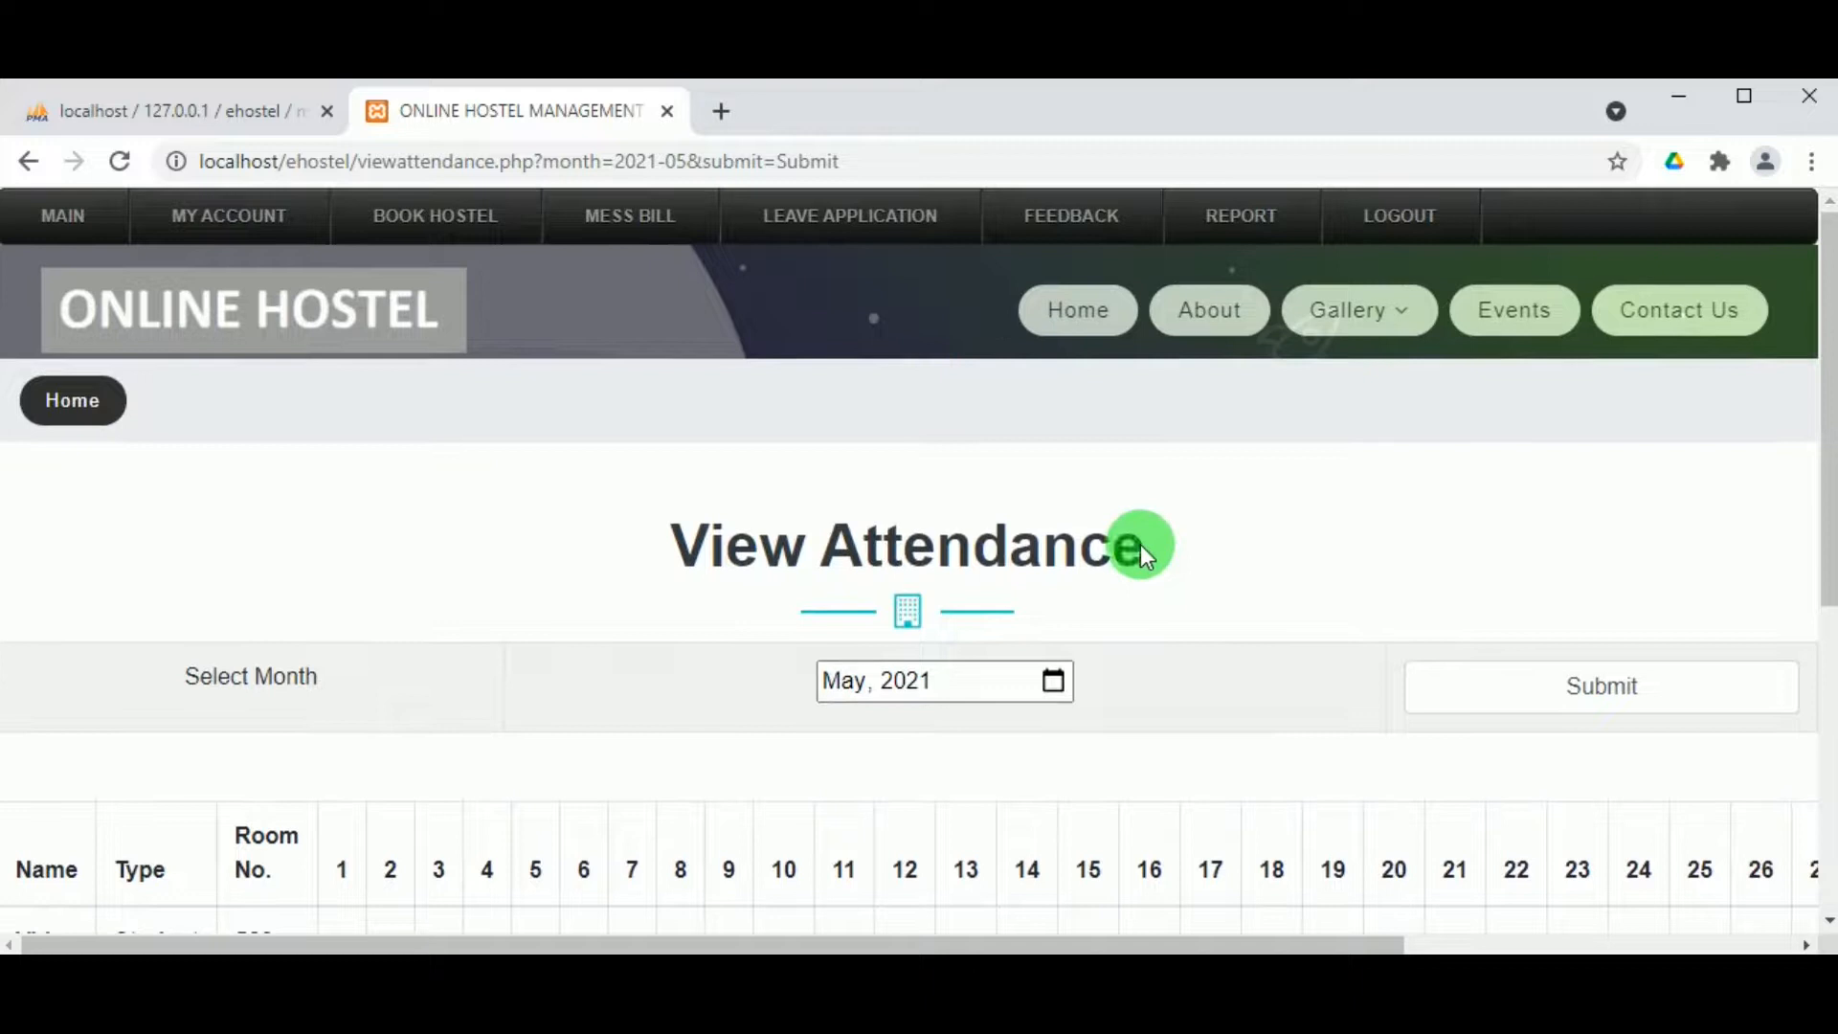
# Step: Bring up the Hostel Fees Report showing the ₹1000.00 Double Sharing fee
pyautogui.moveTo(1218, 207)
pyautogui.click(1236, 320)
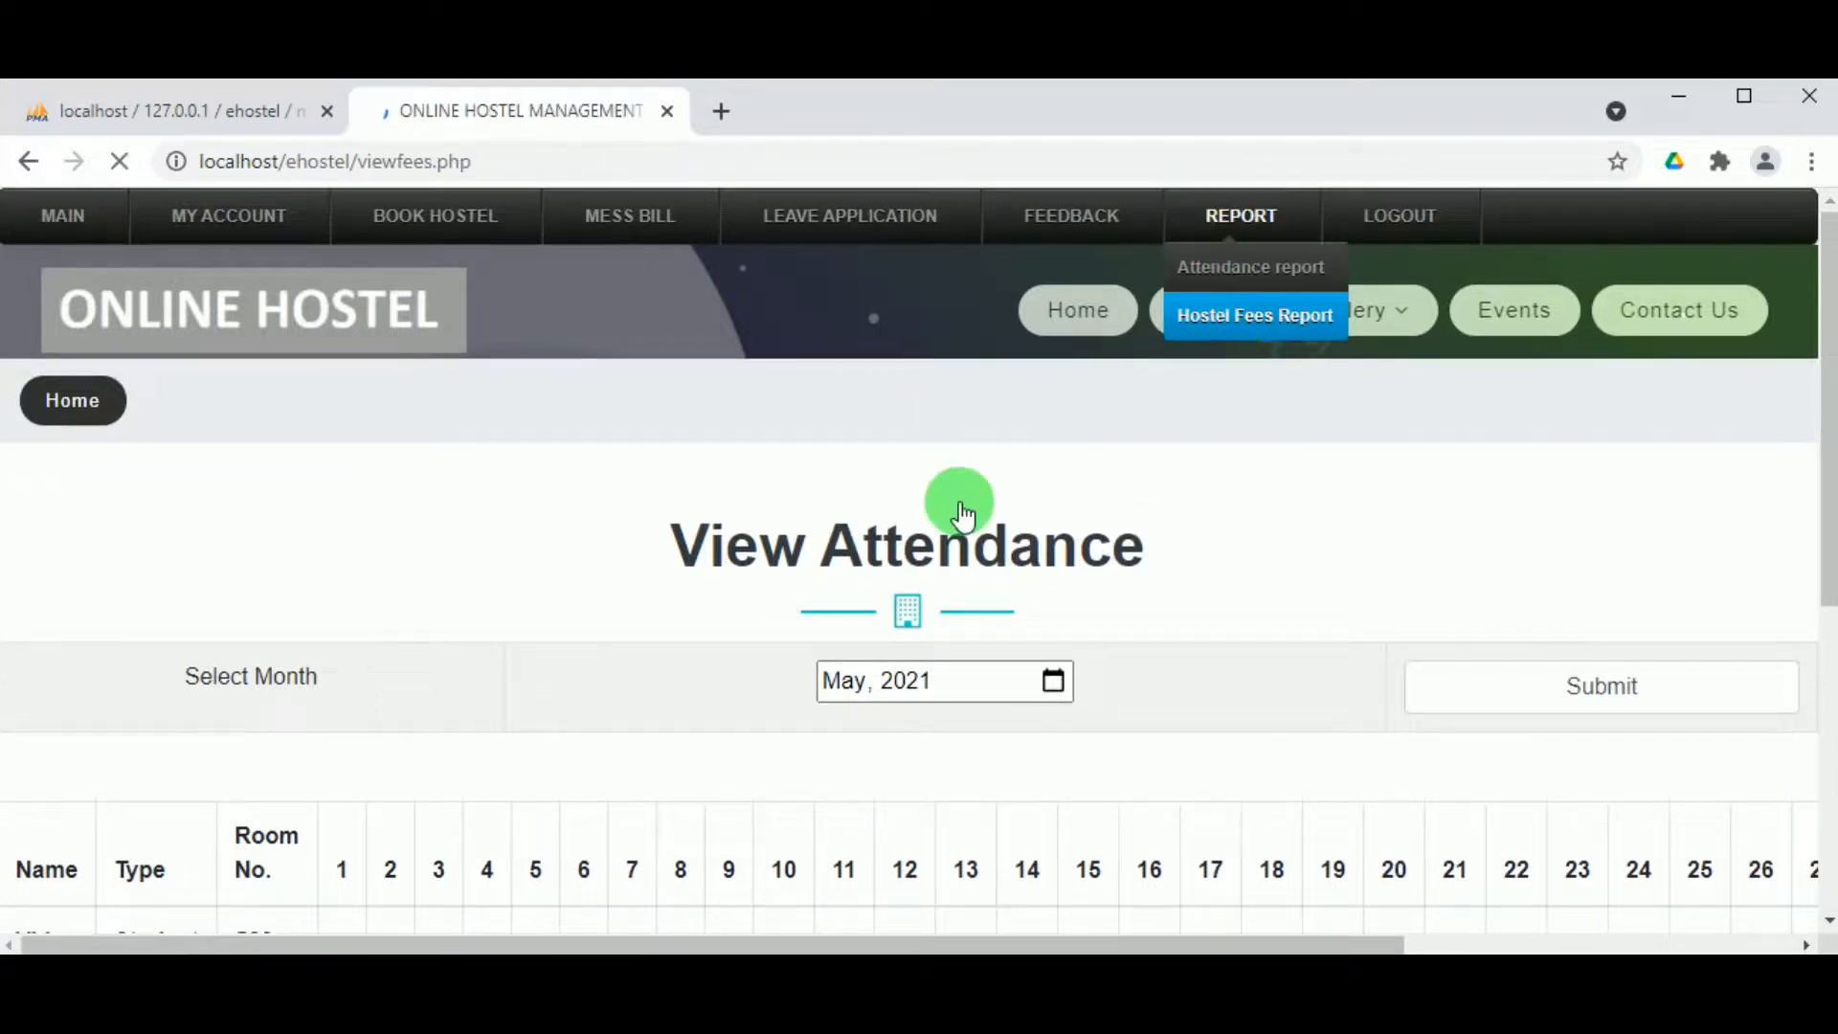
pyautogui.scroll(-5, 820, 634)
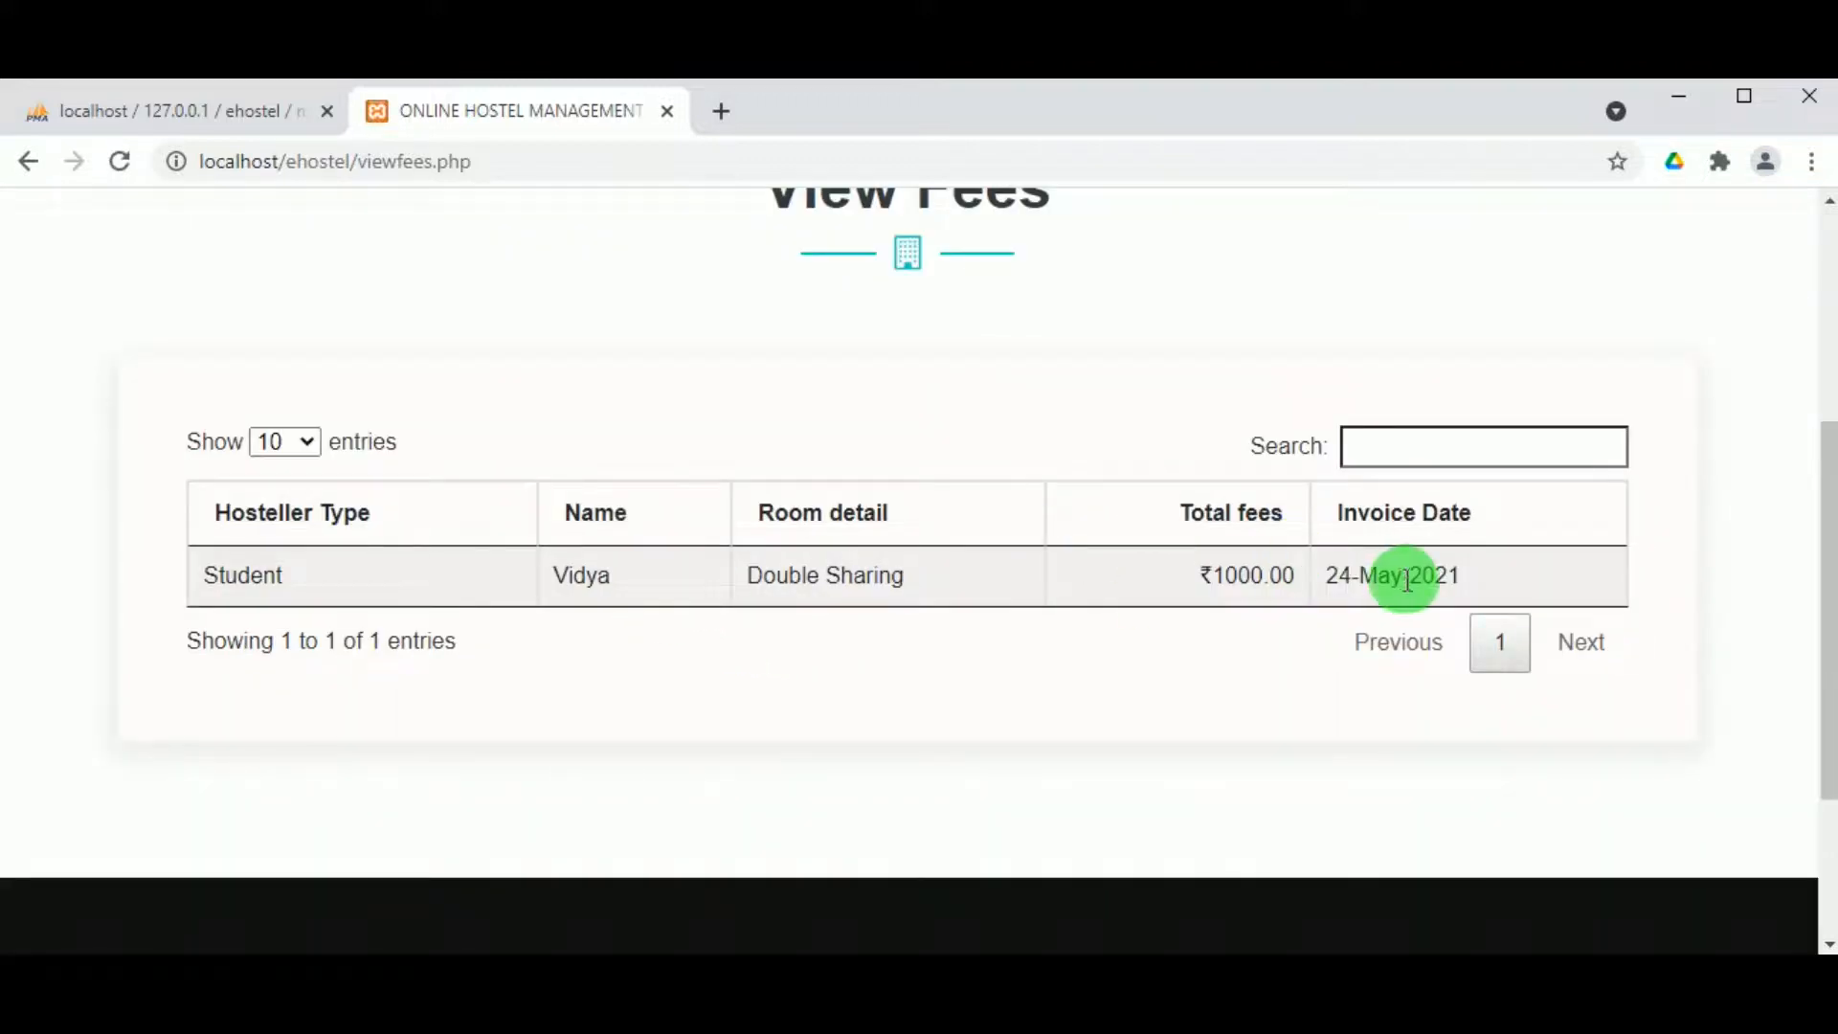
pyautogui.scroll(5, 829, 615)
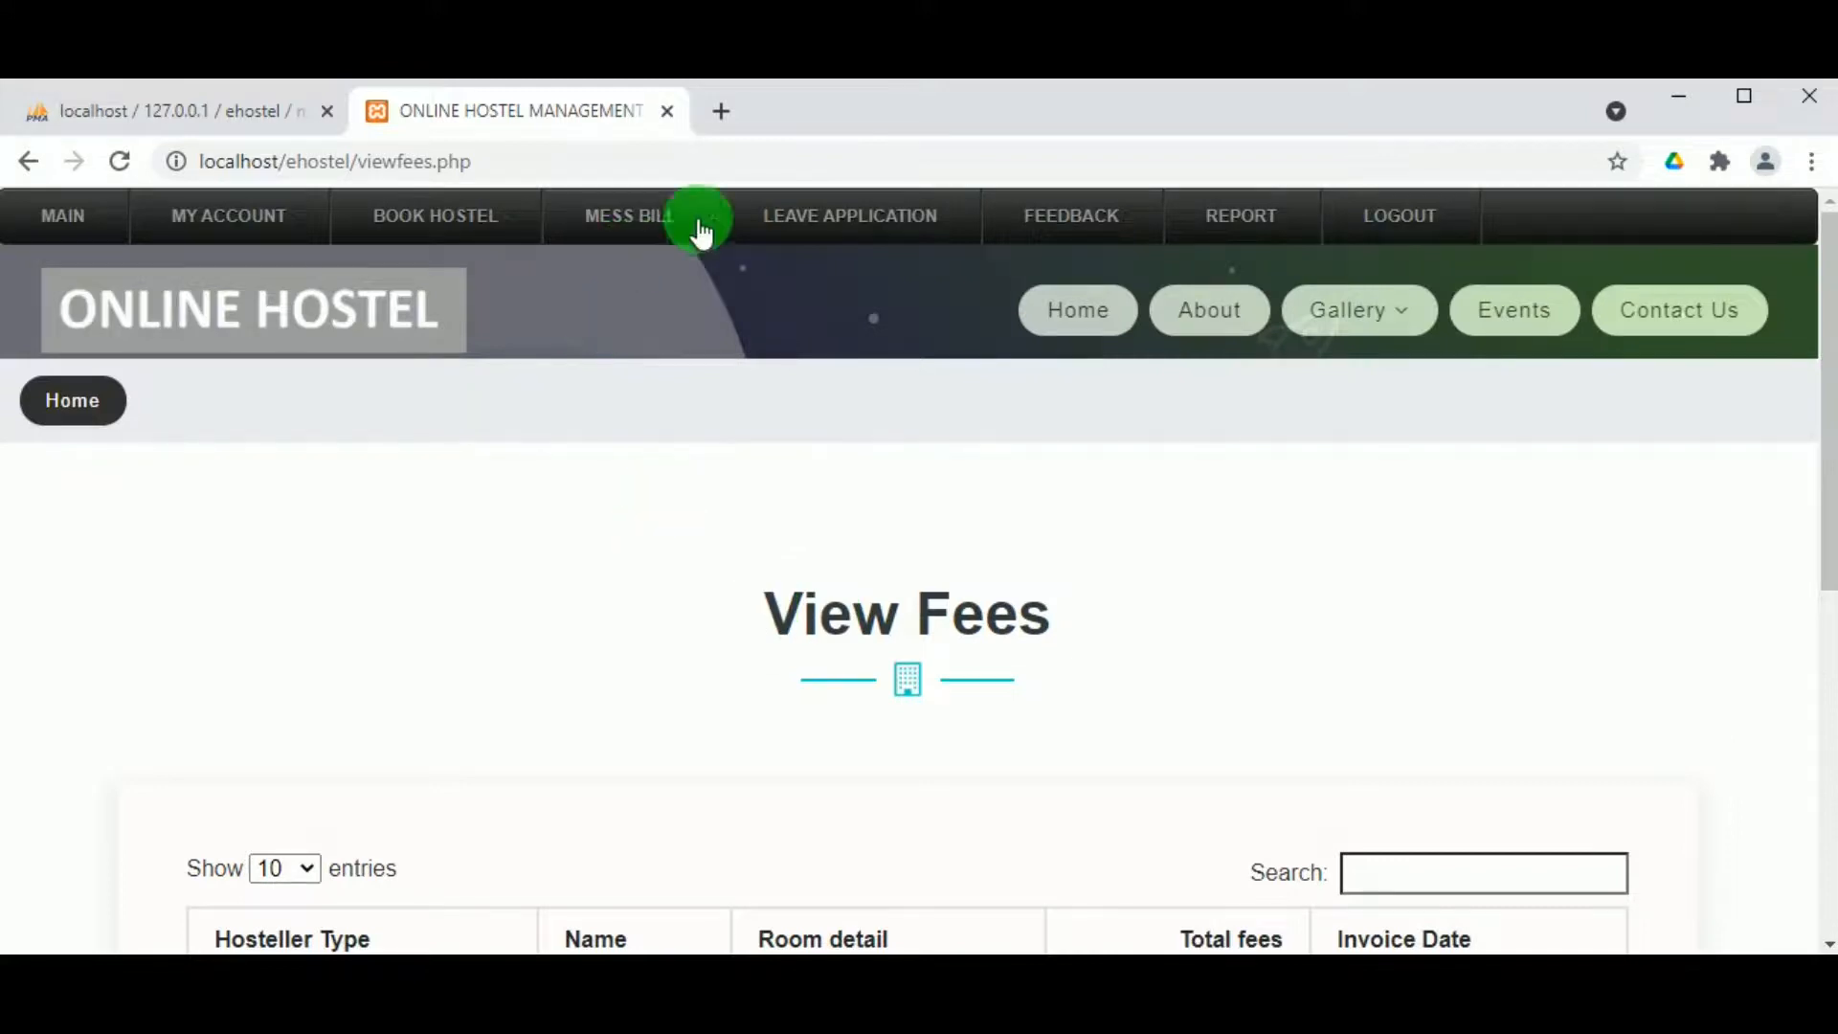
# Step: Start a leave from 27 to 30 May 2021 with reason 'Brothers wedding'
pyautogui.moveTo(800, 230)
pyautogui.click(831, 277)
pyautogui.scroll(-2, 848, 490)
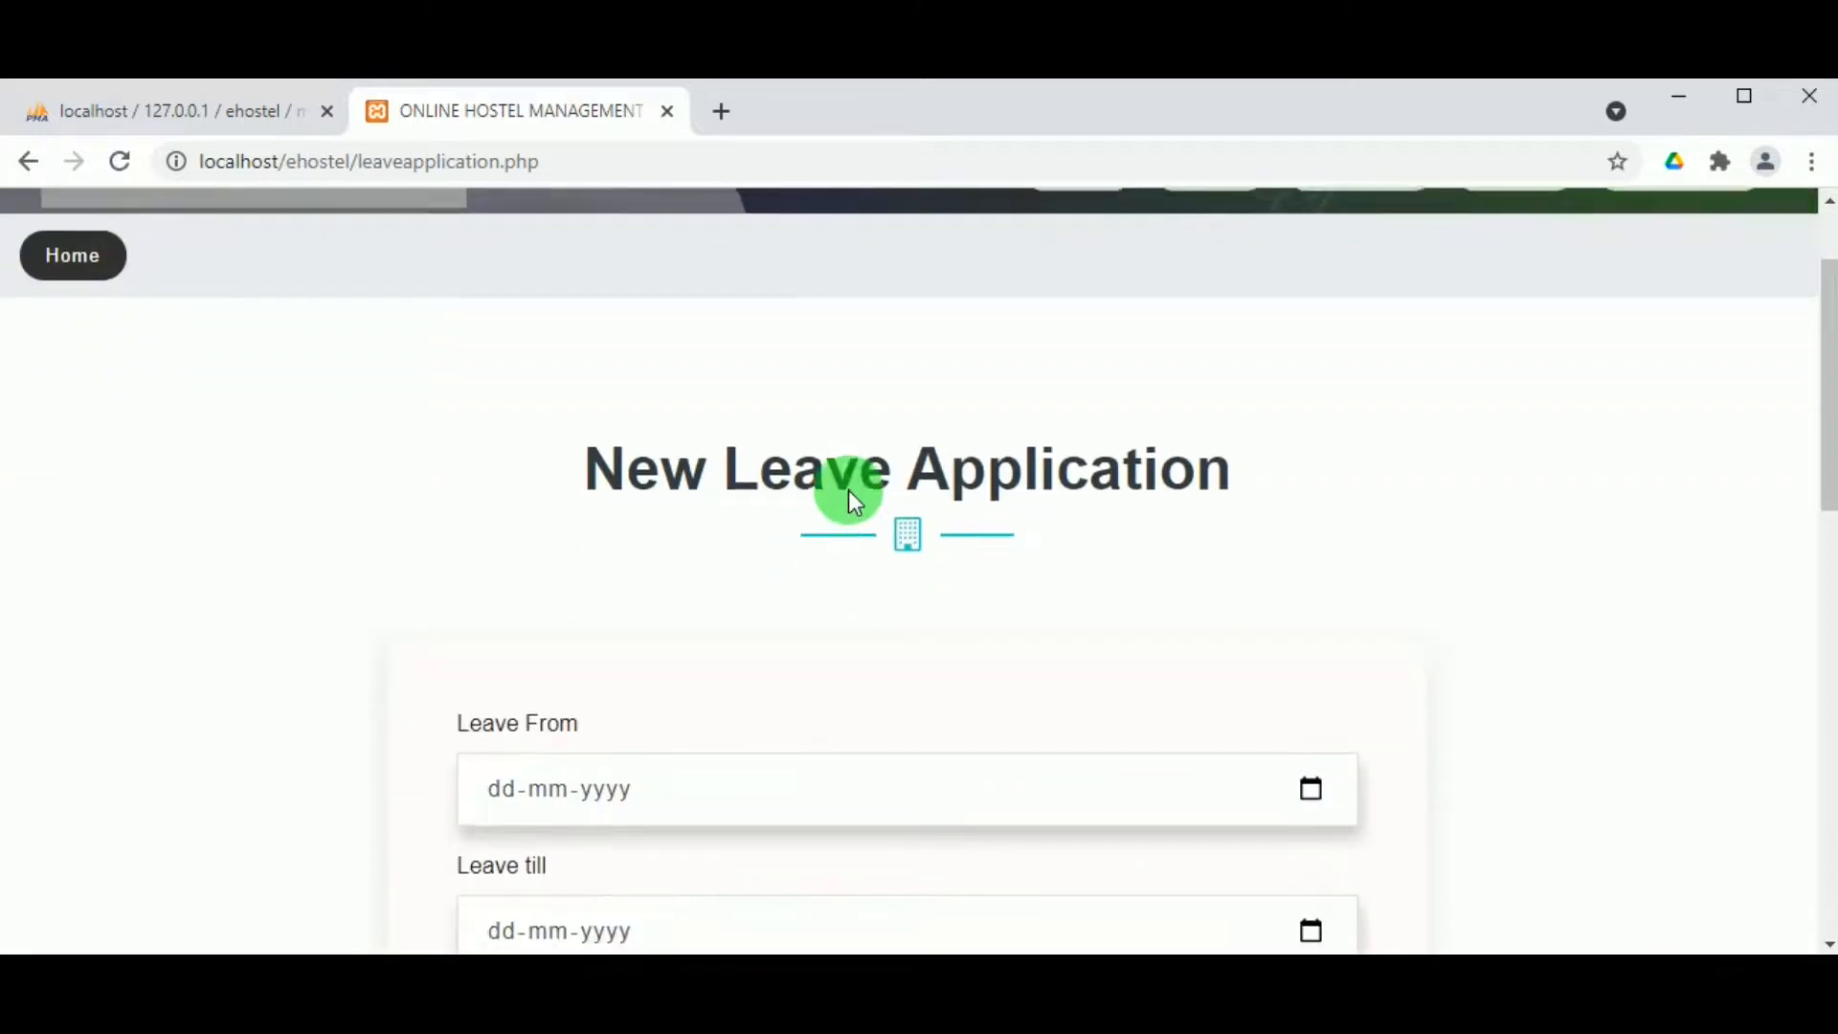
pyautogui.scroll(-4, 848, 490)
pyautogui.click(1312, 357)
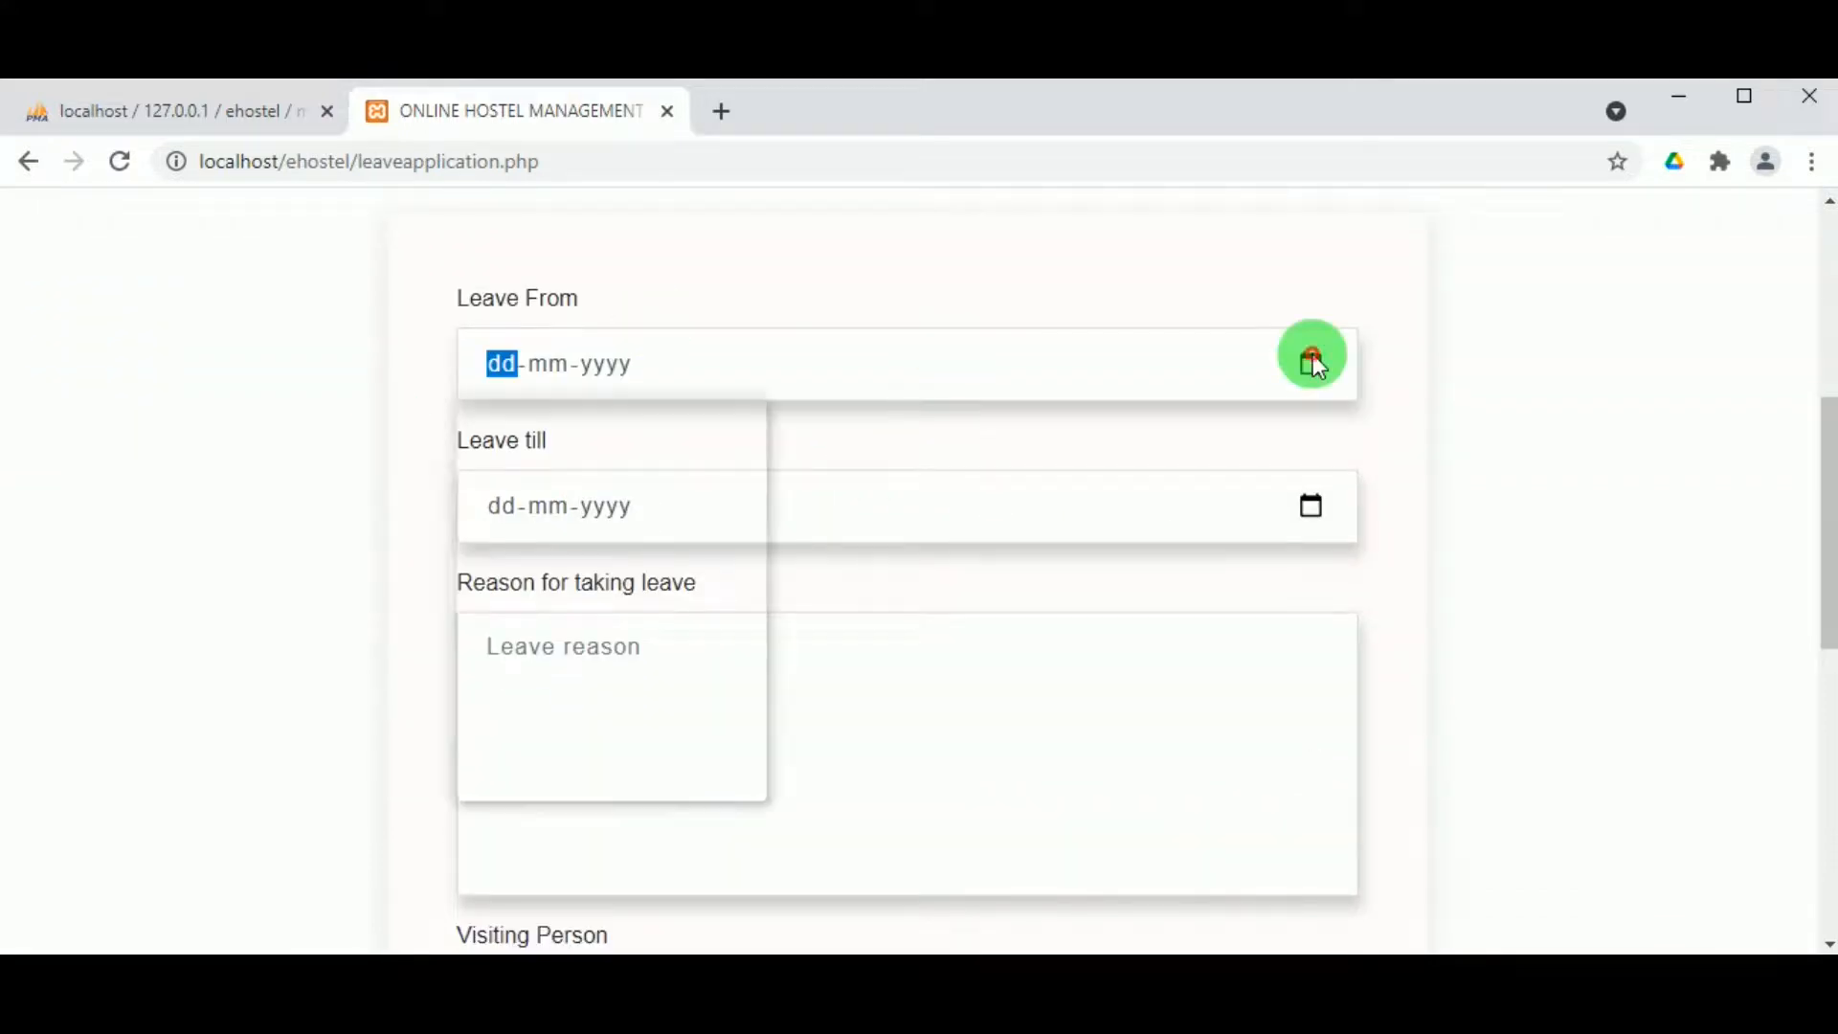
pyautogui.click(612, 686)
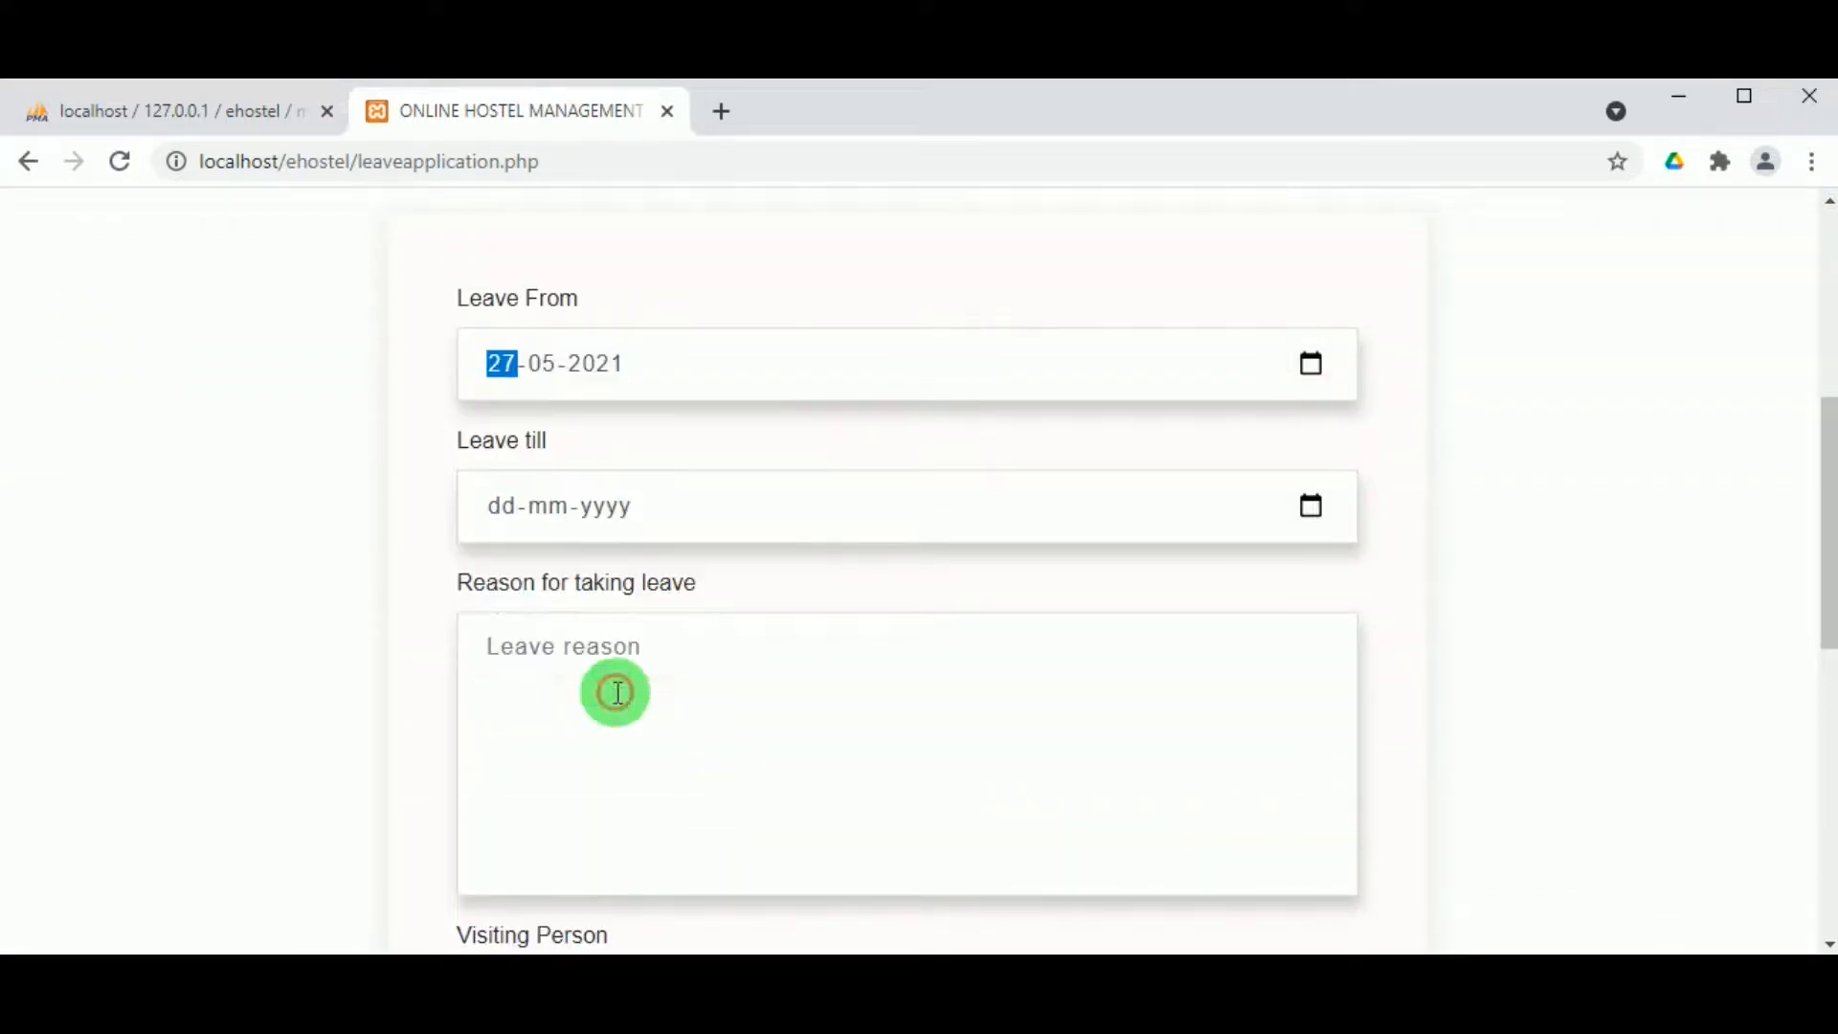
pyautogui.click(1301, 526)
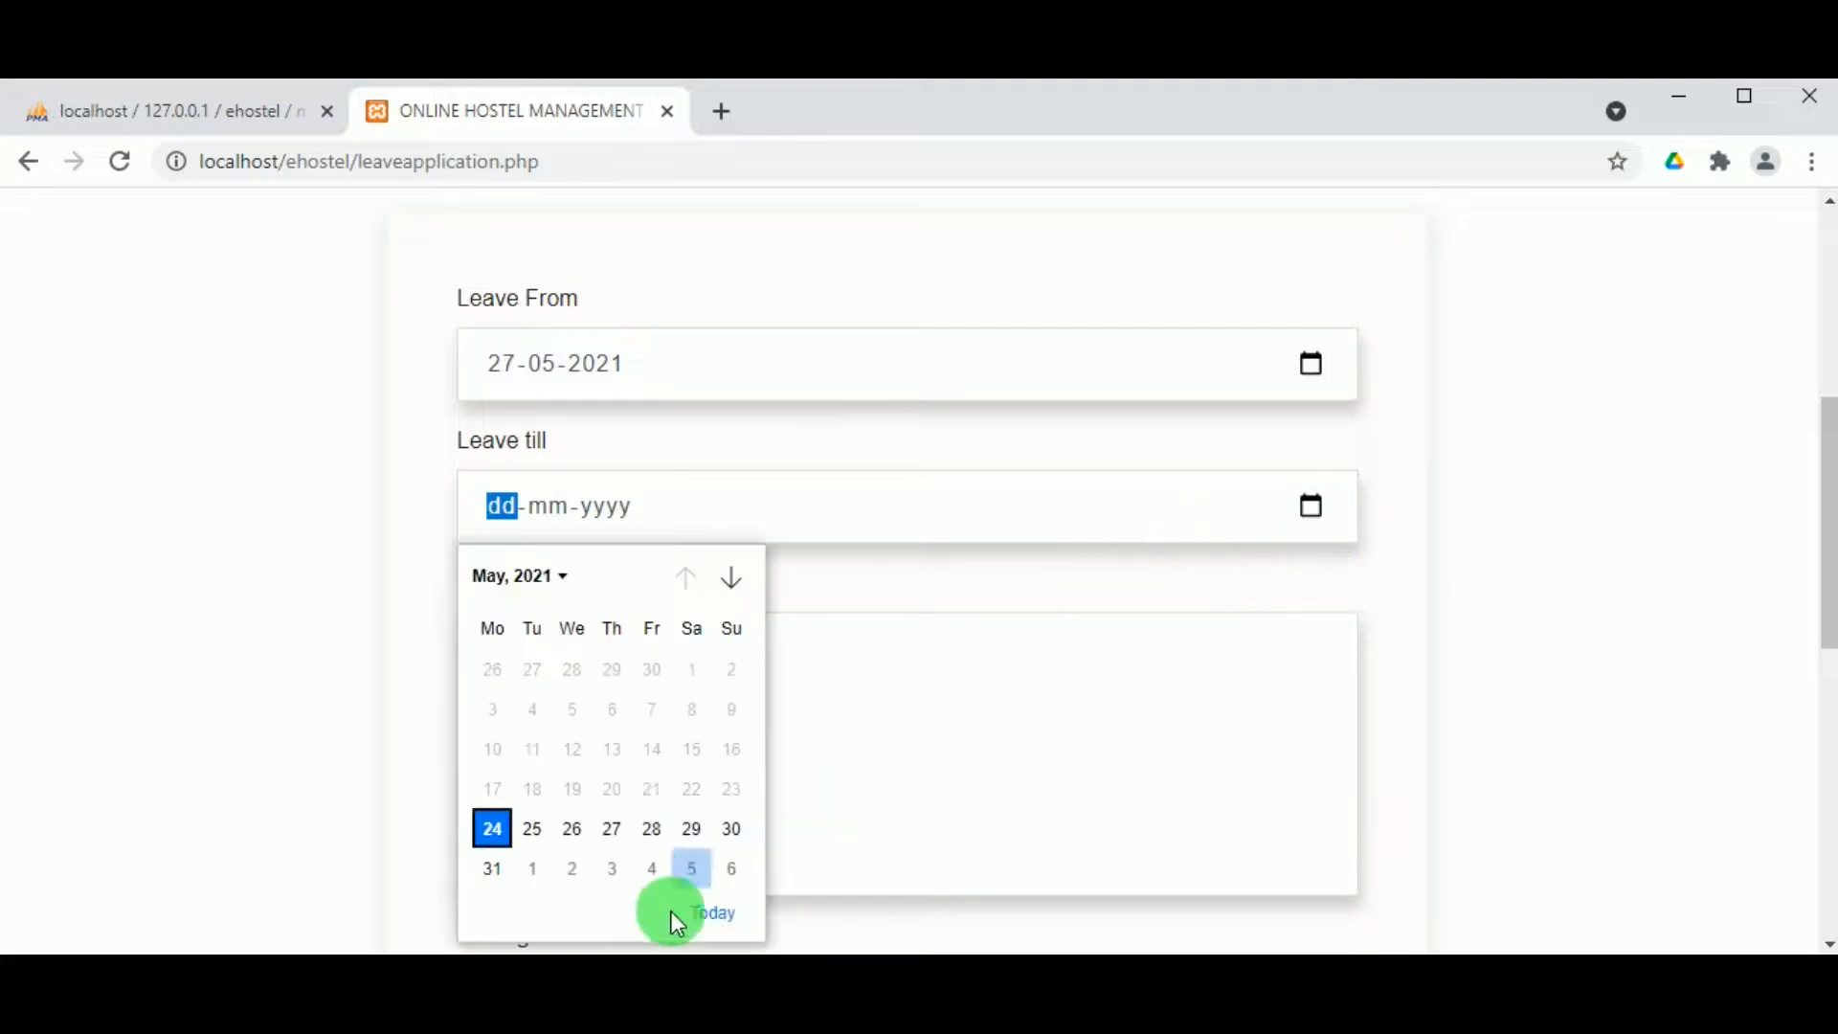
pyautogui.click(731, 829)
pyautogui.click(605, 698)
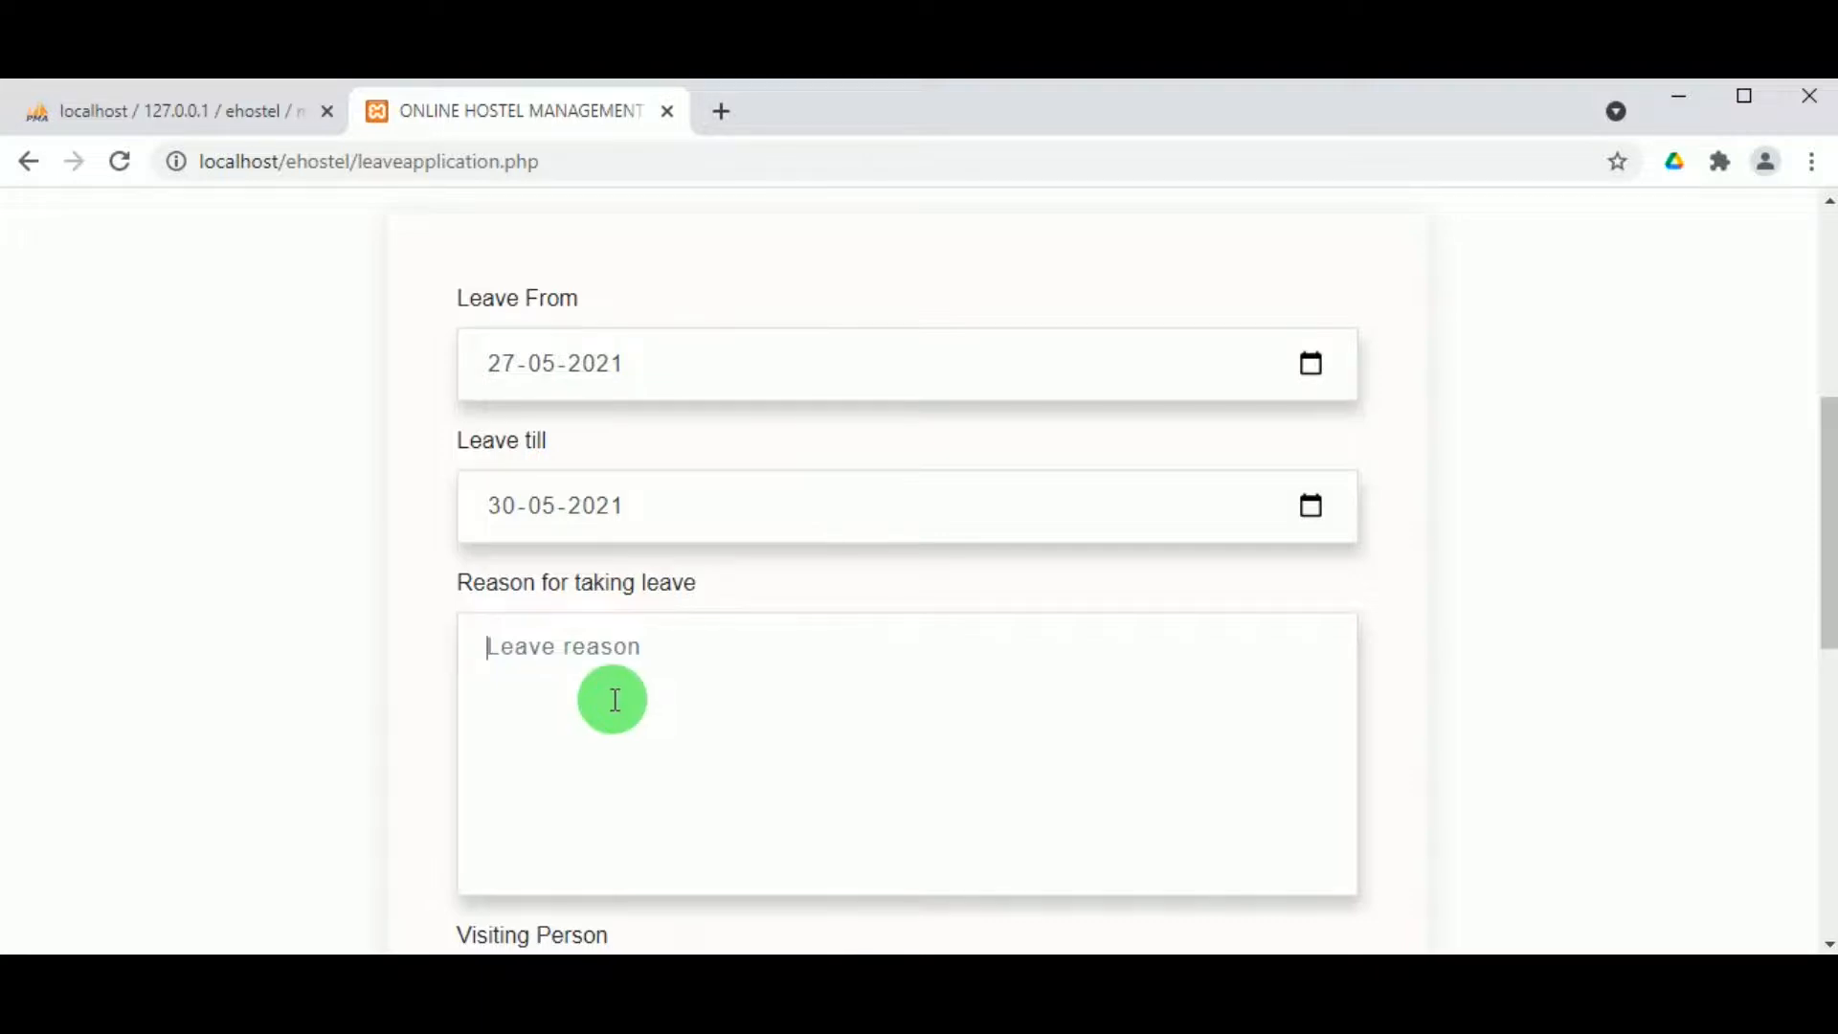
pyautogui.write('Brothers wedding')
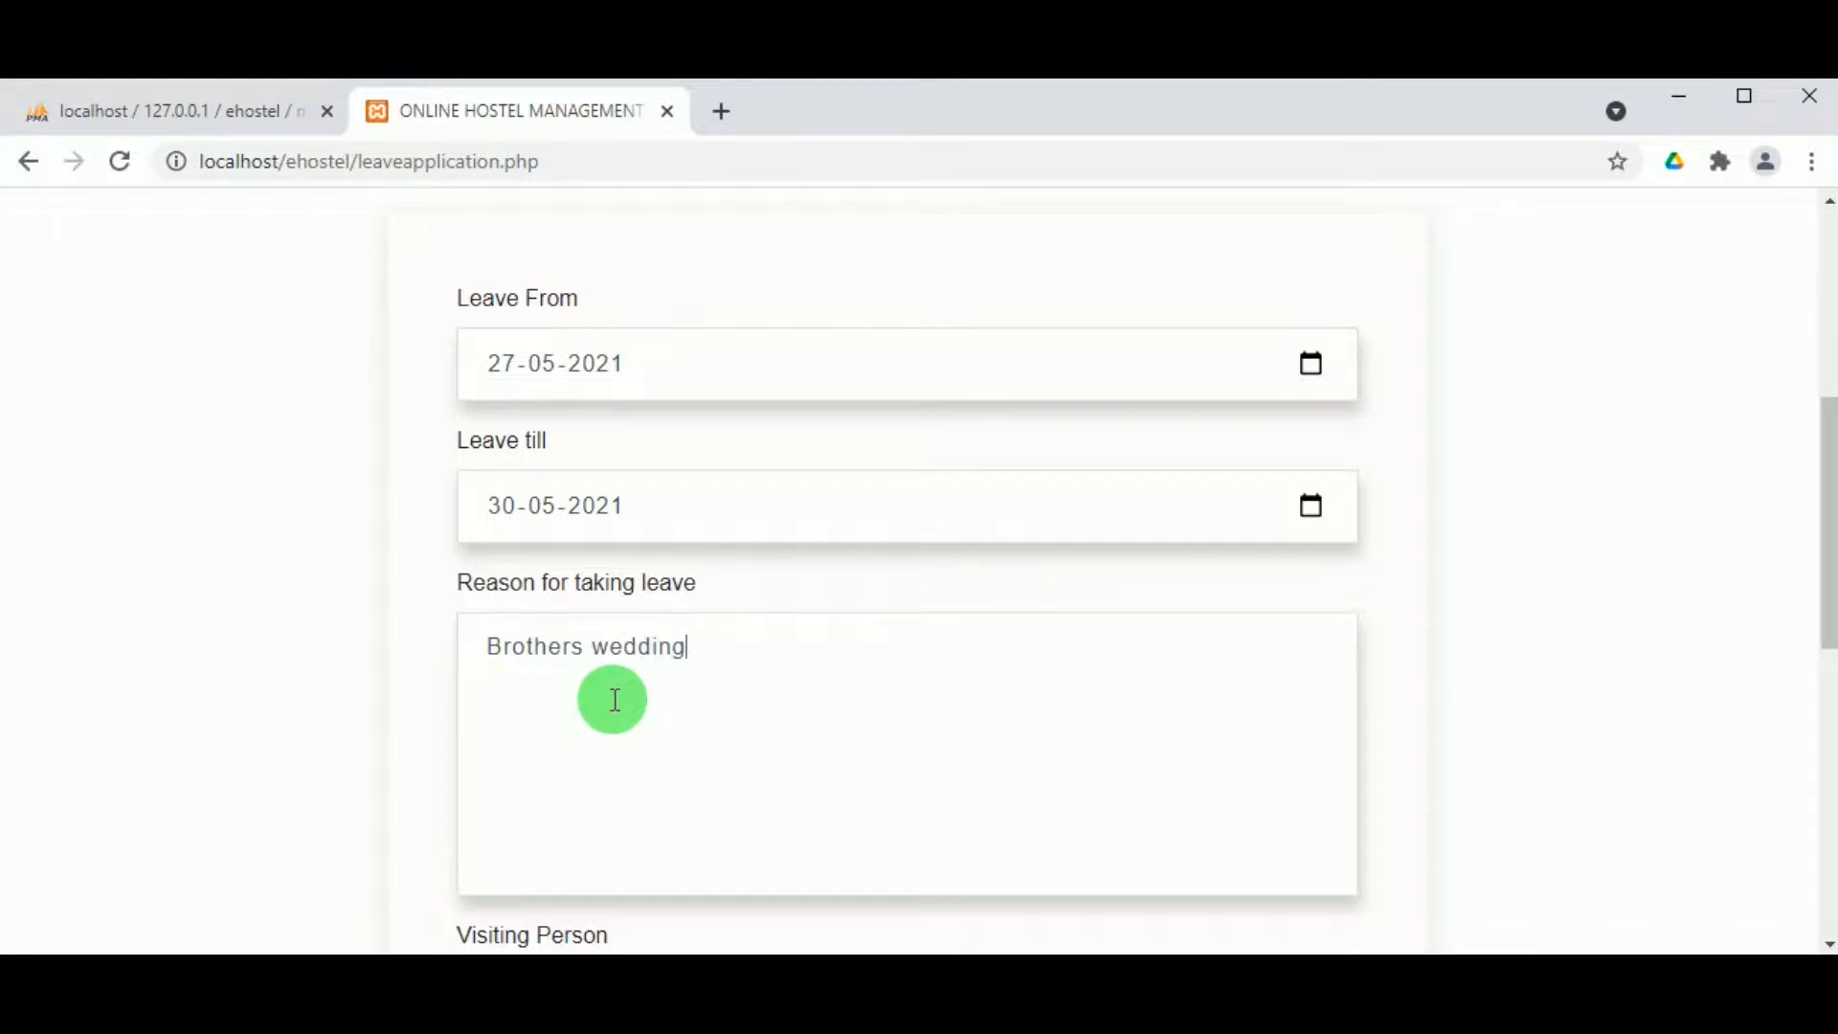
# Step: Enter the visiting person's name, capitalising its first letter
pyautogui.scroll(-6, 660, 691)
pyautogui.click(592, 431)
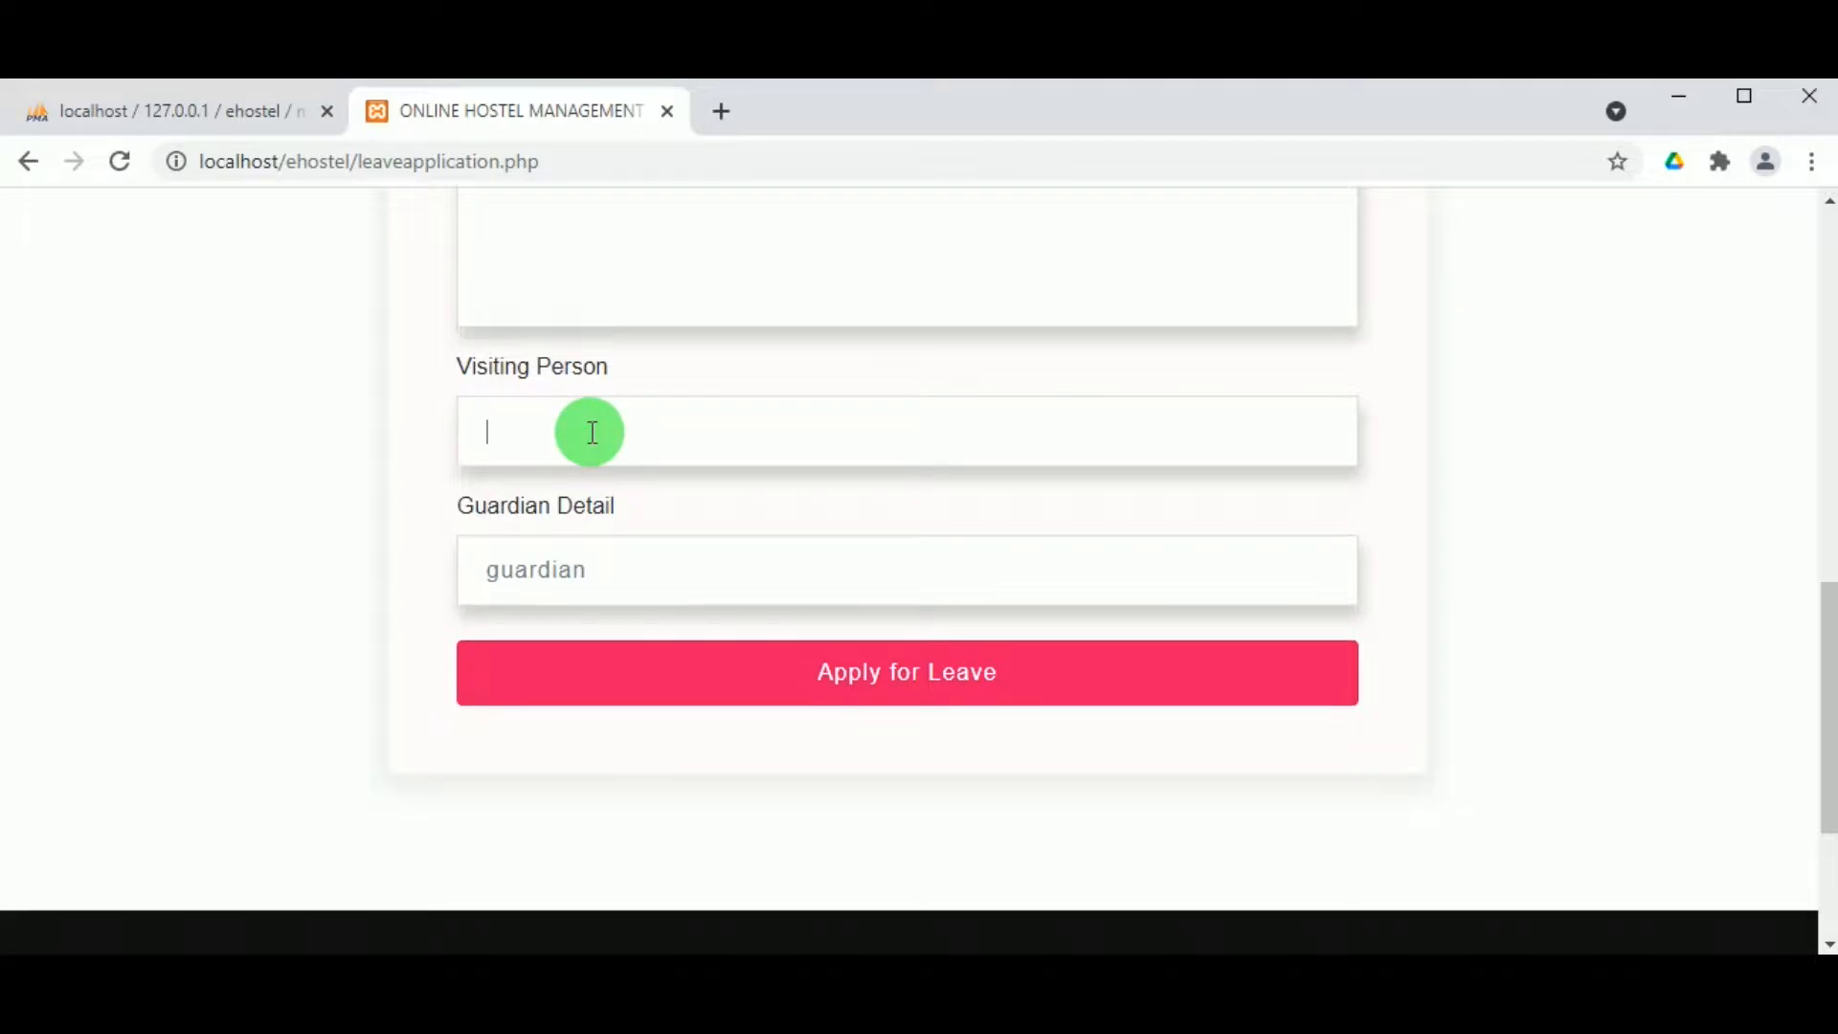
pyautogui.write('niranjan')
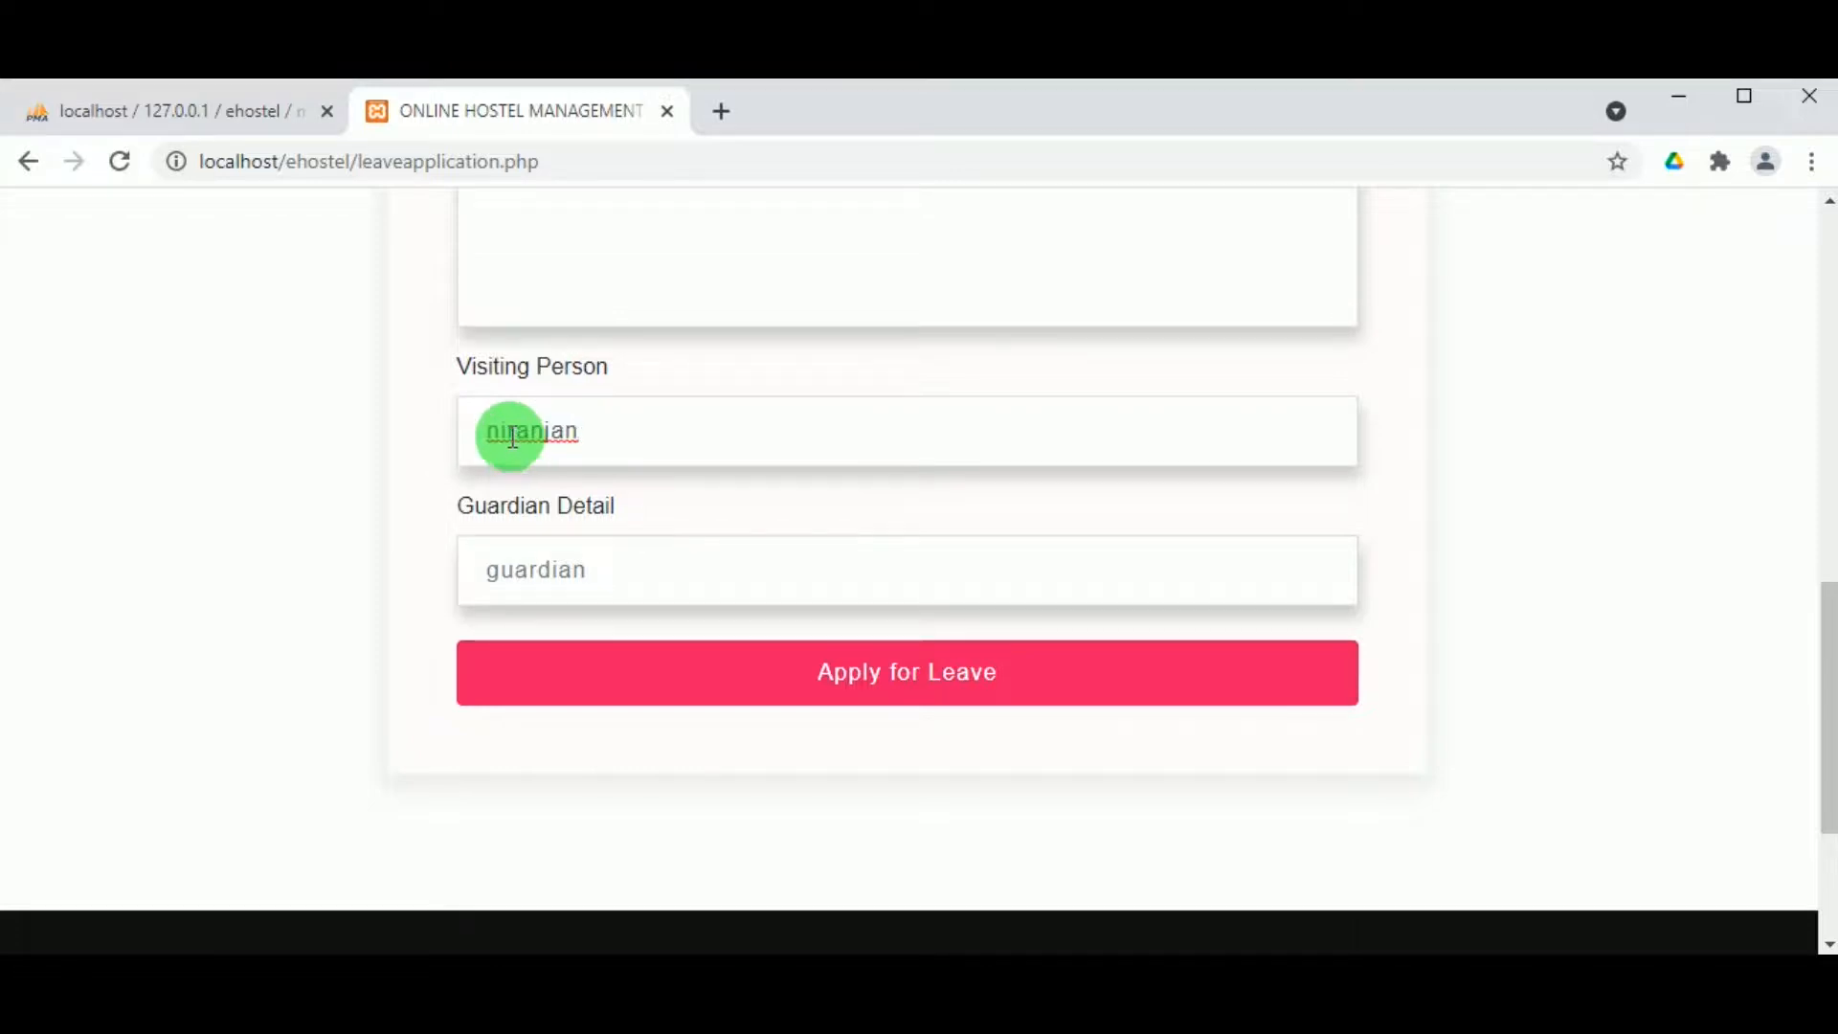
pyautogui.click(498, 436)
pyautogui.press('BackSpace')
pyautogui.write('N')
# Step: Set guardian detail to 'Father' and submit the leave application
pyautogui.click(541, 570)
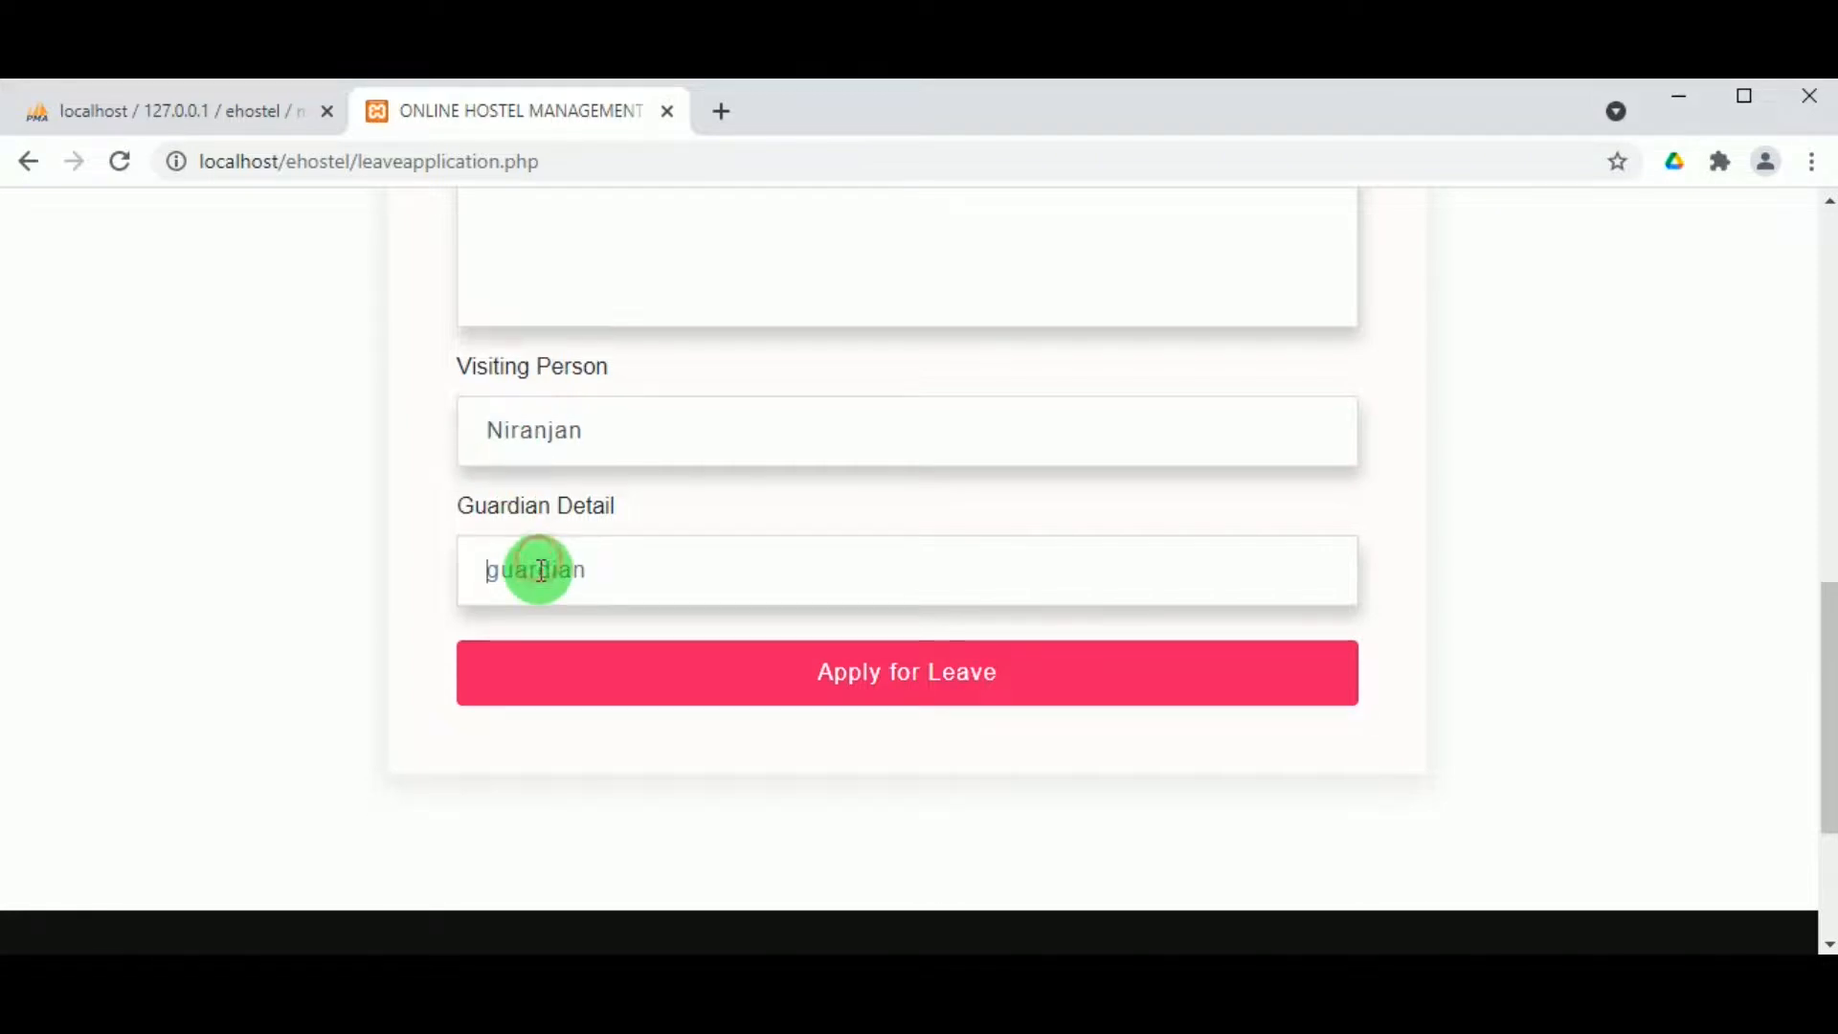
pyautogui.write('F')
pyautogui.press('BackSpace')
pyautogui.write('Father')
pyautogui.click(886, 670)
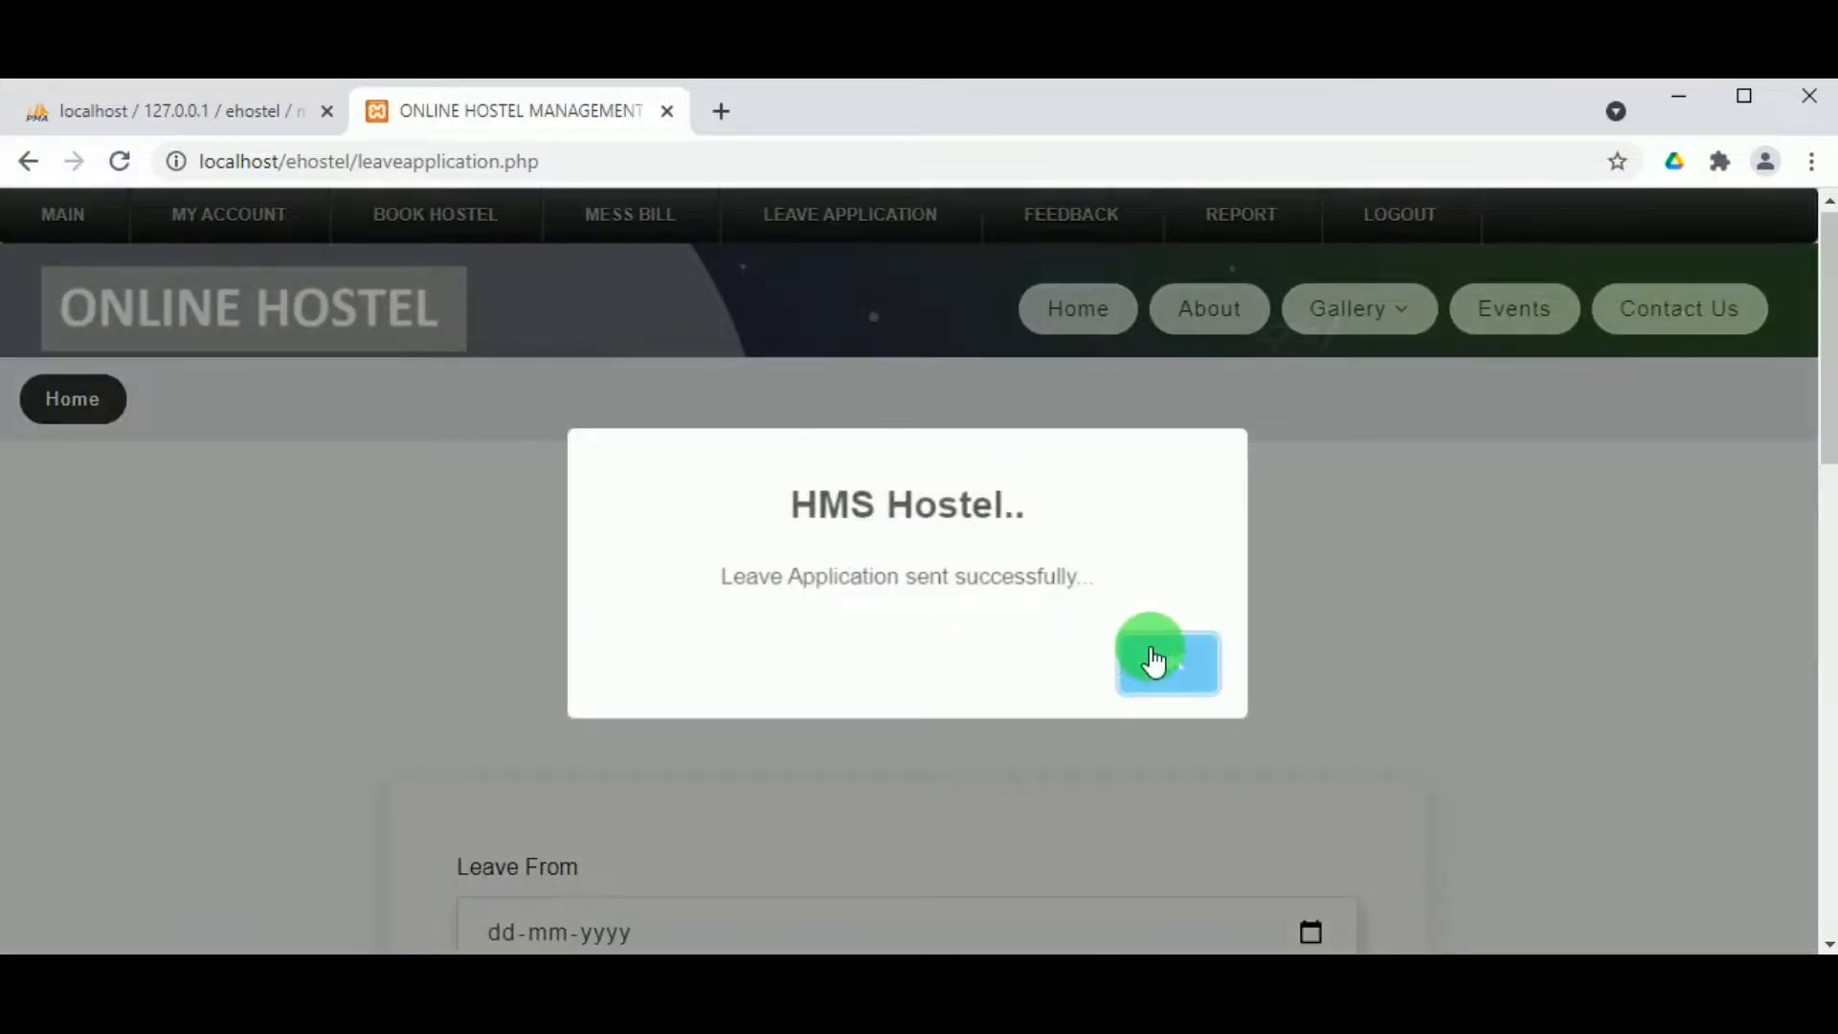
pyautogui.click(1154, 660)
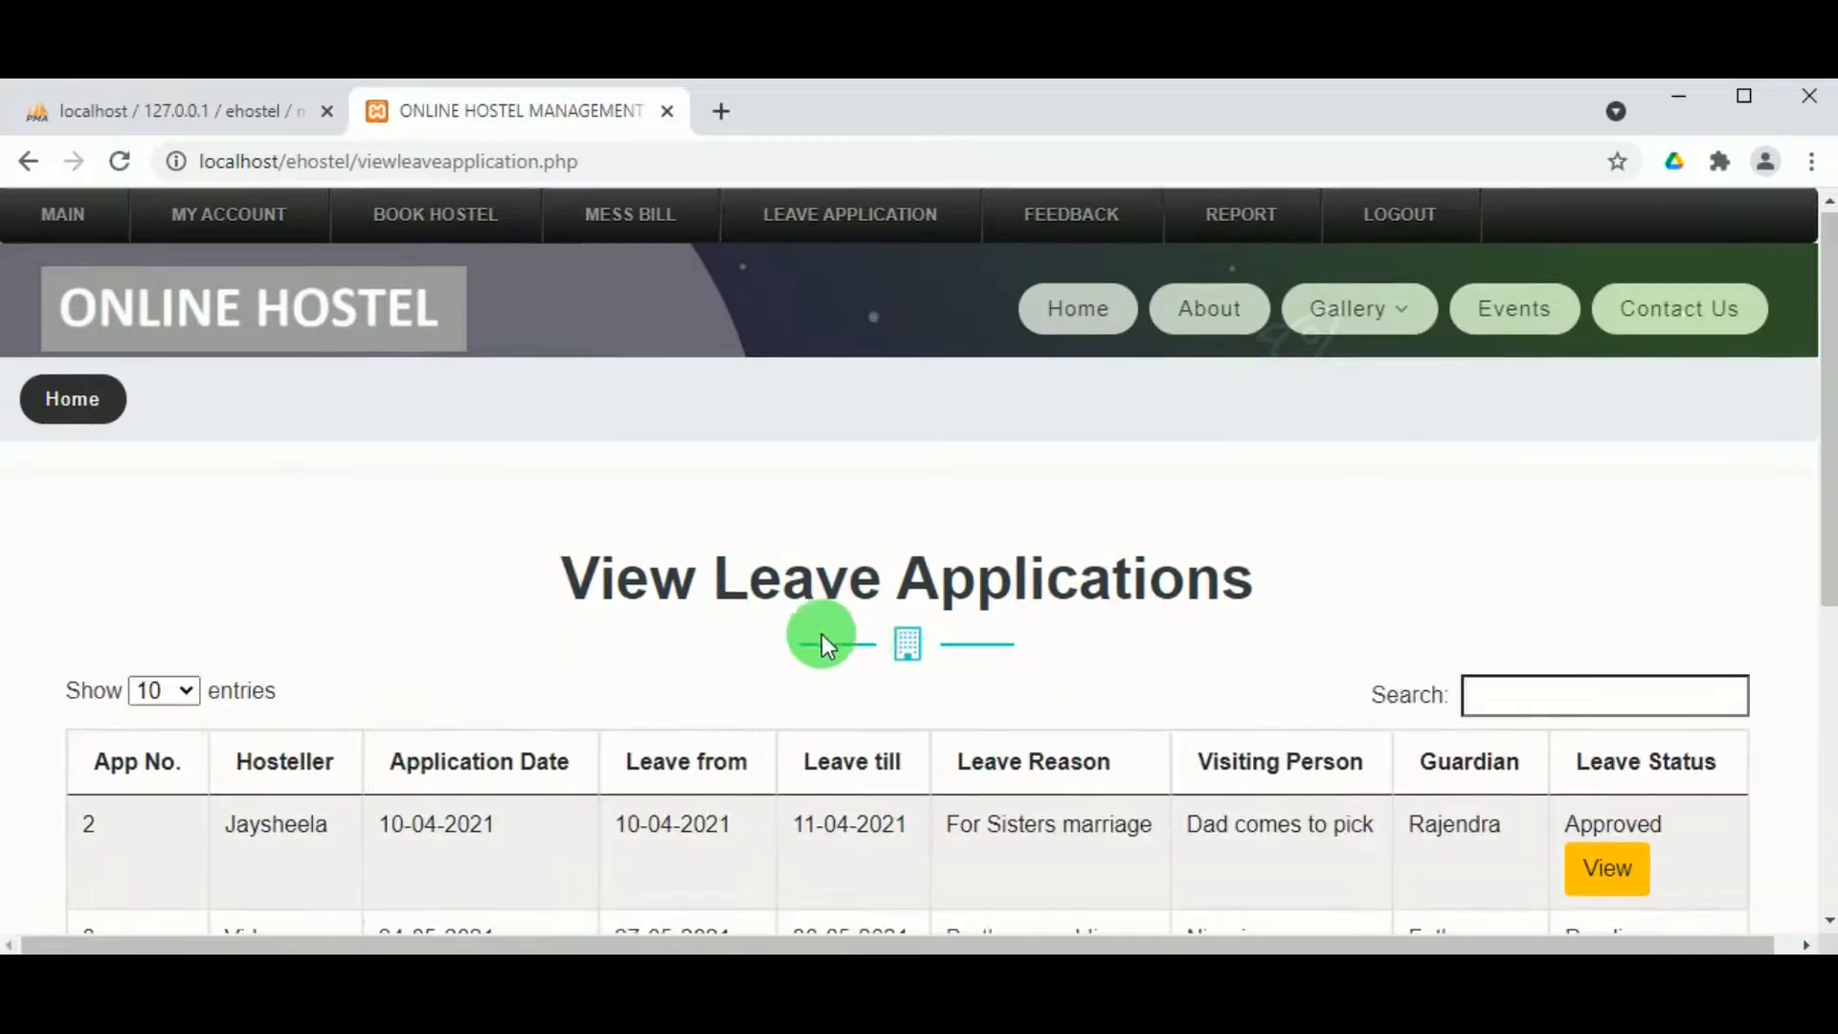
# Step: Check the Pending Brothers wedding application, then LOGOUT of the hosteller account
pyautogui.scroll(-1, 723, 603)
pyautogui.scroll(1, 744, 605)
pyautogui.scroll(-5, 746, 605)
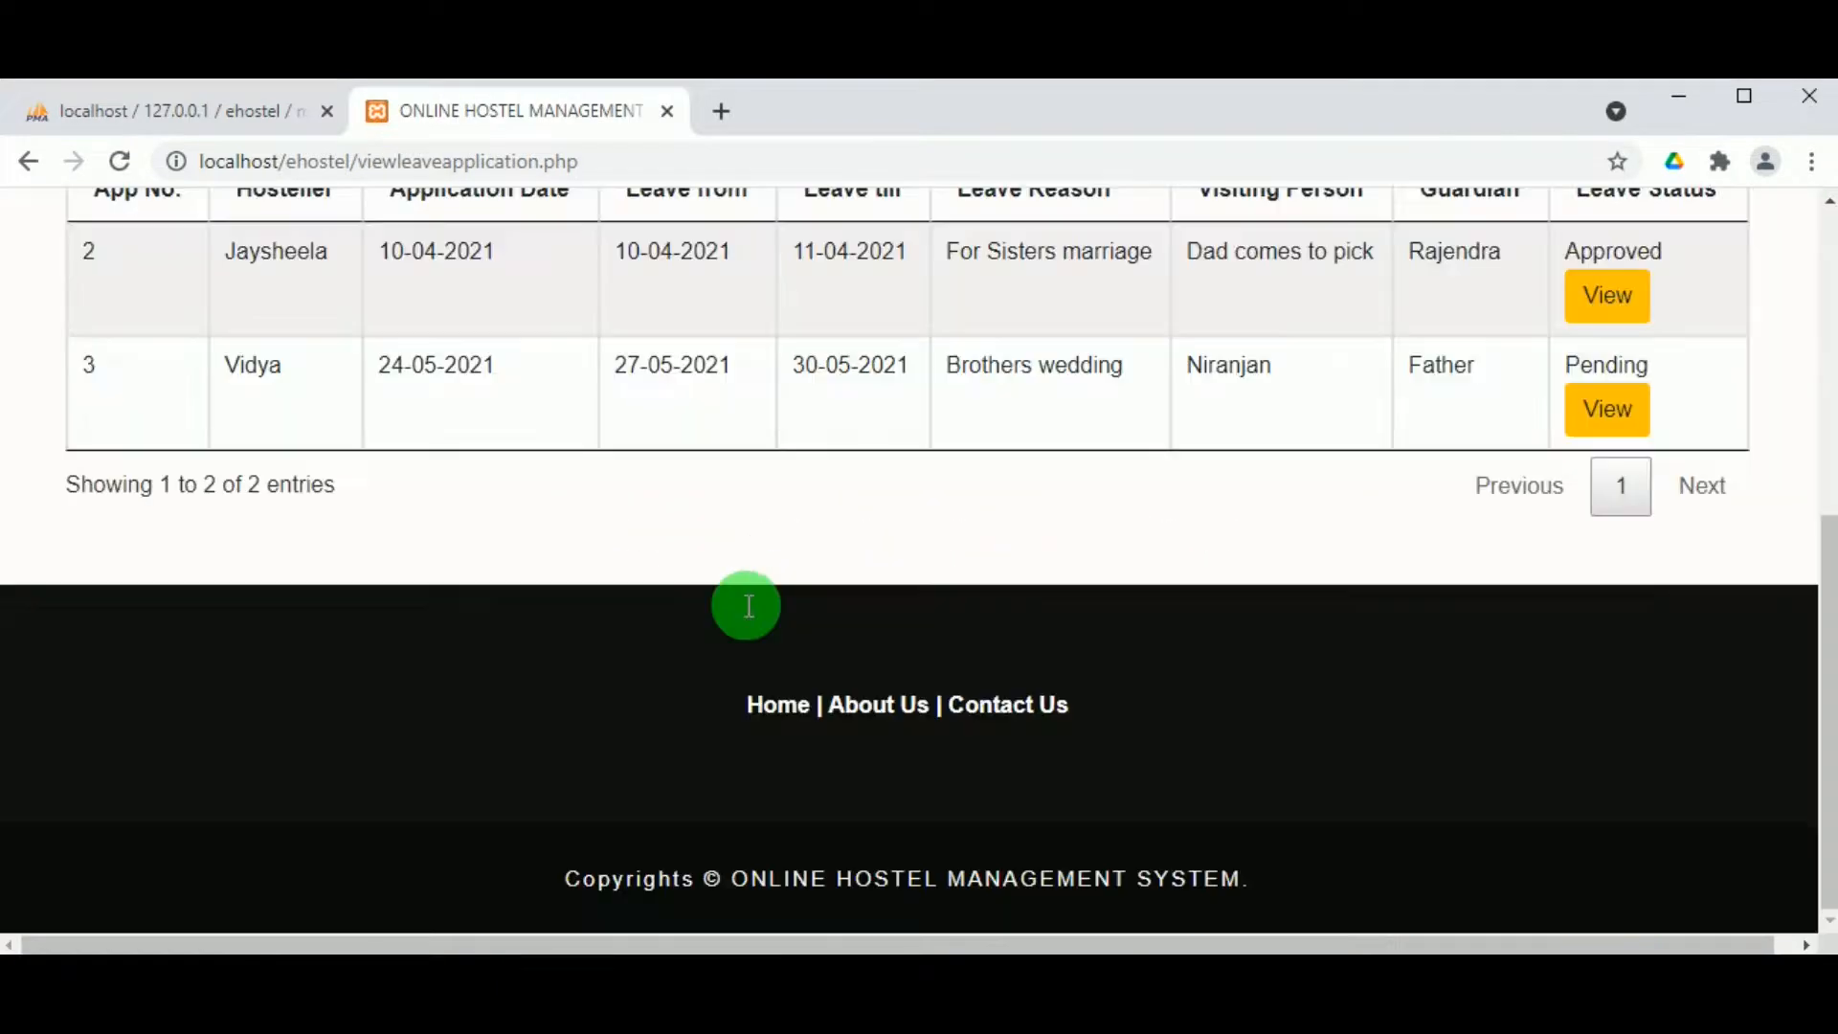
pyautogui.scroll(3, 775, 497)
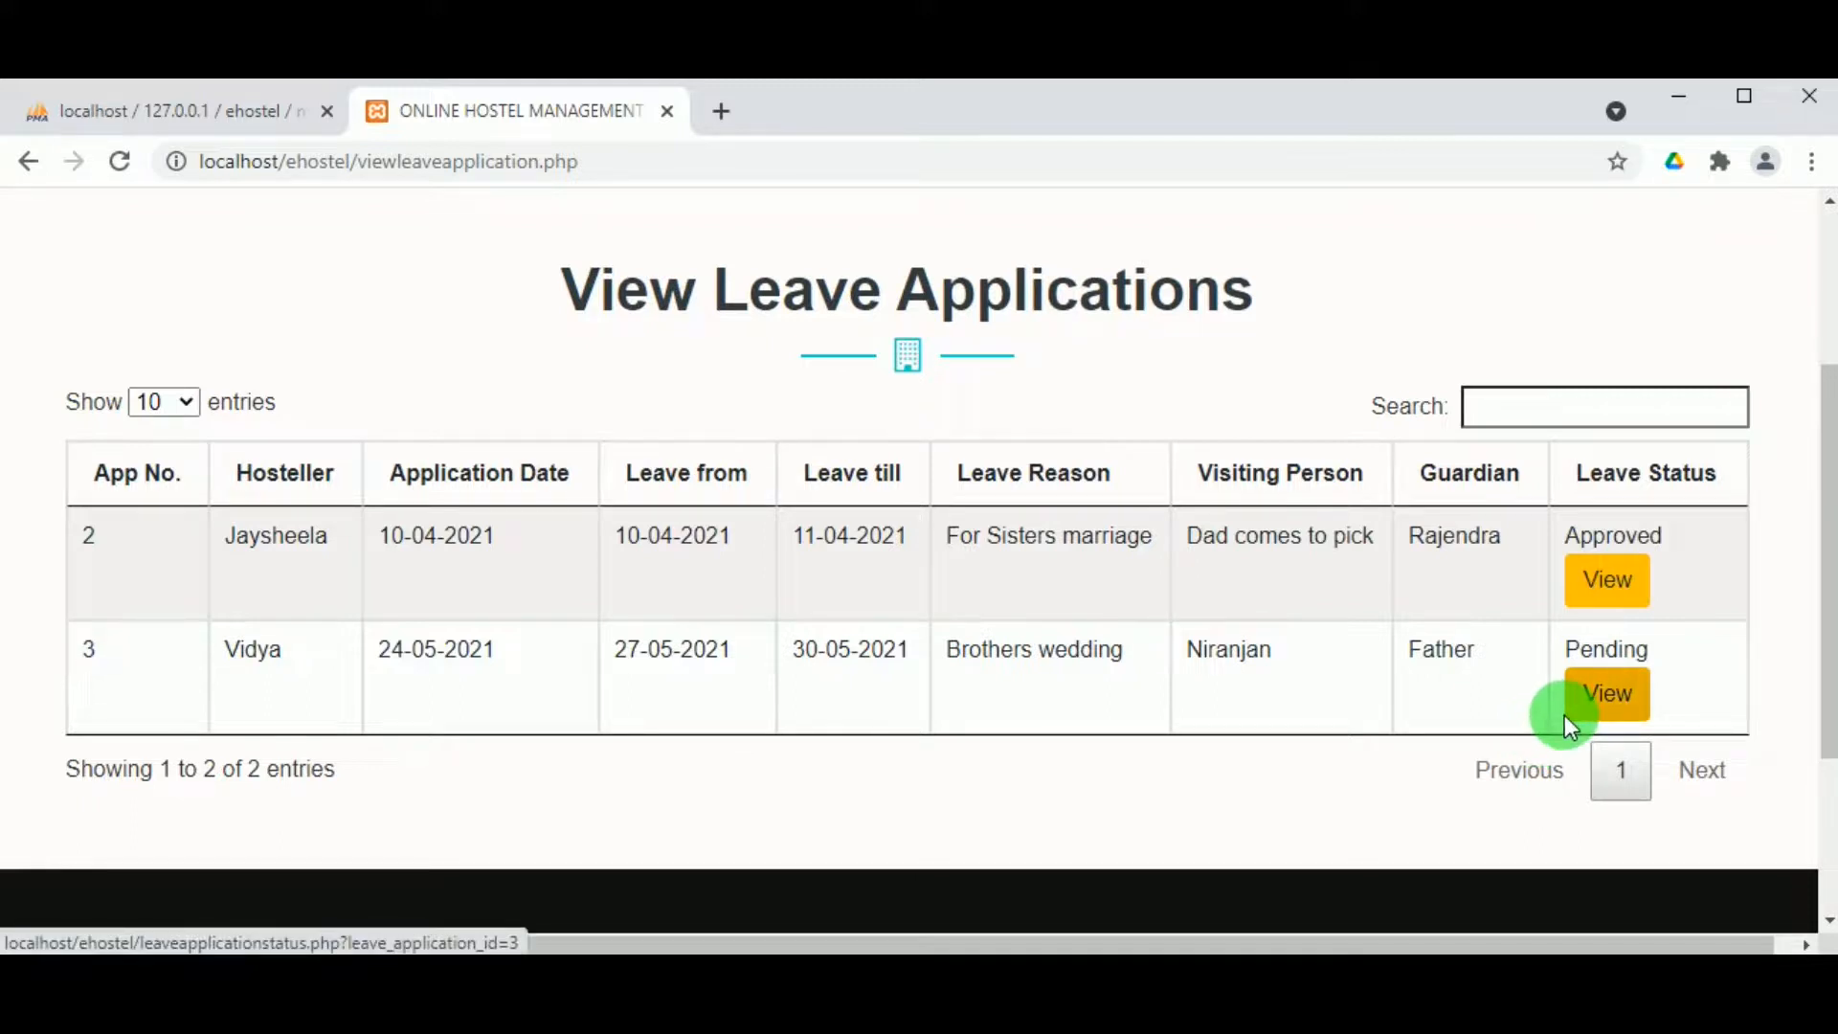
pyautogui.scroll(3, 1247, 714)
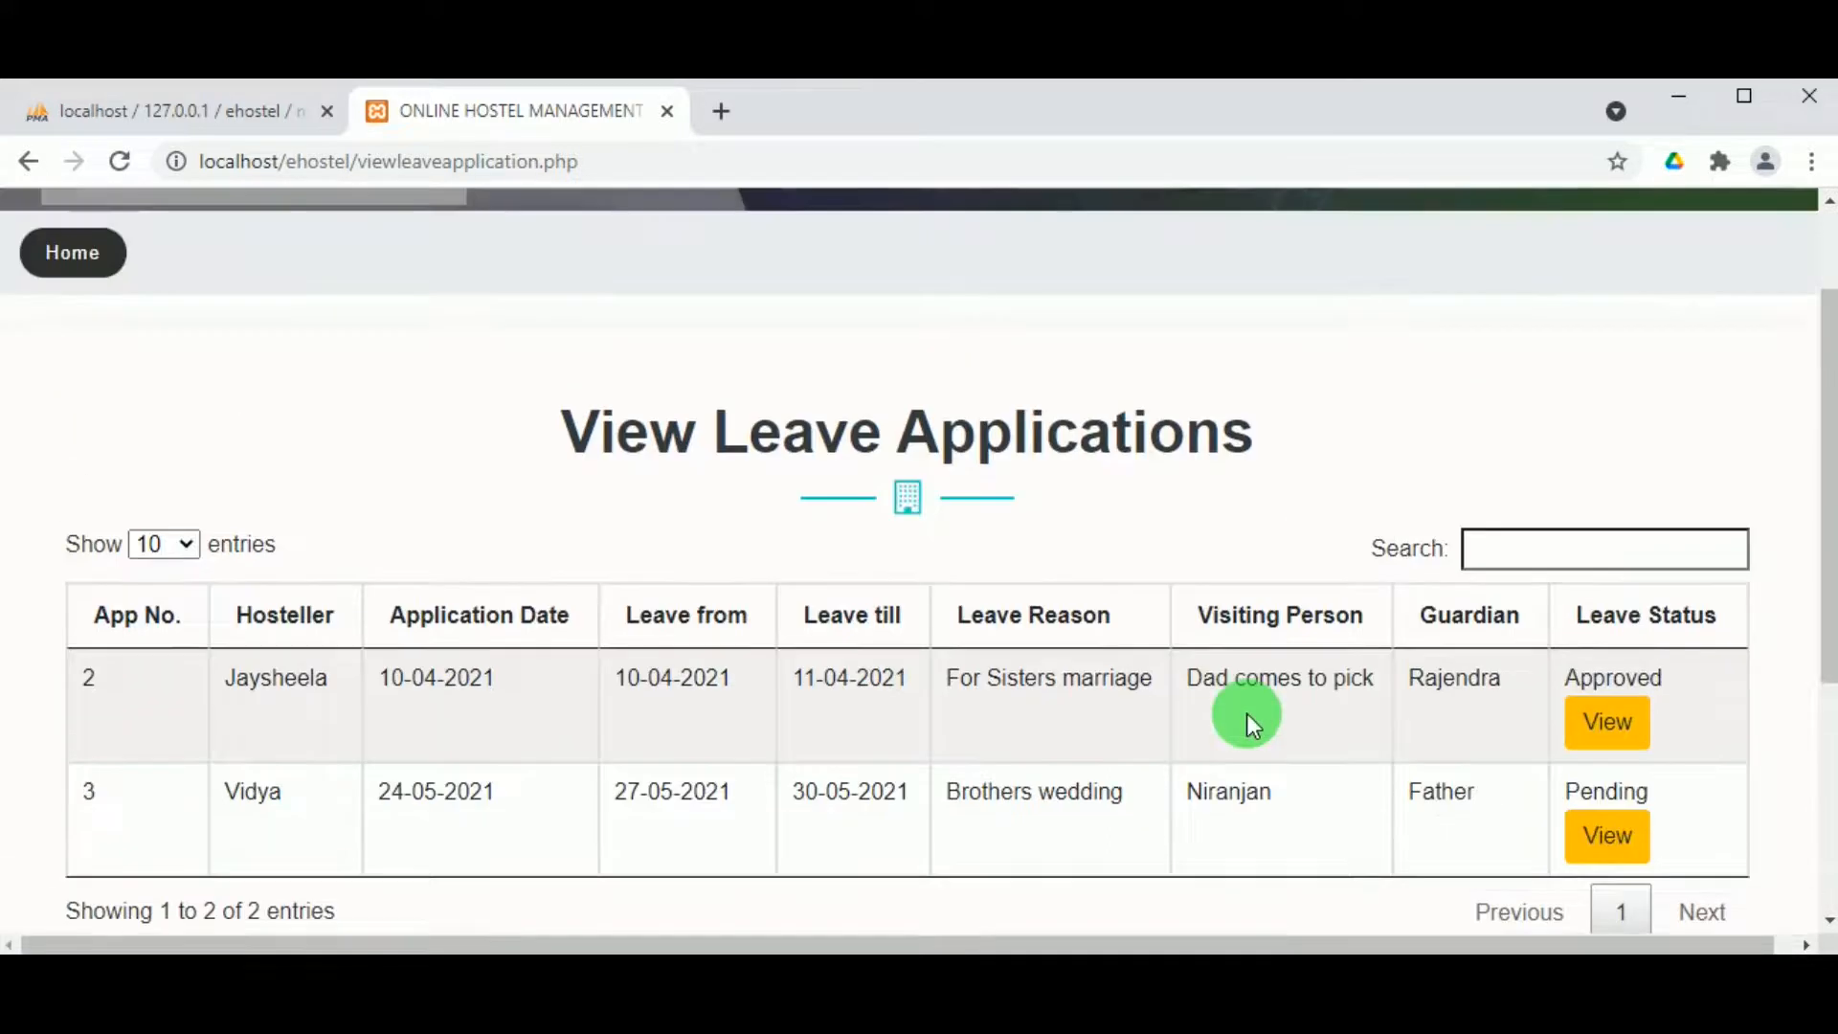
pyautogui.scroll(-2, 900, 651)
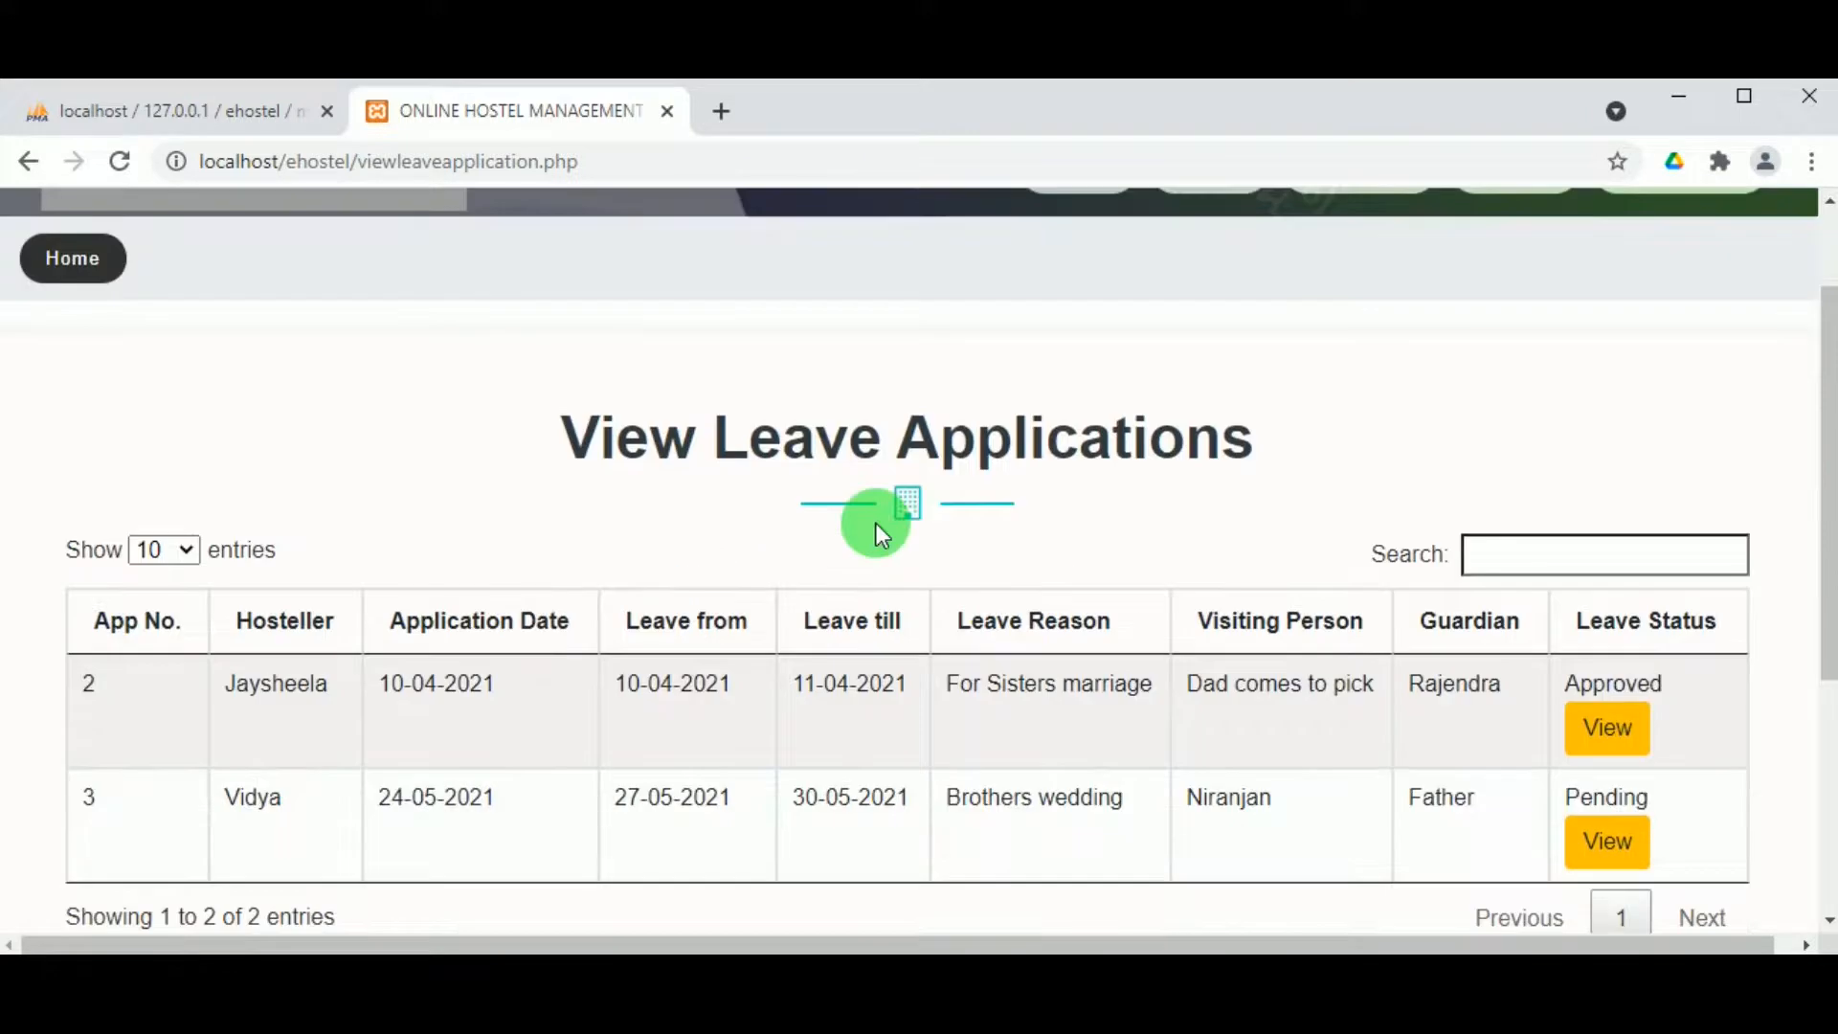
pyautogui.scroll(2, 861, 498)
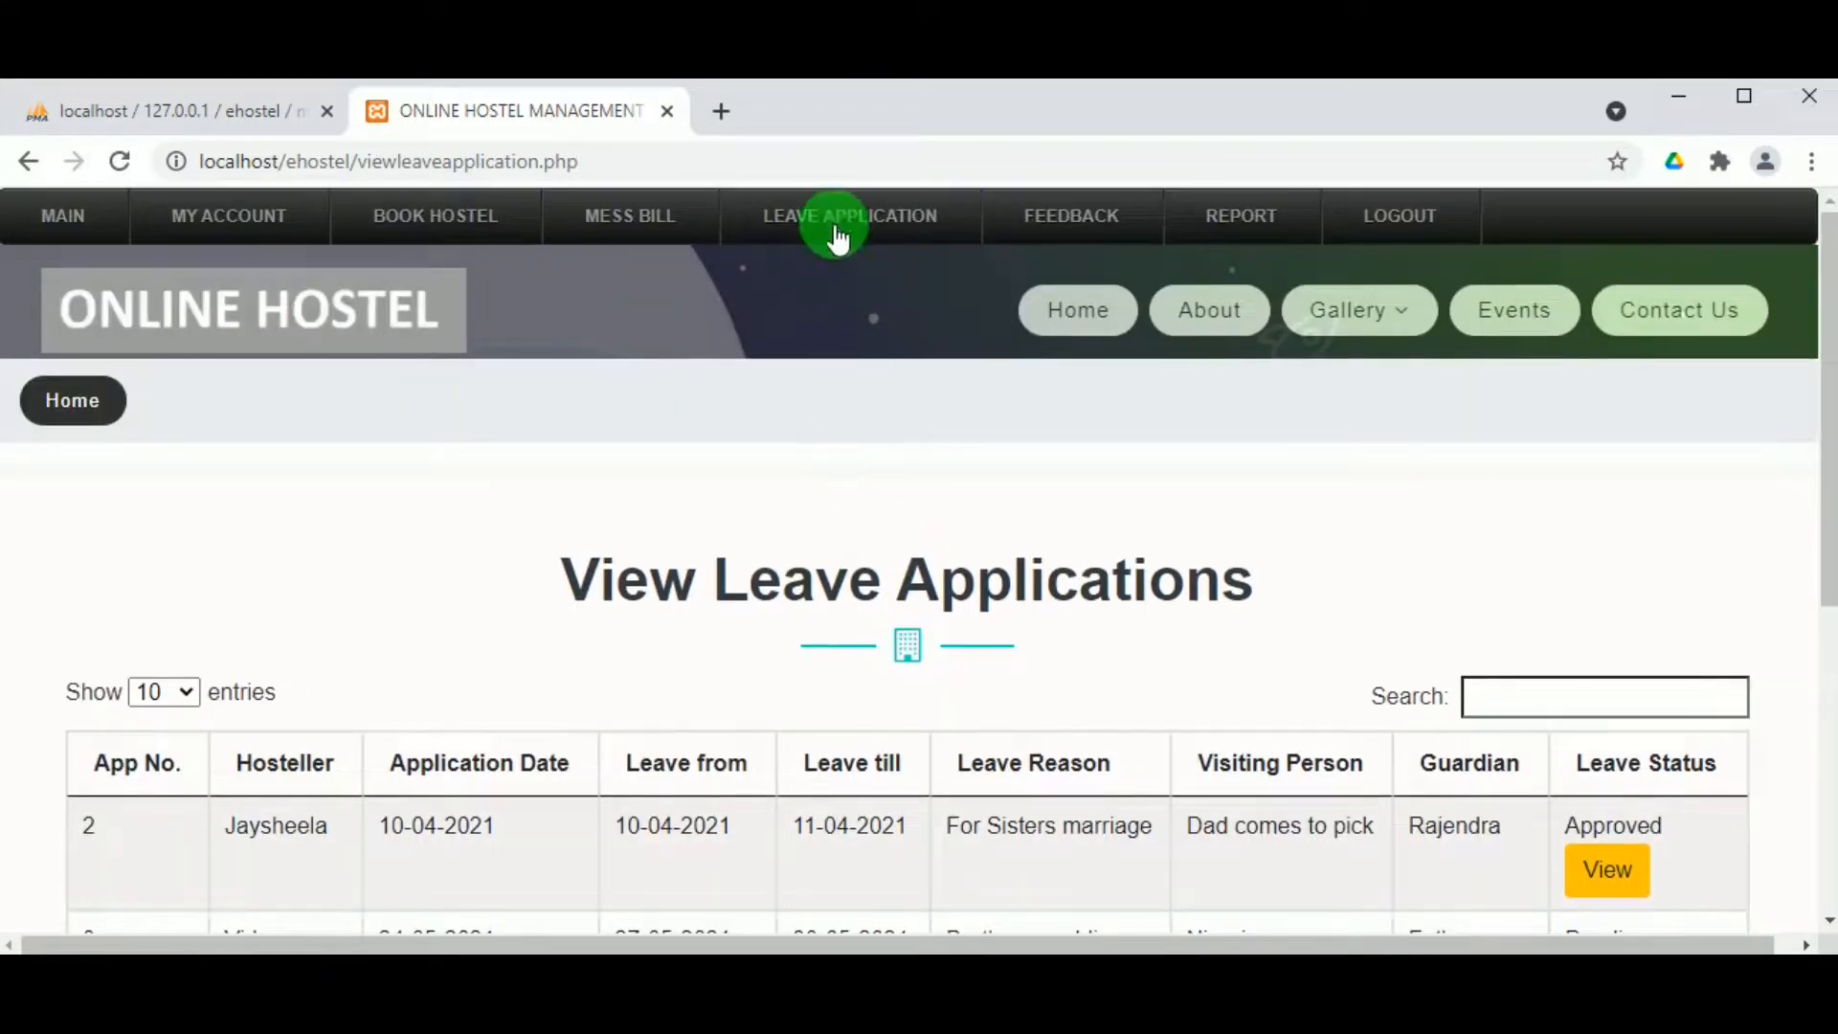
pyautogui.moveTo(841, 226)
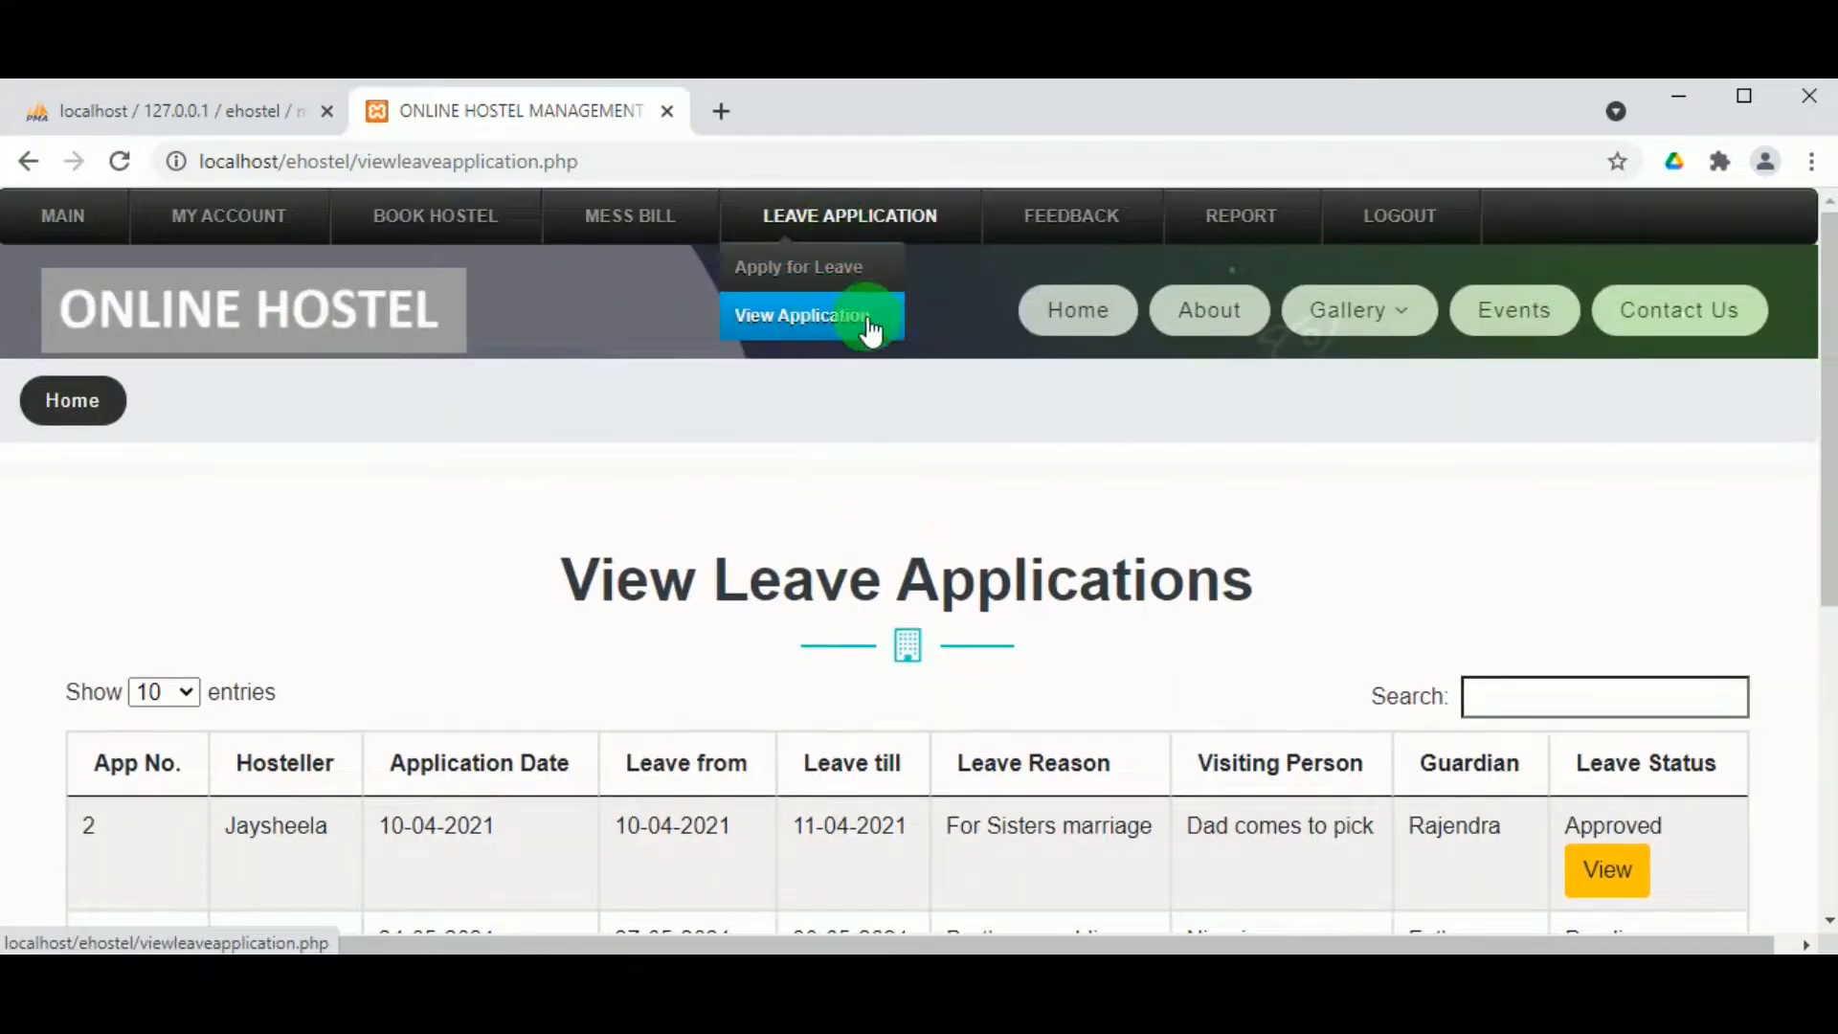
pyautogui.moveTo(1242, 222)
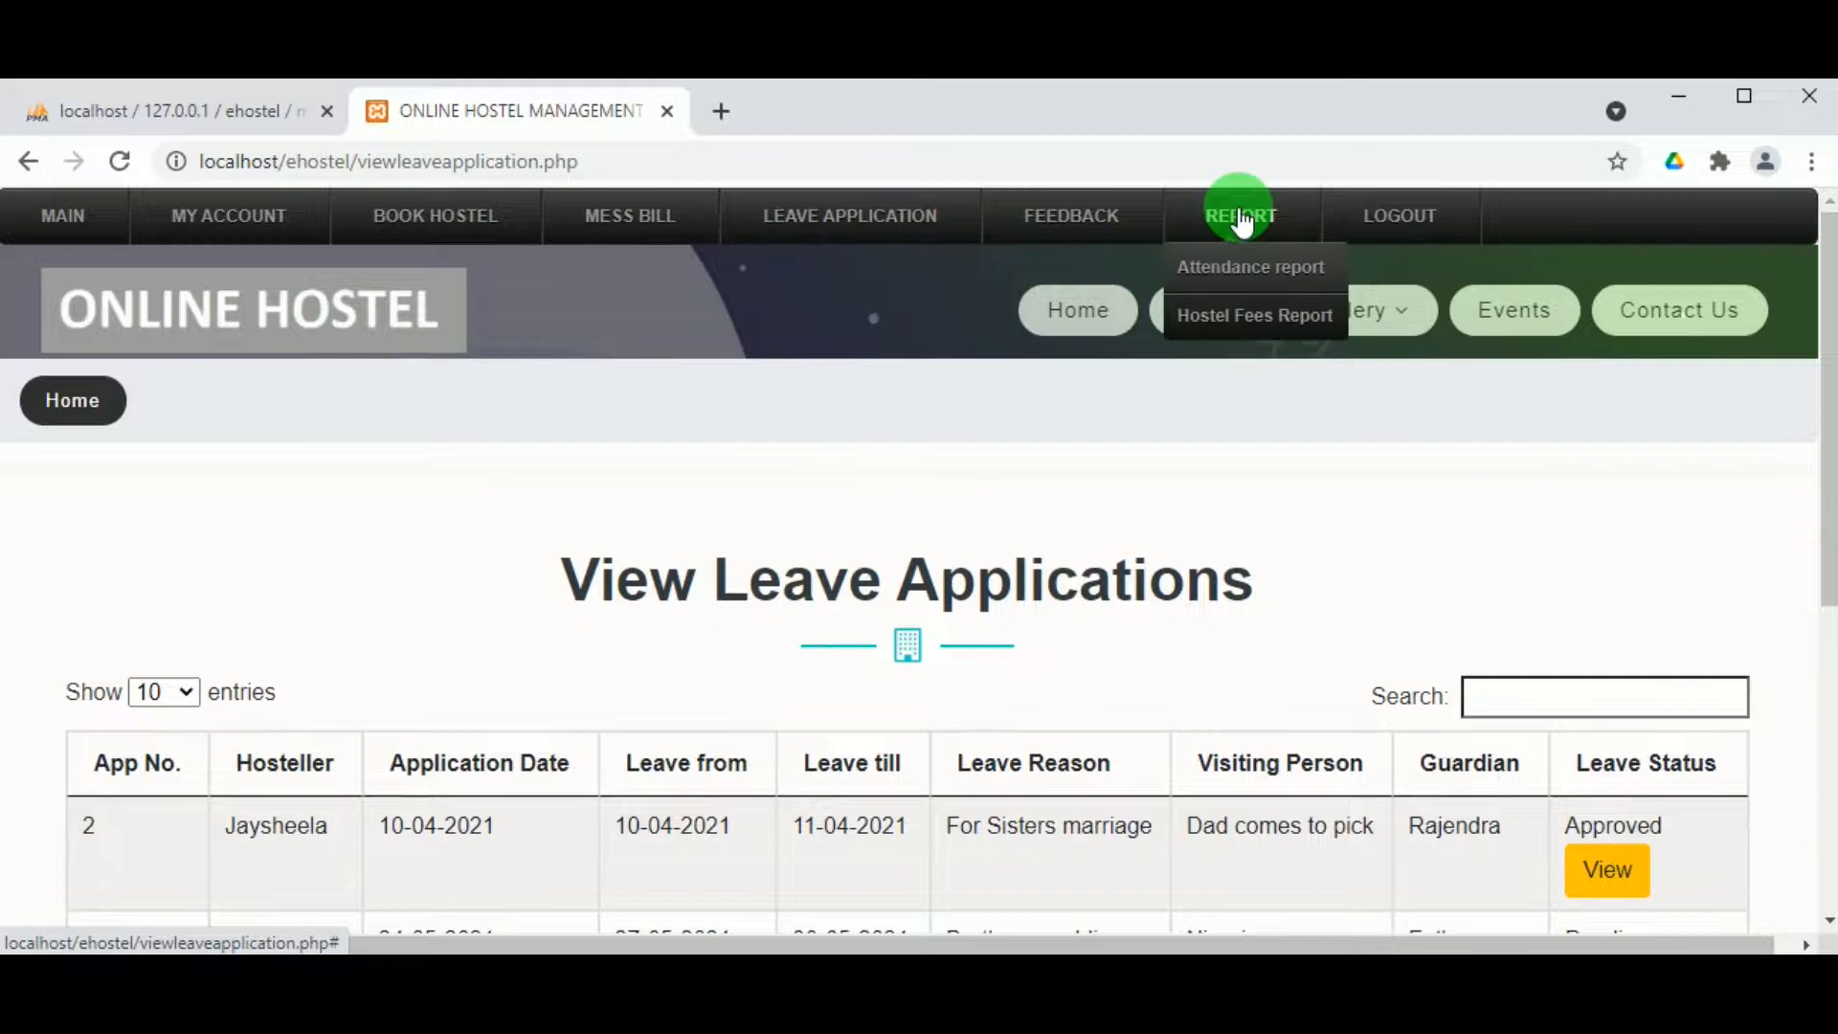
pyautogui.click(1376, 220)
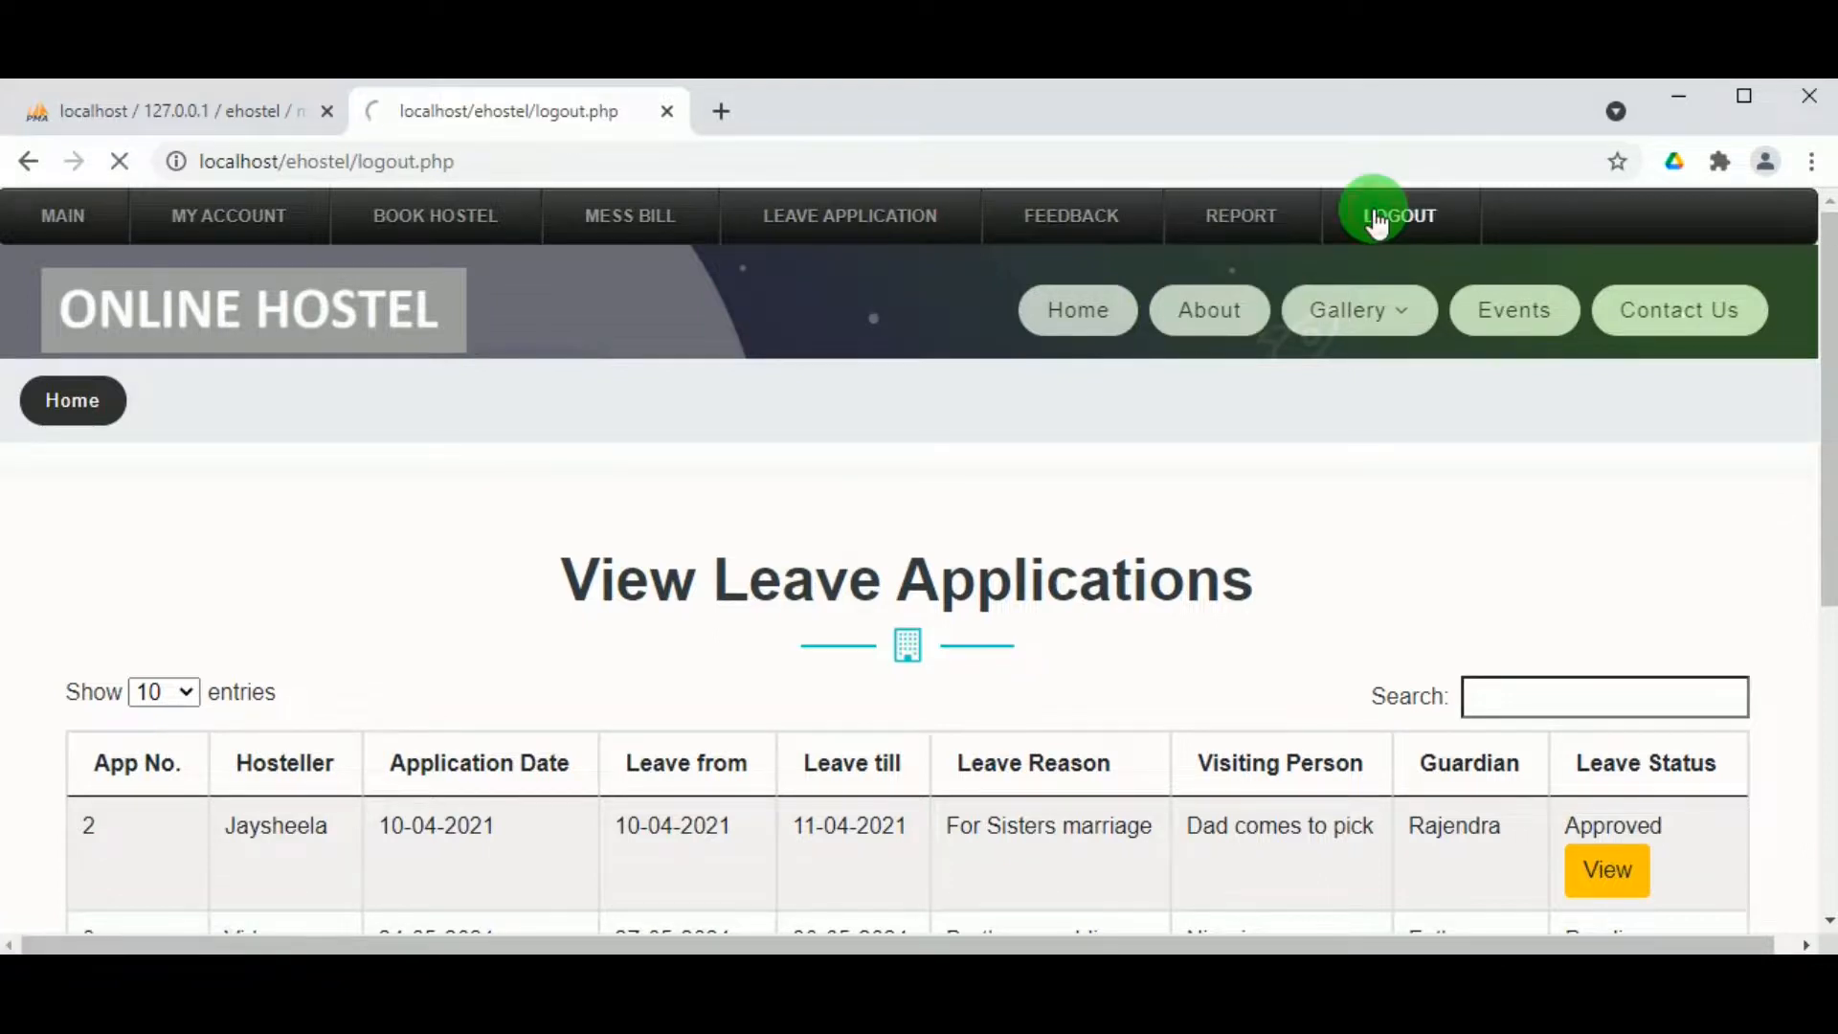
# Step: Sign in to the employee portal with the saved login ID and the admin password
pyautogui.moveTo(1336, 331)
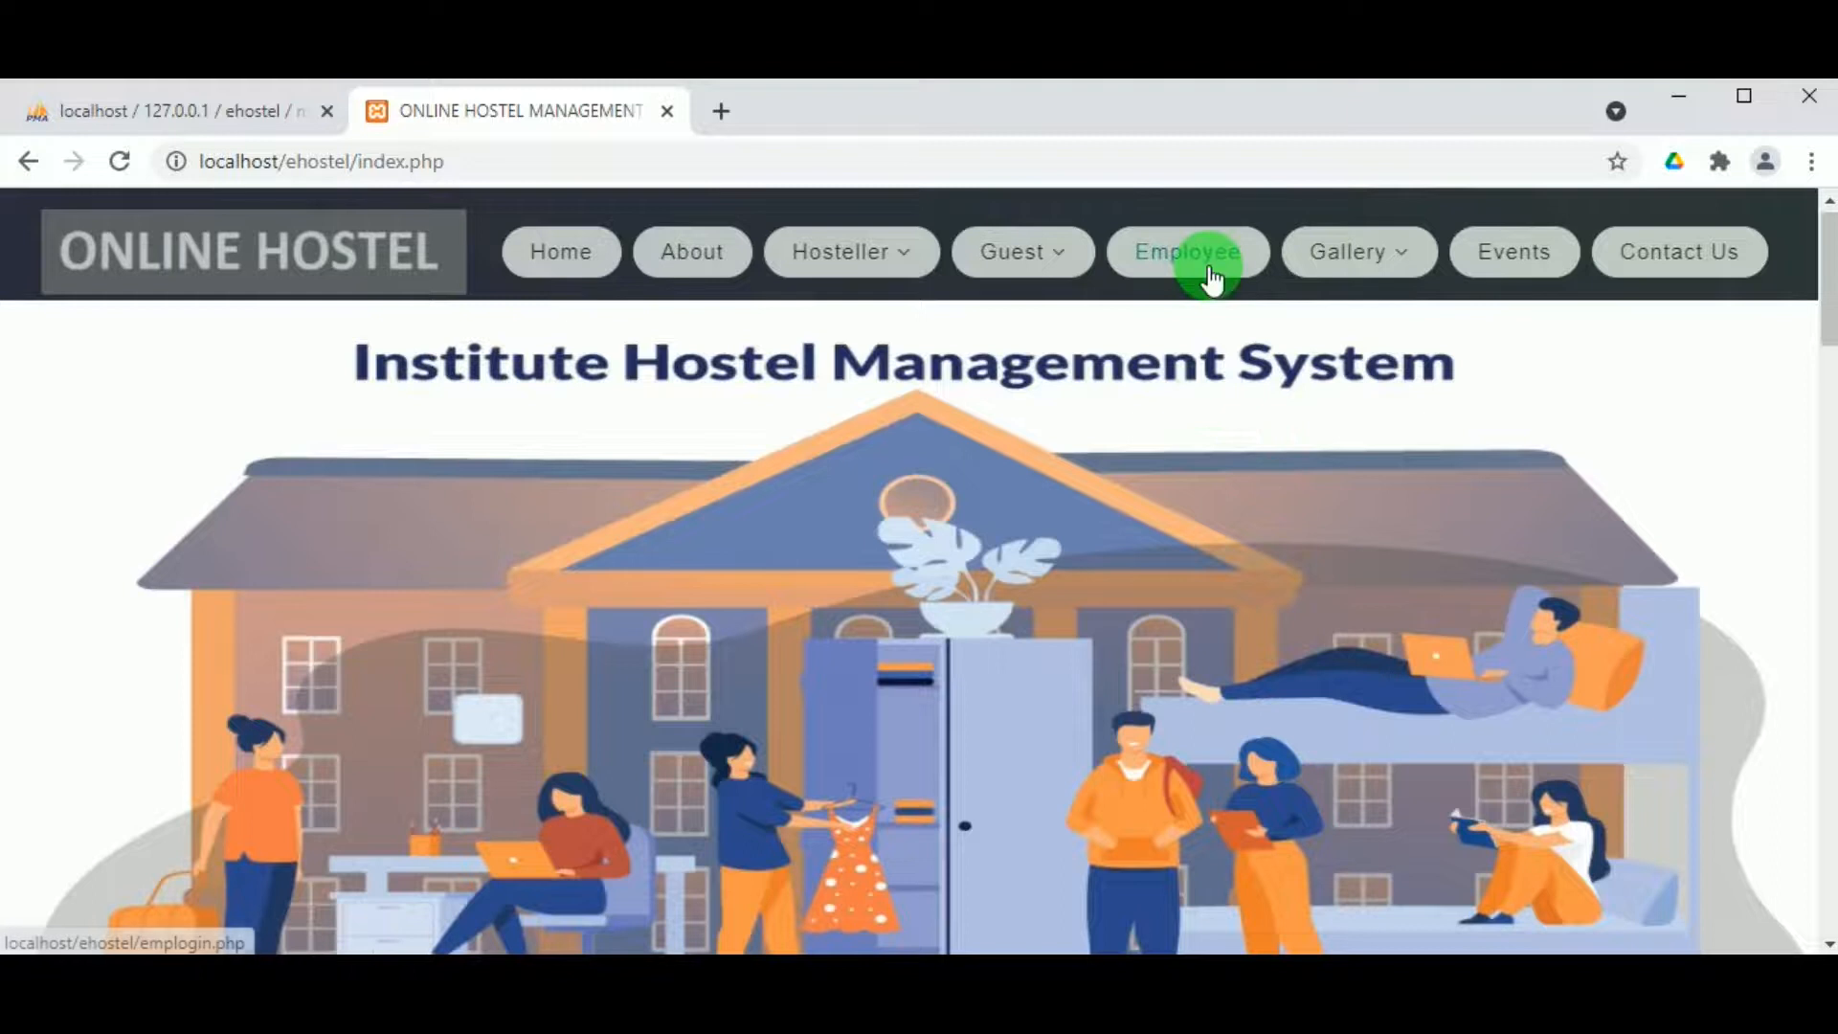
pyautogui.click(1168, 254)
pyautogui.scroll(-3, 802, 479)
pyautogui.click(583, 616)
pyautogui.click(513, 670)
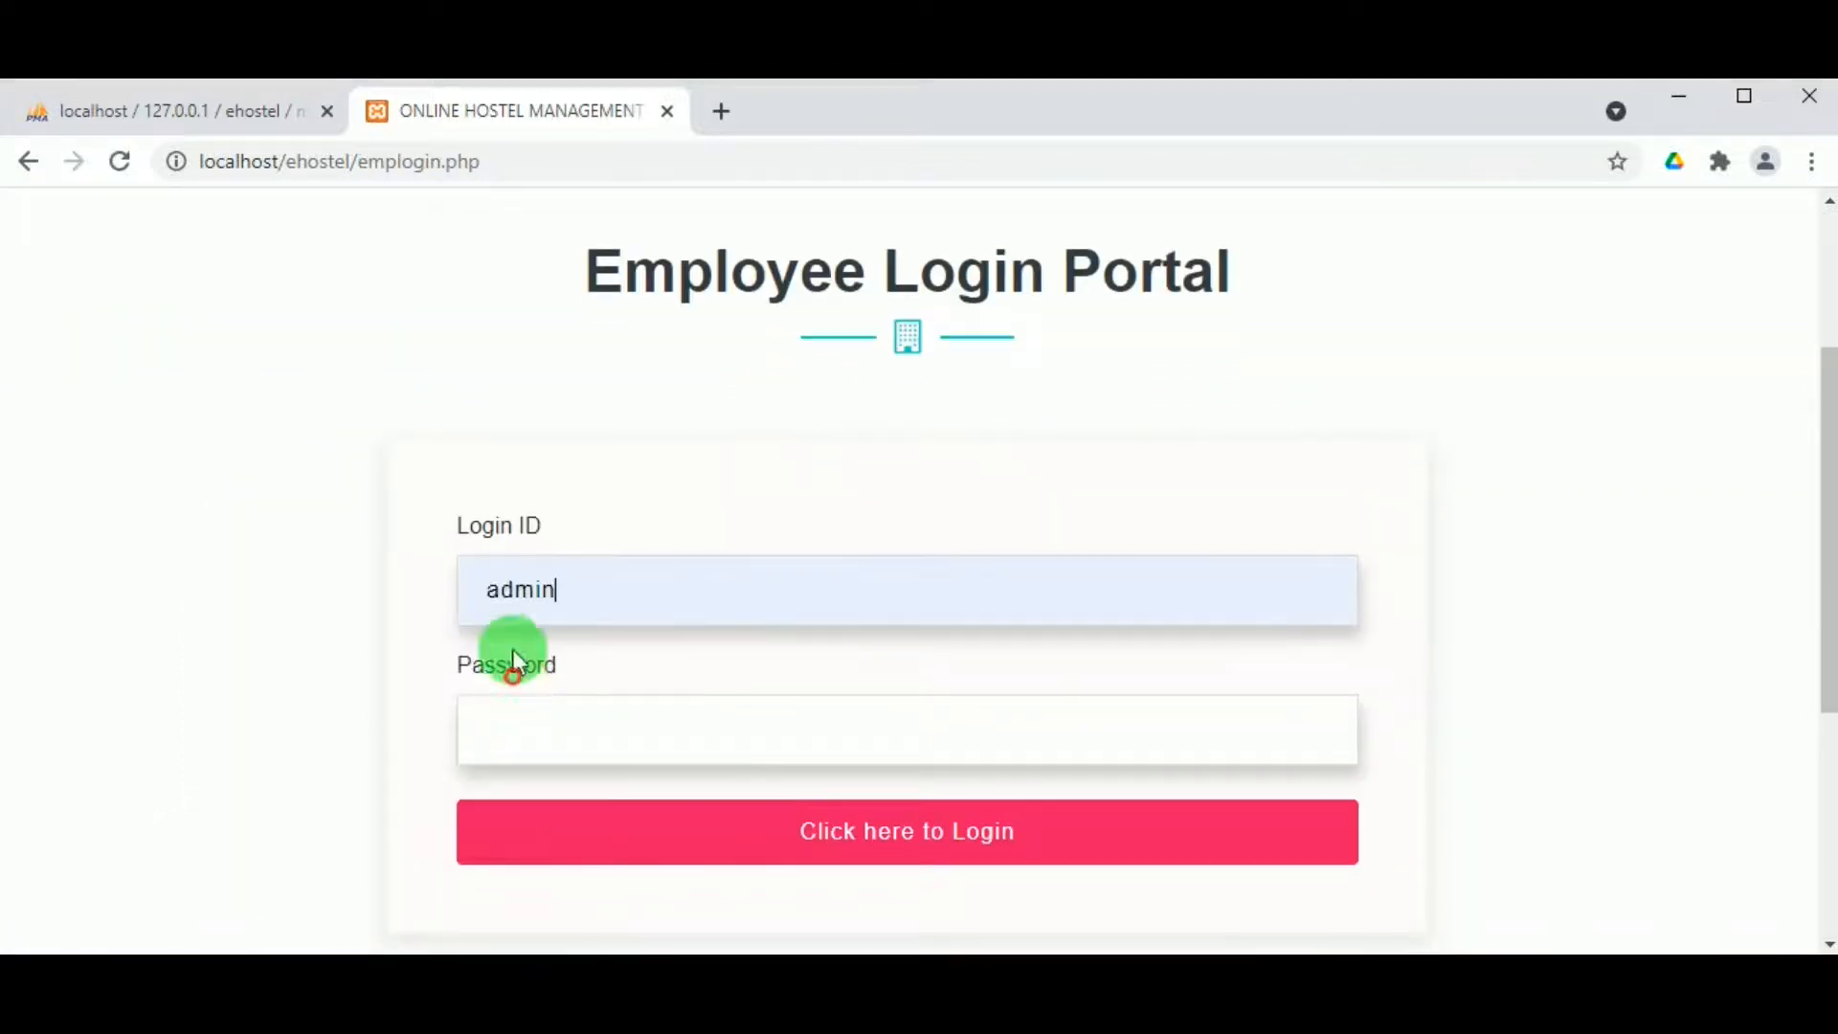
pyautogui.doubleClick(500, 587)
pyautogui.click(549, 710)
pyautogui.write('admin')
pyautogui.click(913, 855)
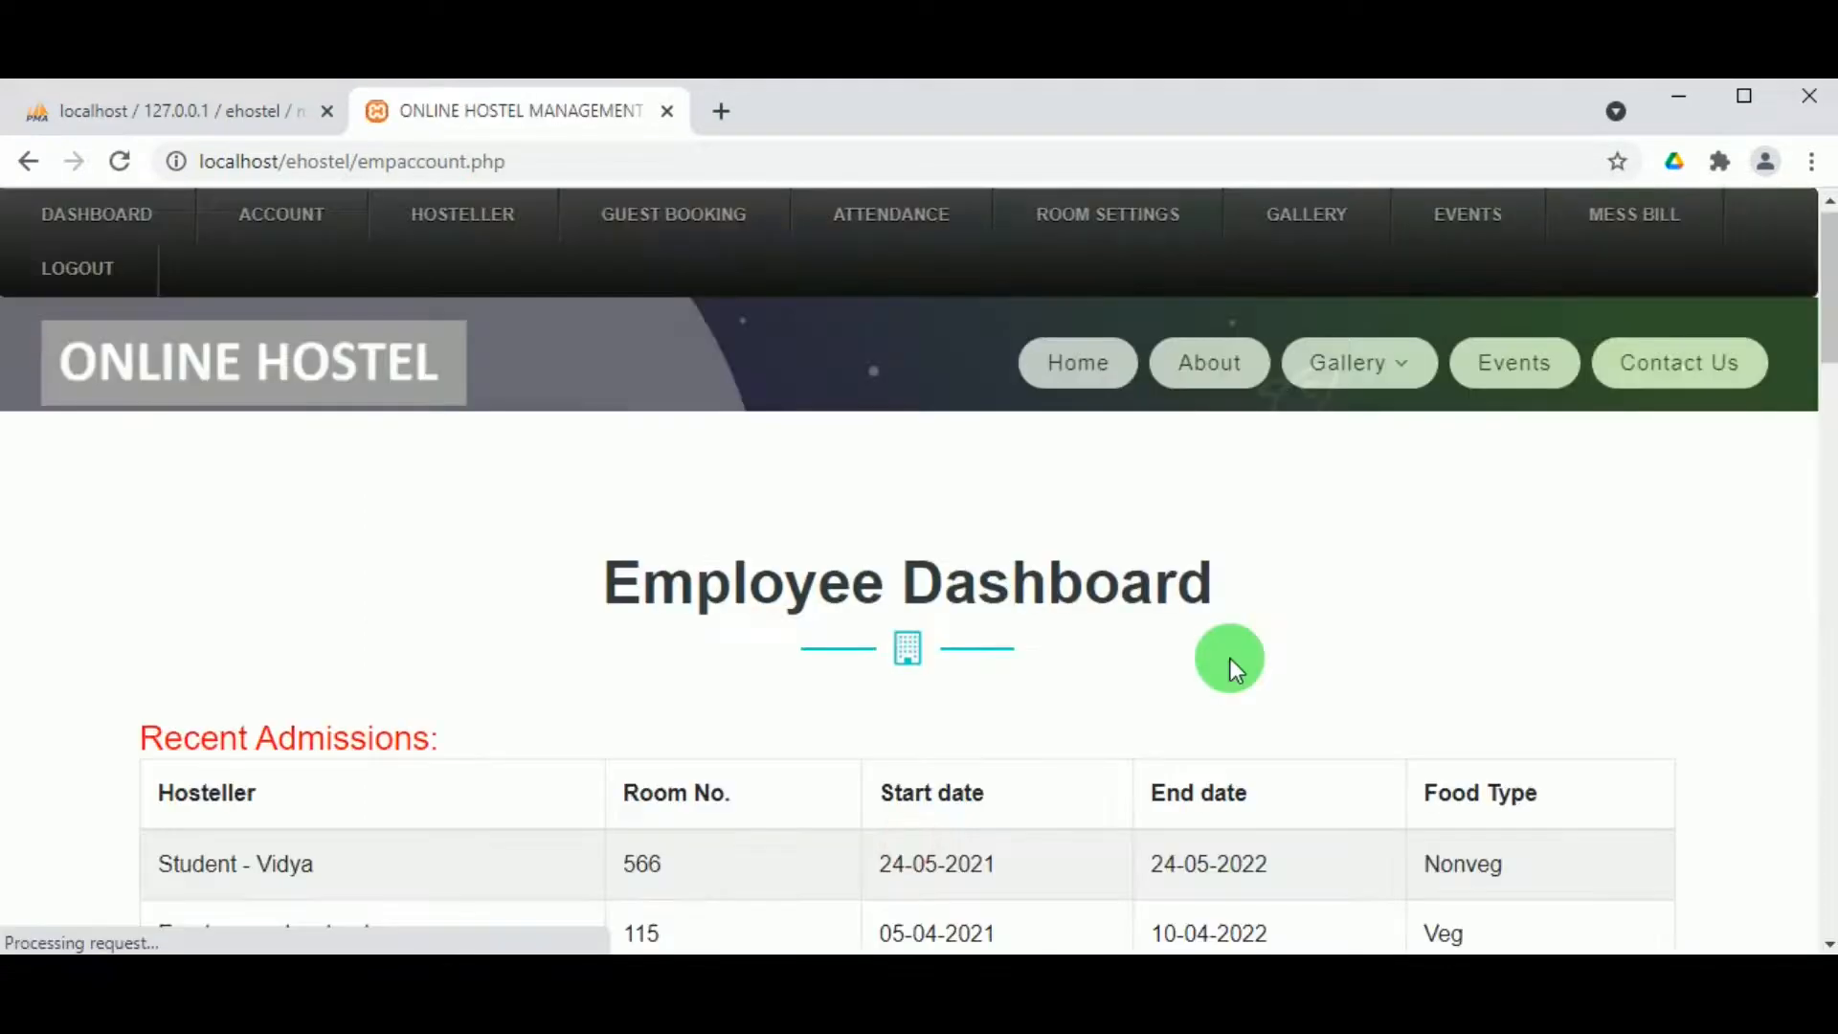
# Step: Save attendance for 24-05-2021 with three hostellers present and one absent
pyautogui.moveTo(877, 234)
pyautogui.click(875, 271)
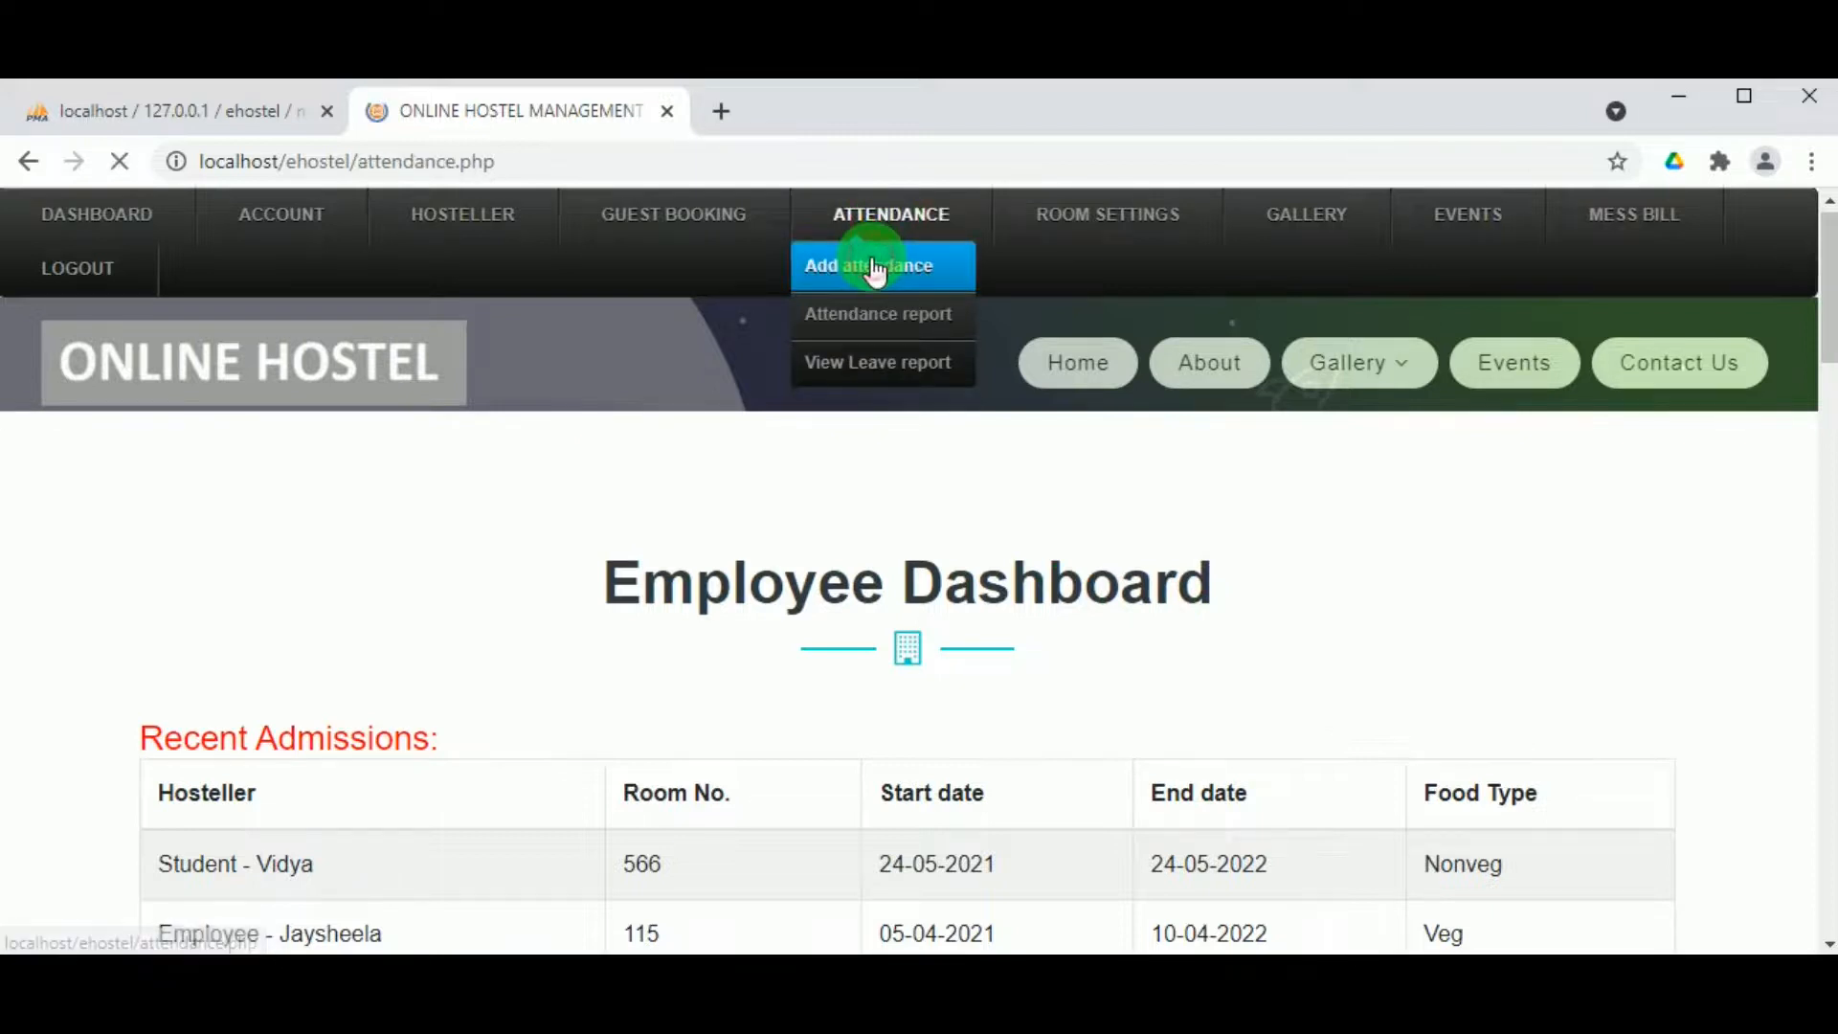
pyautogui.scroll(-4, 670, 716)
pyautogui.scroll(-2, 415, 799)
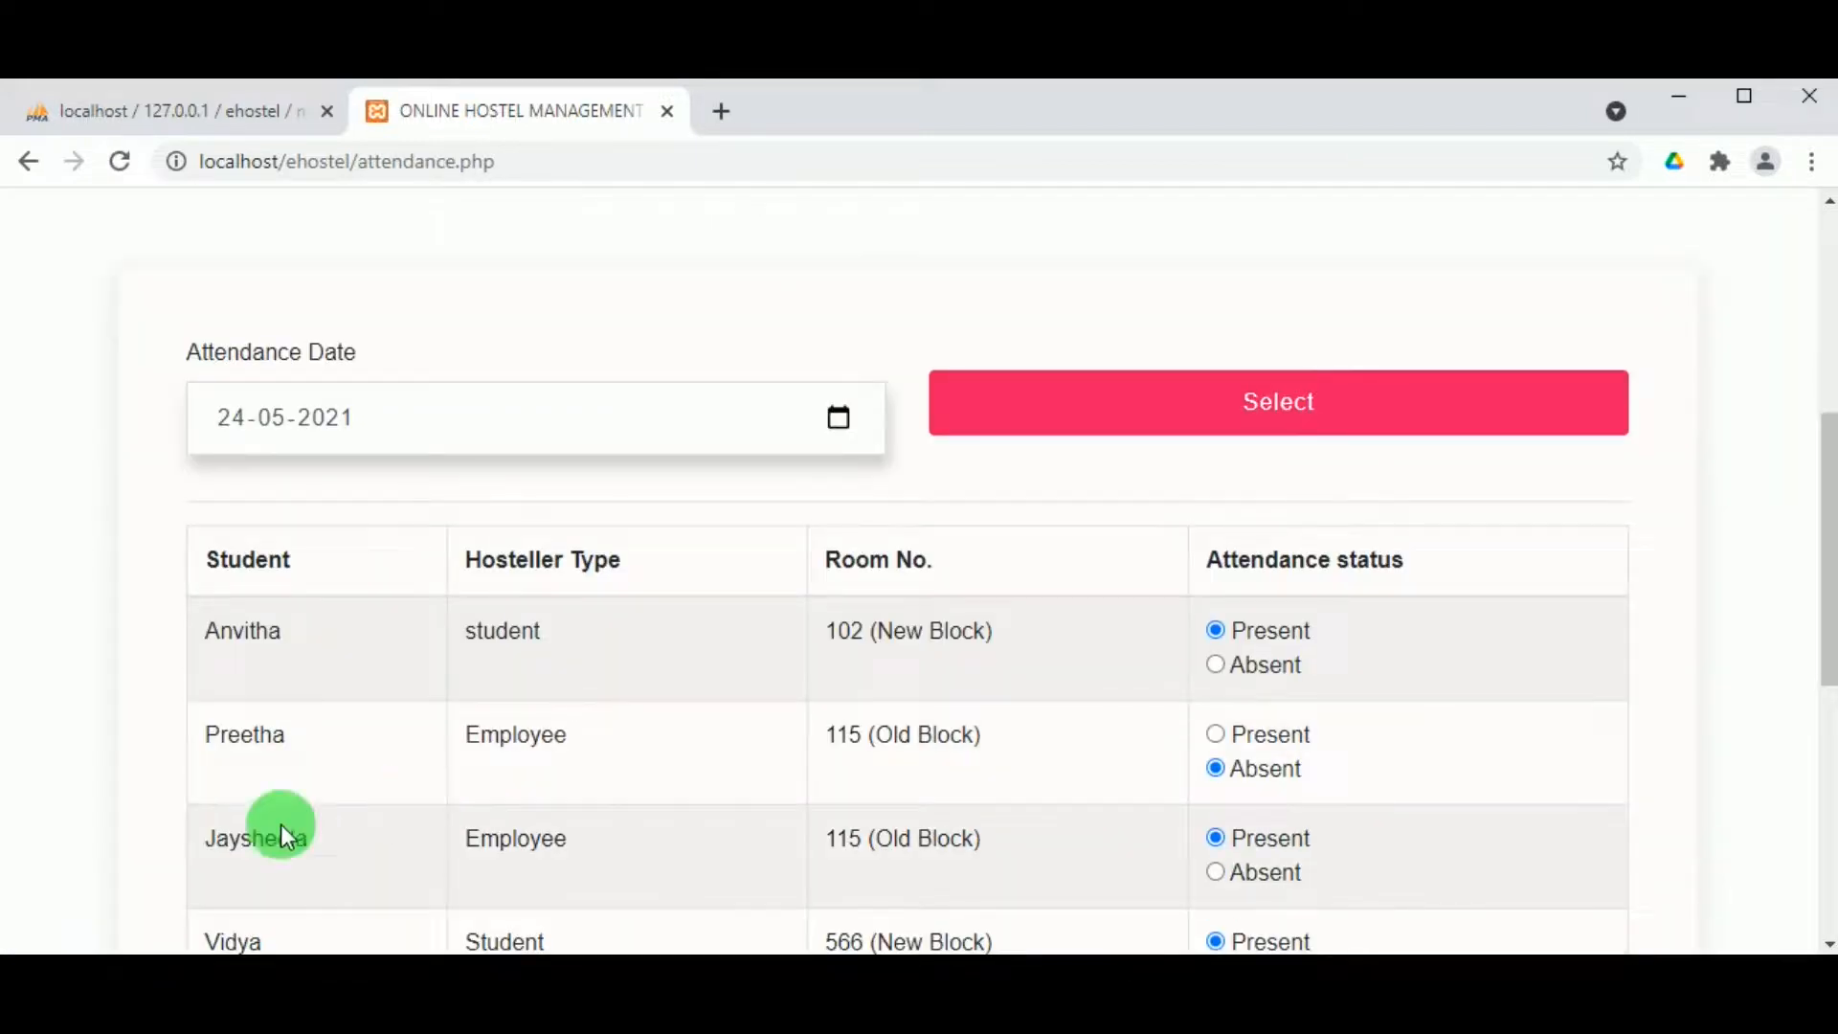
pyautogui.scroll(-2, 211, 878)
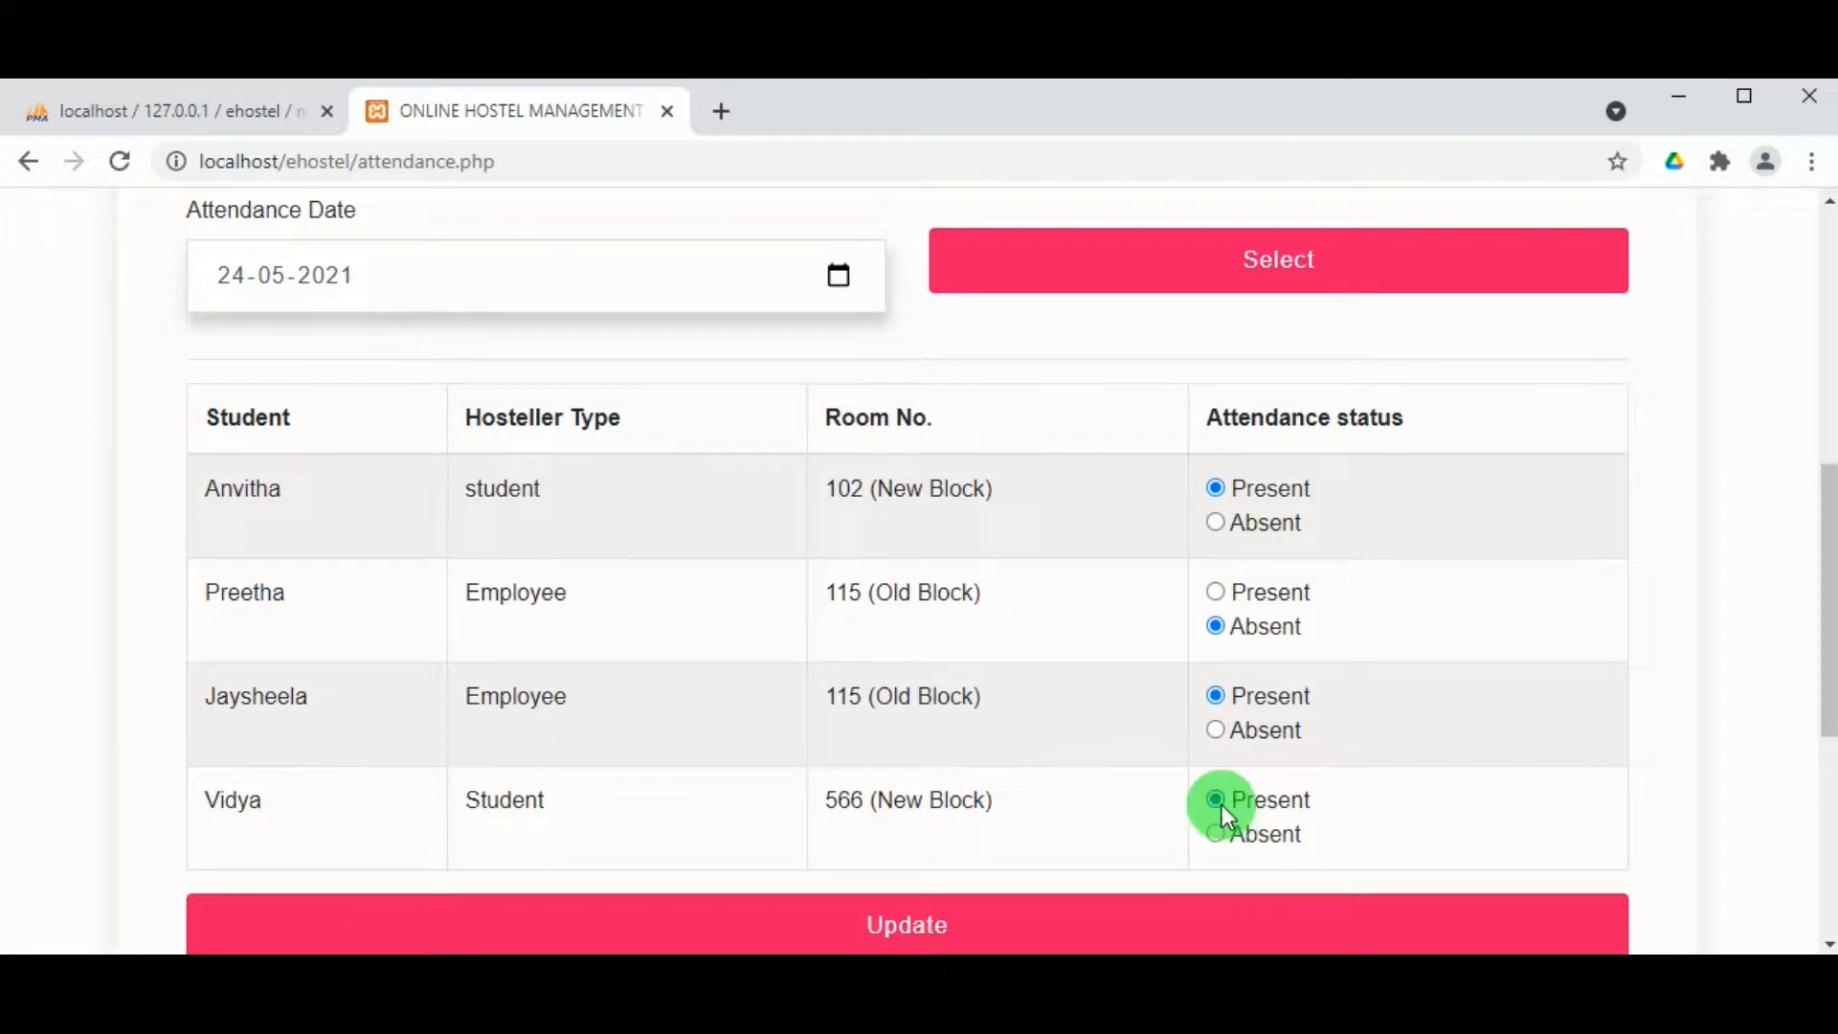
pyautogui.click(957, 927)
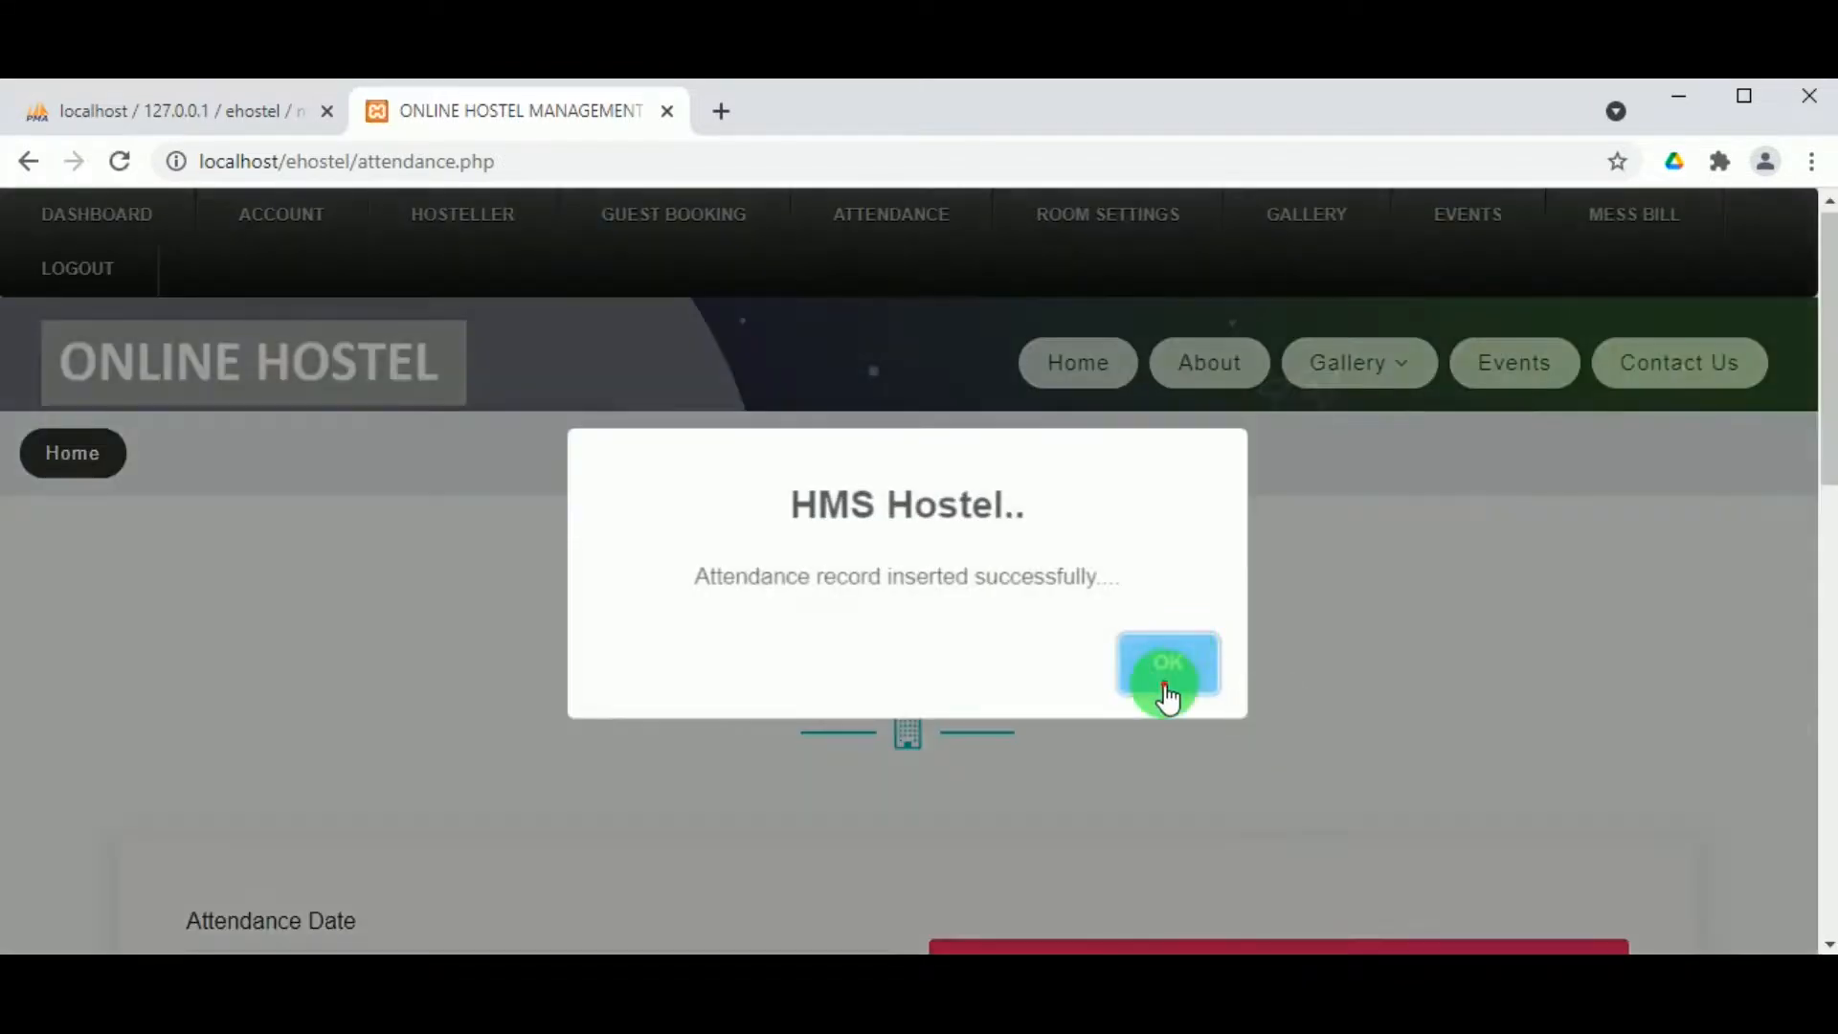
pyautogui.click(1164, 681)
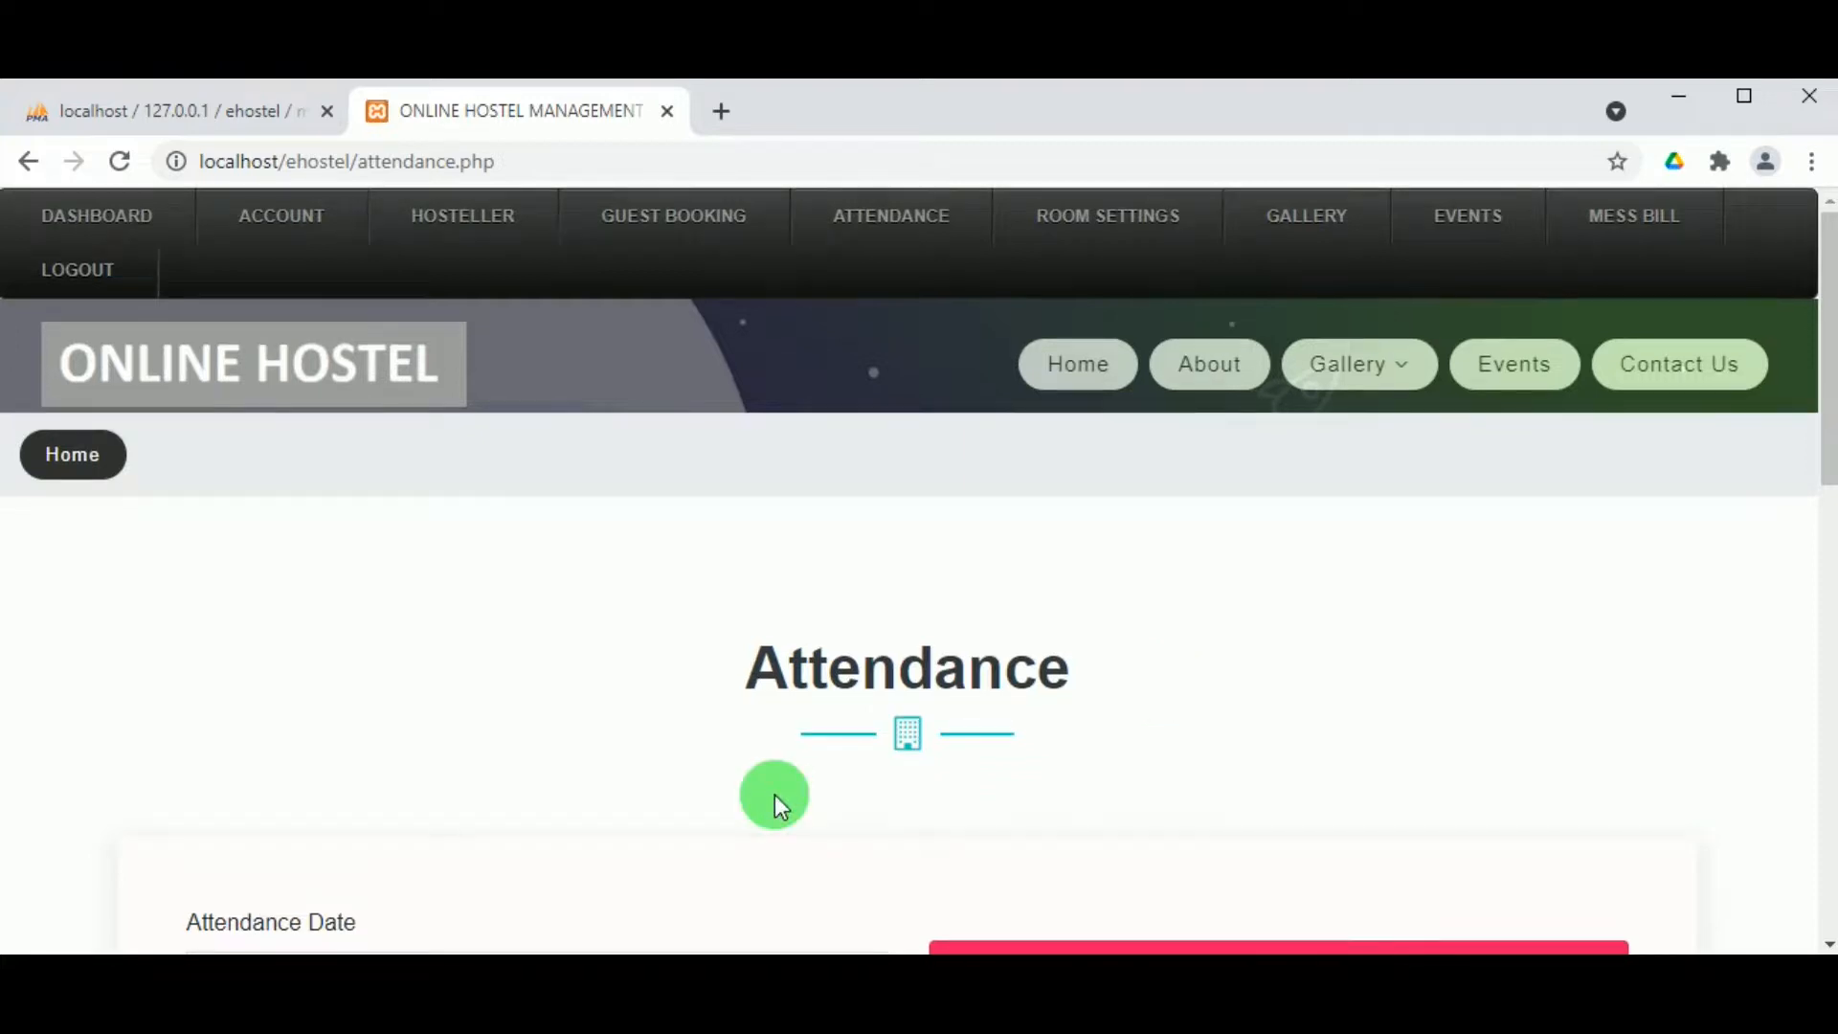
pyautogui.scroll(-7, 773, 795)
pyautogui.scroll(1, 605, 496)
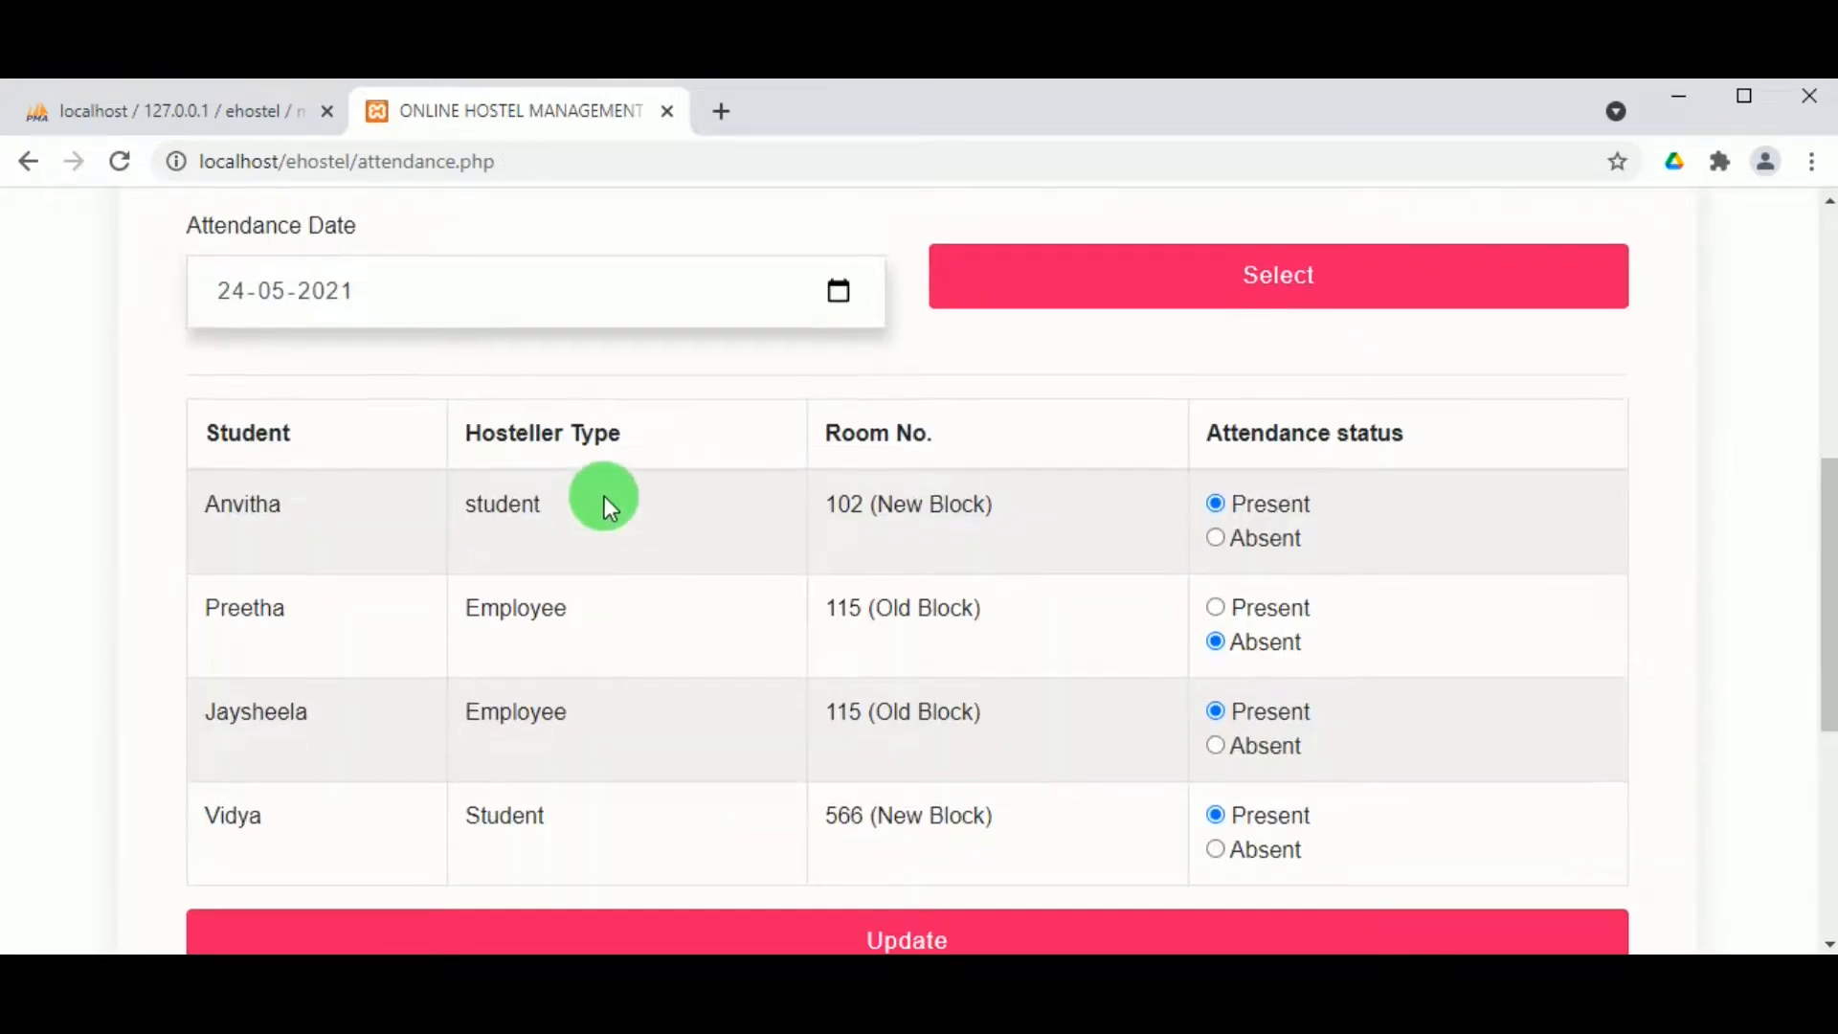
pyautogui.scroll(-2, 657, 484)
pyautogui.scroll(8, 657, 484)
# Step: Load the May 2021 attendance report, where day 24 reads P, A, P, P
pyautogui.moveTo(820, 218)
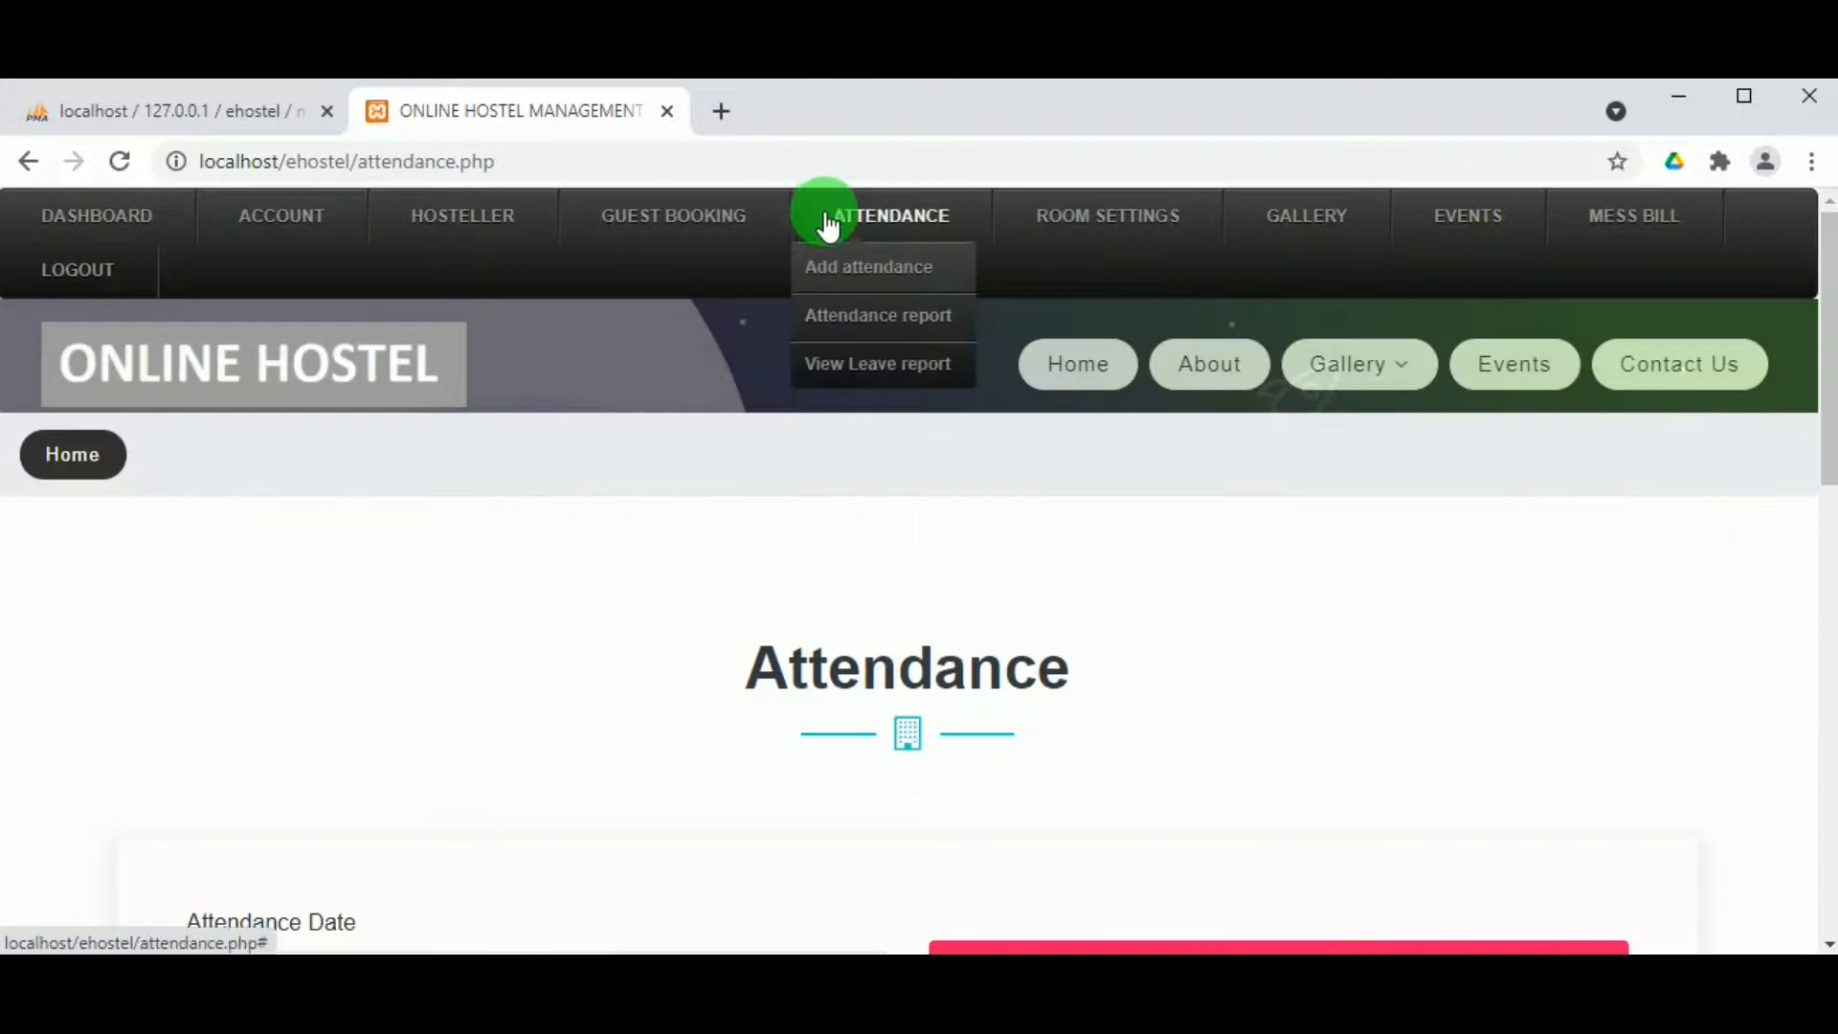
pyautogui.click(877, 342)
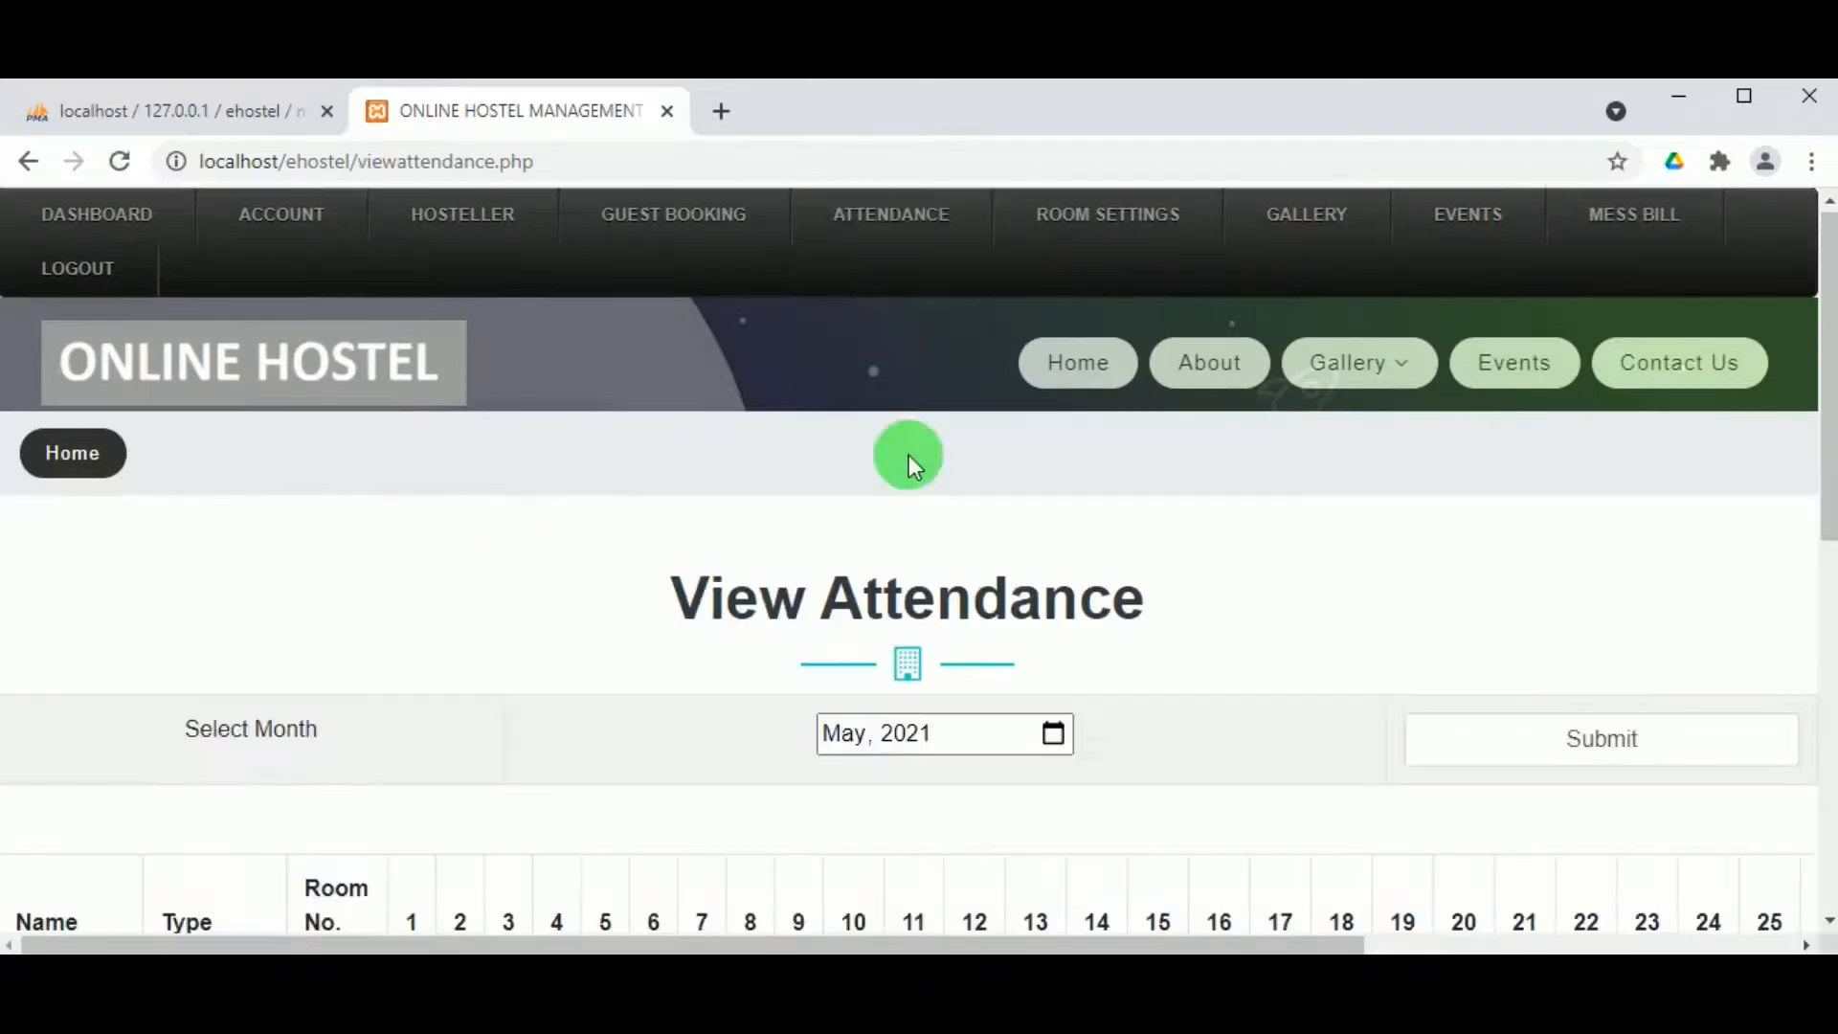
pyautogui.scroll(-1, 727, 617)
pyautogui.scroll(-4, 727, 616)
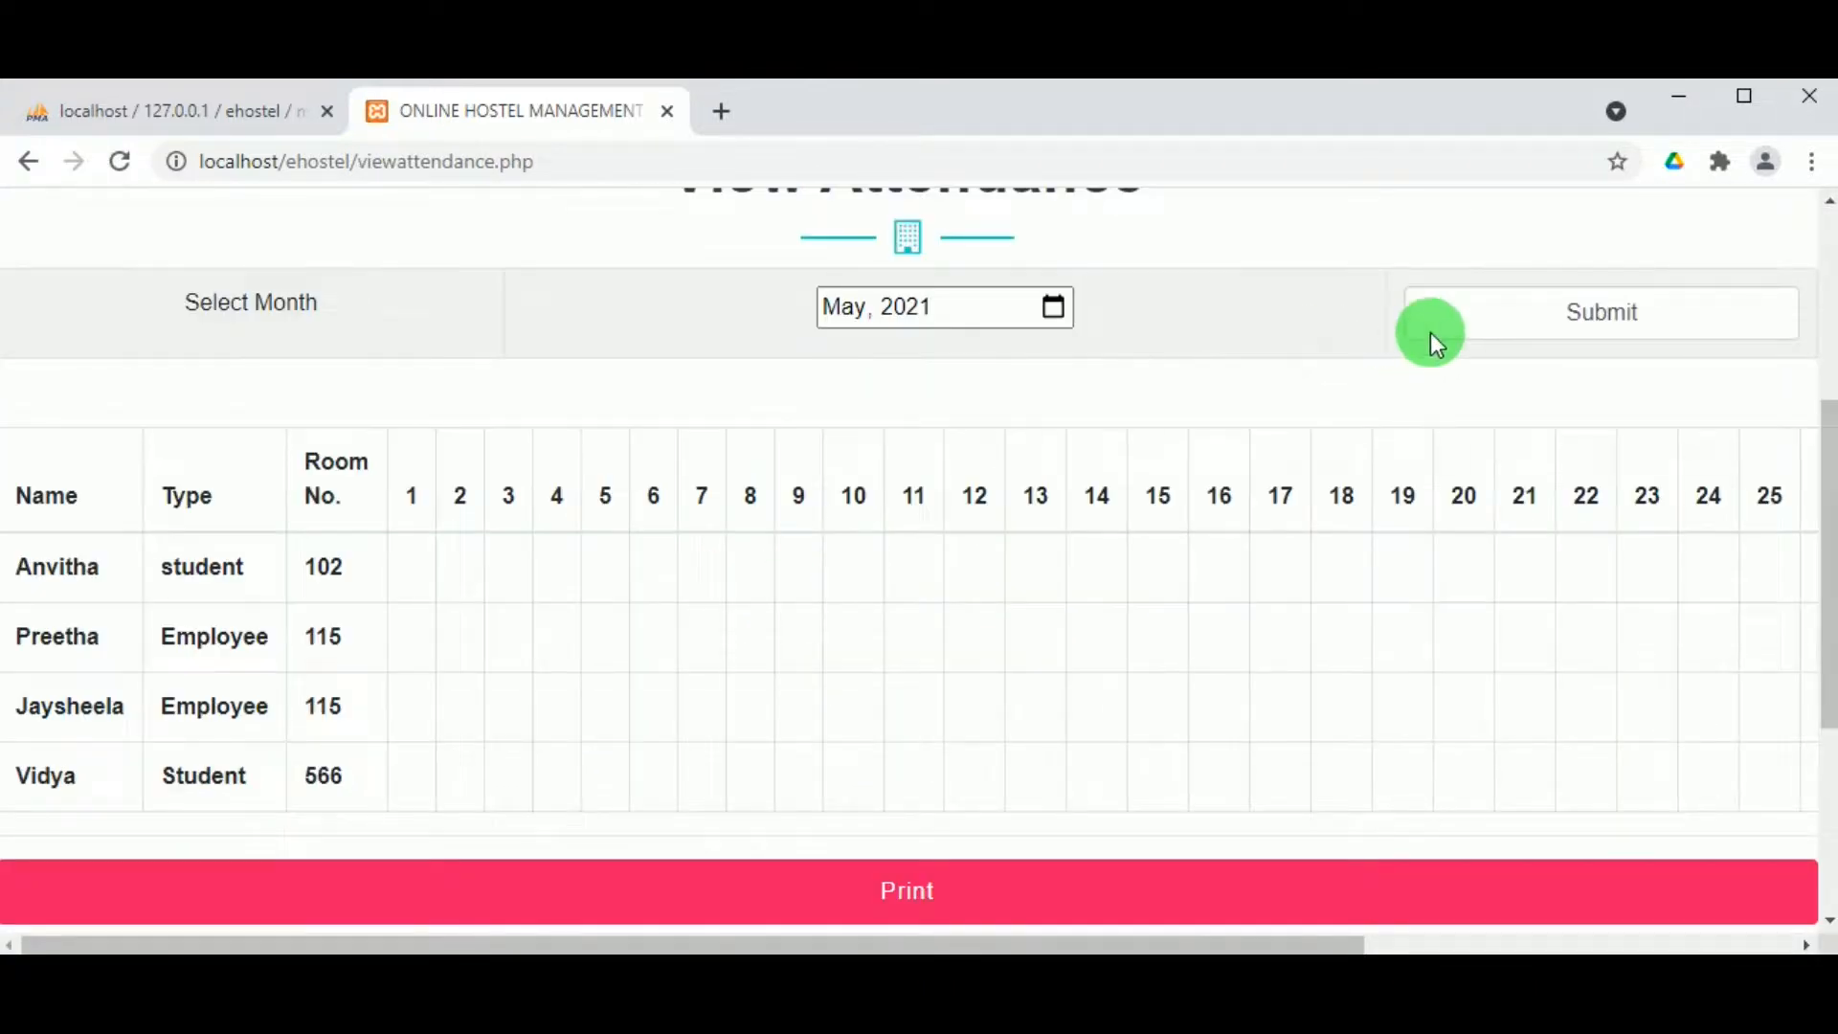
pyautogui.click(1592, 326)
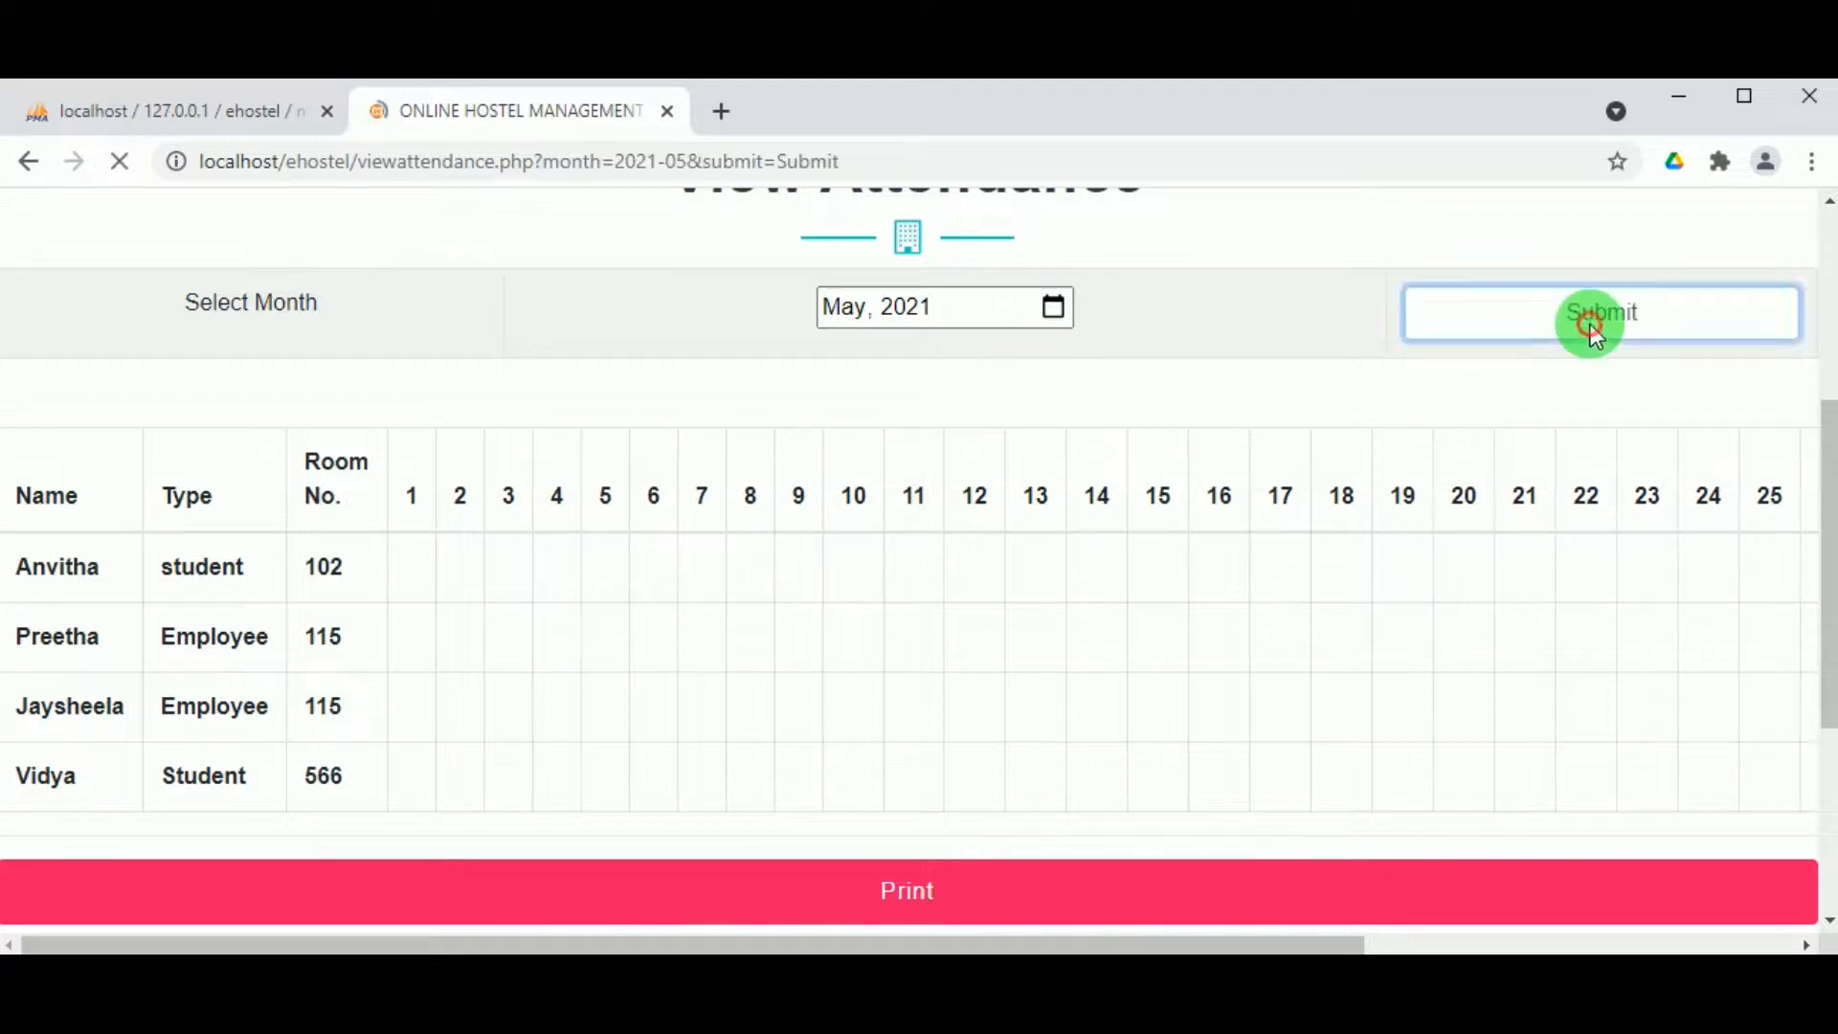
pyautogui.scroll(-5, 1467, 698)
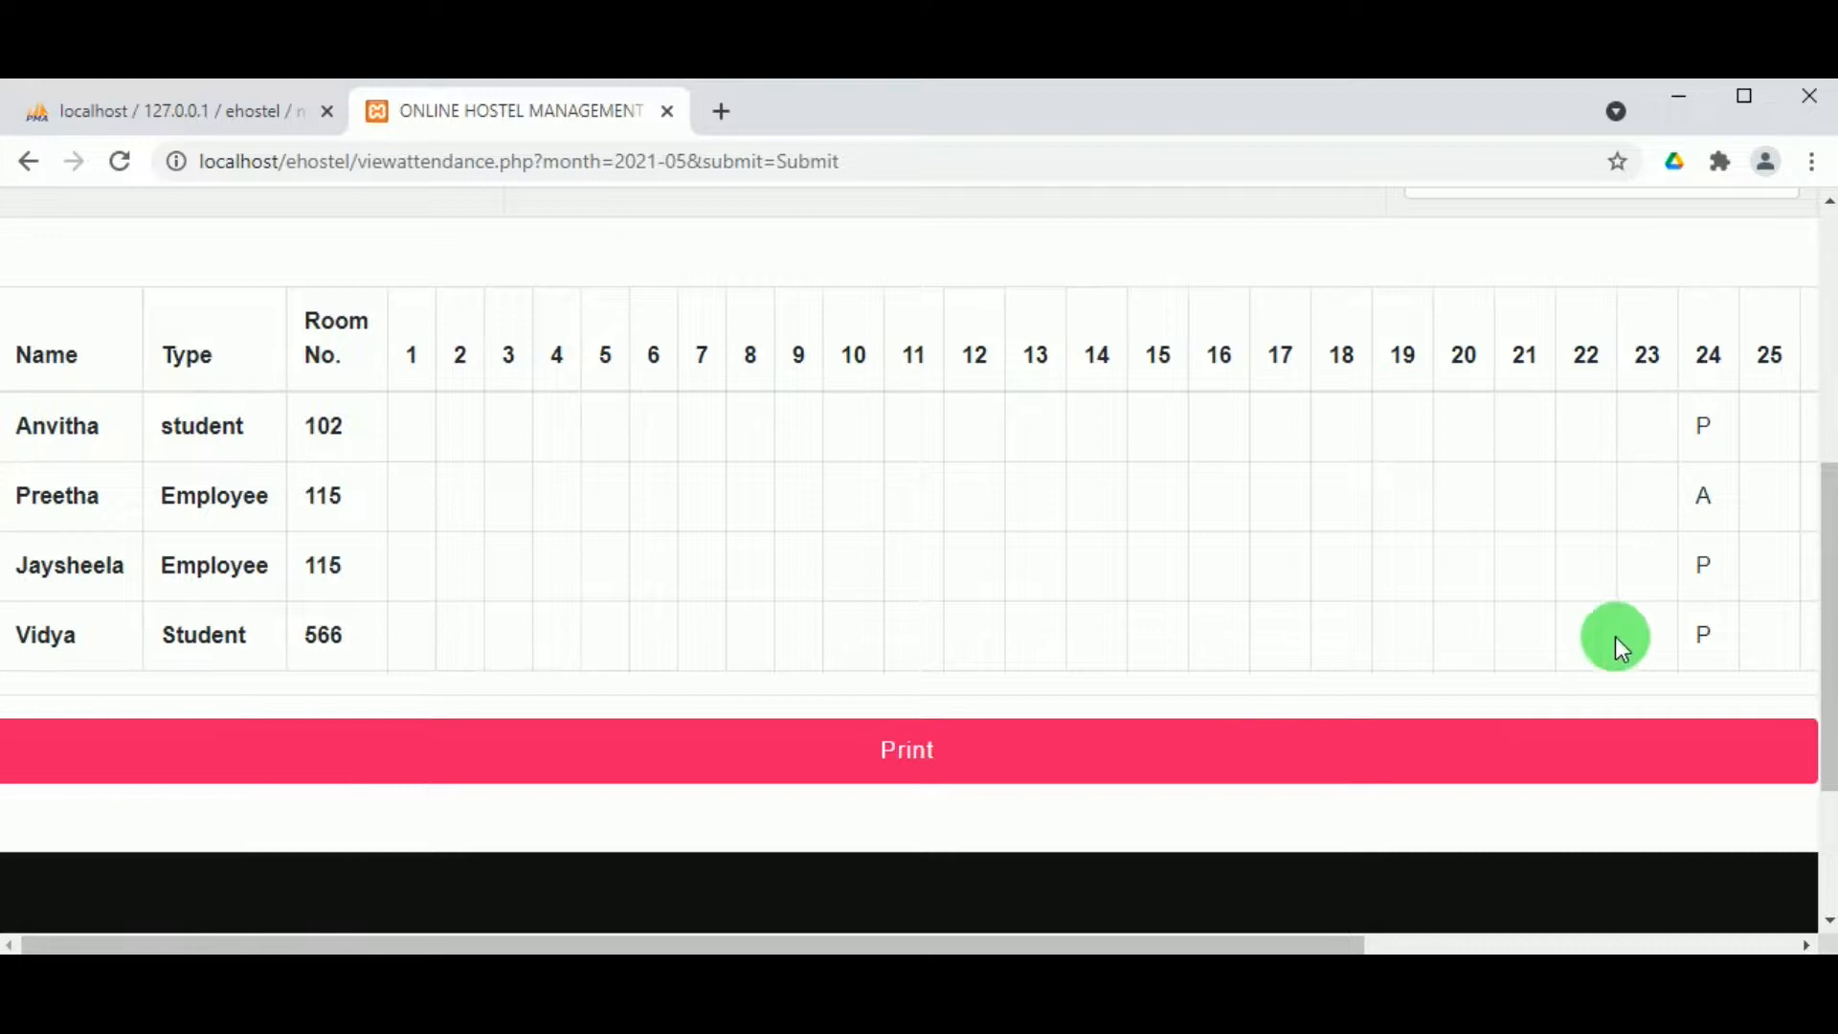
pyautogui.scroll(6, 1298, 580)
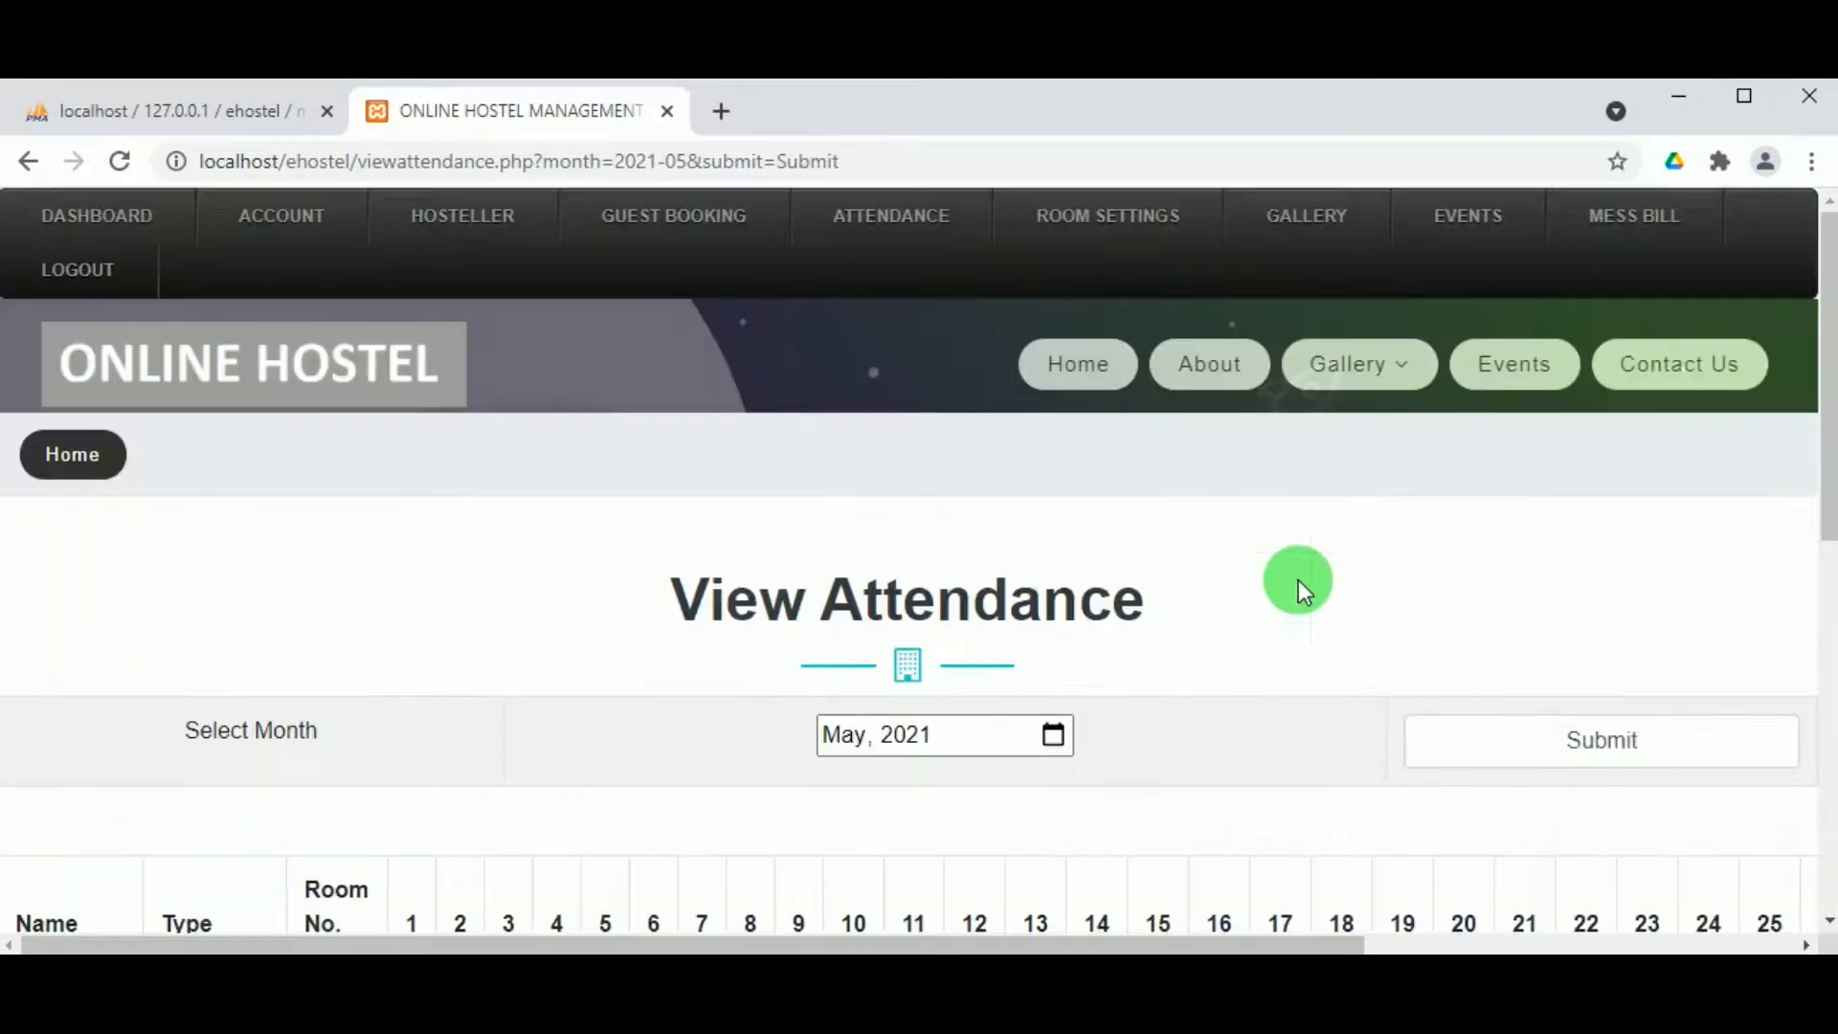
# Step: Open the leave applications list and review the details of pending application 3
pyautogui.moveTo(871, 246)
pyautogui.click(861, 365)
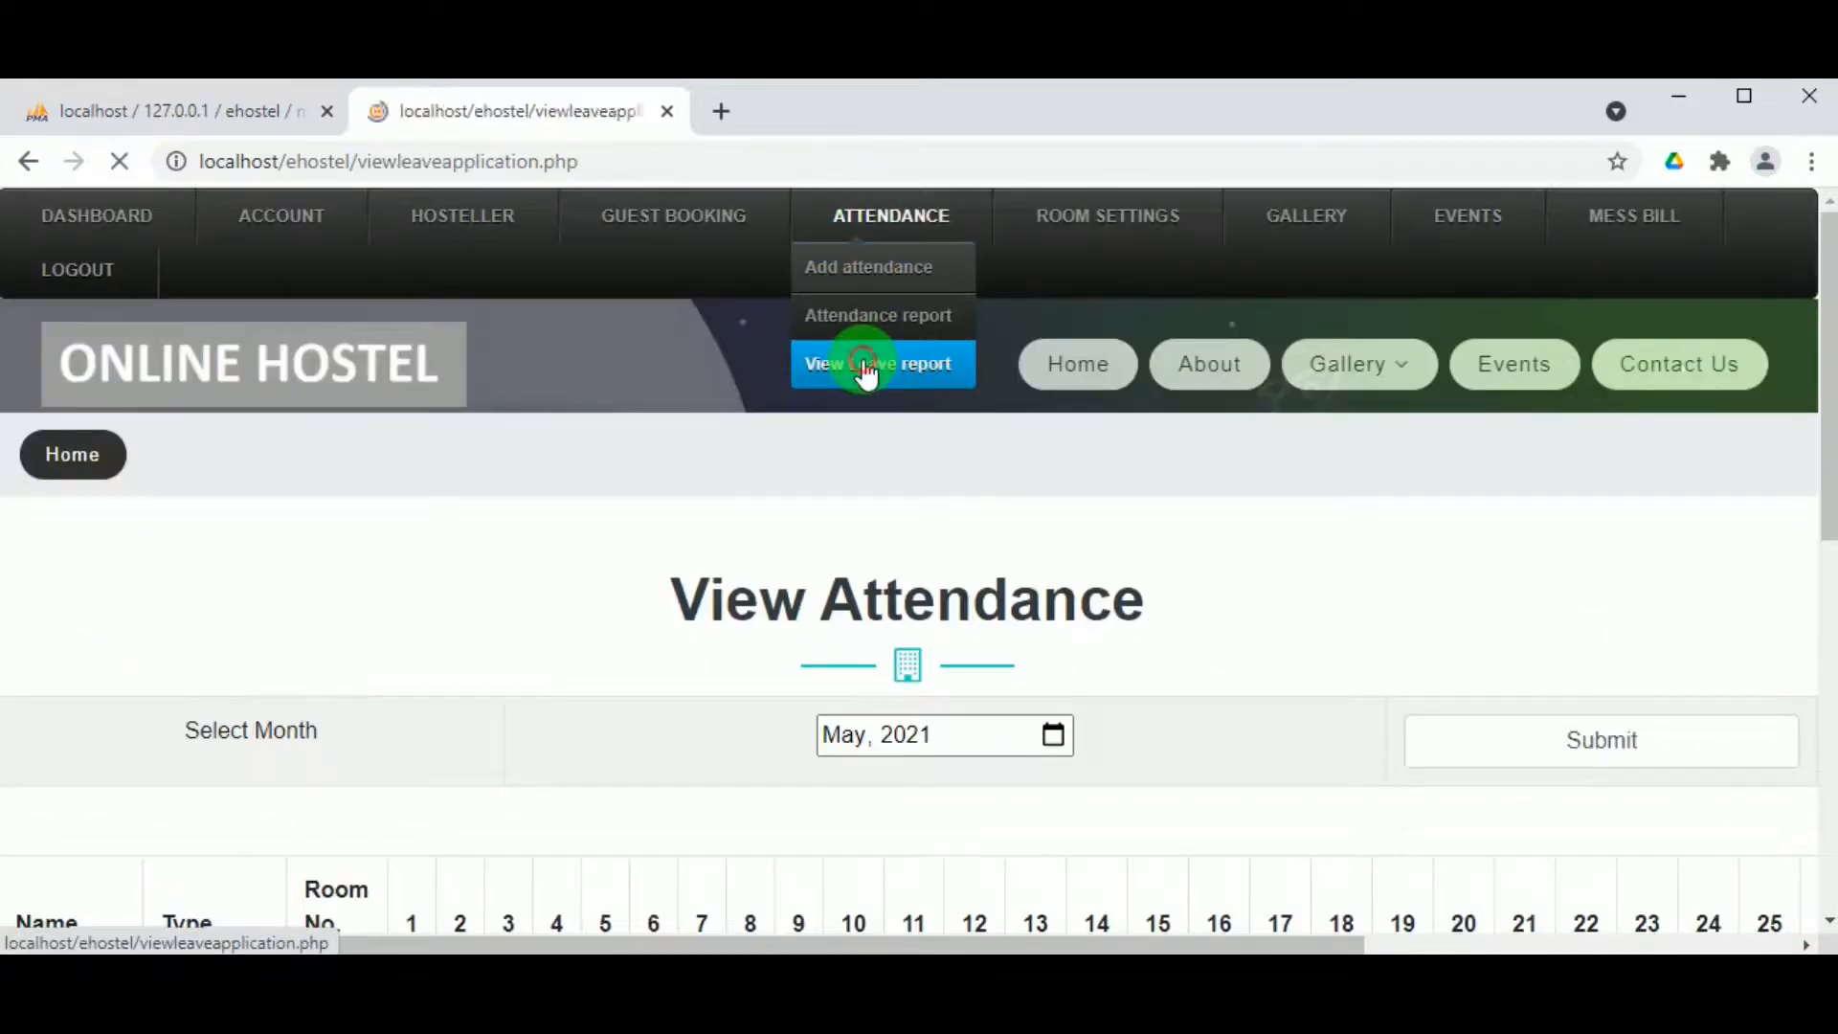
pyautogui.scroll(-5, 721, 669)
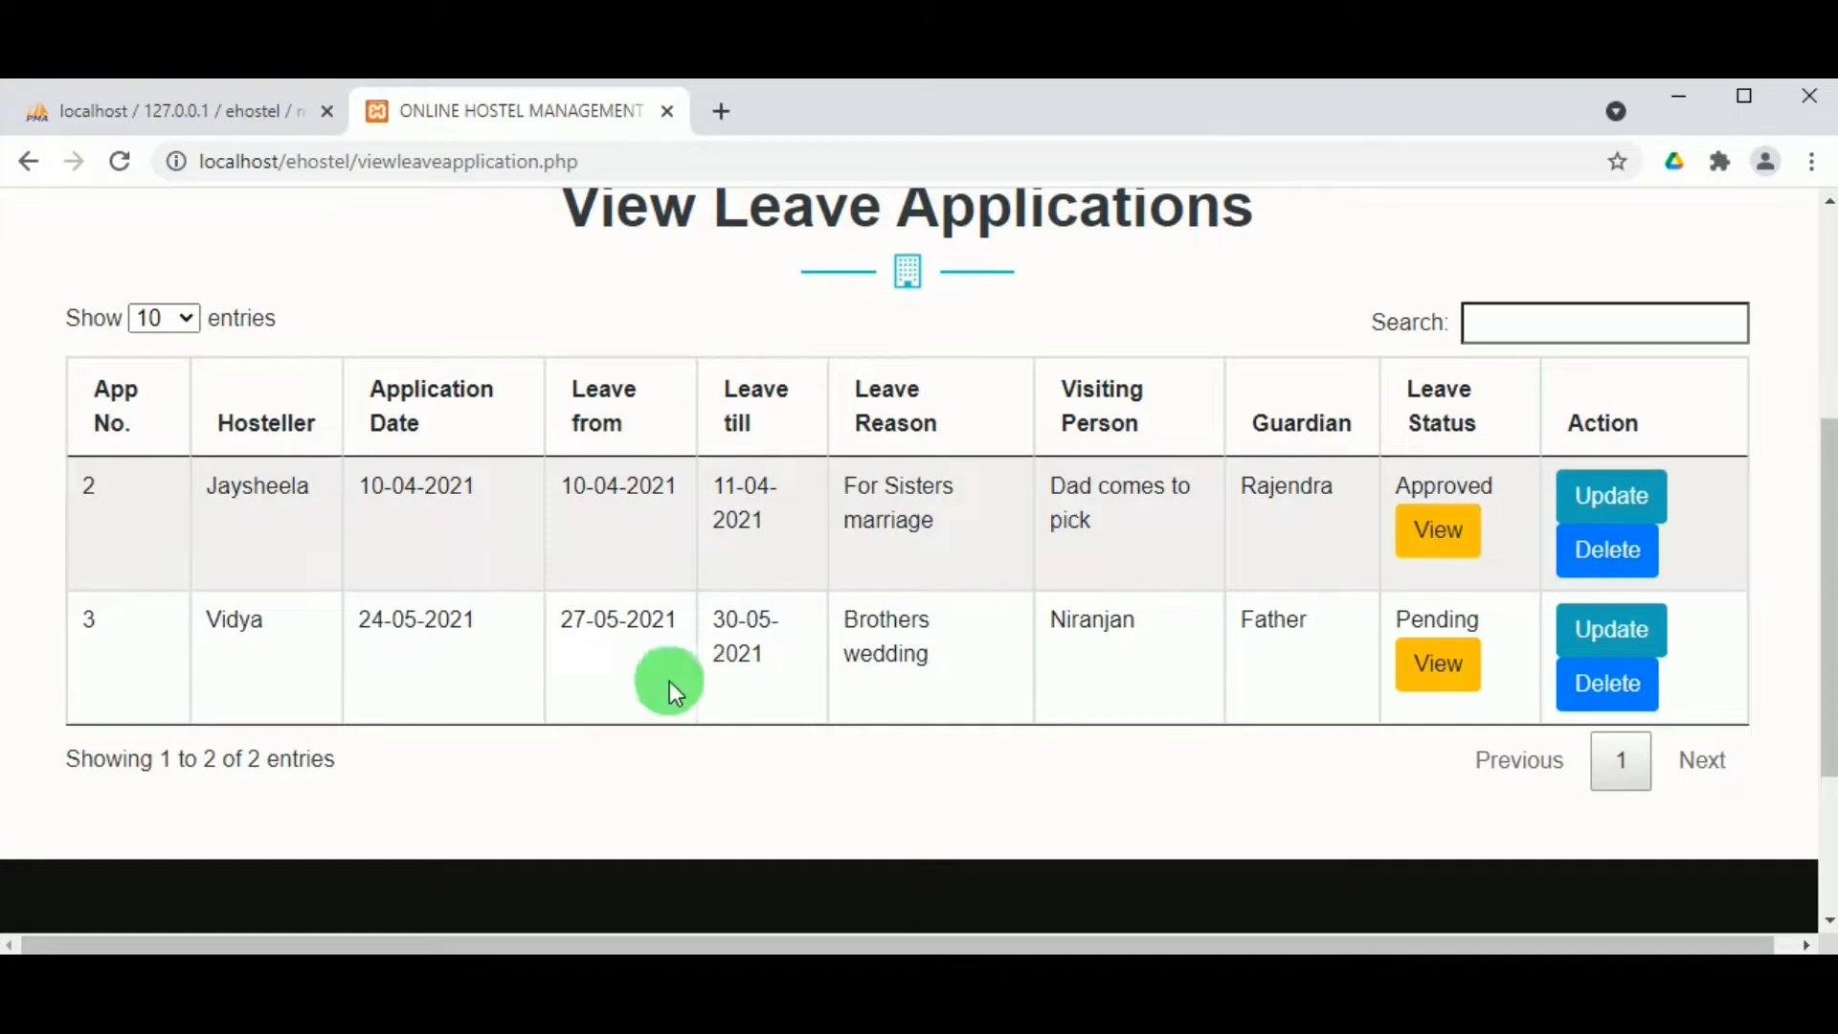
pyautogui.click(1438, 667)
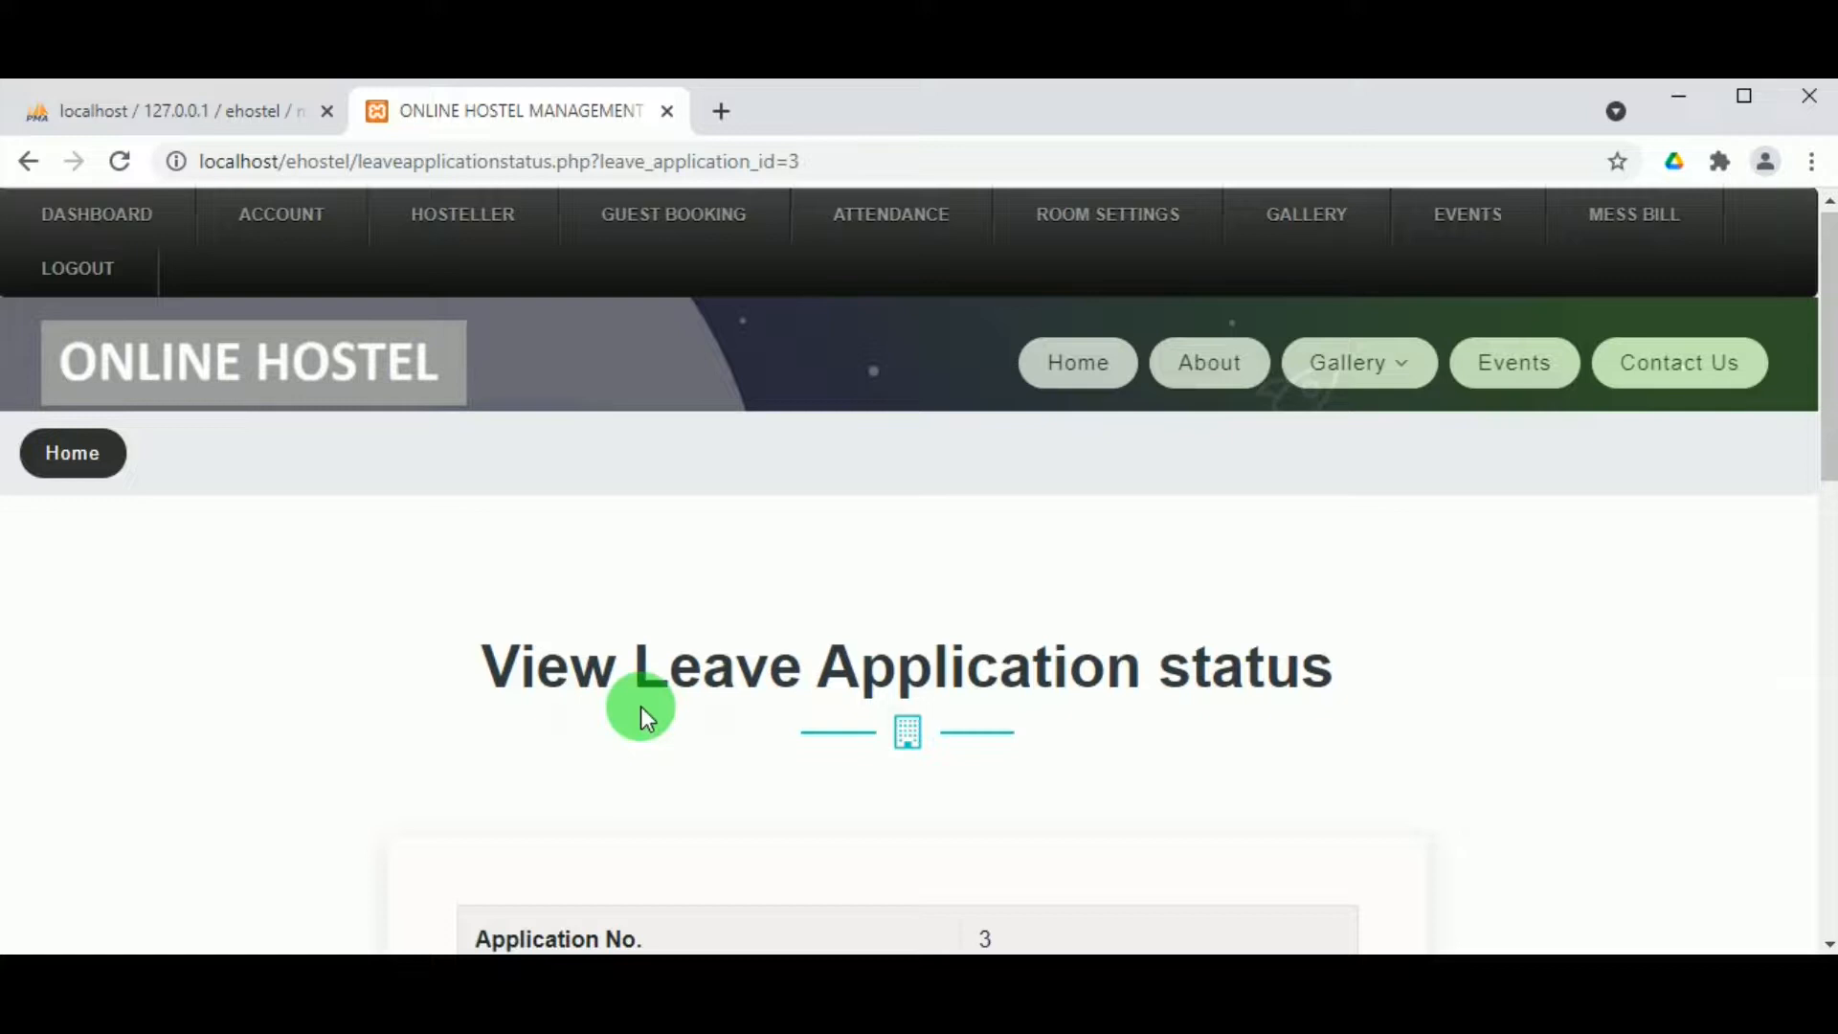
pyautogui.scroll(-4, 644, 702)
pyautogui.scroll(3, 643, 702)
pyautogui.scroll(-4, 644, 701)
pyautogui.scroll(-6, 641, 692)
pyautogui.scroll(6, 675, 653)
pyautogui.scroll(3, 951, 687)
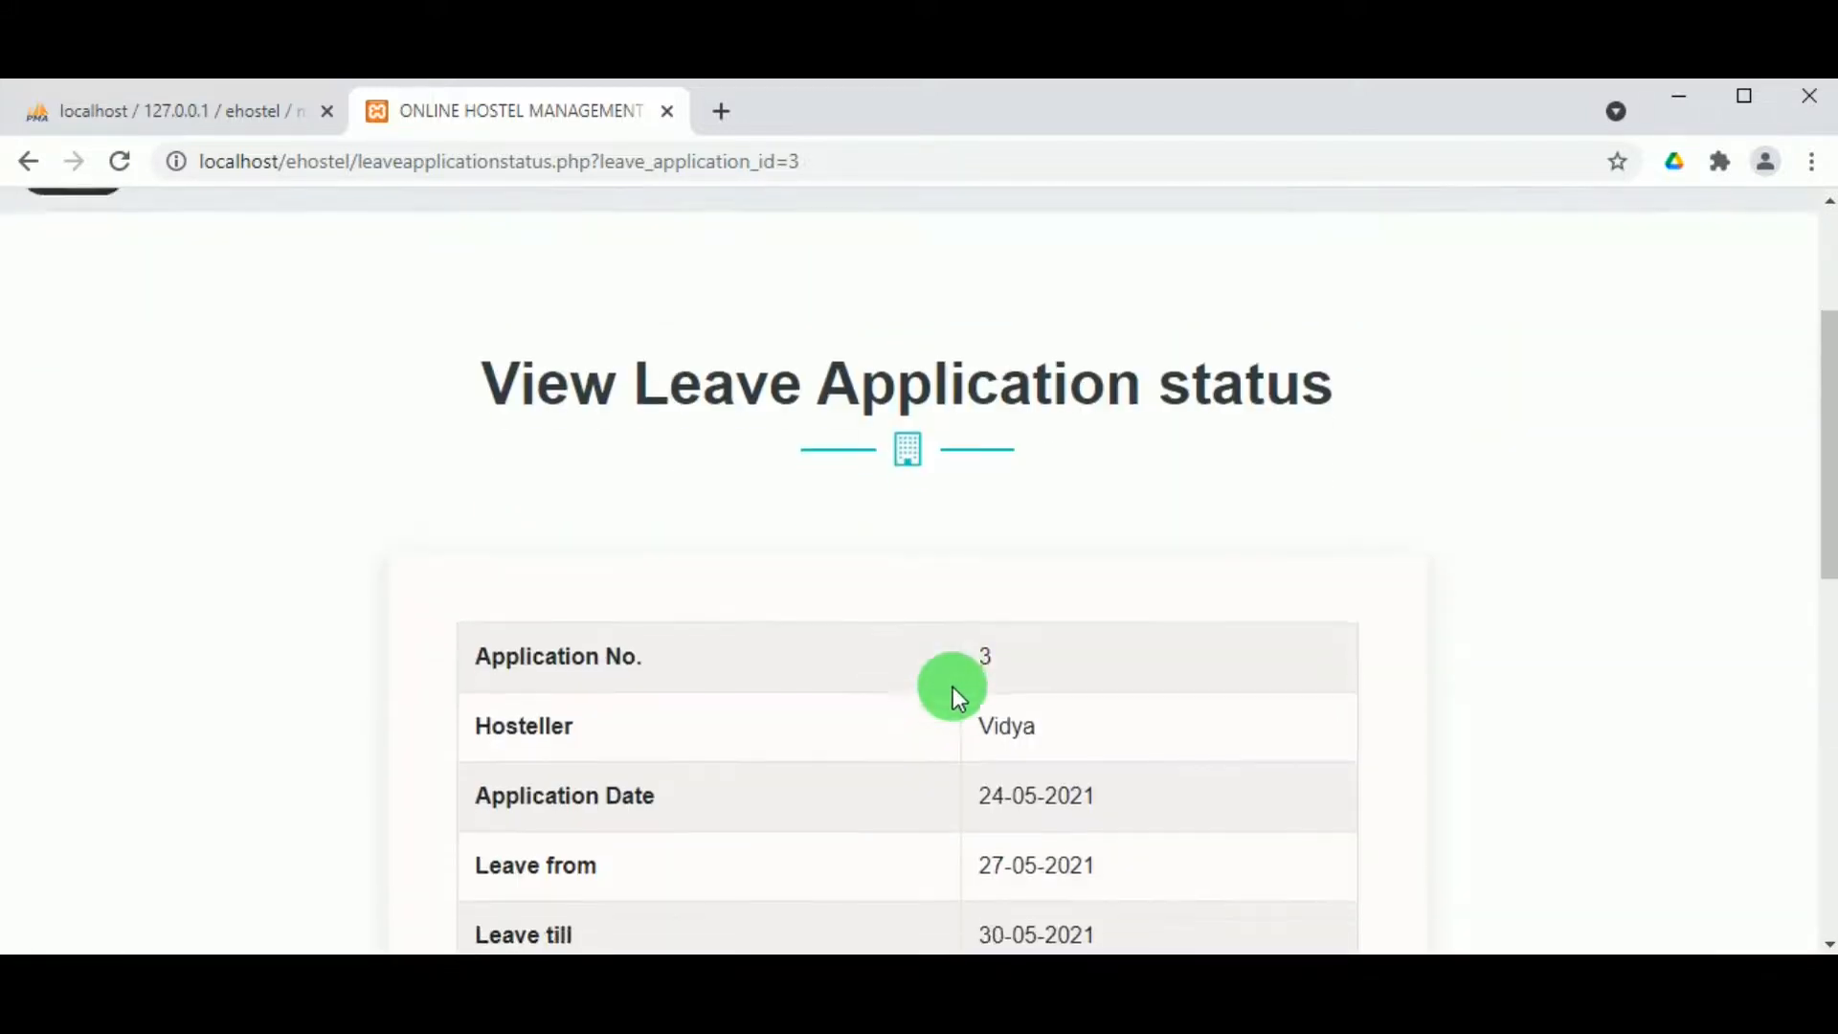
pyautogui.scroll(-6, 945, 692)
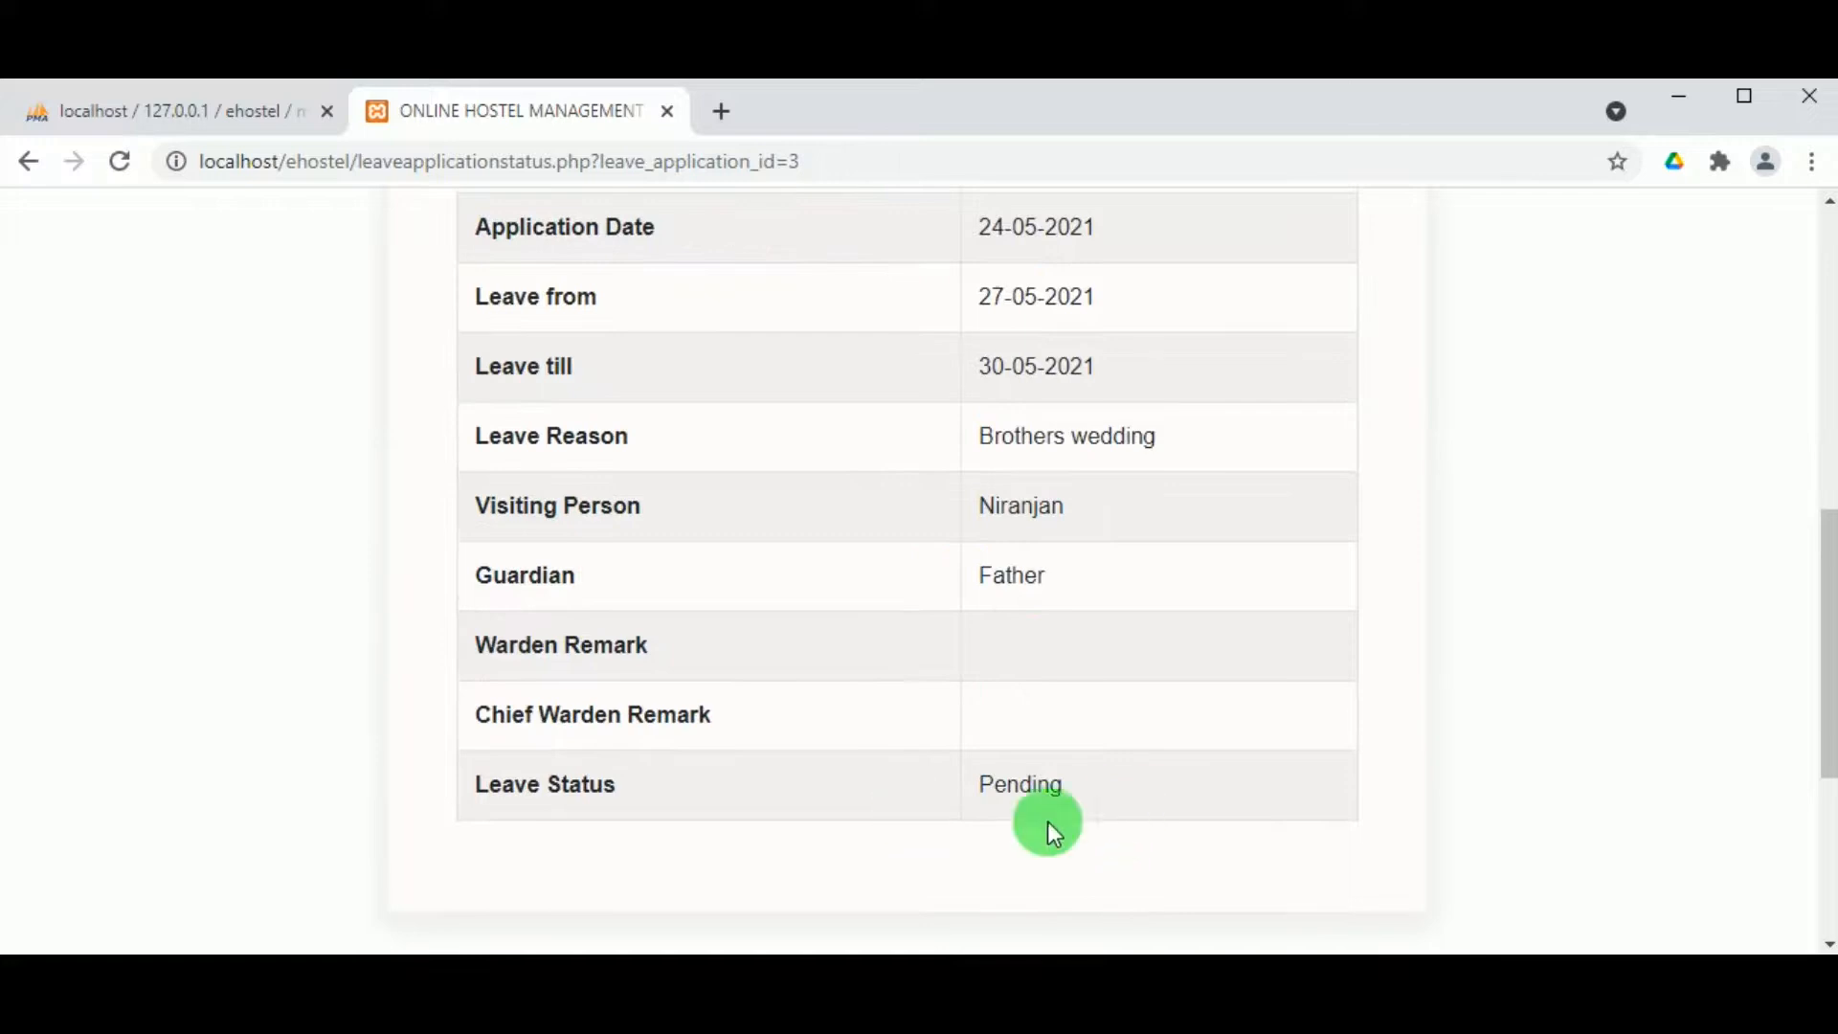
pyautogui.scroll(6, 995, 791)
pyautogui.scroll(2, 919, 594)
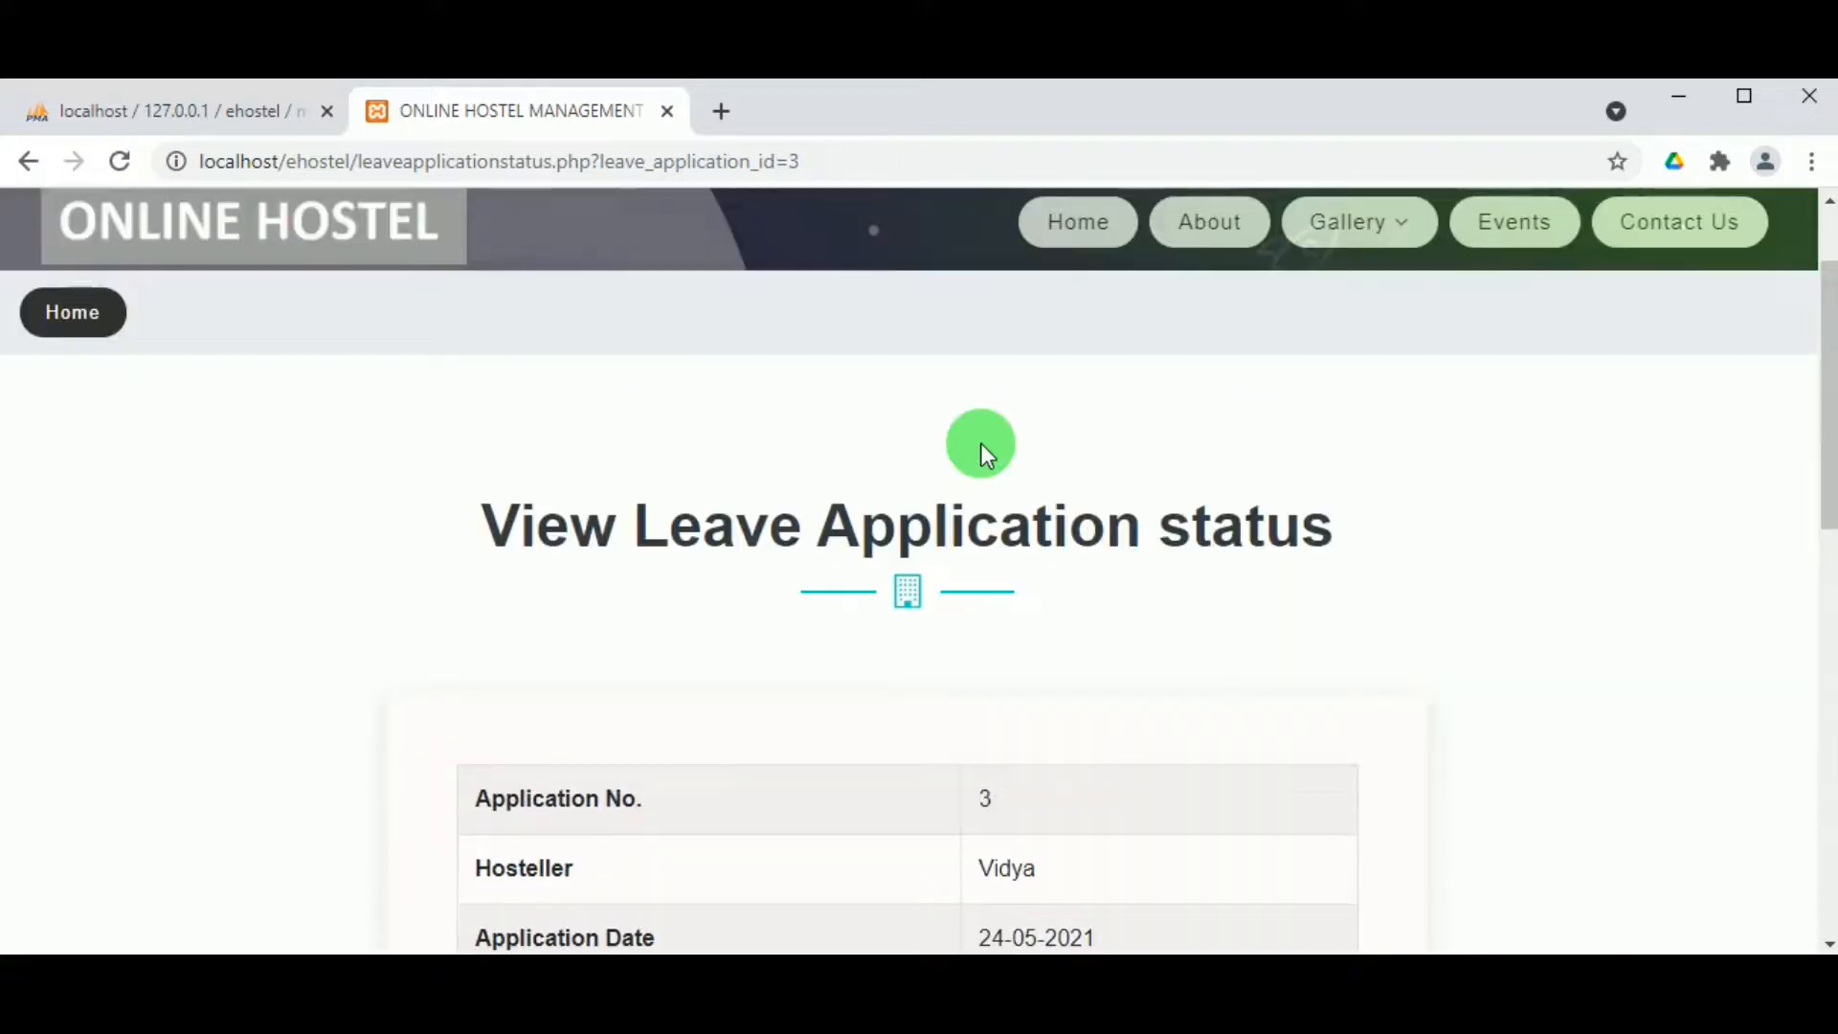
pyautogui.scroll(2, 1130, 383)
# Step: Go back to the View Leave Applications list from the ATTENDANCE menu
pyautogui.click(915, 230)
pyautogui.click(928, 361)
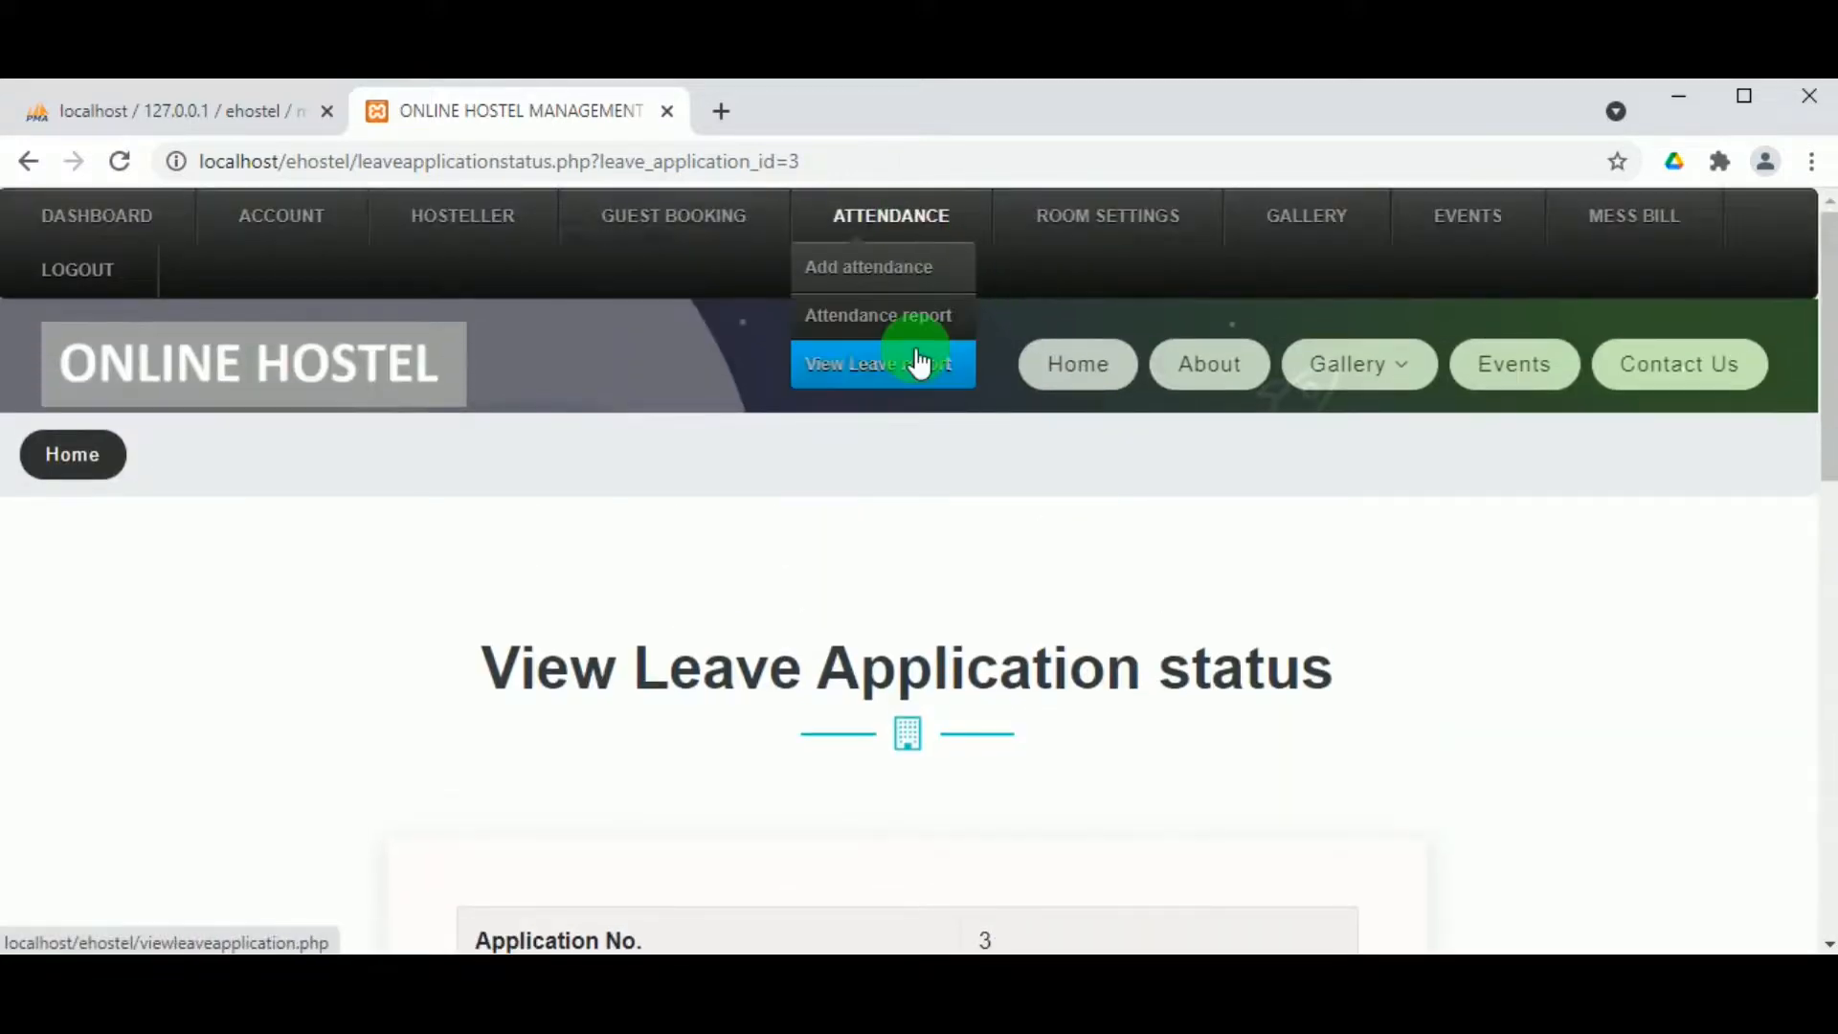
pyautogui.scroll(-5, 1427, 575)
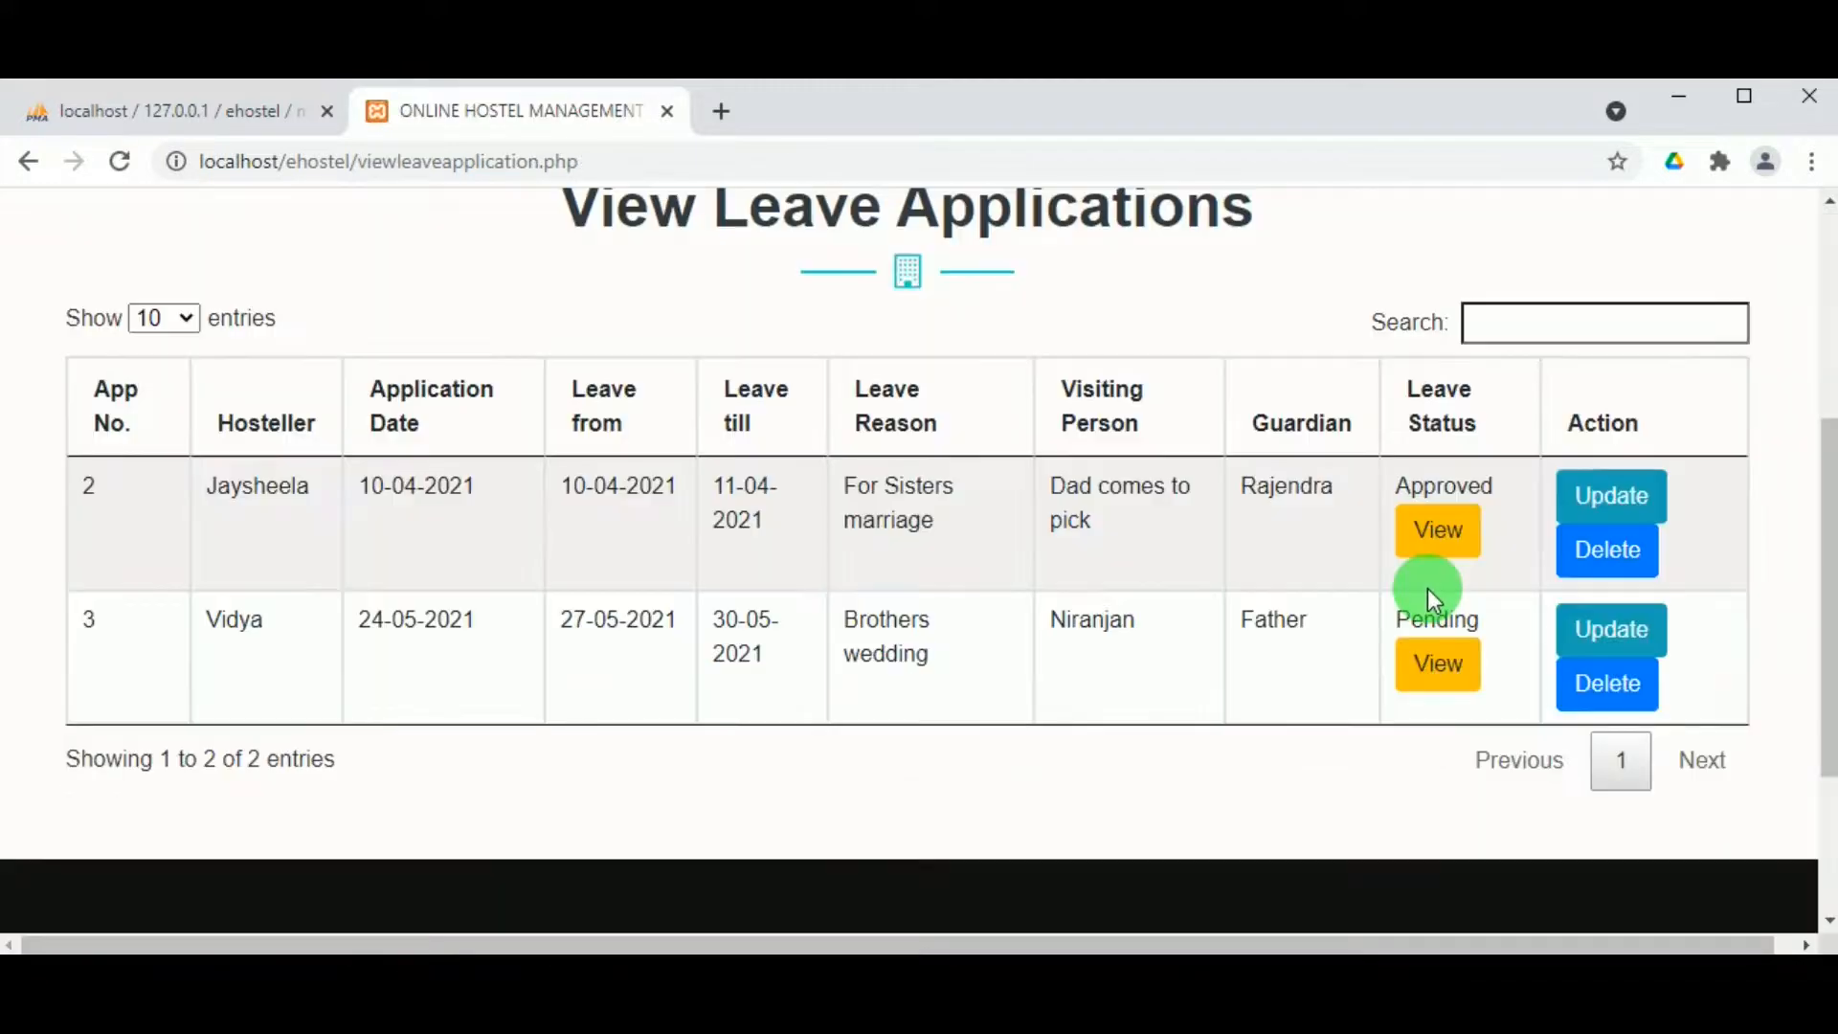
# Step: Open leave application 3 and make both warden remarks read 'Approved'
pyautogui.click(1640, 636)
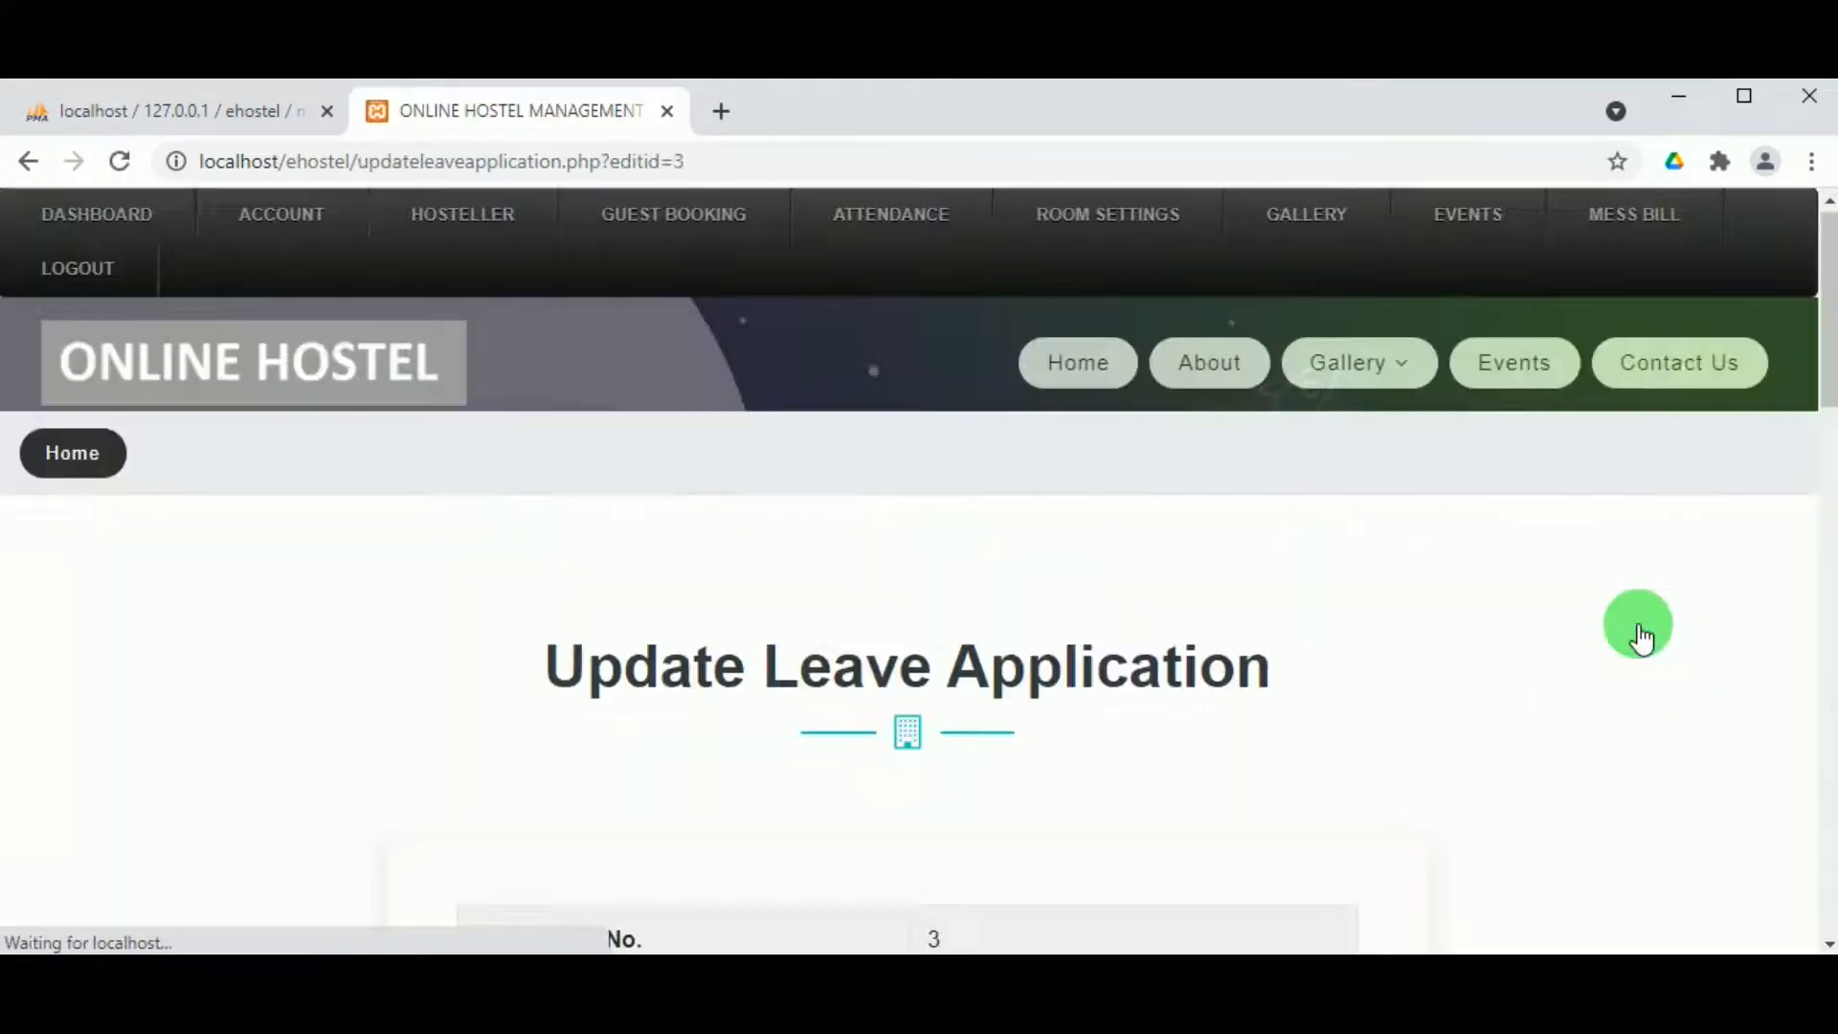
pyautogui.scroll(-4, 968, 651)
pyautogui.scroll(-7, 966, 649)
pyautogui.scroll(1, 964, 646)
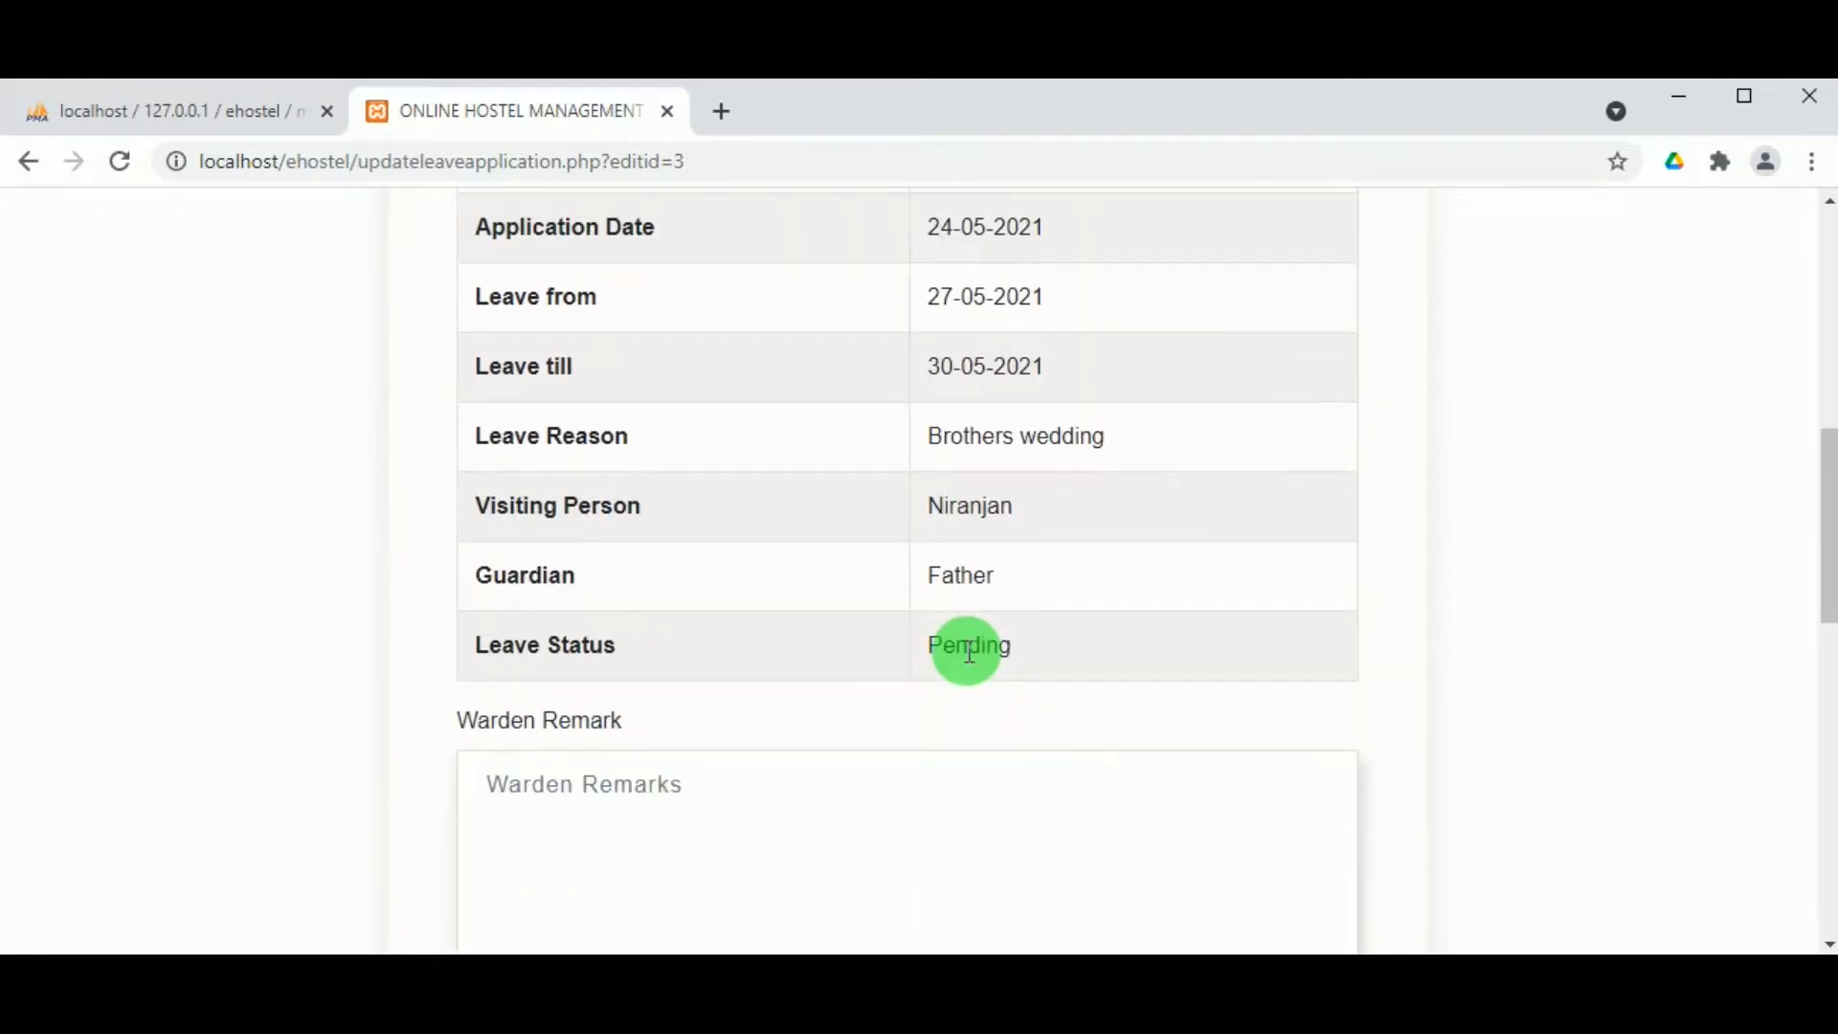
pyautogui.scroll(-1, 957, 647)
pyautogui.scroll(-2, 634, 683)
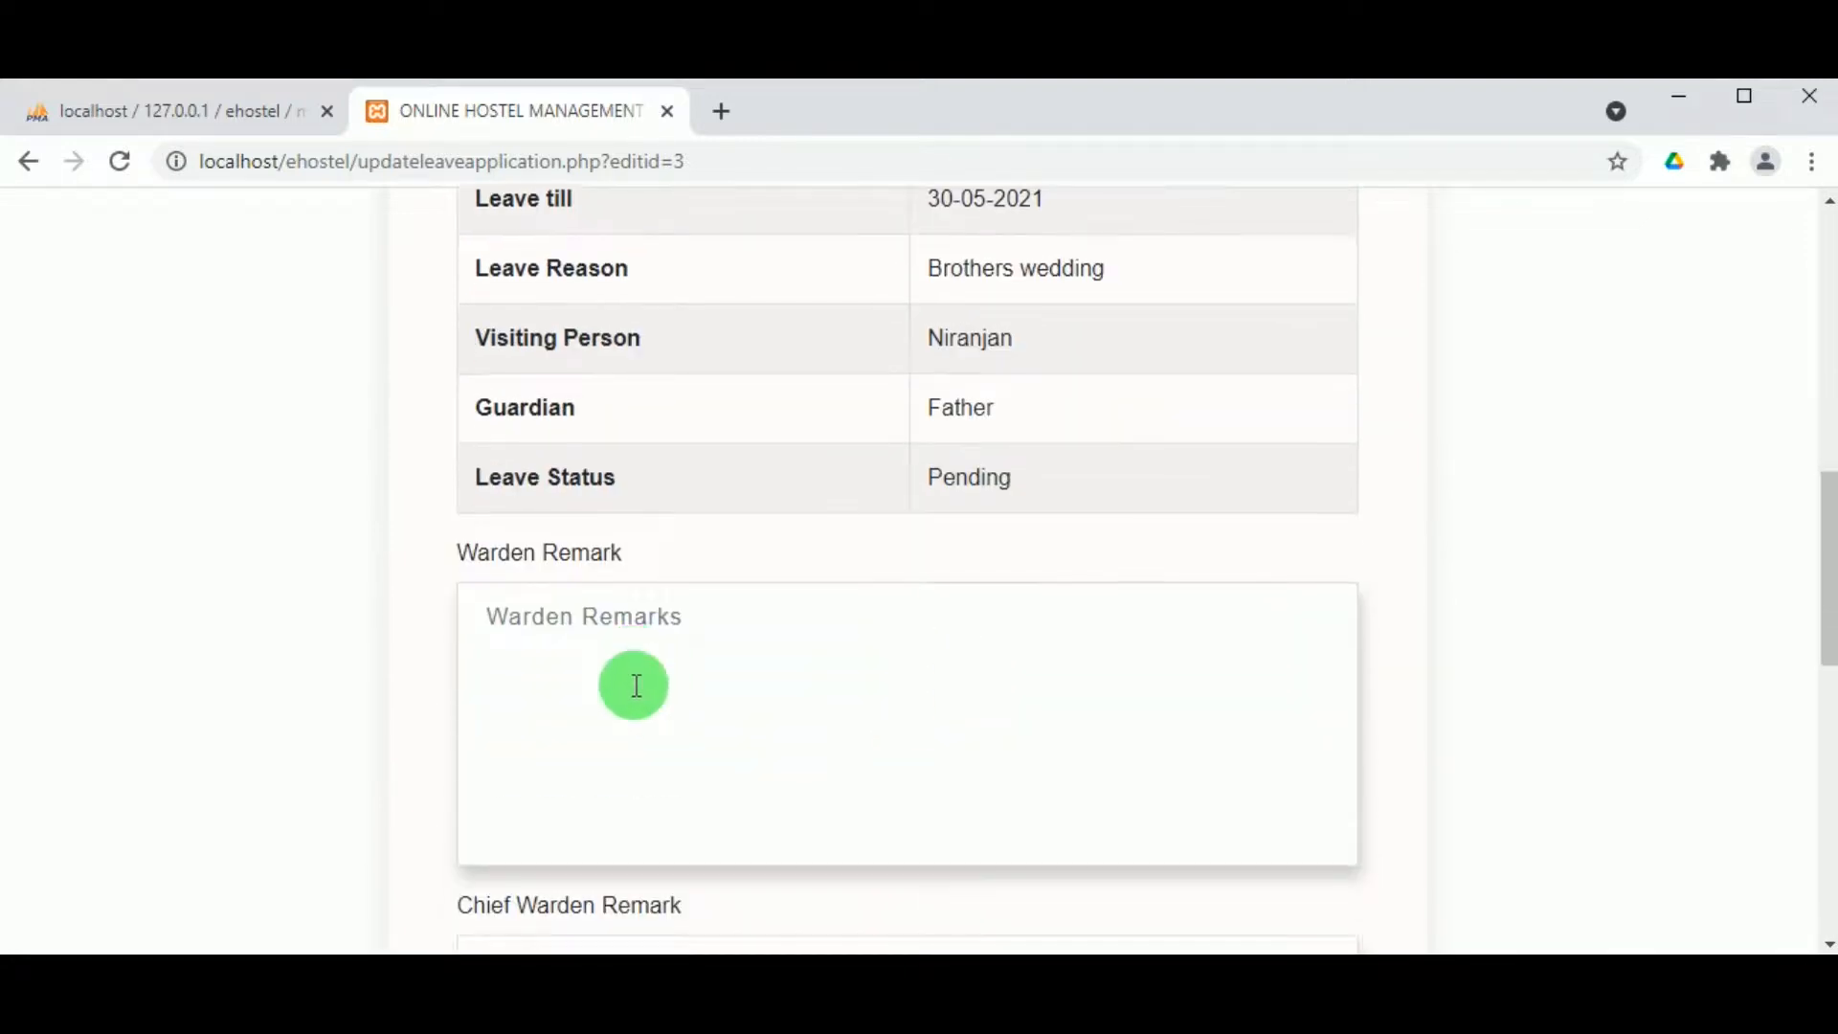
pyautogui.click(565, 513)
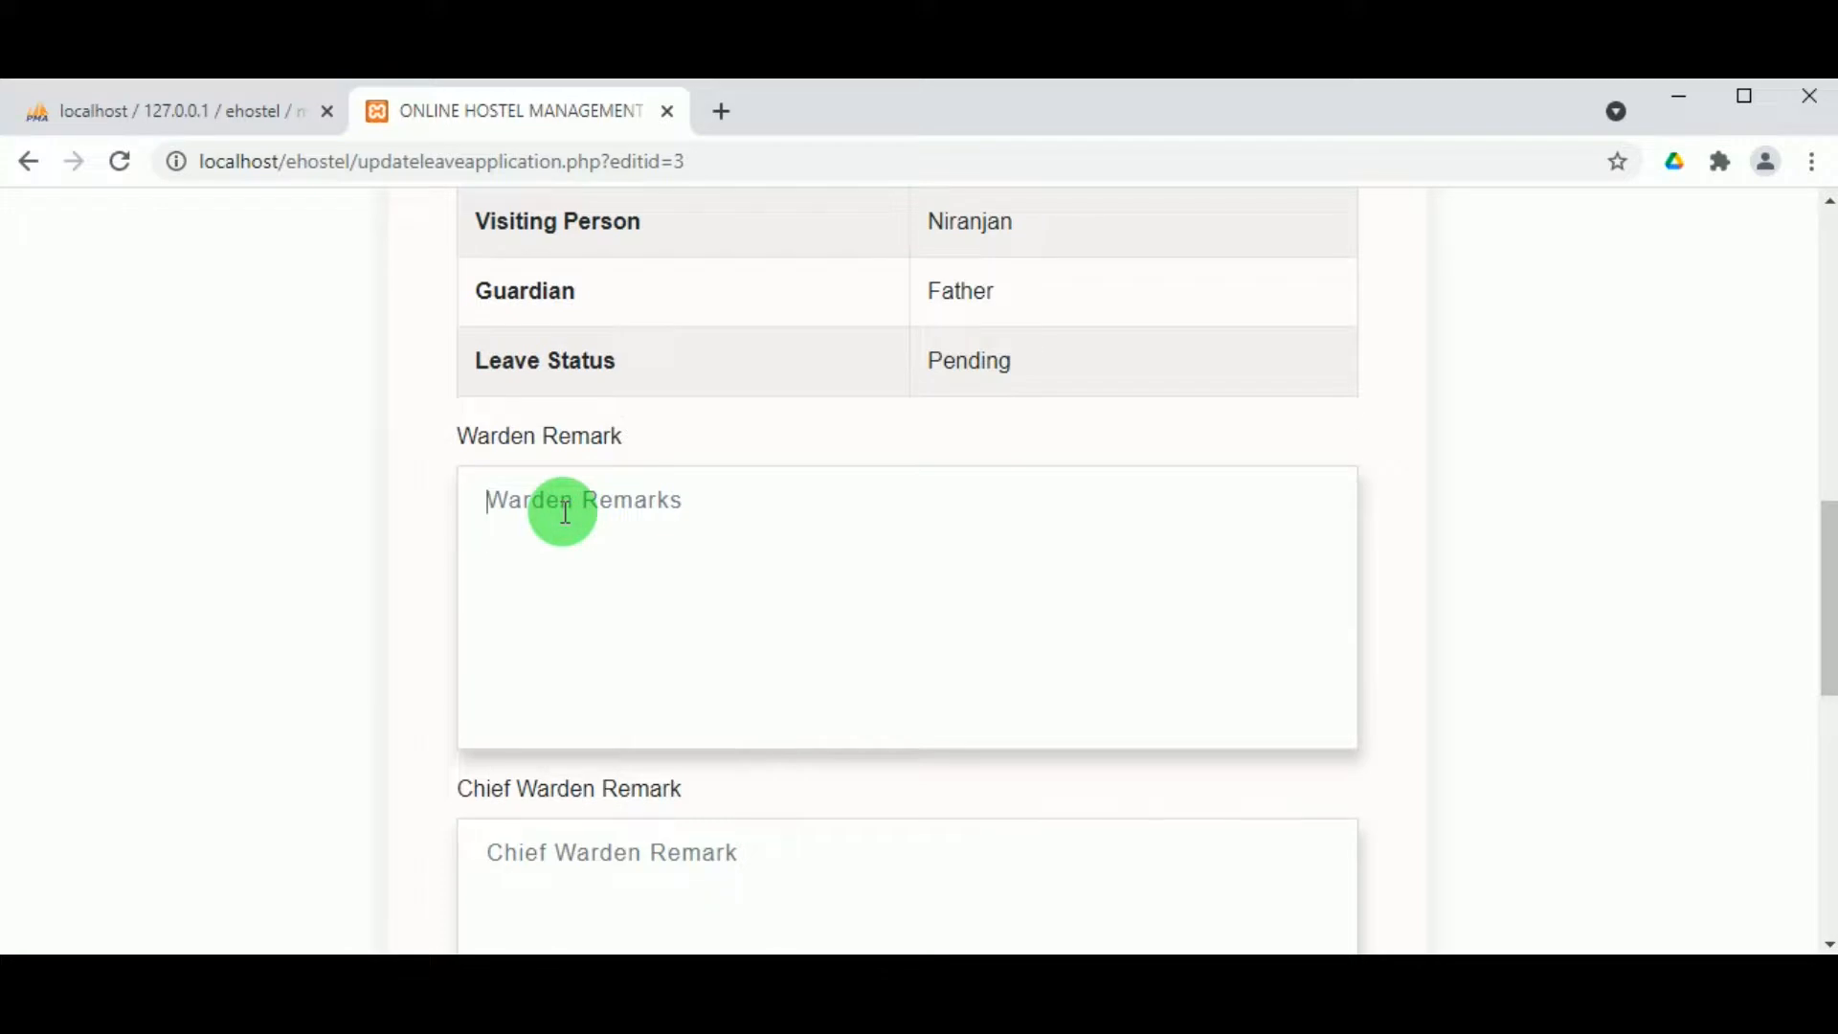
pyautogui.write('Aproved')
pyautogui.scroll(-2, 555, 612)
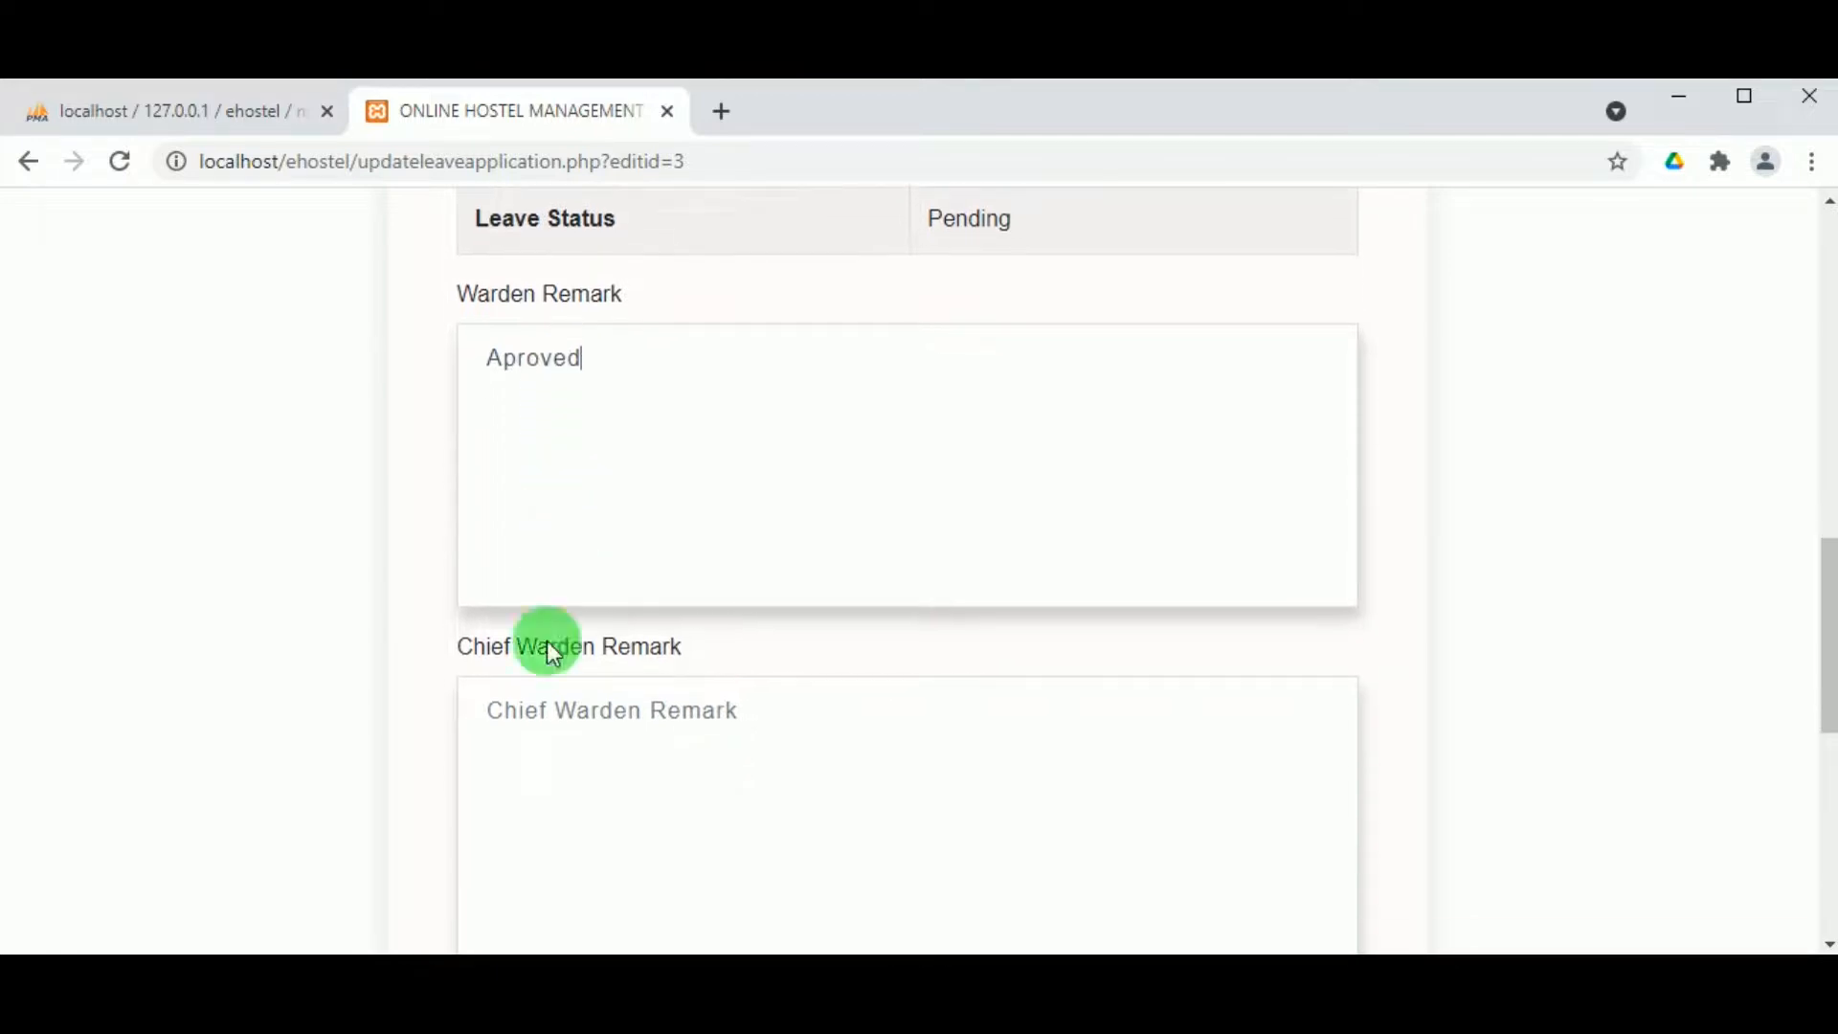
pyautogui.write('Aproved')
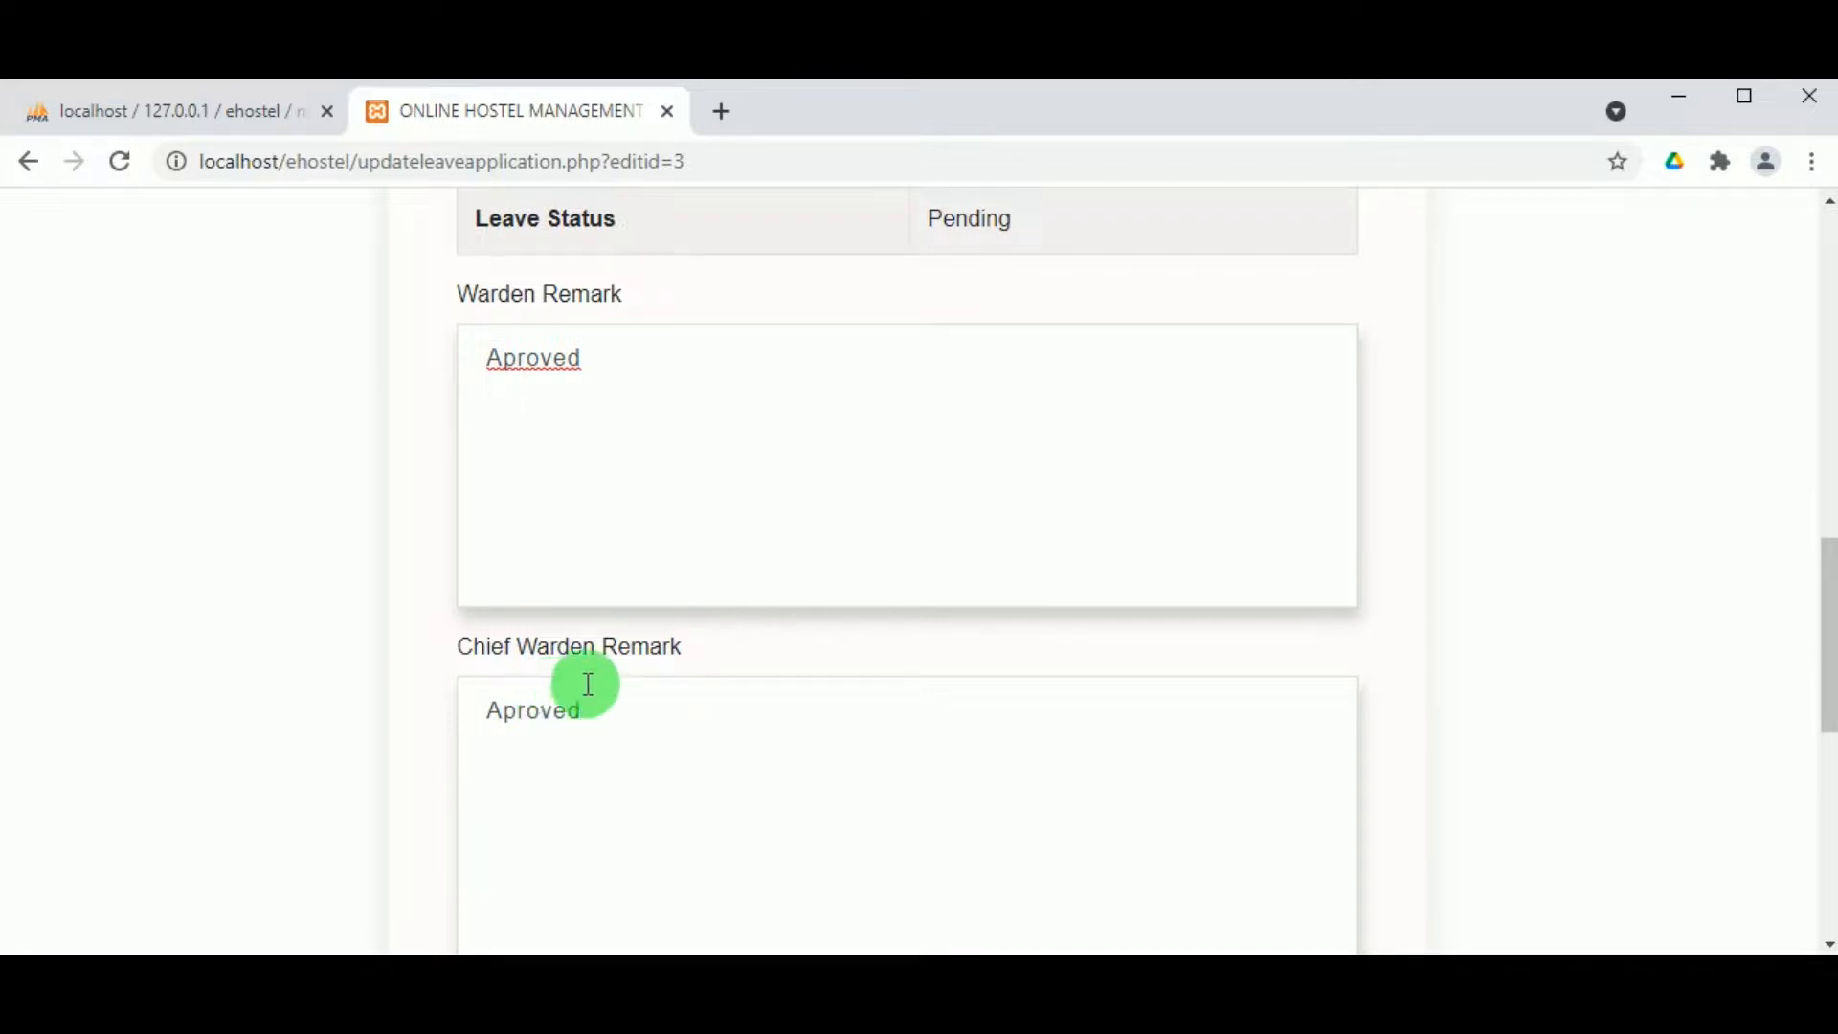
pyautogui.scroll(-1, 587, 686)
pyautogui.click(497, 215)
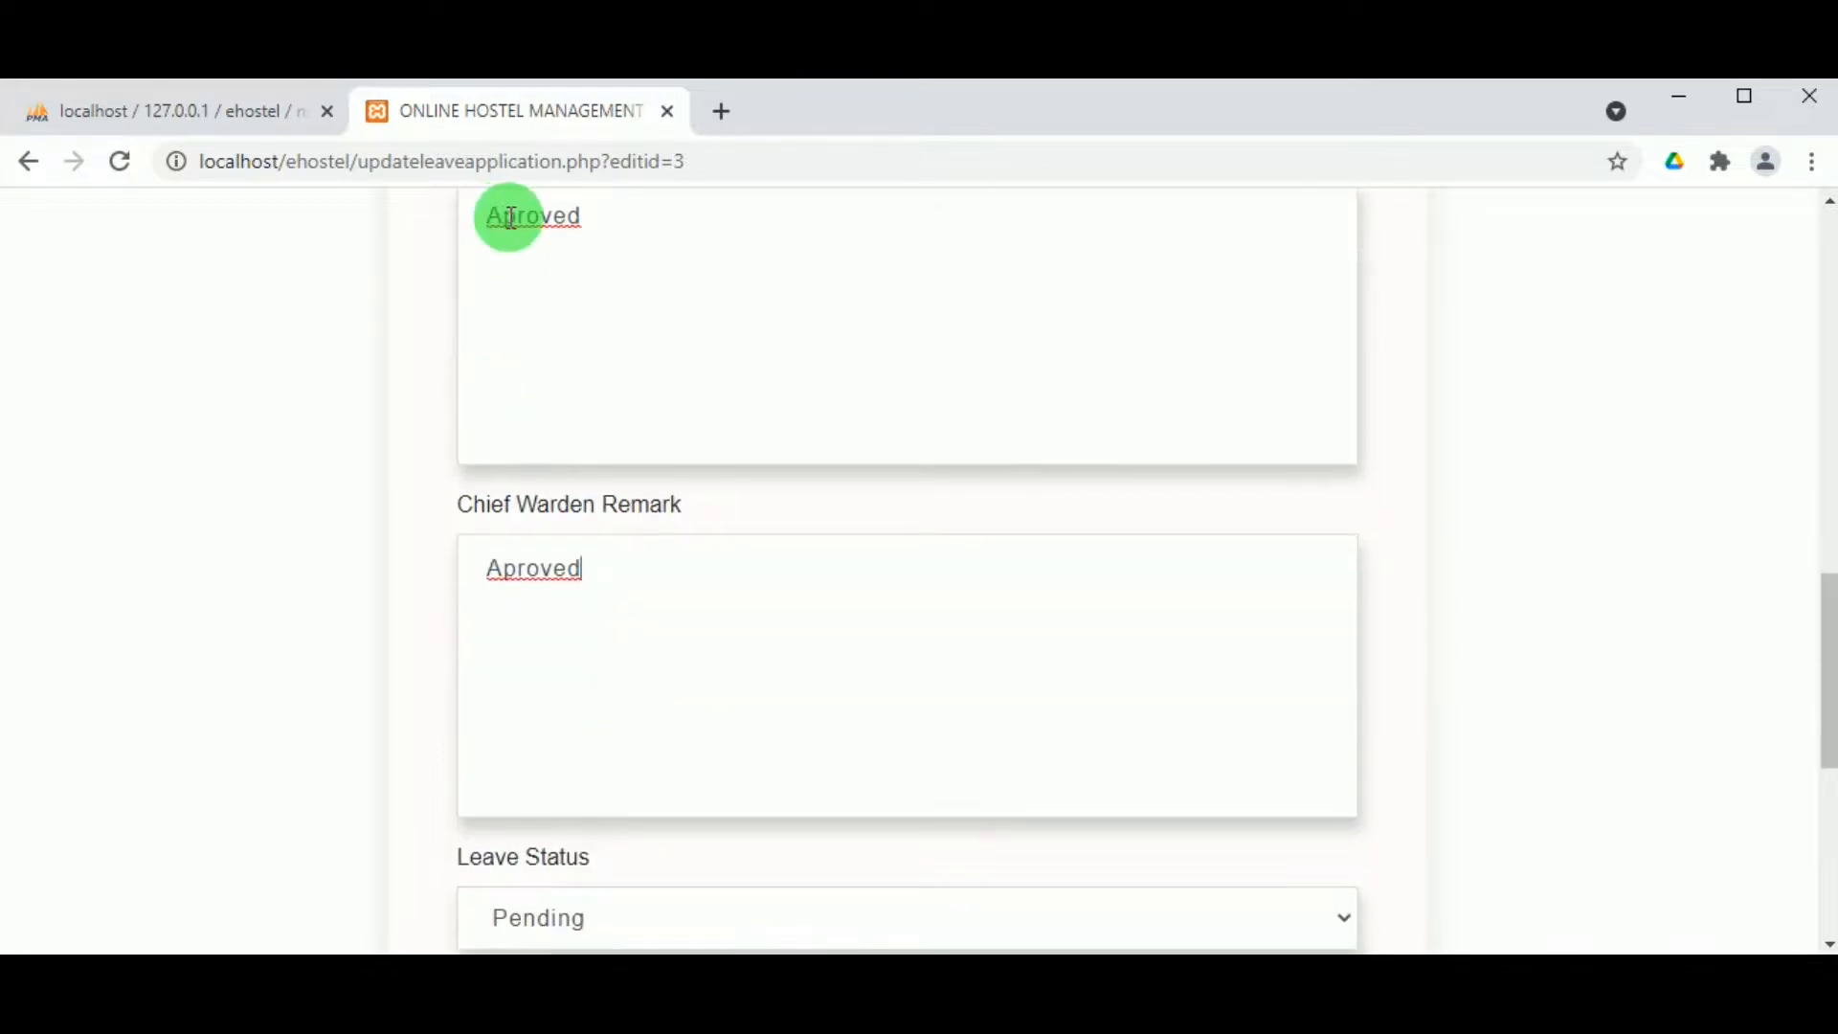
pyautogui.write('p')
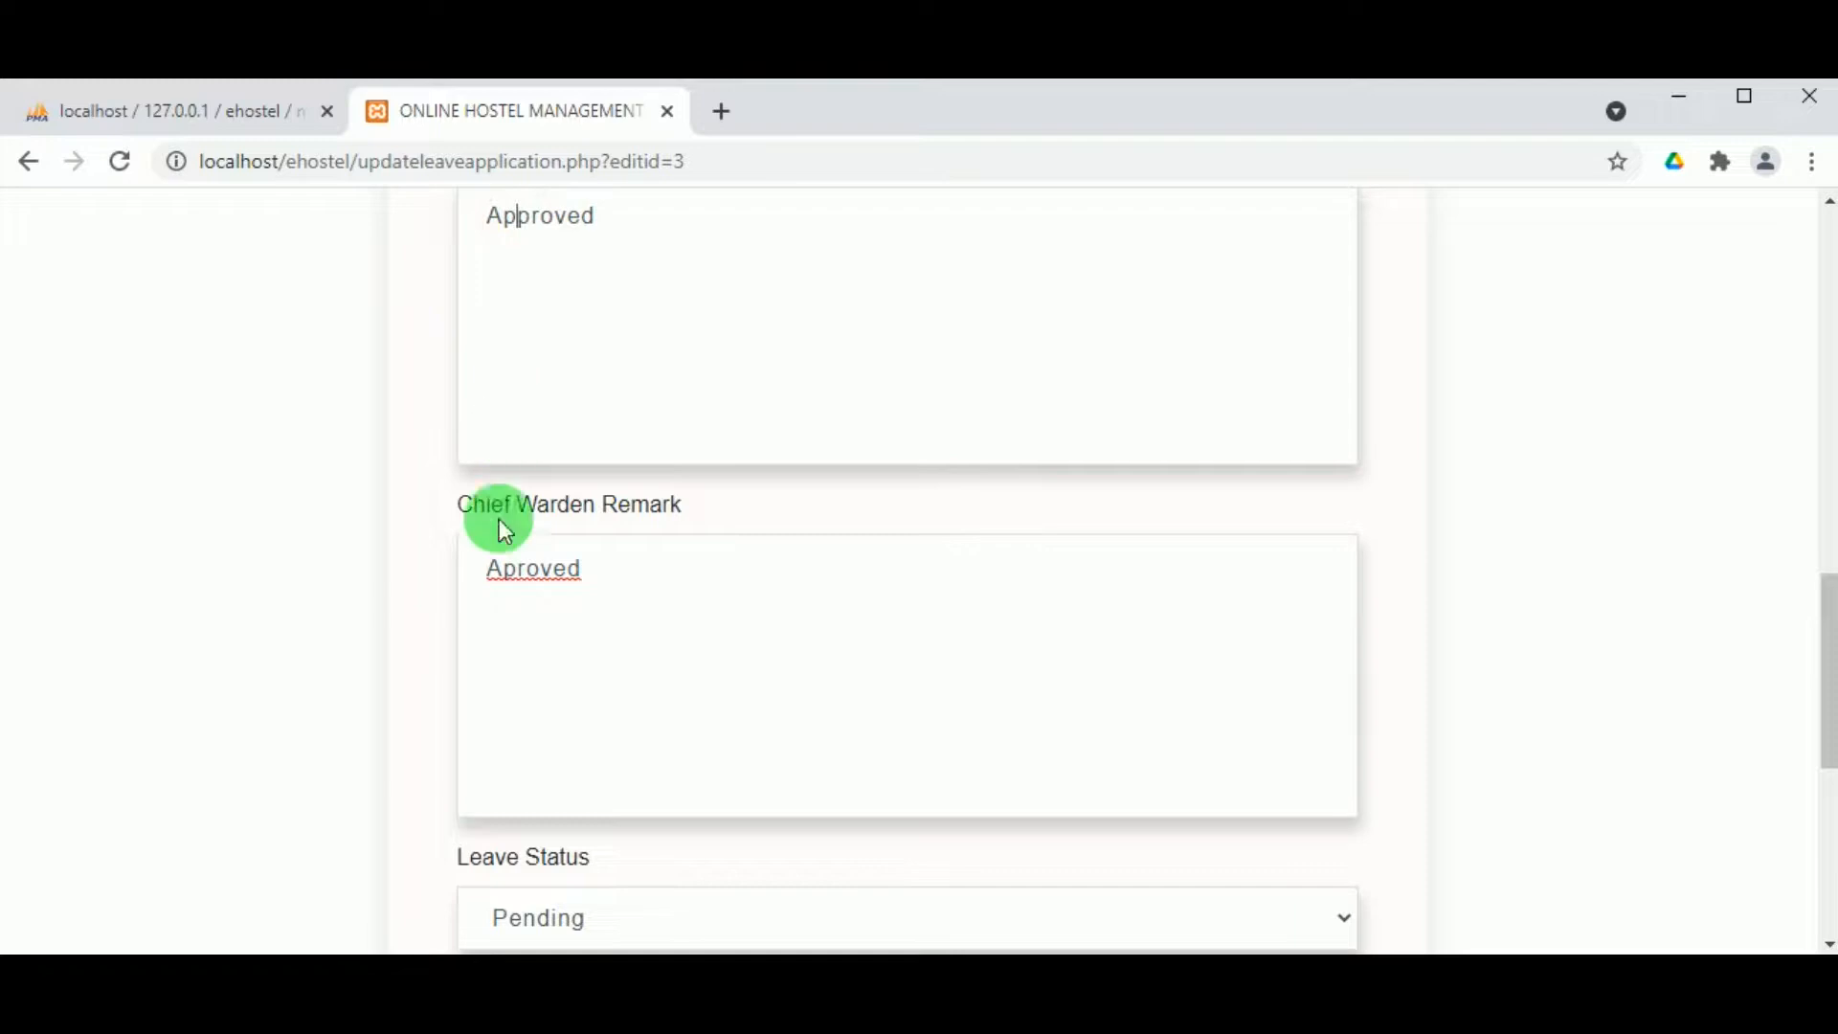
pyautogui.click(501, 568)
pyautogui.write('p')
# Step: Set the leave status to Approved and save the updated application
pyautogui.scroll(-6, 504, 580)
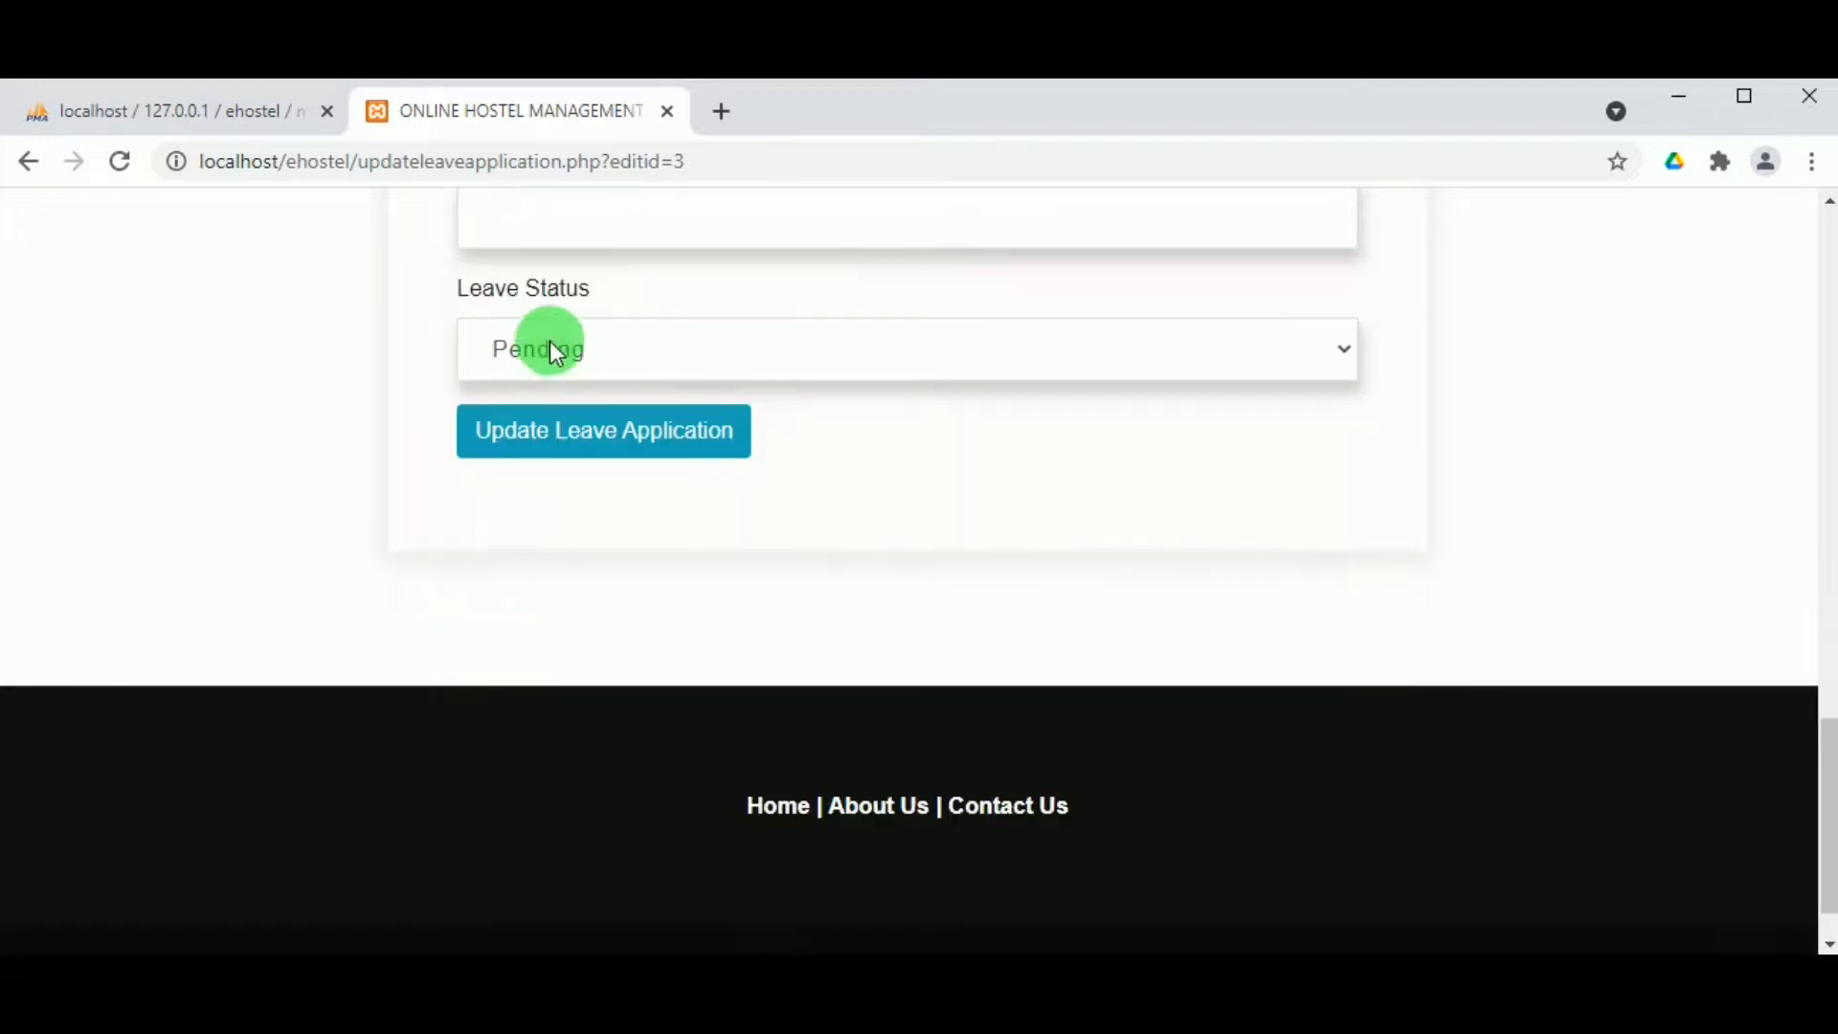
pyautogui.click(549, 341)
pyautogui.click(551, 420)
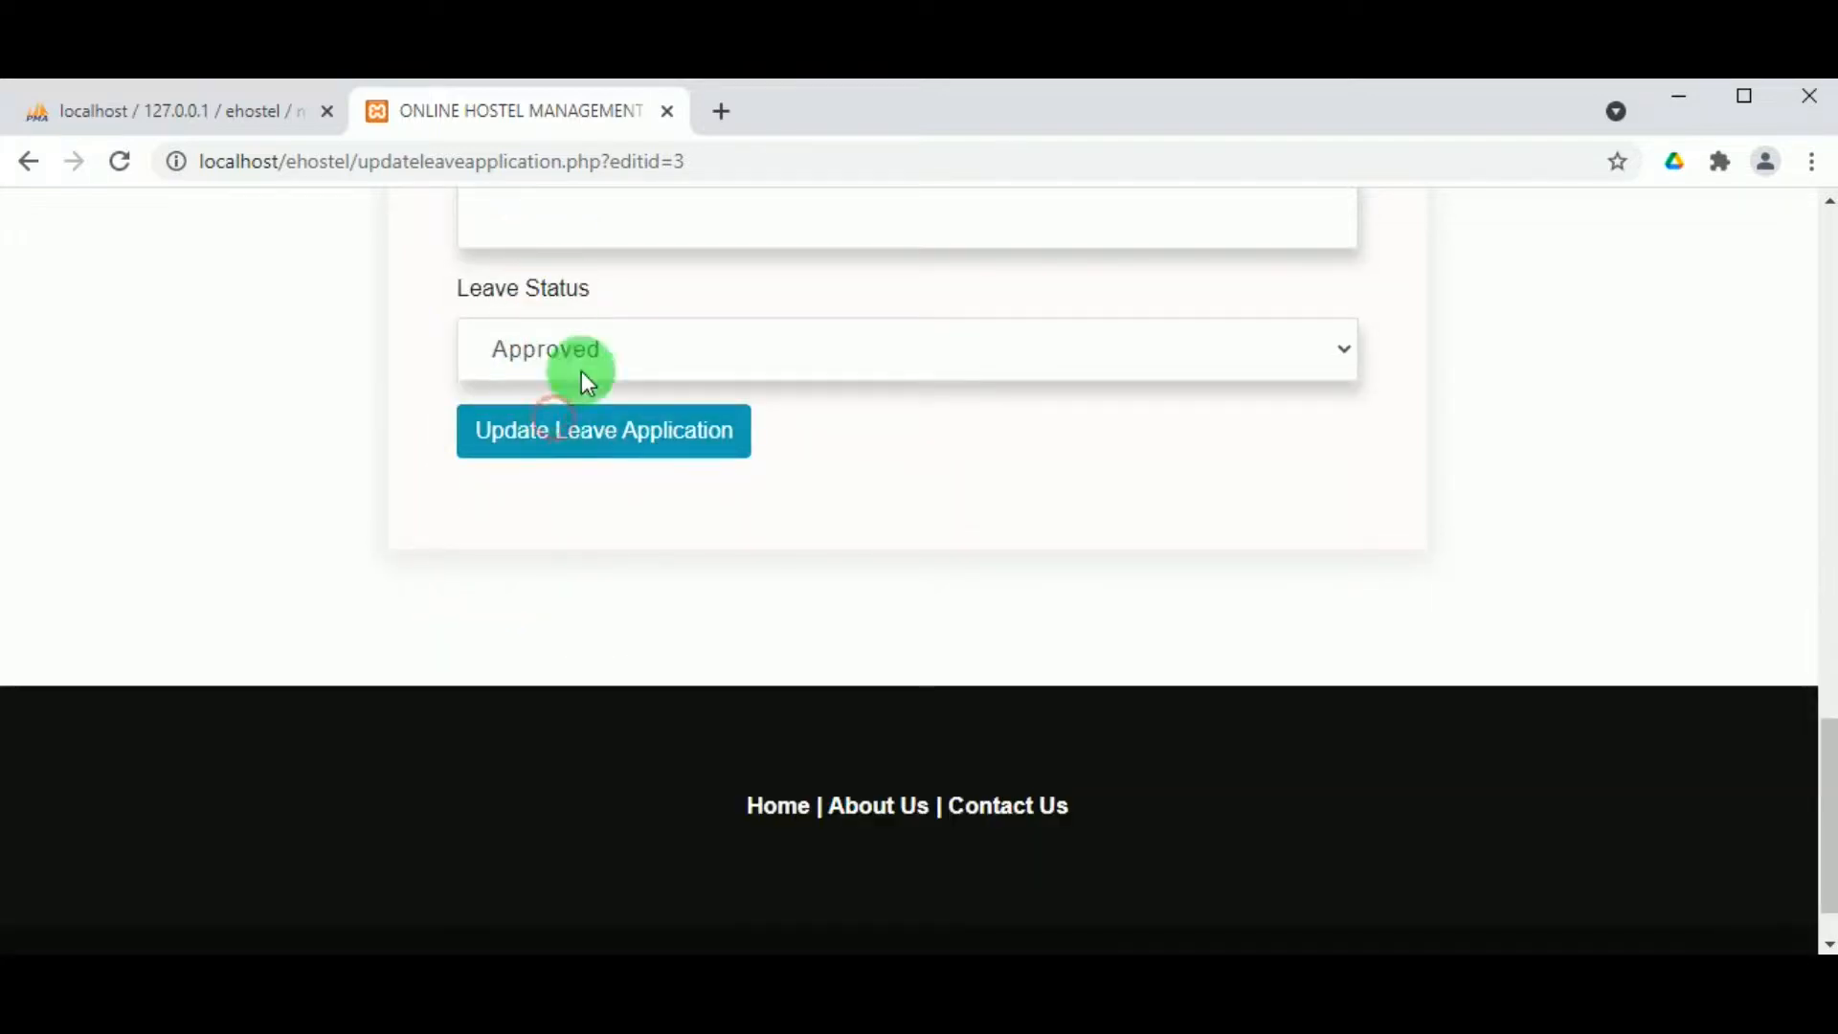
pyautogui.click(574, 440)
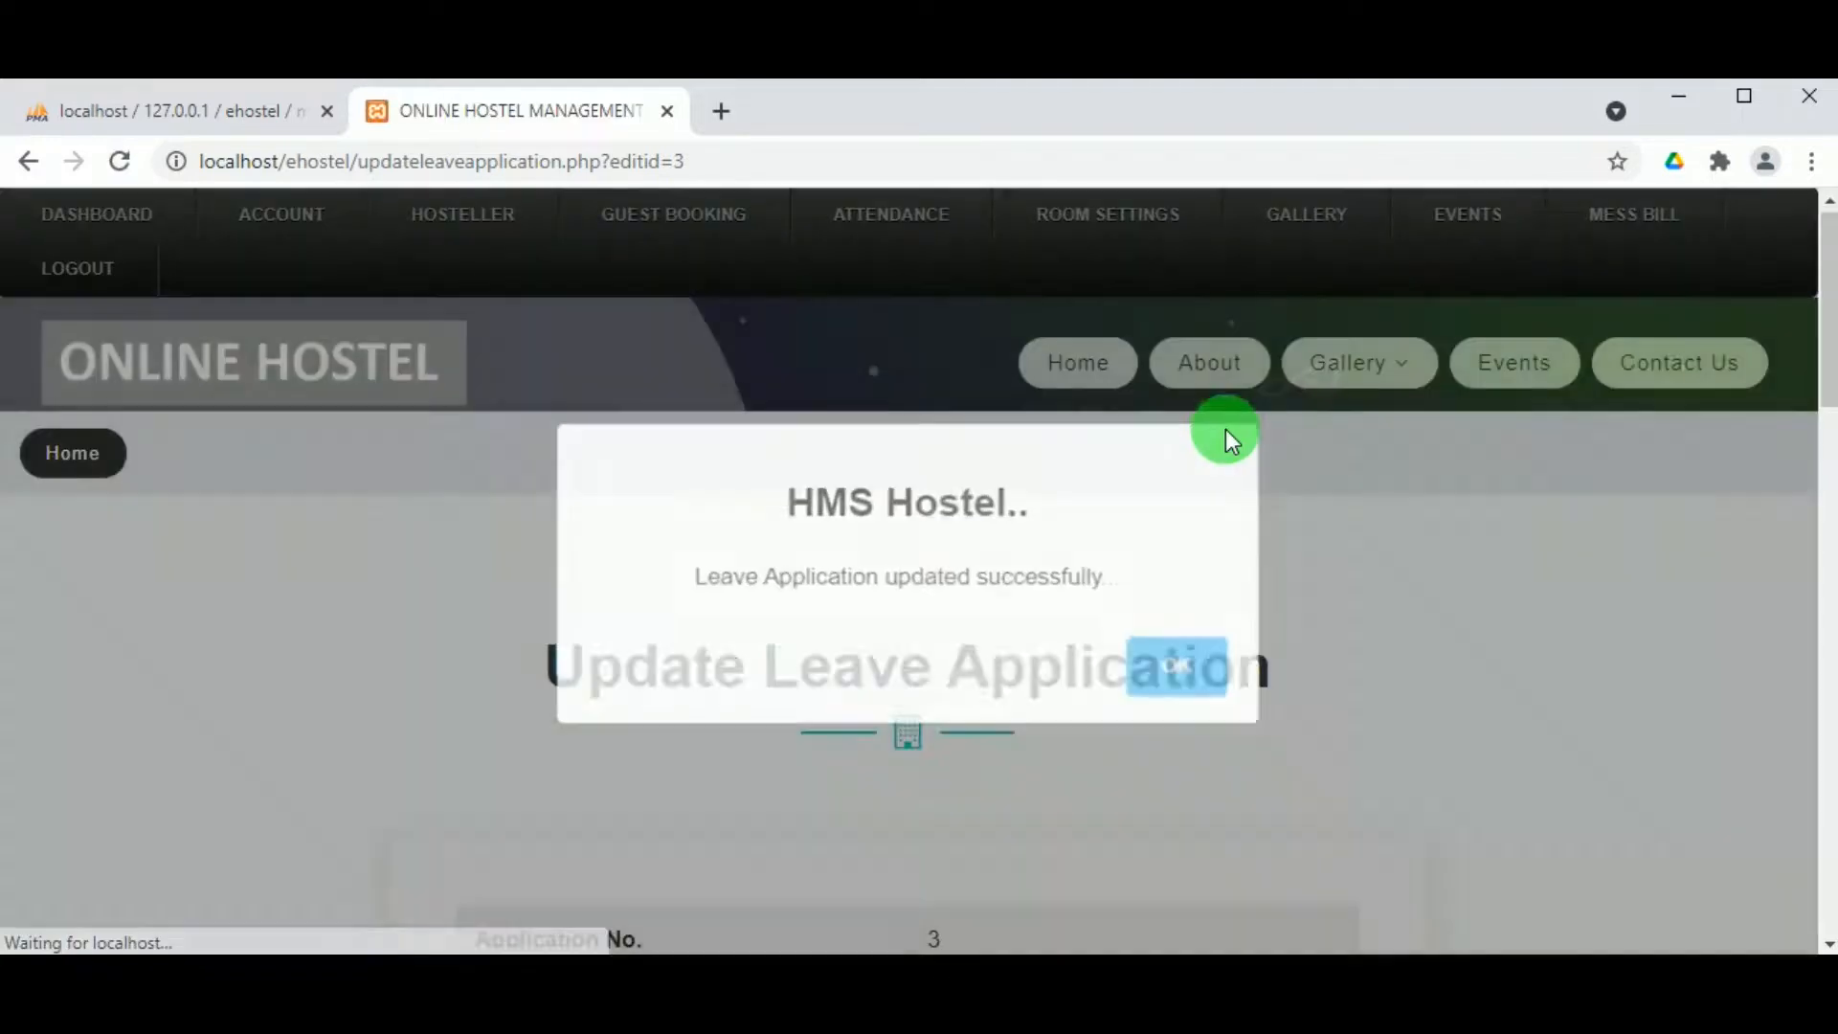
pyautogui.click(1174, 667)
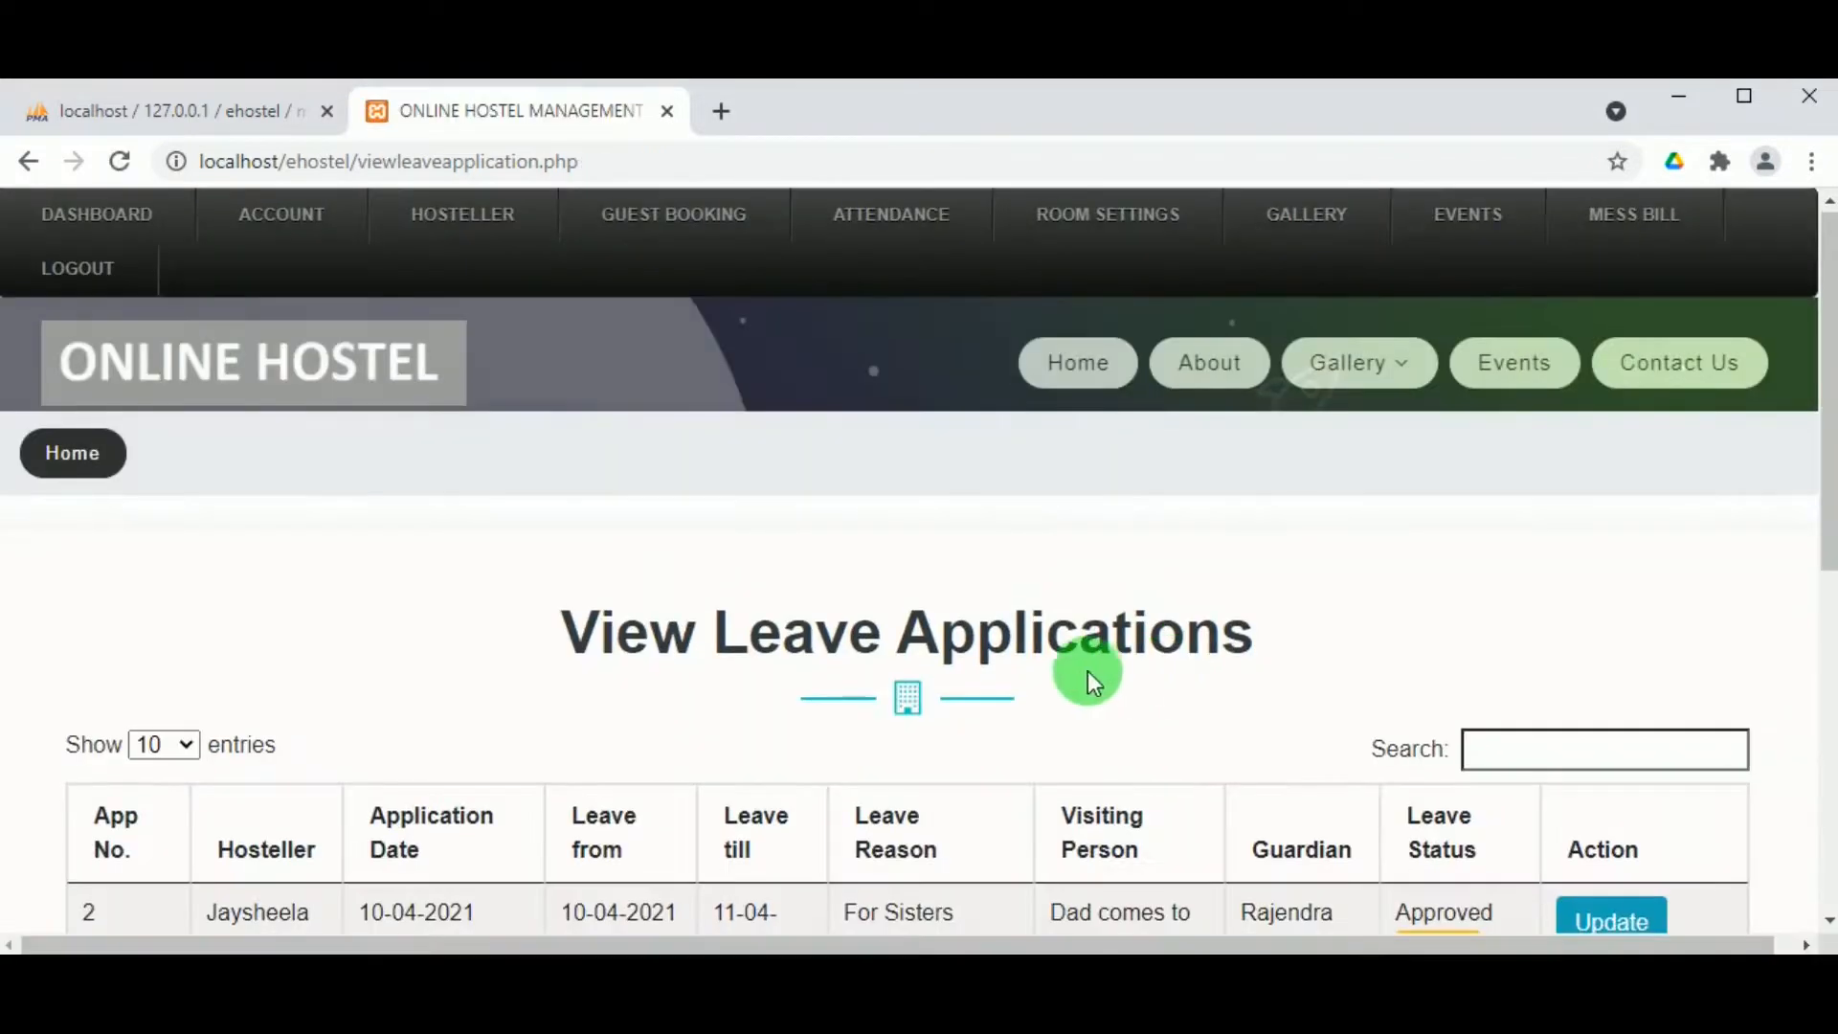
pyautogui.scroll(-5, 1086, 670)
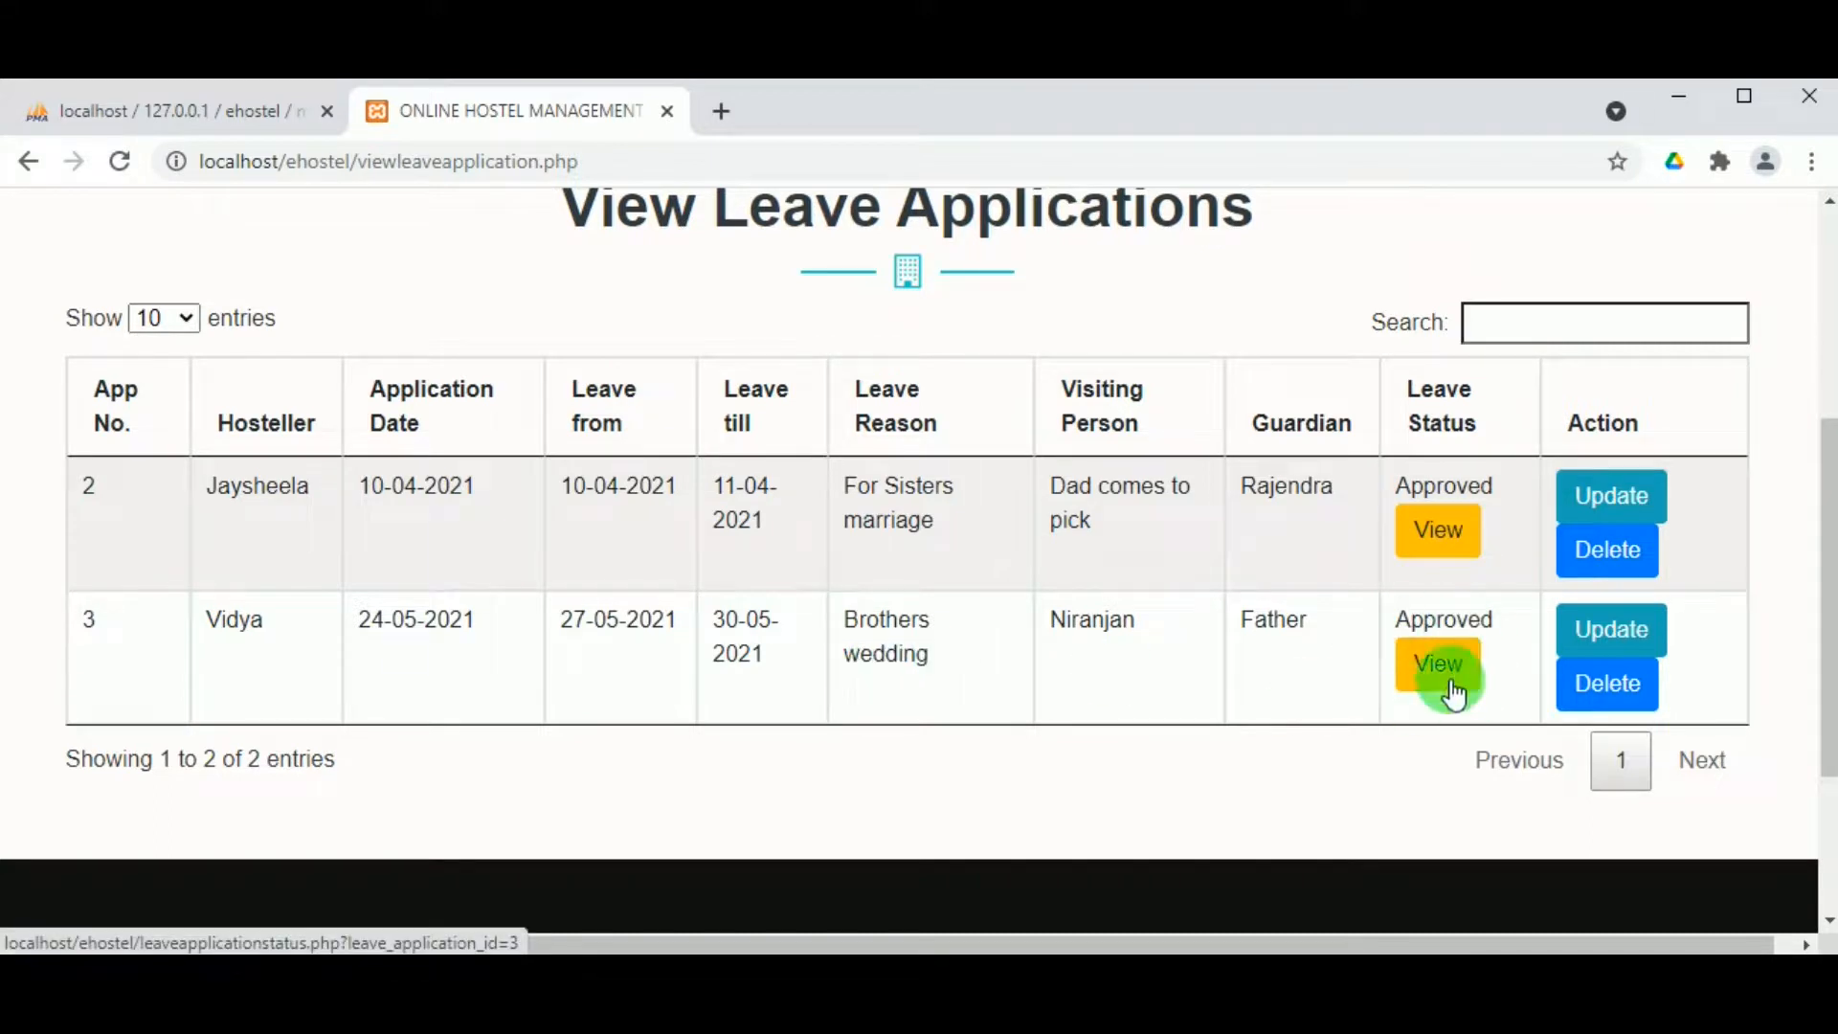
pyautogui.scroll(1, 808, 566)
pyautogui.scroll(3, 808, 565)
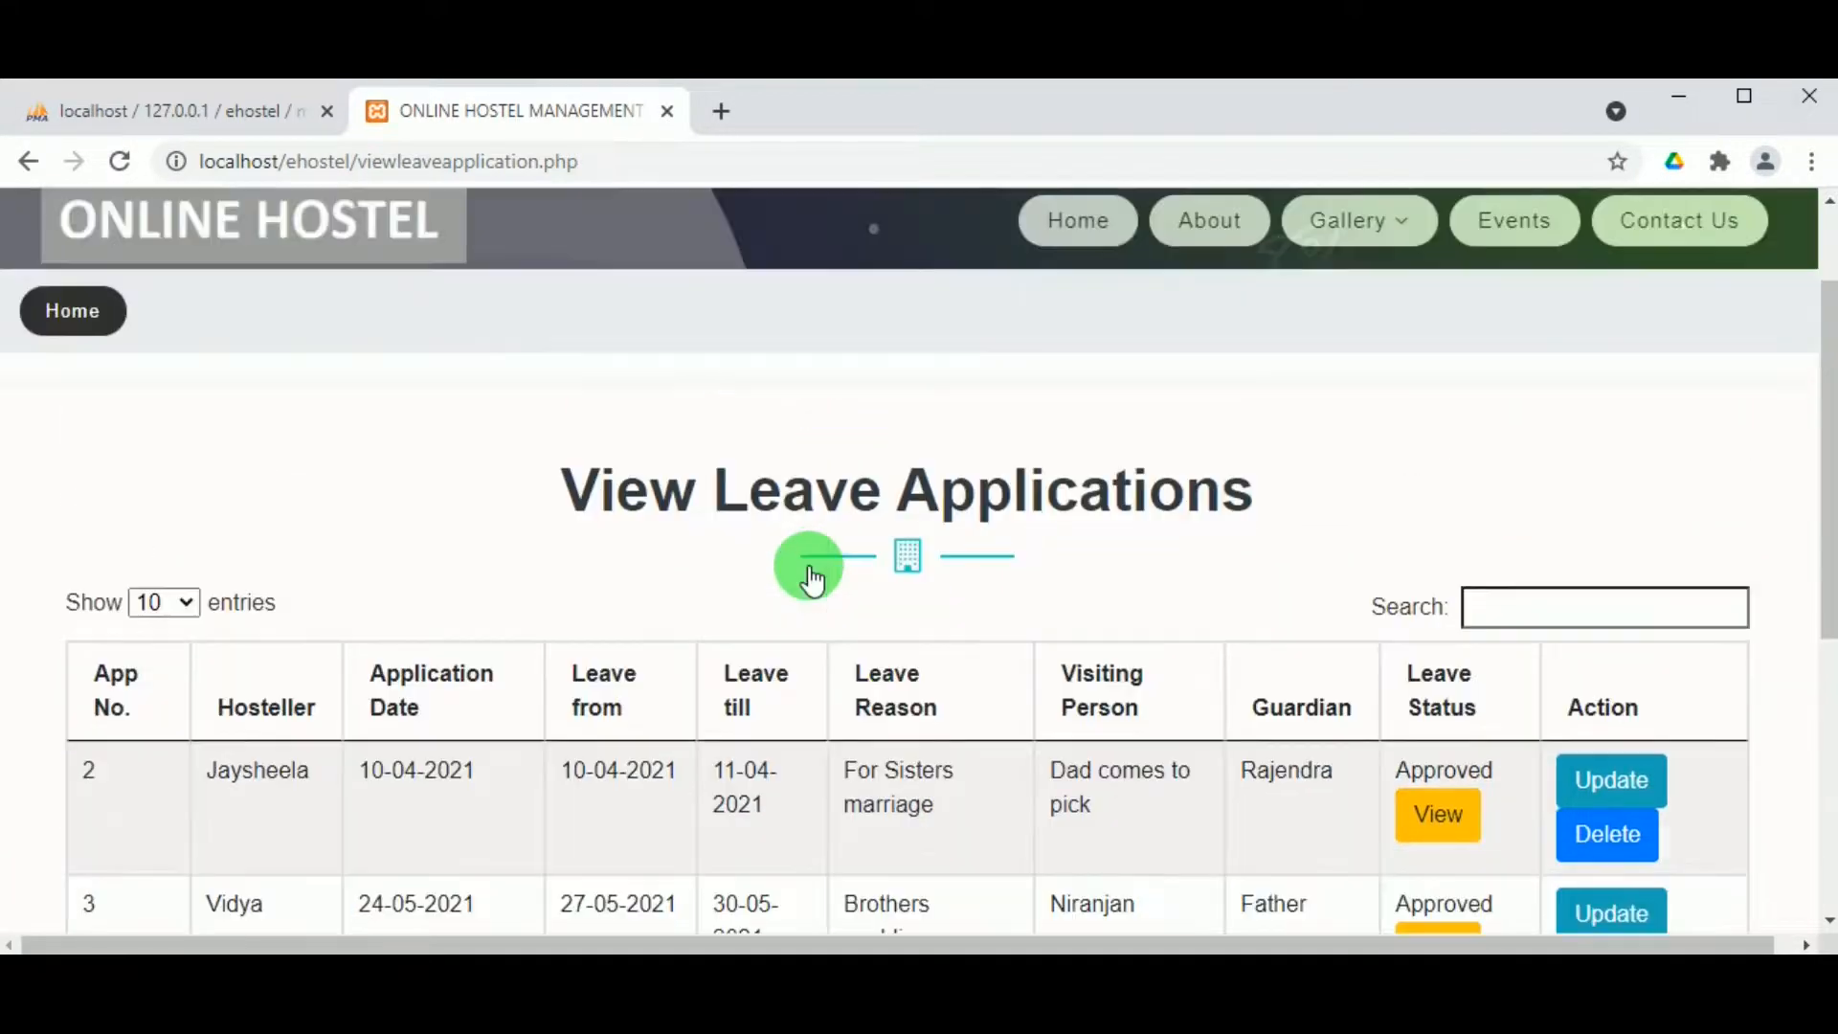
pyautogui.scroll(-1, 809, 553)
pyautogui.scroll(3, 810, 553)
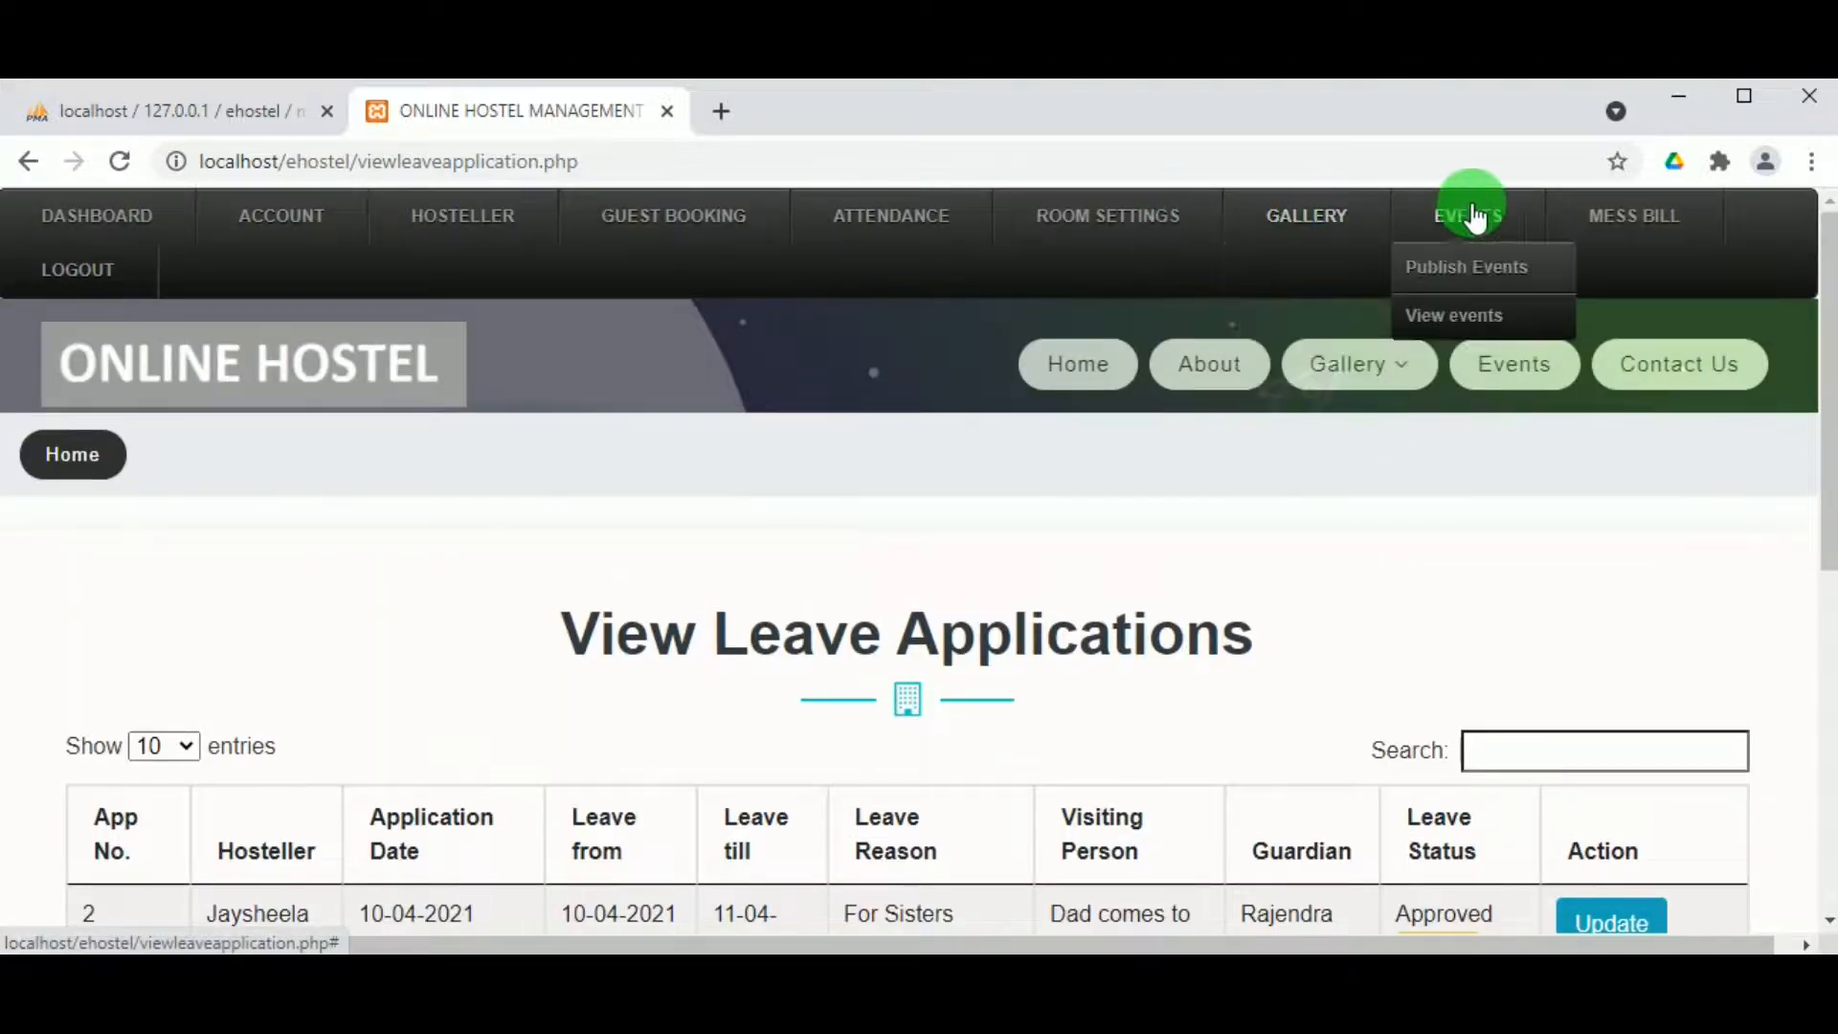
pyautogui.moveTo(1630, 218)
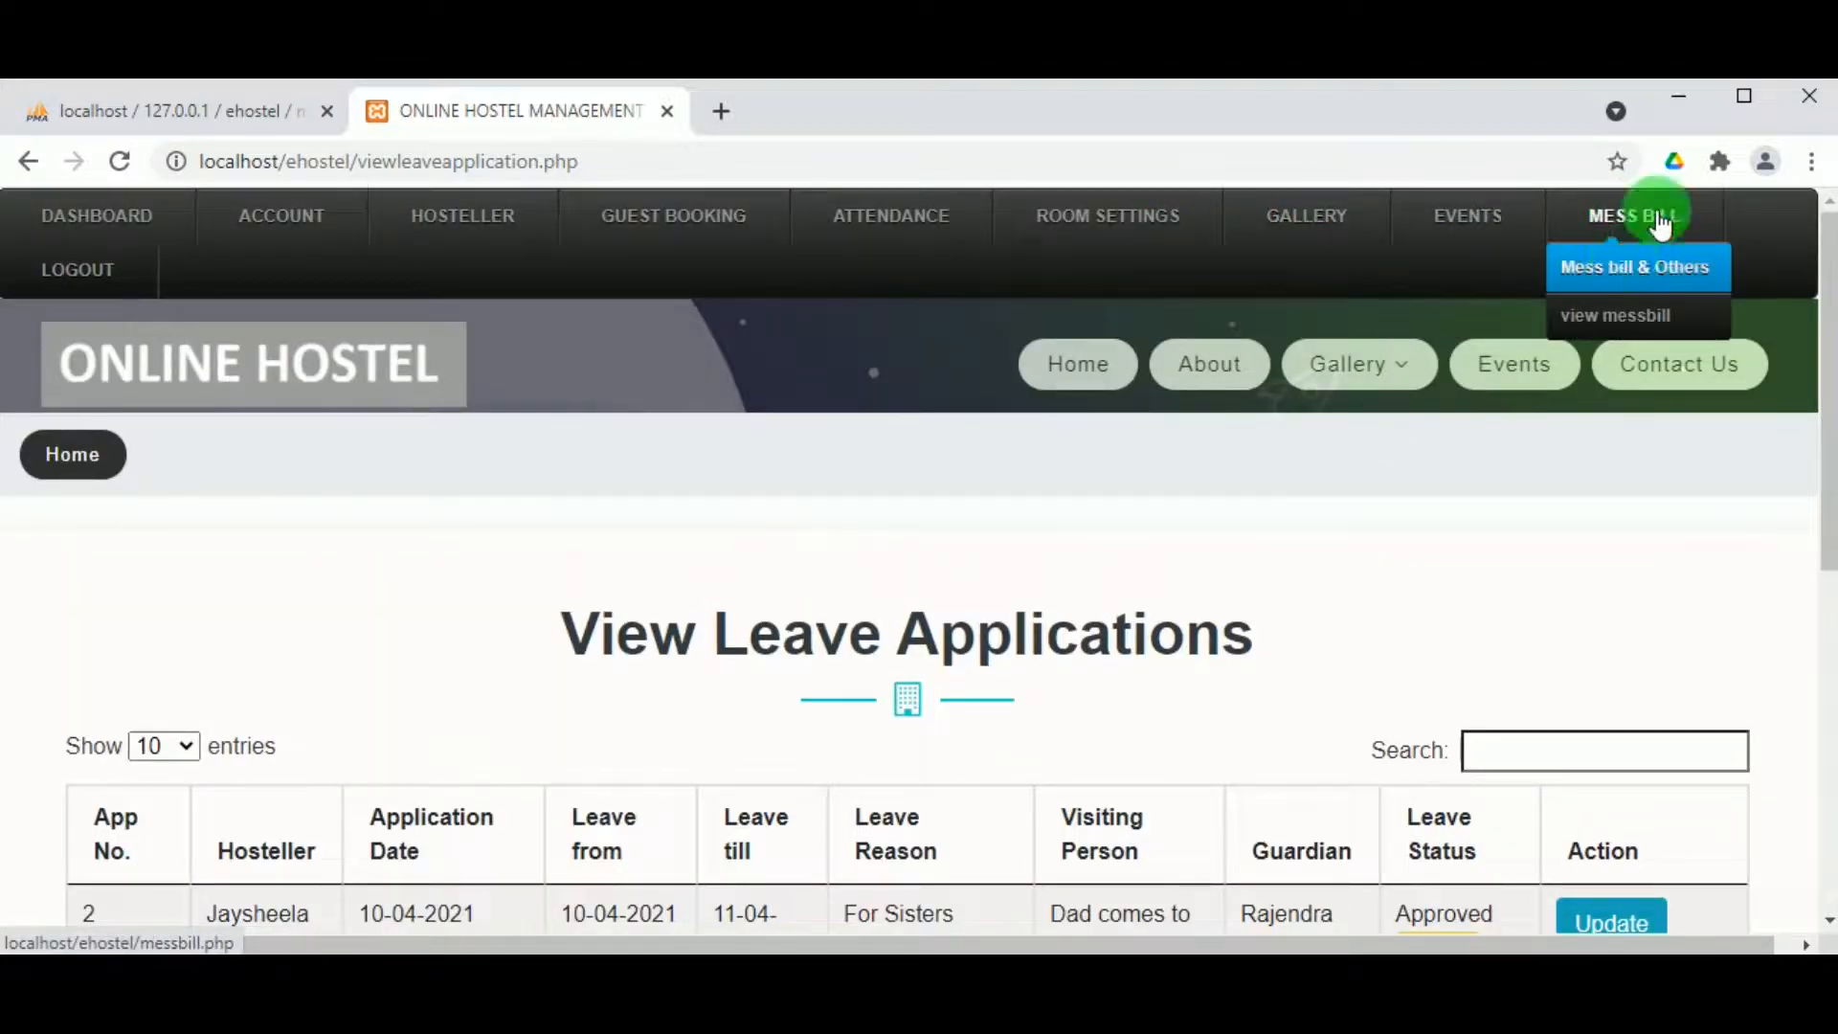
# Step: Log out of the admin account and sign in as the hosteller with their e-mail and password
pyautogui.click(74, 269)
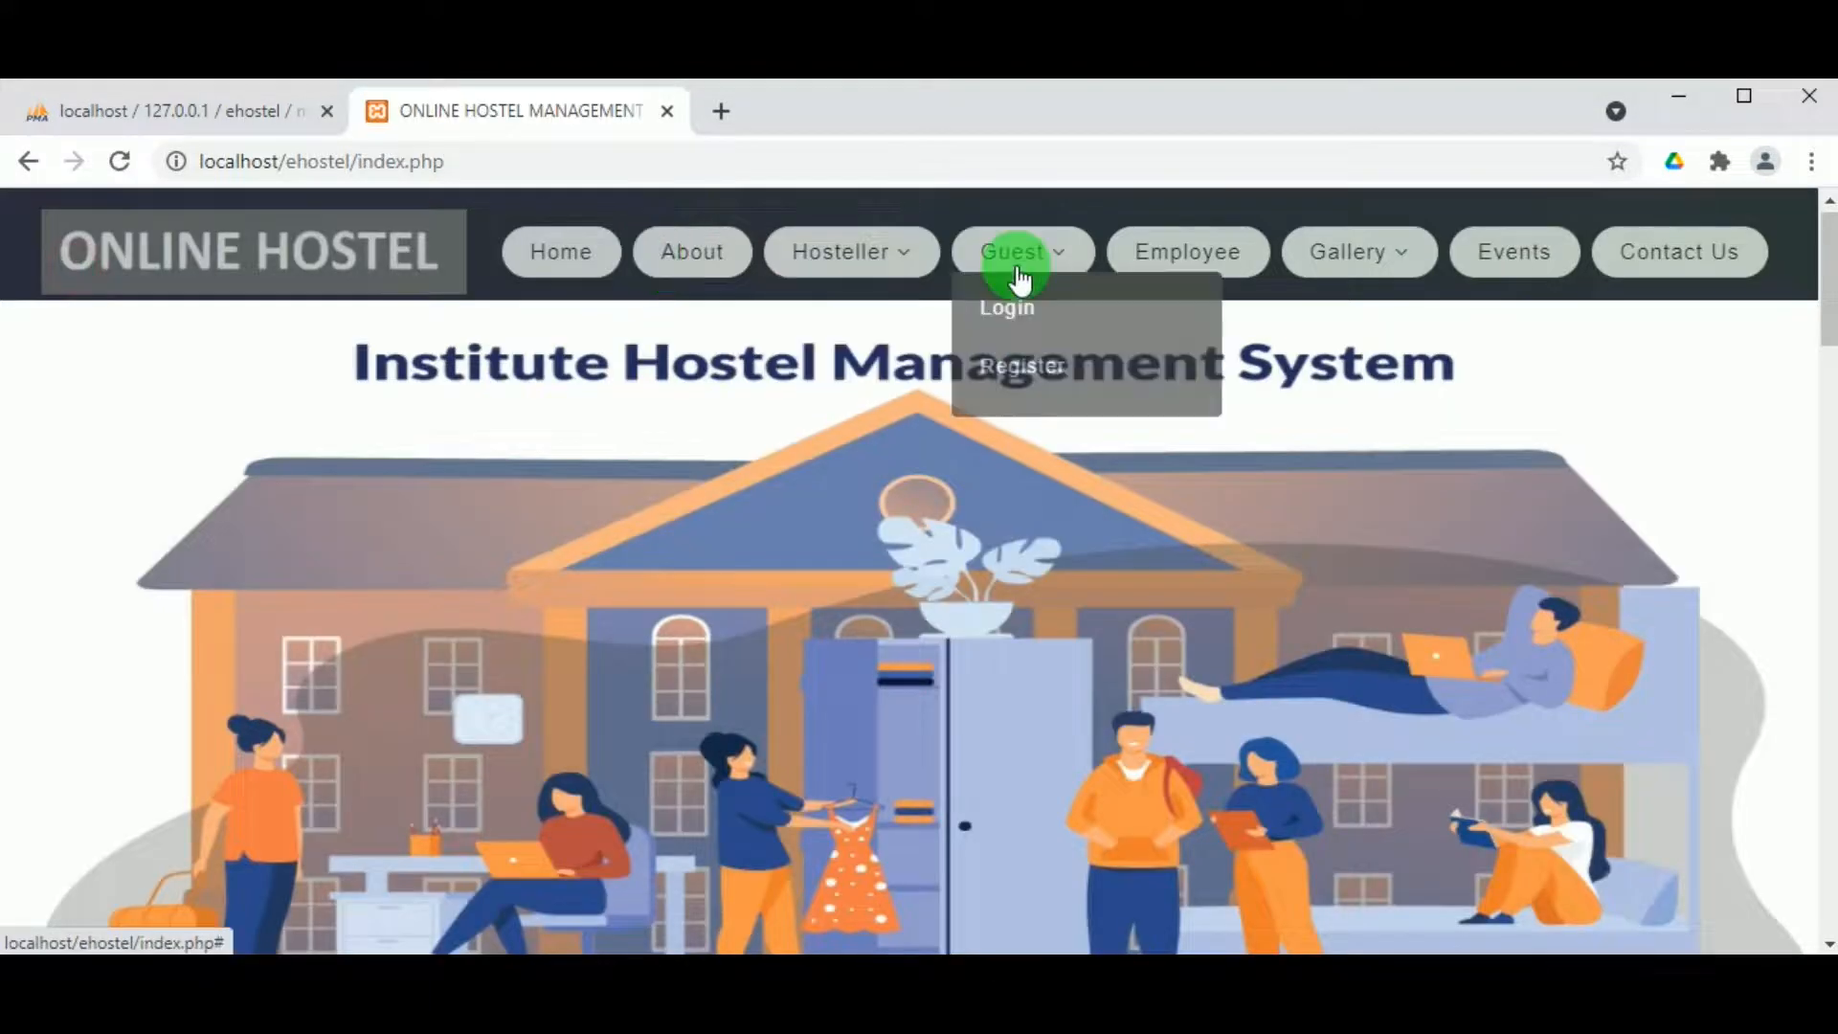
pyautogui.moveTo(881, 267)
pyautogui.click(821, 312)
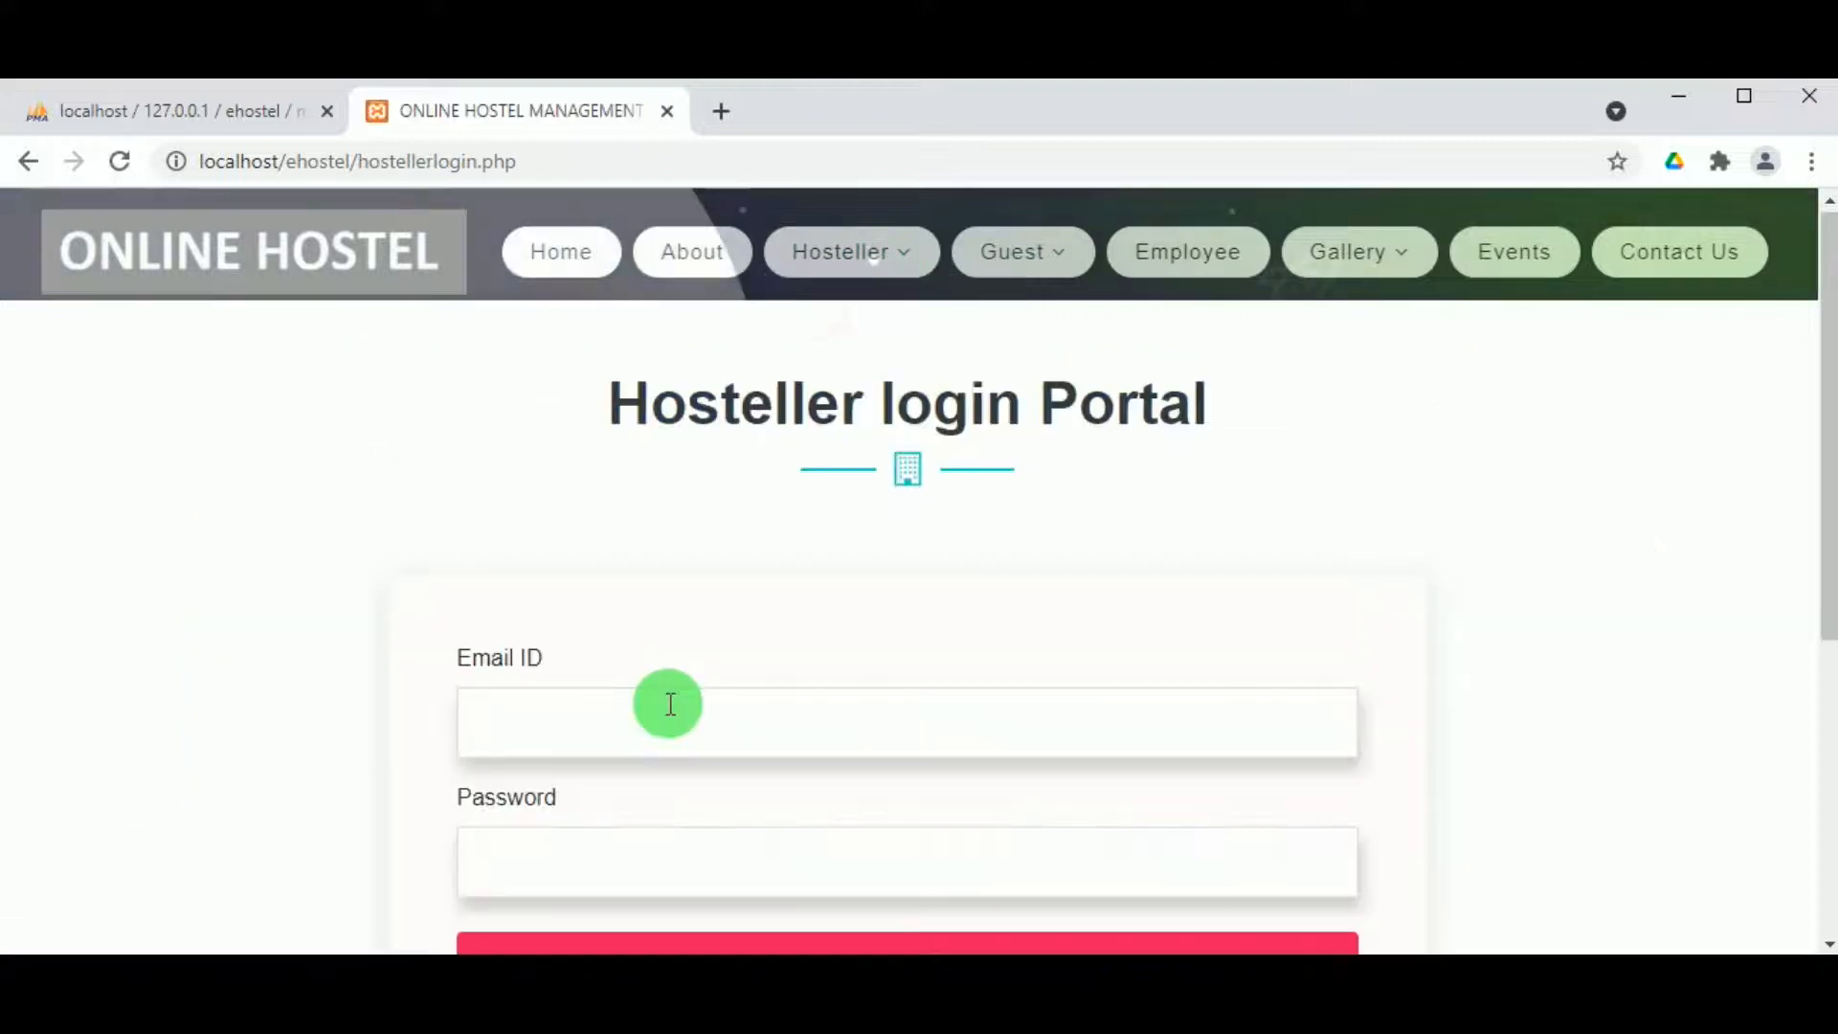
pyautogui.click(565, 741)
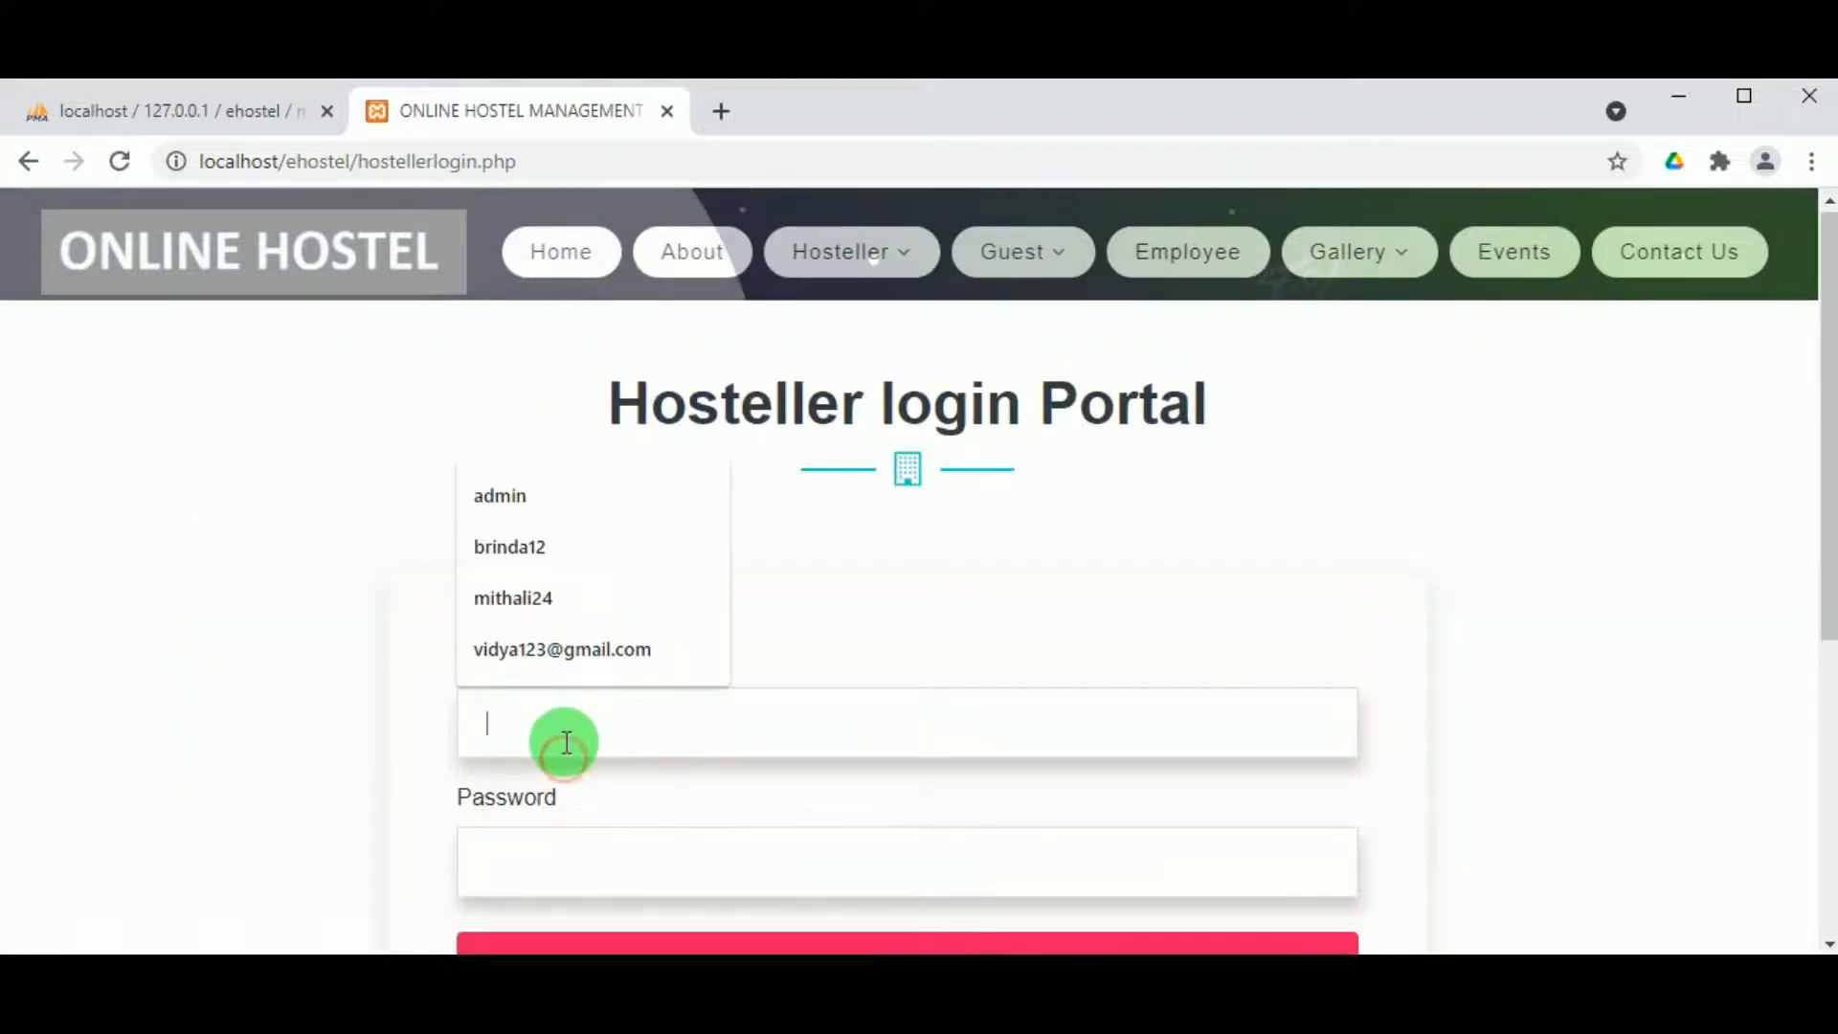
pyautogui.click(526, 651)
pyautogui.doubleClick(507, 722)
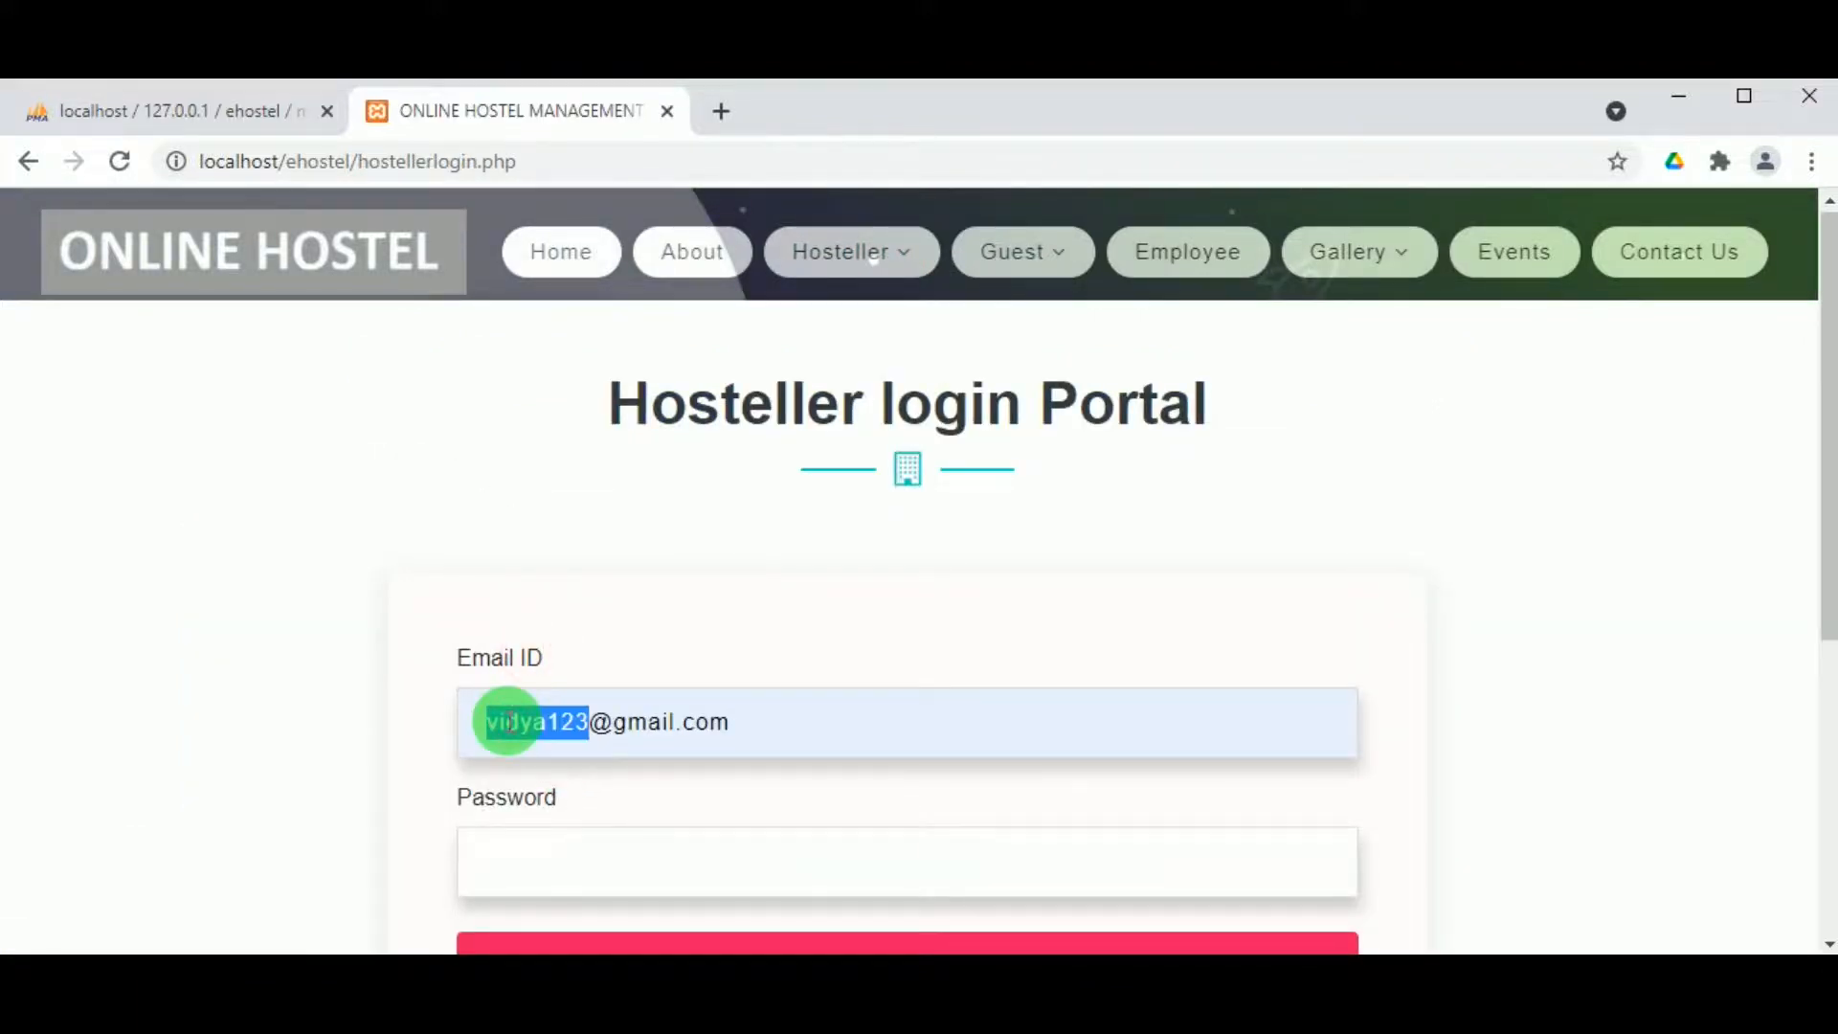
pyautogui.click(574, 876)
pyautogui.write('vidya123')
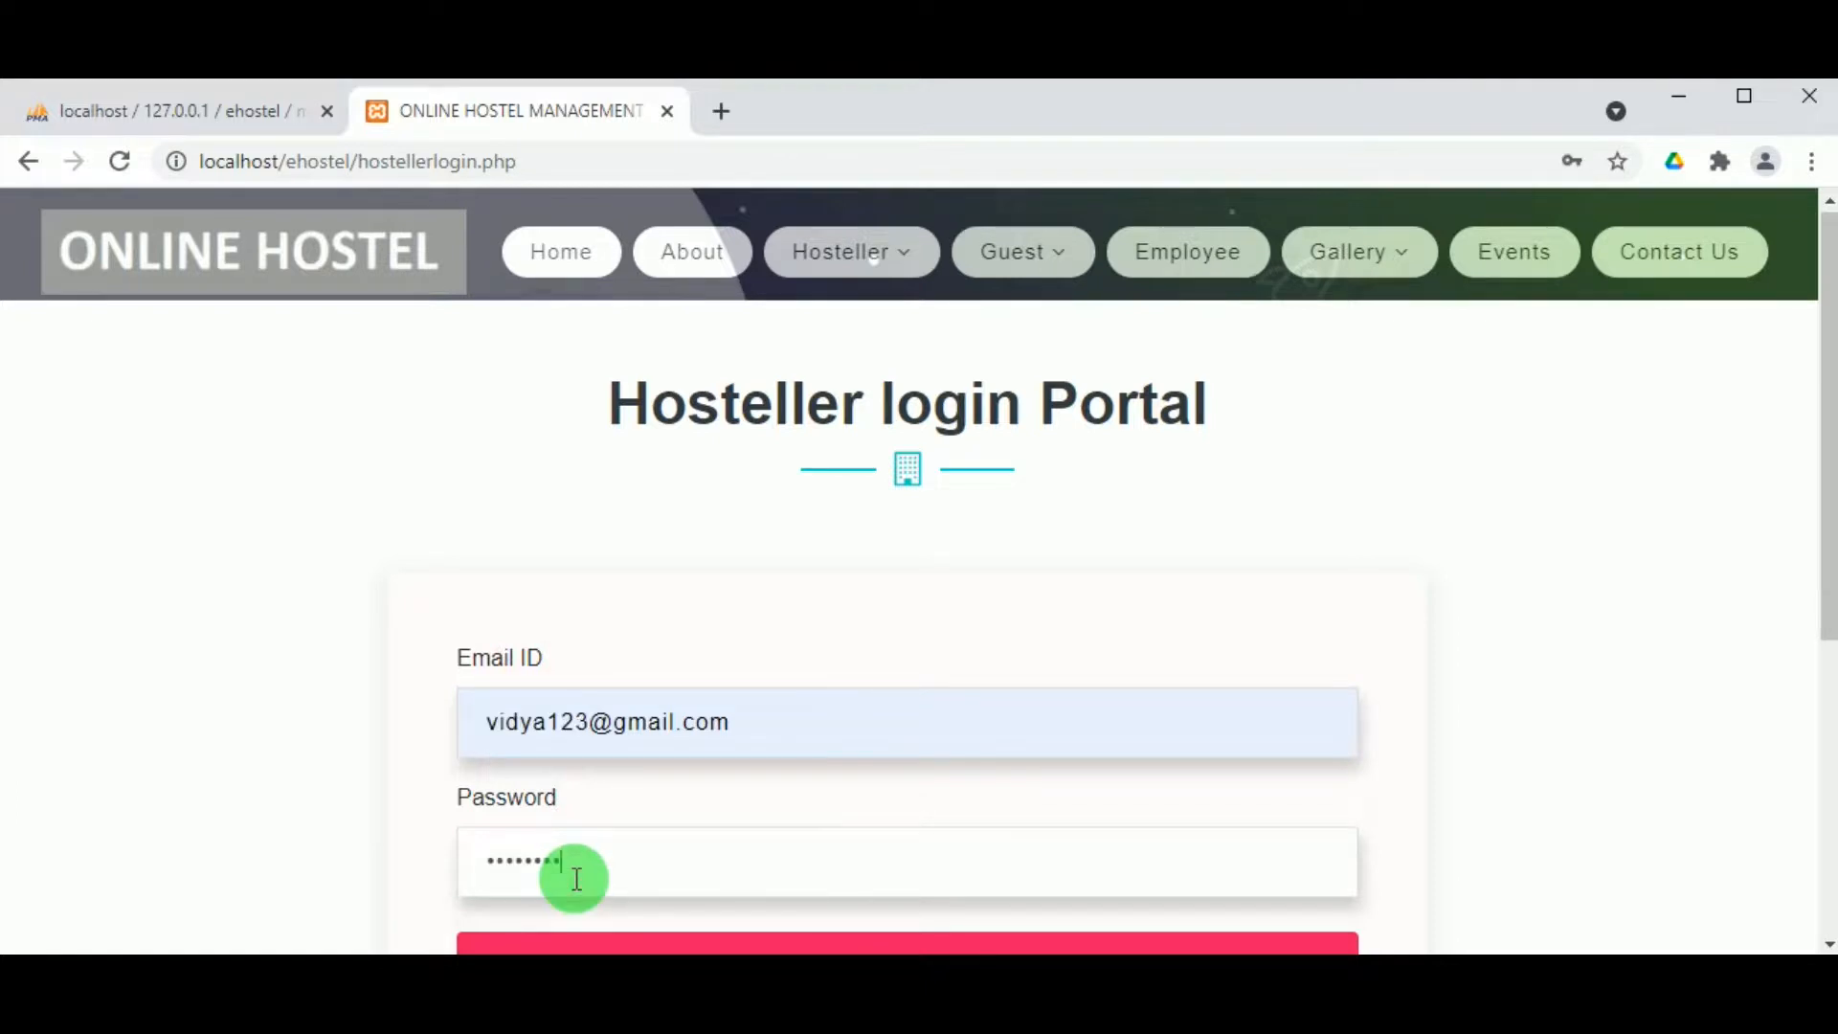
pyautogui.scroll(-3, 577, 879)
pyautogui.click(817, 685)
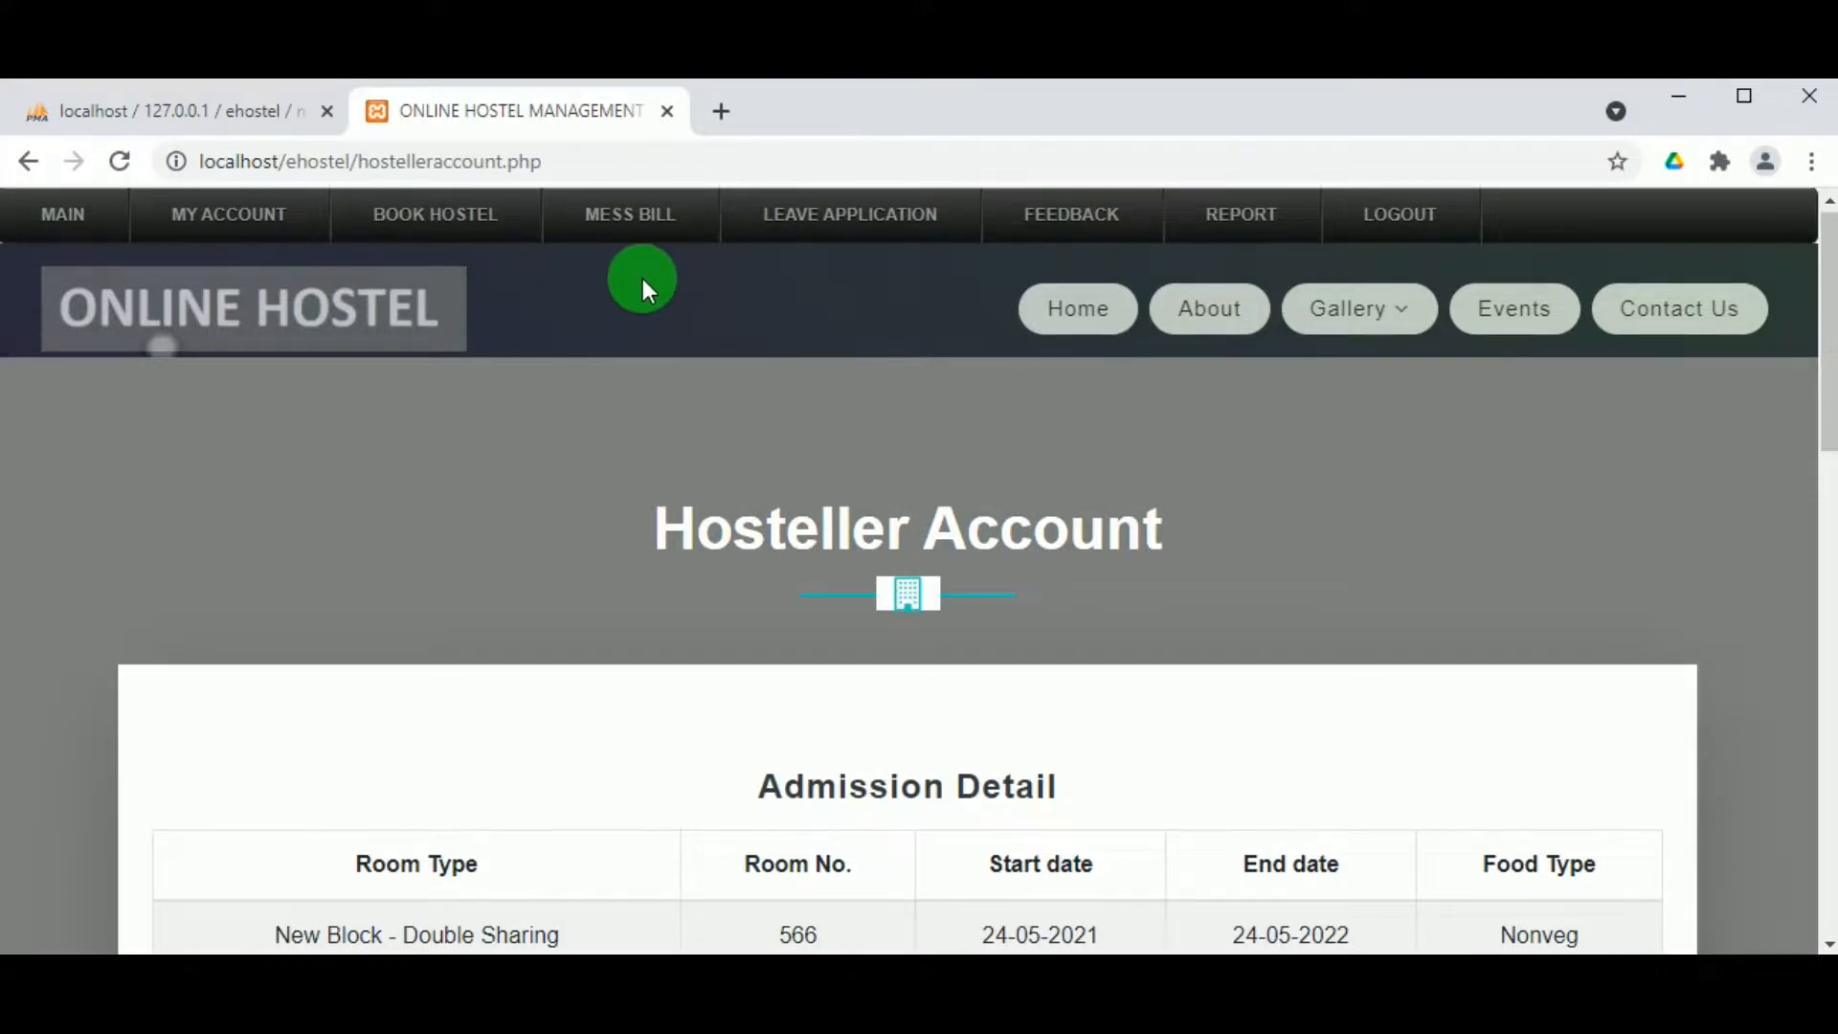
# Step: Open the hosteller's leave applications and view application 3, now shown as Approved
pyautogui.moveTo(857, 221)
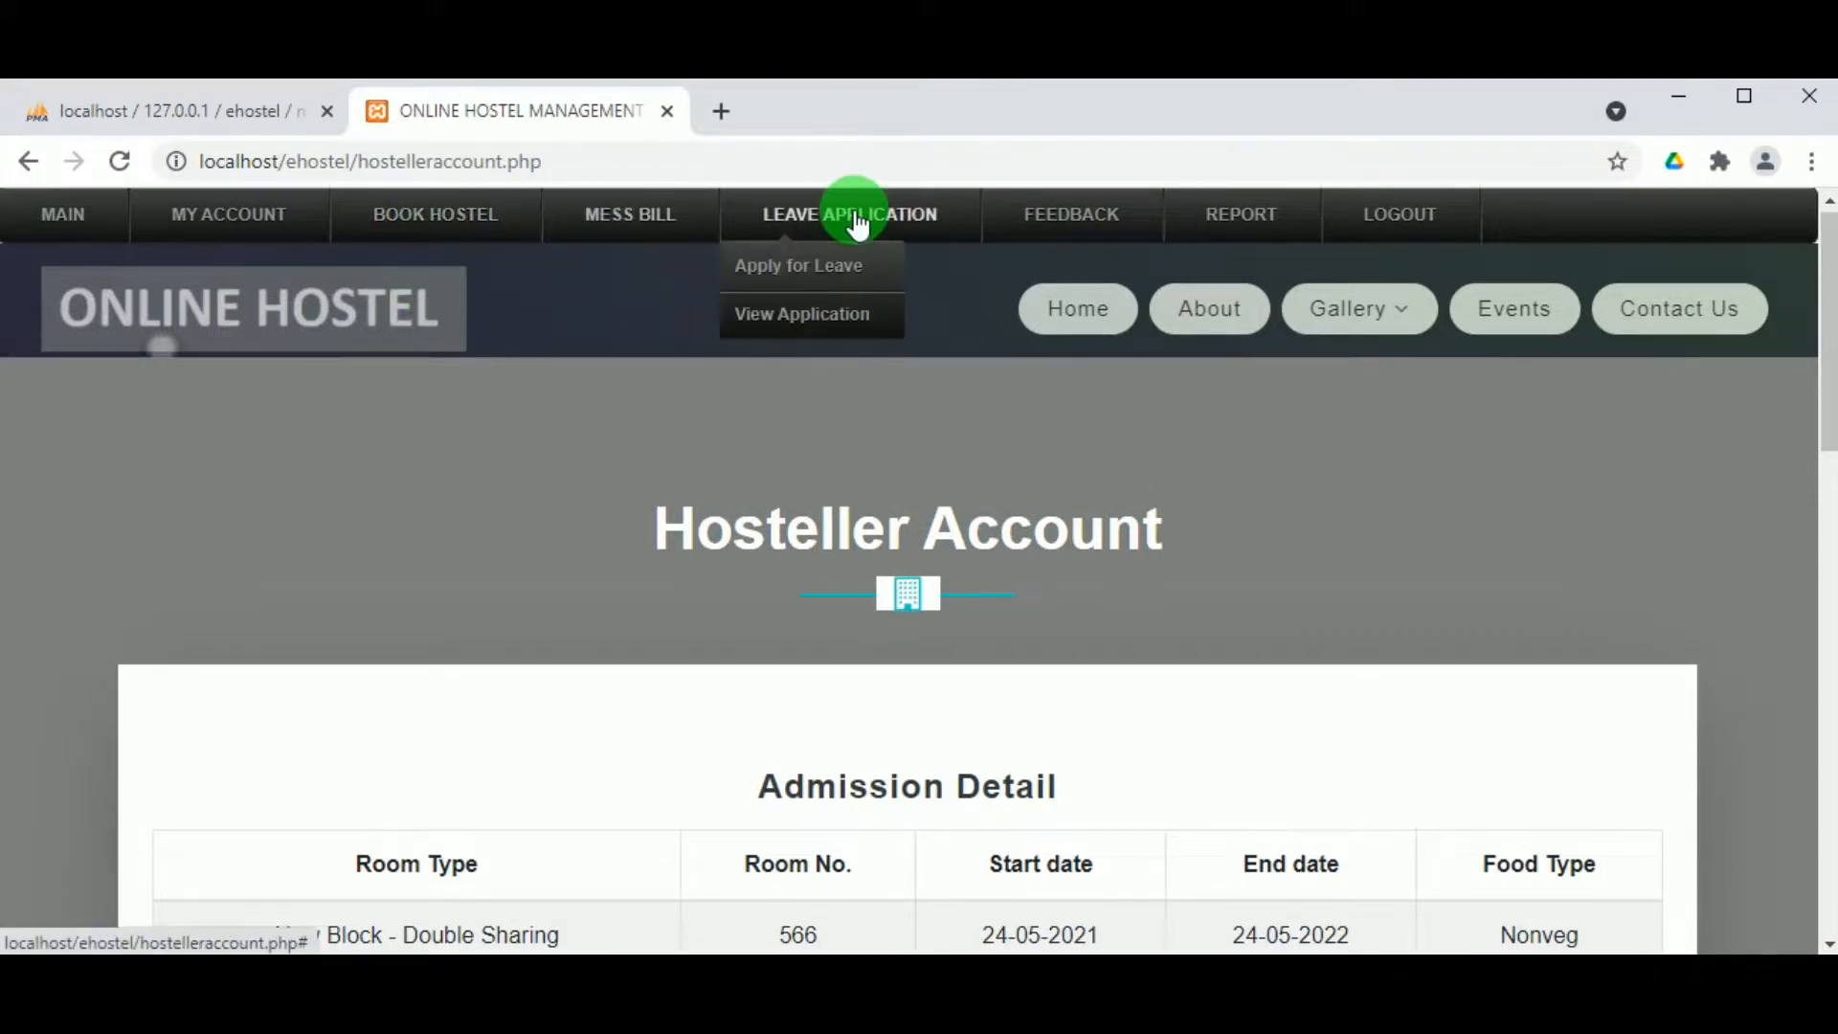
pyautogui.click(817, 316)
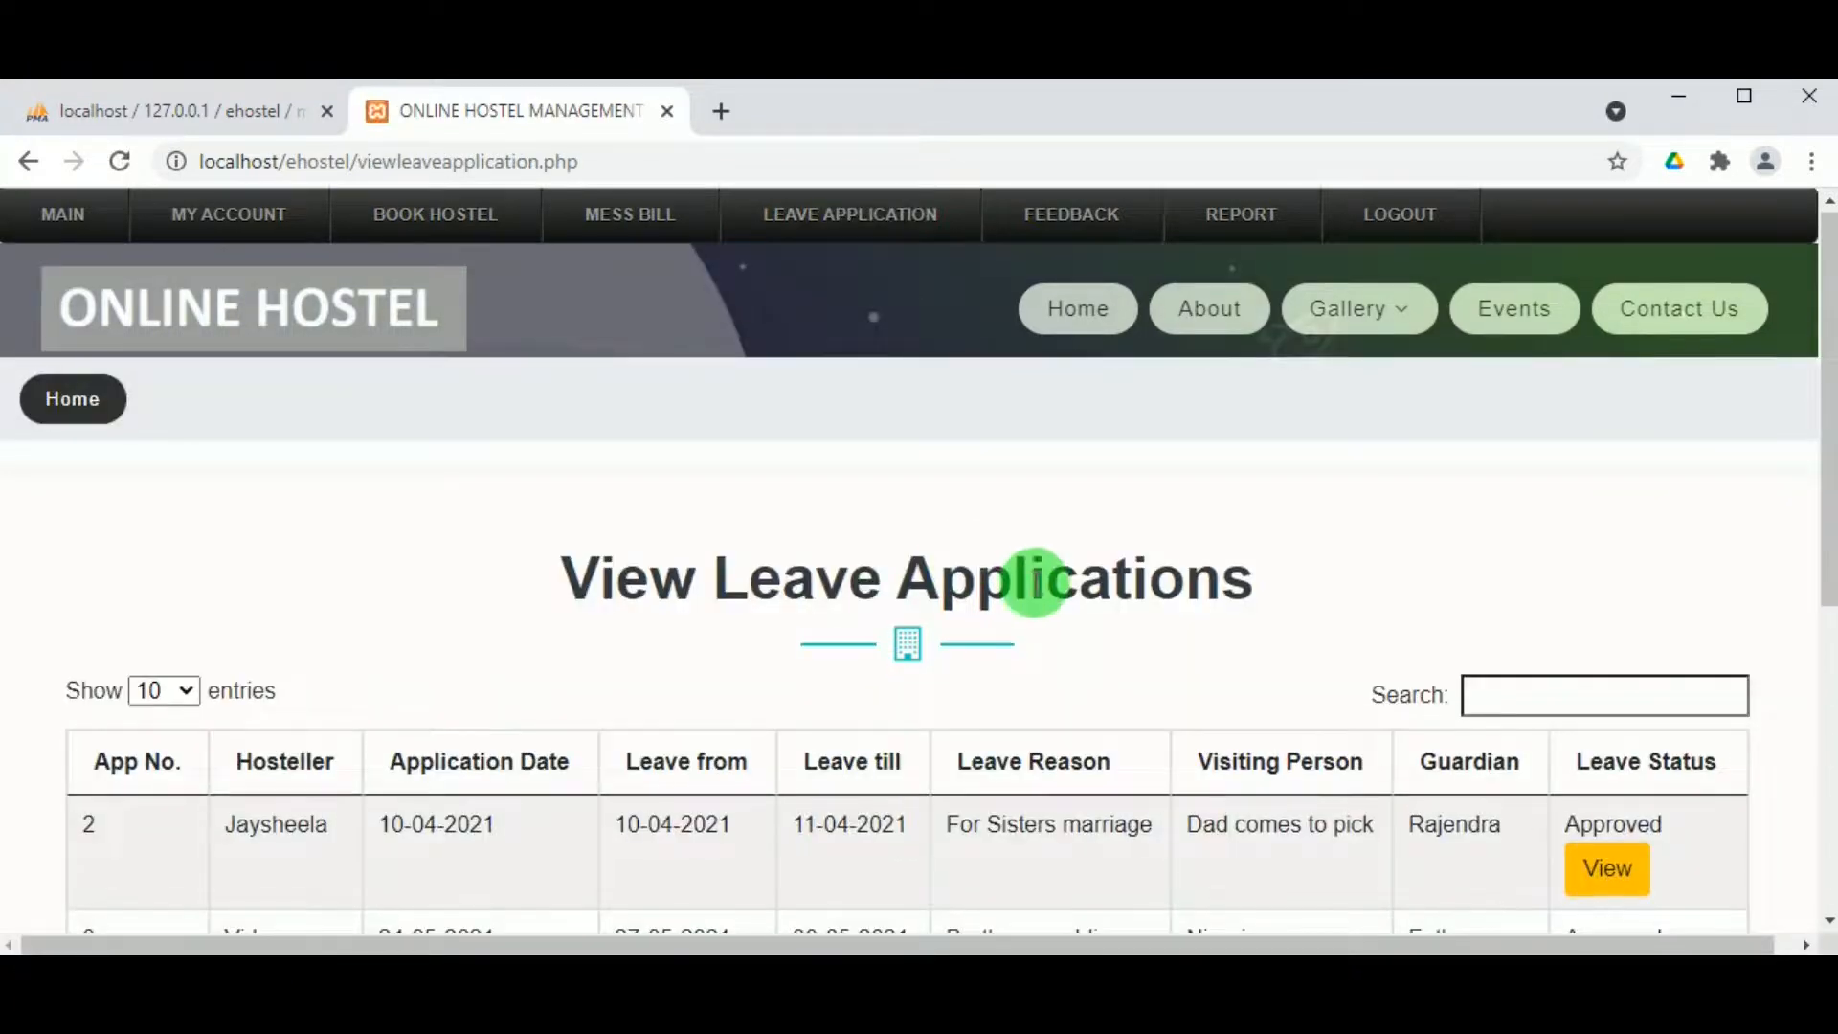
pyautogui.scroll(-5, 1137, 639)
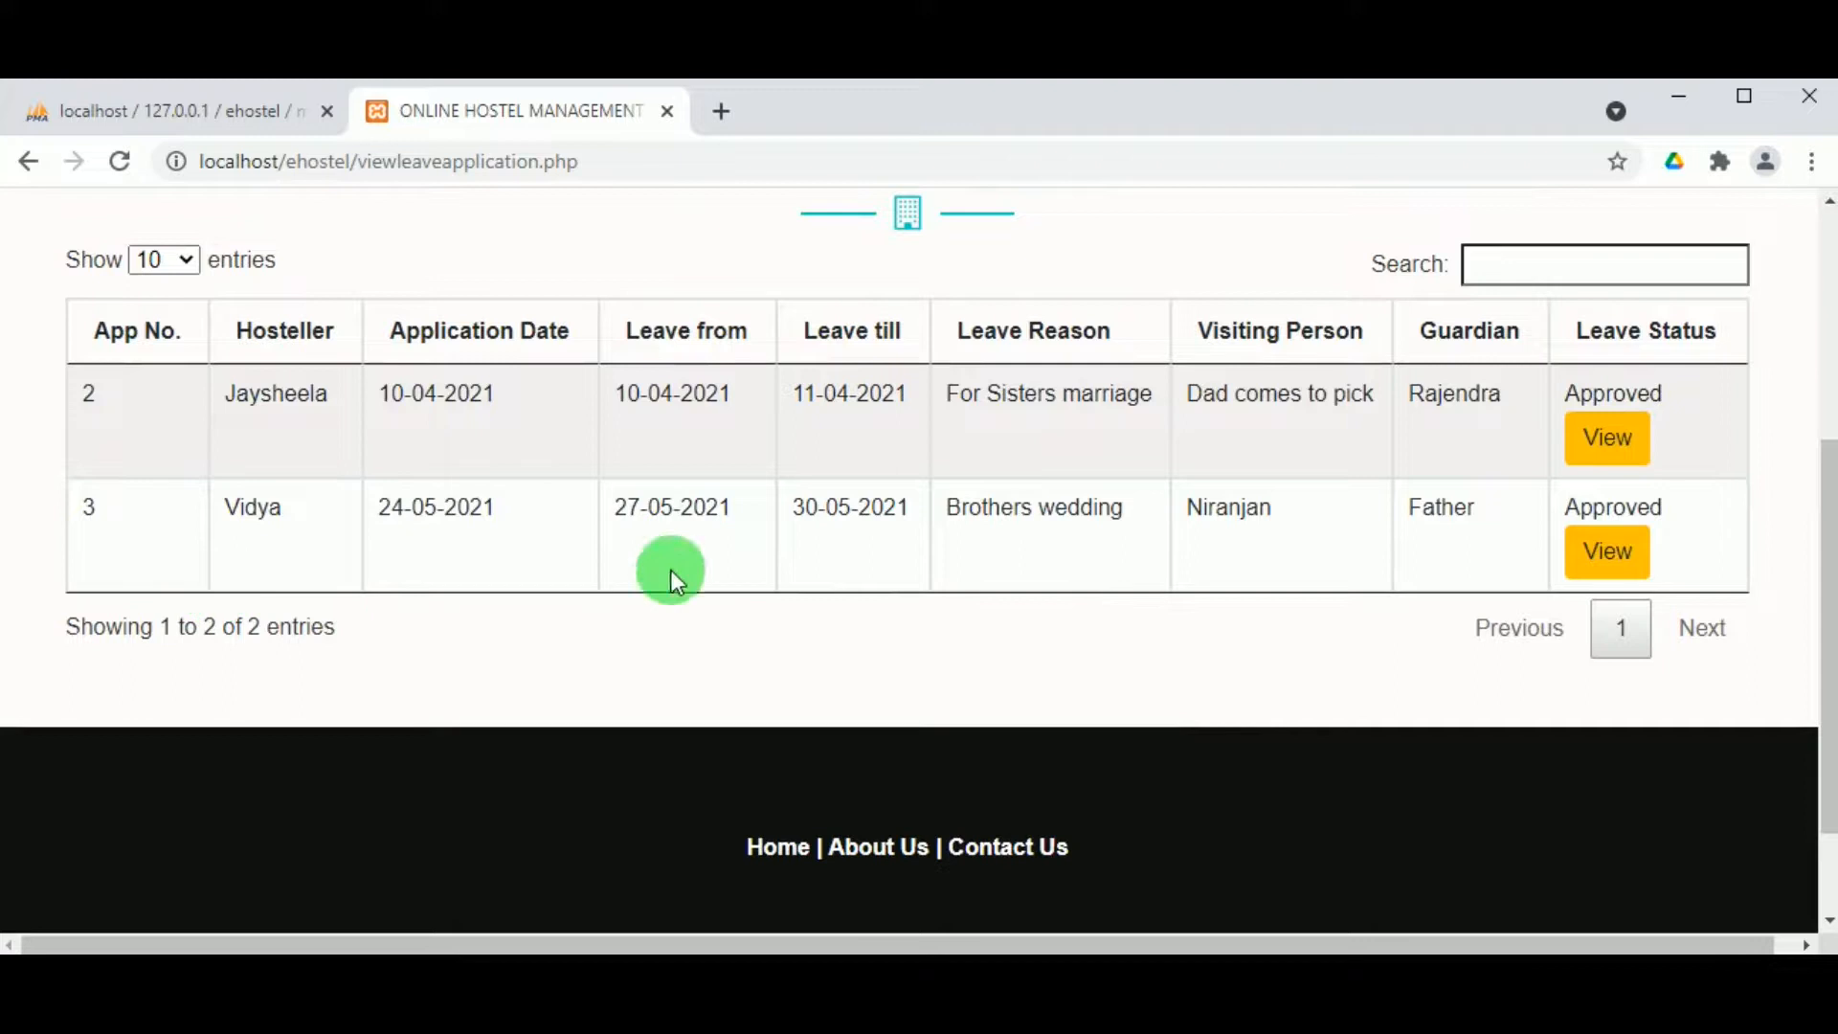
pyautogui.click(1609, 545)
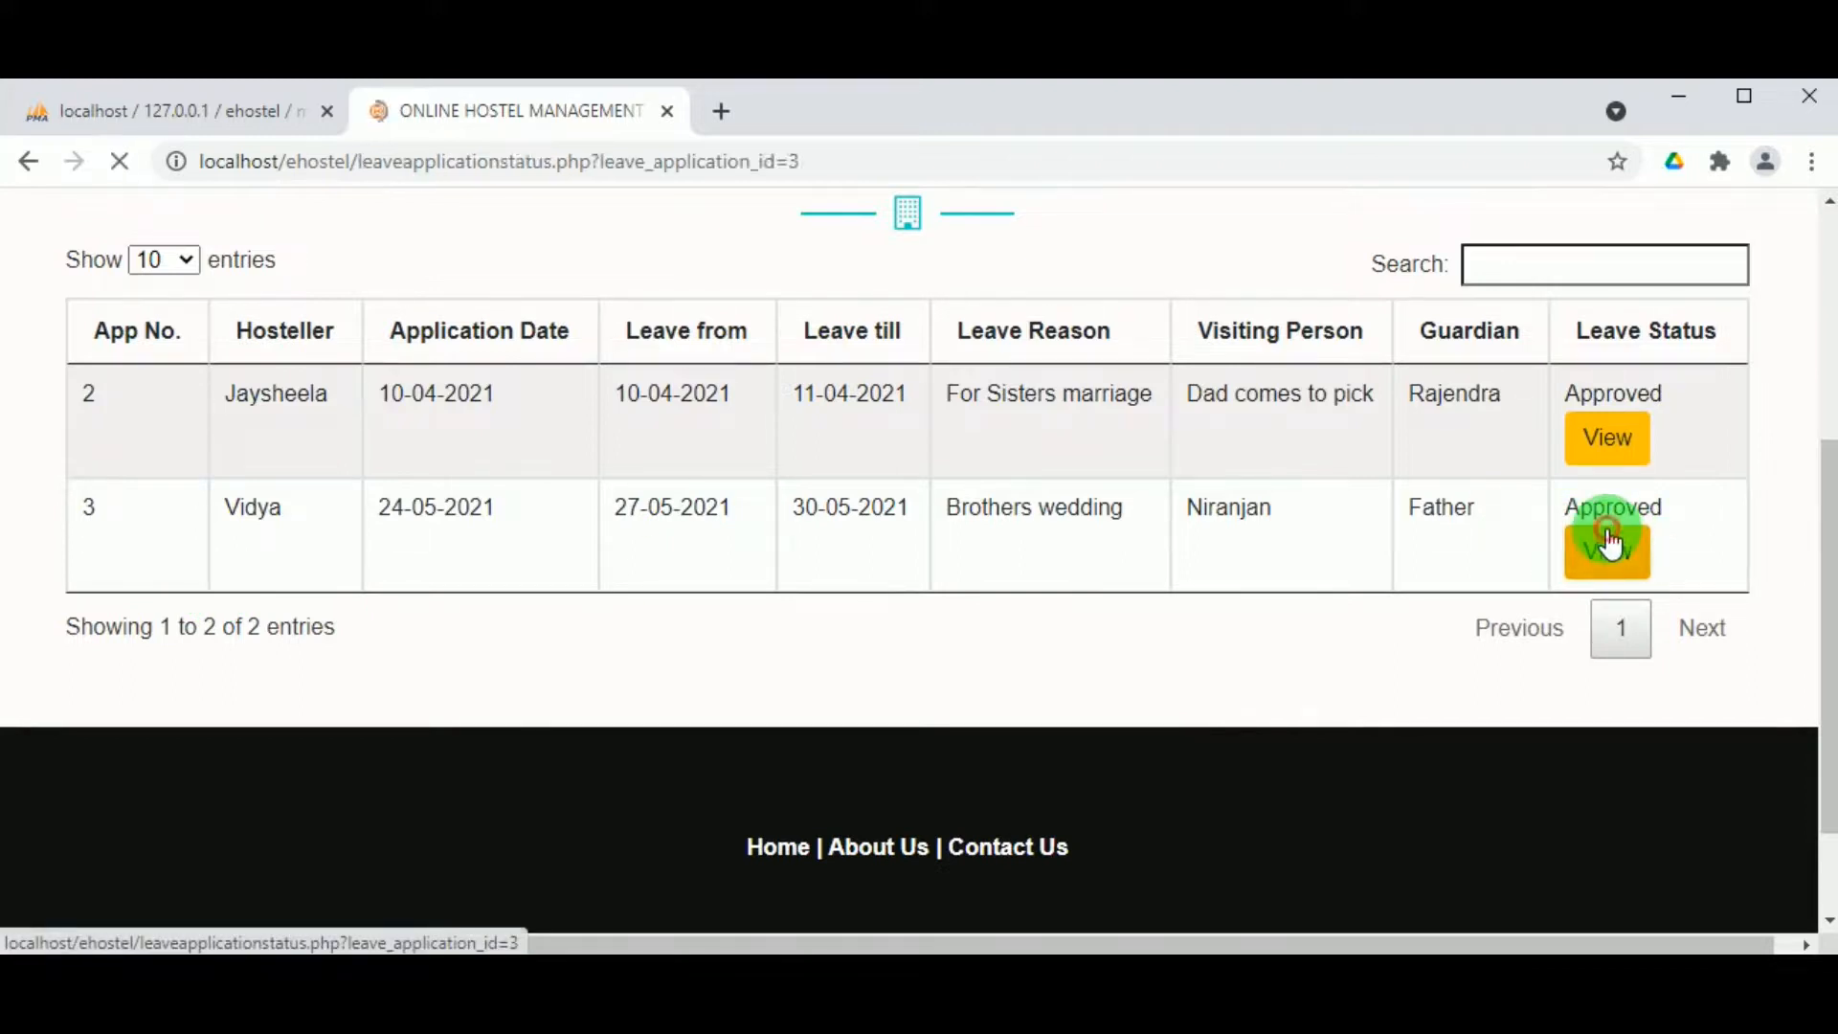
pyautogui.scroll(-10, 1095, 627)
pyautogui.scroll(1, 892, 600)
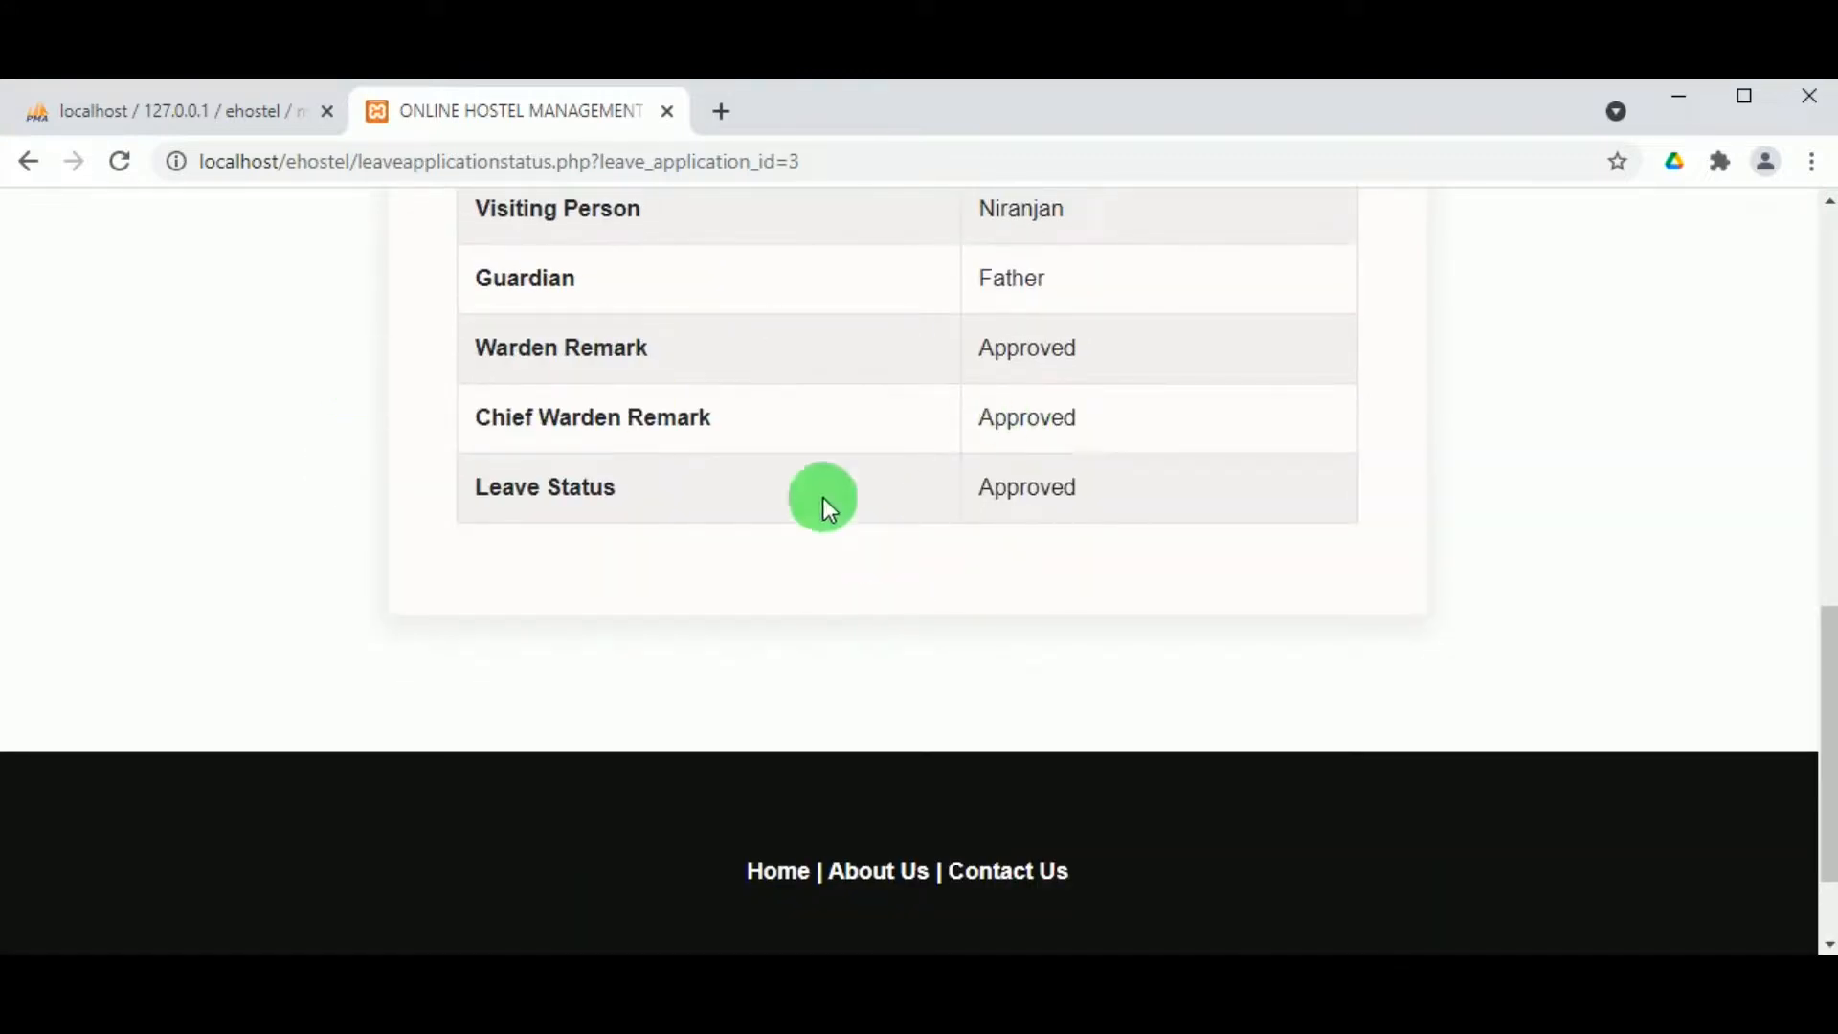
pyautogui.scroll(10, 1061, 645)
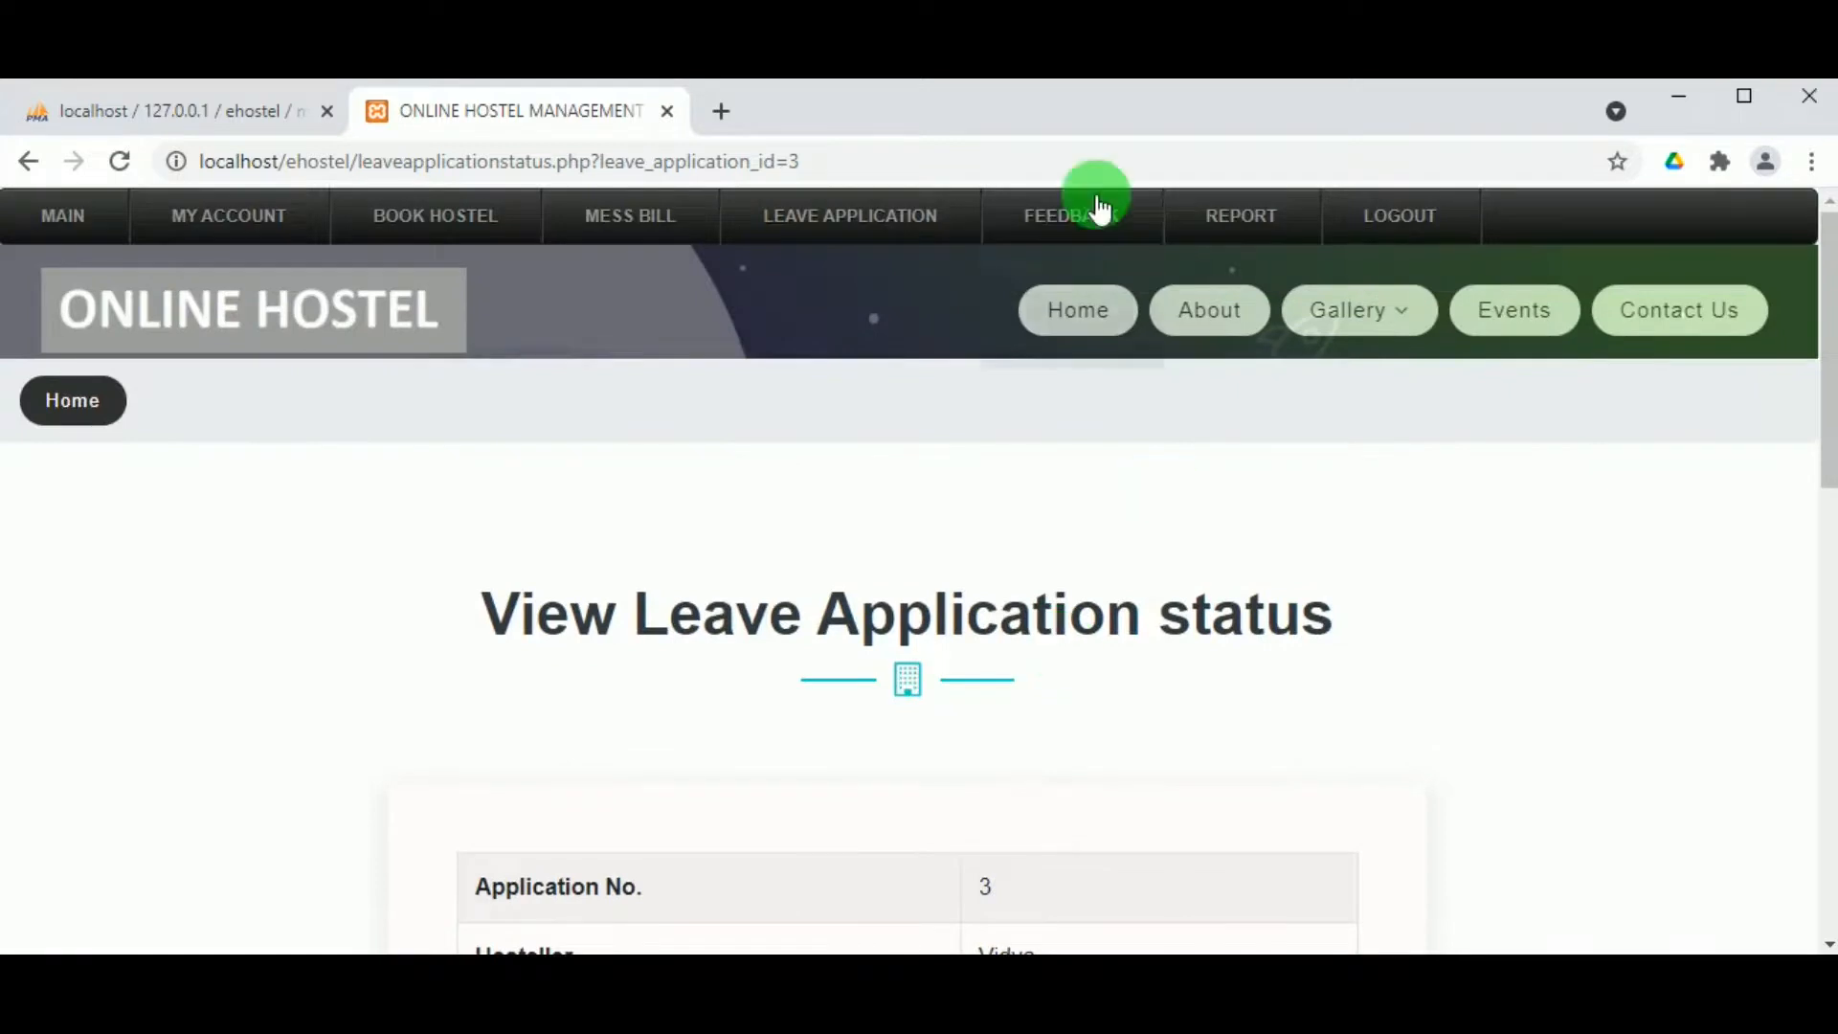
# Step: Load the hosteller's May 2021 attendance, showing room 566 present on day 24
pyautogui.moveTo(1268, 222)
pyautogui.click(1256, 269)
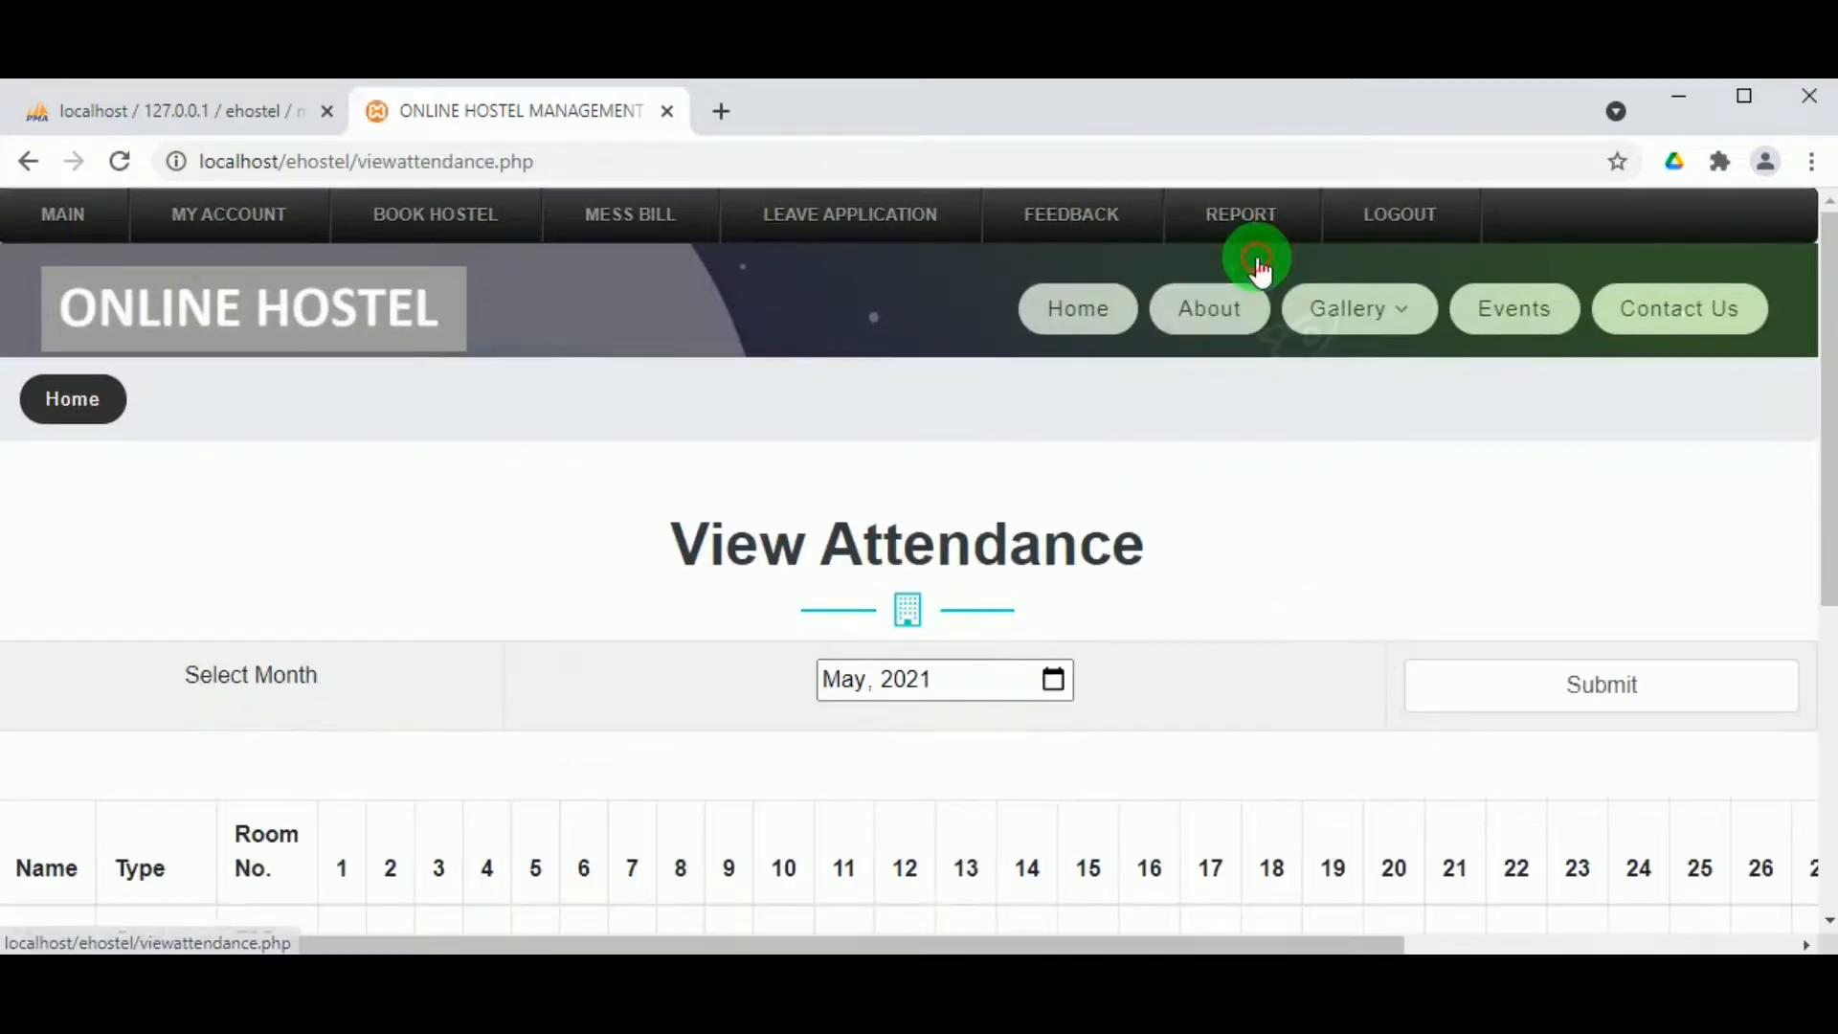
pyautogui.scroll(-4, 1082, 636)
pyautogui.click(1070, 624)
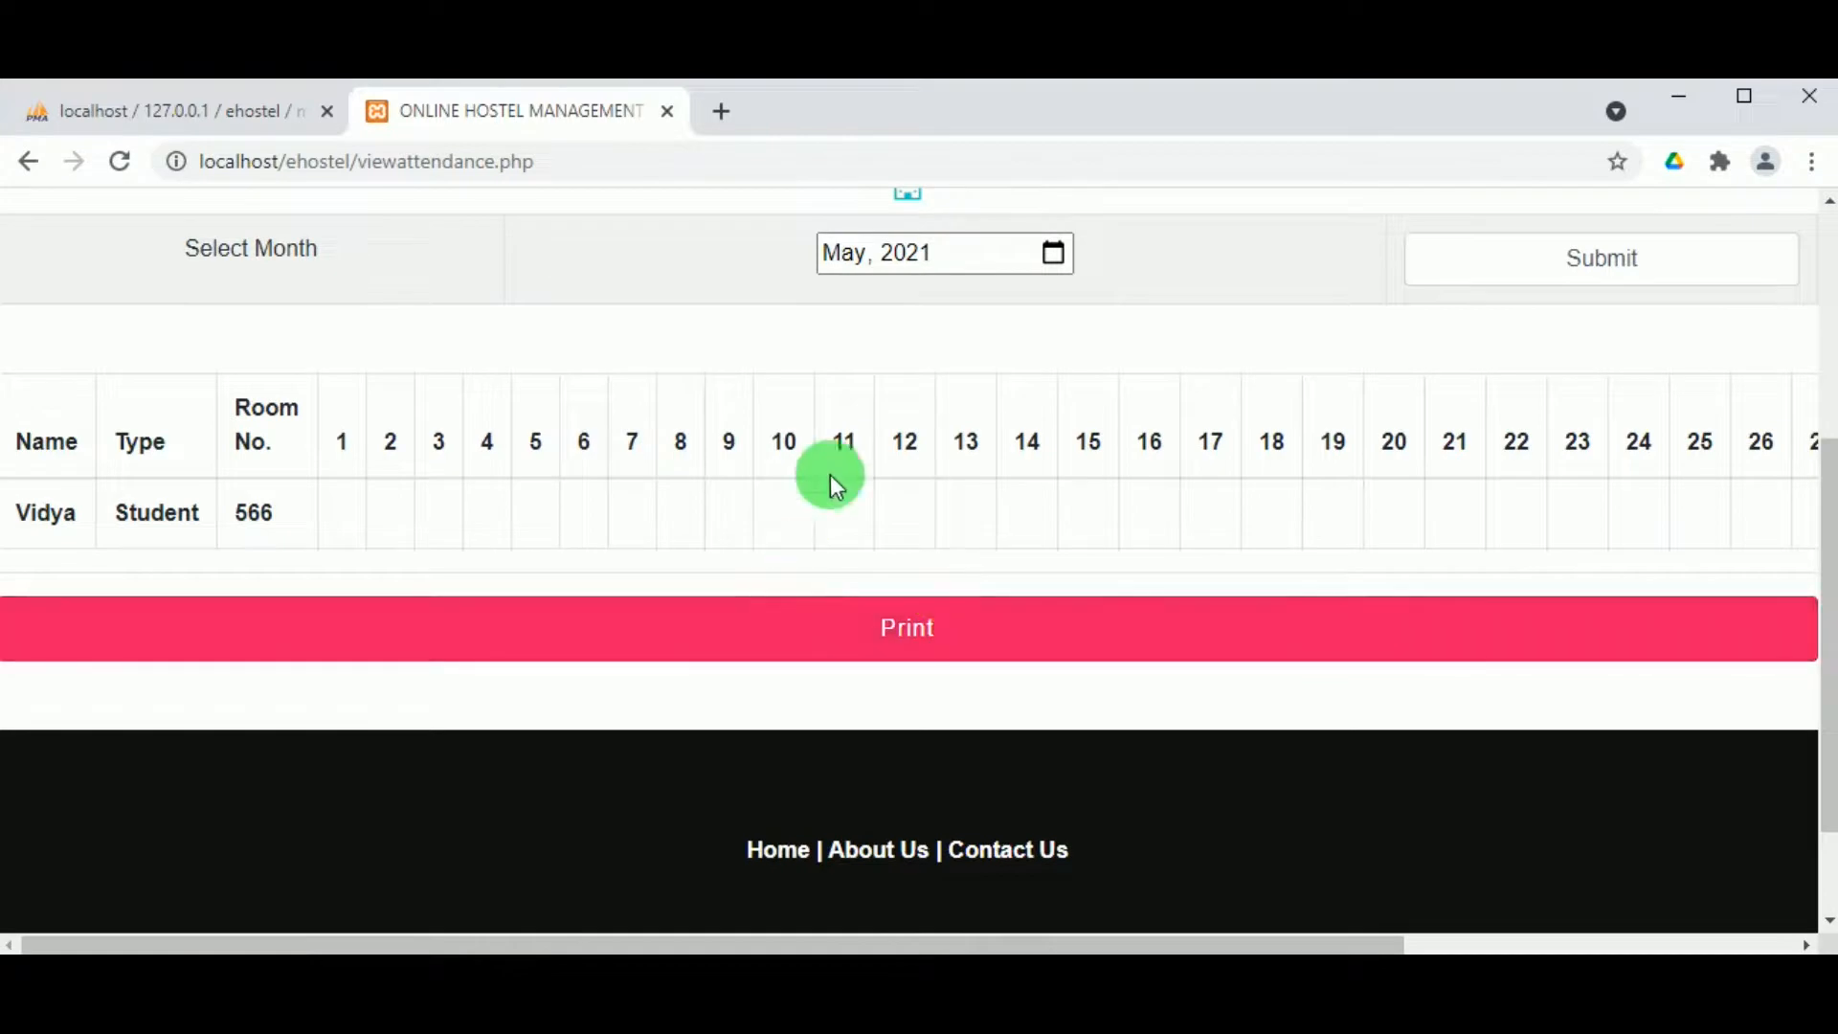
pyautogui.click(1556, 251)
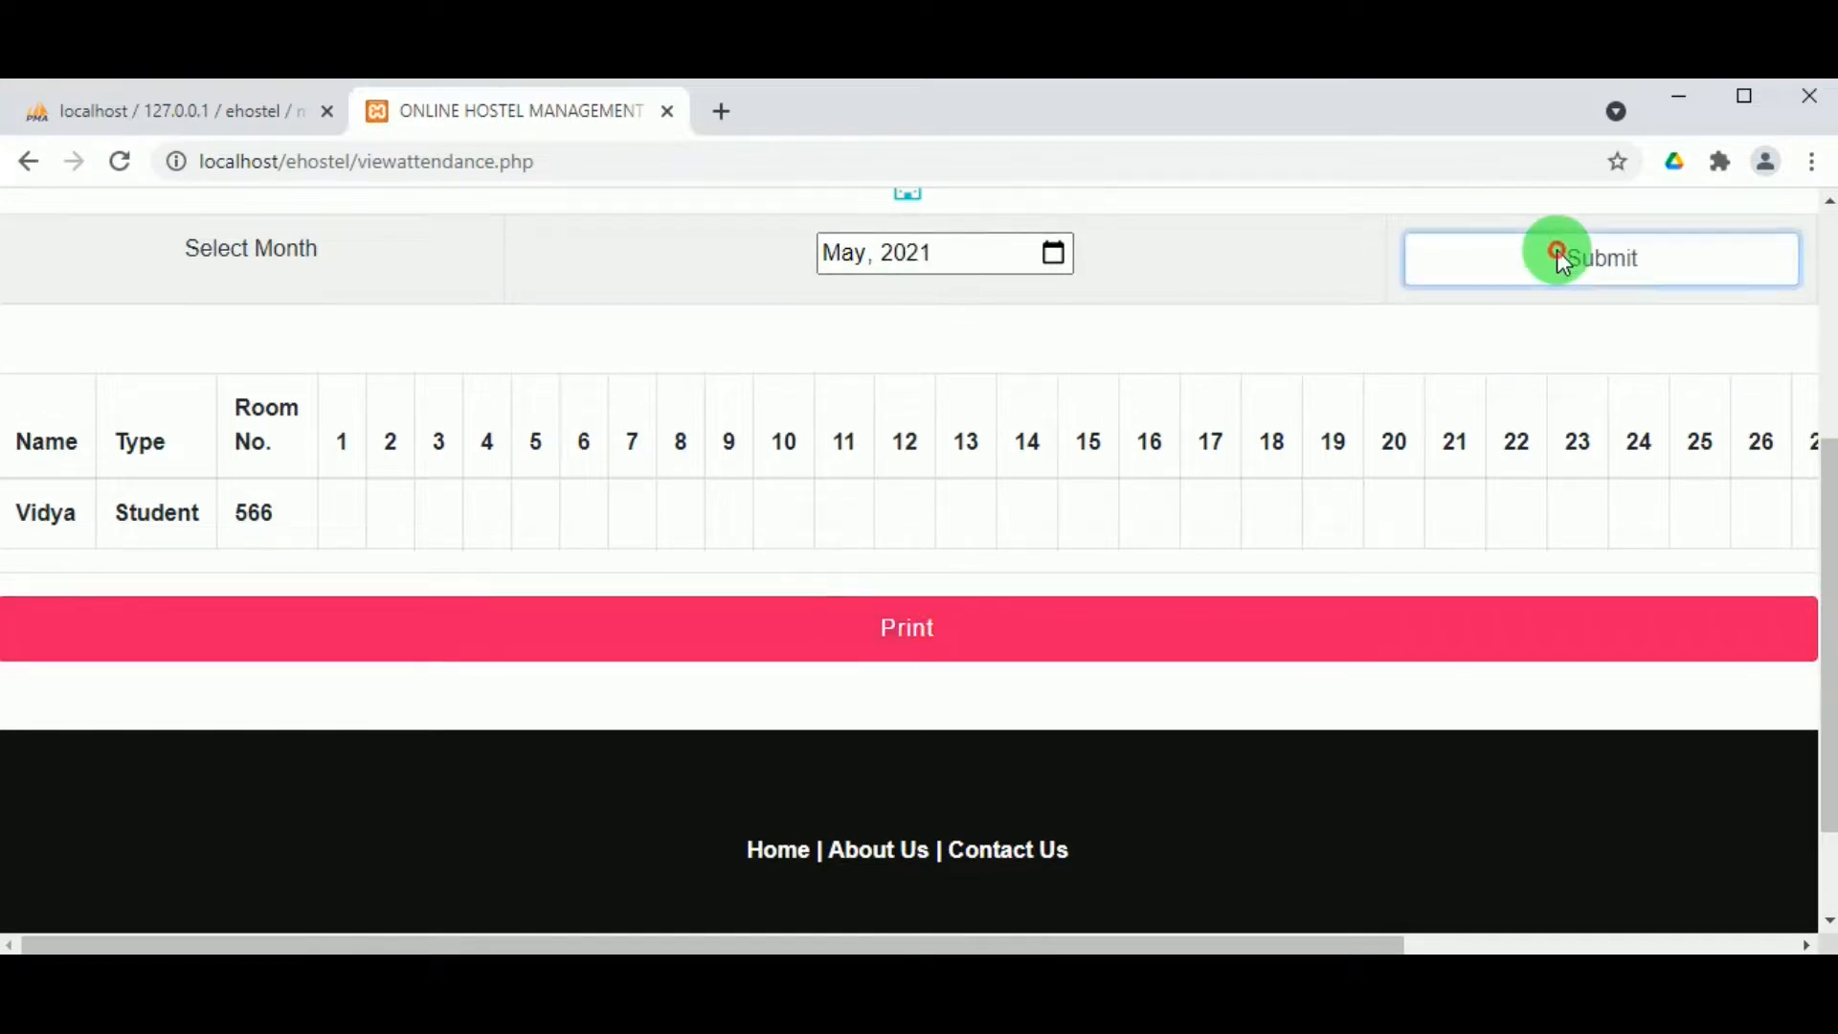
pyautogui.scroll(-5, 1489, 426)
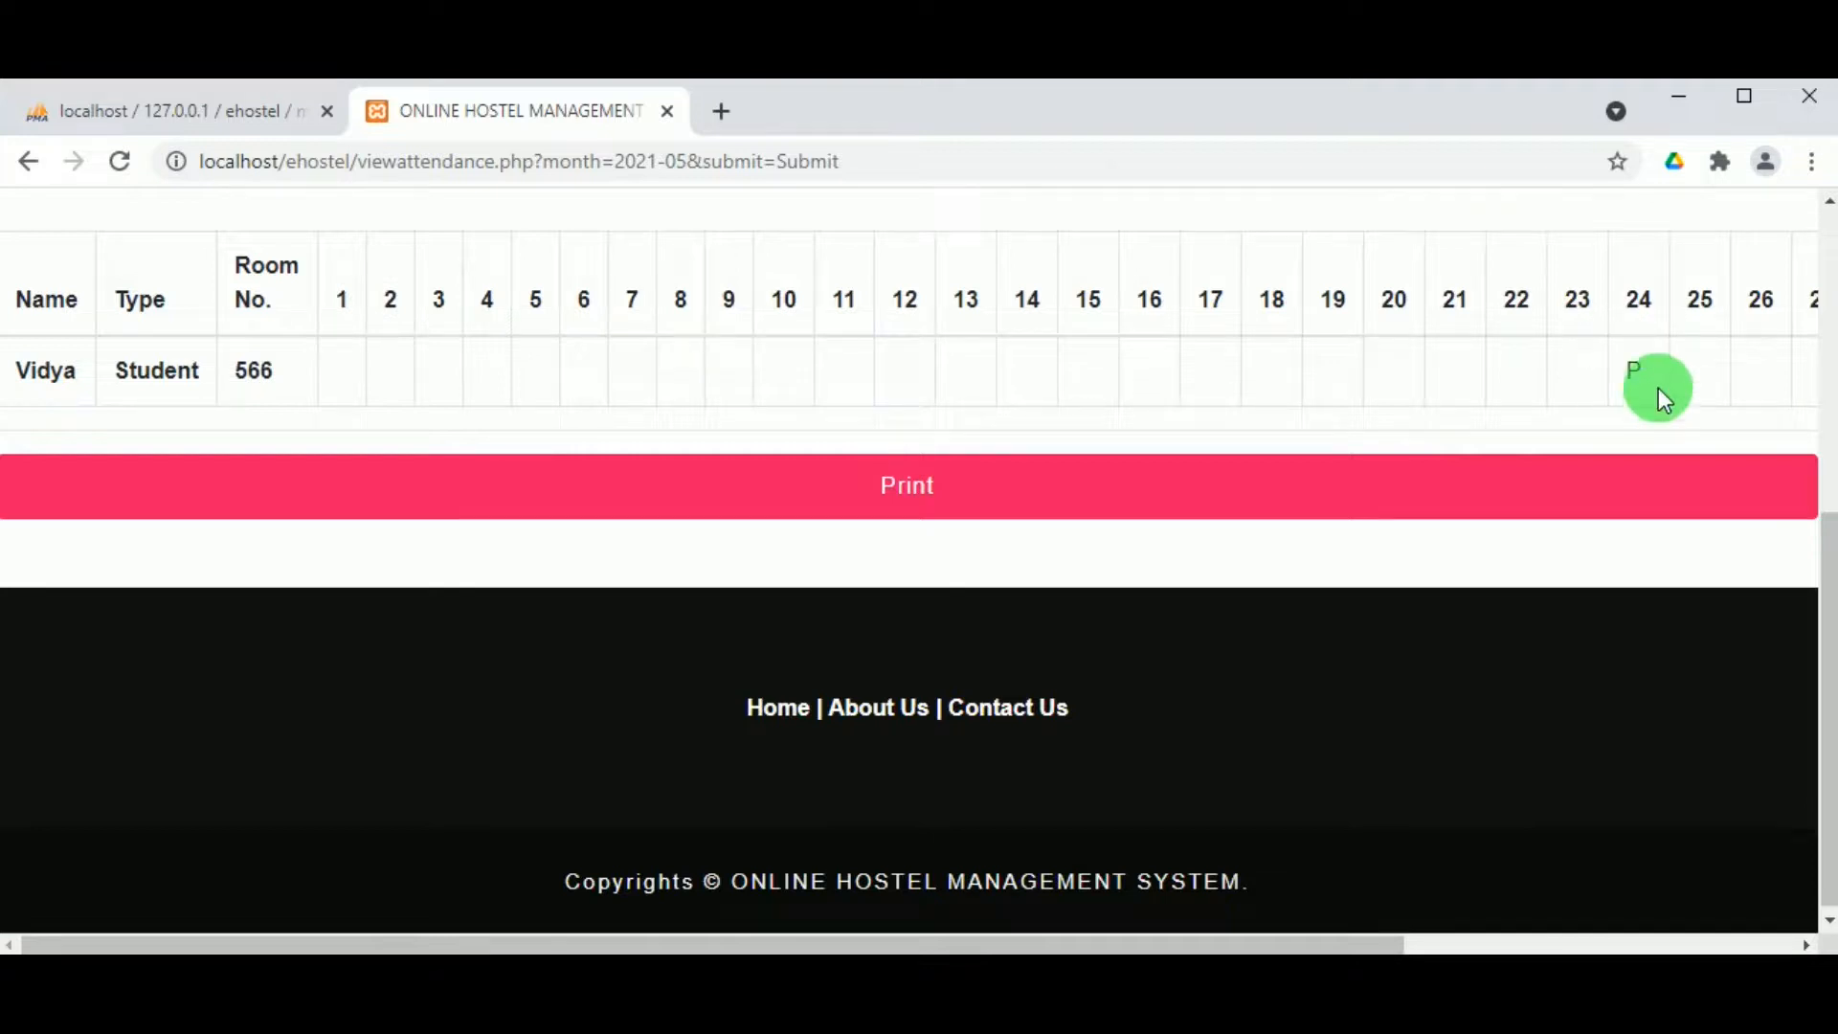
pyautogui.scroll(5, 856, 382)
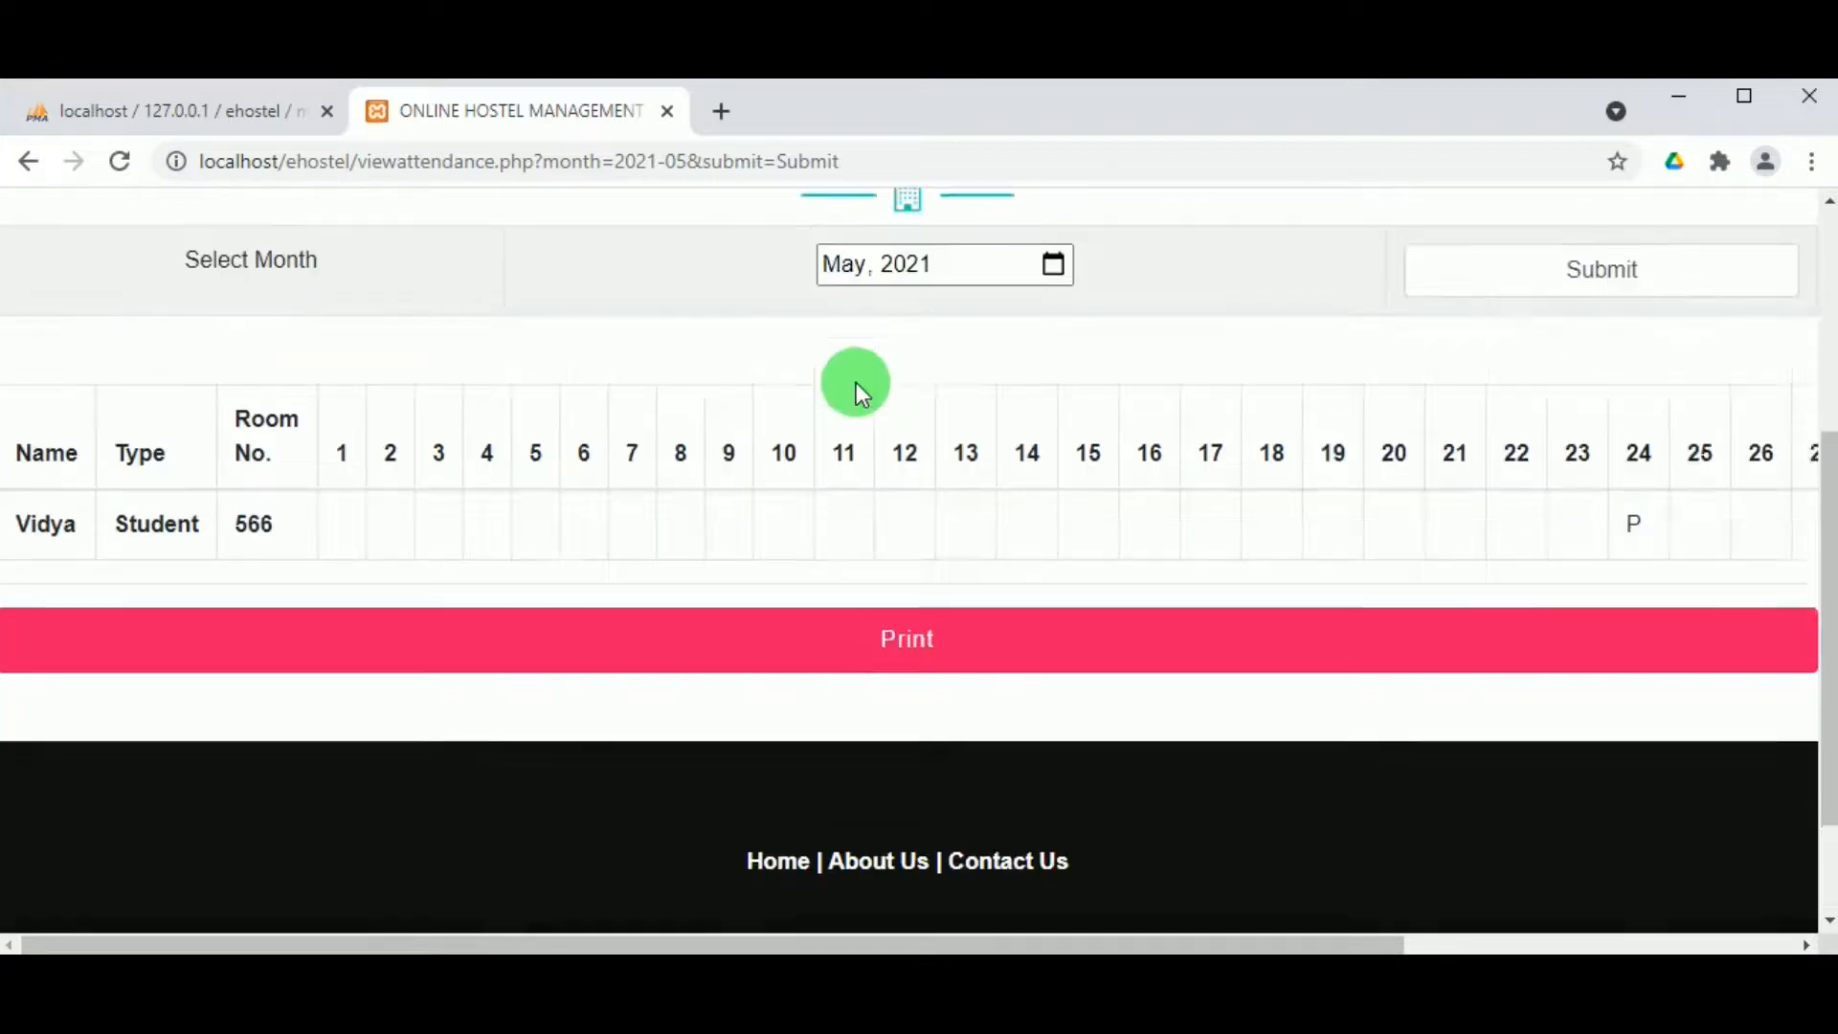
pyautogui.scroll(-4, 856, 381)
pyautogui.scroll(3, 856, 382)
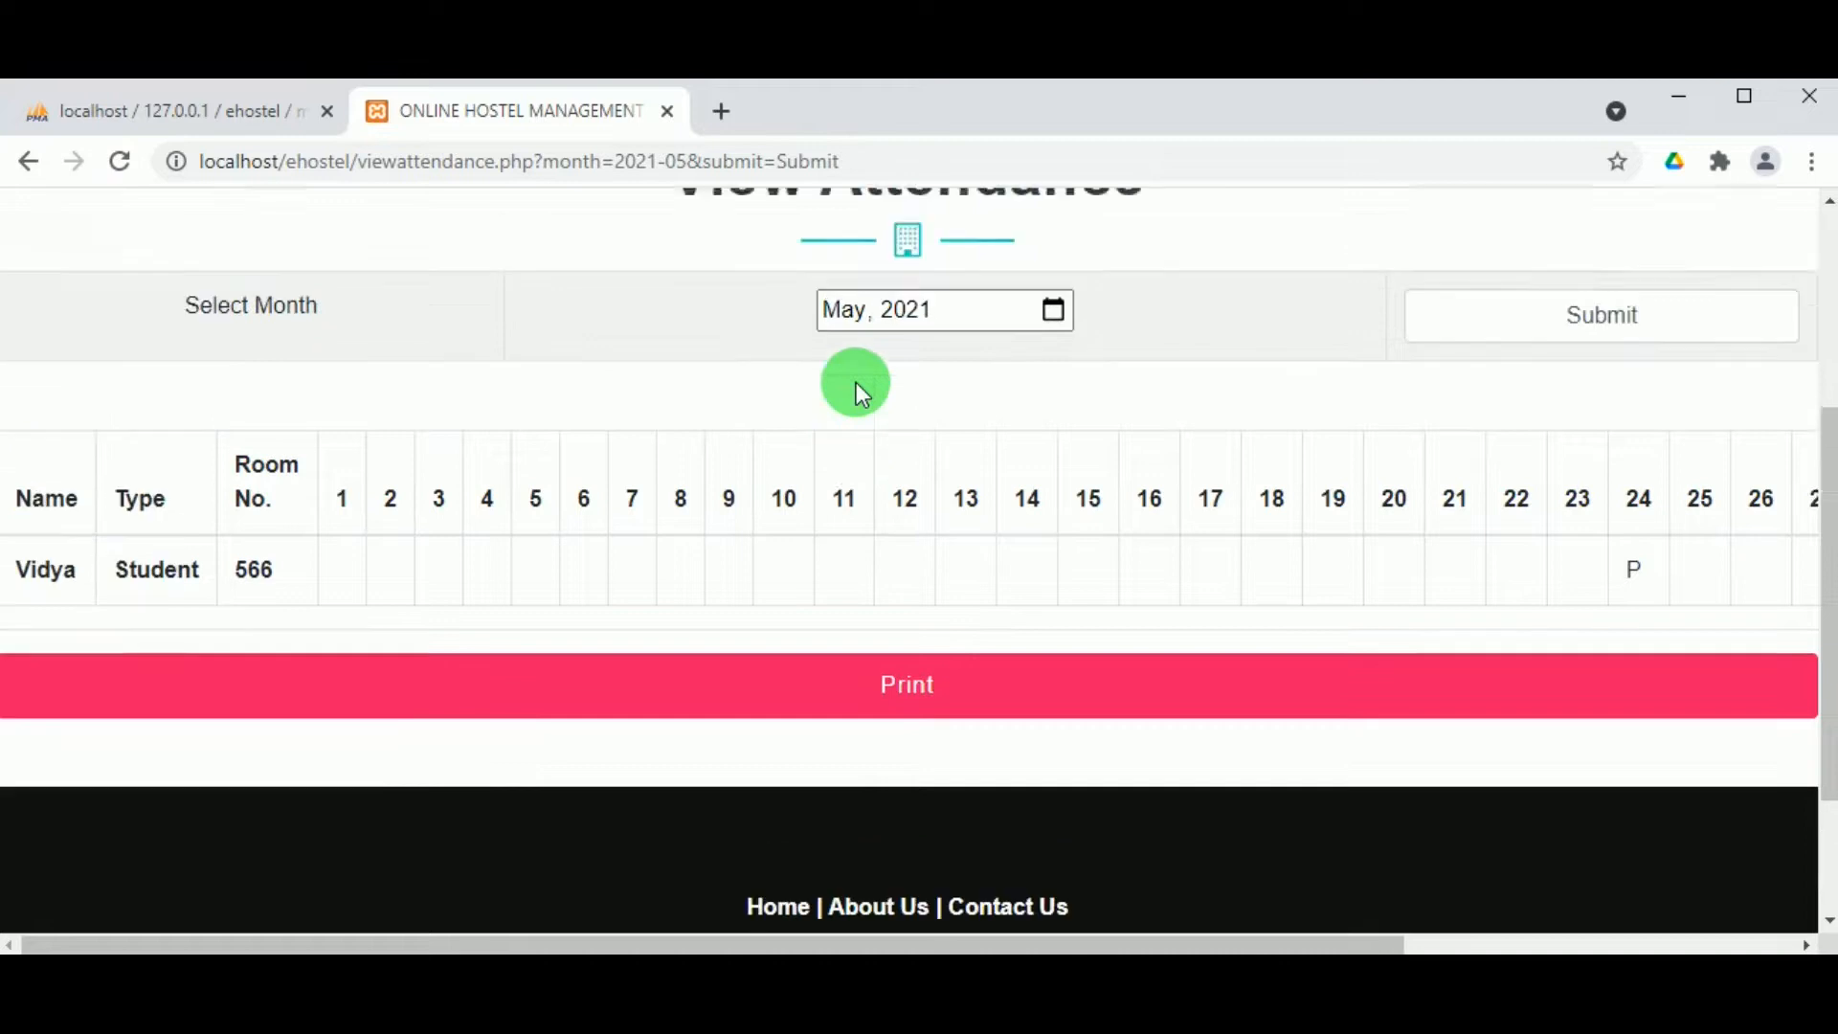
pyautogui.scroll(2, 1025, 277)
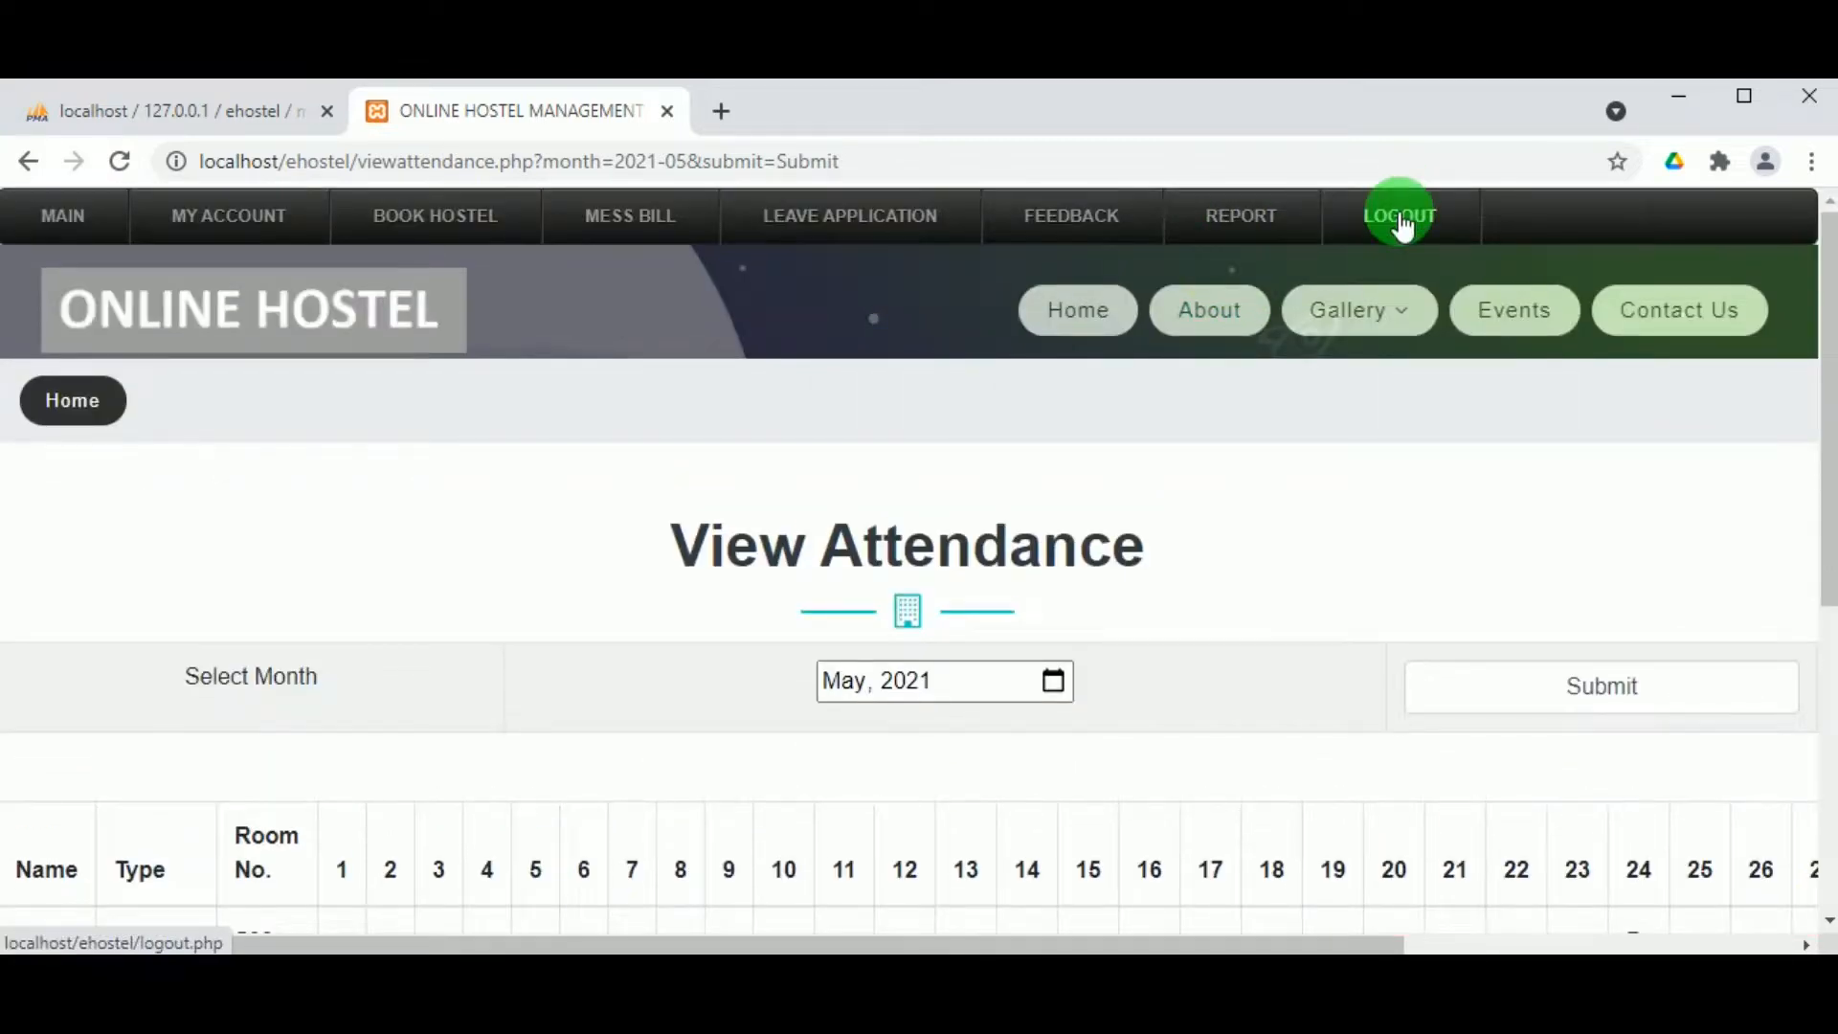
# Step: Log out of the hosteller account and bring up the Guest Registration form
pyautogui.click(1400, 218)
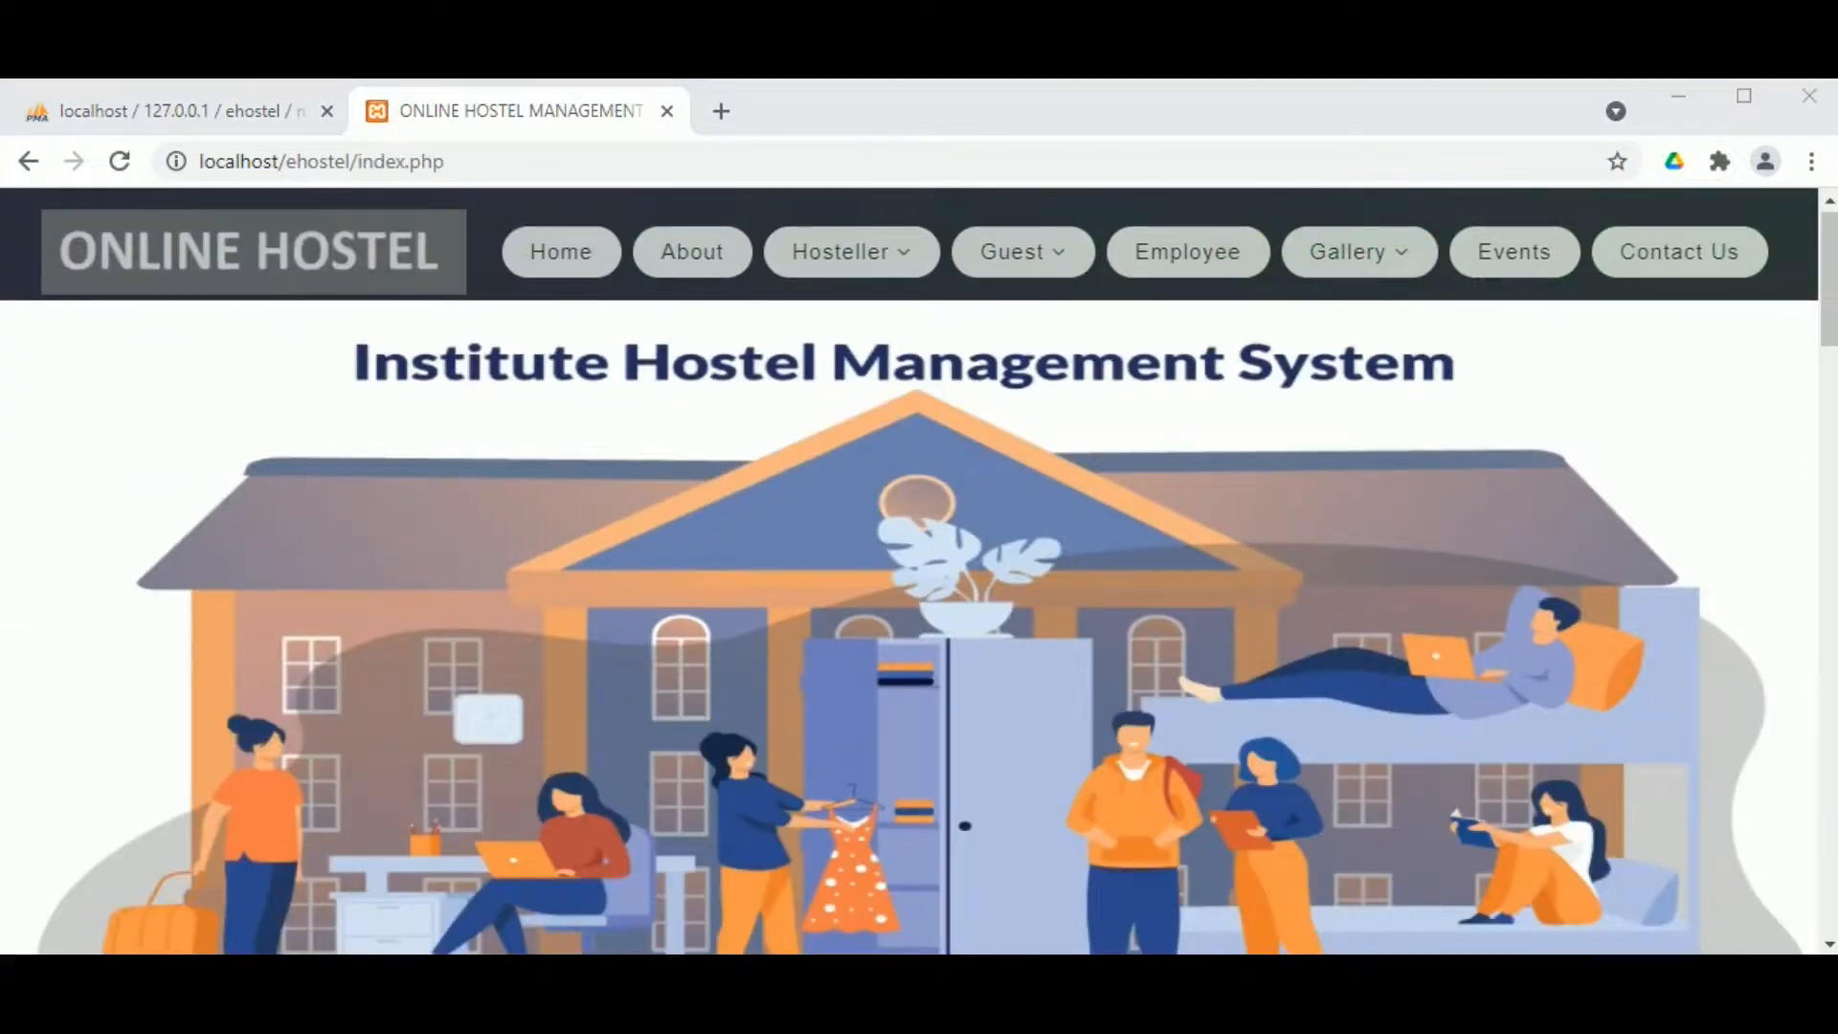
pyautogui.click(1121, 264)
pyautogui.click(1019, 251)
pyautogui.click(1024, 368)
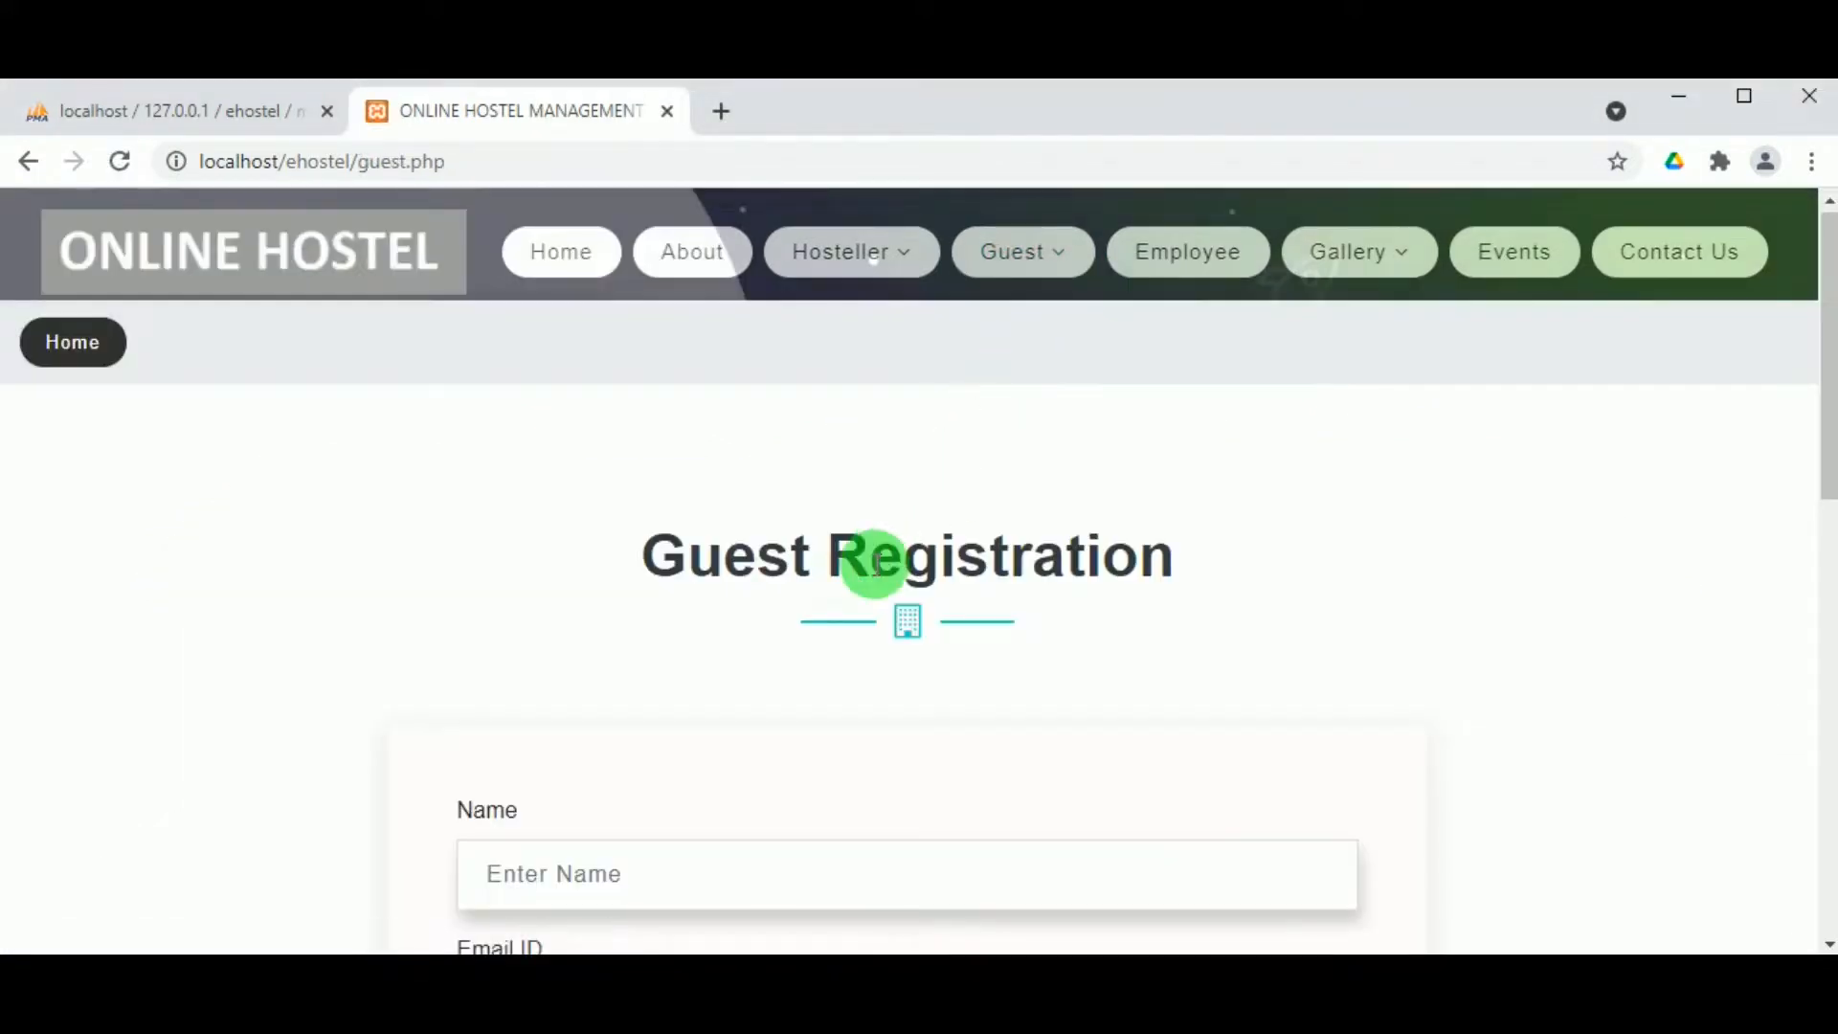
pyautogui.scroll(-2, 874, 562)
pyautogui.scroll(-2, 670, 699)
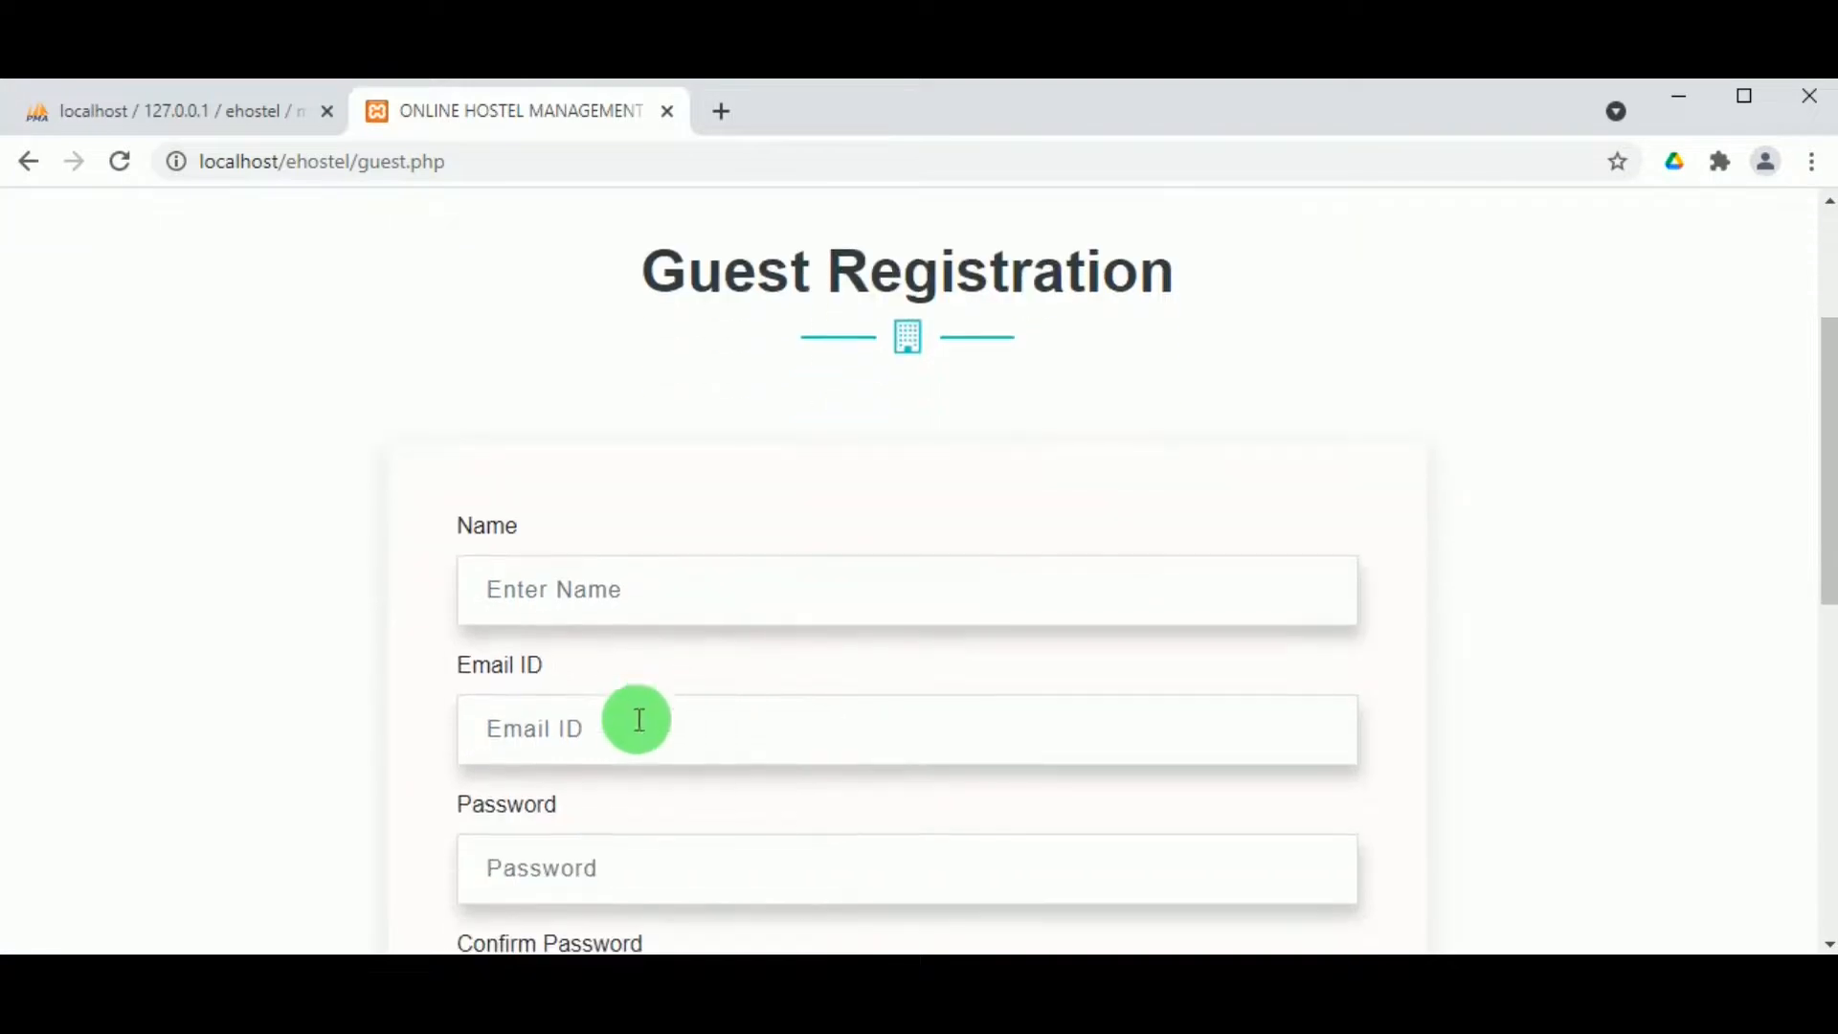
# Step: Enter the guest's name and e-mail address
pyautogui.click(578, 594)
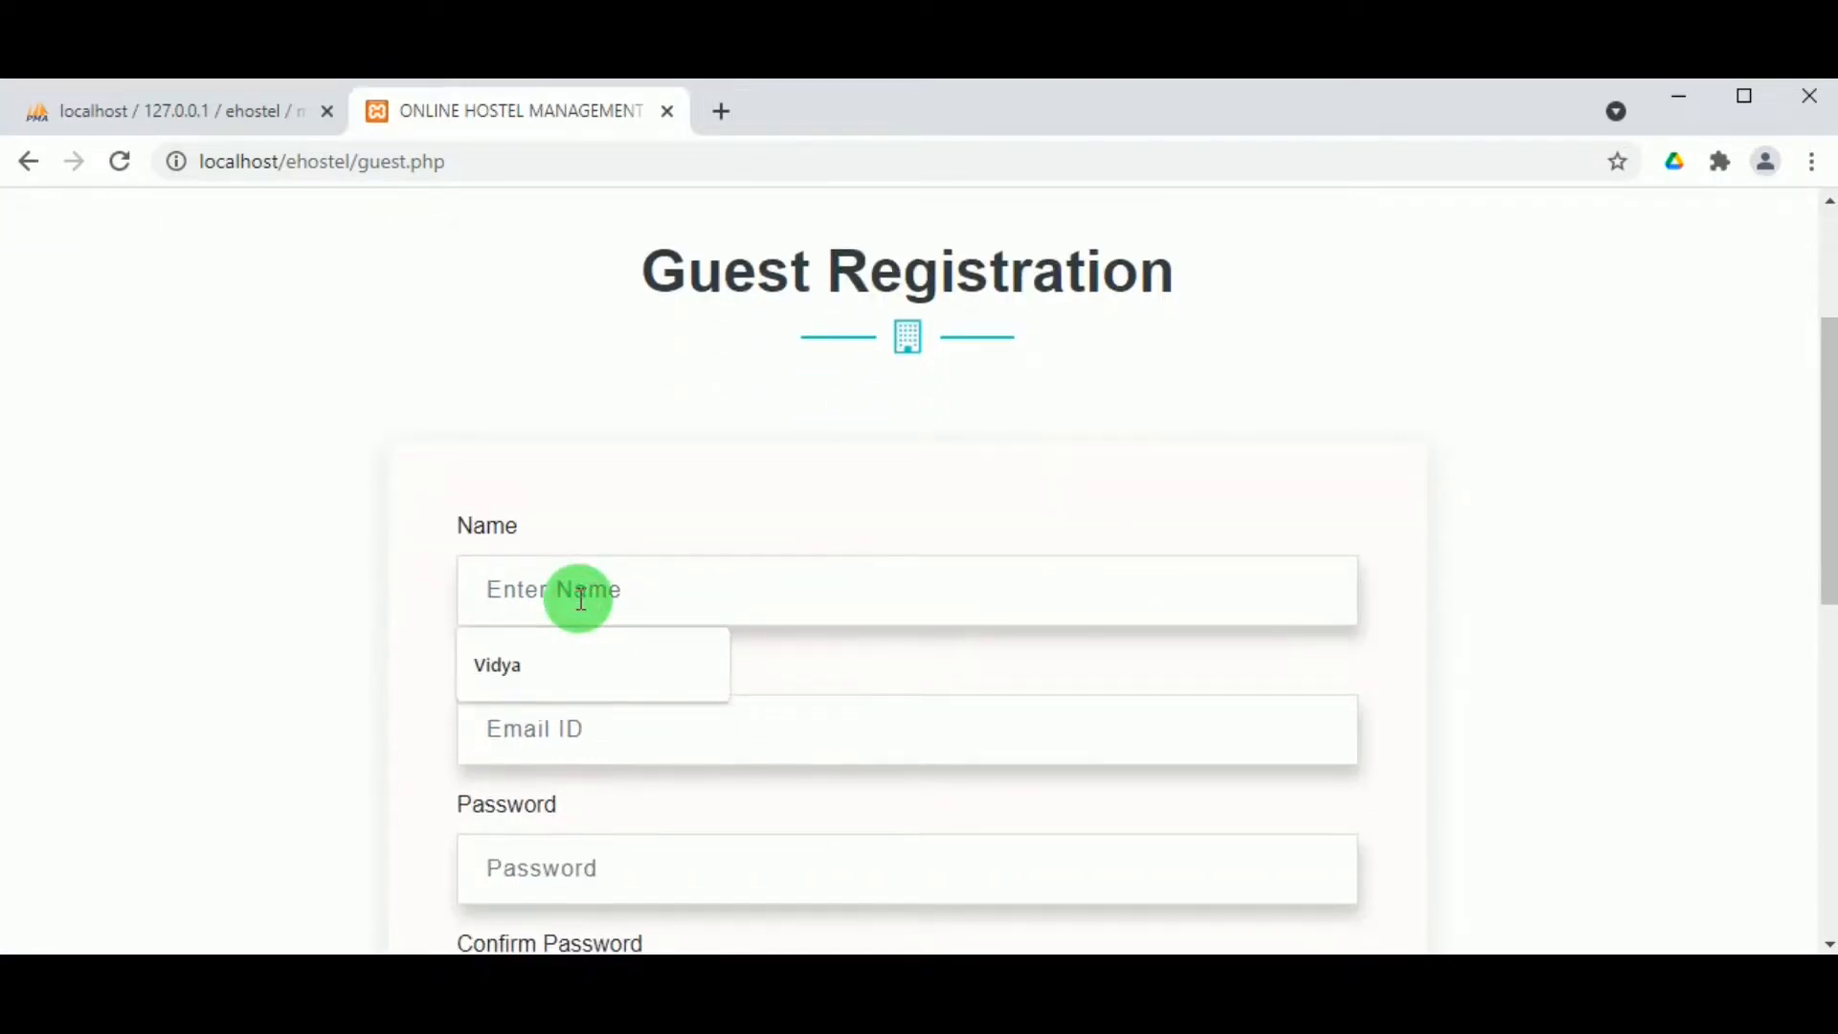
pyautogui.write('Nithya')
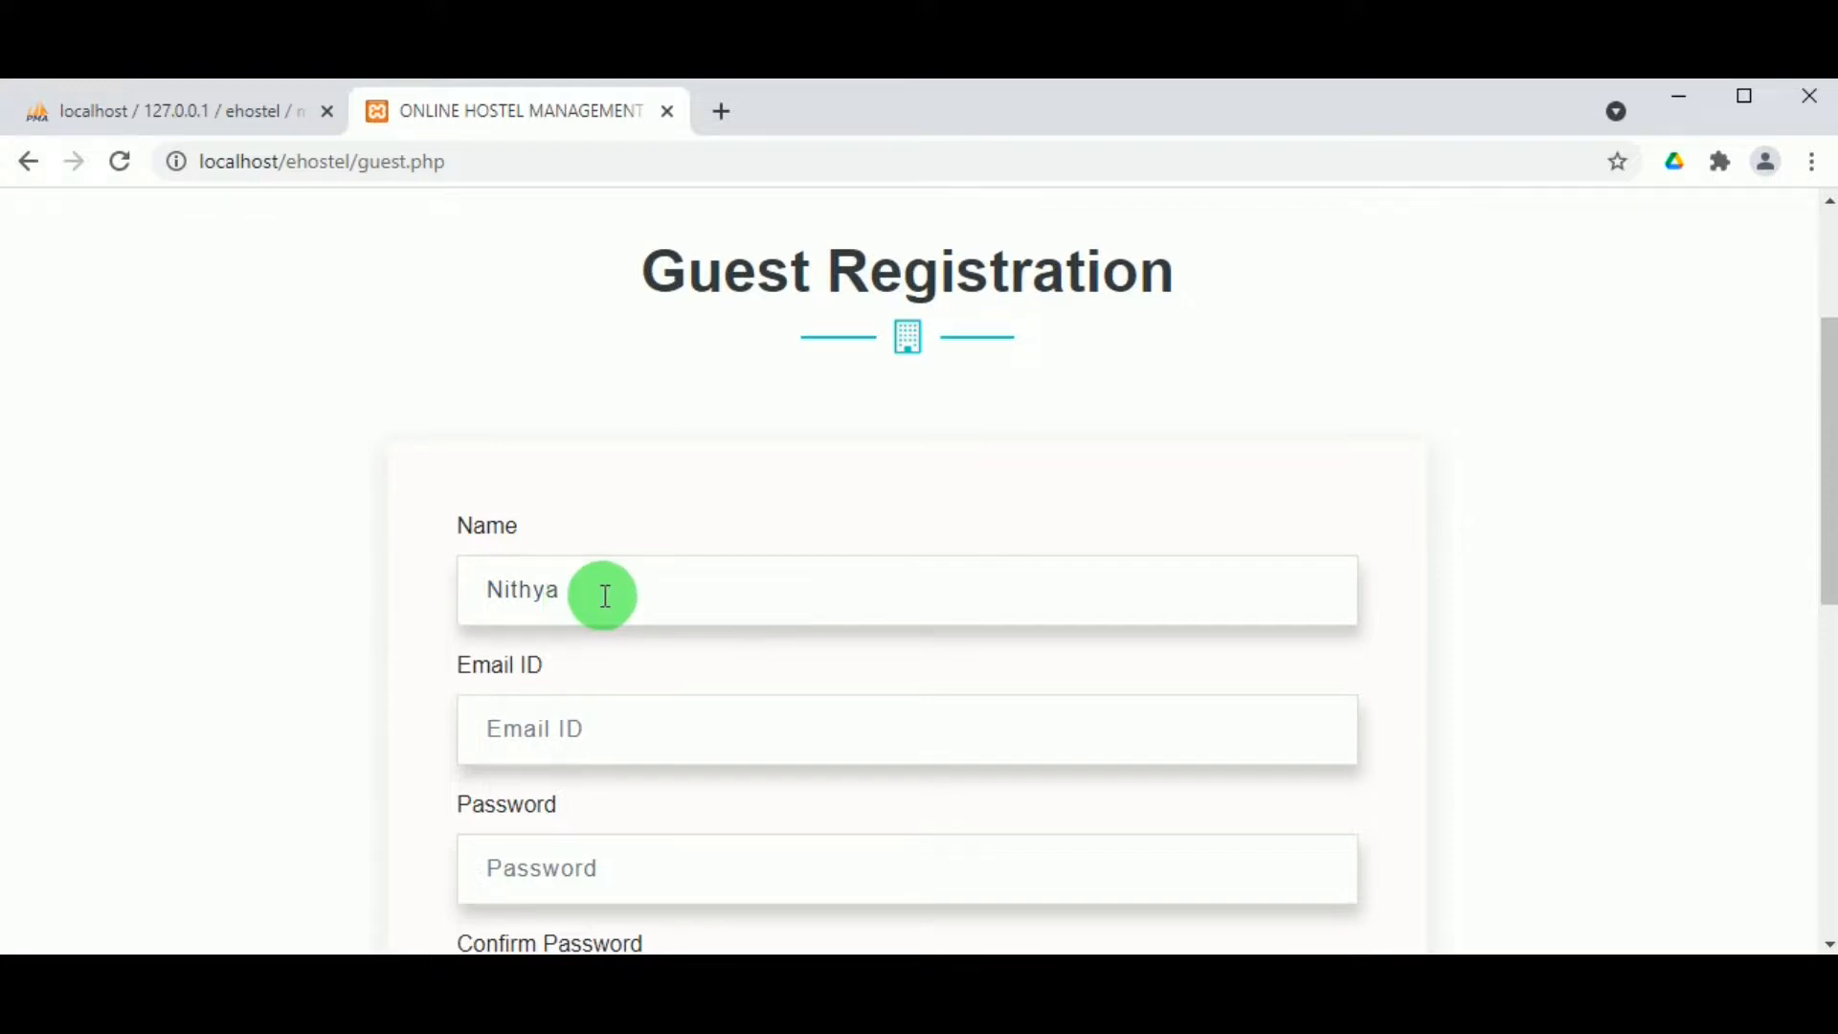
pyautogui.click(528, 728)
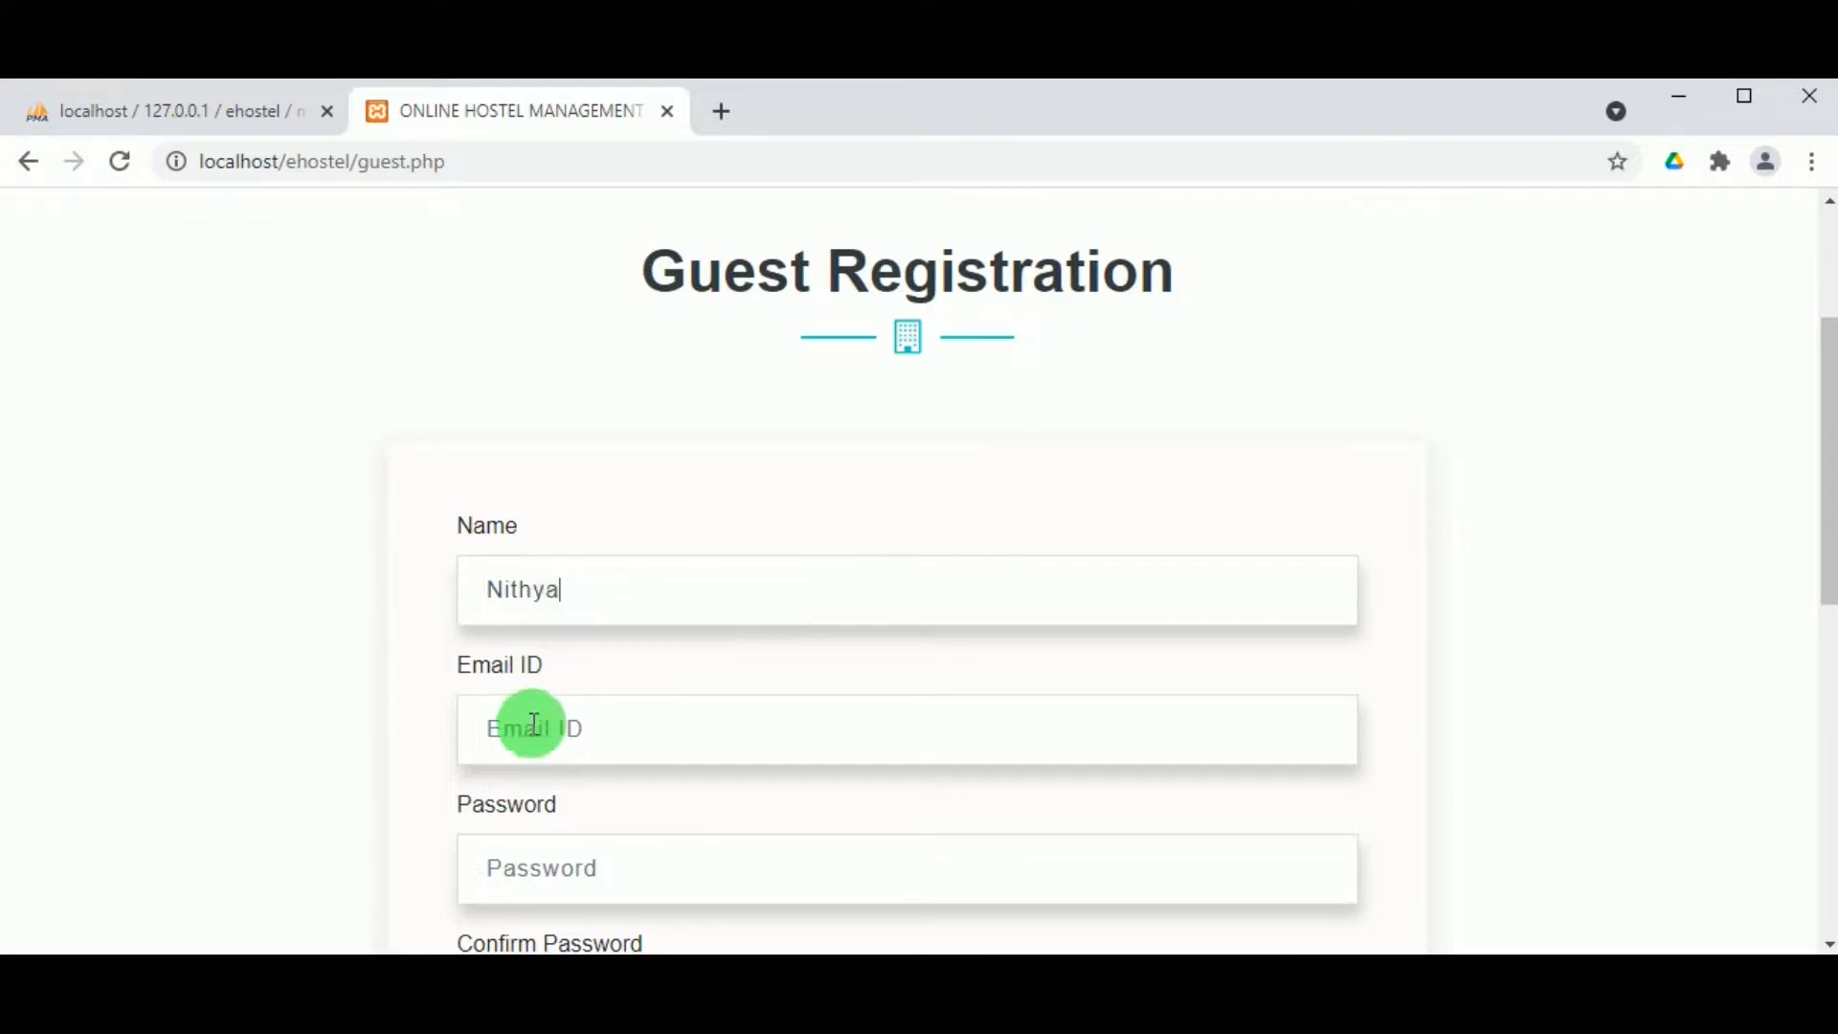
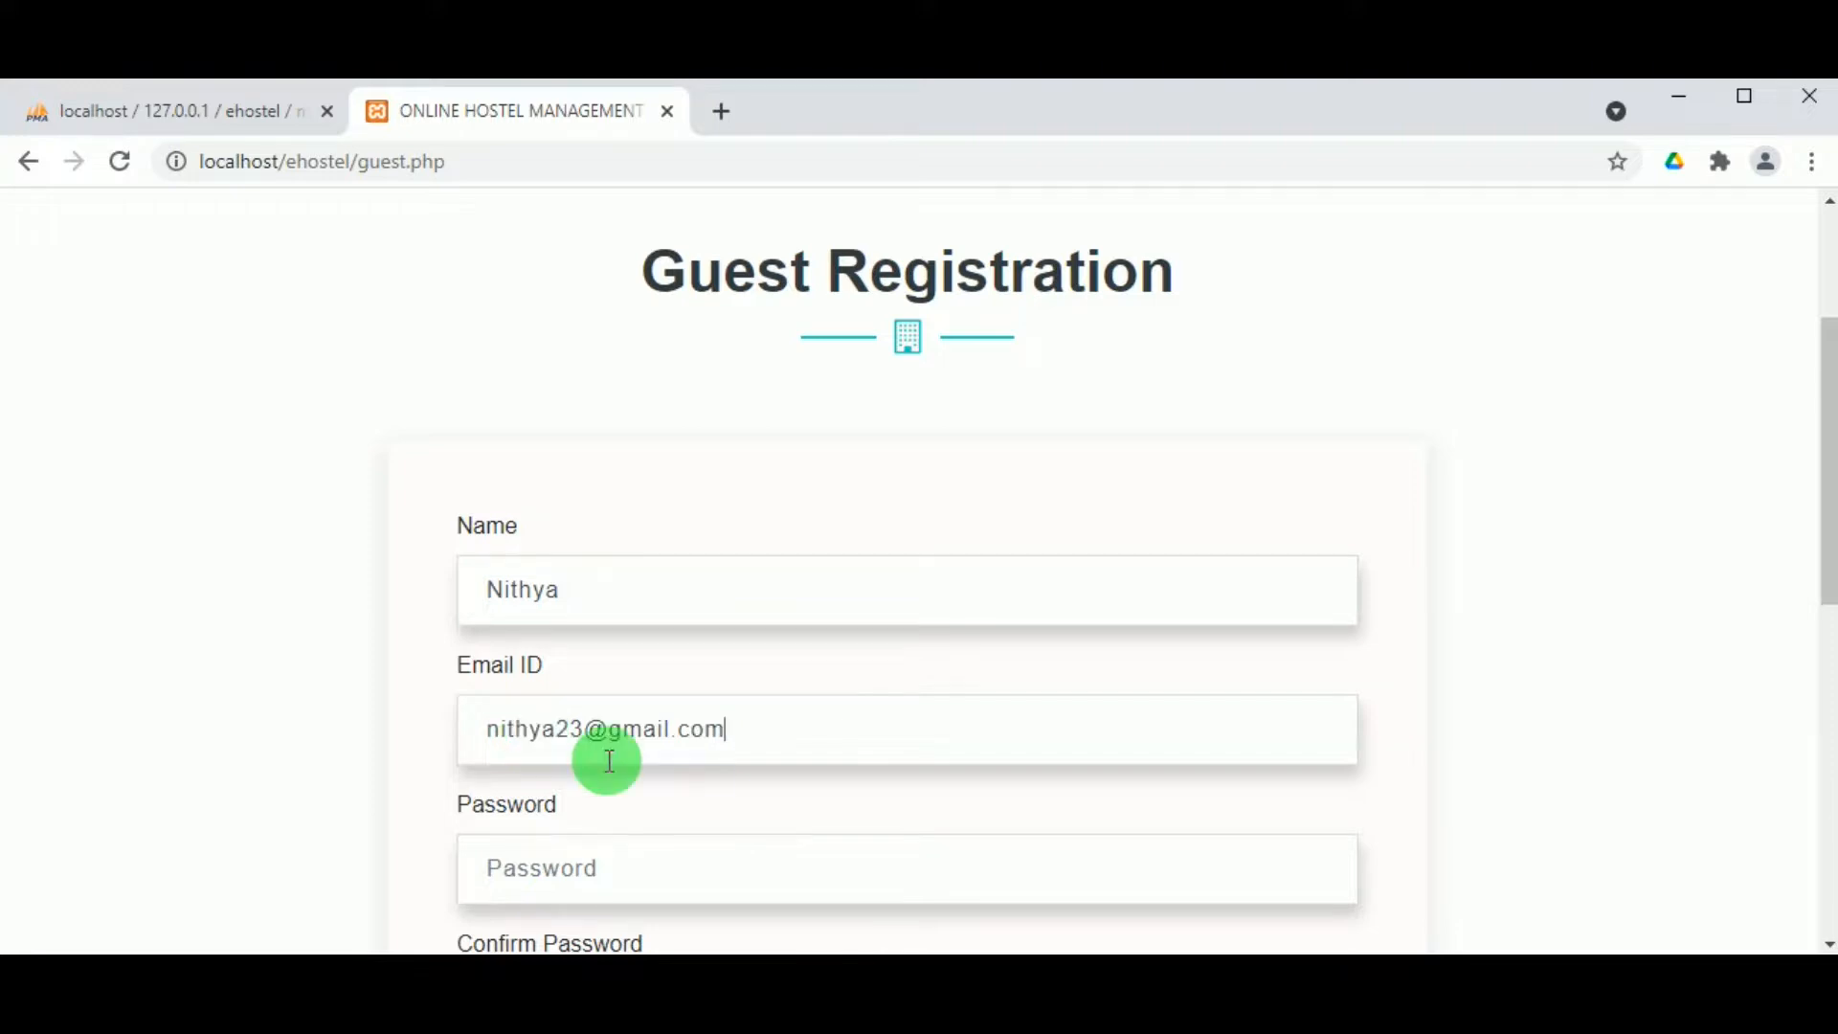
pyautogui.scroll(-2, 607, 759)
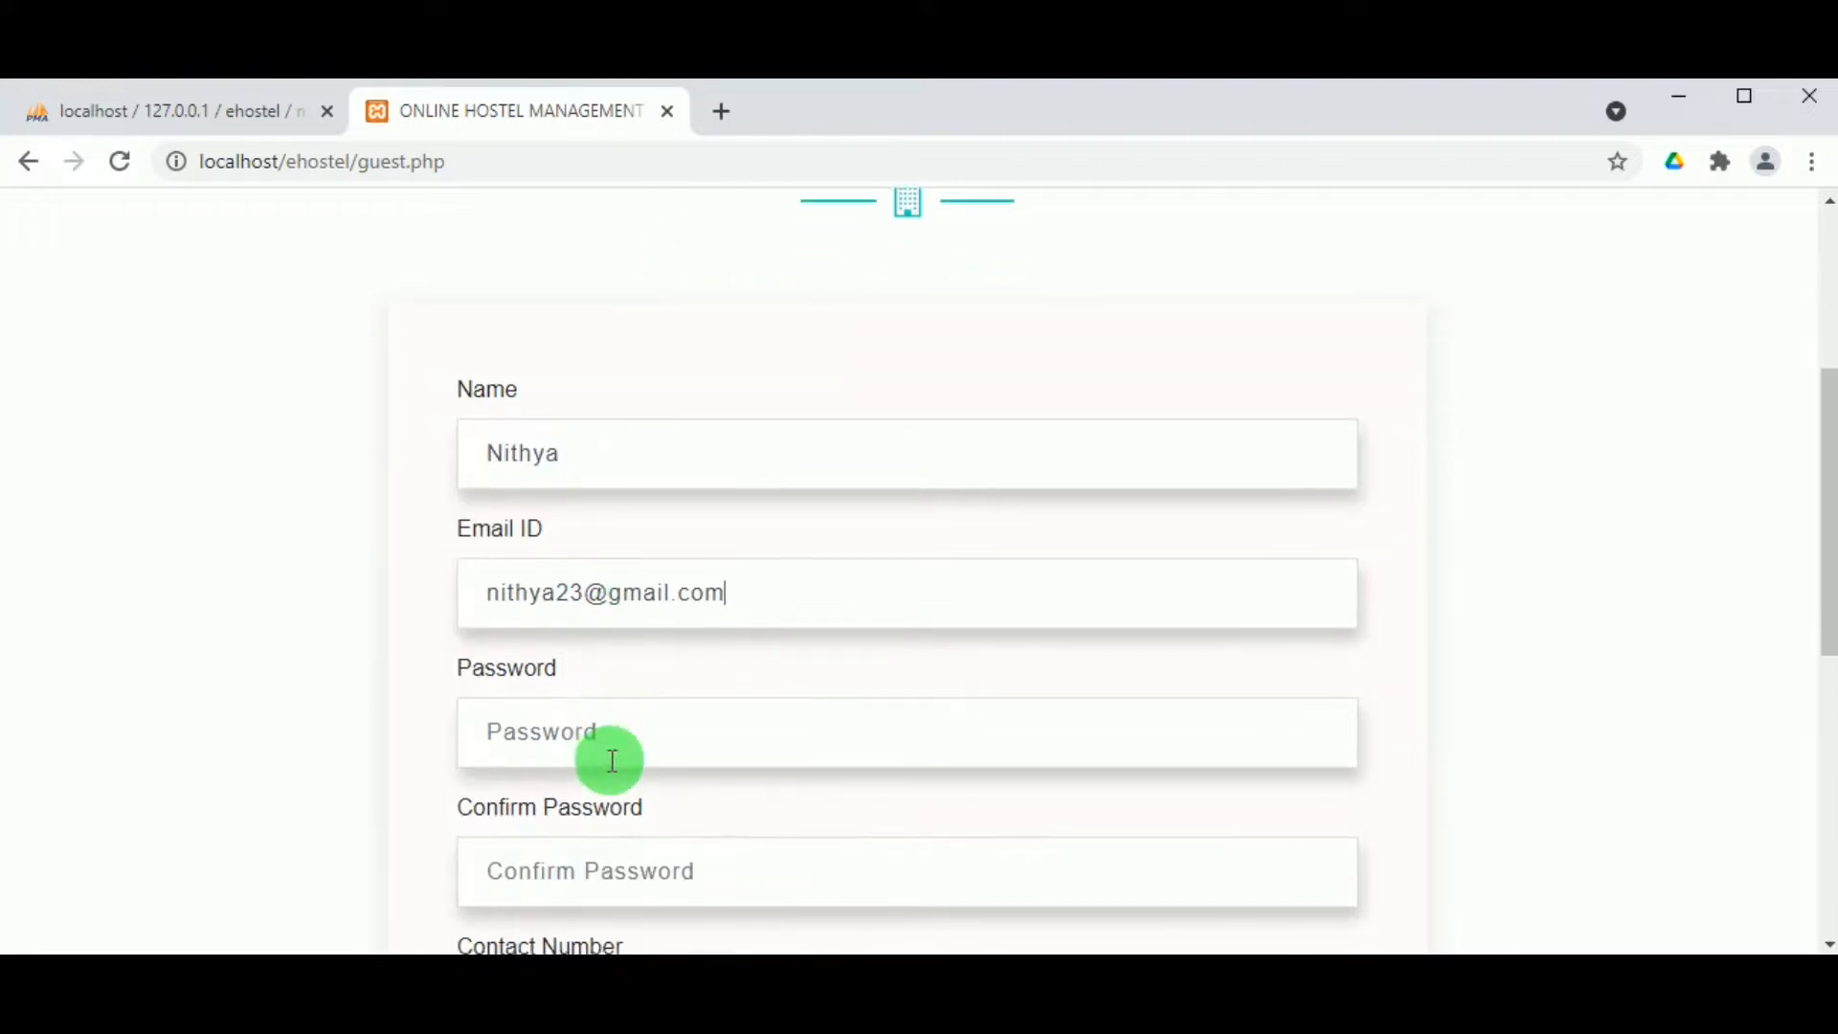
pyautogui.doubleClick(512, 584)
# Step: Enter and confirm the account password, add the contact number, and register as guest
pyautogui.click(551, 724)
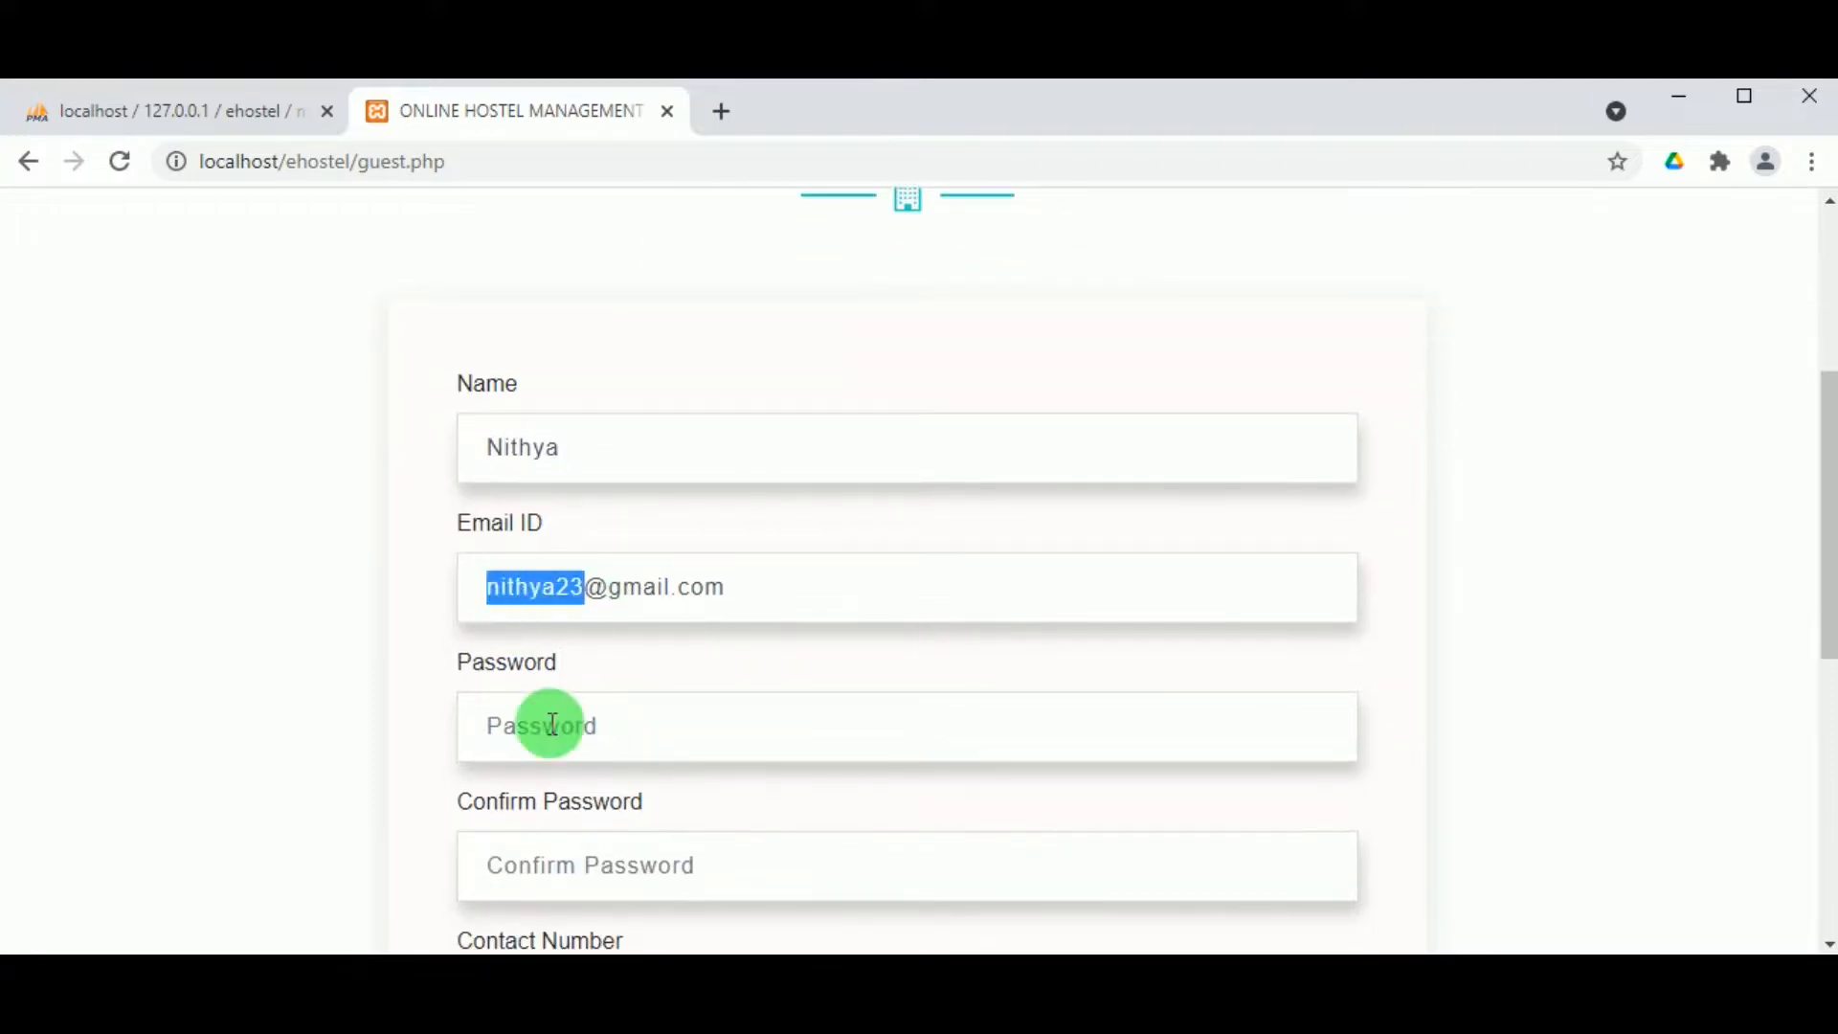
pyautogui.write('nithya123')
pyautogui.scroll(2, 544, 728)
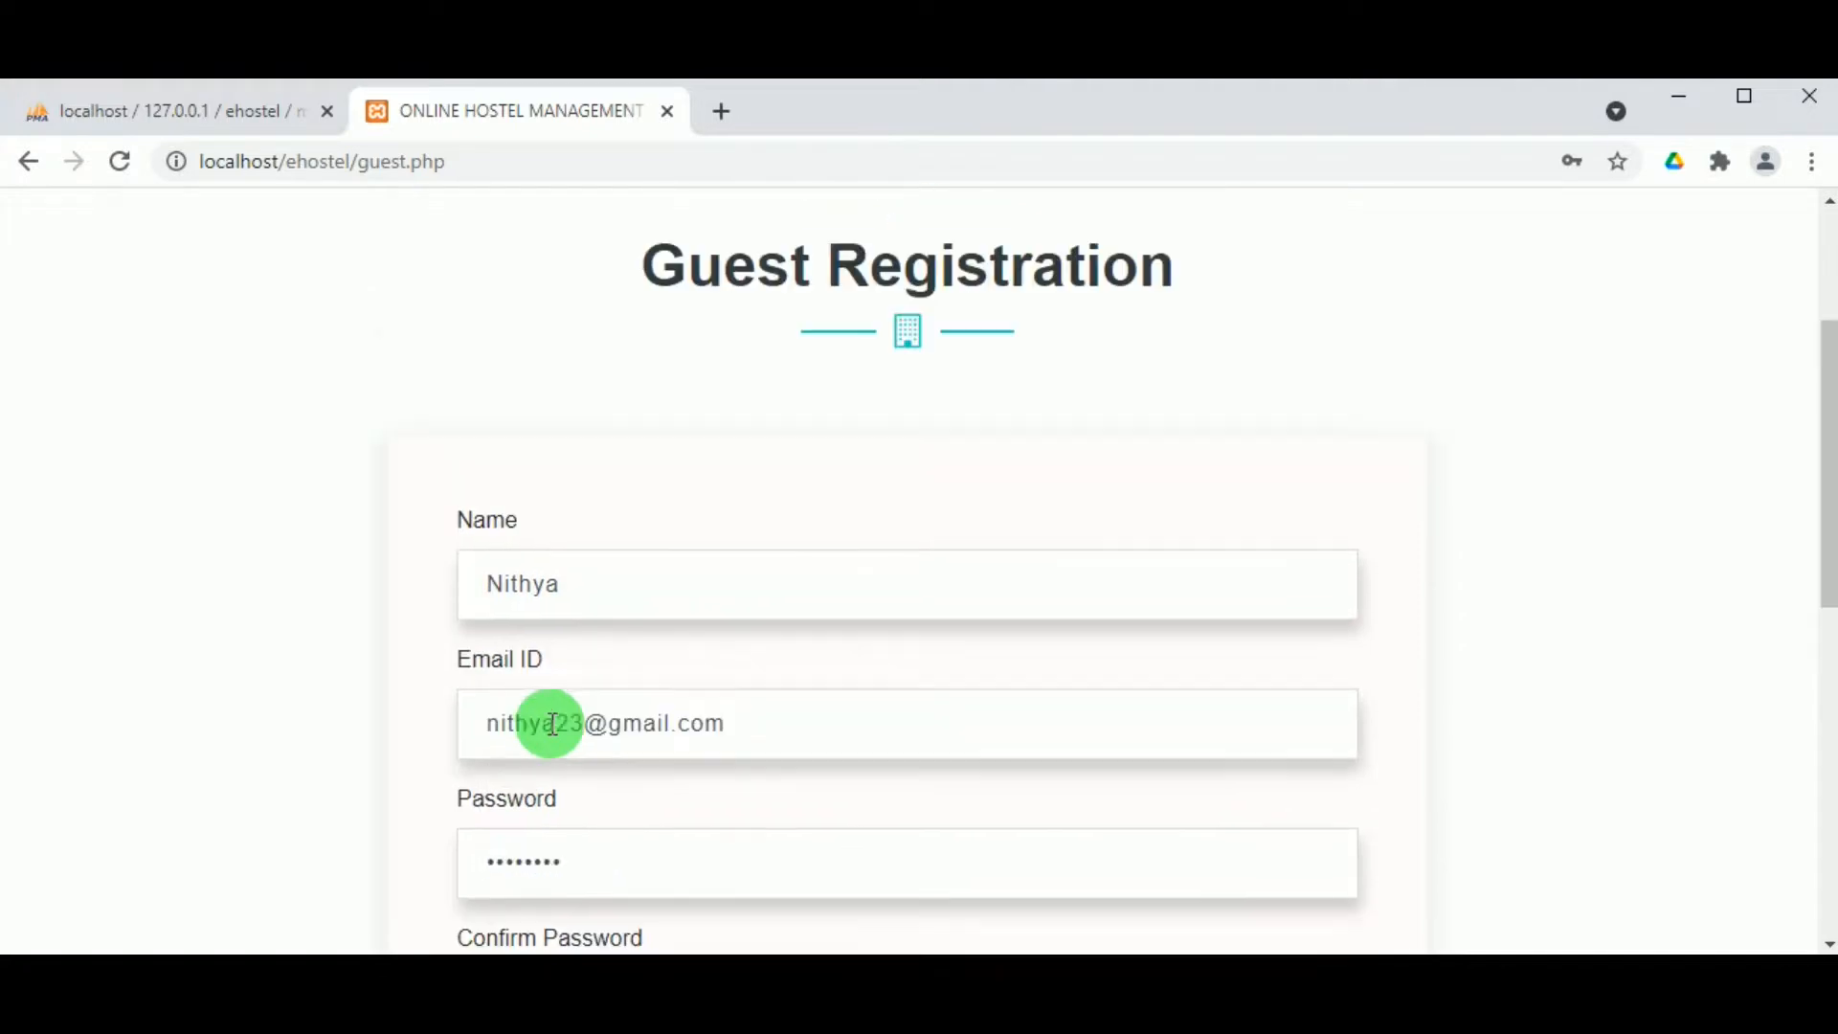
pyautogui.scroll(4, 536, 752)
pyautogui.scroll(-10, 540, 750)
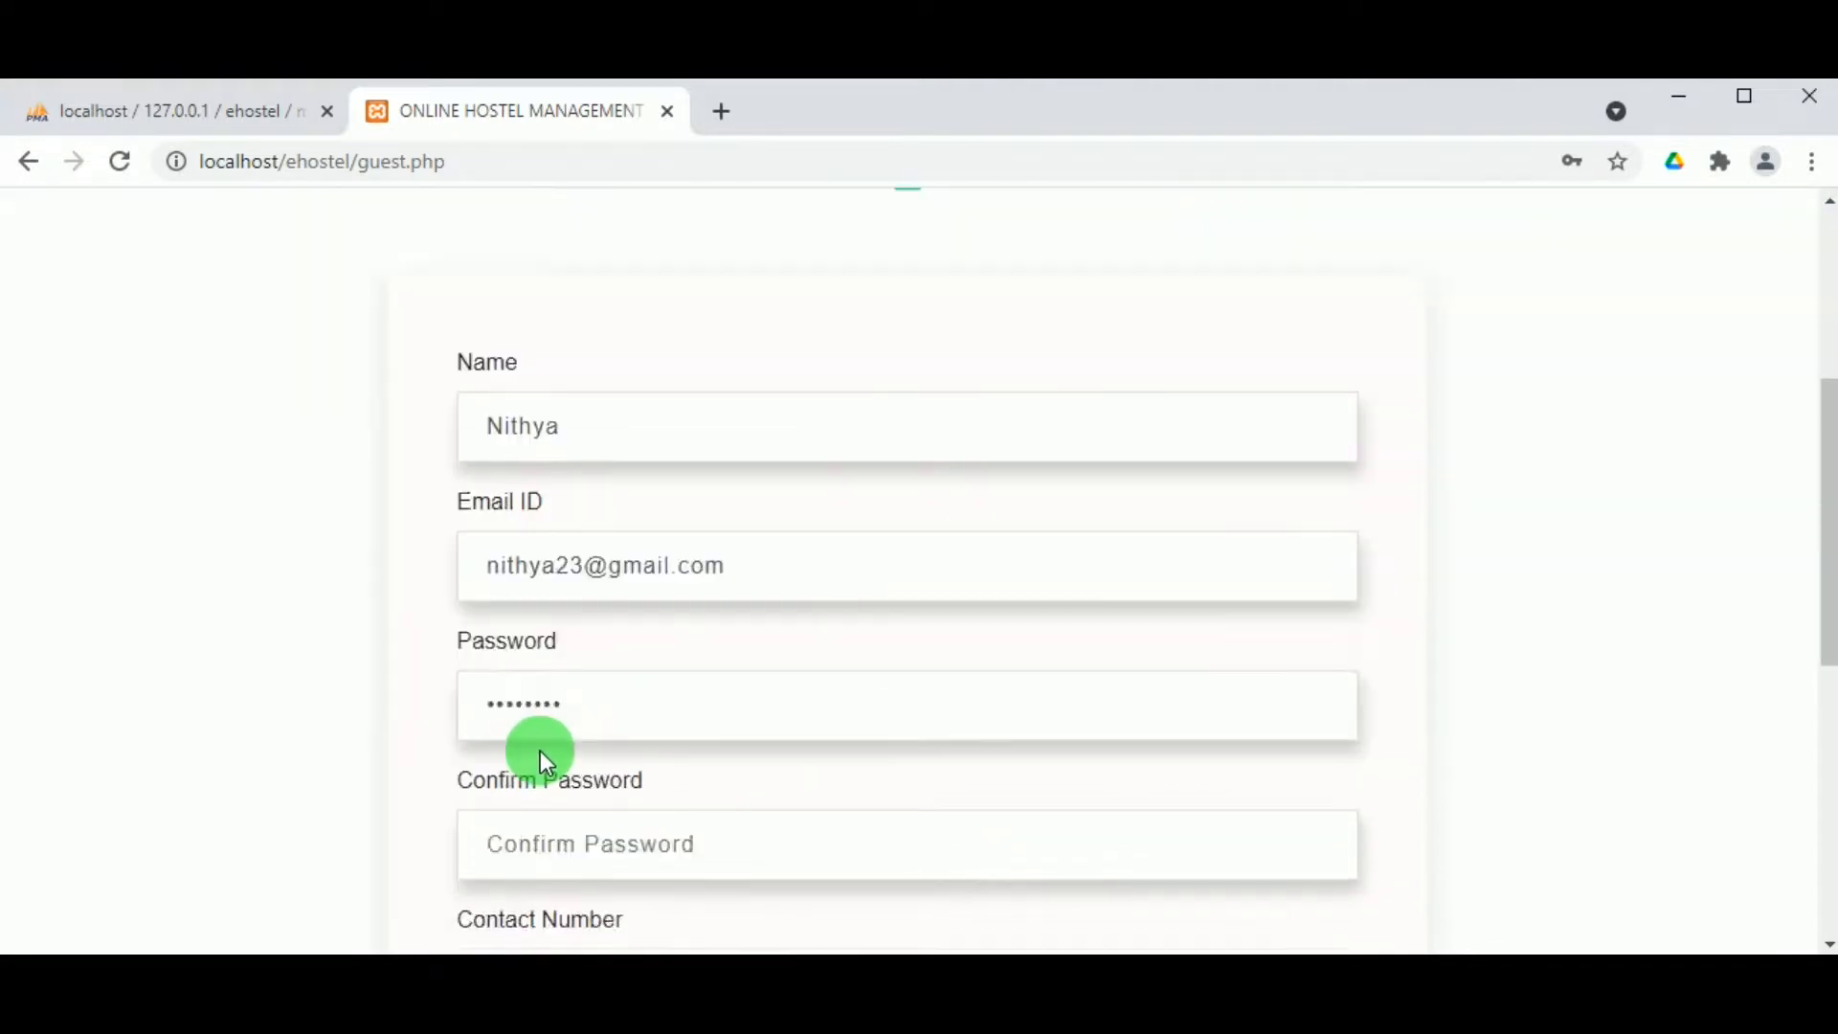
pyautogui.click(622, 436)
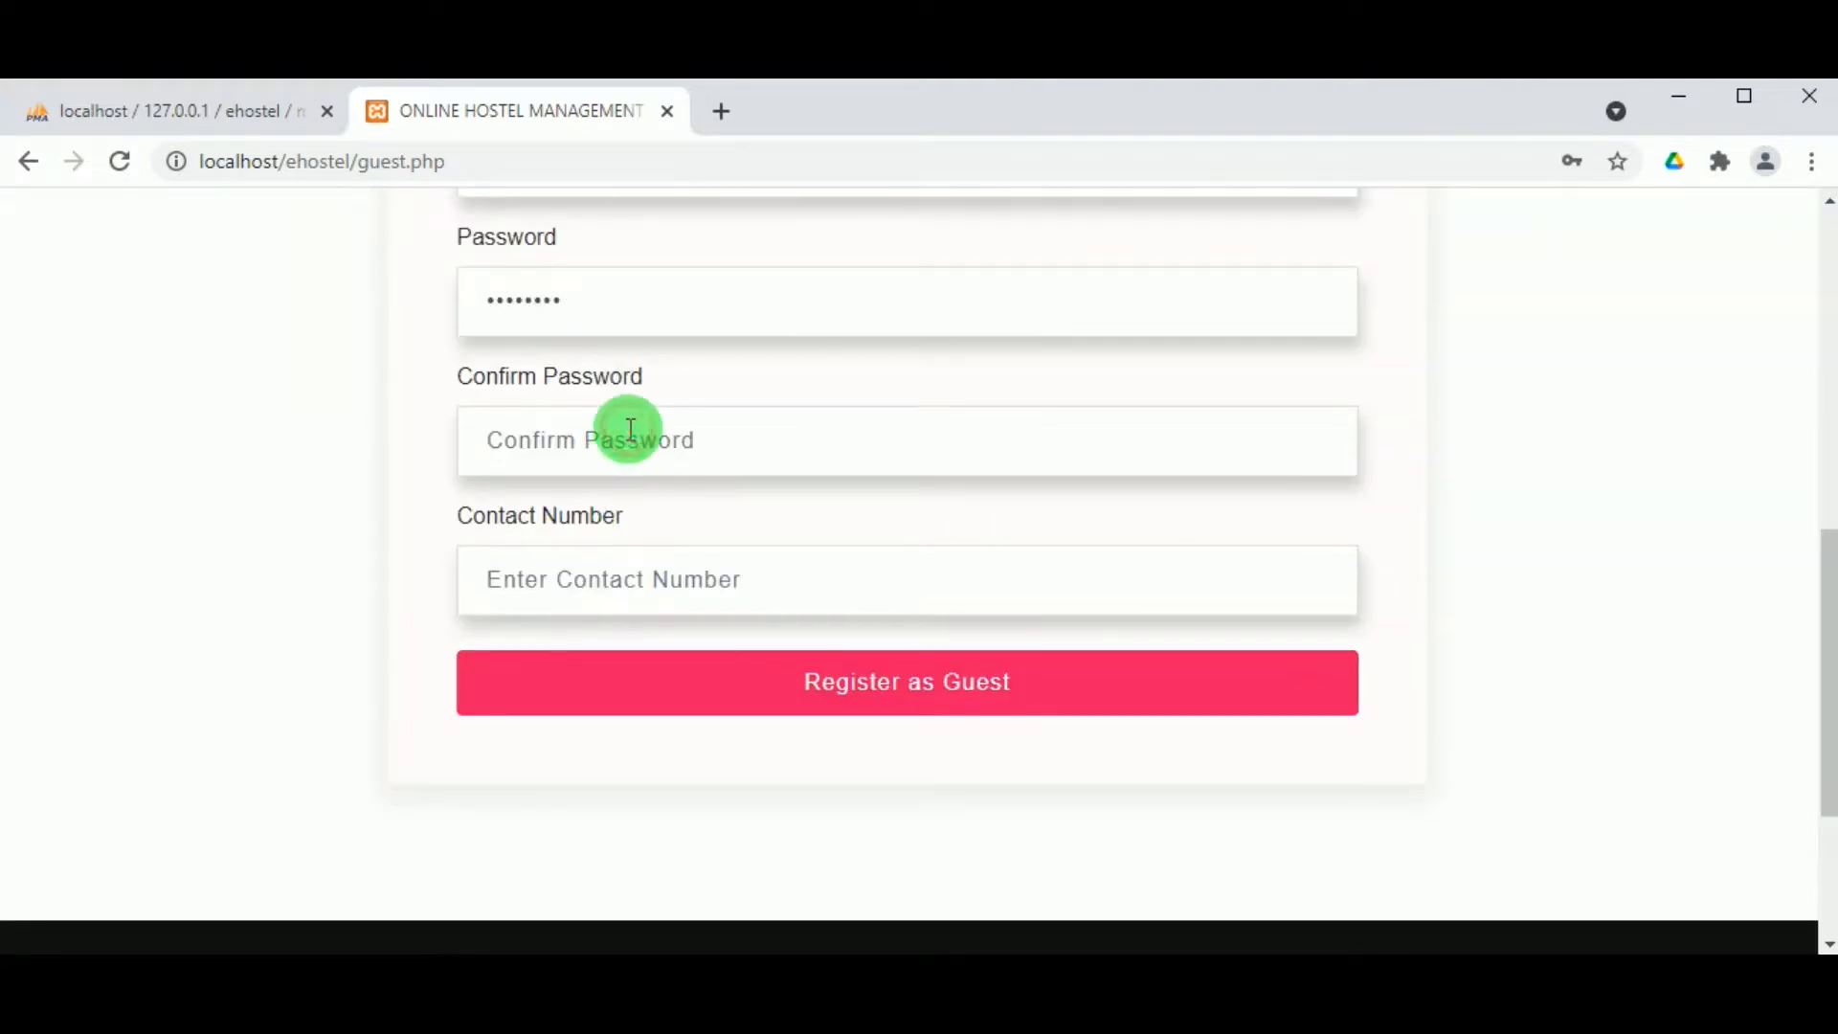
pyautogui.write('nithya123')
pyautogui.click(603, 574)
pyautogui.scroll(-2, 603, 569)
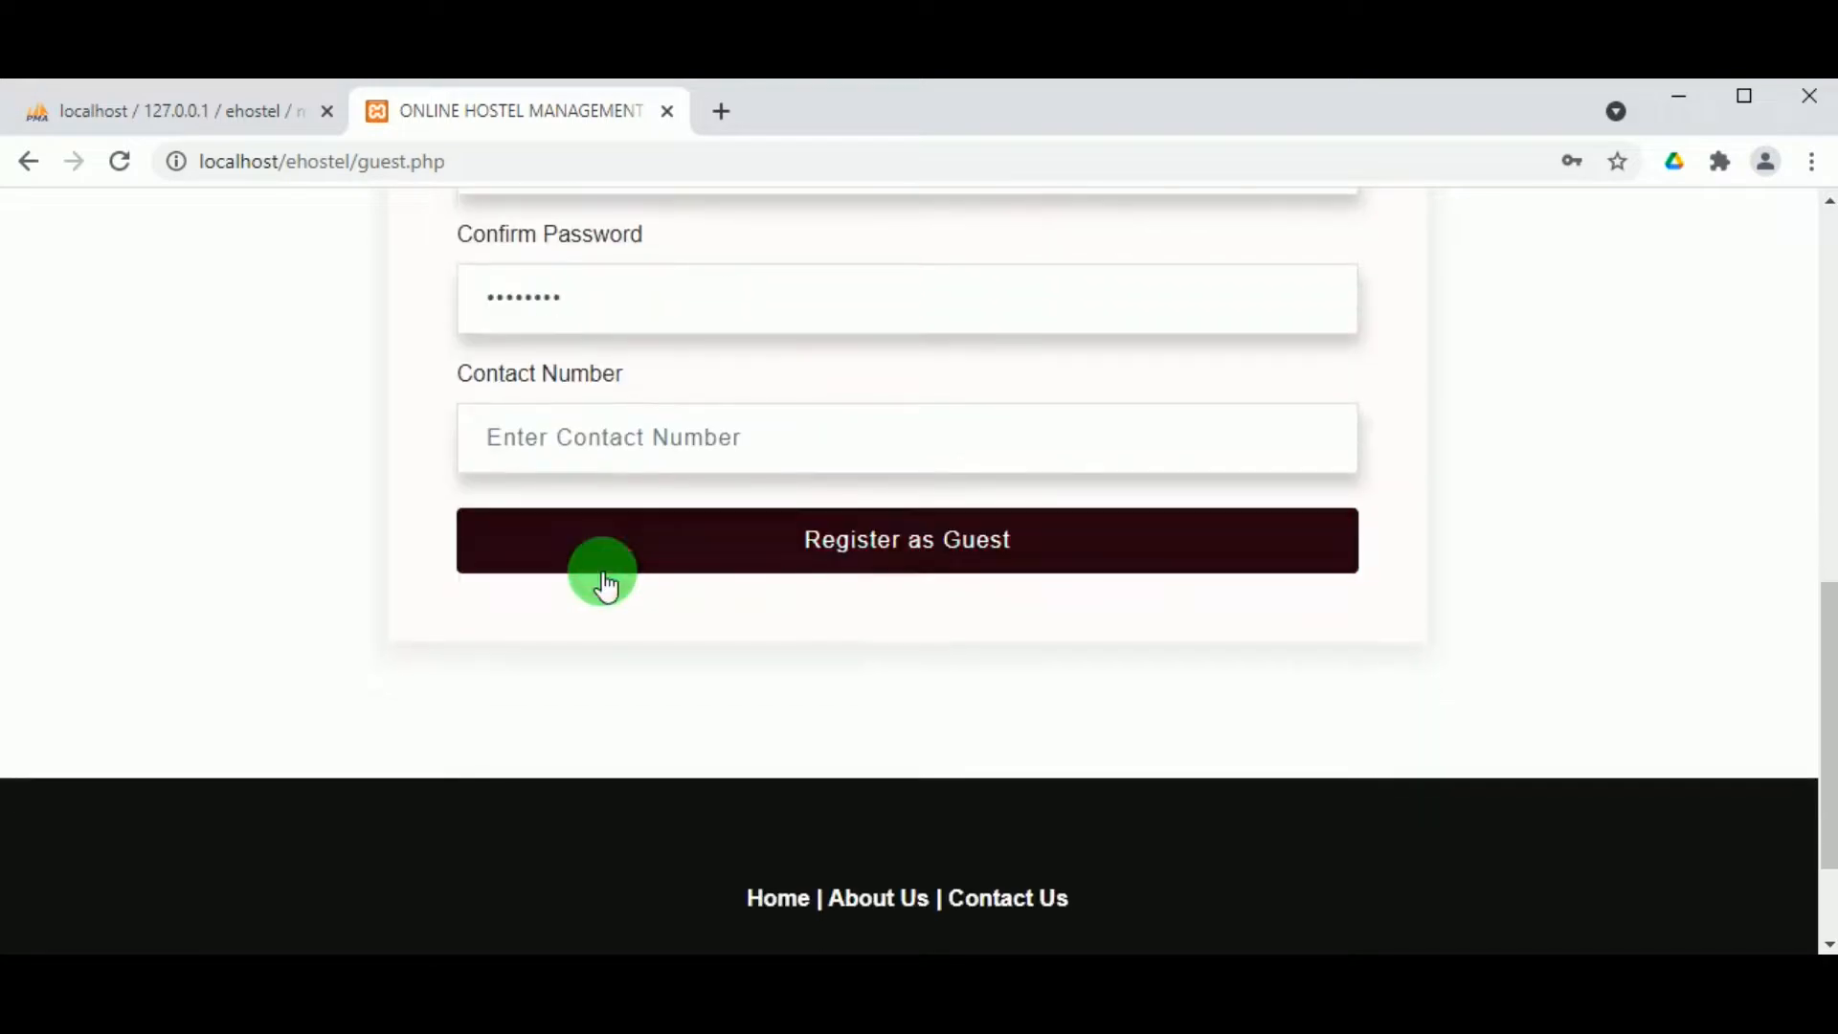
pyautogui.write('8765432109')
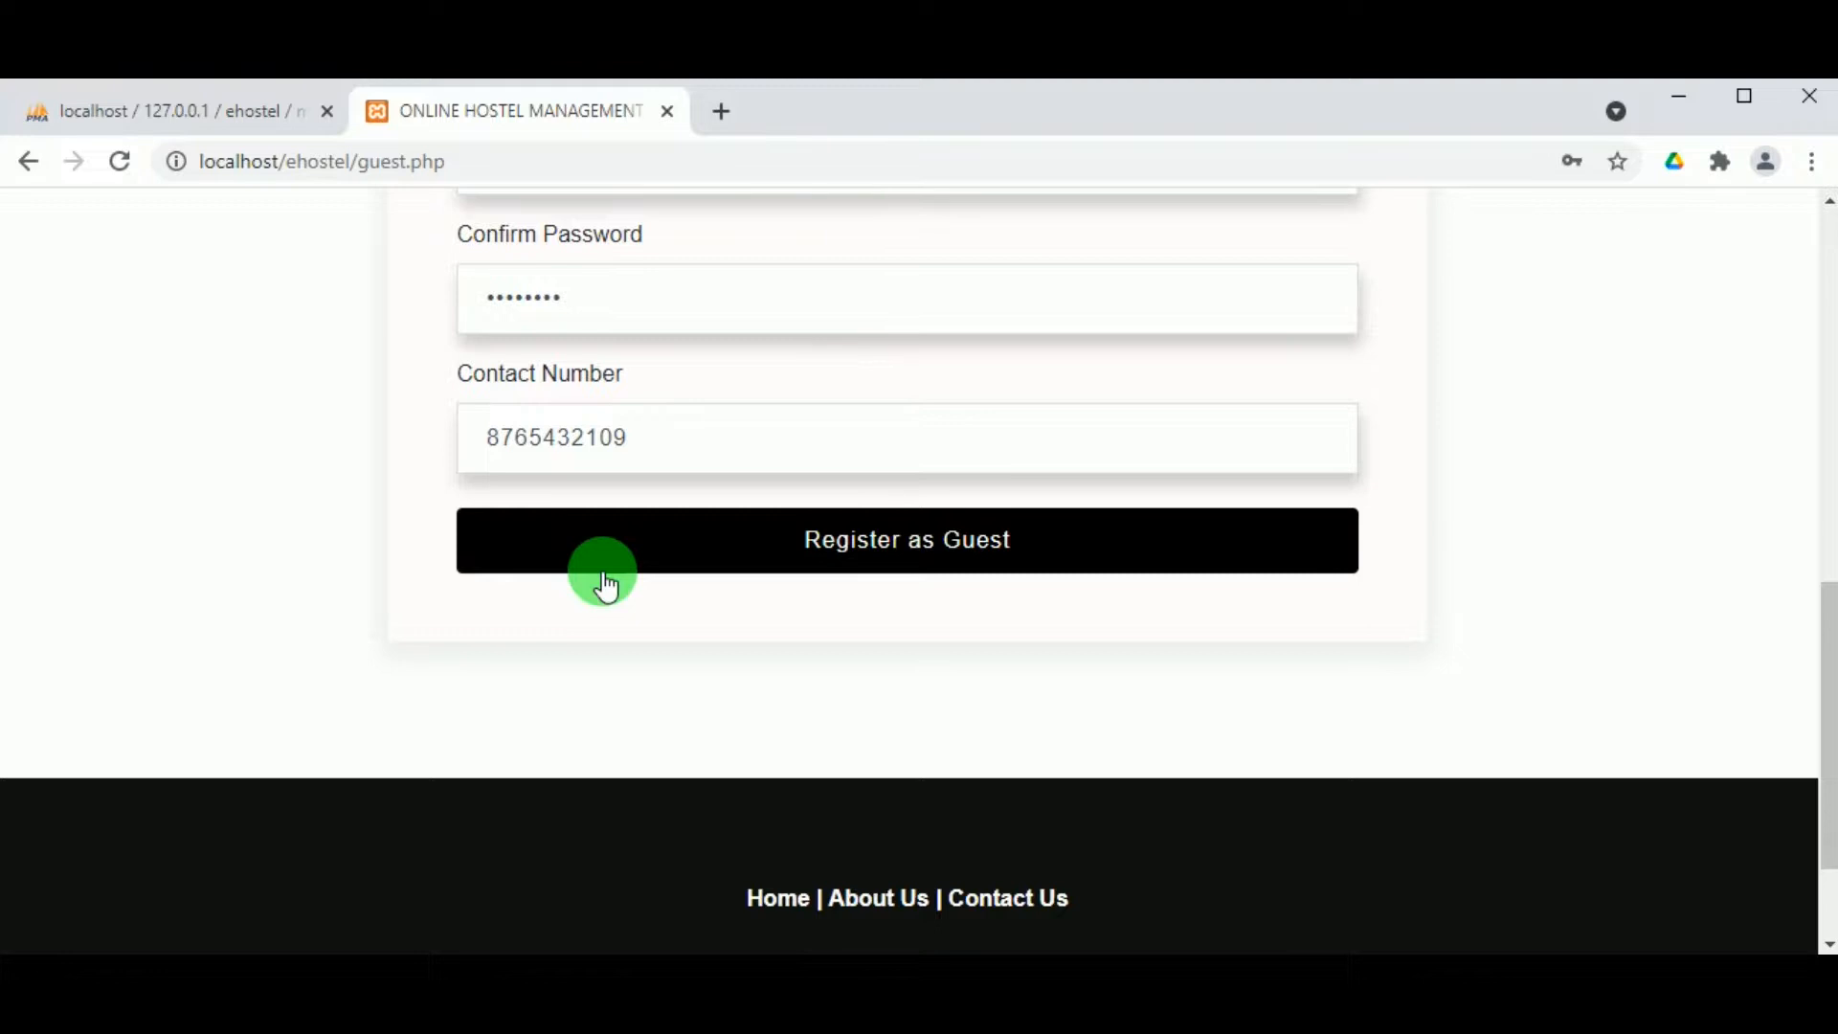
pyautogui.click(831, 539)
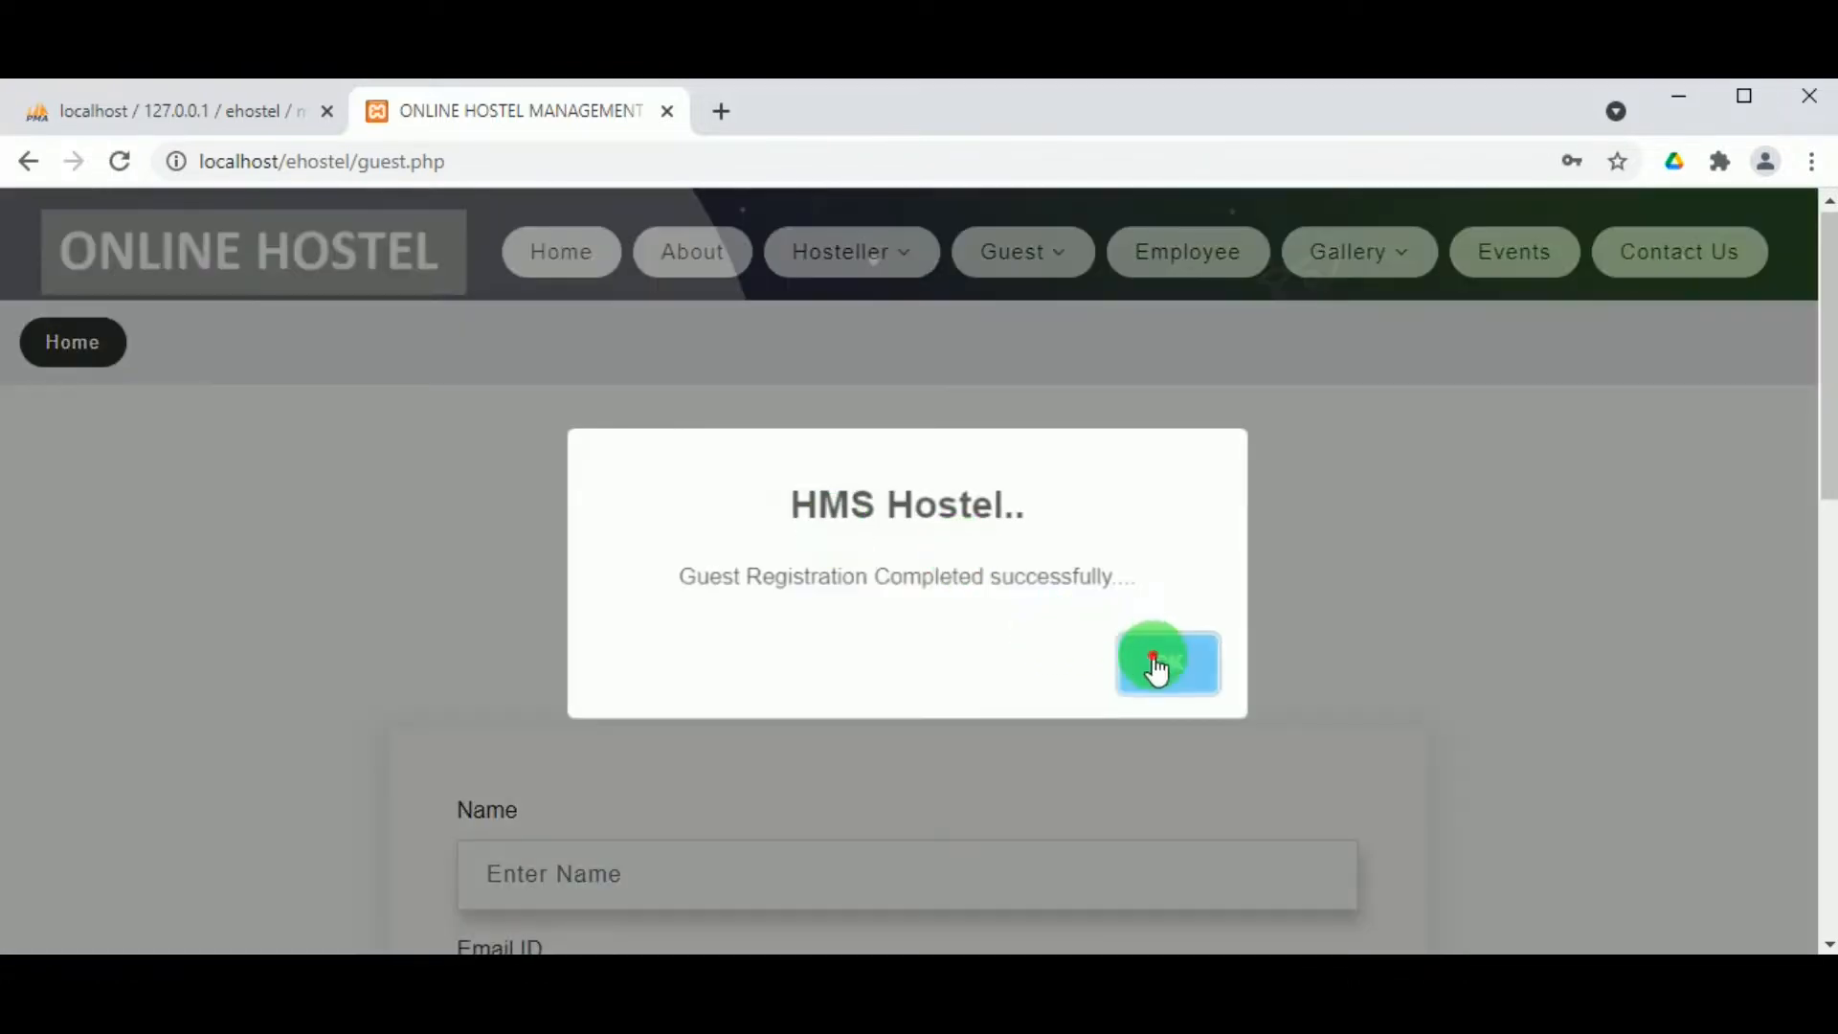
pyautogui.click(1156, 660)
# Step: Sign in as the newly registered guest with their e-mail and password
pyautogui.scroll(-4, 950, 617)
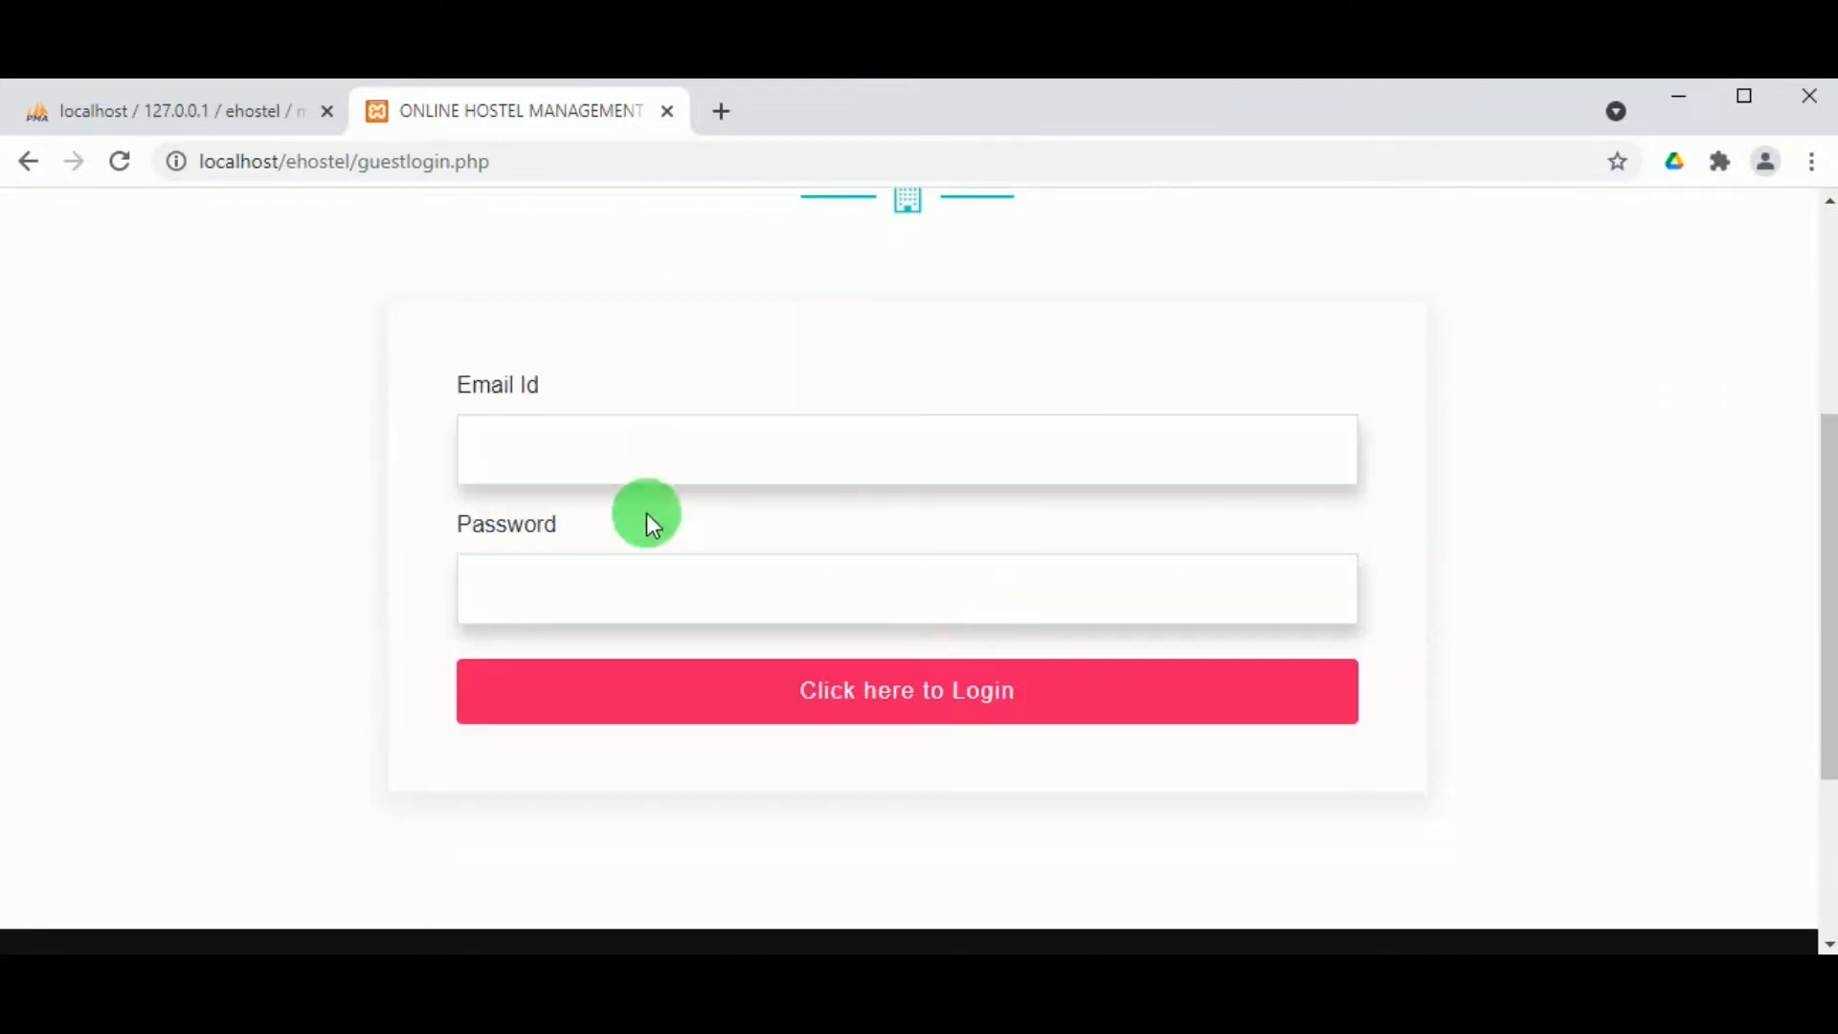
pyautogui.click(629, 427)
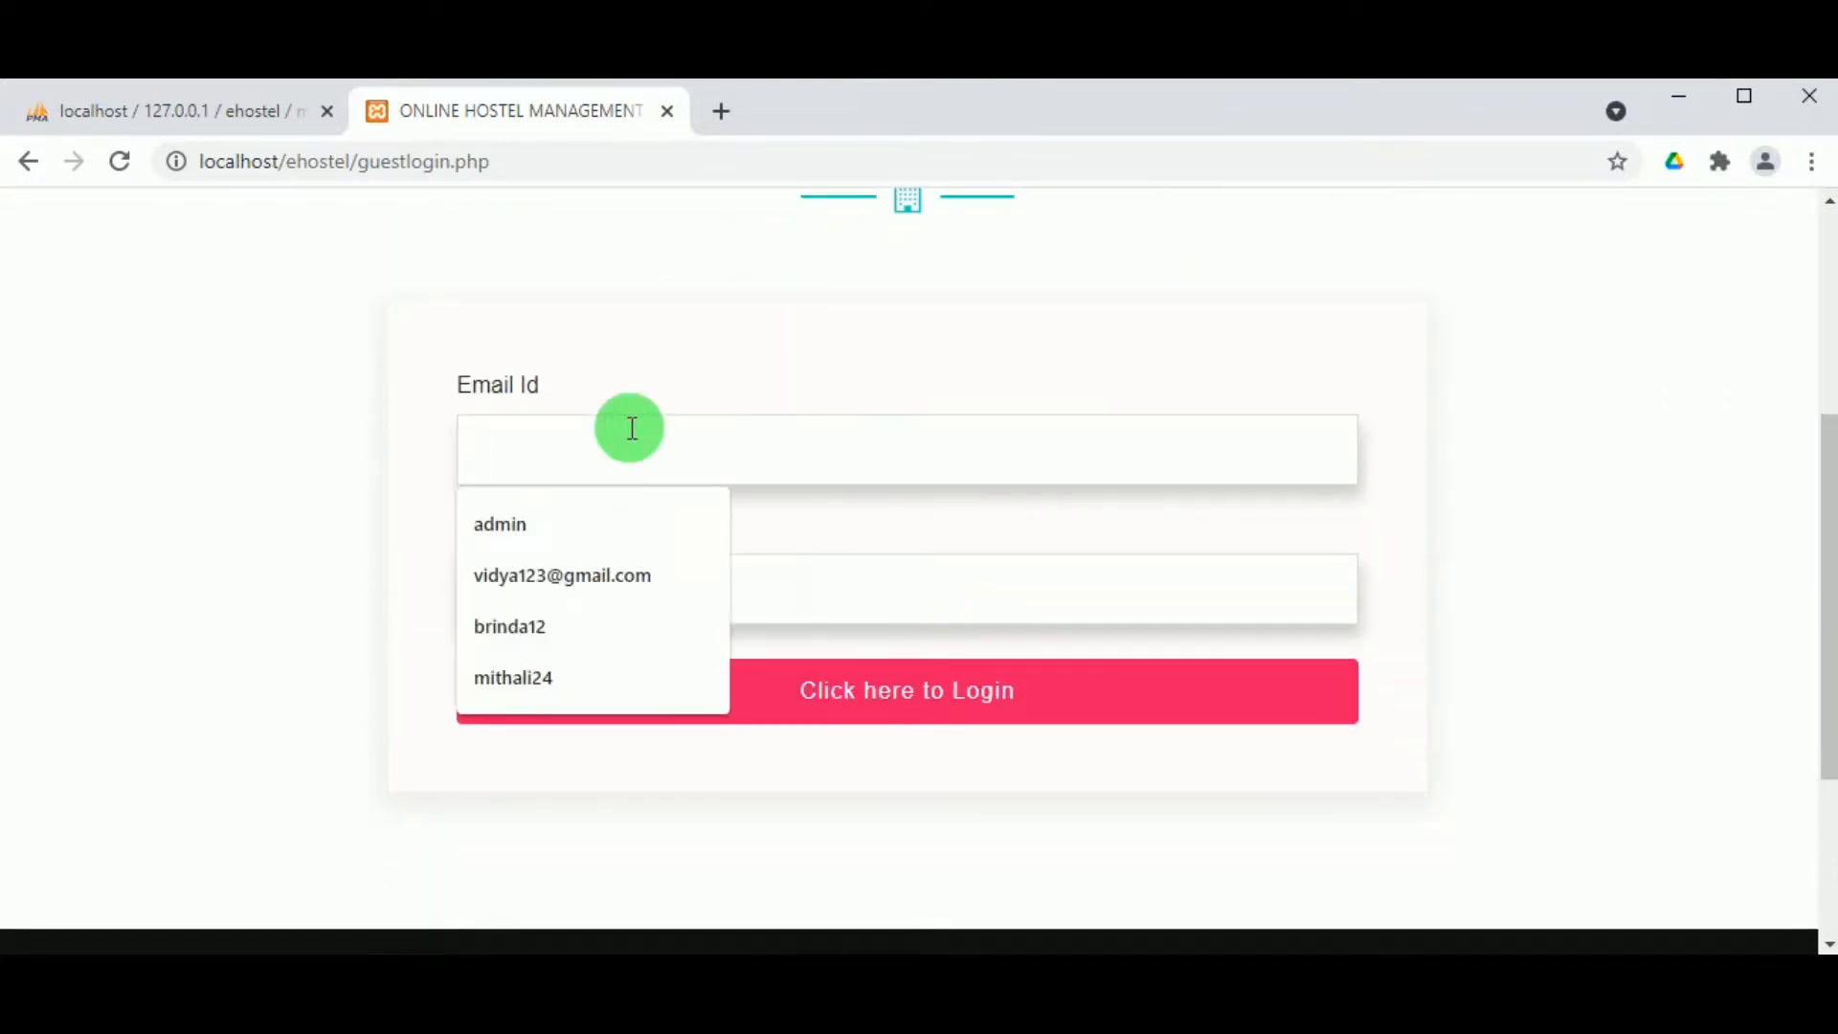
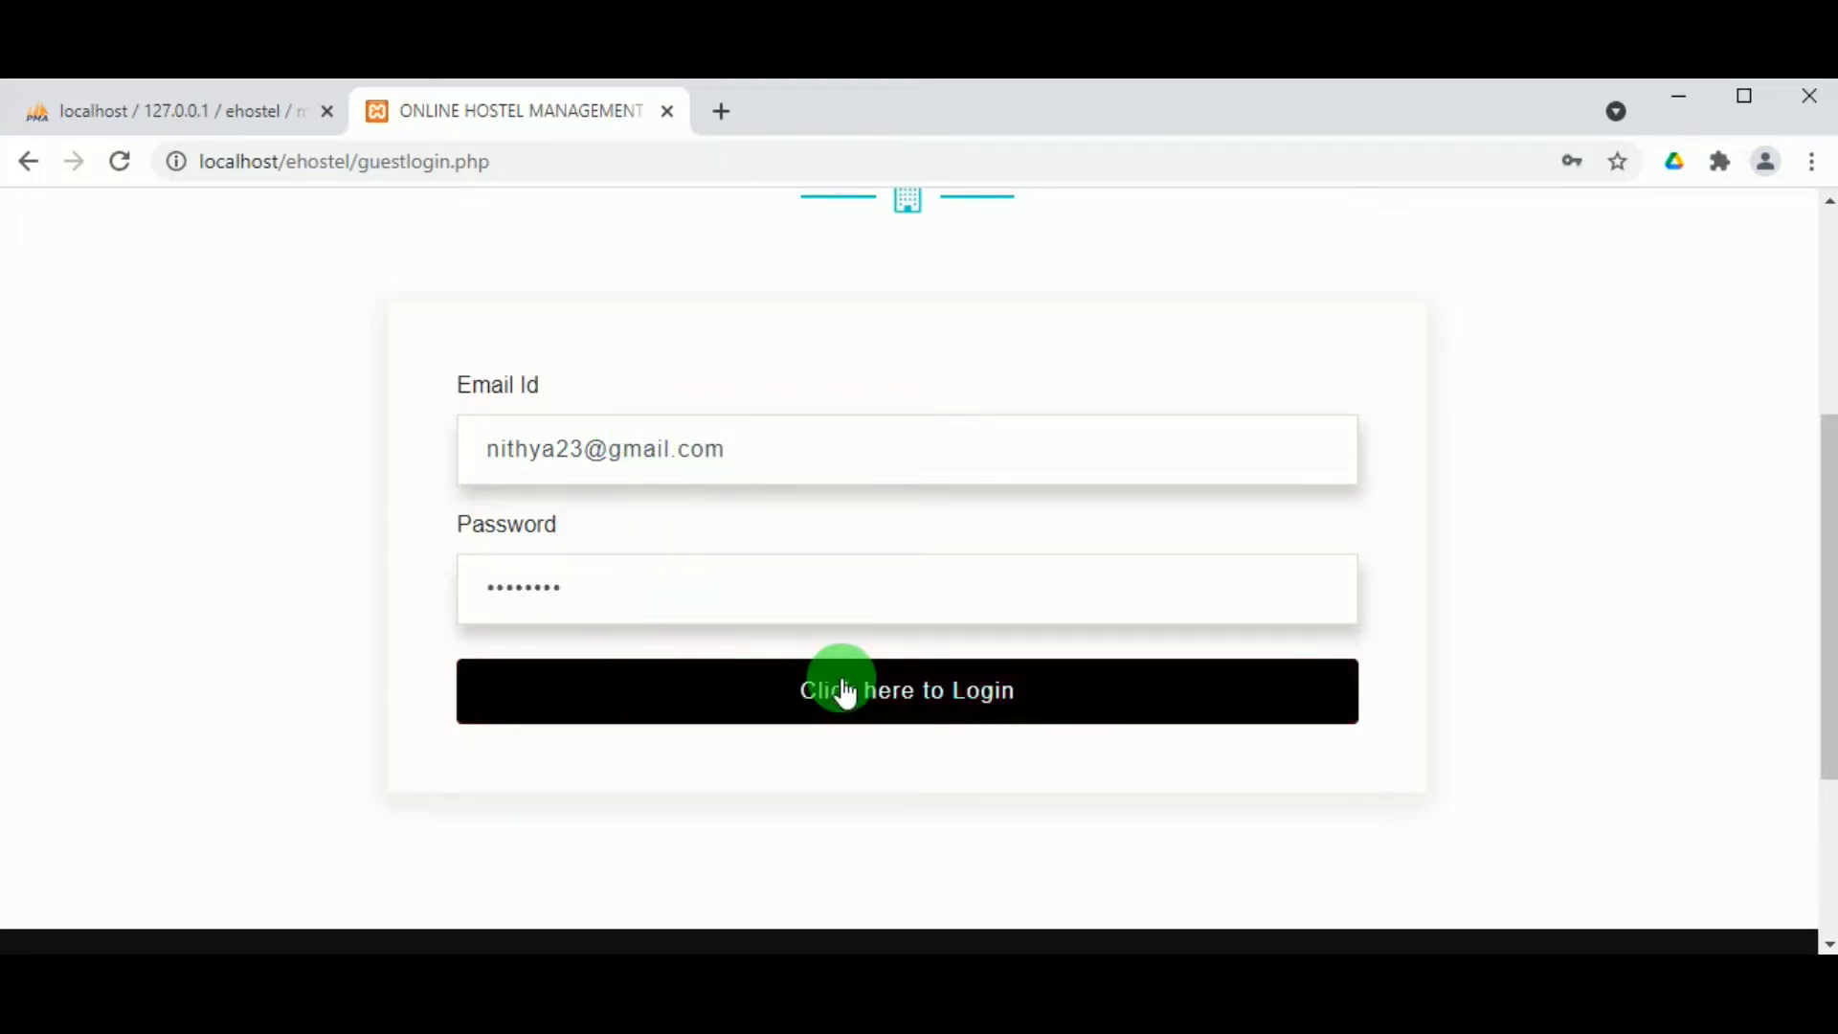
pyautogui.click(841, 680)
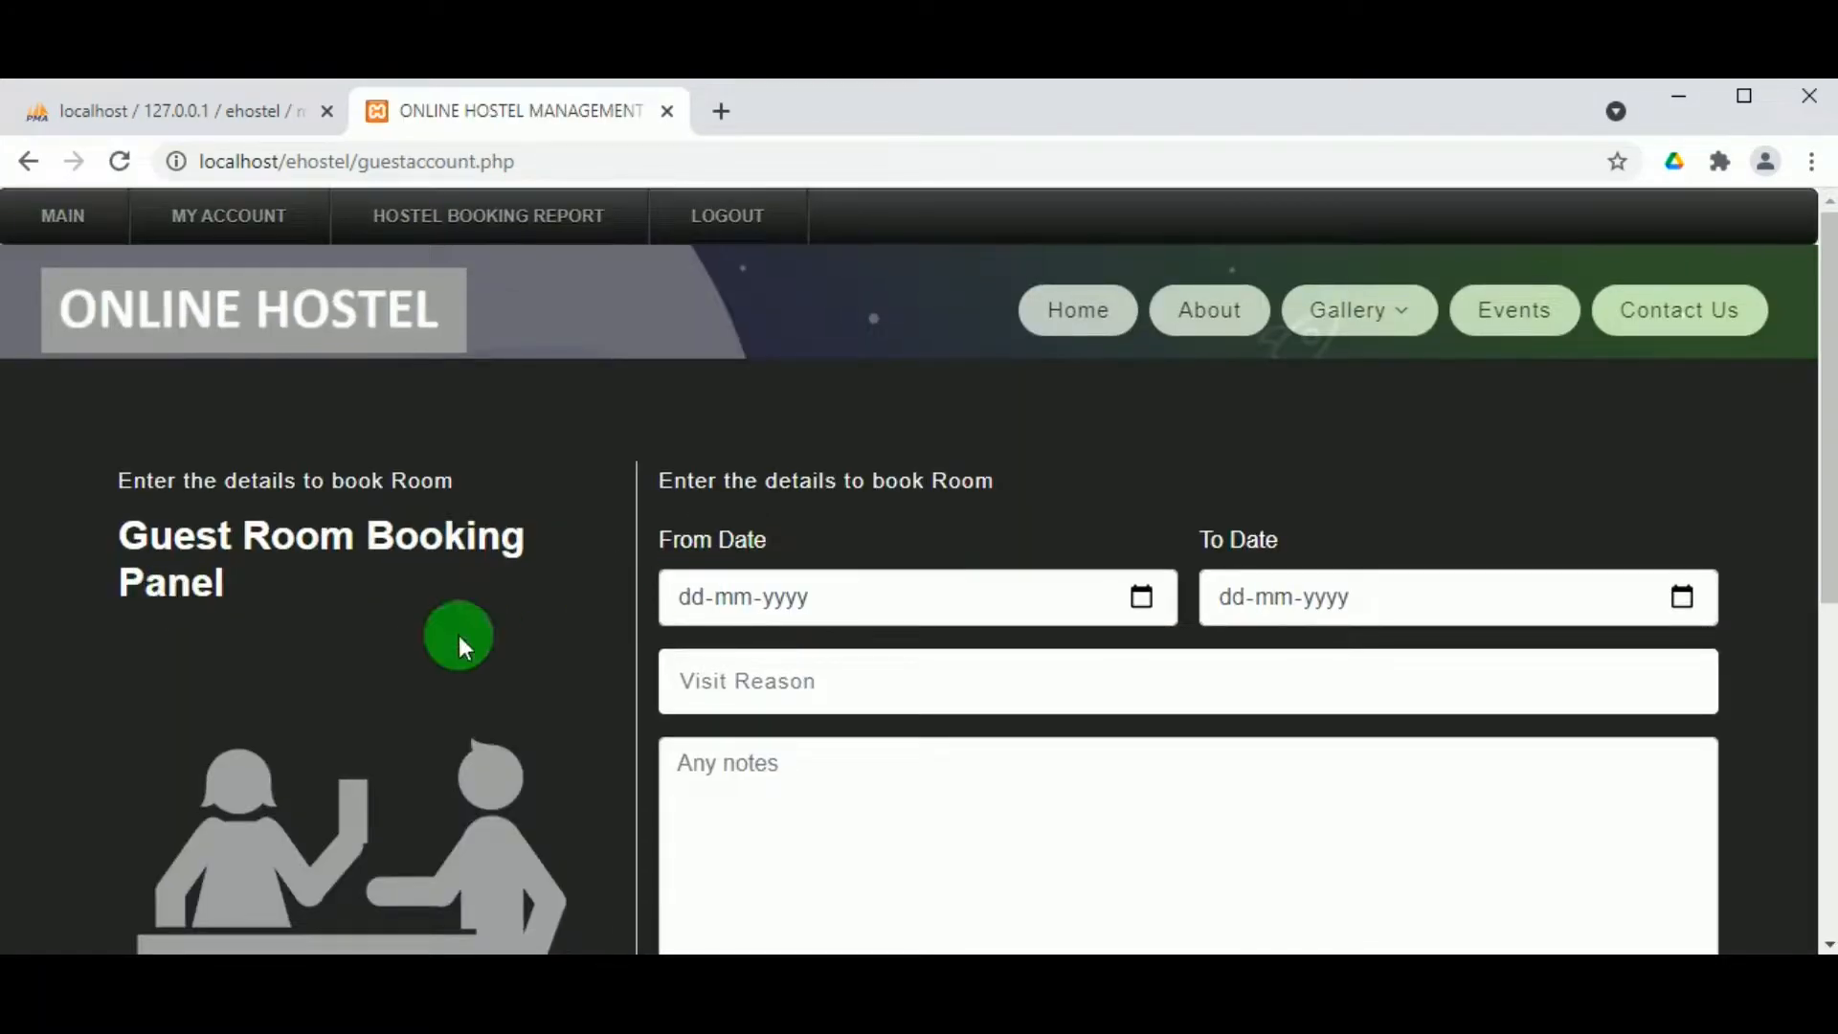
# Step: Set the booking dates from 24-05-2021 to 27-05-2021
pyautogui.scroll(-1, 842, 498)
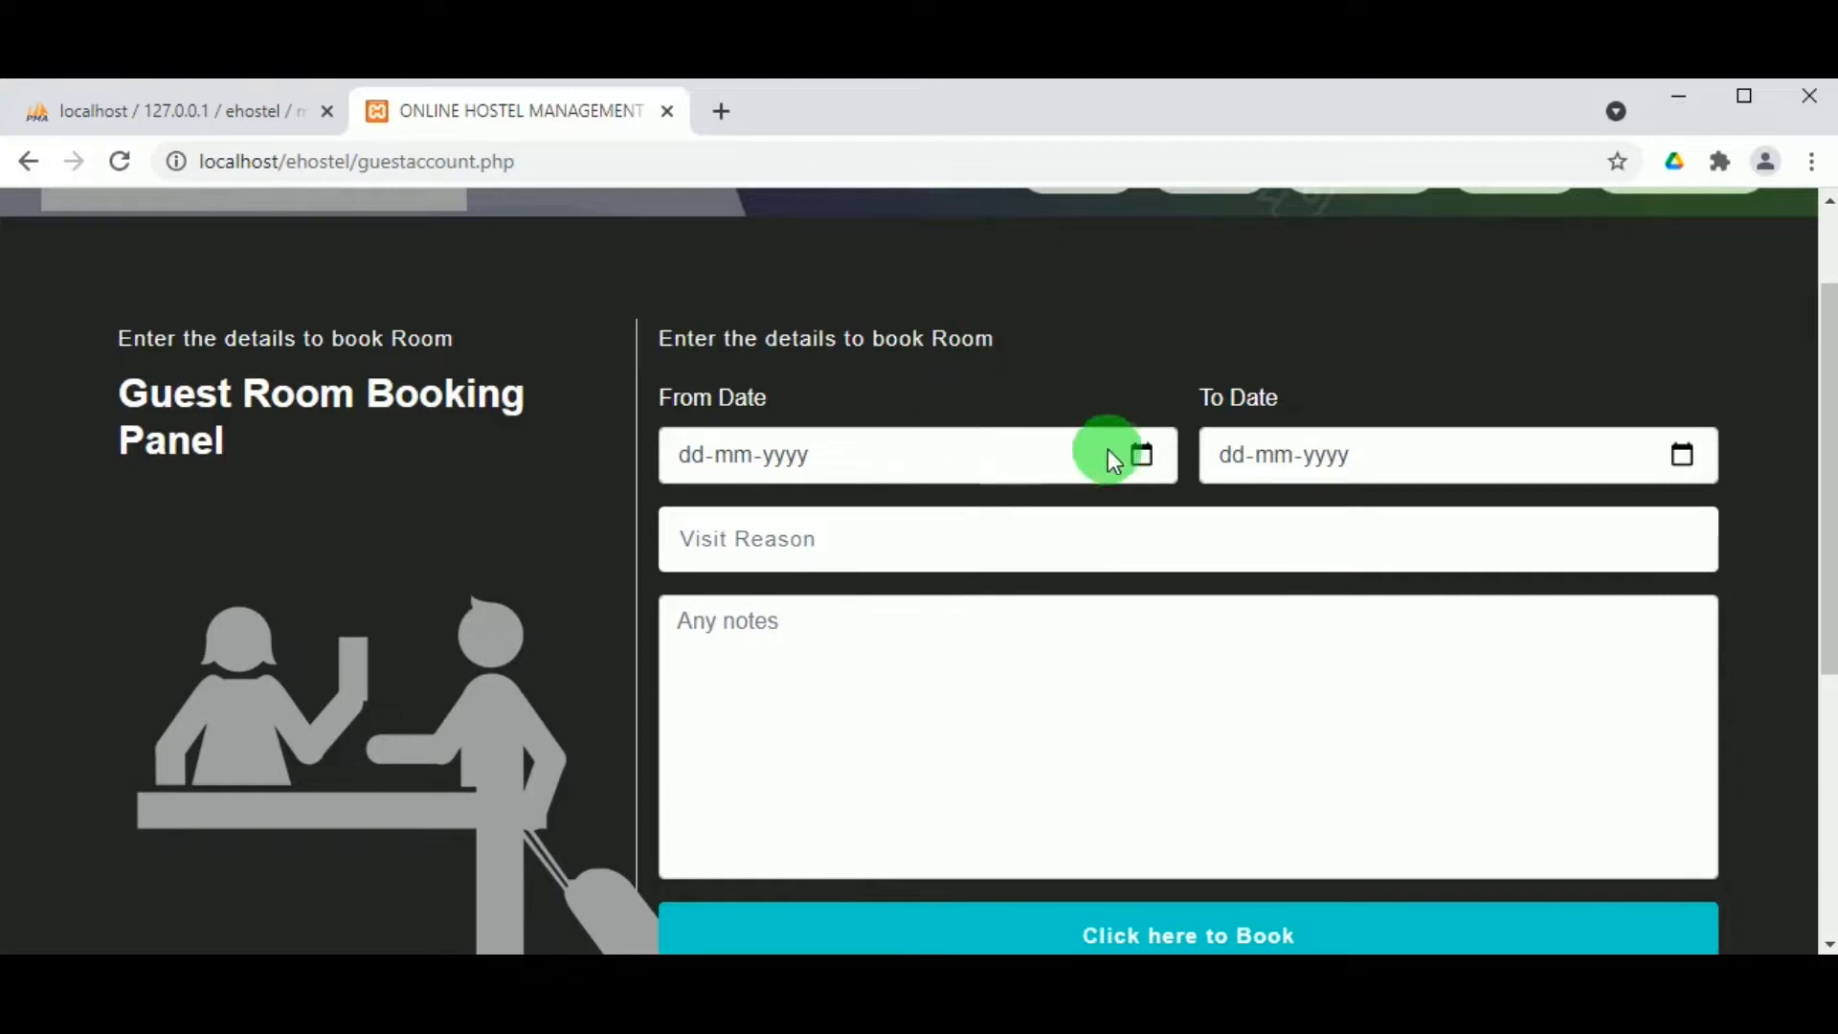
pyautogui.click(1139, 457)
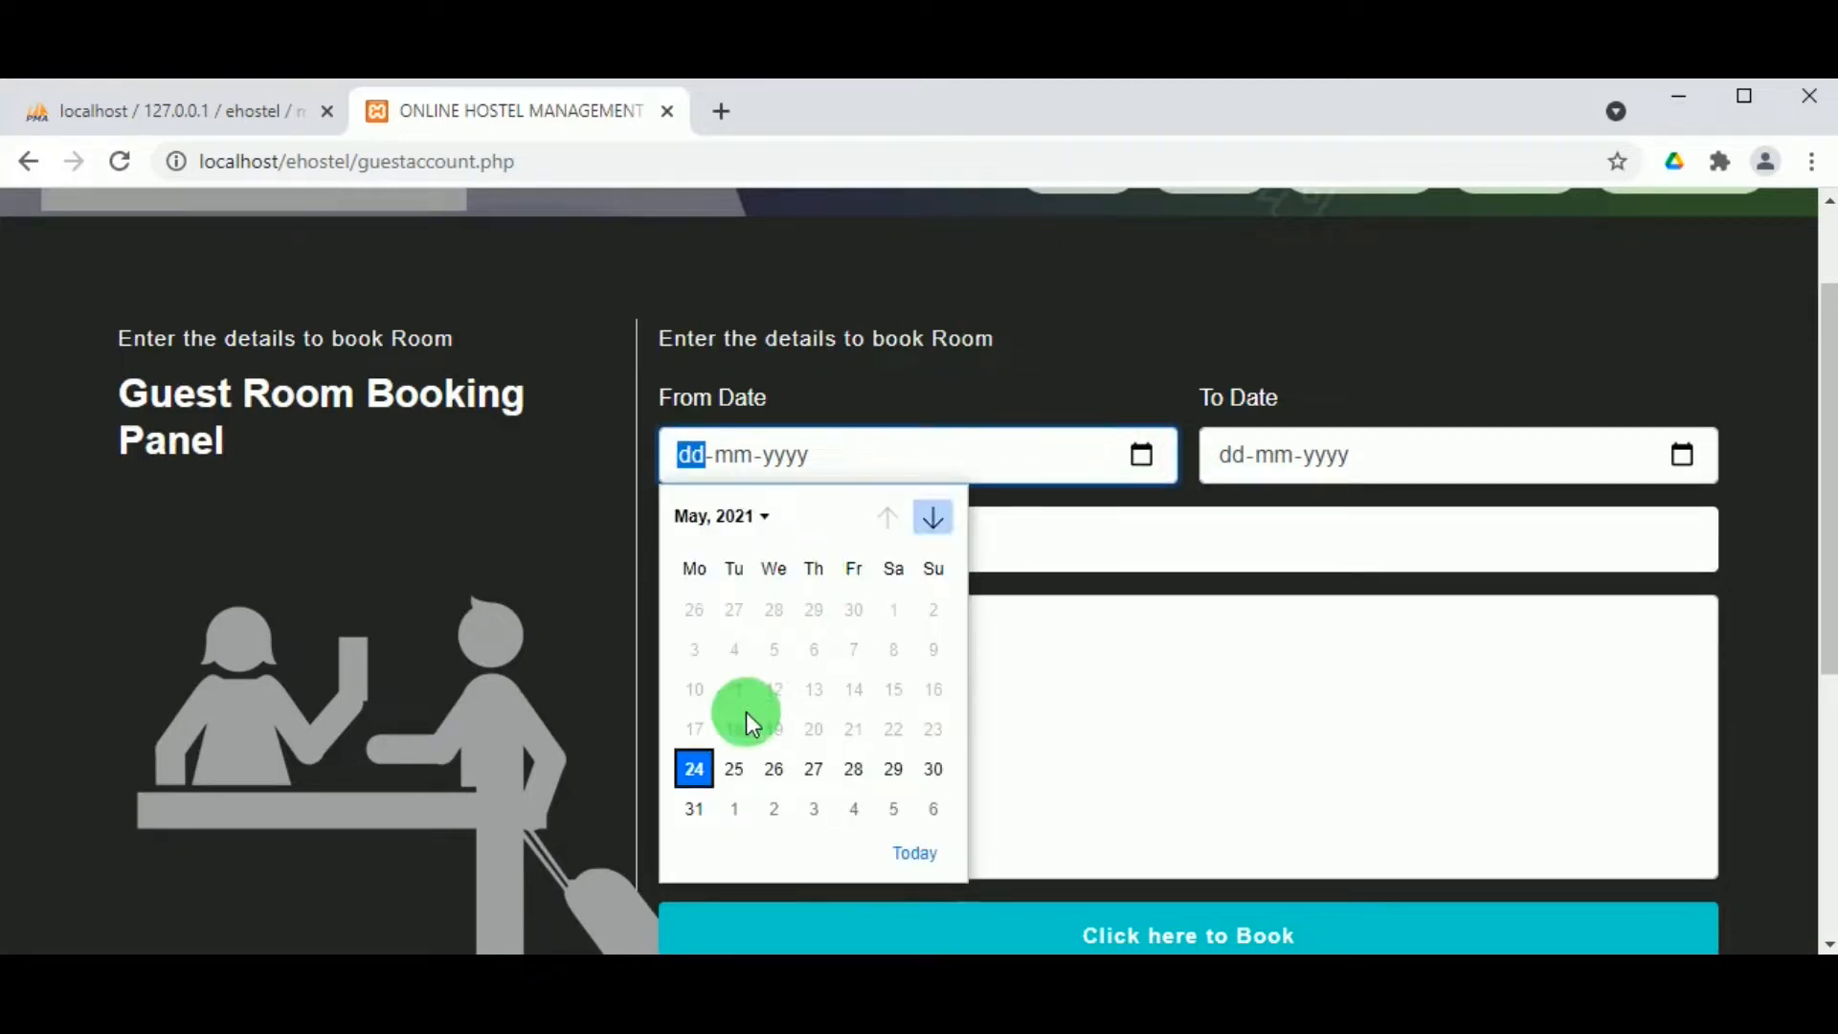
pyautogui.click(723, 766)
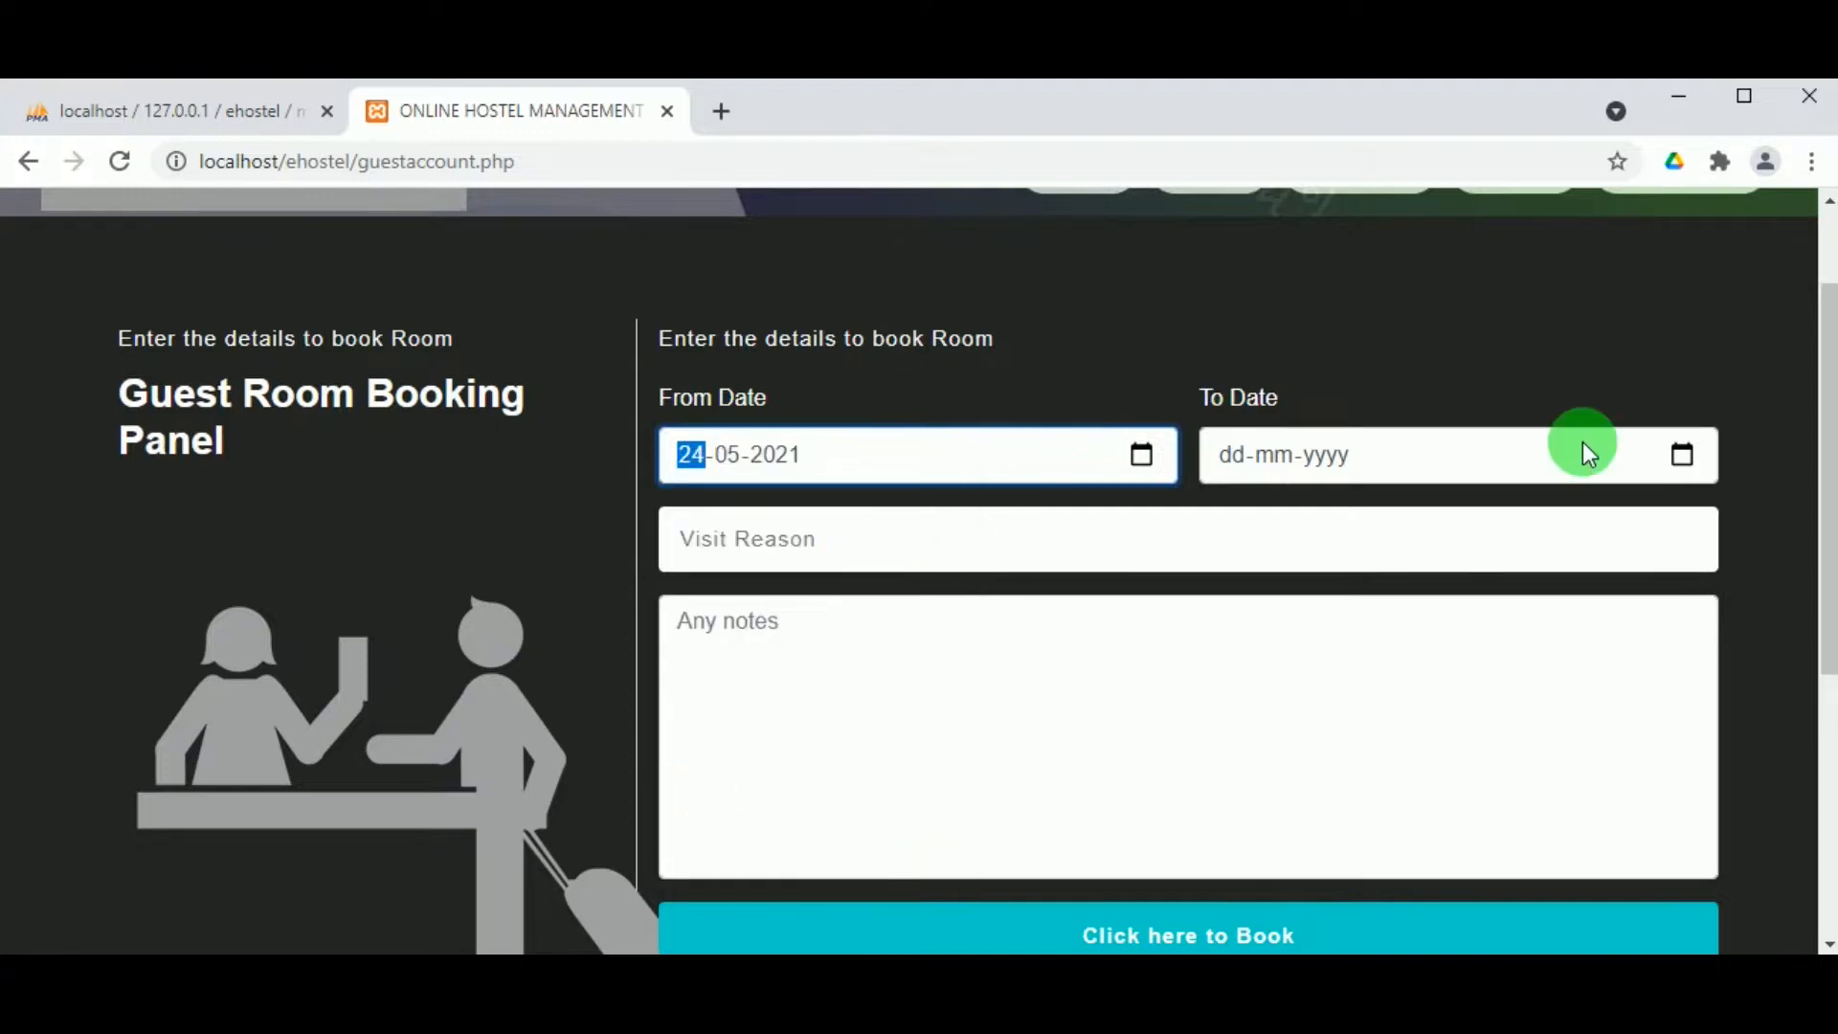
pyautogui.click(1690, 463)
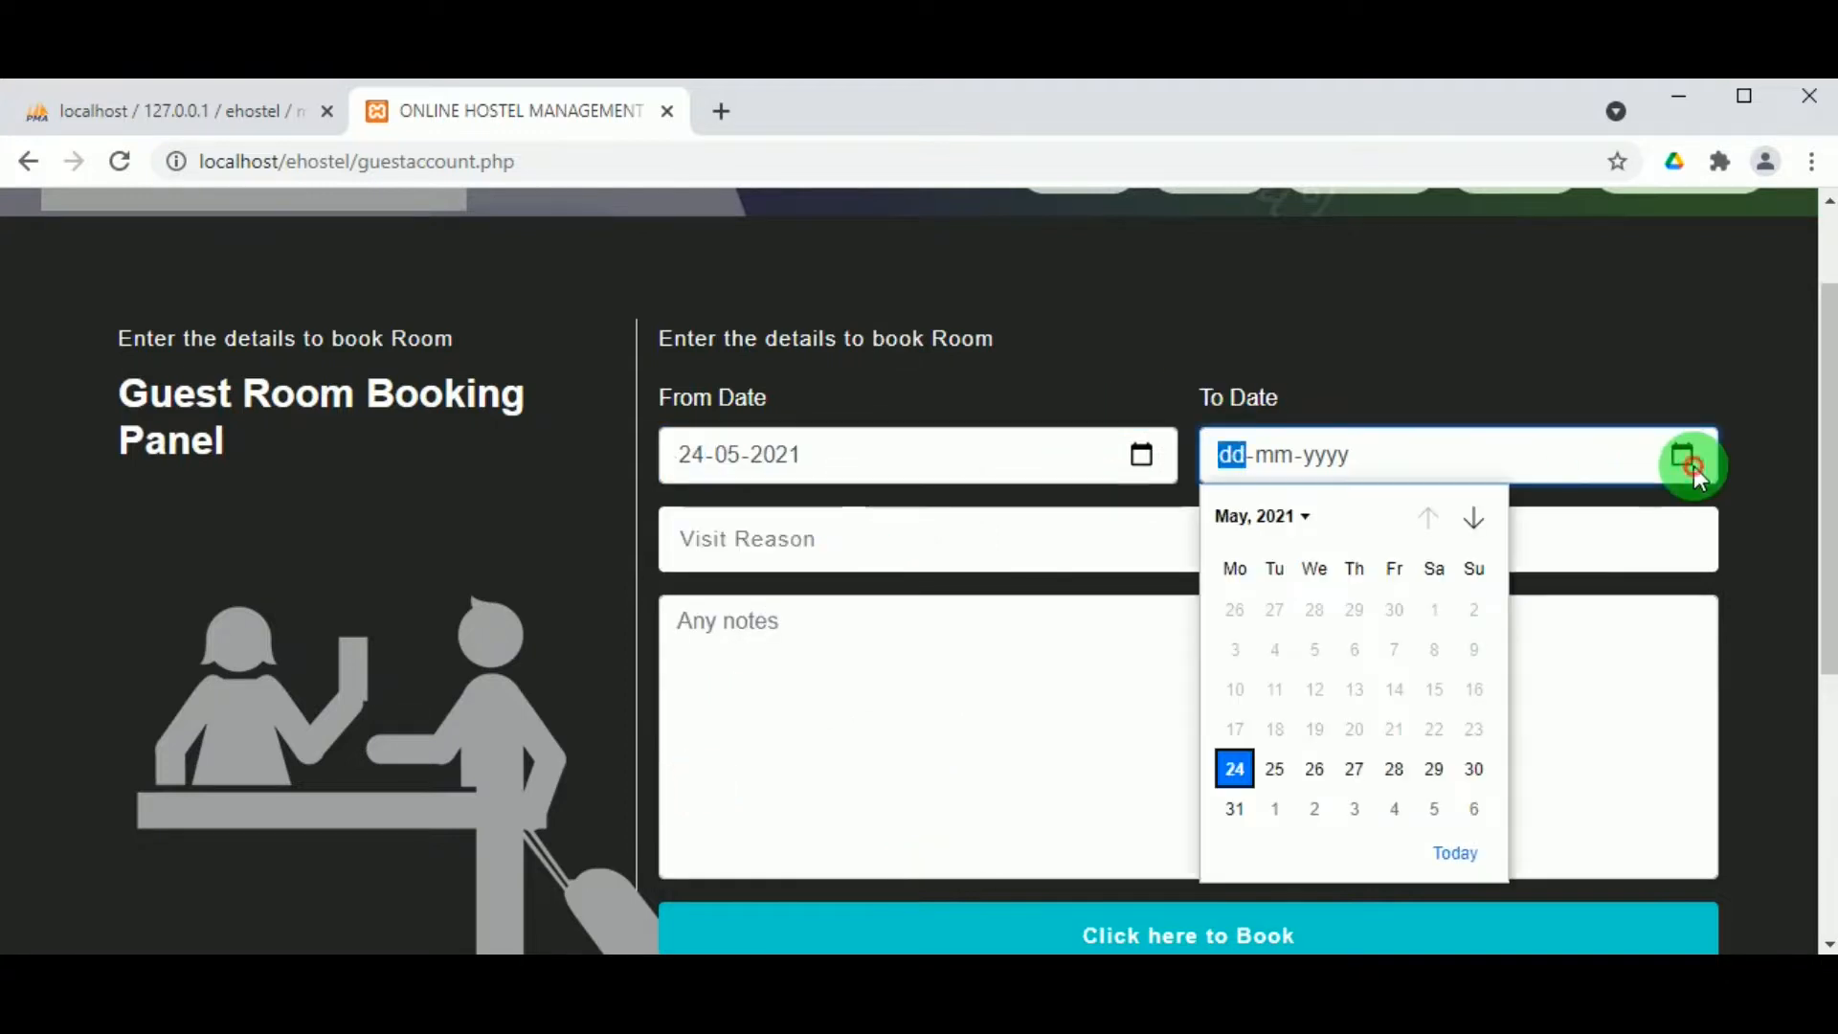
pyautogui.click(1355, 780)
# Step: Enter the visit reason 'Medical Treatement' and begin the notes with 'To'
pyautogui.click(874, 550)
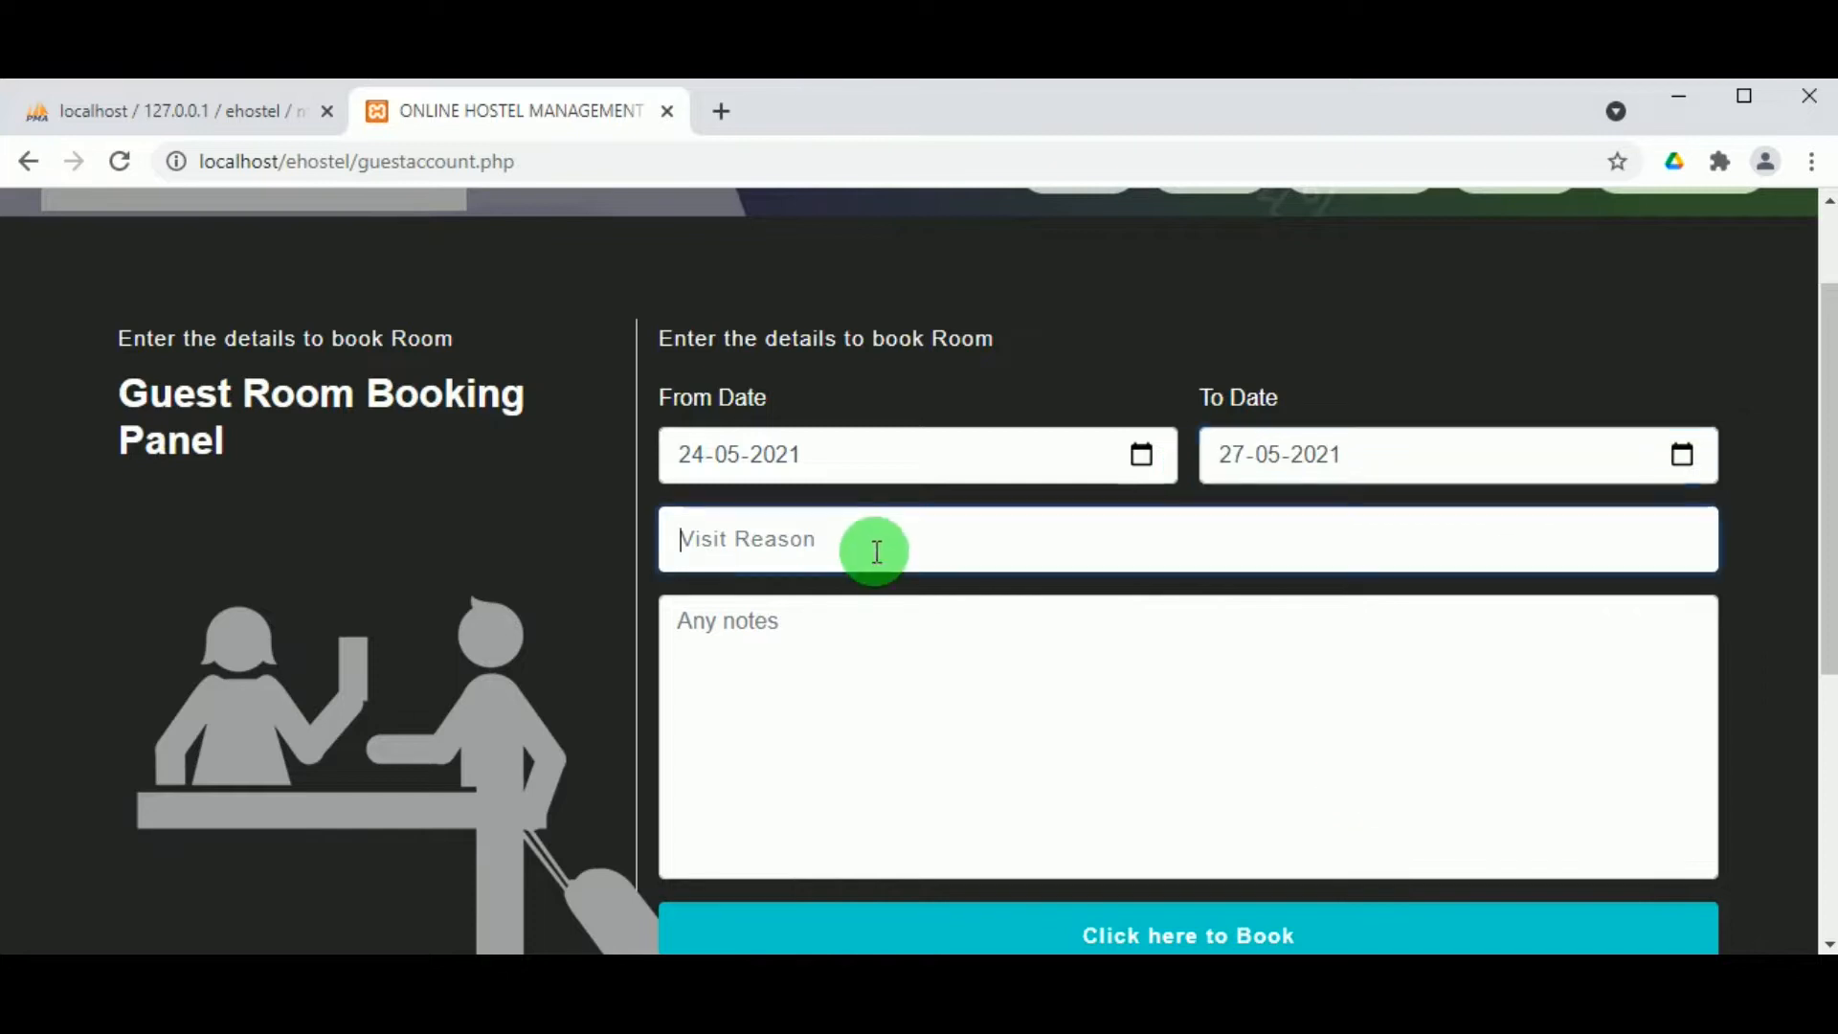
pyautogui.write('M')
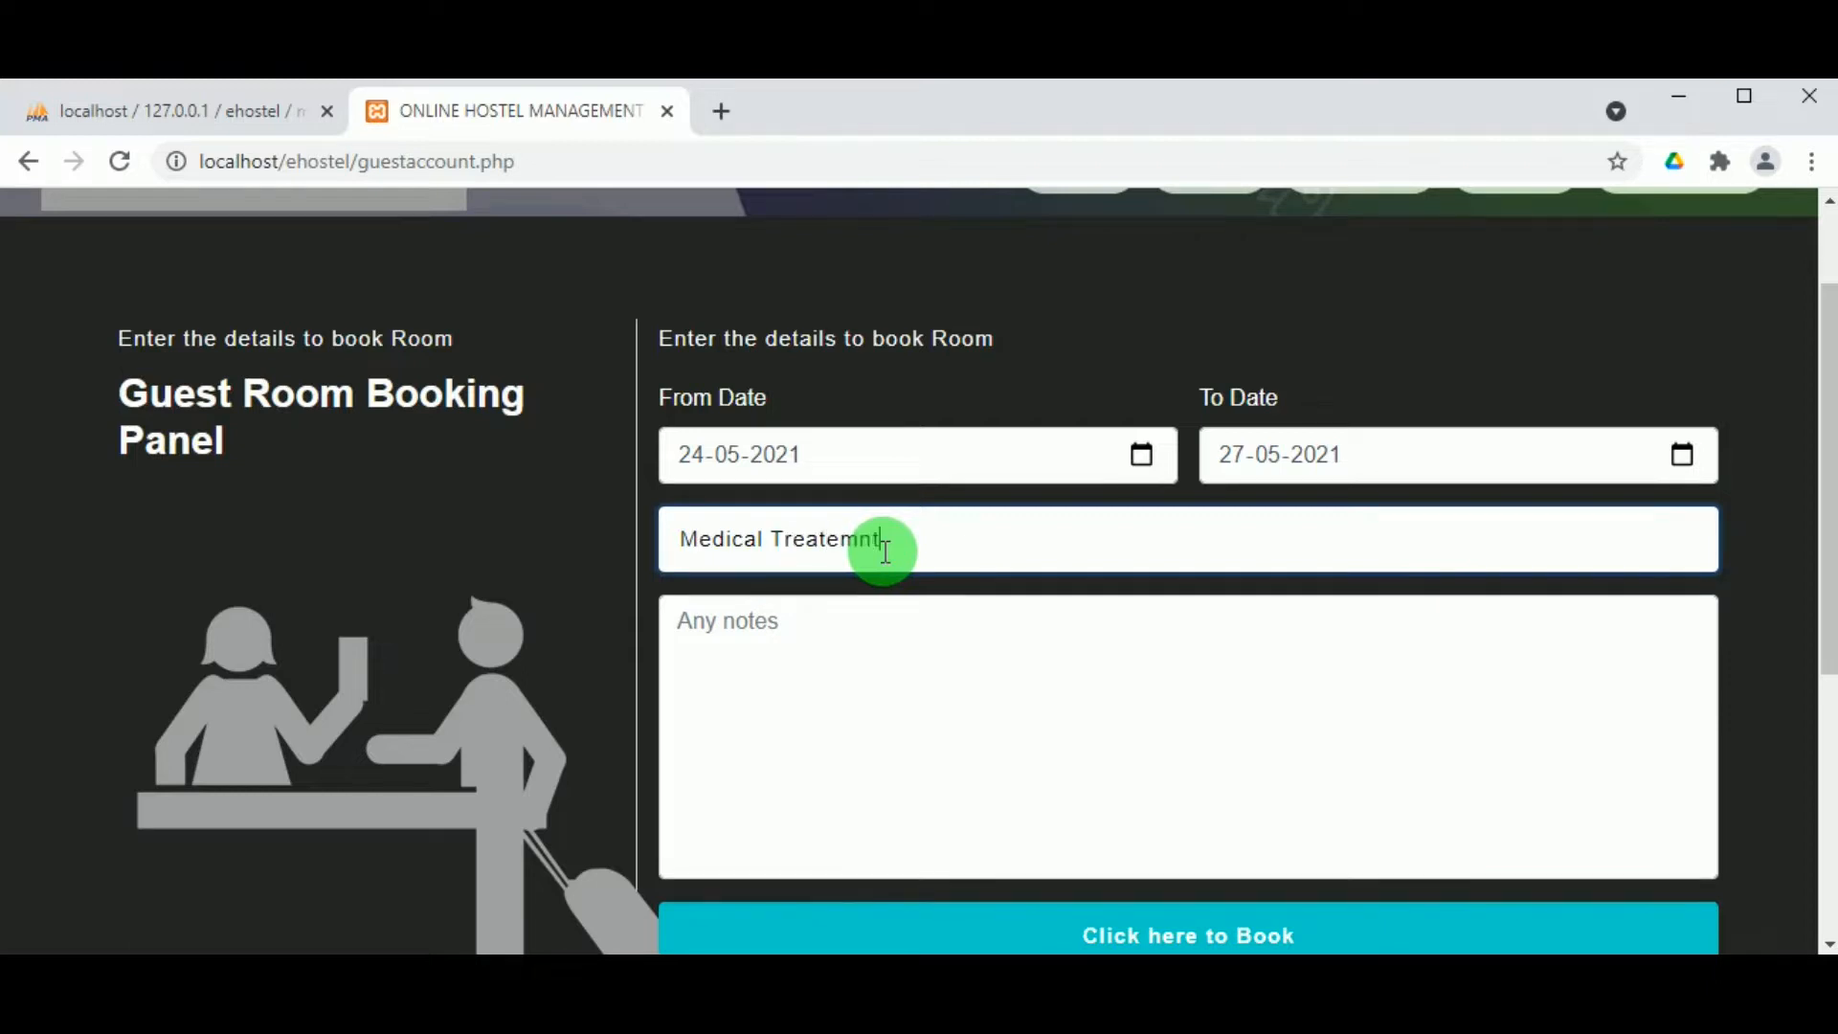
pyautogui.write('edical Treatemnt')
pyautogui.click(857, 539)
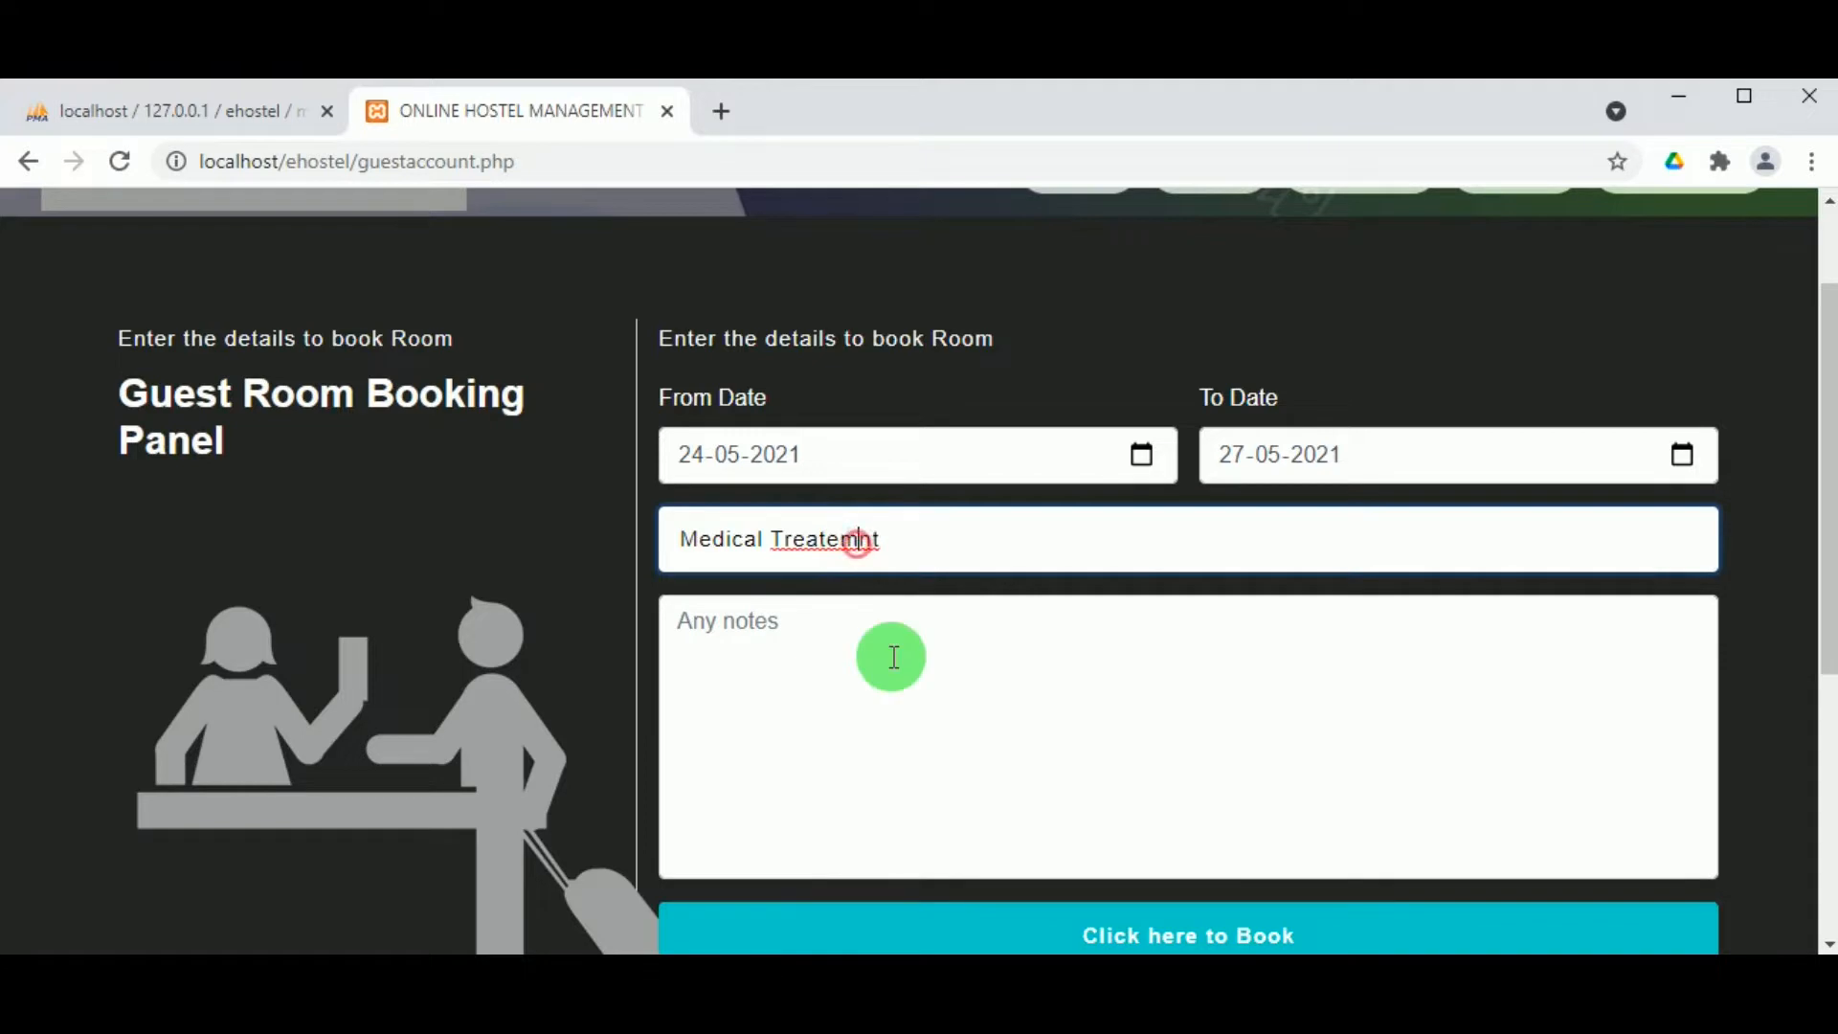
pyautogui.write('e')
pyautogui.click(855, 702)
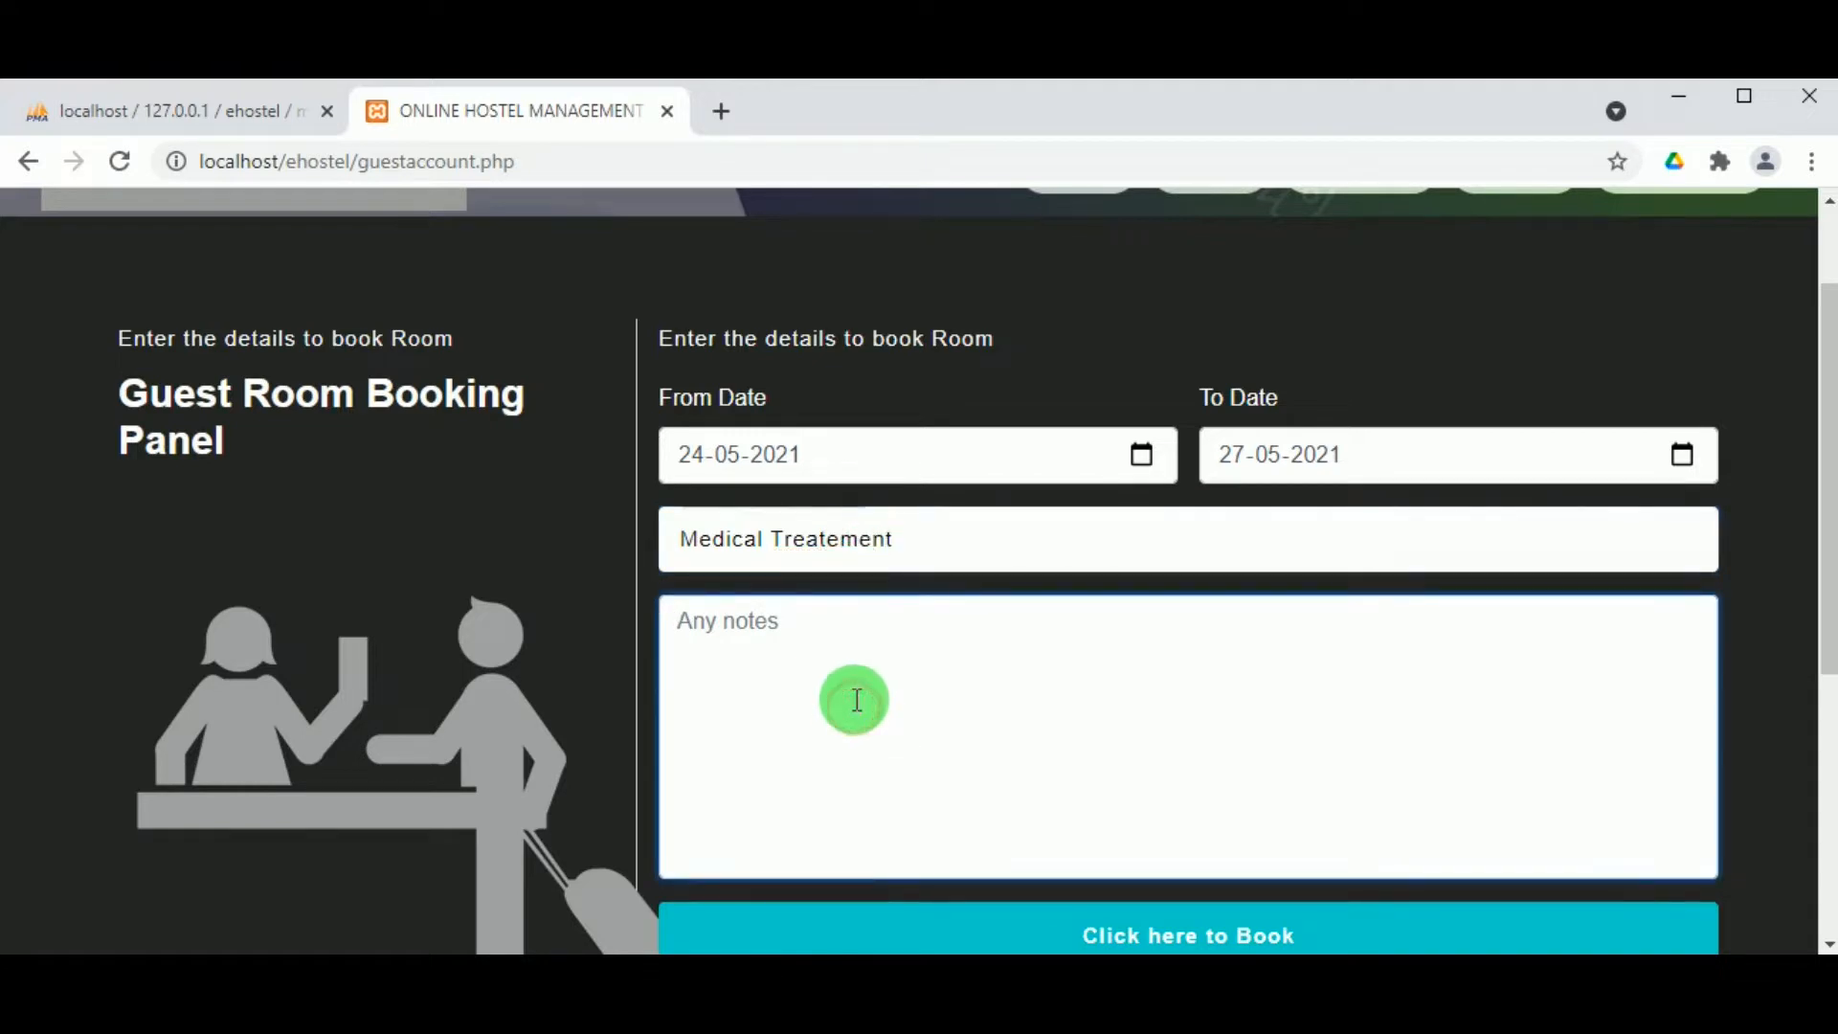
pyautogui.write('To')
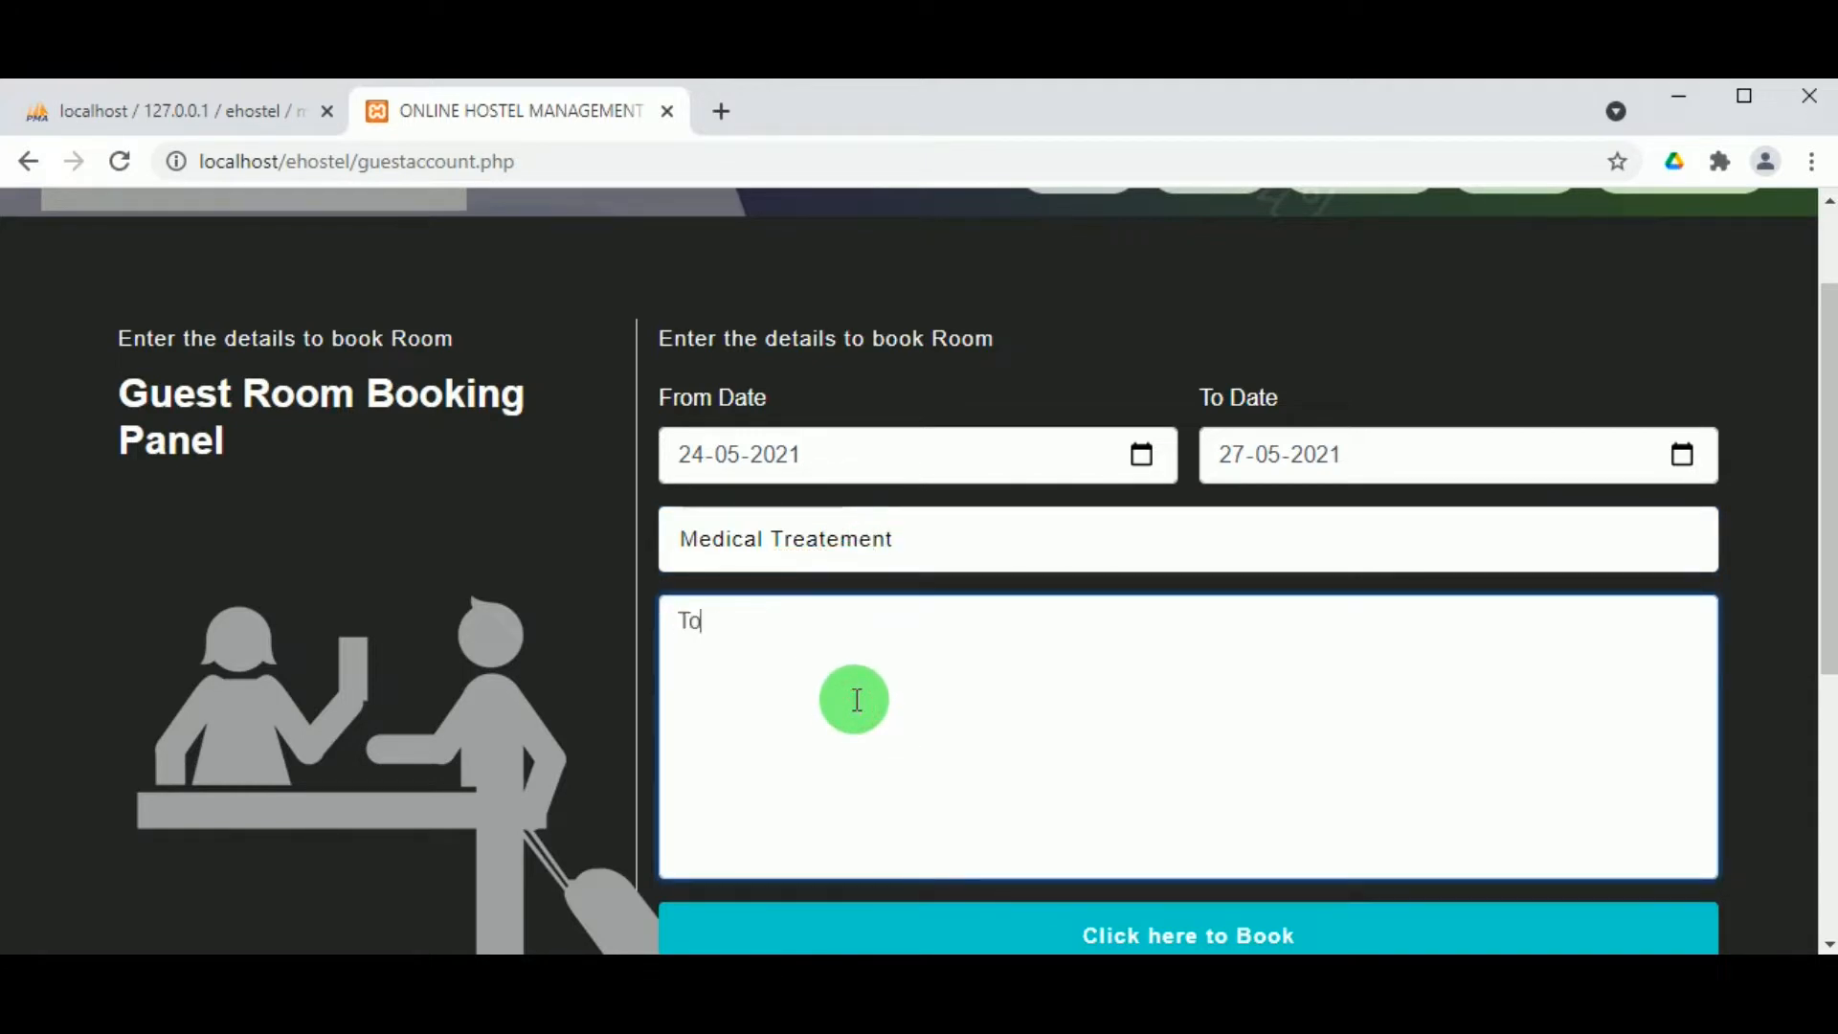
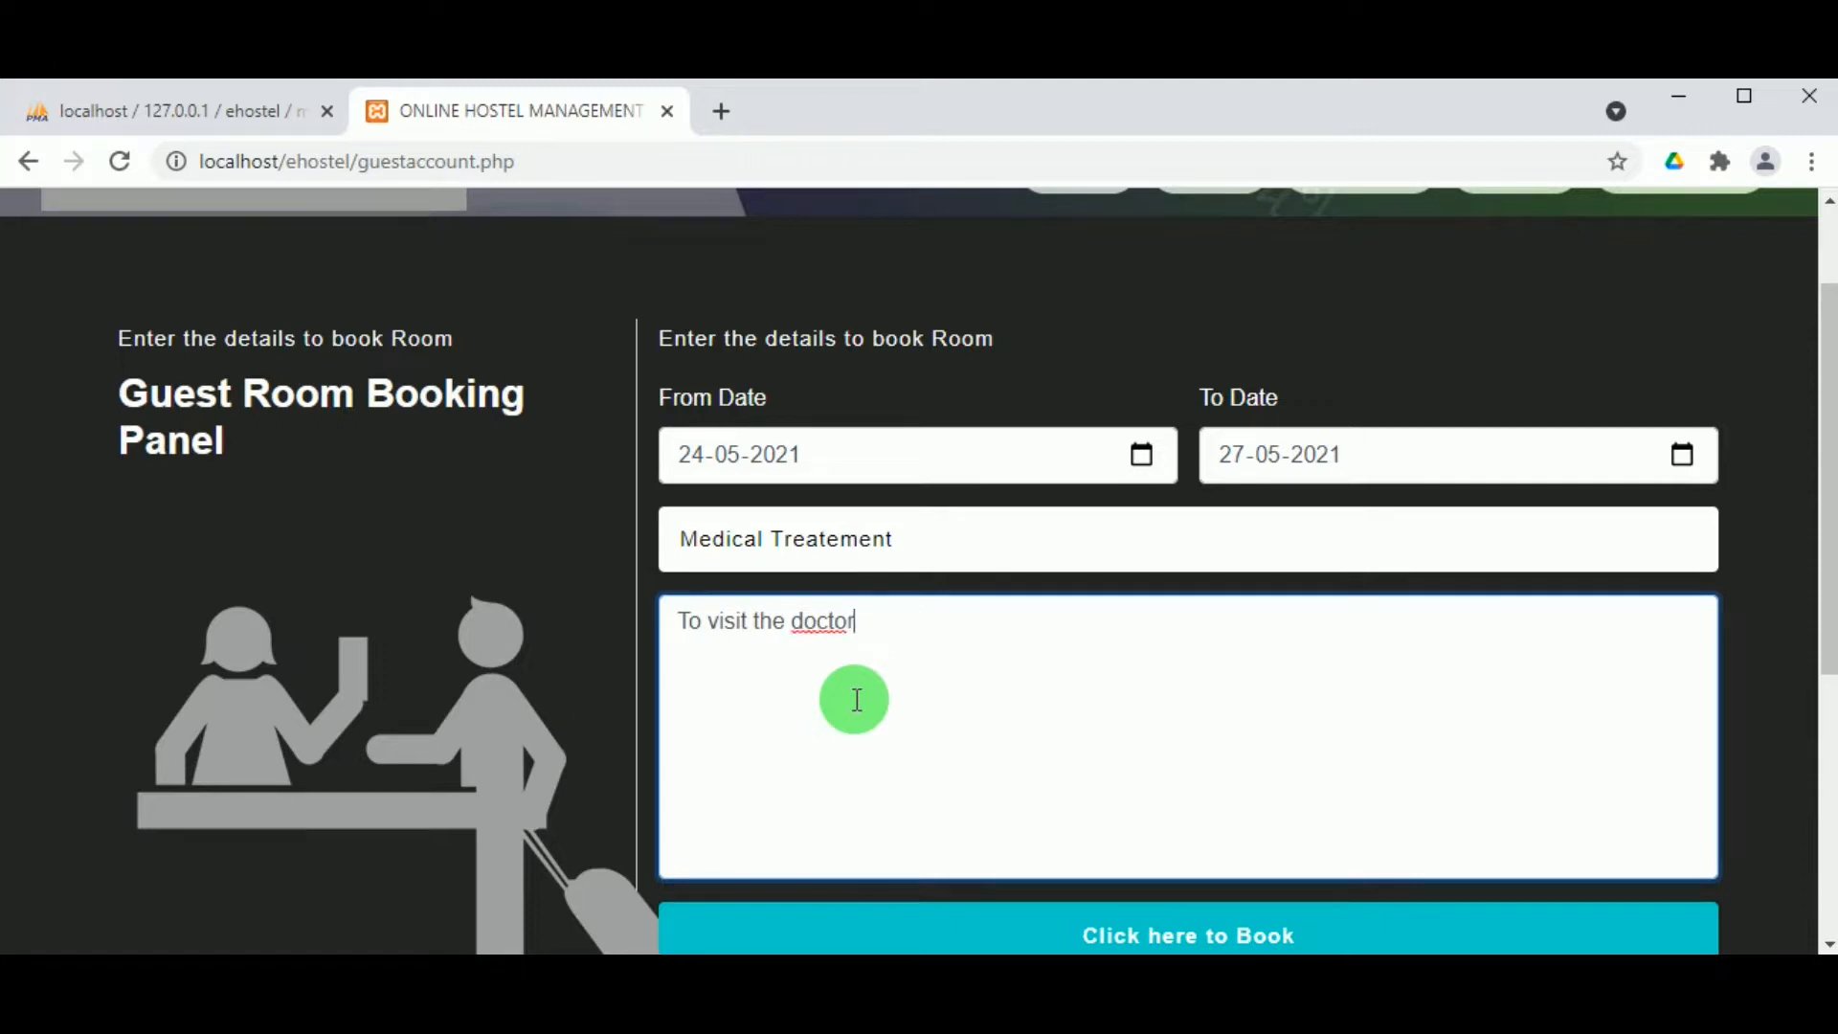
# Step: Finish the note and submit the 24–27 May 2021 booking, acknowledging the Booking Completed alert
pyautogui.write('that location')
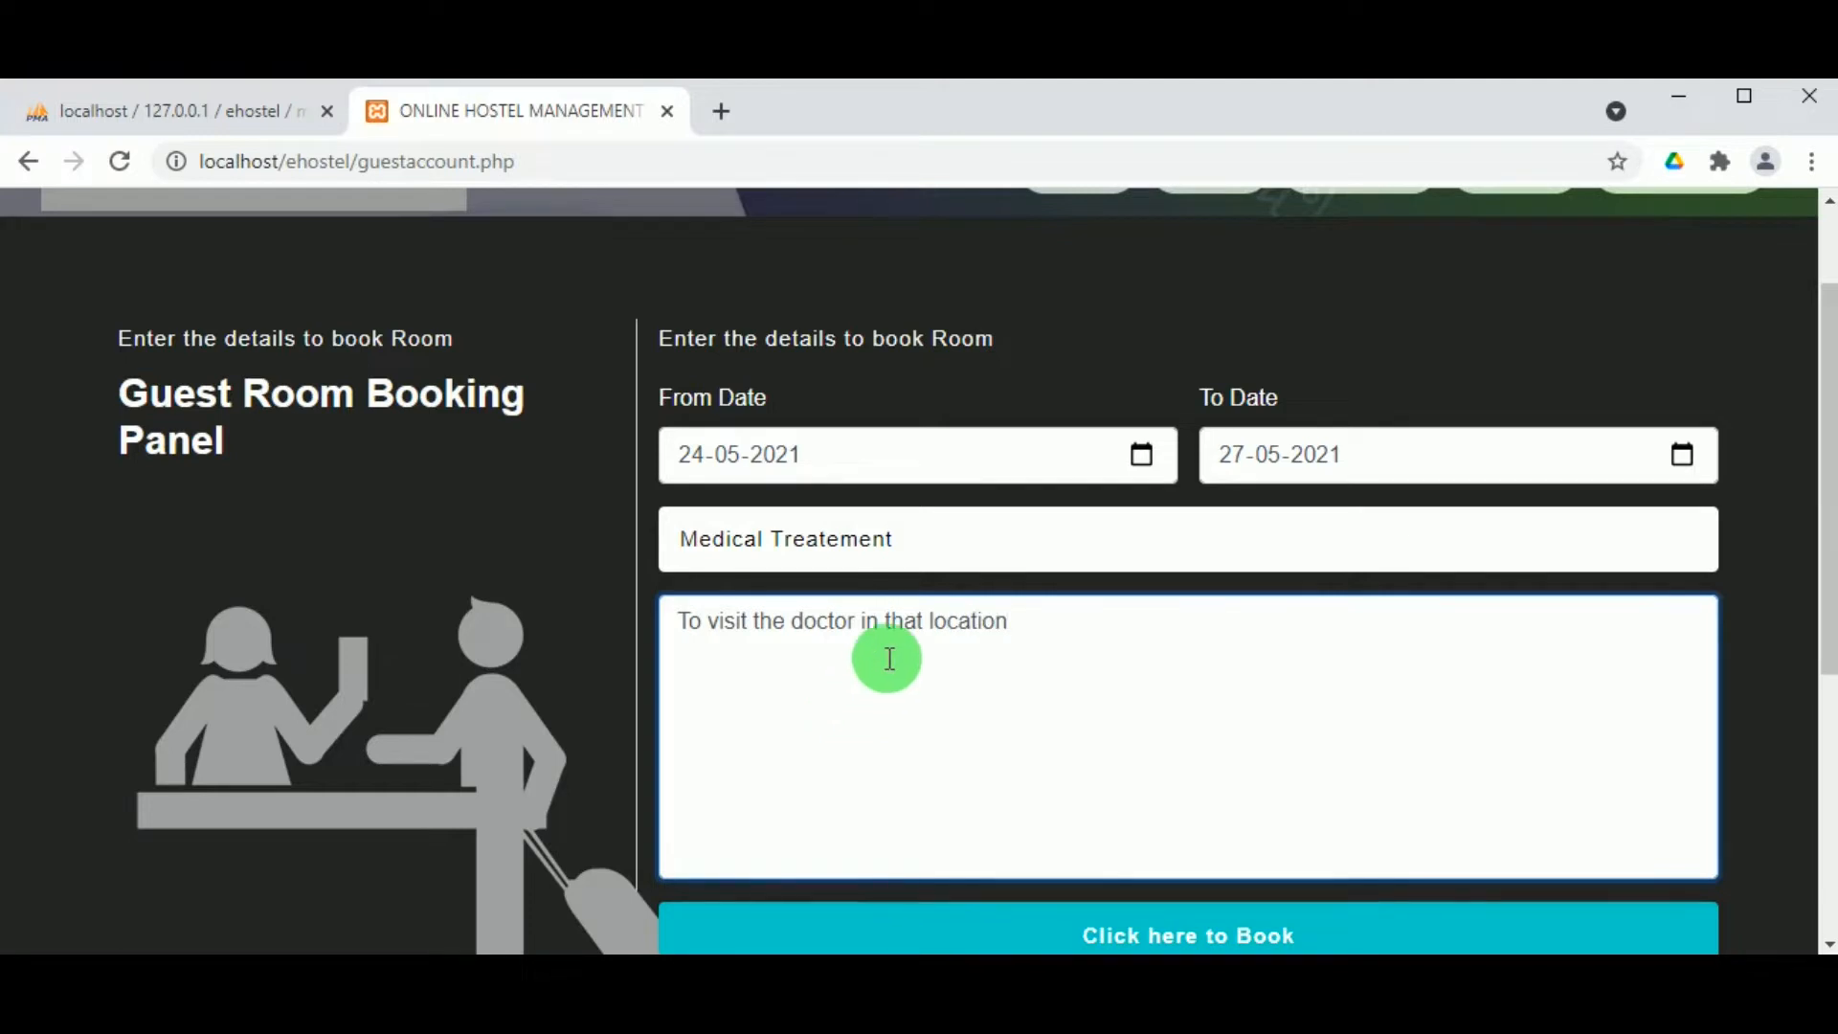
pyautogui.scroll(-1, 886, 657)
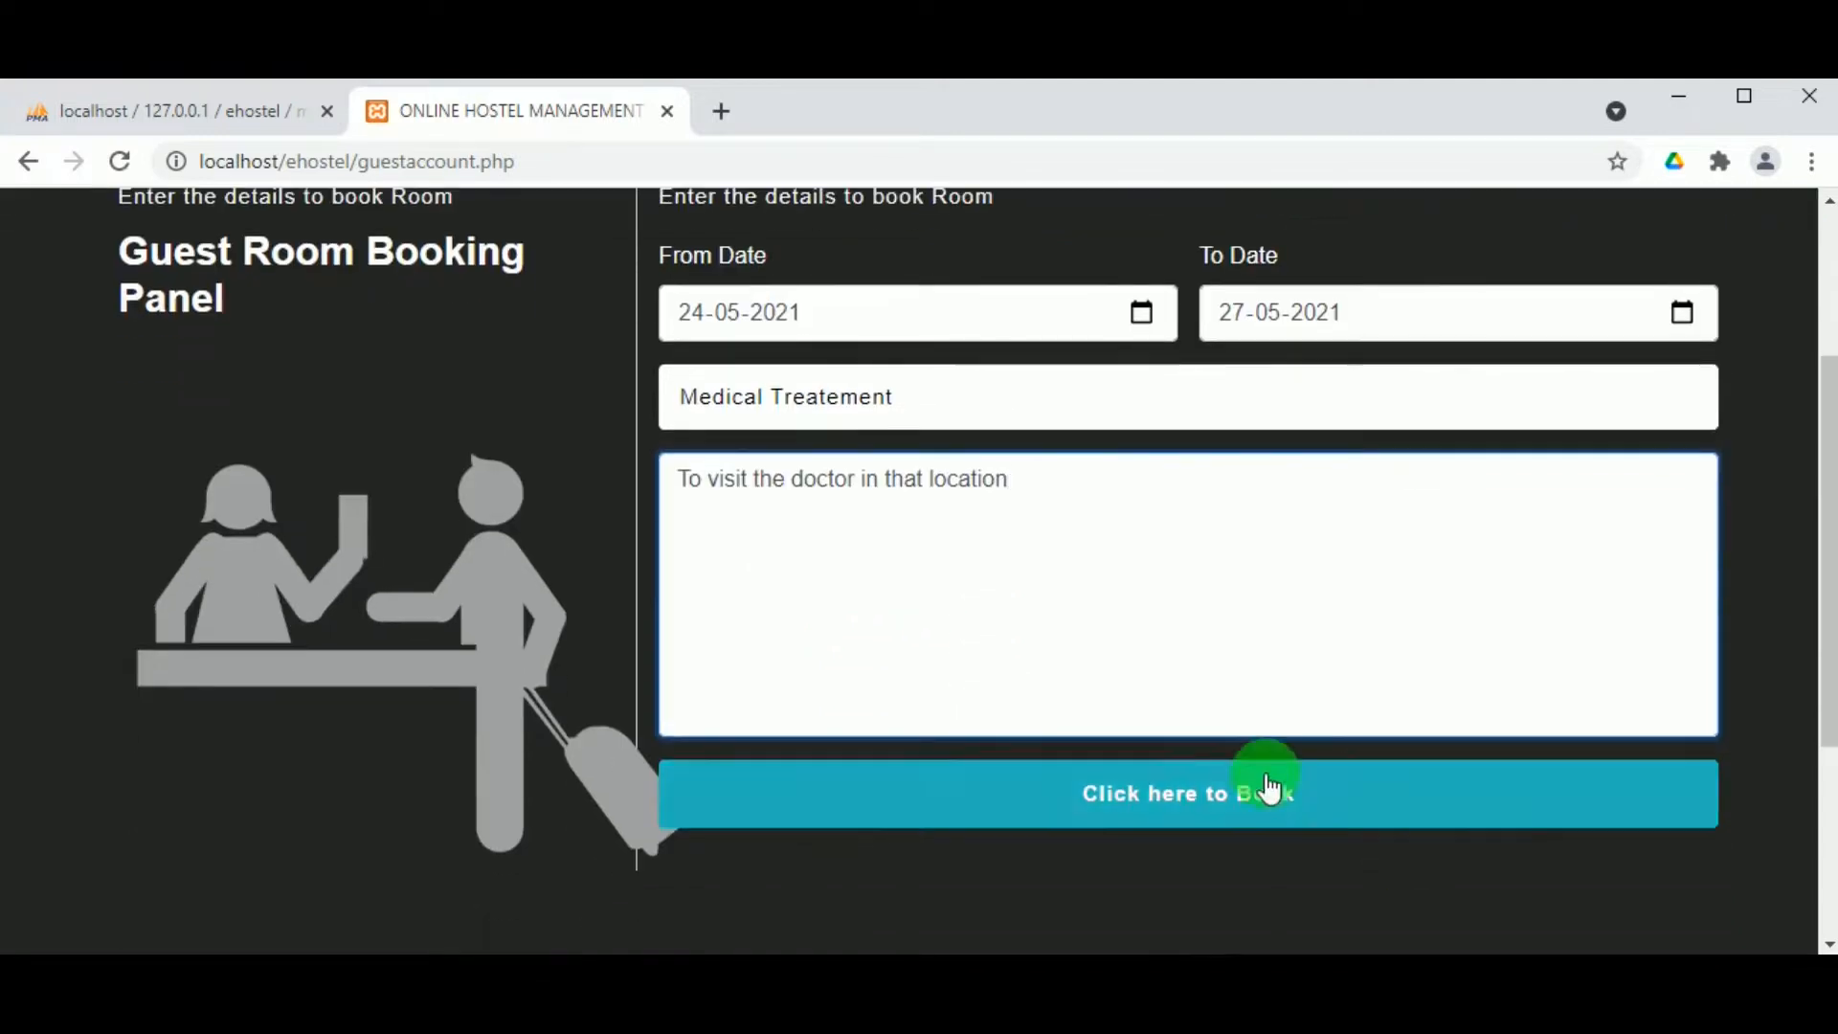
pyautogui.click(1170, 799)
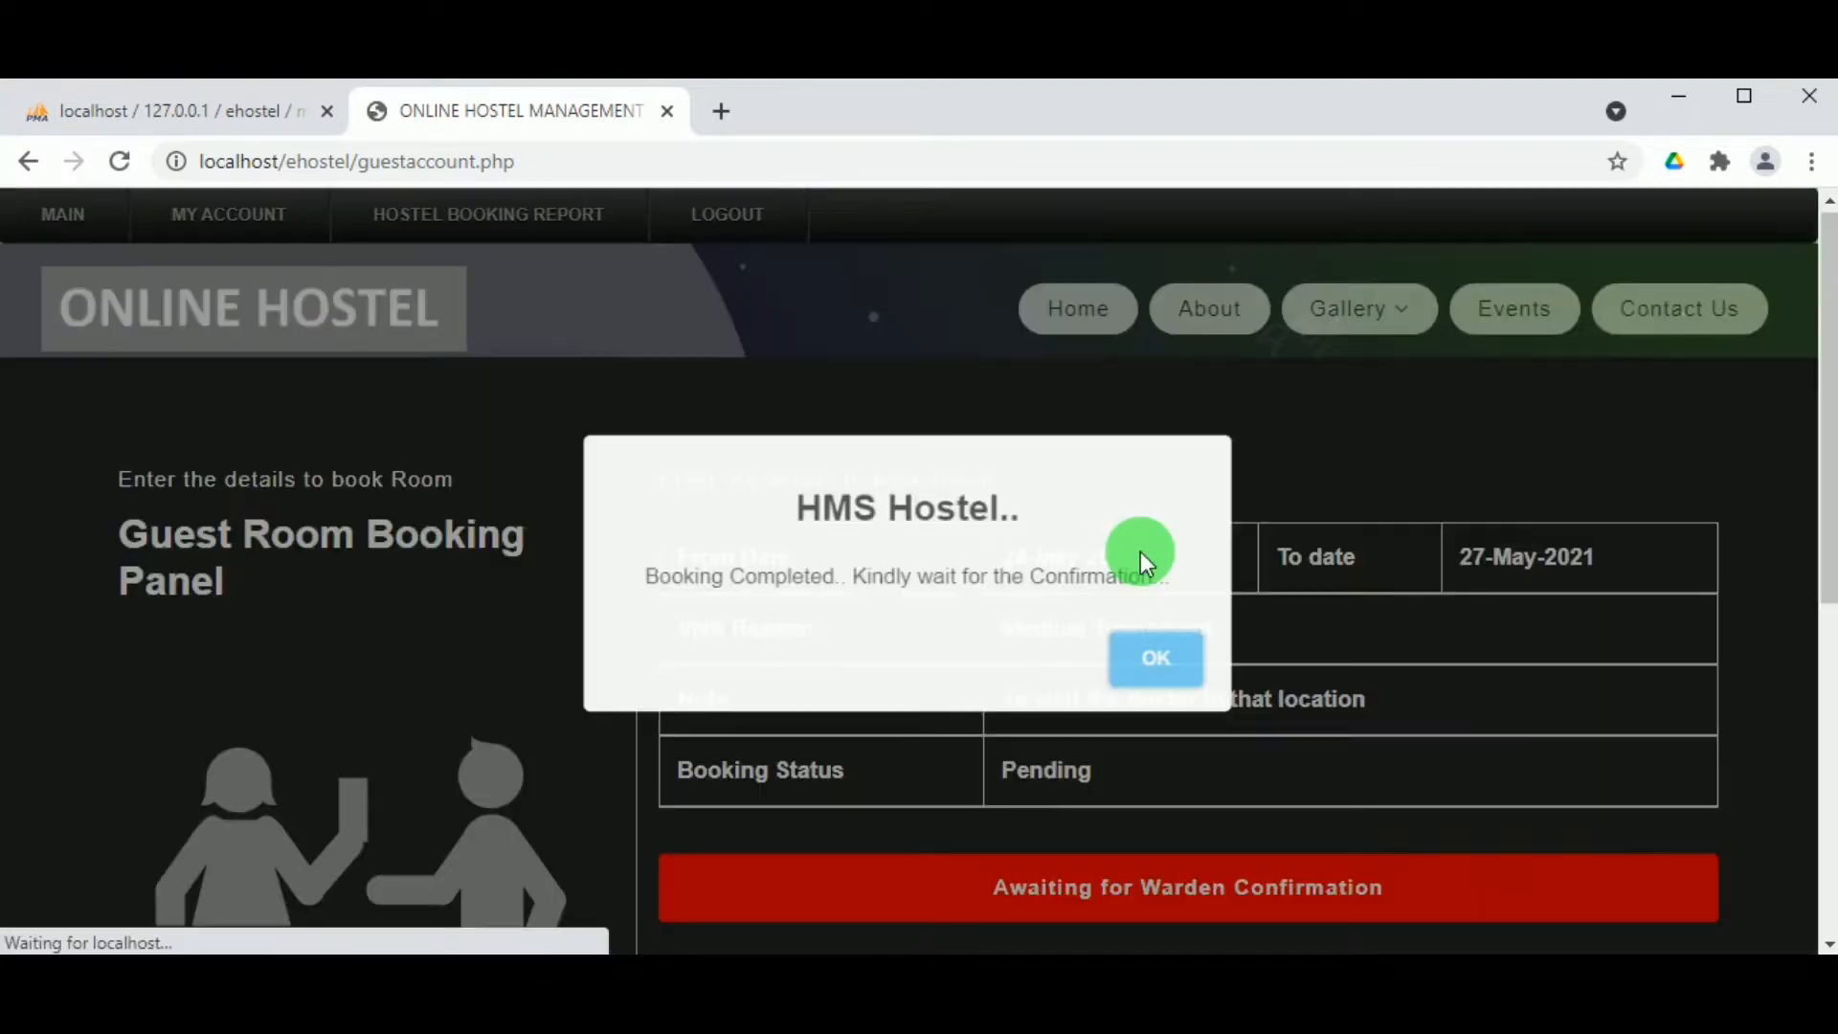
pyautogui.click(1185, 678)
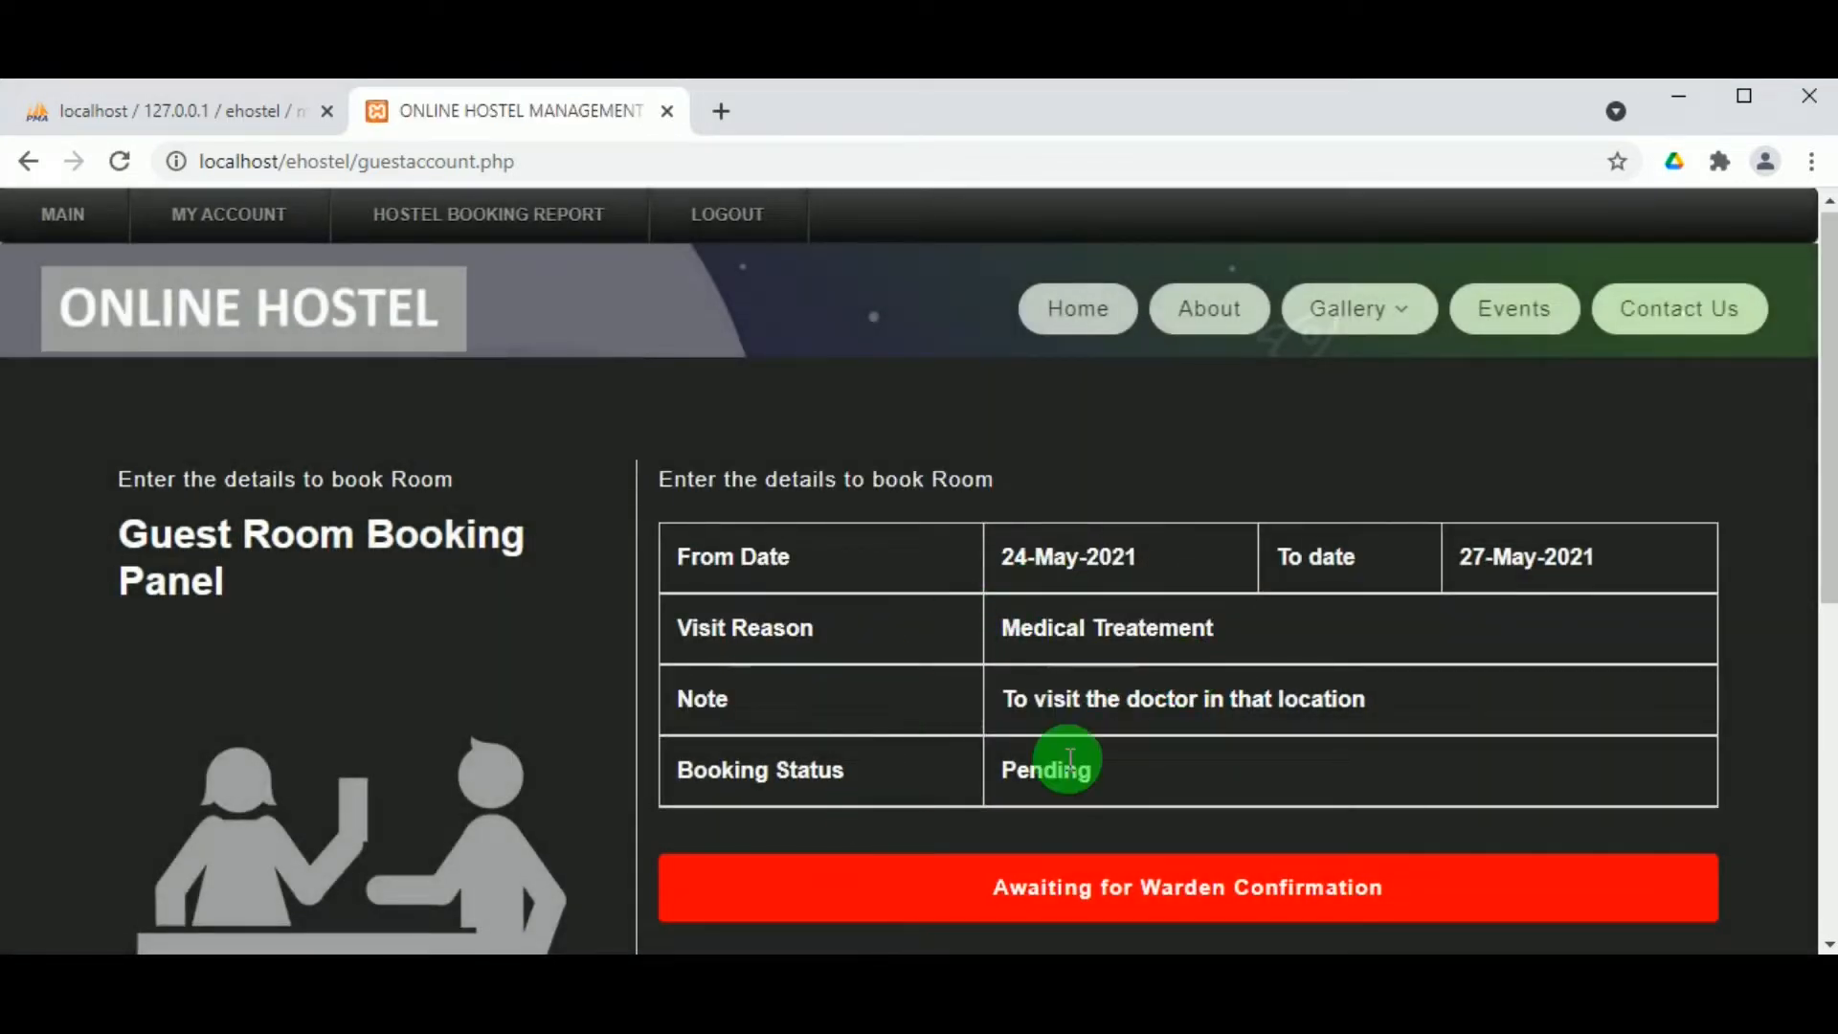
pyautogui.scroll(-2, 1097, 783)
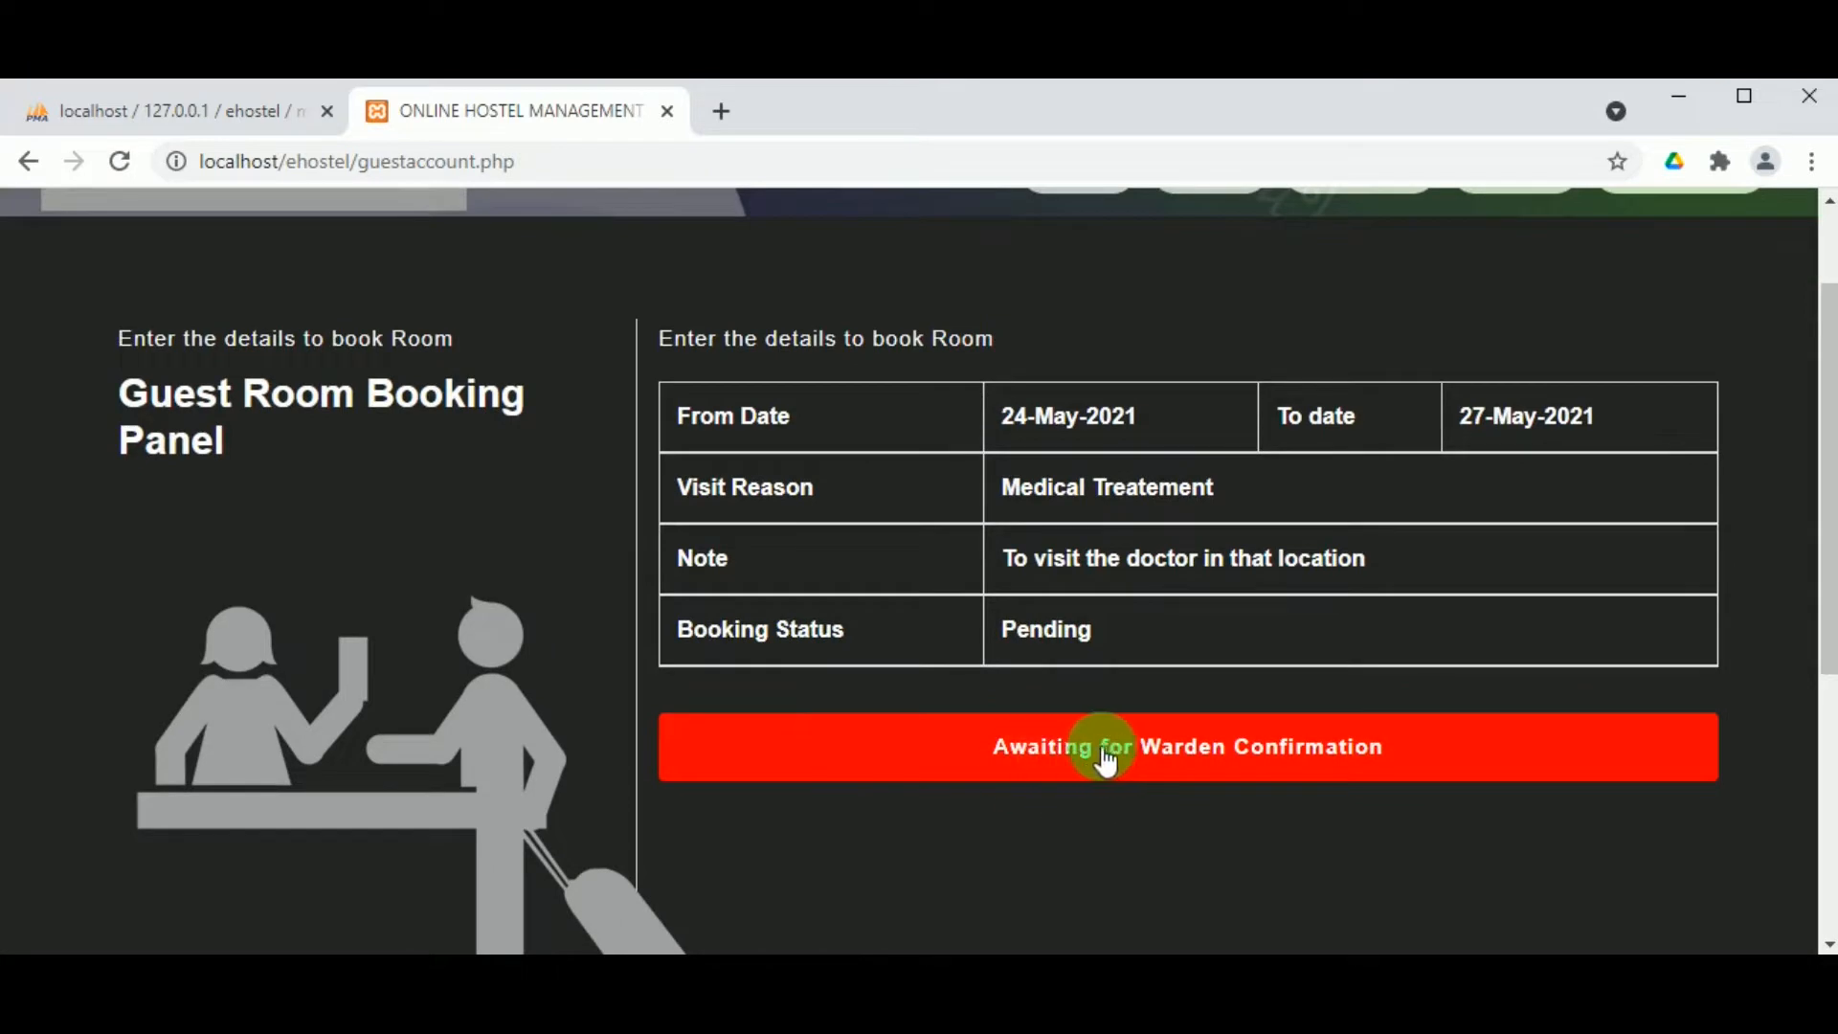
pyautogui.click(1108, 756)
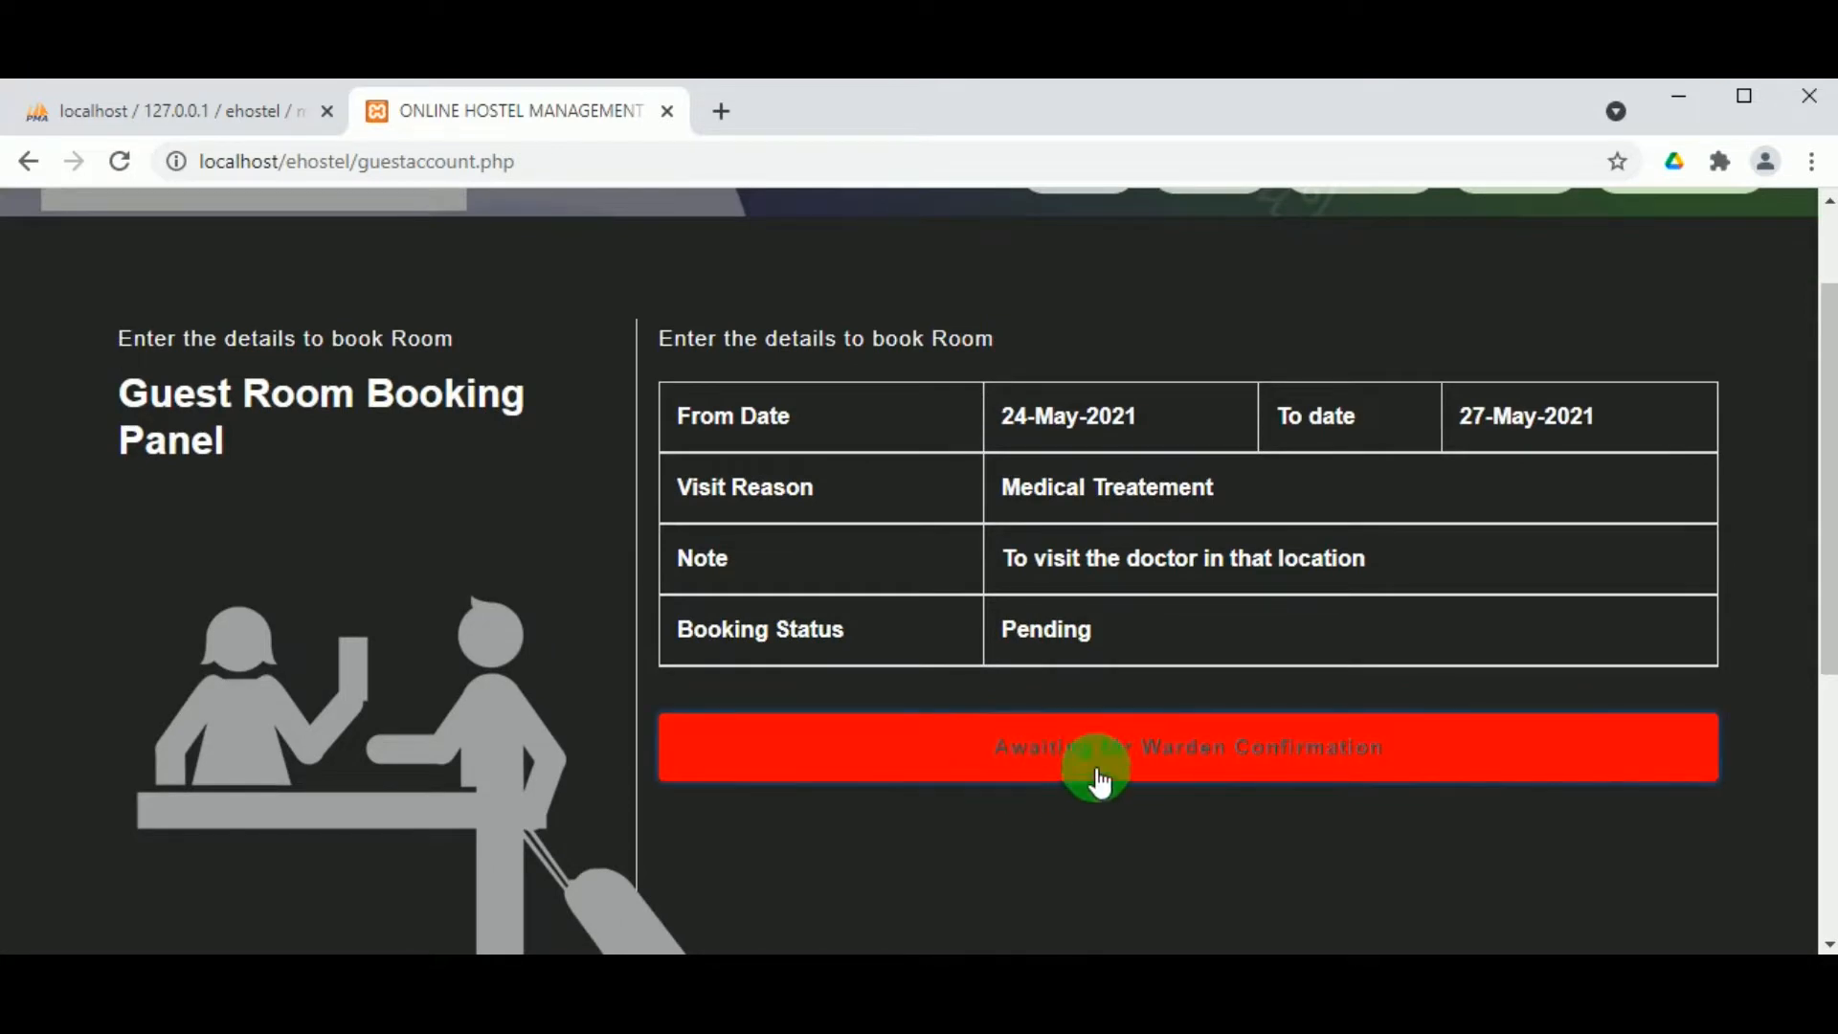
pyautogui.scroll(2, 1095, 780)
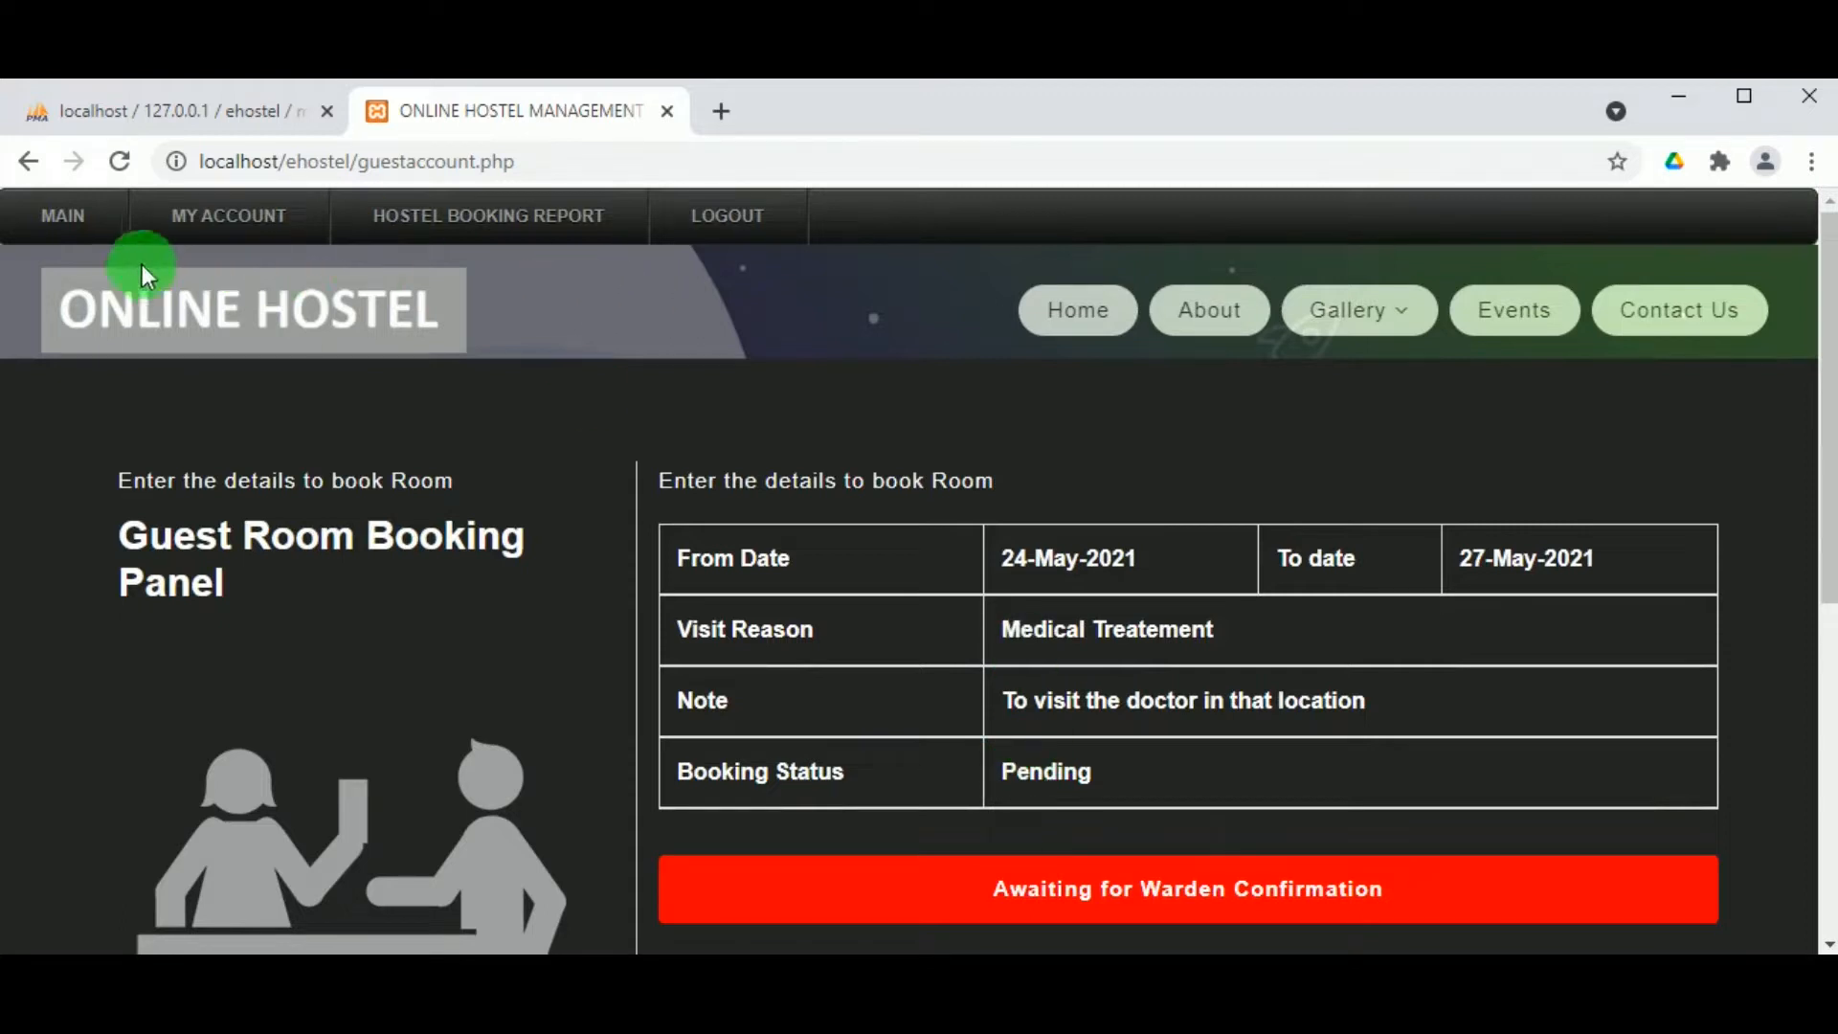
# Step: Review the guest's Hostel Booking Report listing the new booking
pyautogui.click(460, 233)
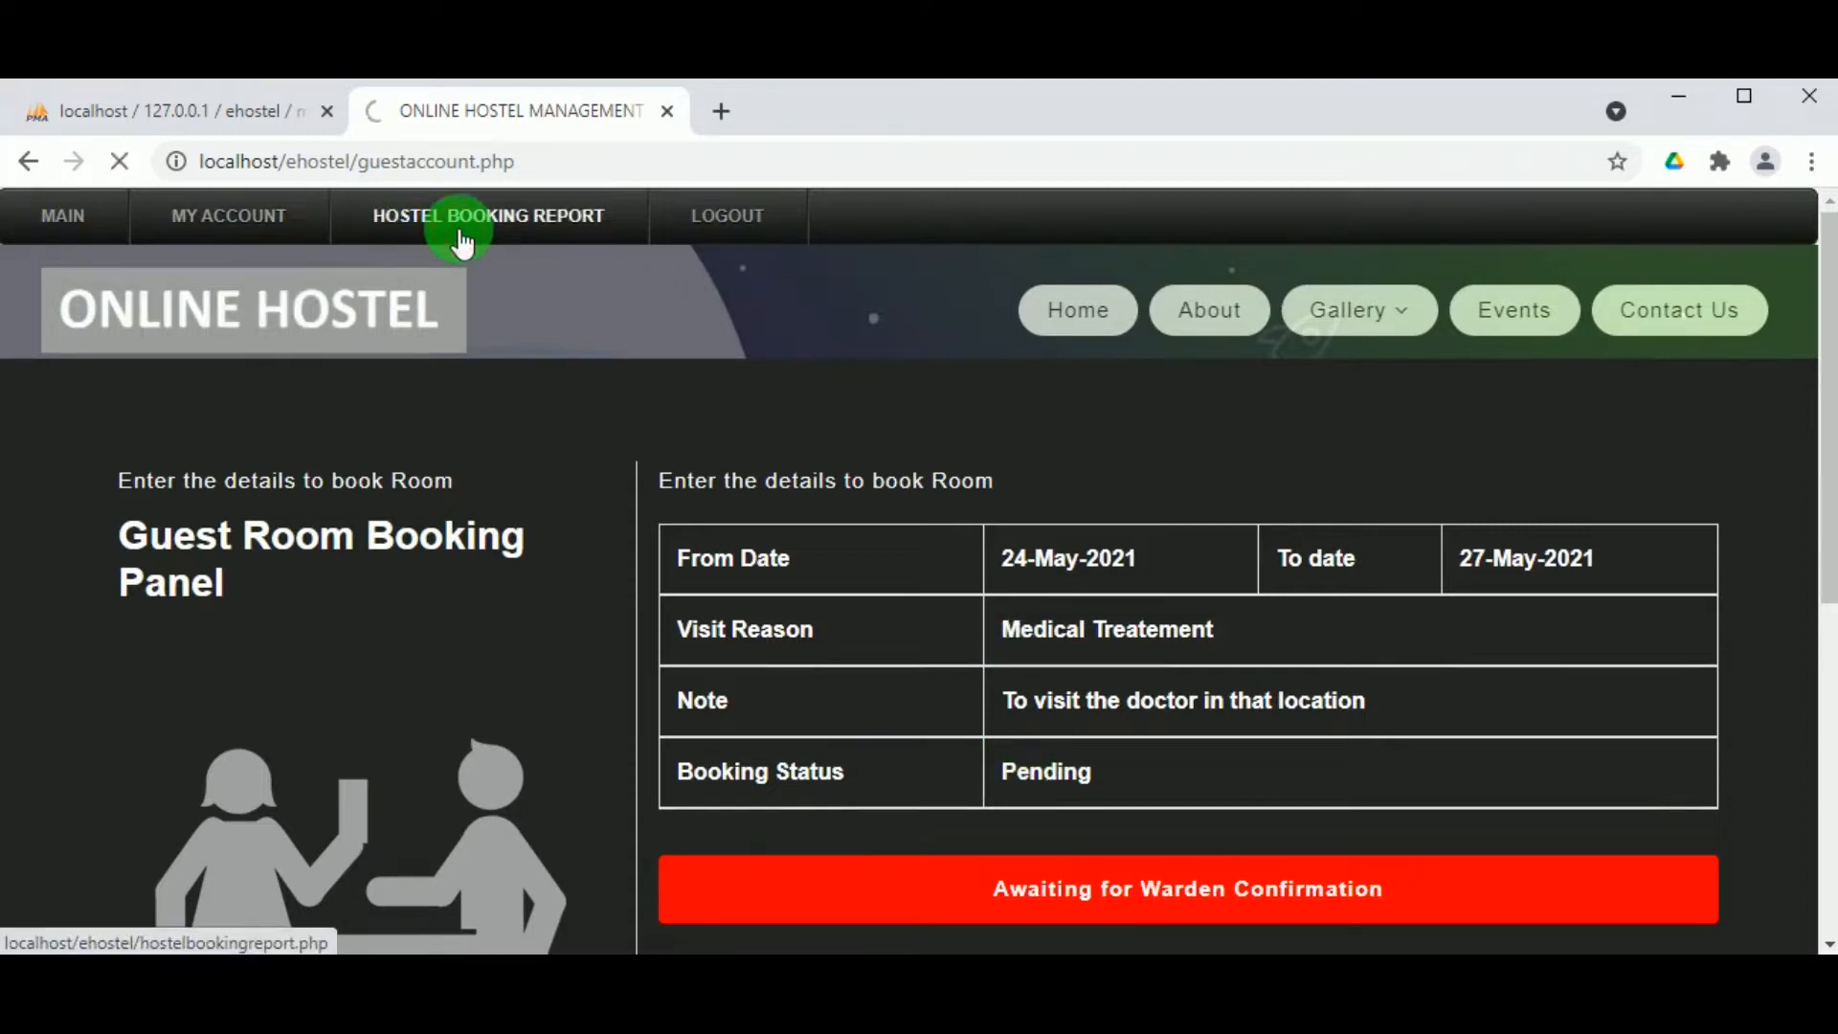
pyautogui.scroll(-2, 618, 582)
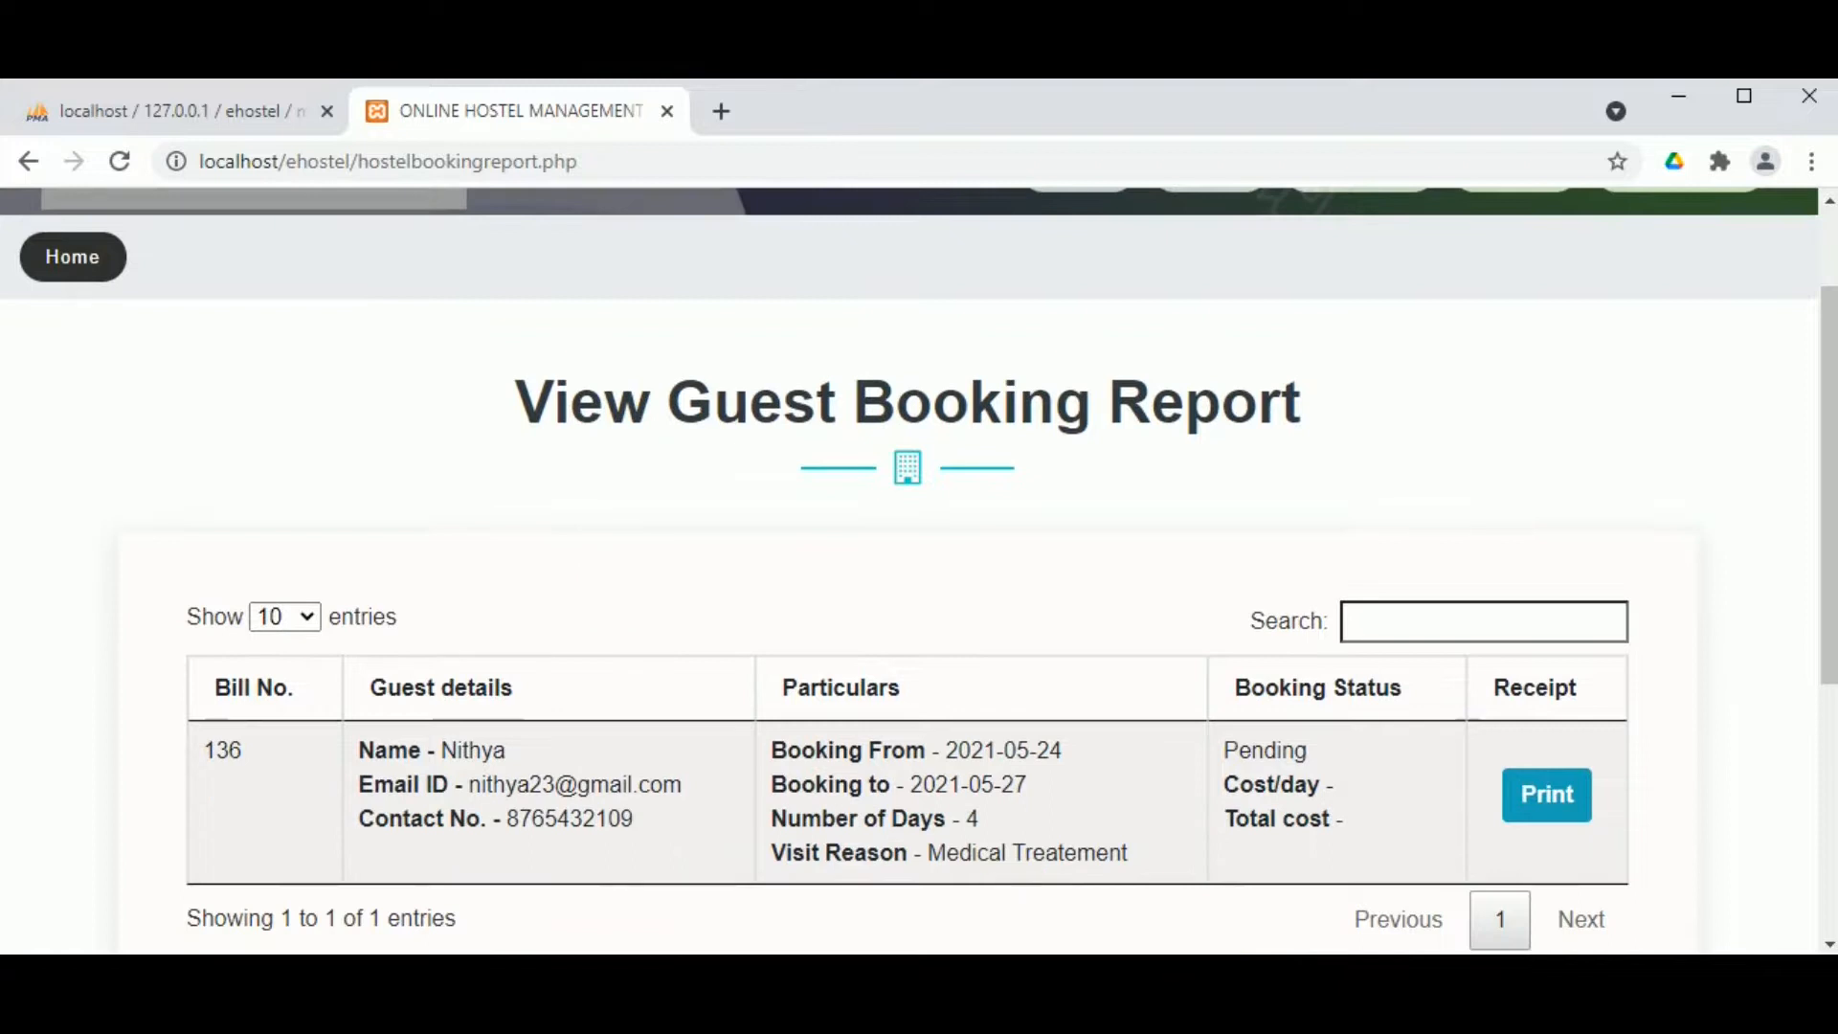
pyautogui.scroll(-2, 1284, 800)
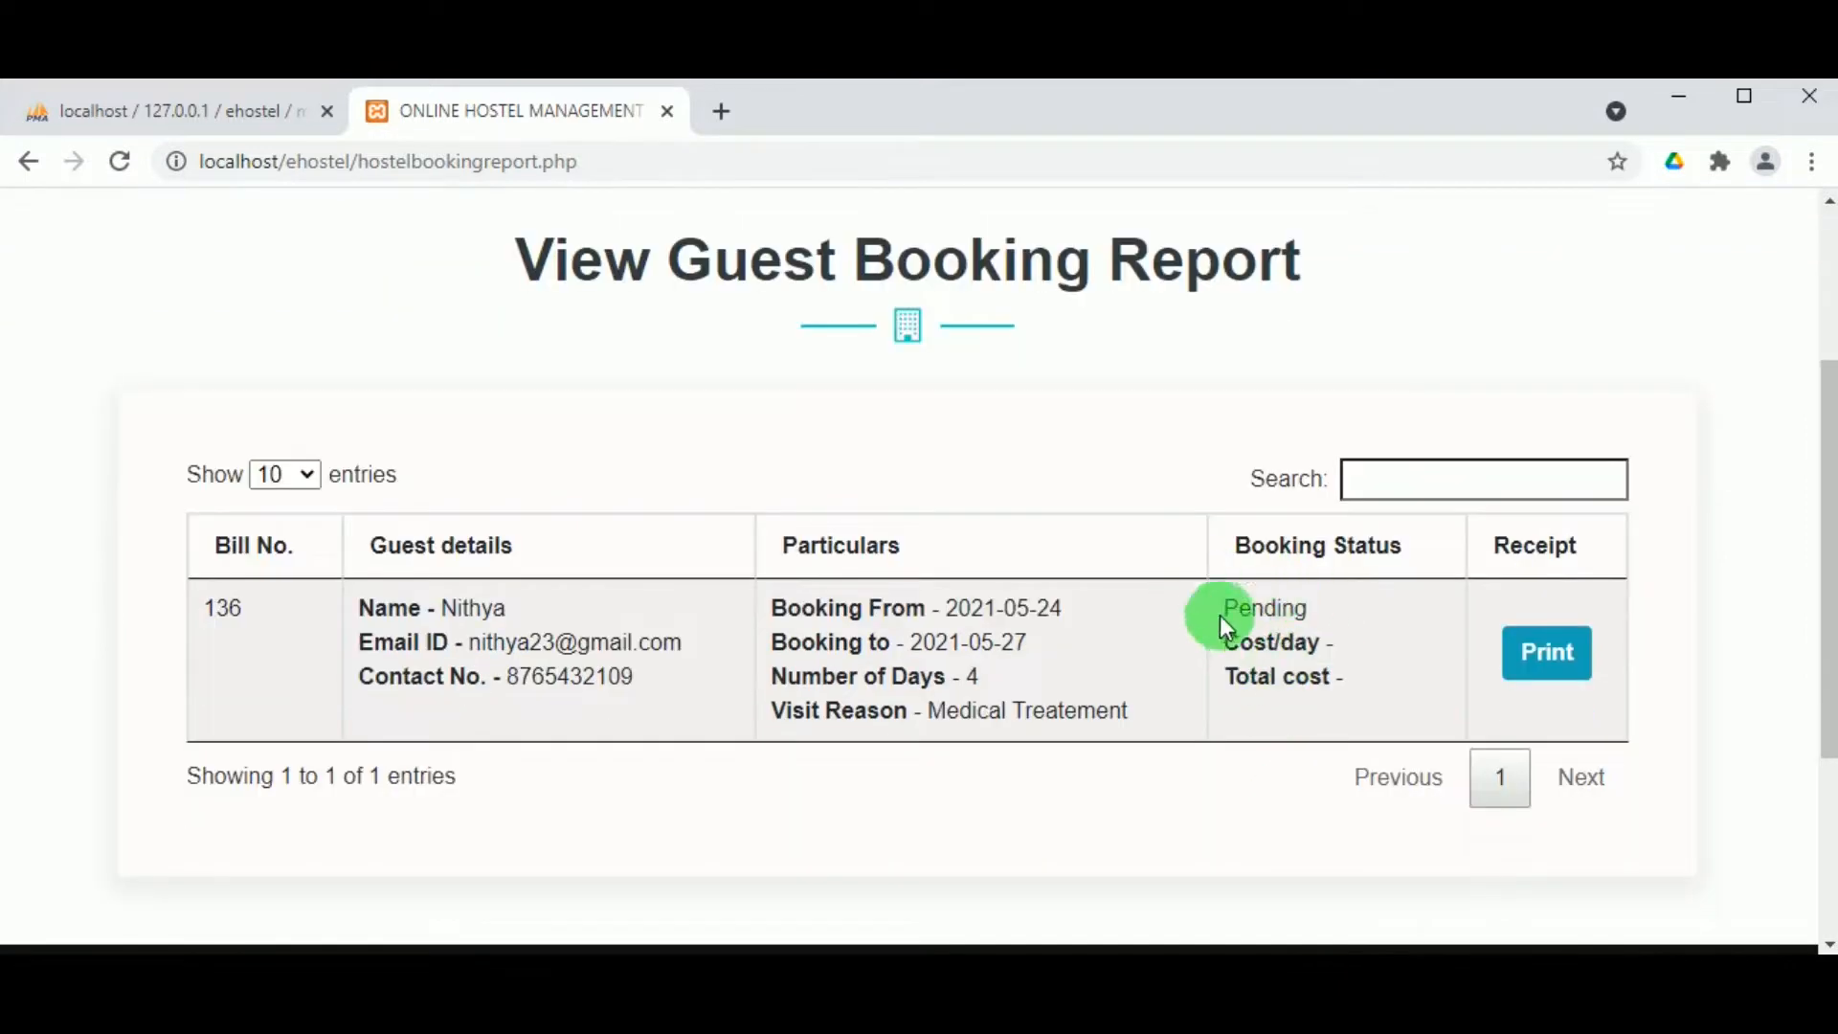
pyautogui.scroll(-2, 856, 651)
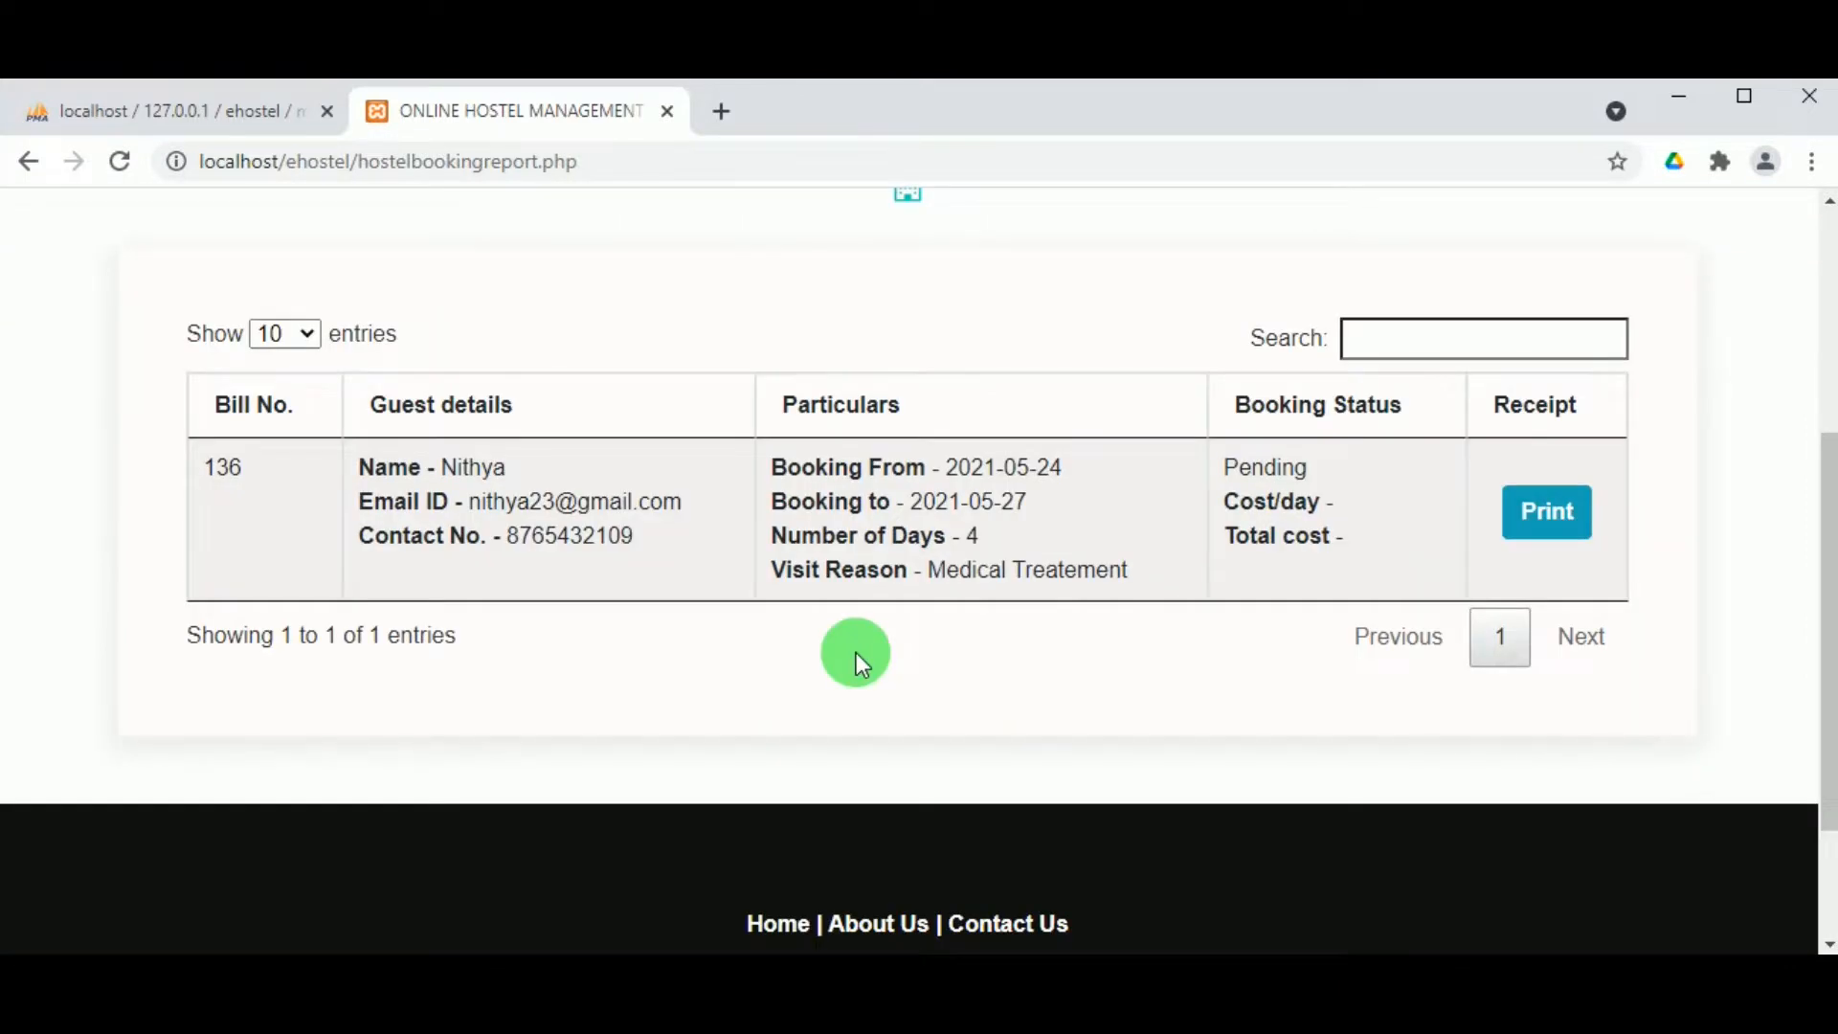
pyautogui.scroll(6, 856, 652)
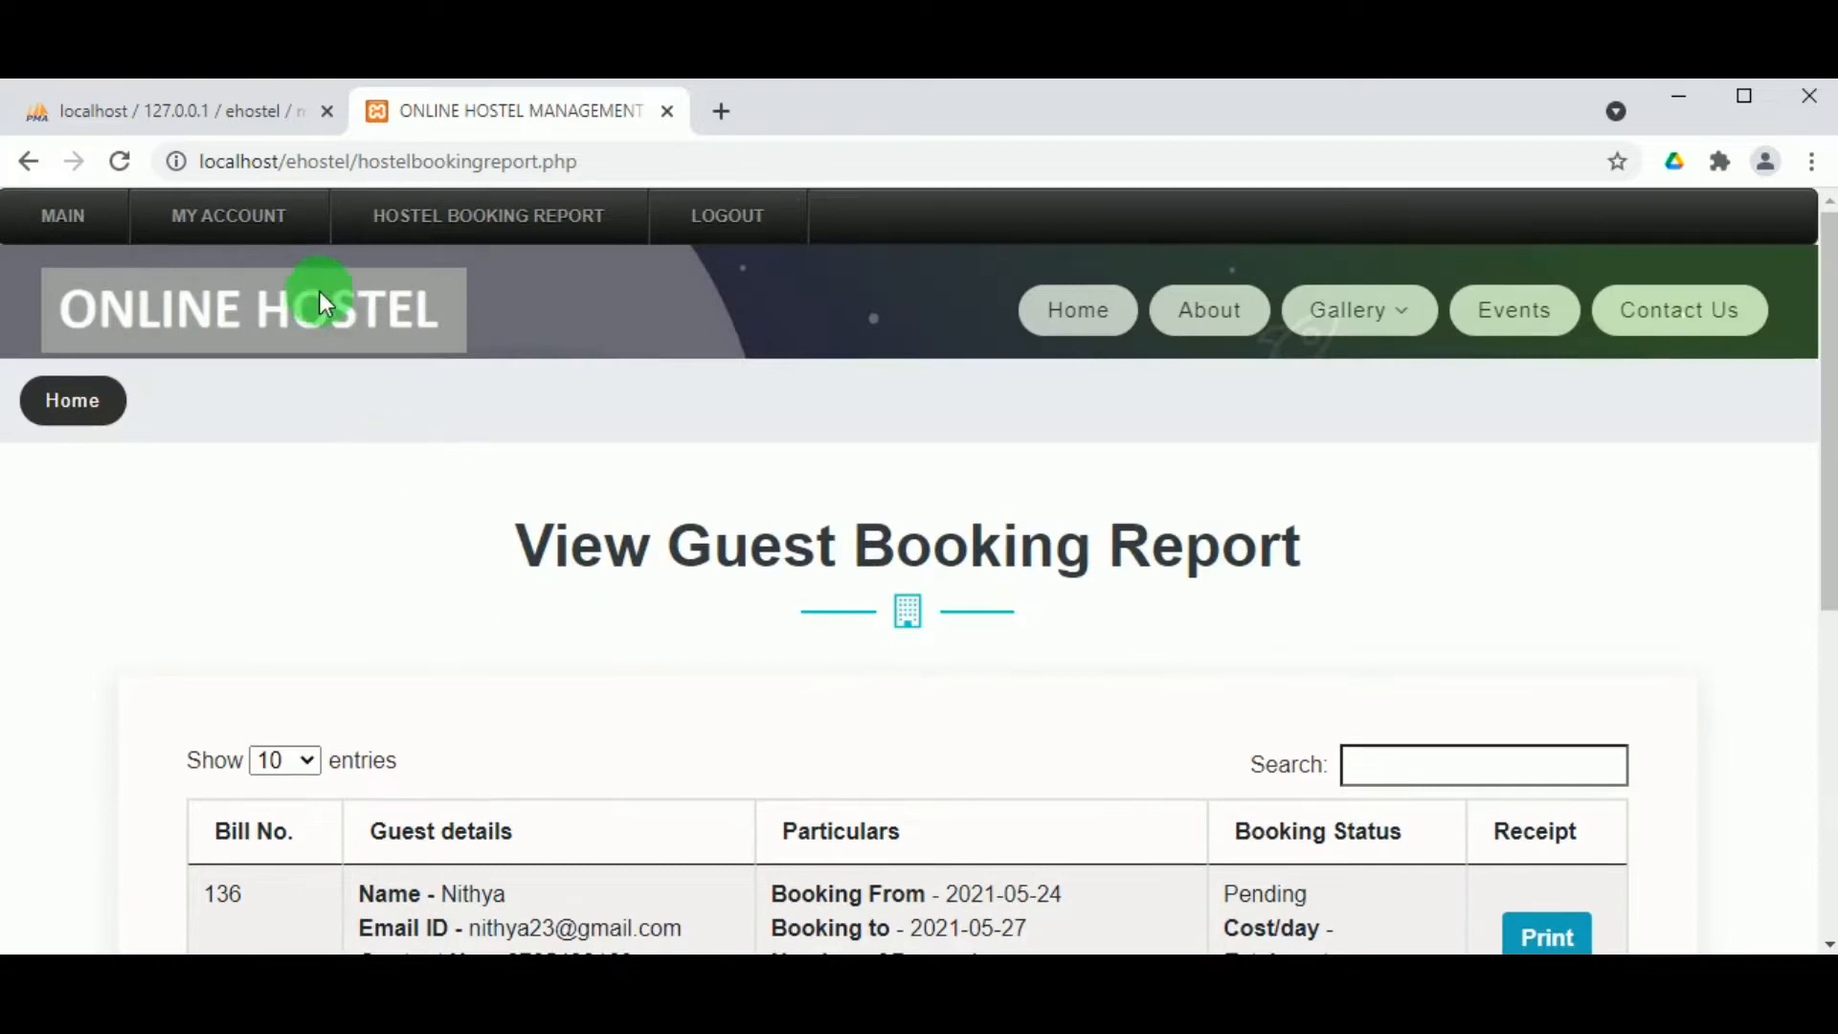
# Step: View the guest's profile details under My Account
pyautogui.click(198, 220)
pyautogui.click(168, 302)
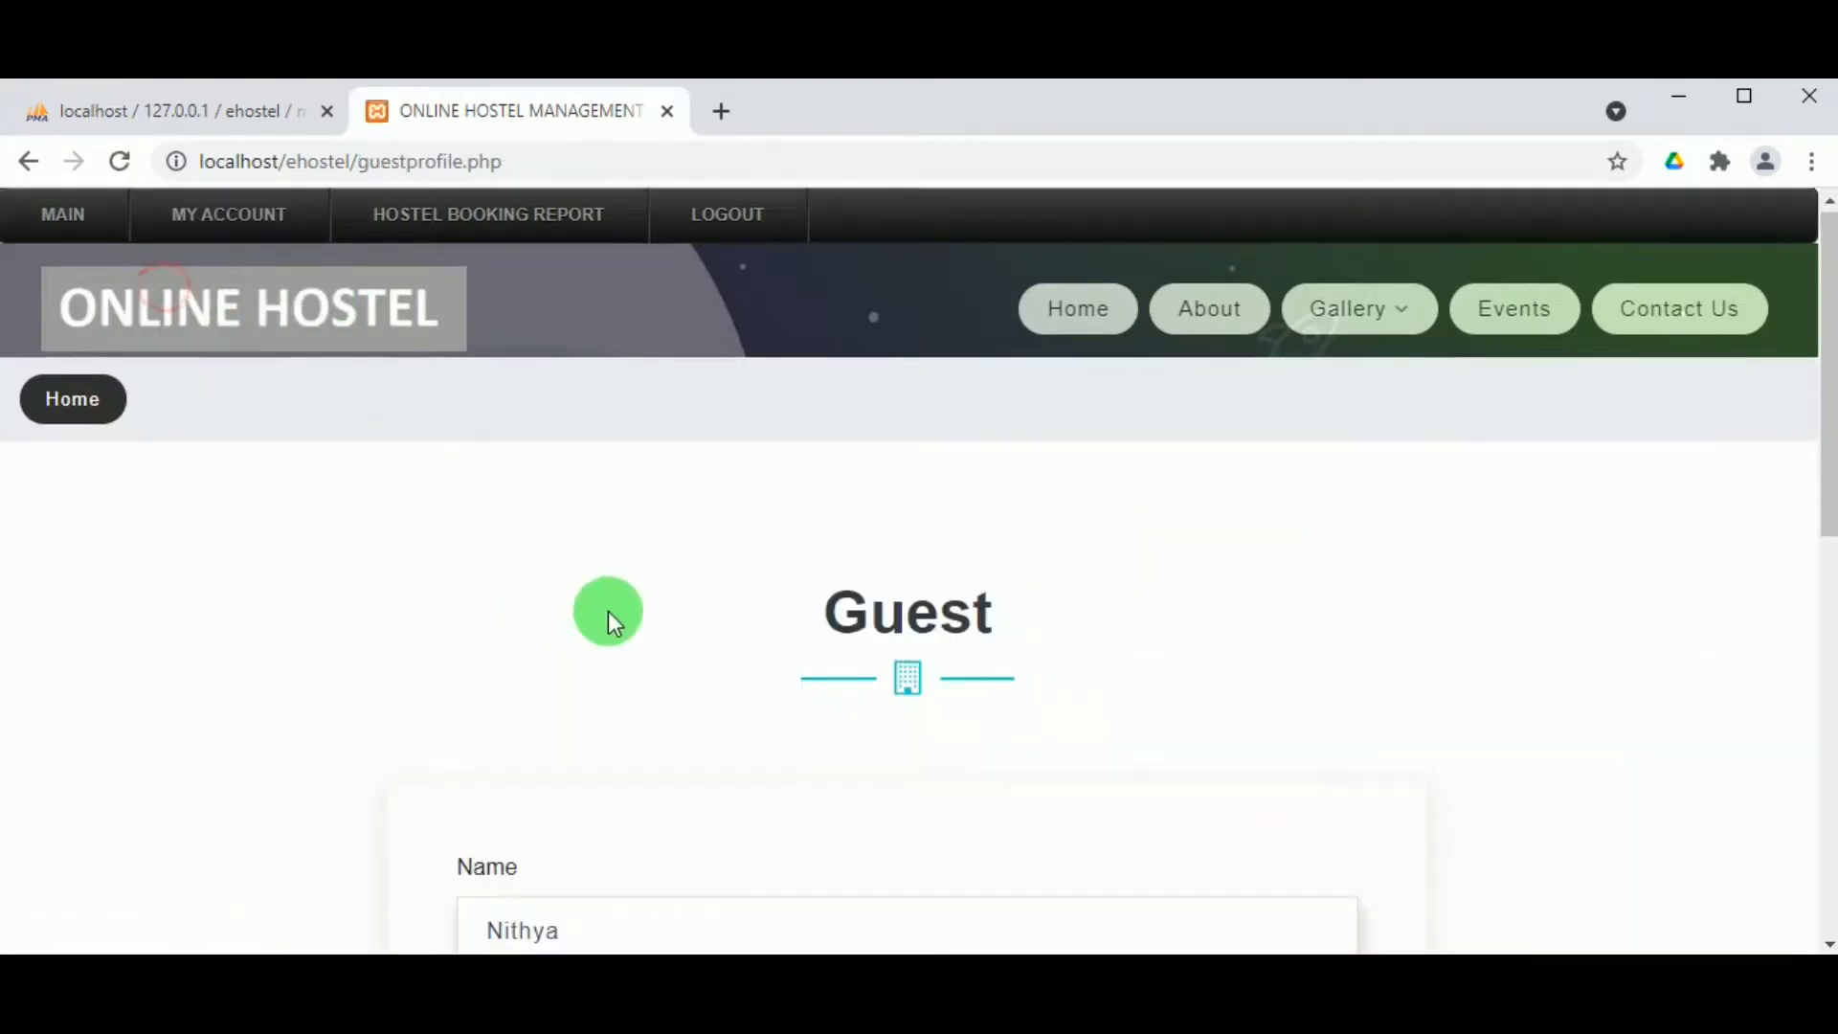
pyautogui.scroll(-5, 732, 629)
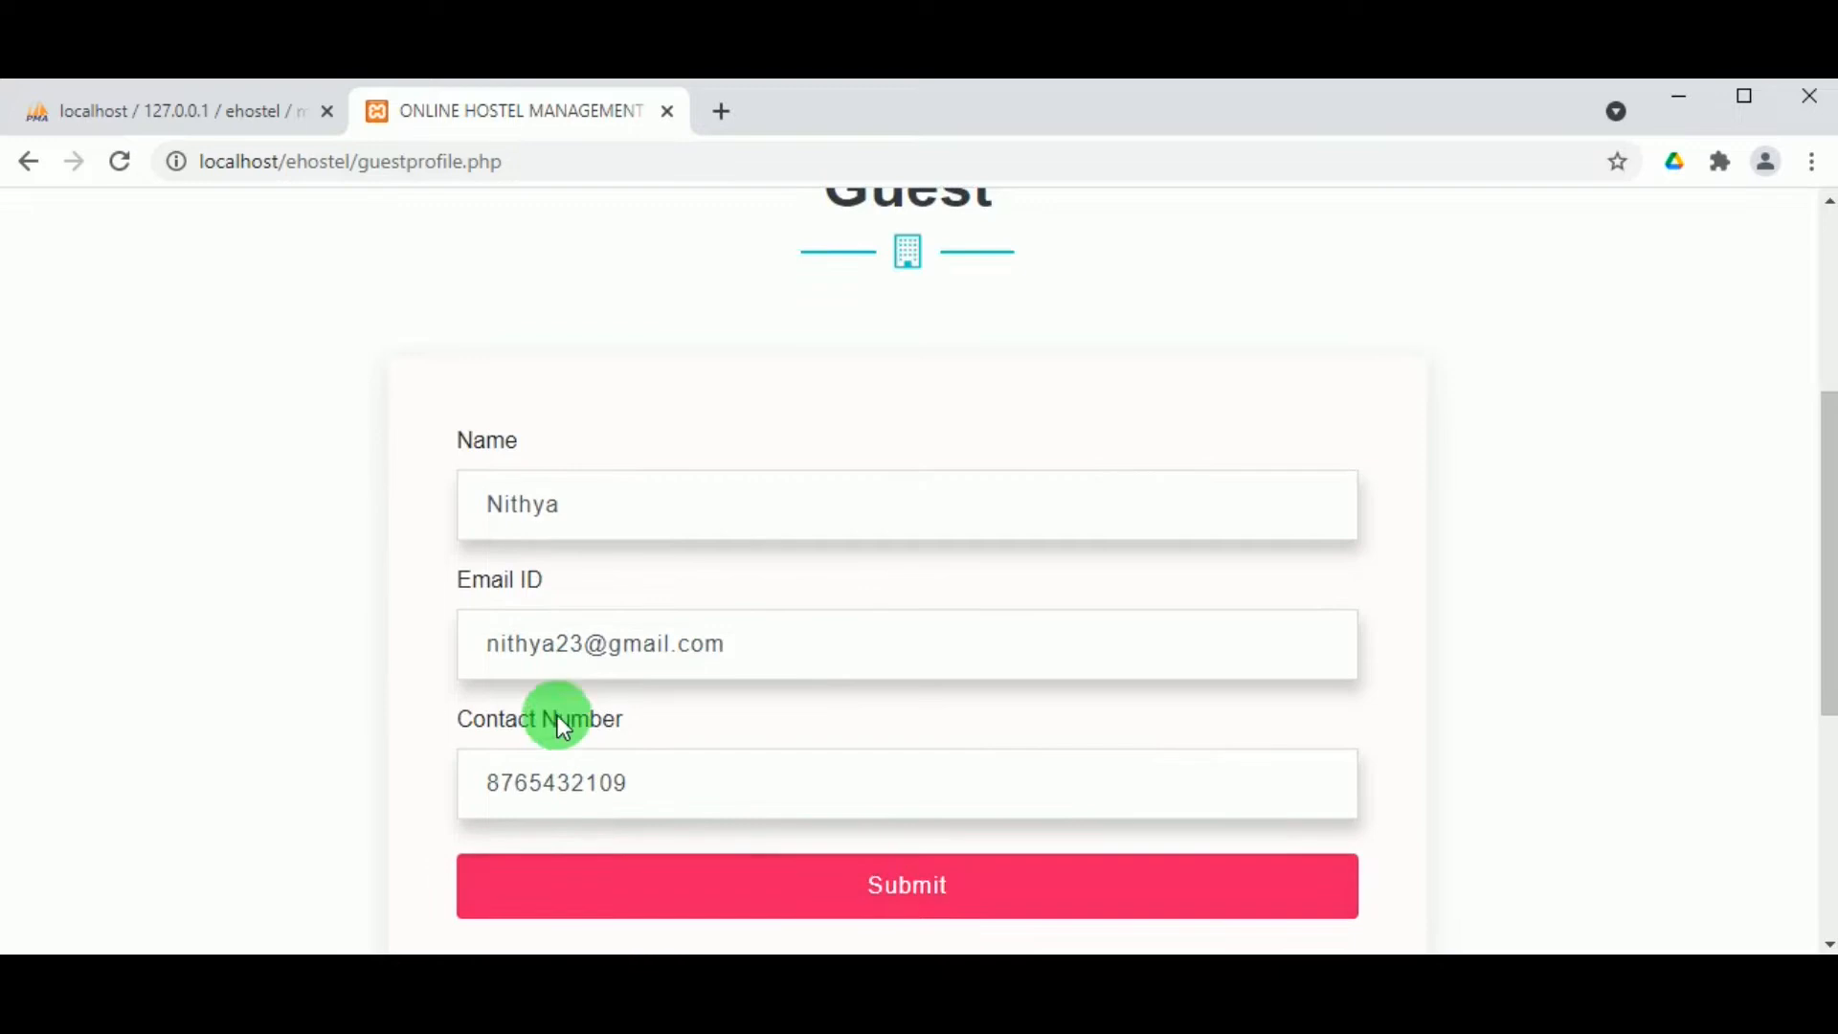
pyautogui.scroll(5, 557, 715)
# Step: Bring up the guest's Change Password form with old, new and confirm fields
pyautogui.moveTo(277, 239)
pyautogui.click(245, 335)
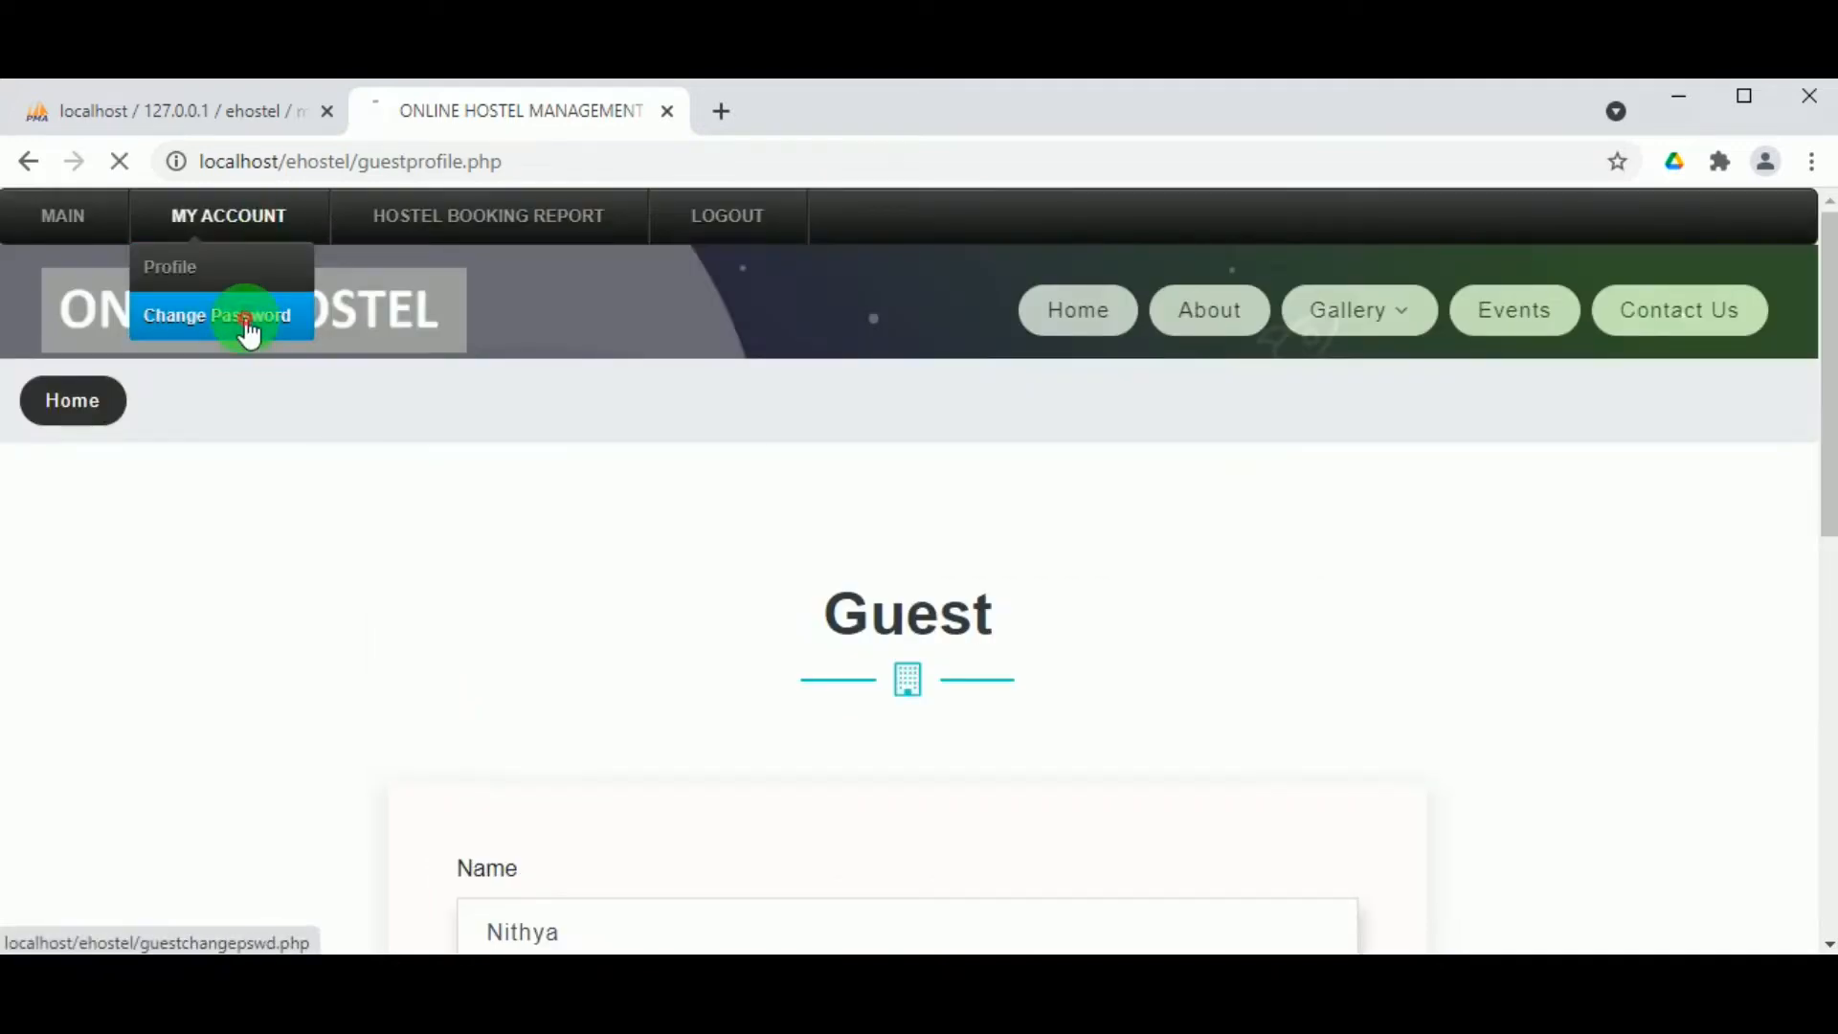
pyautogui.scroll(-5, 756, 840)
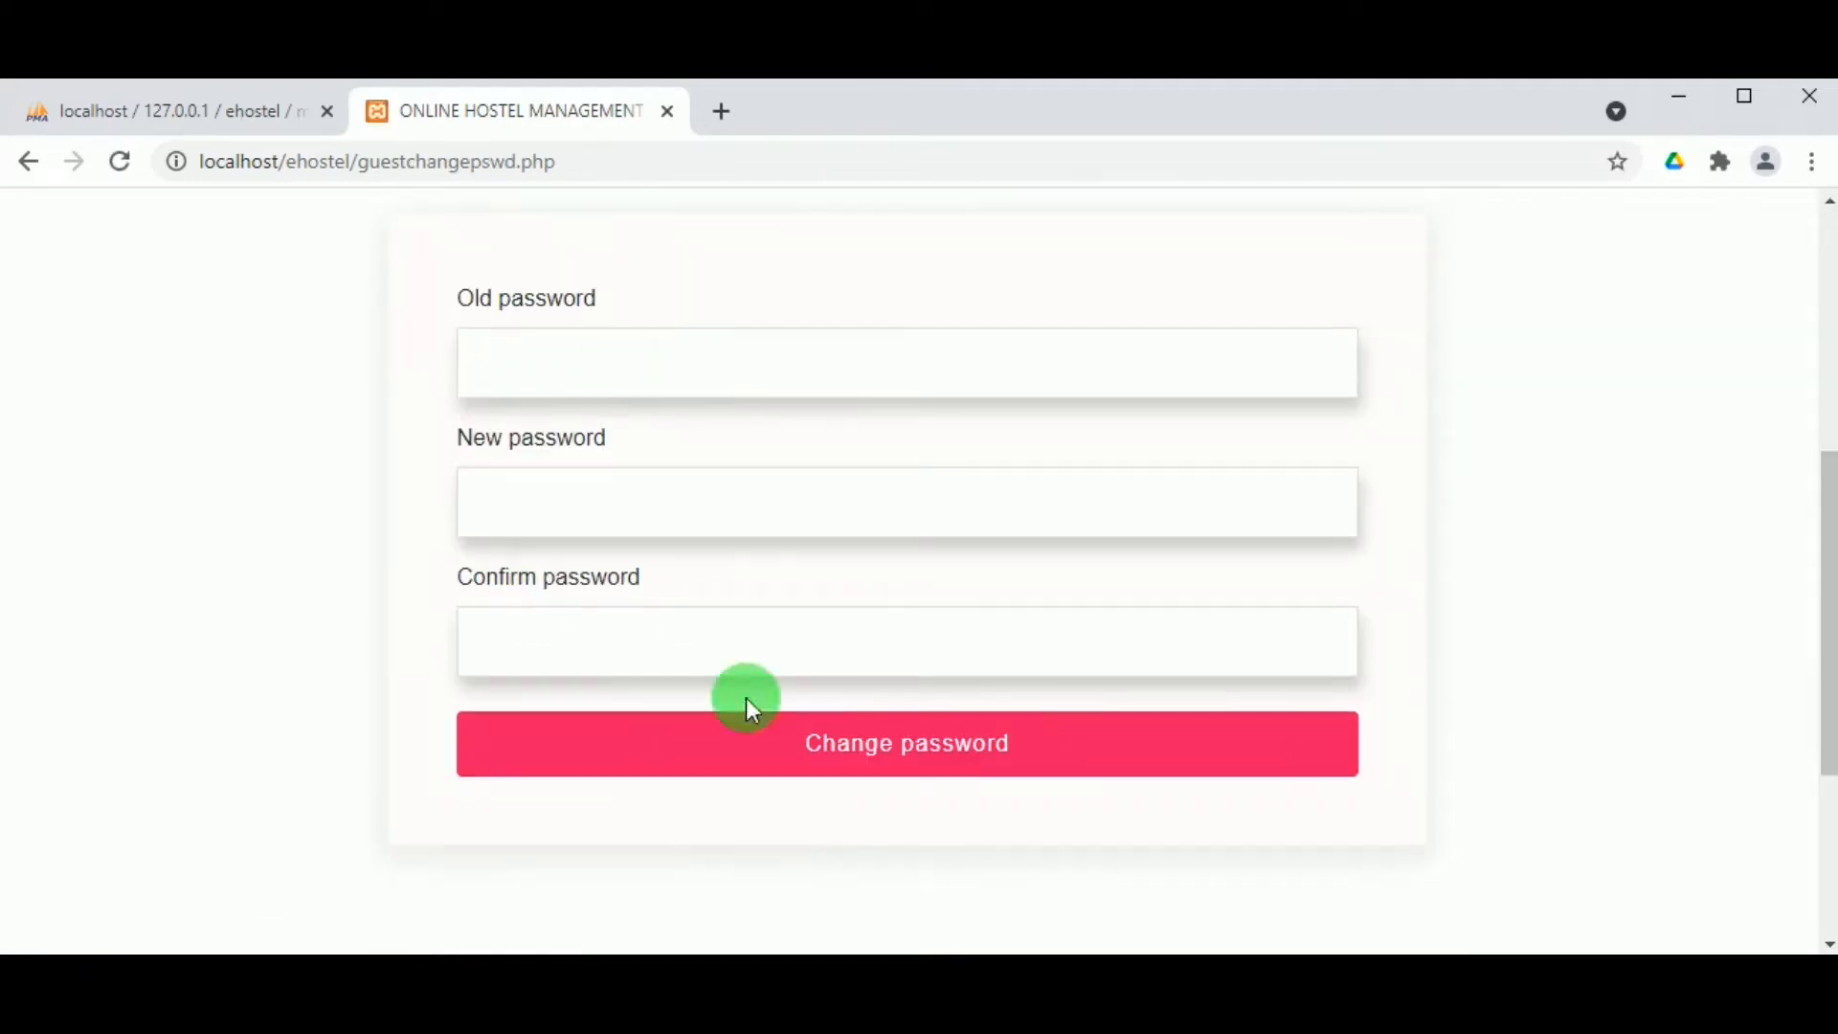
pyautogui.scroll(1, 737, 613)
pyautogui.scroll(-5, 731, 530)
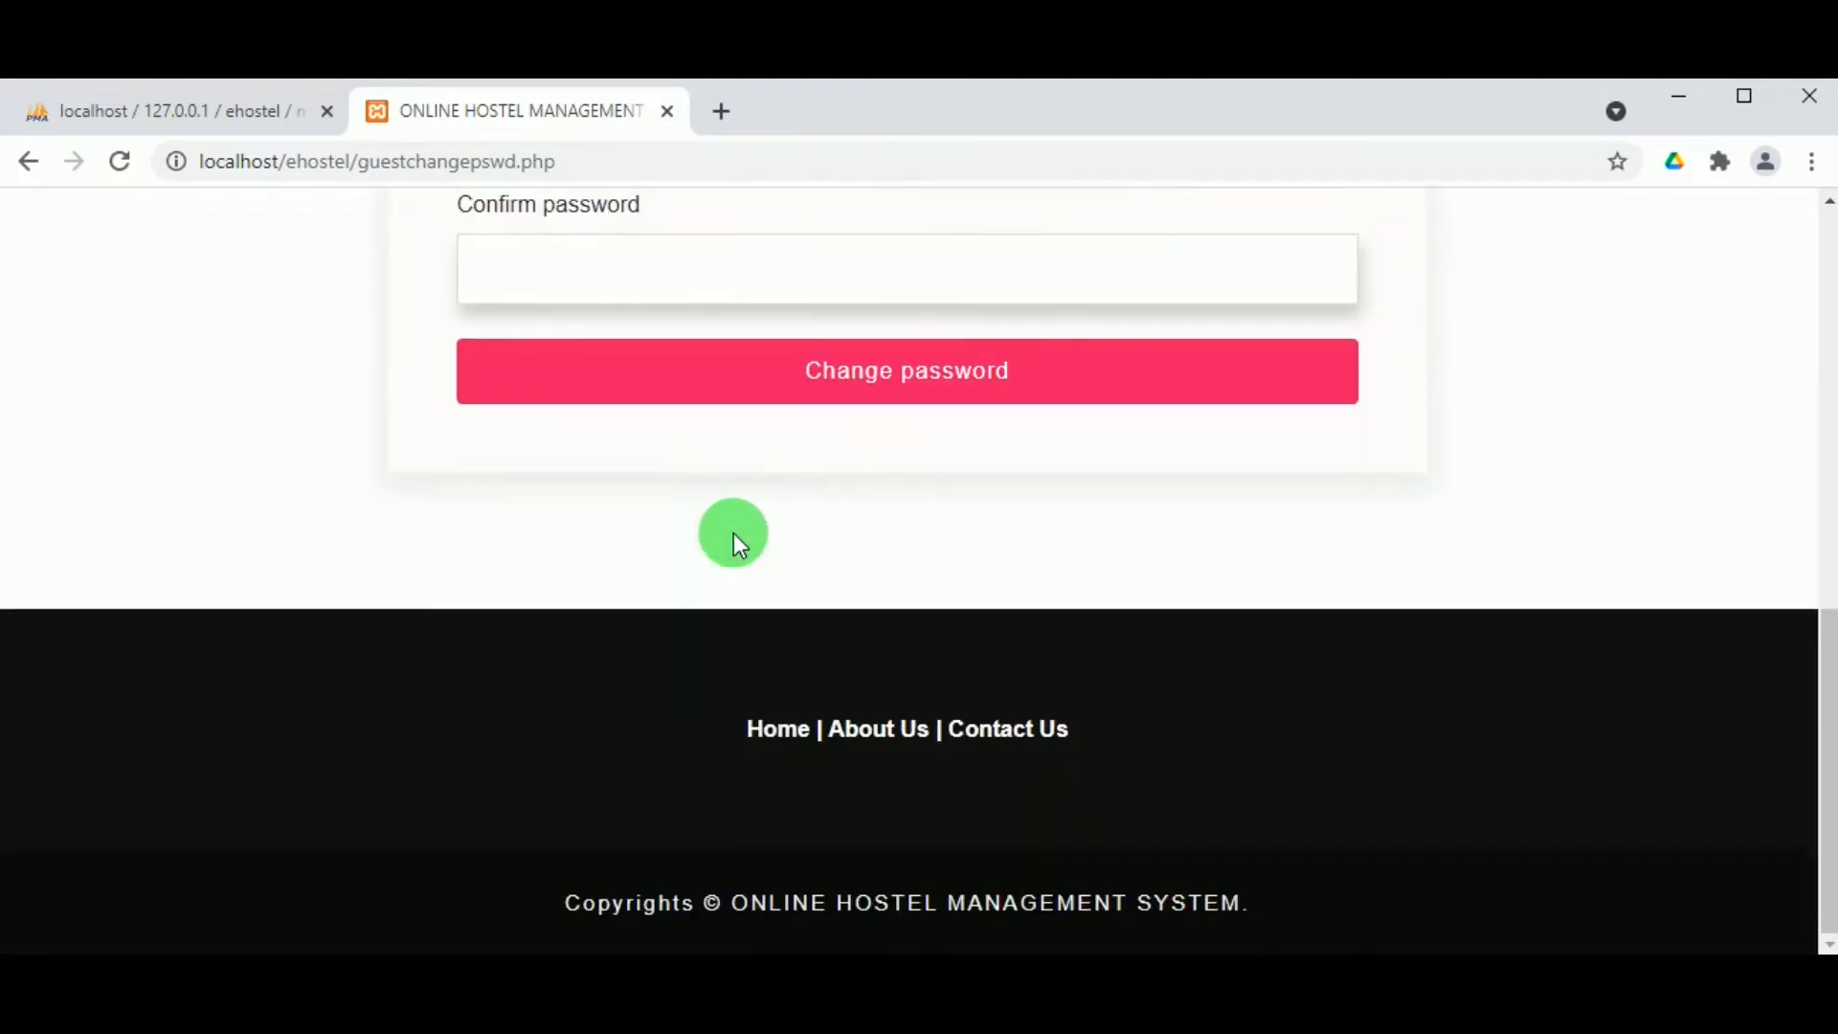
pyautogui.scroll(10, 732, 532)
# Step: Log out of the guest account and sign in to the employee portal with the saved login
pyautogui.click(737, 218)
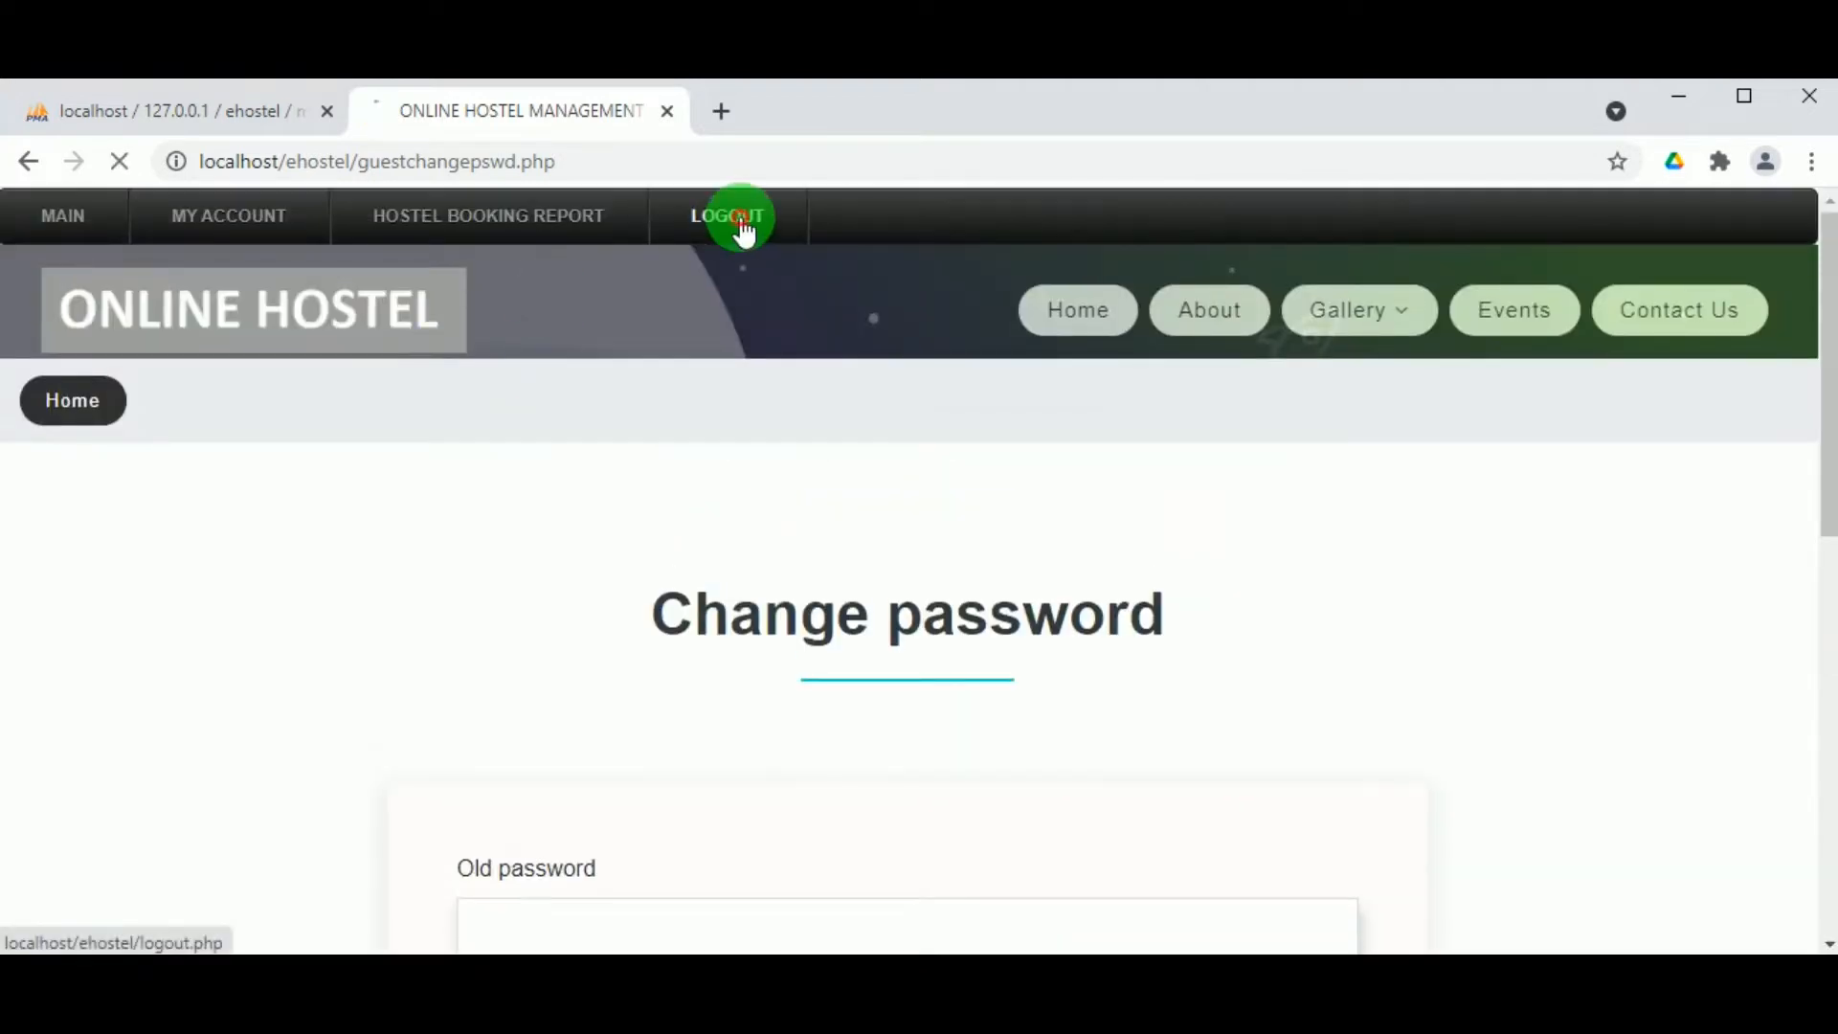
pyautogui.moveTo(874, 335)
pyautogui.click(1179, 253)
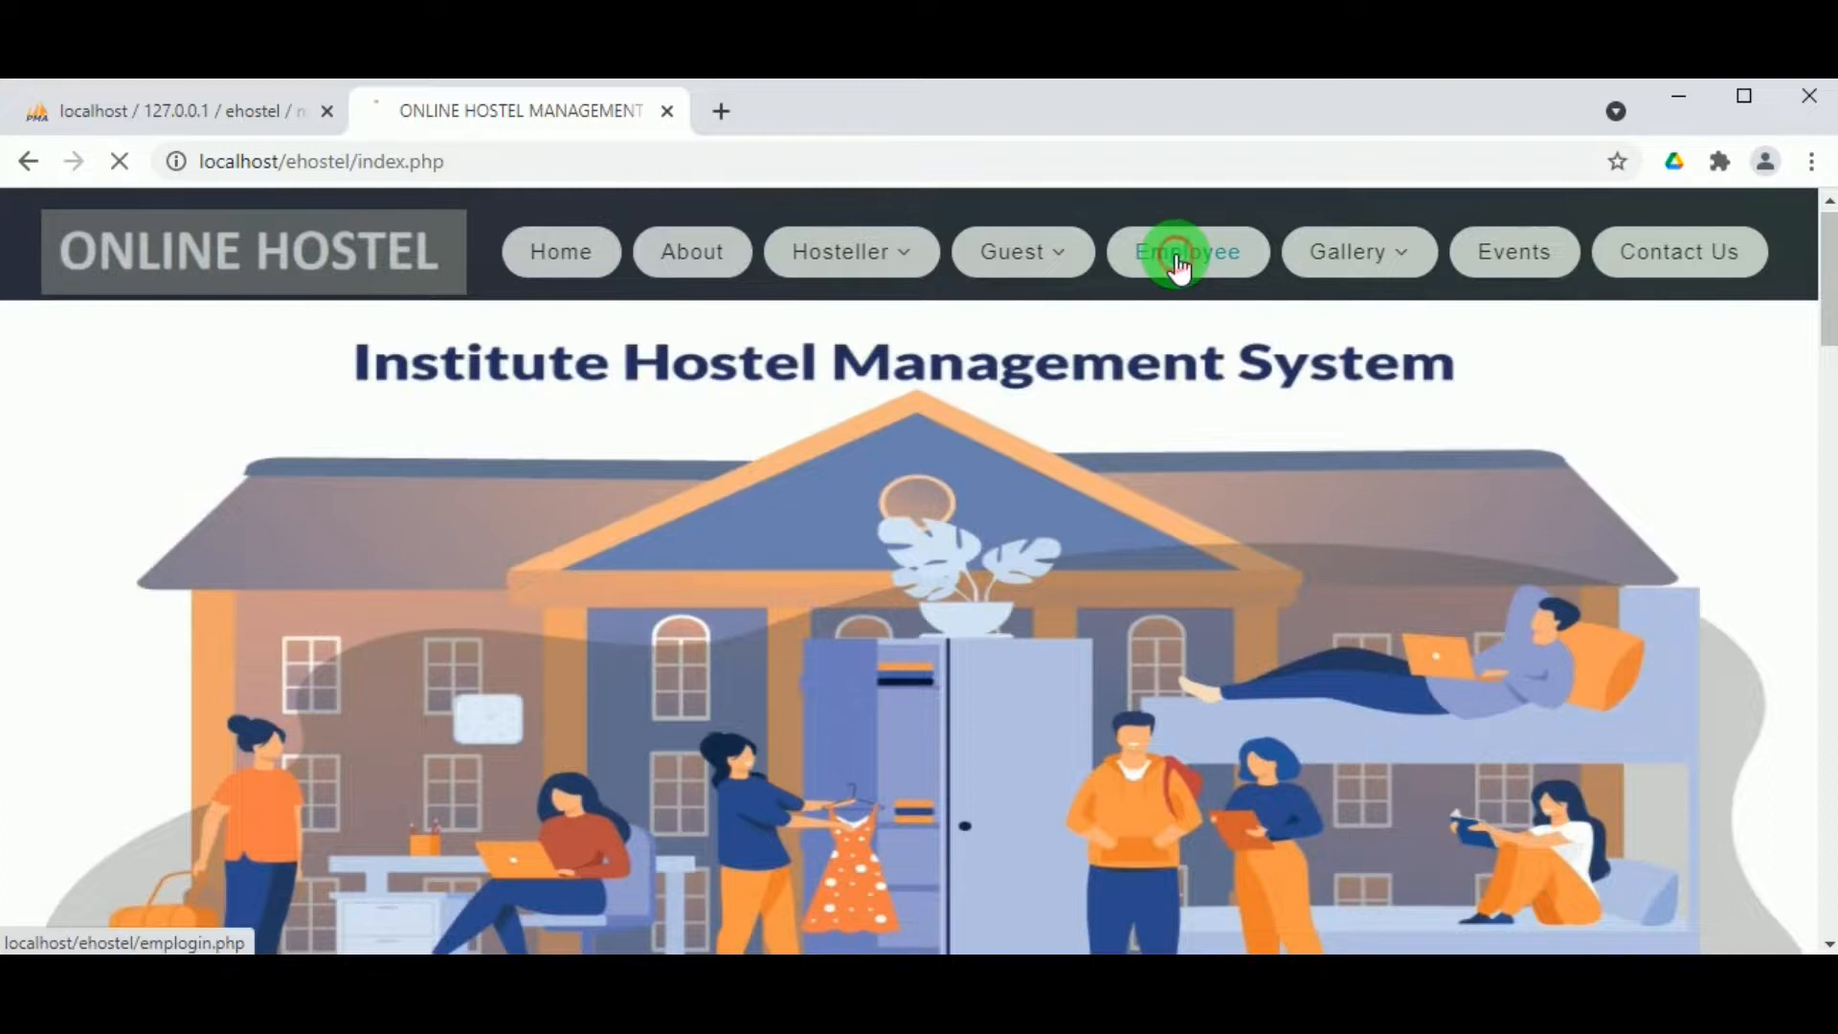
pyautogui.scroll(-2, 637, 733)
pyautogui.click(565, 728)
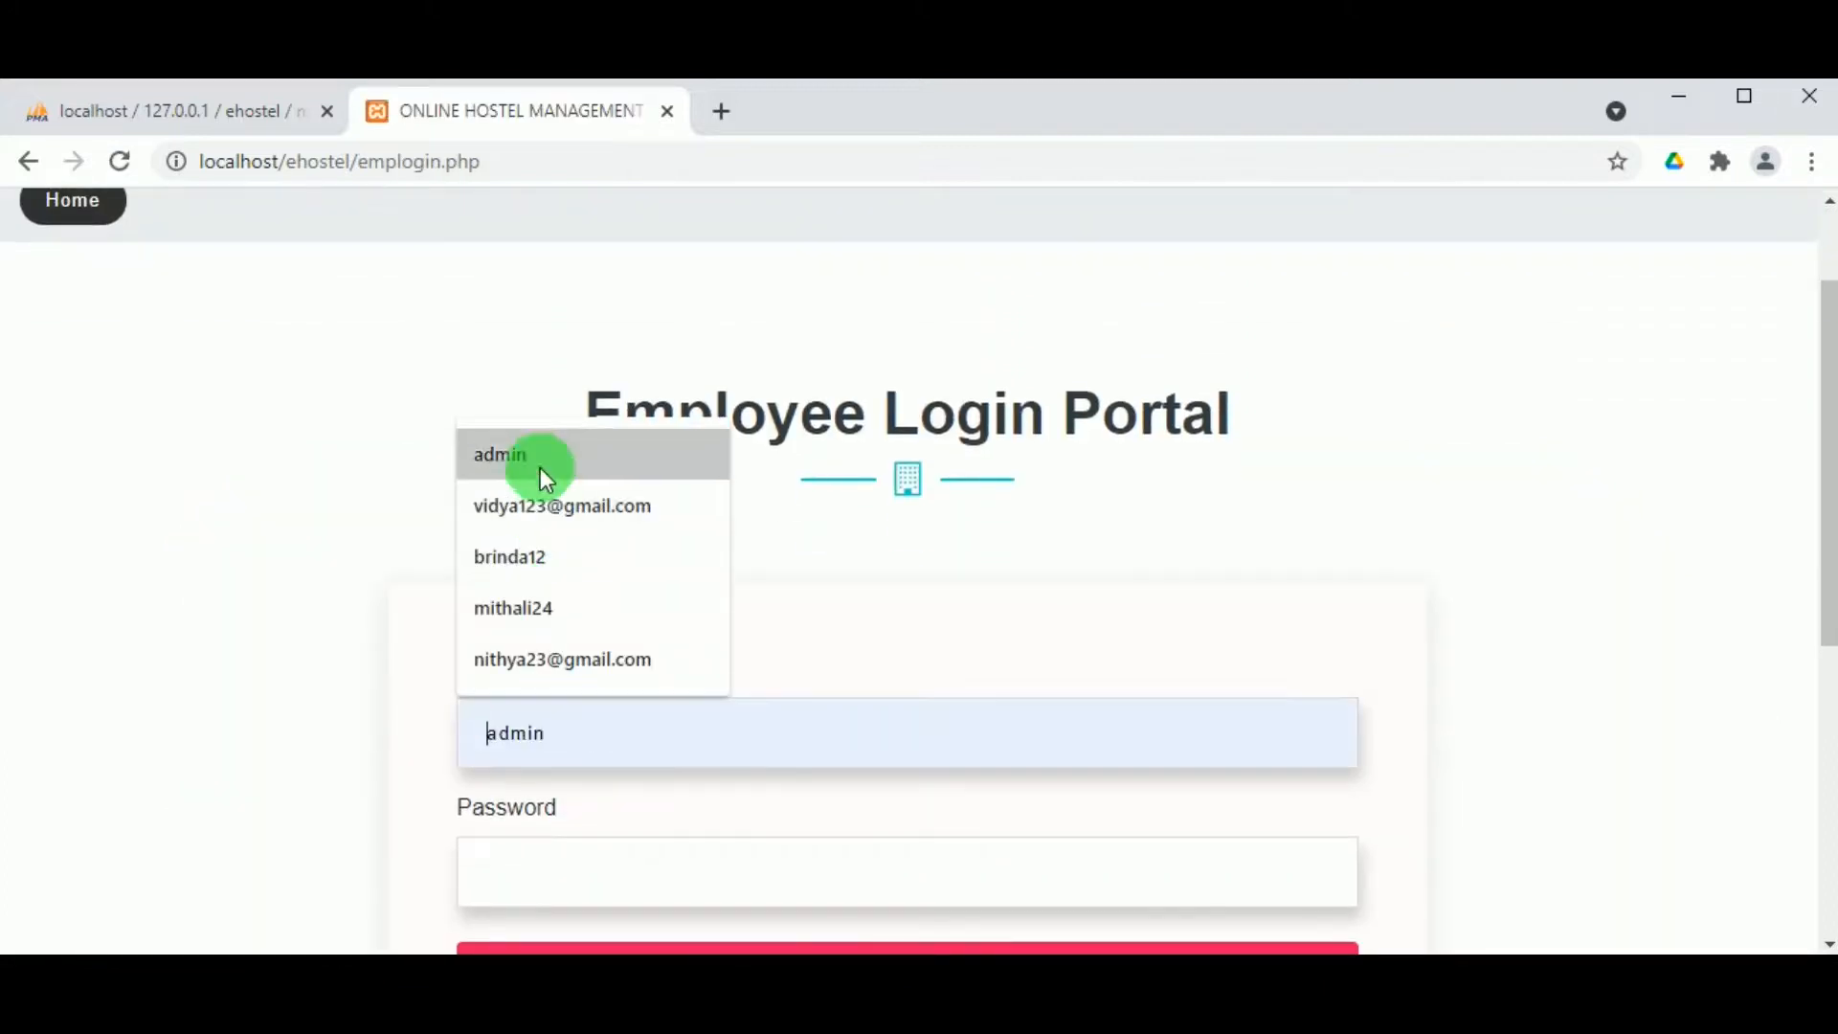
pyautogui.click(537, 476)
pyautogui.doubleClick(541, 754)
pyautogui.click(558, 847)
pyautogui.write('admin')
pyautogui.scroll(-3, 670, 737)
pyautogui.click(794, 713)
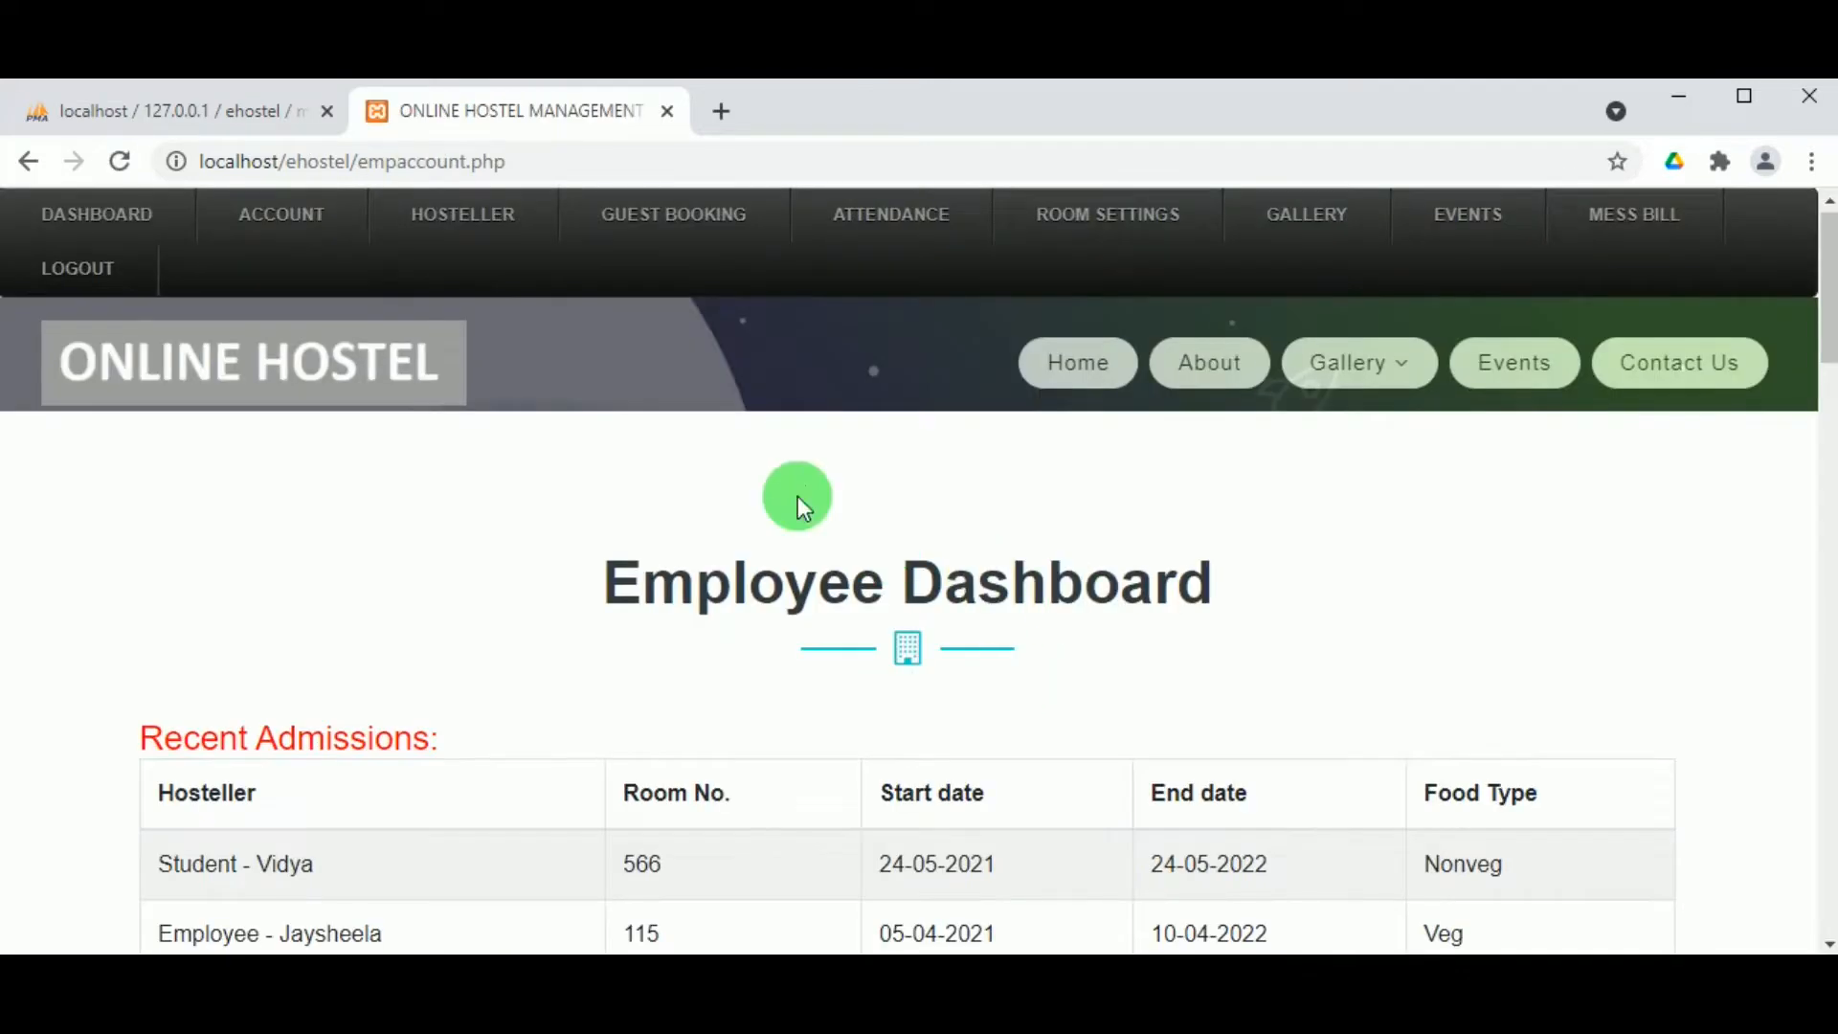
# Step: Approve the pending 24–27 May 2021 guest booking and review the approved bookings table
pyautogui.moveTo(657, 234)
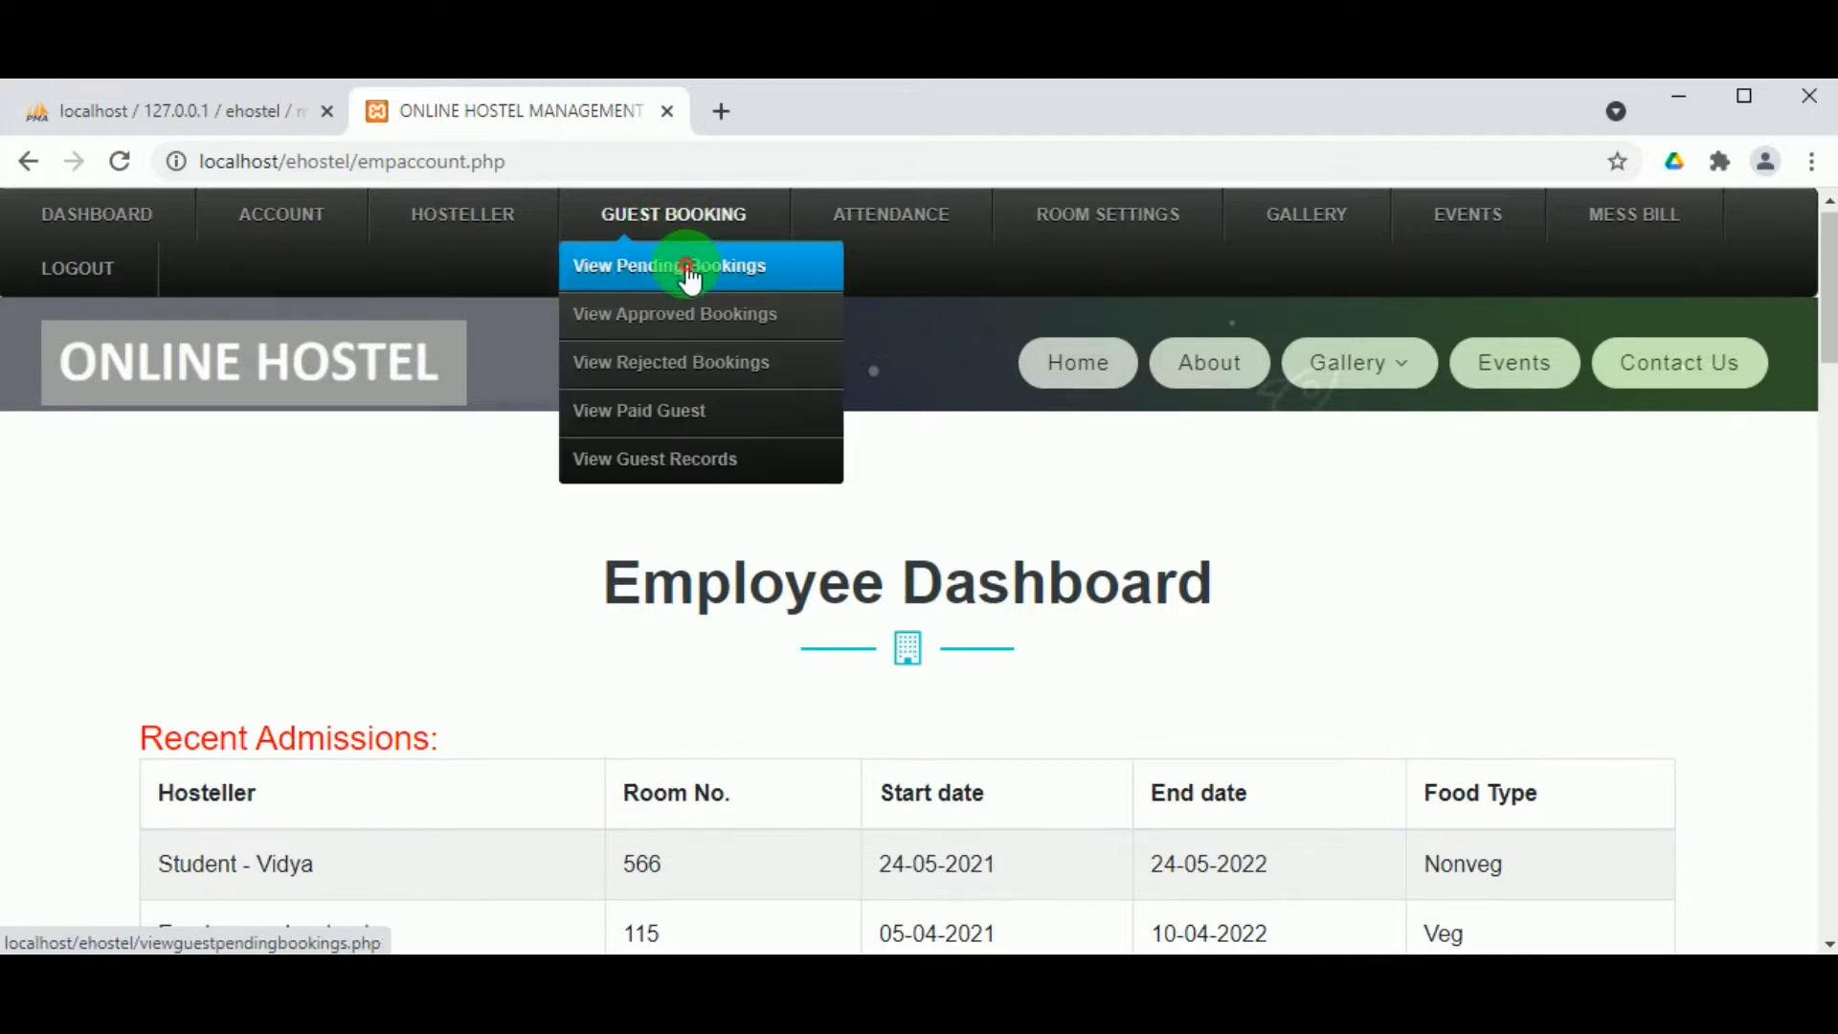
pyautogui.click(687, 272)
pyautogui.scroll(-8, 779, 587)
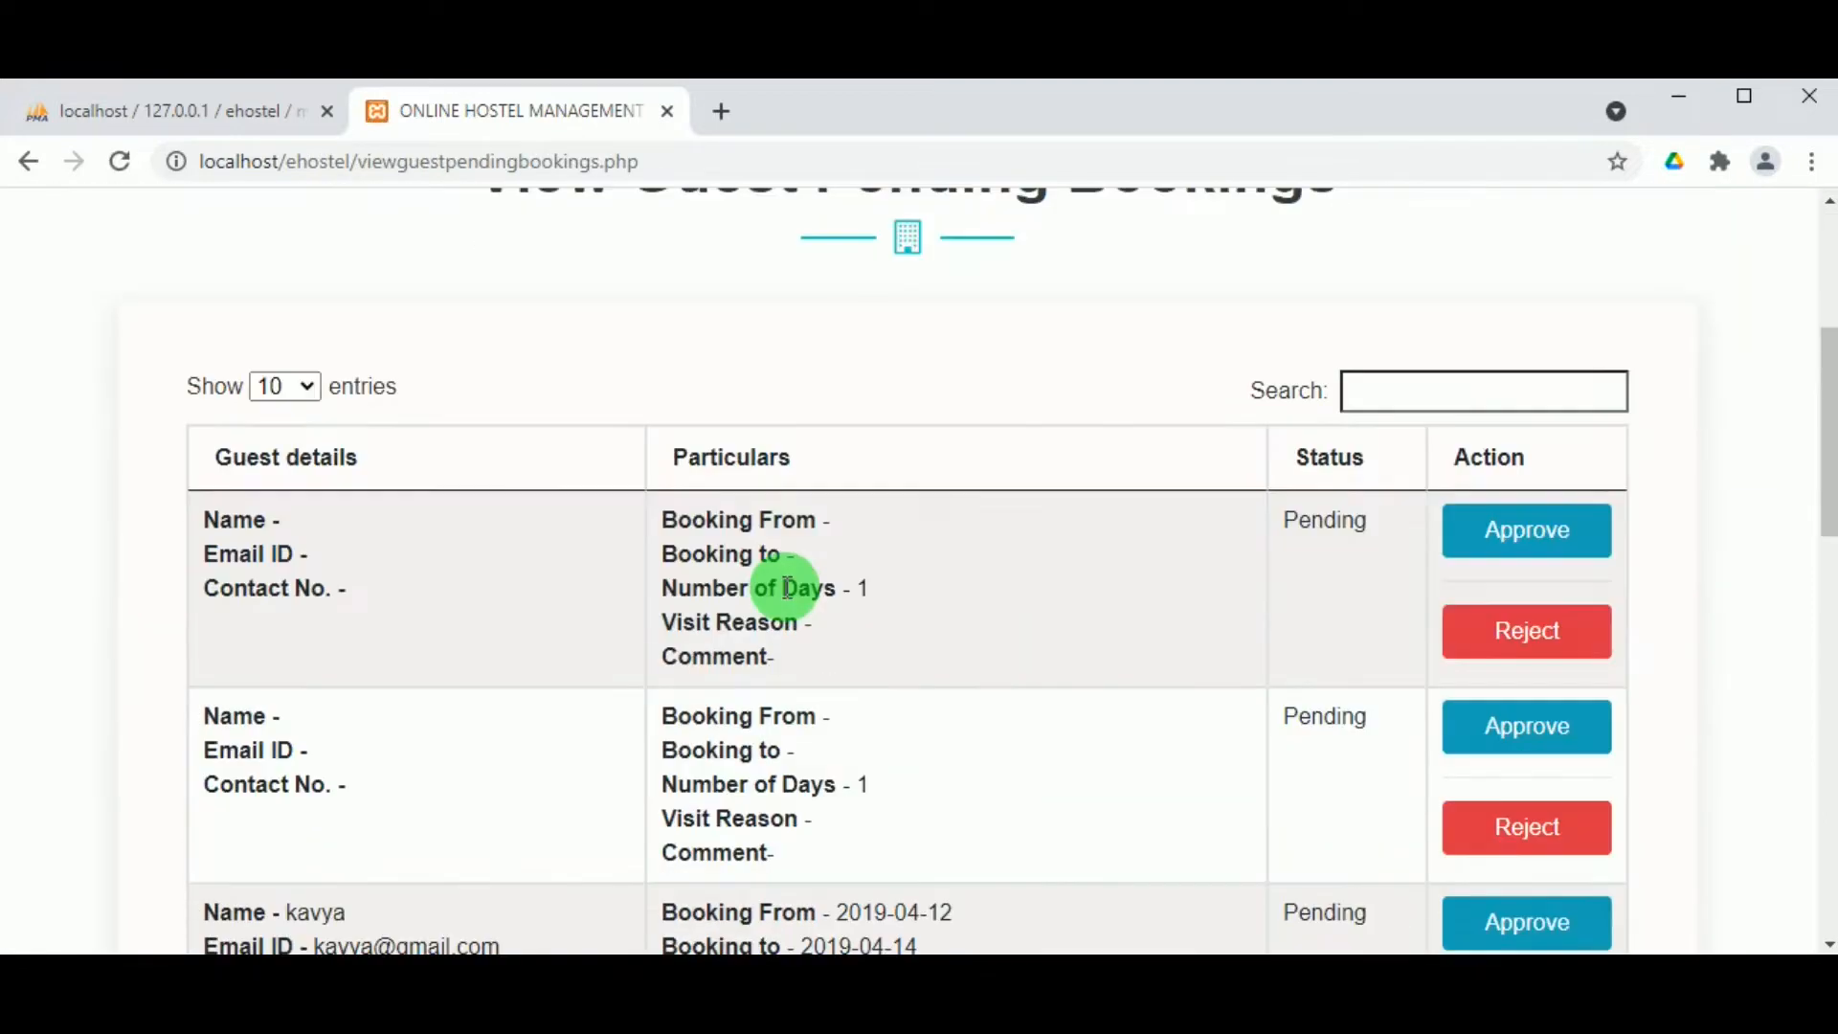
pyautogui.scroll(-9, 784, 595)
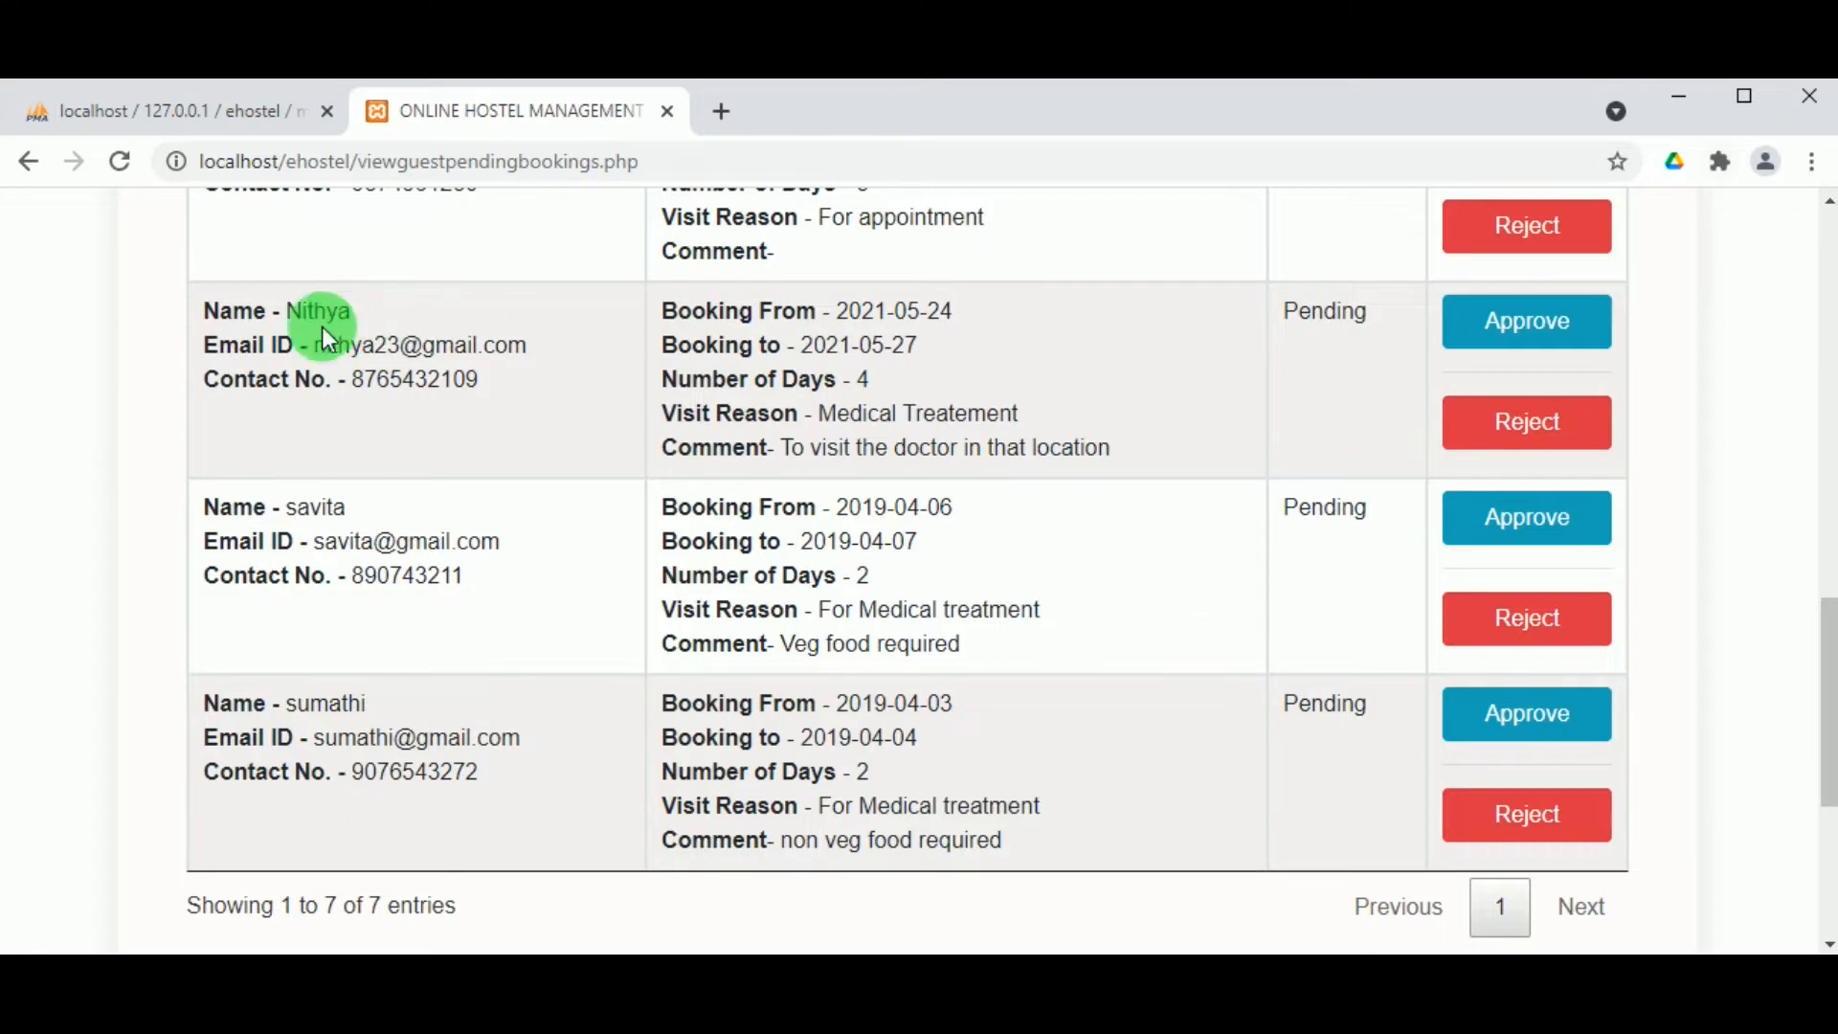
pyautogui.click(1511, 330)
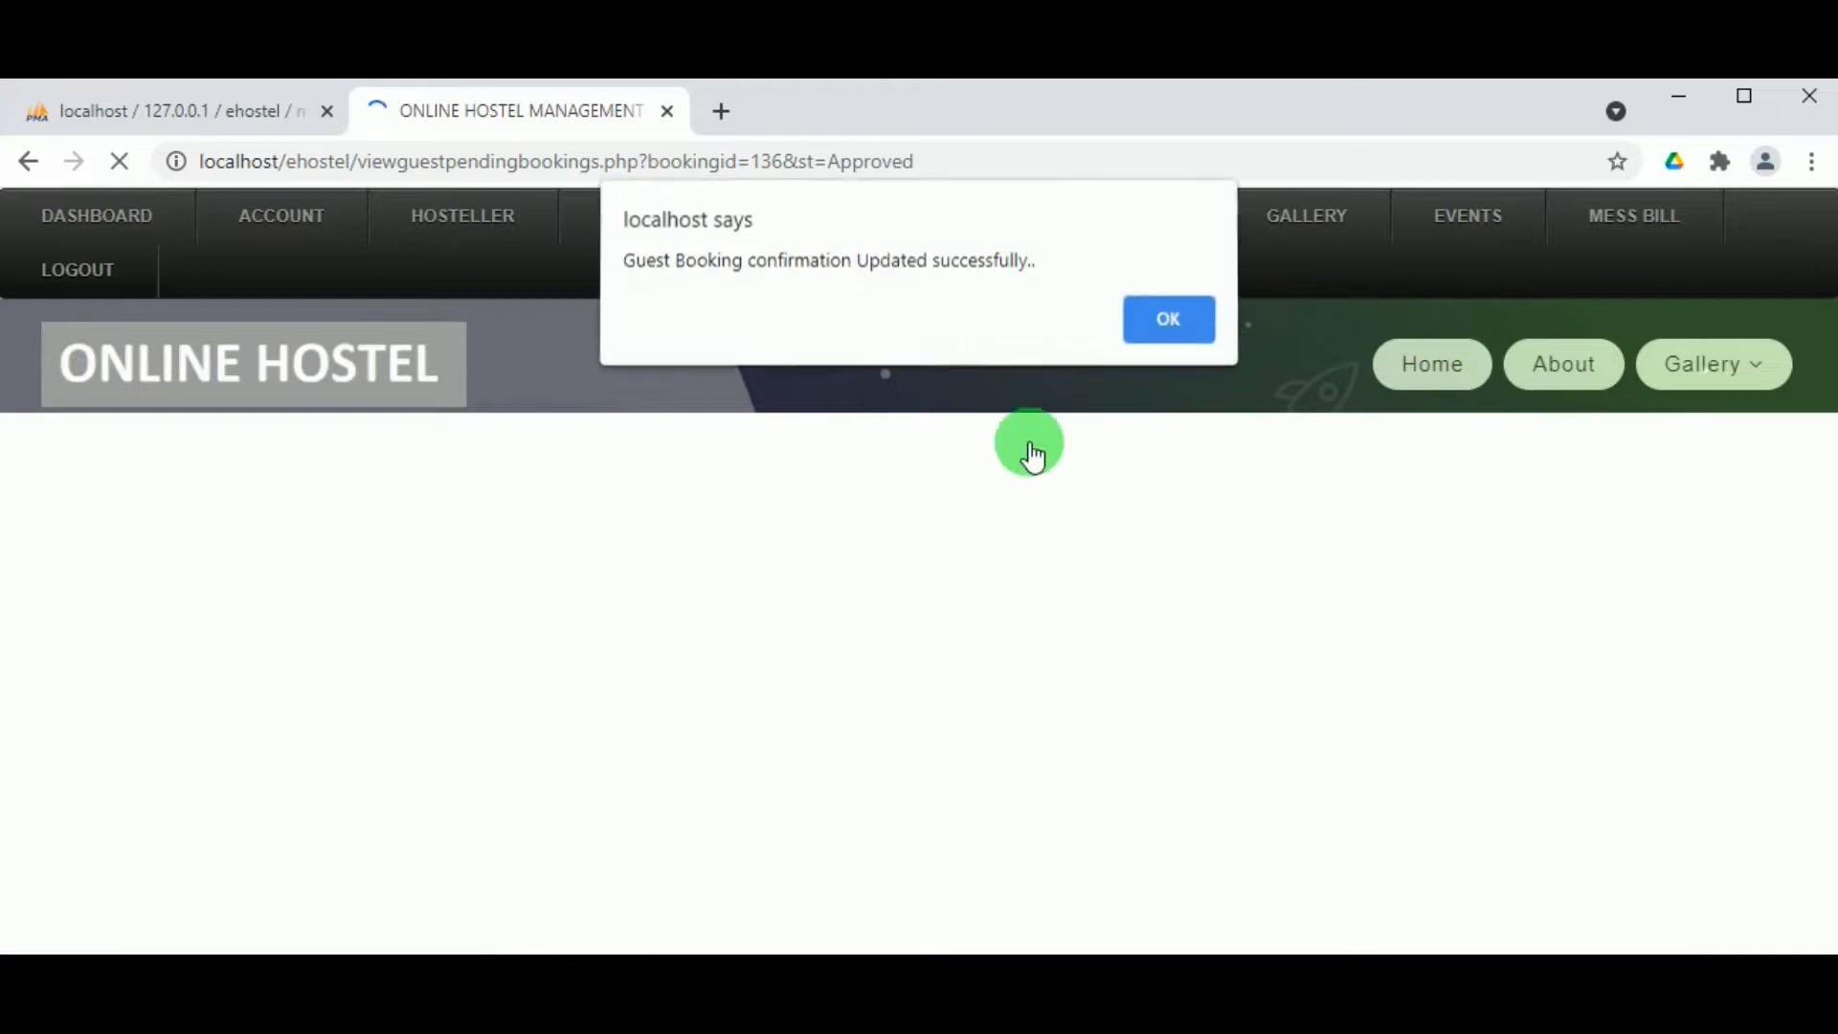
pyautogui.click(1214, 325)
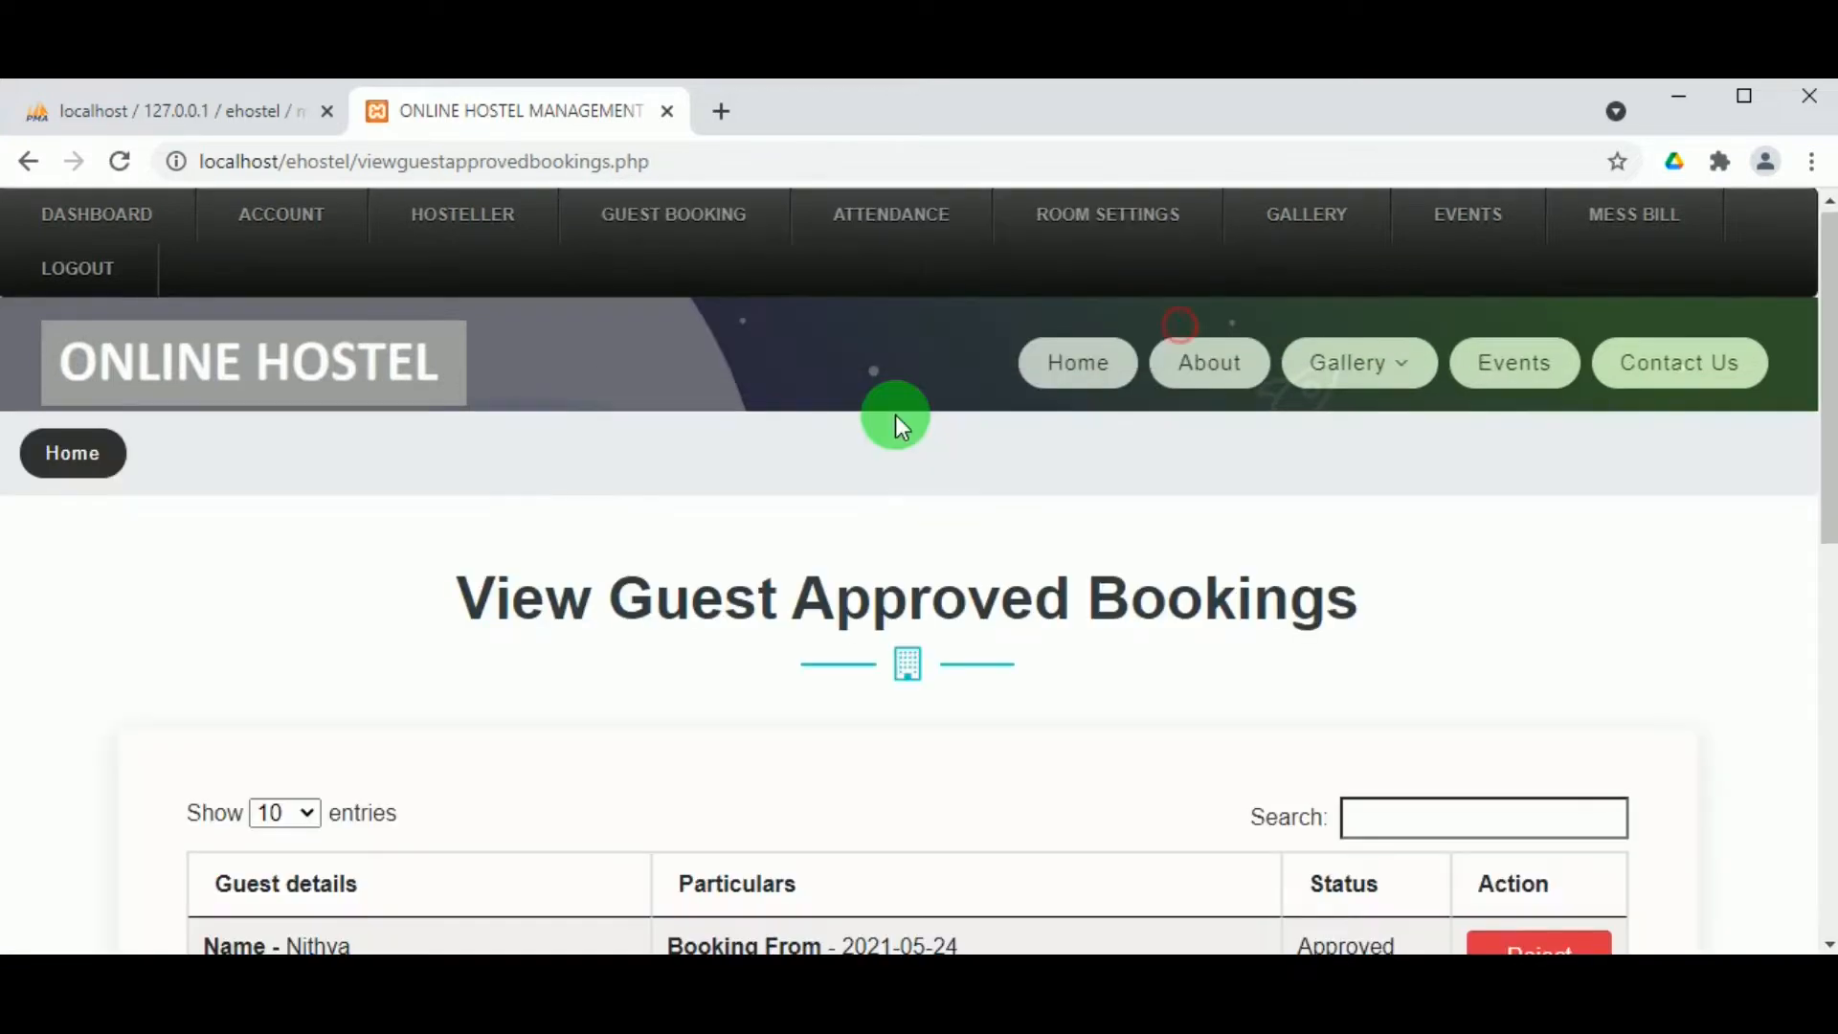
pyautogui.scroll(-4, 853, 484)
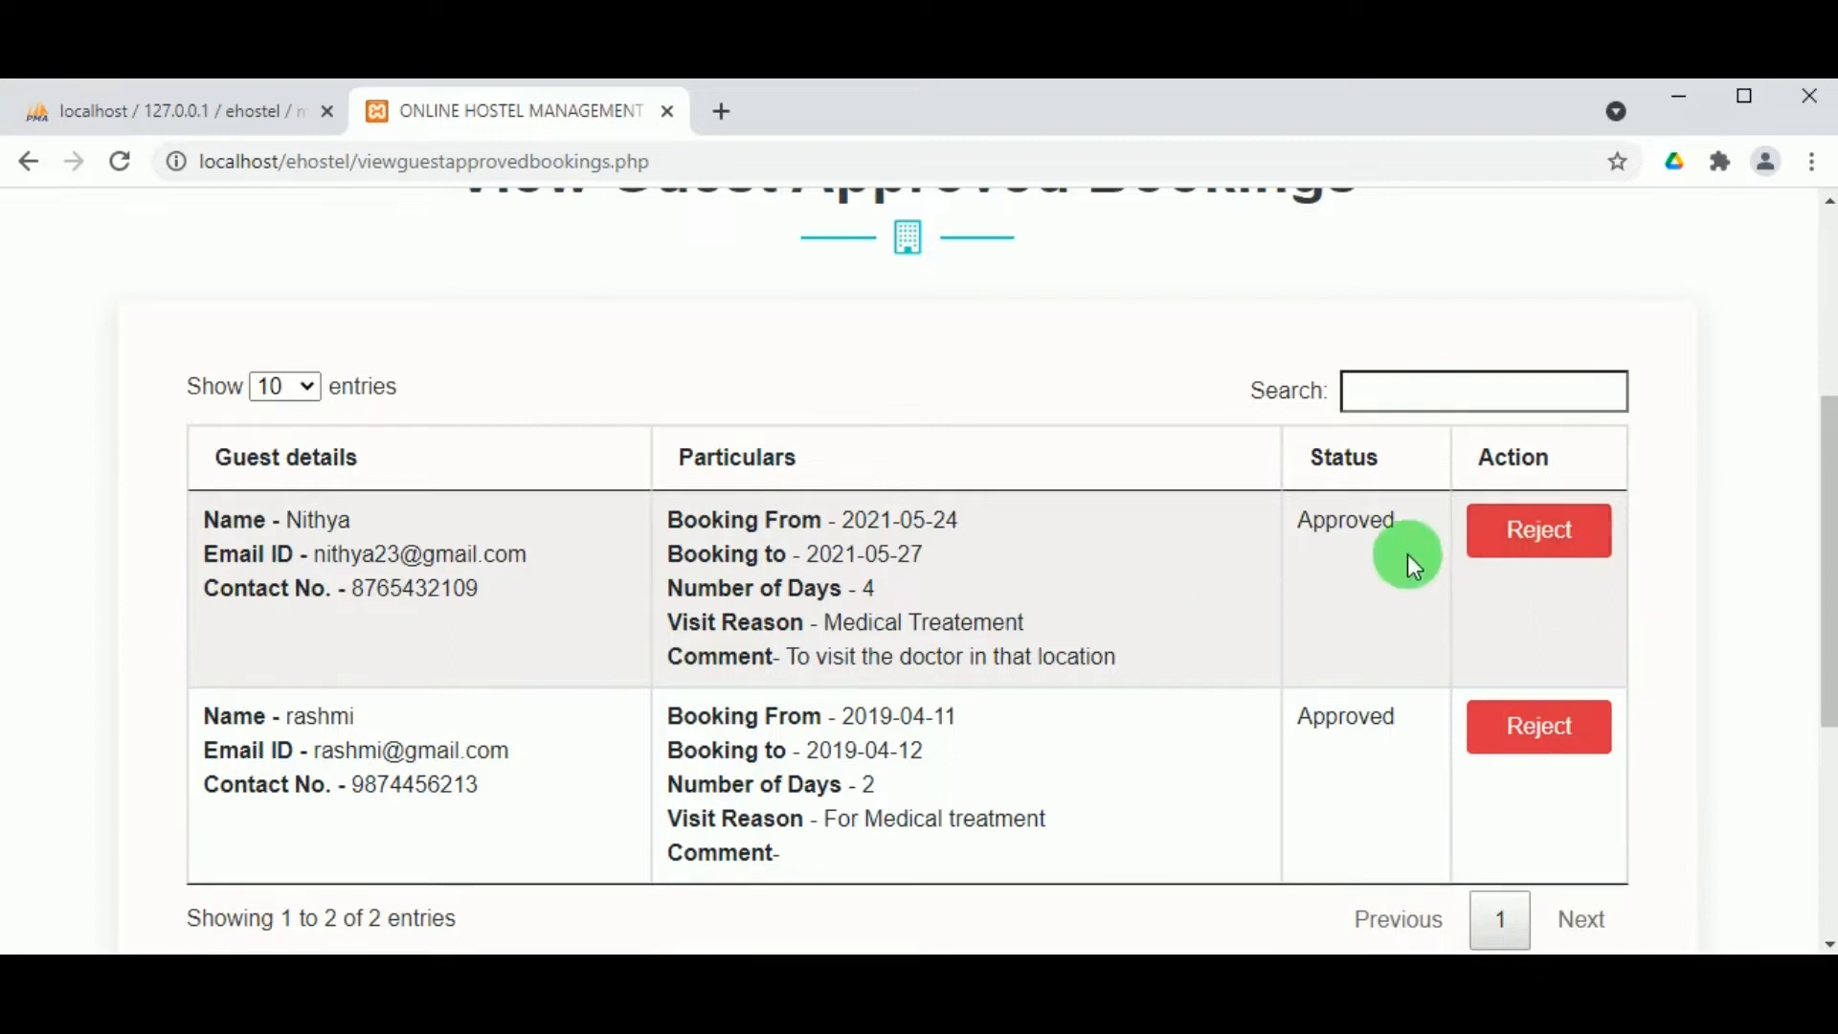
pyautogui.scroll(1, 1187, 522)
pyautogui.scroll(4, 1183, 521)
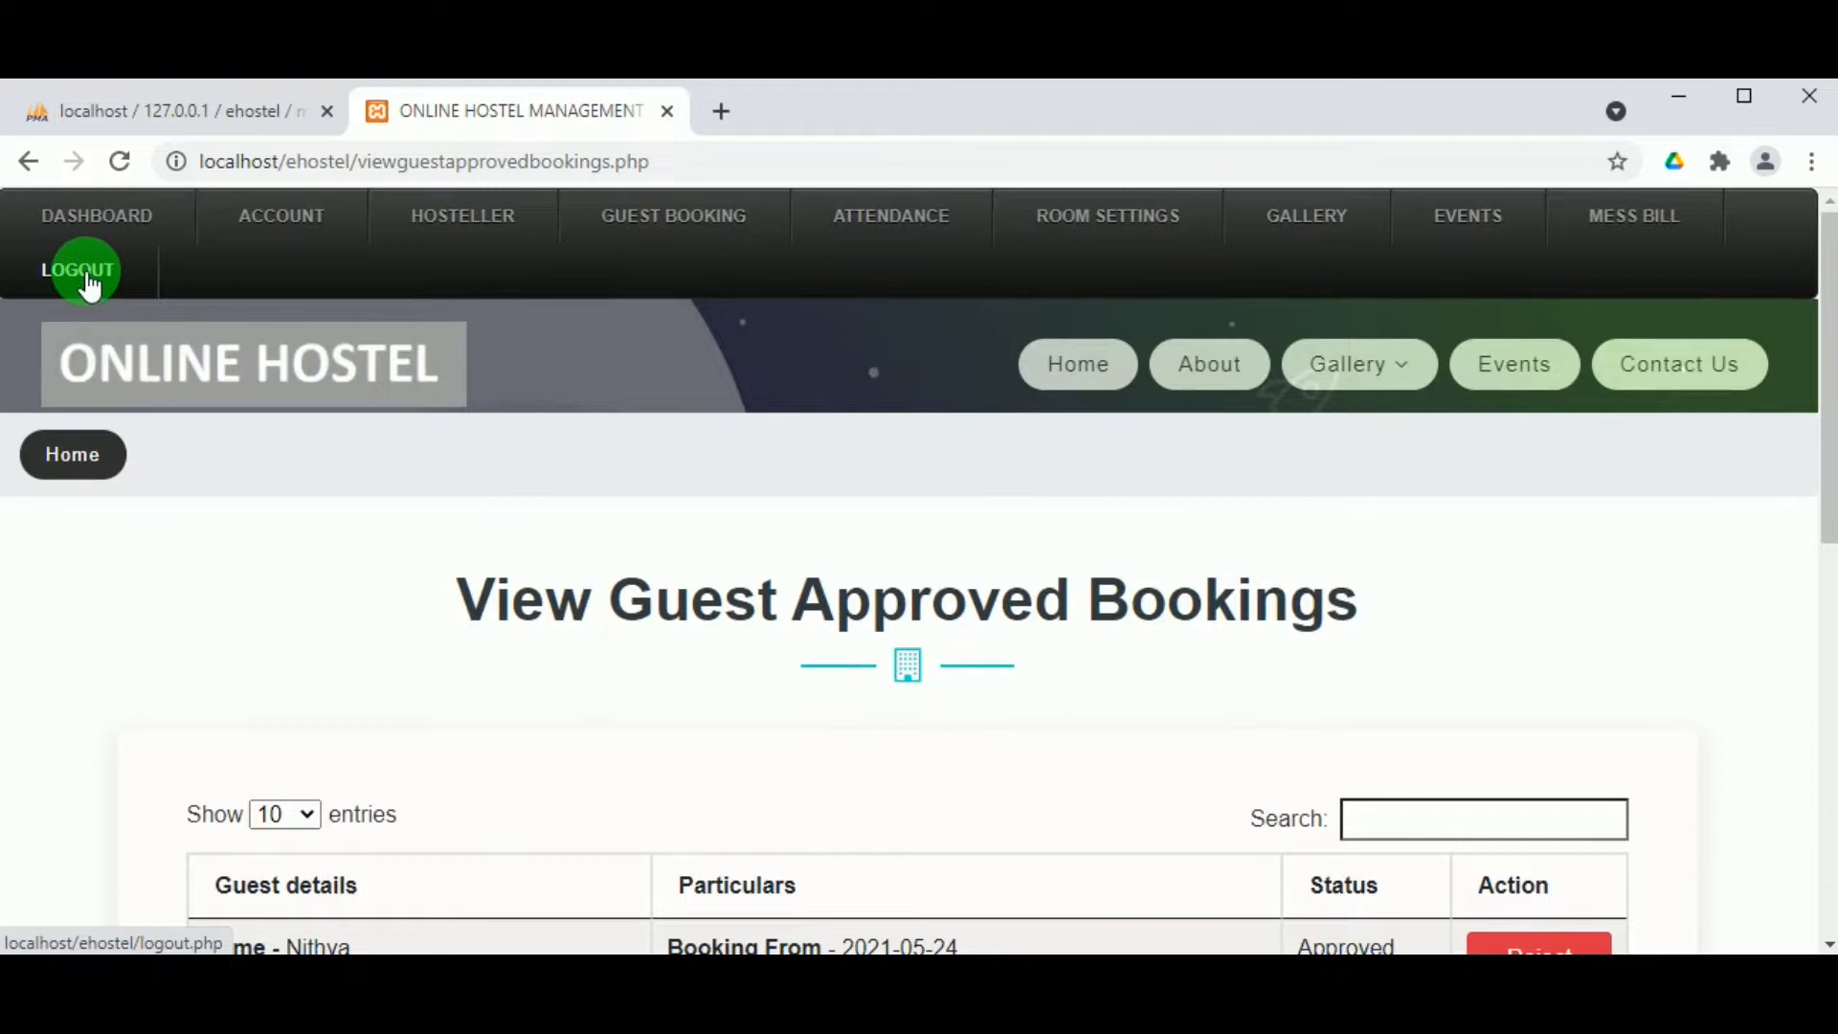
# Step: Log out of the warden account and sign in as the guest with the saved e-mail and password
pyautogui.click(88, 280)
pyautogui.moveTo(983, 270)
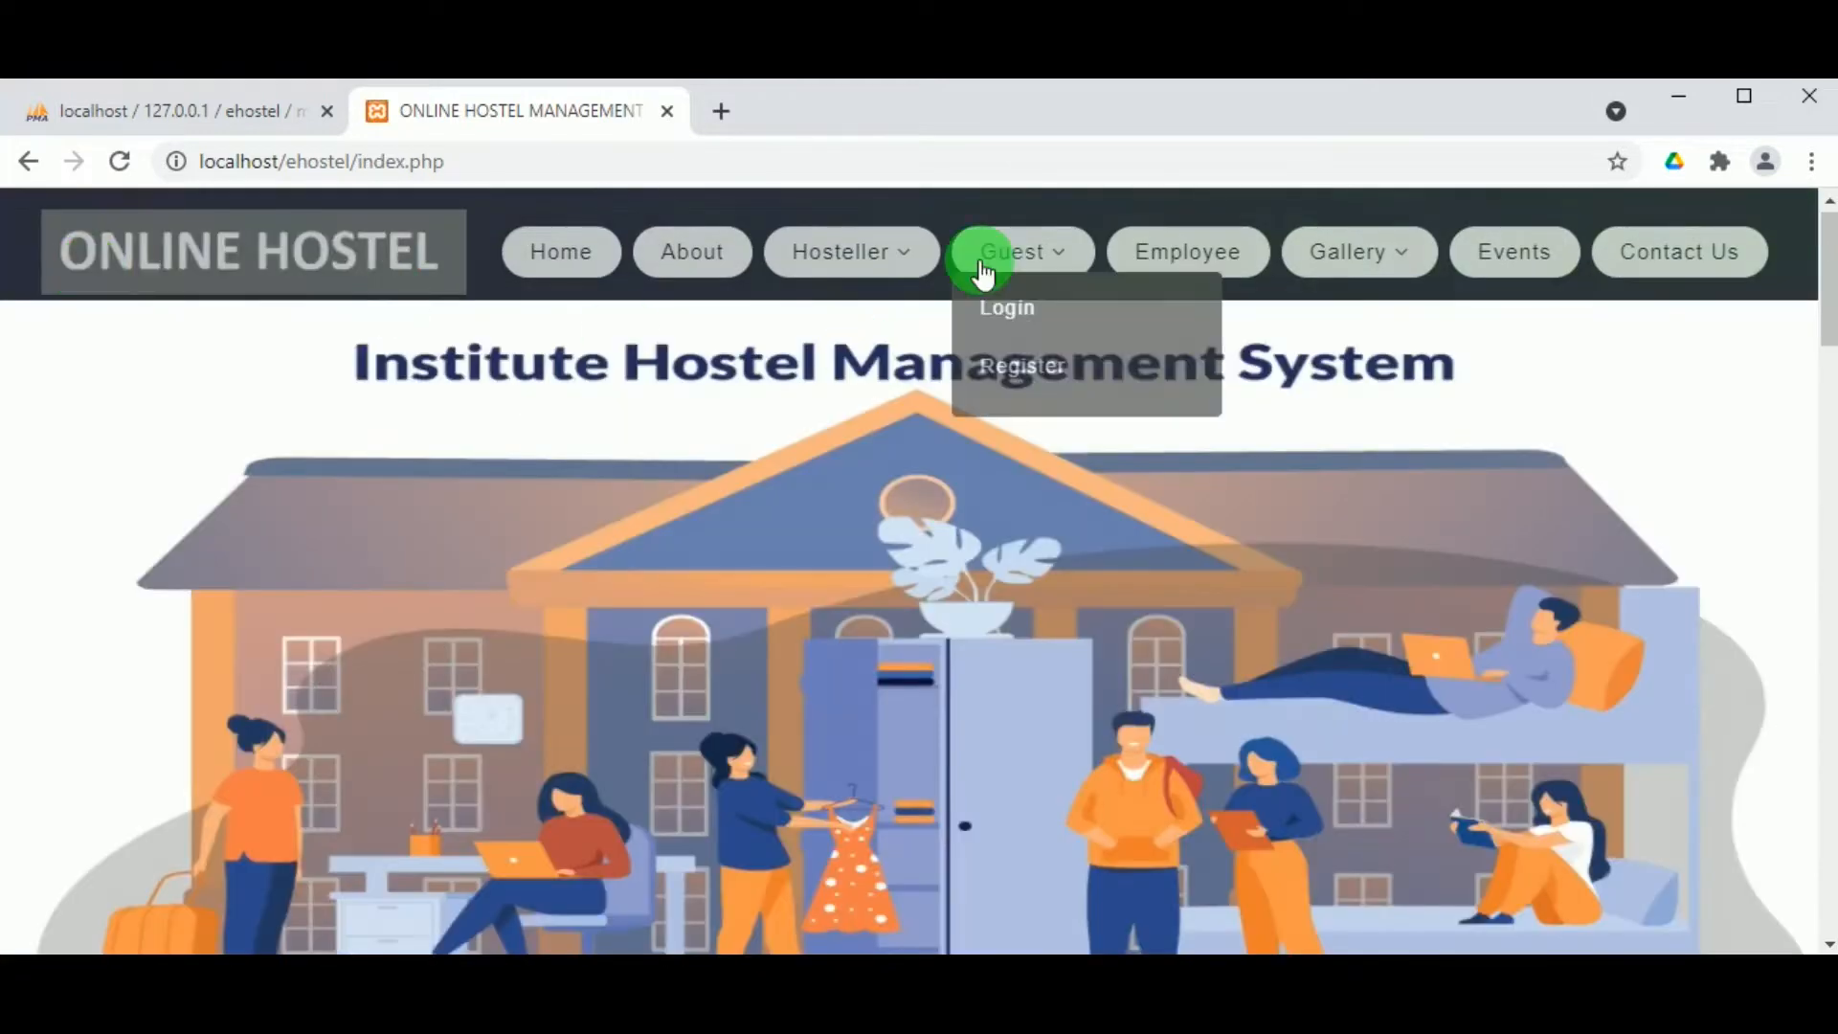
pyautogui.click(991, 309)
pyautogui.scroll(-3, 698, 682)
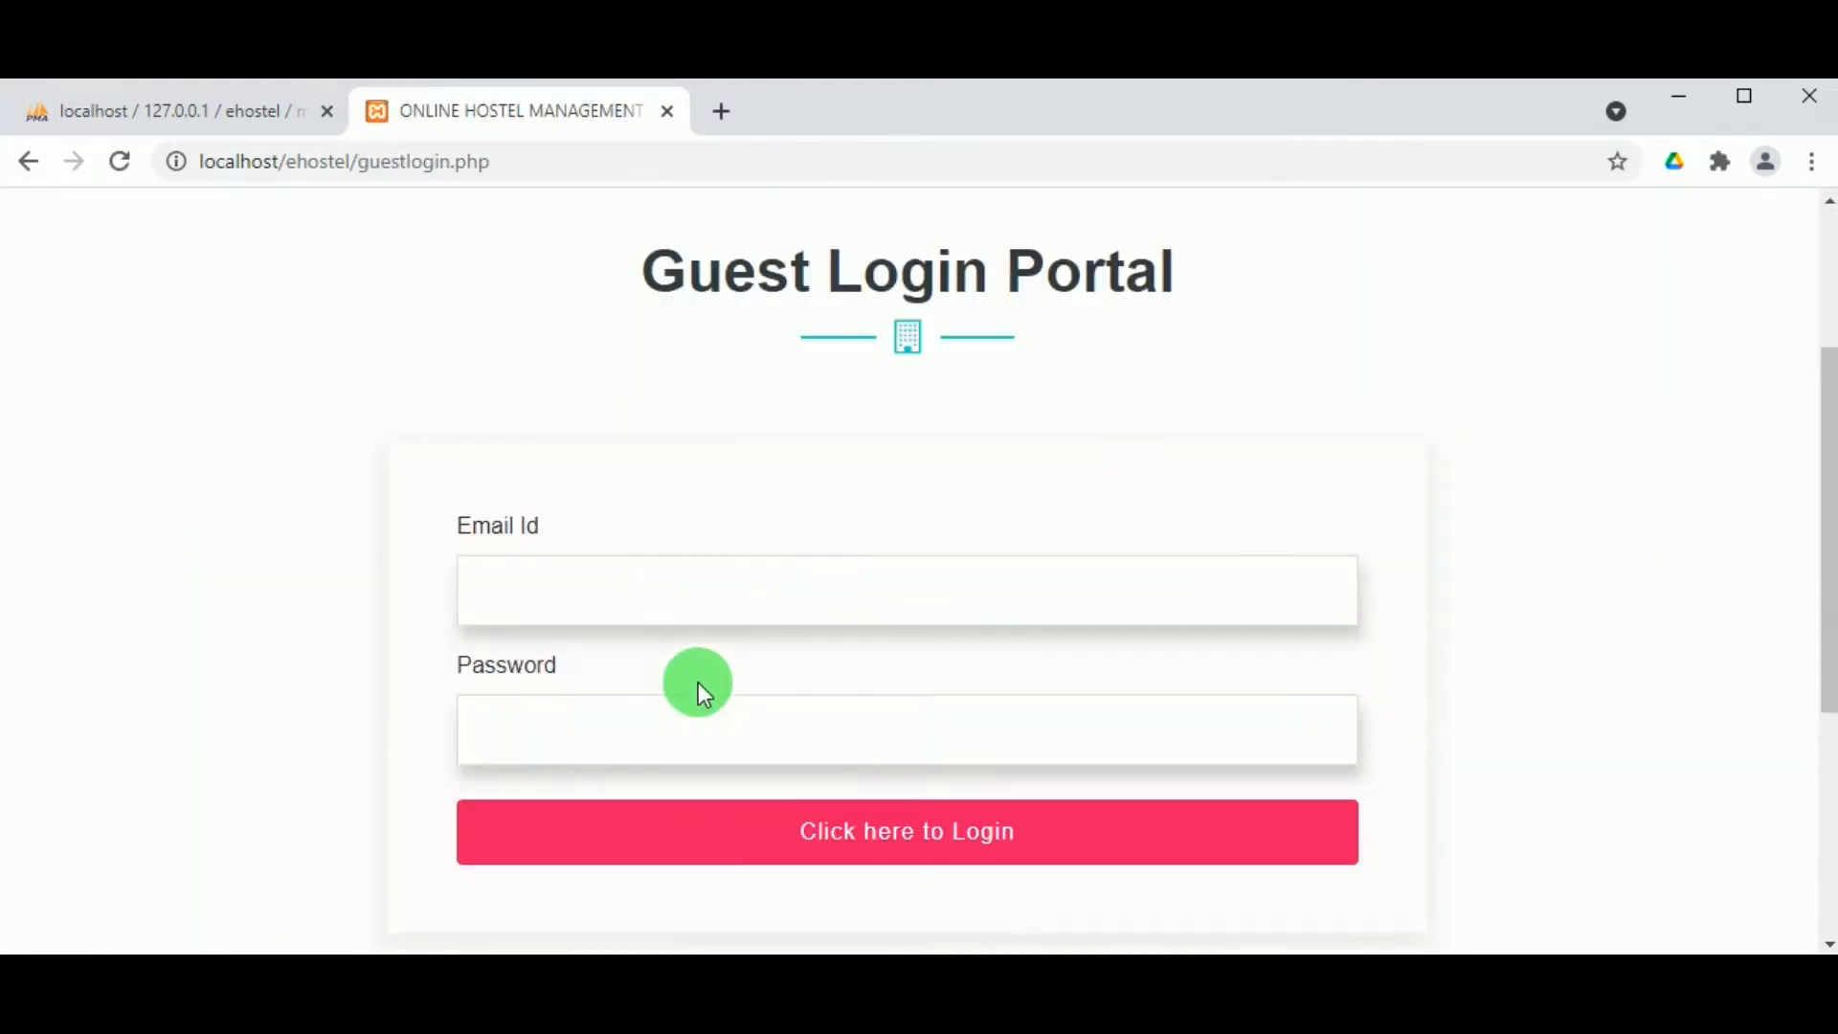
pyautogui.click(571, 580)
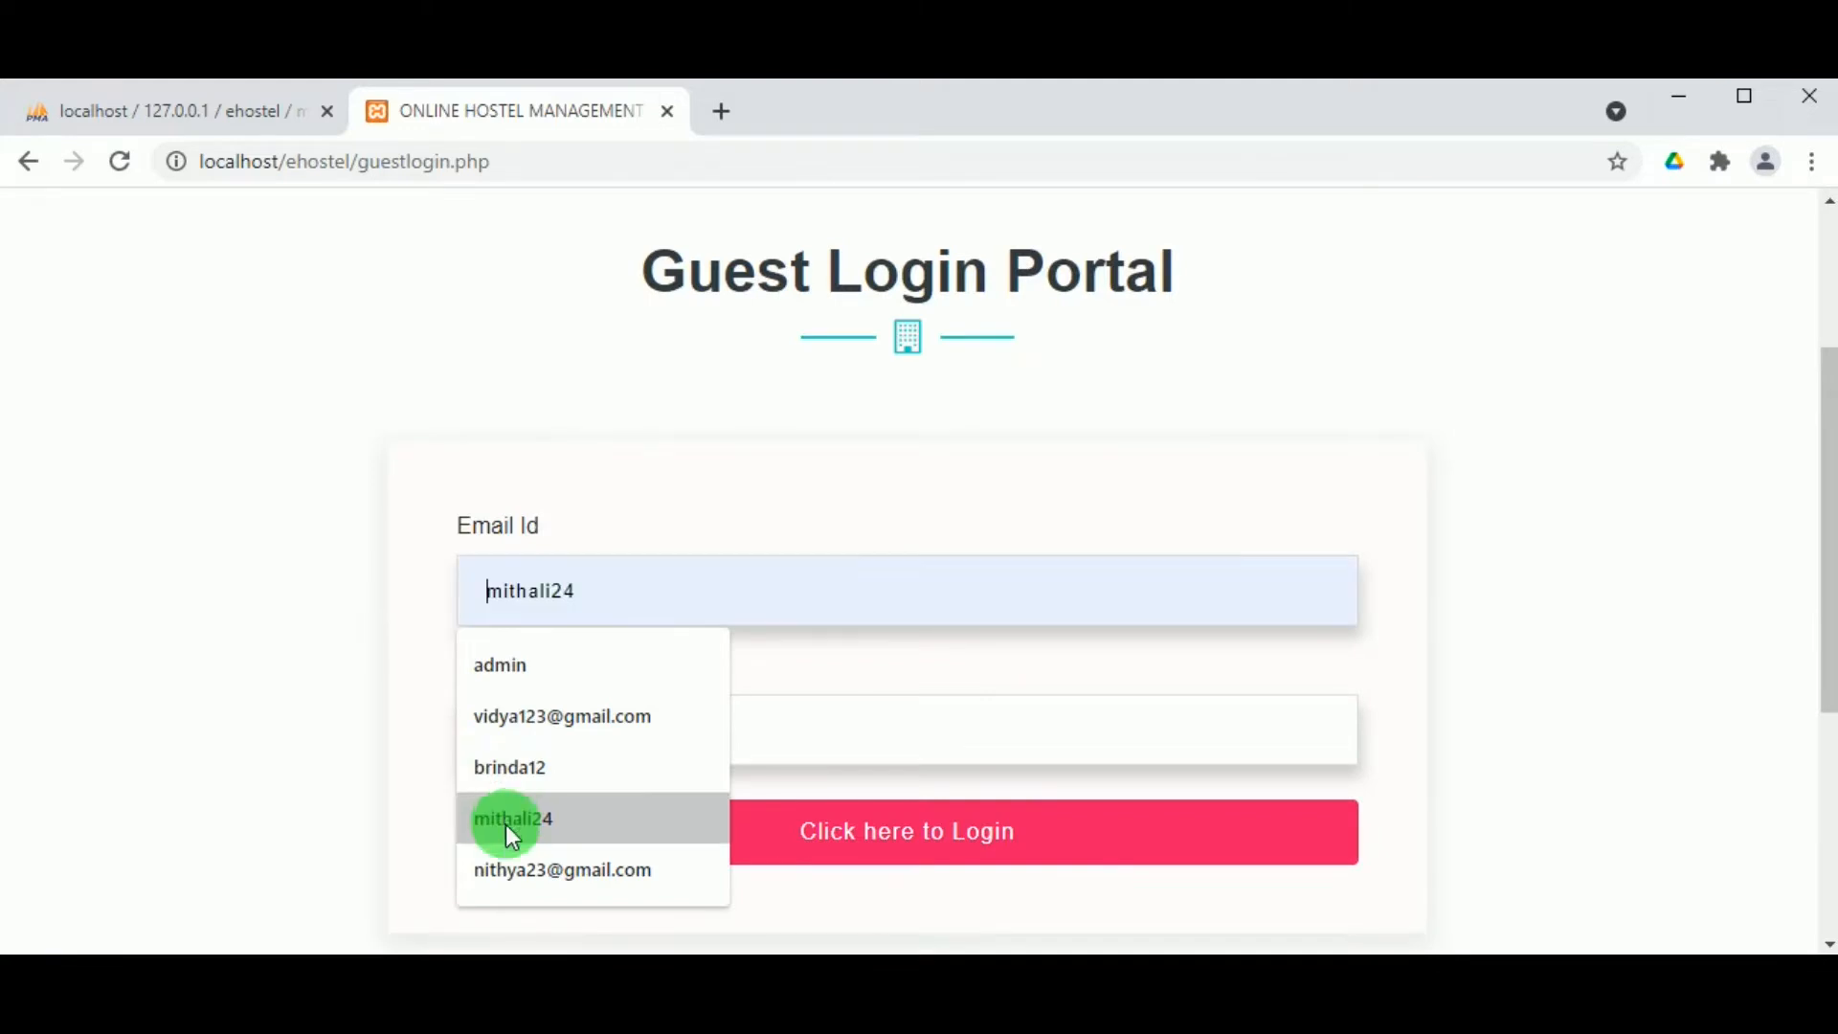
pyautogui.click(496, 873)
pyautogui.doubleClick(558, 610)
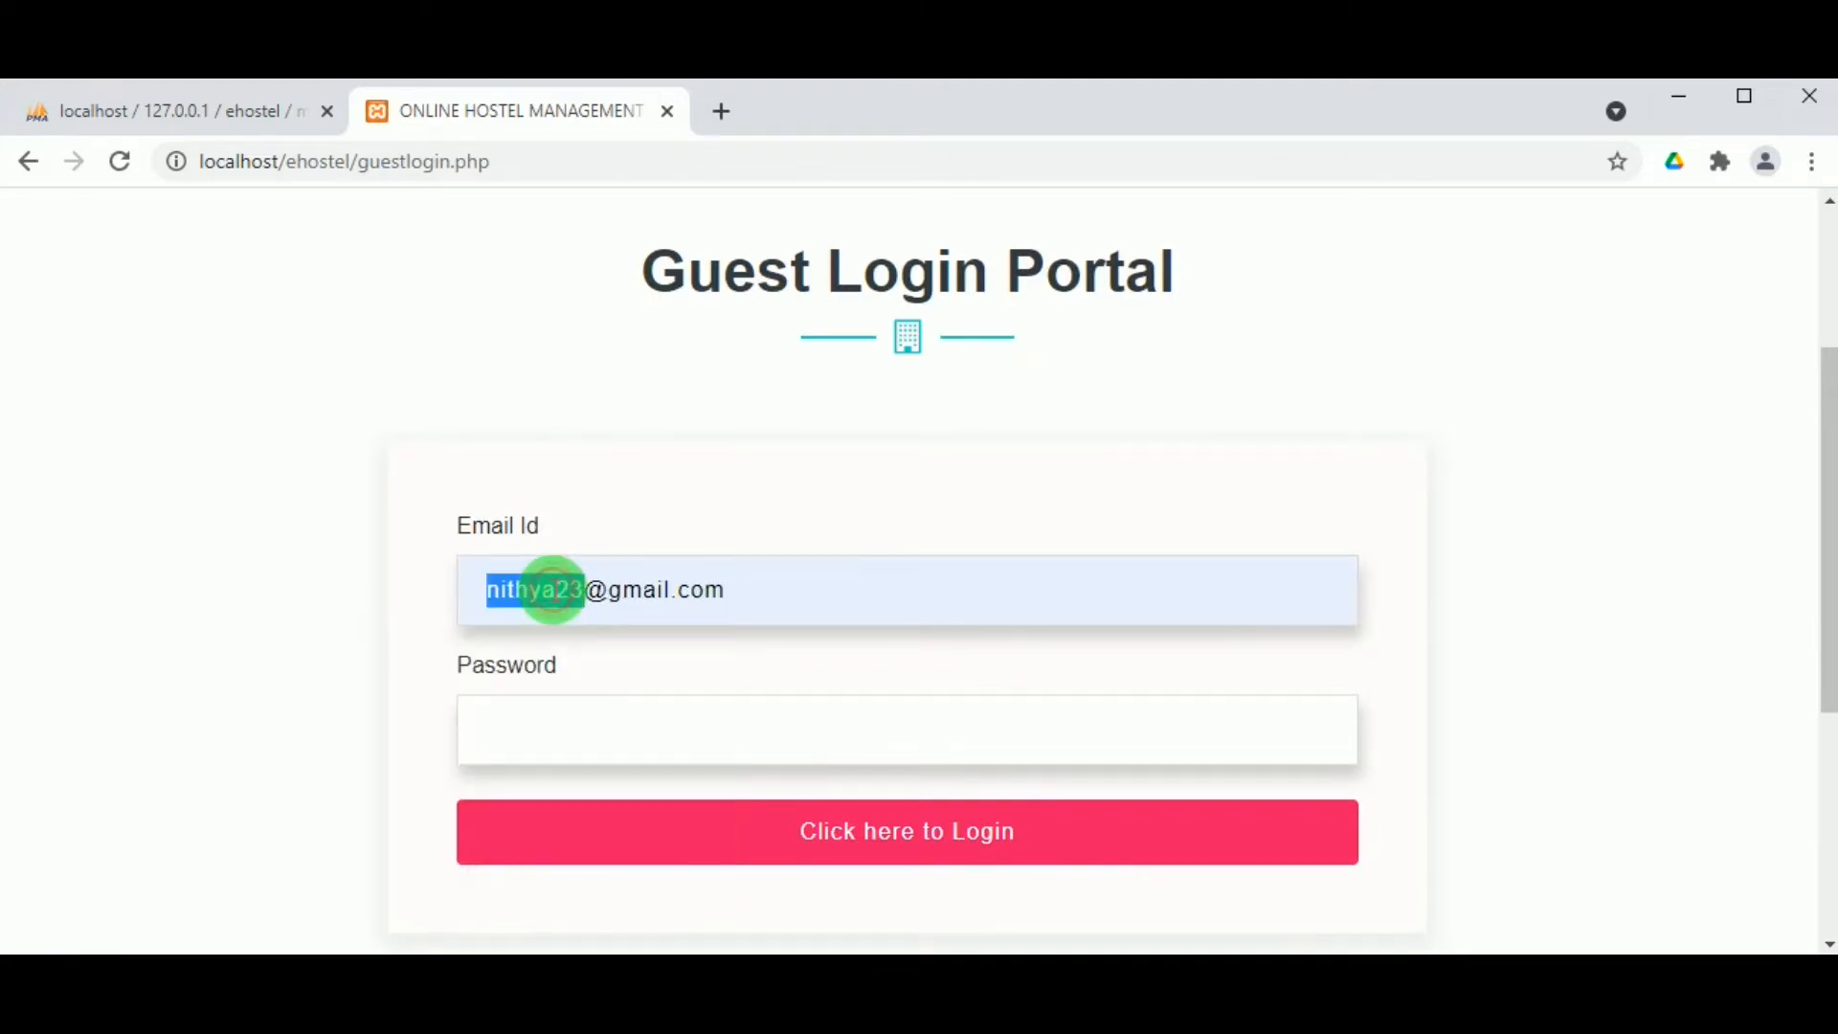
pyautogui.click(571, 743)
pyautogui.hotkey('ctrl', 'v')
pyautogui.click(807, 847)
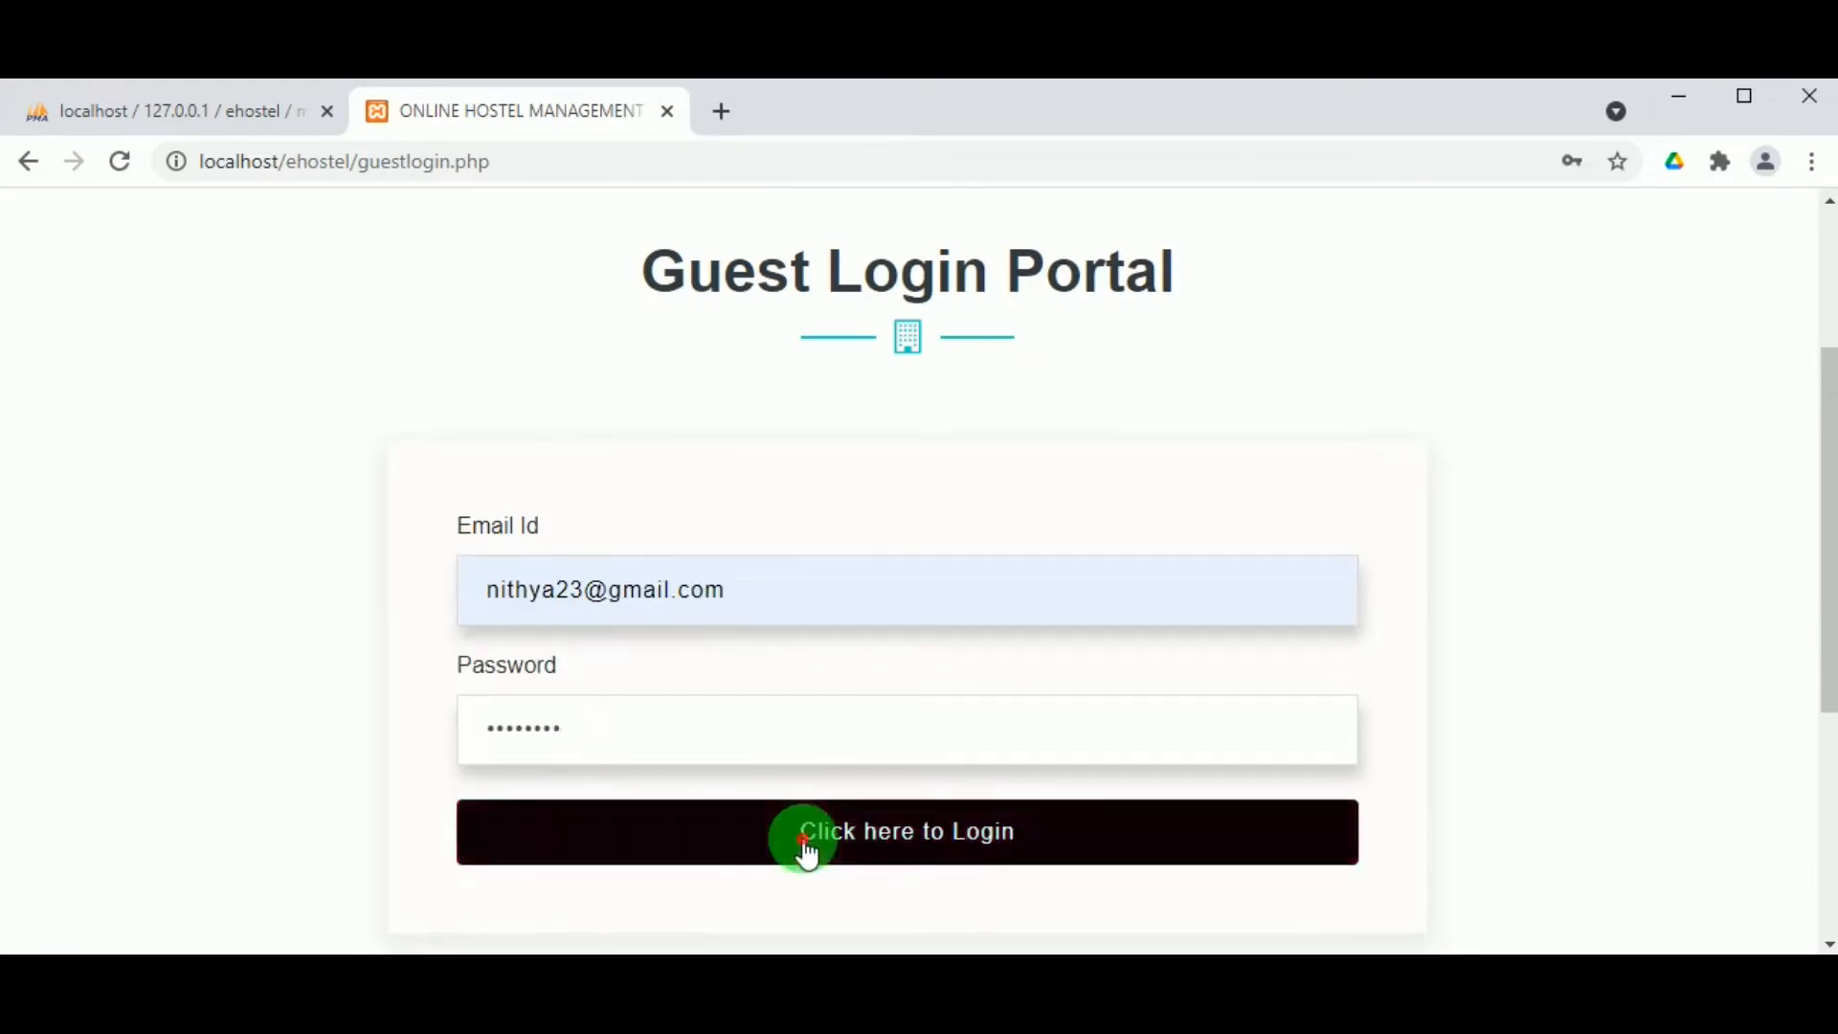
# Step: Enter the card holder's name, choose Debit card, and fill in the card number
pyautogui.scroll(-1, 956, 592)
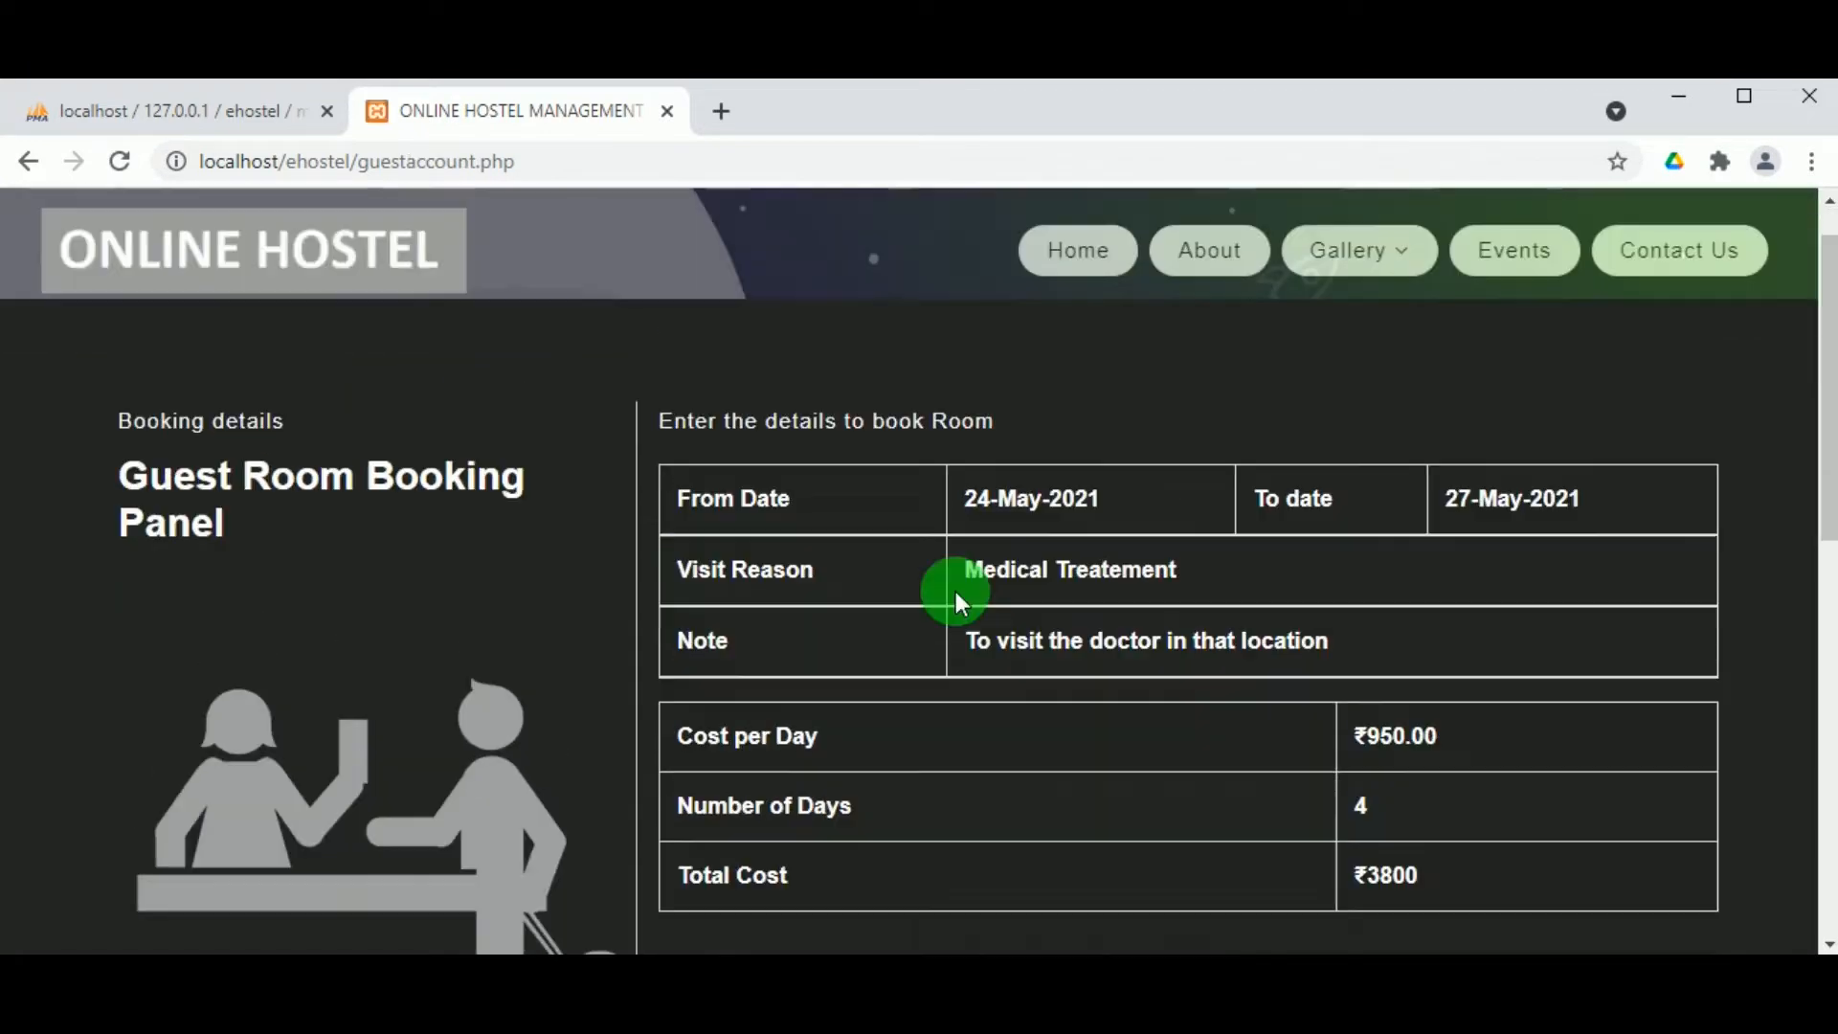
pyautogui.scroll(-5, 461, 434)
pyautogui.scroll(6, 1583, 508)
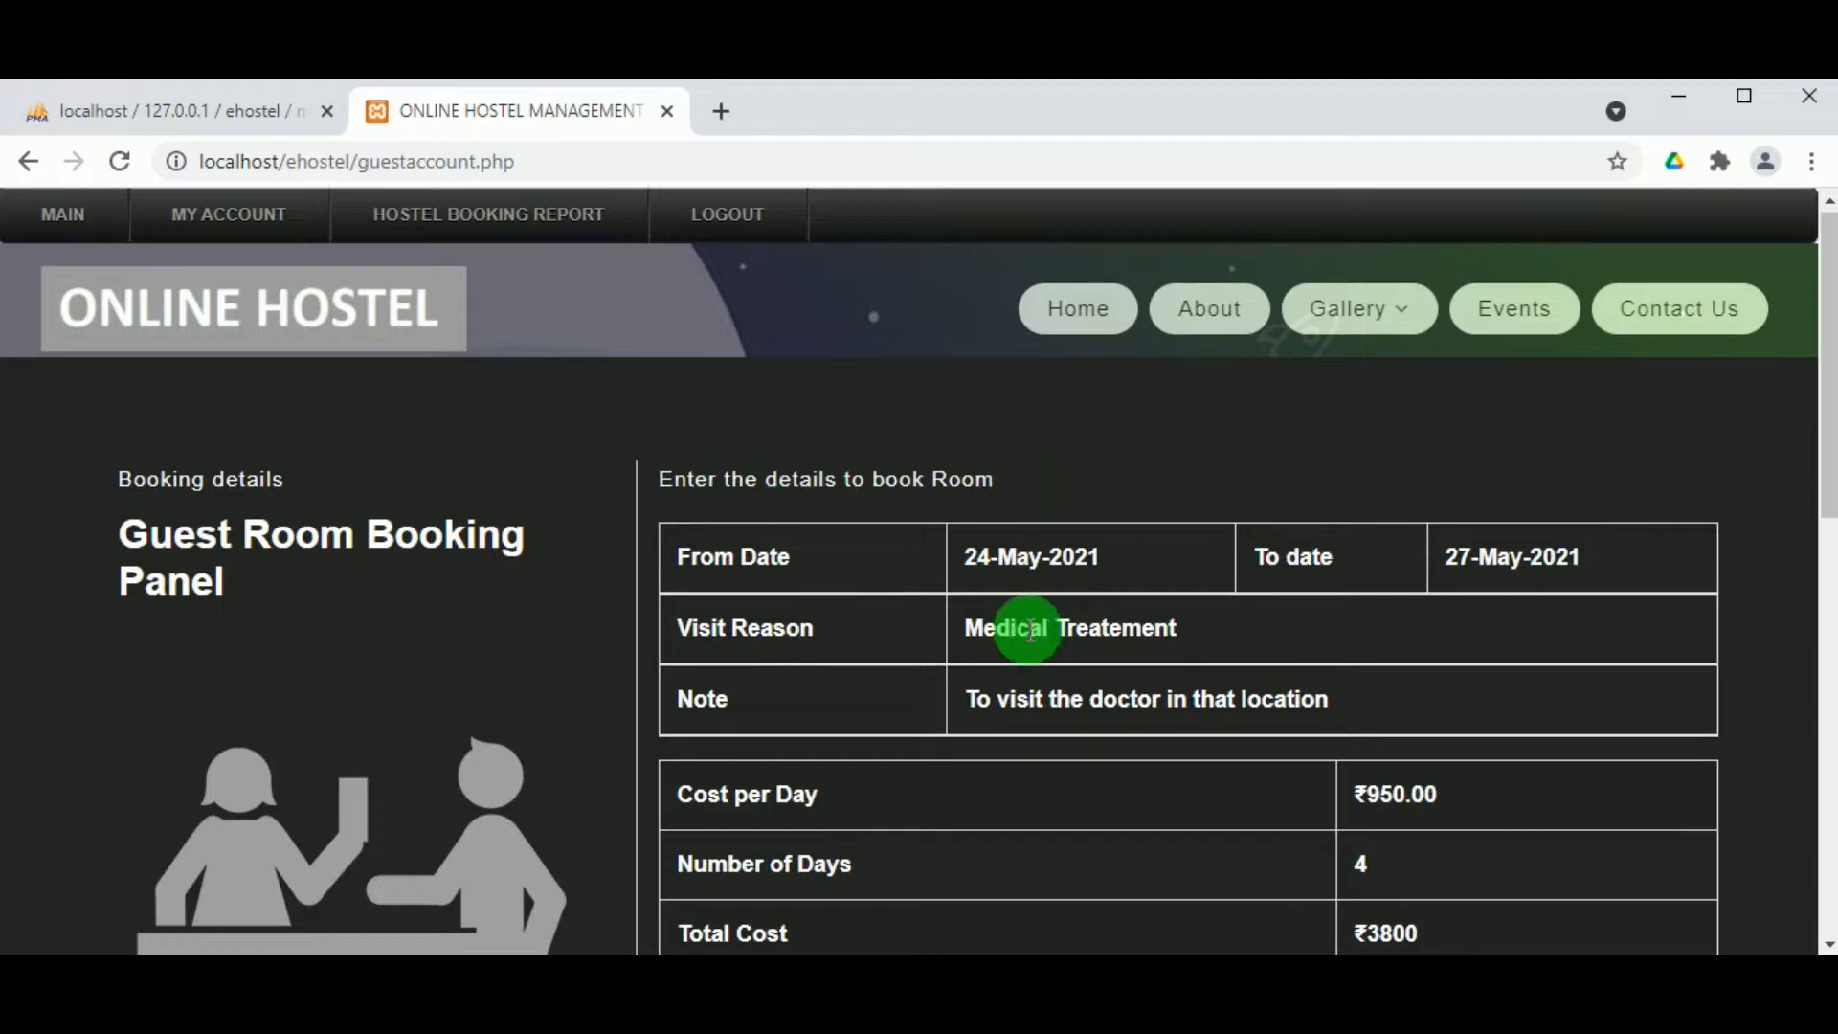
pyautogui.scroll(-3, 1105, 715)
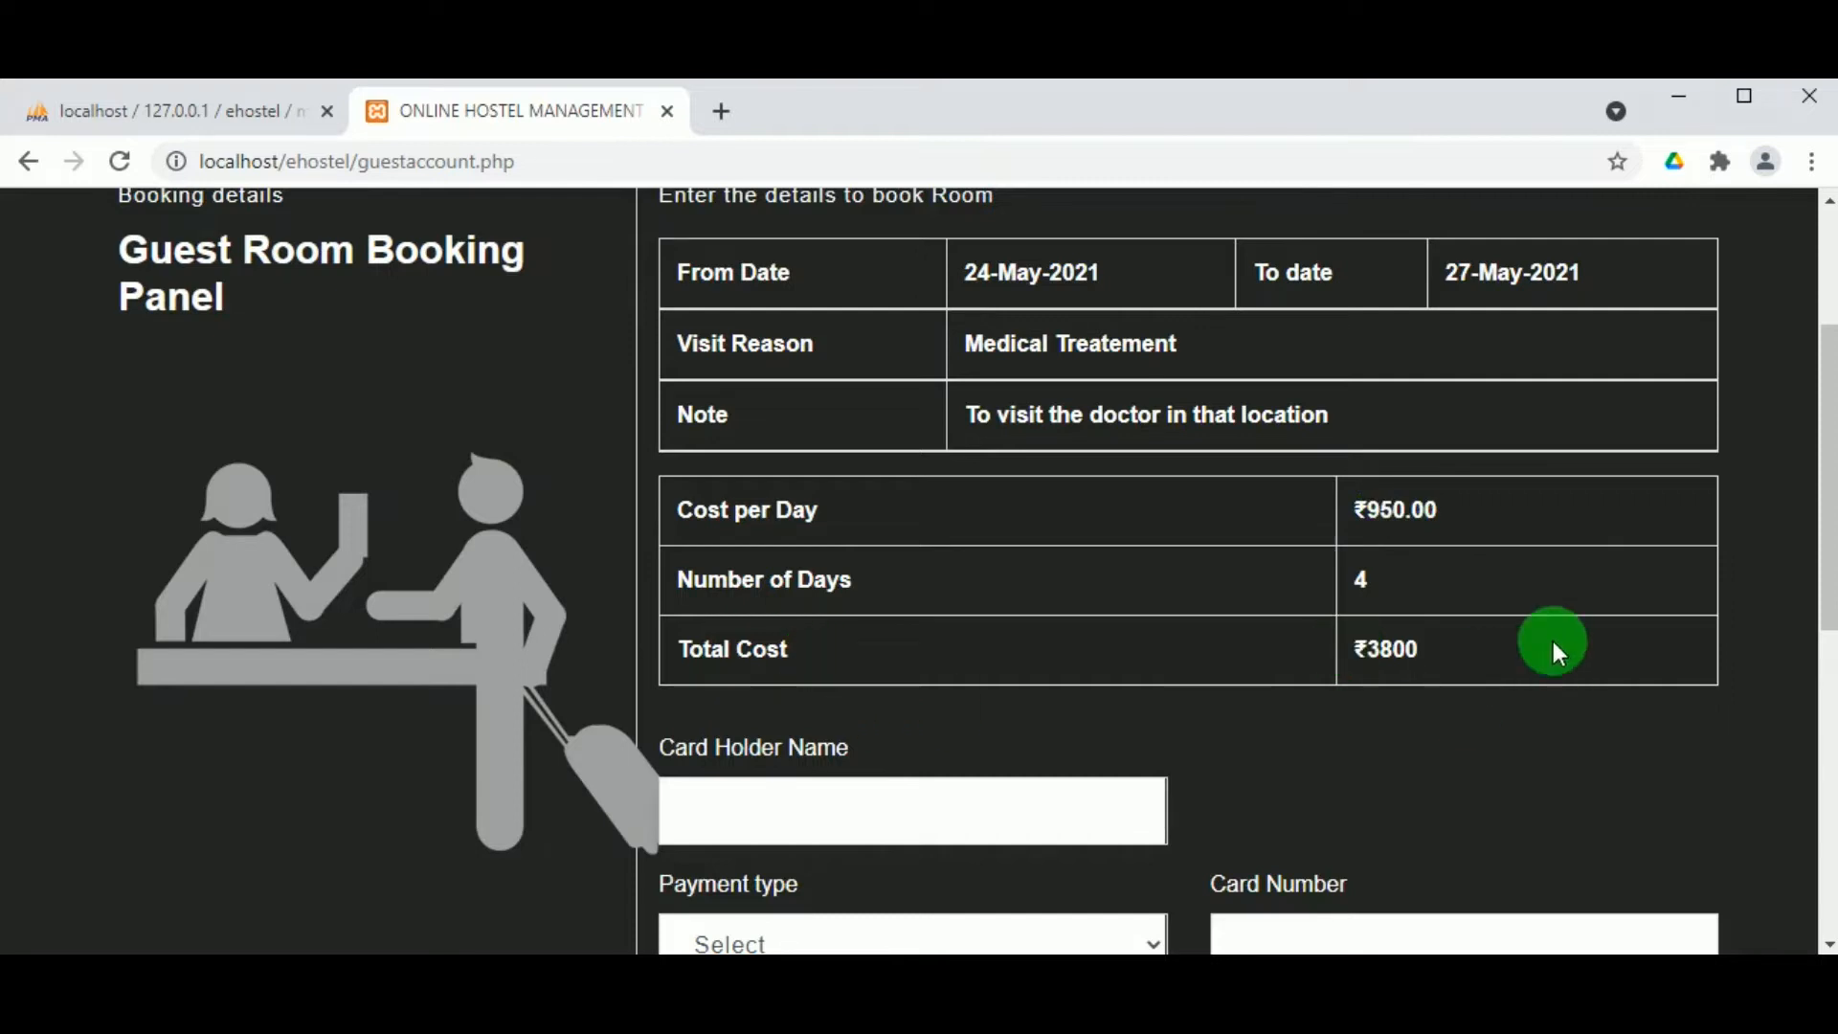
pyautogui.scroll(-2, 1018, 665)
pyautogui.click(1017, 667)
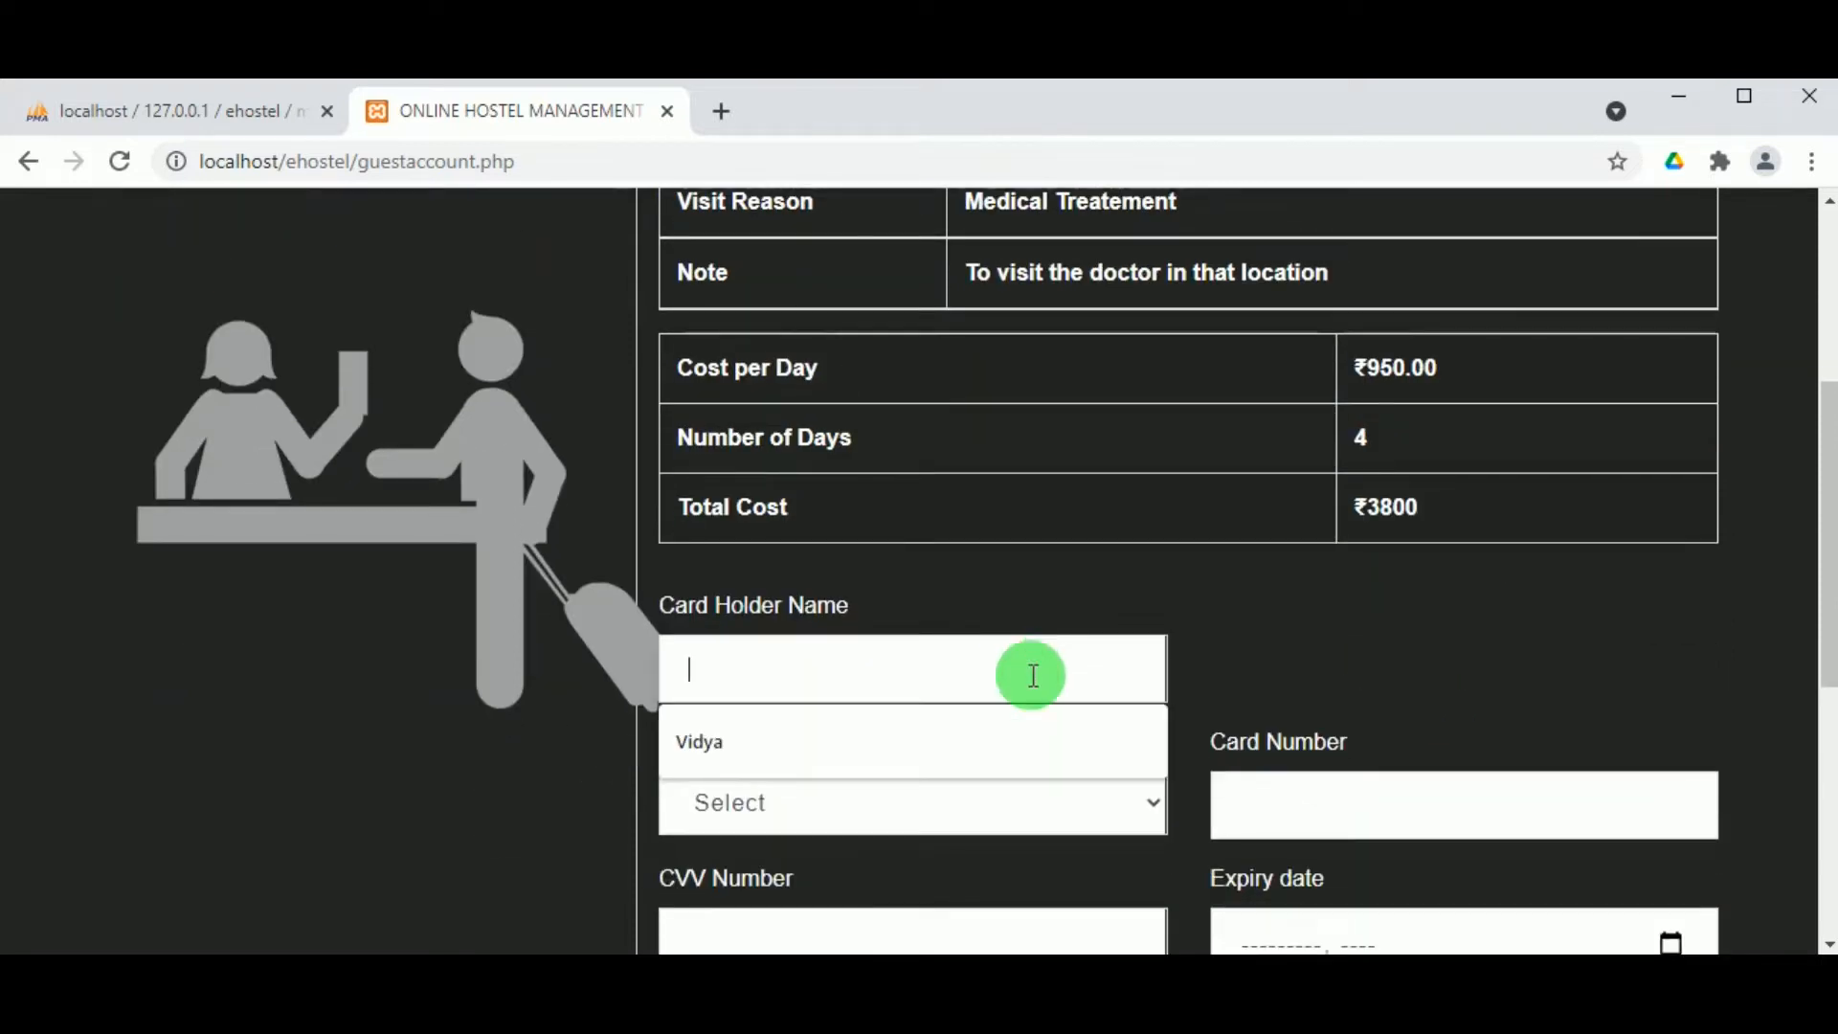
pyautogui.write('Nith')
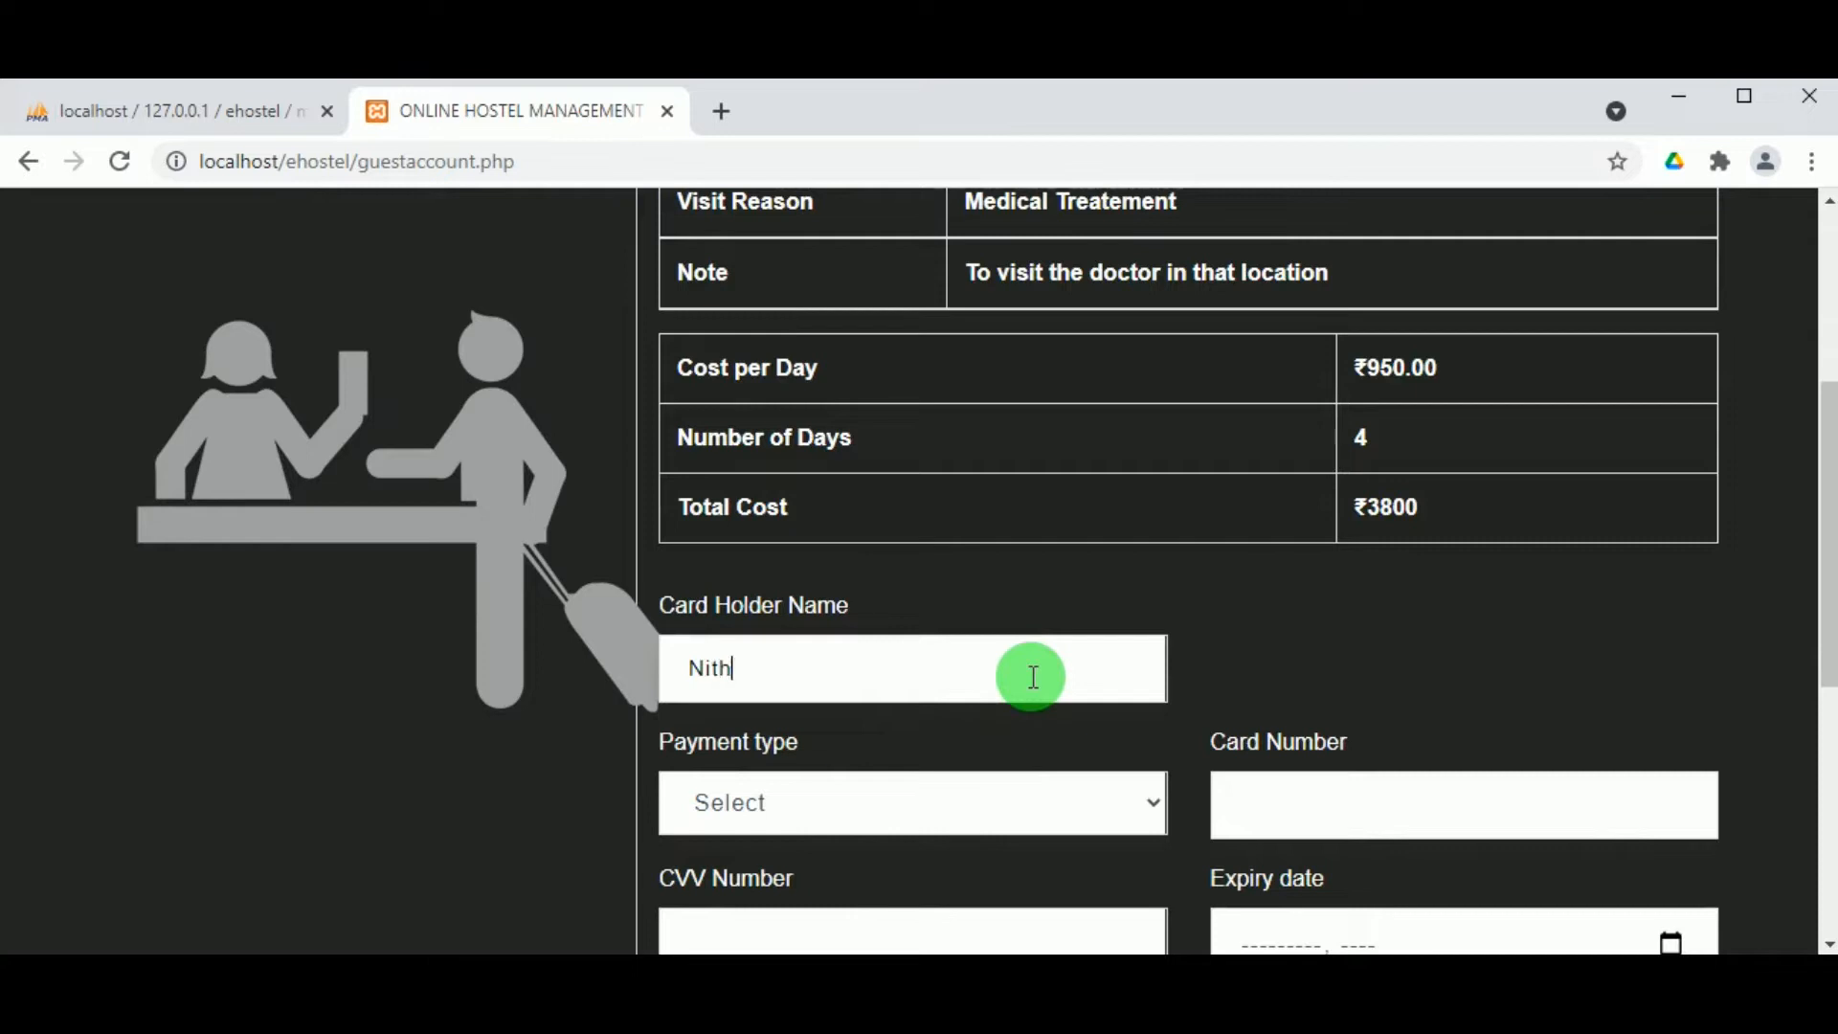
pyautogui.write('ya')
pyautogui.scroll(-2, 1034, 679)
pyautogui.click(1048, 660)
pyautogui.click(903, 763)
pyautogui.click(1292, 636)
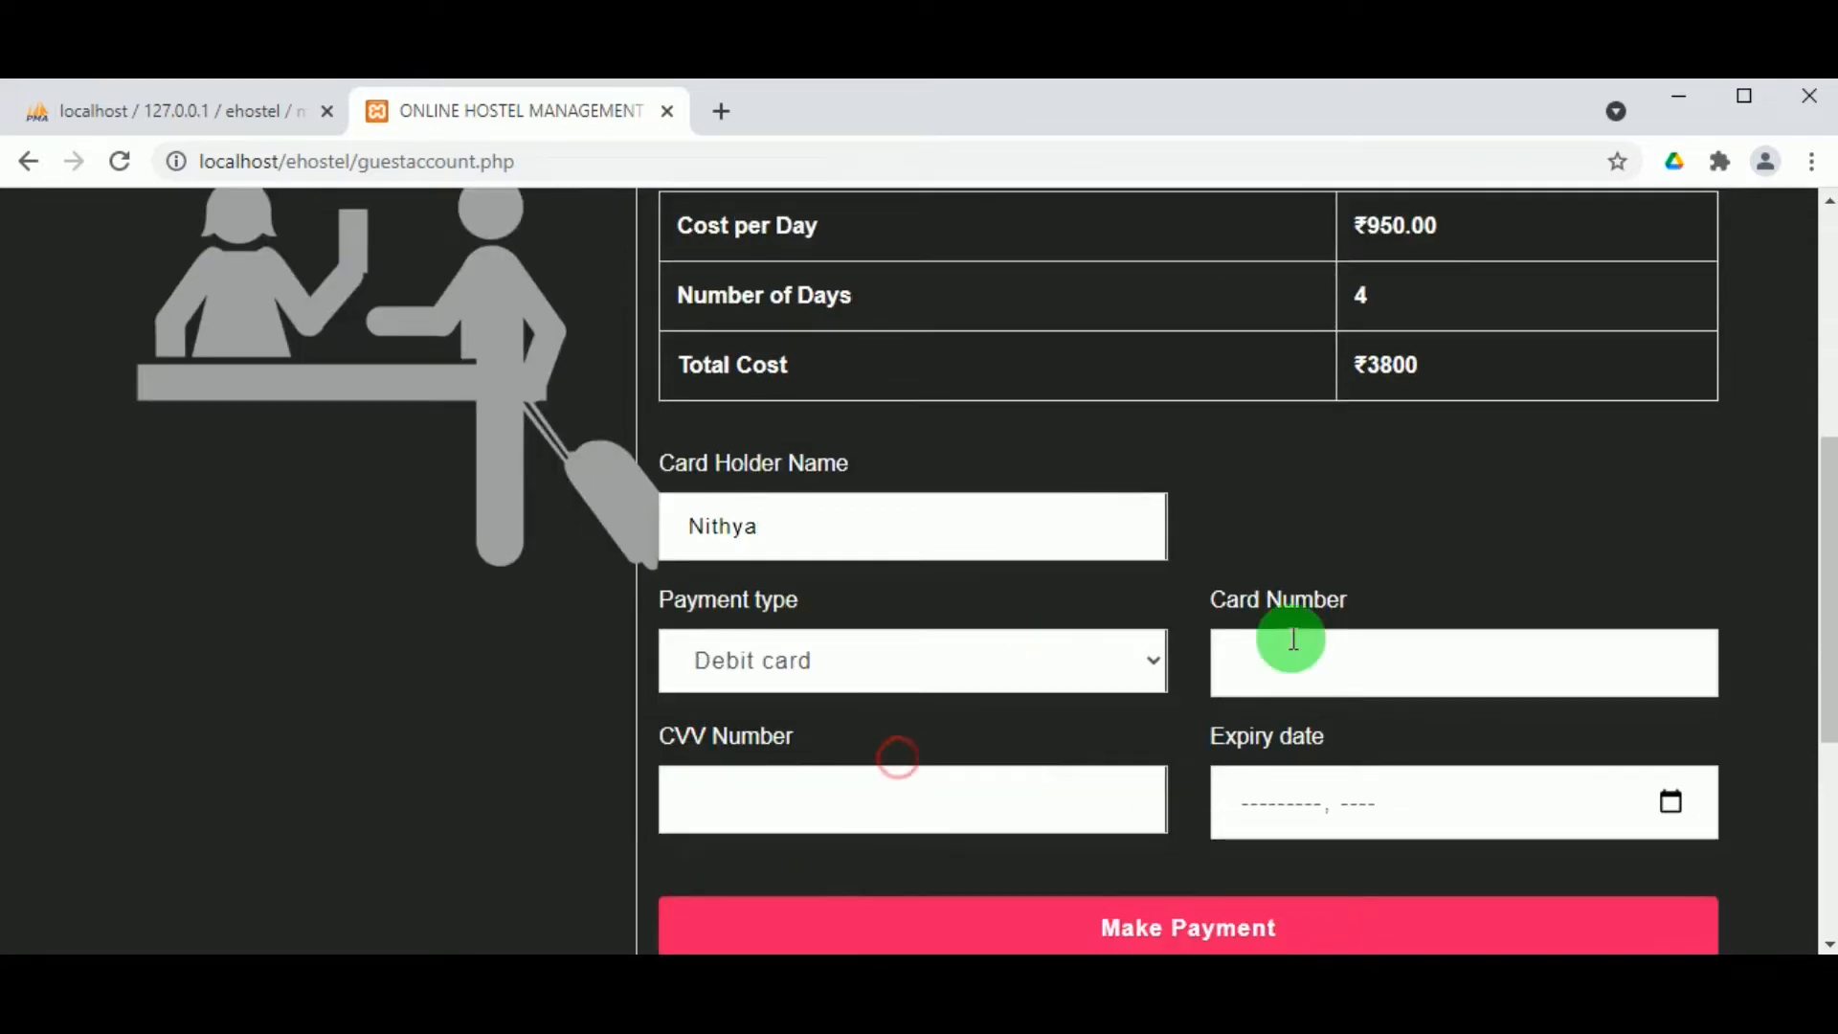
pyautogui.write('234')
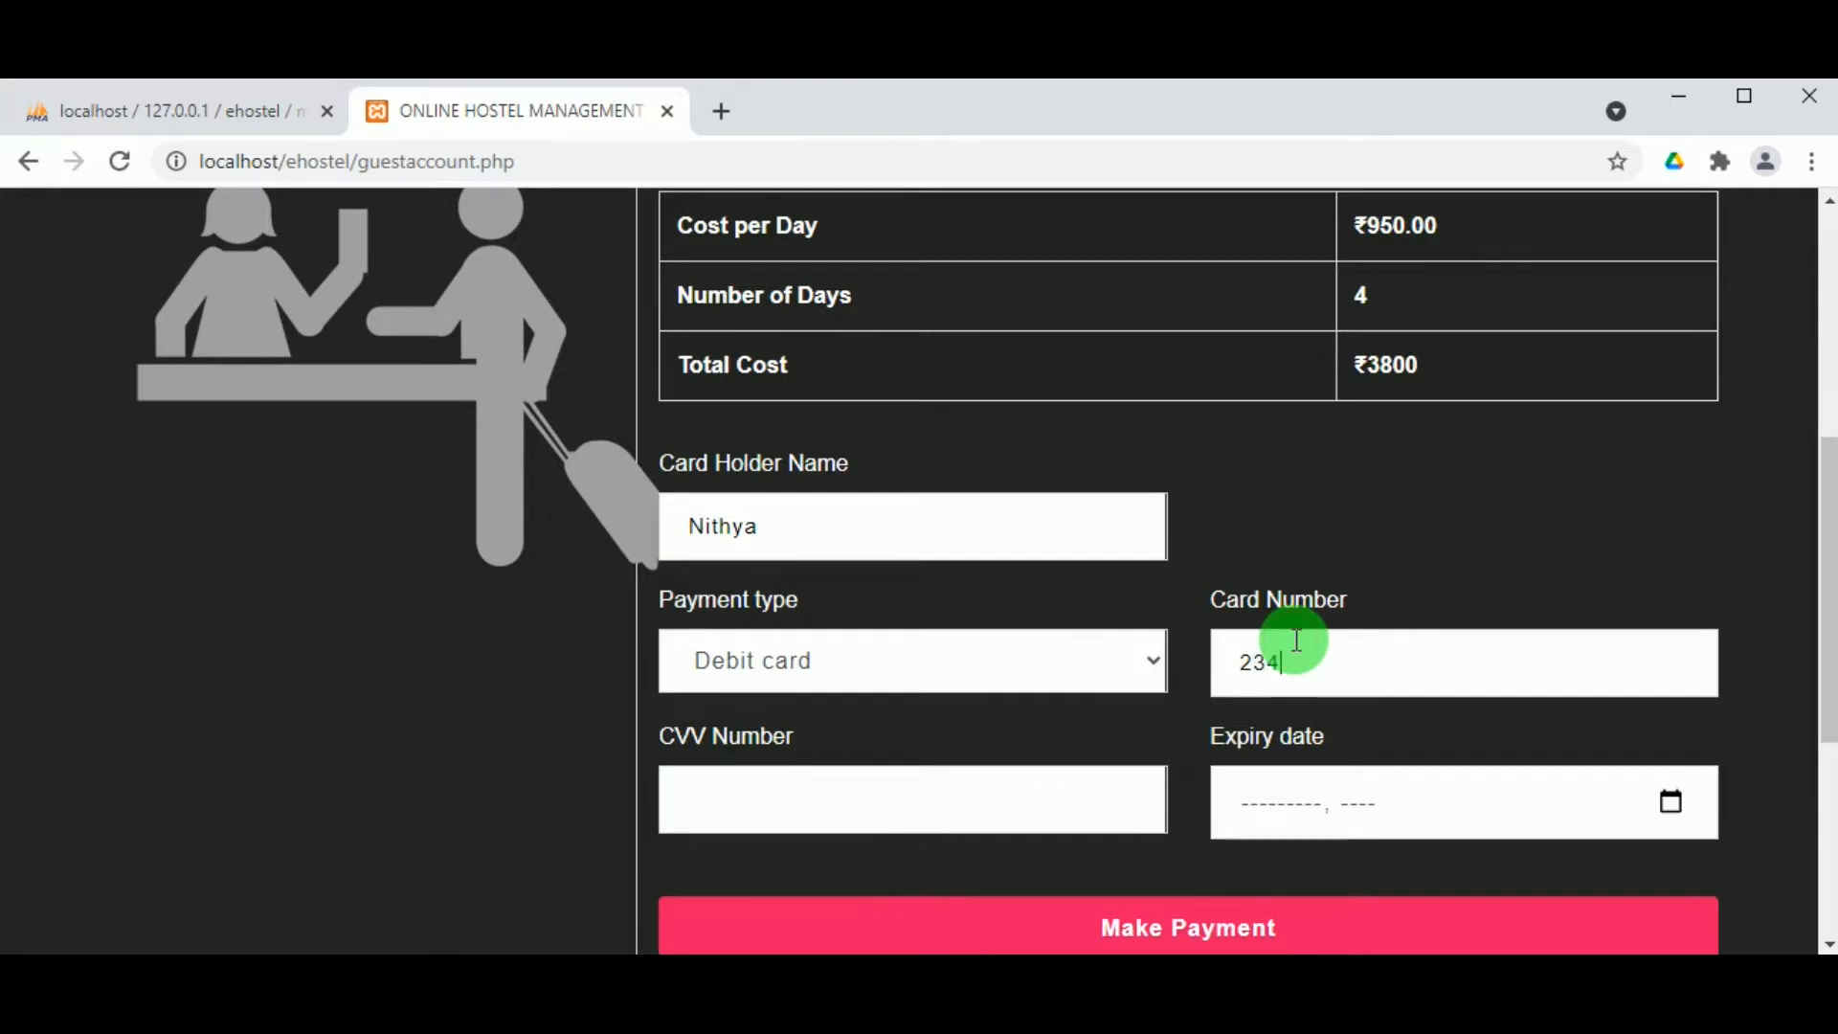
pyautogui.write('56789876543')
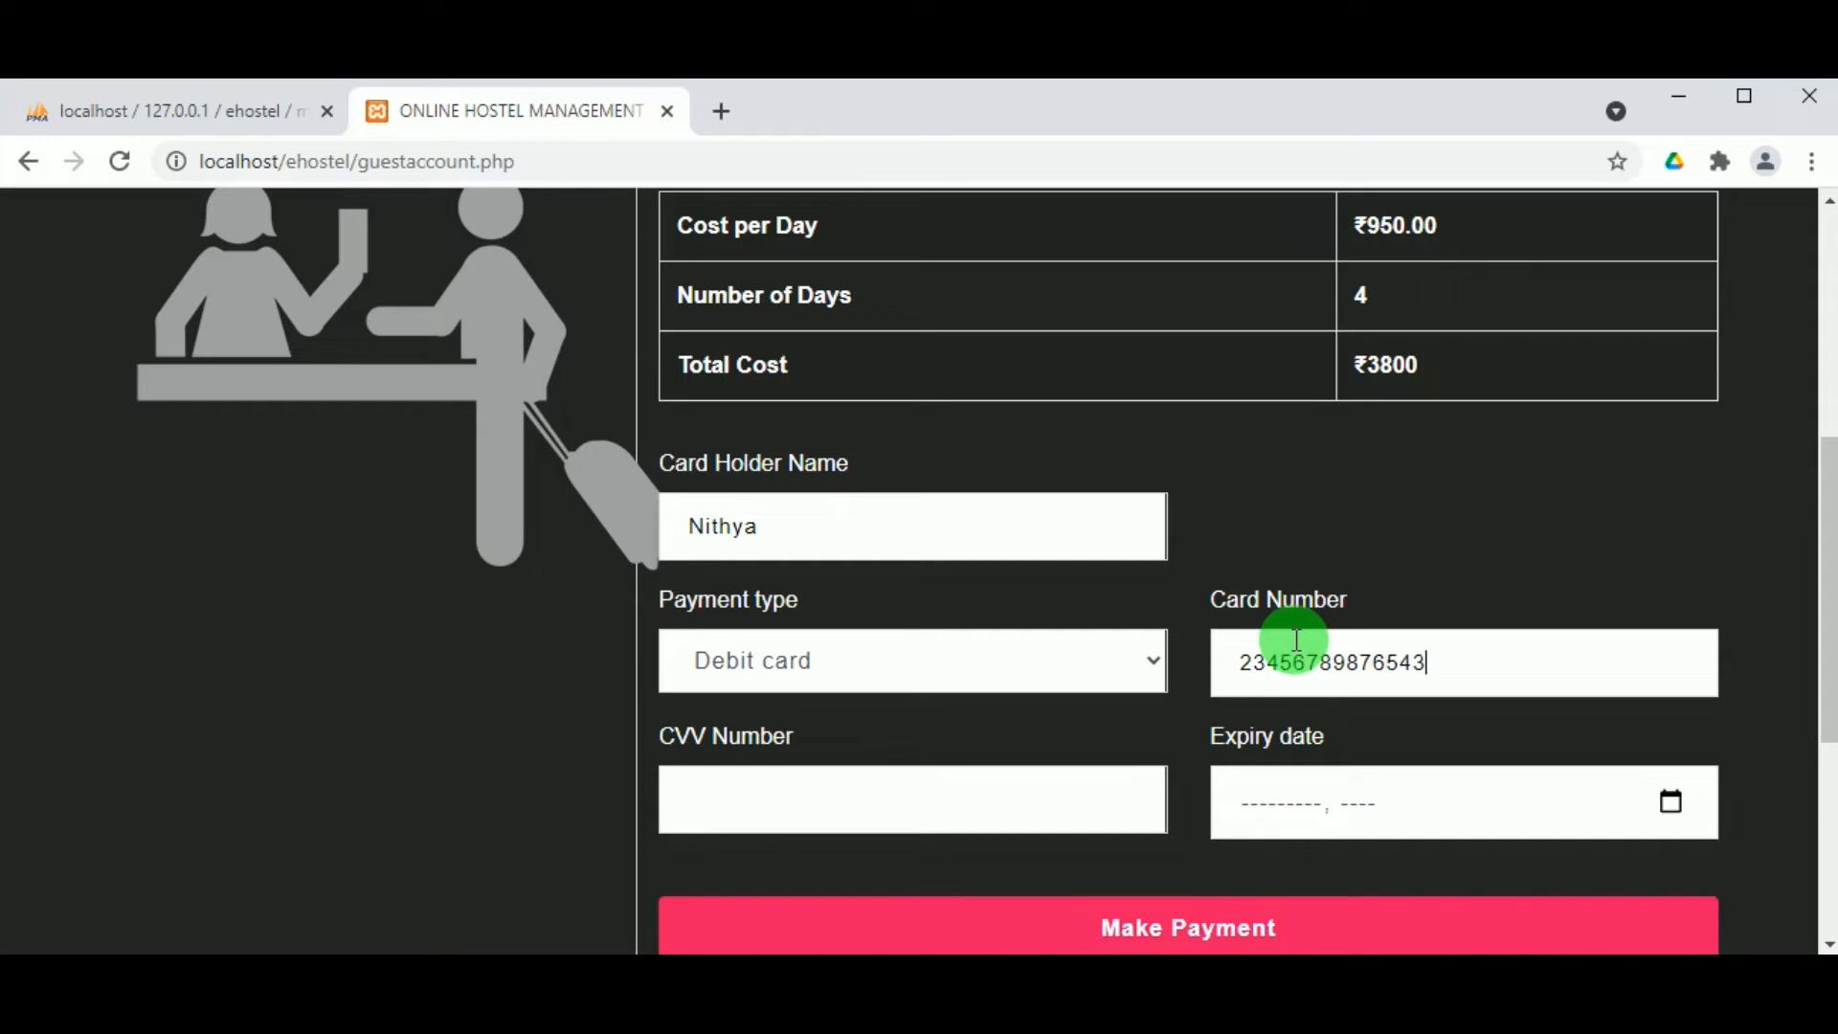
pyautogui.write('23')
# Step: Add the CVV, set expiry to December 2021, and submit the ₹3800 payment
pyautogui.scroll(4, 957, 719)
pyautogui.scroll(-7, 949, 733)
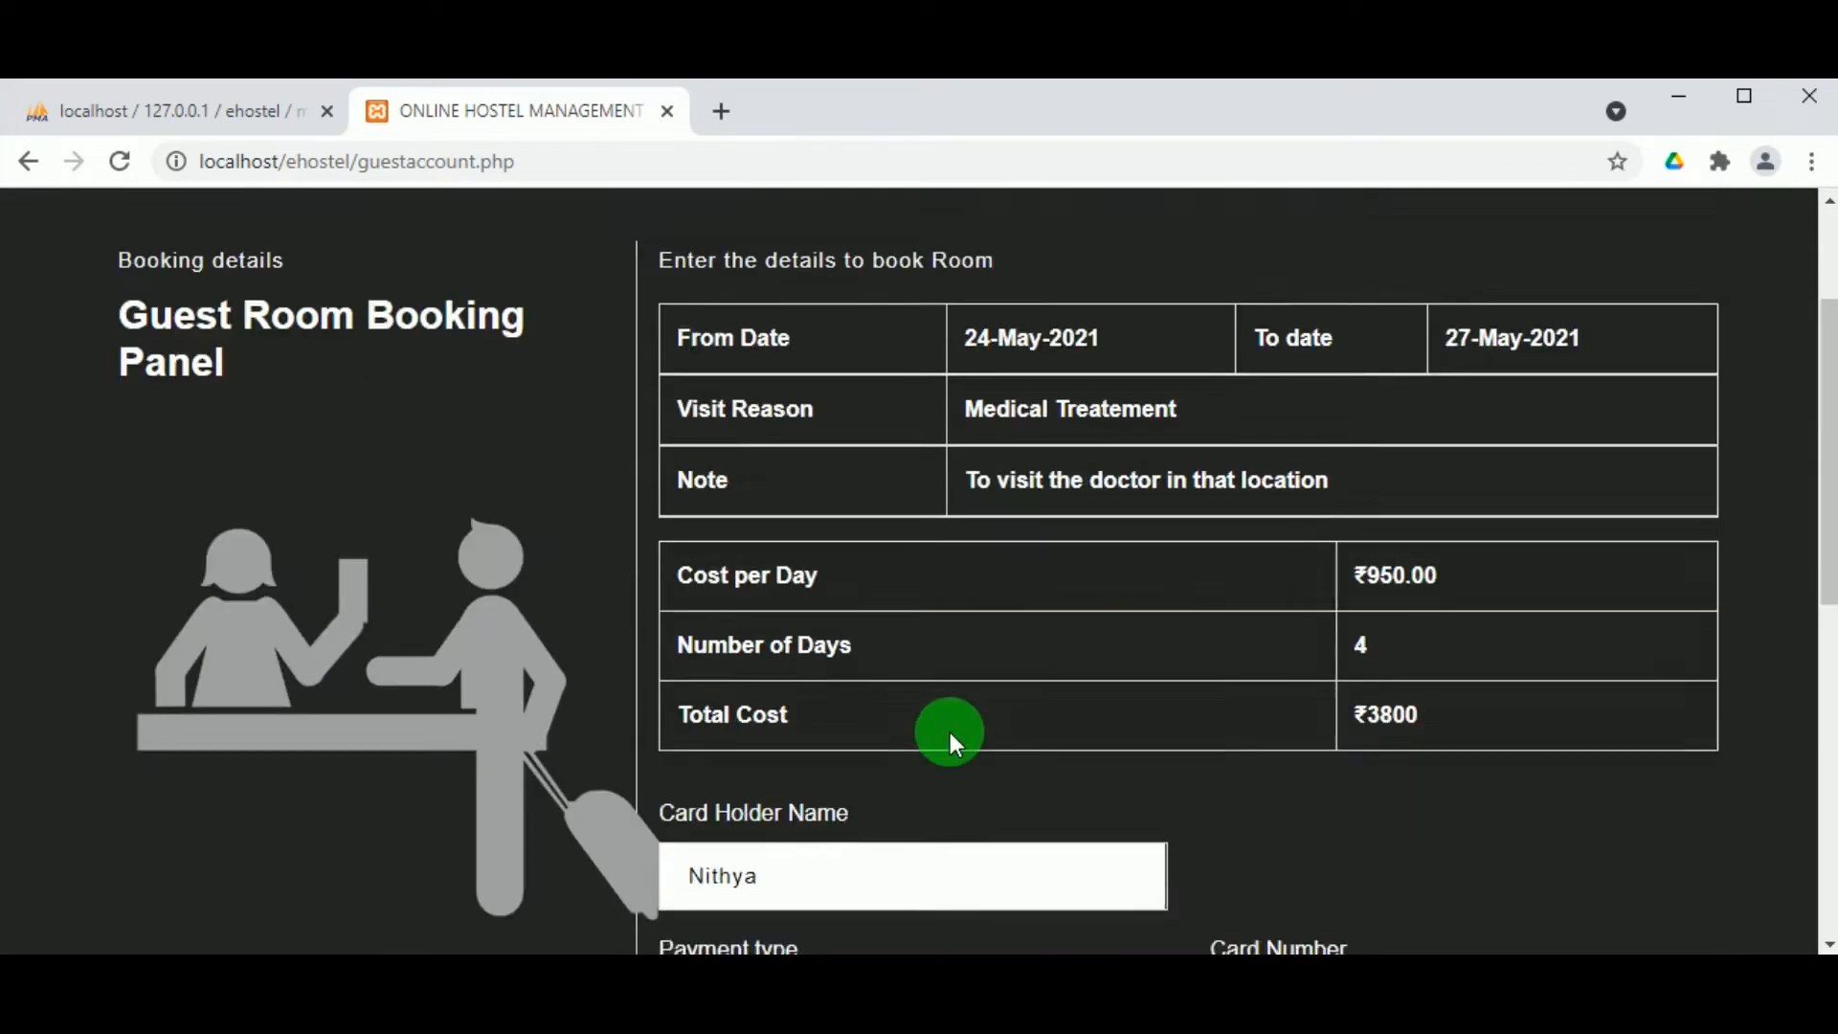
pyautogui.click(857, 533)
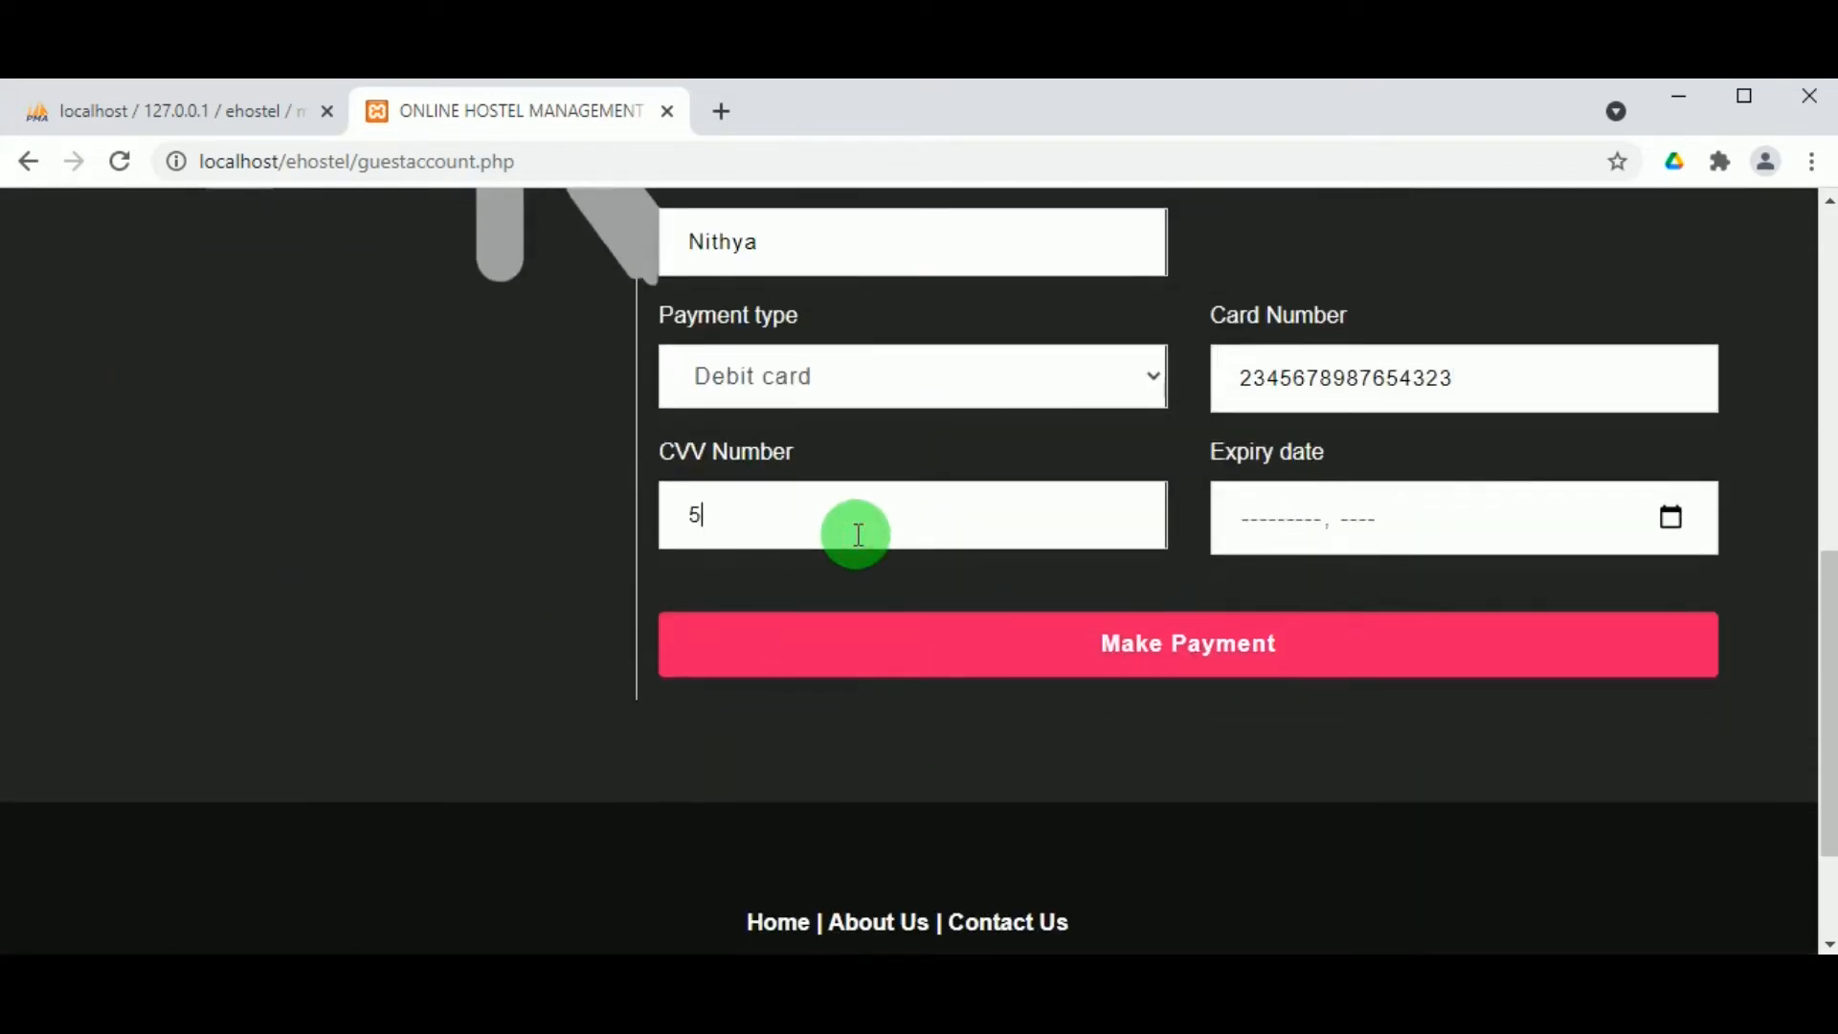
pyautogui.click(1667, 519)
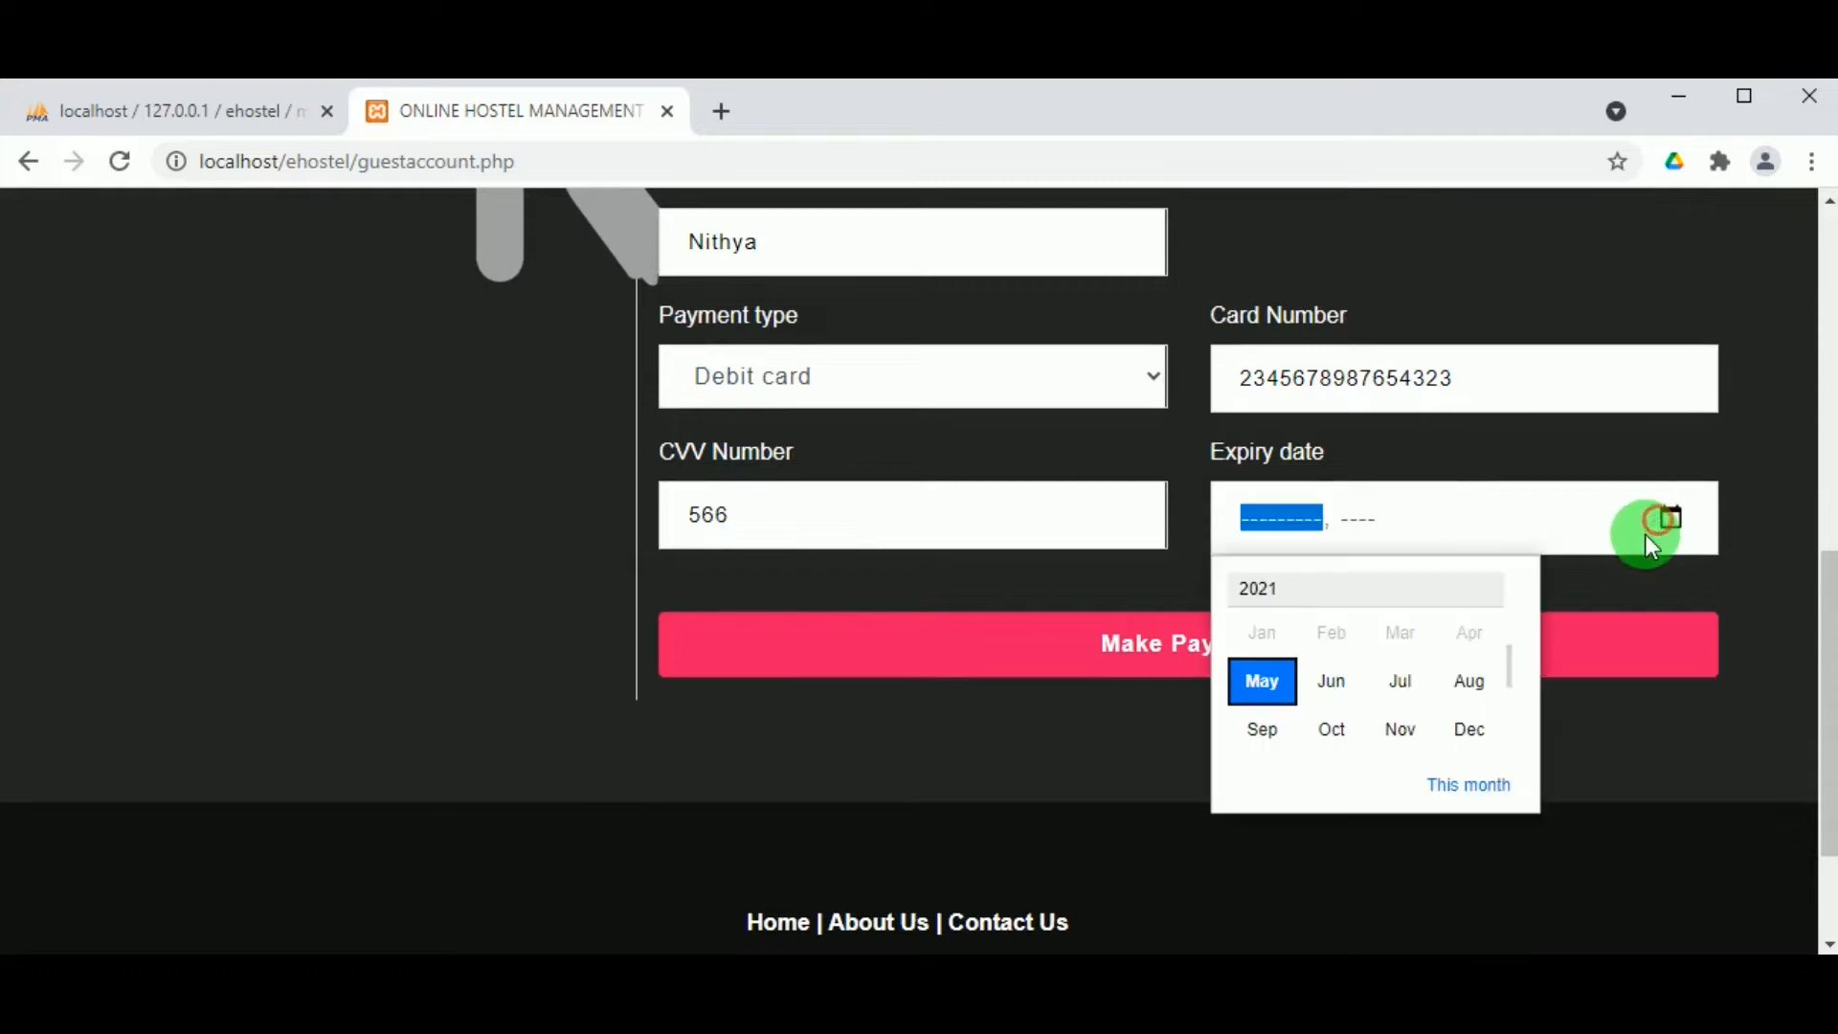
pyautogui.click(1453, 730)
pyautogui.click(1163, 667)
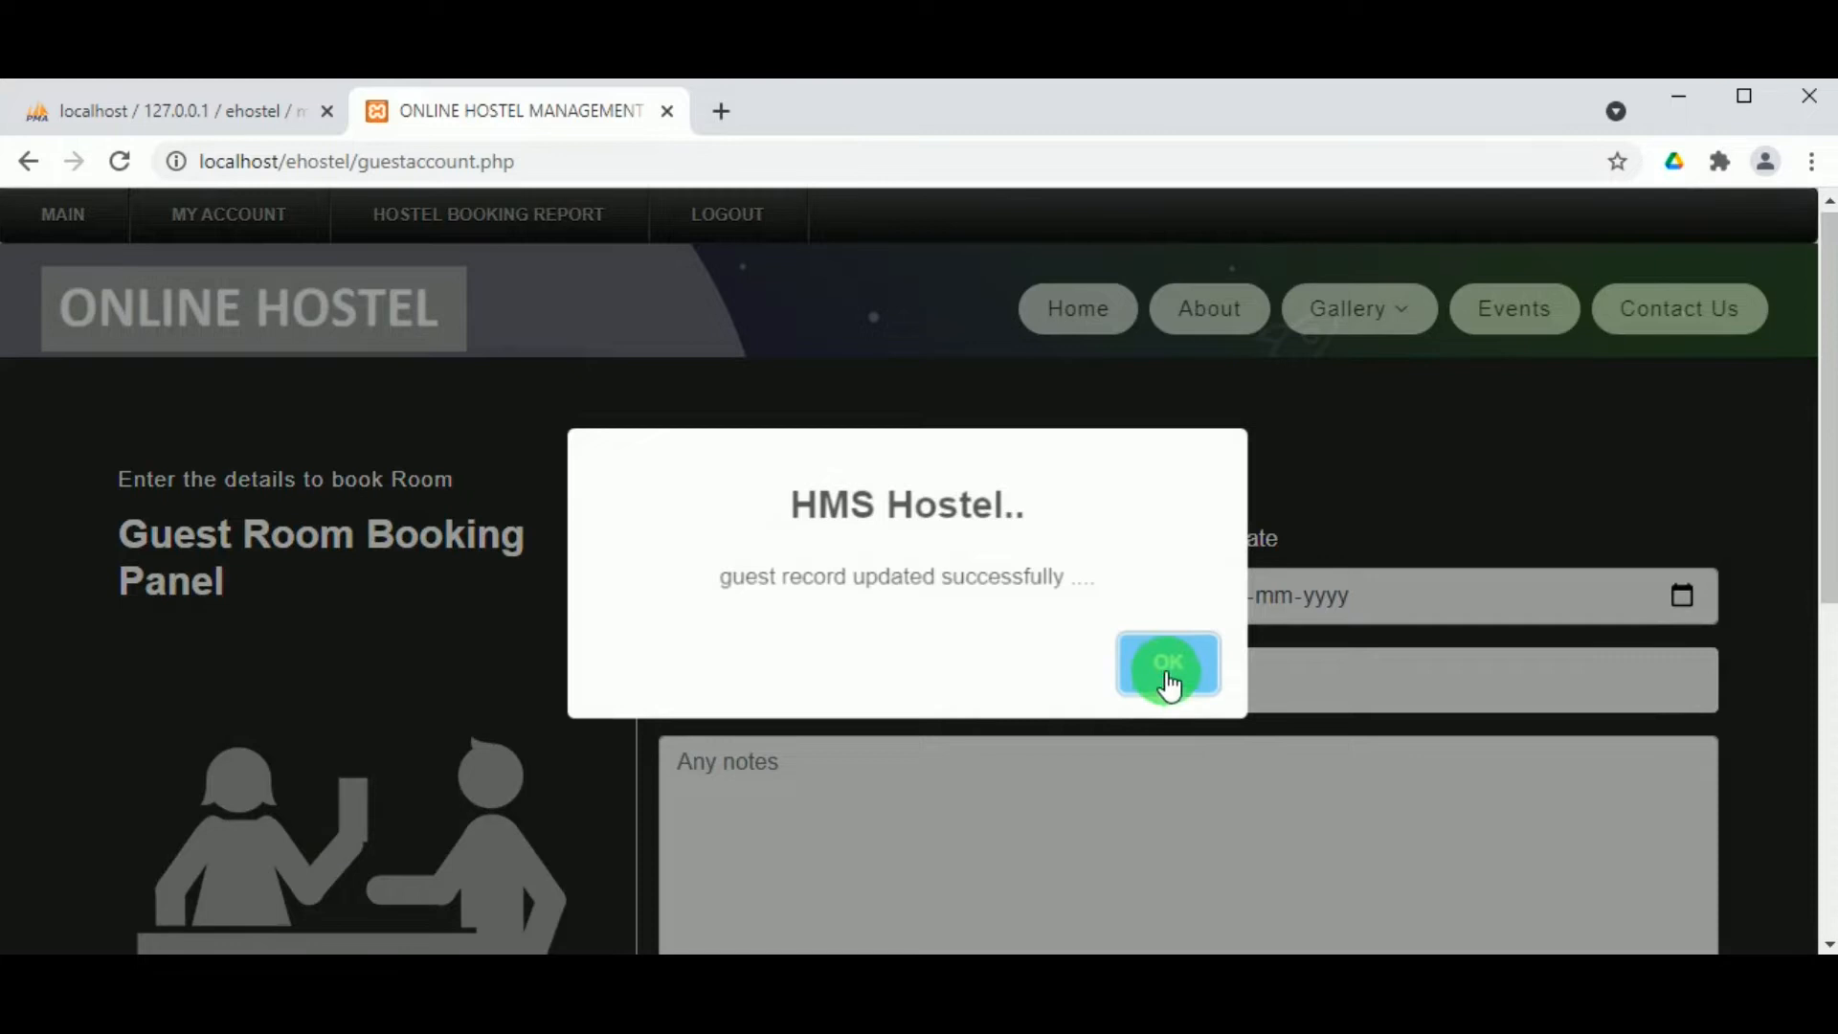
pyautogui.click(1169, 685)
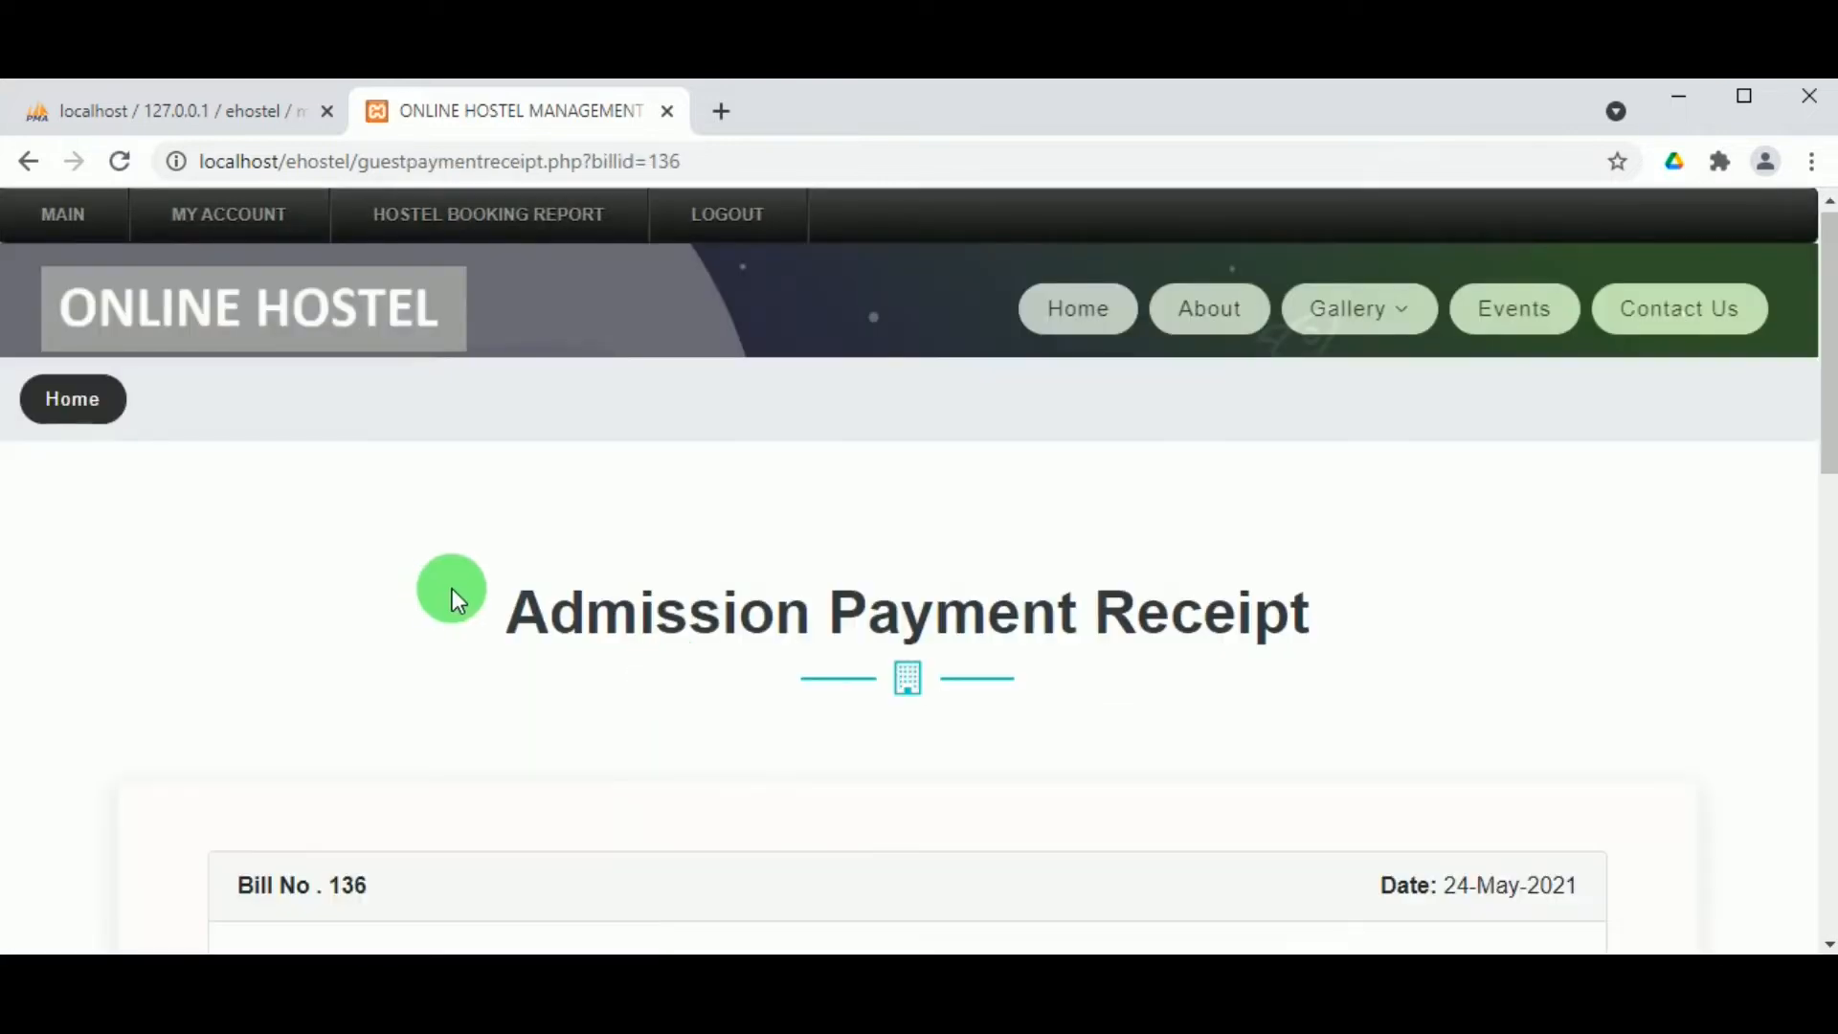
pyautogui.scroll(-10, 451, 589)
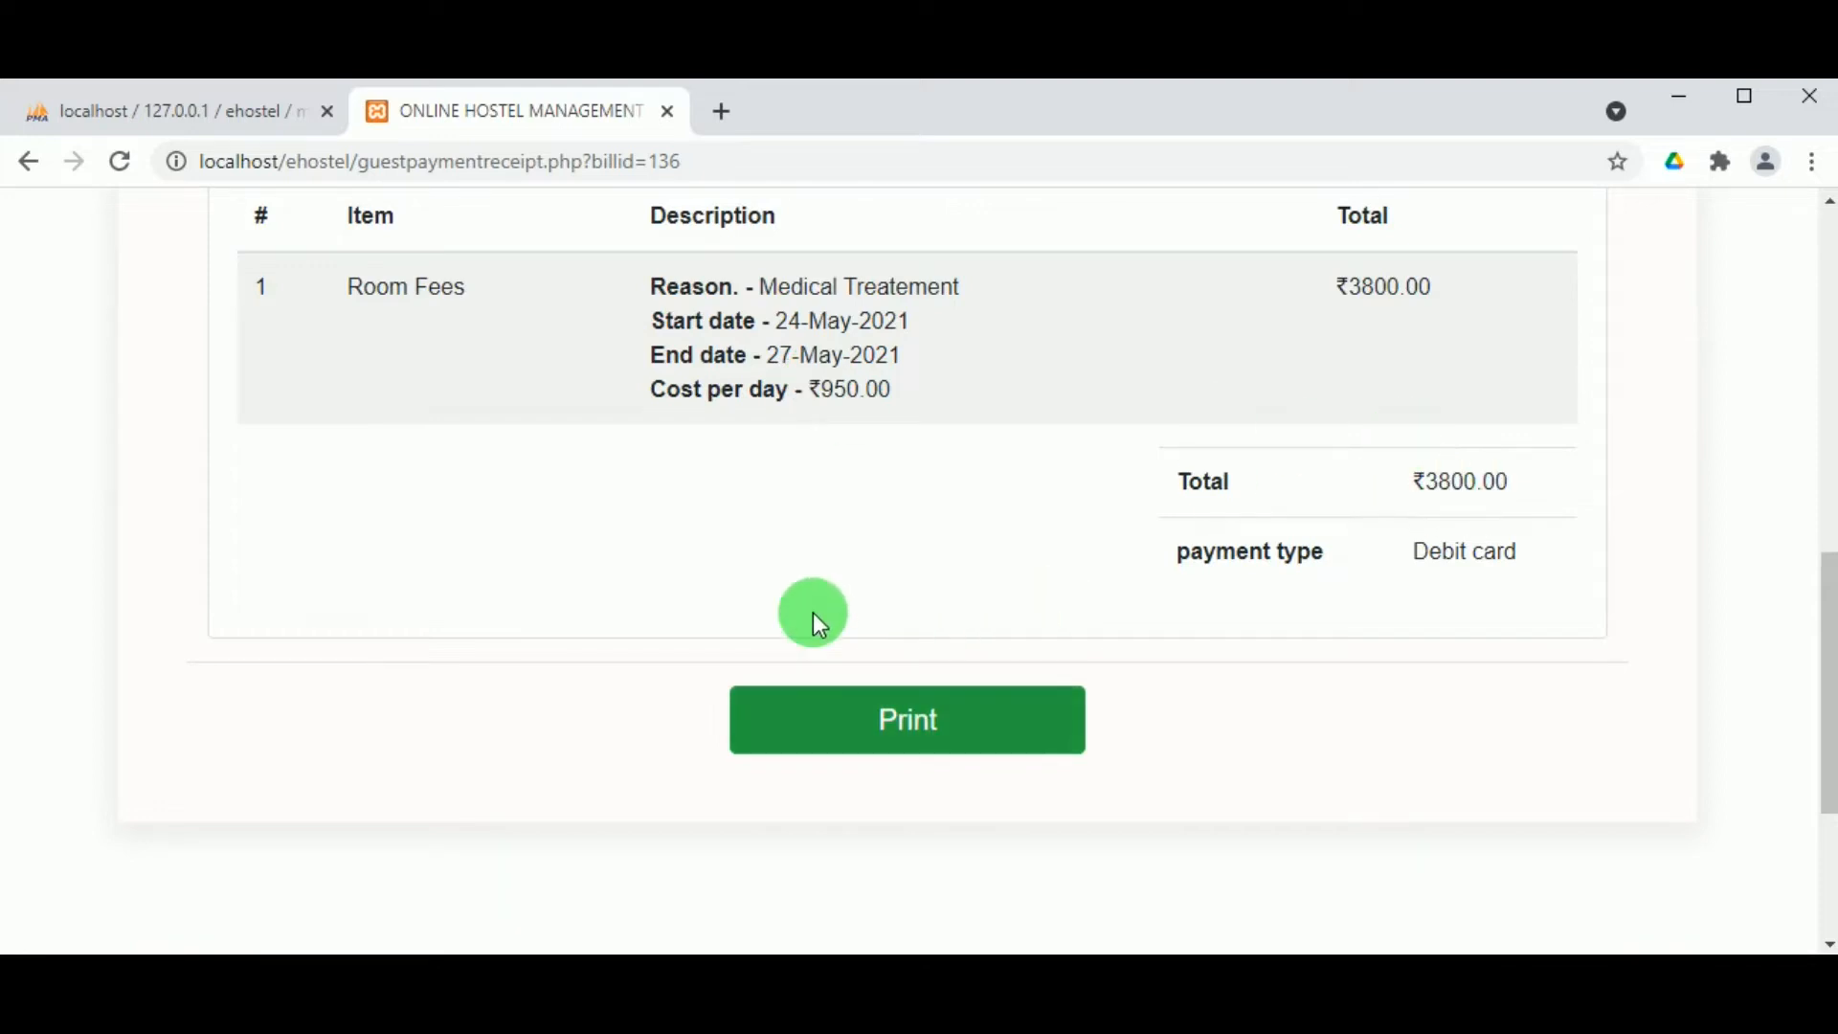
pyautogui.scroll(3, 812, 613)
pyautogui.scroll(6, 793, 590)
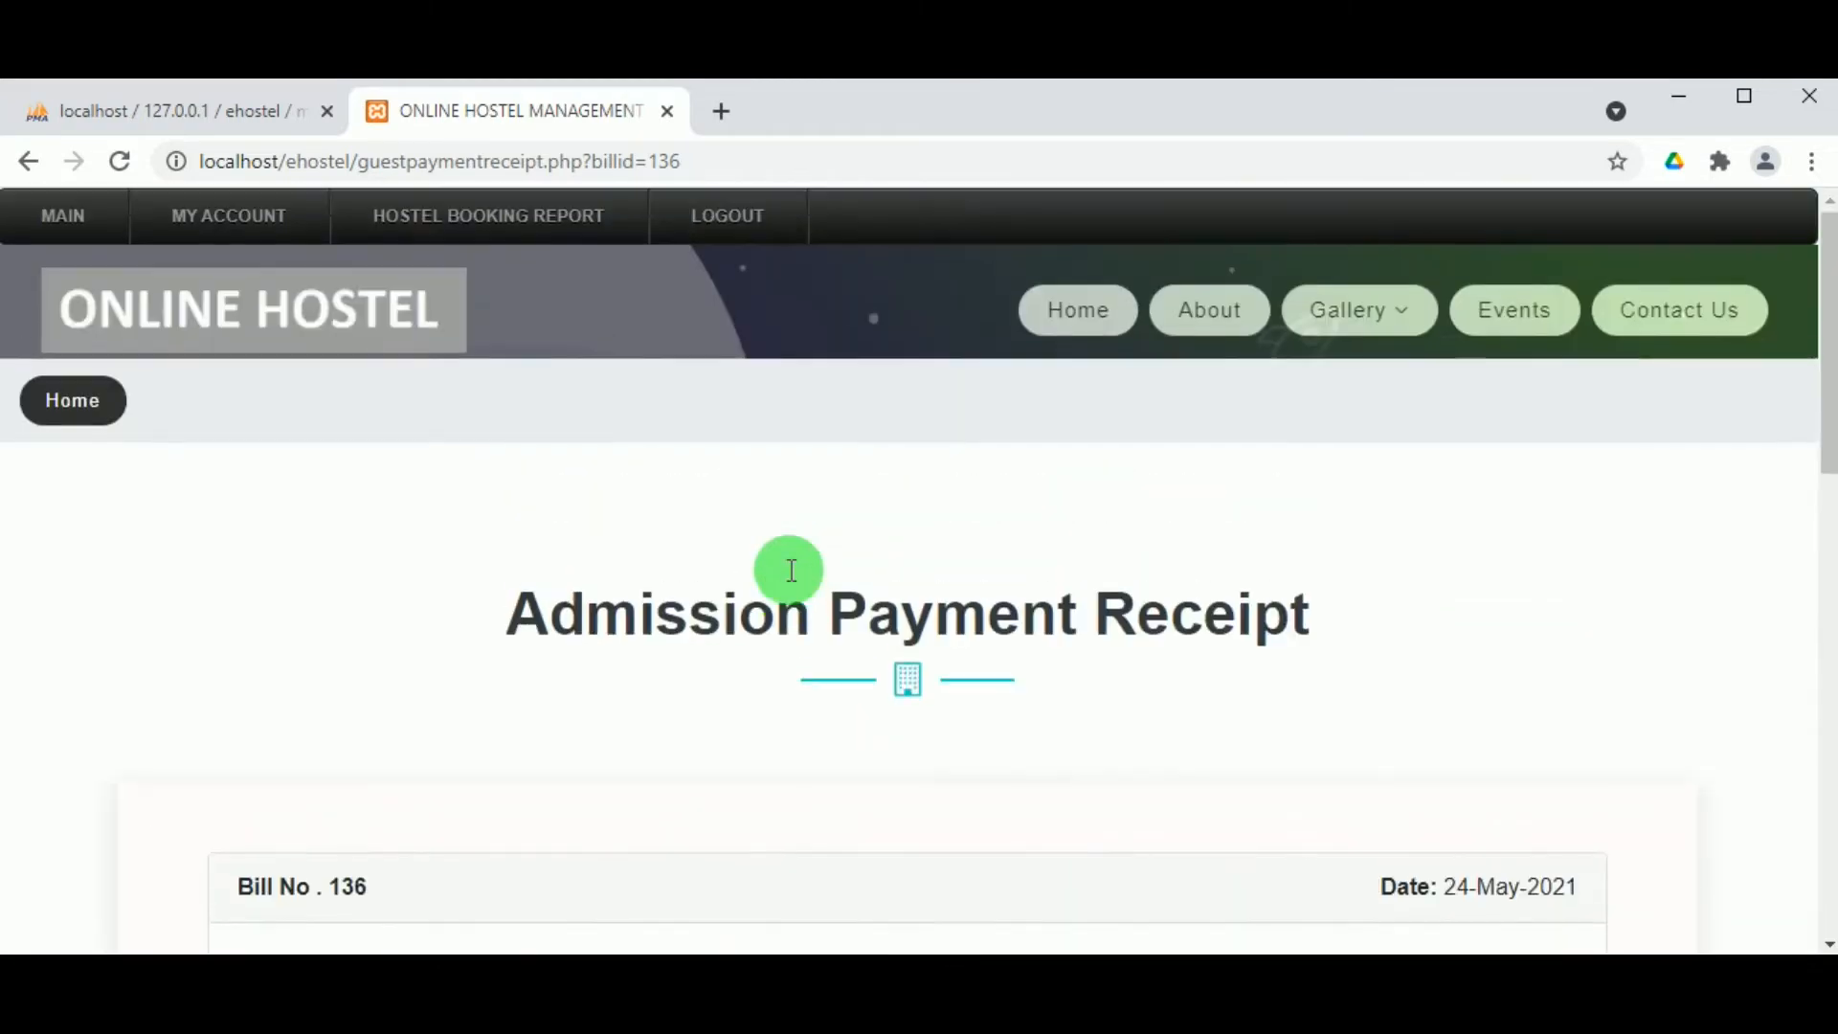
pyautogui.click(497, 220)
pyautogui.scroll(-2, 746, 587)
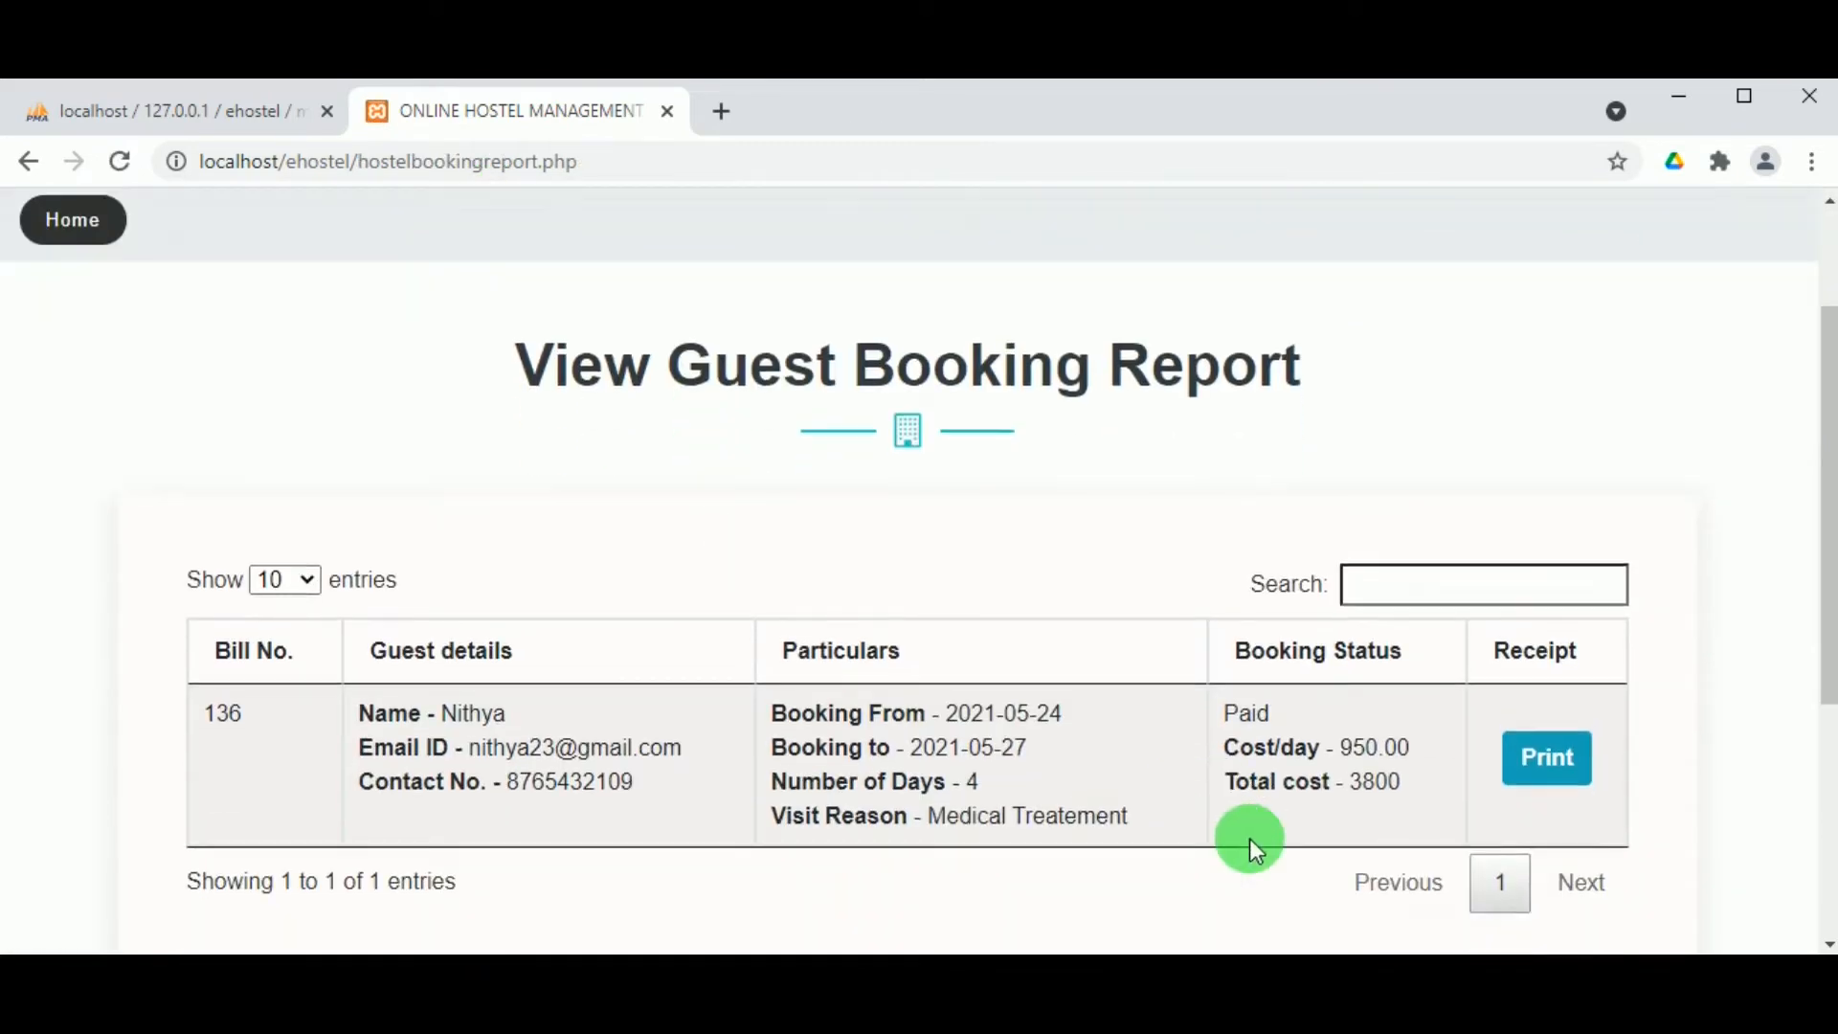
pyautogui.scroll(-1, 1249, 838)
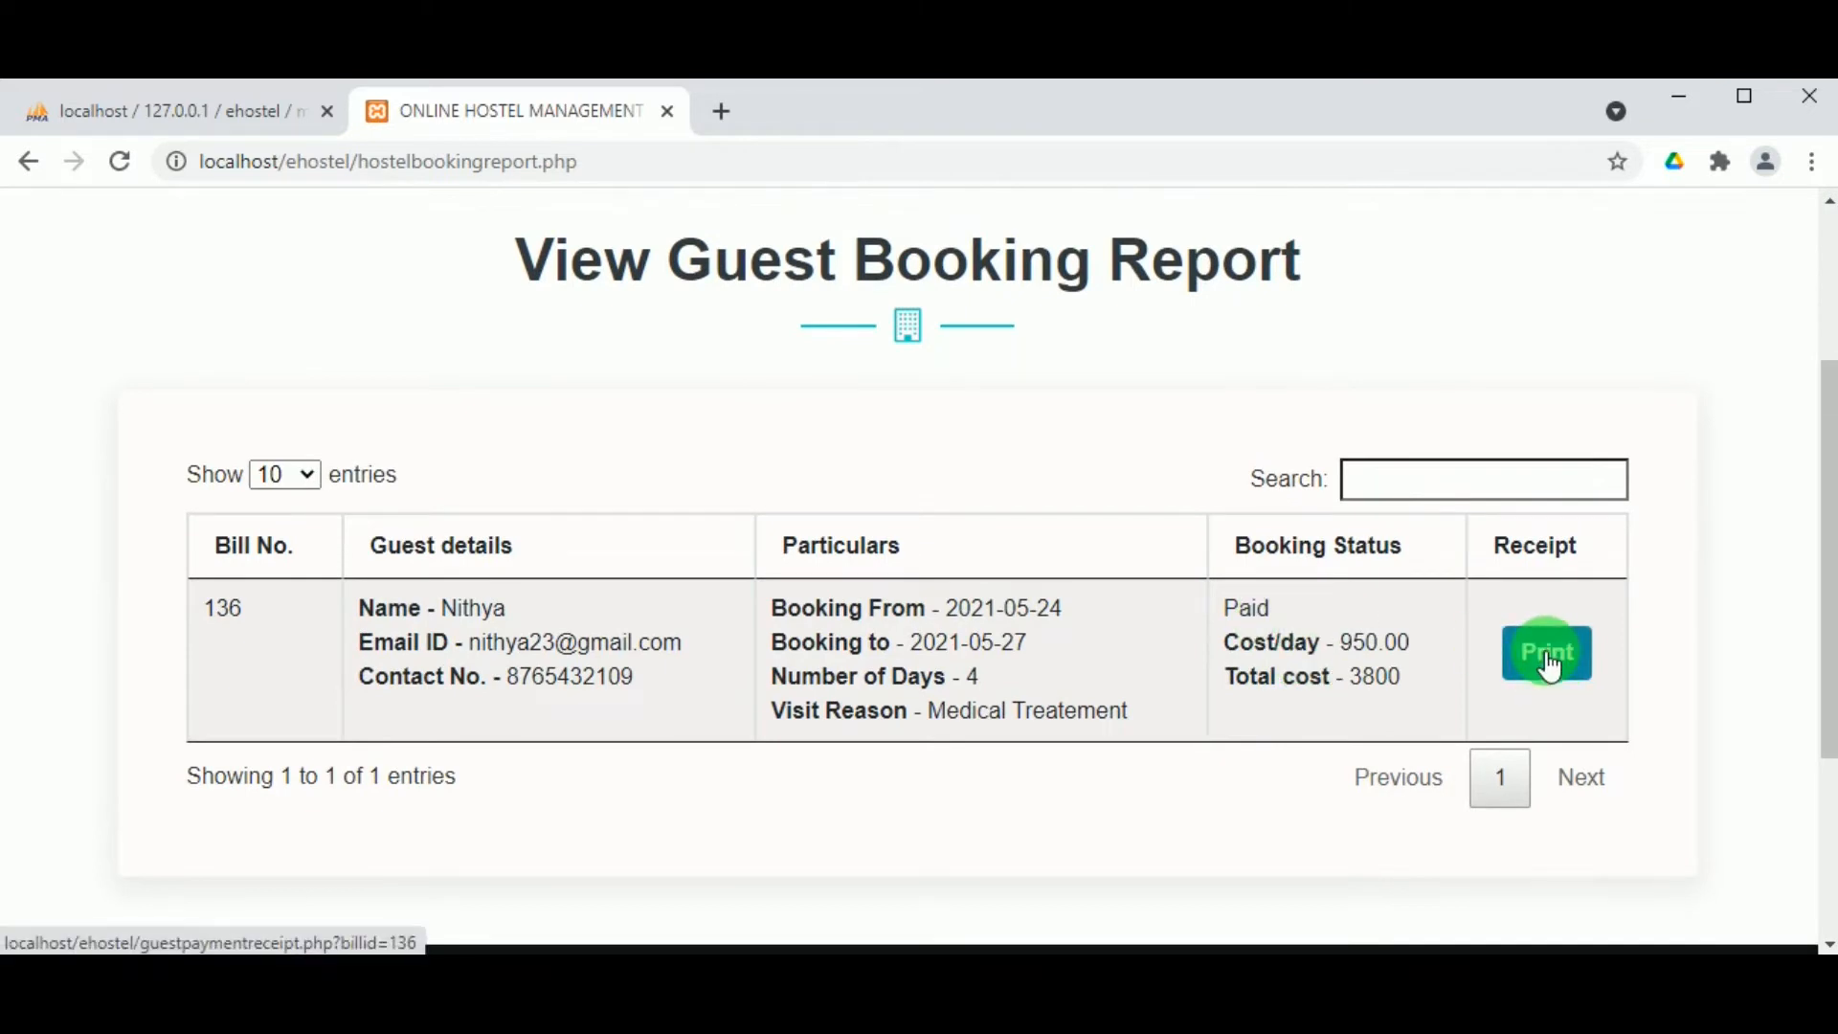
pyautogui.scroll(2, 788, 455)
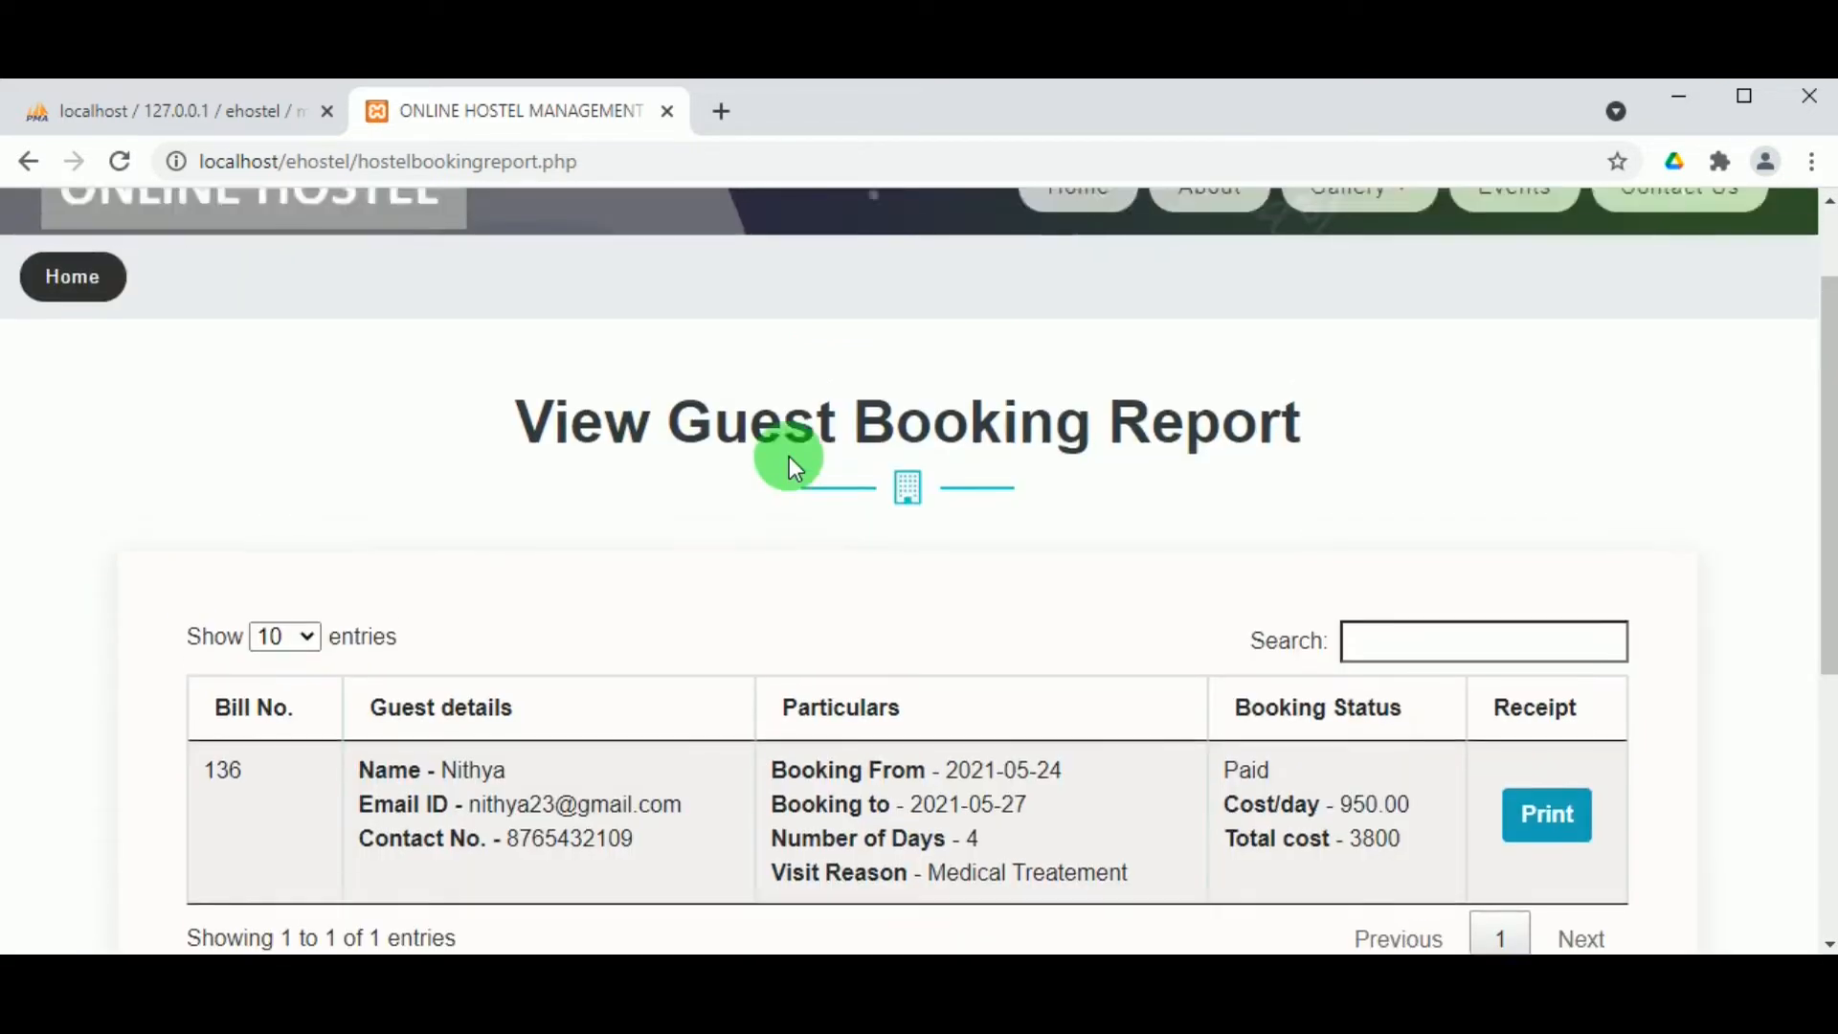
pyautogui.scroll(-3, 788, 456)
pyautogui.scroll(4, 792, 456)
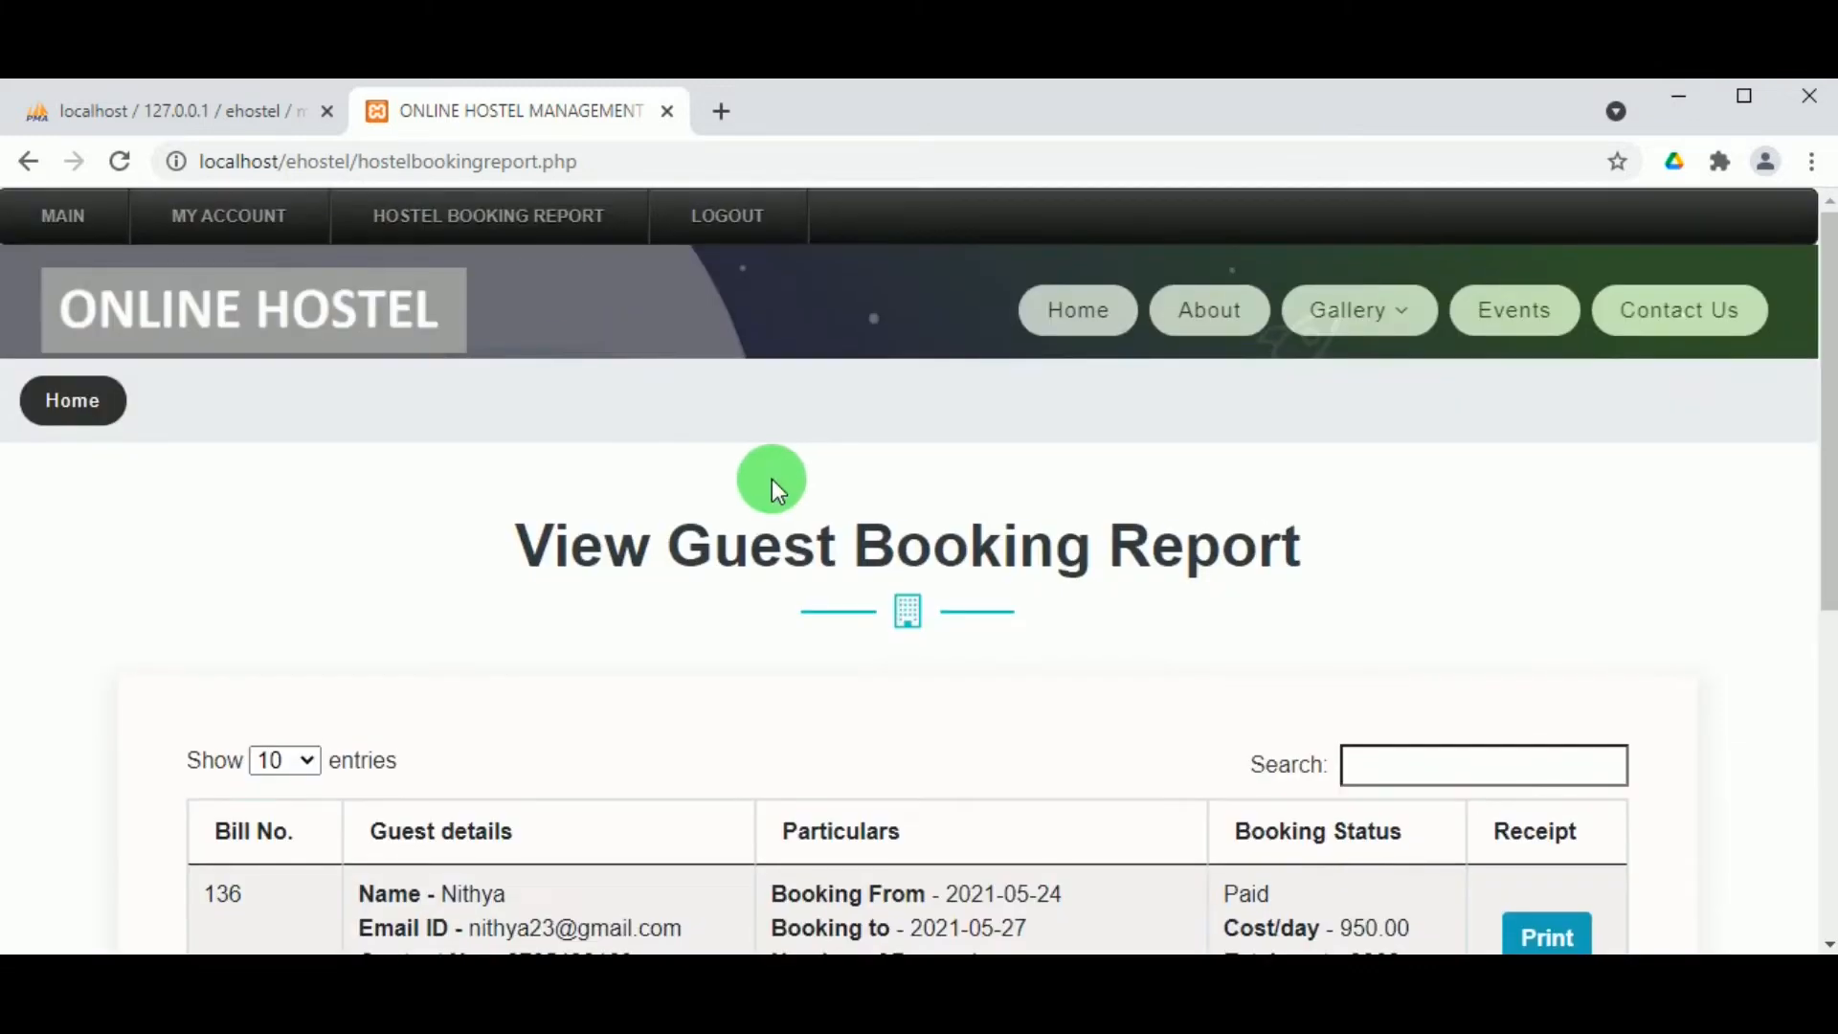
# Step: Log out of the guest account and sign in to the employee portal with the saved login
pyautogui.click(697, 218)
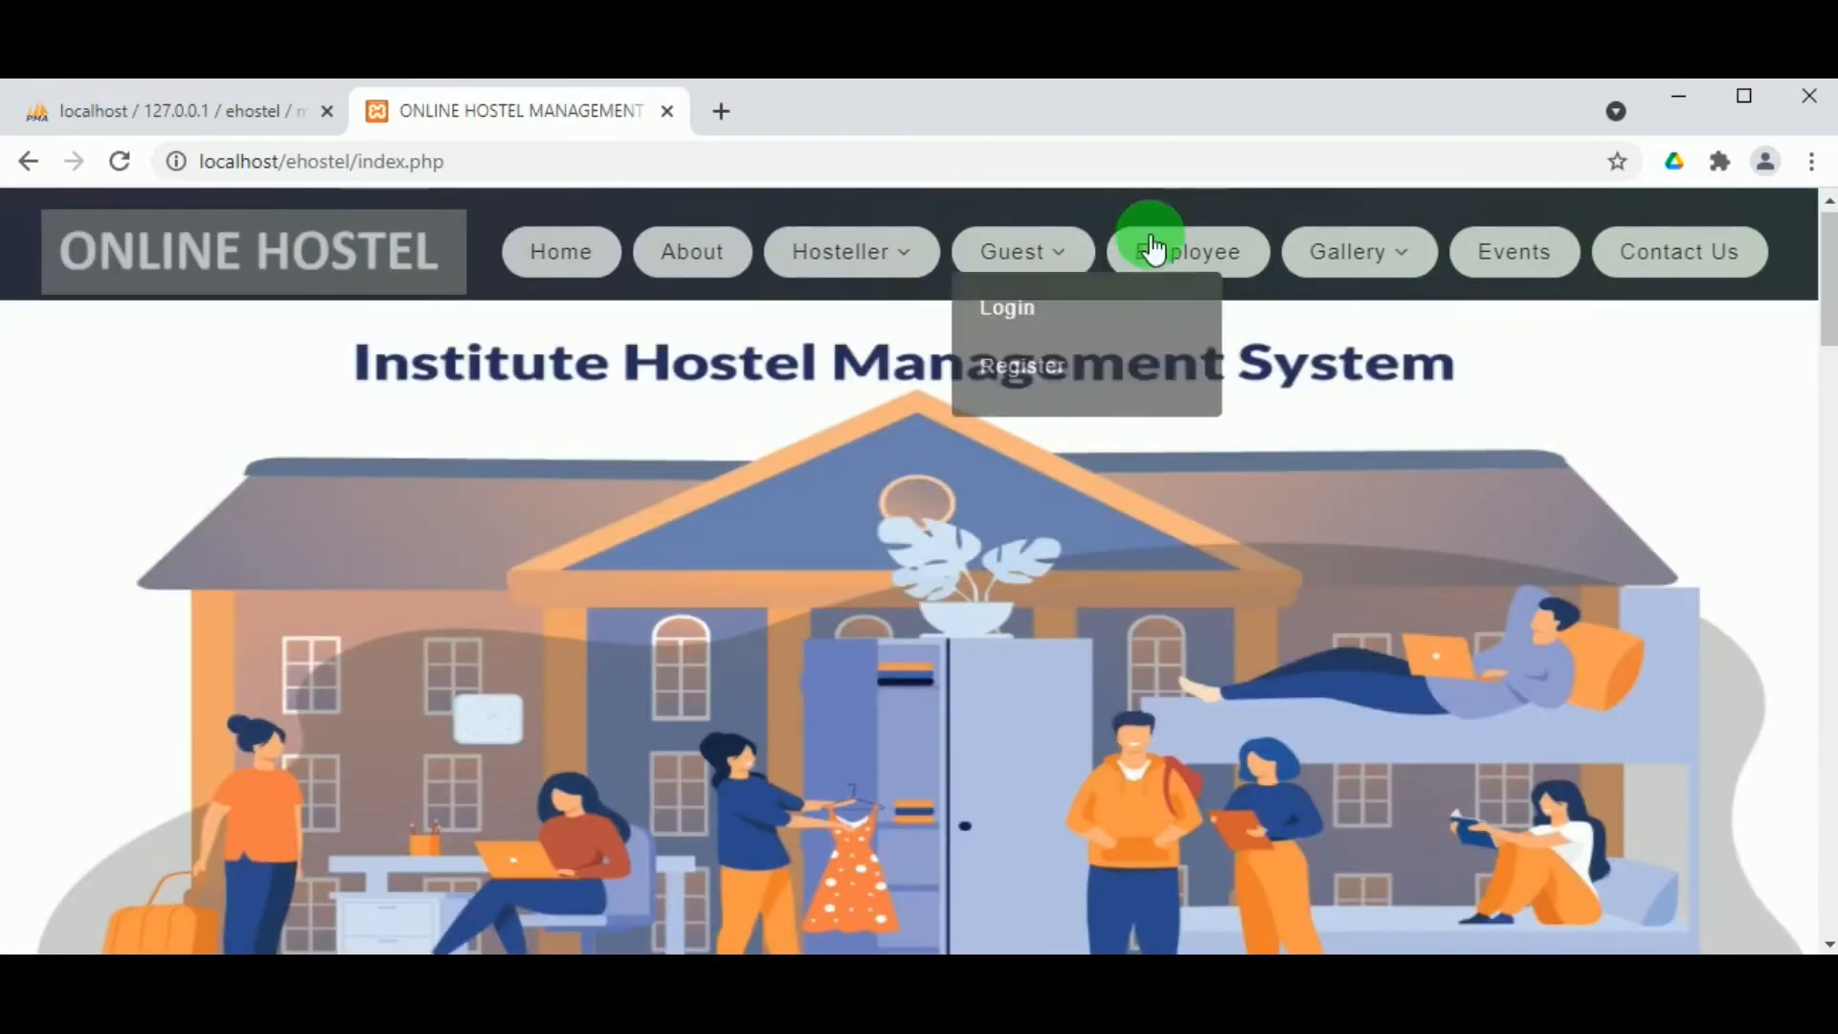
pyautogui.click(1152, 249)
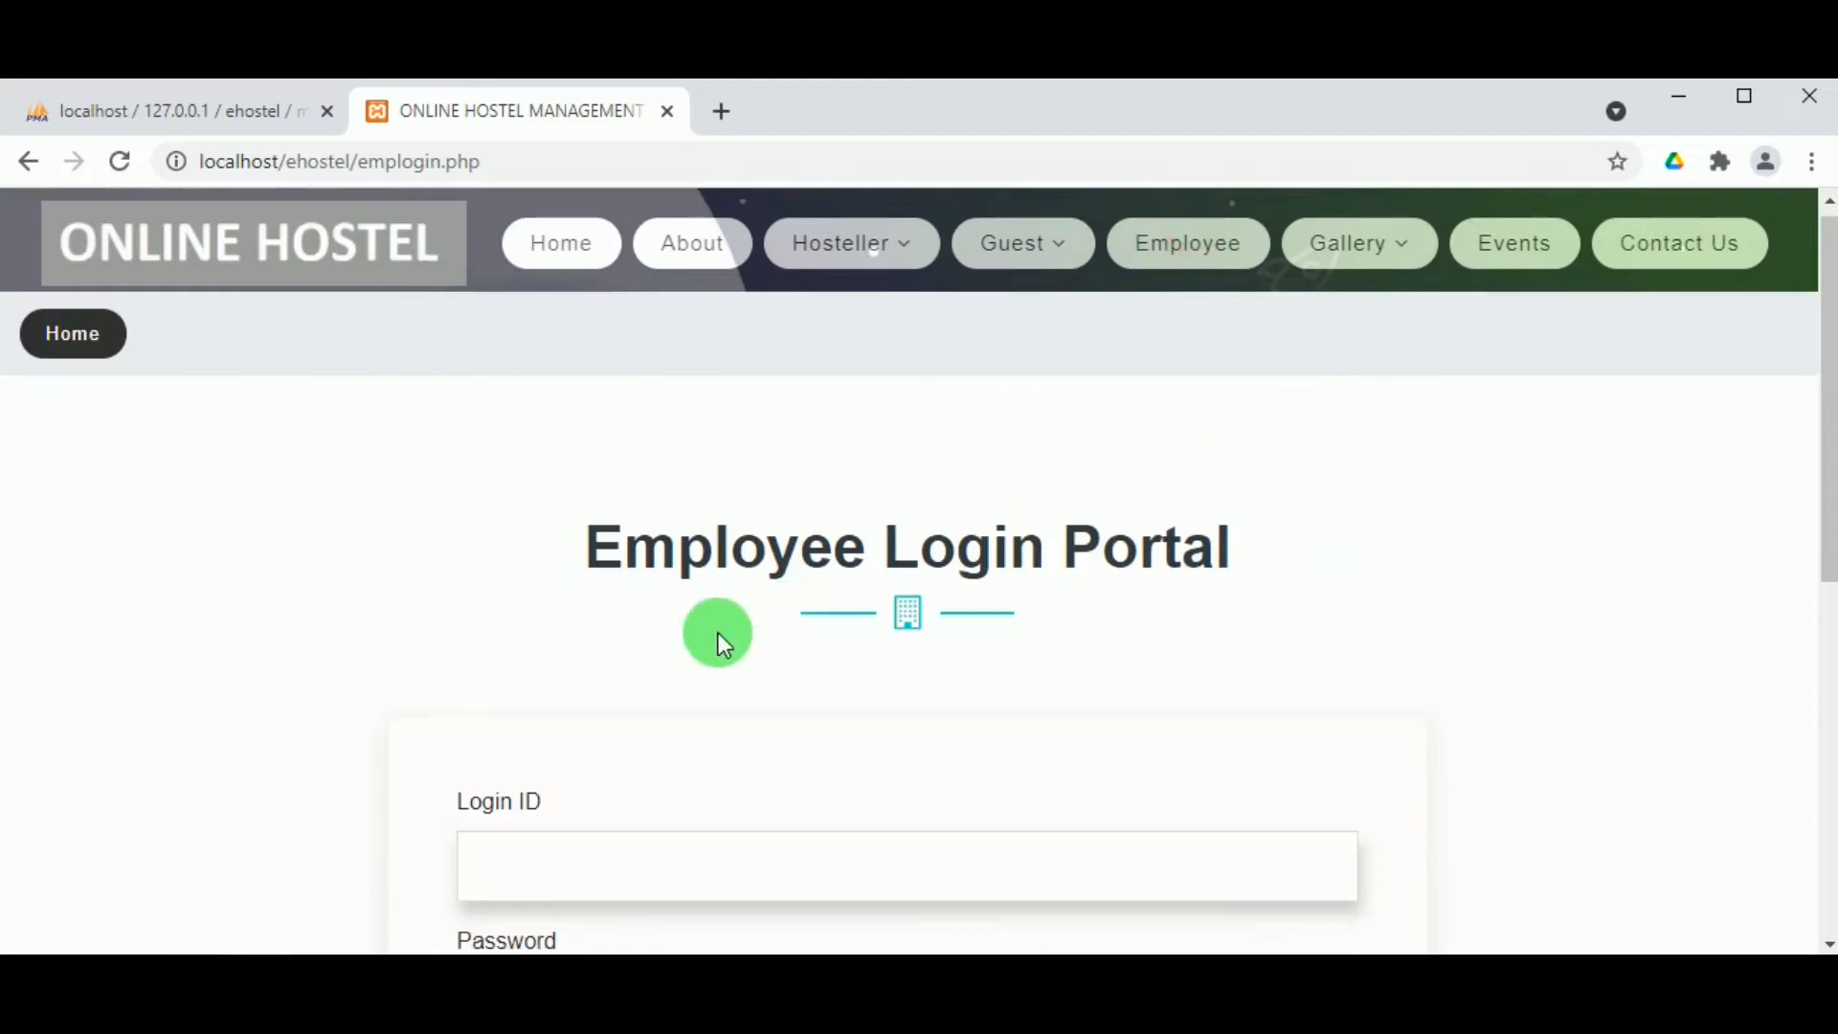
pyautogui.scroll(-1, 617, 718)
pyautogui.click(618, 718)
pyautogui.click(498, 452)
pyautogui.click(505, 759)
pyautogui.doubleClick(507, 744)
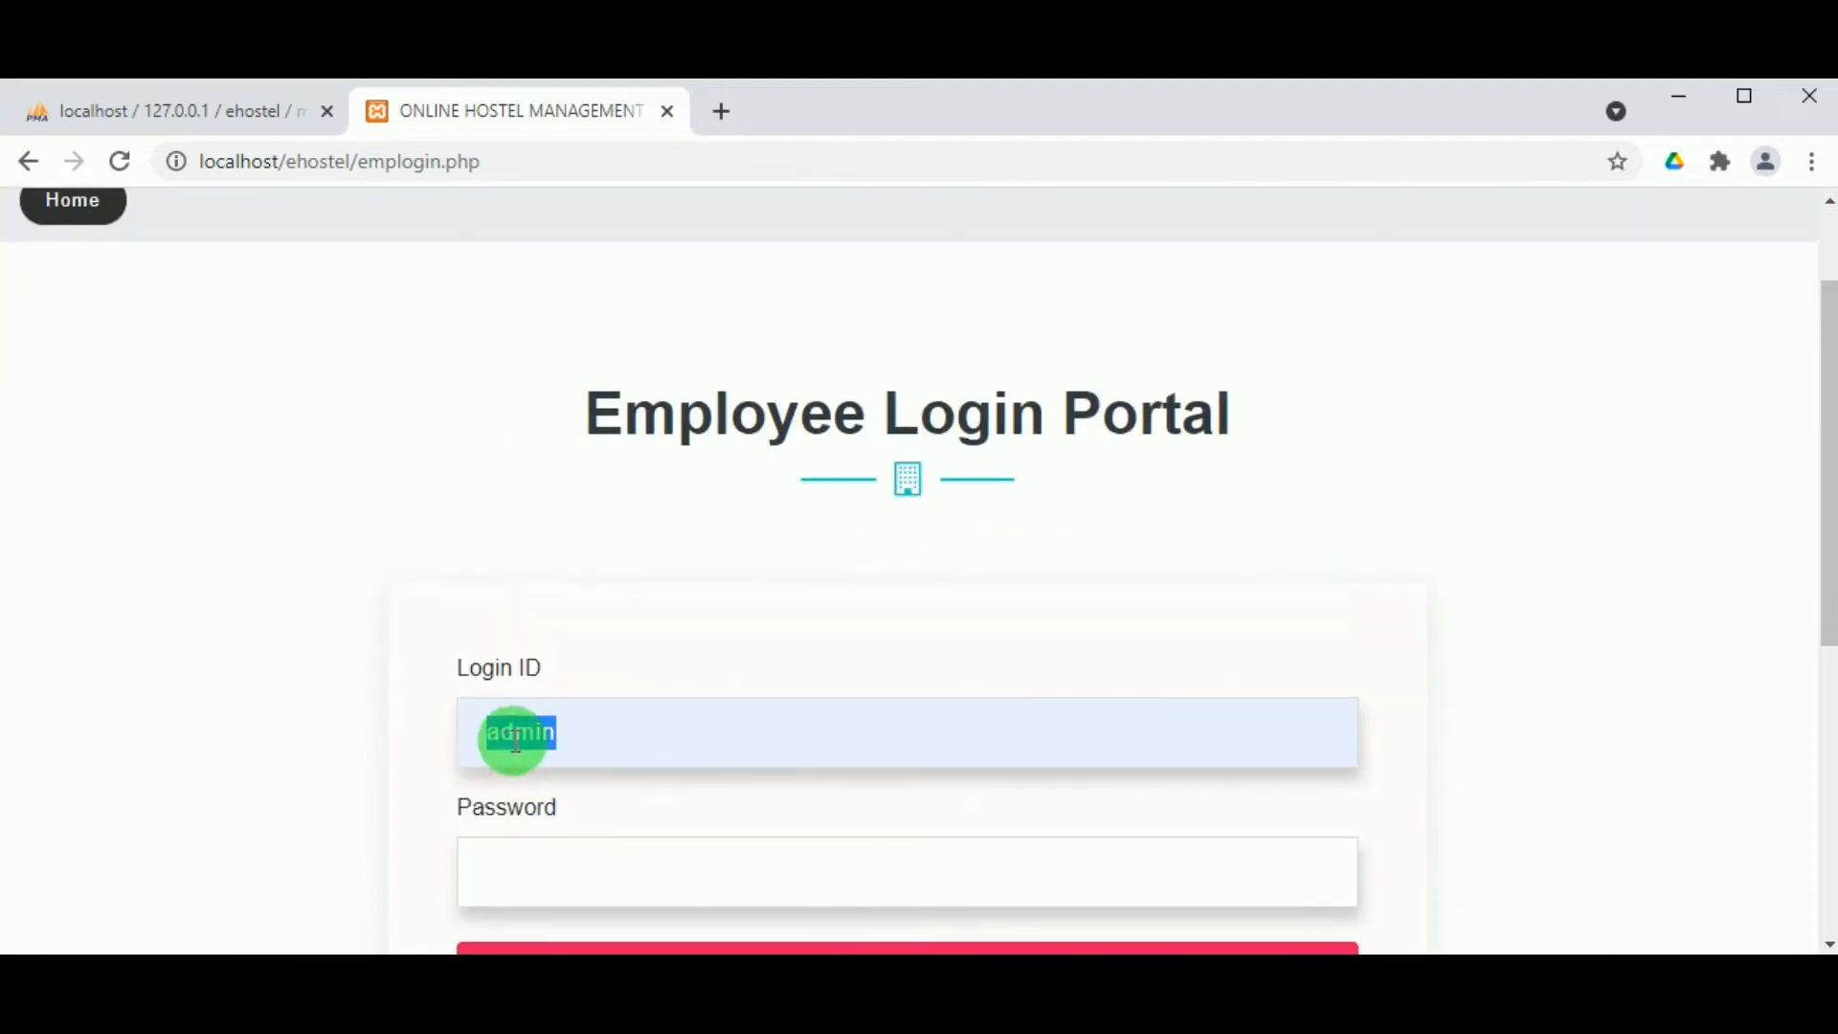
pyautogui.scroll(-1, 522, 744)
pyautogui.click(544, 748)
pyautogui.write('admin')
pyautogui.click(857, 844)
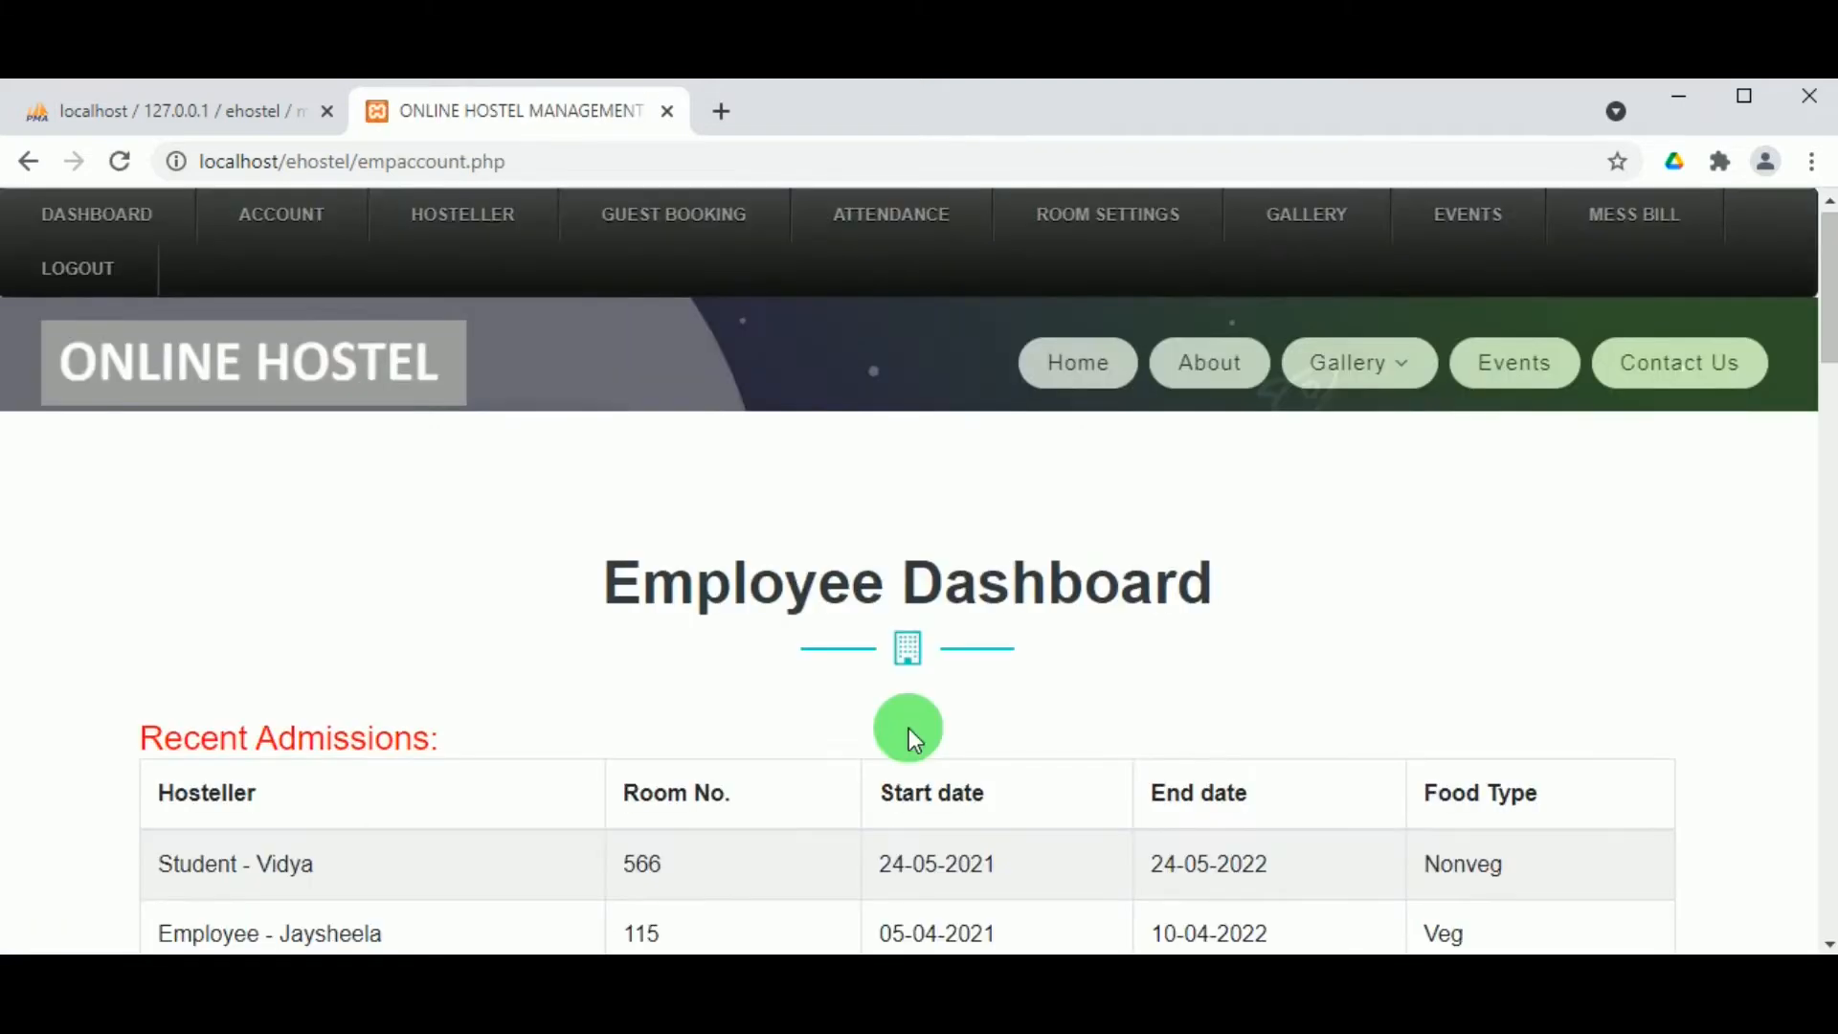
# Step: Review the View Paid Guest list showing the guest's paid booking
pyautogui.moveTo(681, 245)
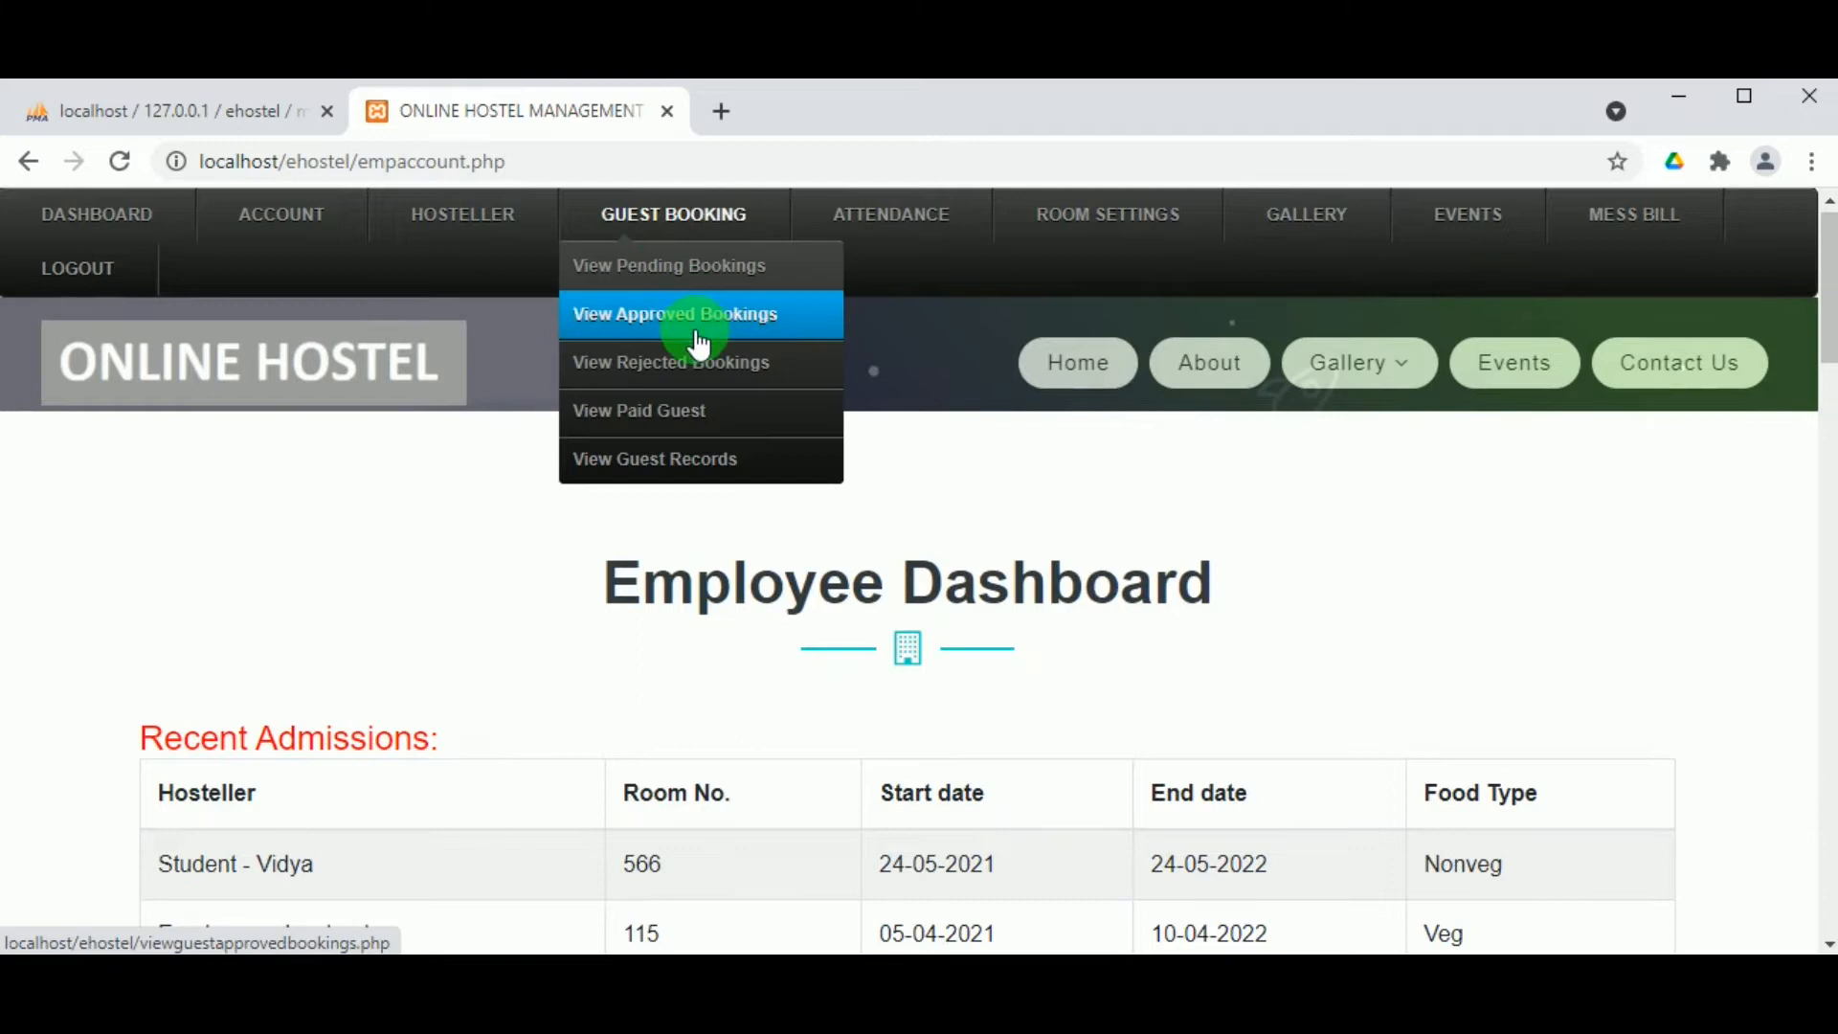
pyautogui.click(651, 428)
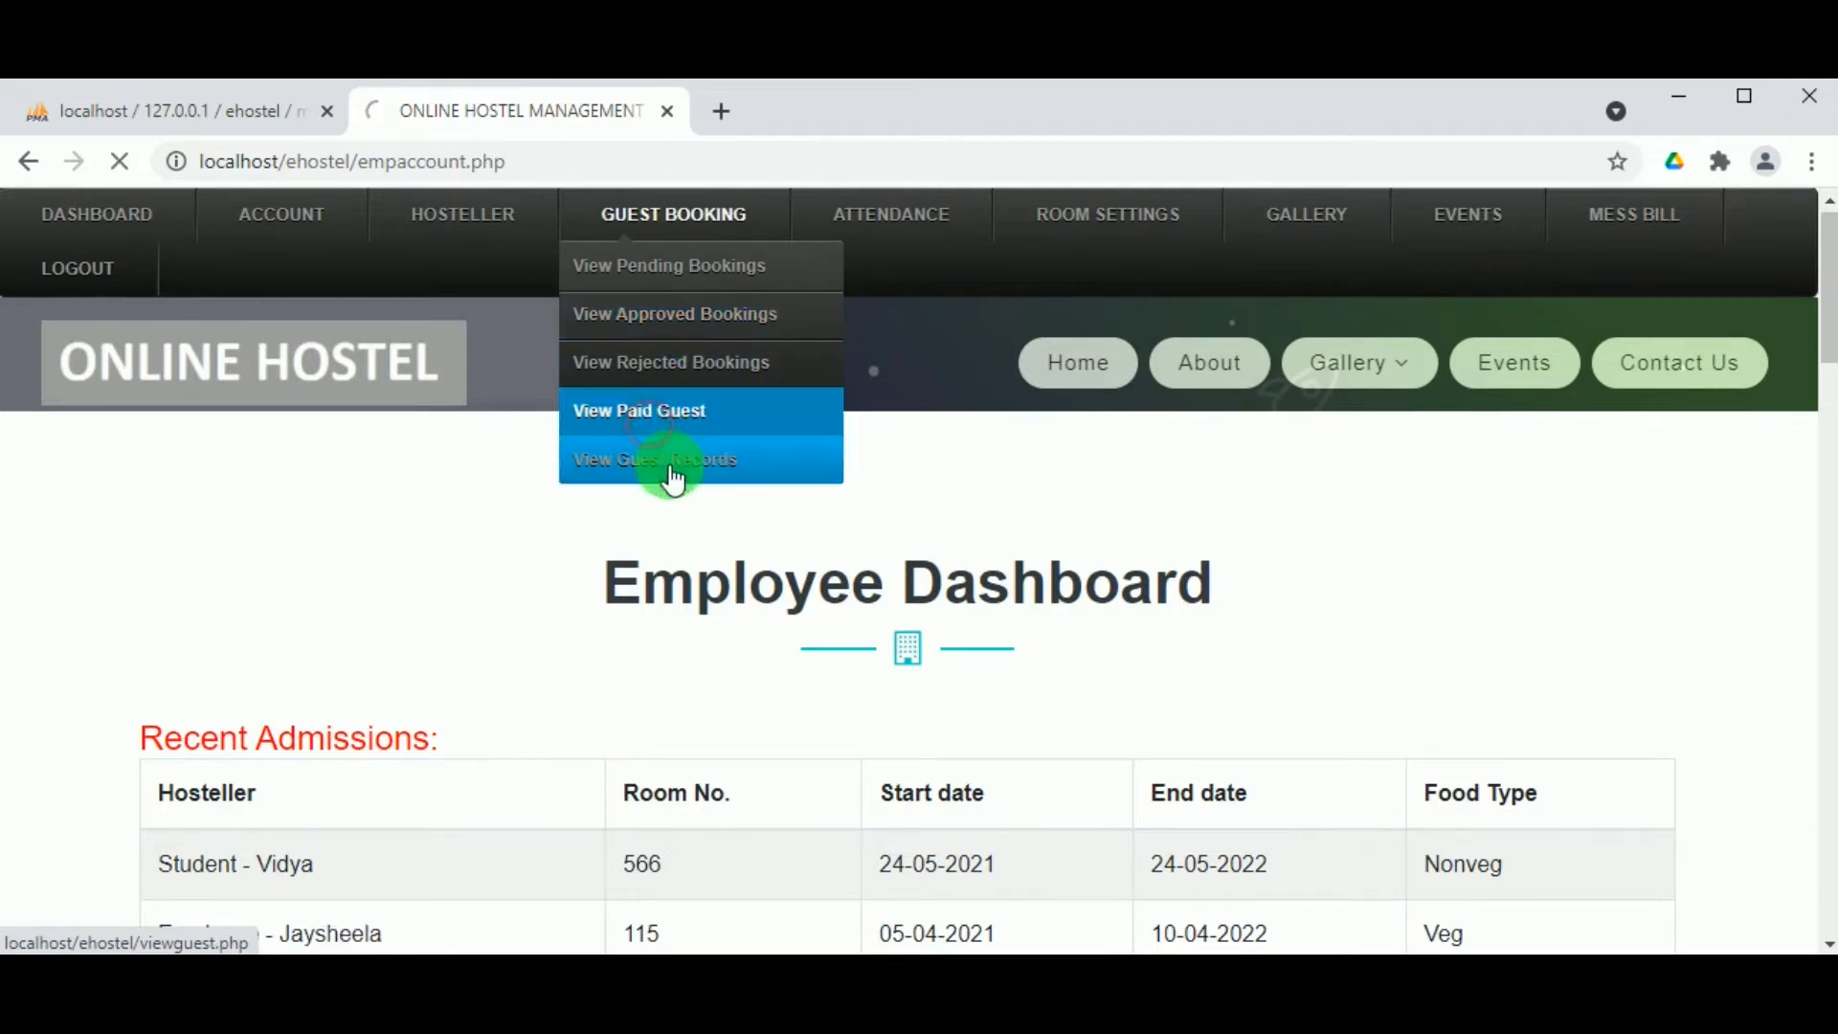
pyautogui.scroll(-3, 947, 686)
pyautogui.scroll(-12, 947, 685)
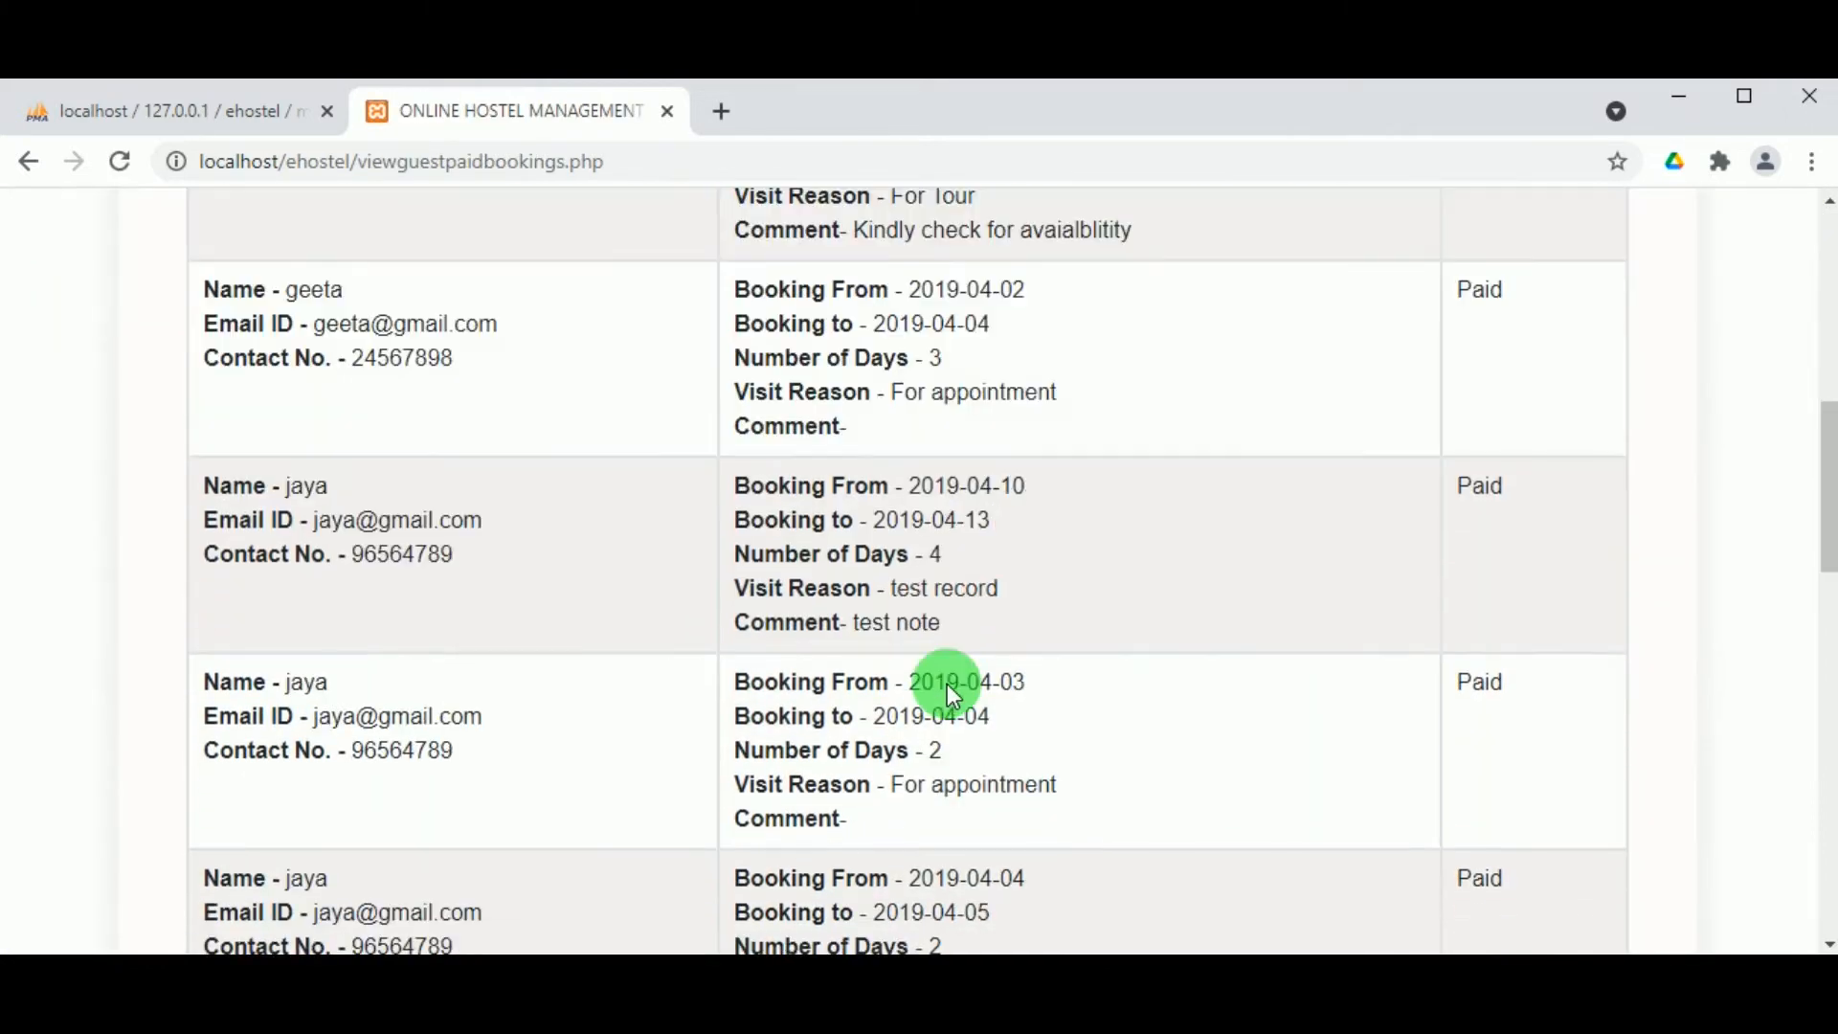
pyautogui.scroll(3, 948, 686)
pyautogui.scroll(-5, 947, 691)
pyautogui.scroll(1, 1005, 689)
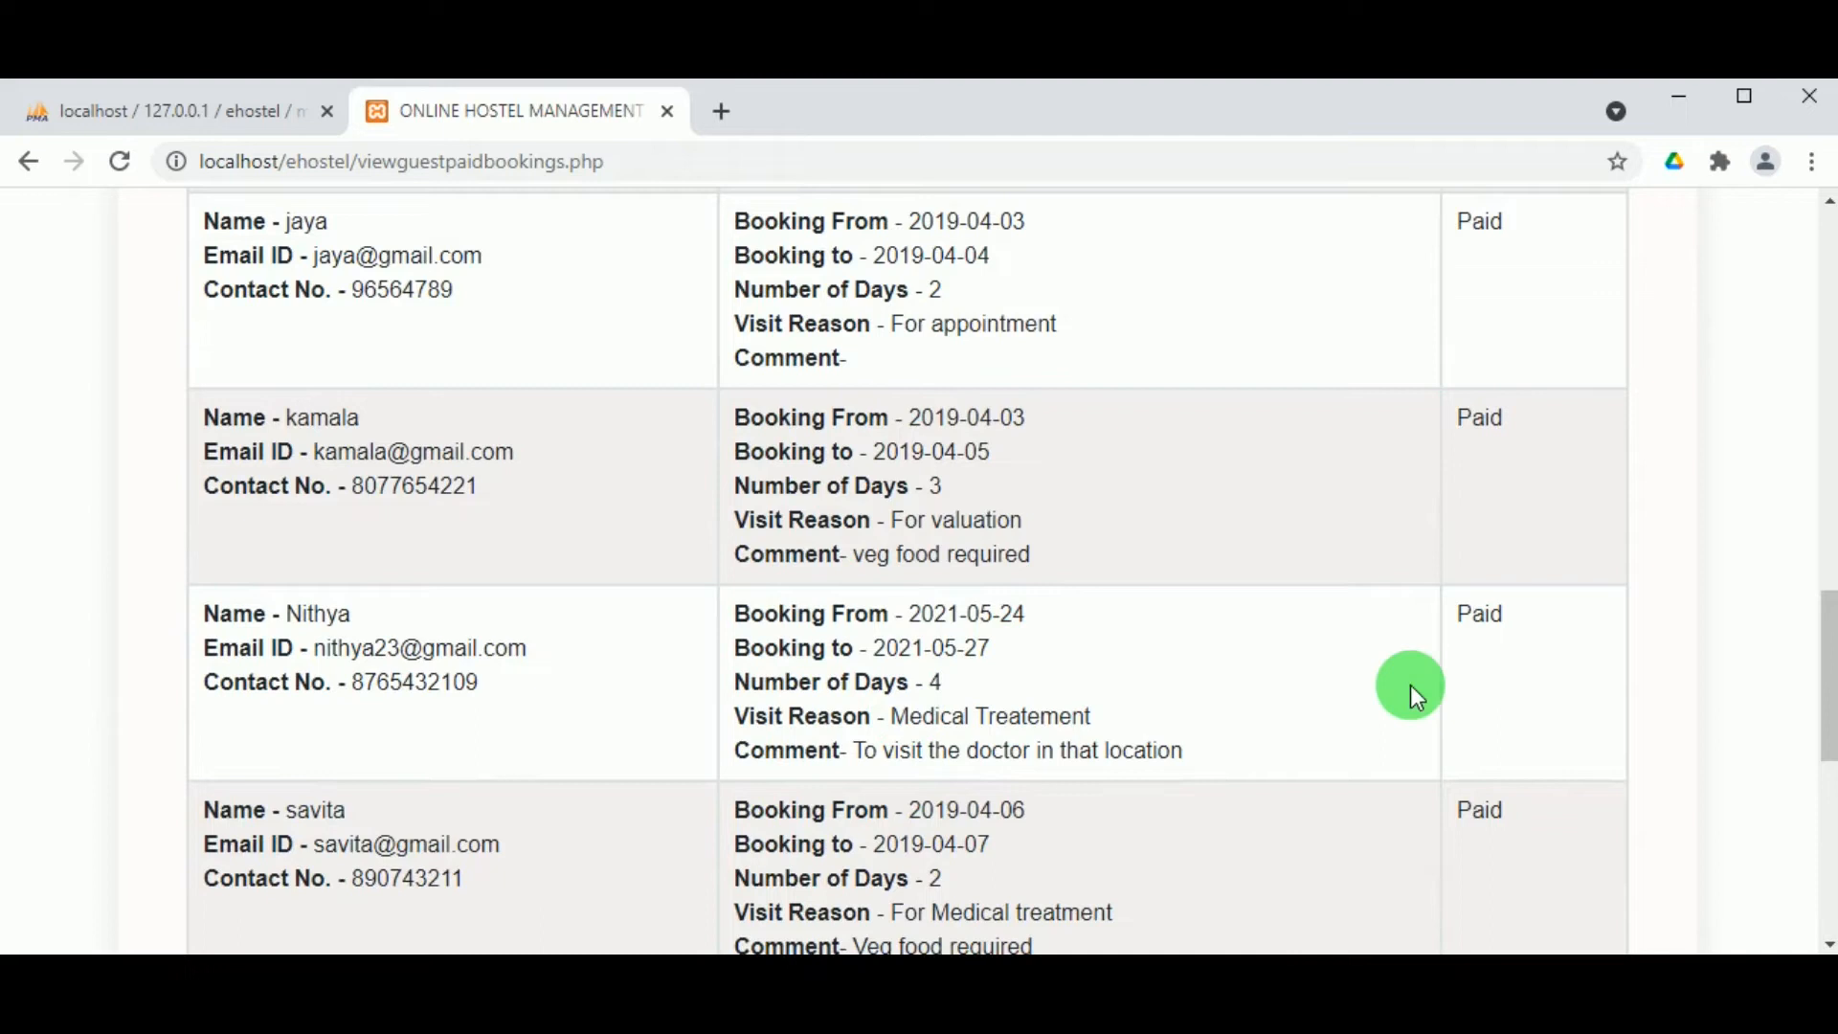
pyautogui.scroll(11, 1046, 599)
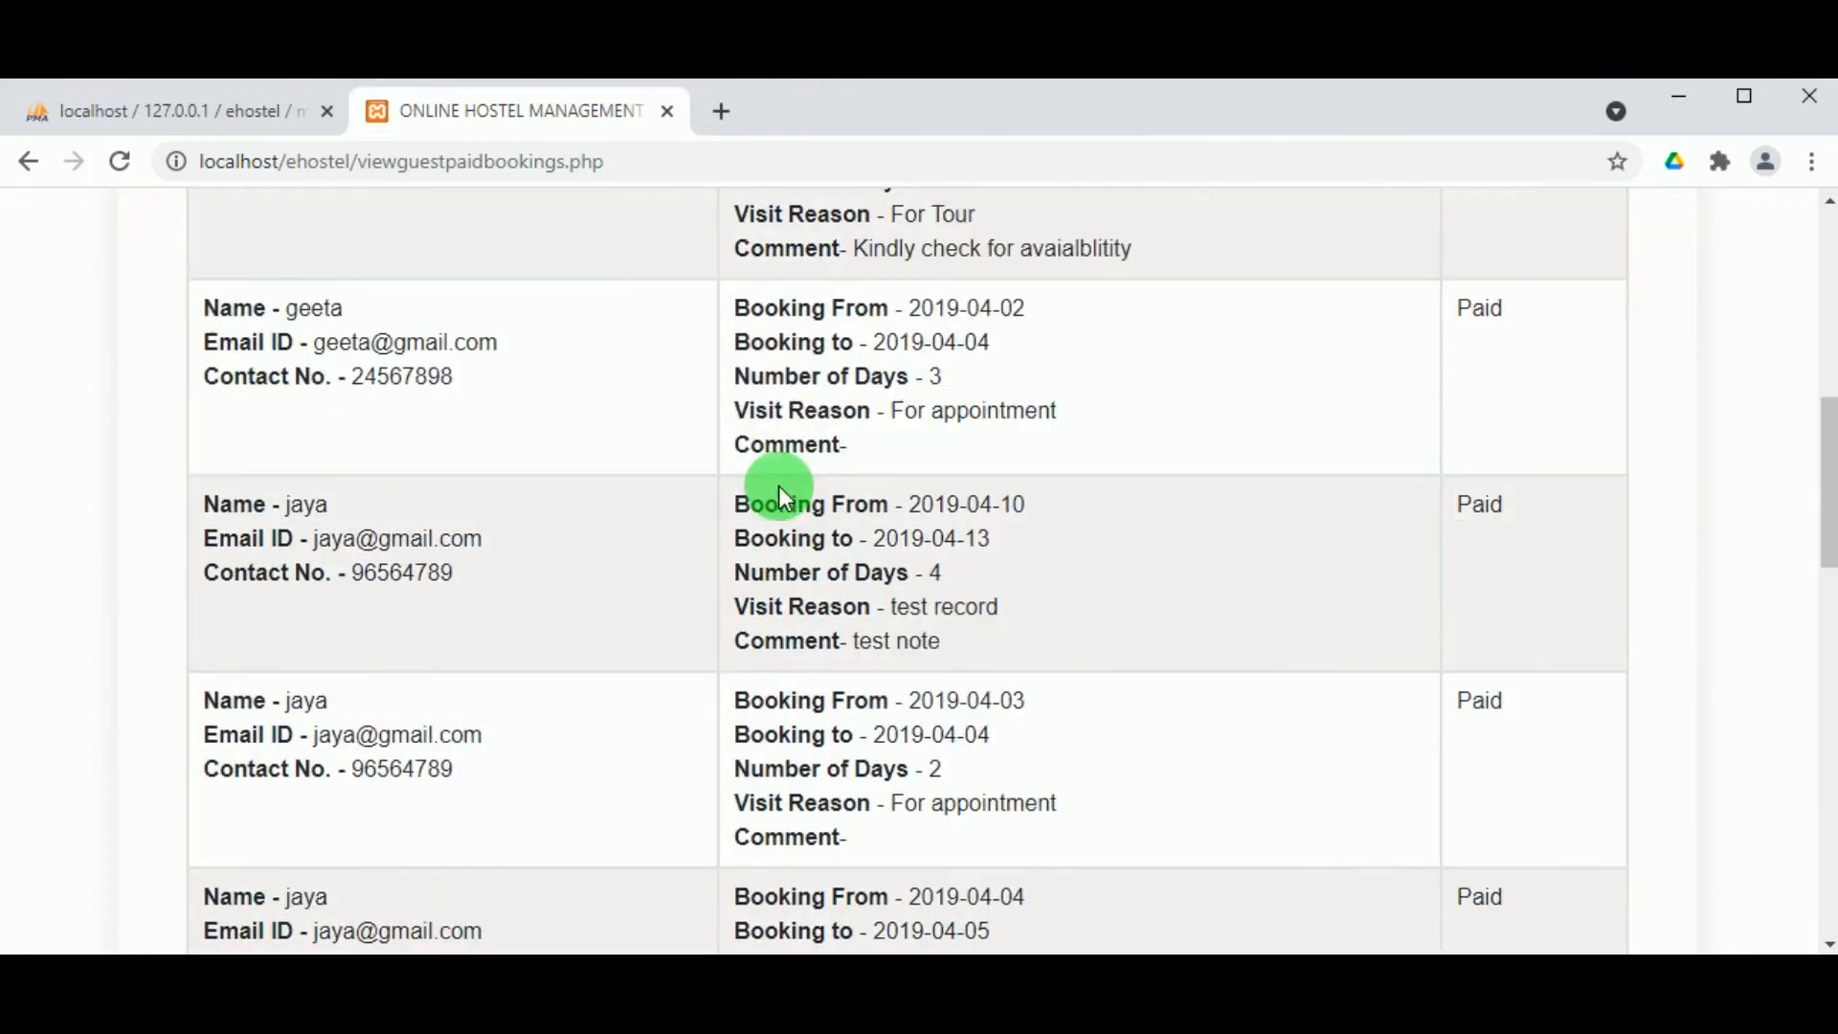
pyautogui.scroll(5, 779, 485)
pyautogui.scroll(-2, 766, 473)
pyautogui.scroll(5, 751, 450)
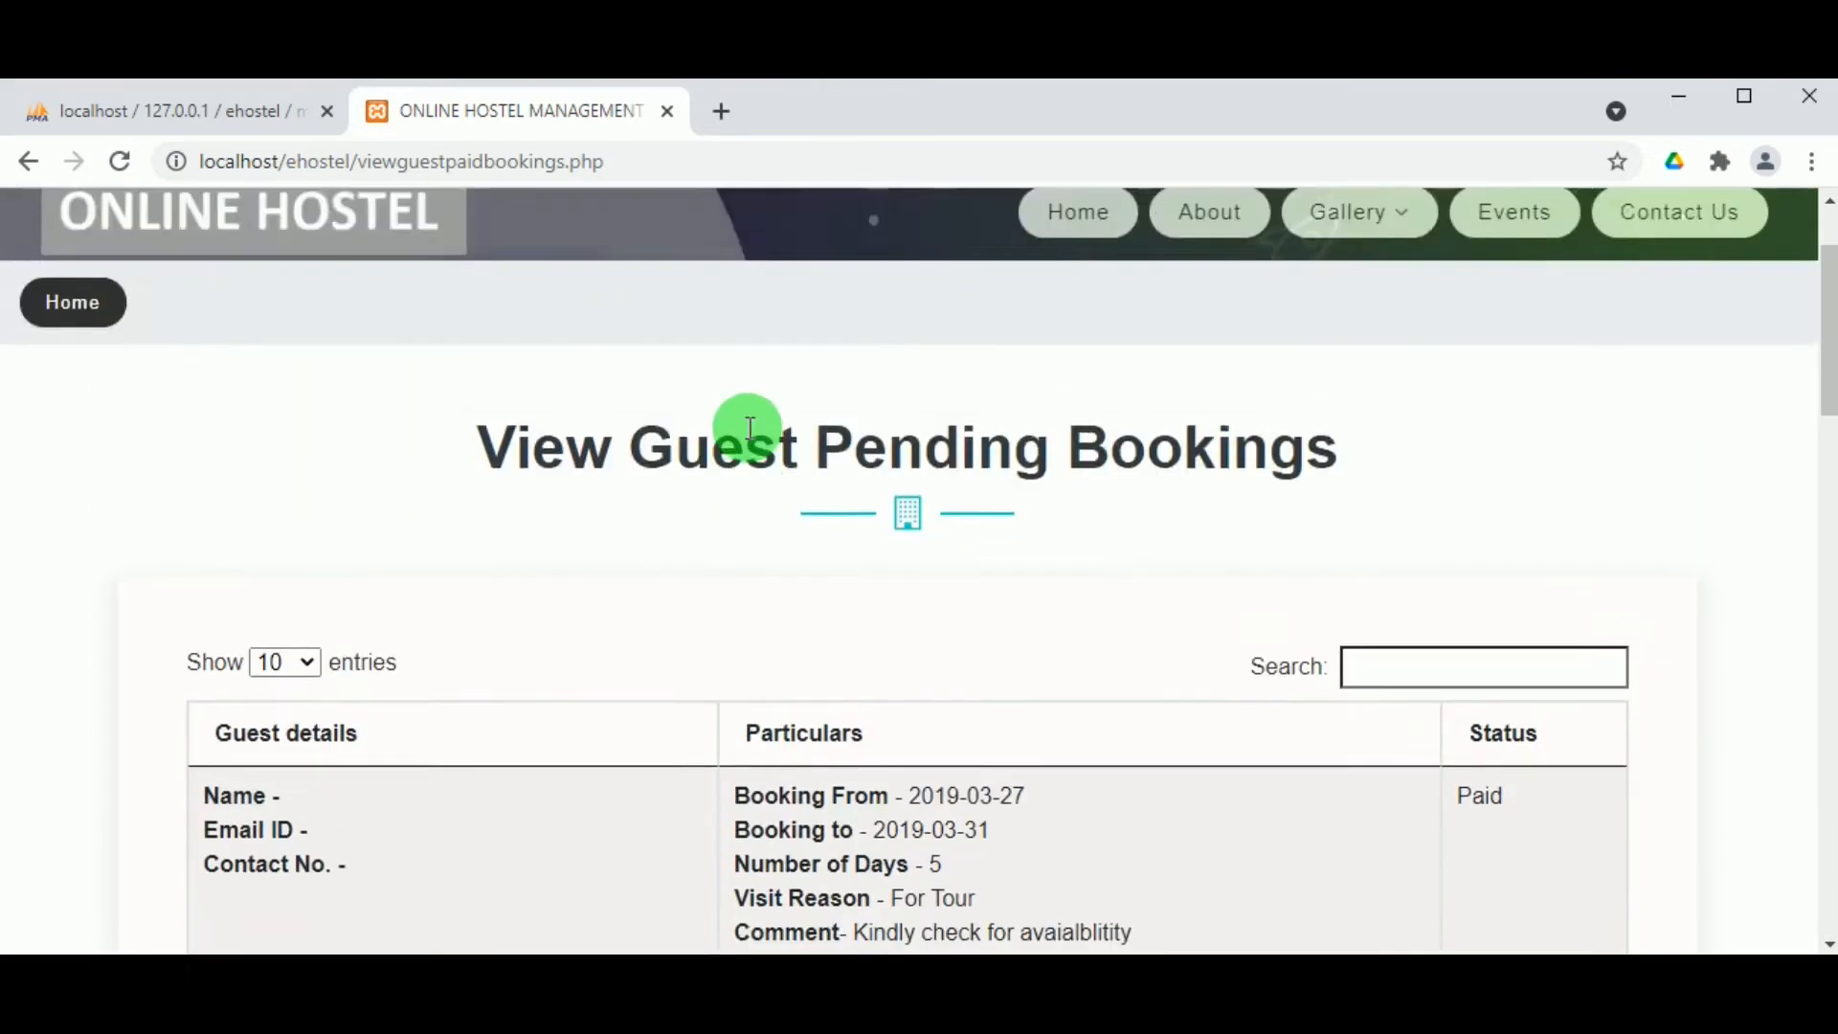
# Step: Check the View Approved Bookings list of guest bookings
pyautogui.moveTo(751, 215)
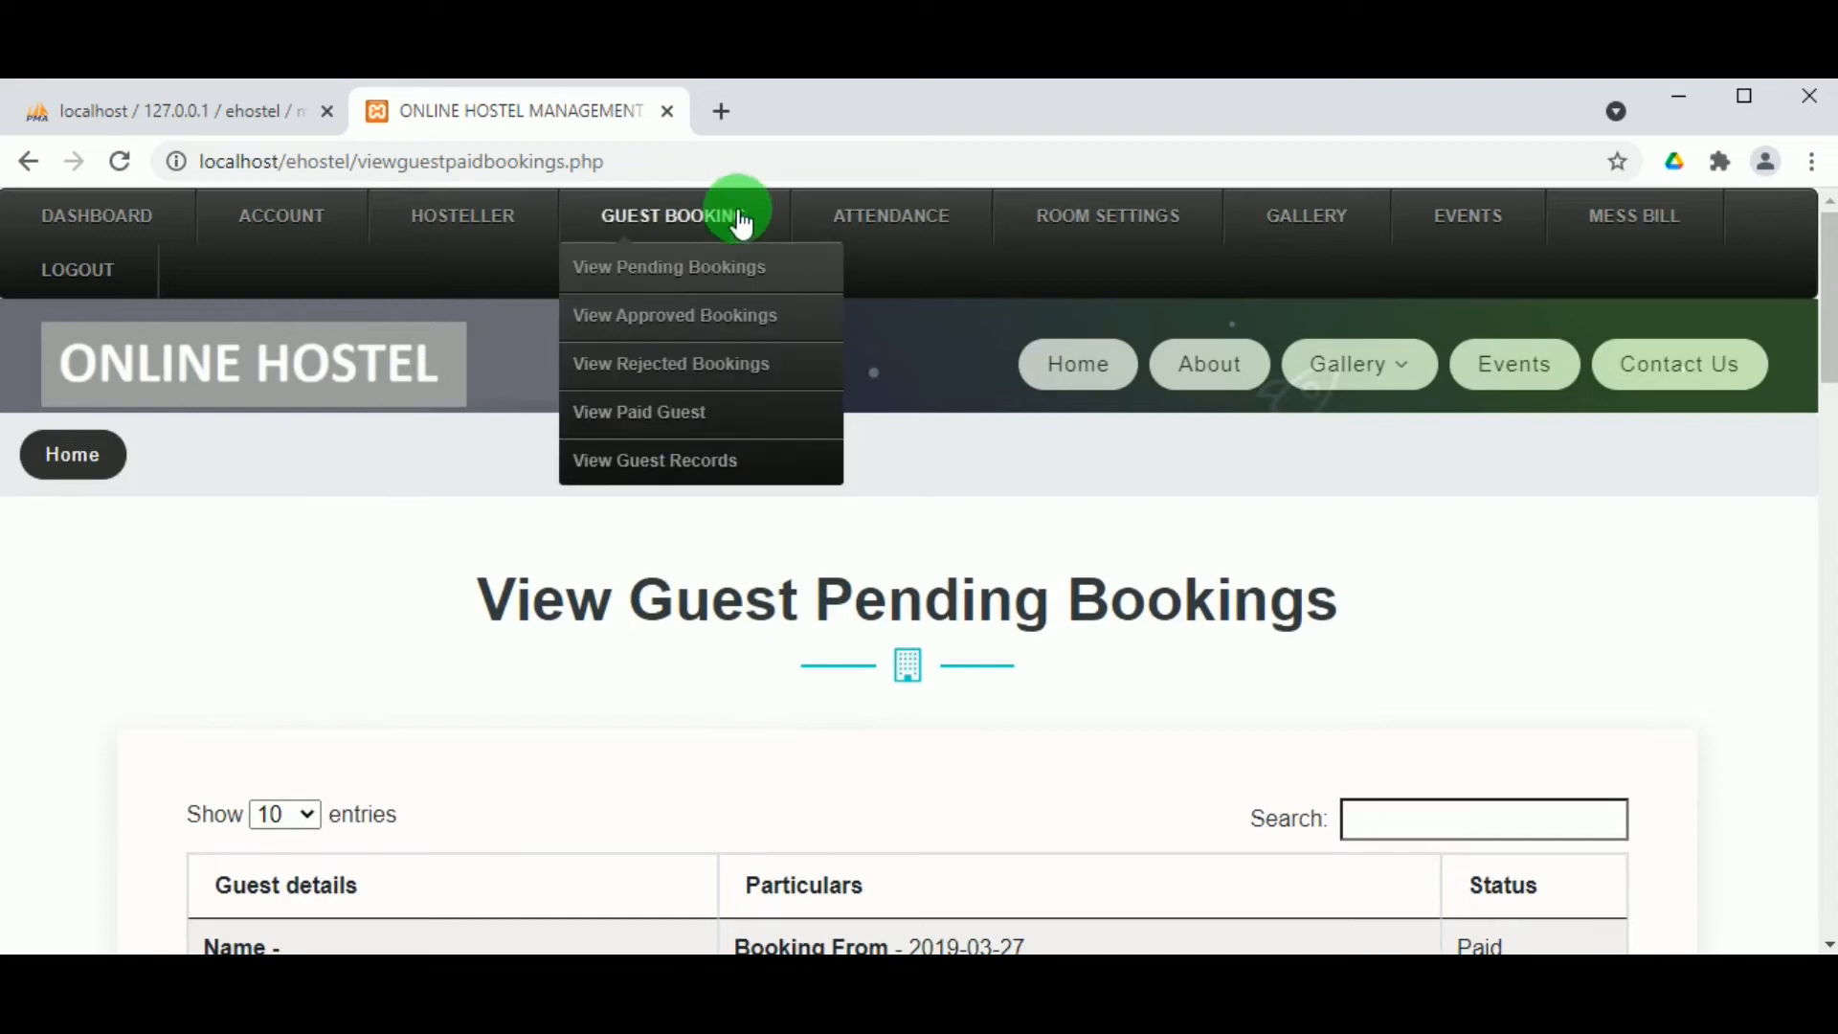
pyautogui.click(670, 335)
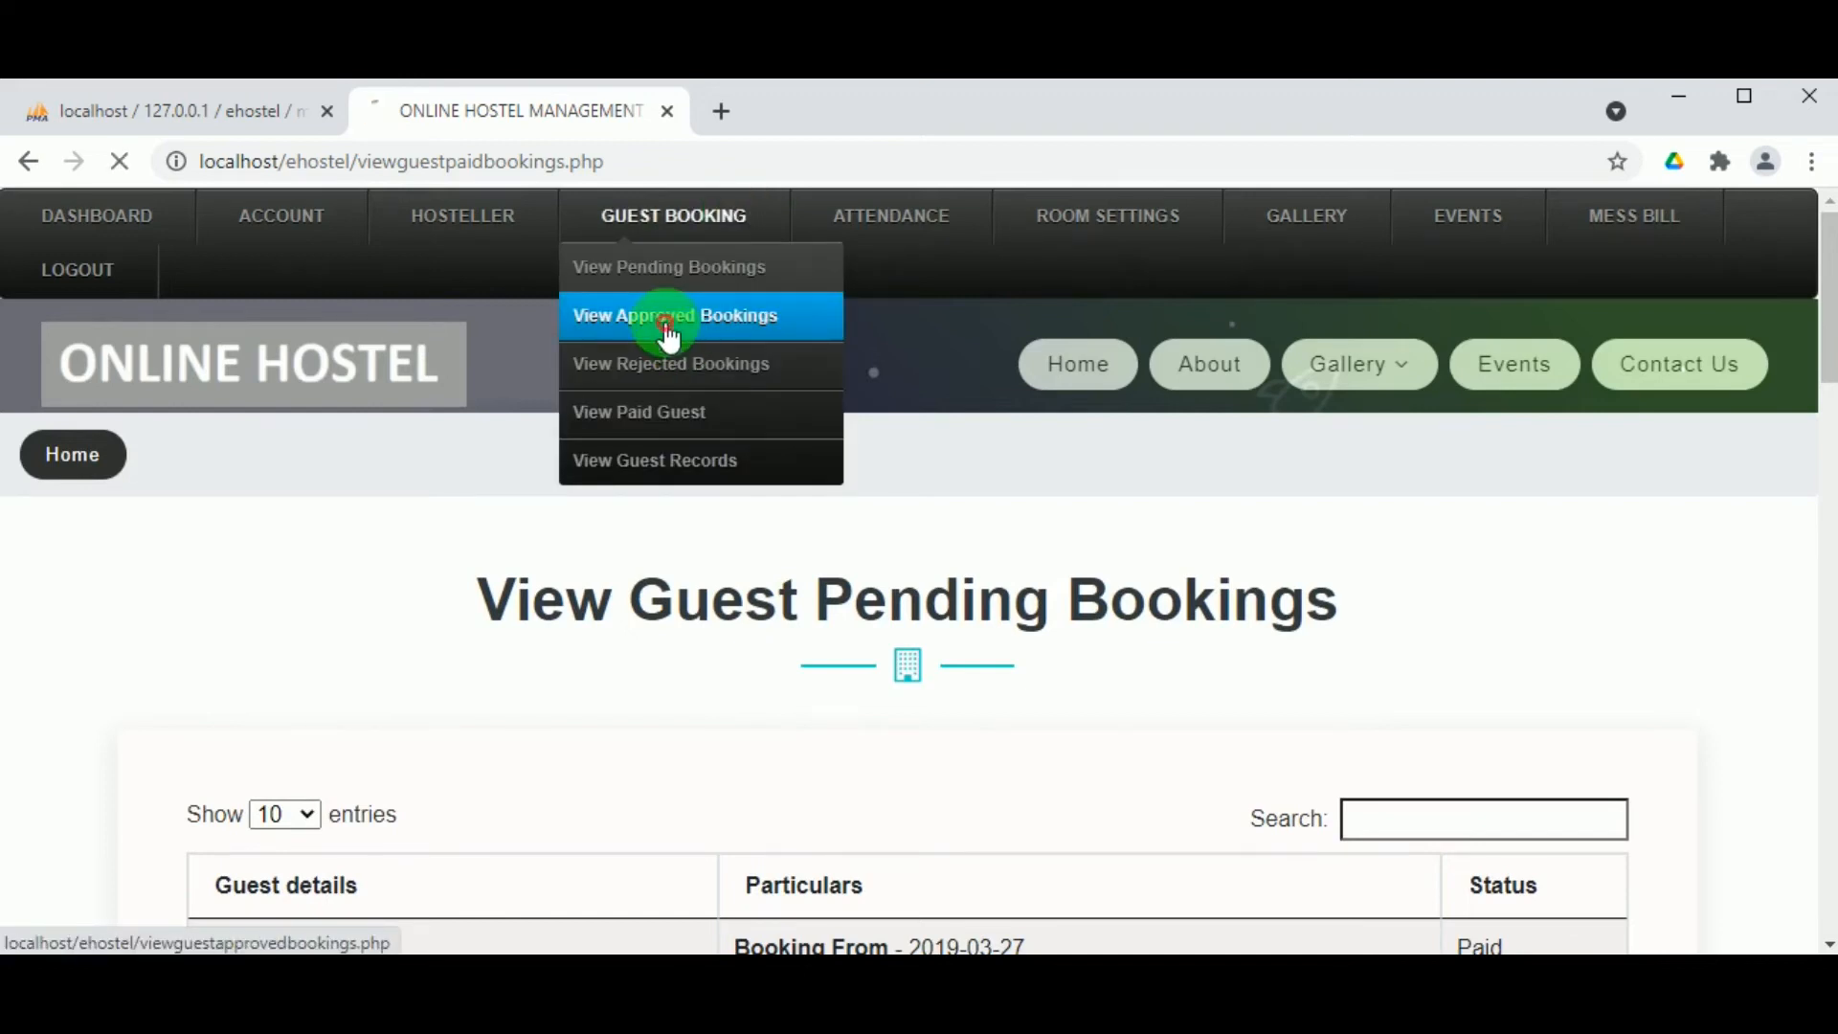
pyautogui.scroll(-7, 752, 621)
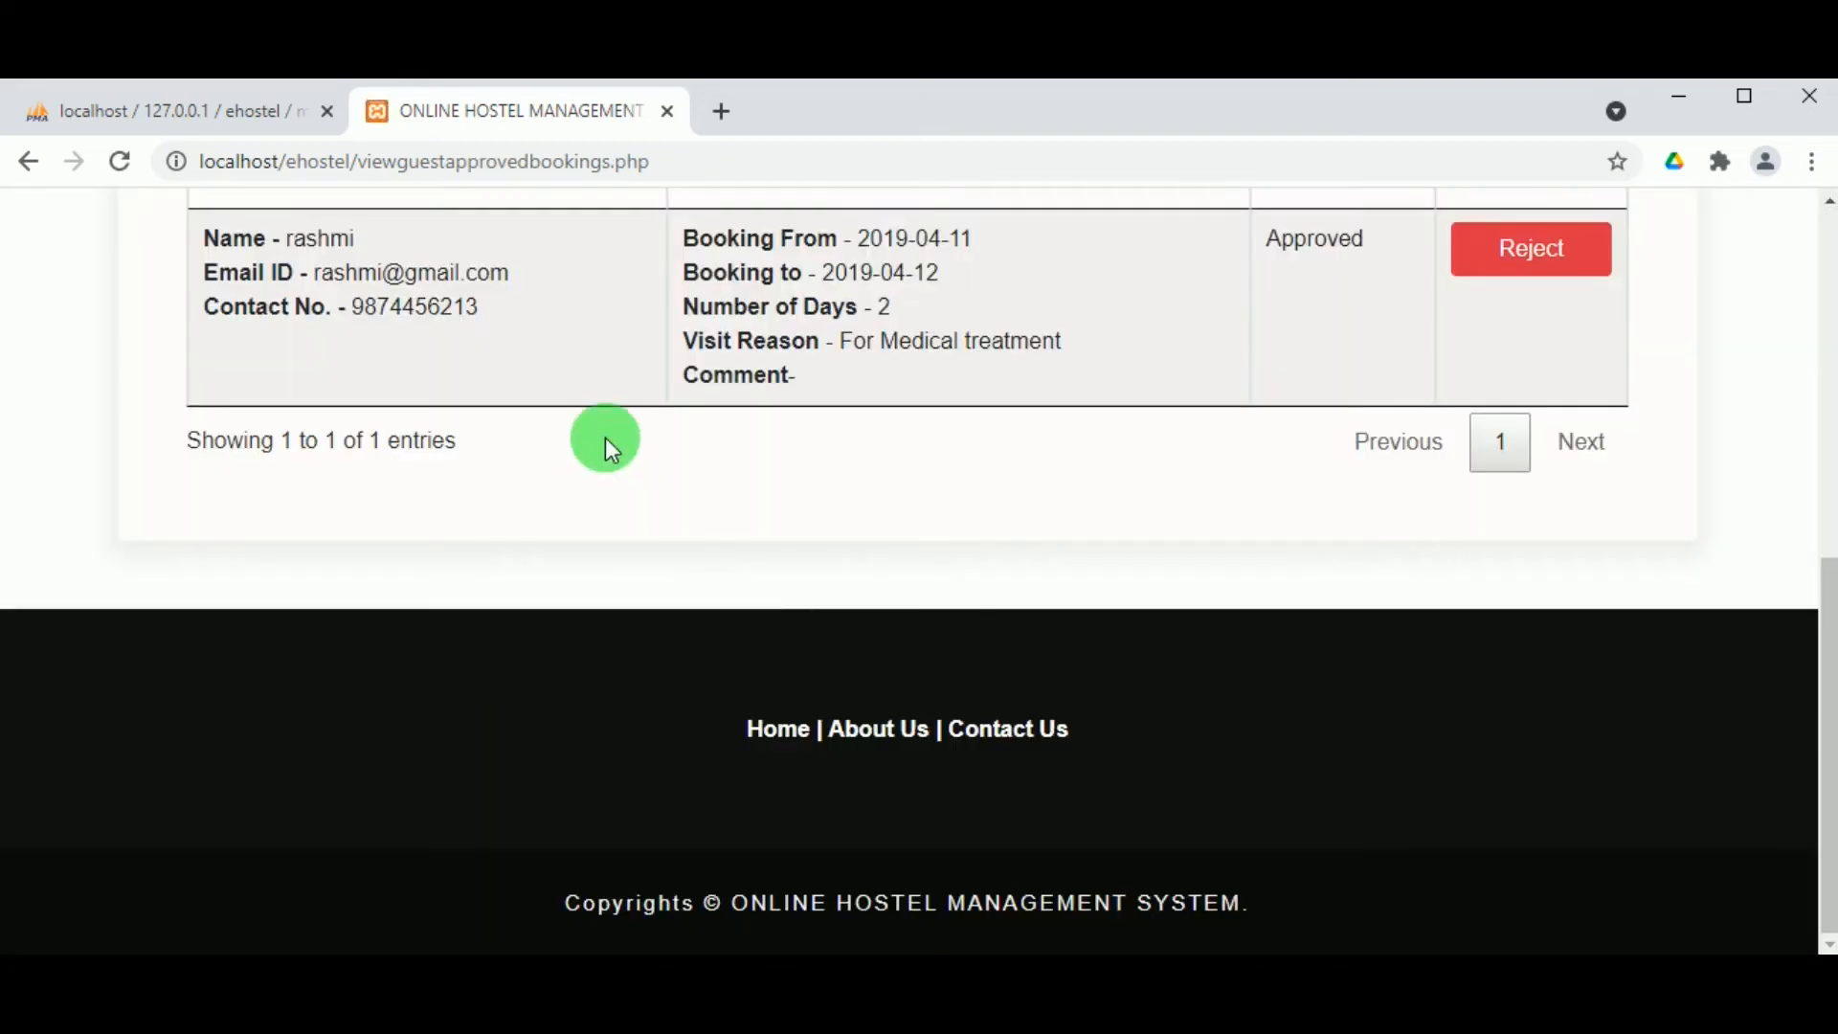
pyautogui.scroll(3, 609, 443)
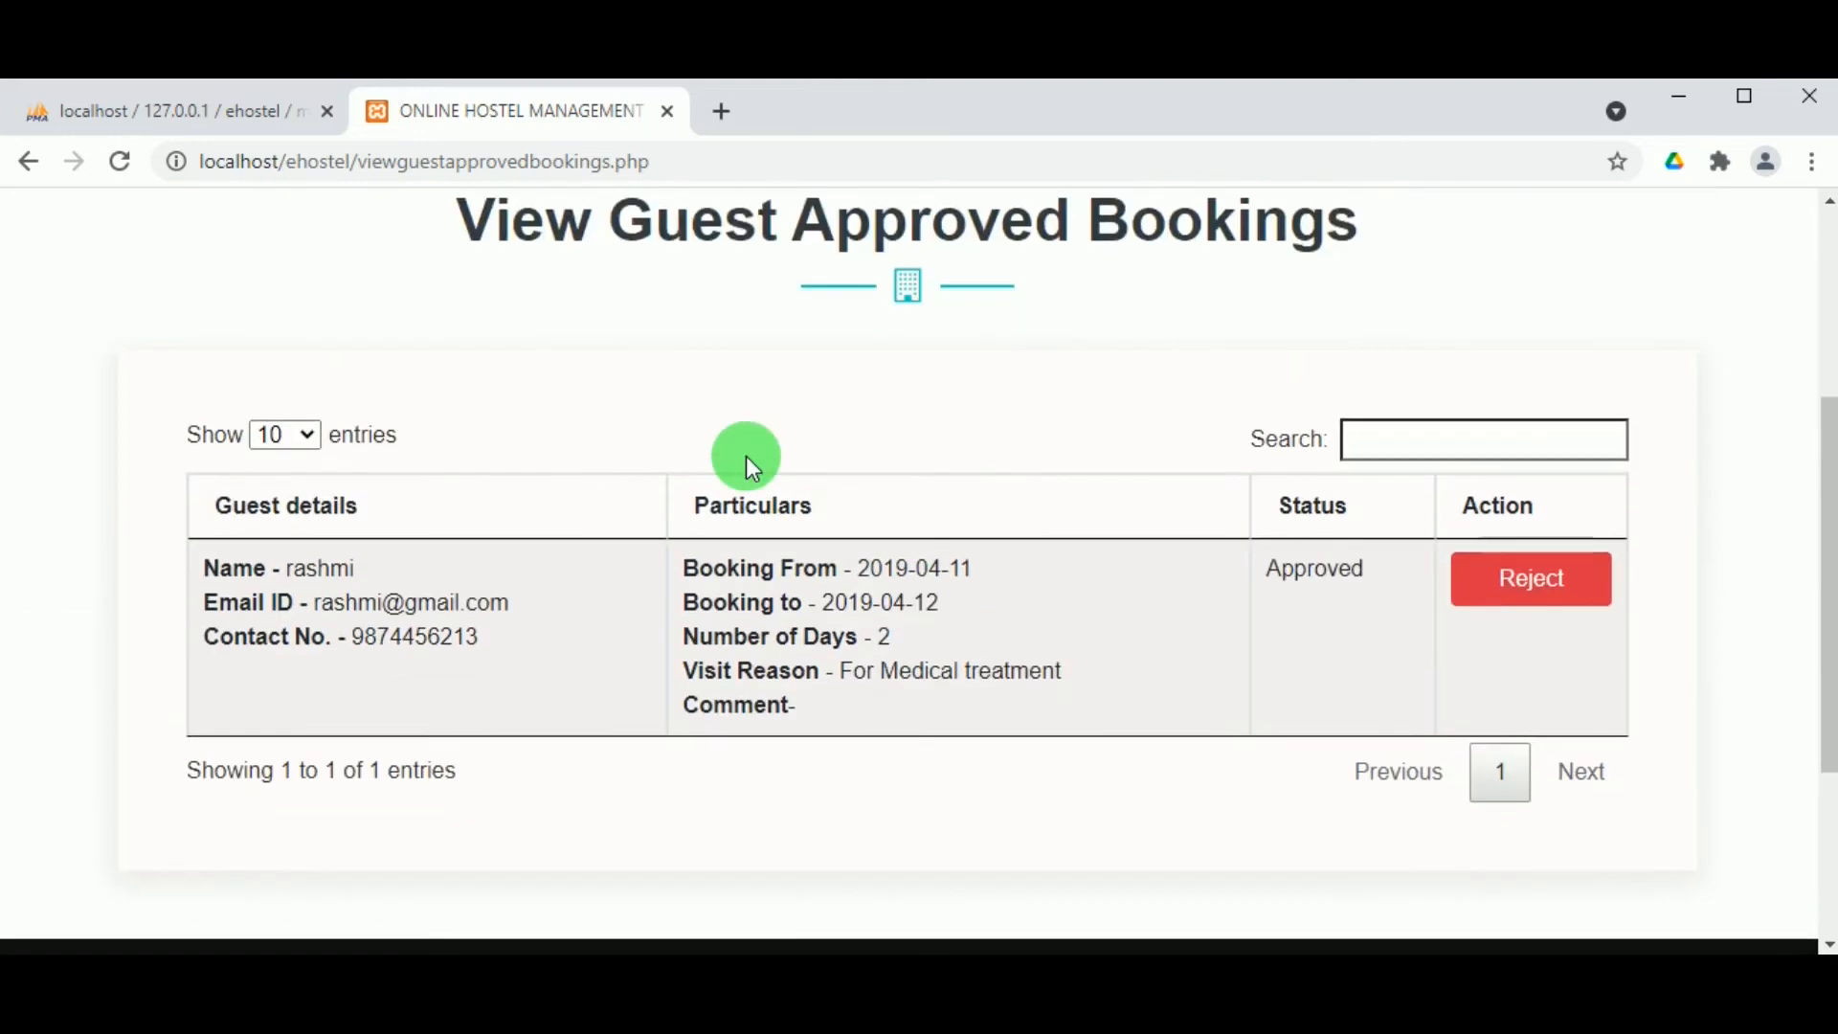
pyautogui.scroll(-3, 744, 456)
pyautogui.scroll(5, 722, 443)
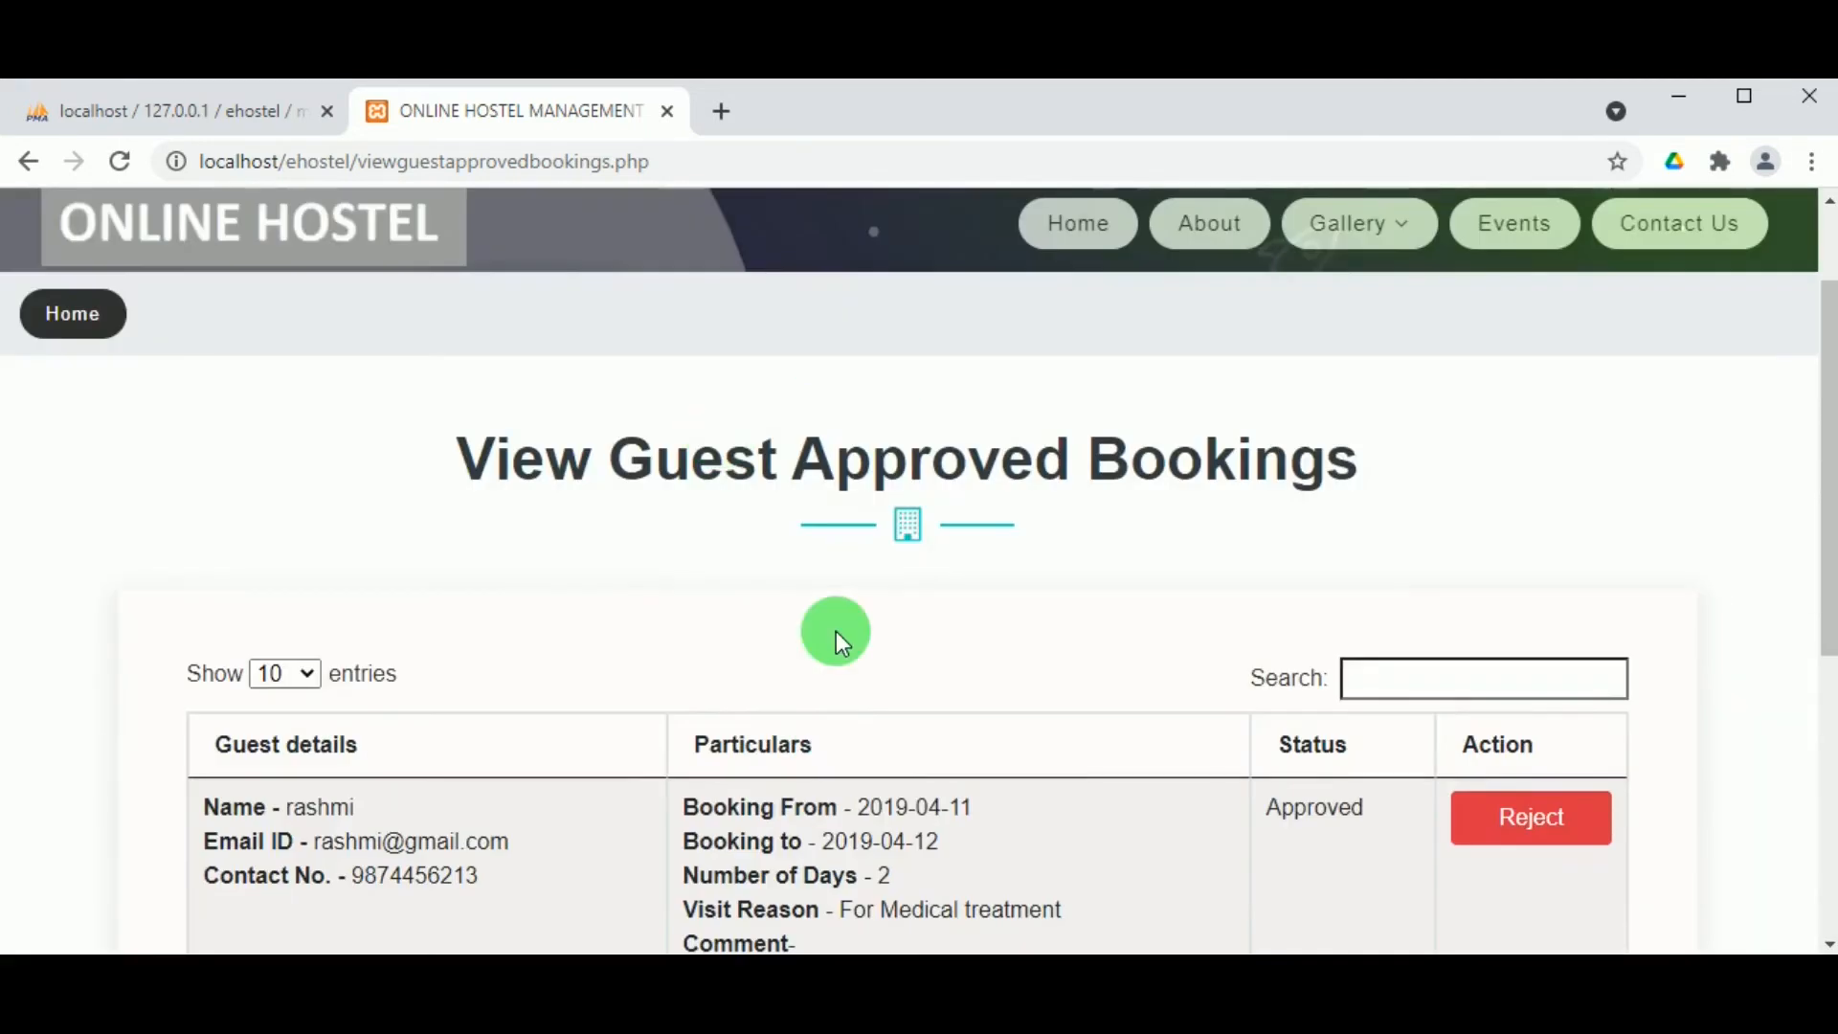
pyautogui.scroll(2, 1013, 835)
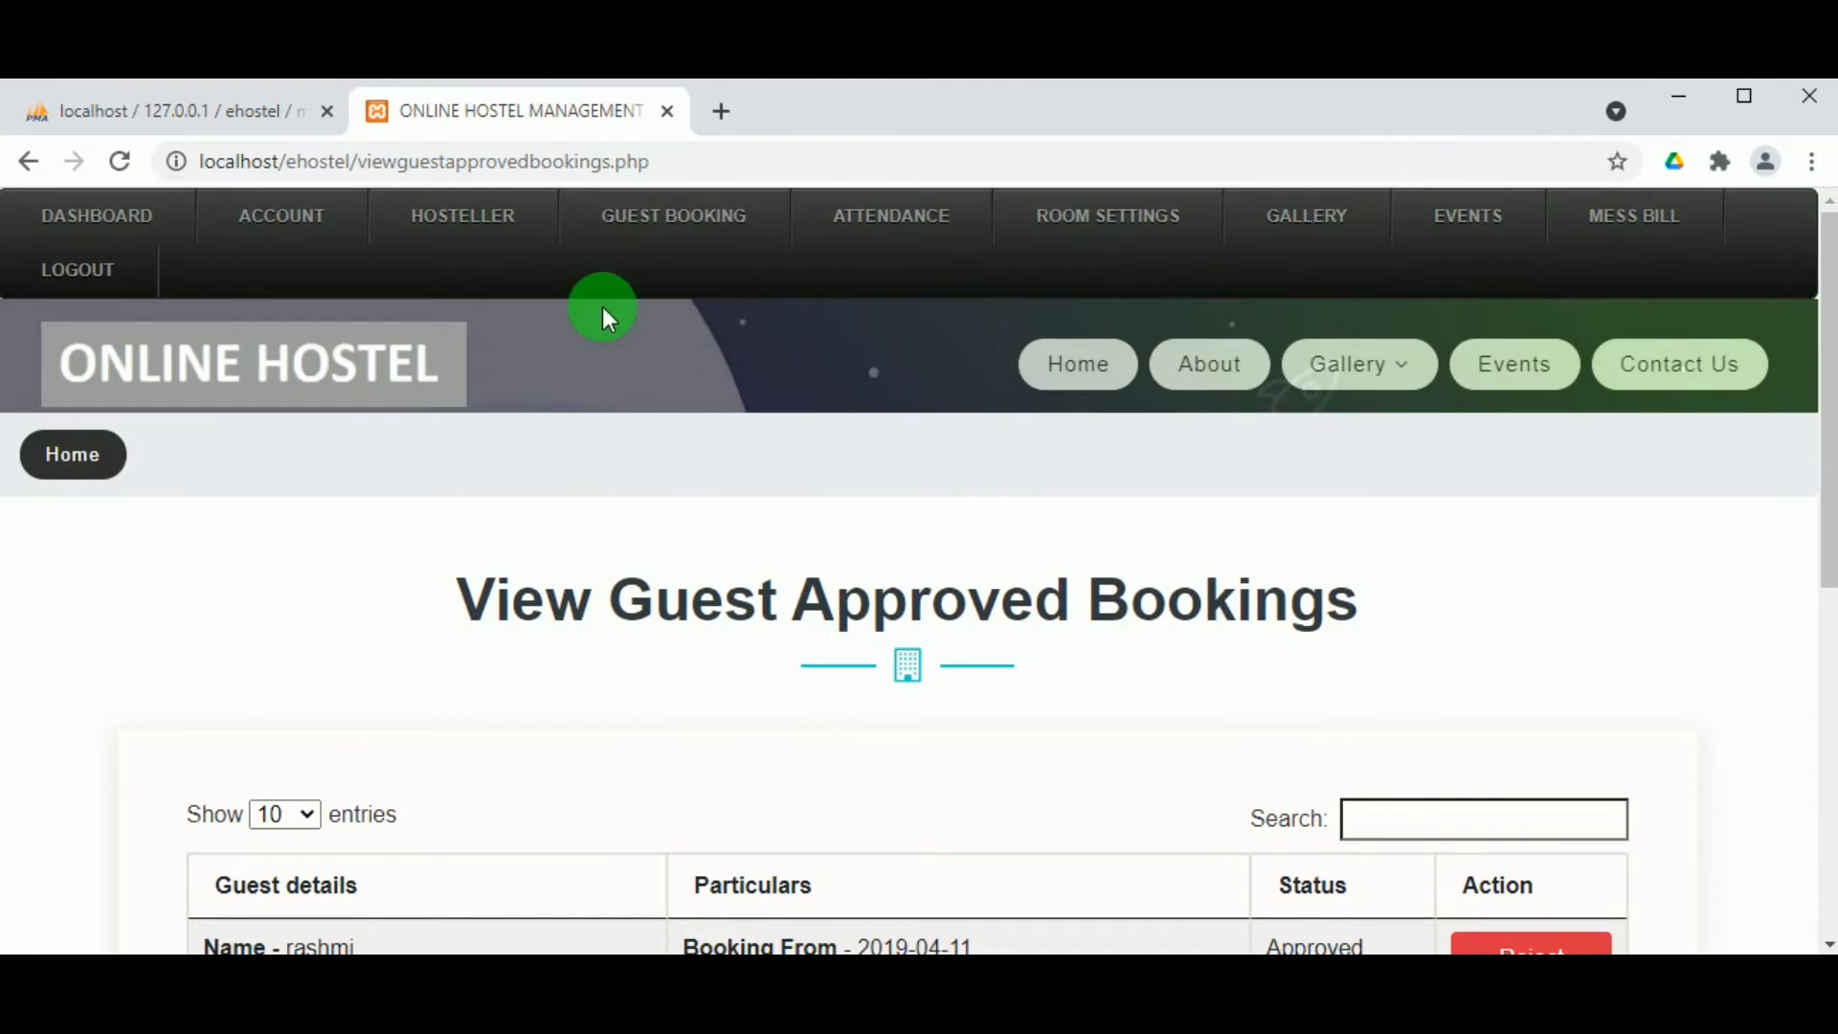
# Step: Open View Guest Records and return to the top of the 29-guest list
pyautogui.moveTo(656, 233)
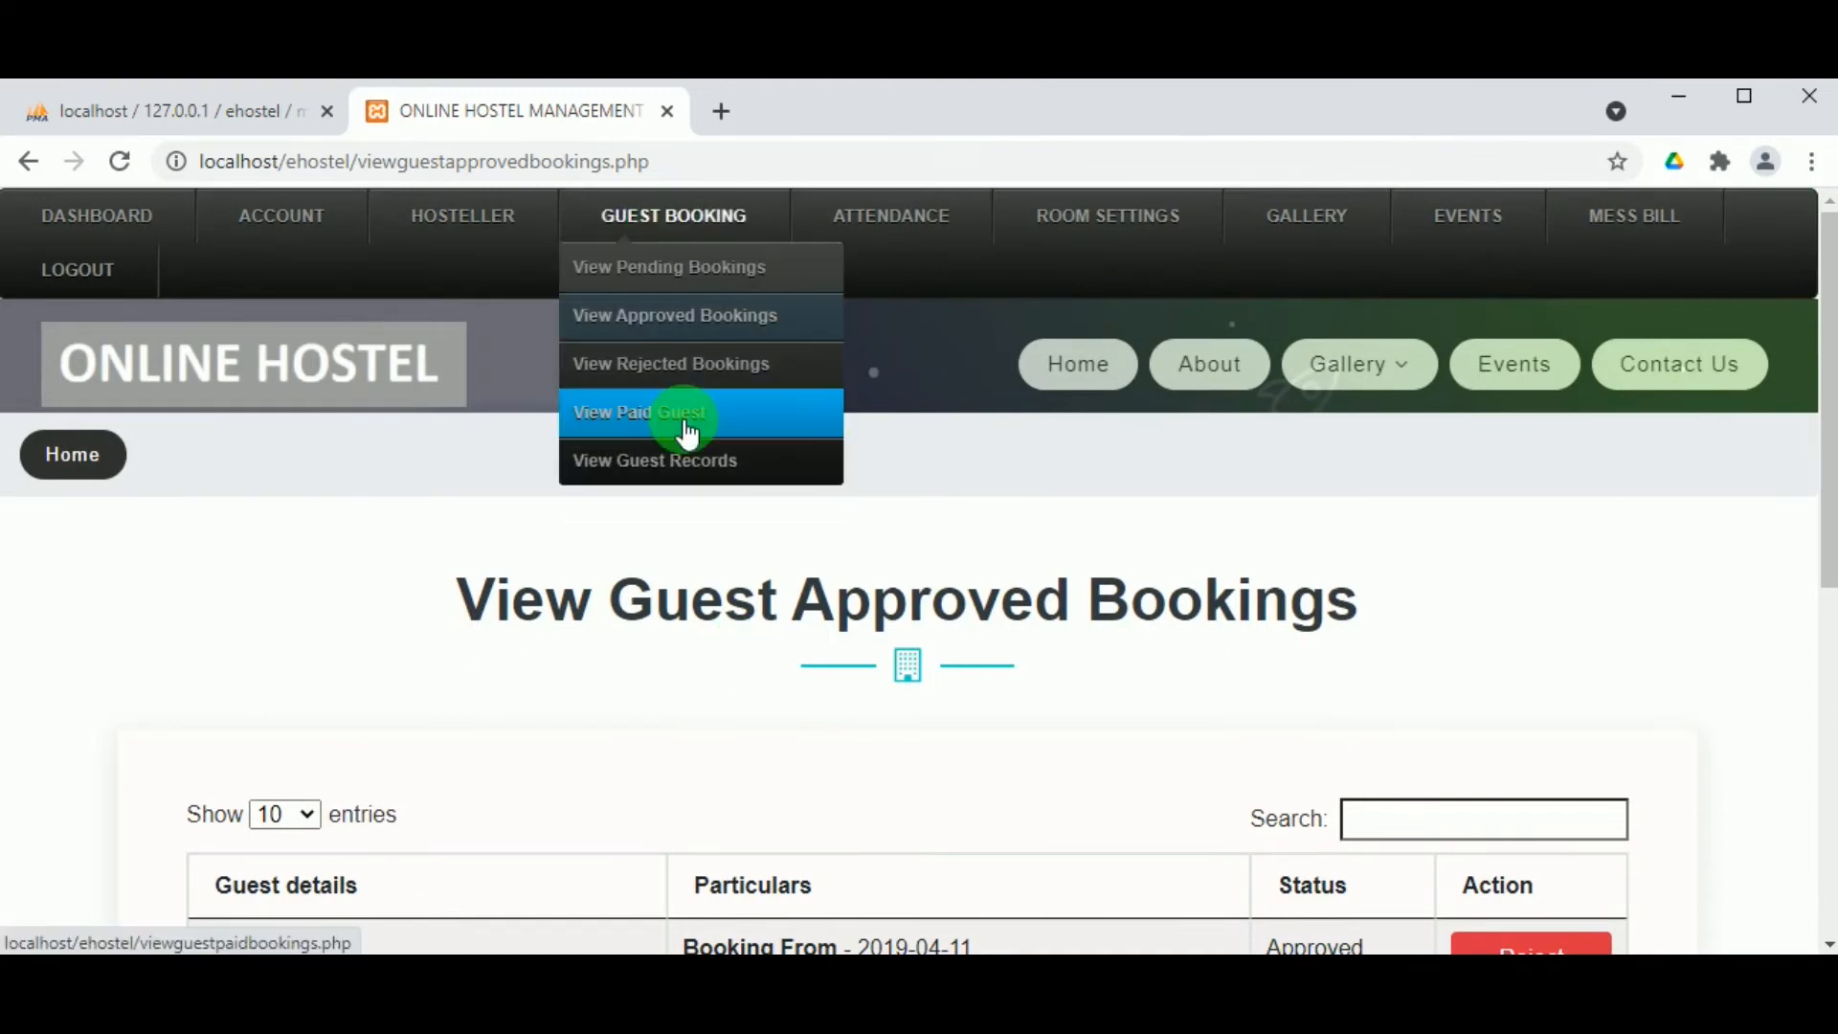
pyautogui.click(688, 463)
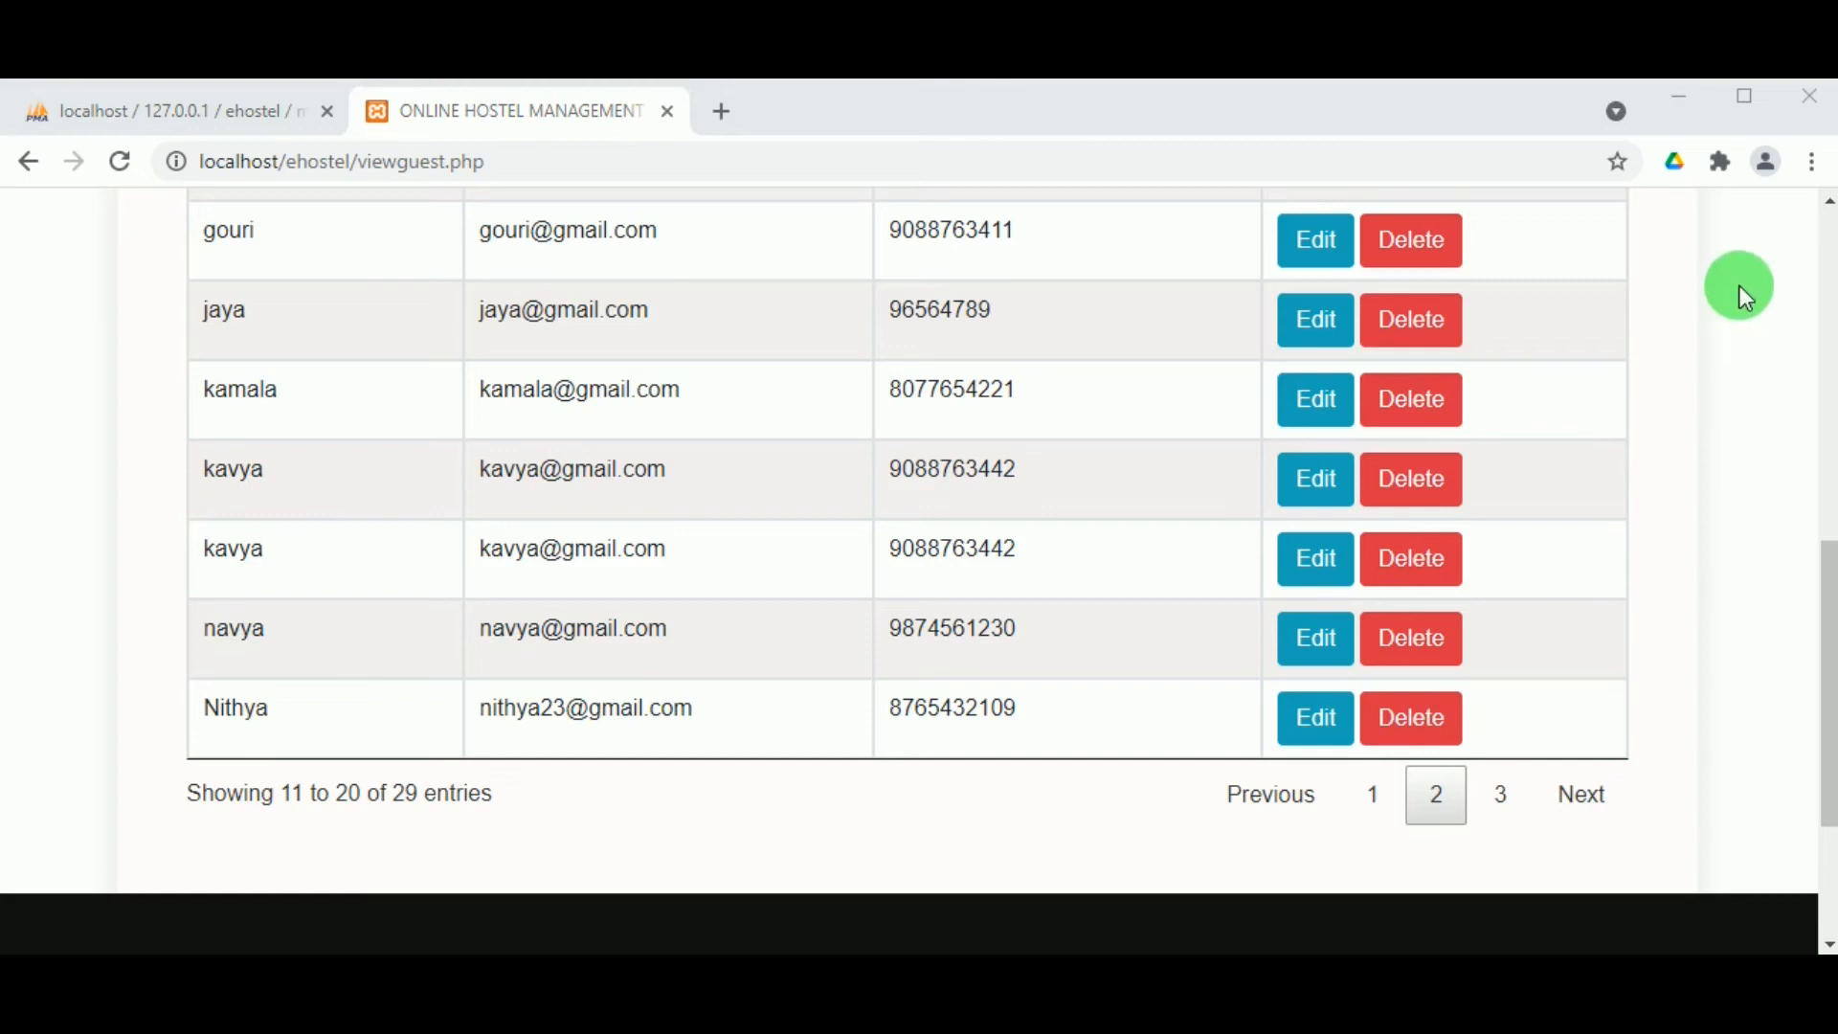
pyautogui.press('Home')
# Step: Log out of the employee panel and scroll down to the hosteller and guest login cards
pyautogui.moveTo(258, 258)
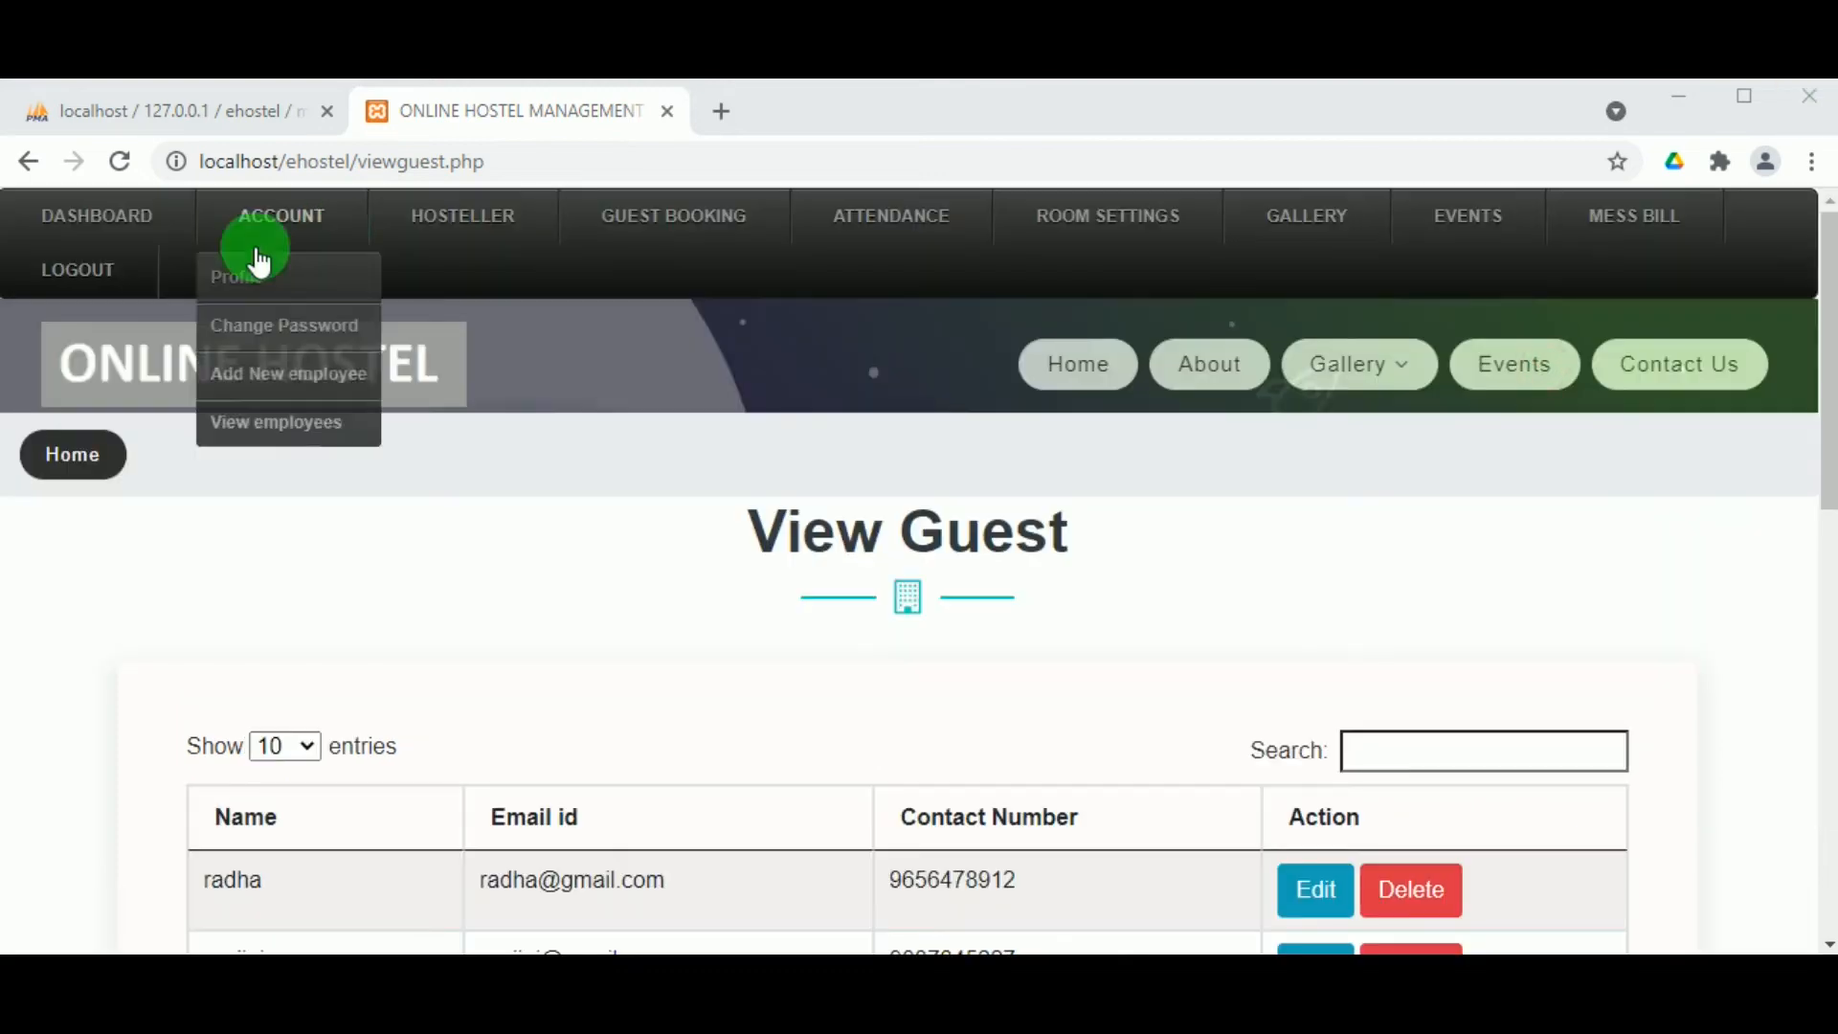
pyautogui.click(96, 270)
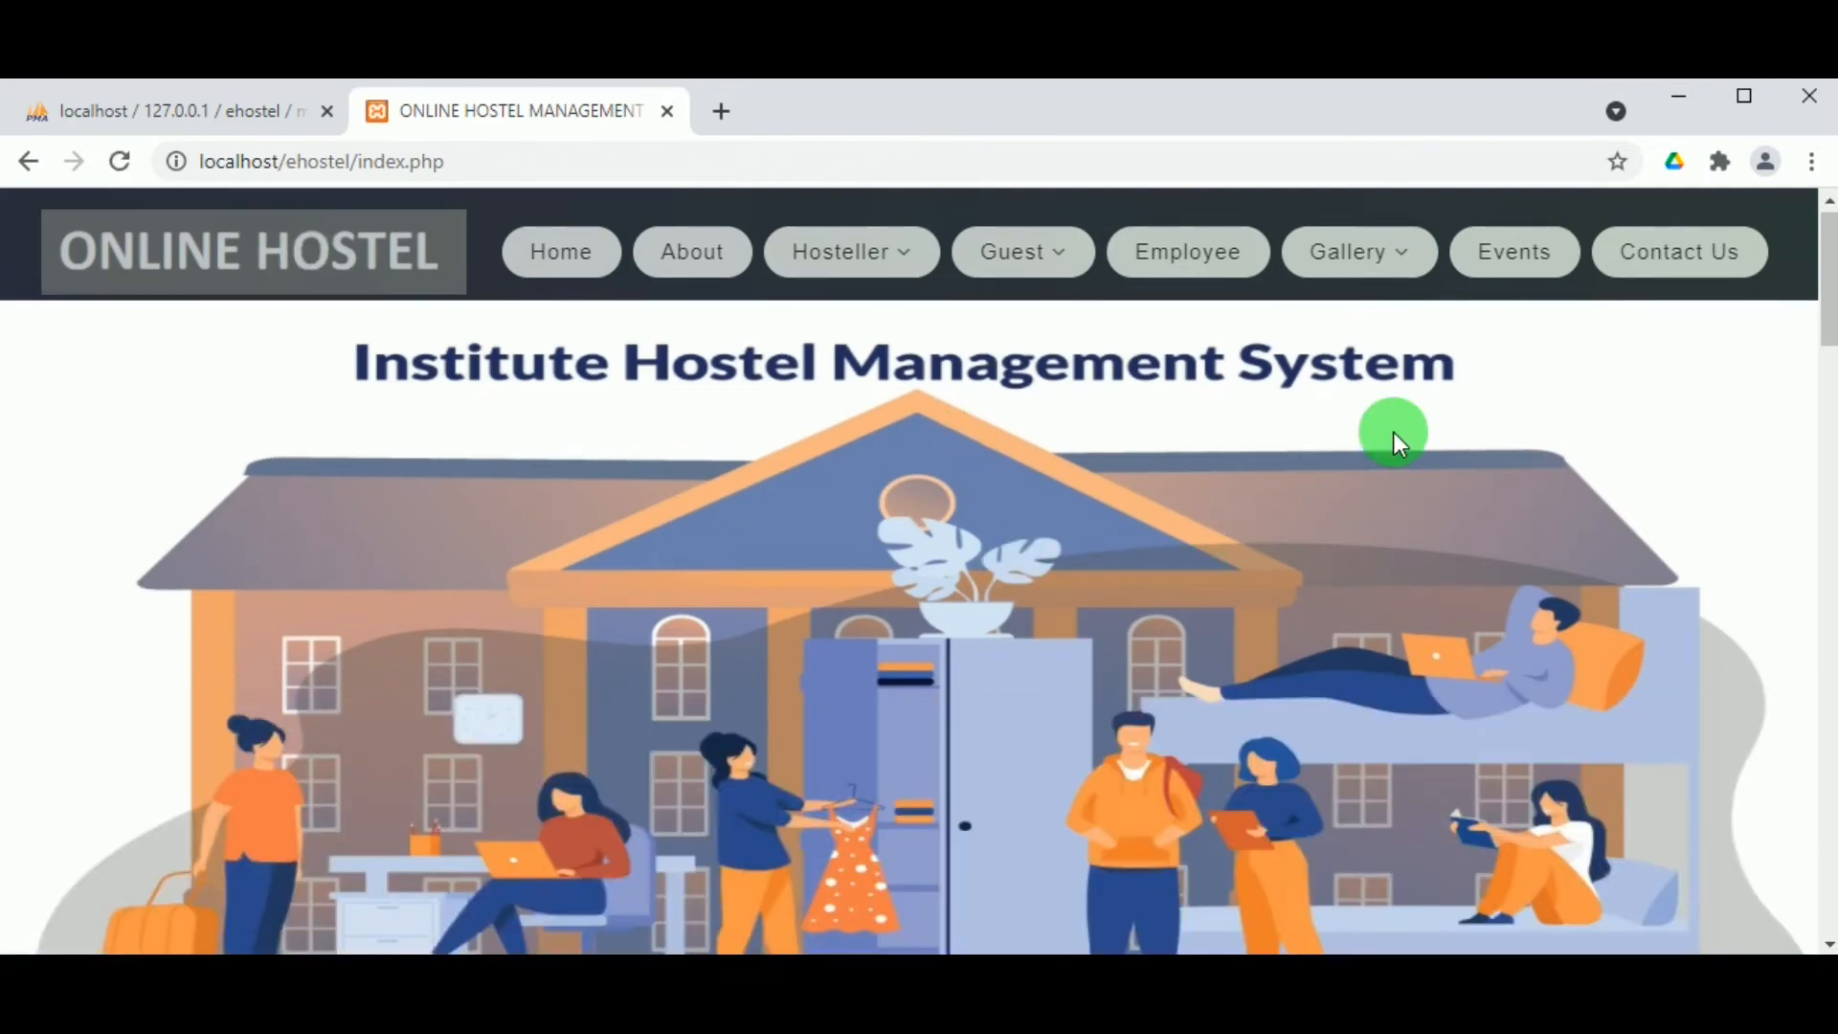
pyautogui.scroll(-5, 1393, 434)
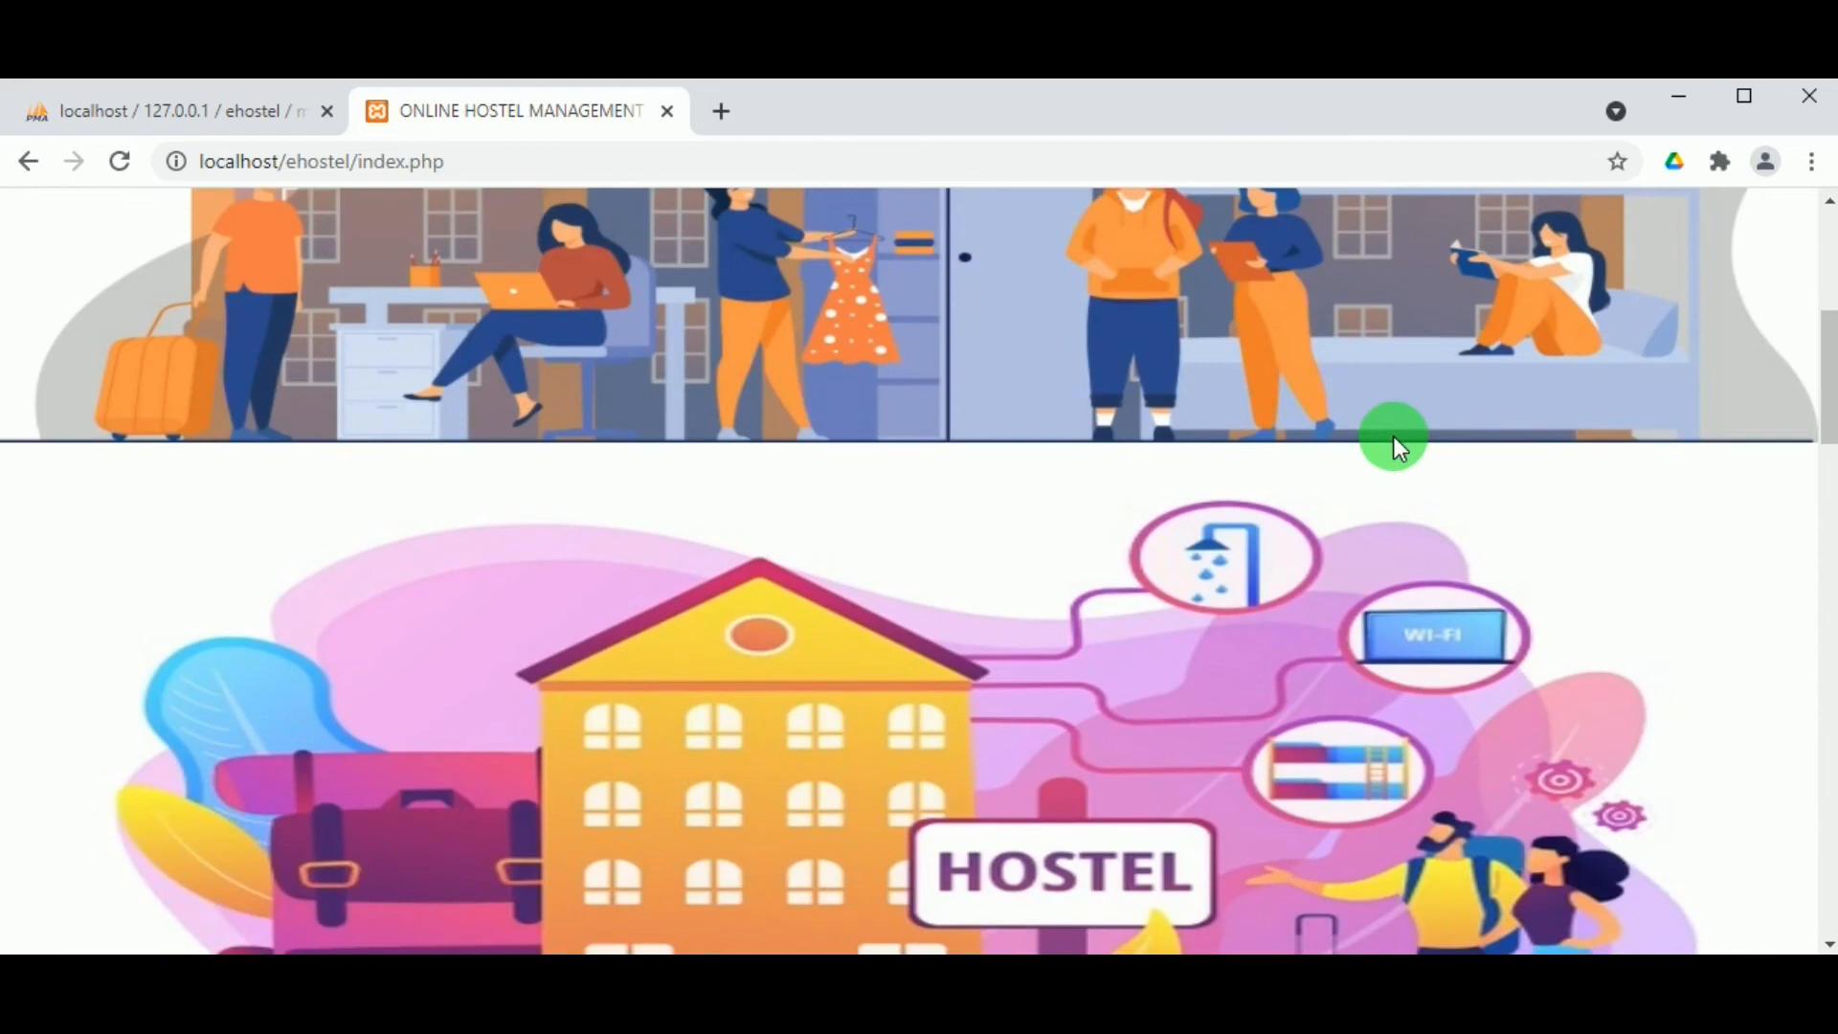
pyautogui.scroll(-1, 1393, 434)
pyautogui.scroll(3, 1393, 434)
pyautogui.scroll(-2, 1392, 435)
pyautogui.scroll(-6, 1395, 441)
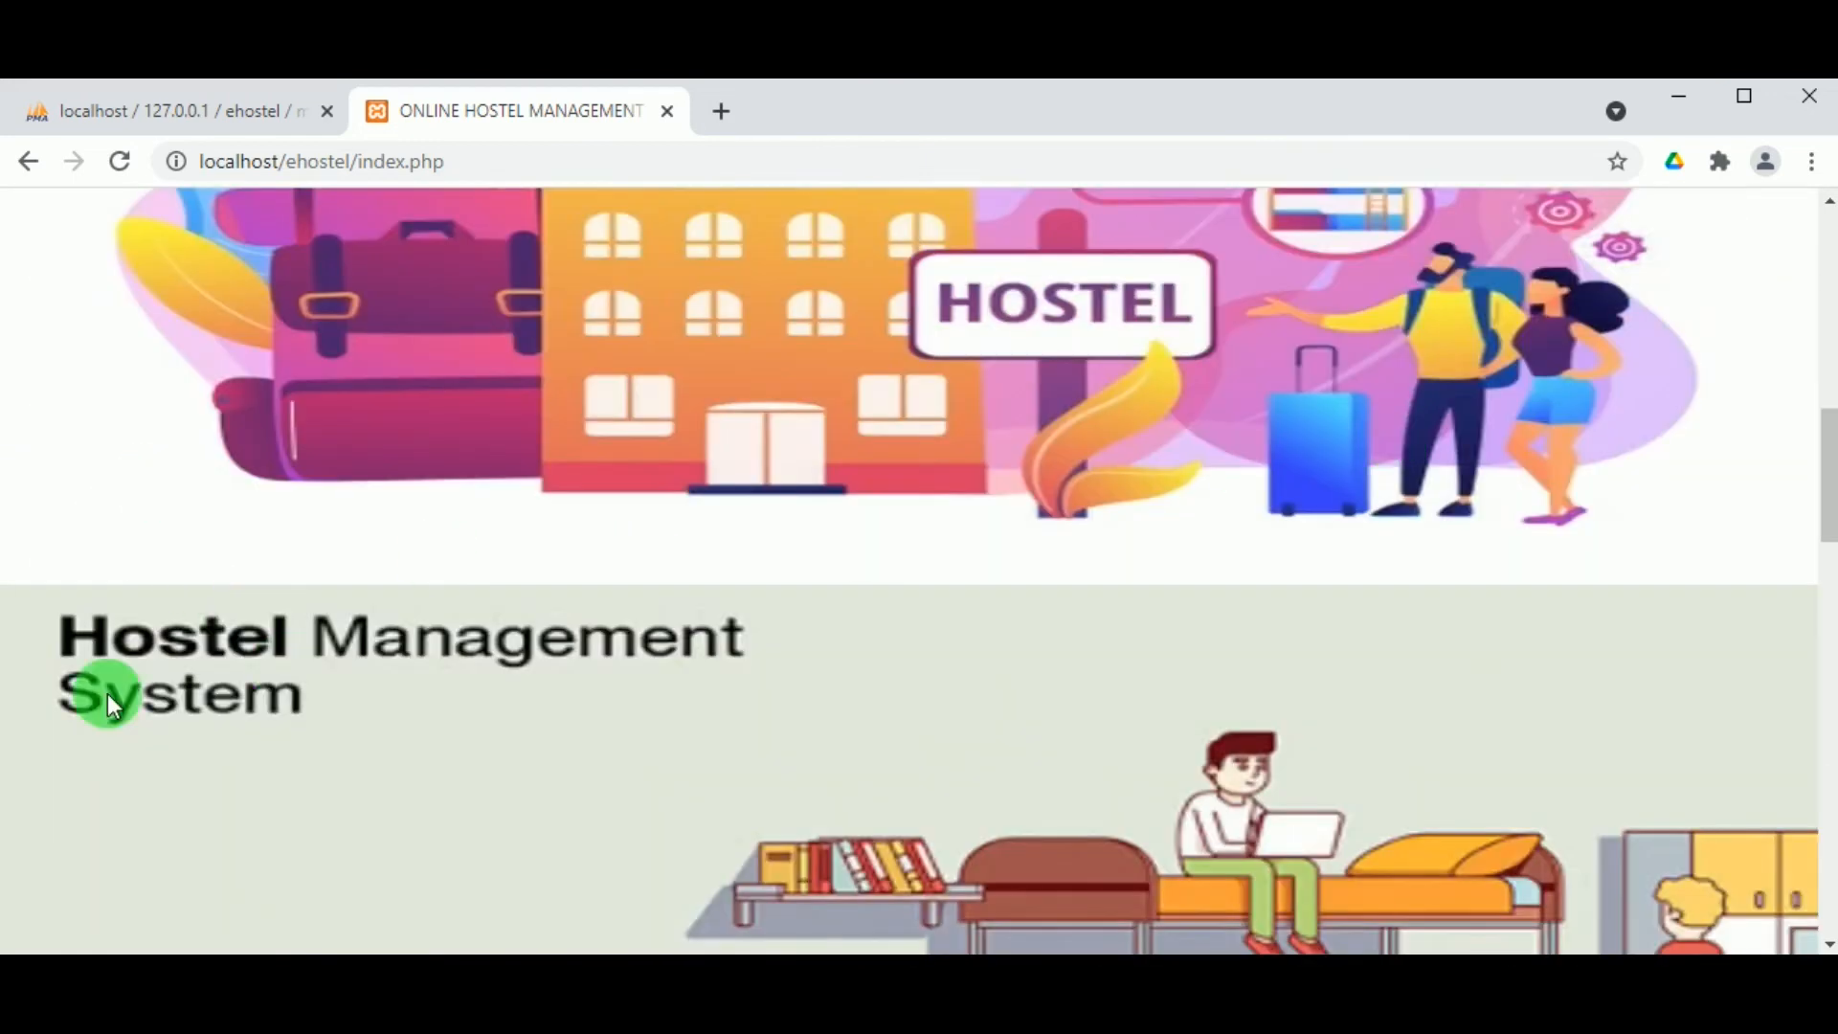
pyautogui.scroll(-8, 802, 634)
pyautogui.scroll(-5, 810, 627)
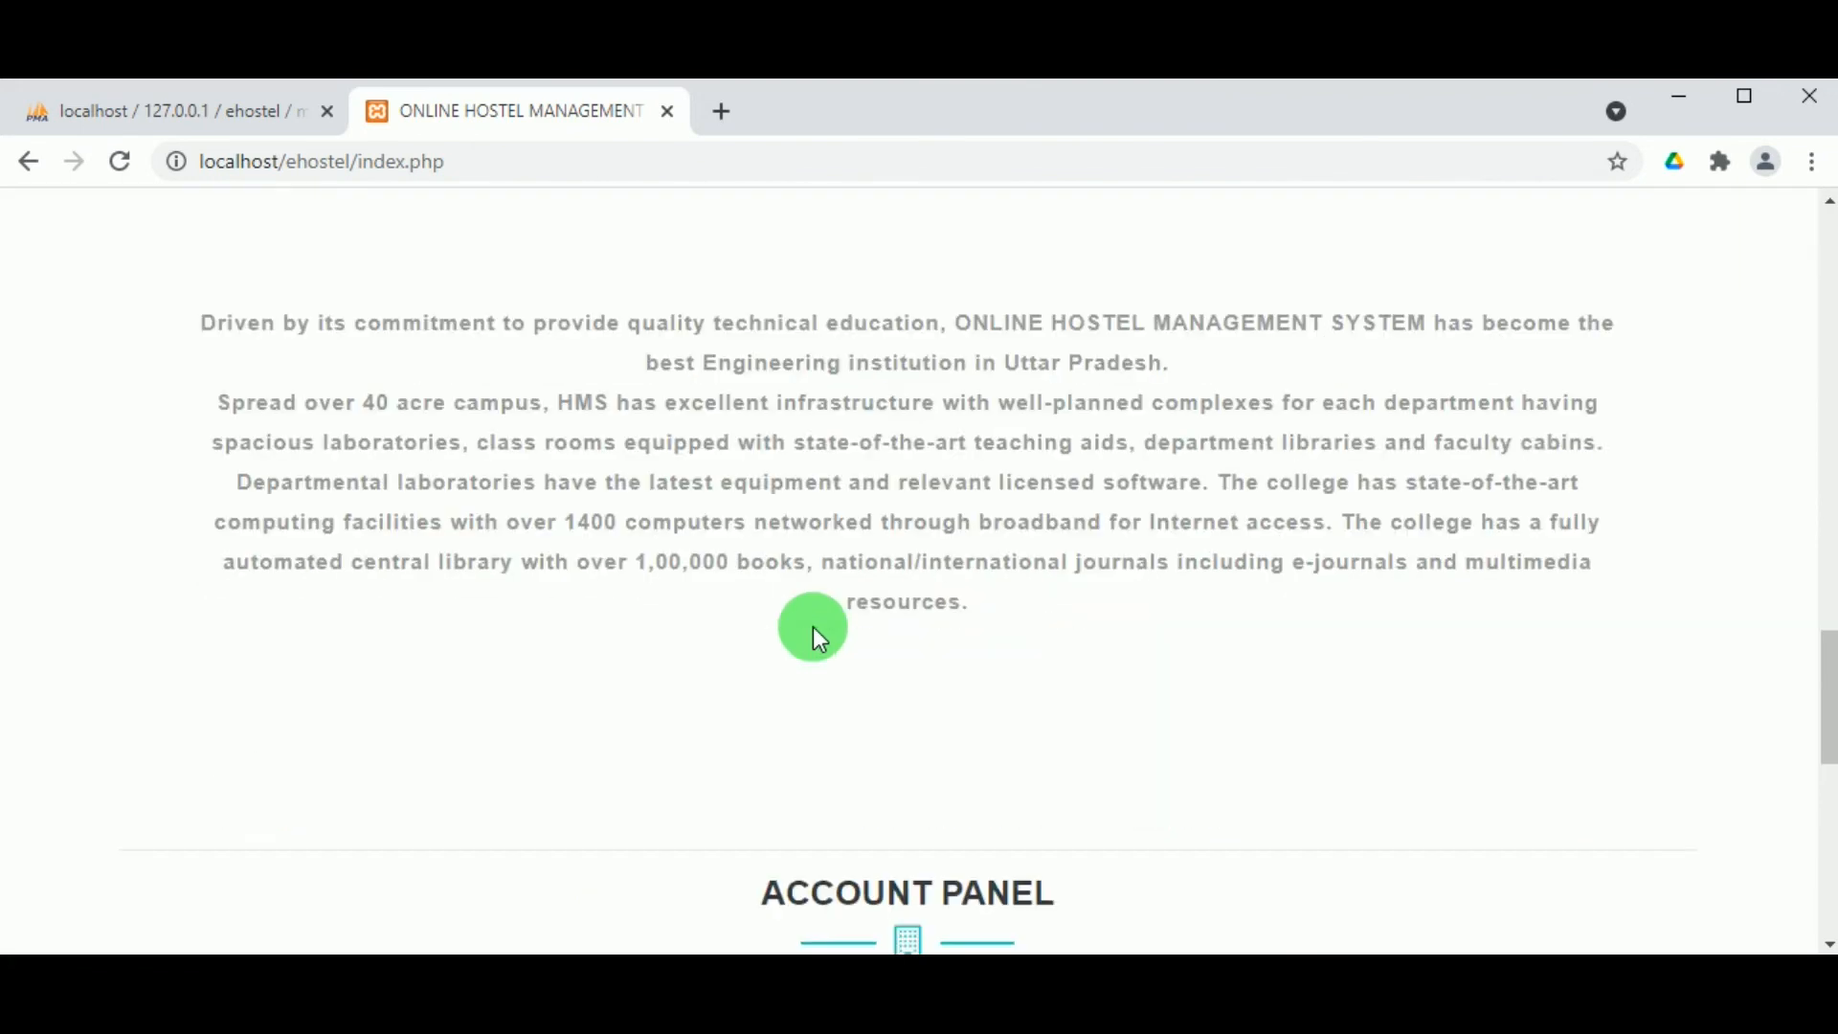
pyautogui.scroll(-7, 815, 618)
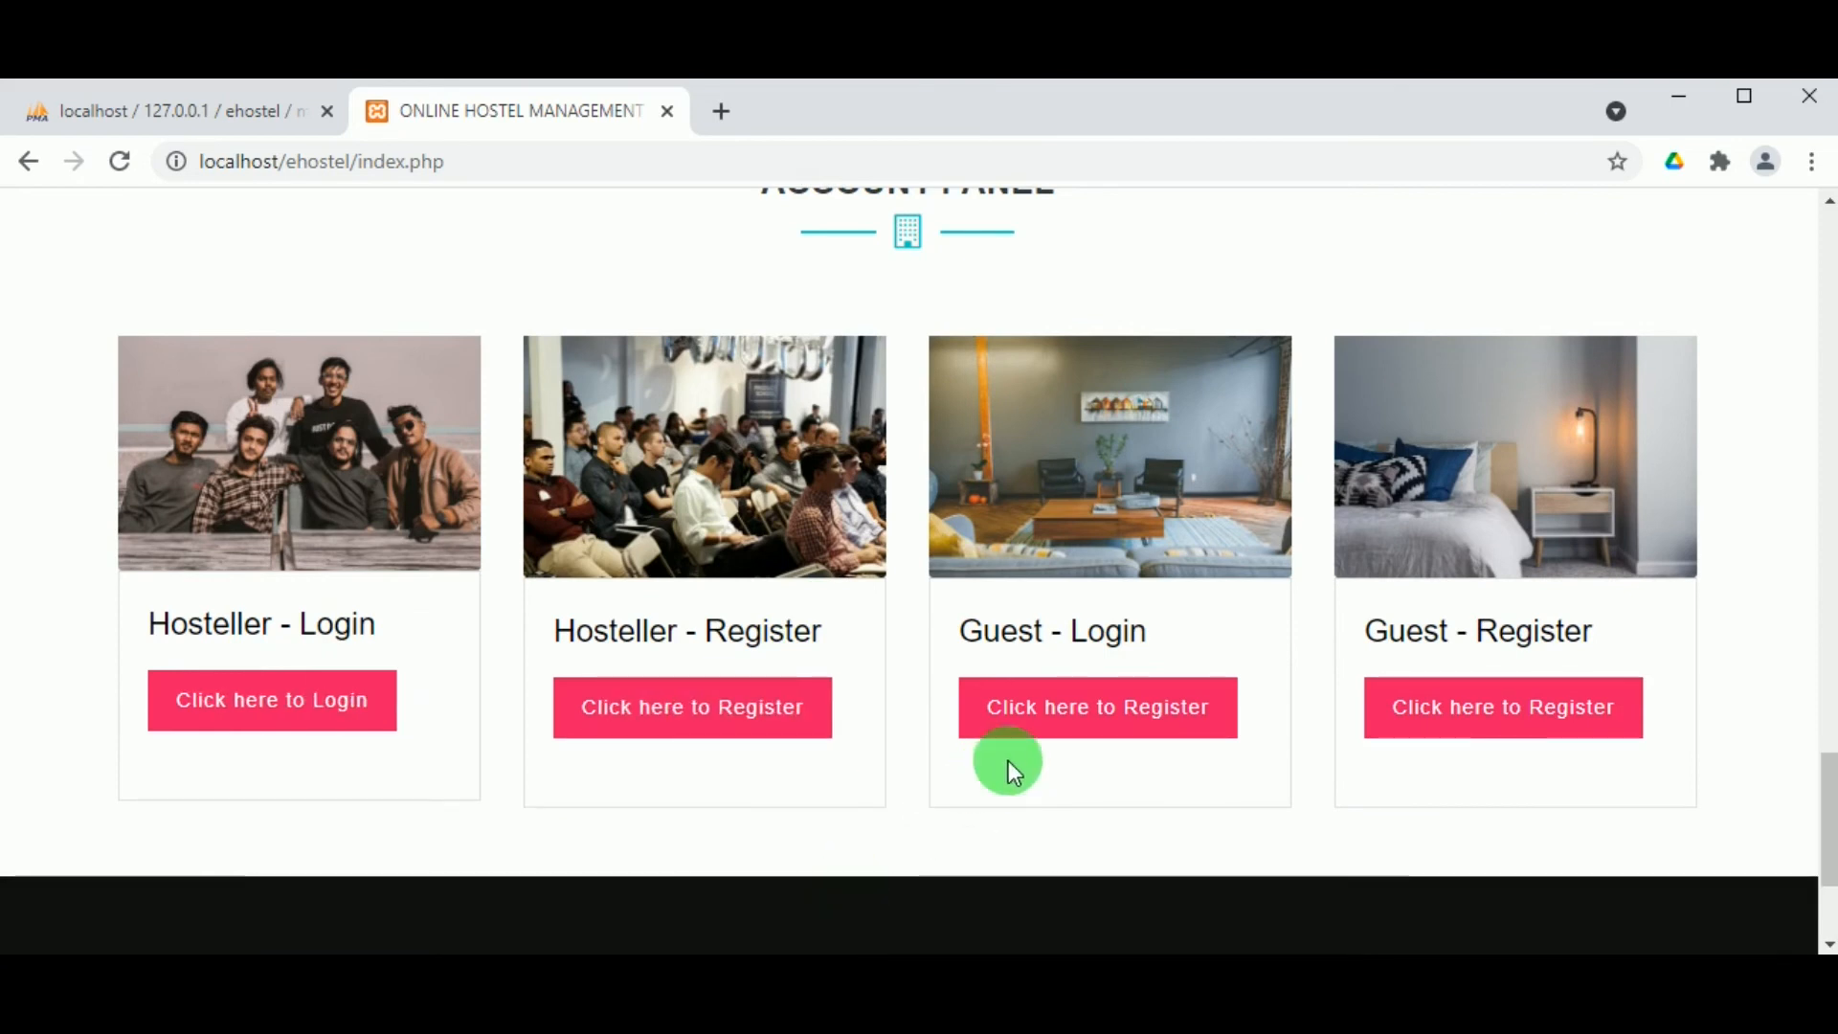
pyautogui.scroll(-3, 1089, 810)
pyautogui.scroll(3, 1070, 780)
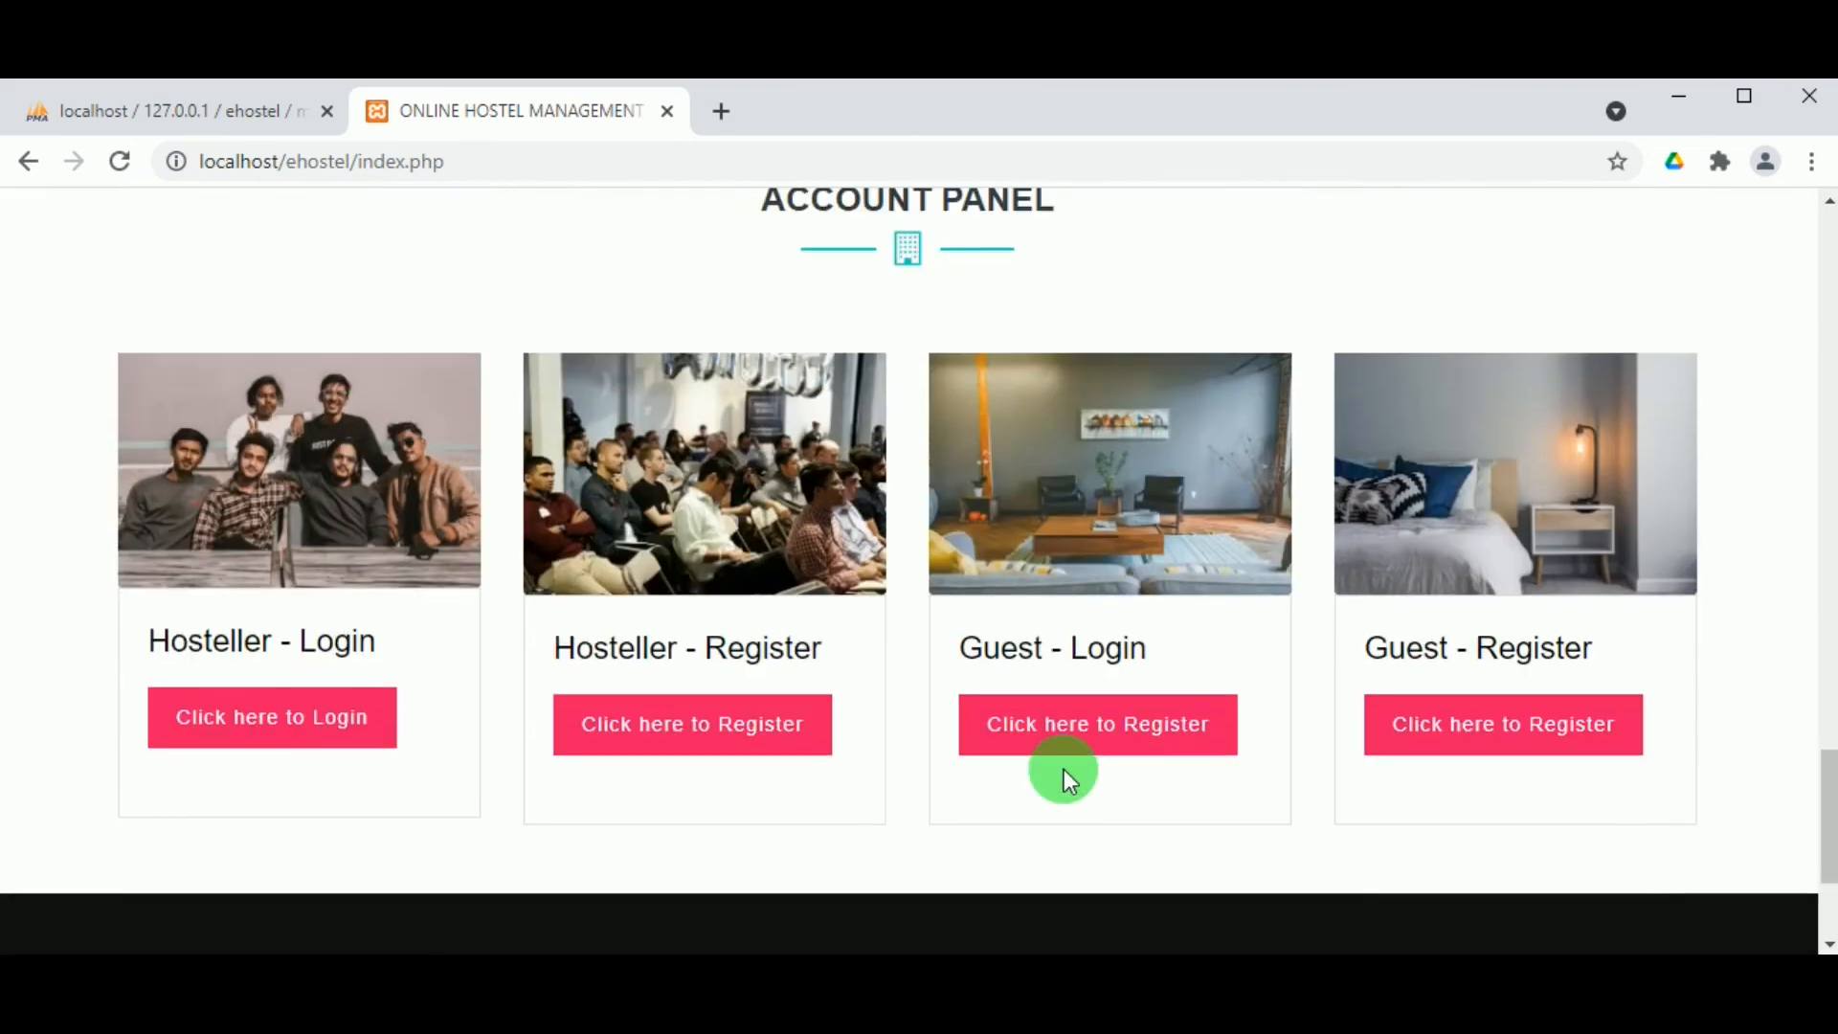